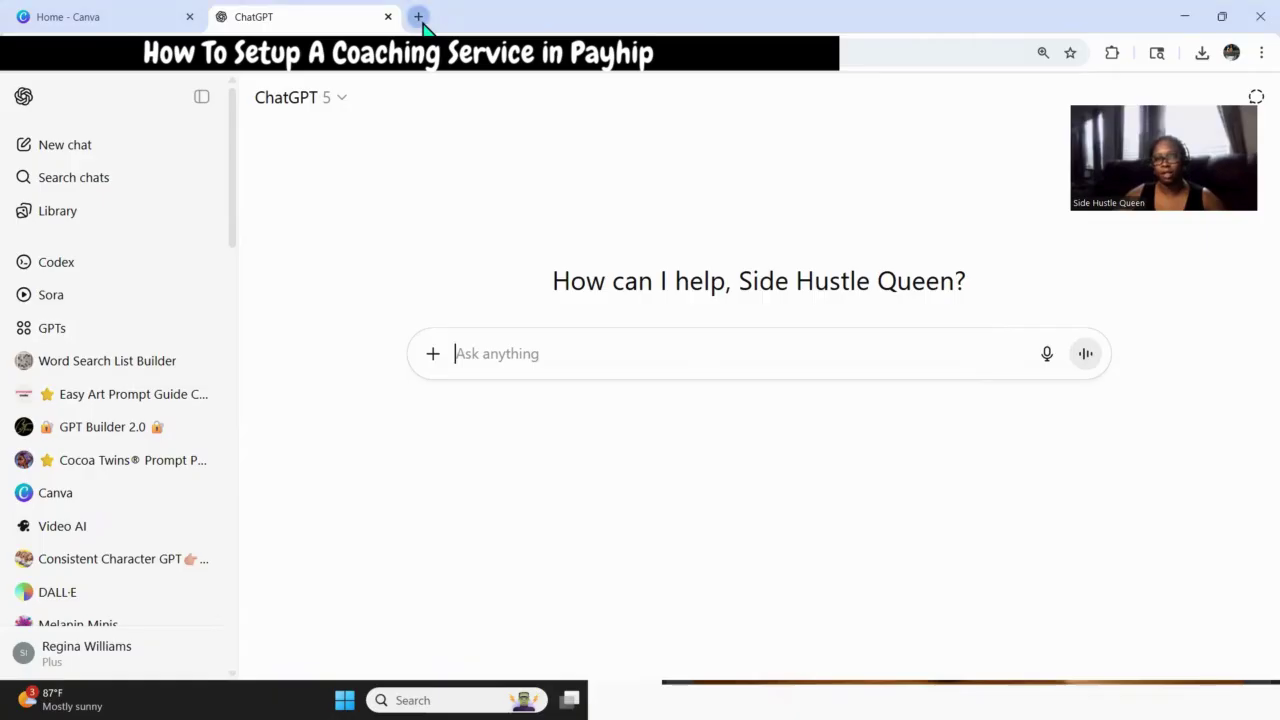
Open the Payhip dashboard in a new browser tab and start adding a new Coaching Service product.
{"action": "left_click", "coordinate": [420, 20]}
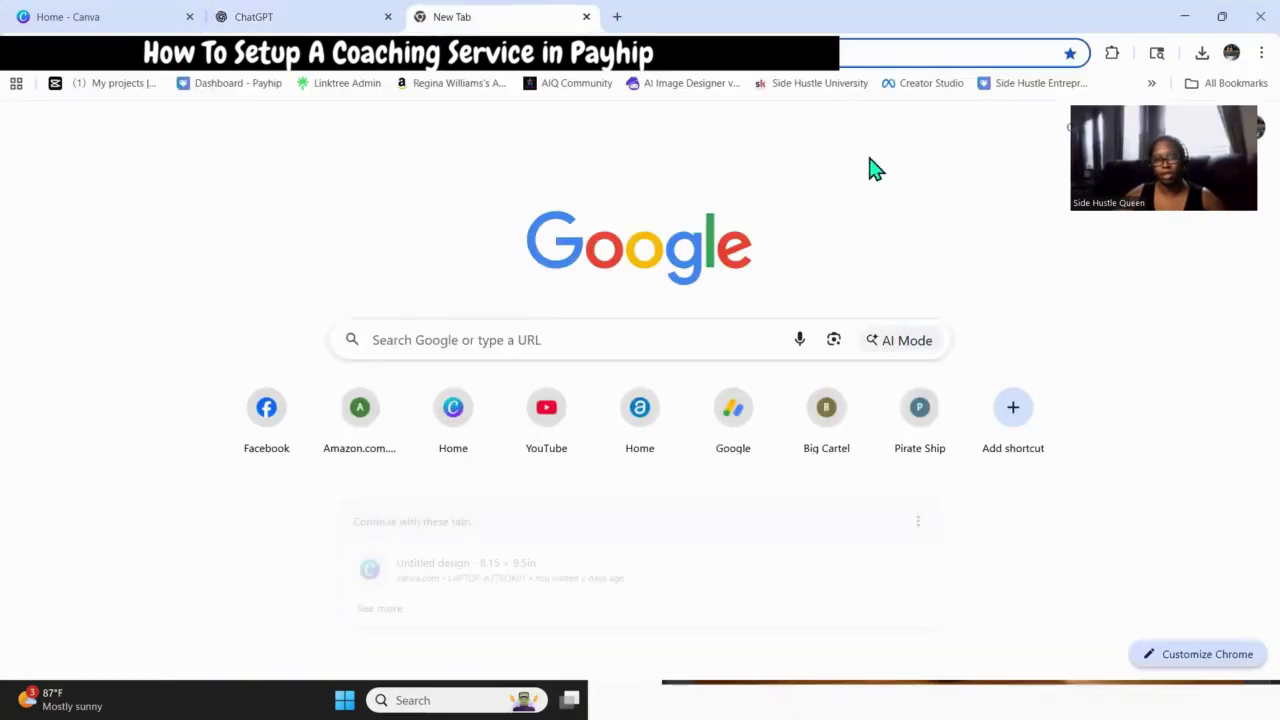
{"action": "left_click", "coordinate": [235, 83]}
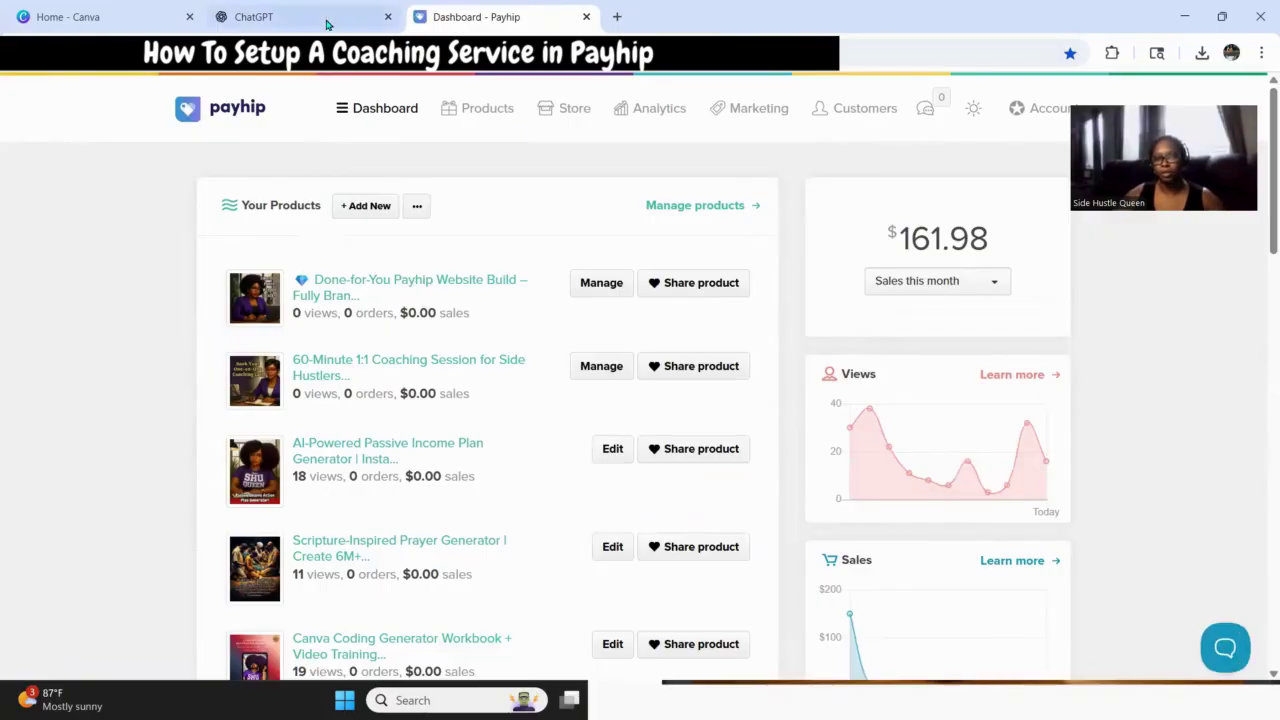
{"action": "left_click", "coordinate": [363, 207]}
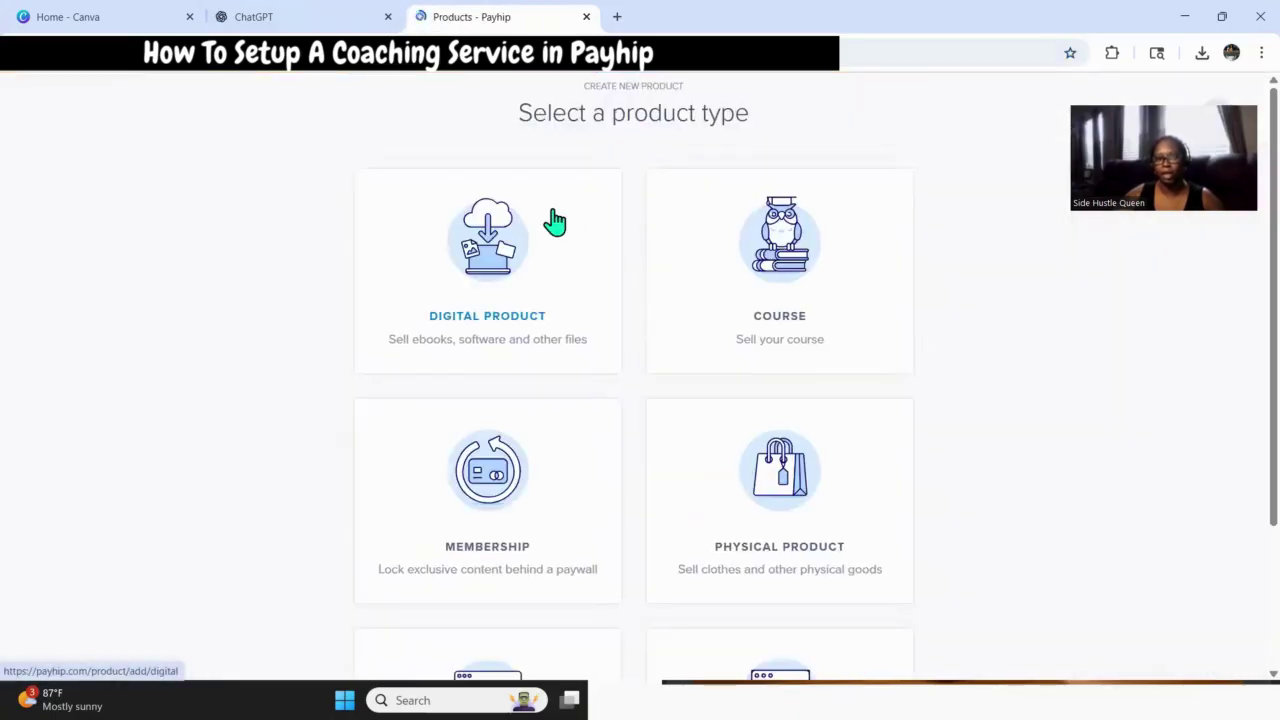
{"action": "scroll", "coordinate": [623, 257], "scroll_direction": "down", "scroll_amount": 2}
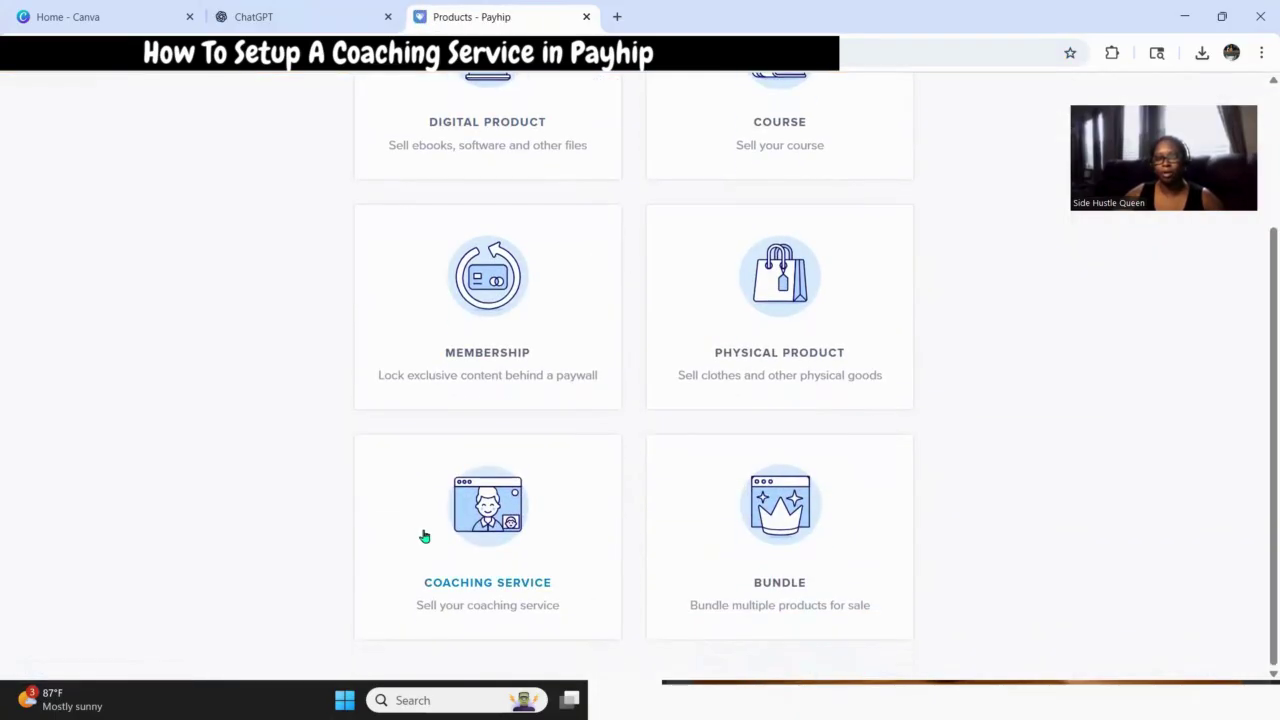
{"action": "left_click", "coordinate": [479, 532]}
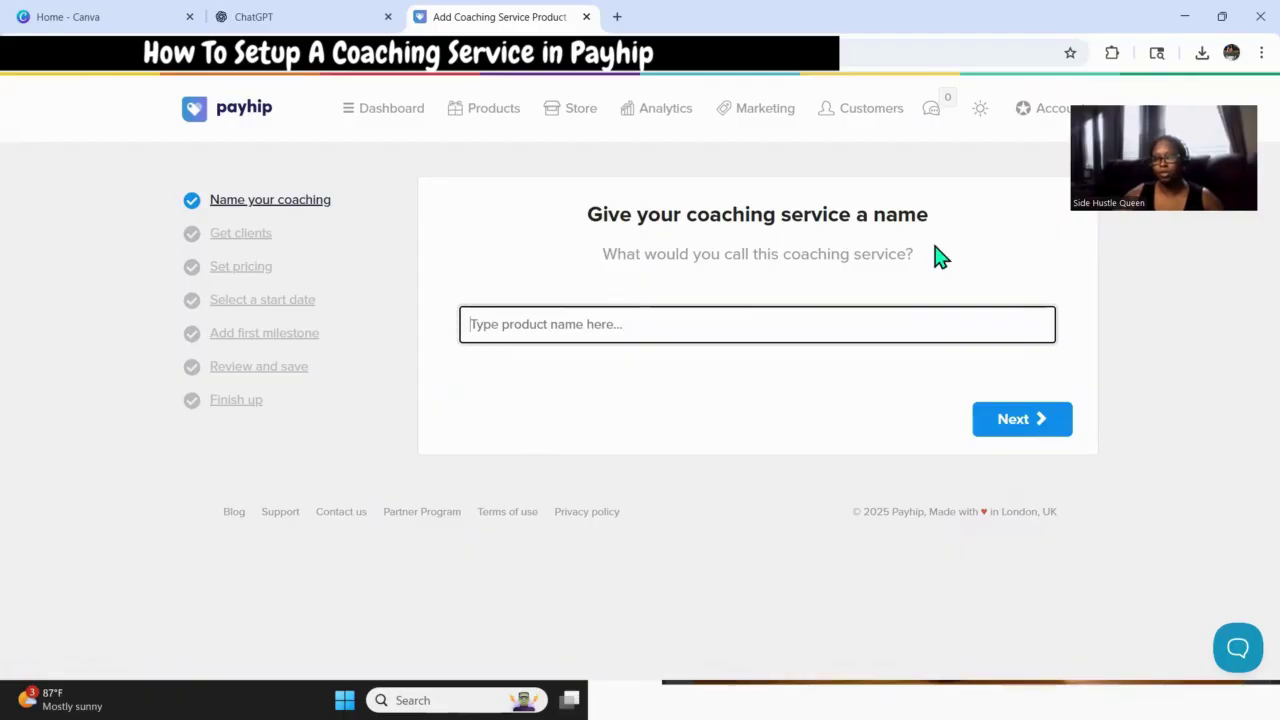
Open Skool in a new browser tab placed first, and go to the Side Hustle University community's classroom.
{"action": "left_click", "coordinate": [619, 18]}
{"action": "type", "text": "skool"}
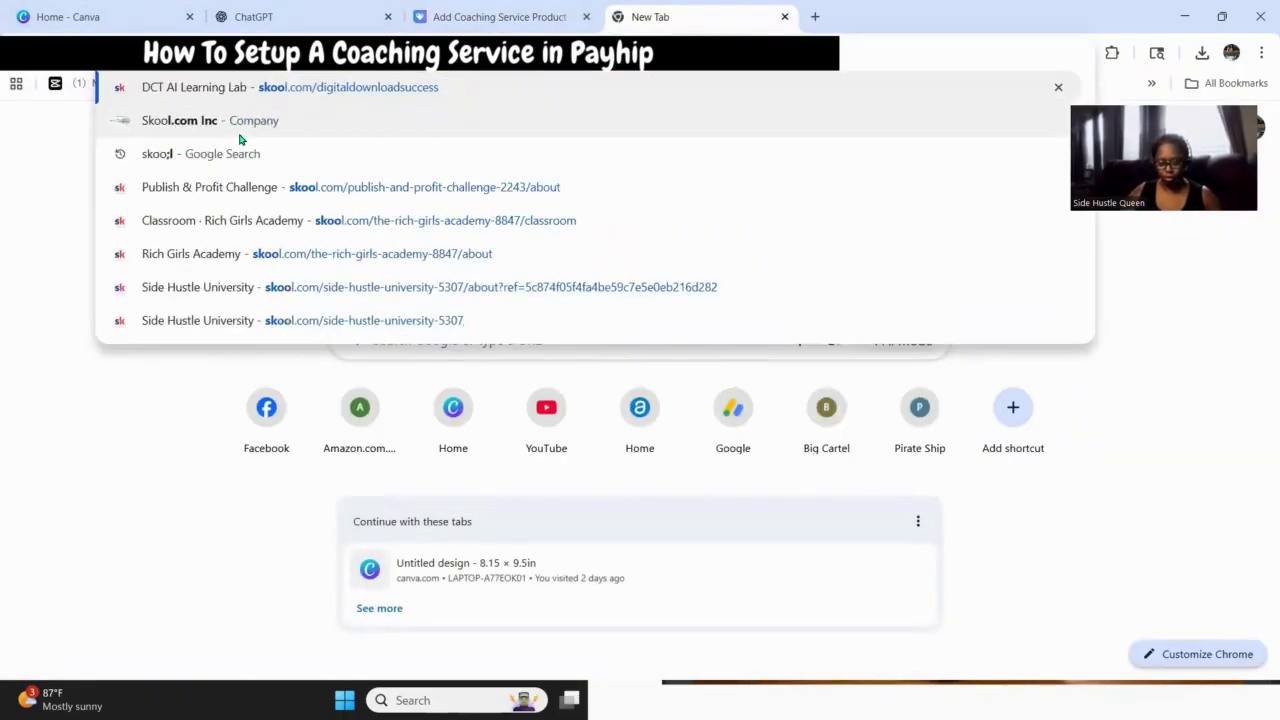
{"action": "key", "text": "Return"}
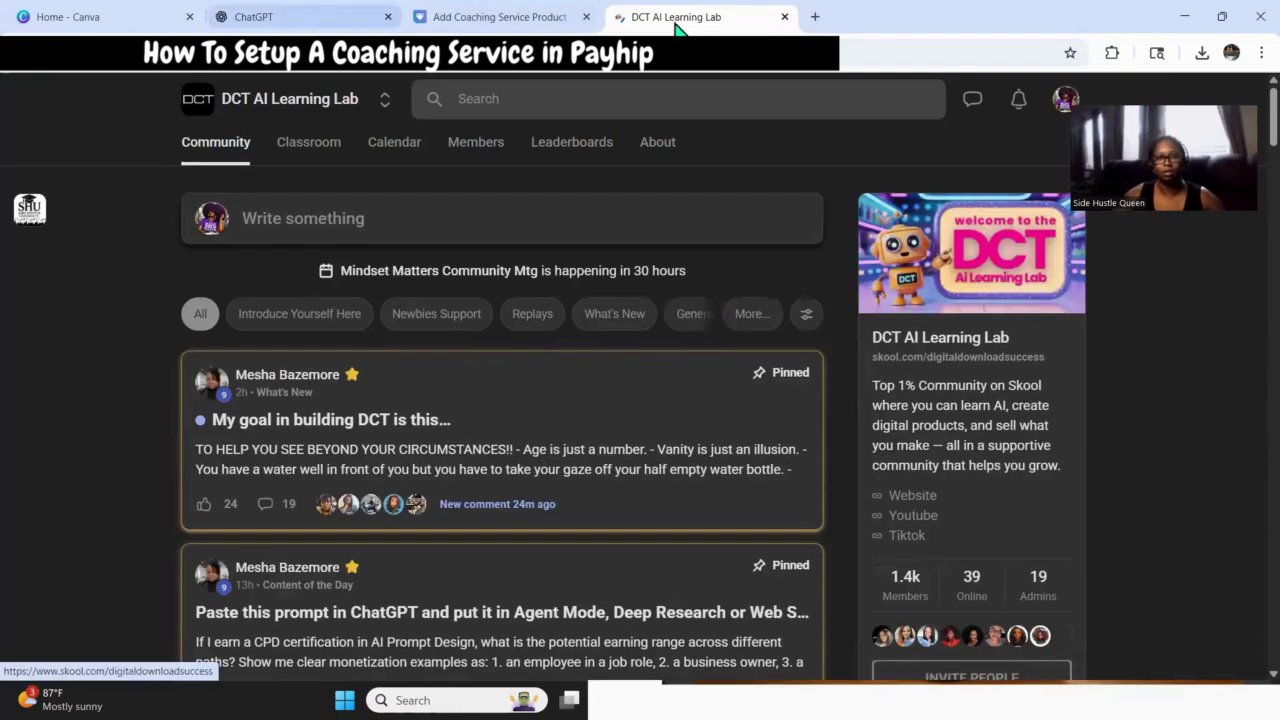
{"action": "left_click_drag", "start_coordinate": [600, 14], "coordinate": [110, 16]}
{"action": "left_click", "coordinate": [40, 214]}
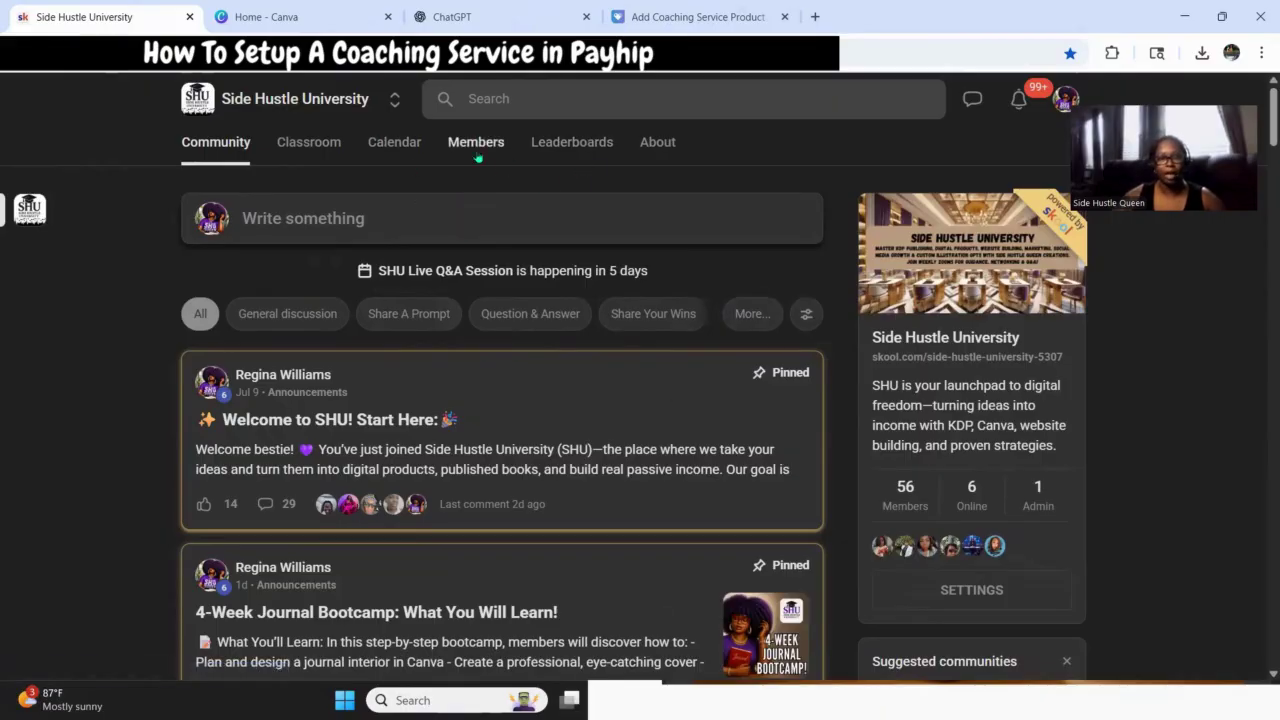
{"action": "left_click", "coordinate": [316, 146]}
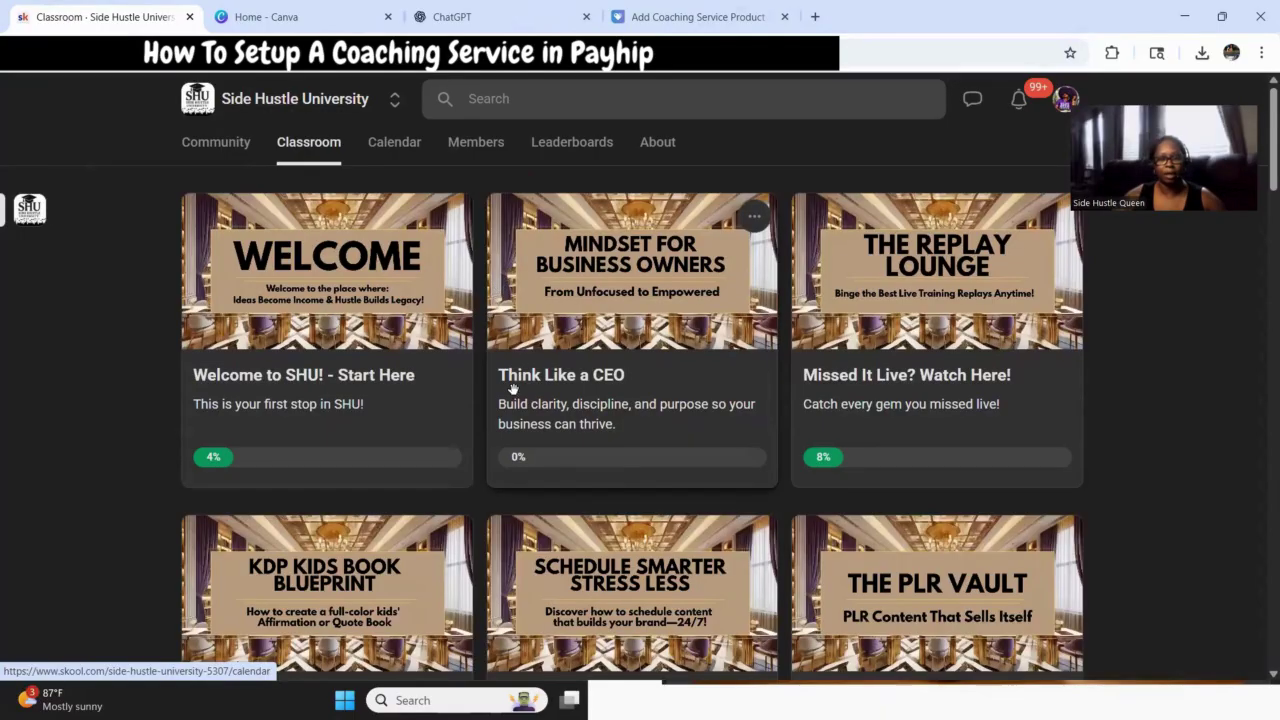
Open the Done-for-You Book Editing & Coaching page in the One on One Coaching course.
{"action": "scroll", "coordinate": [508, 393], "scroll_direction": "down", "scroll_amount": 15}
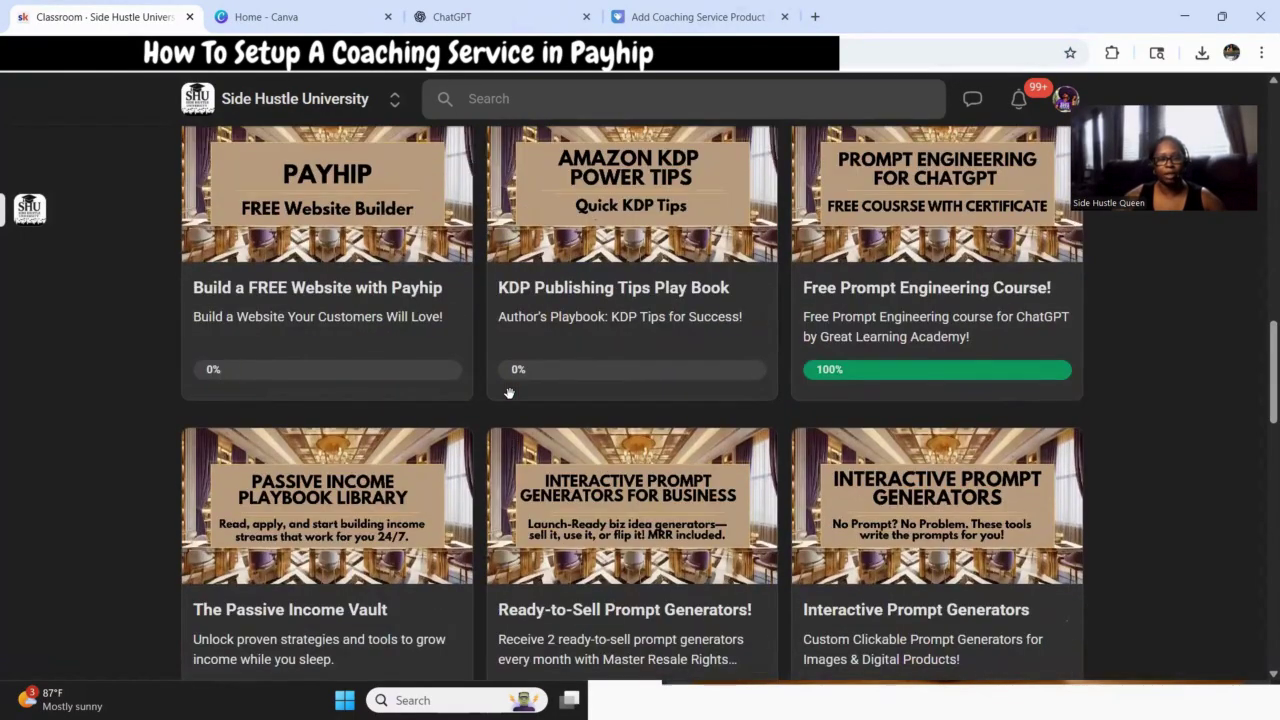
{"action": "scroll", "coordinate": [508, 393], "scroll_direction": "down", "scroll_amount": 6}
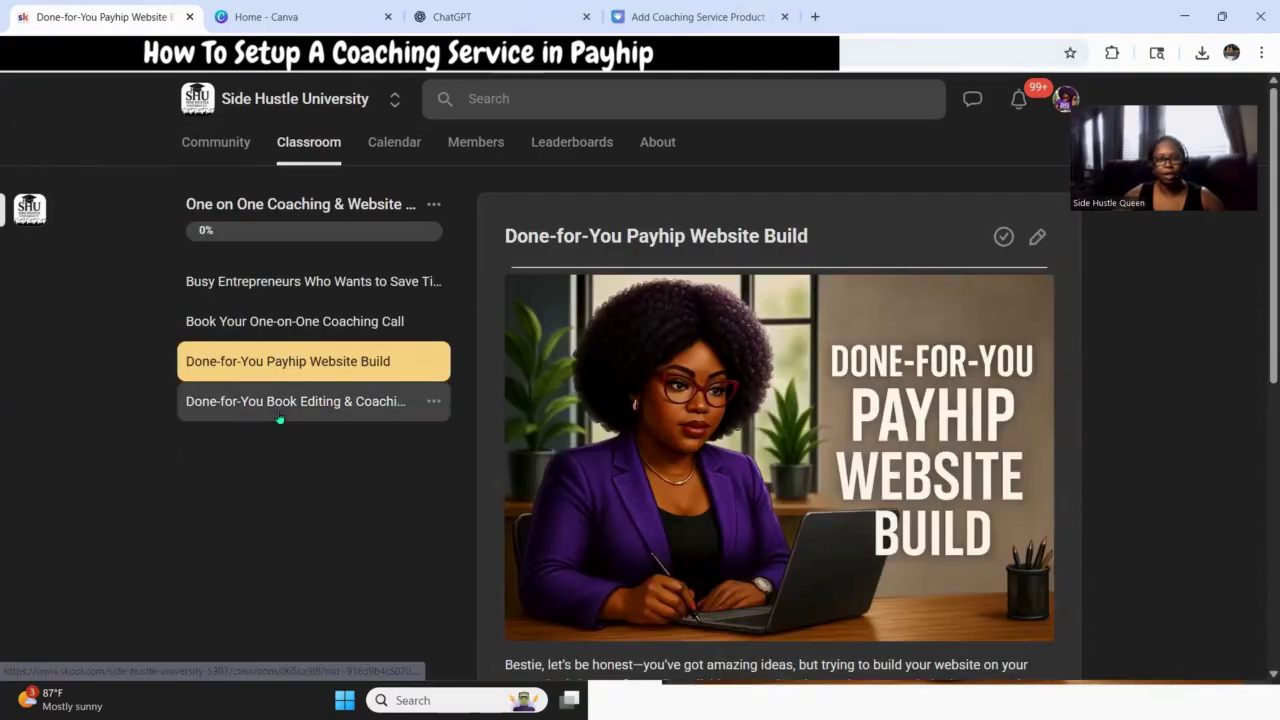
{"action": "left_click", "coordinate": [190, 412]}
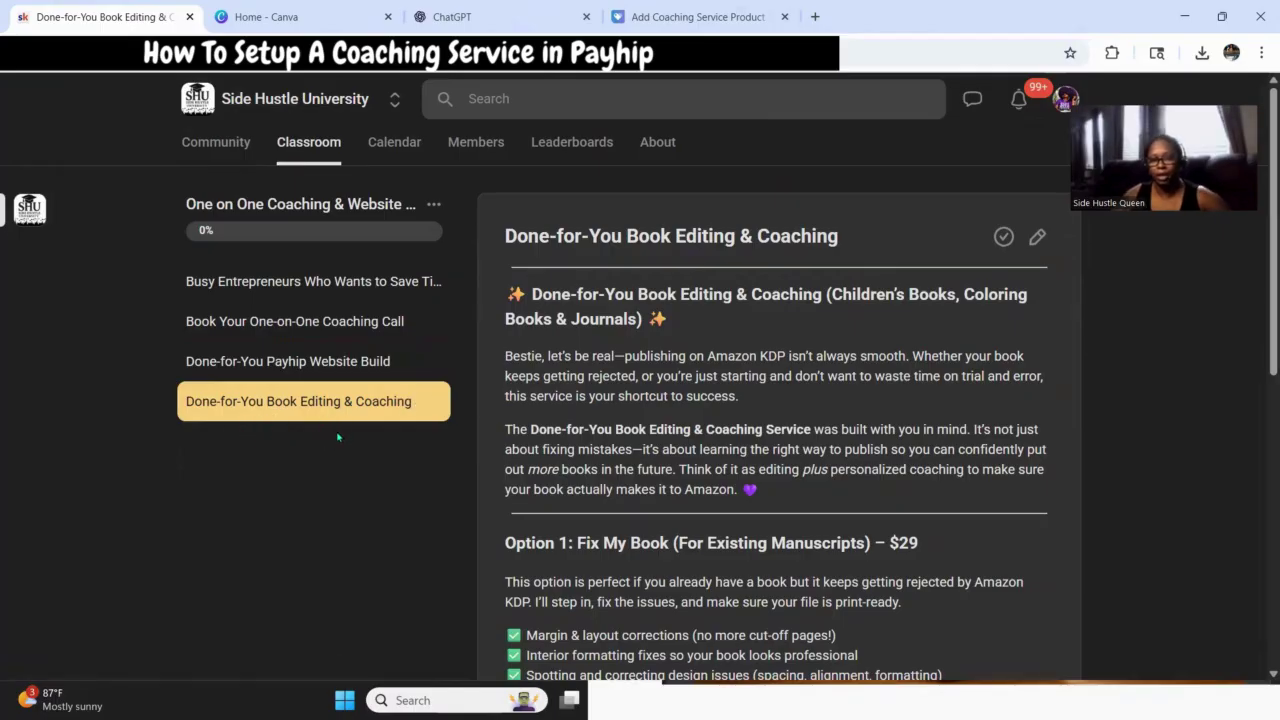
Read through the Done-for-You Book Editing & Coaching page and copy its full text, including the title.
{"action": "scroll", "coordinate": [598, 436], "scroll_direction": "down", "scroll_amount": 3}
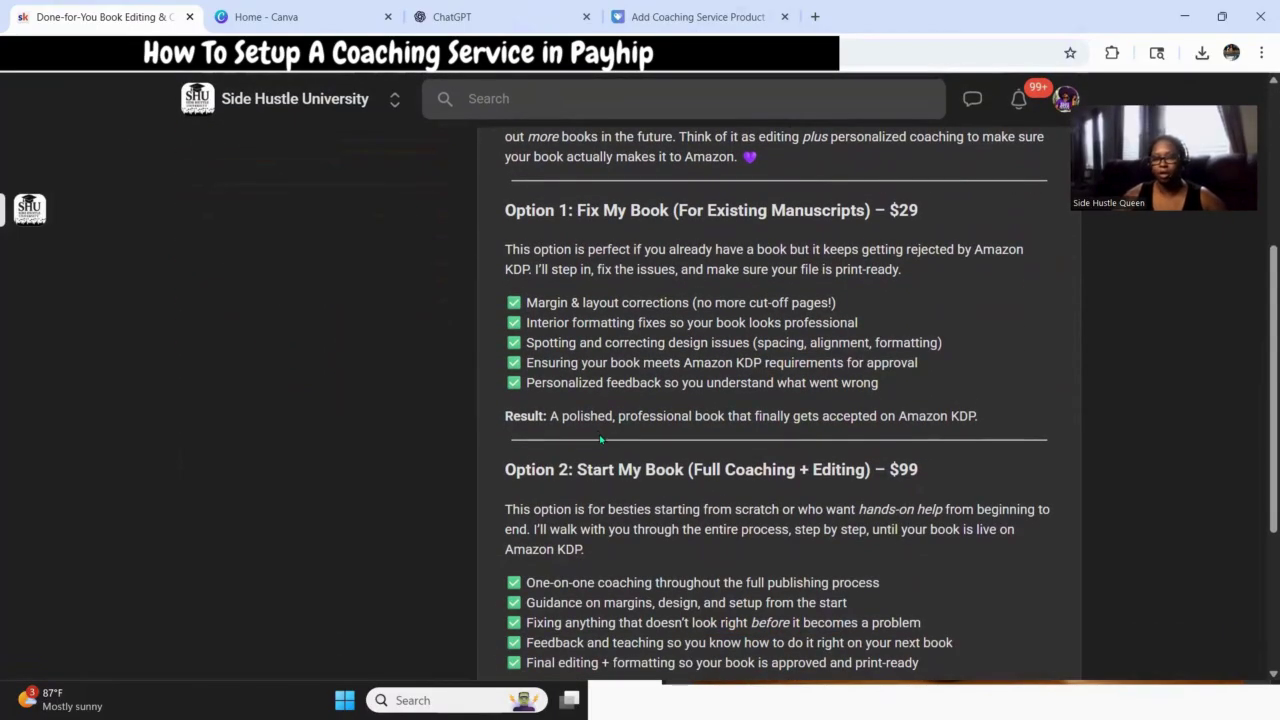
{"action": "scroll", "coordinate": [678, 460], "scroll_direction": "down", "scroll_amount": 3}
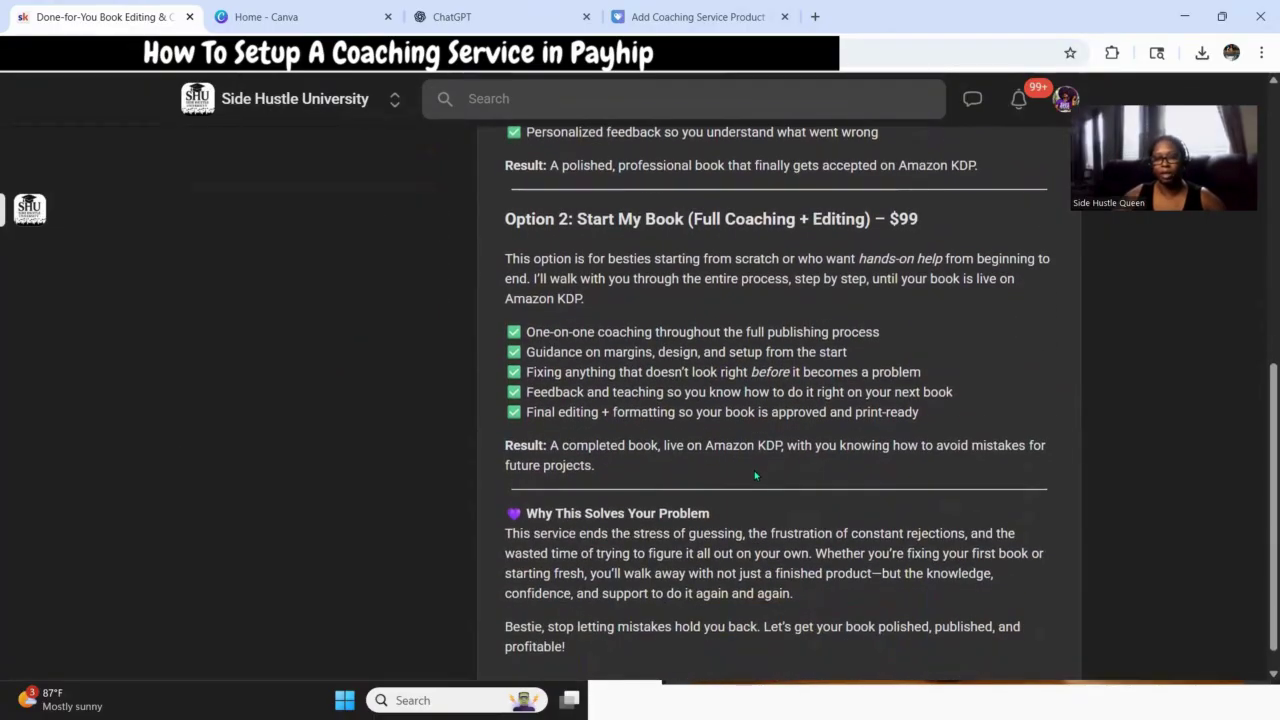
{"action": "scroll", "coordinate": [754, 470], "scroll_direction": "down", "scroll_amount": 1}
{"action": "left_click_drag", "start_coordinate": [632, 640], "coordinate": [822, 263]}
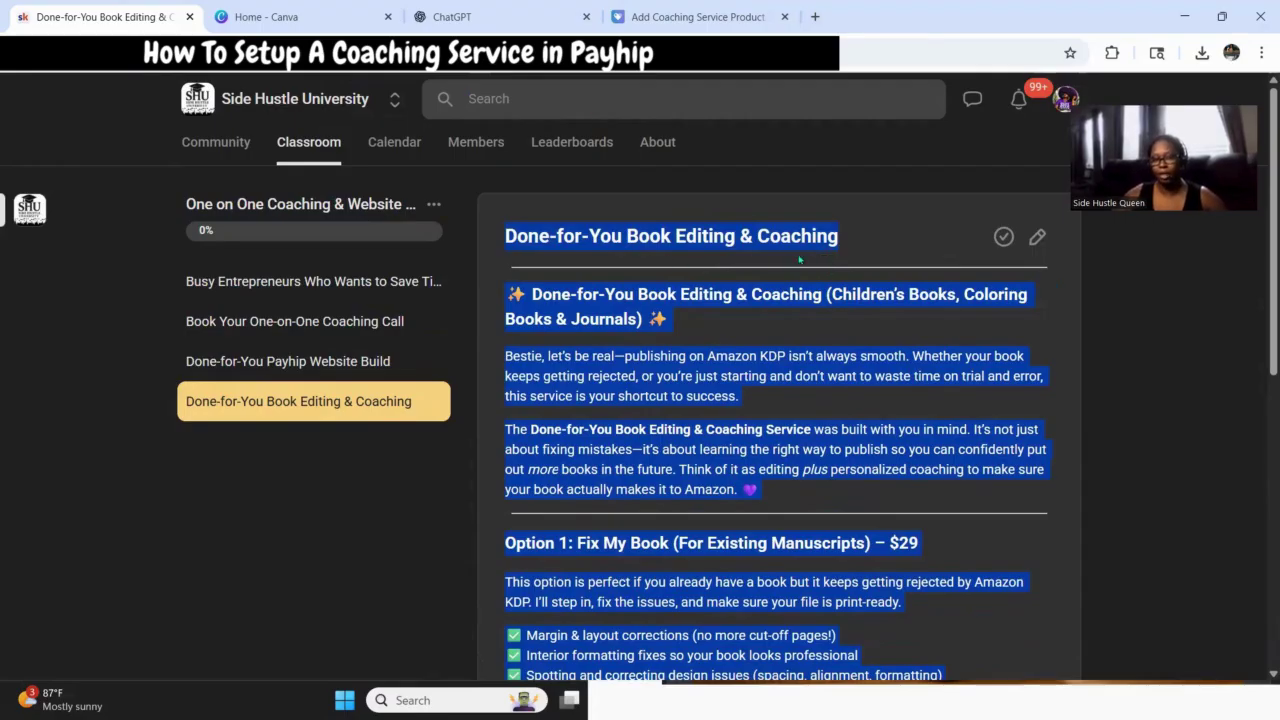
Switch to ChatGPT, open the Photo2Profit GPT and start its "Write a product title" prompt.
{"action": "left_click", "coordinate": [474, 16]}
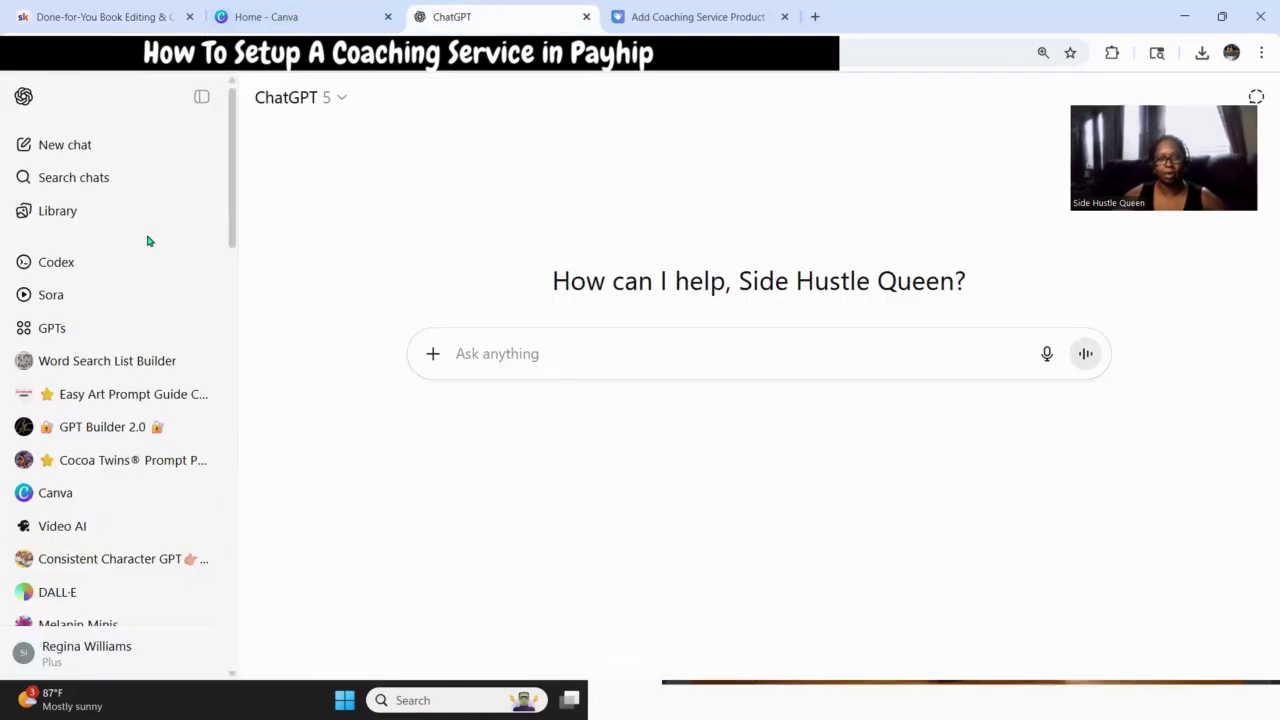
{"action": "scroll", "coordinate": [143, 318], "scroll_direction": "down", "scroll_amount": 3}
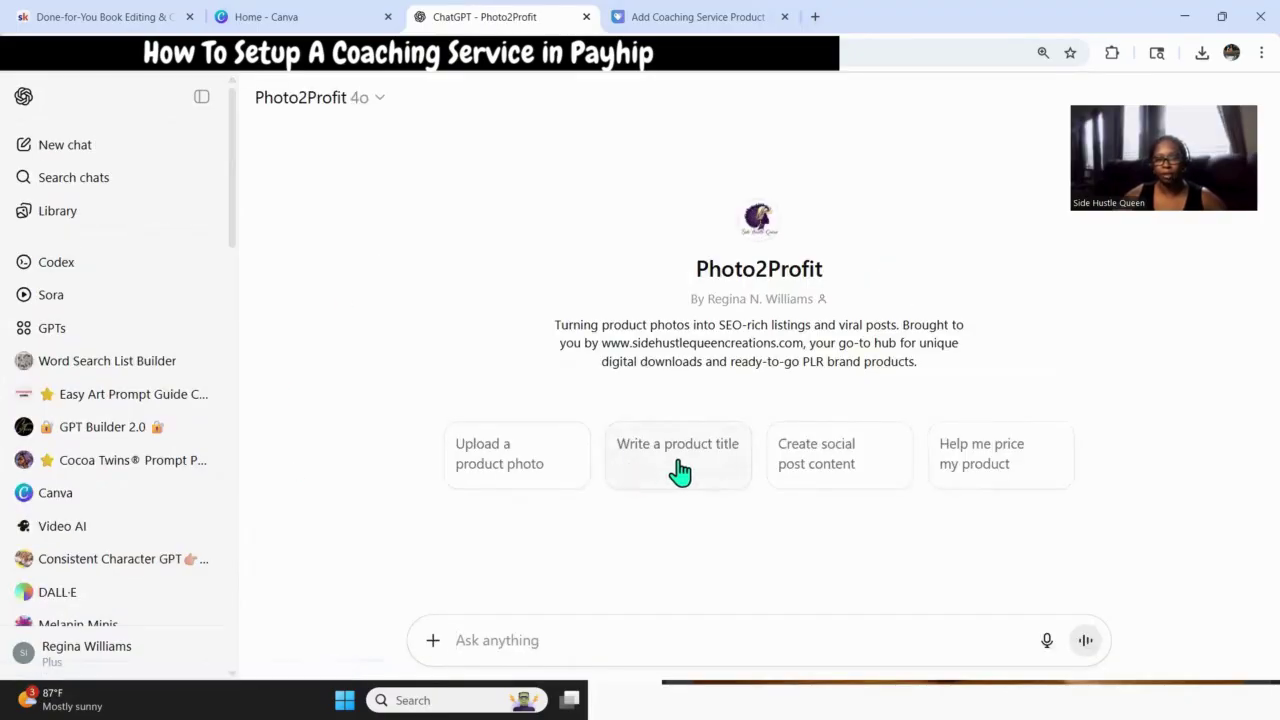
{"action": "left_click", "coordinate": [680, 470]}
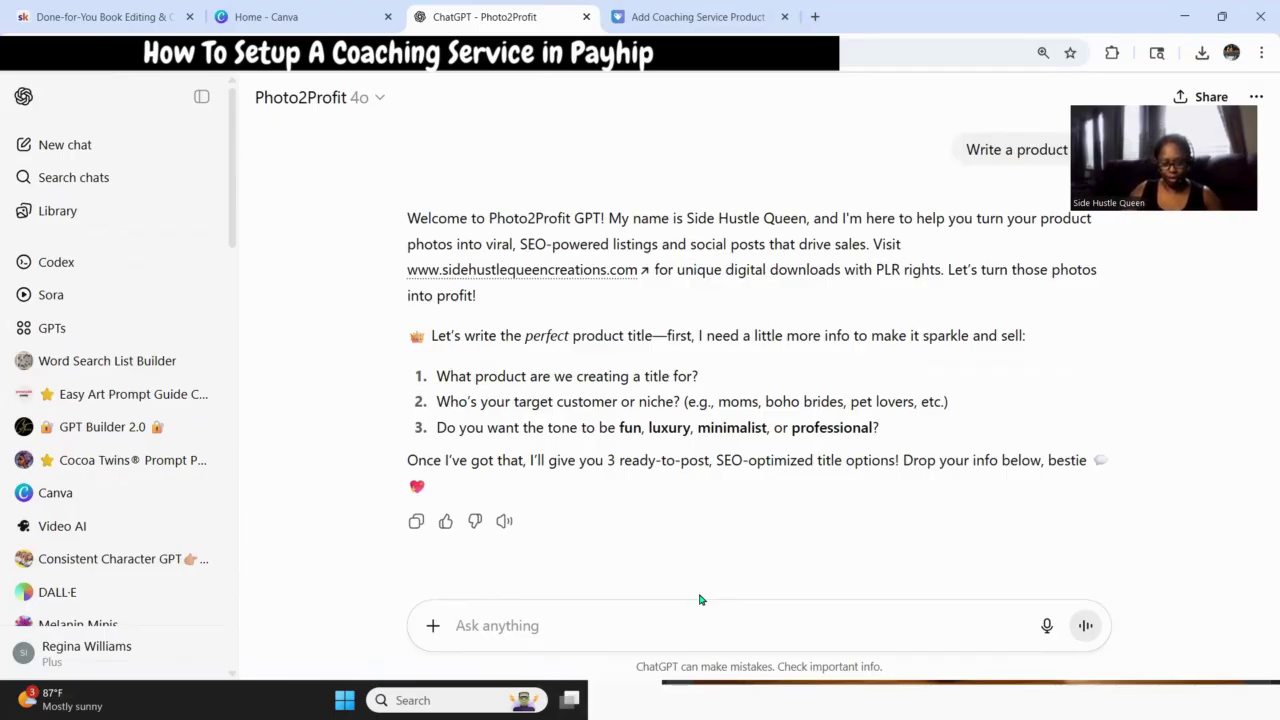
Send the message "here is the outline for this service" in the Photo2Profit chat.
{"action": "type", "text": "th"}
{"action": "key", "text": "BackSpace"}
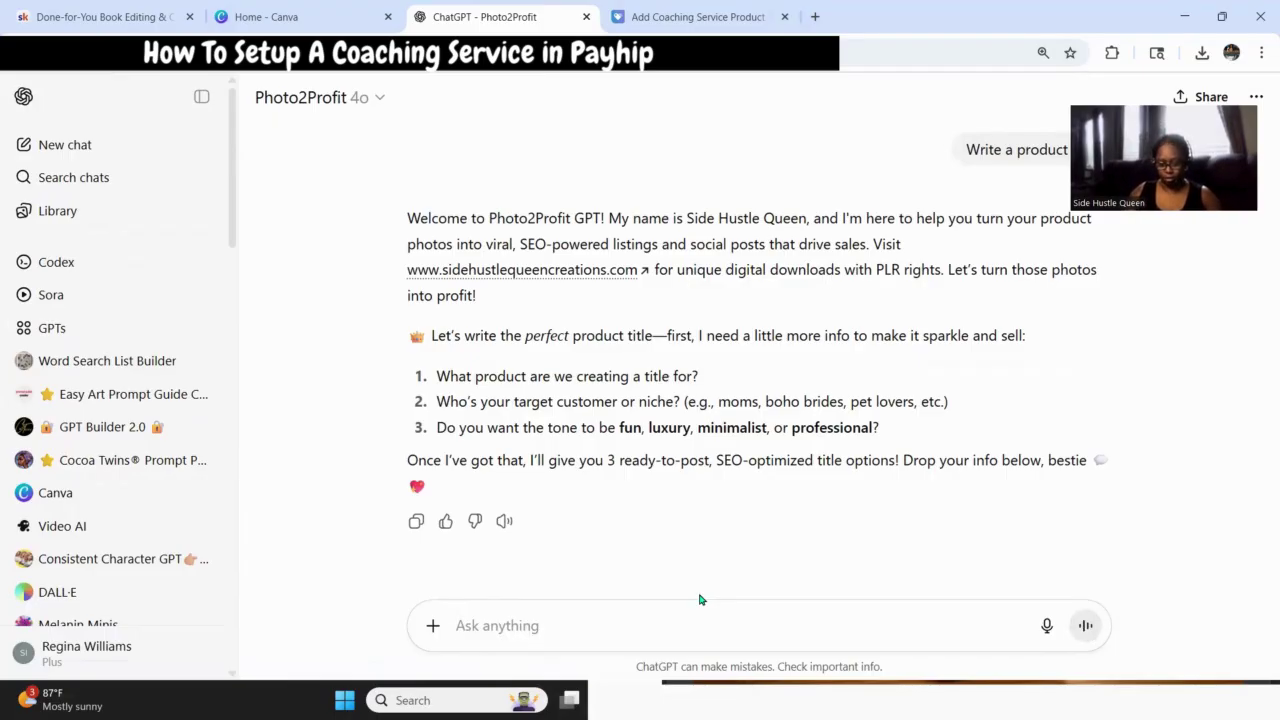
{"action": "type", "text": "here is the"}
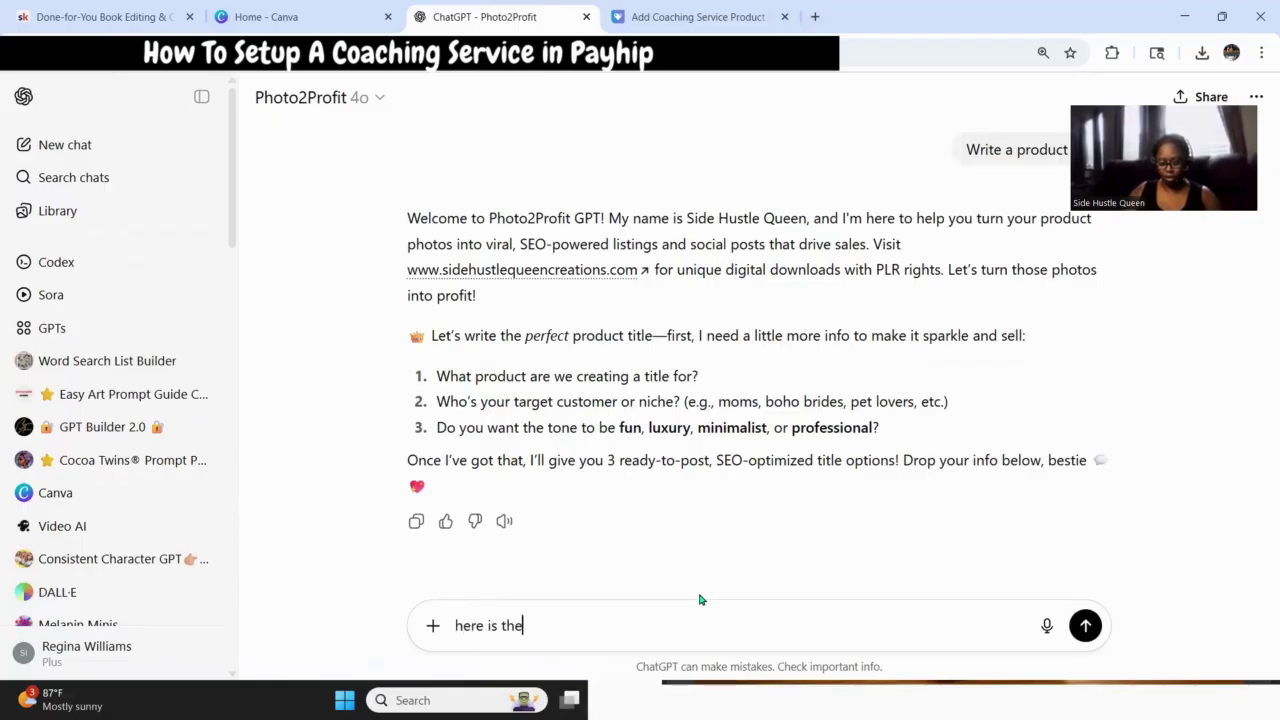
{"action": "type", "text": " outline for this servi"}
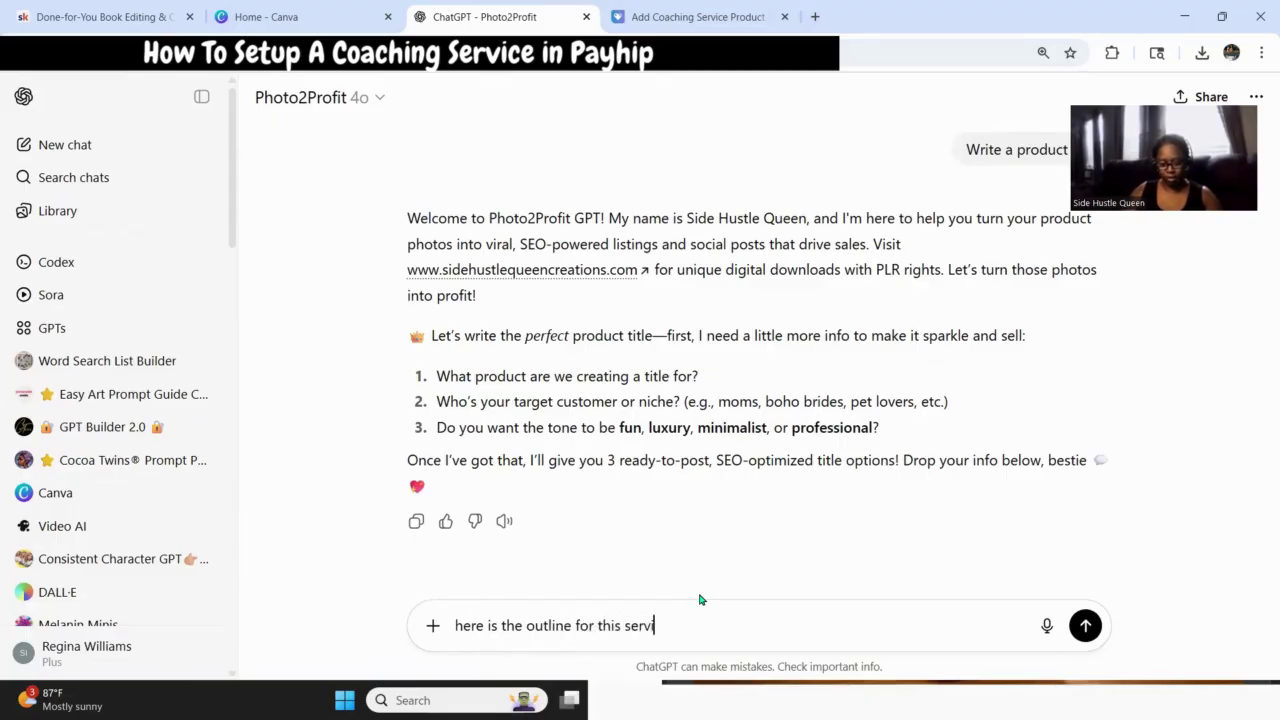
{"action": "type", "text": "ce"}
{"action": "key", "text": "Return"}
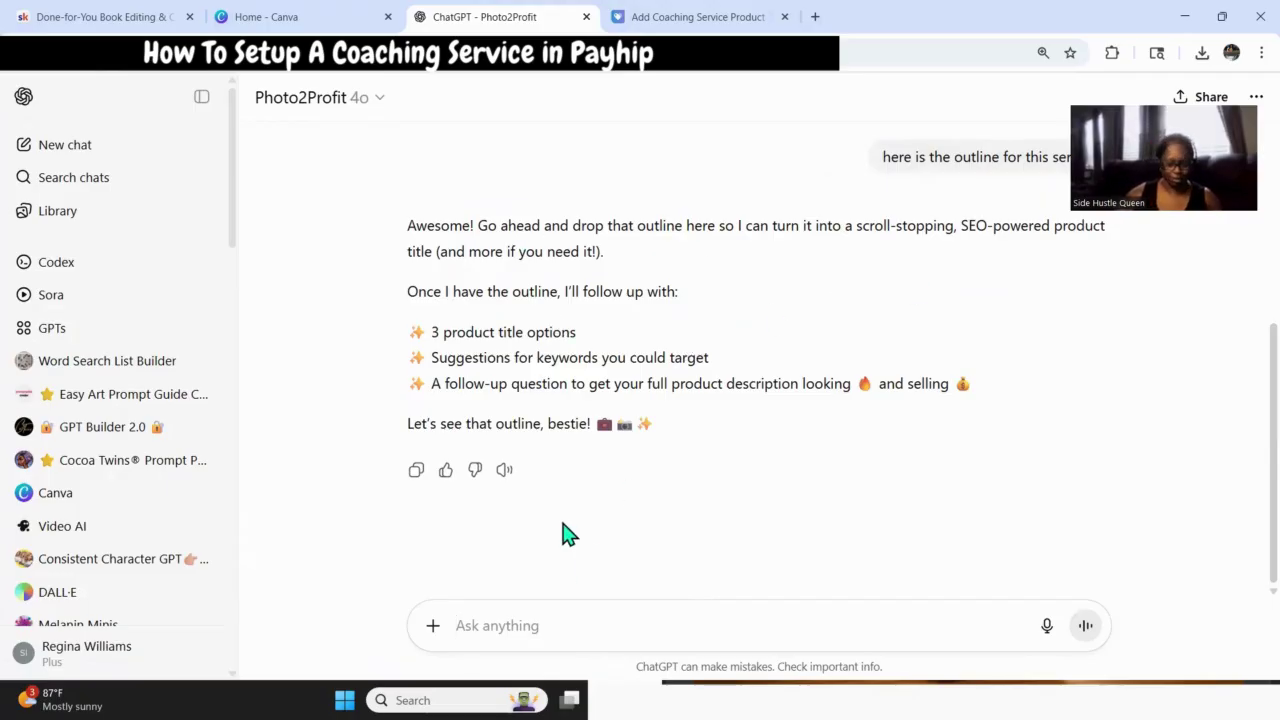
Send the copied book editing and coaching outline to the chat and review the suggested titles and keywords.
{"action": "key", "text": "ctrl+v"}
{"action": "key", "text": "Return"}
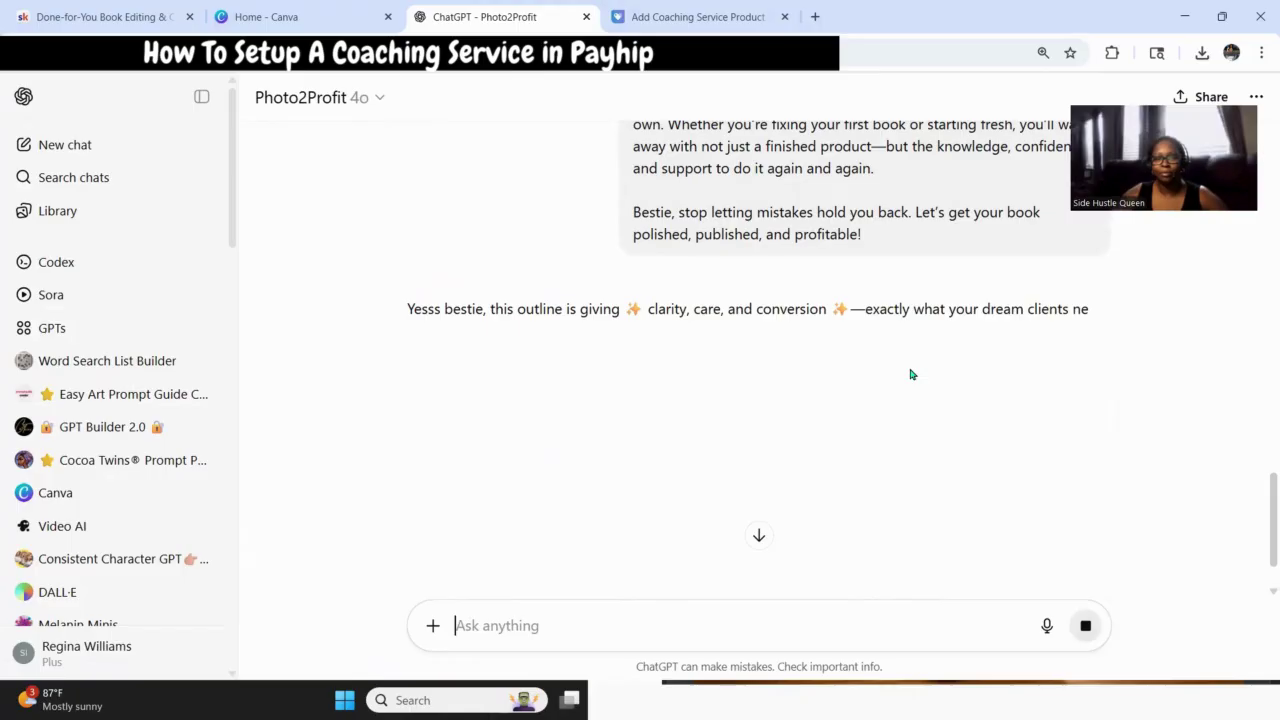
{"action": "scroll", "coordinate": [659, 336], "scroll_direction": "down", "scroll_amount": 2}
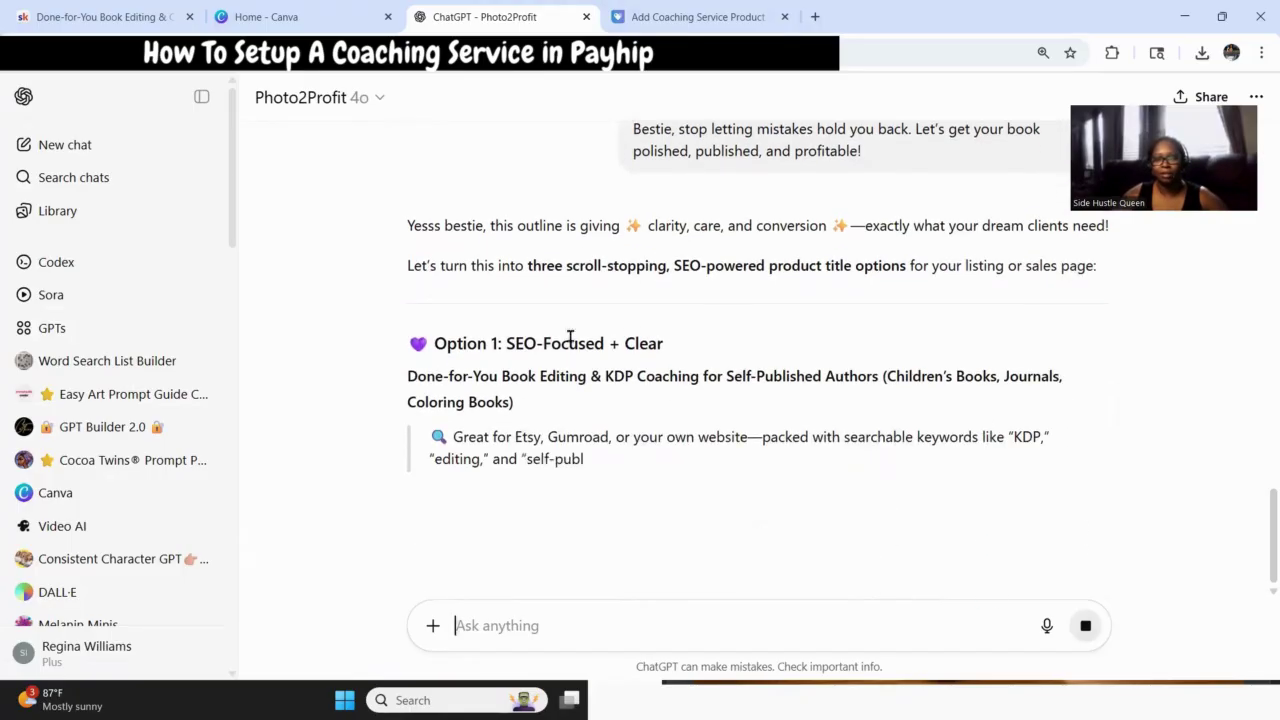
{"action": "scroll", "coordinate": [735, 395], "scroll_direction": "down", "scroll_amount": 3}
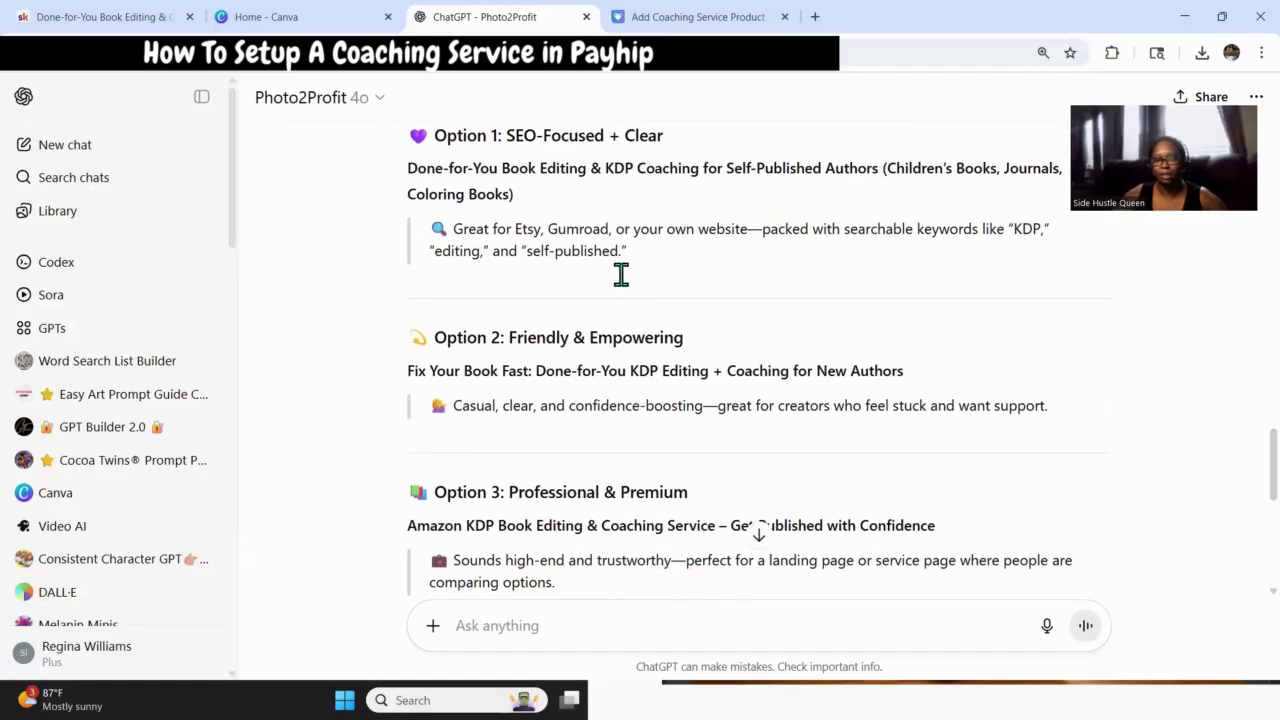
{"action": "scroll", "coordinate": [620, 283], "scroll_direction": "down", "scroll_amount": 3}
{"action": "scroll", "coordinate": [560, 298], "scroll_direction": "down", "scroll_amount": 3}
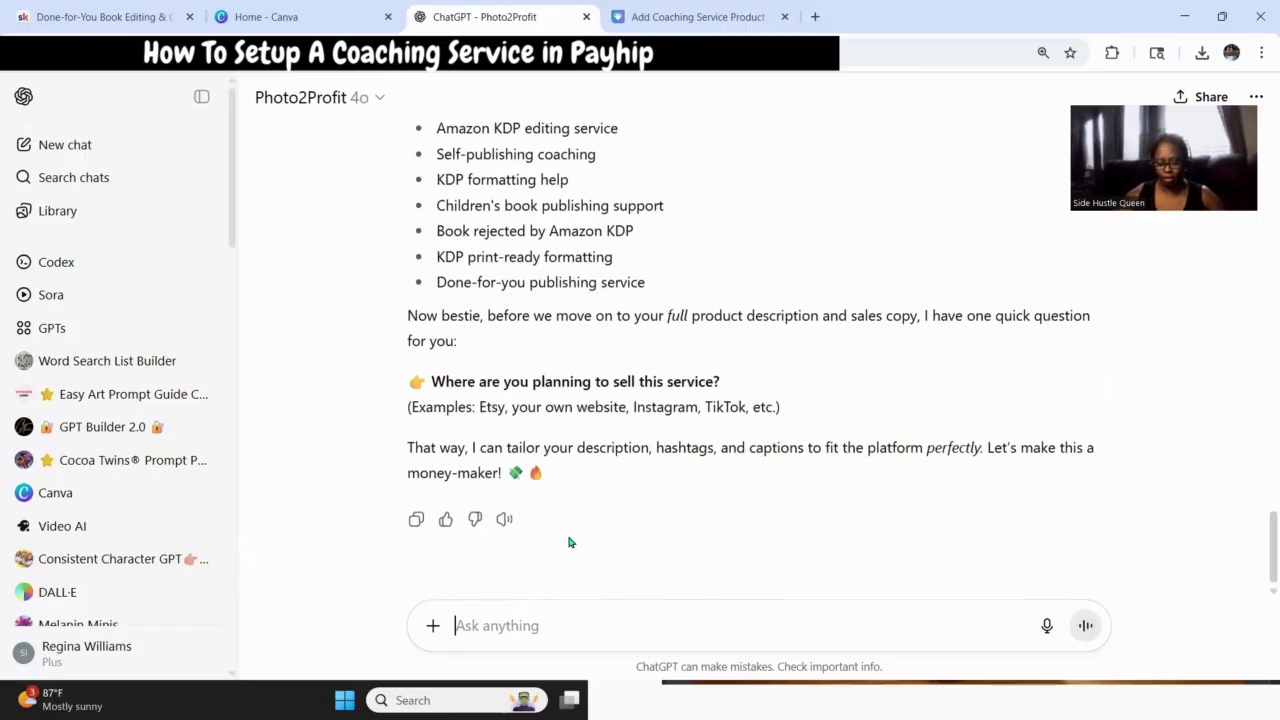
Answer the selling platform question with "i plan on saling this as a coaching service on payhip" and review the tailored title options.
{"action": "type", "text": "i plan on "}
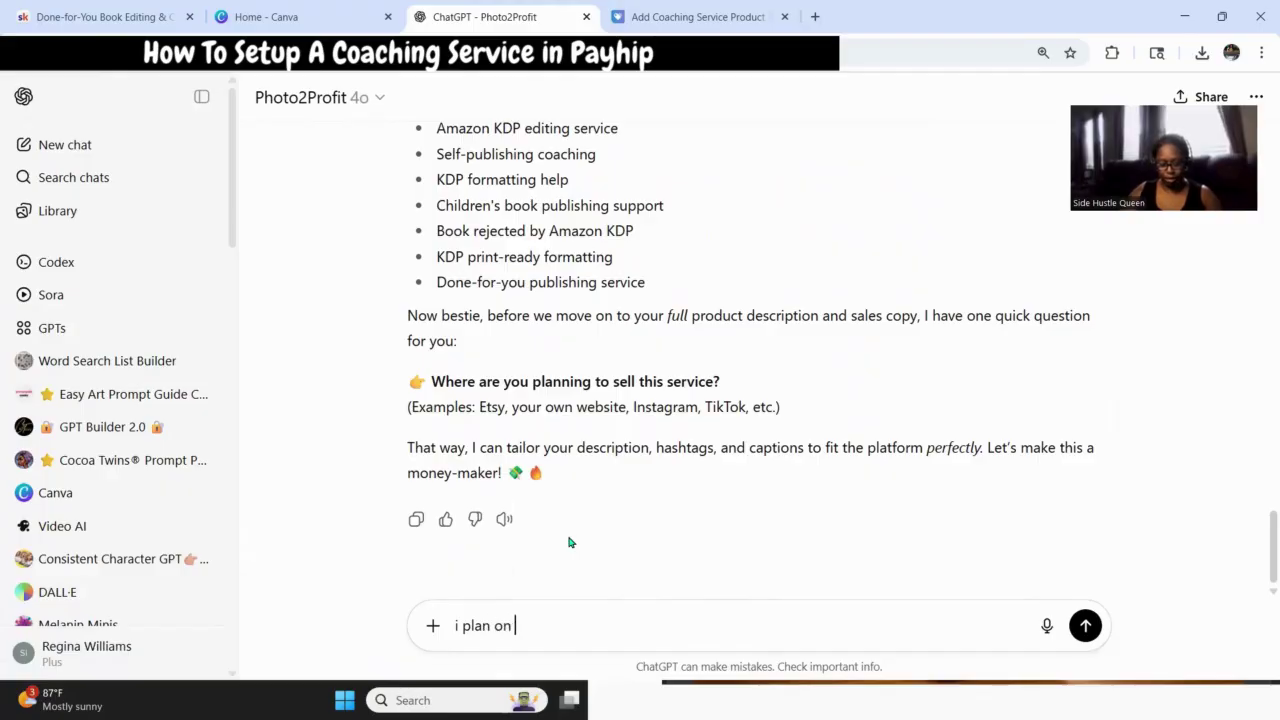
{"action": "type", "text": "saling this "}
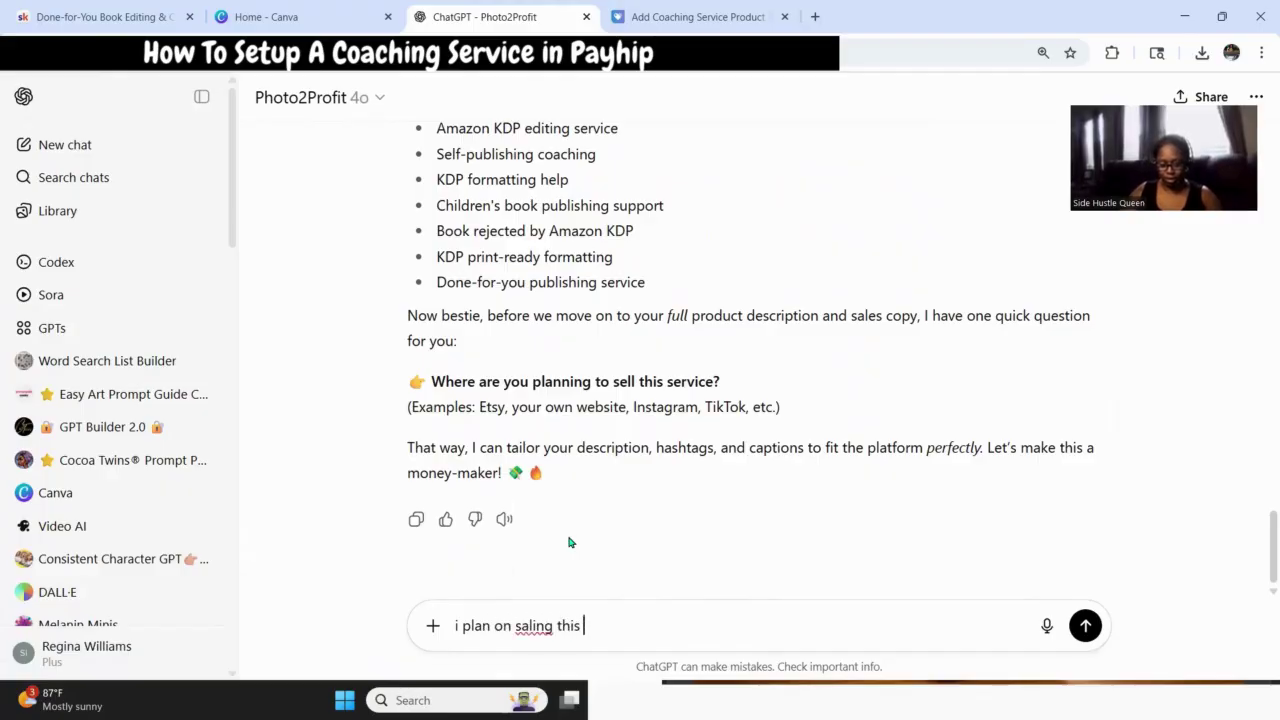
{"action": "type", "text": "as a coachin"}
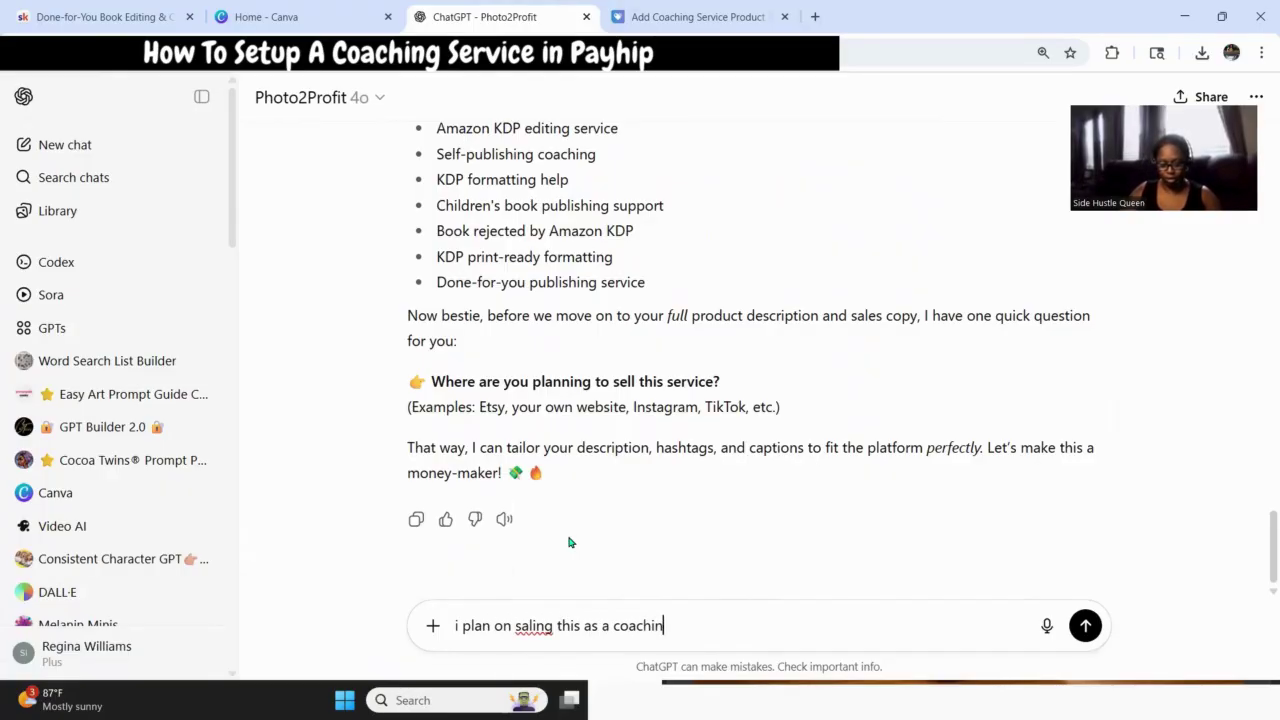
{"action": "type", "text": "g service on oahip"}
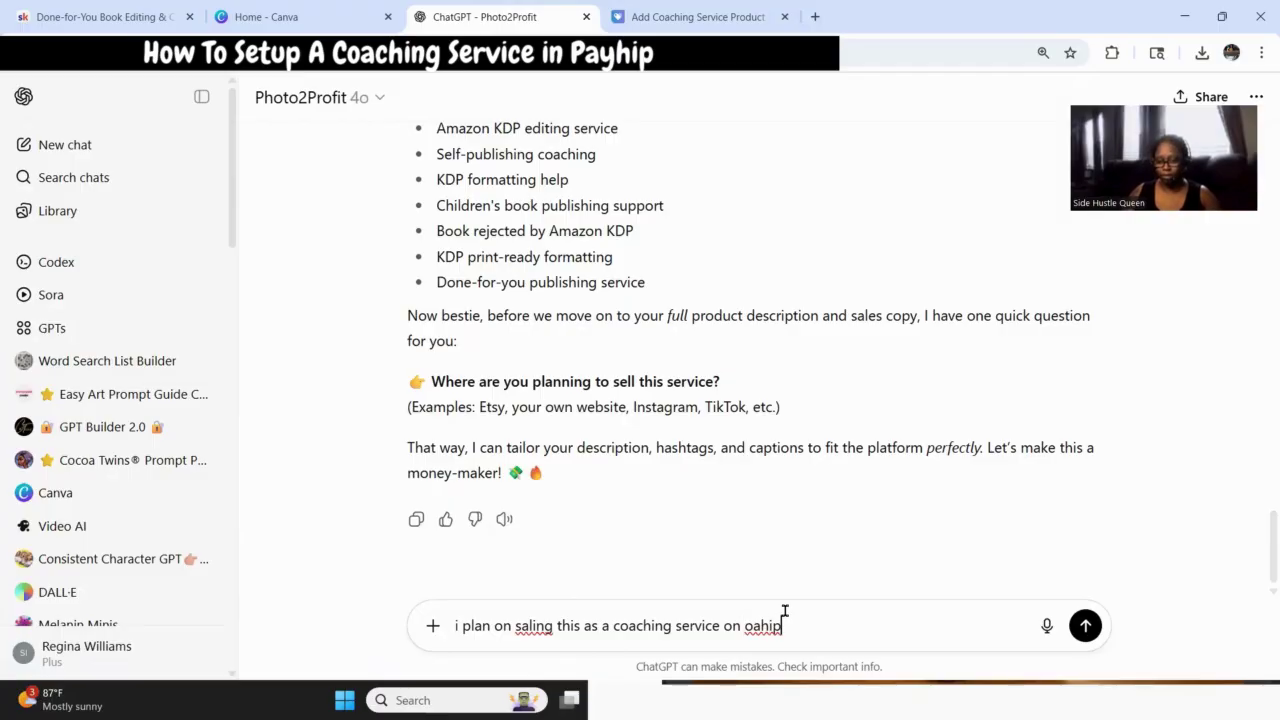
{"action": "key", "text": "BackSpace"}
{"action": "key", "text": "BackSpace"}
{"action": "key", "text": "BackSpace"}
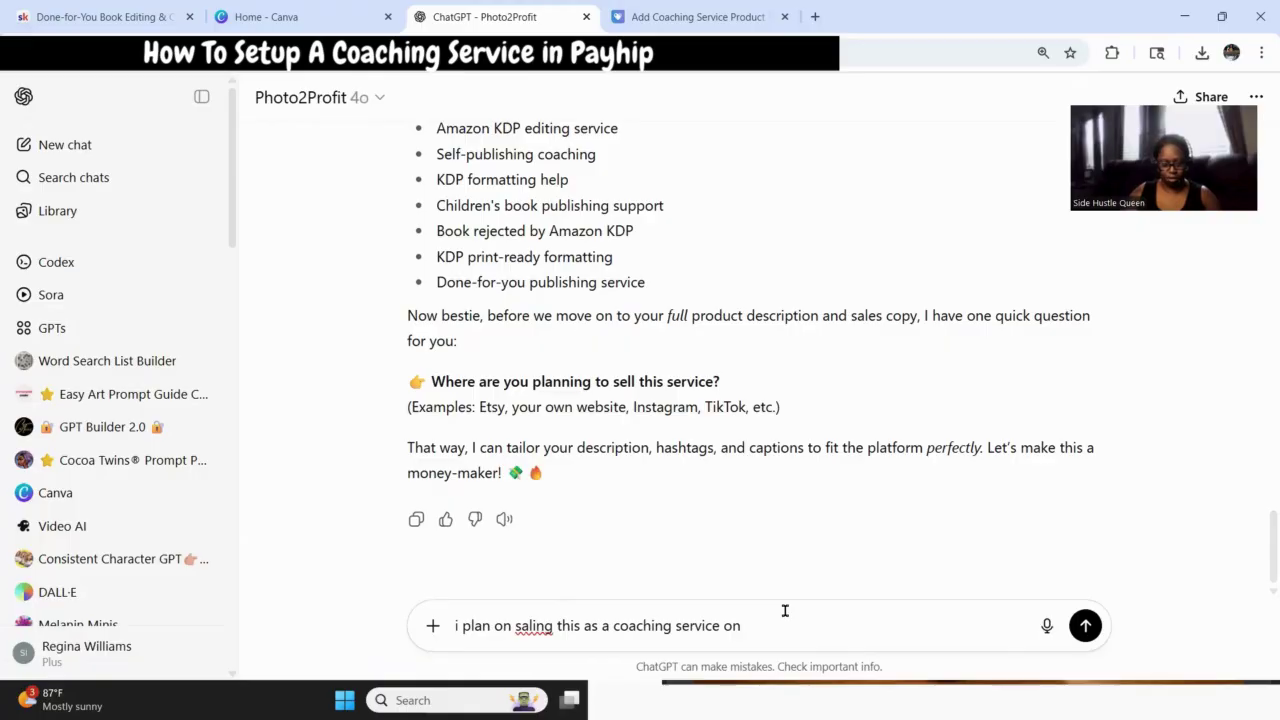
{"action": "type", "text": "payhip"}
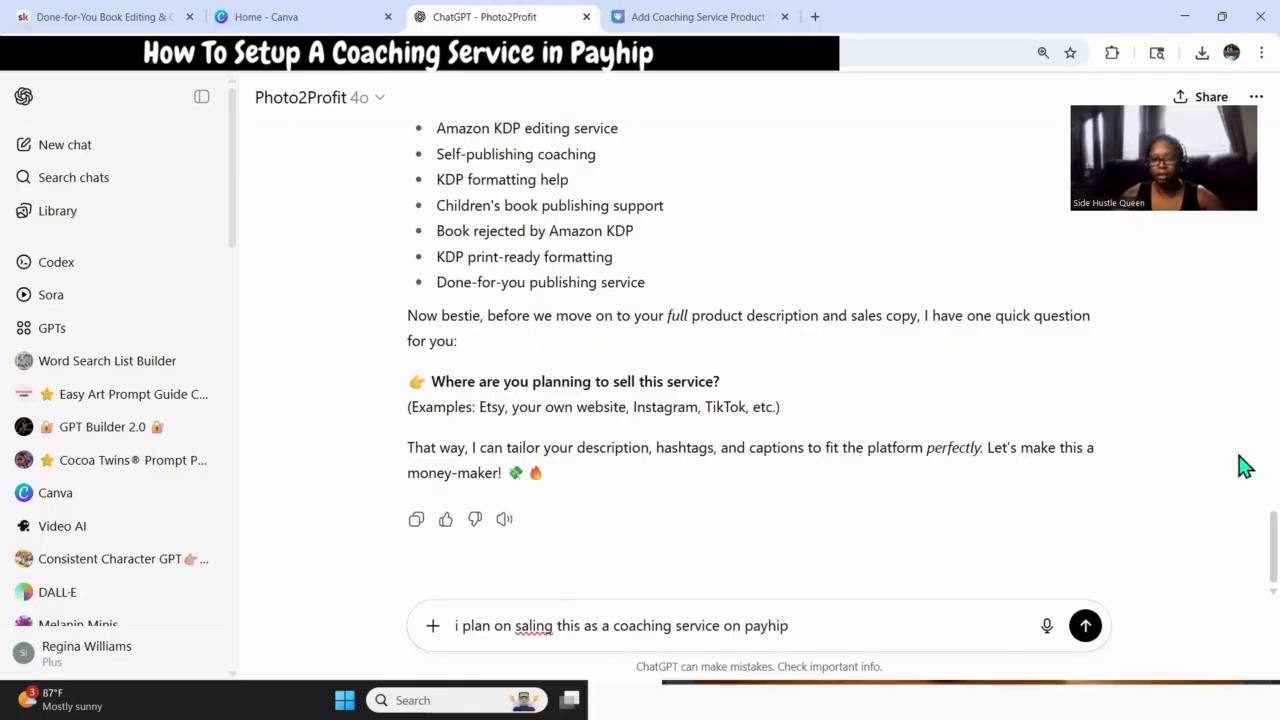
{"action": "left_click", "coordinate": [1085, 625]}
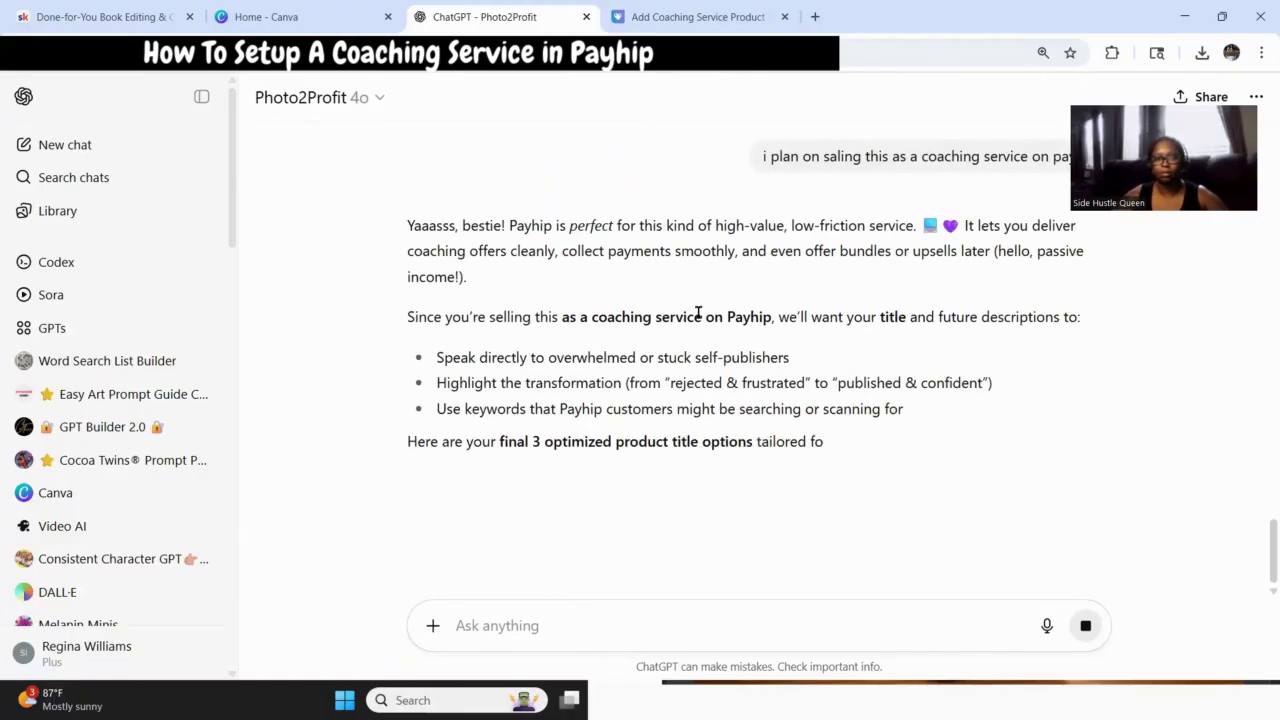
{"action": "scroll", "coordinate": [497, 350], "scroll_direction": "down", "scroll_amount": 1}
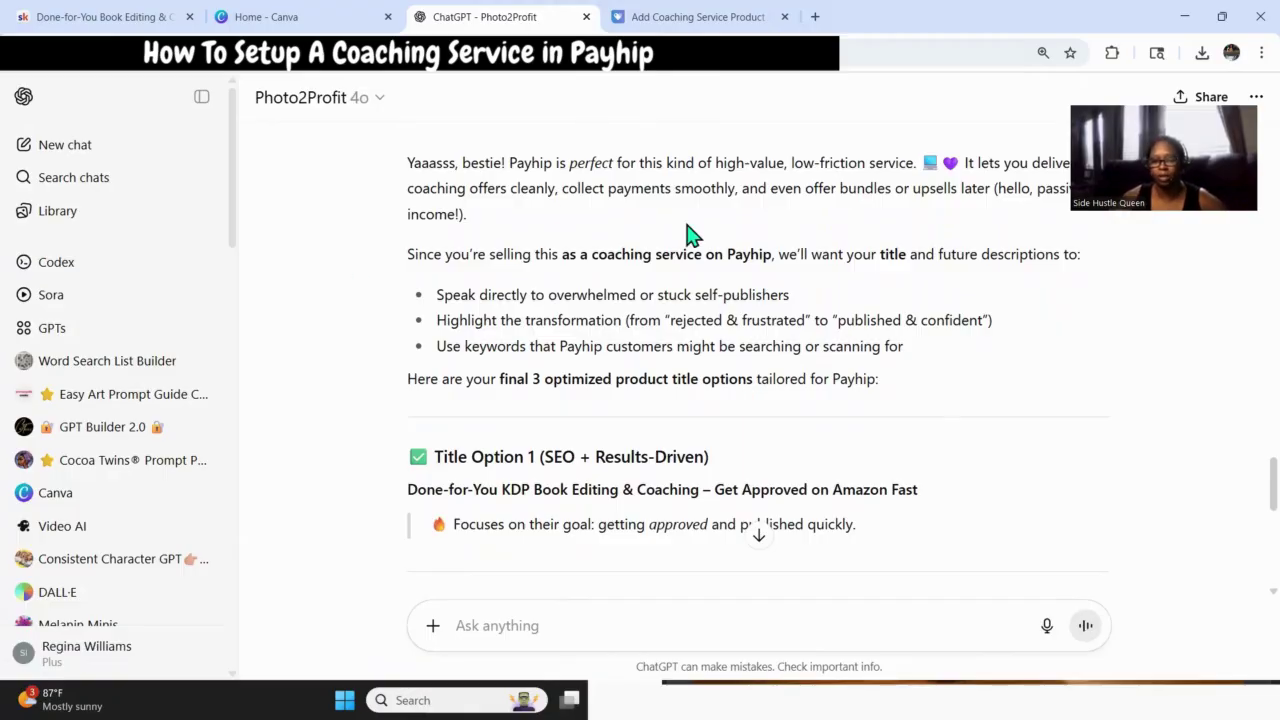
{"action": "scroll", "coordinate": [688, 236], "scroll_direction": "down", "scroll_amount": 1}
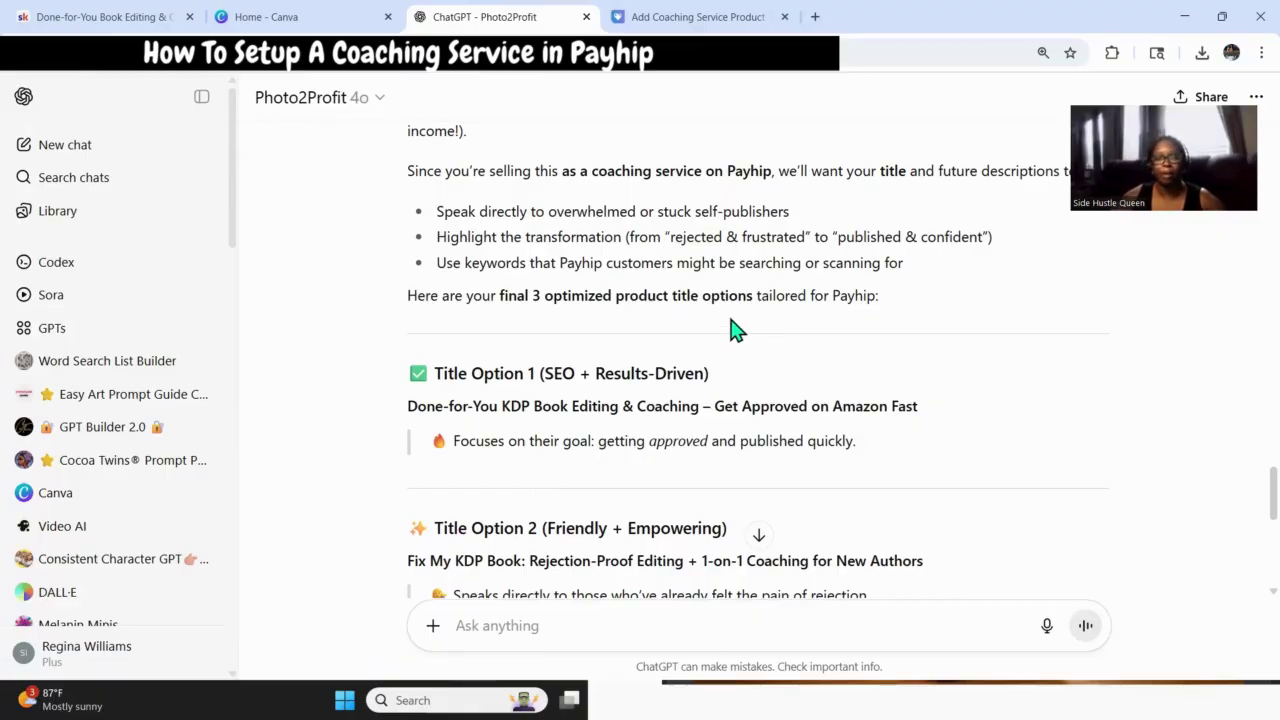
Review the title options and answer the description tone question with "my tone Professional & clear".
{"action": "scroll", "coordinate": [737, 323], "scroll_direction": "down", "scroll_amount": 1}
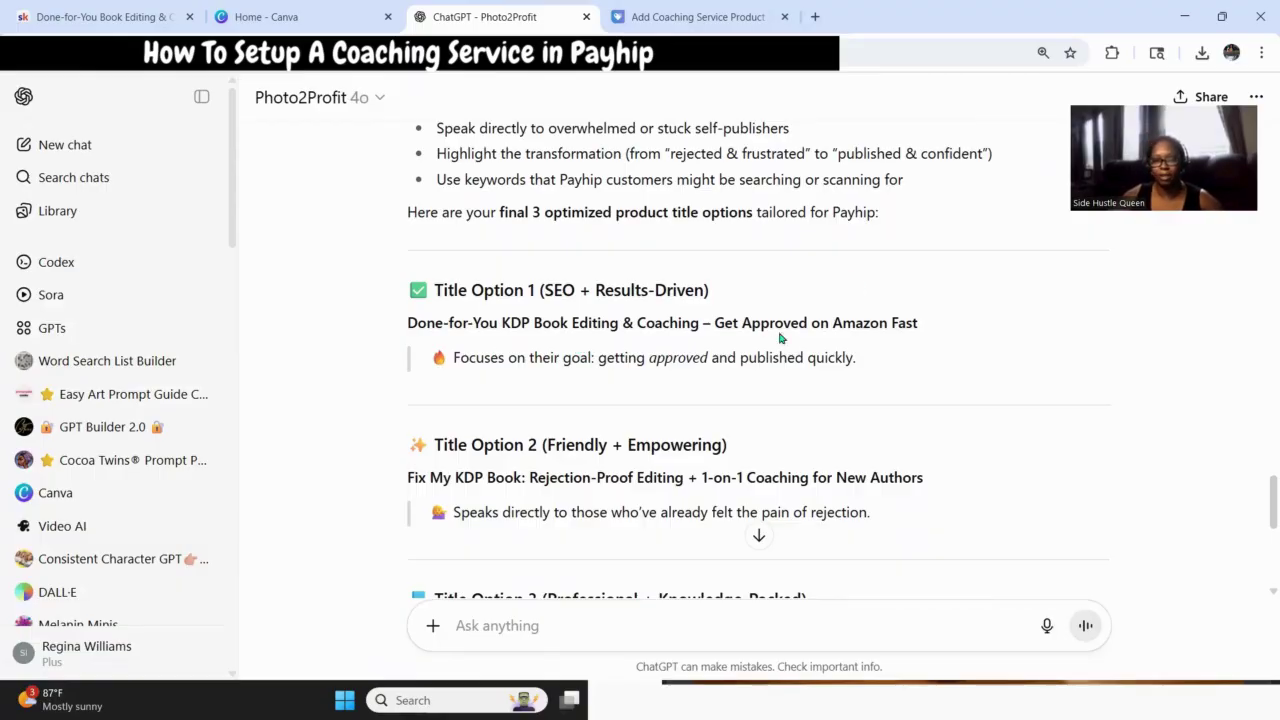
{"action": "scroll", "coordinate": [770, 323], "scroll_direction": "down", "scroll_amount": 2}
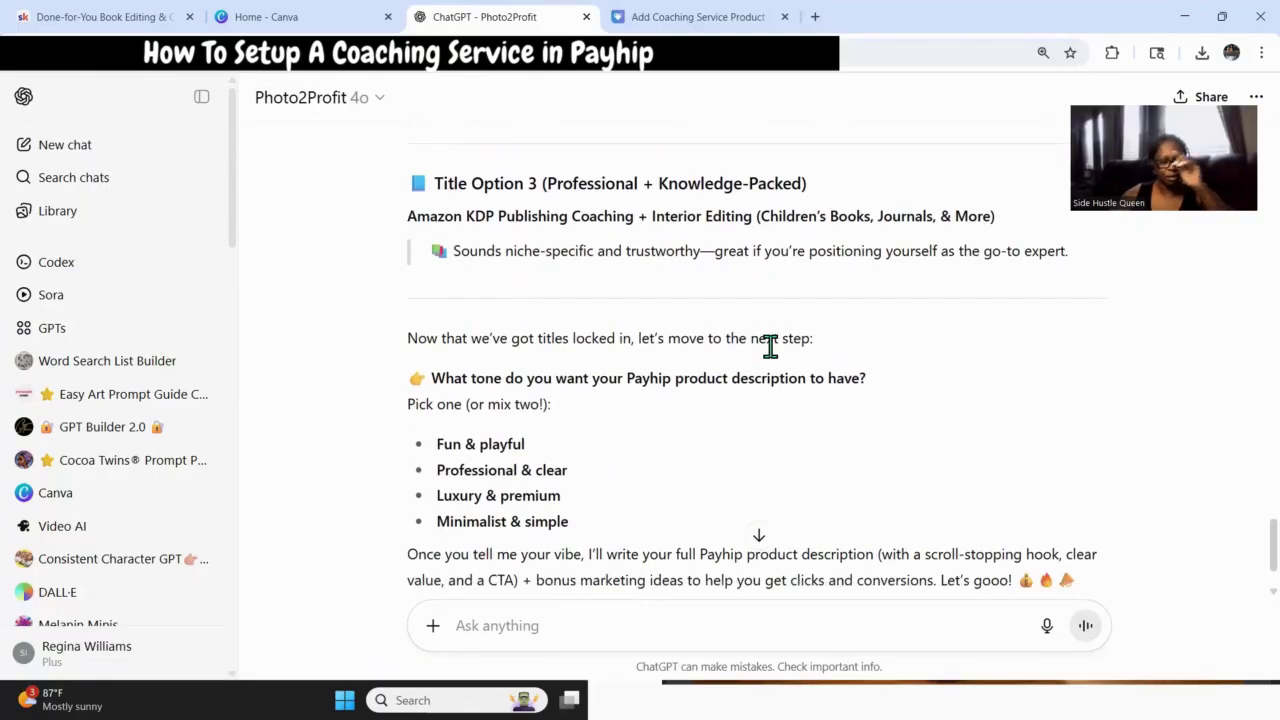
{"action": "scroll", "coordinate": [766, 346], "scroll_direction": "down", "scroll_amount": 1}
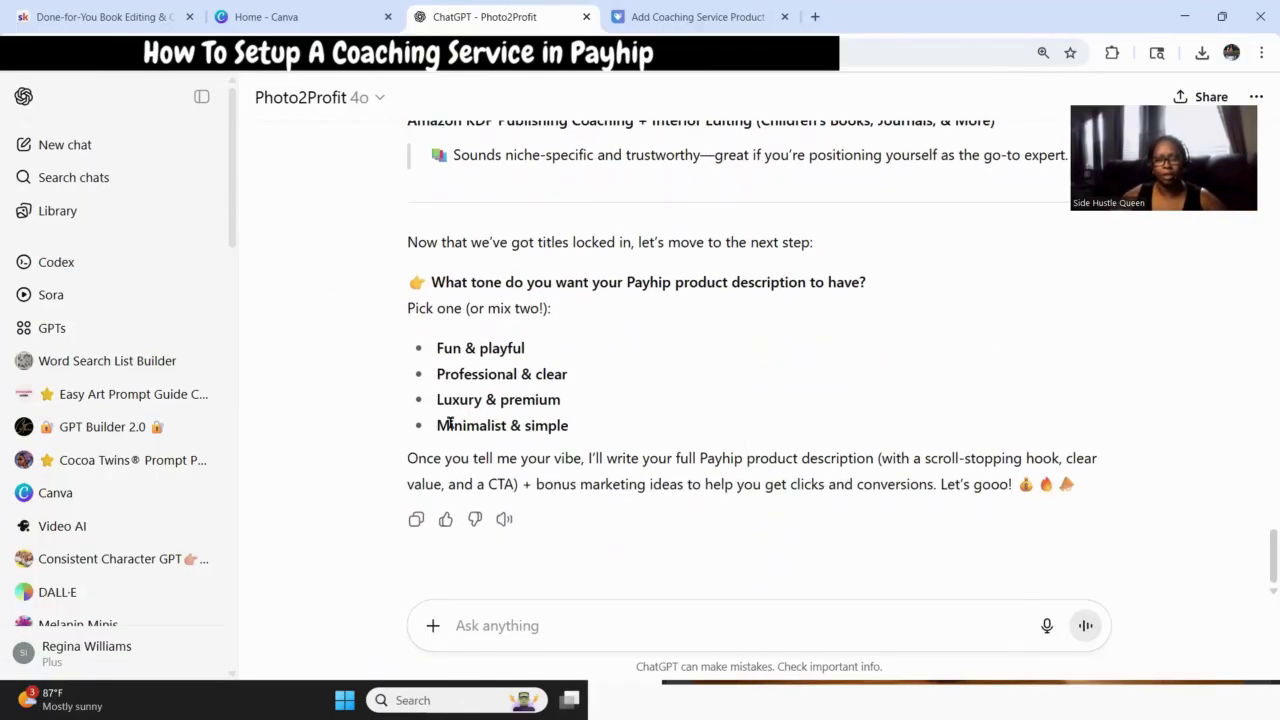
{"action": "left_click_drag", "start_coordinate": [569, 375], "coordinate": [437, 386]}
{"action": "key", "text": "ctrl+c"}
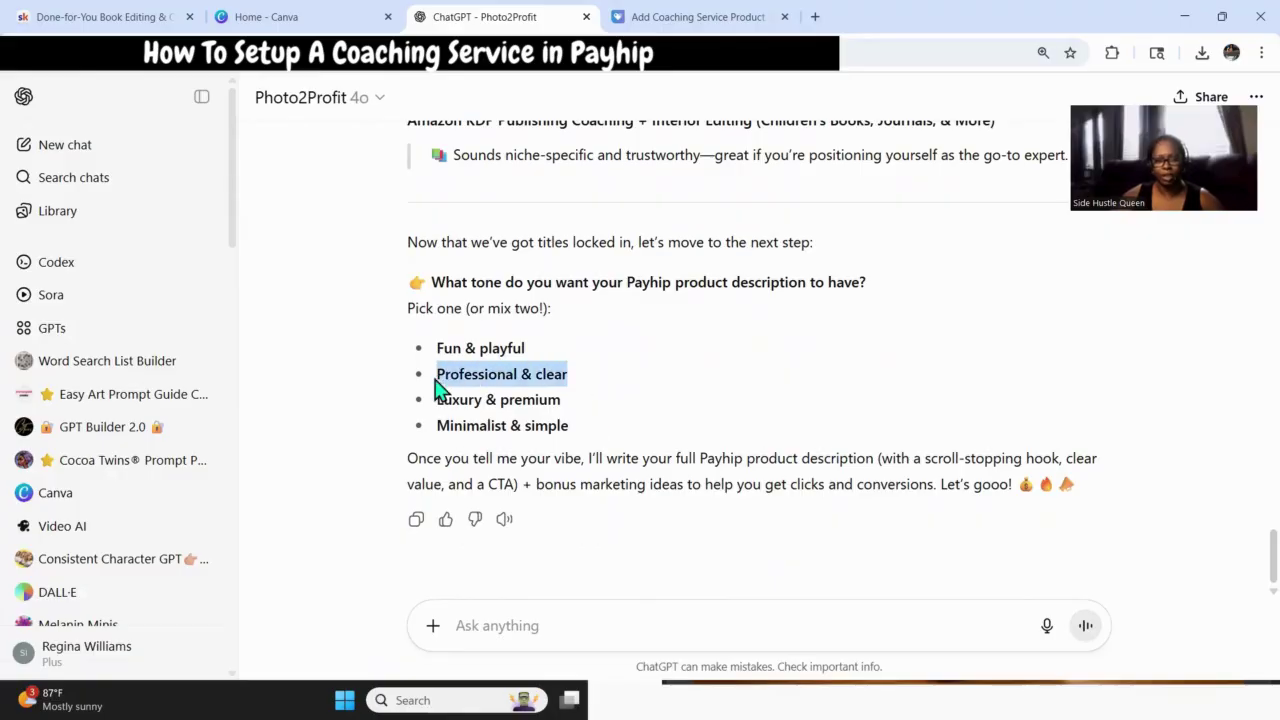
{"action": "left_click", "coordinate": [529, 625]}
{"action": "type", "text": "my tone"}
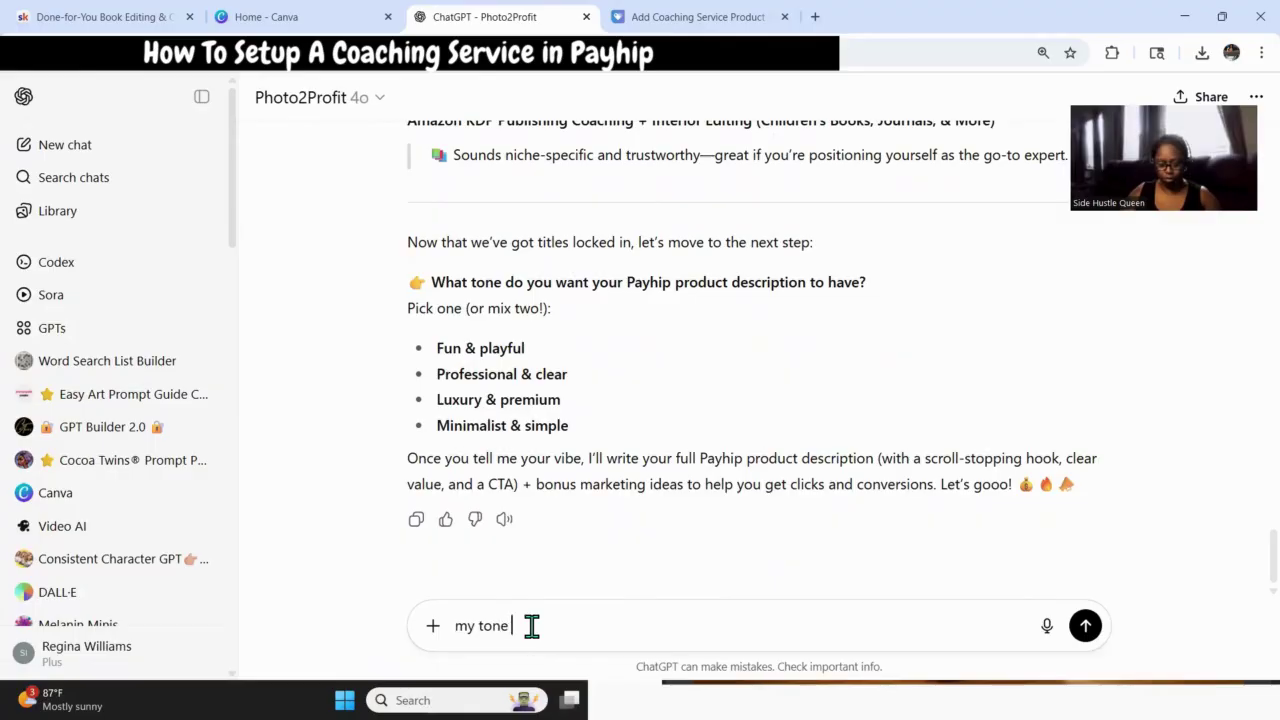
{"action": "key", "text": "ctrl+v"}
{"action": "key", "text": "Return"}
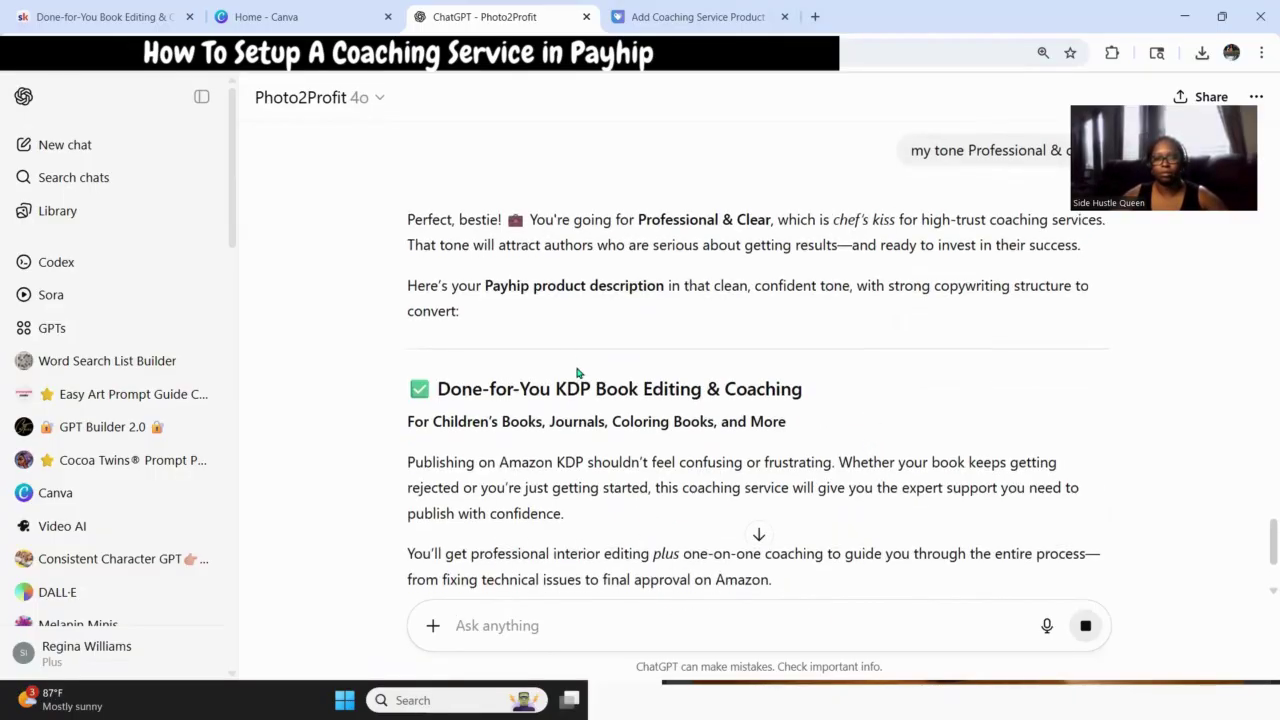
Review the generated Payhip product description and compare it with the three suggested title options.
{"action": "scroll", "coordinate": [577, 372], "scroll_direction": "down", "scroll_amount": 2}
{"action": "scroll", "coordinate": [577, 372], "scroll_direction": "down", "scroll_amount": 5}
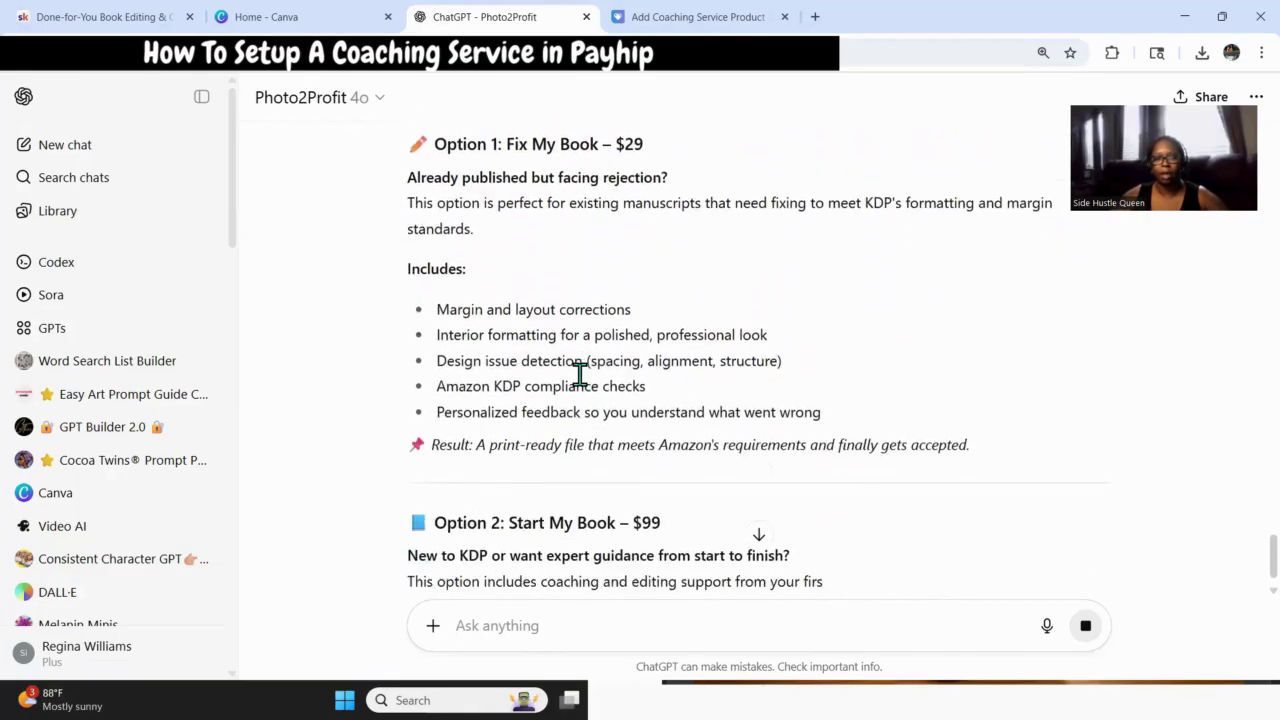
{"action": "scroll", "coordinate": [580, 380], "scroll_direction": "down", "scroll_amount": 1}
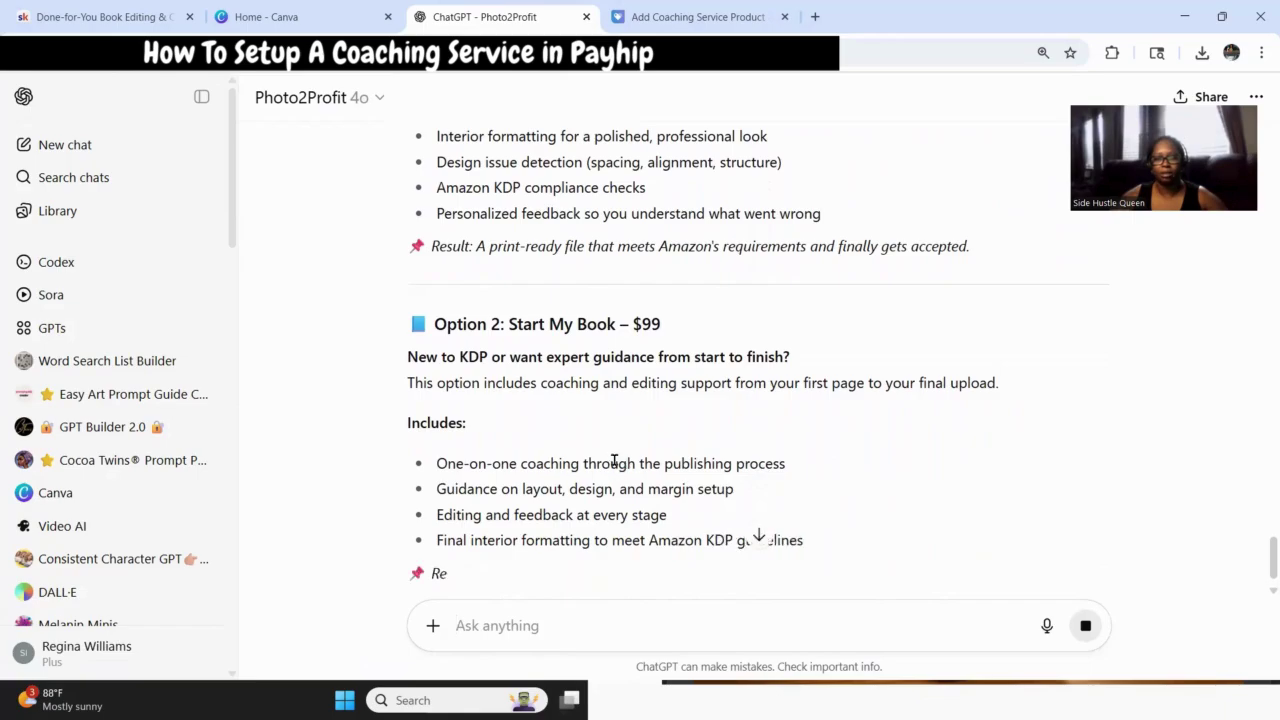
{"action": "scroll", "coordinate": [713, 509], "scroll_direction": "down", "scroll_amount": 5}
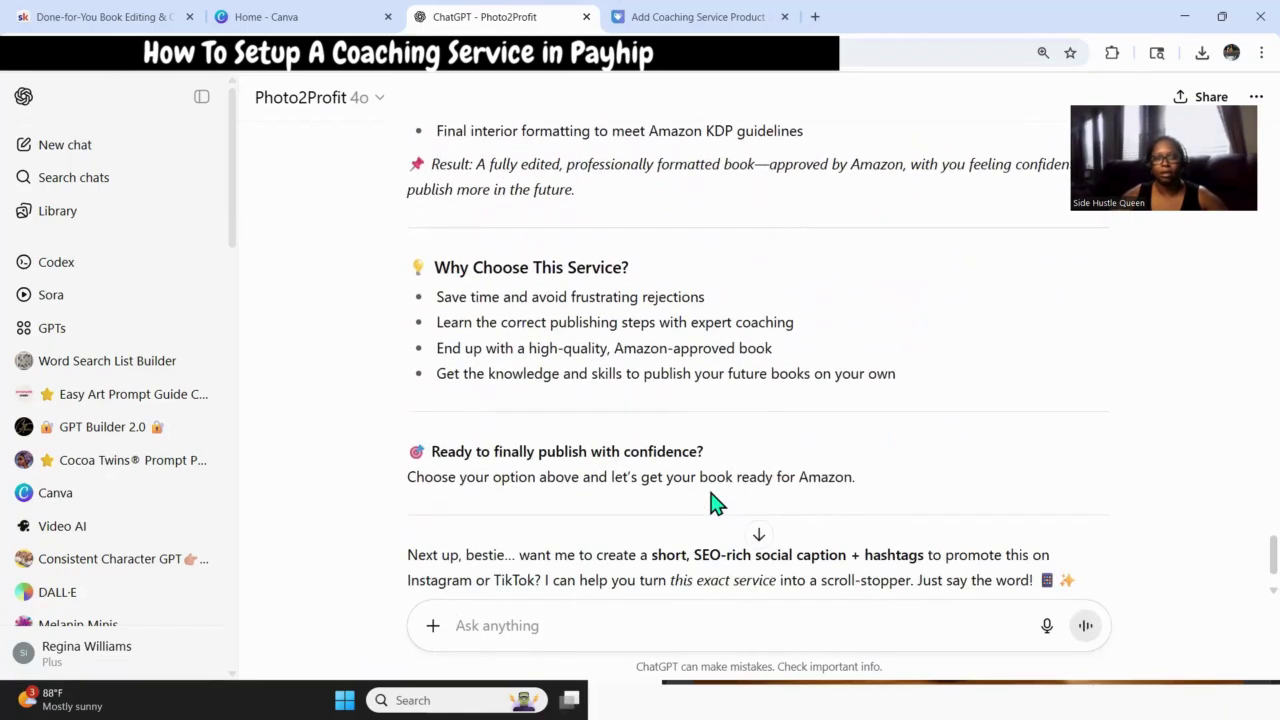
{"action": "scroll", "coordinate": [766, 500], "scroll_direction": "up", "scroll_amount": 15}
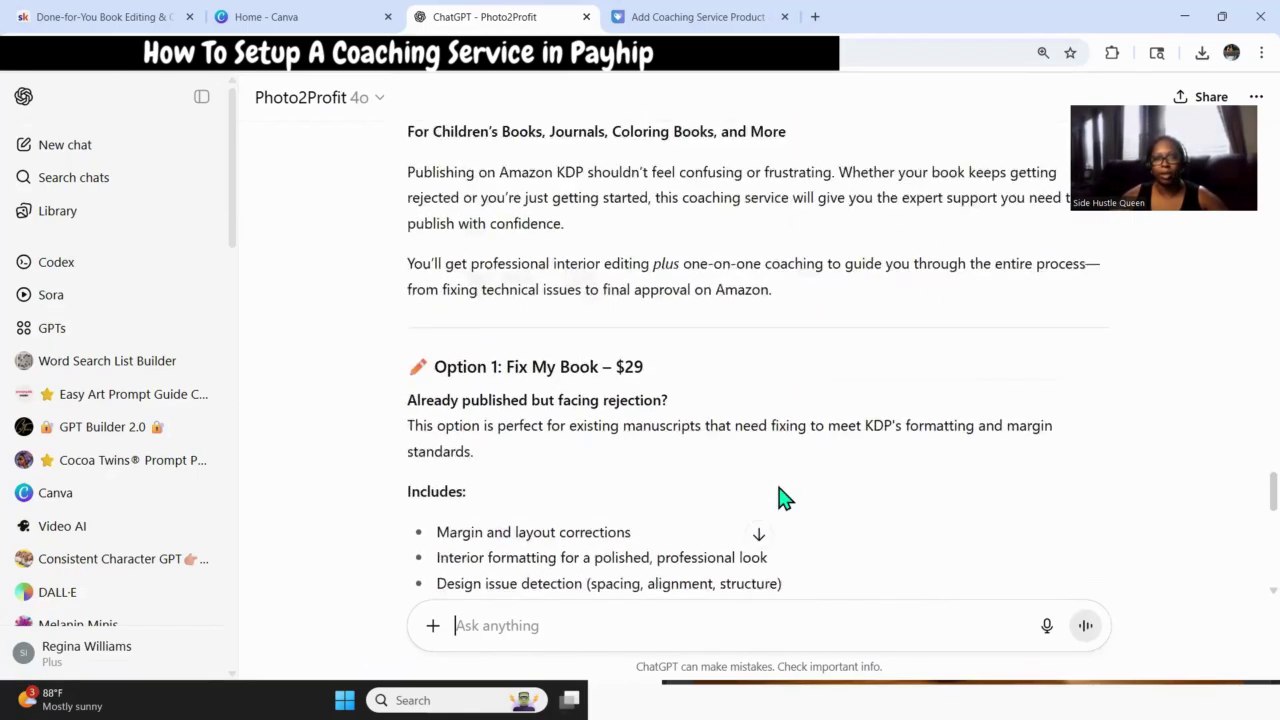
{"action": "scroll", "coordinate": [780, 495], "scroll_direction": "up", "scroll_amount": 10}
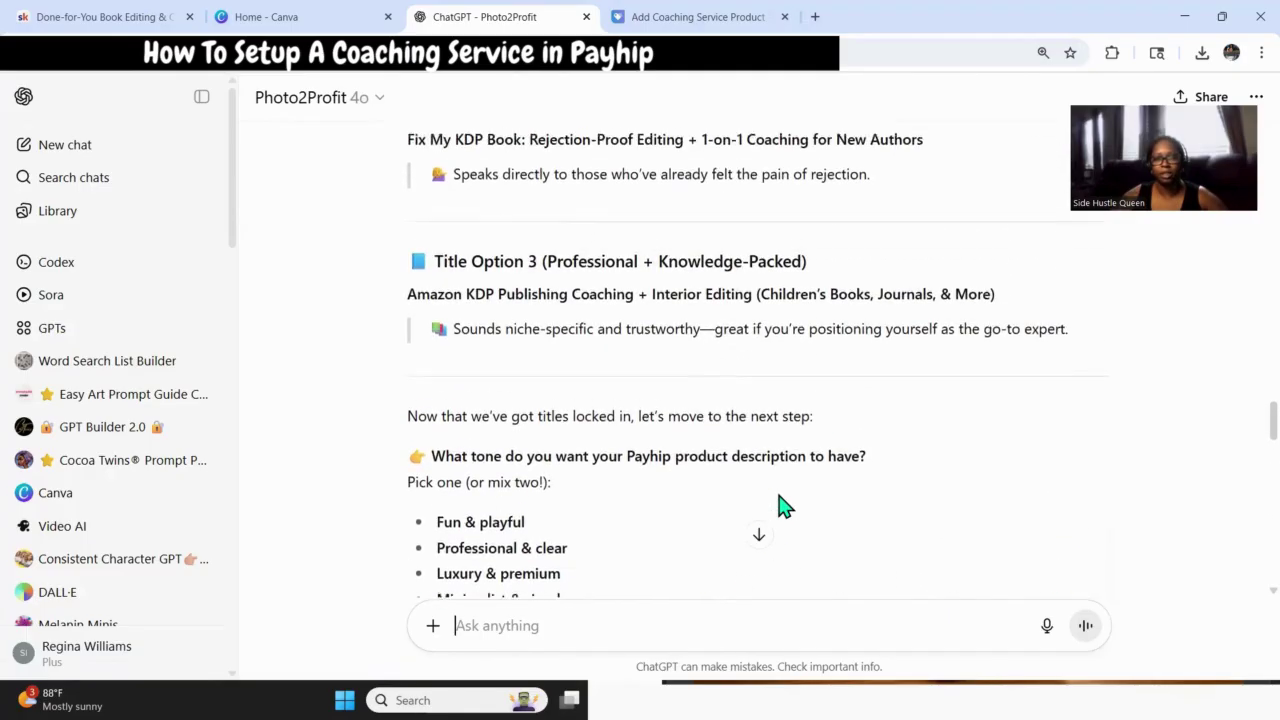
{"action": "scroll", "coordinate": [778, 492], "scroll_direction": "up", "scroll_amount": 3}
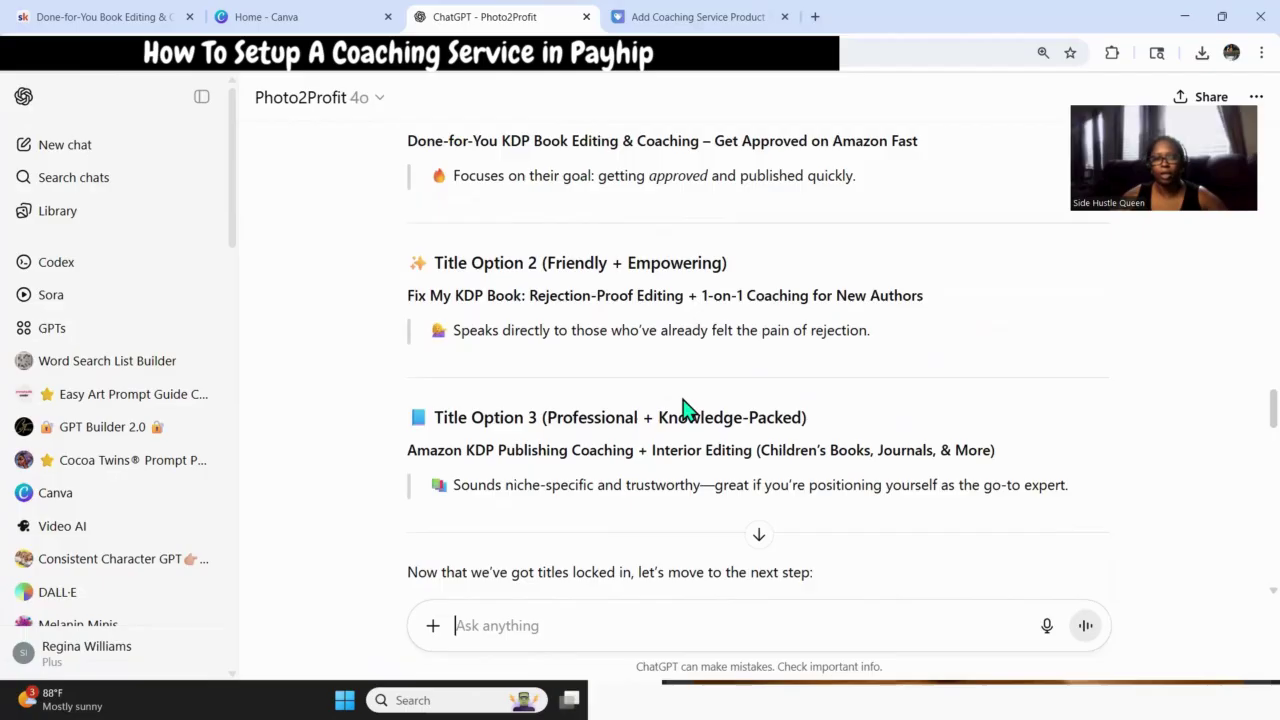
{"action": "scroll", "coordinate": [647, 252], "scroll_direction": "up", "scroll_amount": 2}
{"action": "scroll", "coordinate": [591, 294], "scroll_direction": "down", "scroll_amount": 1}
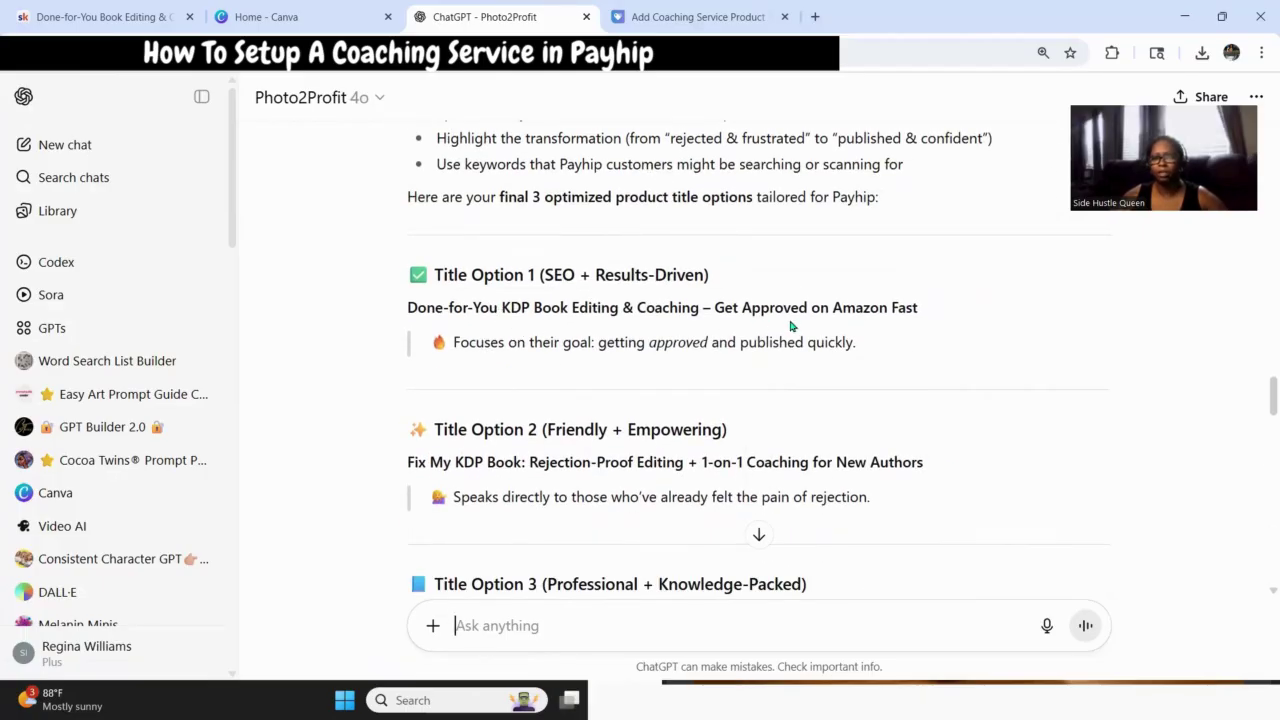
{"action": "scroll", "coordinate": [885, 340], "scroll_direction": "down", "scroll_amount": 3}
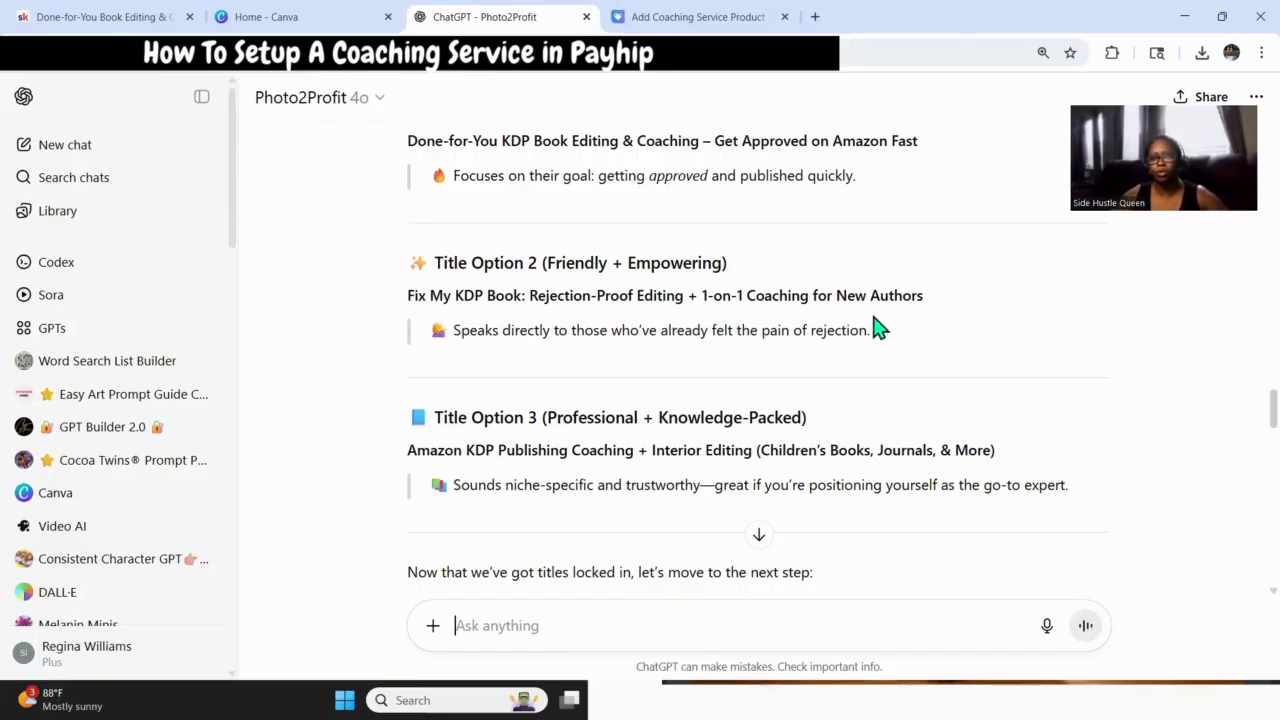
{"action": "scroll", "coordinate": [900, 346], "scroll_direction": "down", "scroll_amount": 1}
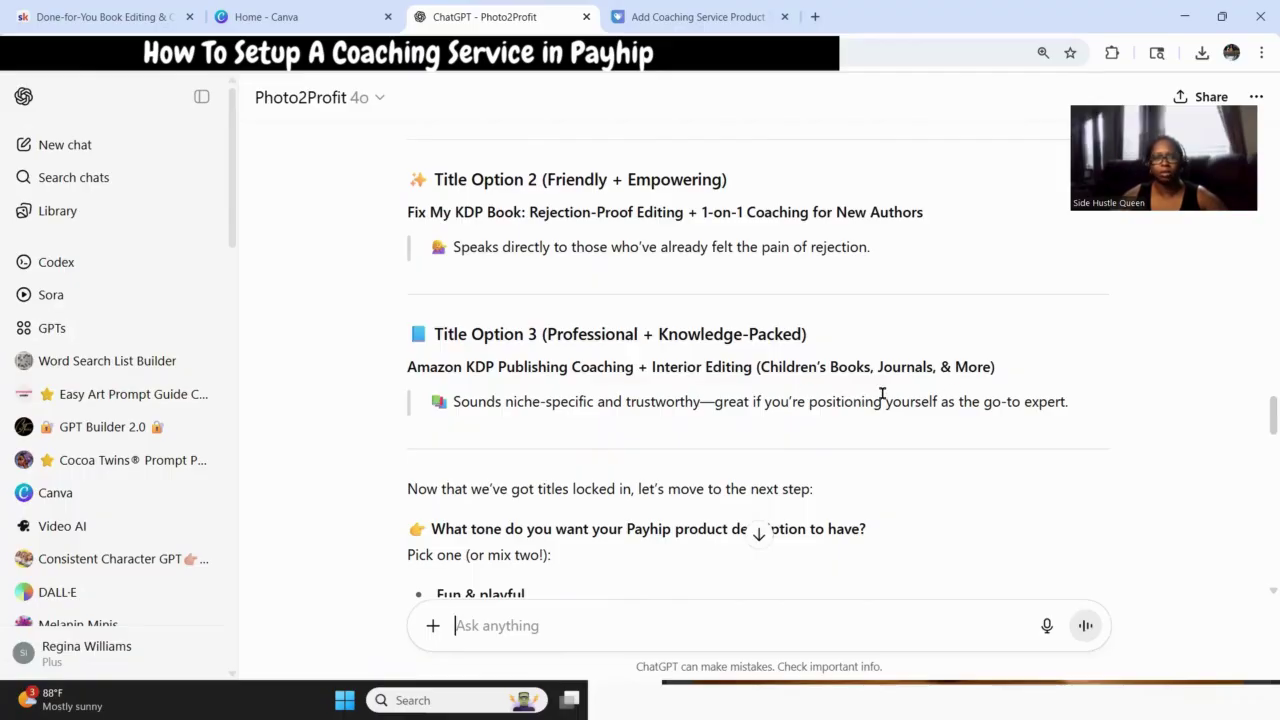
{"action": "scroll", "coordinate": [882, 393], "scroll_direction": "down", "scroll_amount": 3}
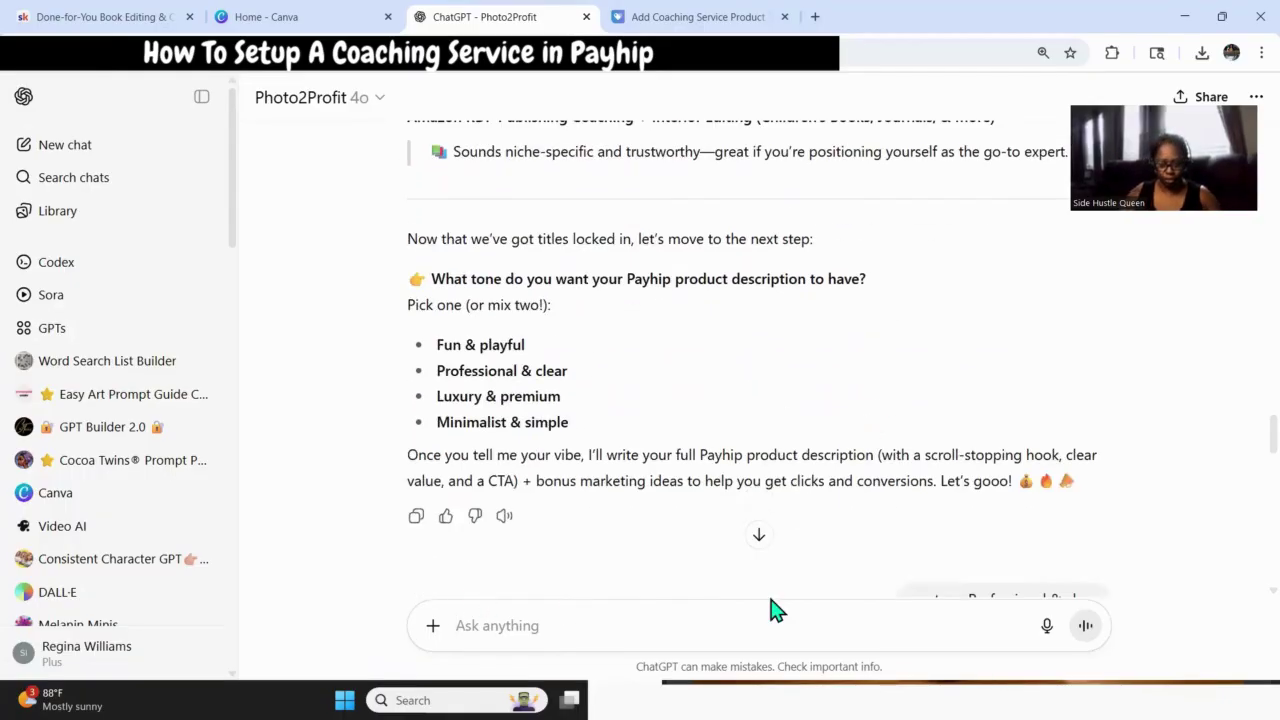
Ask the Photo2Profit chat "which title do you think is the best".
{"action": "type", "text": "which title "}
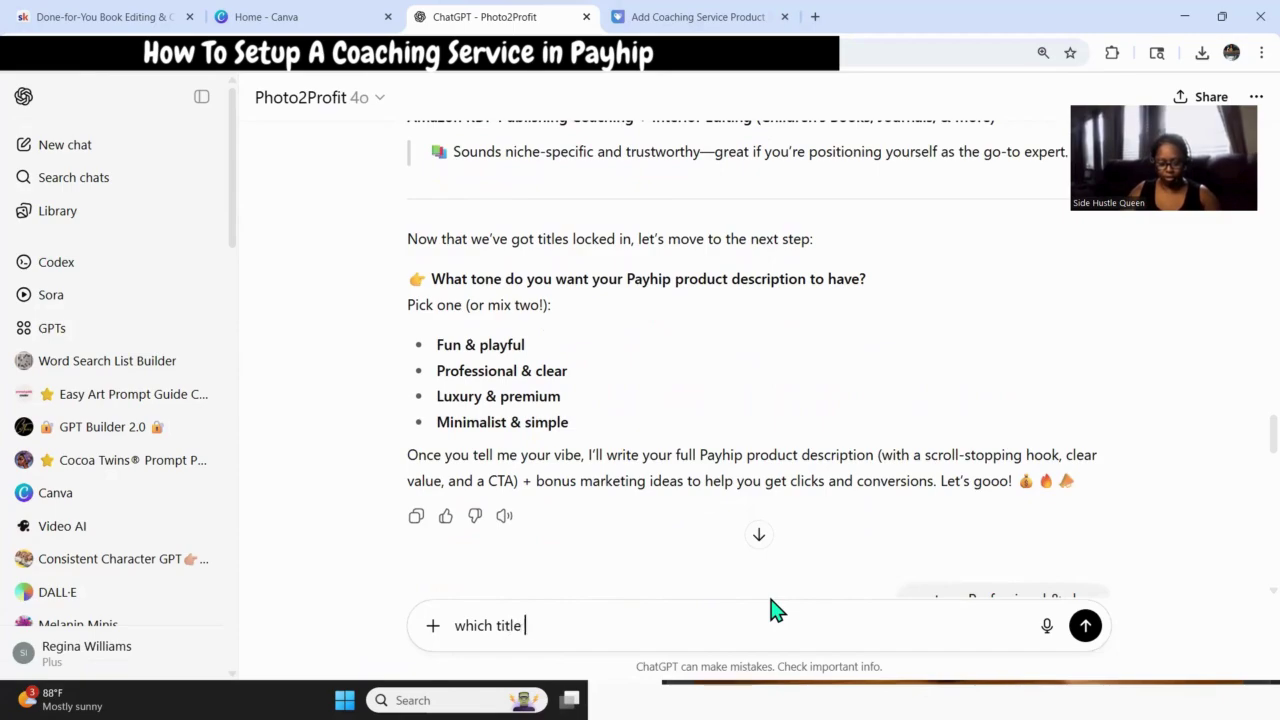
{"action": "type", "text": "do you think"}
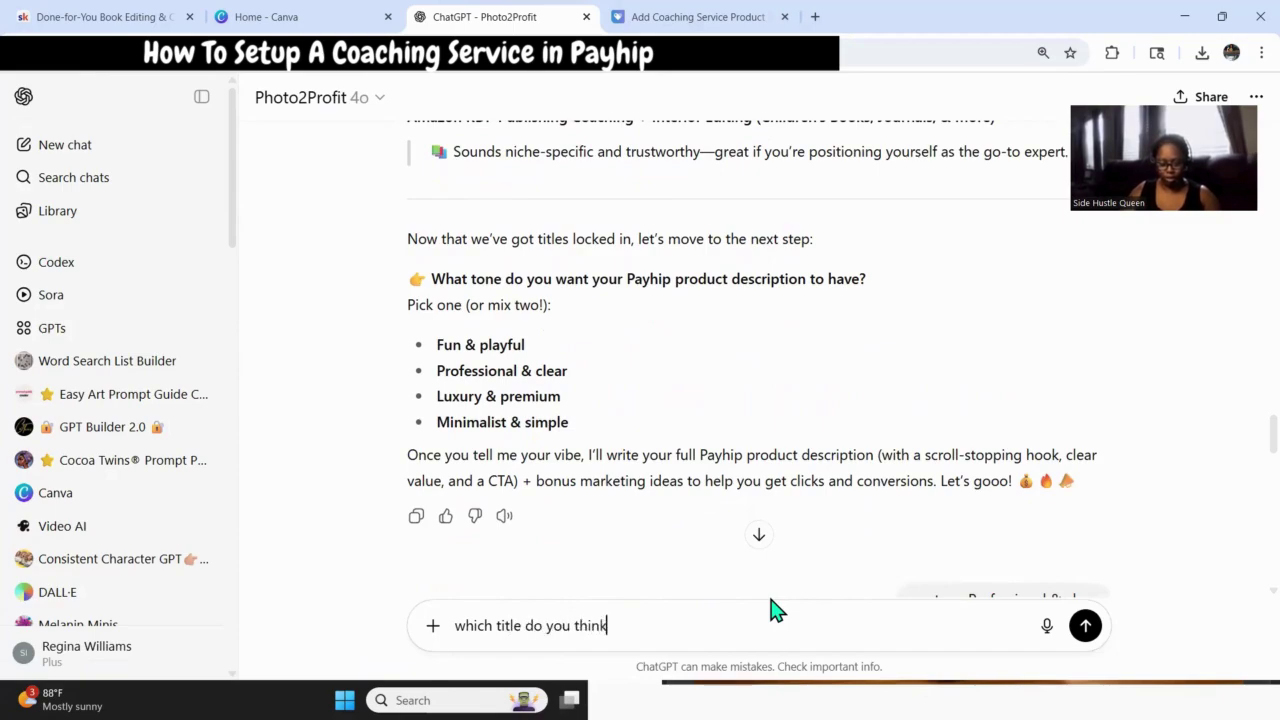
{"action": "type", "text": " is the b"}
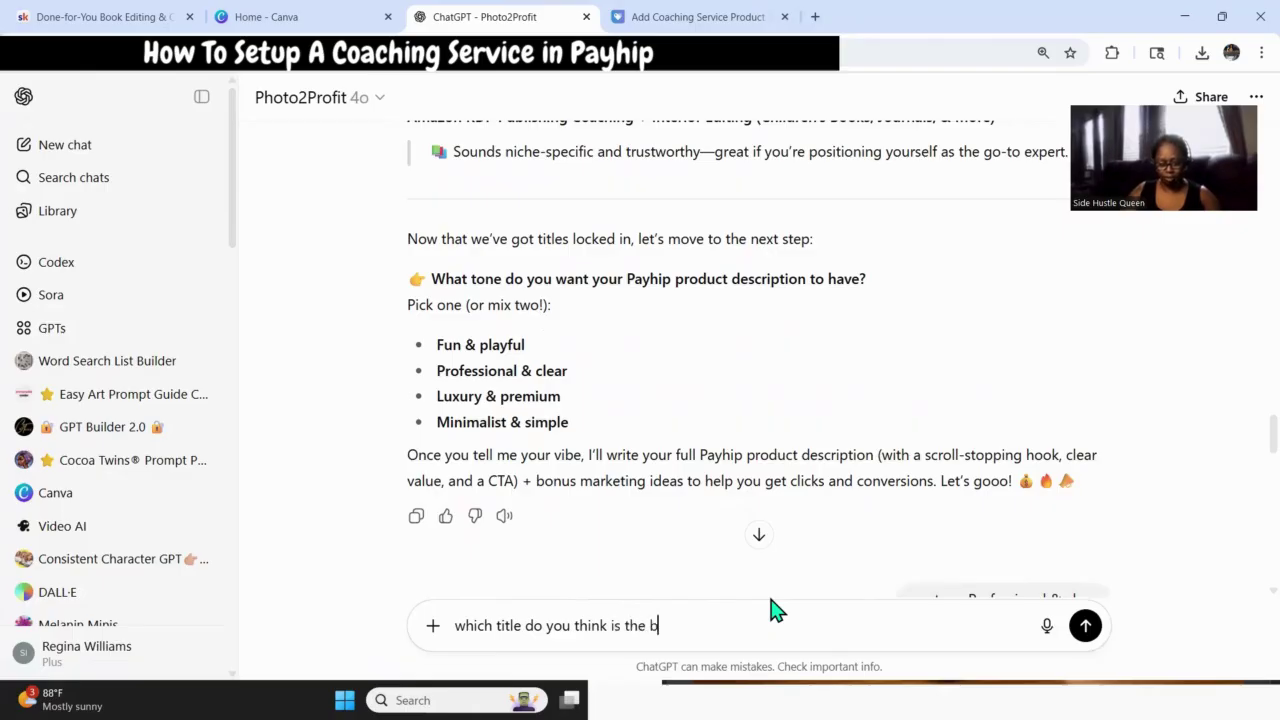
{"action": "type", "text": "est"}
{"action": "key", "text": "Return"}
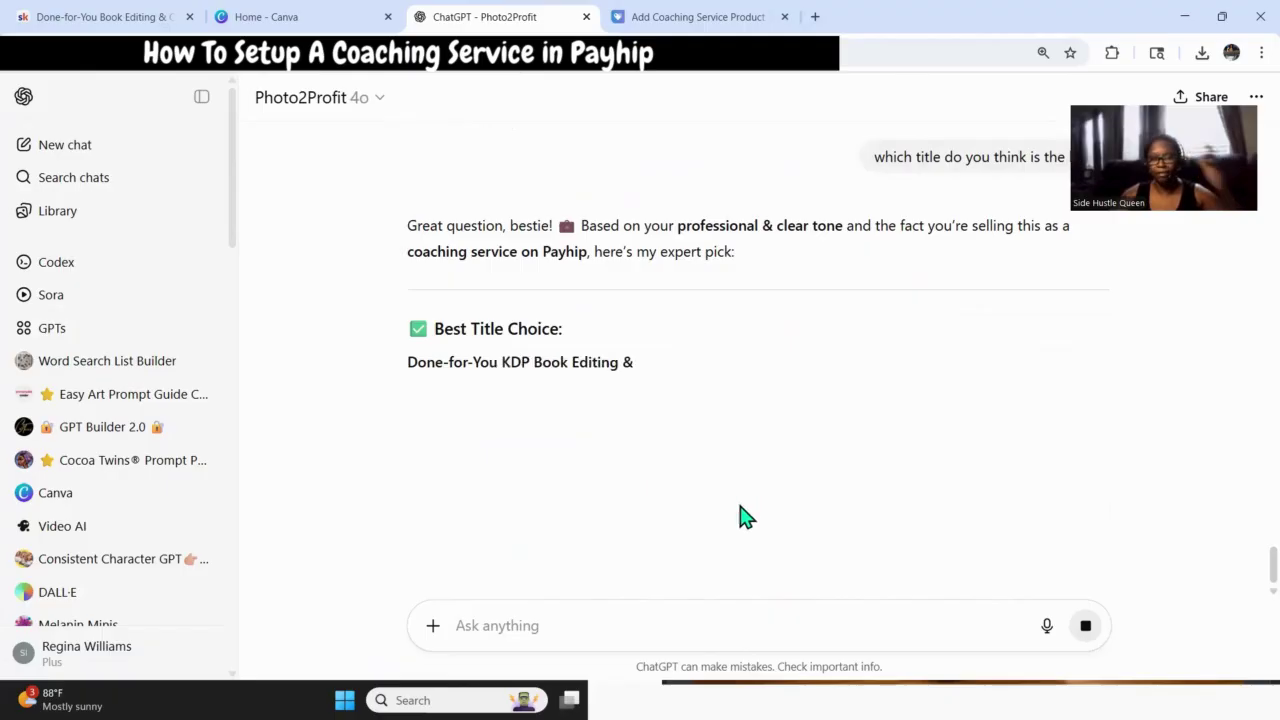
Review the recommendation and copy the title "Done-for-You KDP Book Editing & Coaching – Get Approved on Amazon Fast".
{"action": "scroll", "coordinate": [857, 440], "scroll_direction": "down", "scroll_amount": 1}
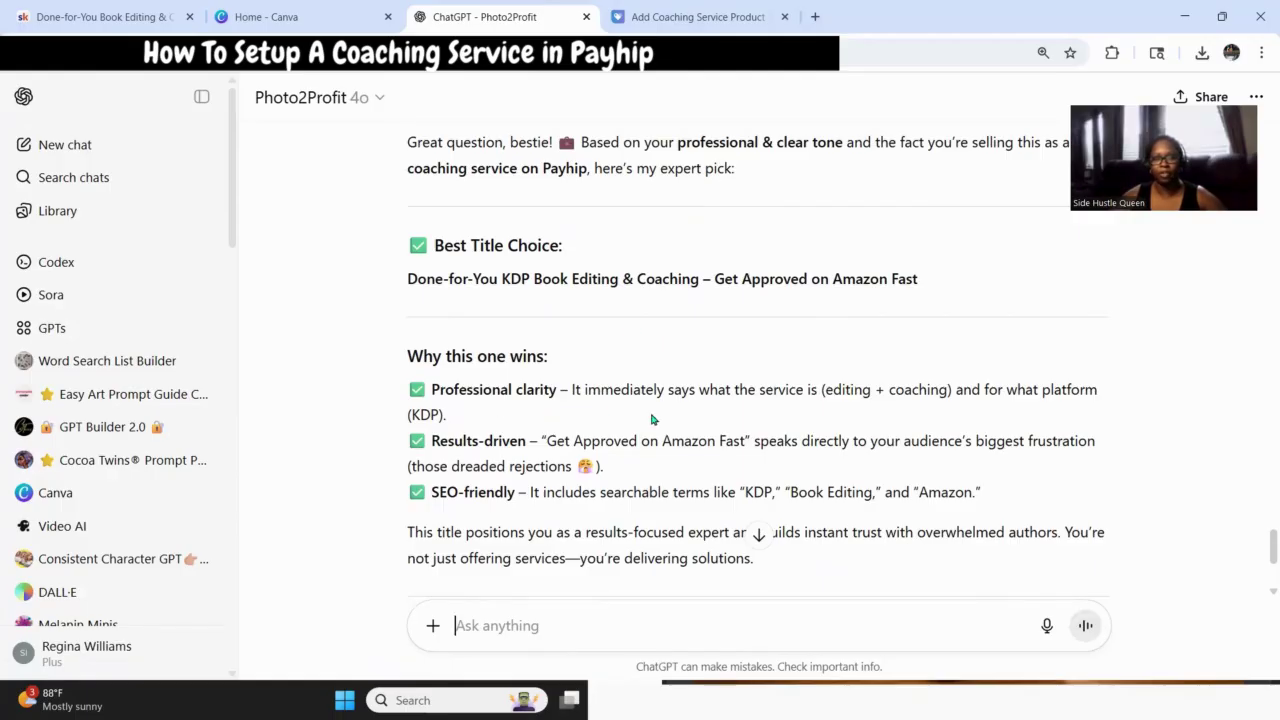
{"action": "scroll", "coordinate": [651, 425], "scroll_direction": "down", "scroll_amount": 1}
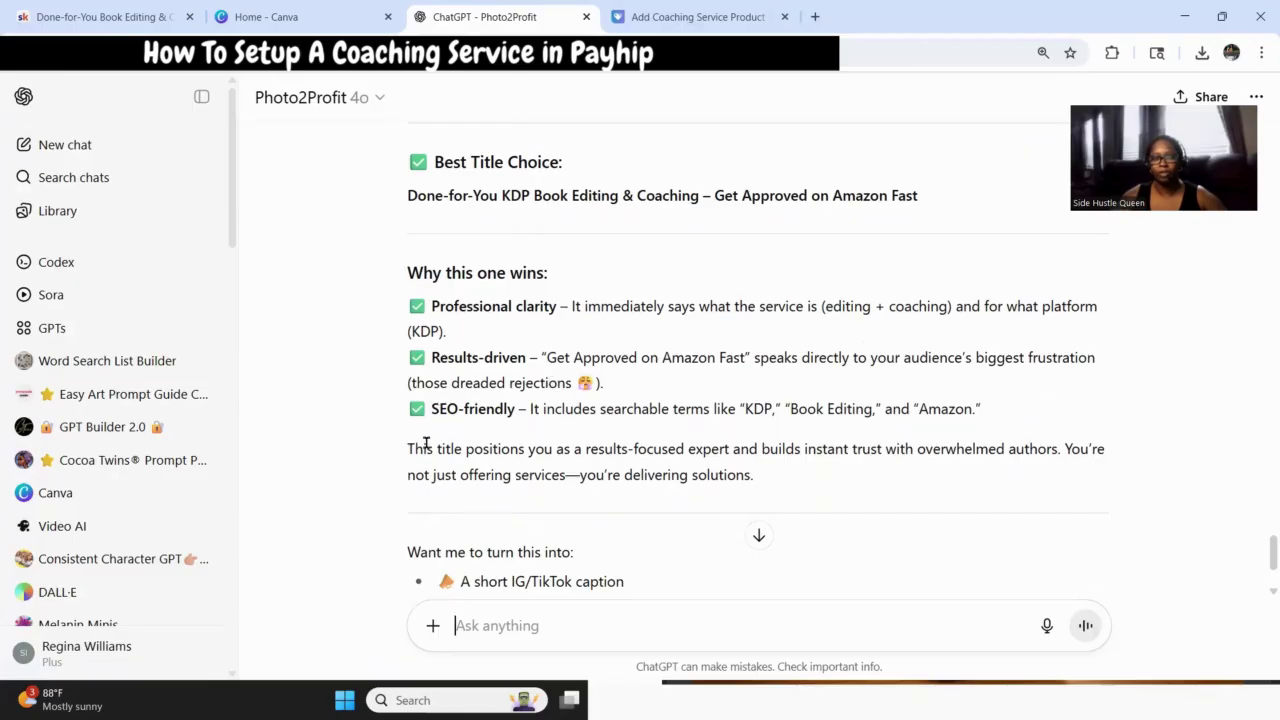
{"action": "scroll", "coordinate": [600, 465], "scroll_direction": "down", "scroll_amount": 2}
{"action": "scroll", "coordinate": [719, 462], "scroll_direction": "up", "scroll_amount": 7}
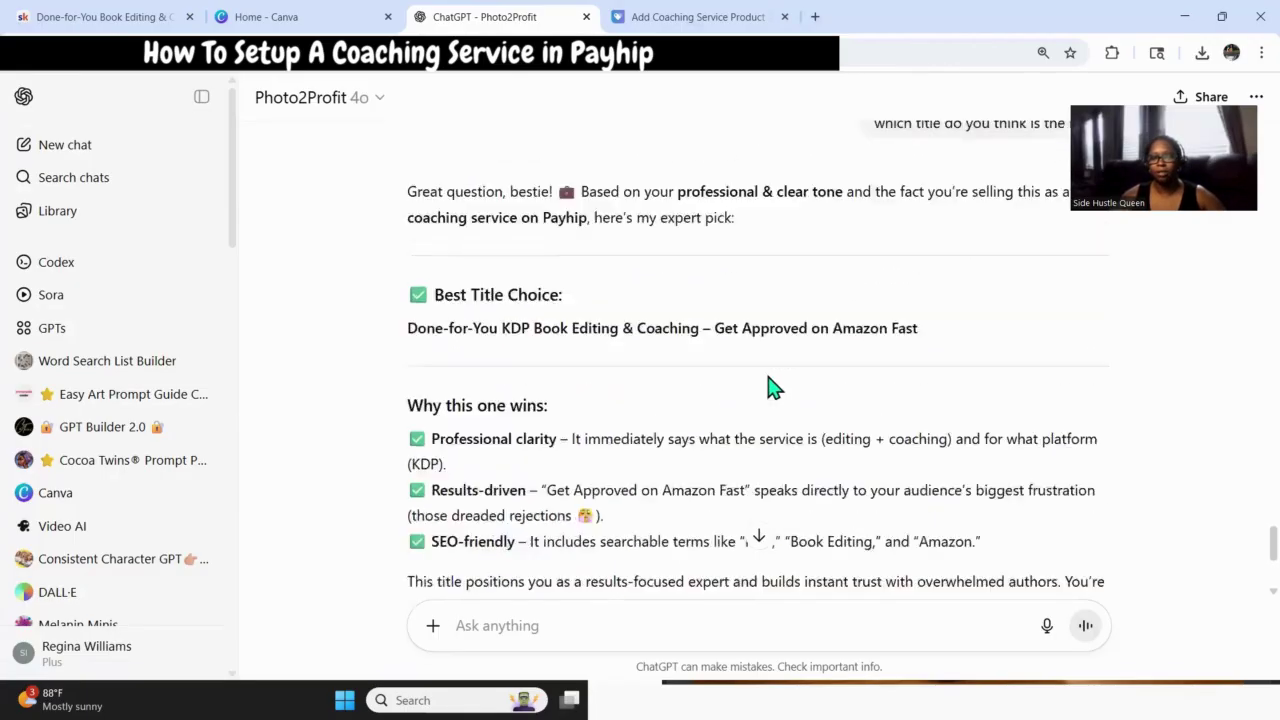
{"action": "left_click_drag", "start_coordinate": [920, 445], "coordinate": [380, 437]}
{"action": "key", "text": "ctrl+c"}
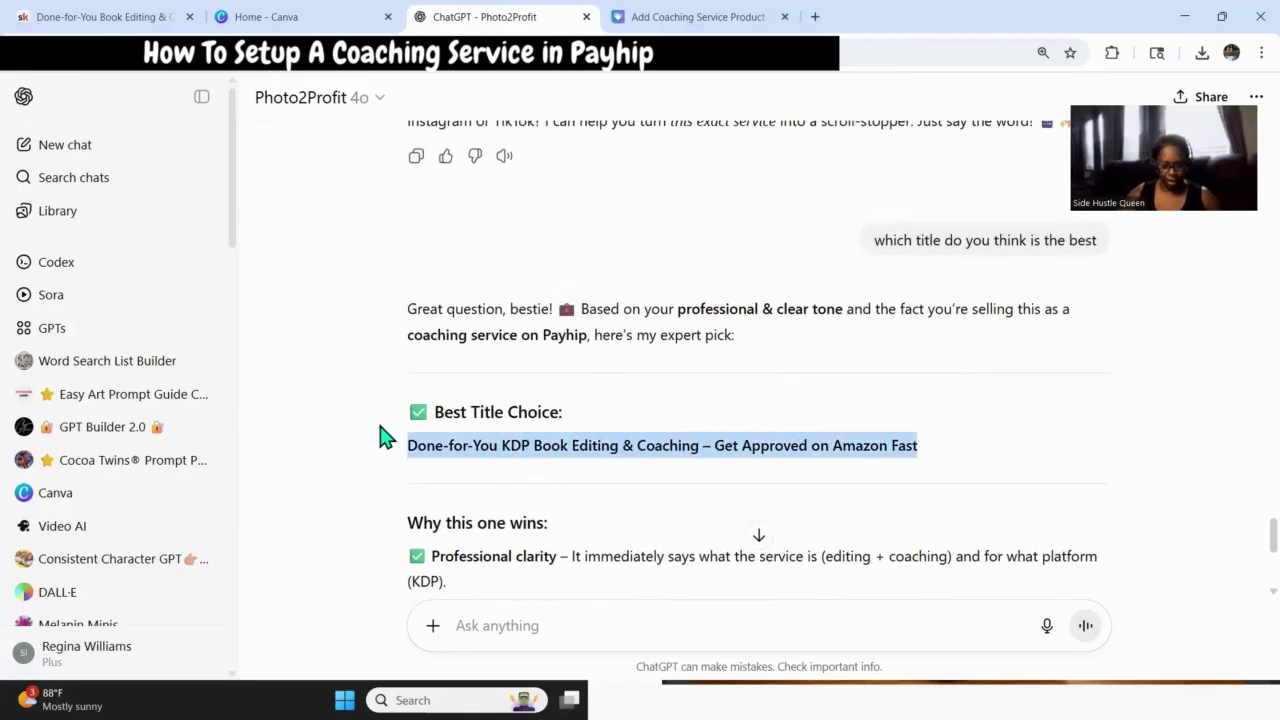
Switch to Payhip, name the coaching service with the copied title and continue to the client intake flow.
{"action": "left_click", "coordinate": [697, 18]}
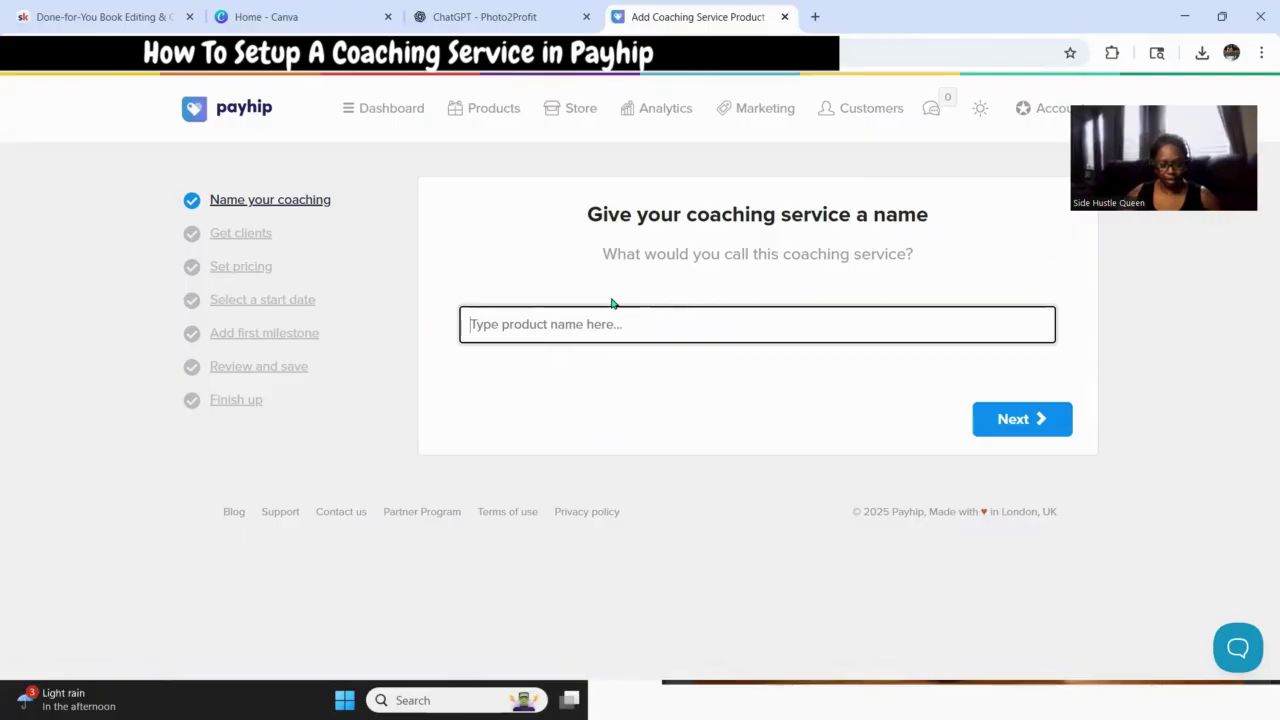
{"action": "key", "text": "ctrl+v"}
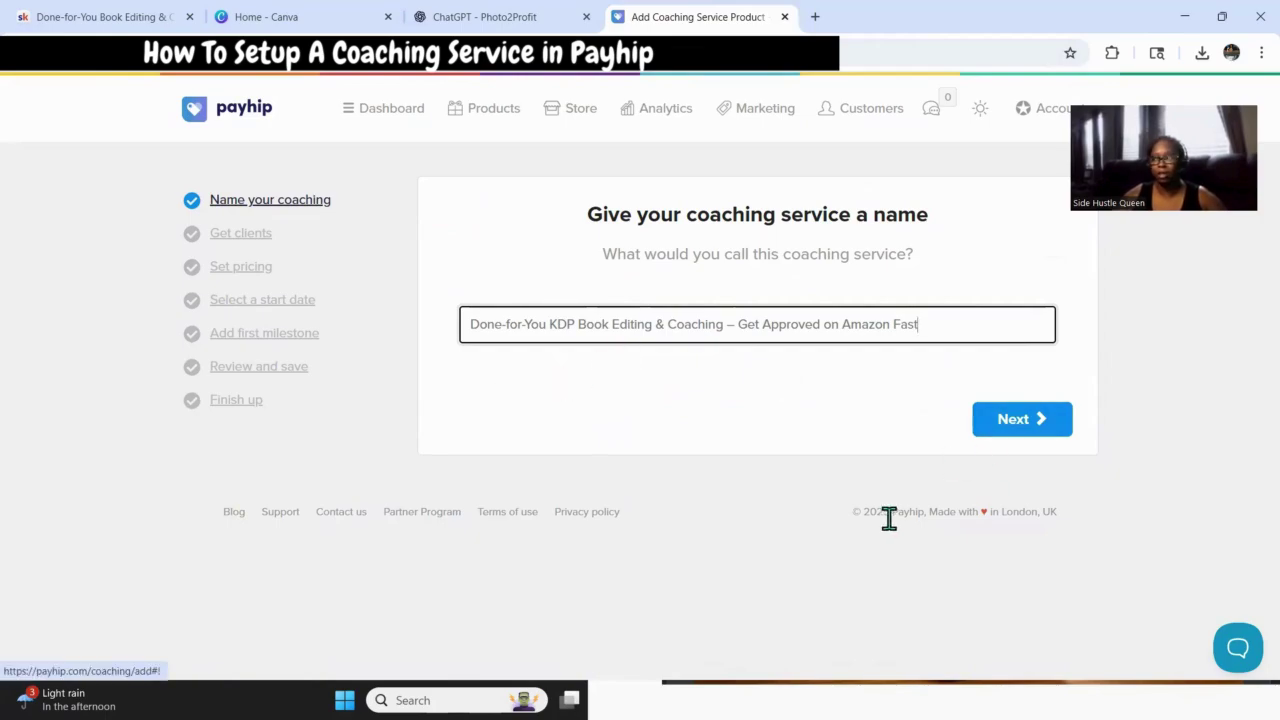
{"action": "left_click", "coordinate": [1009, 422]}
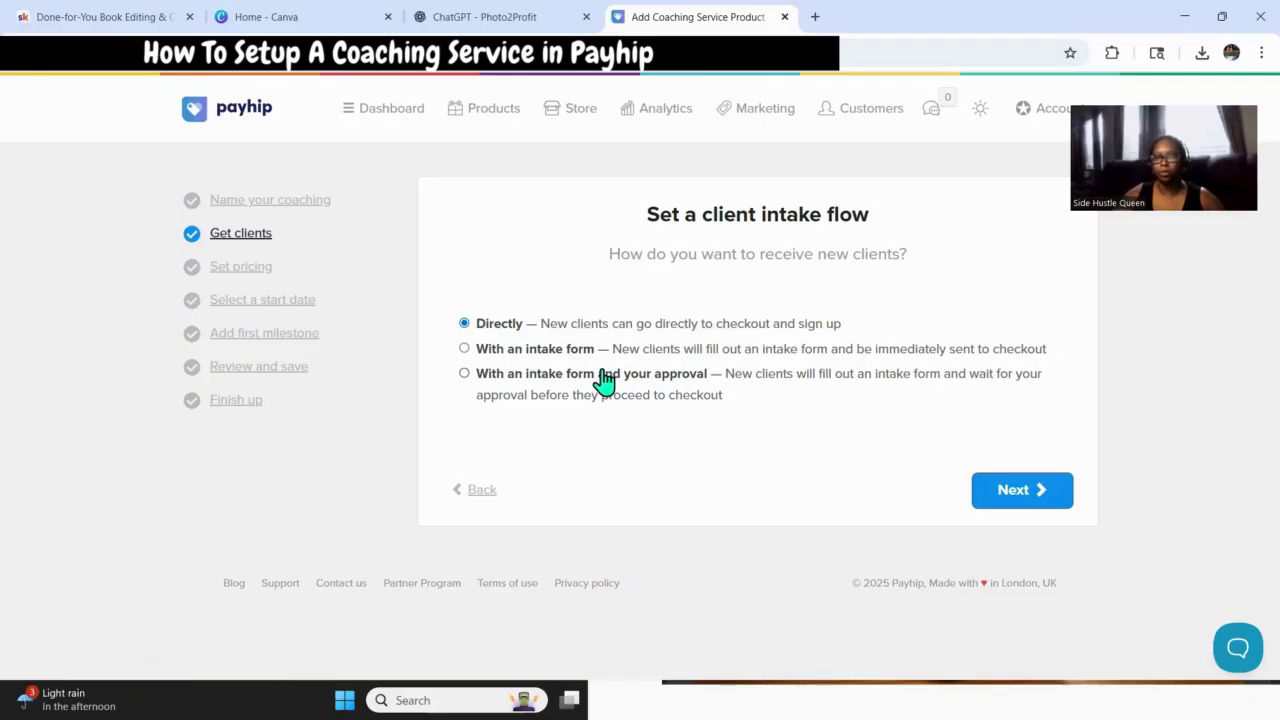
Set the client intake flow to "With an intake form", continue to pricing and review the plan options.
{"action": "left_click", "coordinate": [464, 349]}
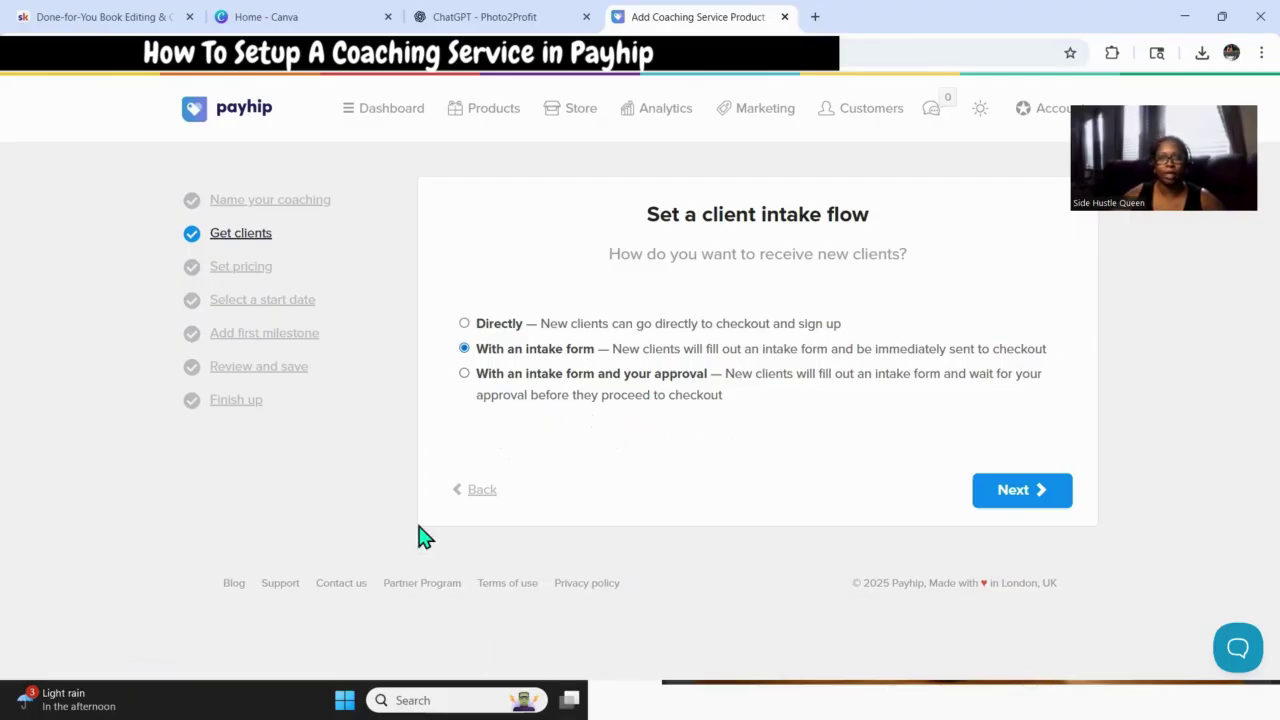
{"action": "left_click", "coordinate": [1005, 498]}
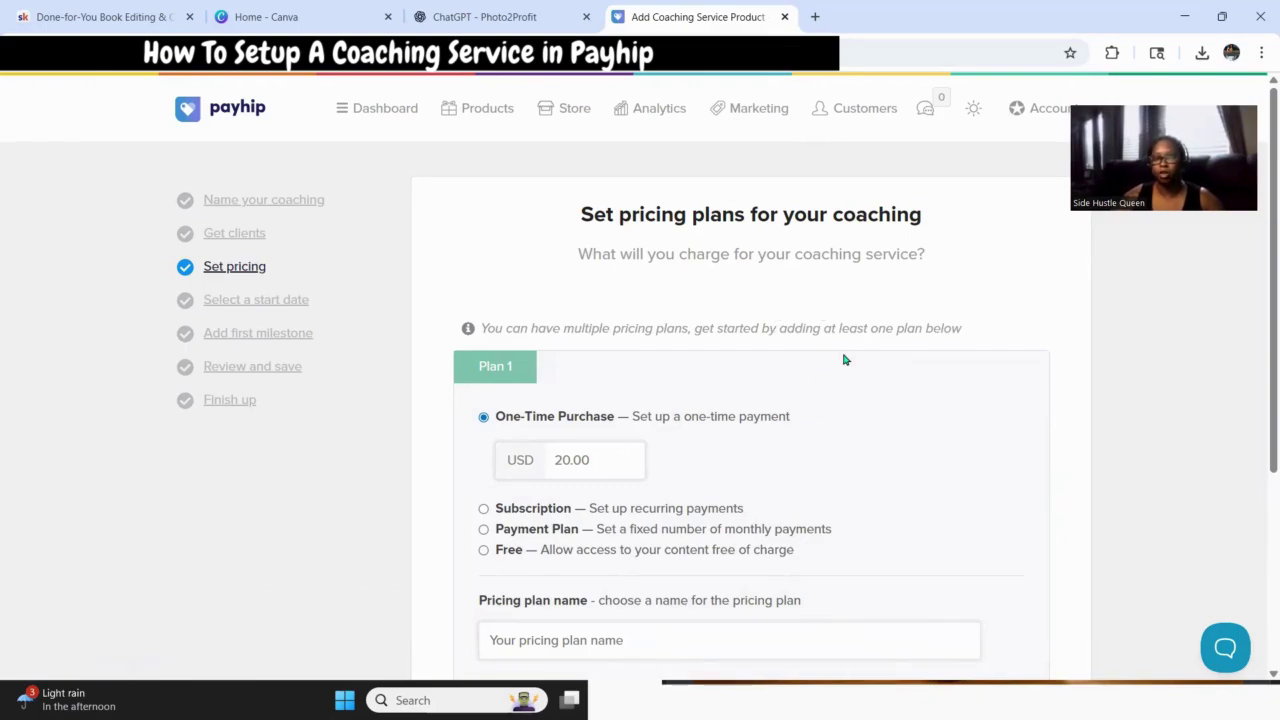
{"action": "scroll", "coordinate": [845, 358], "scroll_direction": "down", "scroll_amount": 1}
{"action": "scroll", "coordinate": [845, 360], "scroll_direction": "down", "scroll_amount": 2}
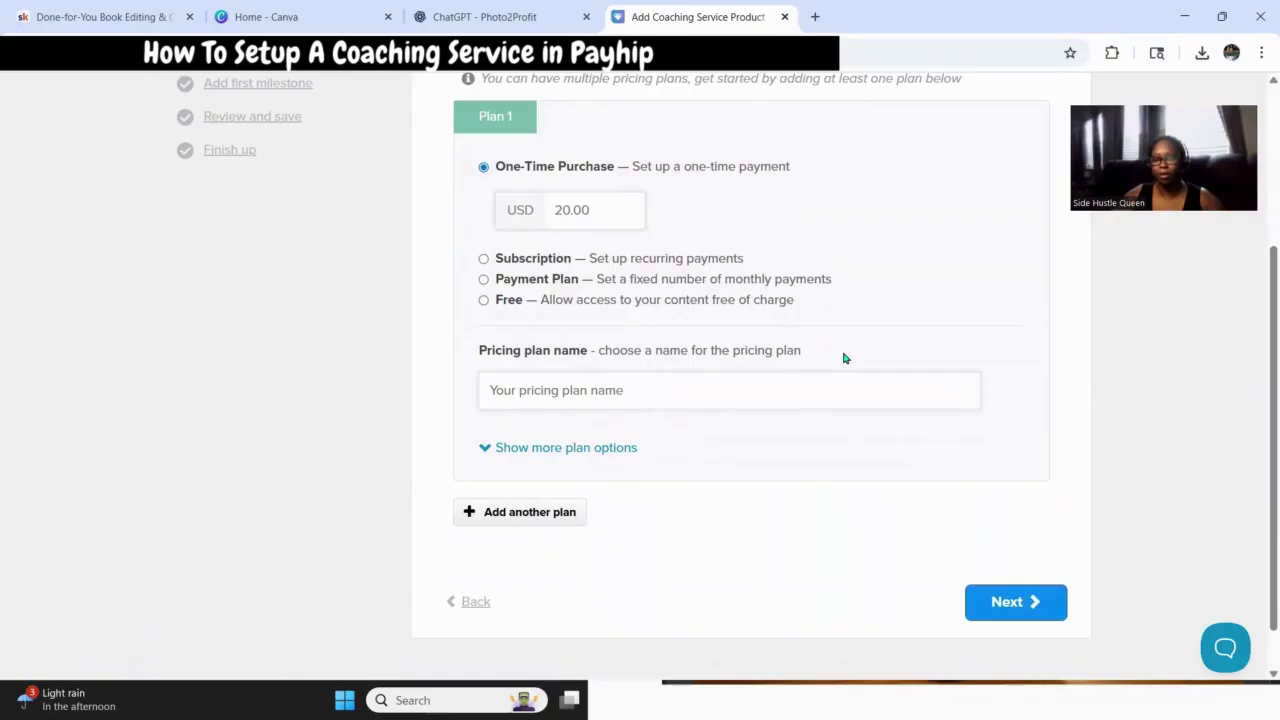
{"action": "scroll", "coordinate": [849, 375], "scroll_direction": "up", "scroll_amount": 3}
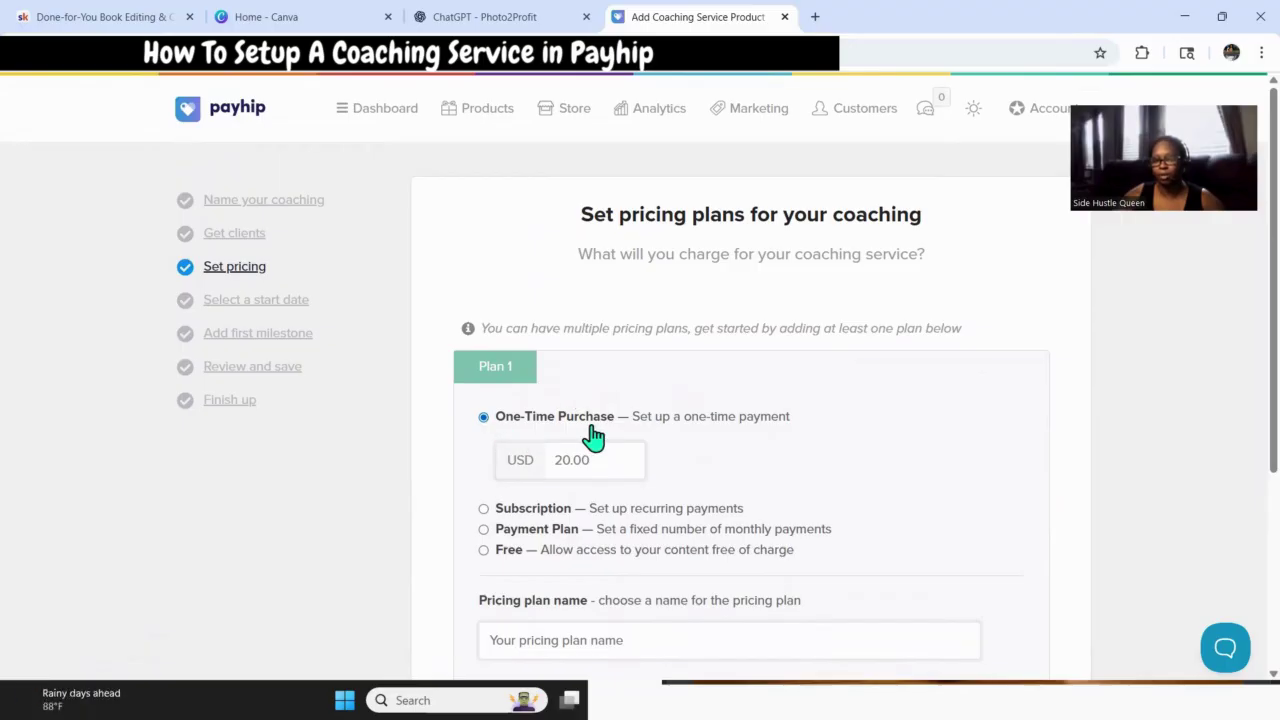
Check the Option 1 price in the Side Hustle University outline and set Plan 1's one-time purchase price to 29.00 USD in Payhip.
{"action": "left_click", "coordinate": [589, 467]}
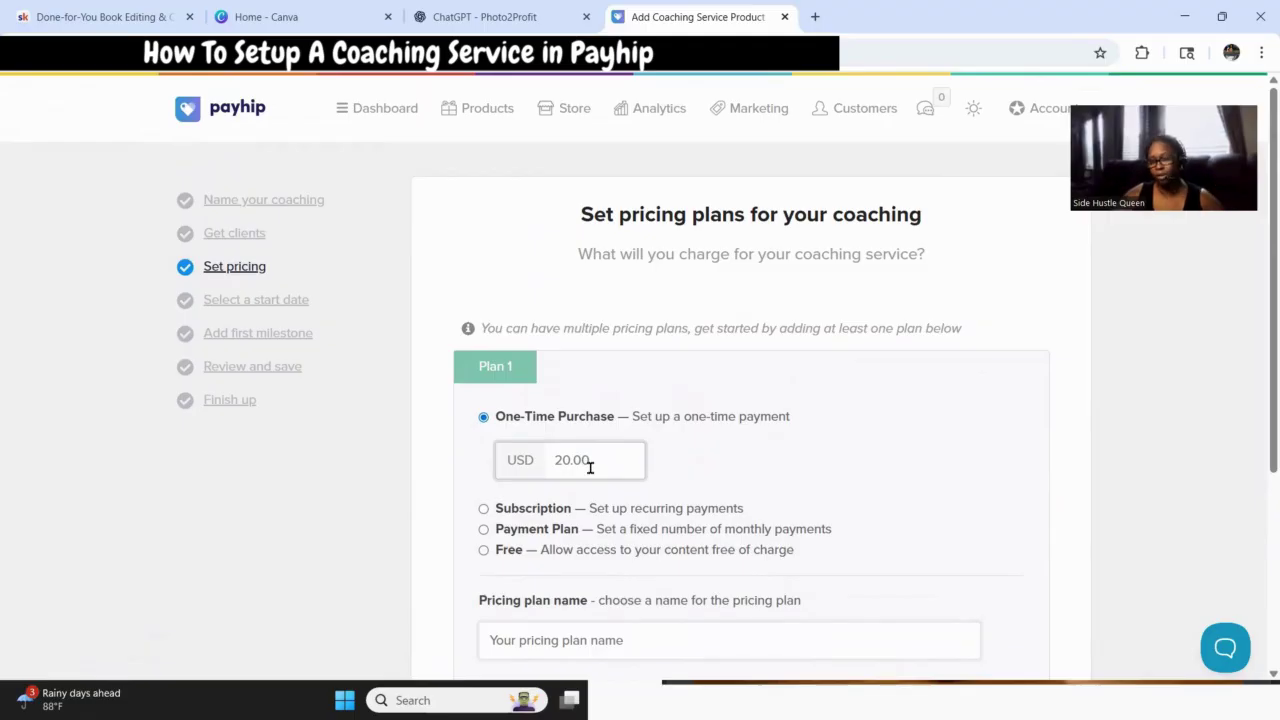
{"action": "scroll", "coordinate": [688, 428], "scroll_direction": "down", "scroll_amount": 2}
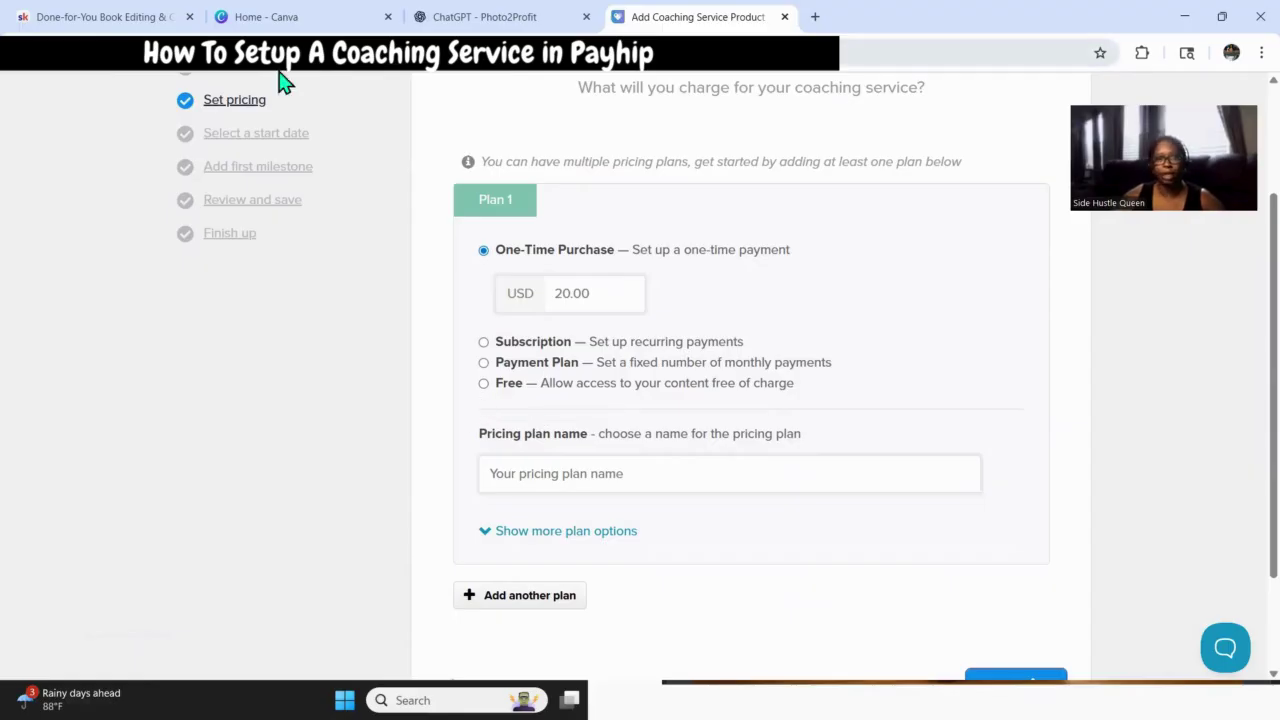
{"action": "left_click", "coordinate": [76, 14]}
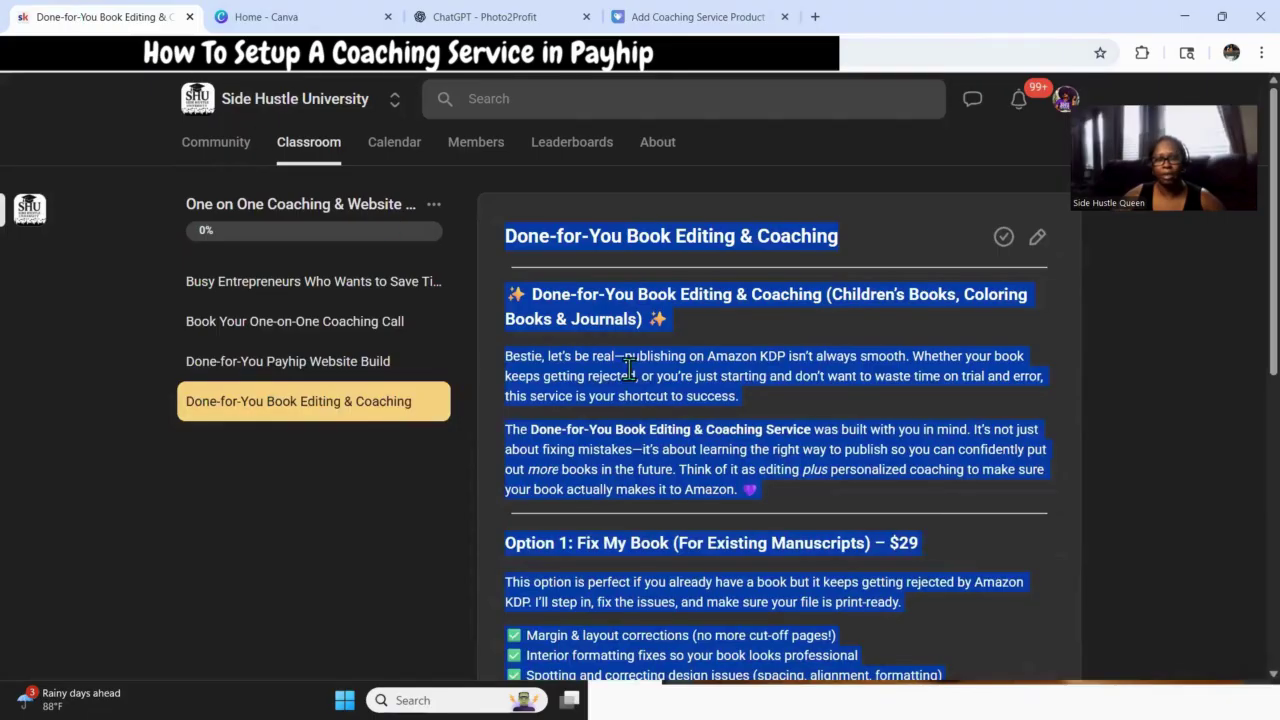
{"action": "scroll", "coordinate": [938, 518], "scroll_direction": "down", "scroll_amount": 1}
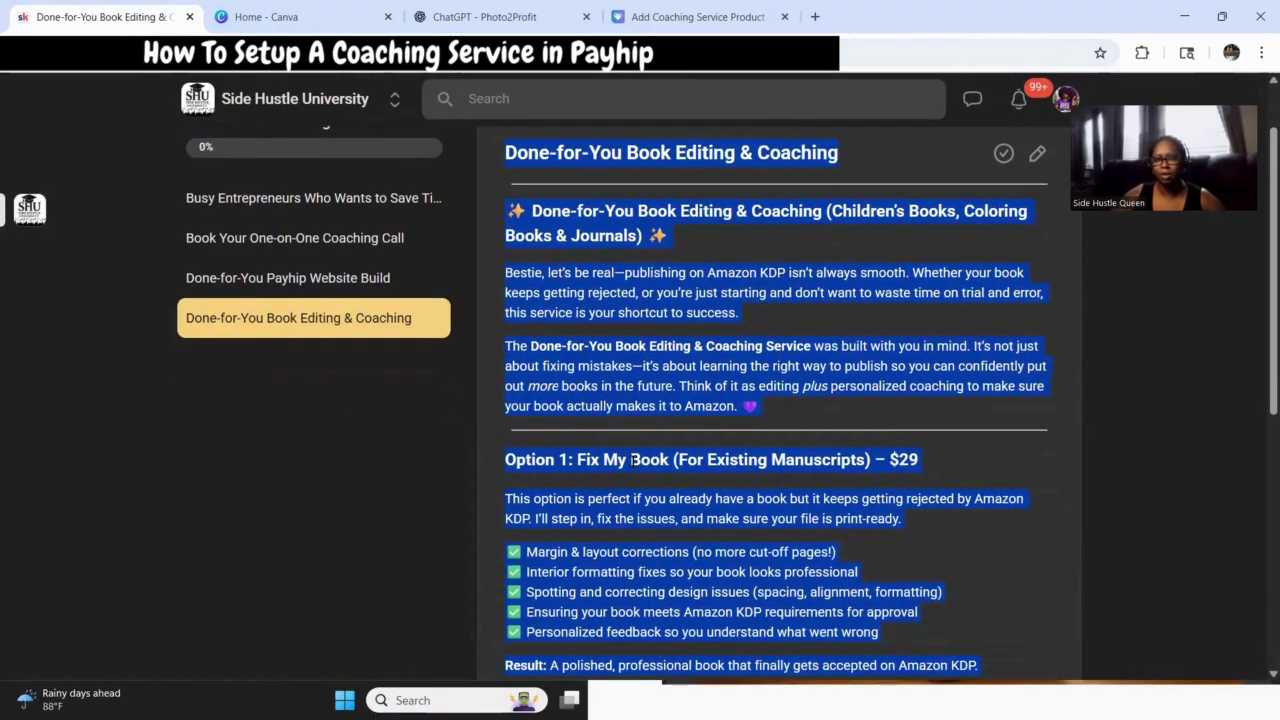
{"action": "left_click", "coordinate": [1119, 508]}
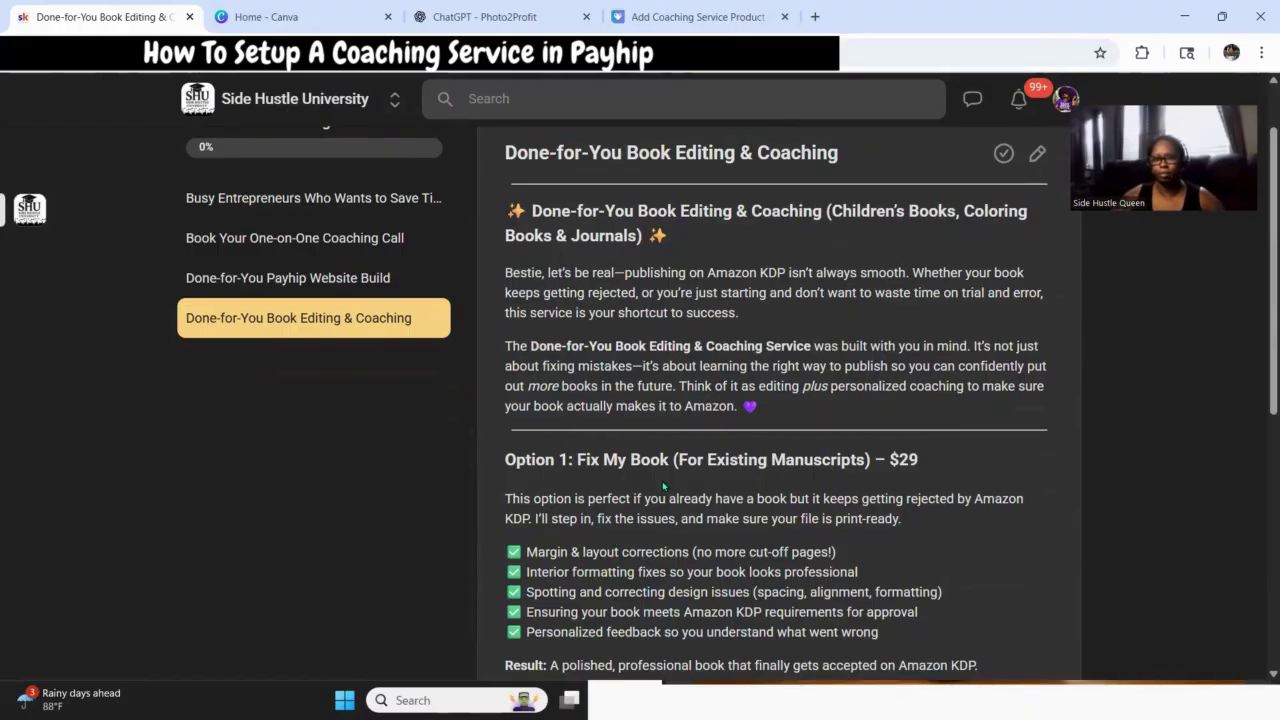
{"action": "left_click", "coordinate": [660, 18]}
{"action": "left_click_drag", "start_coordinate": [608, 300], "coordinate": [489, 303]}
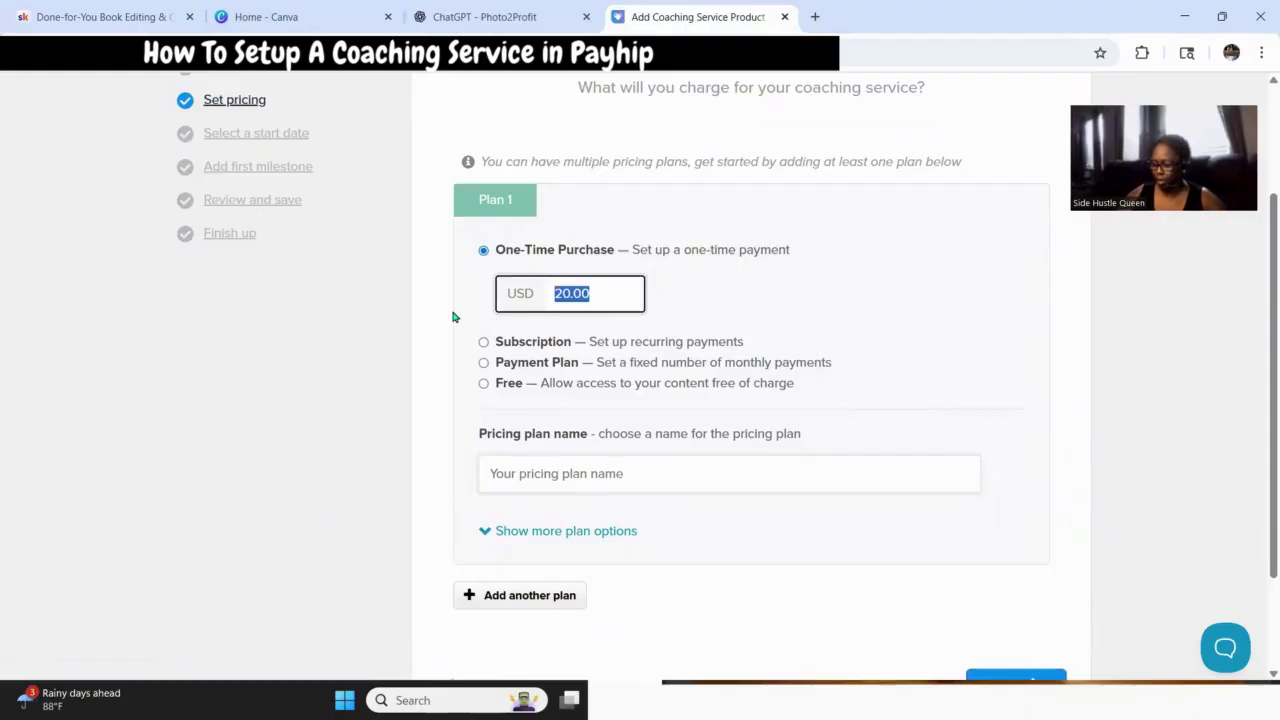
{"action": "type", "text": "29.00"}
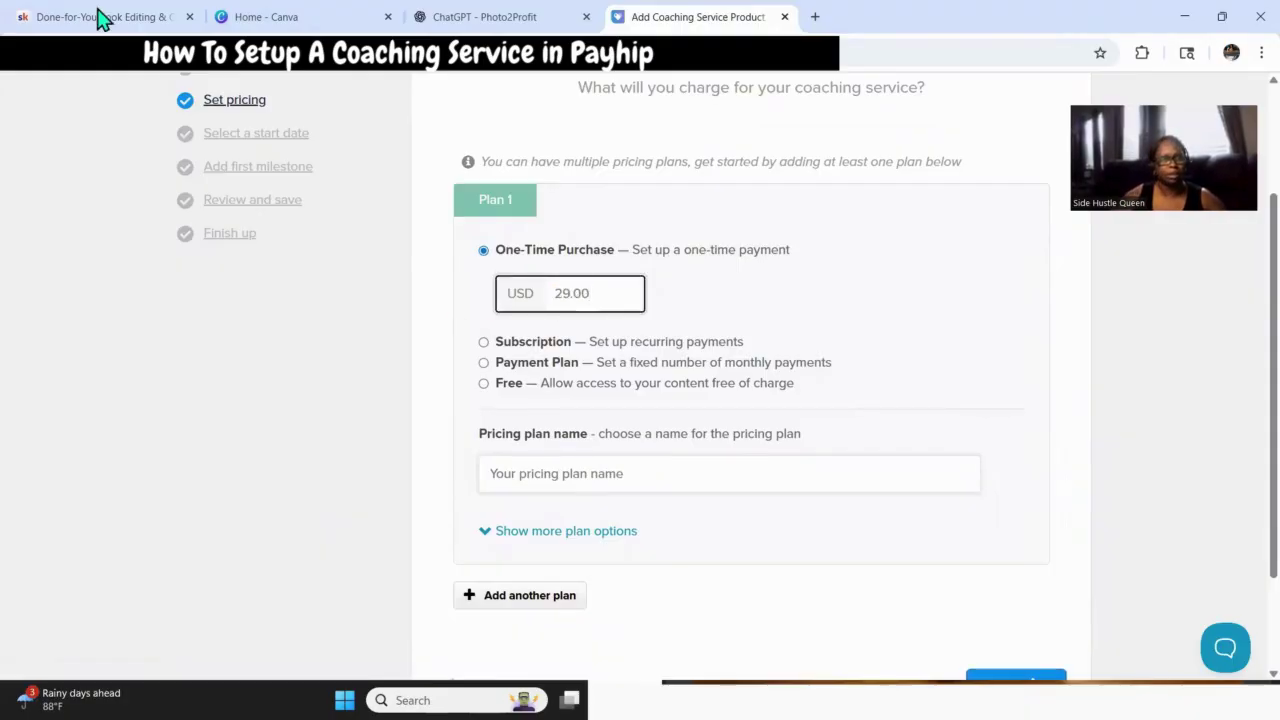
Copy the Option 1 title from the outline and name Payhip's Plan 1 "Fix My Book (For Existing Manuscripts)".
{"action": "left_click", "coordinate": [101, 17]}
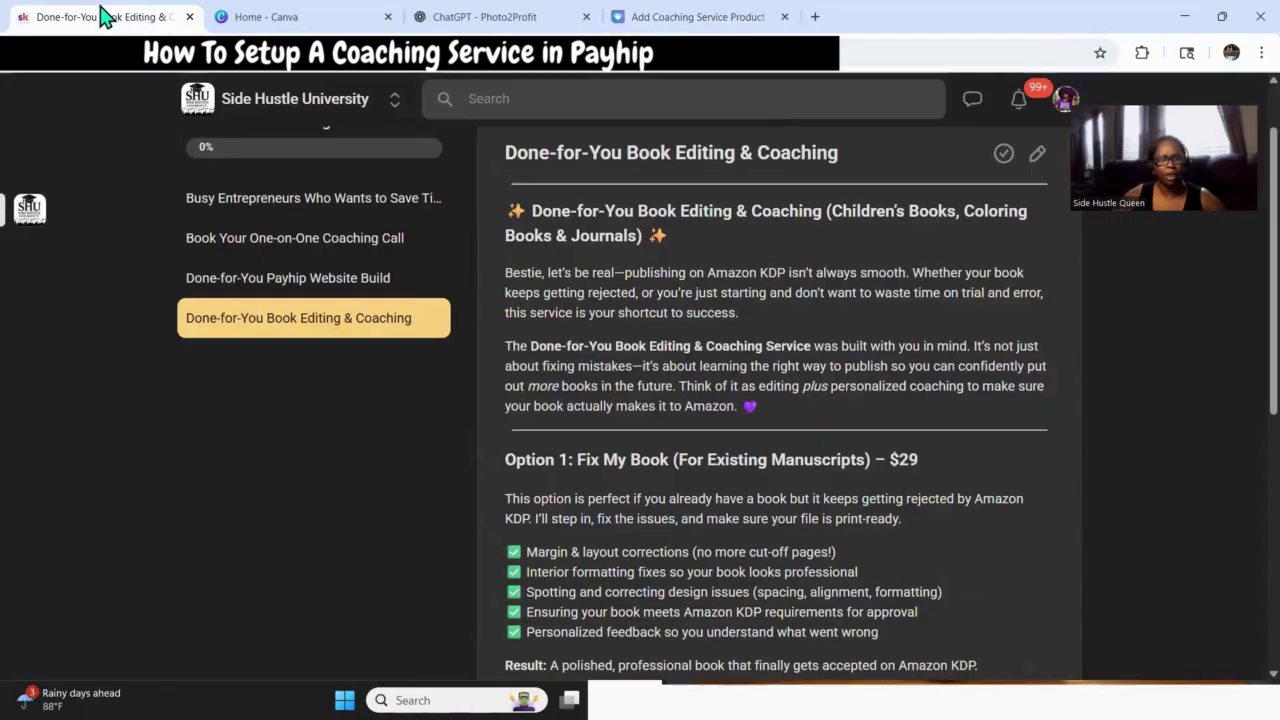
{"action": "left_click", "coordinate": [665, 17]}
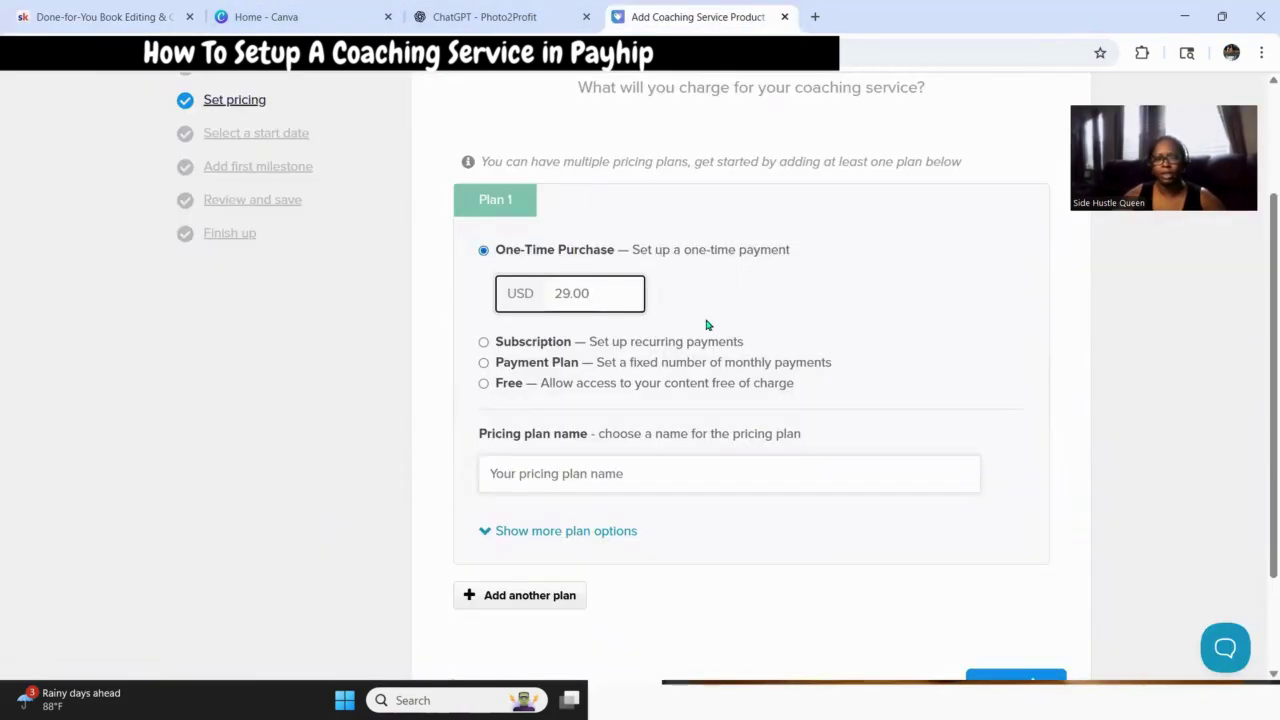
{"action": "scroll", "coordinate": [476, 375], "scroll_direction": "down", "scroll_amount": 1}
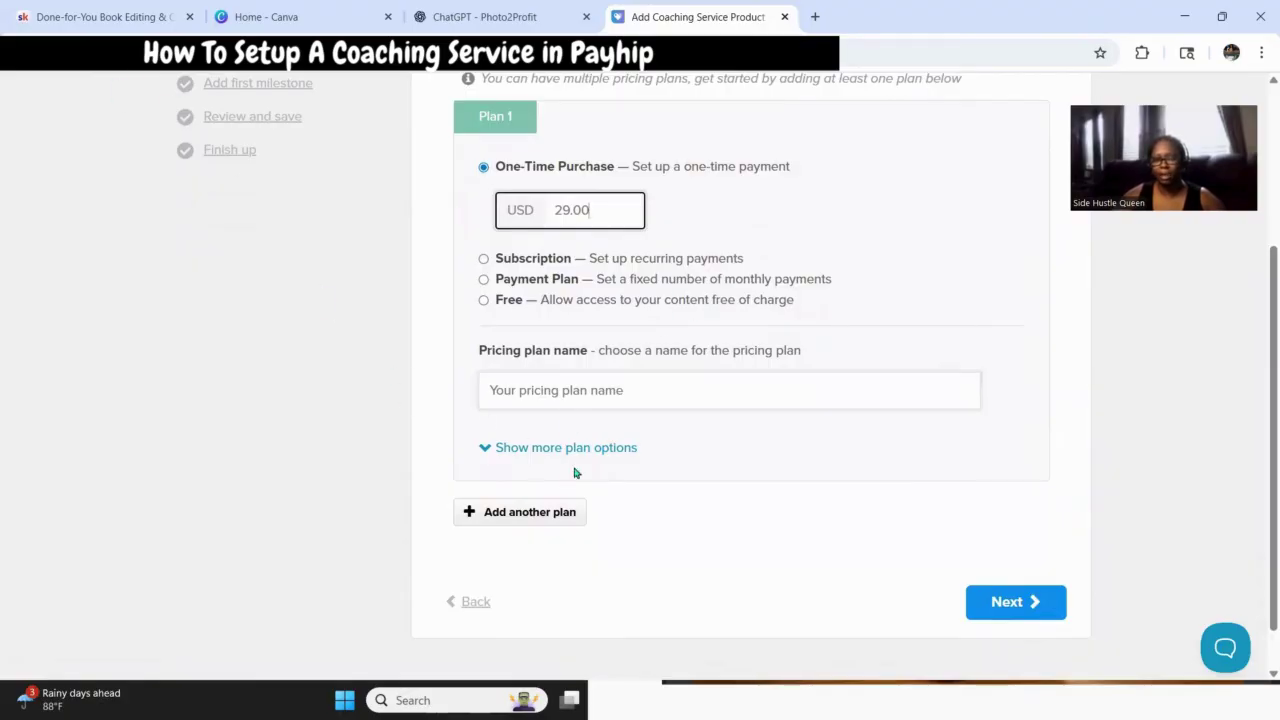
{"action": "left_click", "coordinate": [95, 16]}
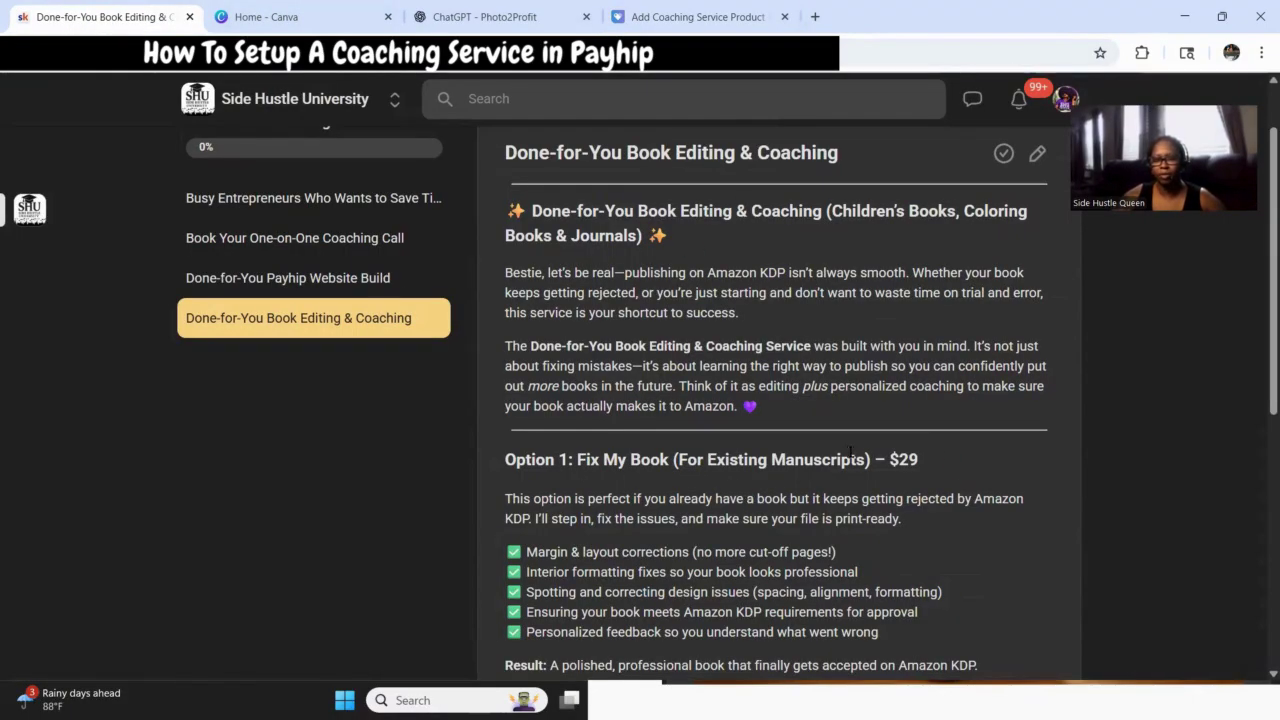
{"action": "left_click_drag", "start_coordinate": [919, 460], "coordinate": [833, 463]}
{"action": "left_click_drag", "start_coordinate": [576, 460], "coordinate": [872, 468]}
{"action": "key", "text": "ctrl+c"}
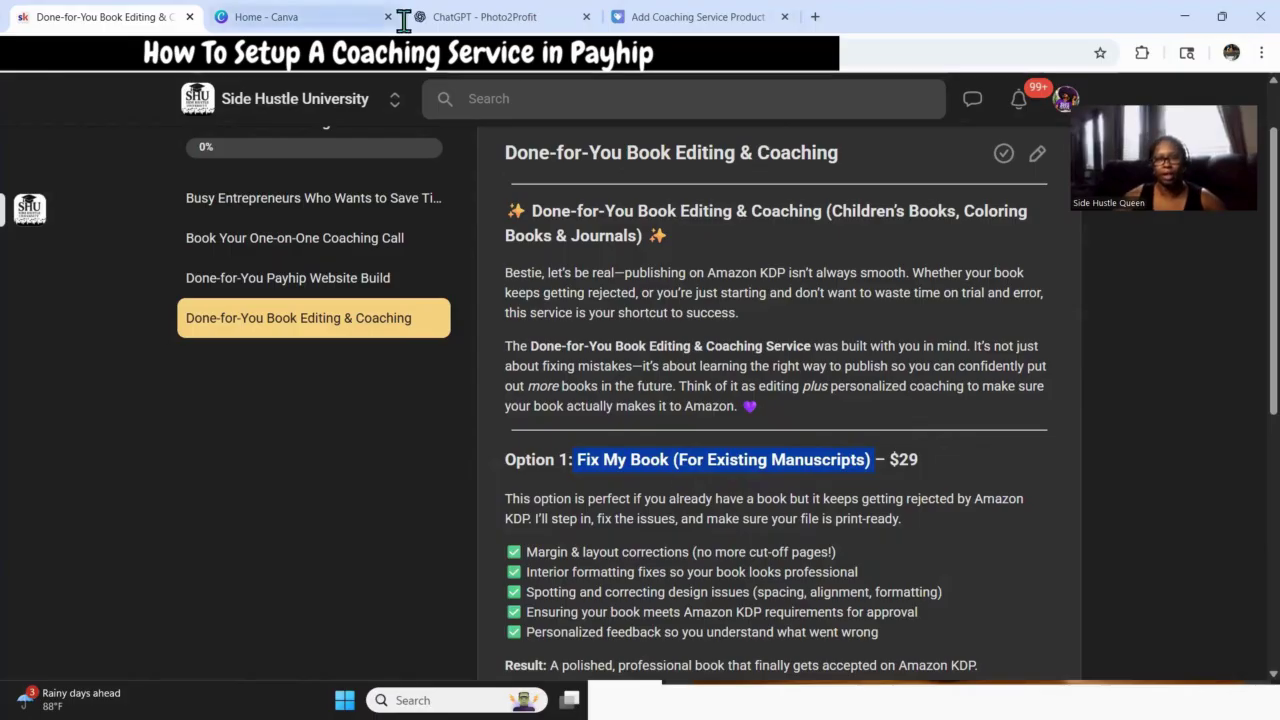
{"action": "left_click", "coordinate": [722, 14]}
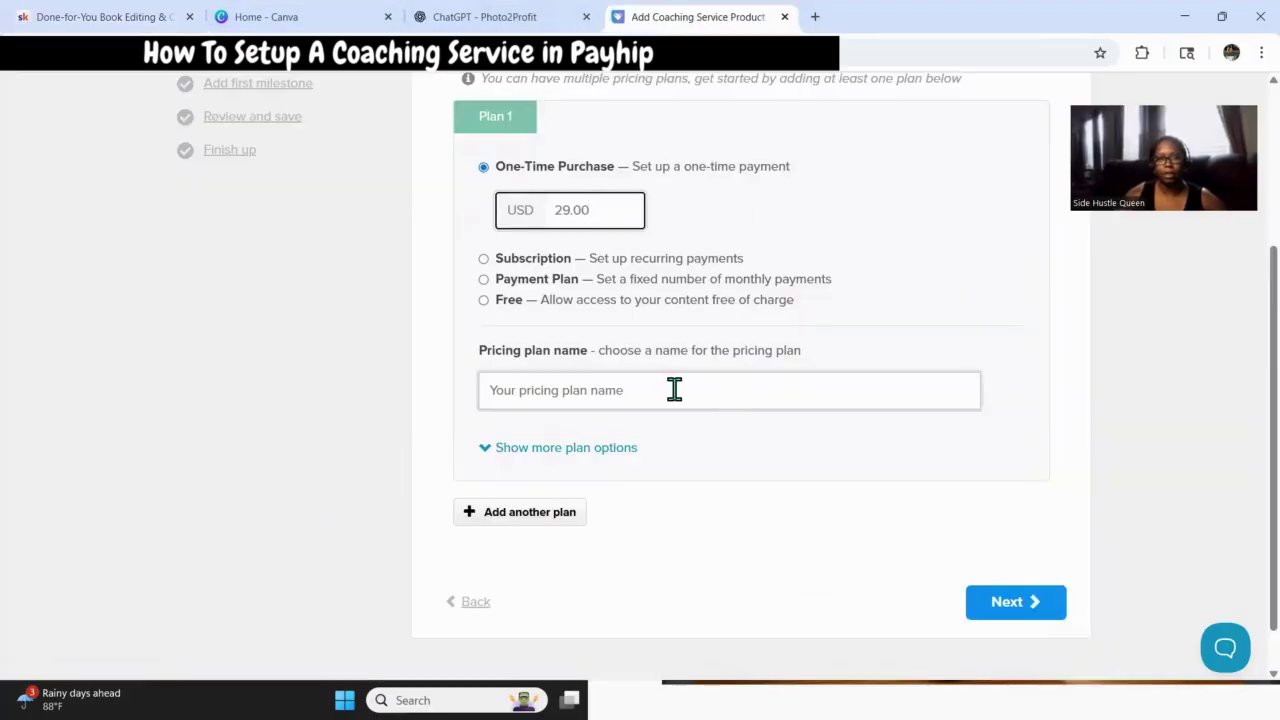
{"action": "left_click", "coordinate": [583, 390]}
{"action": "key", "text": "ctrl+v"}
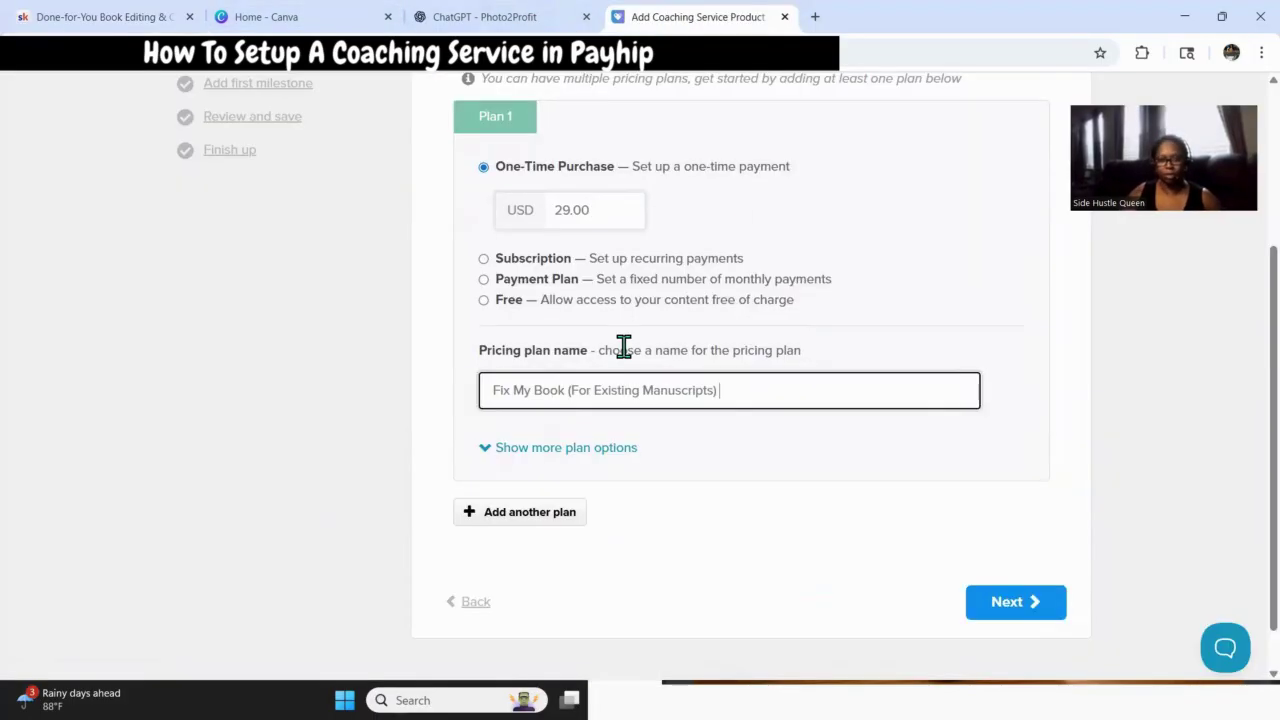
Enable the customer-facing description for Plan 1 and fill it with the full Option 1 text copied from the outline, from the intro through "Result".
{"action": "left_click", "coordinate": [491, 450]}
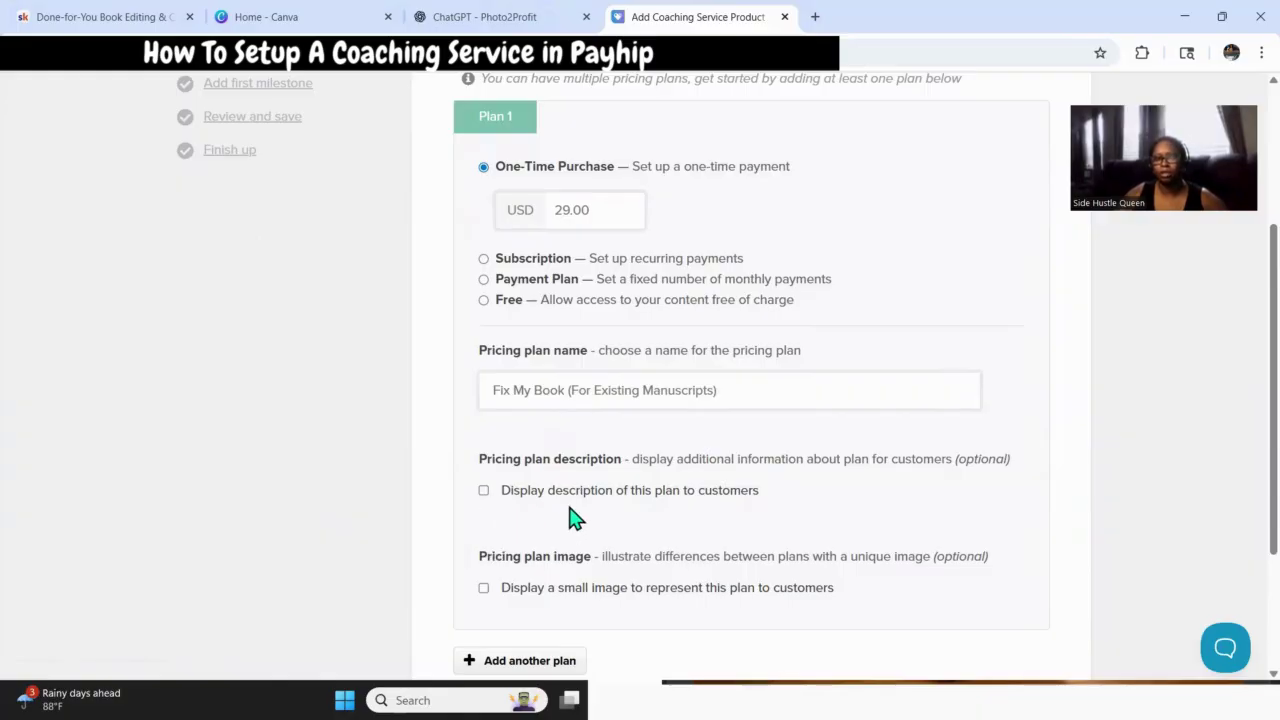
{"action": "left_click", "coordinate": [483, 491]}
{"action": "scroll", "coordinate": [690, 400], "scroll_direction": "down", "scroll_amount": 2}
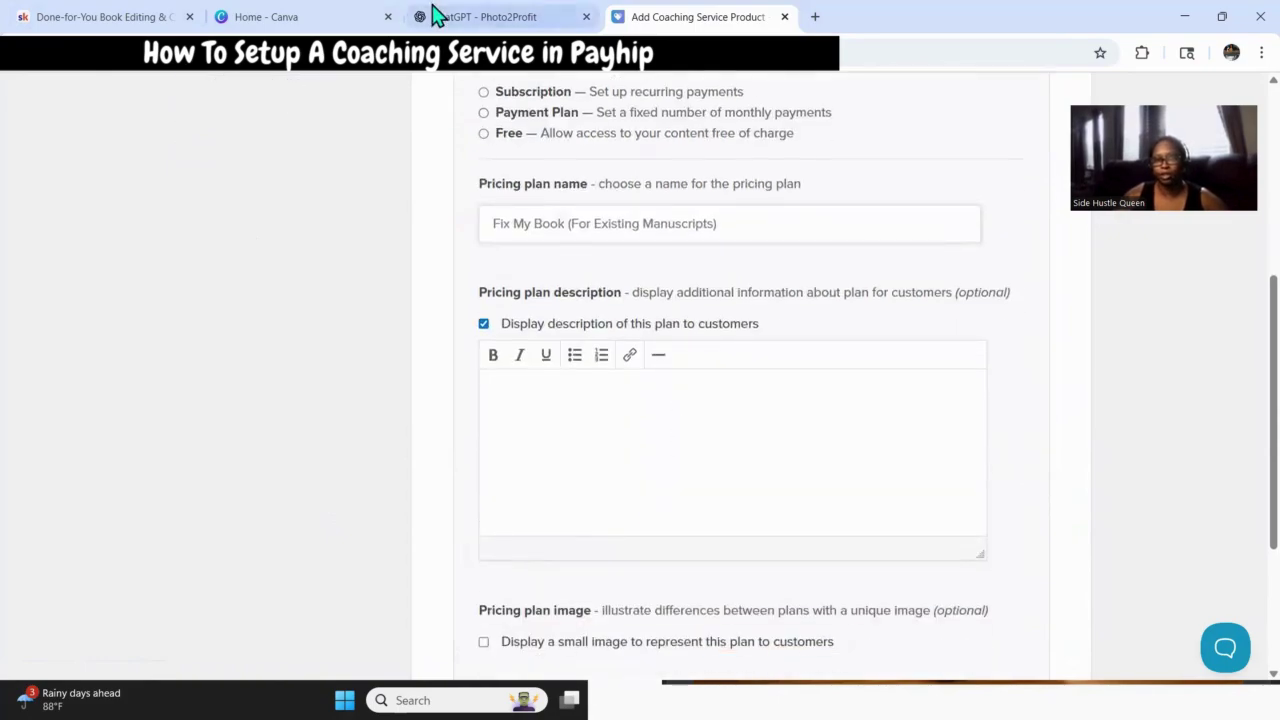
{"action": "left_click", "coordinate": [106, 17]}
{"action": "scroll", "coordinate": [737, 410], "scroll_direction": "down", "scroll_amount": 3}
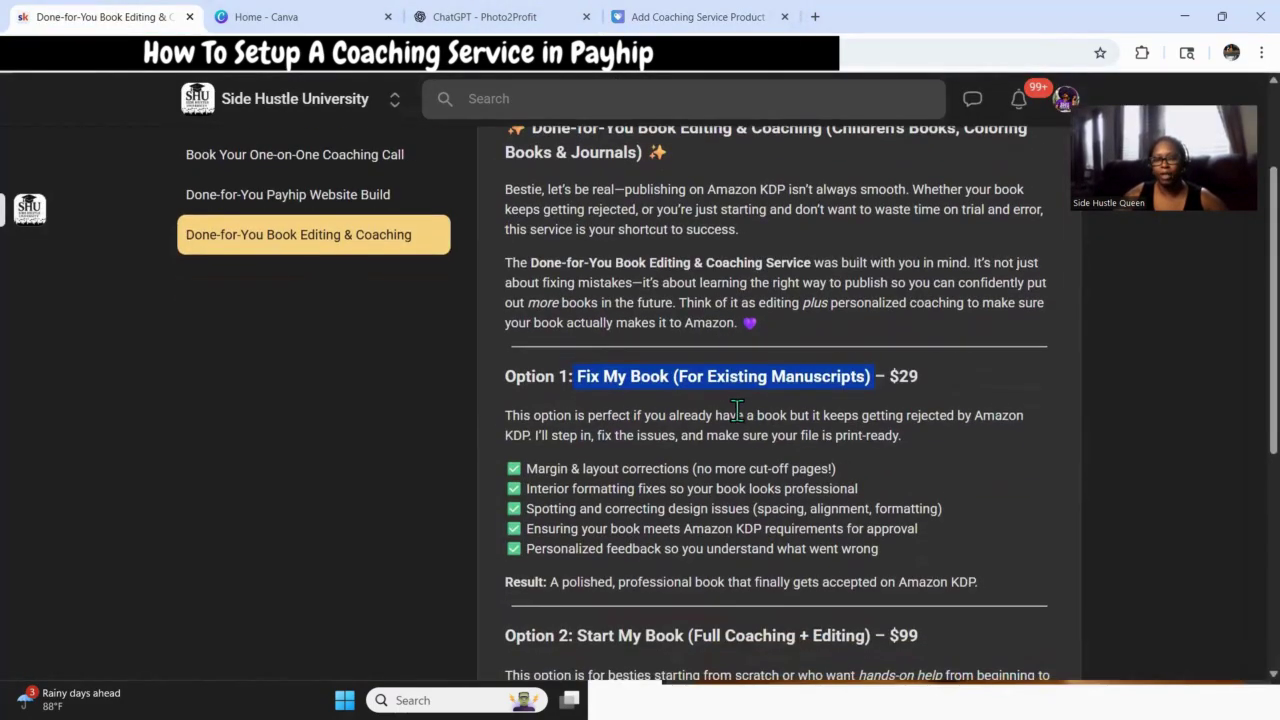
{"action": "scroll", "coordinate": [737, 410], "scroll_direction": "down", "scroll_amount": 1}
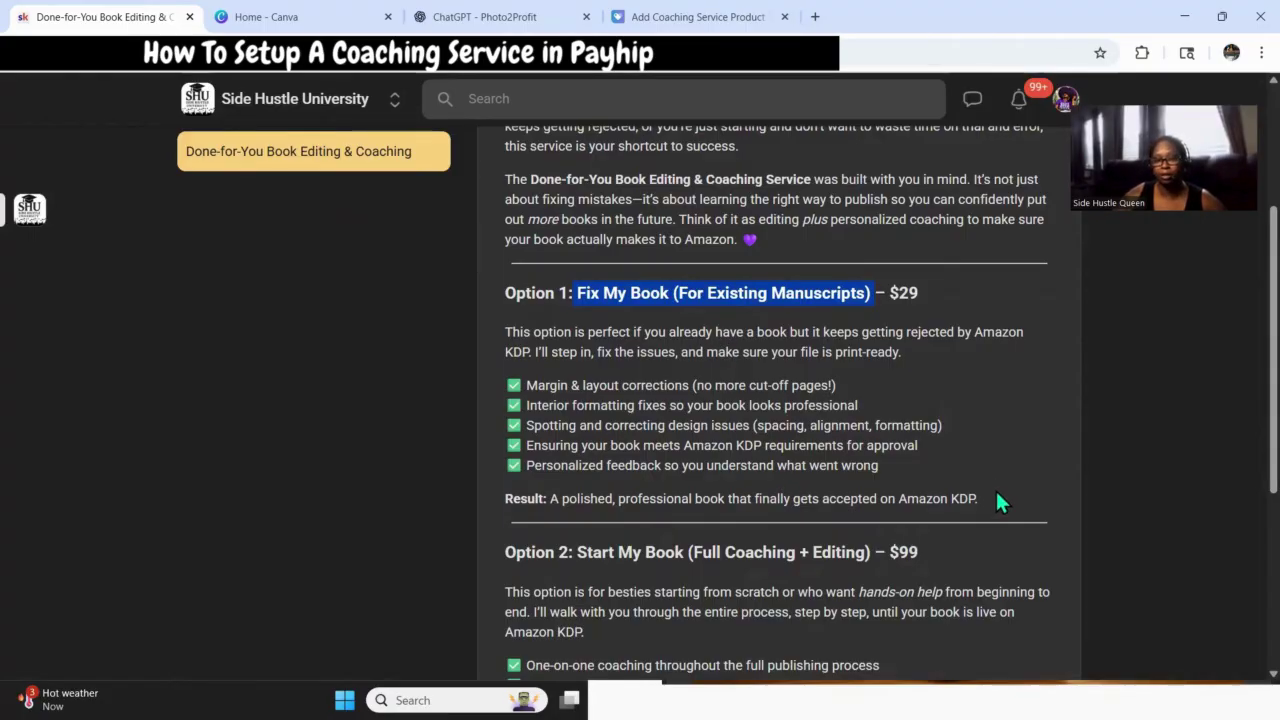
{"action": "left_click_drag", "start_coordinate": [995, 492], "coordinate": [559, 342]}
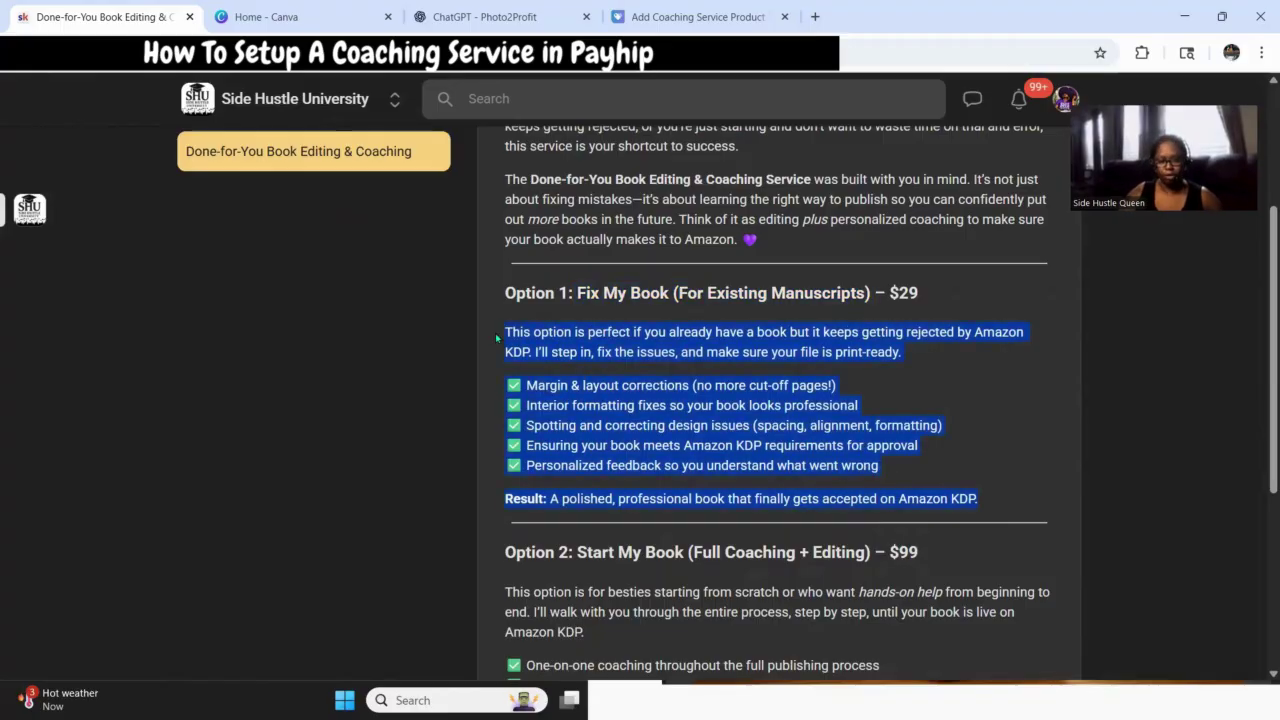
{"action": "left_click", "coordinate": [698, 17]}
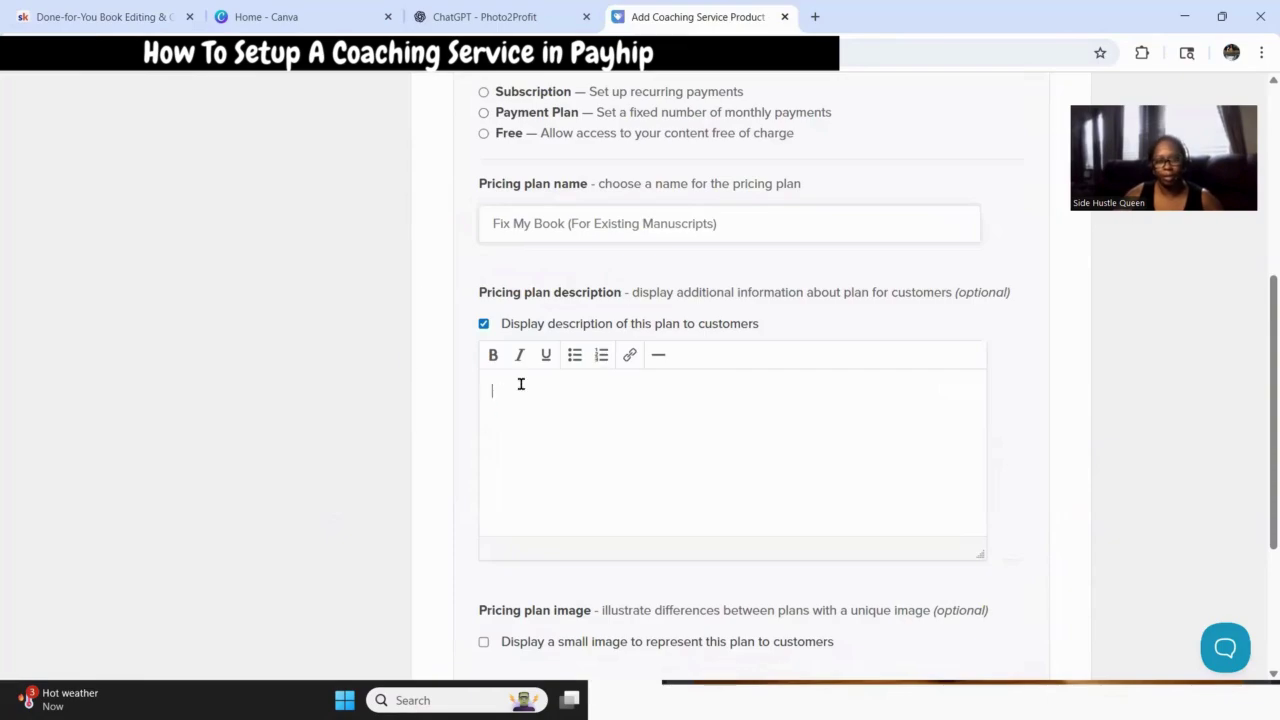
{"action": "type", "text": "This option is perfect if you already have a book but it keeps getting rejected by Amazon KDP. I’ll step in, fix the issues, and make sure your file is print-ready.  ✅ Margin & layout corrections (no more cut-off pages!) ✅ Interior formatting fixes so your book looks professional ✅ Spotting and correcting design issues (spacing, alignment, formatting) ✅ Ensuring your book meets Amazon KDP requirements for approval ✅ Personalized feedback so you understand what went wrong  Result: A polished, professional book that finally gets accepted on Amazon KDP."}
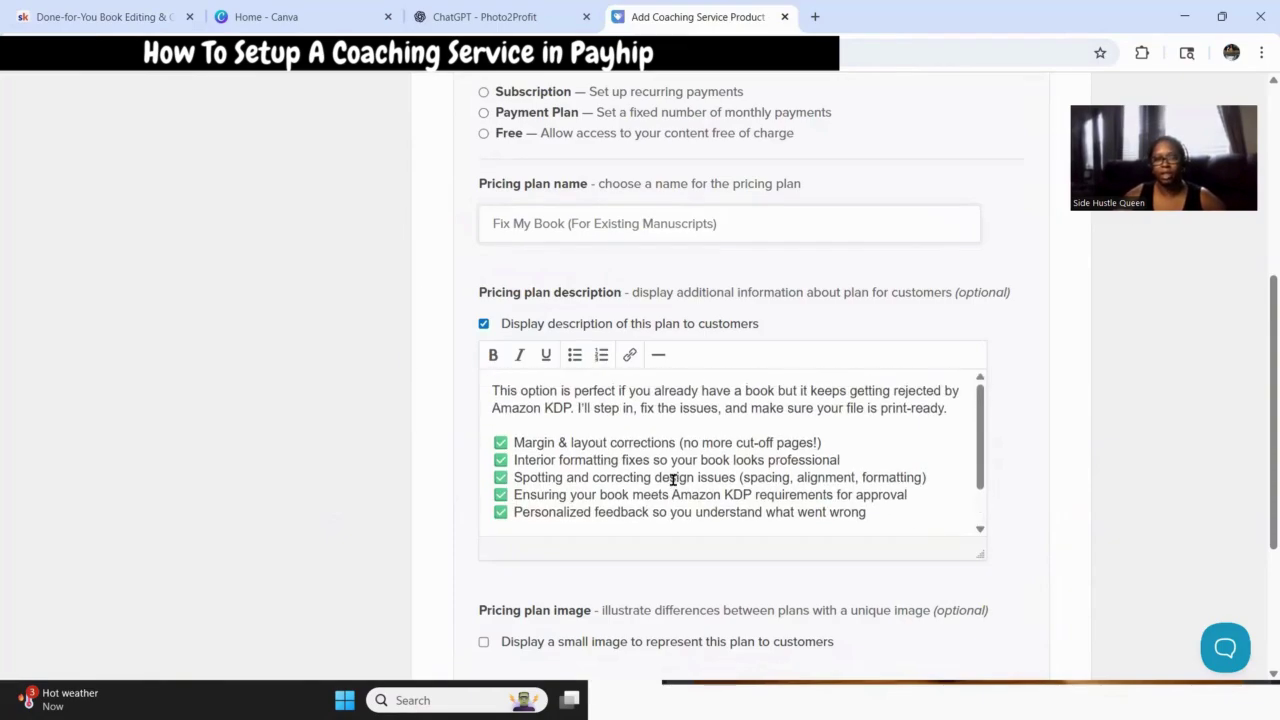
{"action": "scroll", "coordinate": [673, 480], "scroll_direction": "up", "scroll_amount": 2}
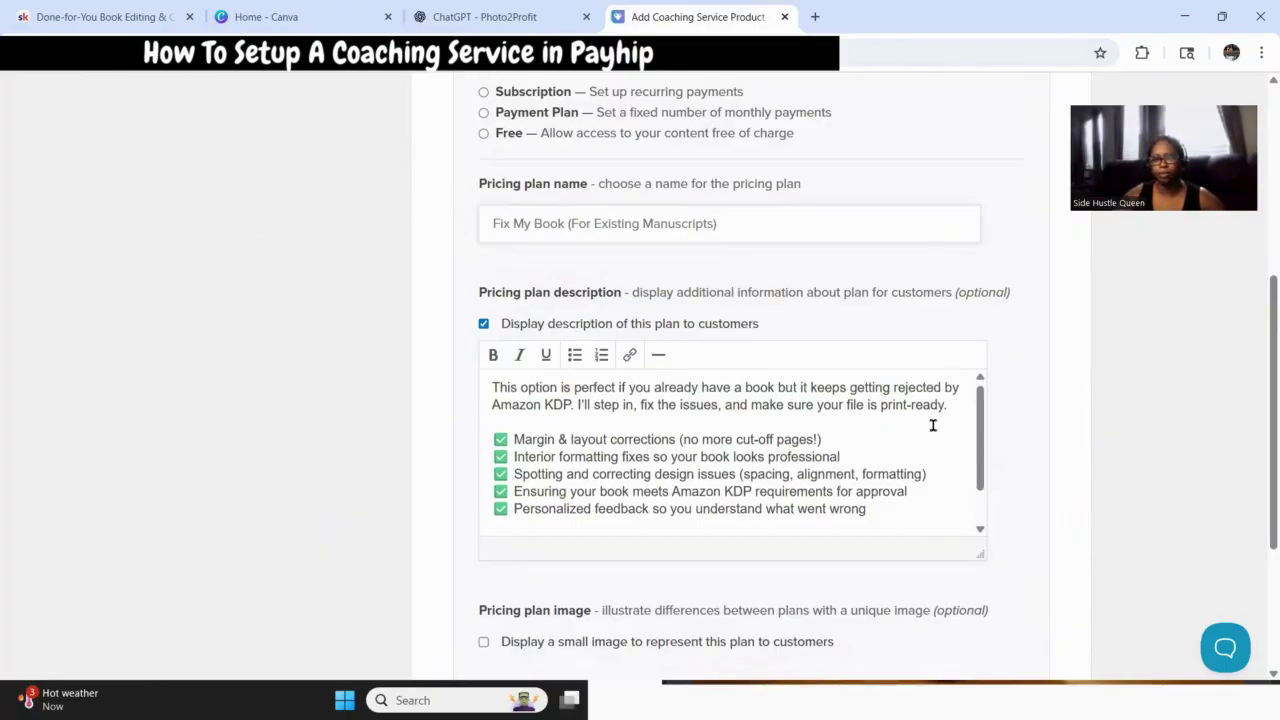
{"action": "scroll", "coordinate": [900, 423], "scroll_direction": "down", "scroll_amount": 1}
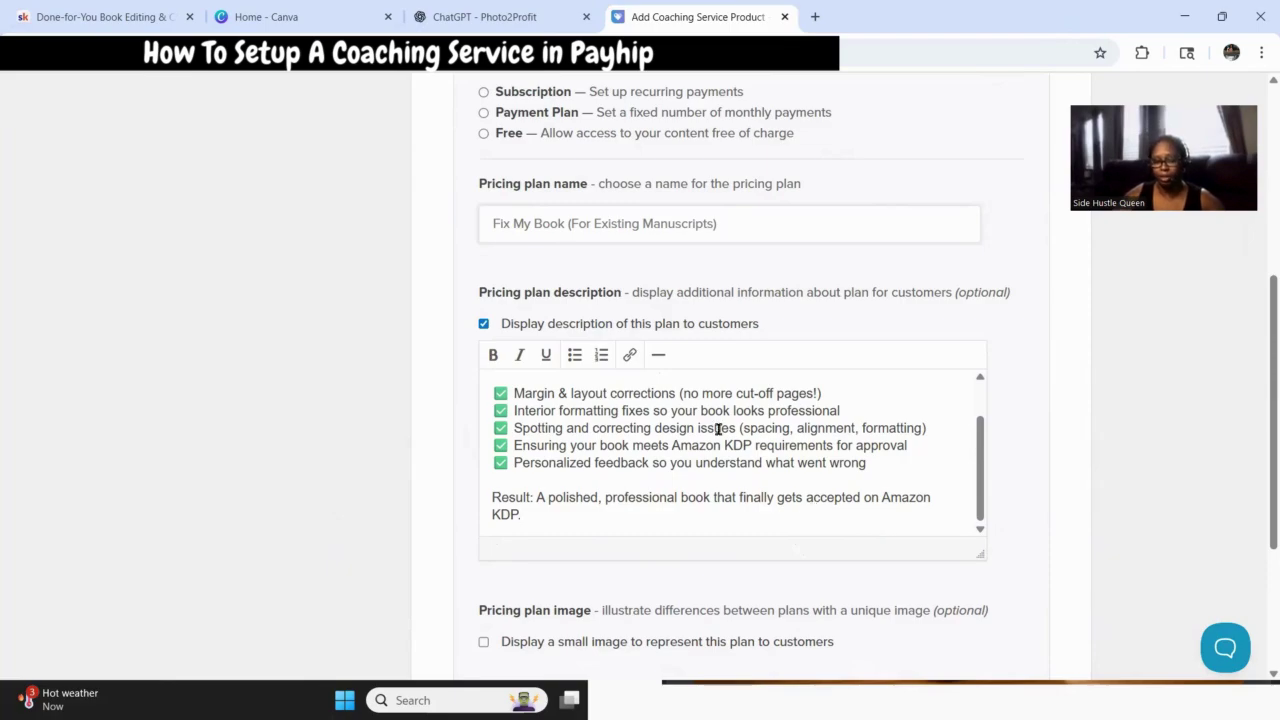
Enable the small plan image for Plan 1, and switch to Canva to open the recent "Payhip Website Template" design.
{"action": "scroll", "coordinate": [718, 428], "scroll_direction": "down", "scroll_amount": 2}
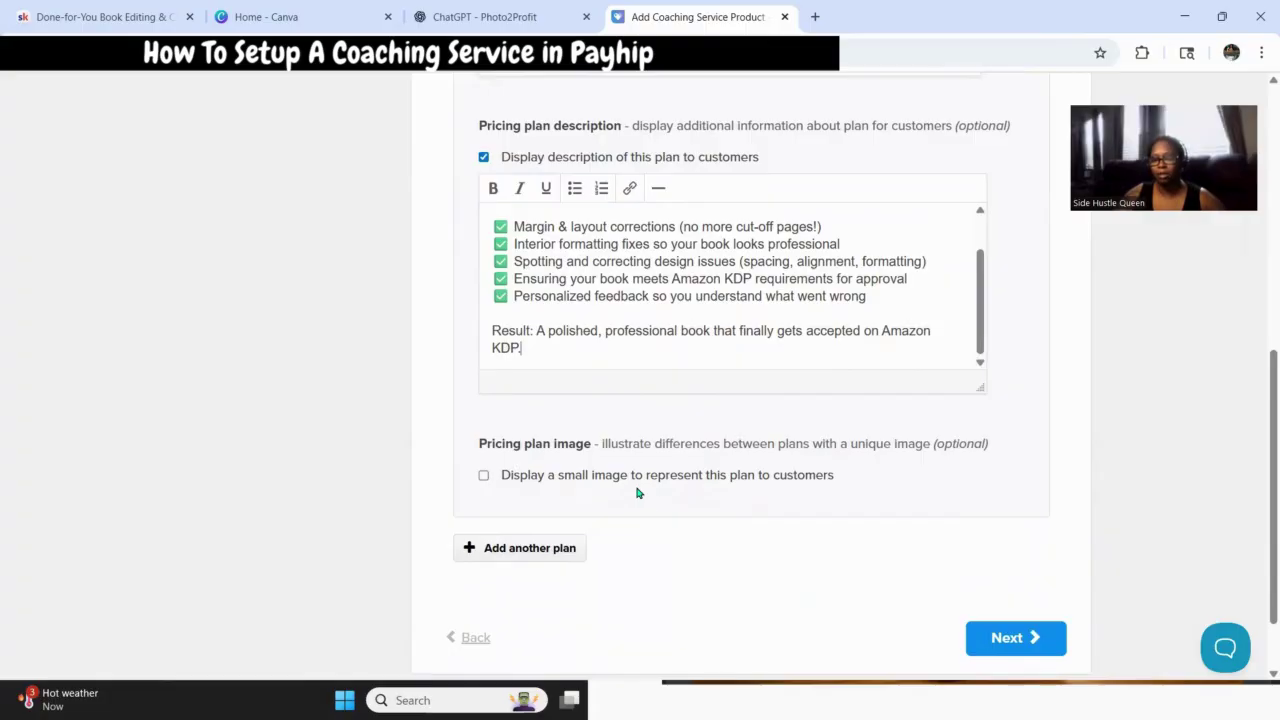
{"action": "left_click", "coordinate": [483, 477]}
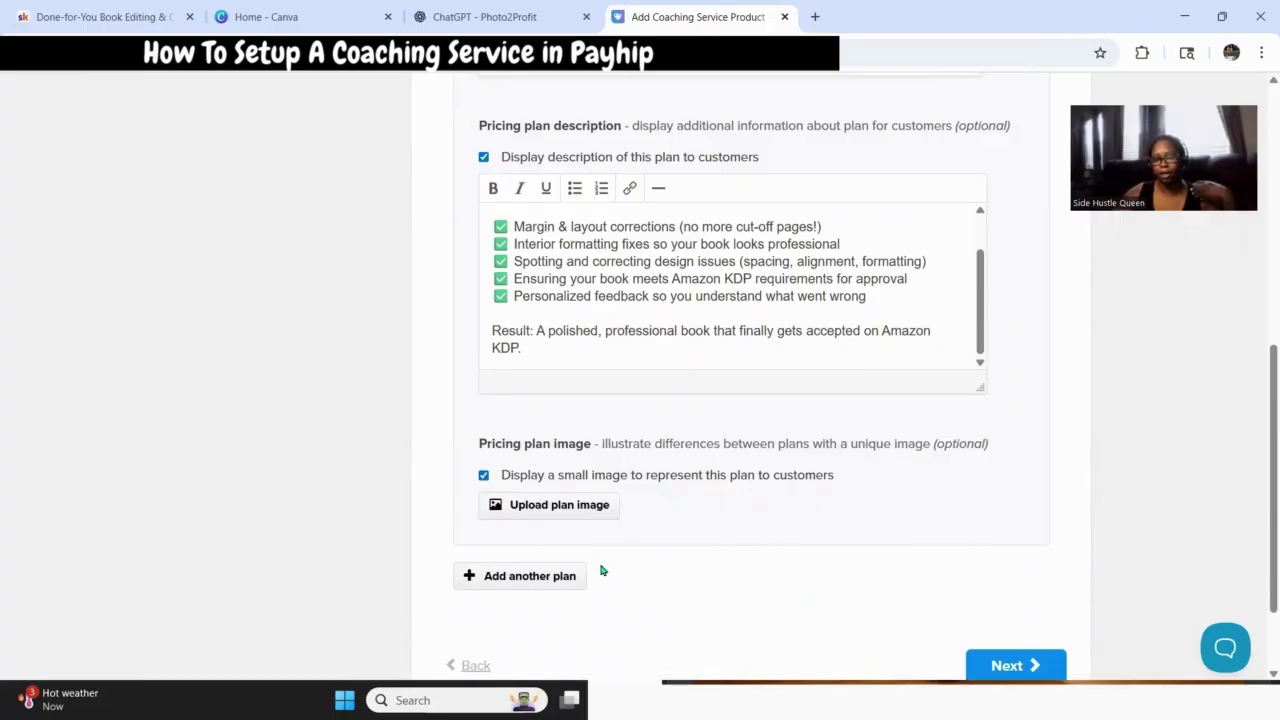
{"action": "left_click", "coordinate": [305, 13]}
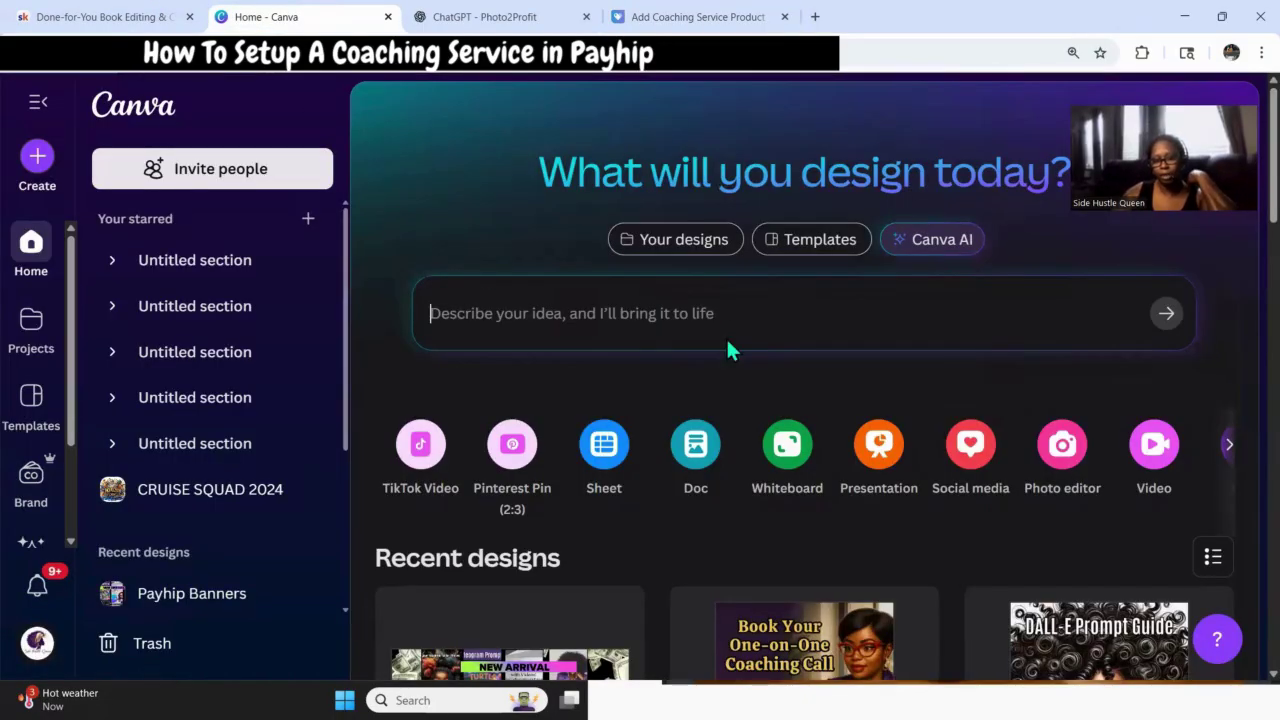
{"action": "scroll", "coordinate": [726, 336], "scroll_direction": "down", "scroll_amount": 2}
{"action": "scroll", "coordinate": [720, 365], "scroll_direction": "down", "scroll_amount": 2}
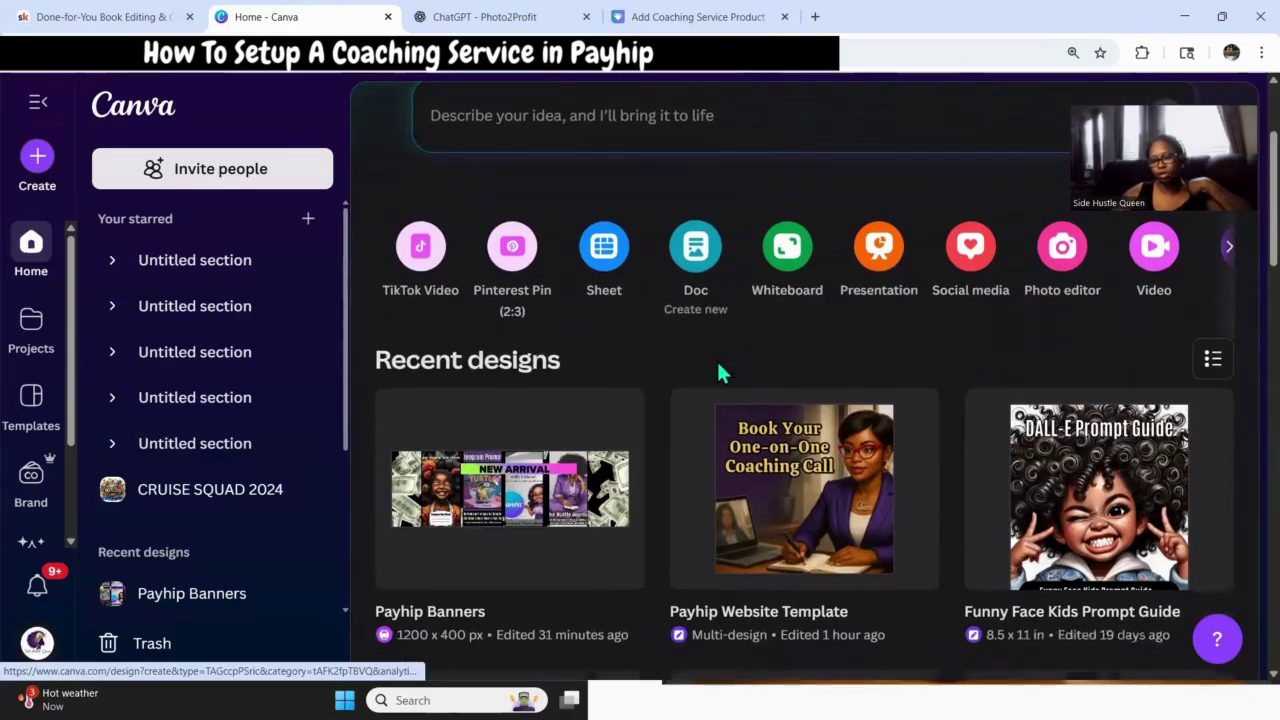
{"action": "left_click", "coordinate": [780, 385]}
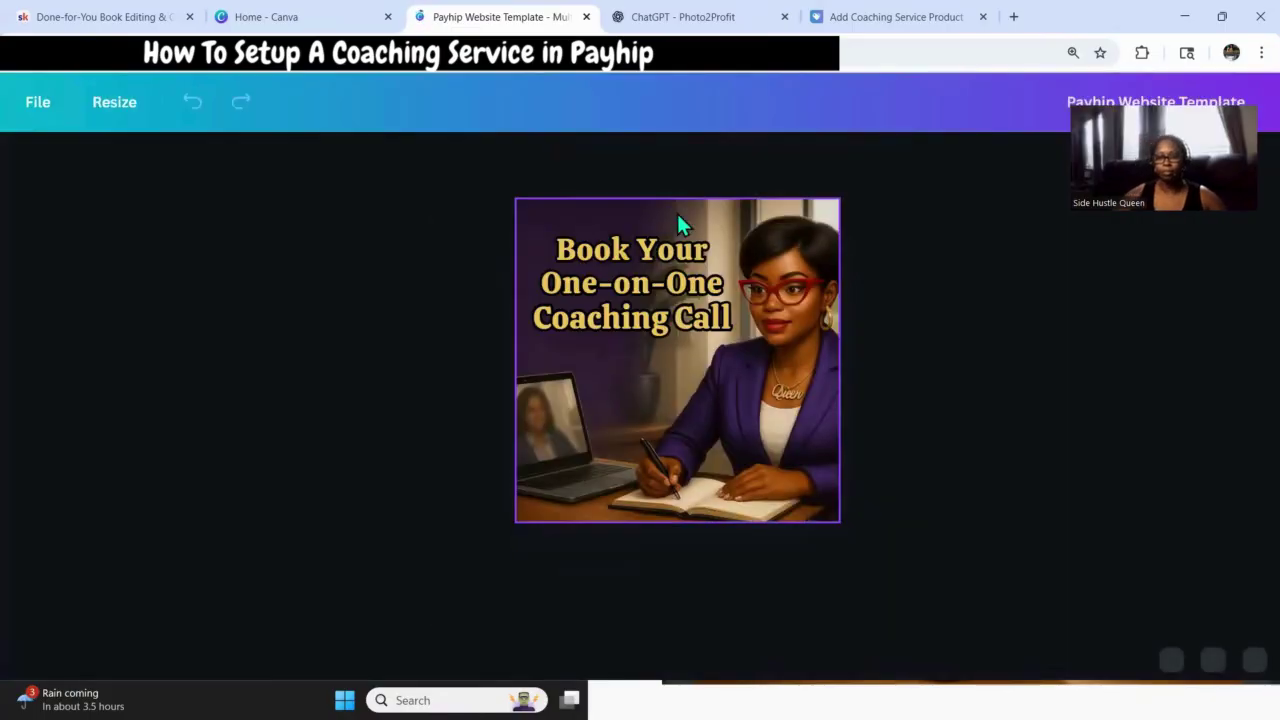
Check the template's custom width and height in the resize options without resizing, and view page 10, the printable coloring page.
{"action": "left_click", "coordinate": [662, 430]}
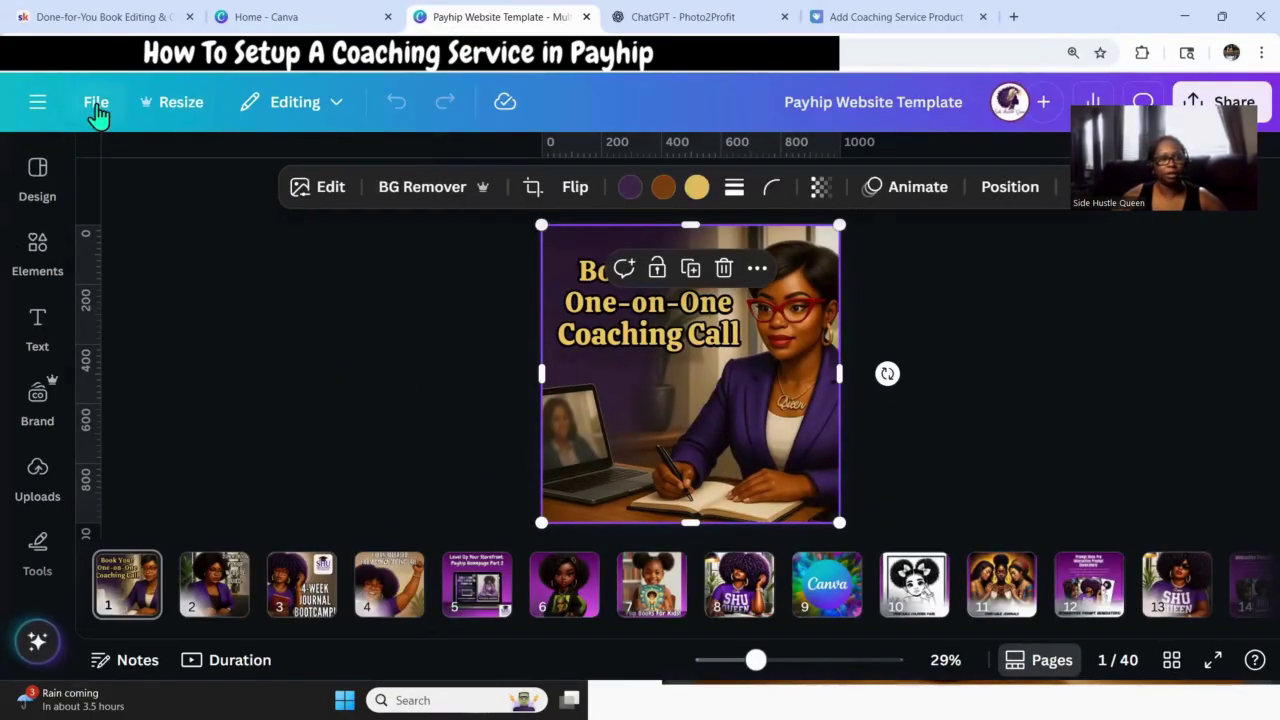
{"action": "left_click", "coordinate": [168, 108]}
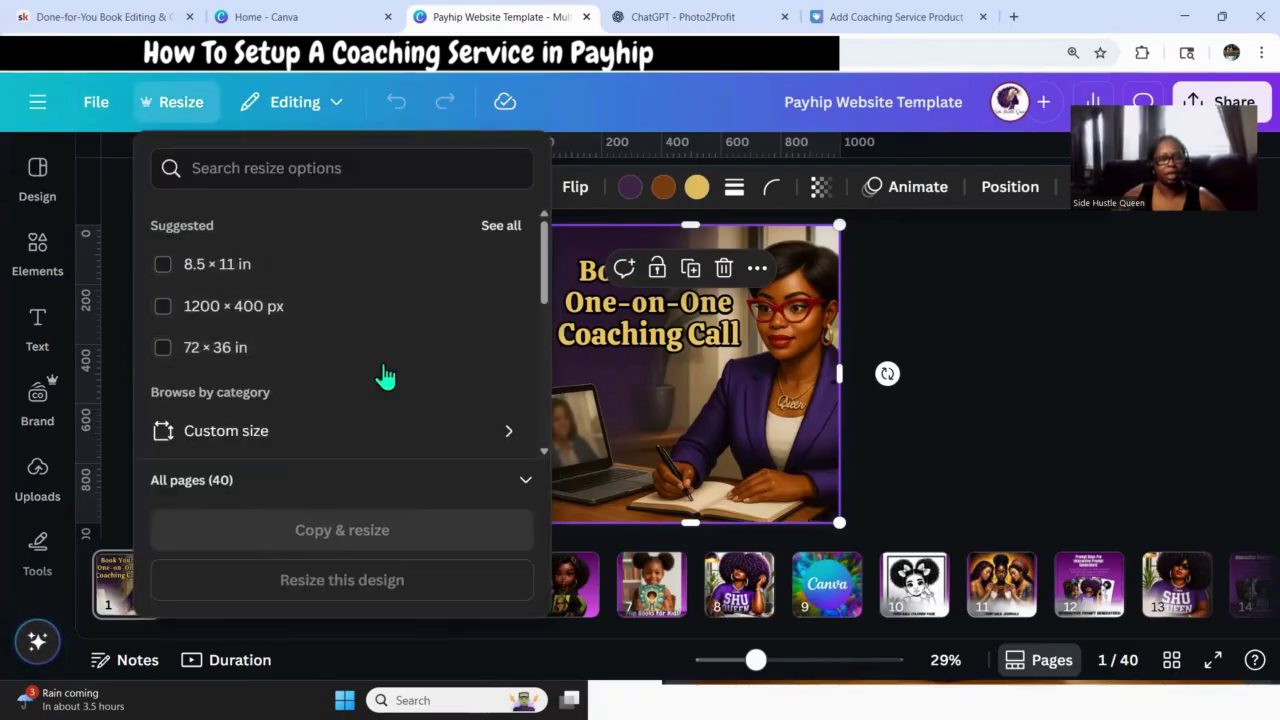
{"action": "scroll", "coordinate": [280, 392], "scroll_direction": "down", "scroll_amount": 2}
{"action": "scroll", "coordinate": [392, 393], "scroll_direction": "down", "scroll_amount": 1}
{"action": "scroll", "coordinate": [300, 390], "scroll_direction": "up", "scroll_amount": 2}
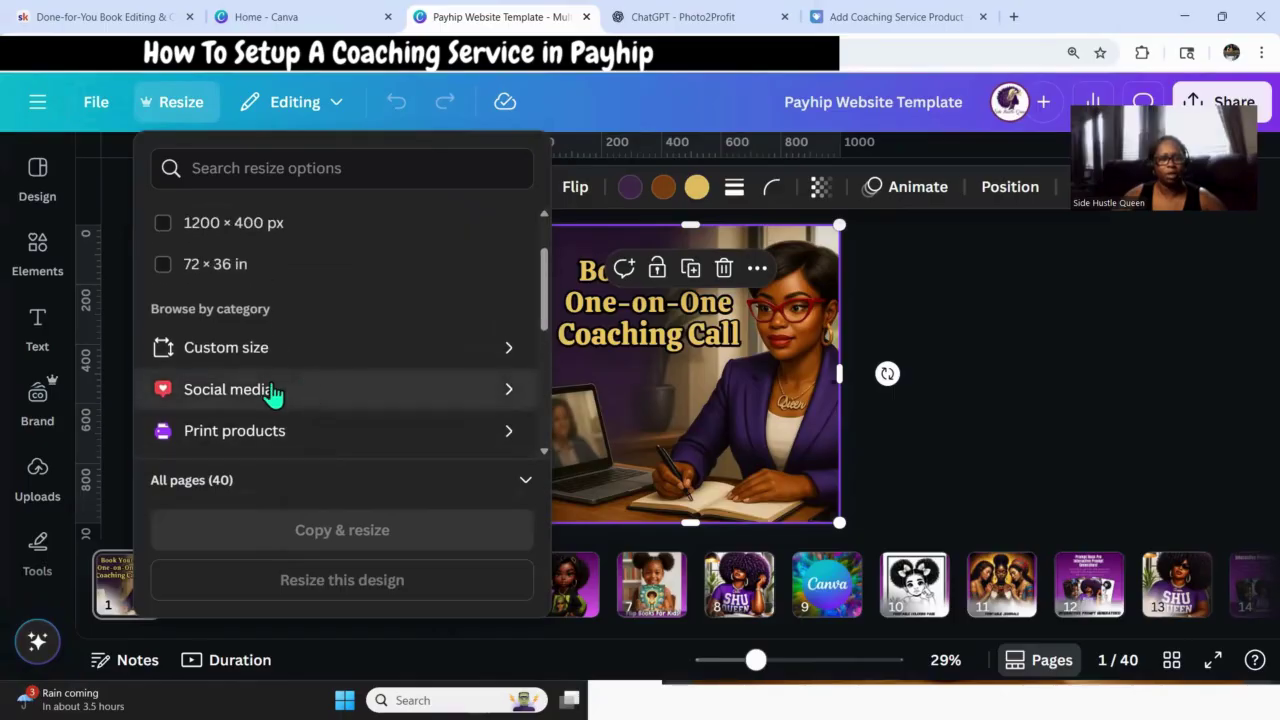
{"action": "left_click", "coordinate": [262, 365]}
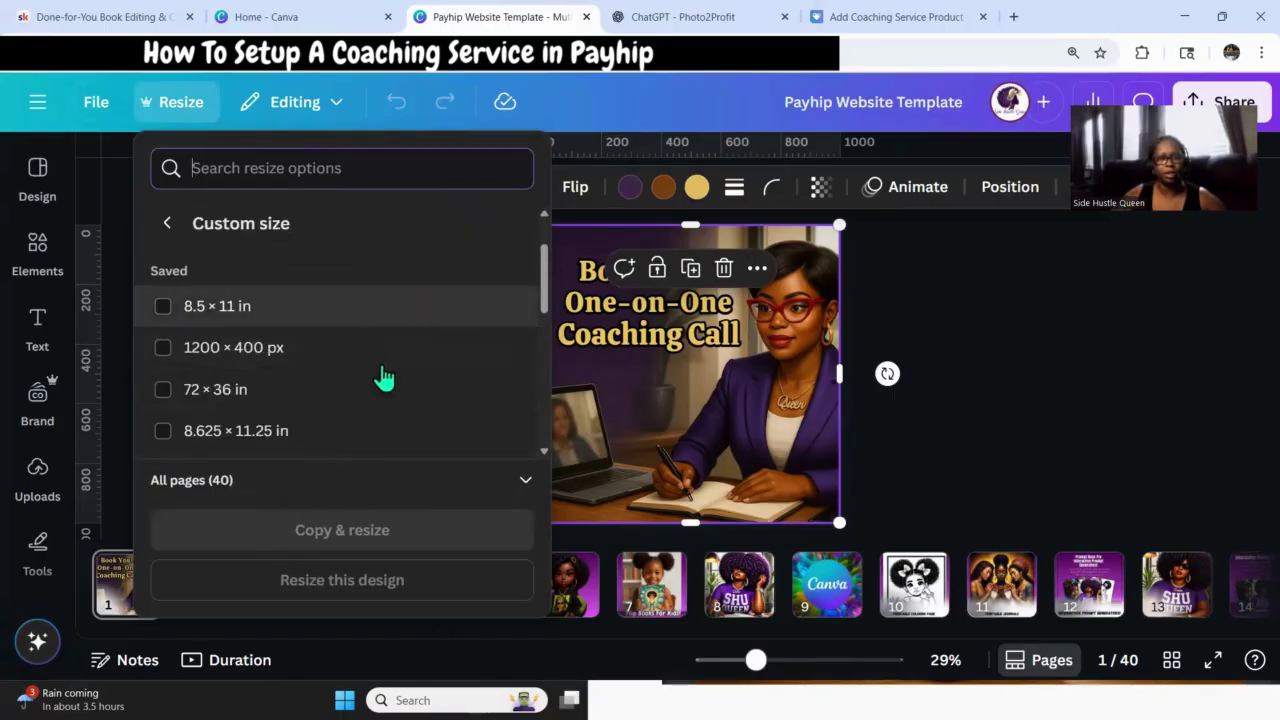
{"action": "scroll", "coordinate": [390, 346], "scroll_direction": "up", "scroll_amount": 2}
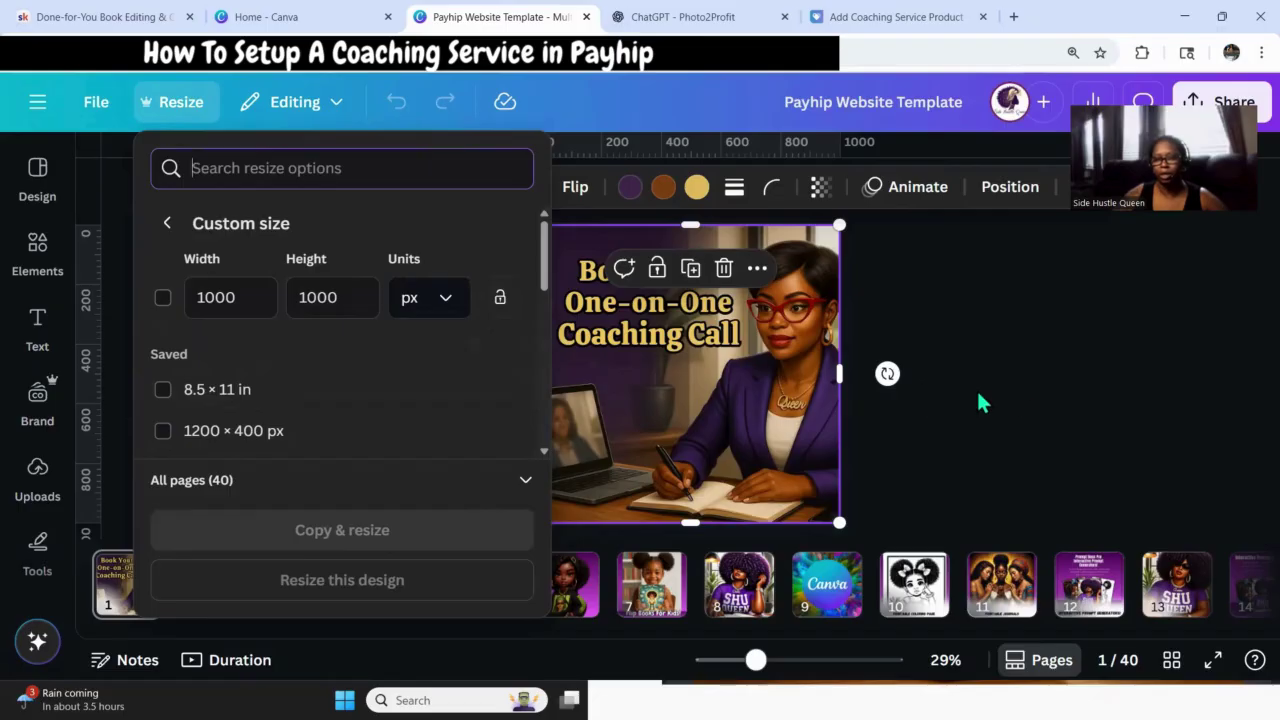
{"action": "left_click", "coordinate": [1016, 391]}
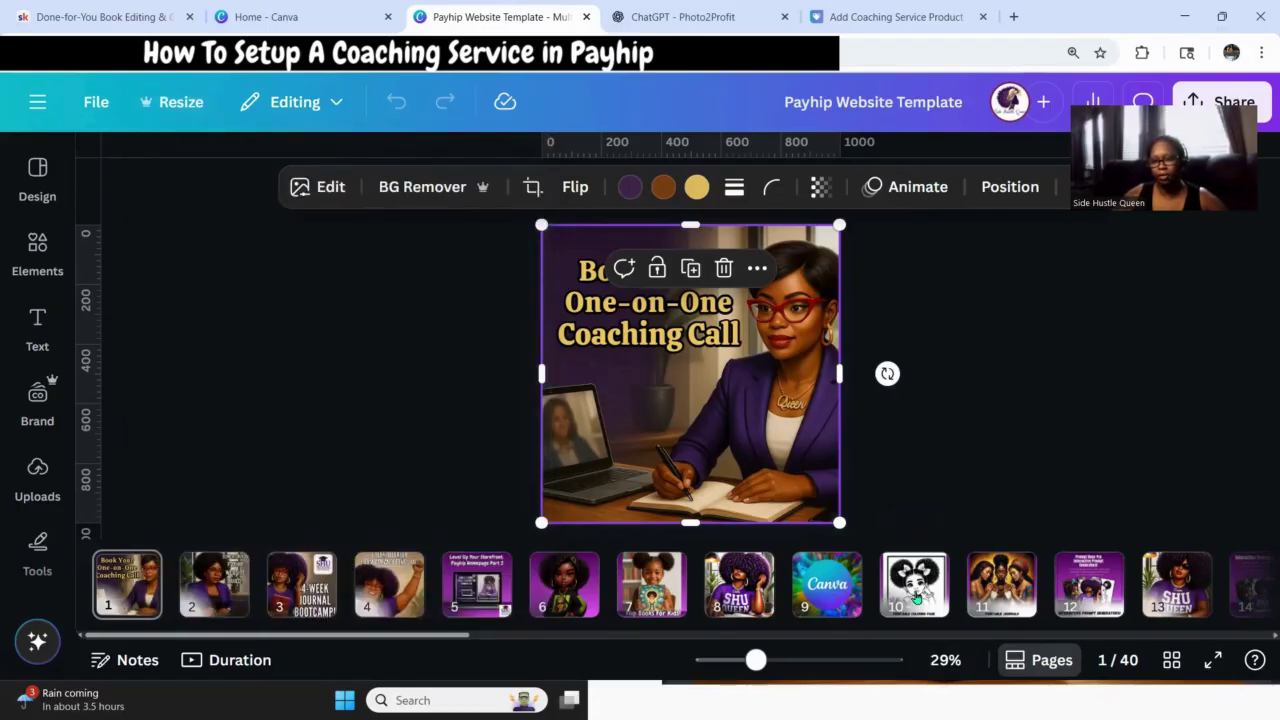
{"action": "left_click", "coordinate": [915, 597]}
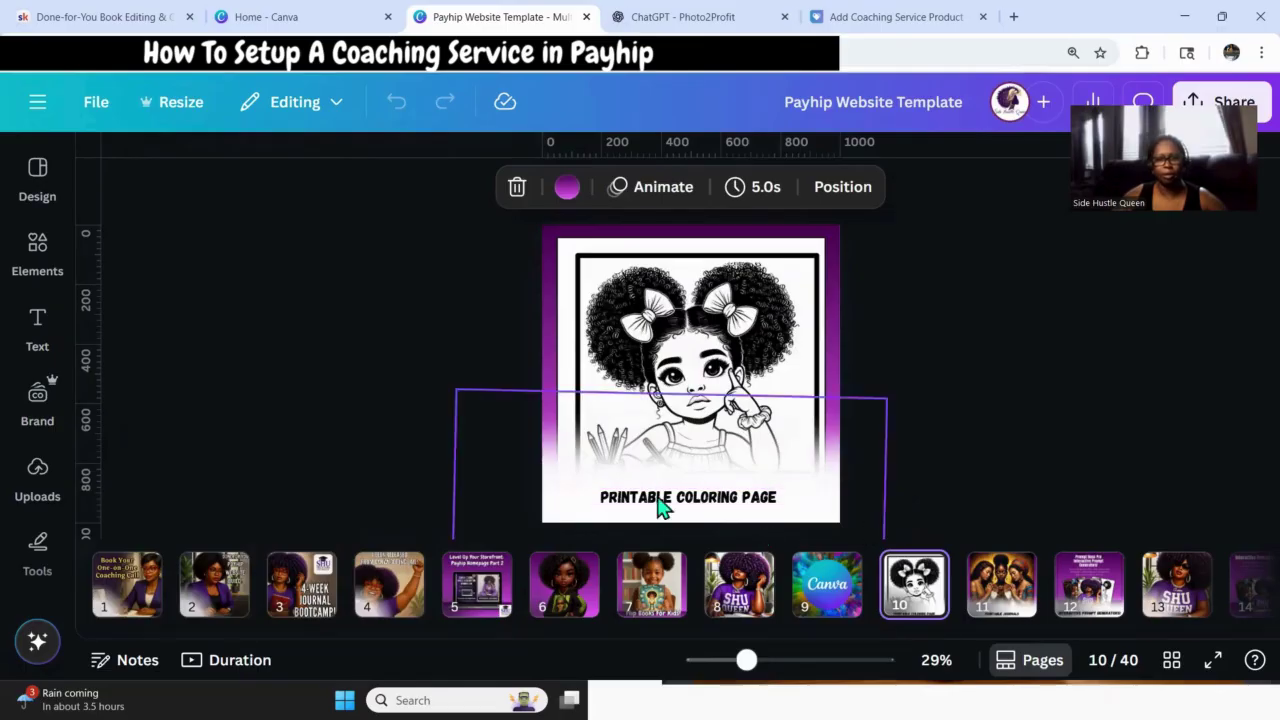
Bring up the uploaded images and browse them for the "Confident & Creative" book cover.
{"action": "left_click", "coordinate": [37, 325]}
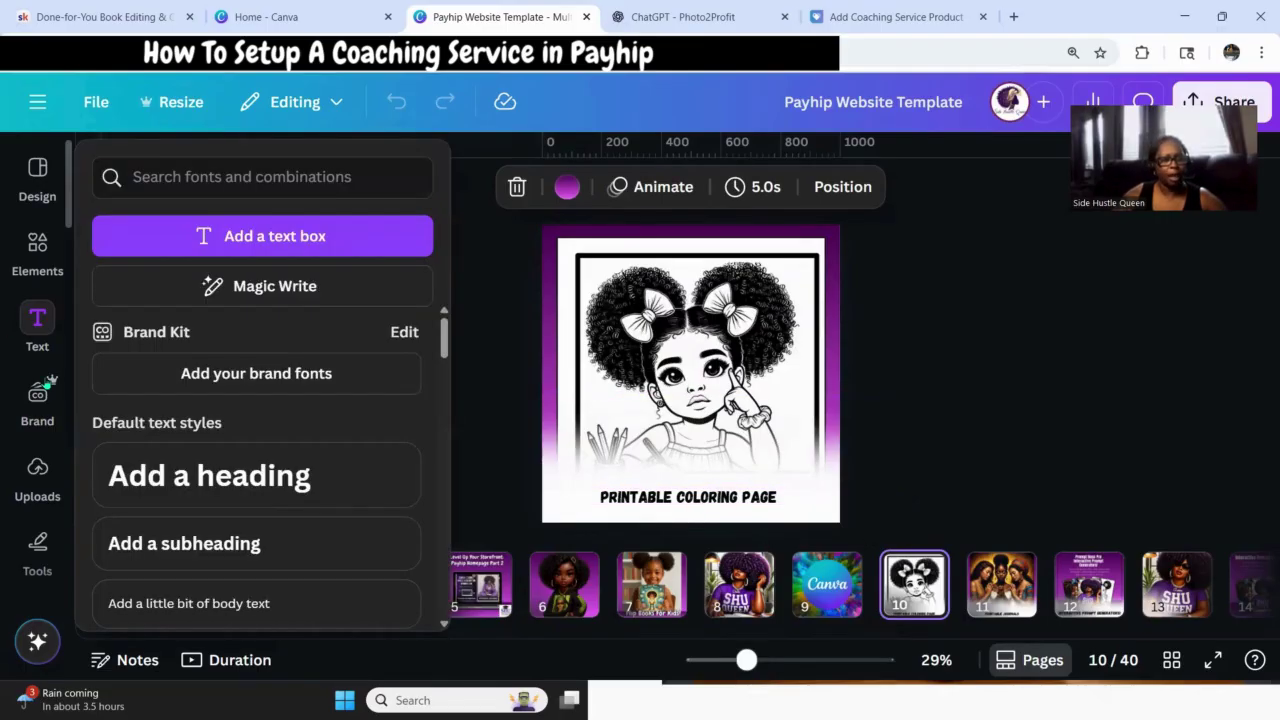
{"action": "left_click", "coordinate": [665, 362]}
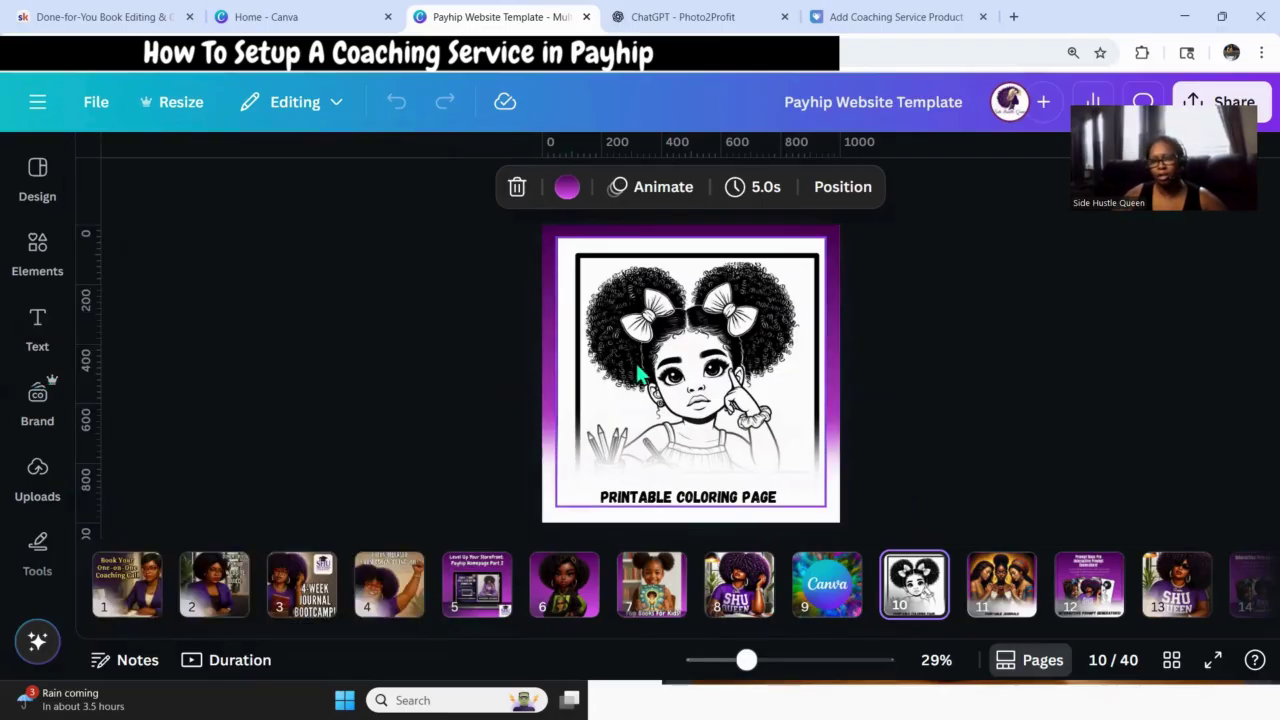
{"action": "left_click", "coordinate": [37, 478]}
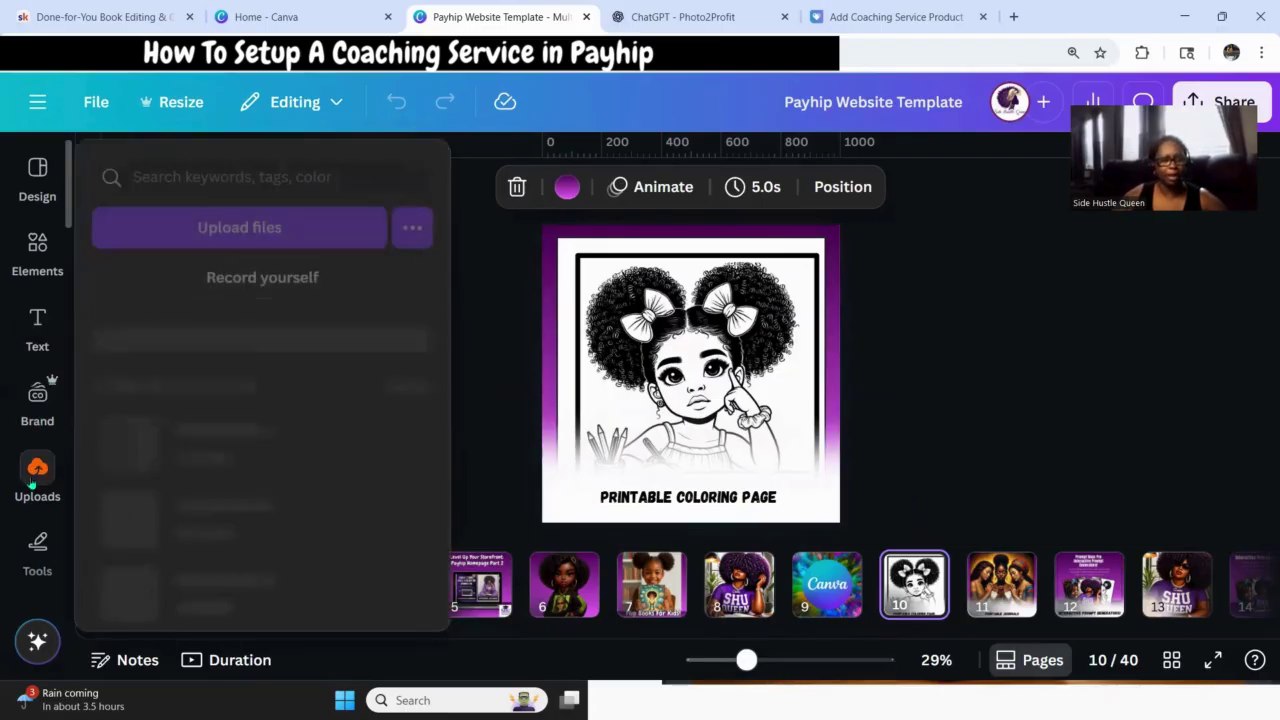
{"action": "scroll", "coordinate": [340, 490], "scroll_direction": "down", "scroll_amount": 1}
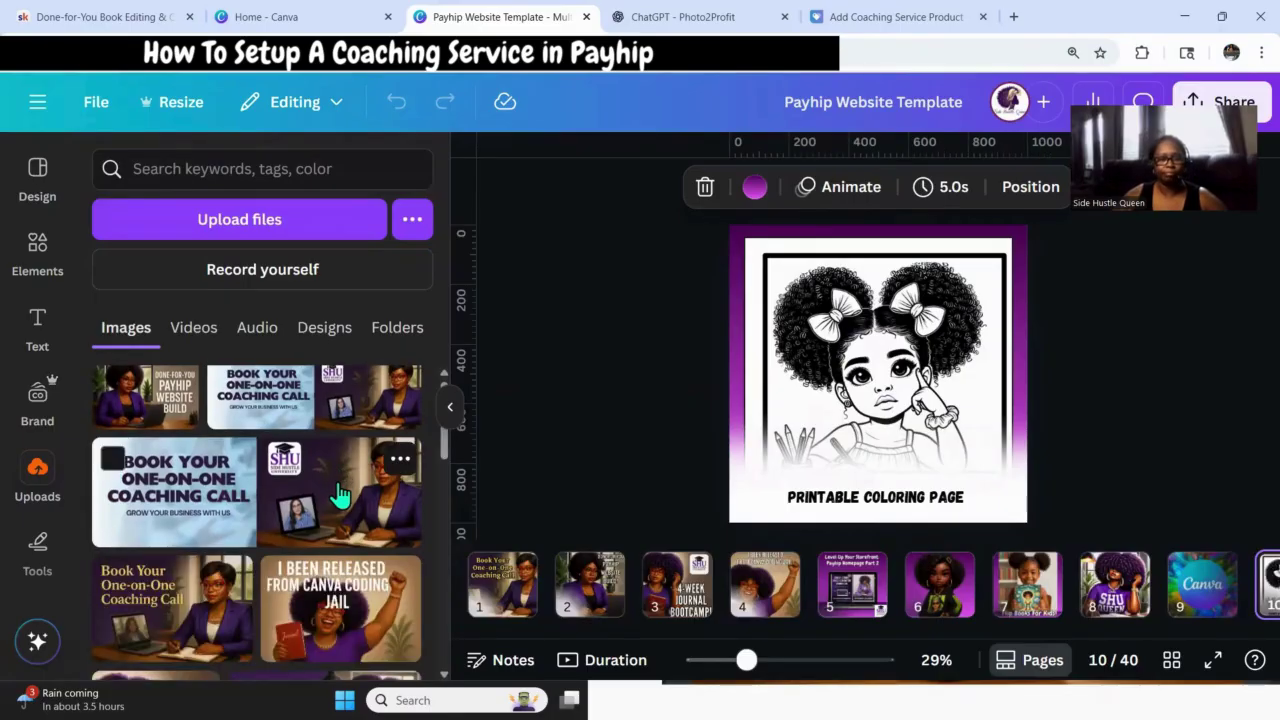
{"action": "scroll", "coordinate": [340, 495], "scroll_direction": "down", "scroll_amount": 10}
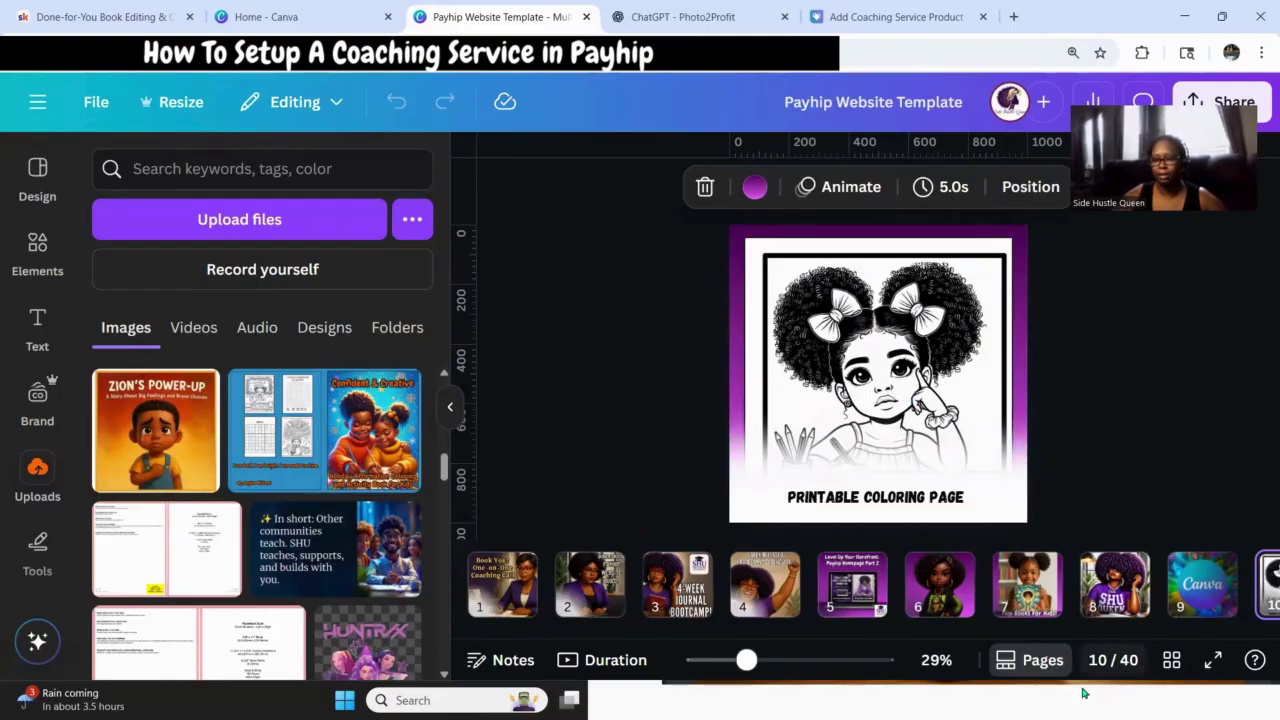
Duplicate page 10, the printable coloring page, and remove the coloring picture from the copy's frame on page 11.
{"action": "left_click", "coordinate": [1030, 660]}
{"action": "scroll", "coordinate": [944, 585], "scroll_direction": "down", "scroll_amount": 2}
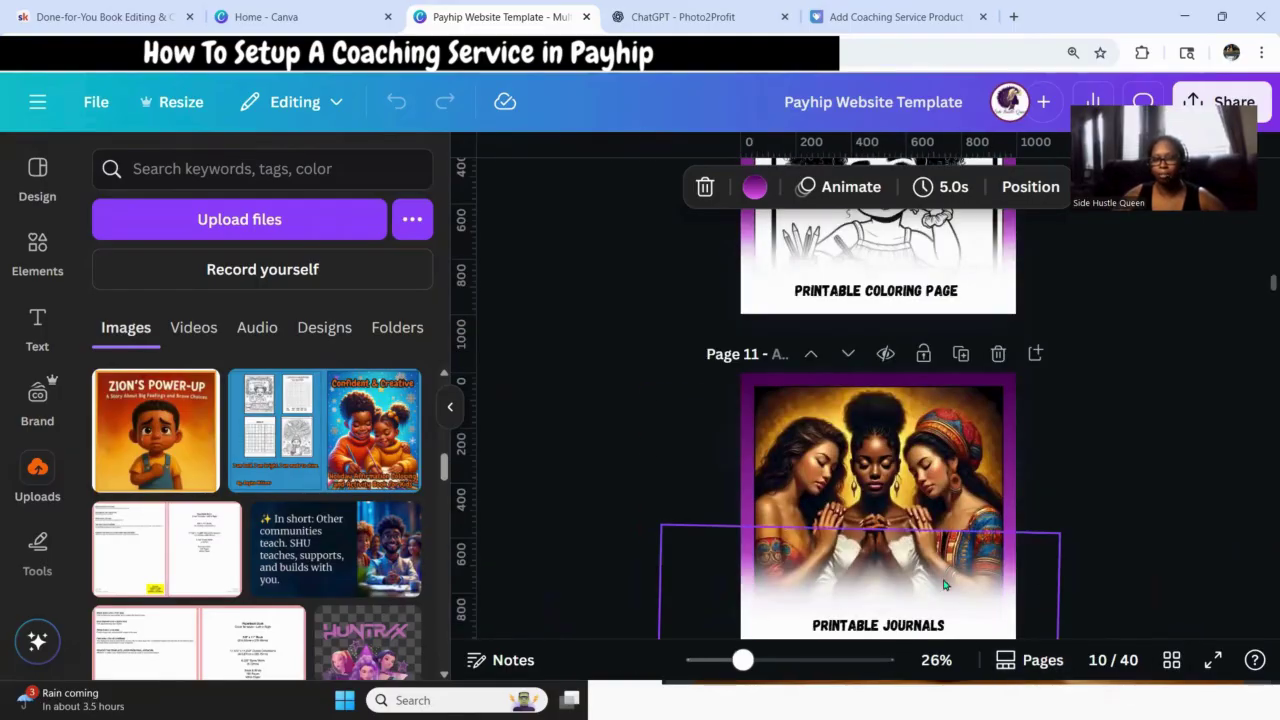
{"action": "scroll", "coordinate": [944, 585], "scroll_direction": "up", "scroll_amount": 4}
{"action": "scroll", "coordinate": [922, 421], "scroll_direction": "down", "scroll_amount": 3}
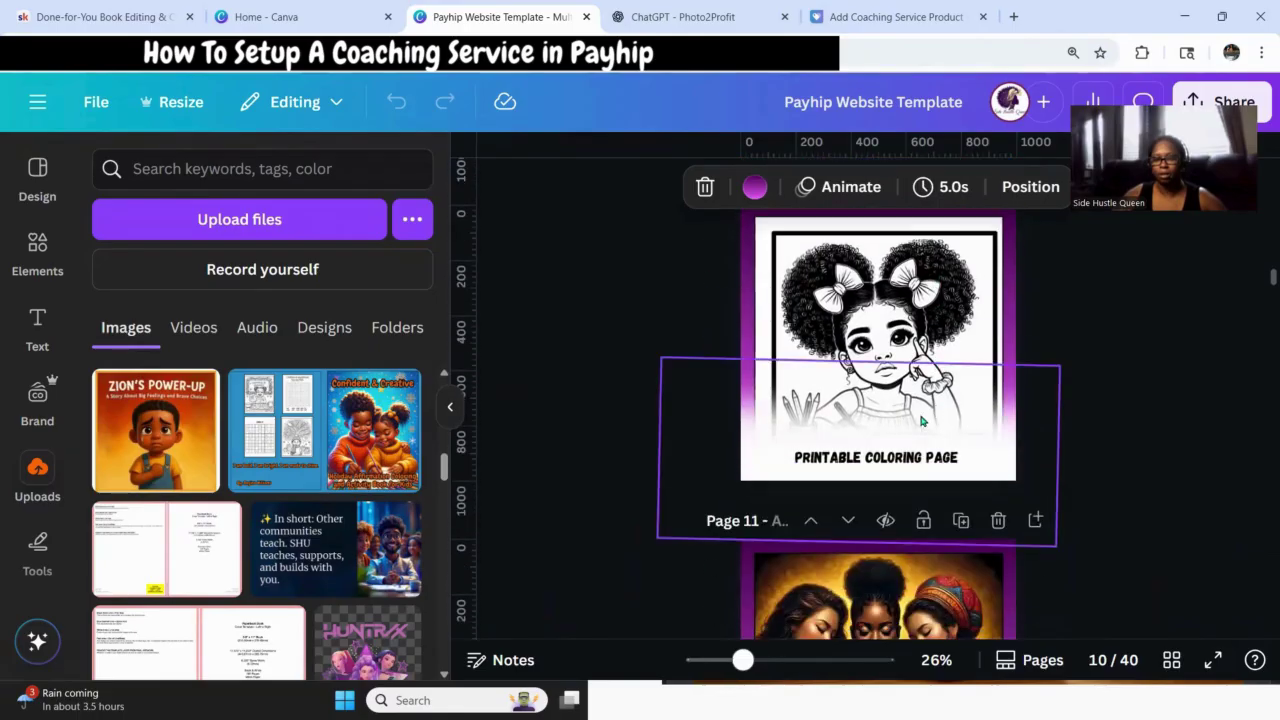
{"action": "scroll", "coordinate": [1010, 410], "scroll_direction": "up", "scroll_amount": 2}
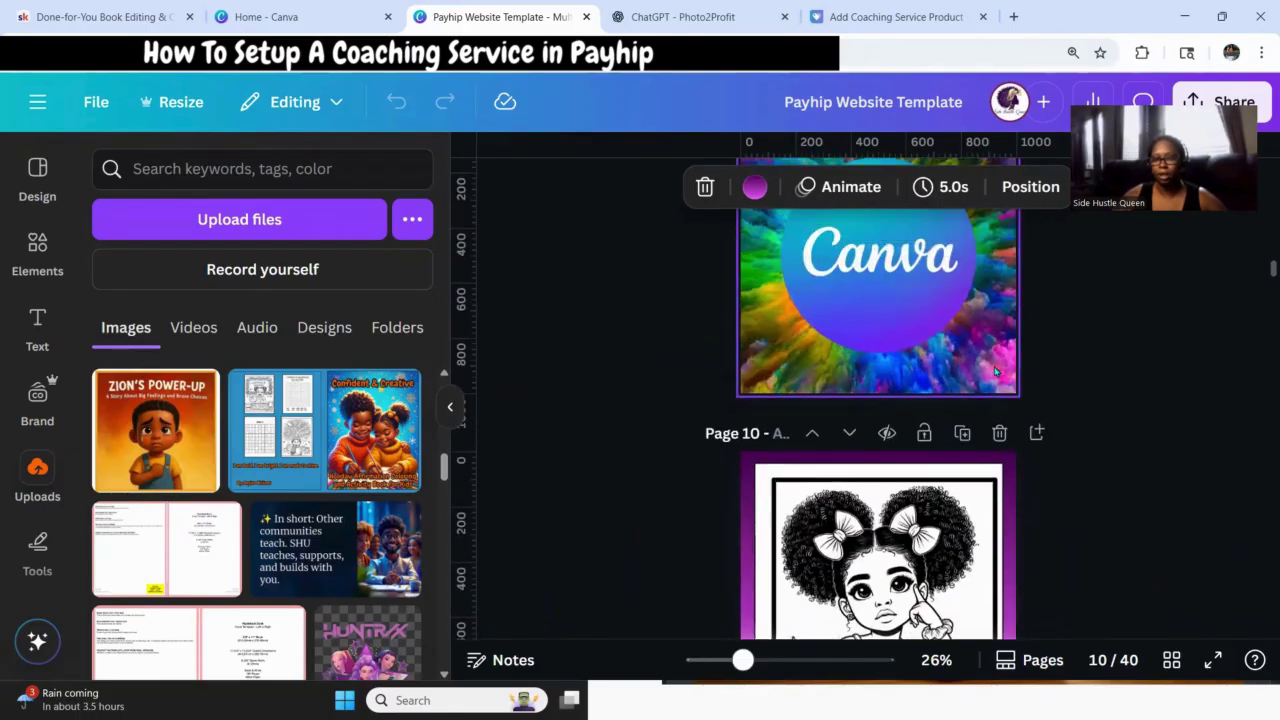
{"action": "left_click", "coordinate": [965, 440]}
{"action": "left_click", "coordinate": [883, 437]}
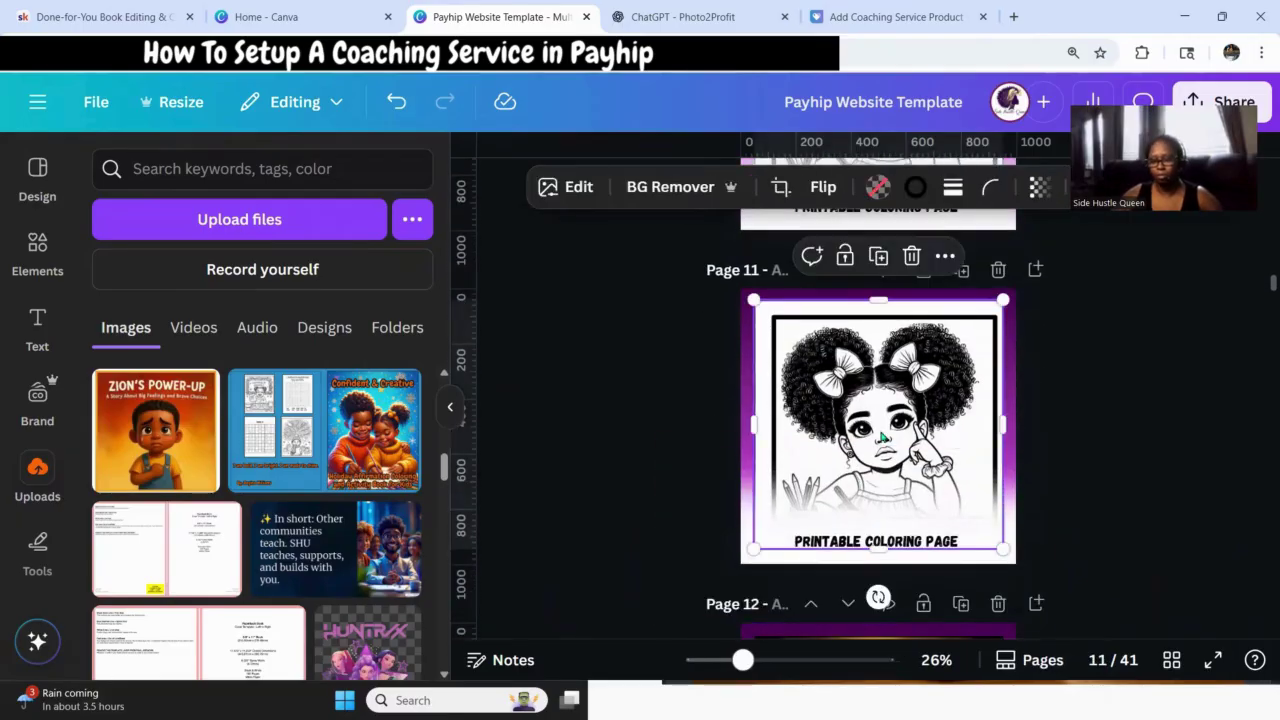
{"action": "key", "text": "Delete"}
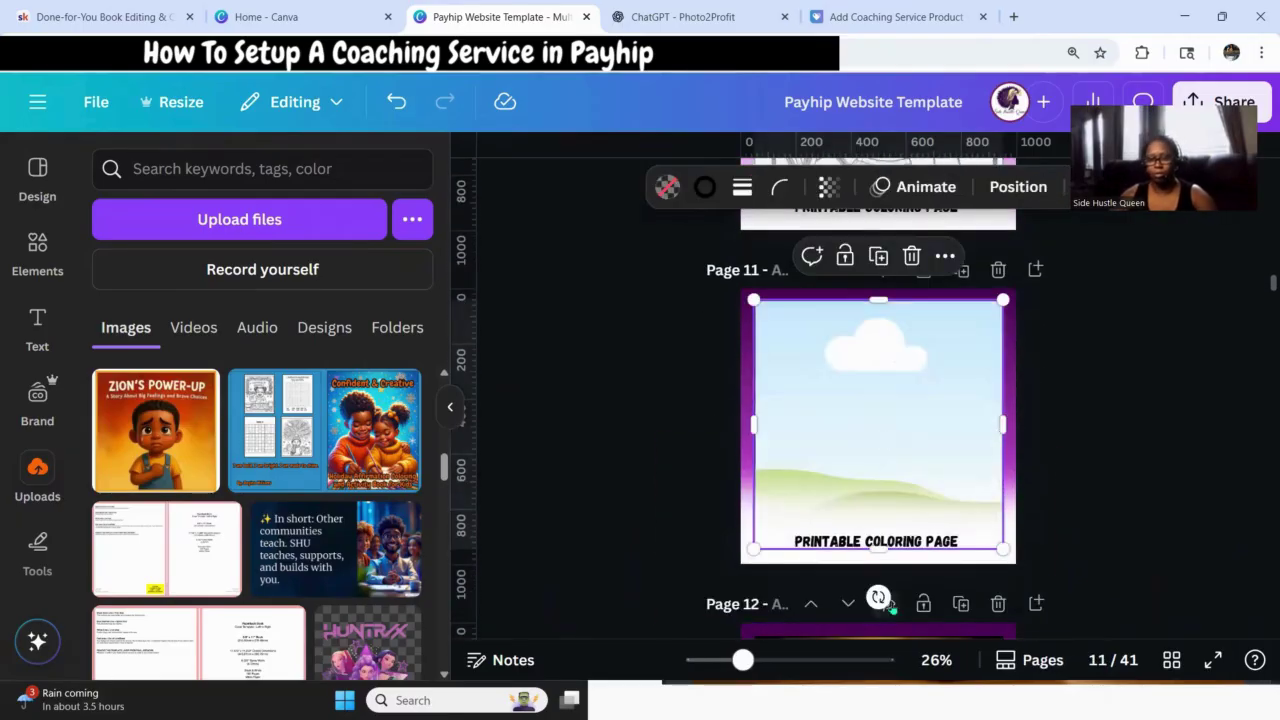
{"action": "left_click", "coordinate": [823, 545]}
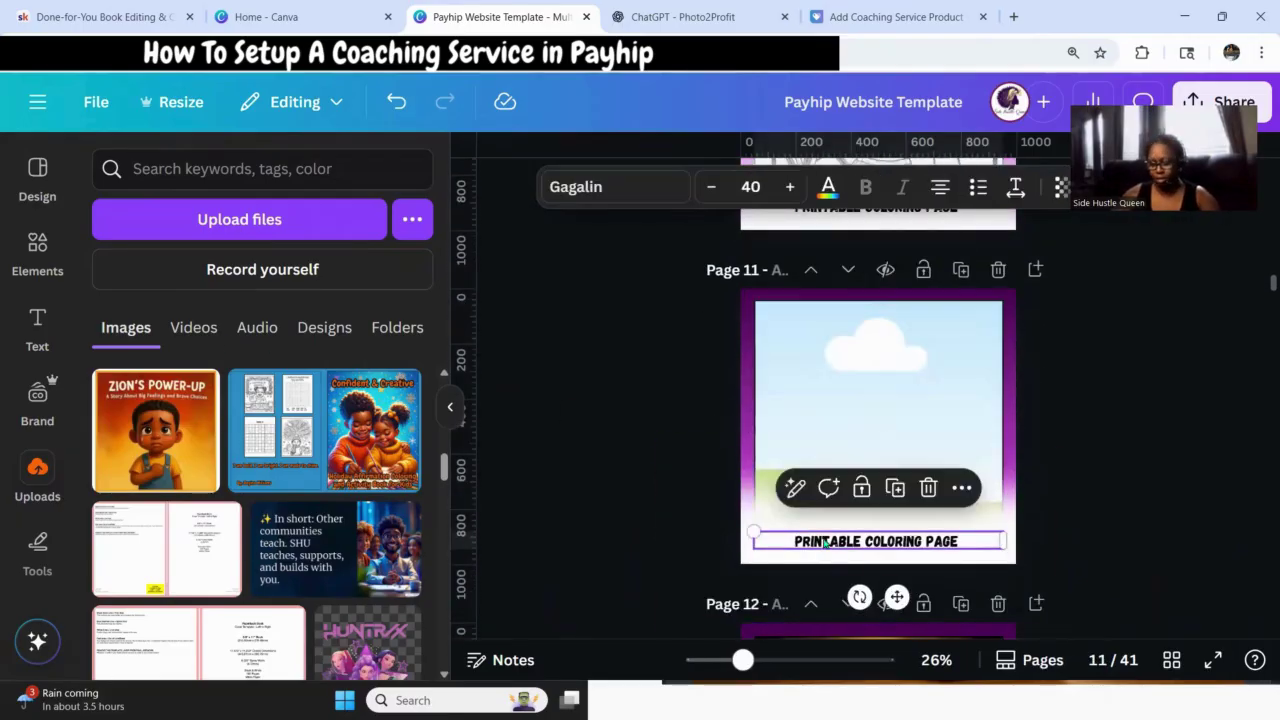
Fill page 11's empty frame with the uploaded "Confident & Creative" cover and reposition the crop to show the cover title.
{"action": "left_click", "coordinate": [345, 450]}
{"action": "left_click_drag", "start_coordinate": [776, 425], "coordinate": [878, 426]}
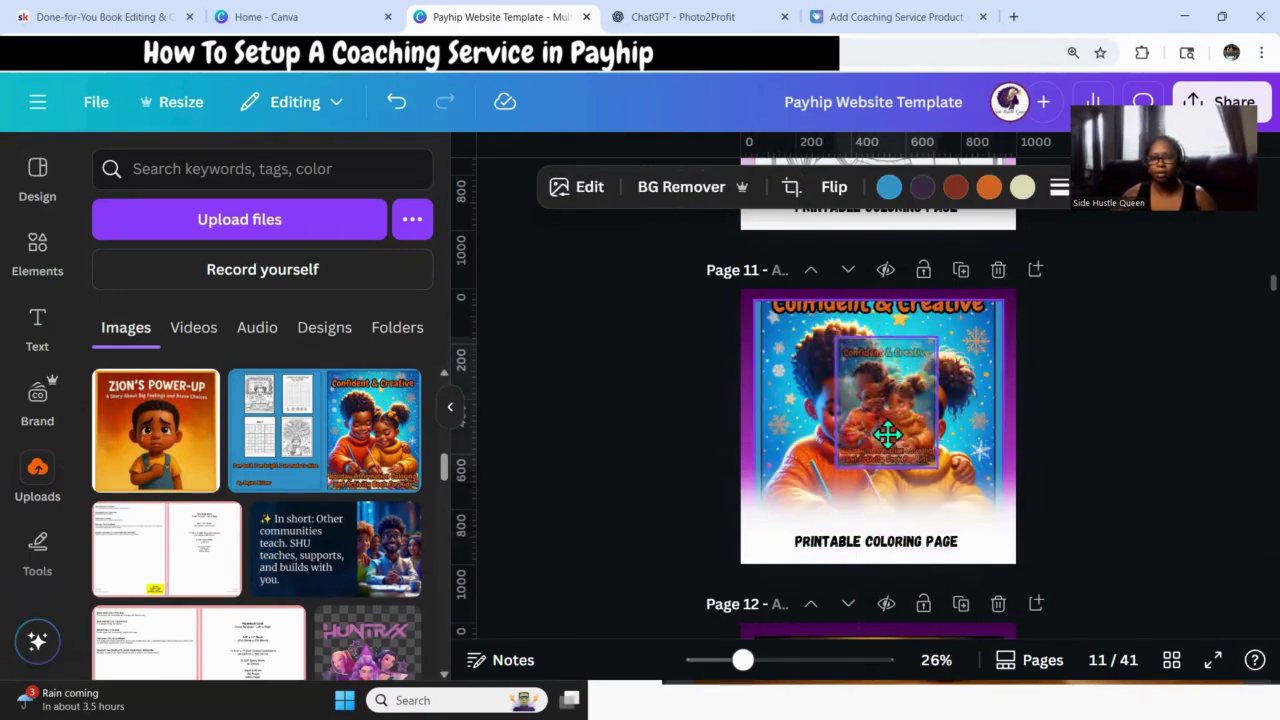
{"action": "left_click", "coordinate": [1098, 427]}
{"action": "left_click", "coordinate": [898, 405]}
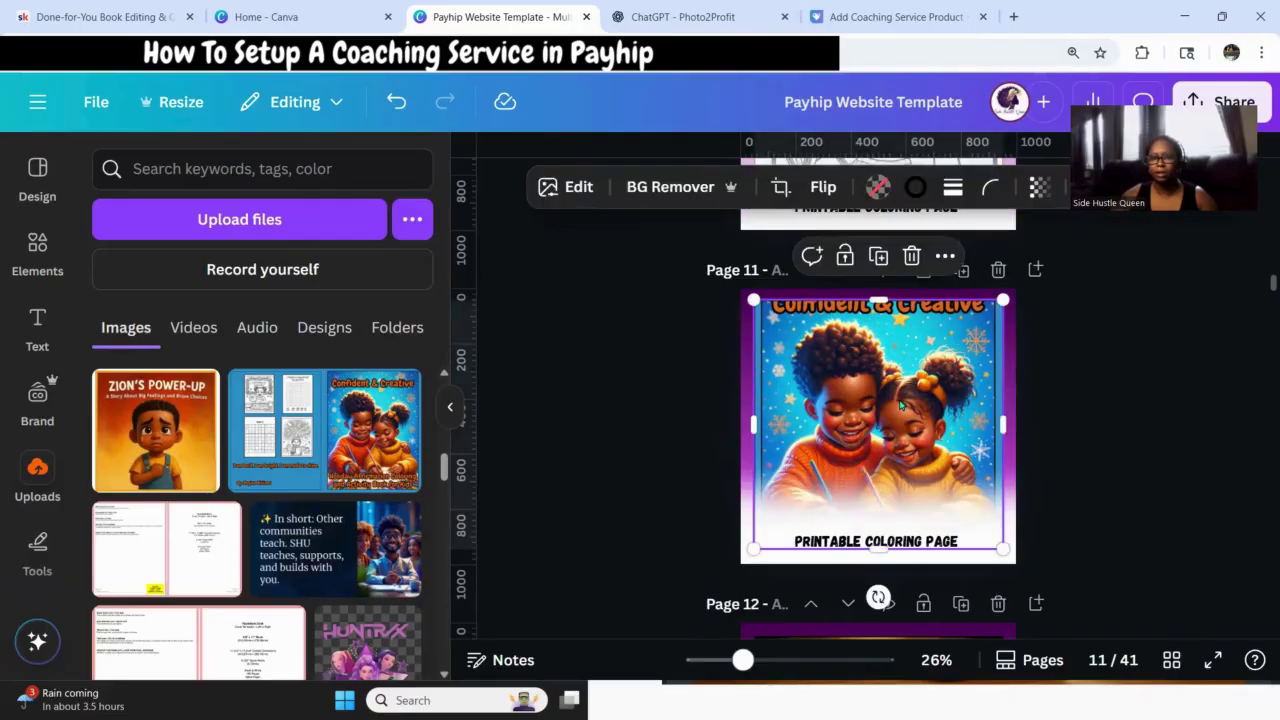
{"action": "double_click", "coordinate": [898, 402]}
{"action": "left_click_drag", "start_coordinate": [898, 435], "coordinate": [1034, 449]}
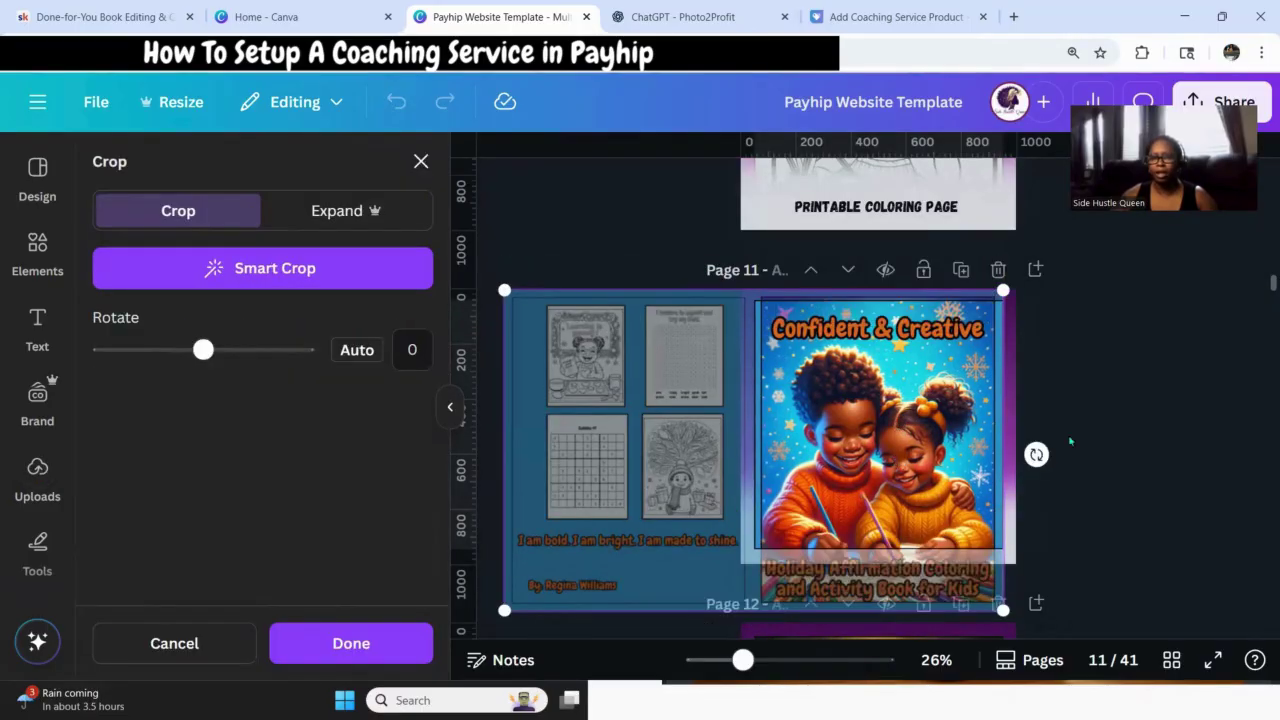
{"action": "left_click", "coordinate": [1150, 457]}
{"action": "left_click", "coordinate": [1151, 460]}
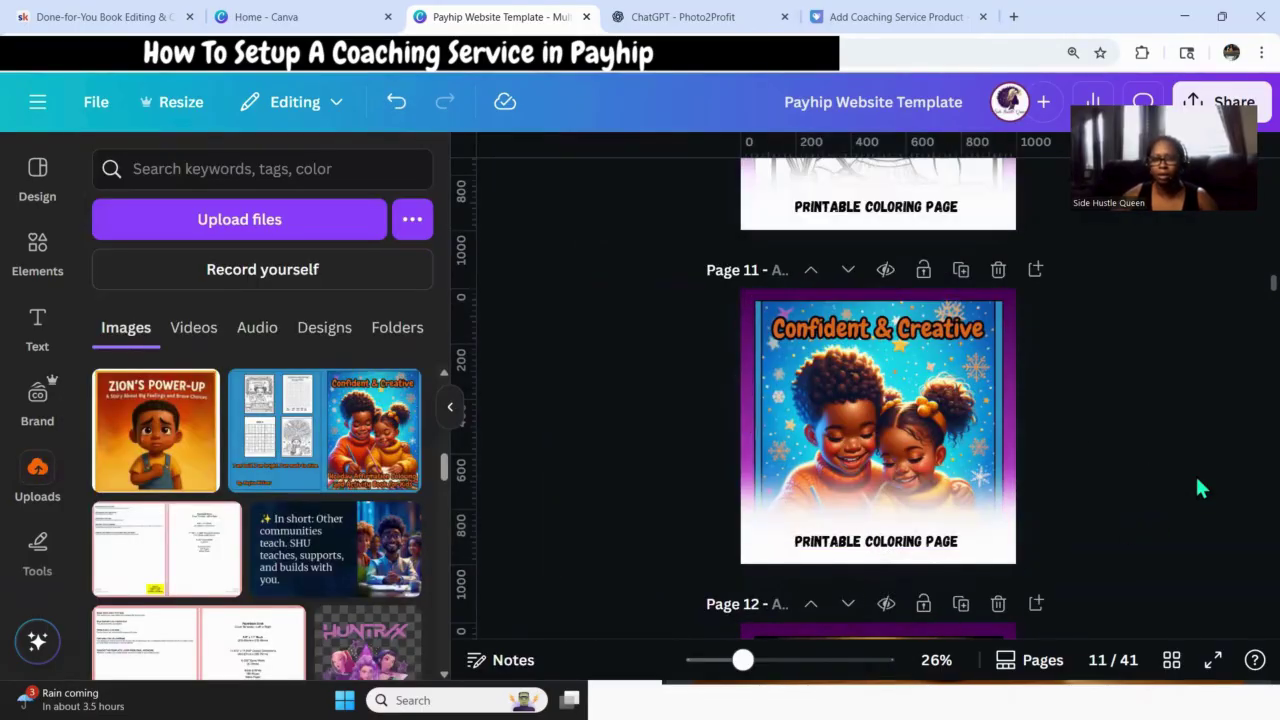
Switch to ChatGPT and ask "can you give me something catchy to put on thumbnail for pricing option #1".
{"action": "double_click", "coordinate": [958, 545]}
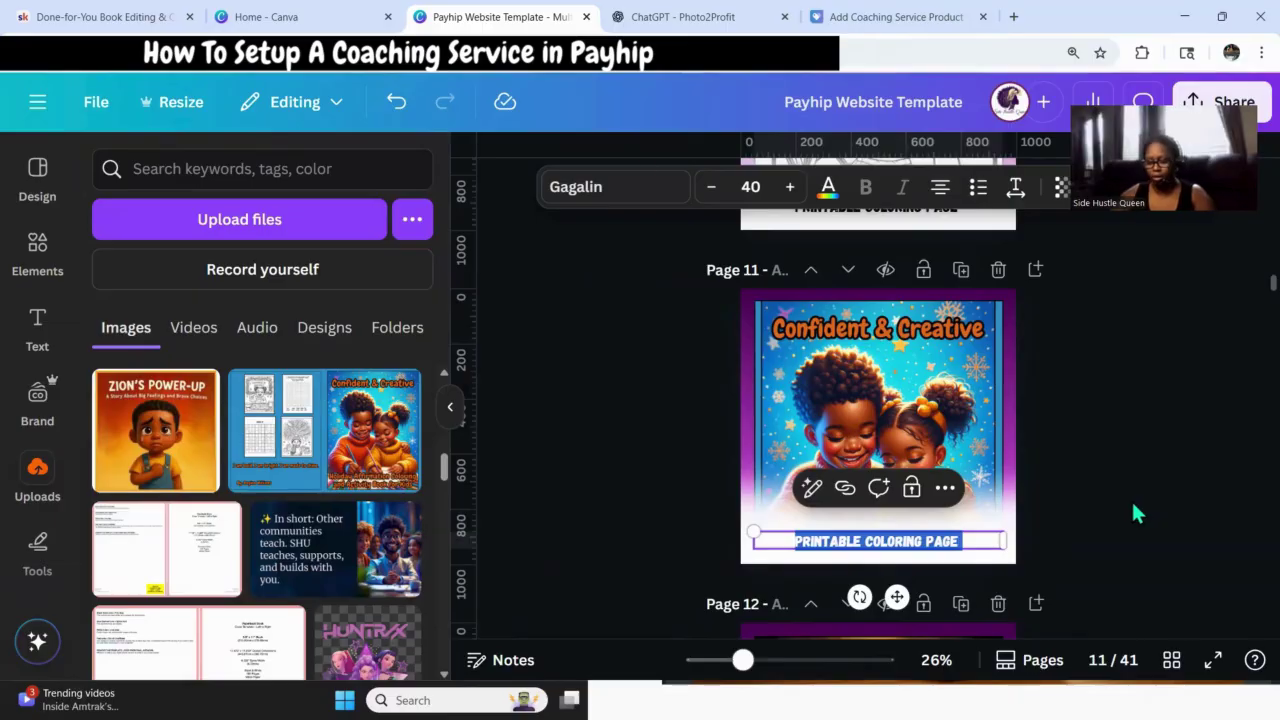
{"action": "left_click", "coordinate": [672, 18]}
{"action": "scroll", "coordinate": [845, 538], "scroll_direction": "up", "scroll_amount": 5}
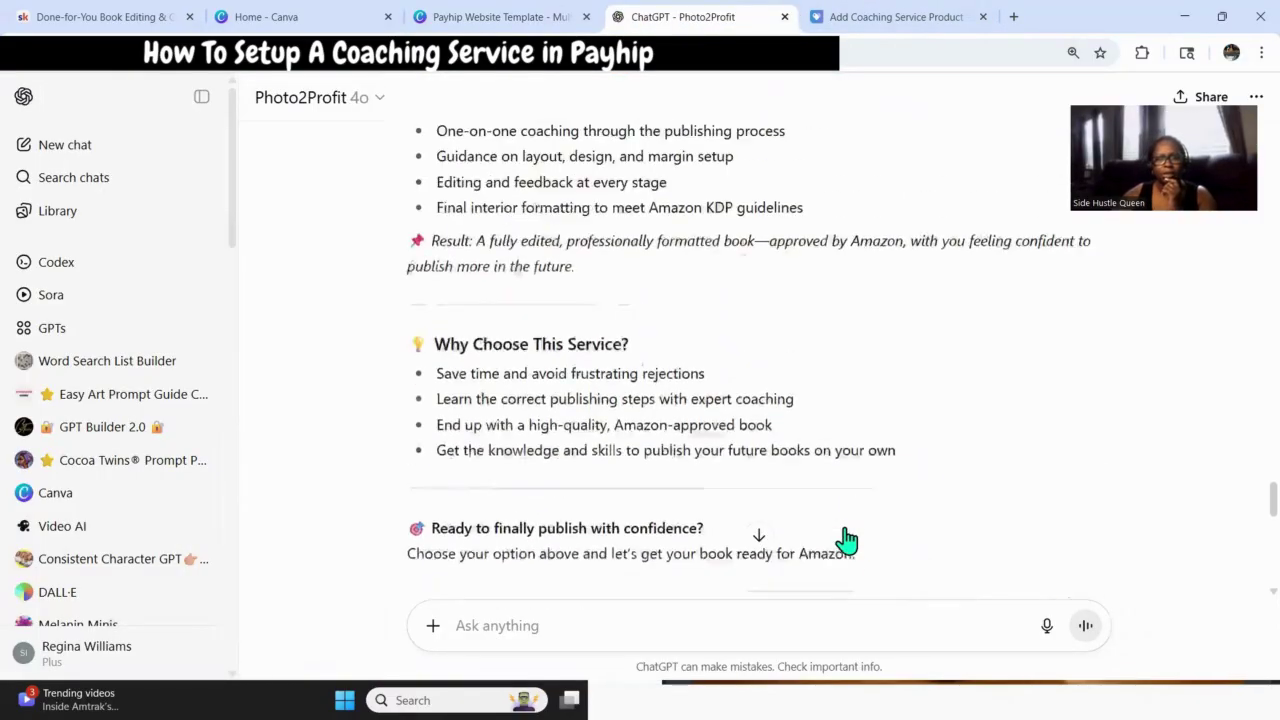
{"action": "scroll", "coordinate": [845, 538], "scroll_direction": "down", "scroll_amount": 7}
{"action": "scroll", "coordinate": [845, 538], "scroll_direction": "down", "scroll_amount": 3}
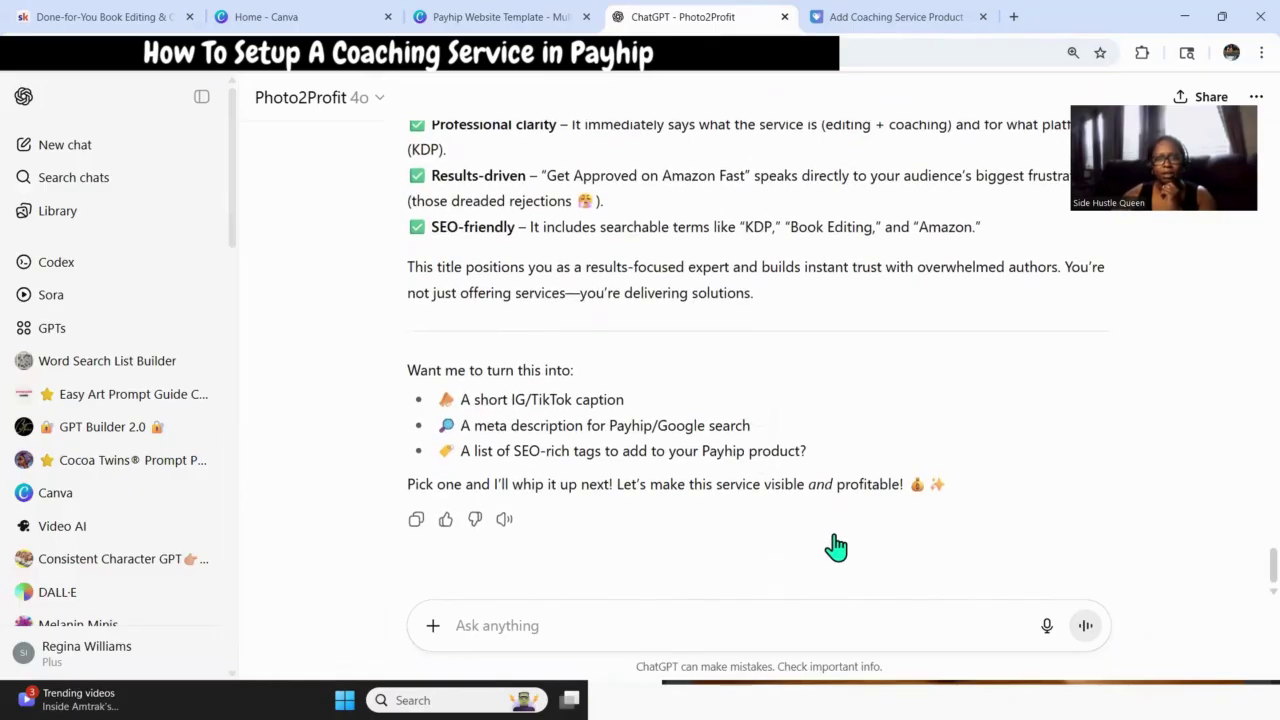
{"action": "left_click", "coordinate": [558, 615]}
{"action": "type", "text": "c"}
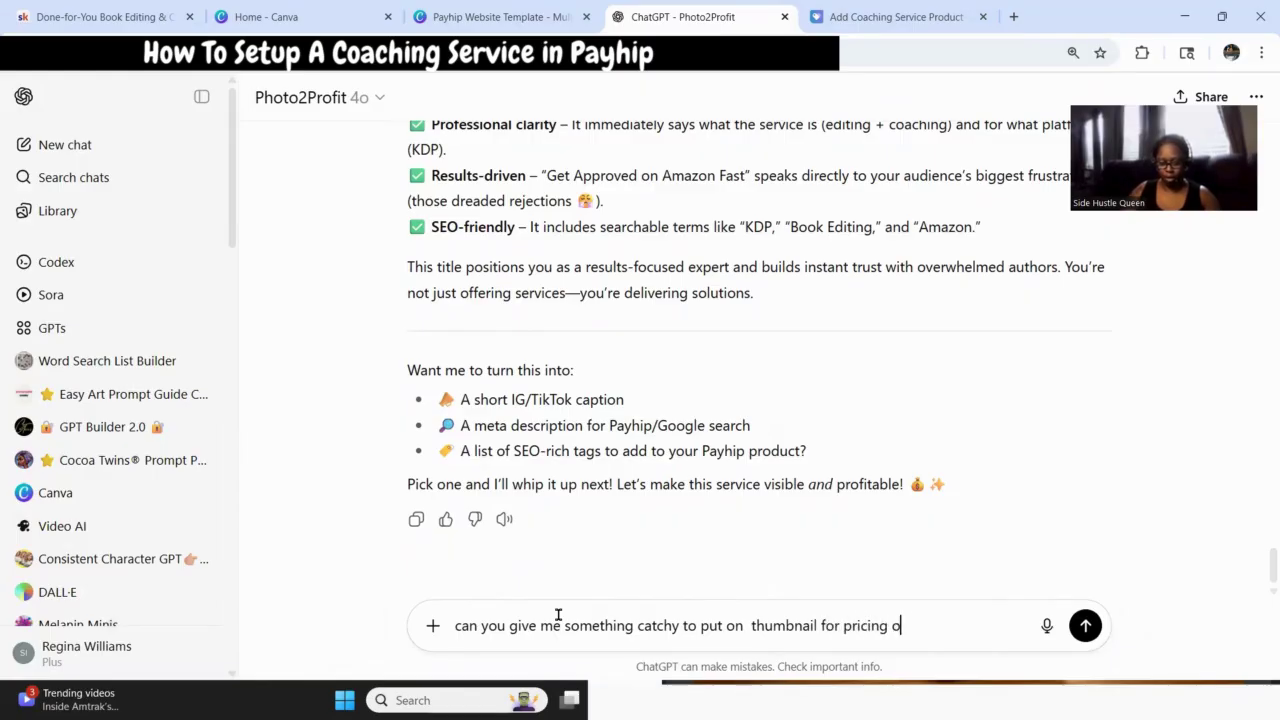
{"action": "type", "text": "1"}
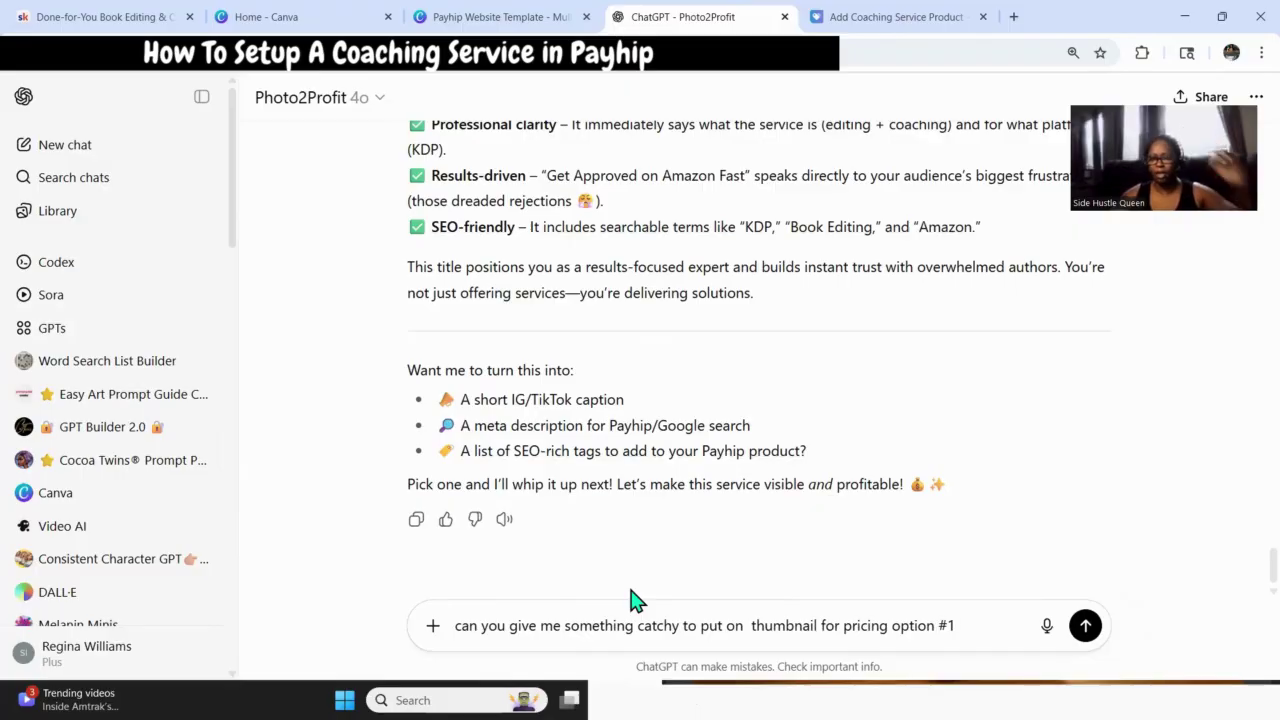
{"action": "left_click", "coordinate": [1086, 626]}
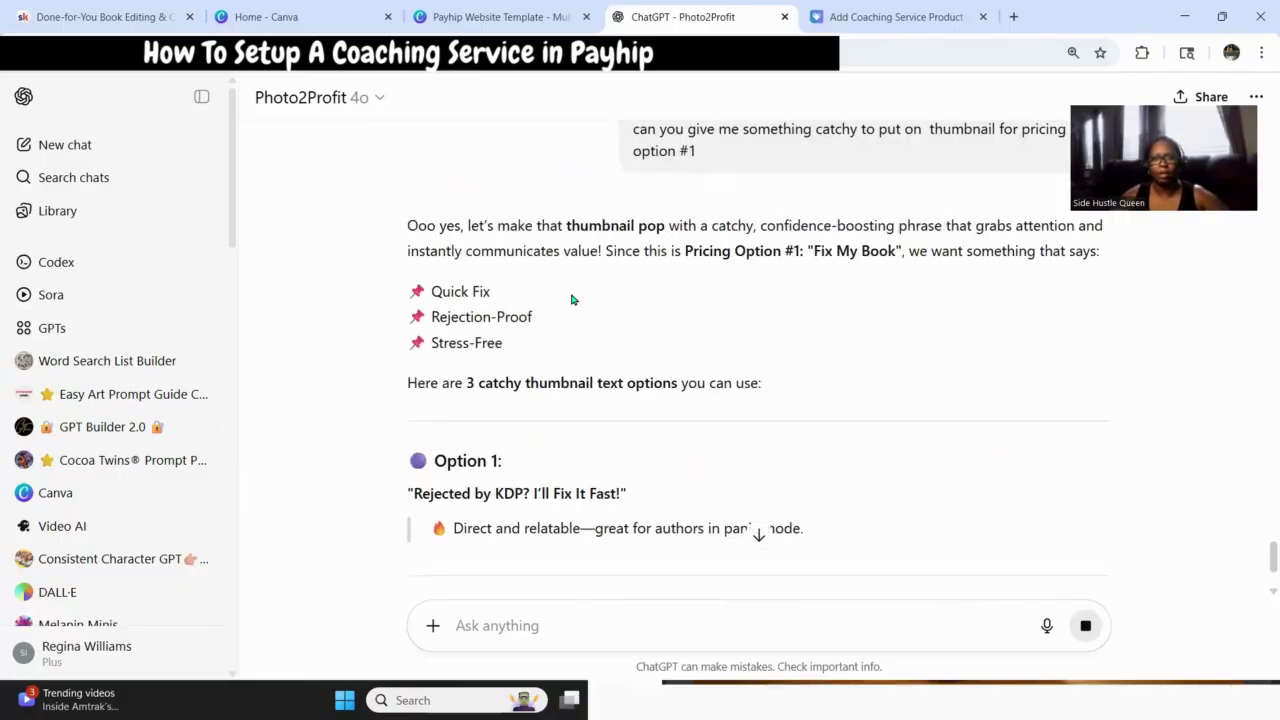
Review ChatGPT's thumbnail suggestions, copy "KDP Formatting? Hand It Over, Bestie!", and replace page 11's caption in Canva with it.
{"action": "scroll", "coordinate": [590, 314], "scroll_direction": "down", "scroll_amount": 1}
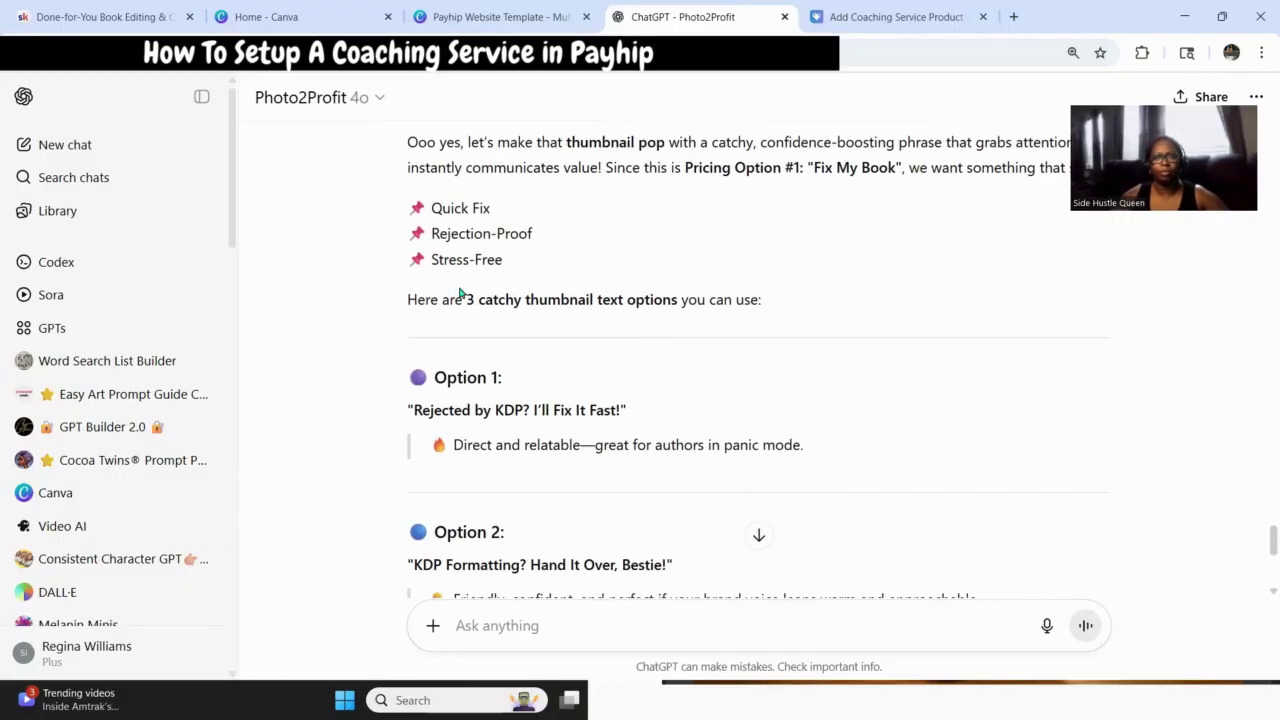
{"action": "scroll", "coordinate": [563, 288], "scroll_direction": "down", "scroll_amount": 1}
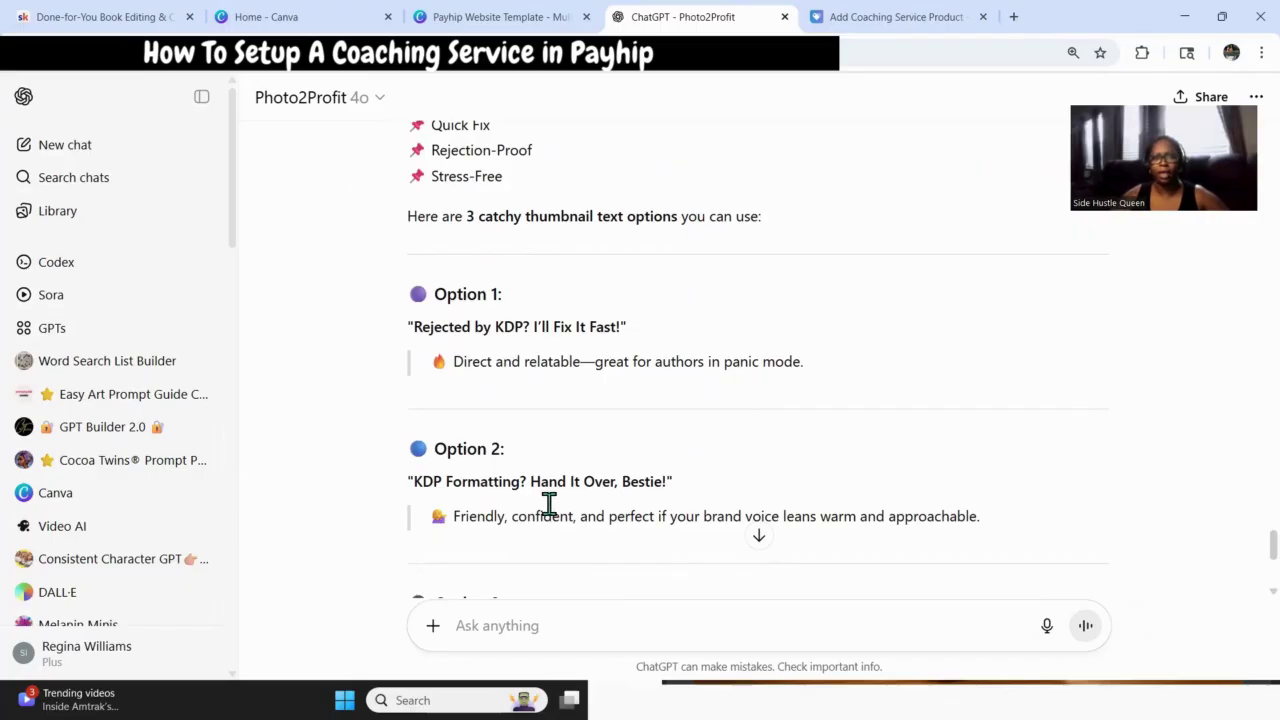
{"action": "scroll", "coordinate": [717, 505], "scroll_direction": "down", "scroll_amount": 2}
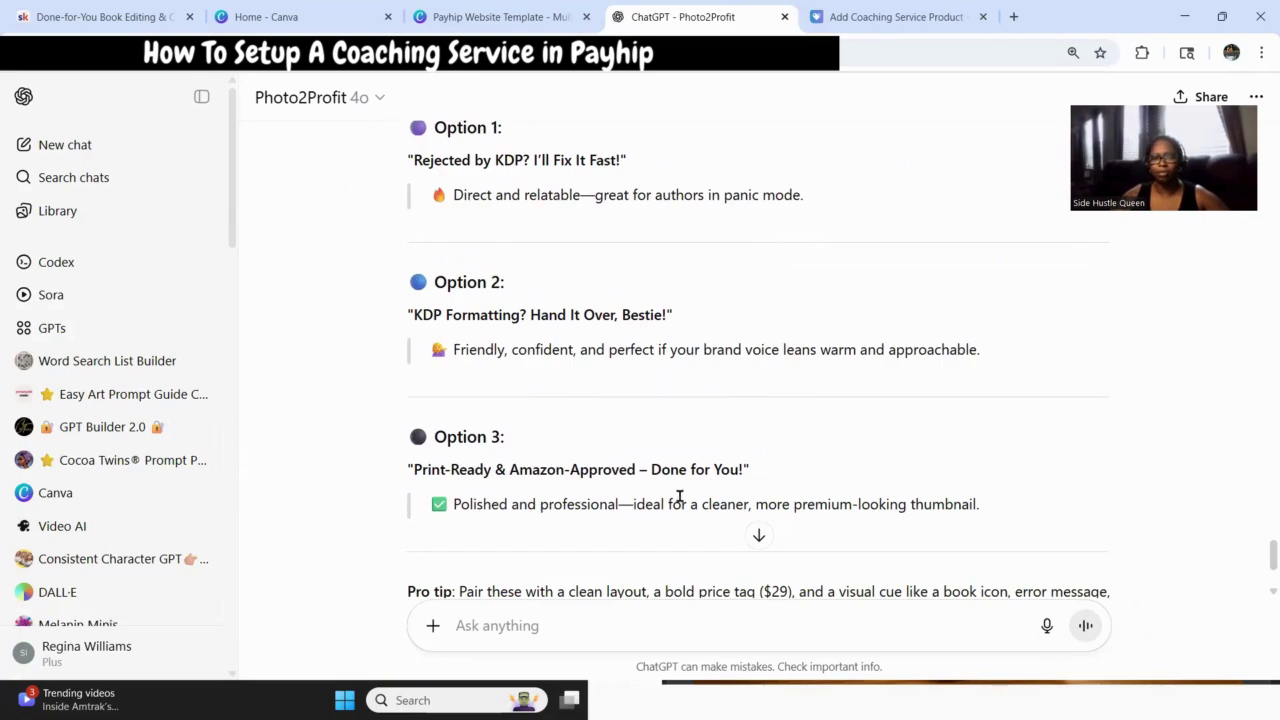
{"action": "scroll", "coordinate": [717, 566], "scroll_direction": "up", "scroll_amount": 1}
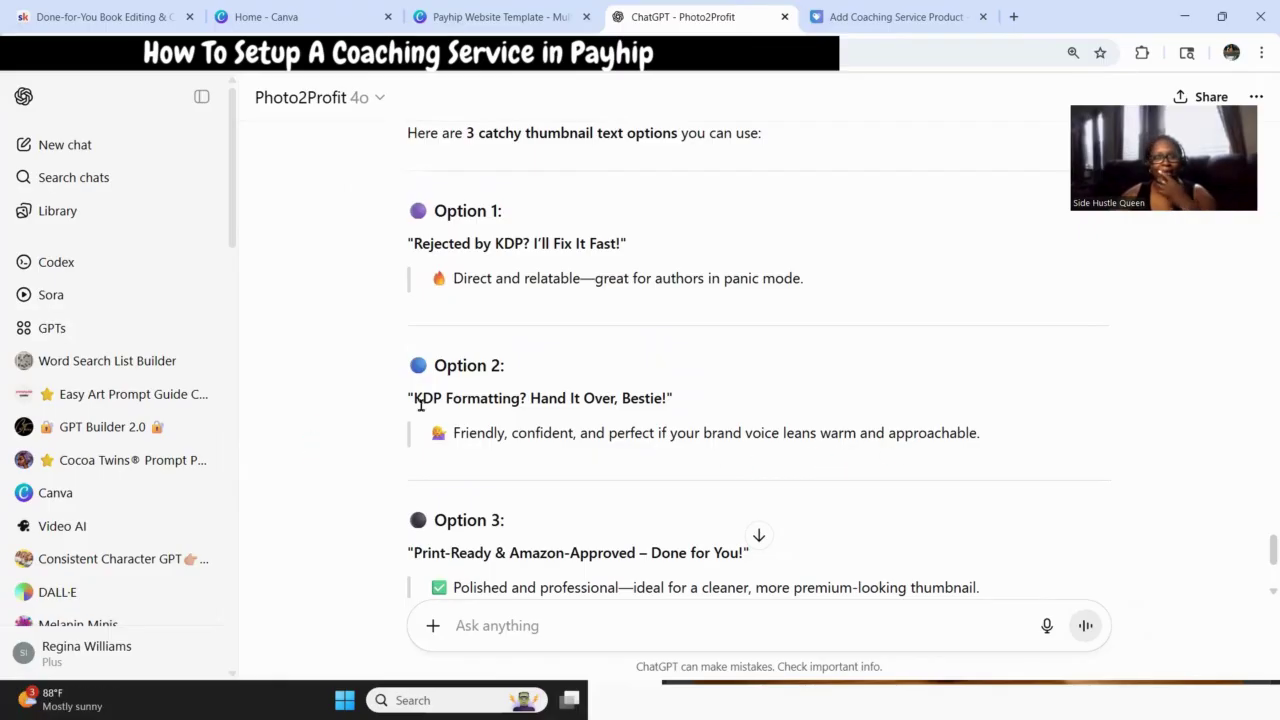
{"action": "left_click_drag", "start_coordinate": [408, 398], "coordinate": [669, 398]}
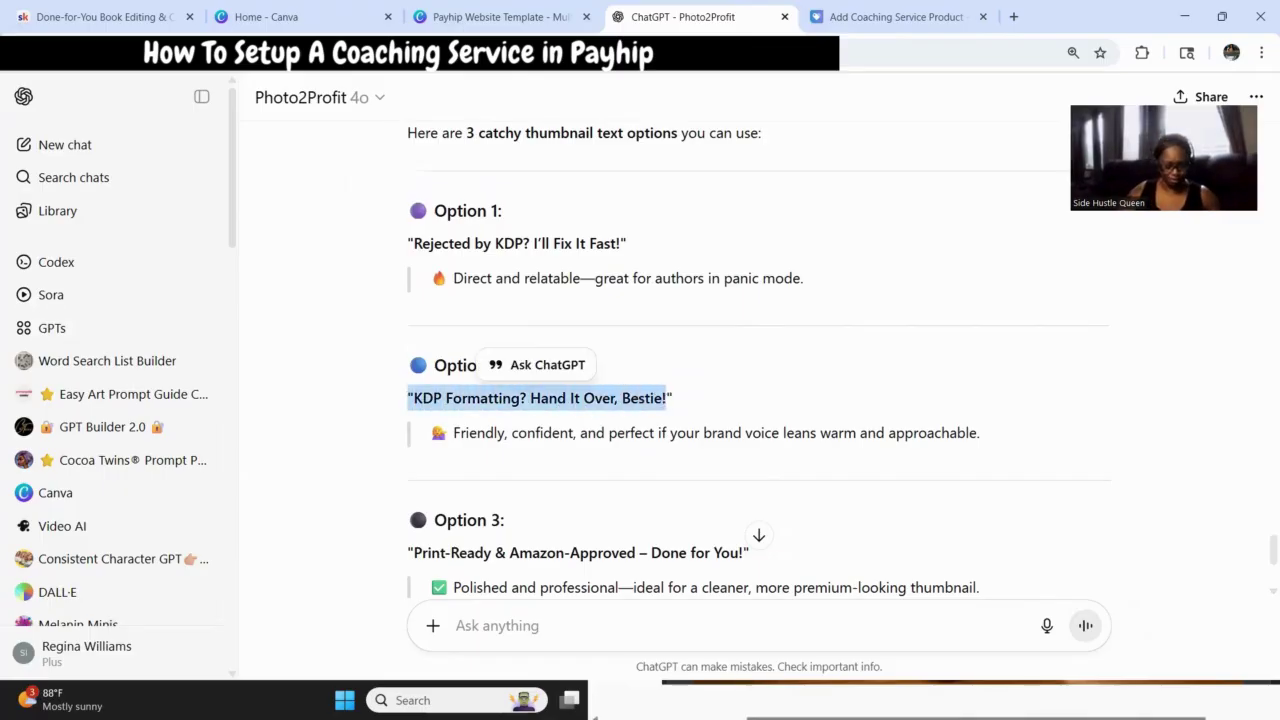
{"action": "left_click", "coordinate": [260, 18]}
{"action": "left_click", "coordinate": [490, 17]}
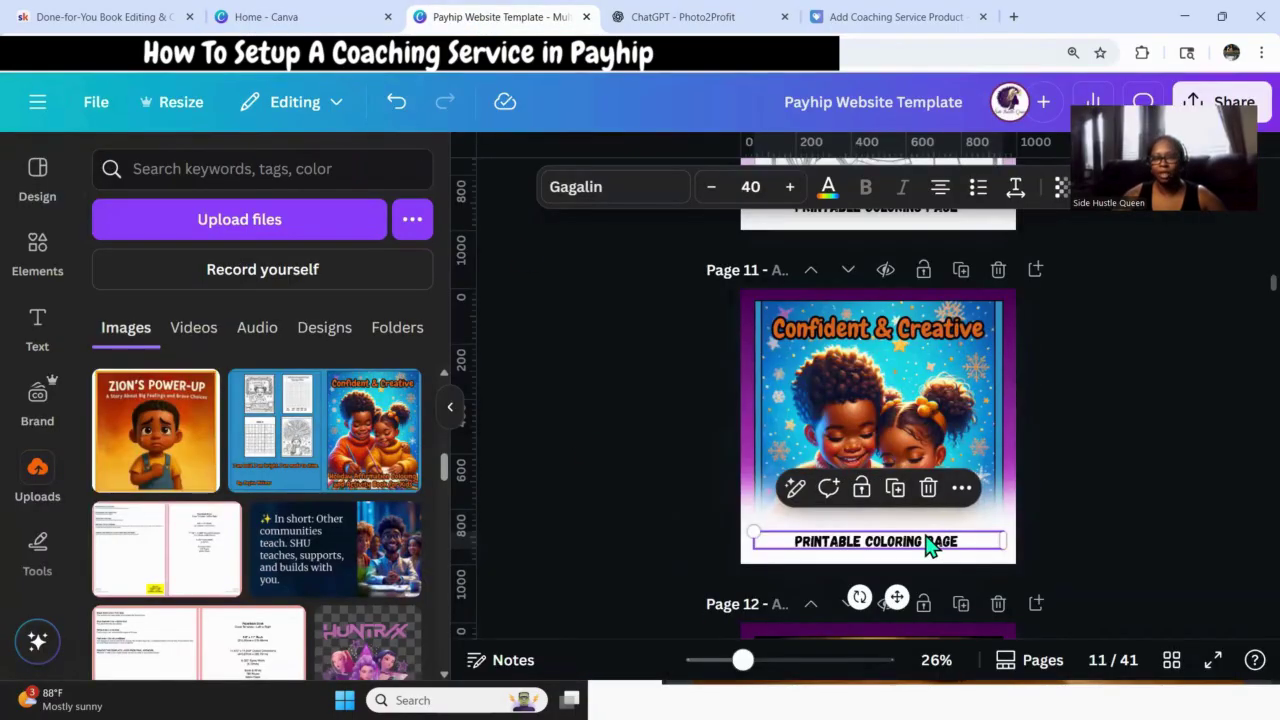
{"action": "double_click", "coordinate": [970, 545]}
{"action": "type", "text": "TOP FORMATTING? HAND IT OVER, BESTIE!"}
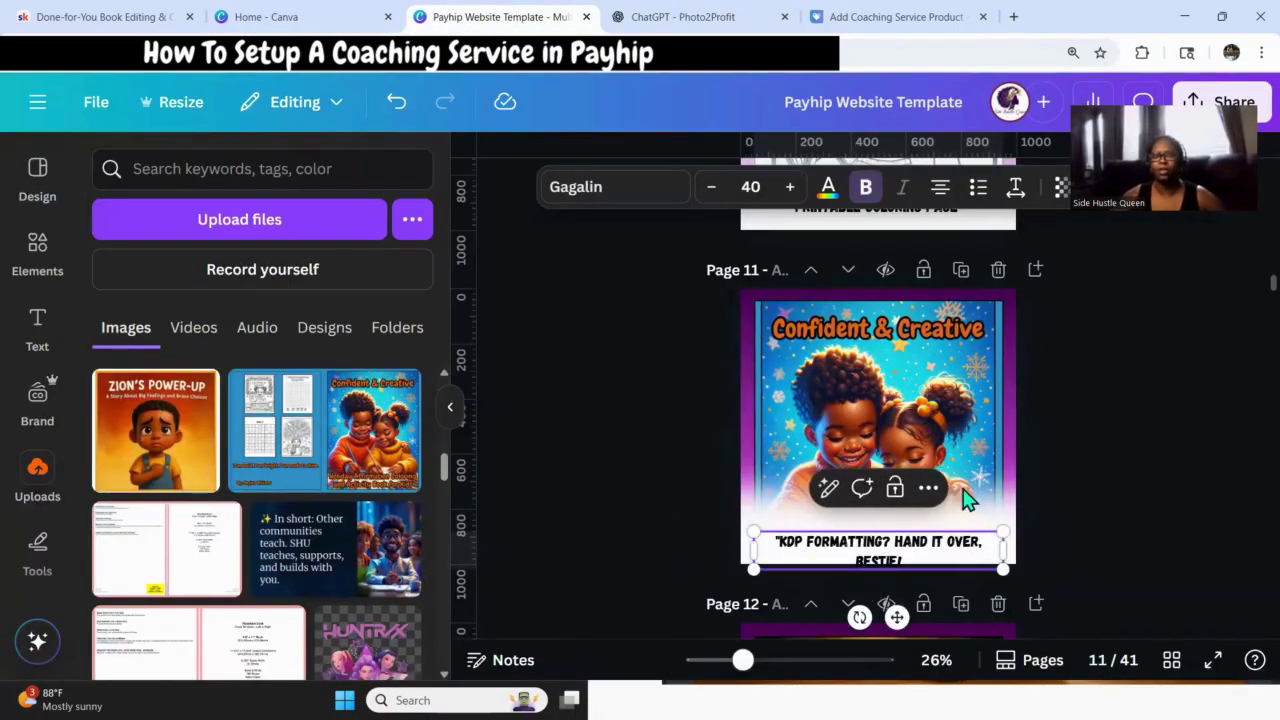
Try to remove the opening quotation mark from the page 11 caption.
{"action": "left_click", "coordinate": [782, 541]}
{"action": "key", "text": "BackSpace"}
{"action": "left_click", "coordinate": [1148, 505]}
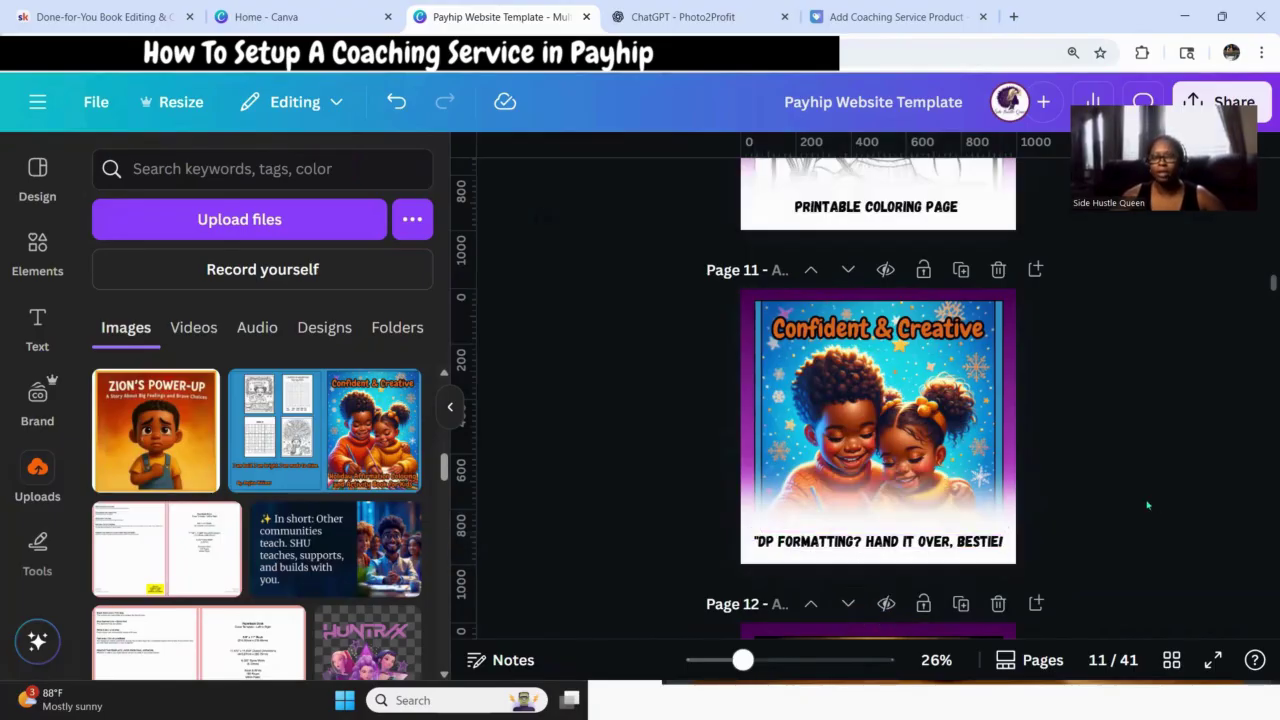
{"action": "left_click", "coordinate": [880, 541]}
{"action": "left_click", "coordinate": [1130, 540]}
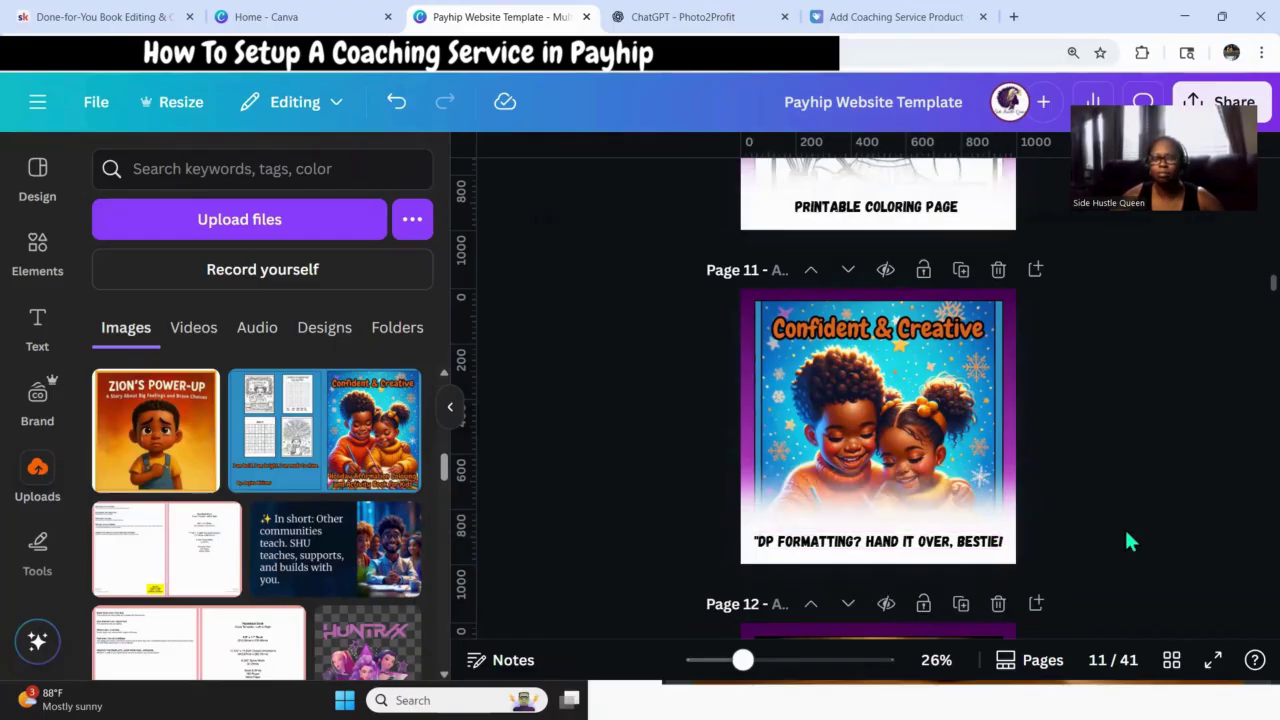
{"action": "left_click", "coordinate": [857, 543]}
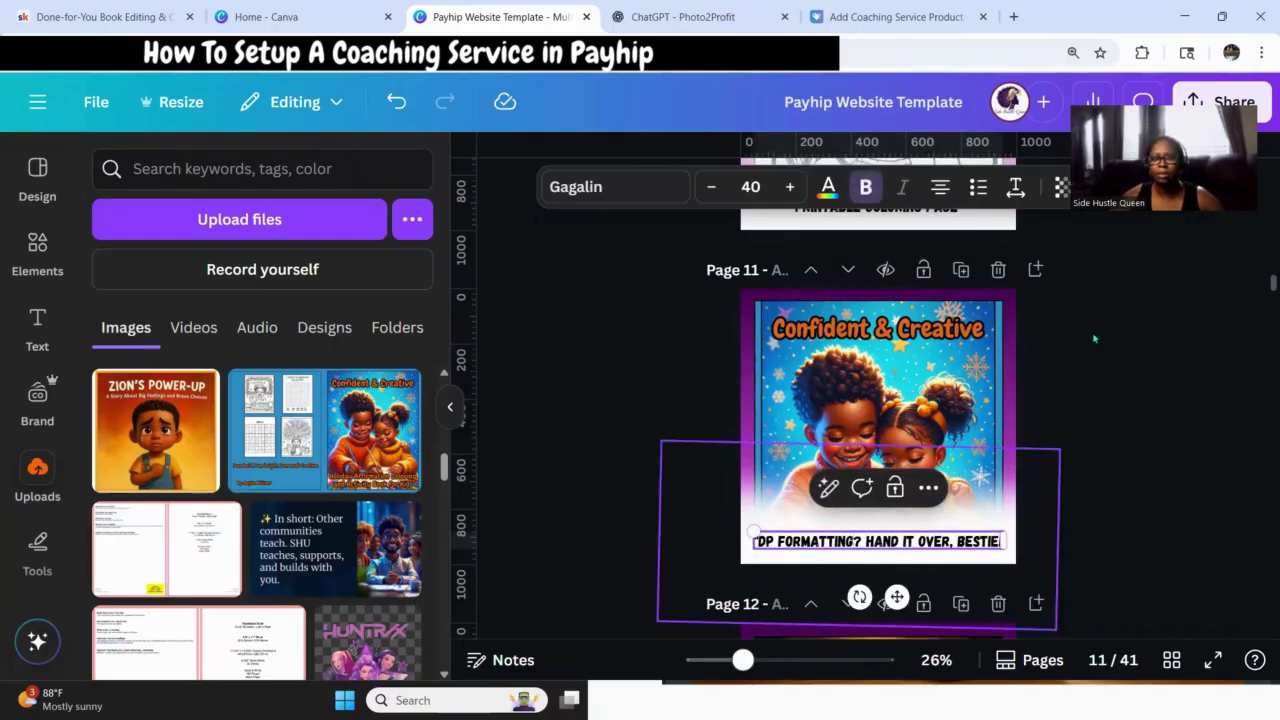
Check the suggested wording in ChatGPT, then correct page 11's caption in Canva to "KDP Formatting? Hand It Over, Bestie!" without the opening quotation mark.
{"action": "left_click", "coordinate": [668, 17]}
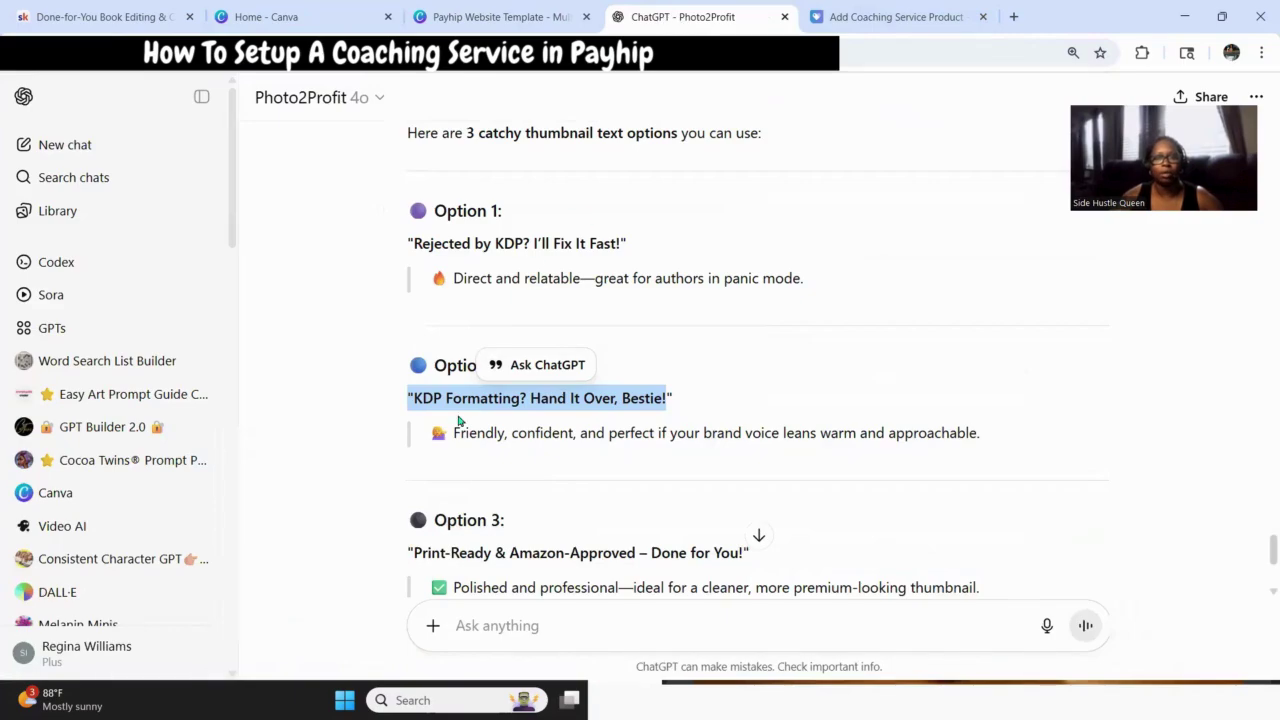
{"action": "left_click", "coordinate": [840, 20]}
{"action": "left_click", "coordinate": [425, 20]}
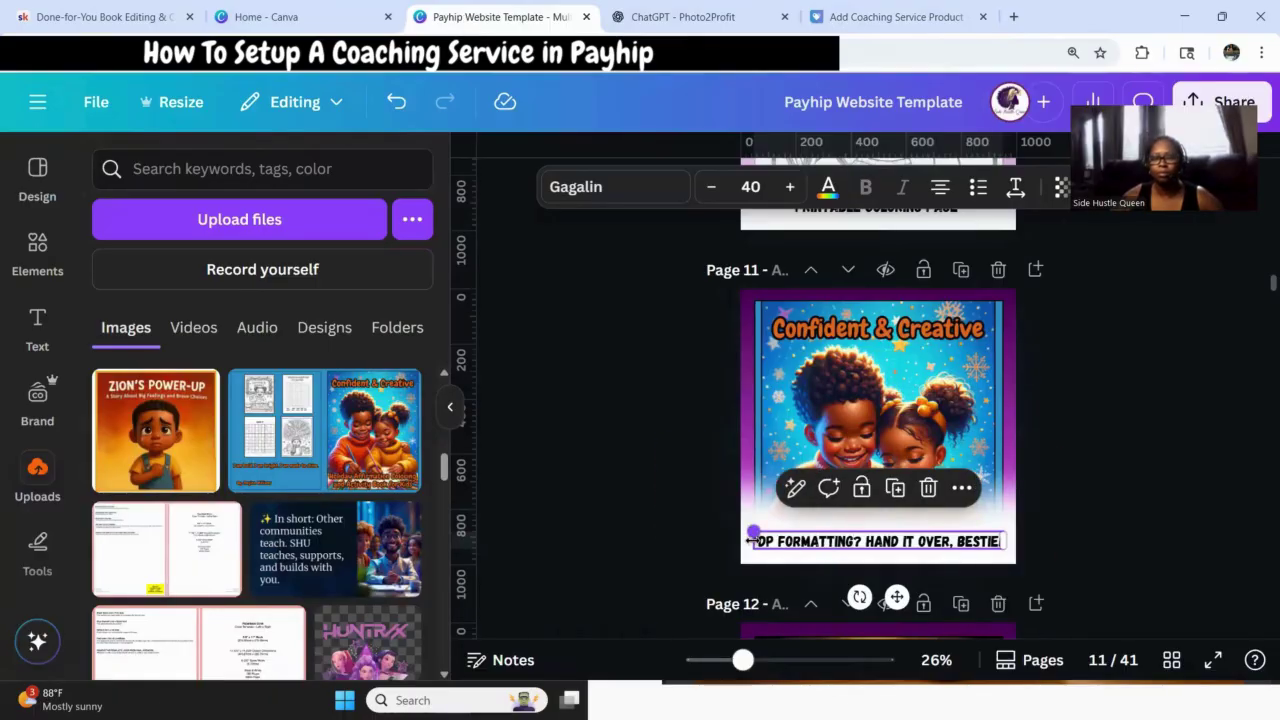
{"action": "double_click", "coordinate": [760, 545]}
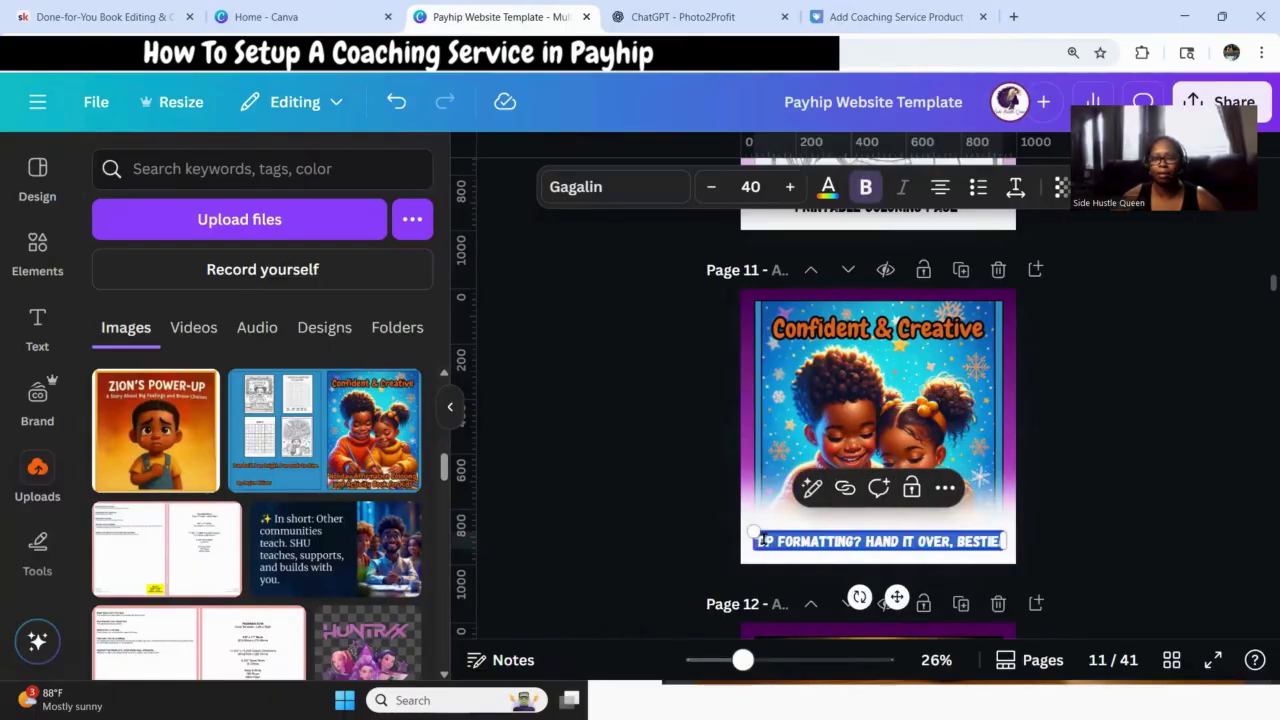
{"action": "left_click", "coordinate": [783, 543]}
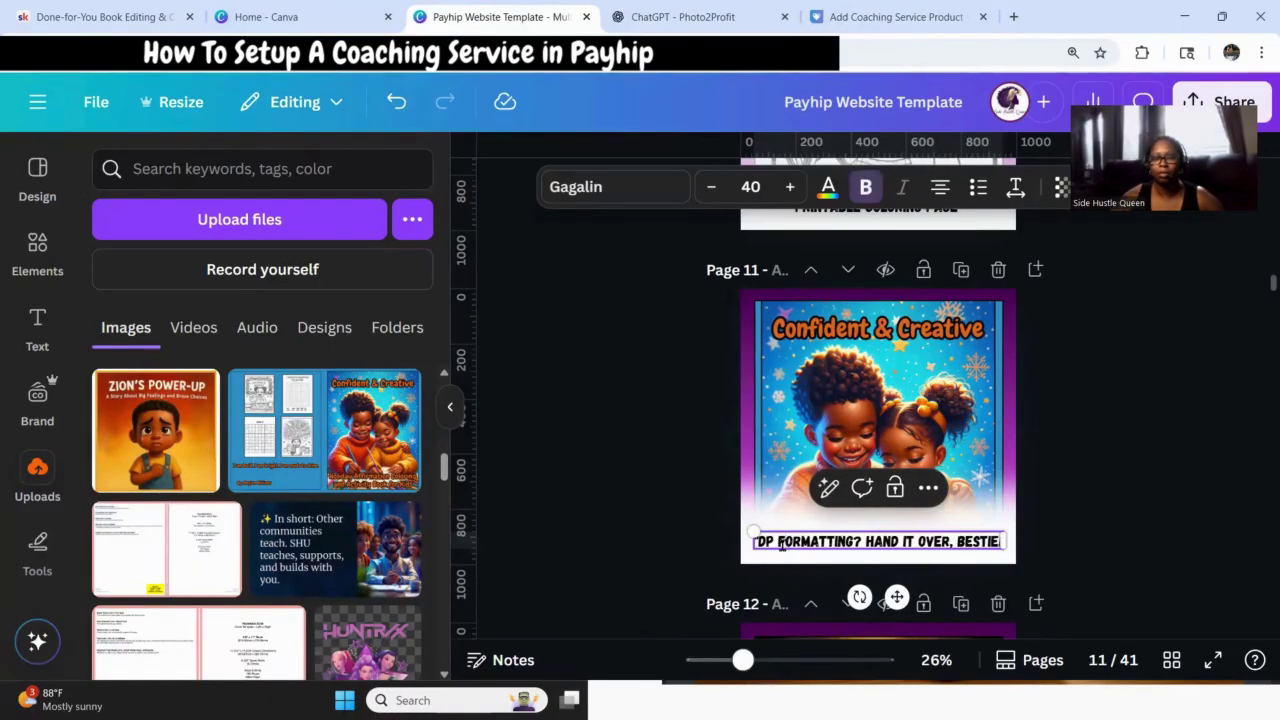
{"action": "key", "text": "BackSpace"}
{"action": "key", "text": "BackSpace"}
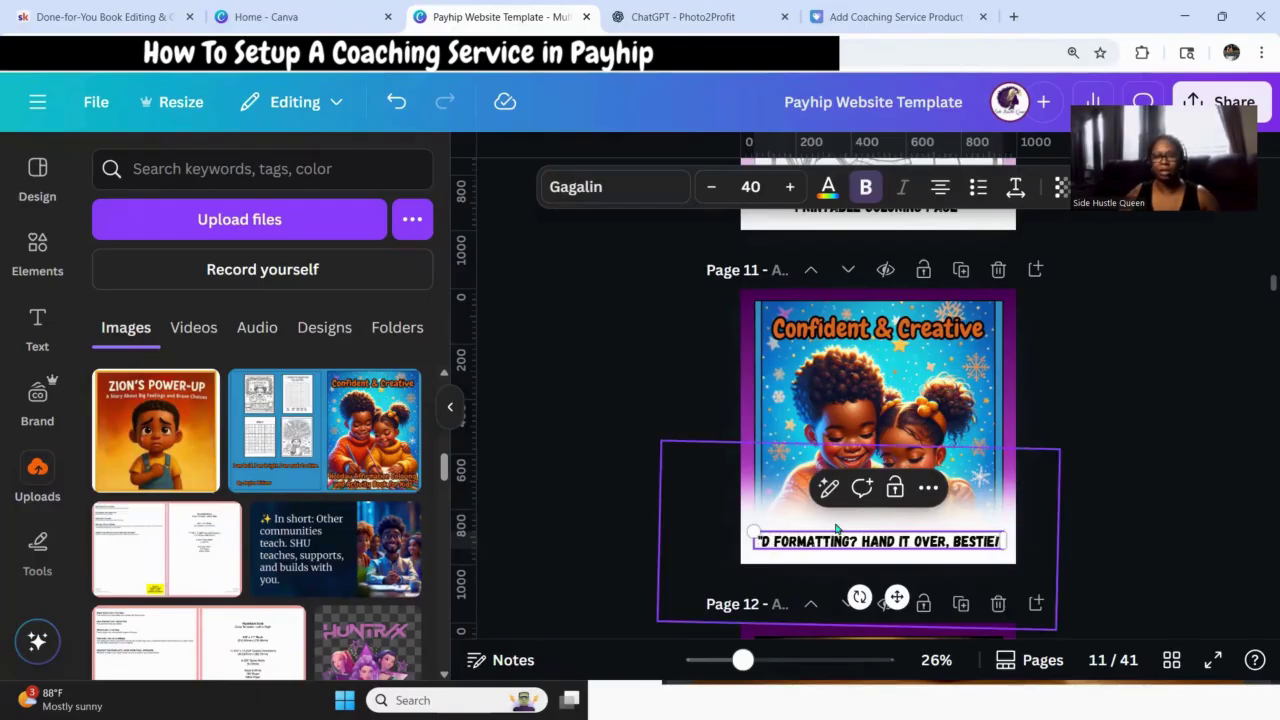
{"action": "type", "text": "KD"}
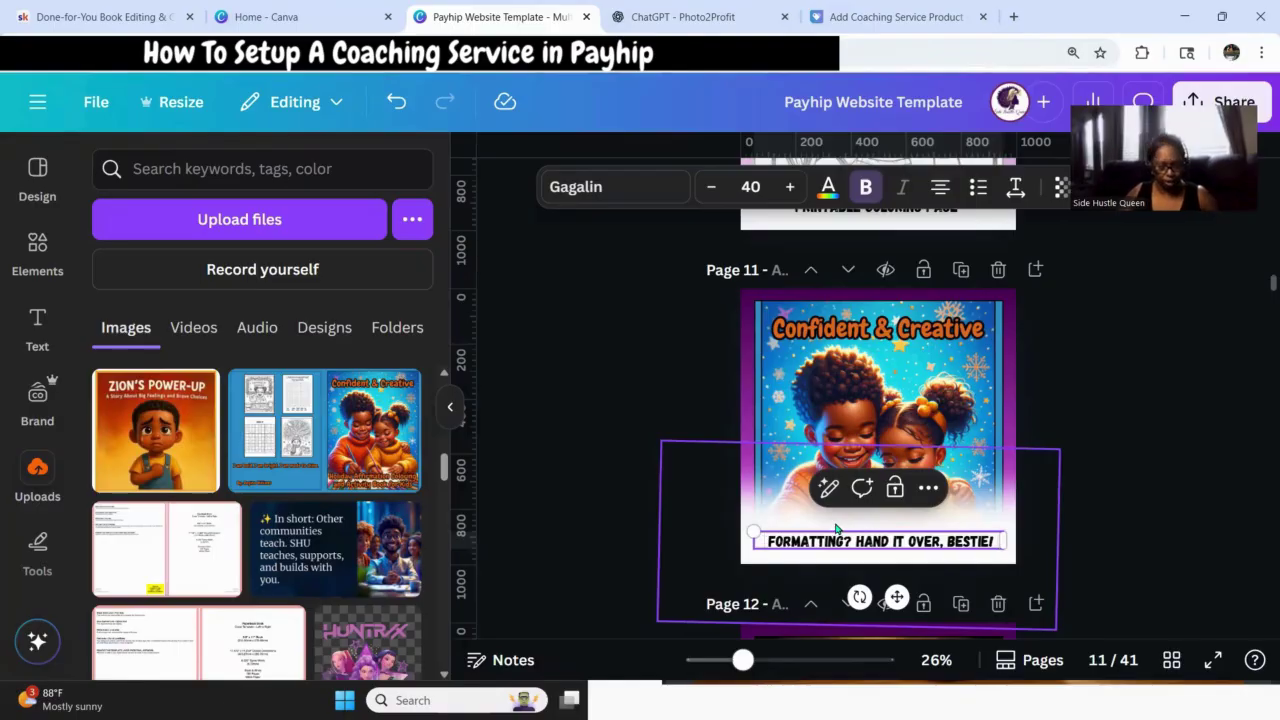
{"action": "type", "text": "P"}
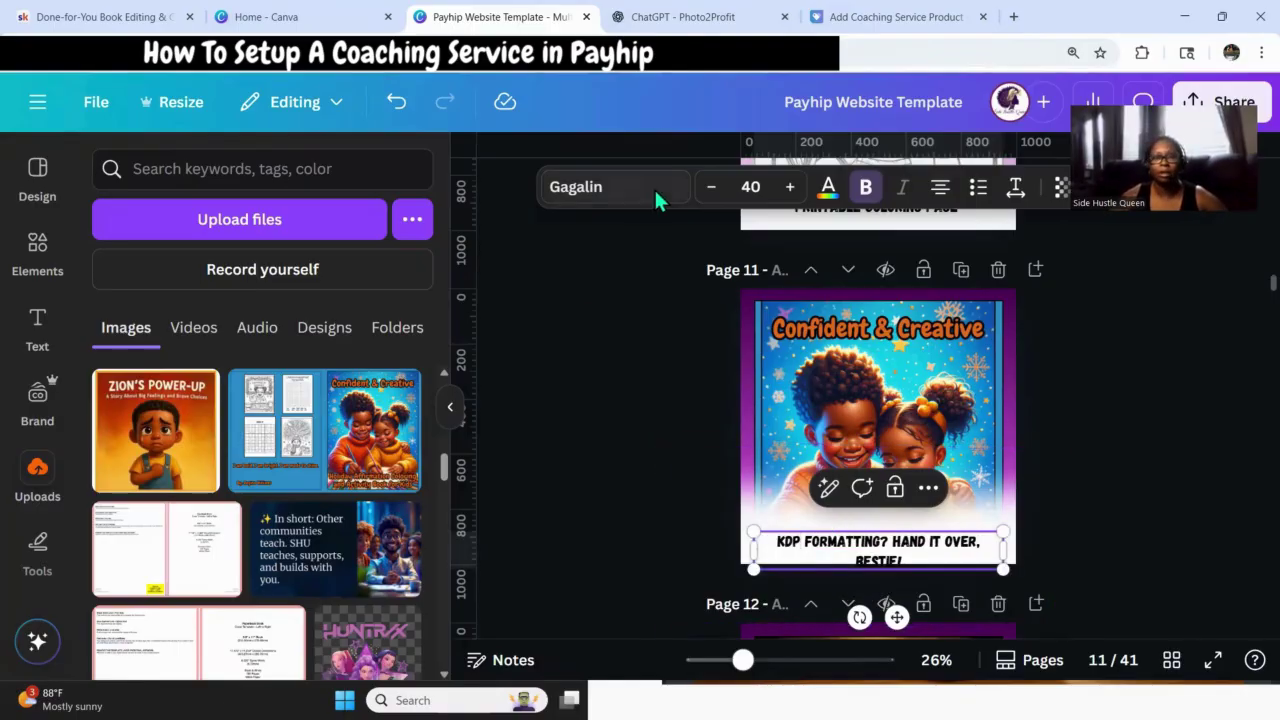
Reduce the page 11 caption's font size to 38 and move the caption slightly lower beneath the cover image.
{"action": "left_click", "coordinate": [711, 186]}
{"action": "left_click", "coordinate": [711, 186]}
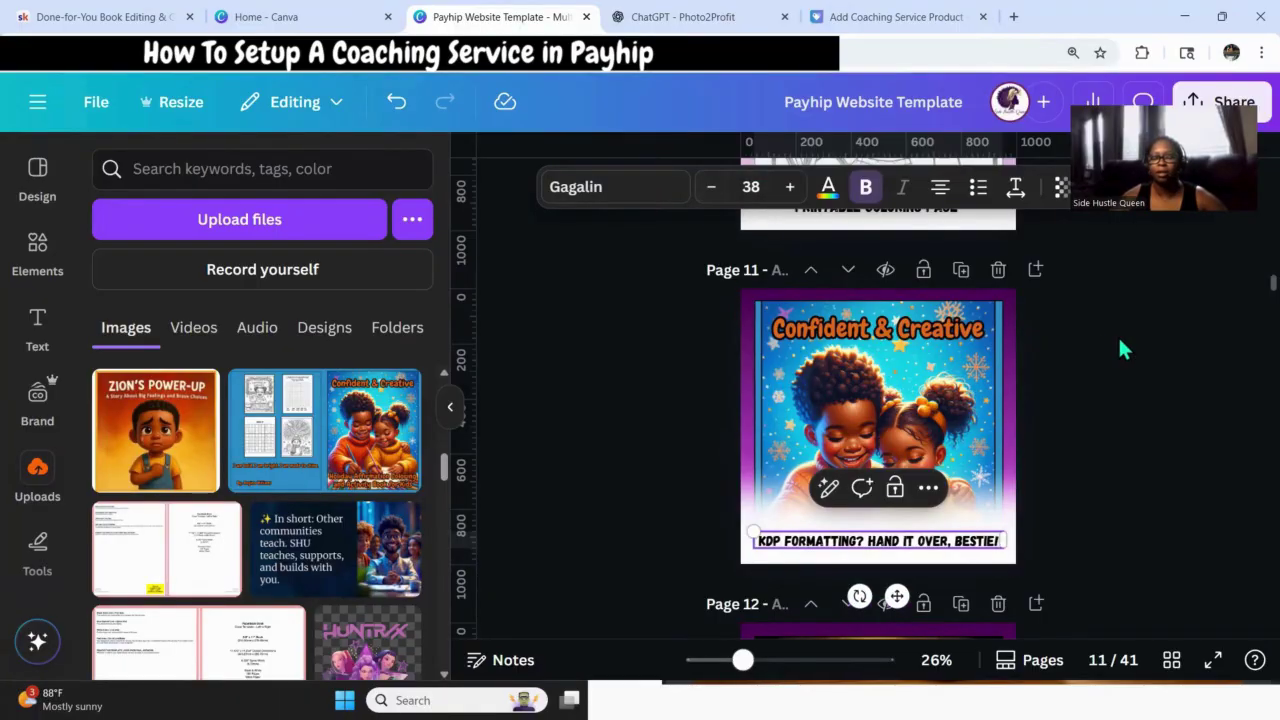
{"action": "left_click", "coordinate": [1180, 427]}
{"action": "left_click", "coordinate": [889, 549]}
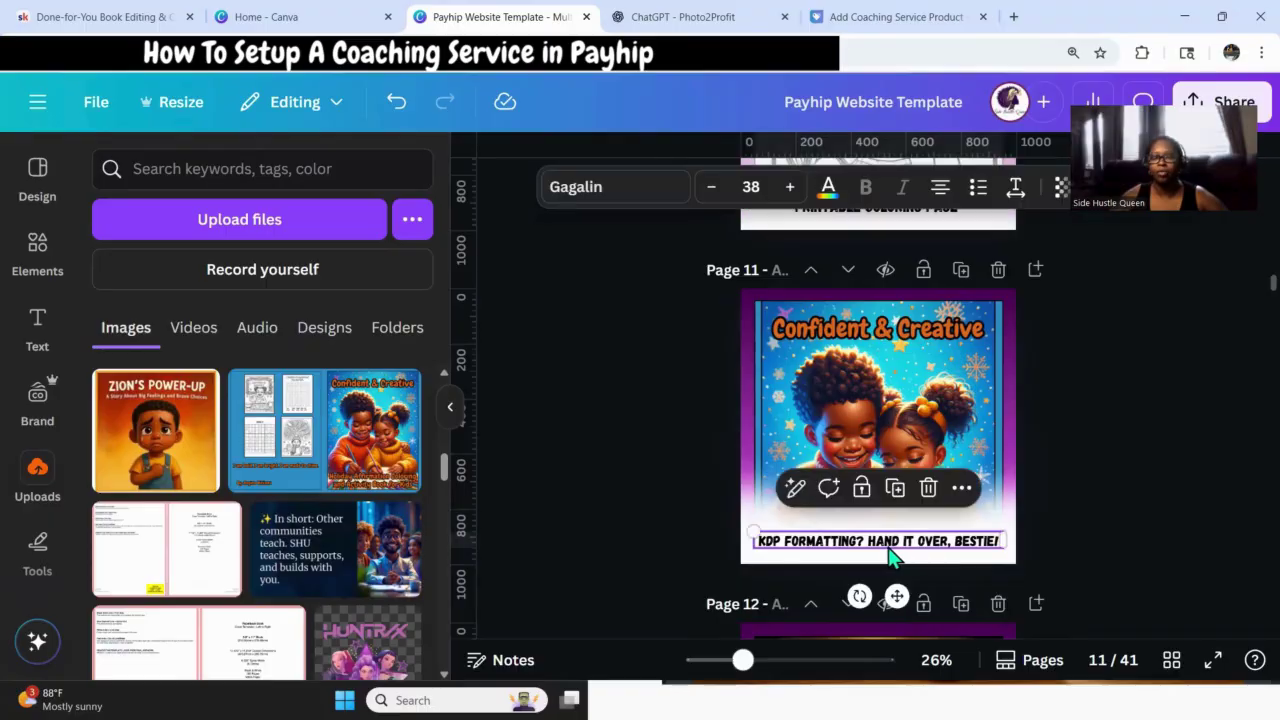
{"action": "left_click_drag", "start_coordinate": [887, 548], "coordinate": [887, 549]}
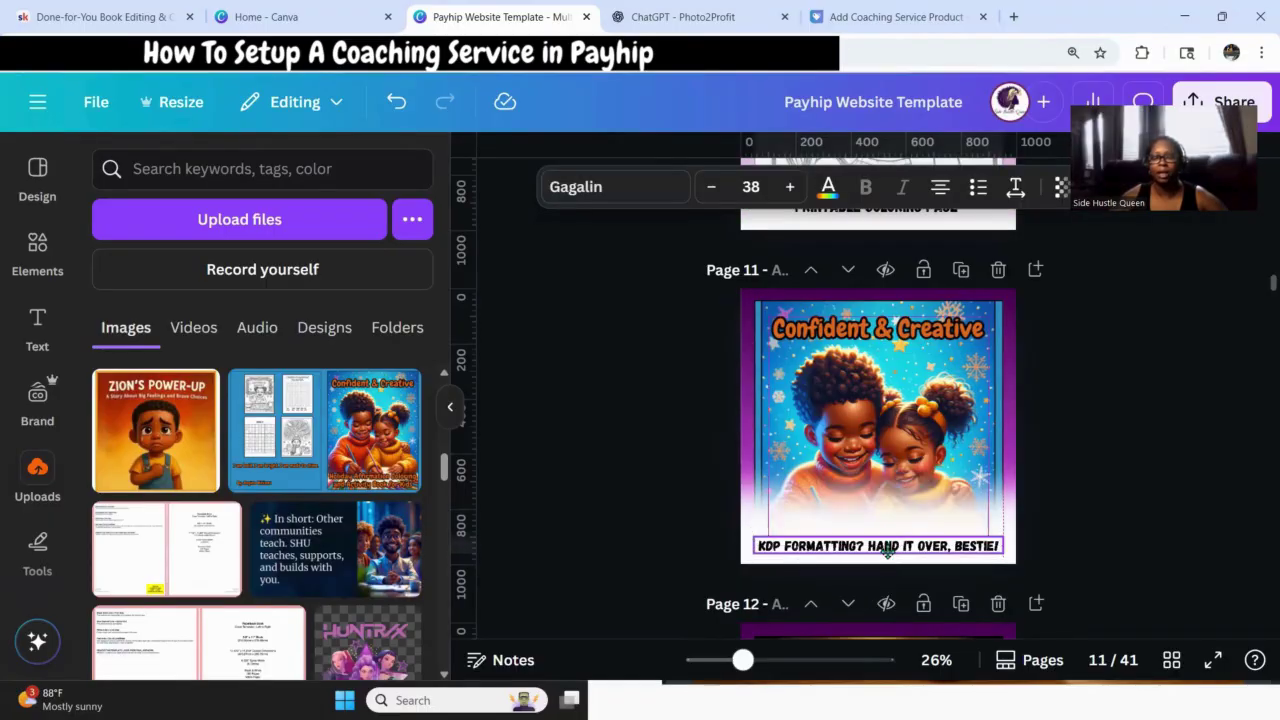
{"action": "left_click", "coordinate": [1108, 554]}
{"action": "double_click", "coordinate": [921, 438]}
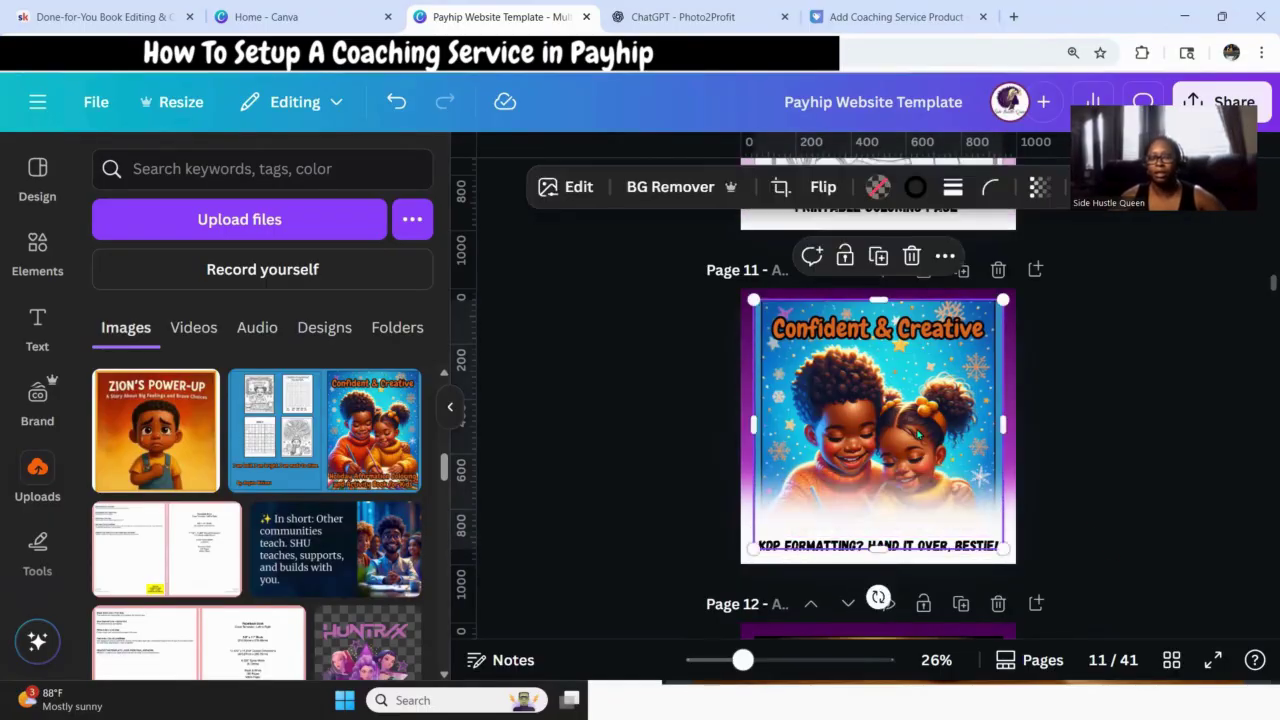
{"action": "double_click", "coordinate": [914, 424]}
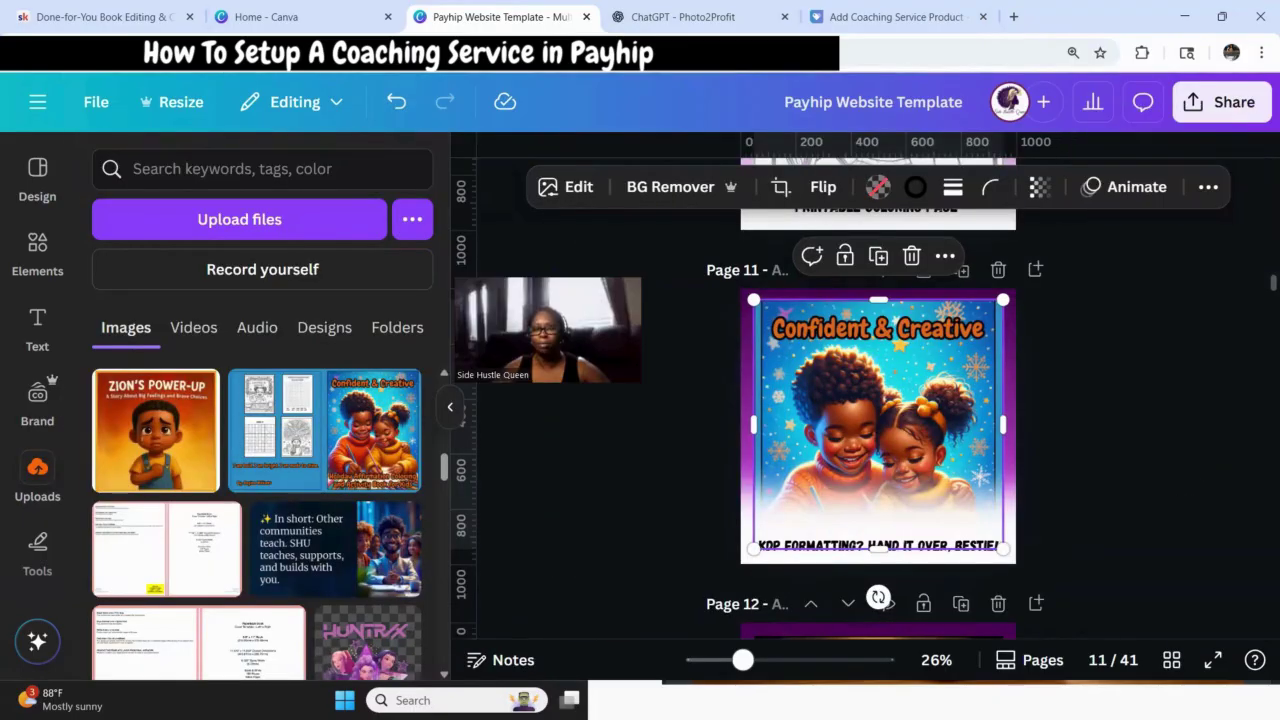
{"action": "left_click", "coordinate": [1240, 457]}
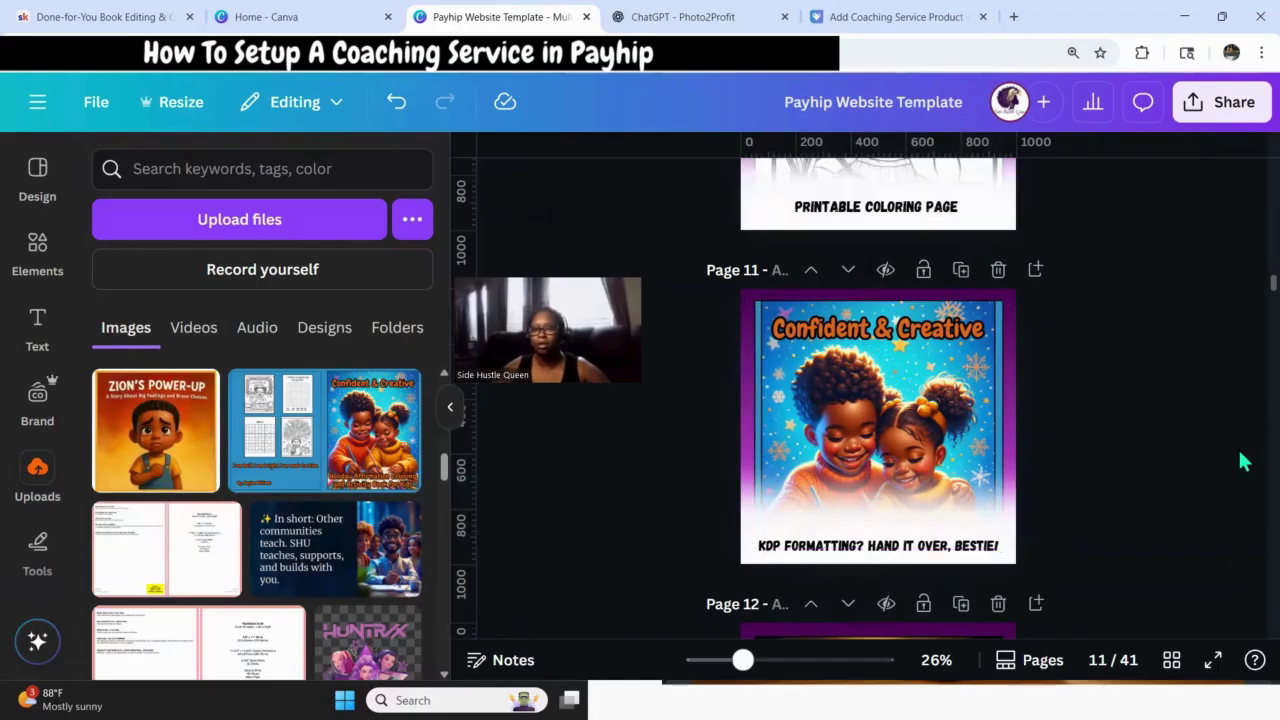
Download only page 11 of the design as a PNG.
{"action": "left_click", "coordinate": [1222, 102]}
{"action": "left_click", "coordinate": [900, 532]}
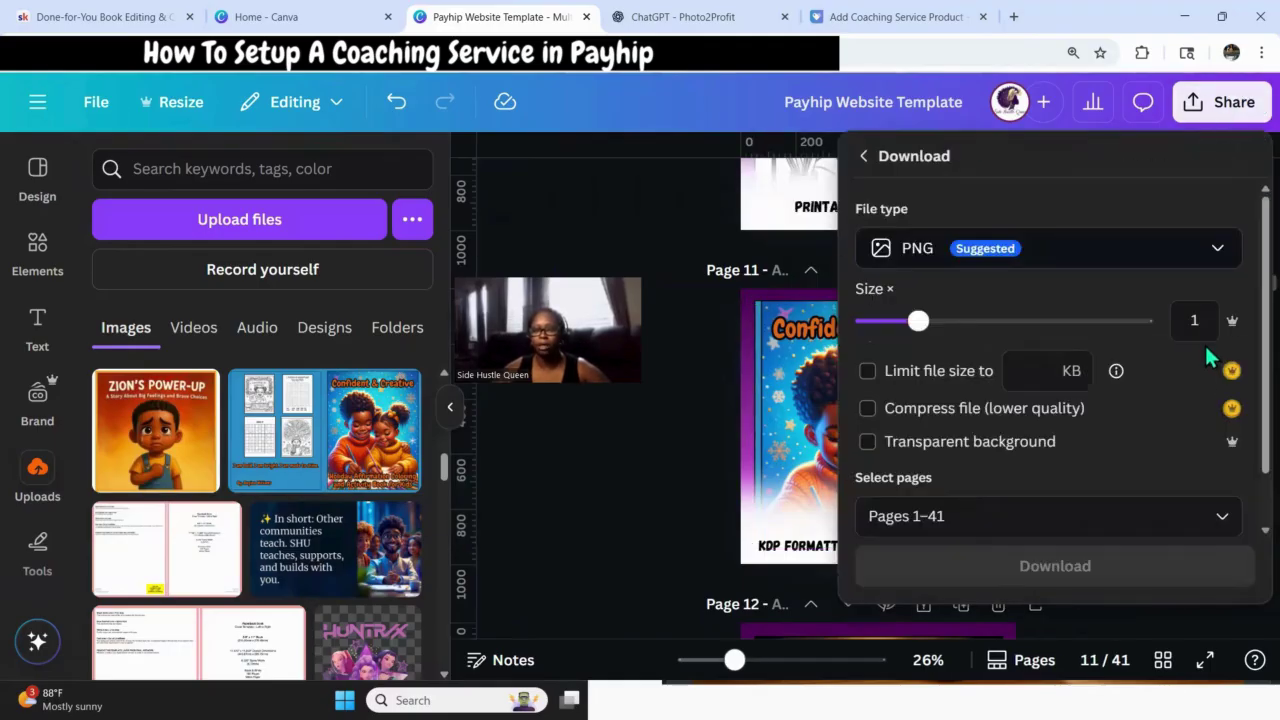
{"action": "scroll", "coordinate": [1160, 350], "scroll_direction": "down", "scroll_amount": 3}
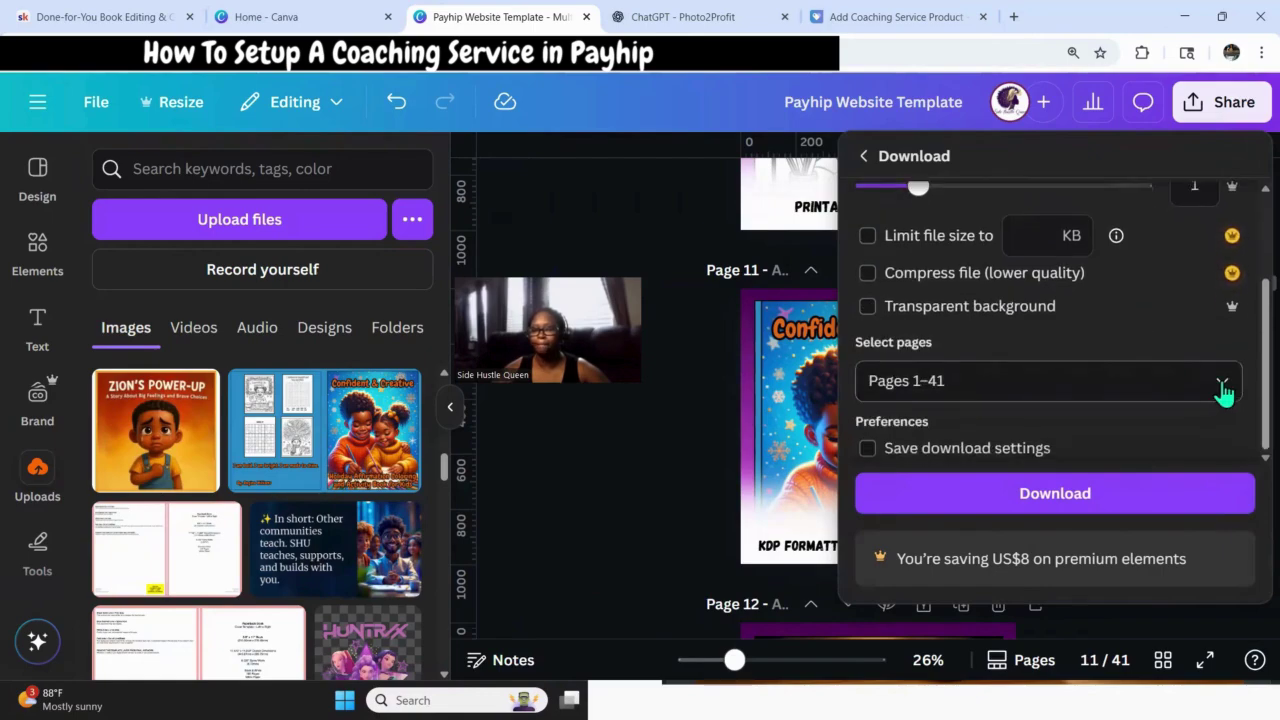
{"action": "left_click", "coordinate": [1222, 380]}
{"action": "left_click", "coordinate": [884, 190]}
{"action": "scroll", "coordinate": [930, 220], "scroll_direction": "down", "scroll_amount": 6}
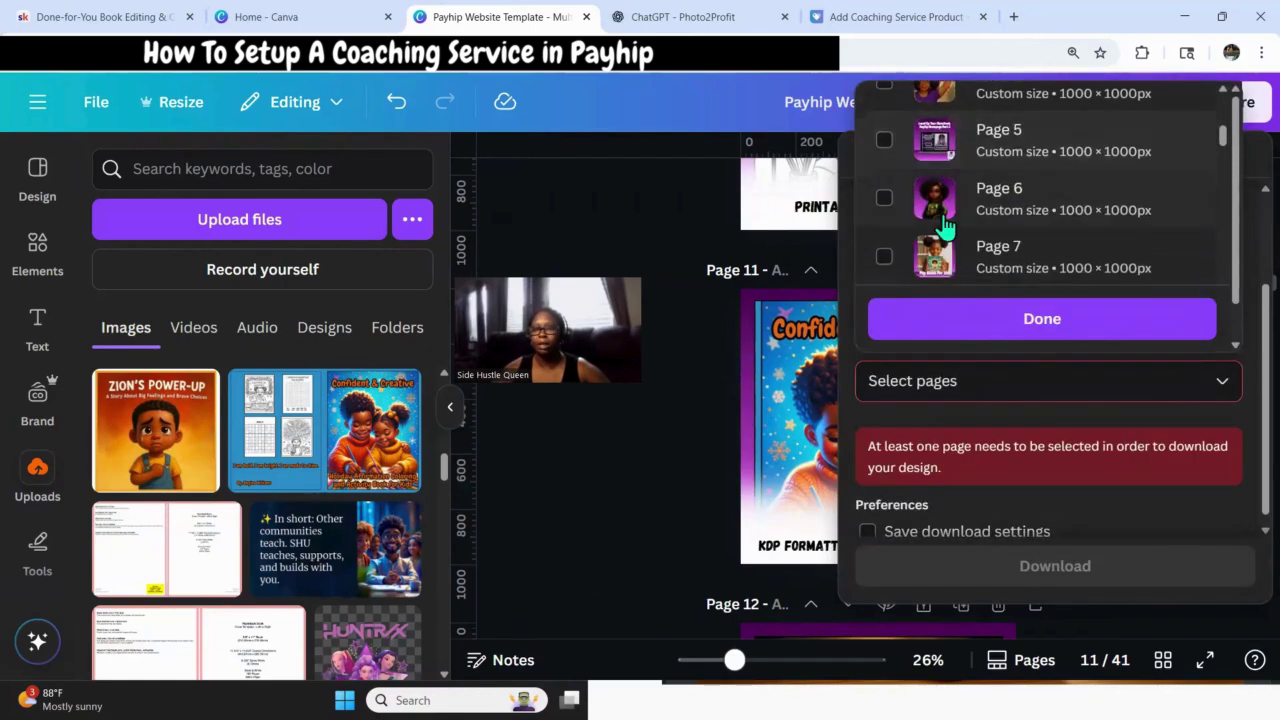
{"action": "left_click", "coordinate": [884, 240]}
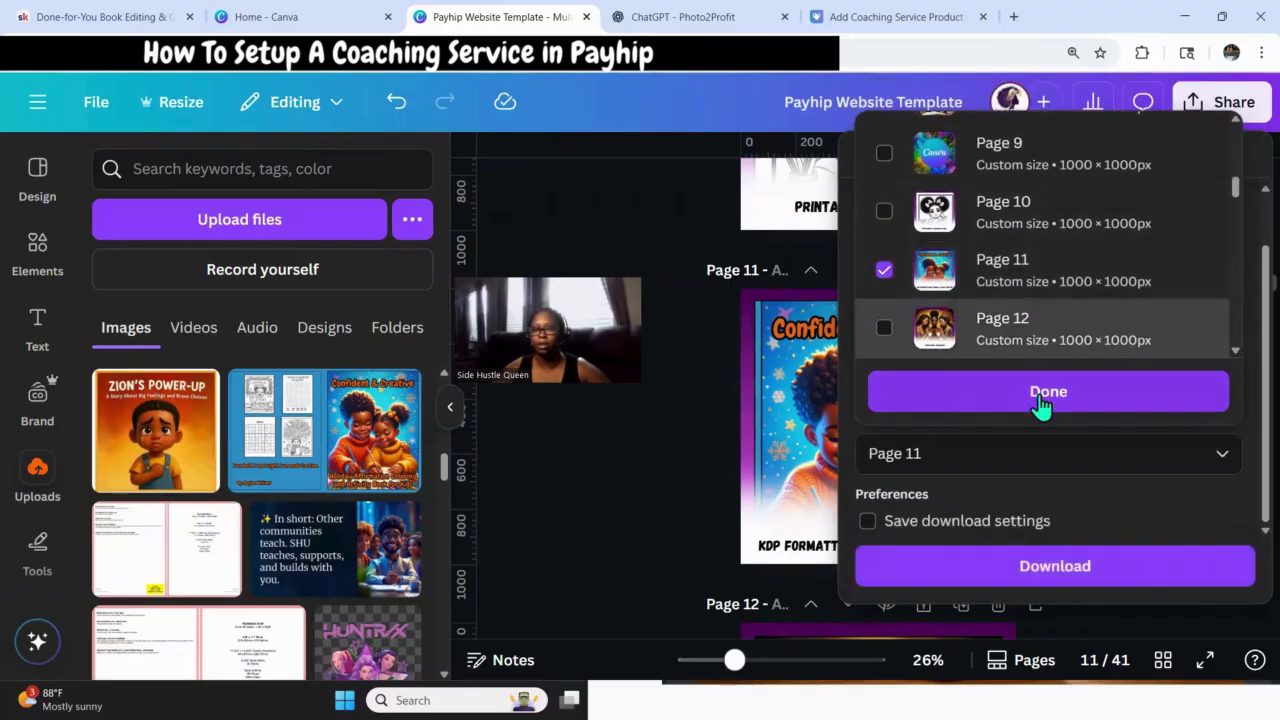
{"action": "left_click", "coordinate": [1045, 395]}
{"action": "left_click", "coordinate": [1050, 568]}
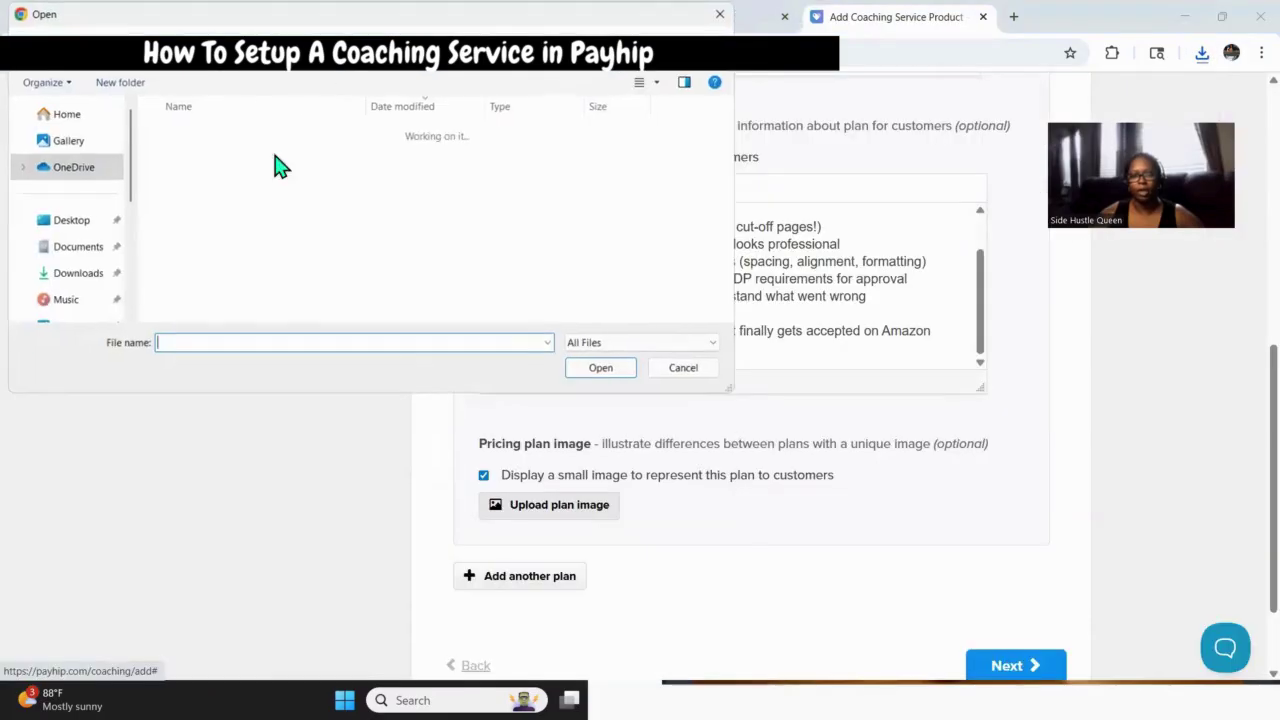
In Payhip, upload the file "Payhip Website Template (31)" as the Plan 1 image.
{"action": "left_click", "coordinate": [225, 153]}
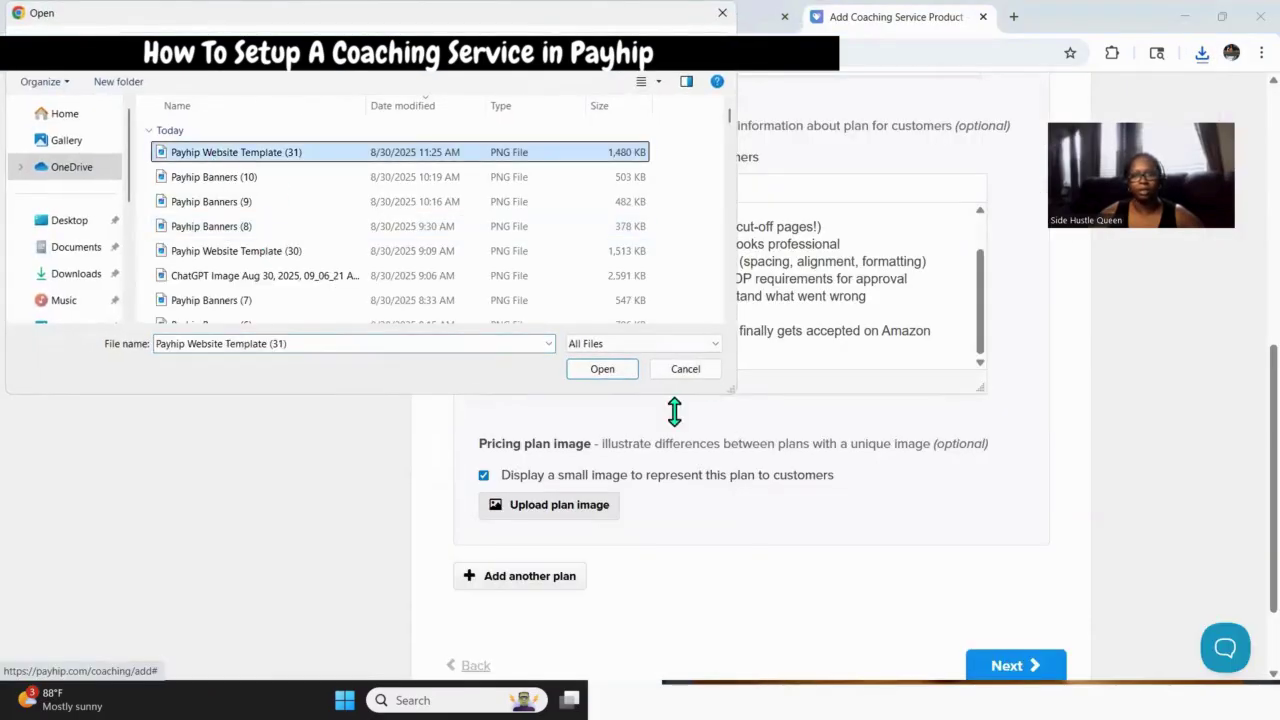
{"action": "left_click", "coordinate": [606, 372]}
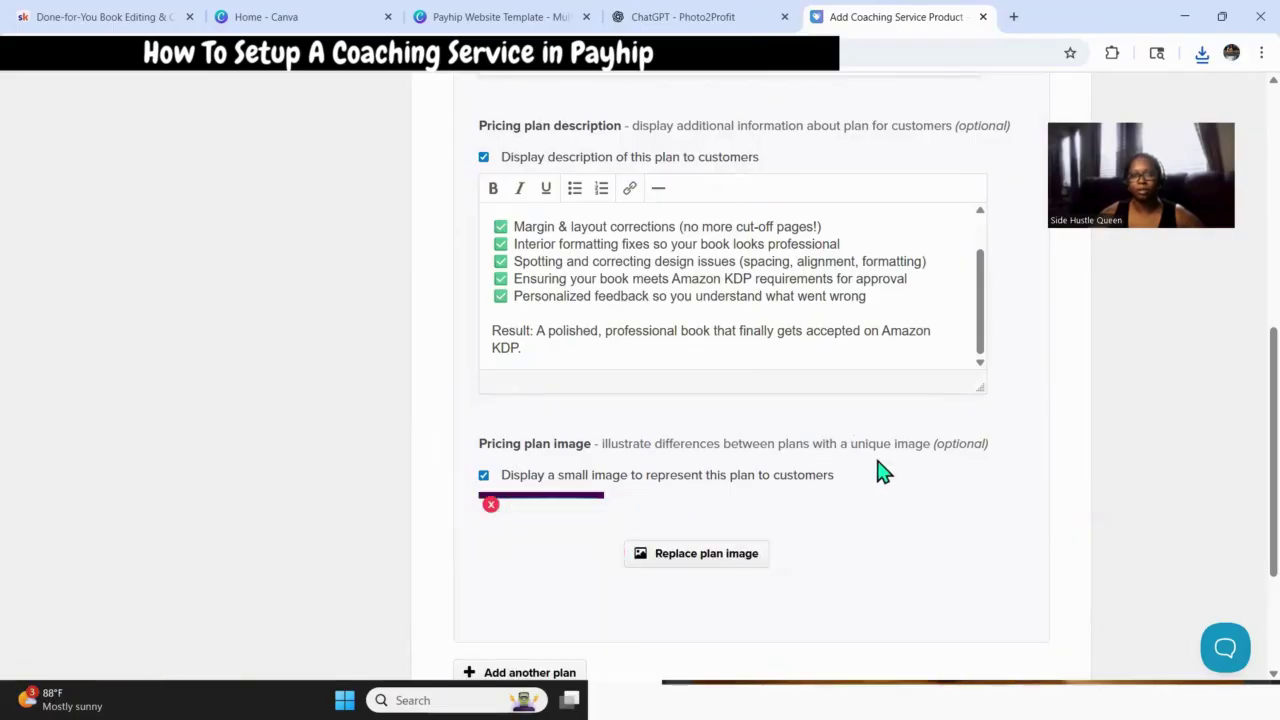
{"action": "scroll", "coordinate": [814, 500], "scroll_direction": "down", "scroll_amount": 3}
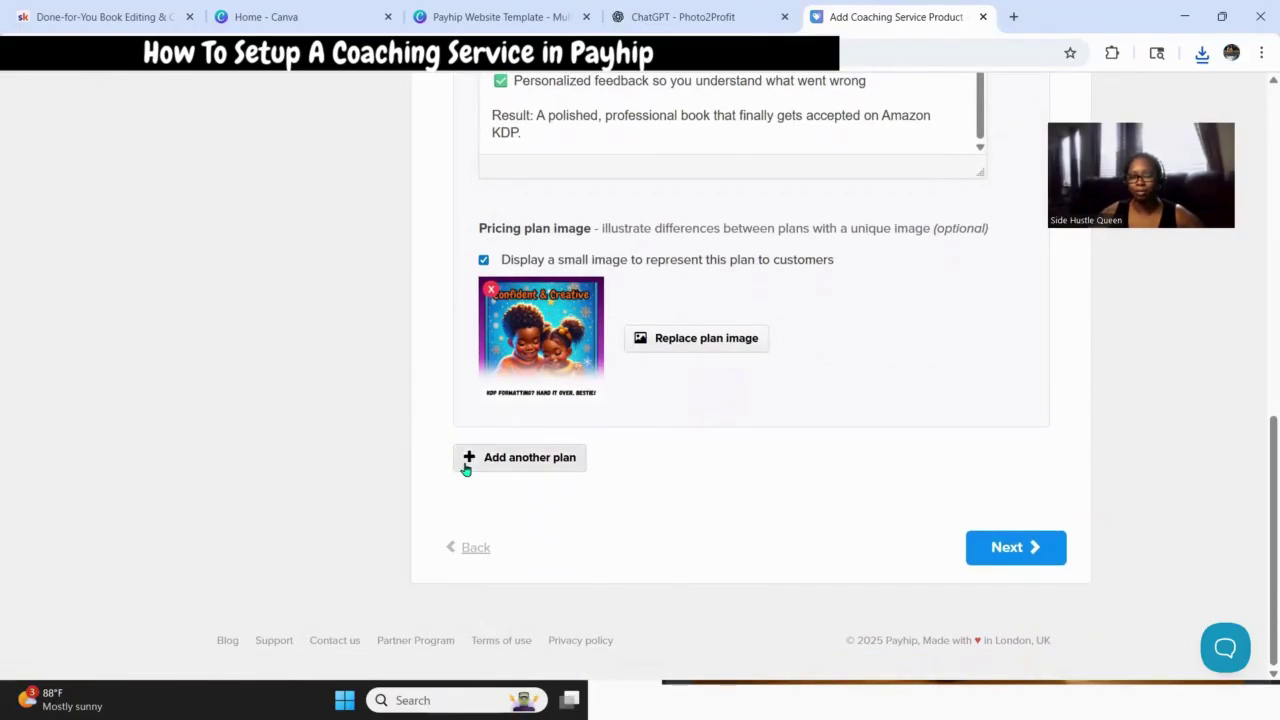
Add a second pricing plan and set its one-time purchase price to 99.00 USD.
{"action": "left_click", "coordinate": [533, 474]}
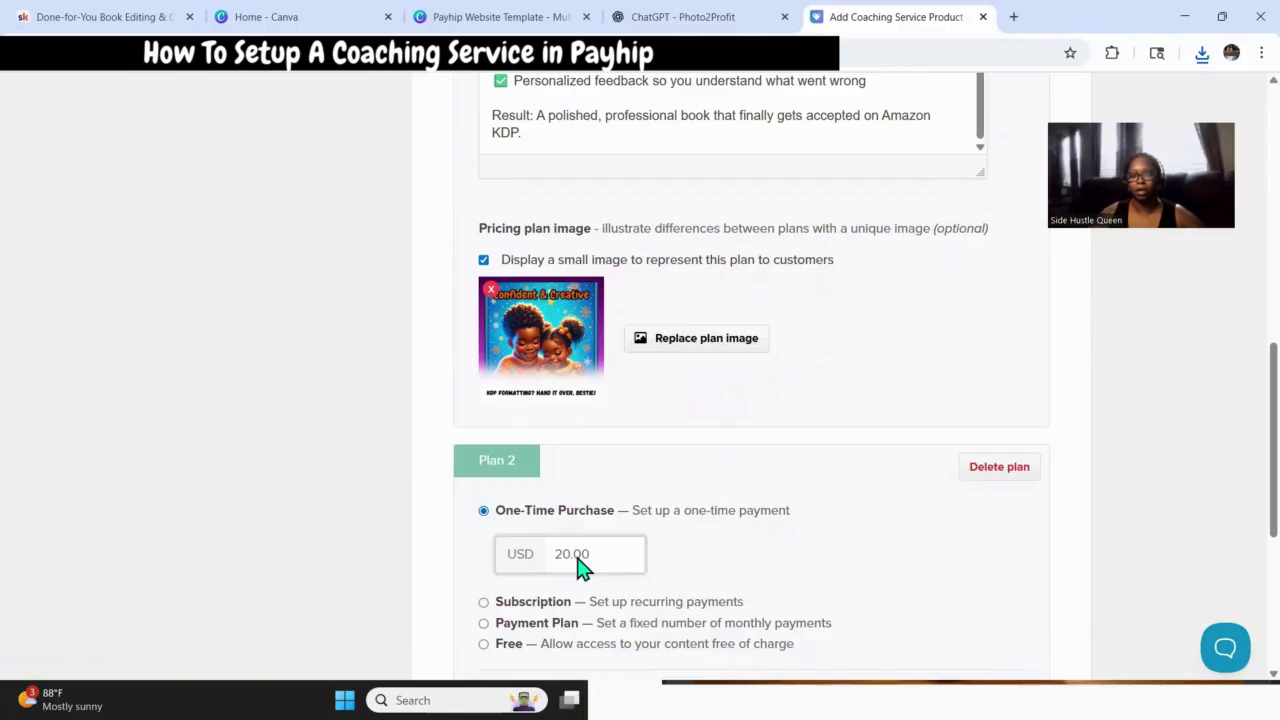
{"action": "scroll", "coordinate": [766, 443], "scroll_direction": "down", "scroll_amount": 3}
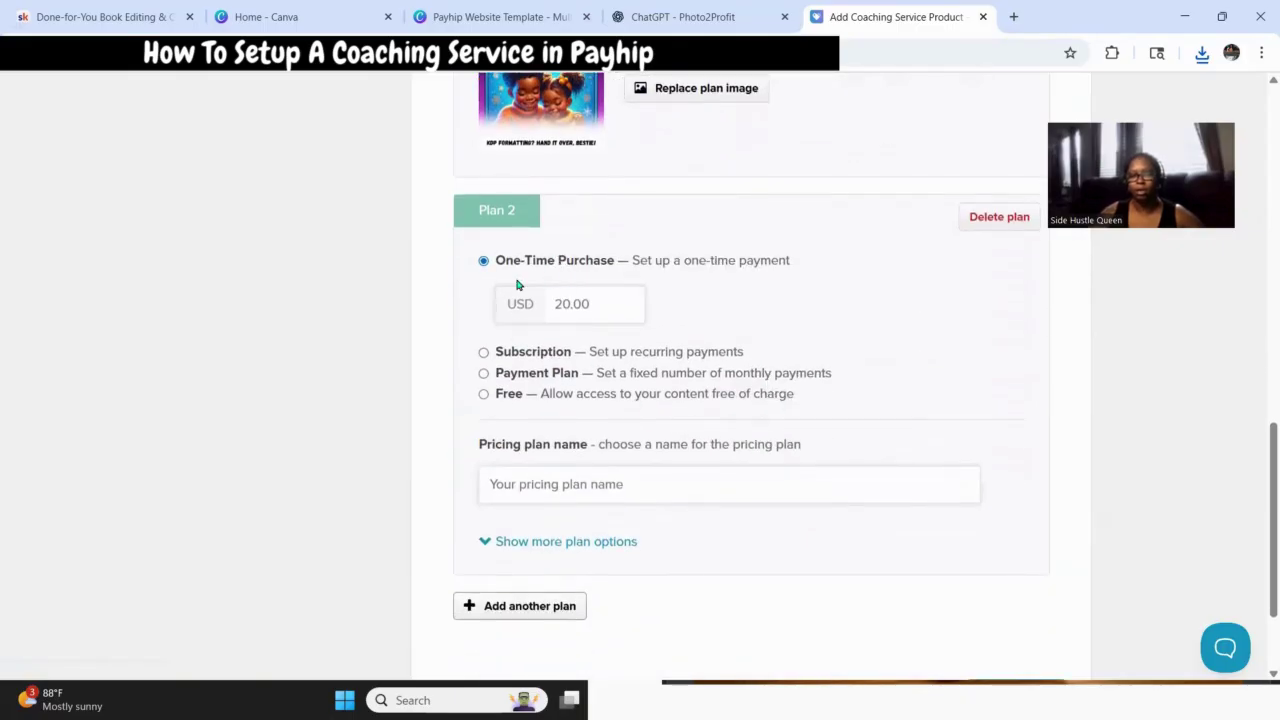
{"action": "left_click", "coordinate": [597, 303]}
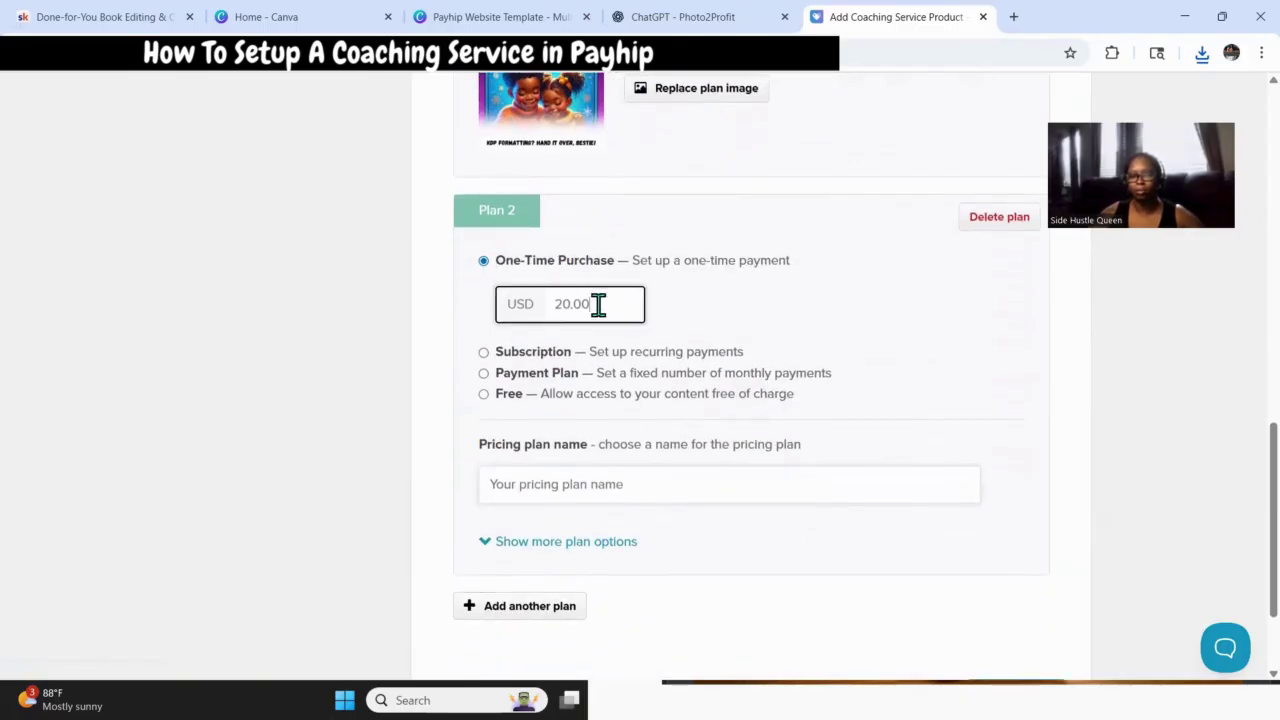
{"action": "key", "text": "ctrl+a"}
{"action": "type", "text": "99"}
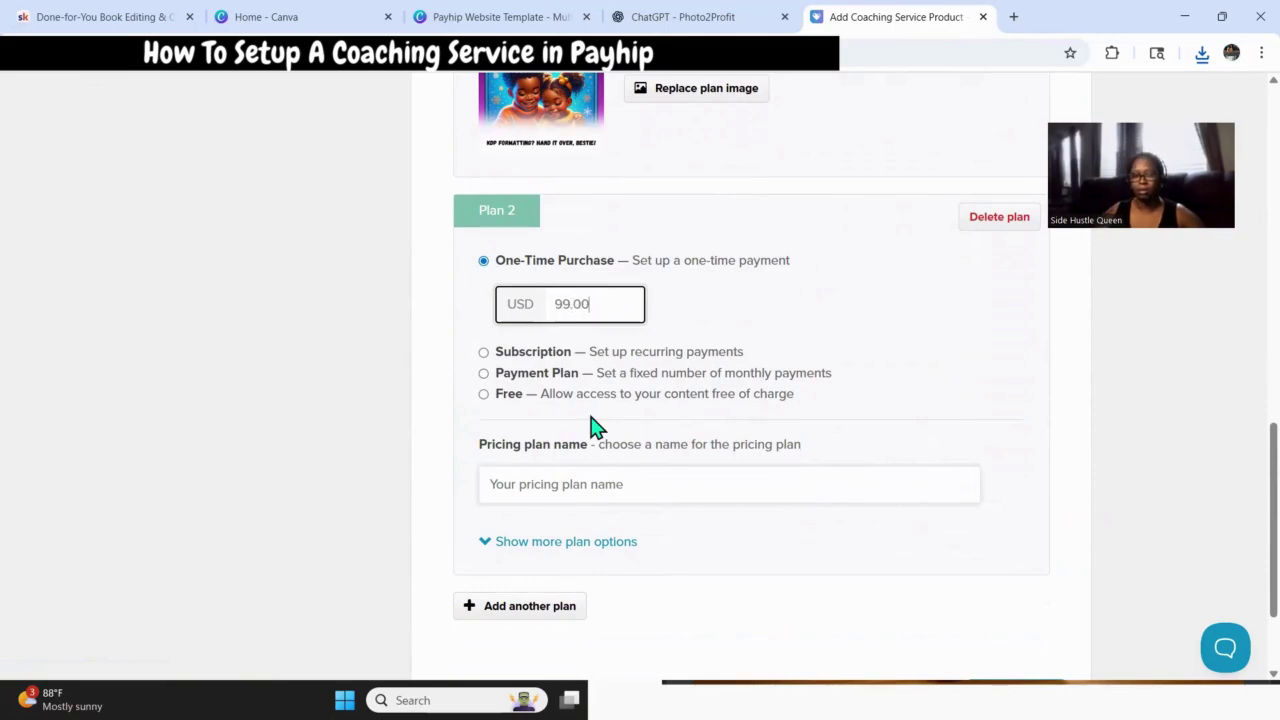
Copy "Start My Book (Full Coaching + Editing)" from the Side Hustle University post's Option 2 heading and paste it as Plan 2's name in Payhip.
{"action": "left_click", "coordinate": [57, 13]}
{"action": "scroll", "coordinate": [580, 333], "scroll_direction": "down", "scroll_amount": 3}
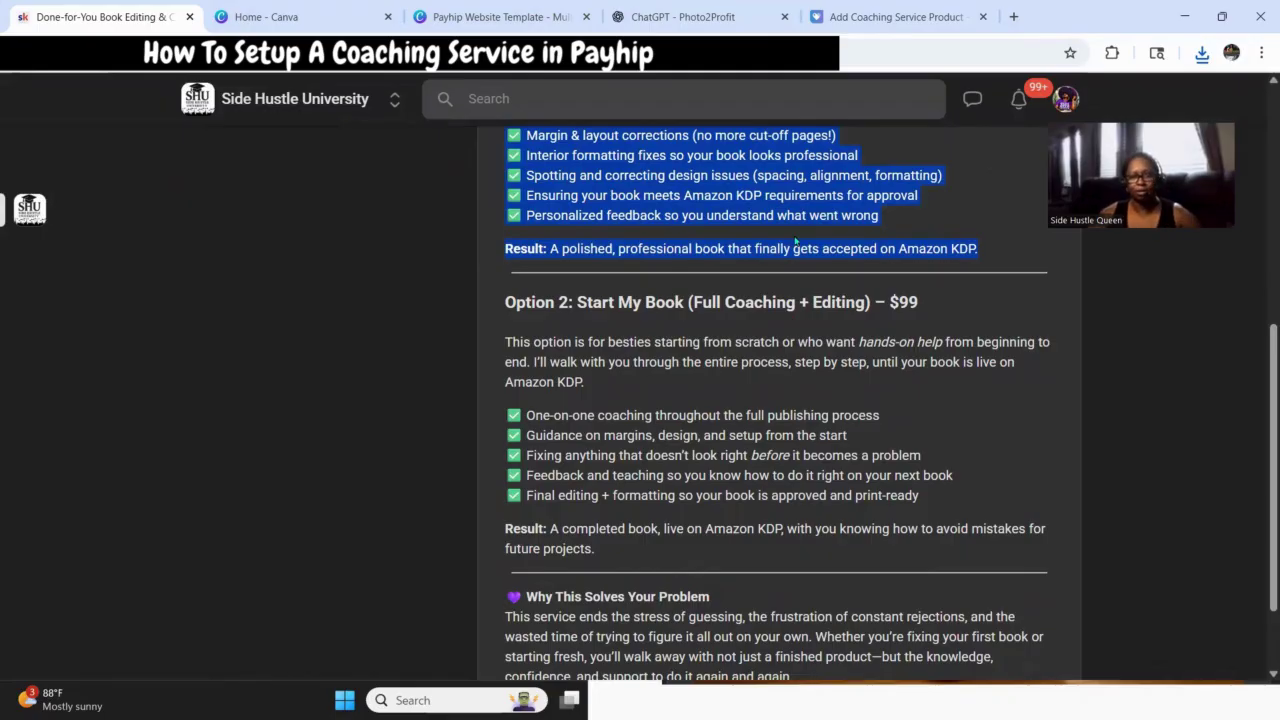
{"action": "left_click", "coordinate": [686, 18]}
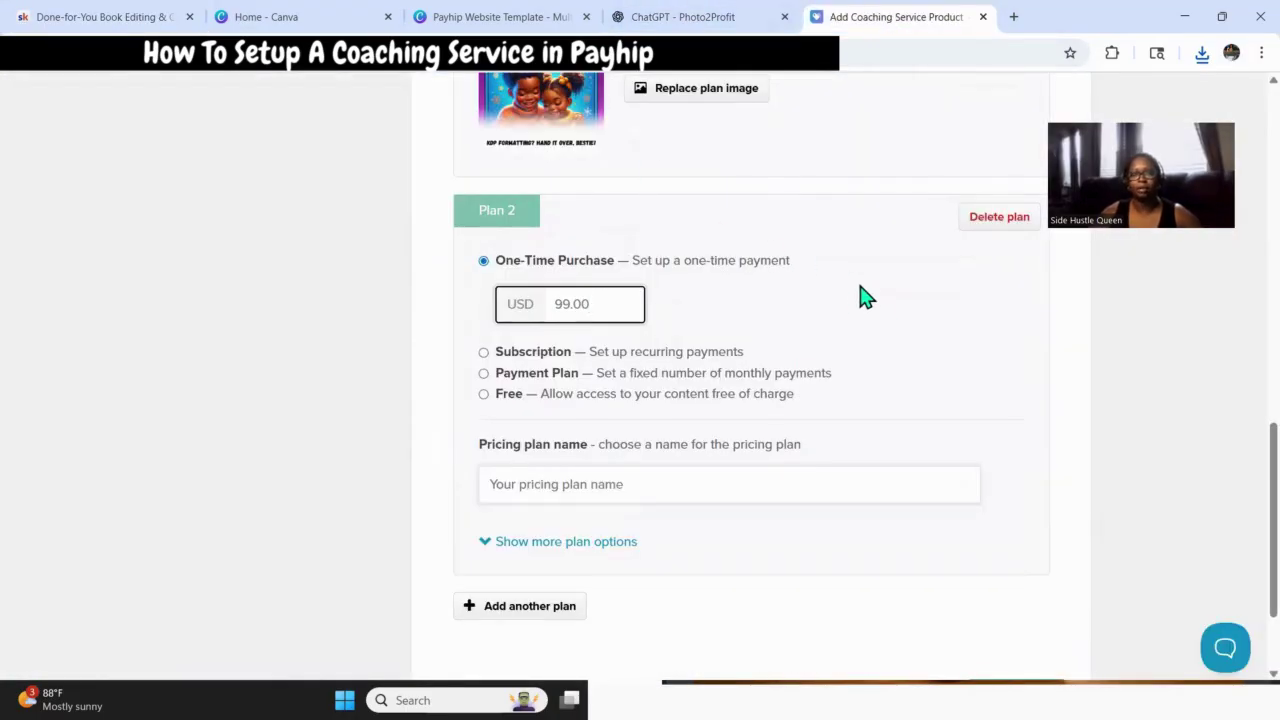
{"action": "scroll", "coordinate": [800, 309], "scroll_direction": "down", "scroll_amount": 2}
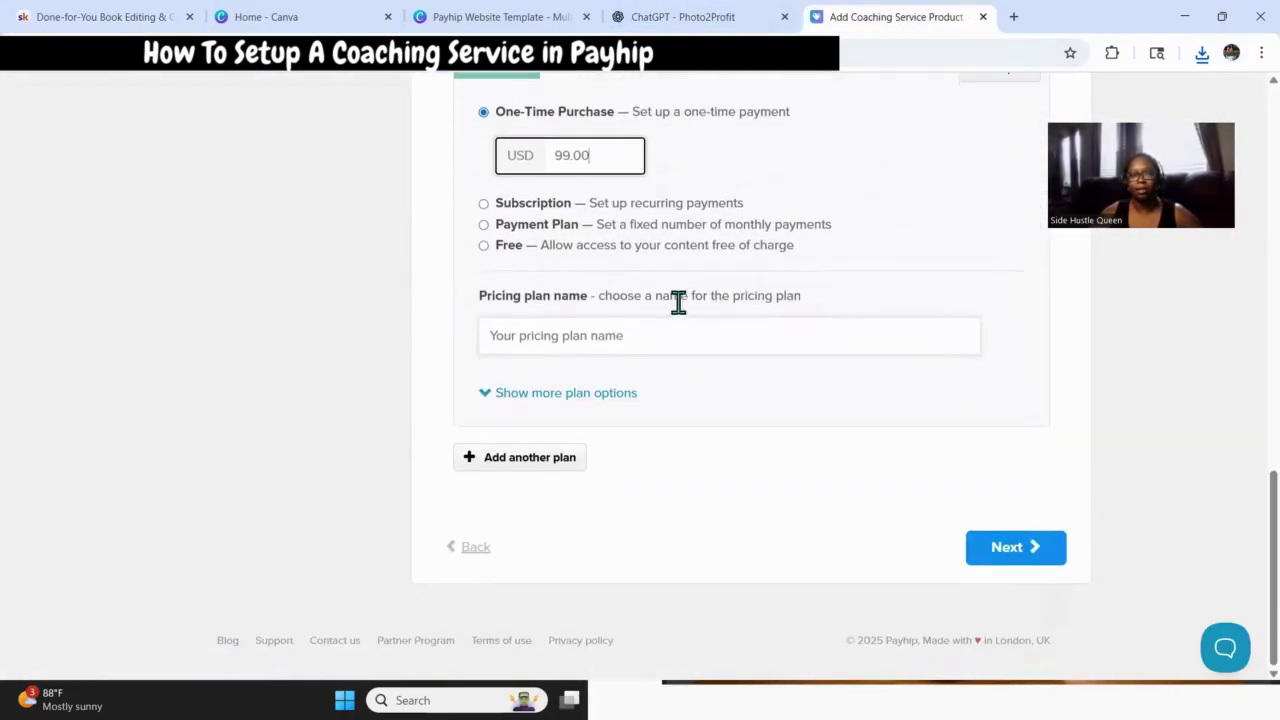
{"action": "left_click", "coordinate": [40, 17]}
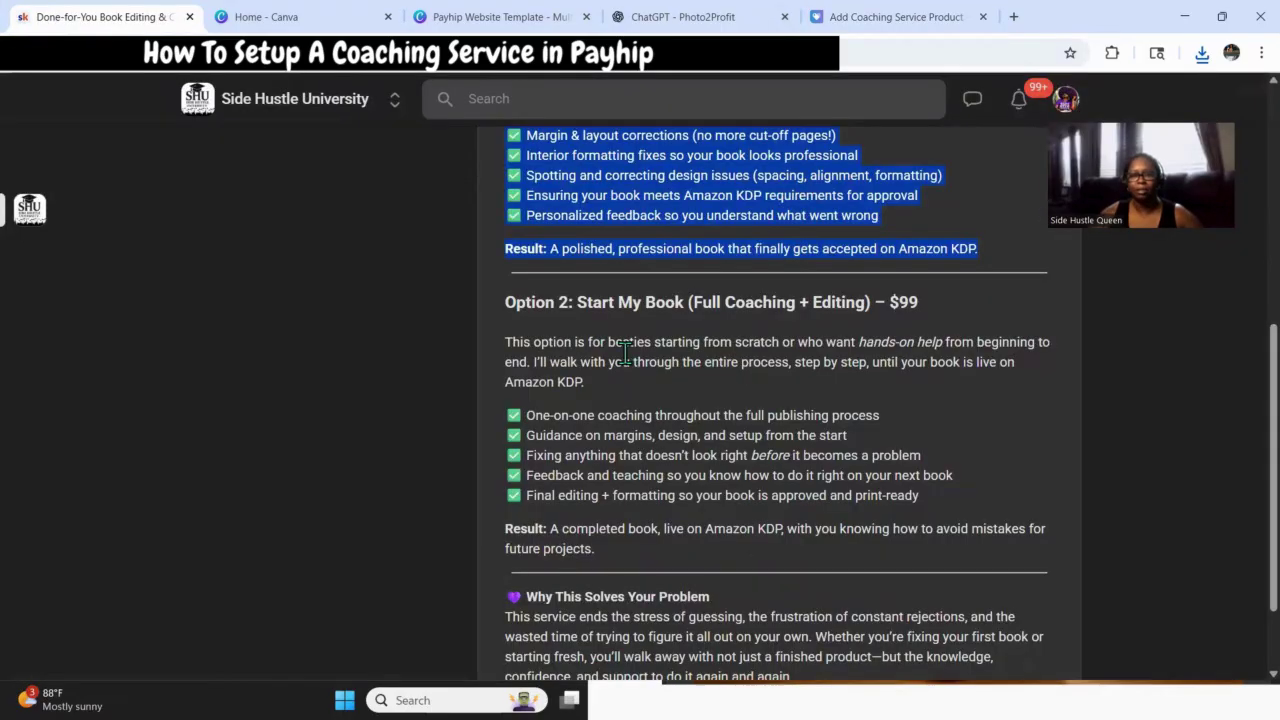
{"action": "left_click_drag", "start_coordinate": [574, 306], "coordinate": [878, 308]}
{"action": "key", "text": "ctrl+c"}
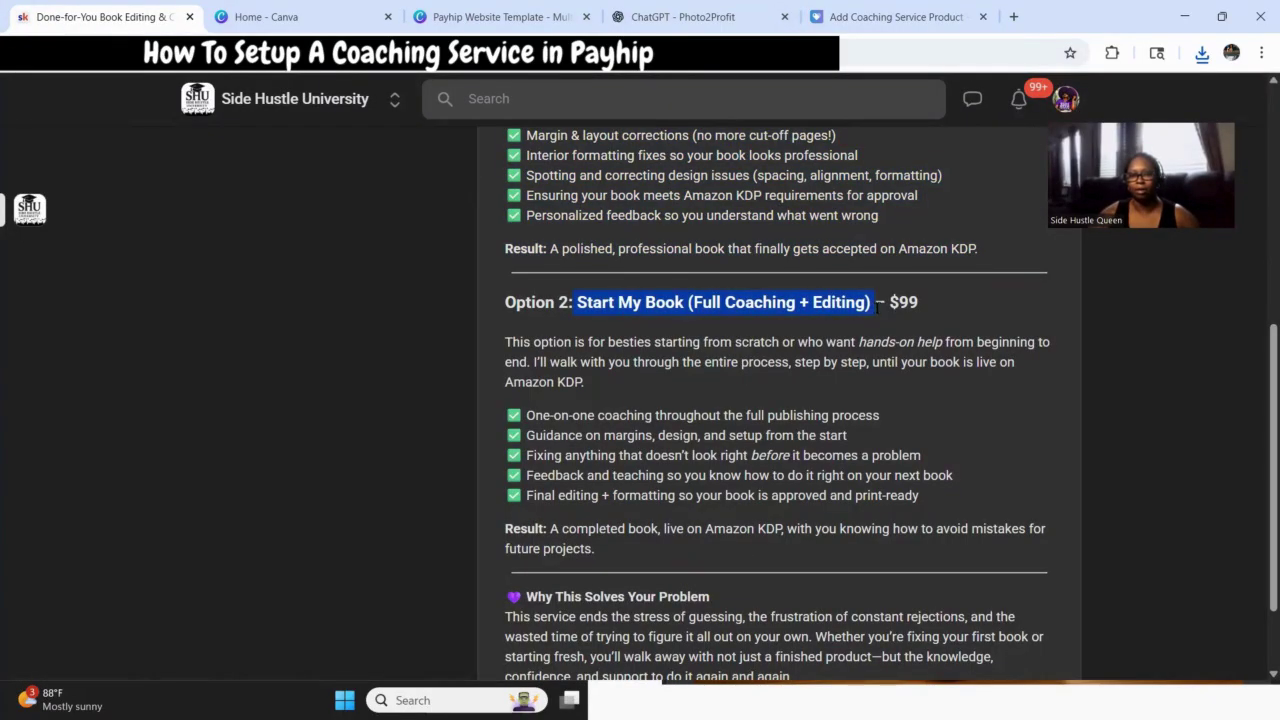
{"action": "left_click", "coordinate": [868, 17]}
{"action": "left_click", "coordinate": [508, 340]}
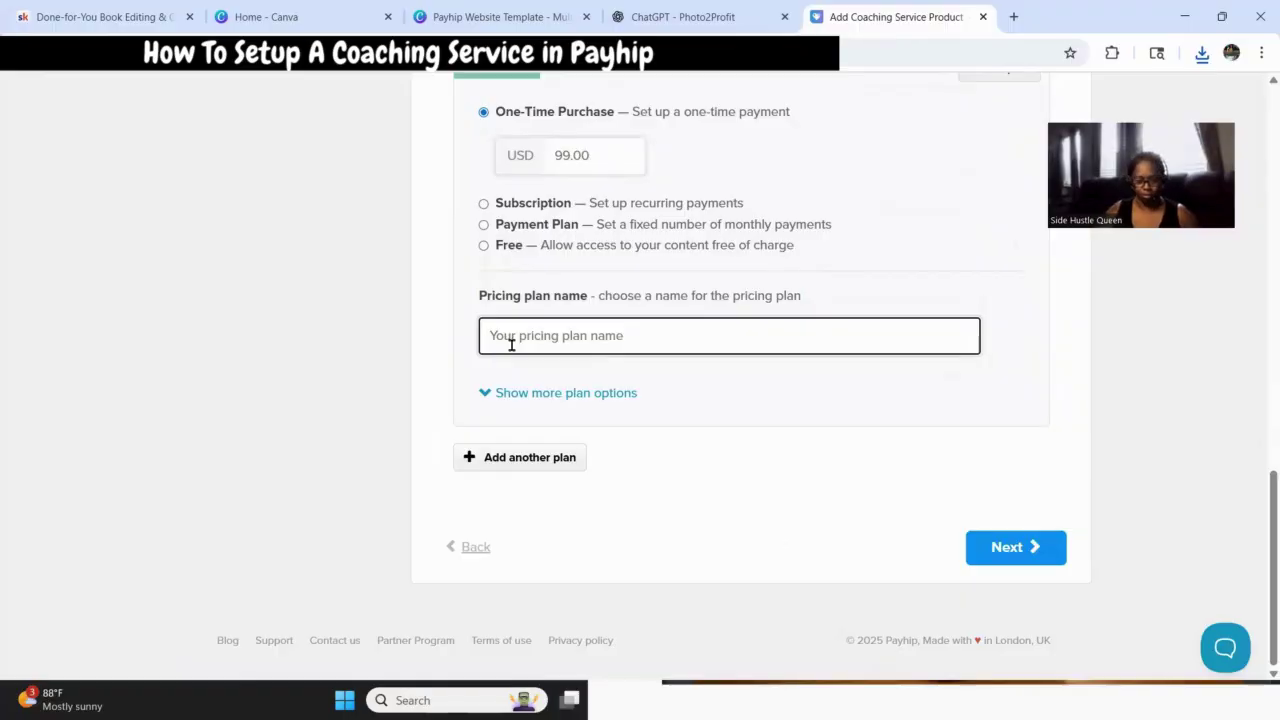
{"action": "key", "text": "ctrl+v"}
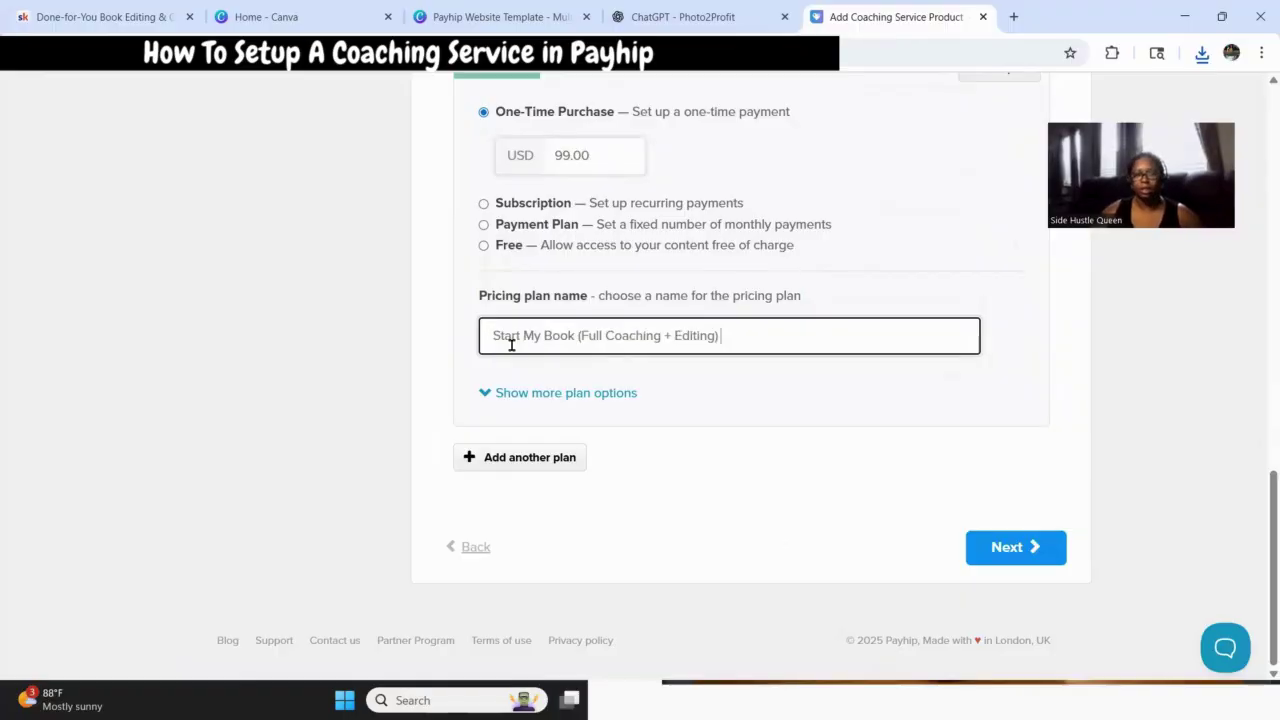
Expand Plan 2's additional options and enable both its customer description and its small plan image.
{"action": "left_click", "coordinate": [490, 396]}
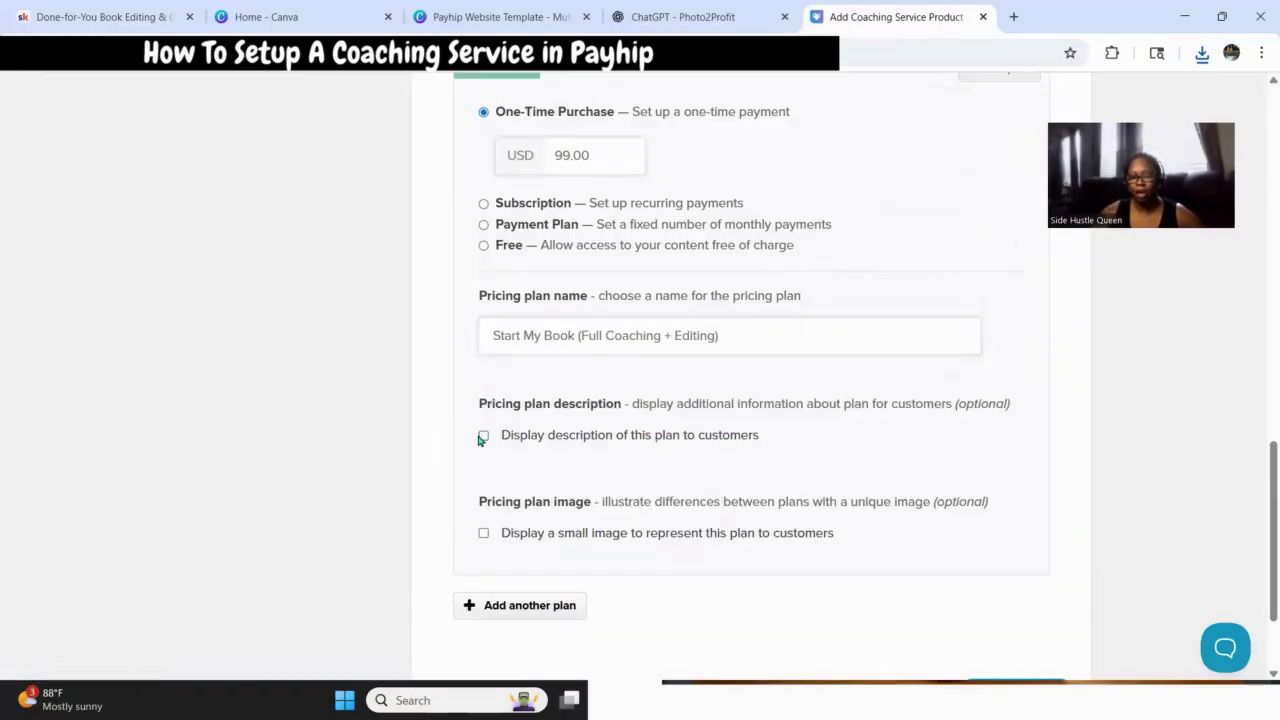
{"action": "left_click", "coordinate": [486, 440]}
{"action": "scroll", "coordinate": [731, 446], "scroll_direction": "down", "scroll_amount": 3}
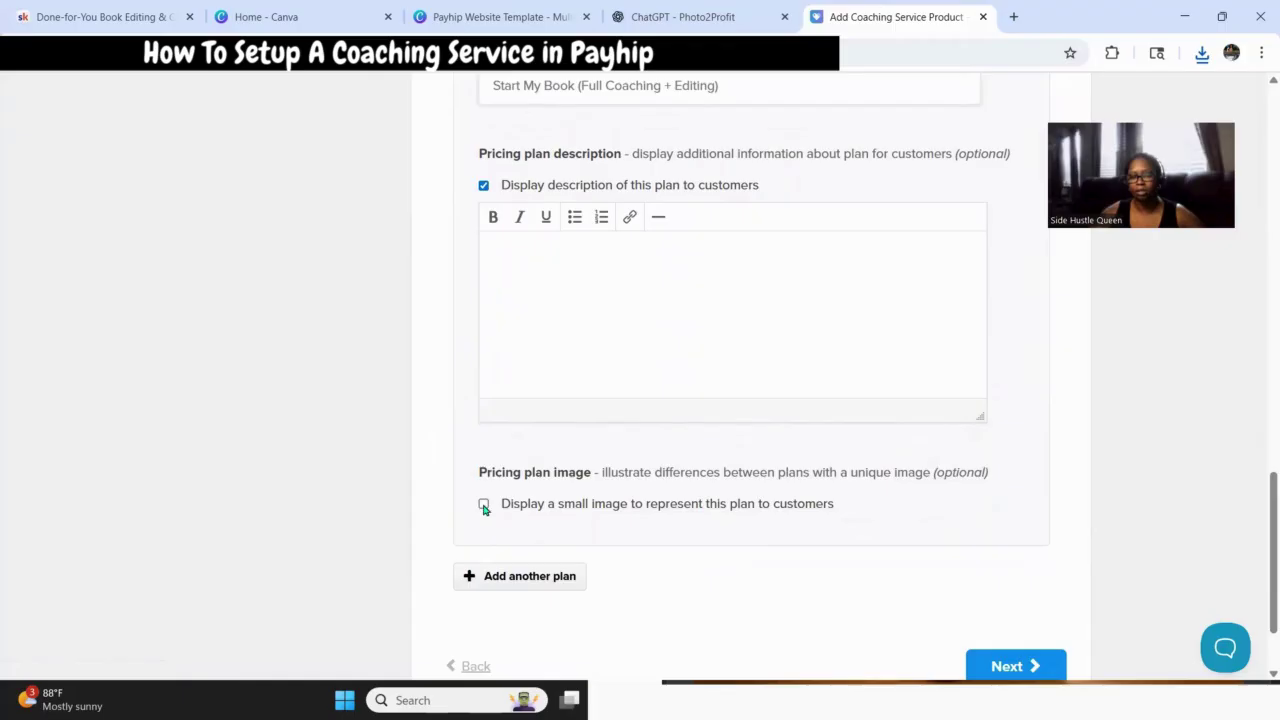
{"action": "left_click", "coordinate": [484, 505]}
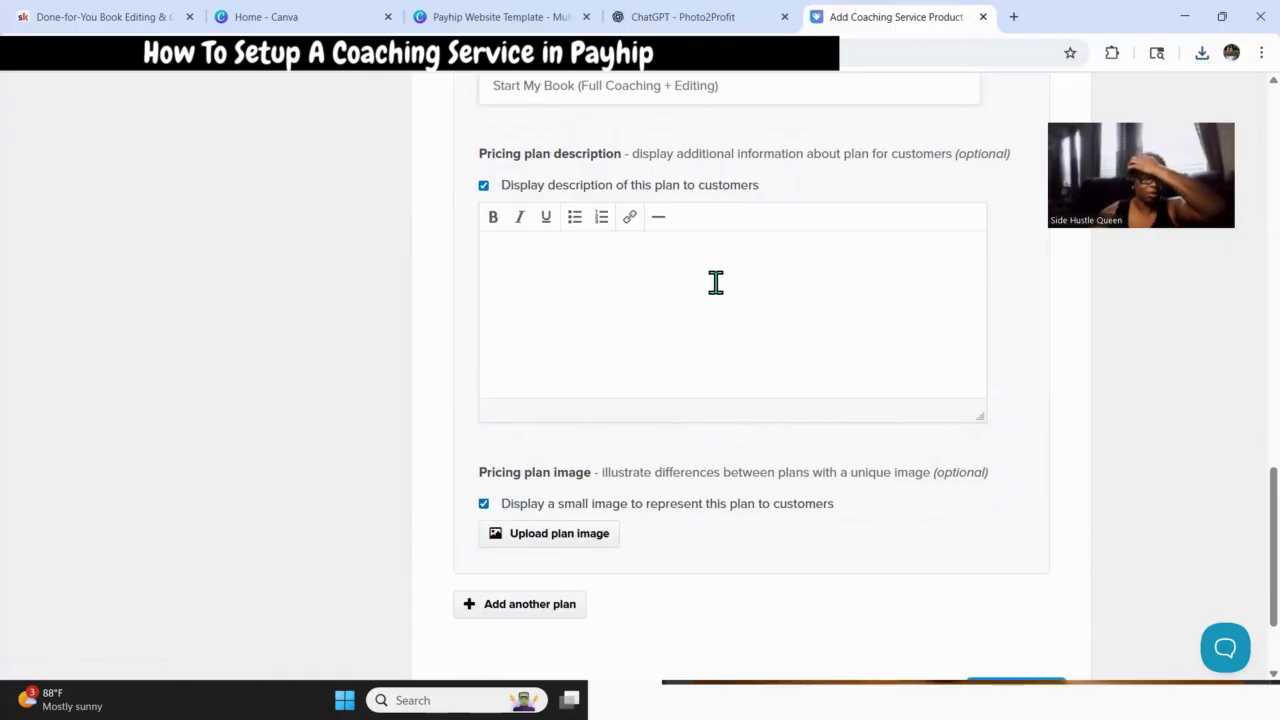
Copy the Option 2 description, from its intro through the Result paragraph, from the Side Hustle University post into Plan 2's description in Payhip.
{"action": "left_click", "coordinate": [722, 18]}
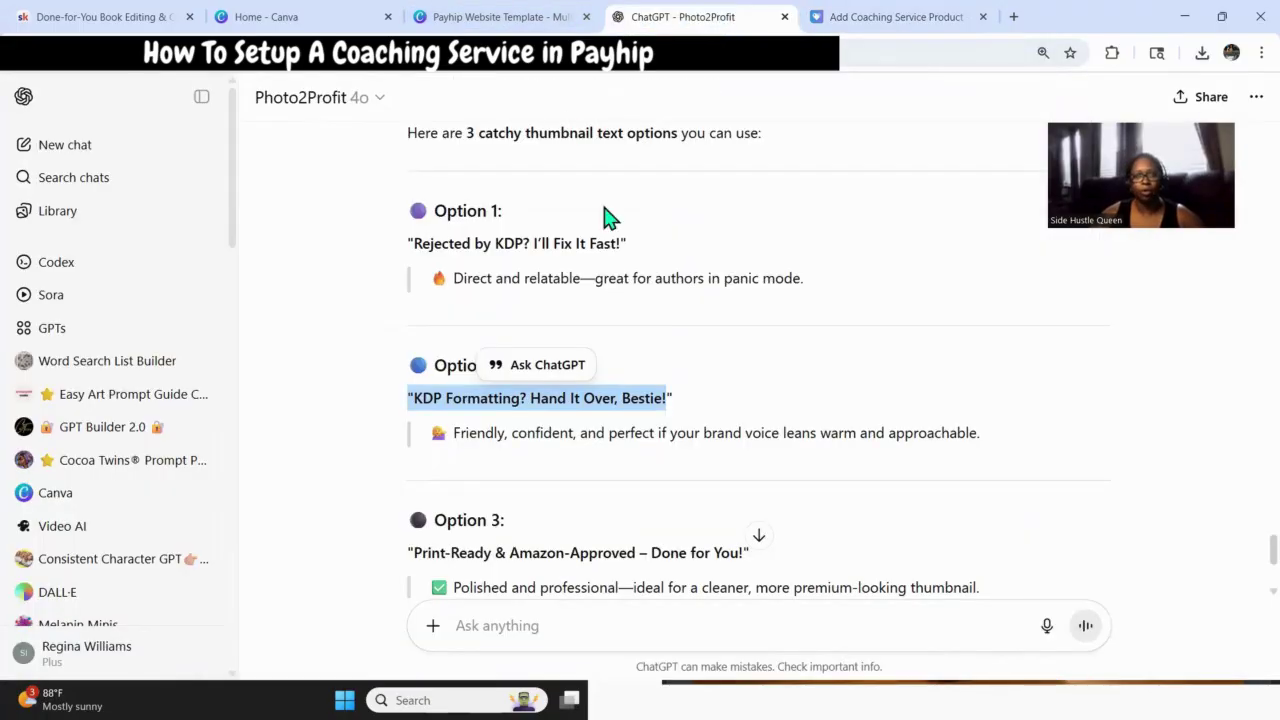
{"action": "left_click", "coordinate": [63, 19]}
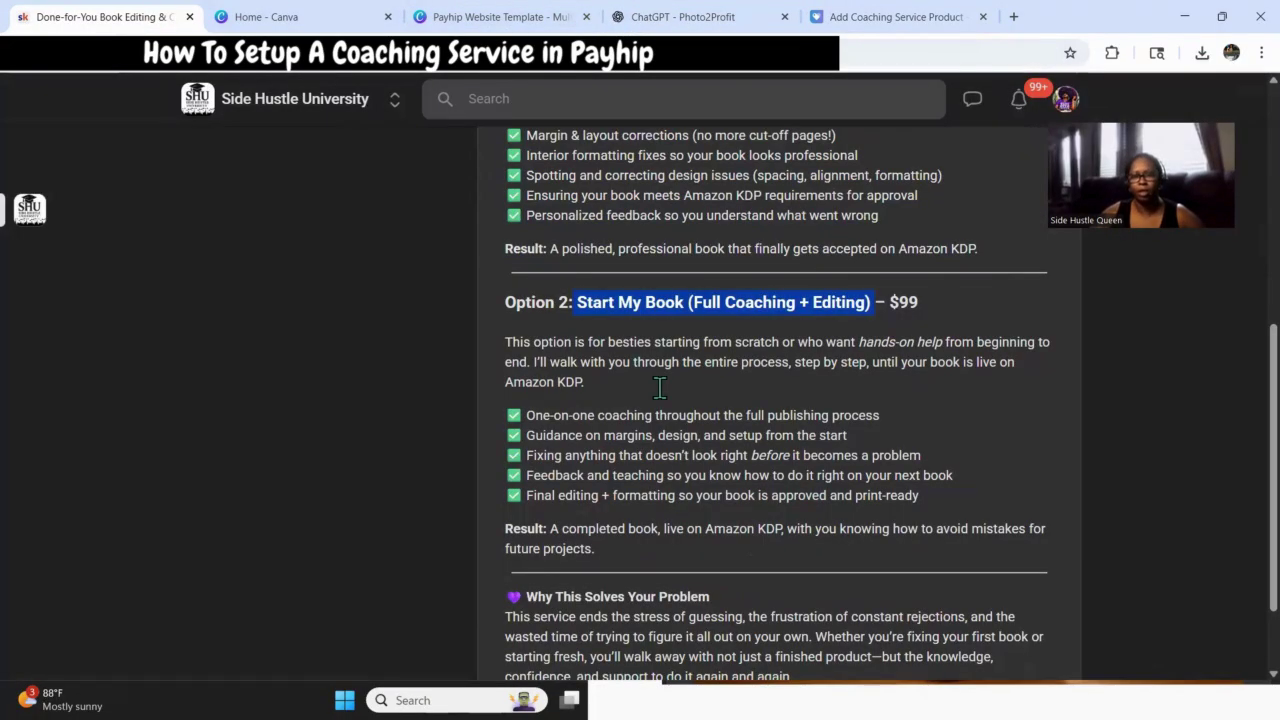
{"action": "scroll", "coordinate": [700, 365], "scroll_direction": "down", "scroll_amount": 1}
{"action": "left_click_drag", "start_coordinate": [596, 465], "coordinate": [496, 268]}
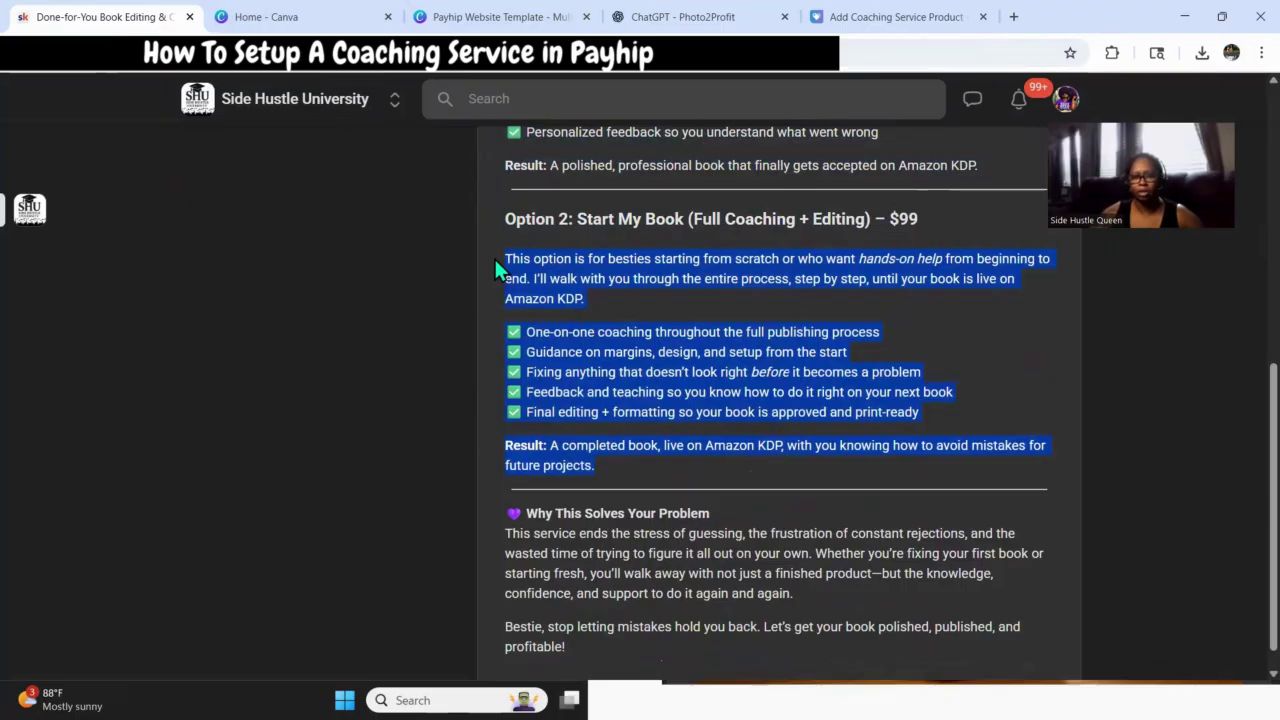
{"action": "left_click", "coordinate": [852, 18]}
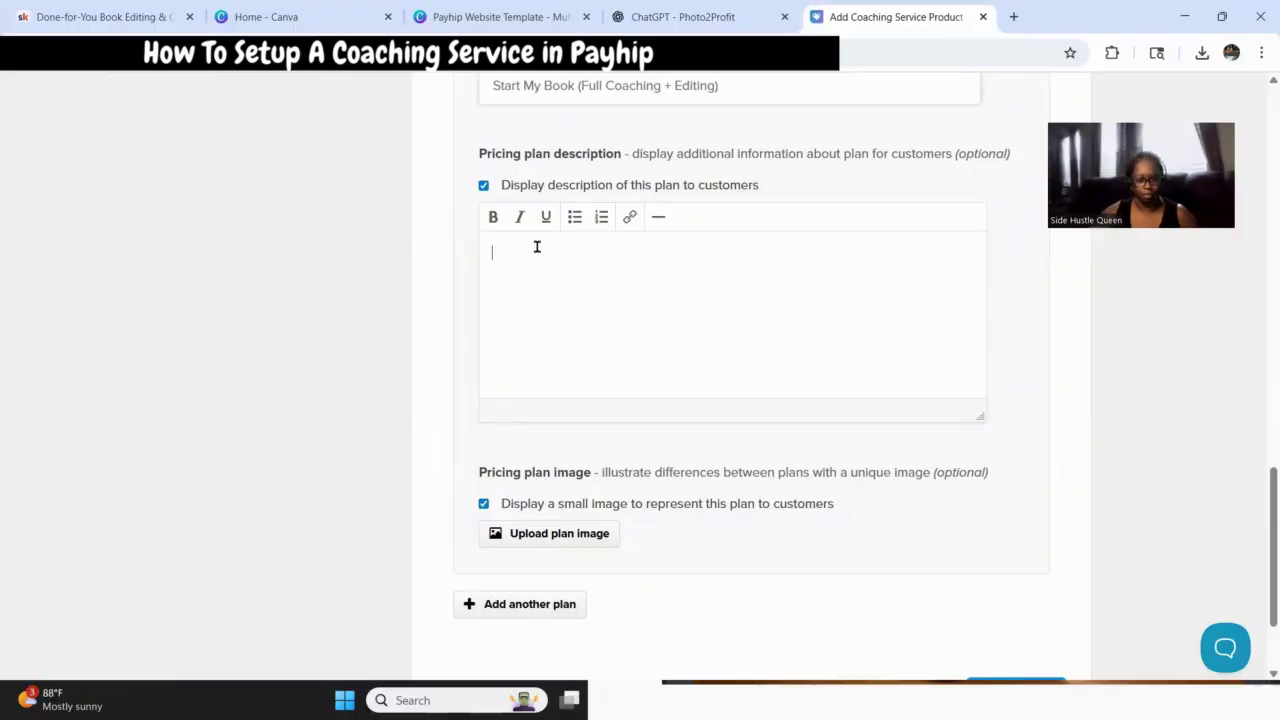
{"action": "left_click", "coordinate": [536, 246]}
{"action": "key", "text": "ctrl+v"}
{"action": "scroll", "coordinate": [706, 340], "scroll_direction": "up", "scroll_amount": 2}
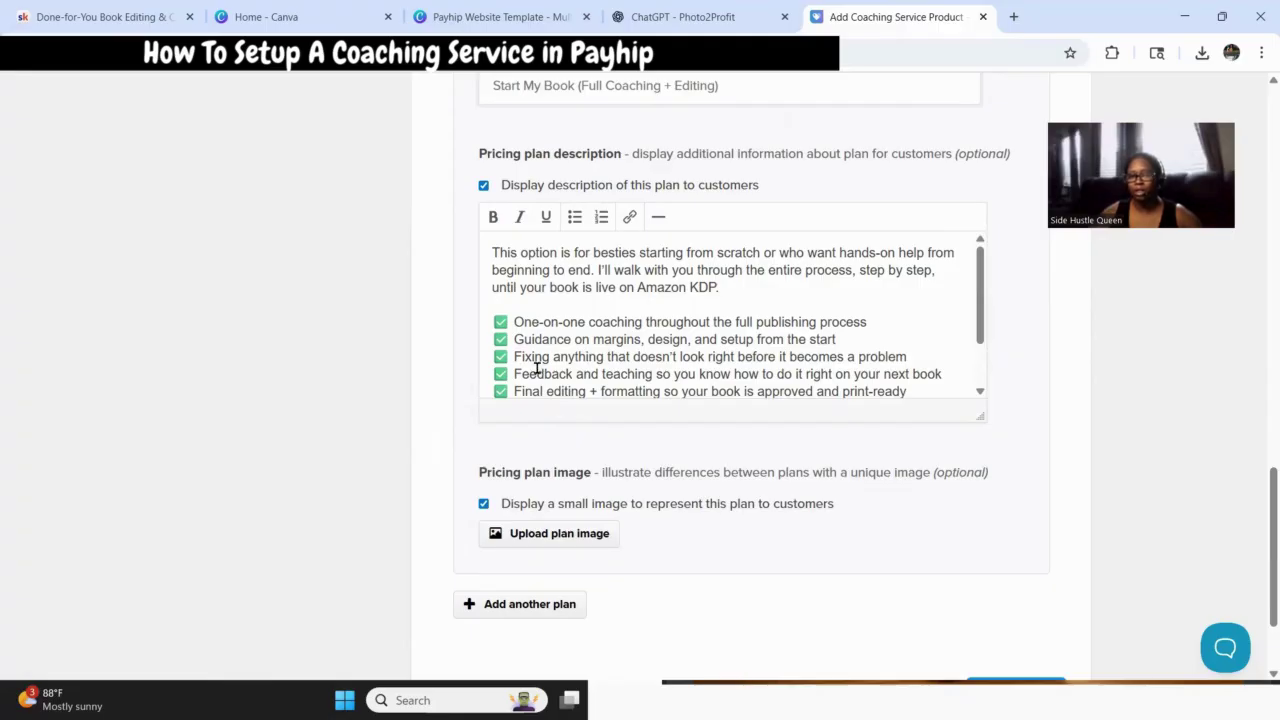
{"action": "scroll", "coordinate": [557, 373], "scroll_direction": "down", "scroll_amount": 2}
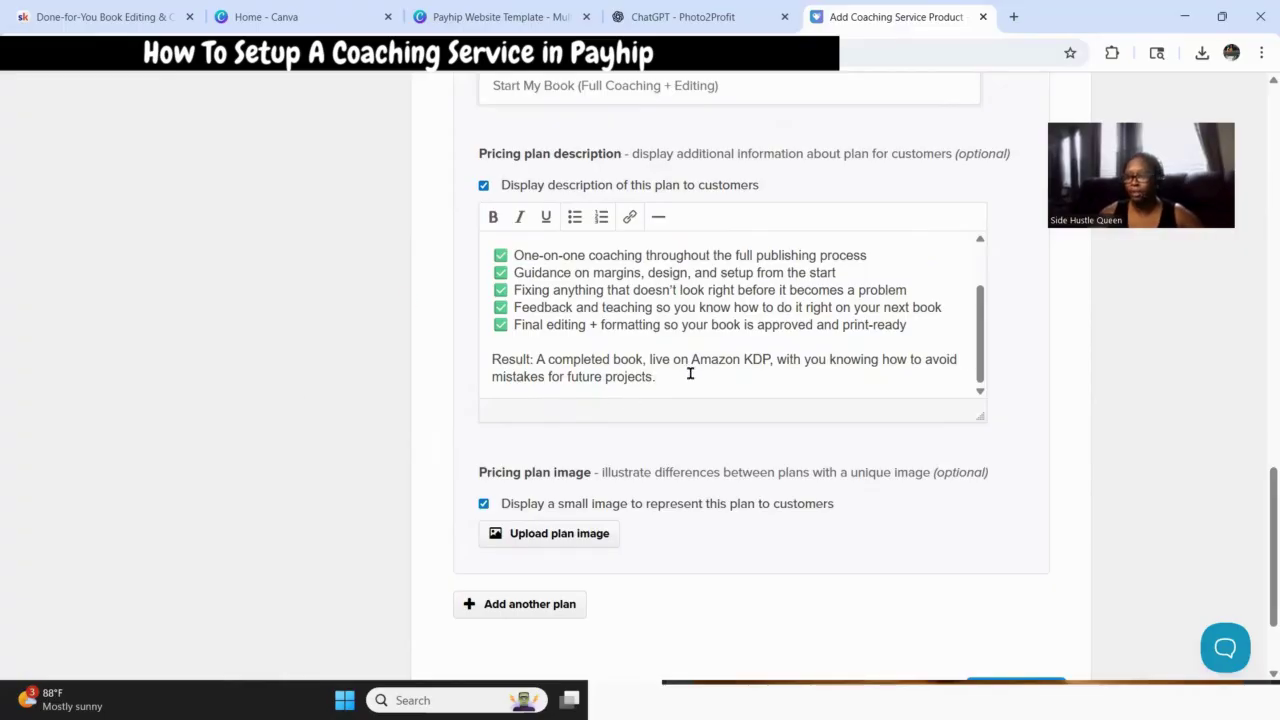
{"action": "scroll", "coordinate": [690, 374], "scroll_direction": "up", "scroll_amount": 1}
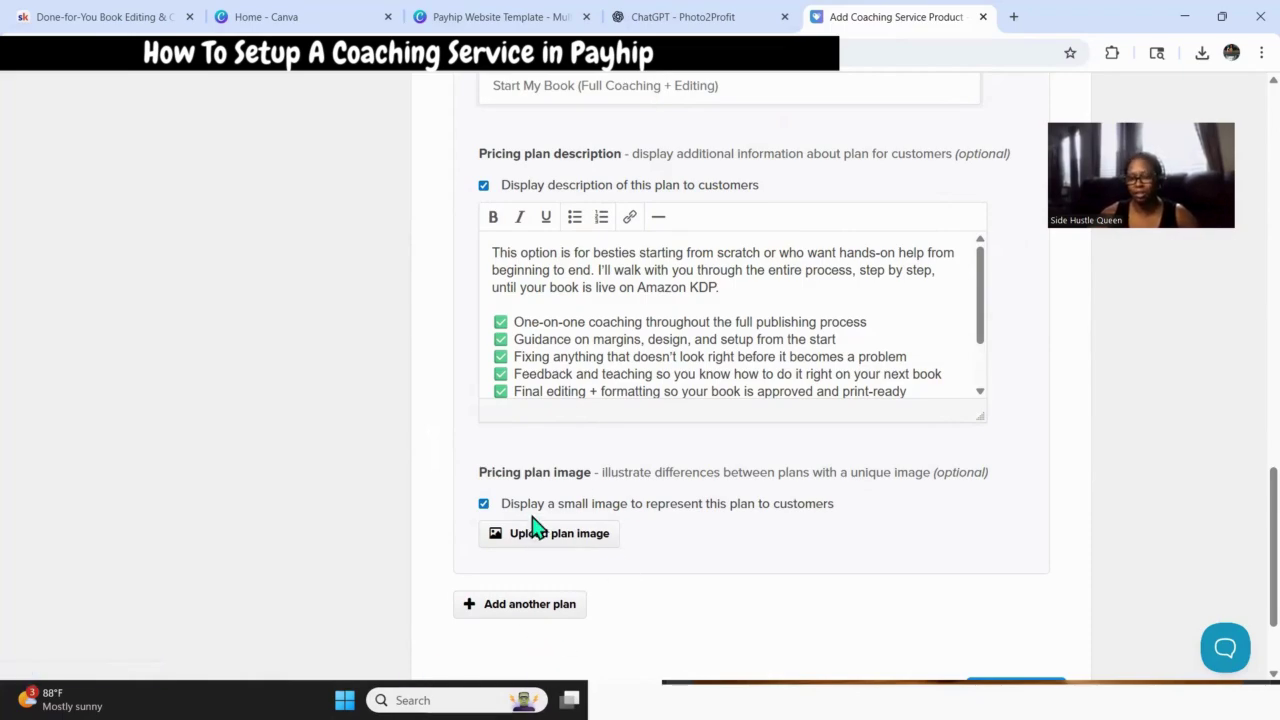
Switch to the Payhip Website Template design in Canva and delete the "Confident & Creative" cover artwork from page 11.
{"action": "left_click", "coordinate": [558, 538]}
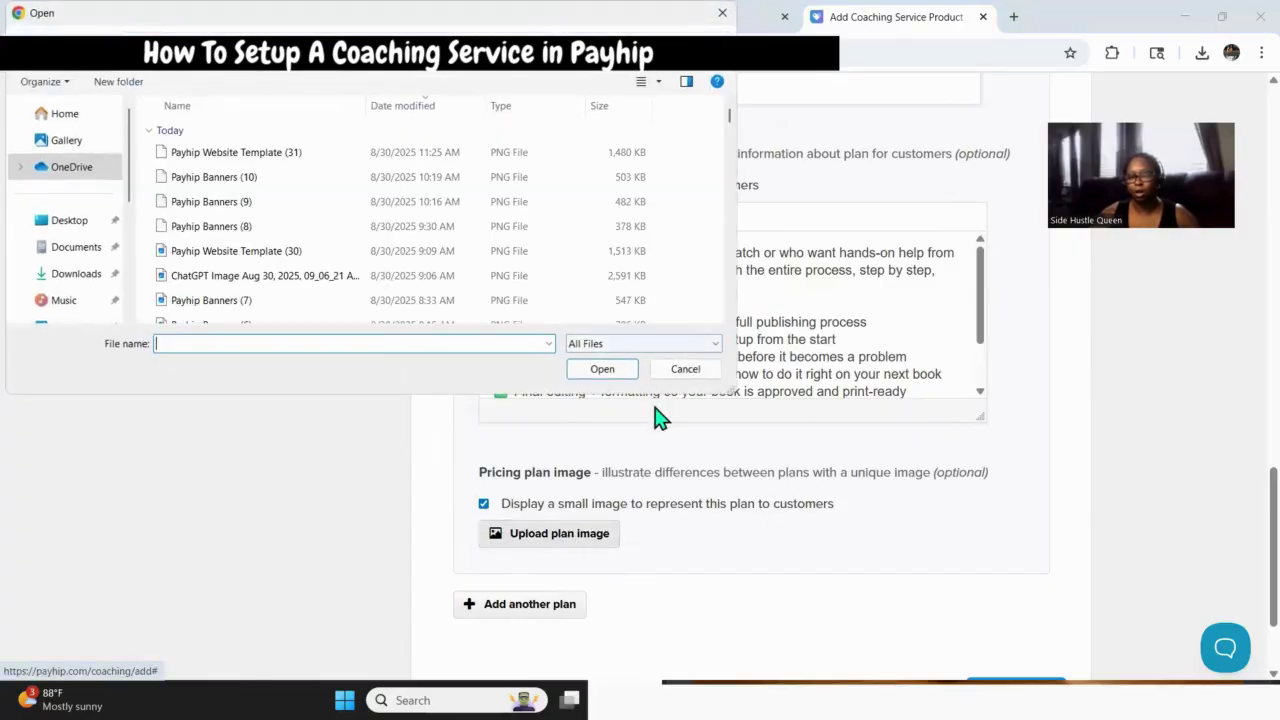
{"action": "left_click", "coordinate": [722, 13]}
{"action": "left_click", "coordinate": [285, 18]}
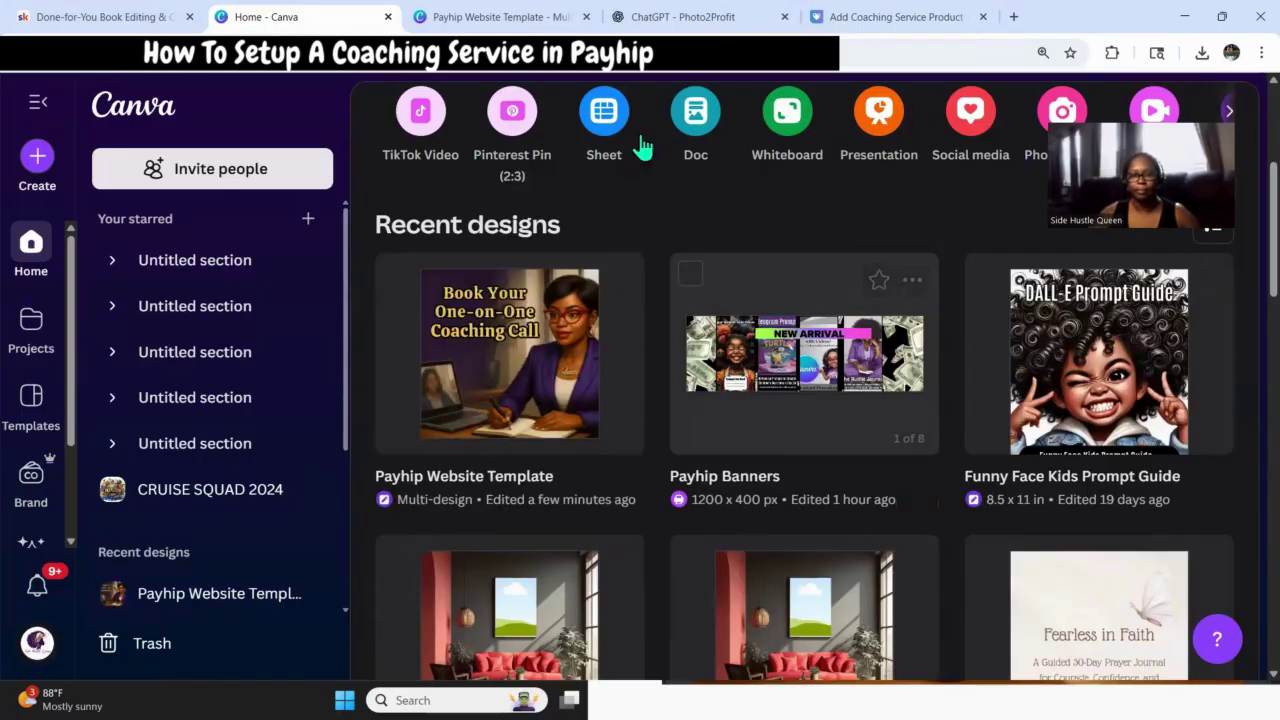
{"action": "left_click", "coordinate": [517, 18]}
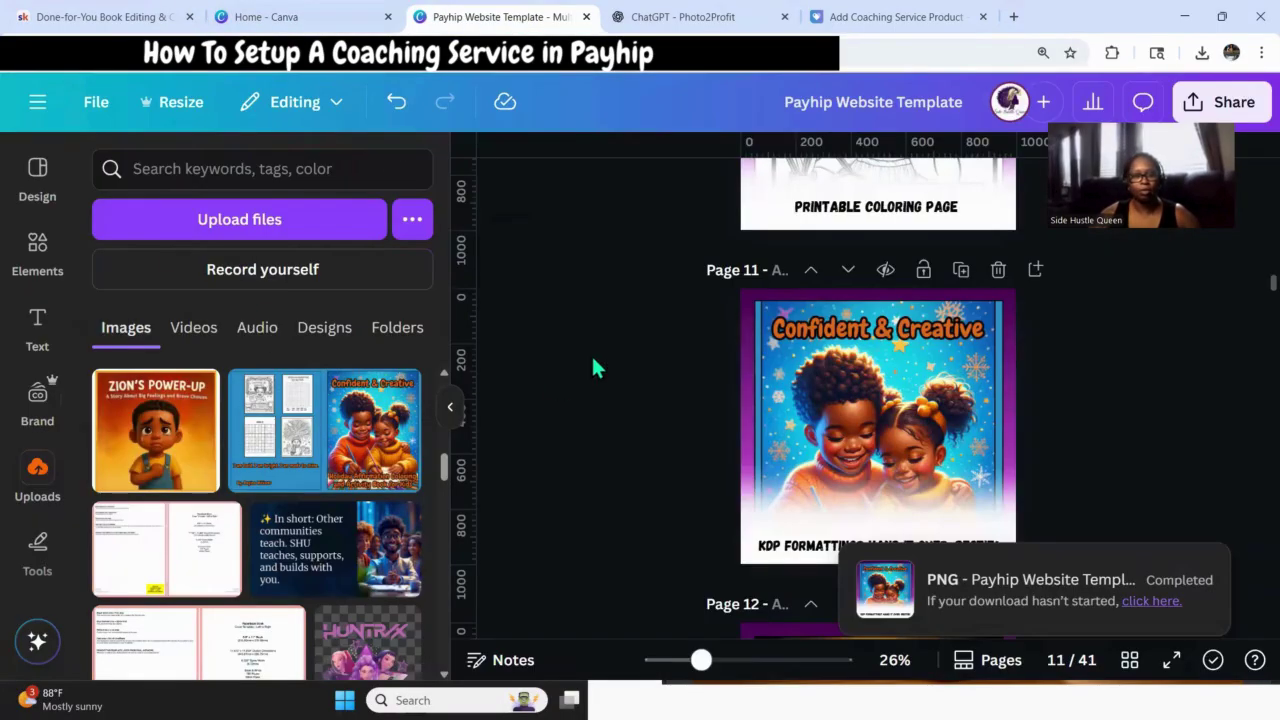
{"action": "scroll", "coordinate": [608, 406], "scroll_direction": "down", "scroll_amount": 3}
{"action": "scroll", "coordinate": [769, 503], "scroll_direction": "up", "scroll_amount": 2}
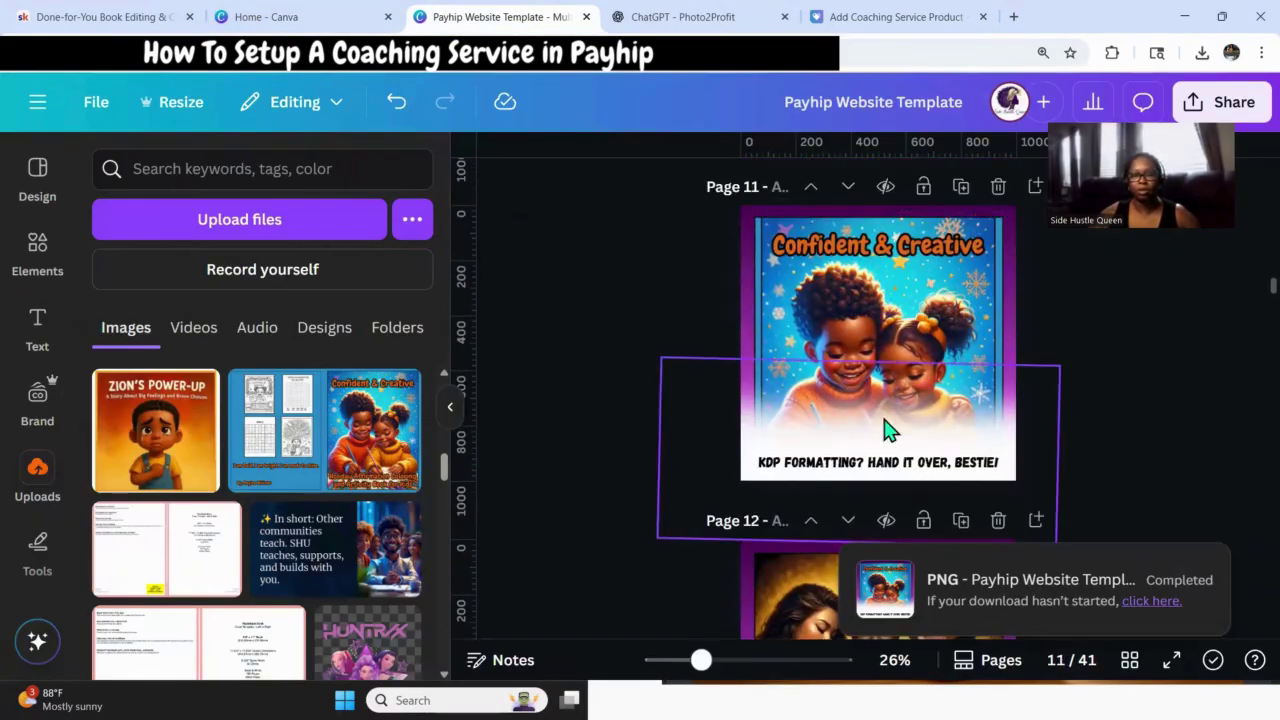
{"action": "left_click", "coordinate": [871, 322]}
{"action": "key", "text": "Delete"}
{"action": "key", "text": "Delete"}
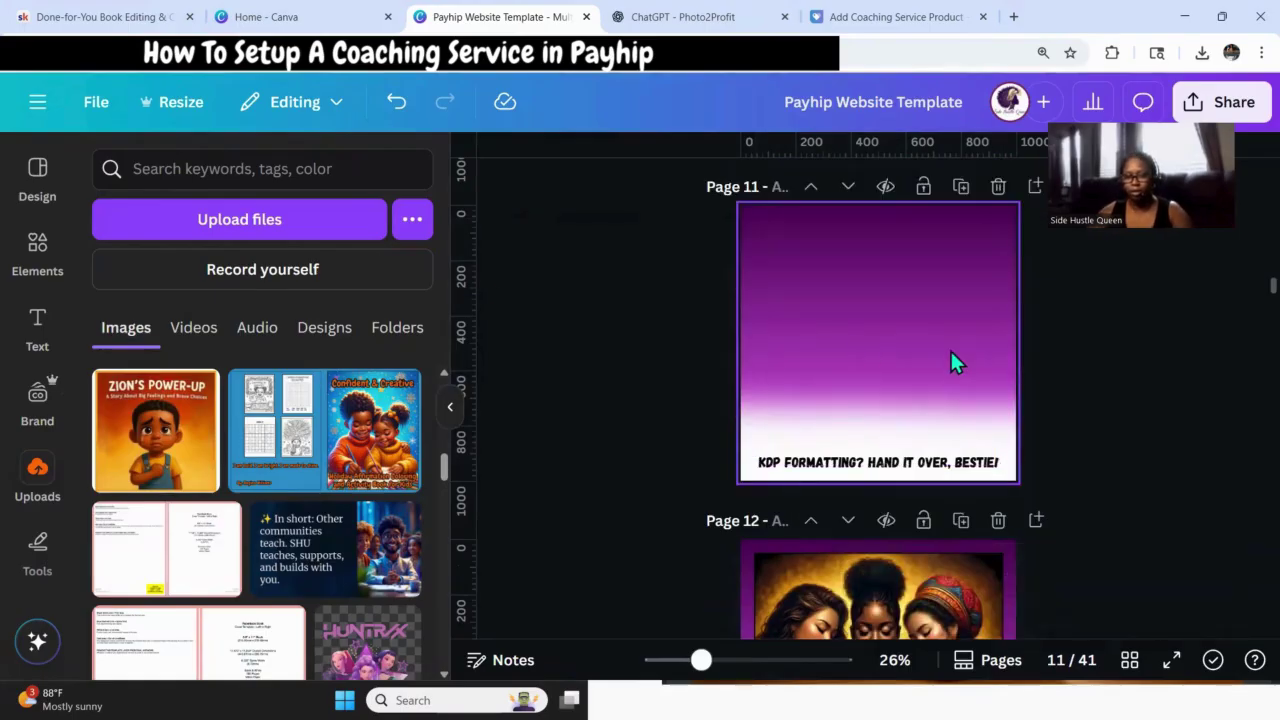
Add the recently used portrait frame with rounded corners to page 11.
{"action": "left_click", "coordinate": [37, 250]}
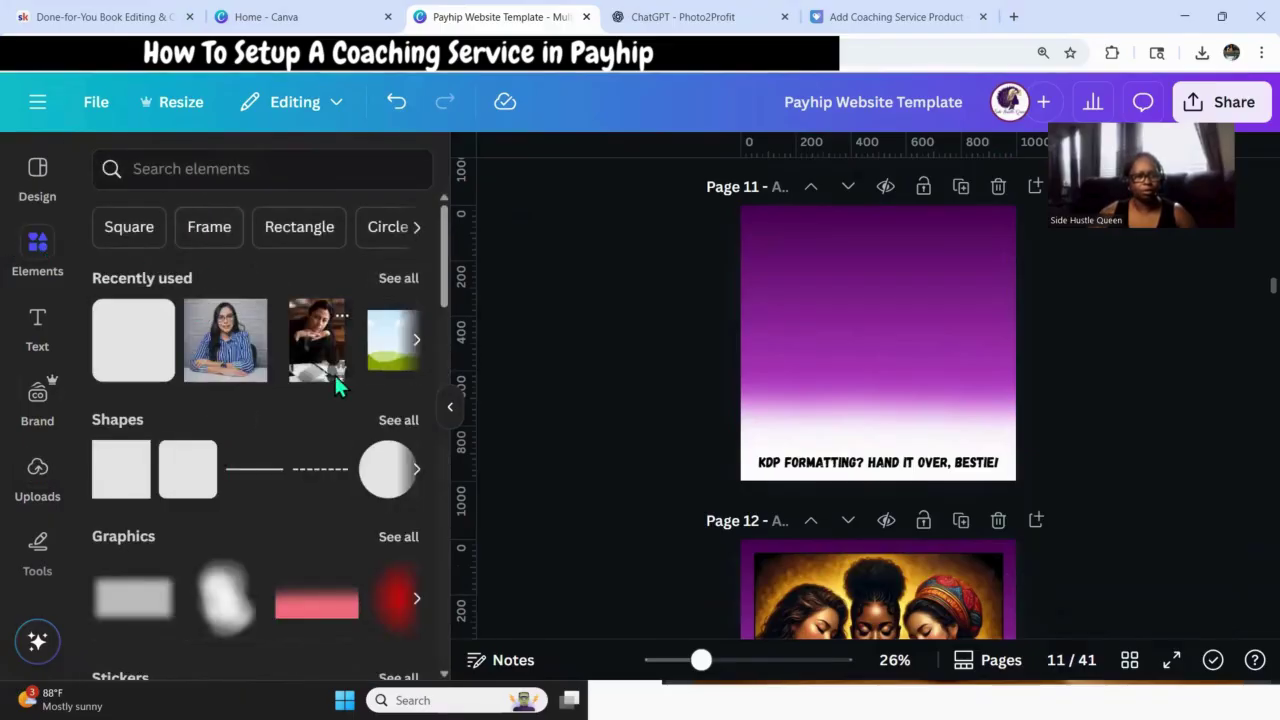
{"action": "left_click", "coordinate": [150, 169]}
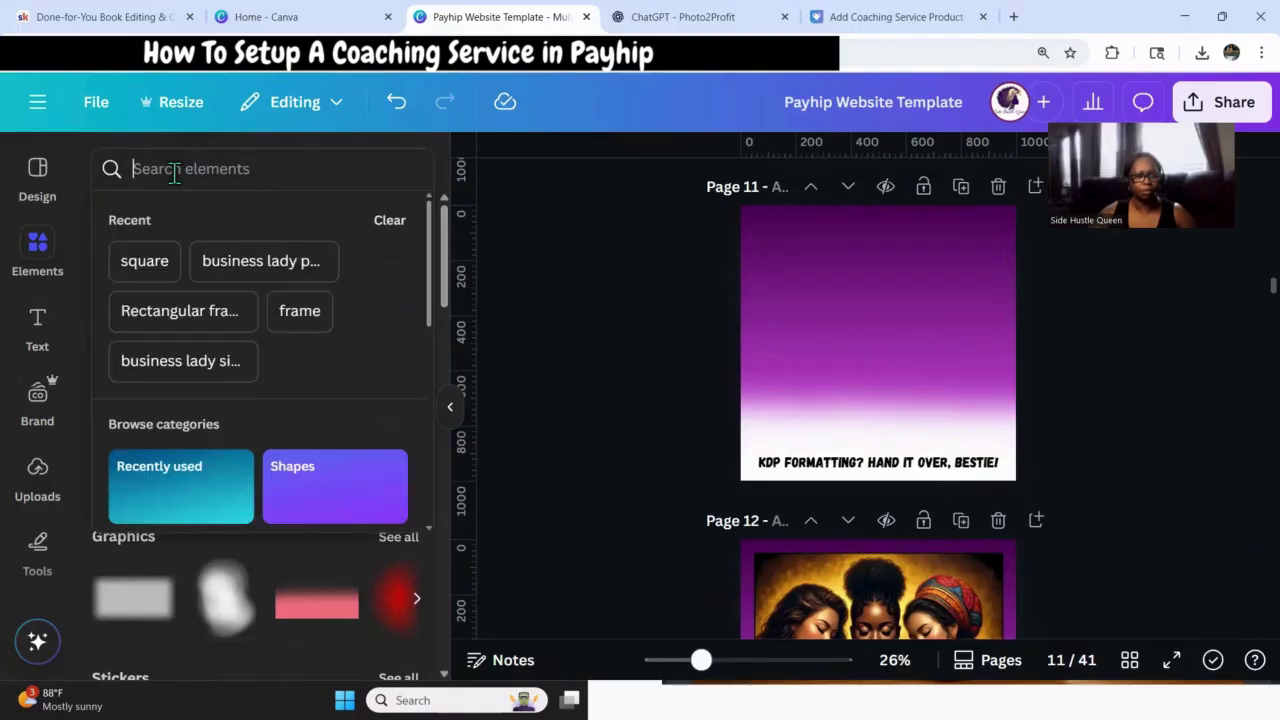
{"action": "left_click", "coordinate": [40, 250]}
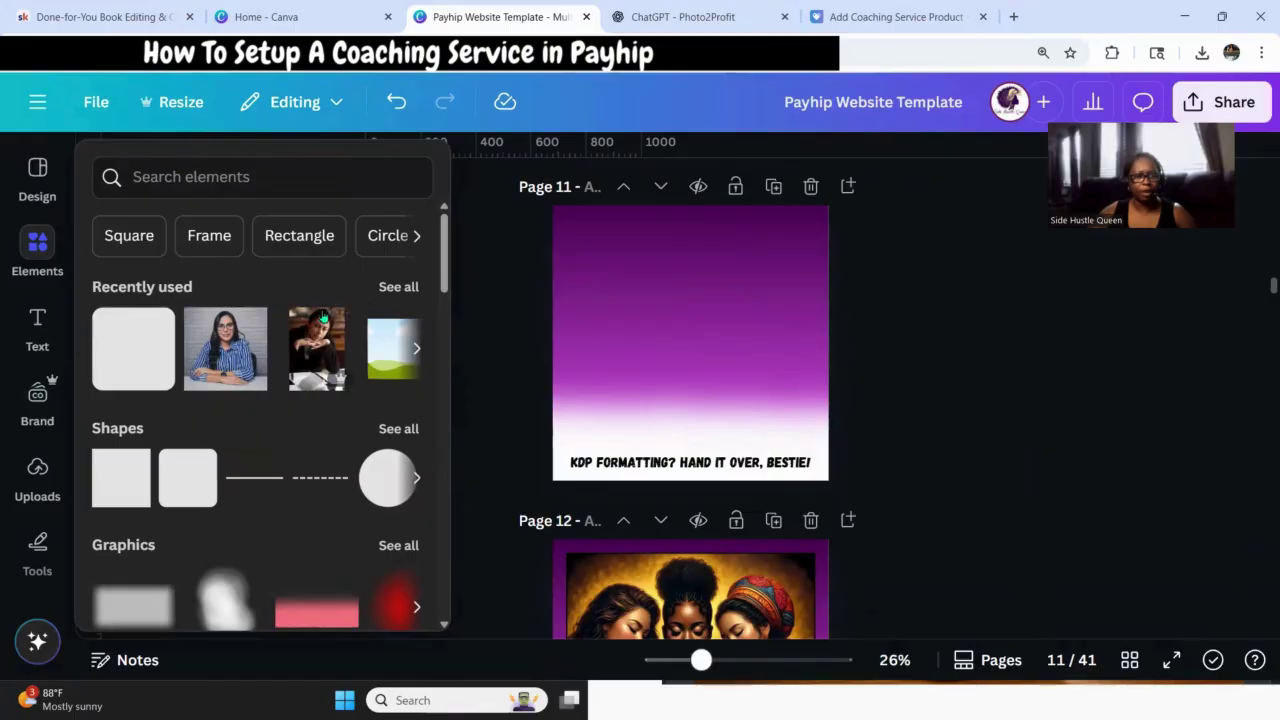
{"action": "left_click", "coordinate": [392, 288]}
{"action": "scroll", "coordinate": [249, 417], "scroll_direction": "down", "scroll_amount": 5}
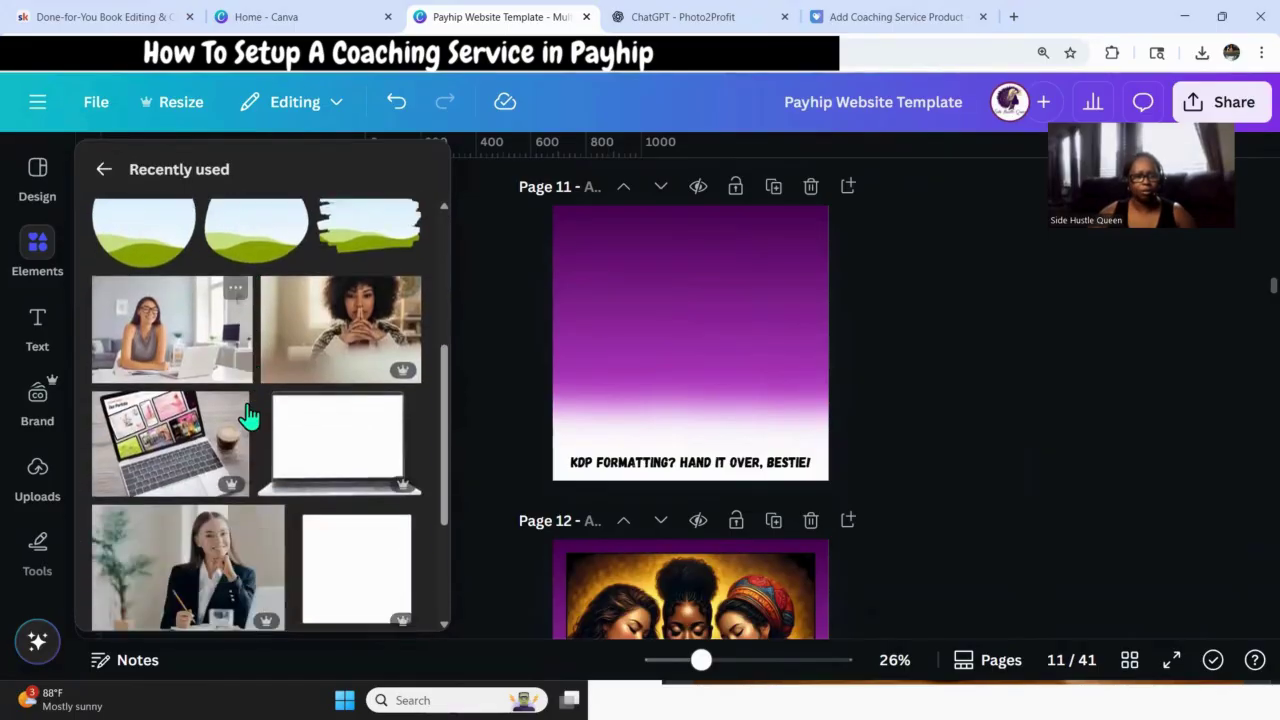
{"action": "scroll", "coordinate": [249, 417], "scroll_direction": "down", "scroll_amount": 4}
{"action": "scroll", "coordinate": [330, 560], "scroll_direction": "down", "scroll_amount": 1}
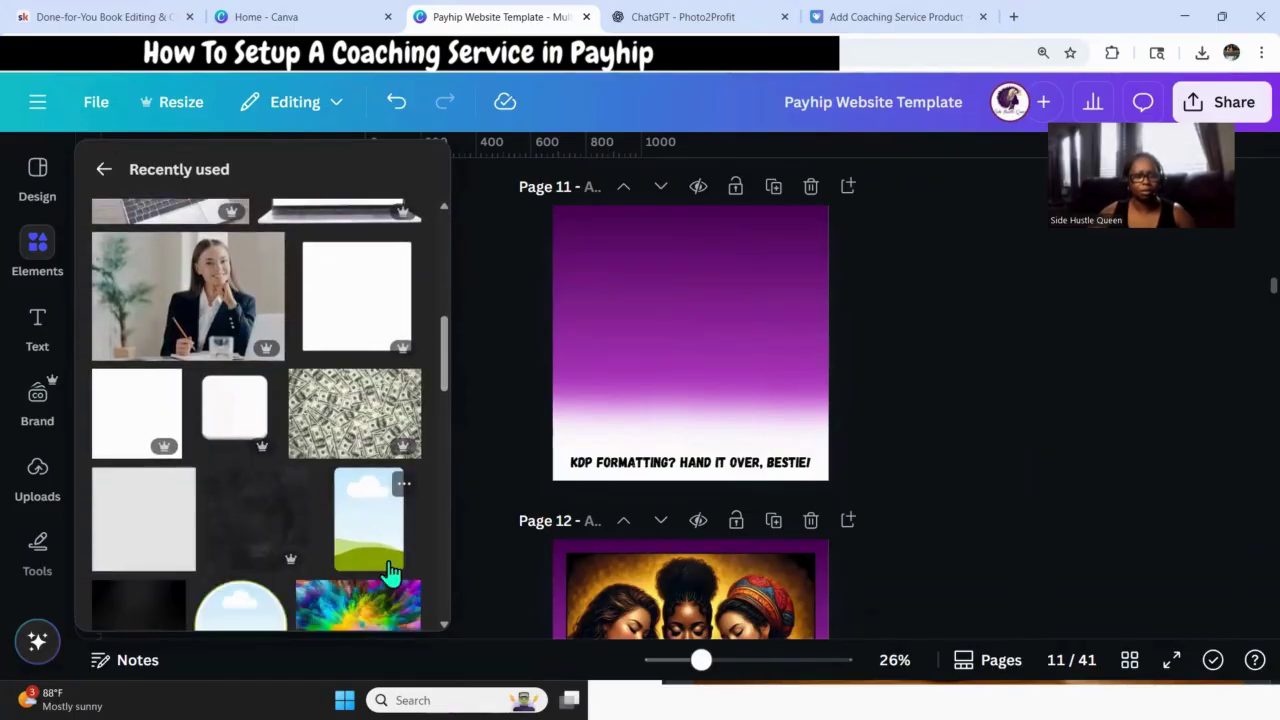
{"action": "scroll", "coordinate": [390, 570], "scroll_direction": "down", "scroll_amount": 1}
{"action": "left_click", "coordinate": [366, 446]}
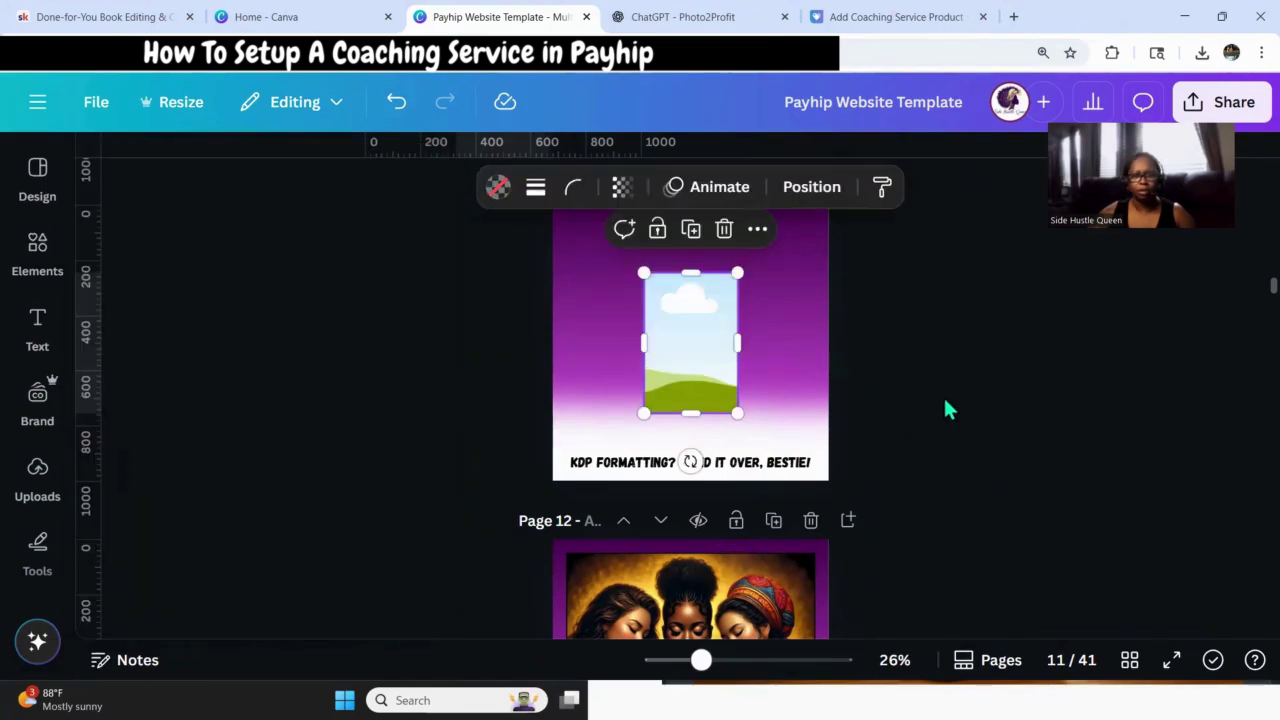
{"action": "left_click", "coordinate": [948, 410]}
Move the frame to the upper left of page 11, enlarge it, and place a duplicate to its right.
{"action": "scroll", "coordinate": [705, 508], "scroll_direction": "up", "scroll_amount": 2}
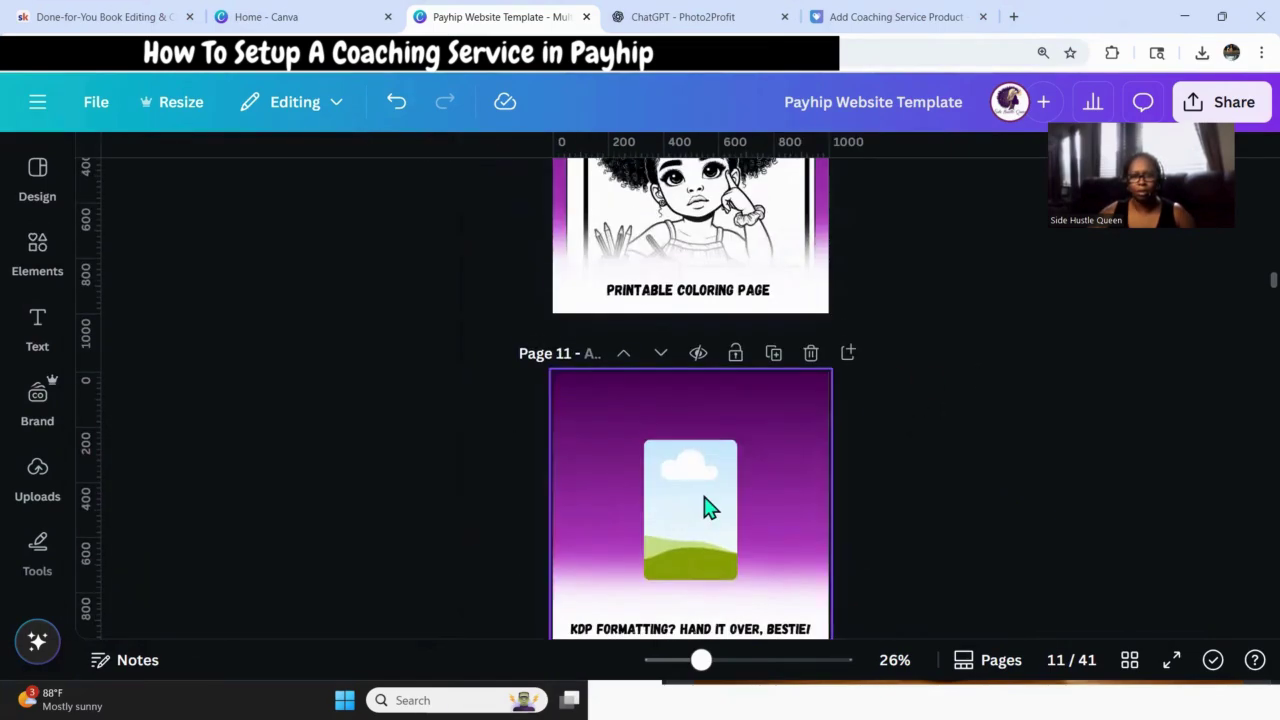
{"action": "left_click_drag", "start_coordinate": [705, 508], "coordinate": [627, 468]}
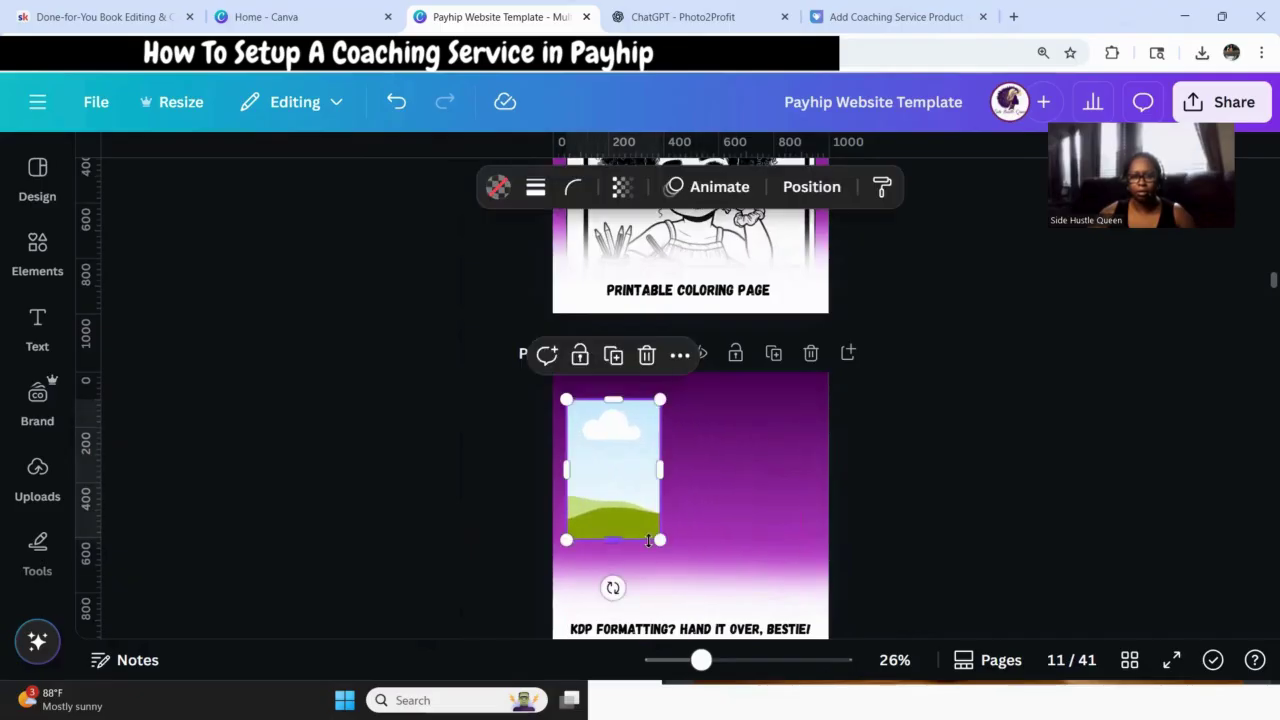
{"action": "left_click_drag", "start_coordinate": [659, 543], "coordinate": [690, 585]}
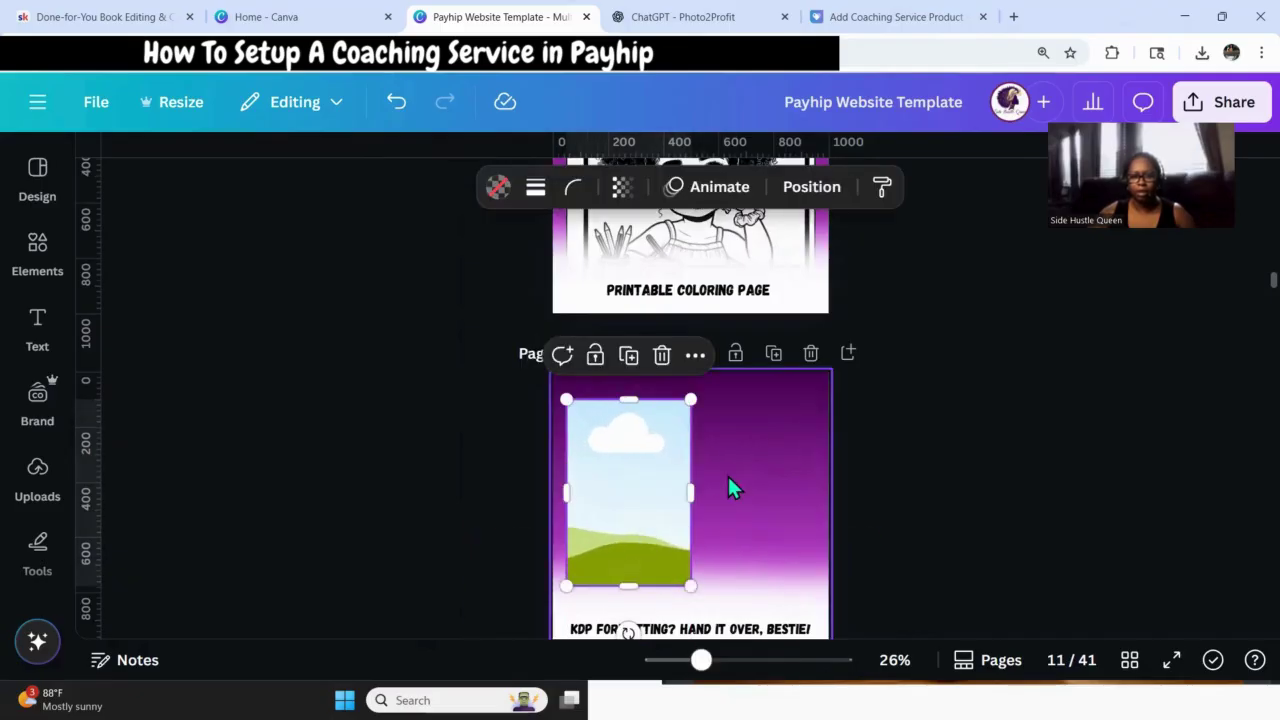
{"action": "left_click", "coordinate": [628, 355]}
{"action": "left_click_drag", "start_coordinate": [671, 523], "coordinate": [795, 539]}
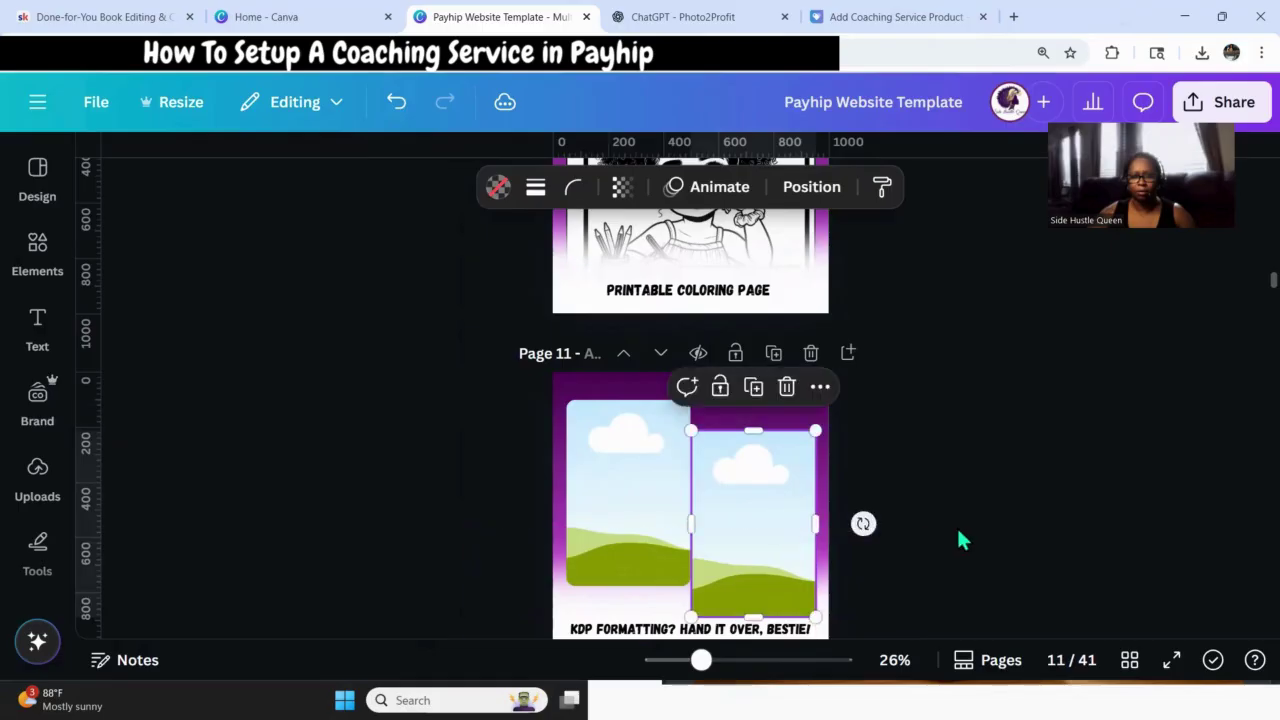
Shrink the left frame on page 11 slightly and delete the larger duplicate beside it.
{"action": "left_click", "coordinate": [625, 532]}
{"action": "left_click_drag", "start_coordinate": [671, 587], "coordinate": [671, 568]}
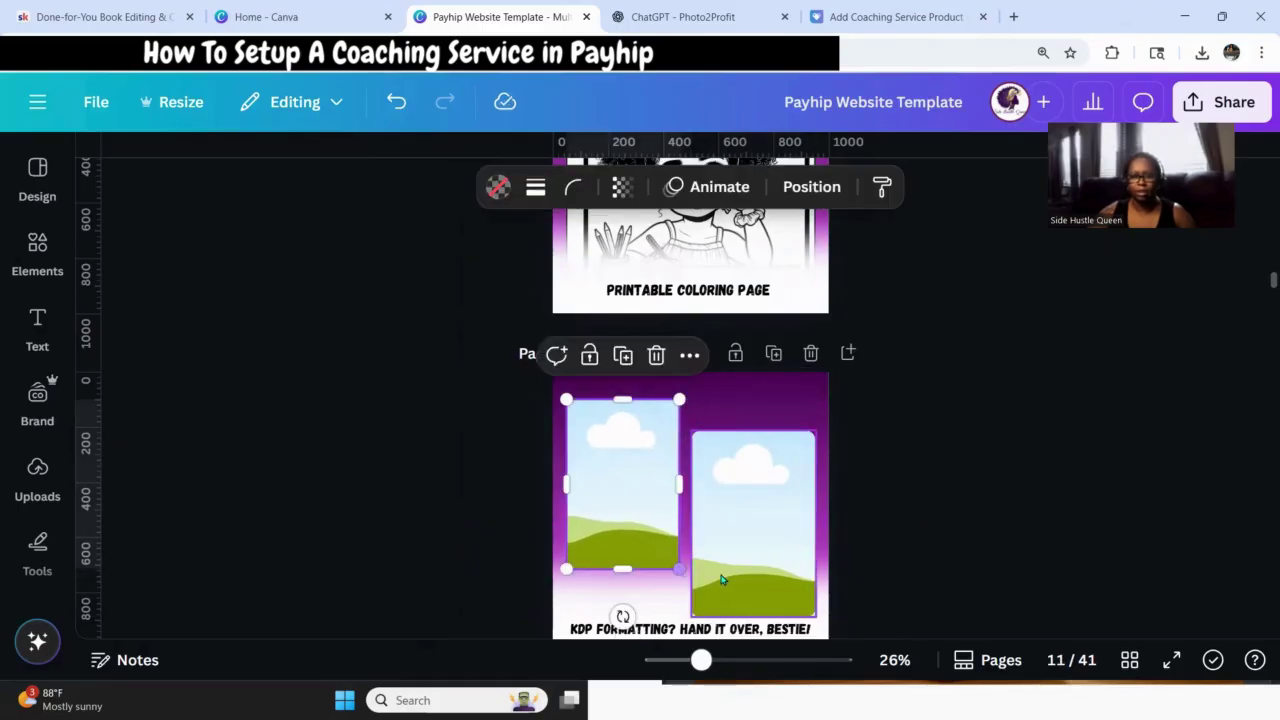
{"action": "left_click", "coordinate": [723, 579]}
{"action": "key", "text": "Delete"}
Duplicate the resized left frame and place the copy on the right side of page 11, slightly lower than the original.
{"action": "left_click", "coordinate": [643, 523]}
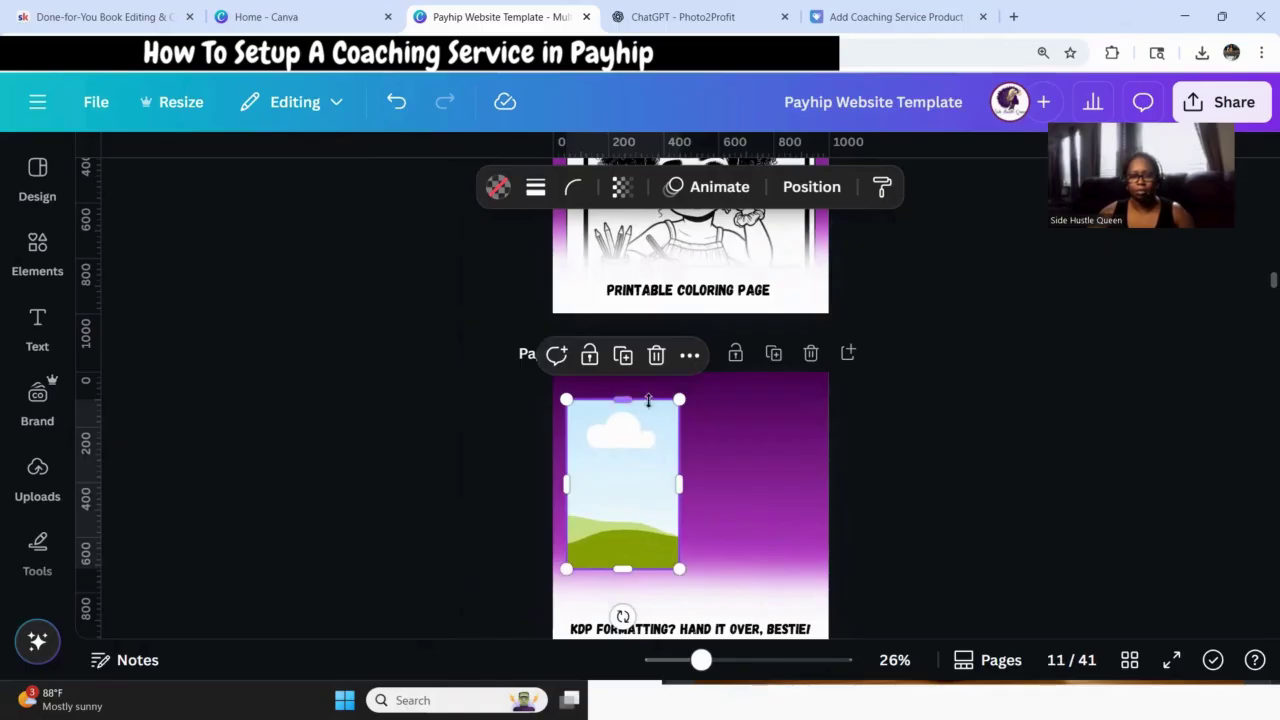
{"action": "left_click", "coordinate": [622, 355]}
{"action": "left_click_drag", "start_coordinate": [634, 486], "coordinate": [767, 530]}
{"action": "left_click", "coordinate": [642, 527]}
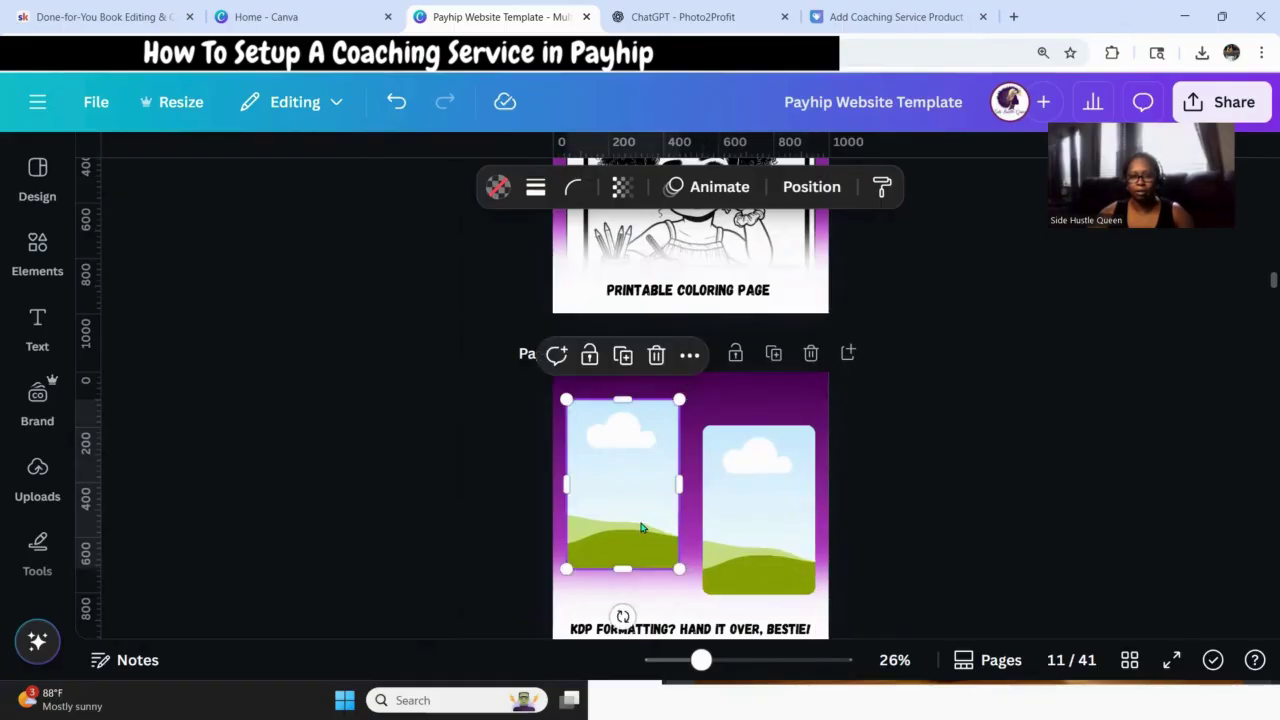
{"action": "left_click_drag", "start_coordinate": [642, 527], "coordinate": [641, 520]}
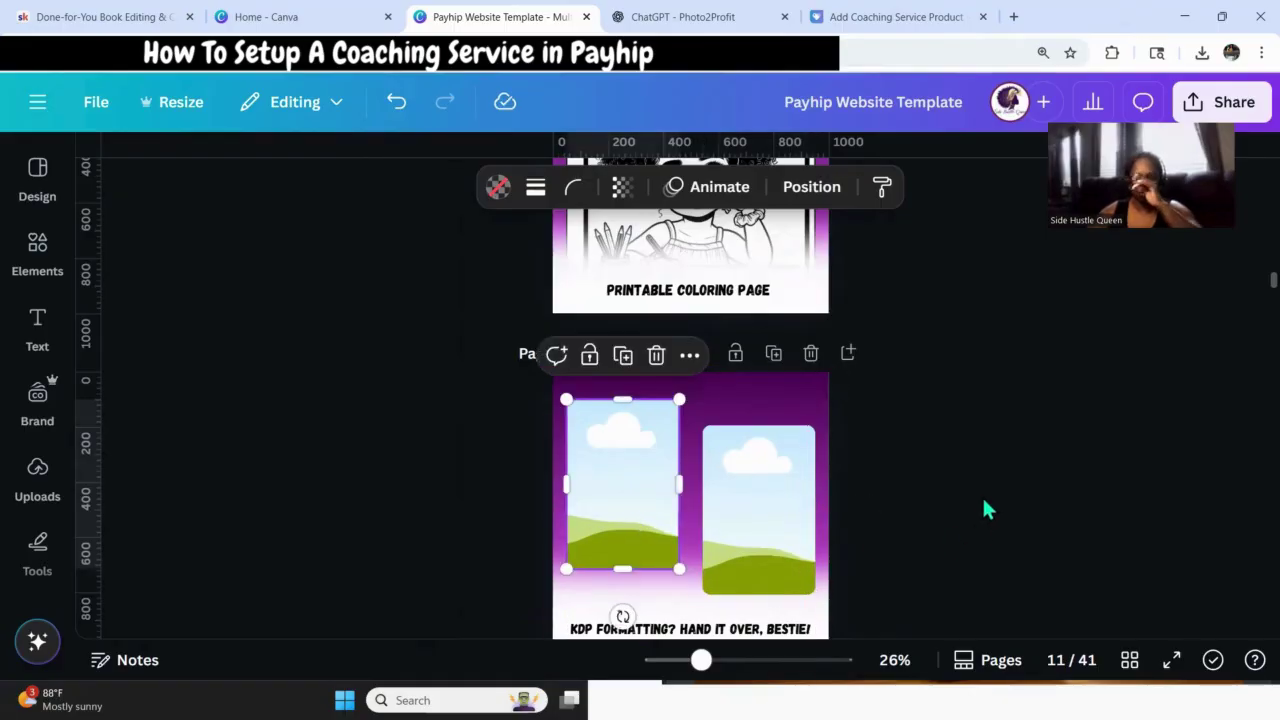
{"action": "scroll", "coordinate": [988, 532], "scroll_direction": "up", "scroll_amount": 1}
{"action": "left_click", "coordinate": [987, 525]}
{"action": "left_click", "coordinate": [37, 330]}
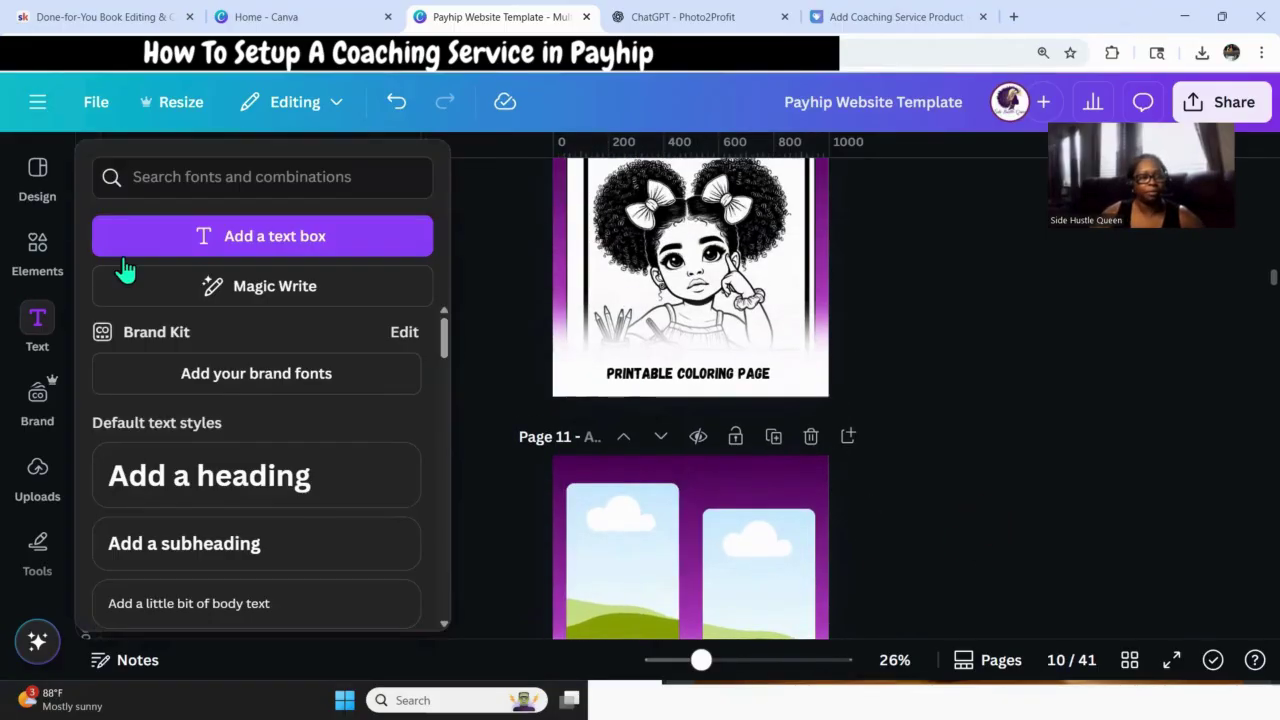
{"action": "left_click", "coordinate": [50, 234]}
{"action": "left_click", "coordinate": [30, 244]}
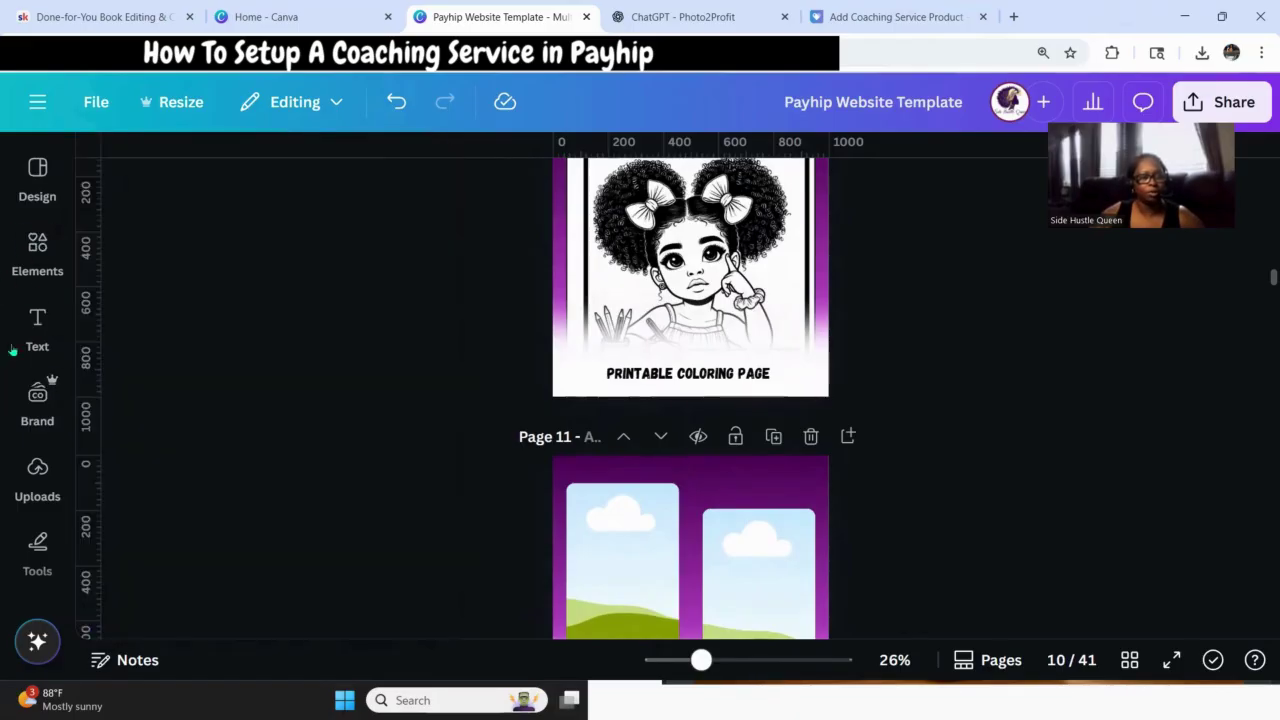
{"action": "left_click", "coordinate": [35, 318]}
{"action": "left_click", "coordinate": [37, 250]}
{"action": "left_click", "coordinate": [37, 178]}
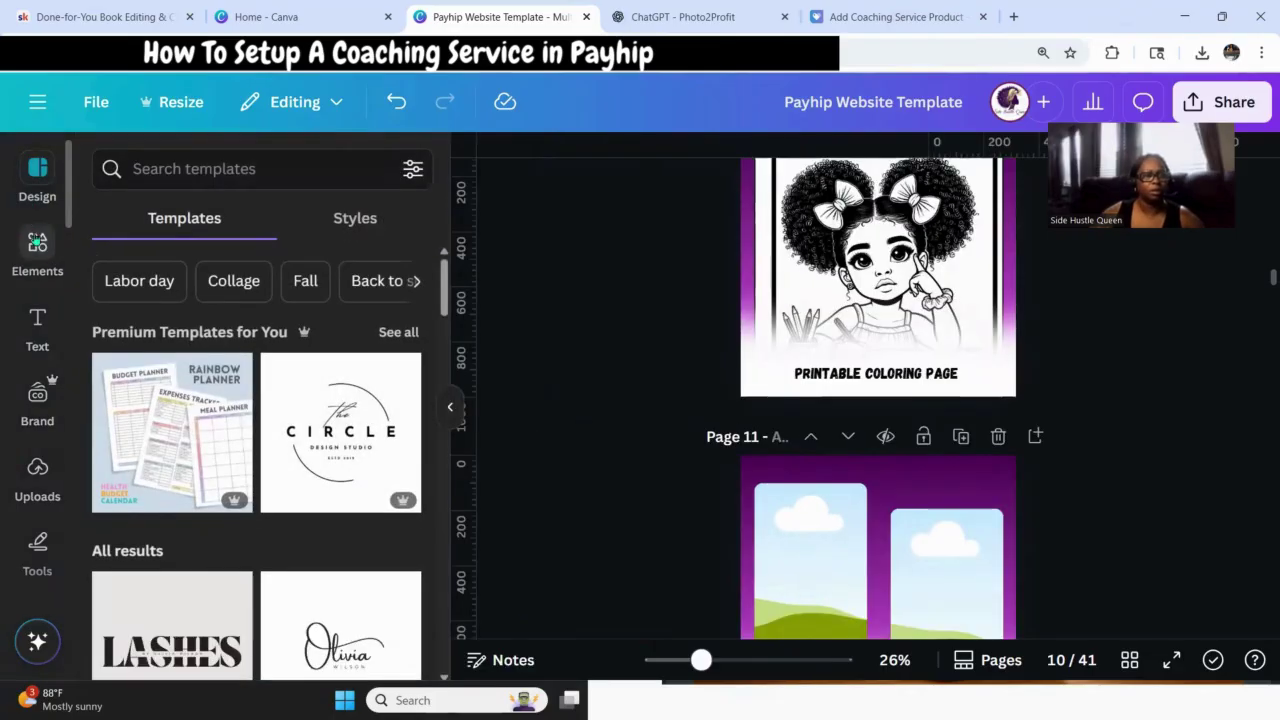
Search the elements for "arrow" and add the thin curved arrow graphic with an open head to page 11.
{"action": "left_click", "coordinate": [37, 243]}
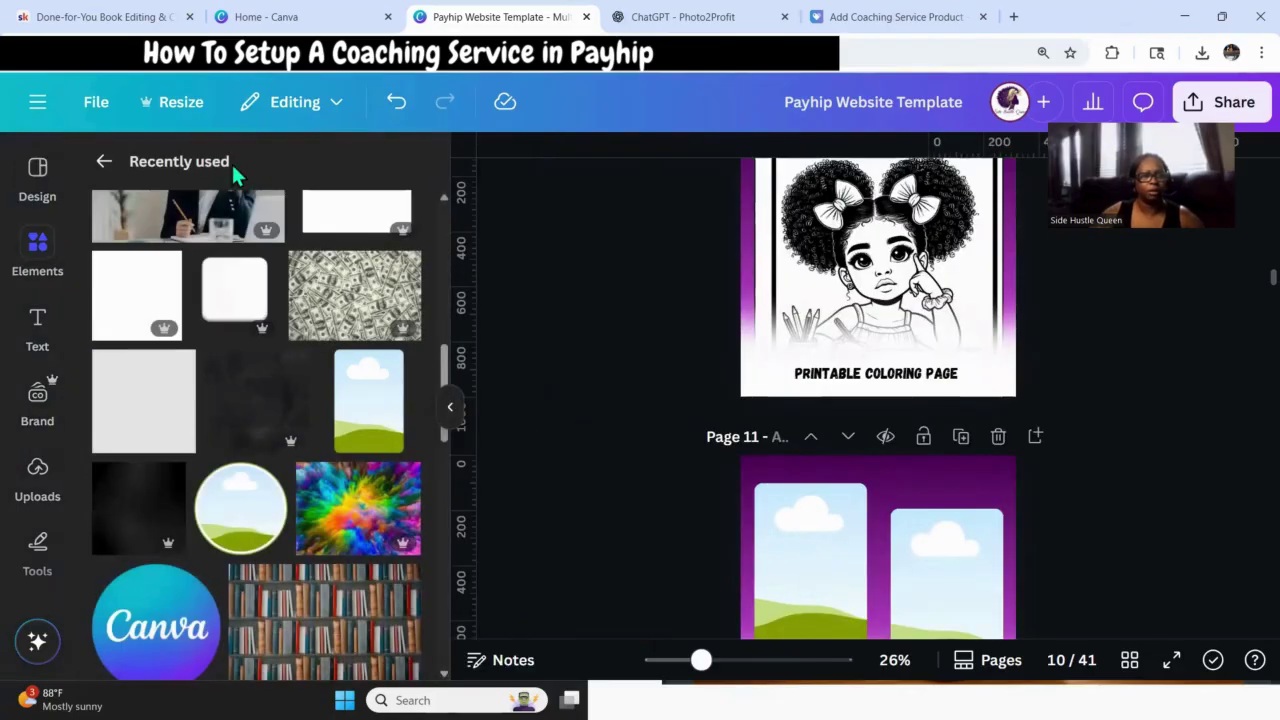
{"action": "left_click", "coordinate": [104, 162]}
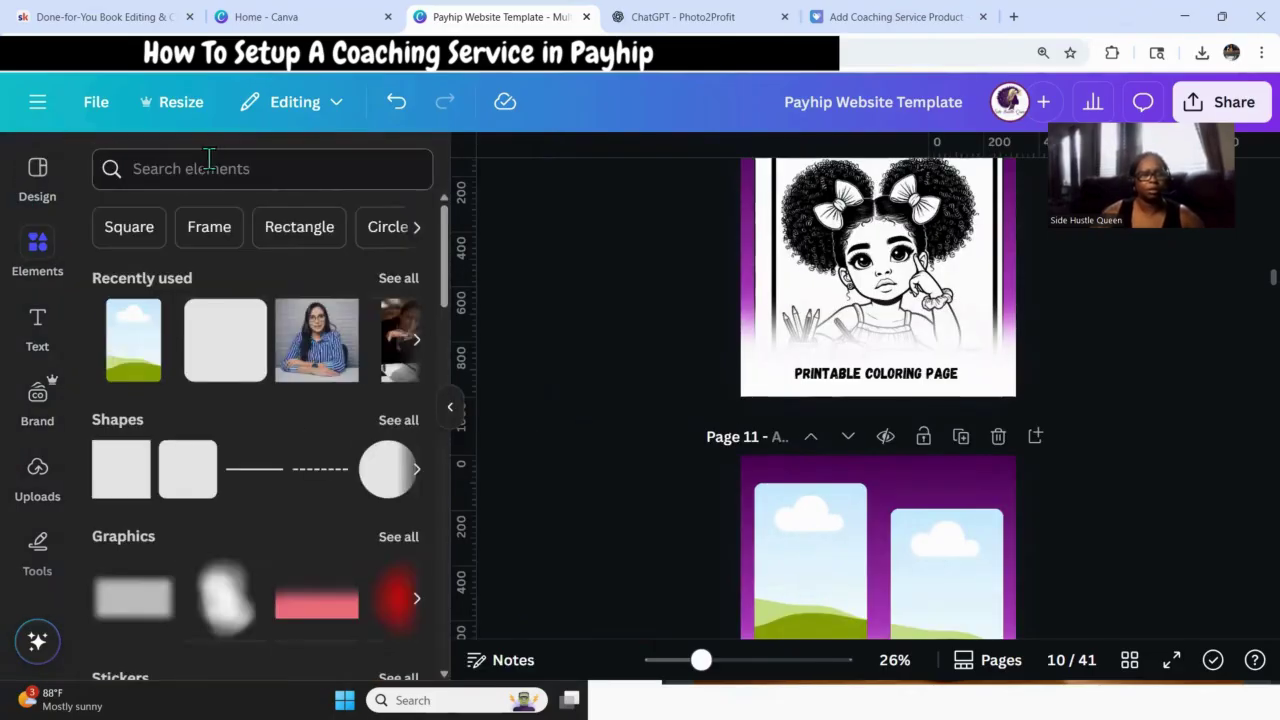
{"action": "left_click", "coordinate": [191, 170]}
{"action": "type", "text": "arrow"}
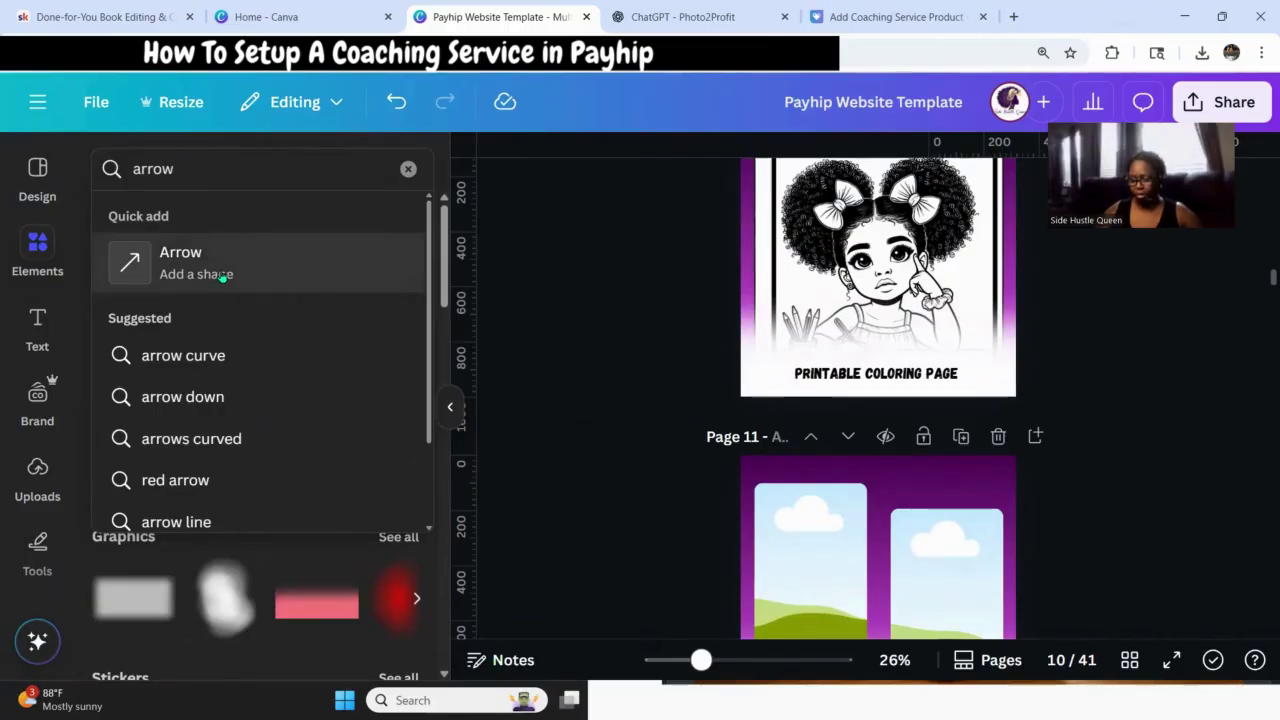
{"action": "key", "text": "Return"}
{"action": "scroll", "coordinate": [230, 330], "scroll_direction": "down", "scroll_amount": 1}
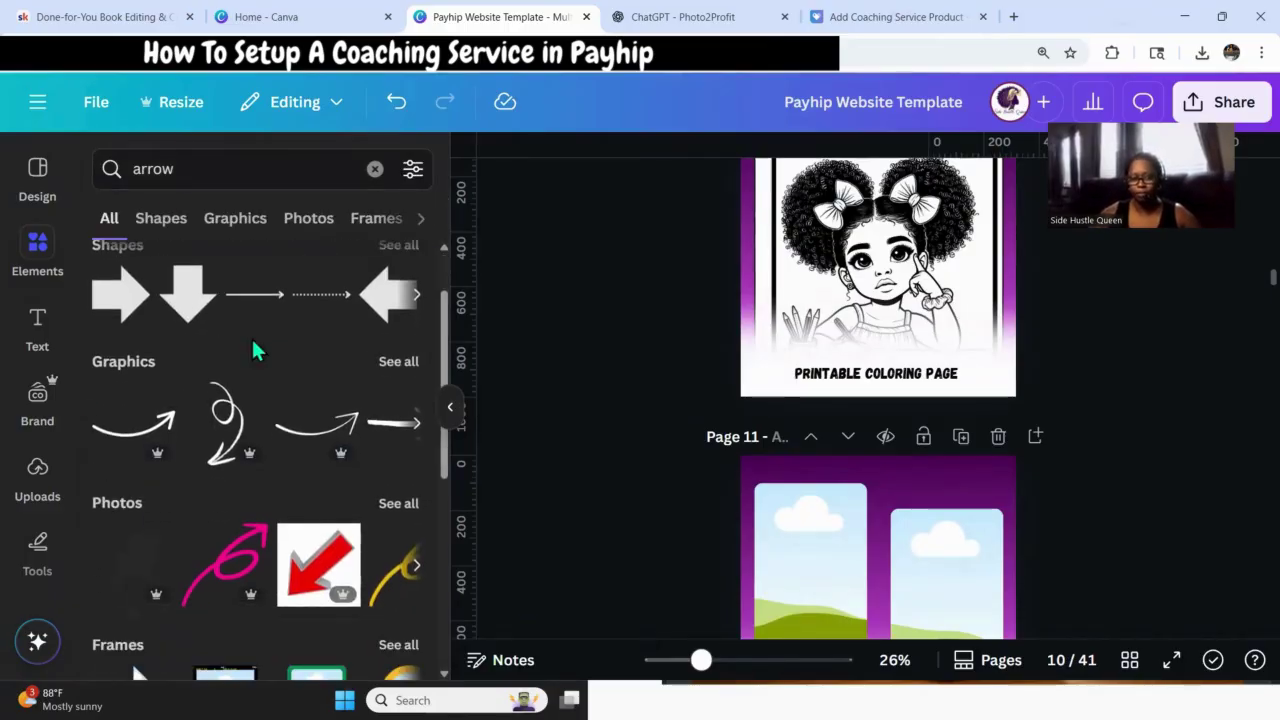
{"action": "scroll", "coordinate": [1122, 455], "scroll_direction": "down", "scroll_amount": 2}
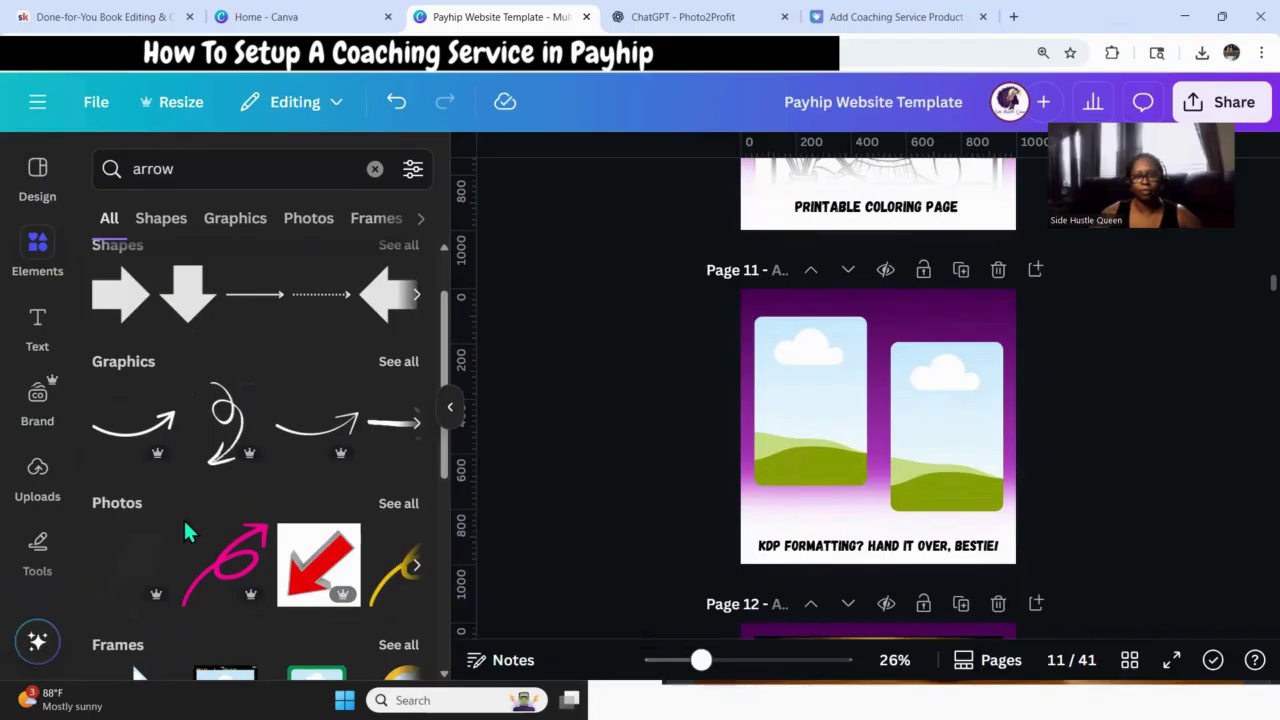
{"action": "left_click", "coordinate": [323, 440]}
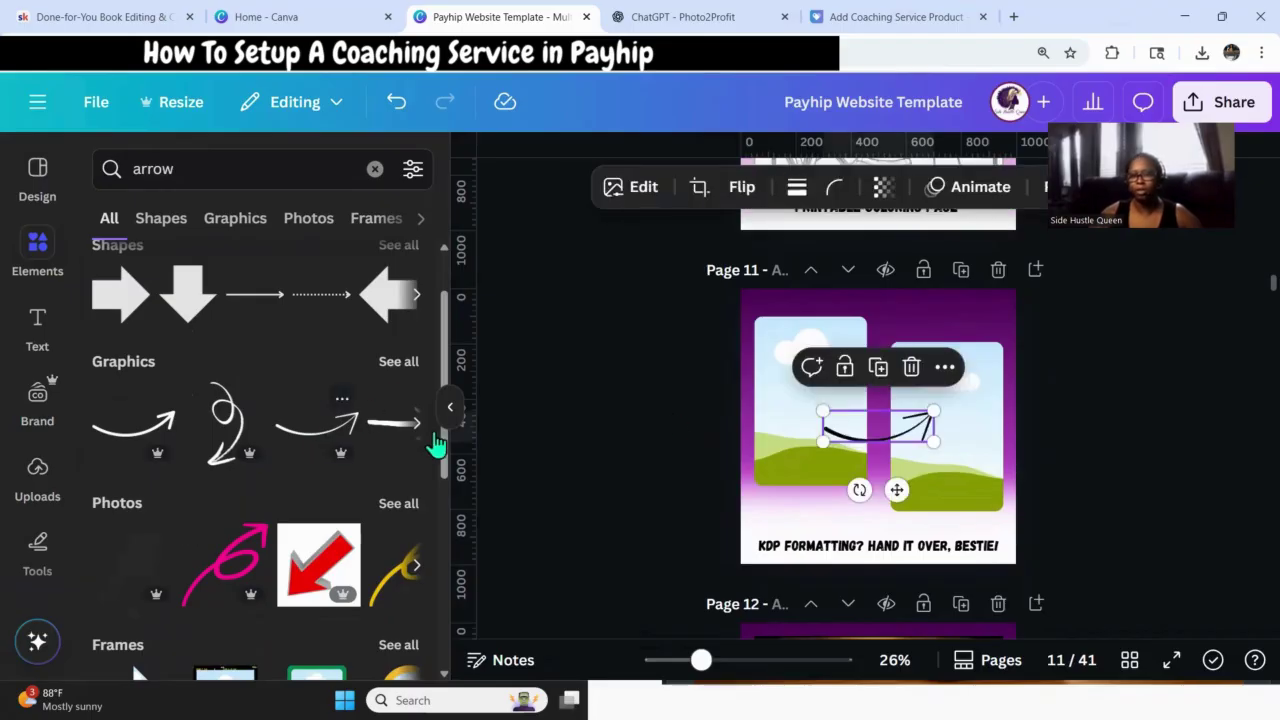
Fill the right frame on page 11 with the uploaded photo of the girl holding a book, and move the tilted arrow below the frames.
{"action": "left_click", "coordinate": [1140, 390]}
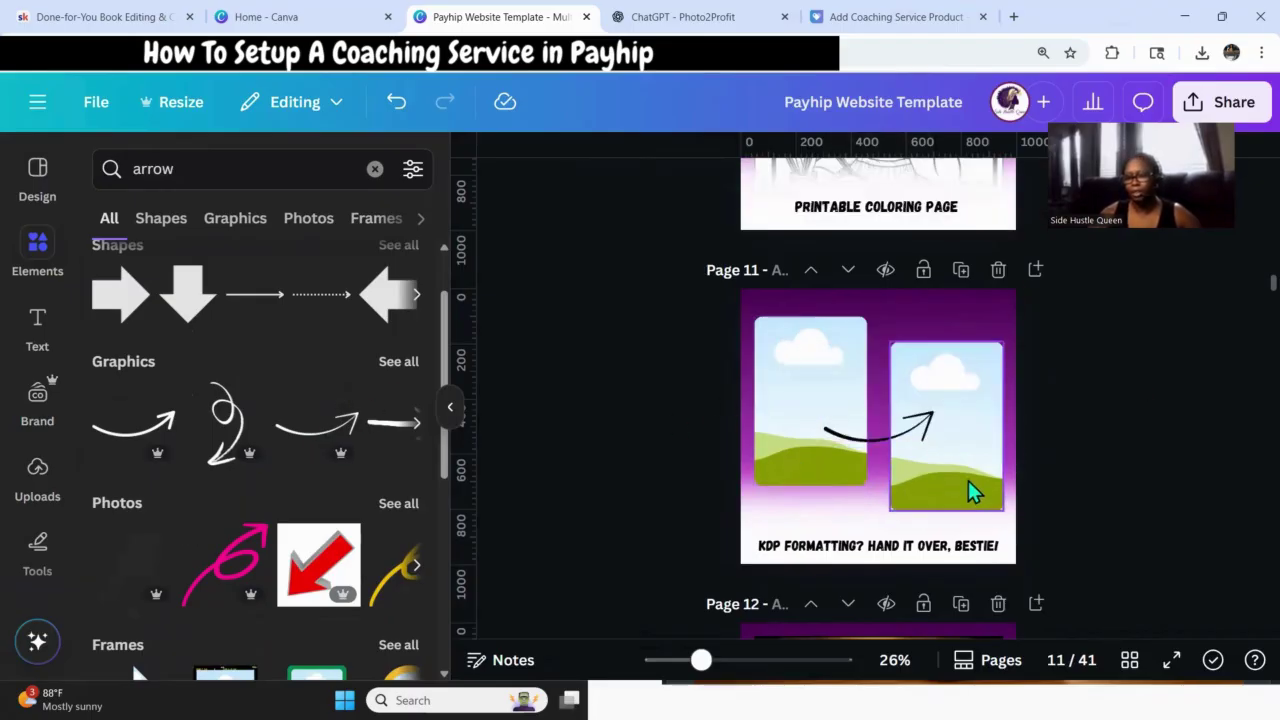
{"action": "left_click", "coordinate": [30, 480]}
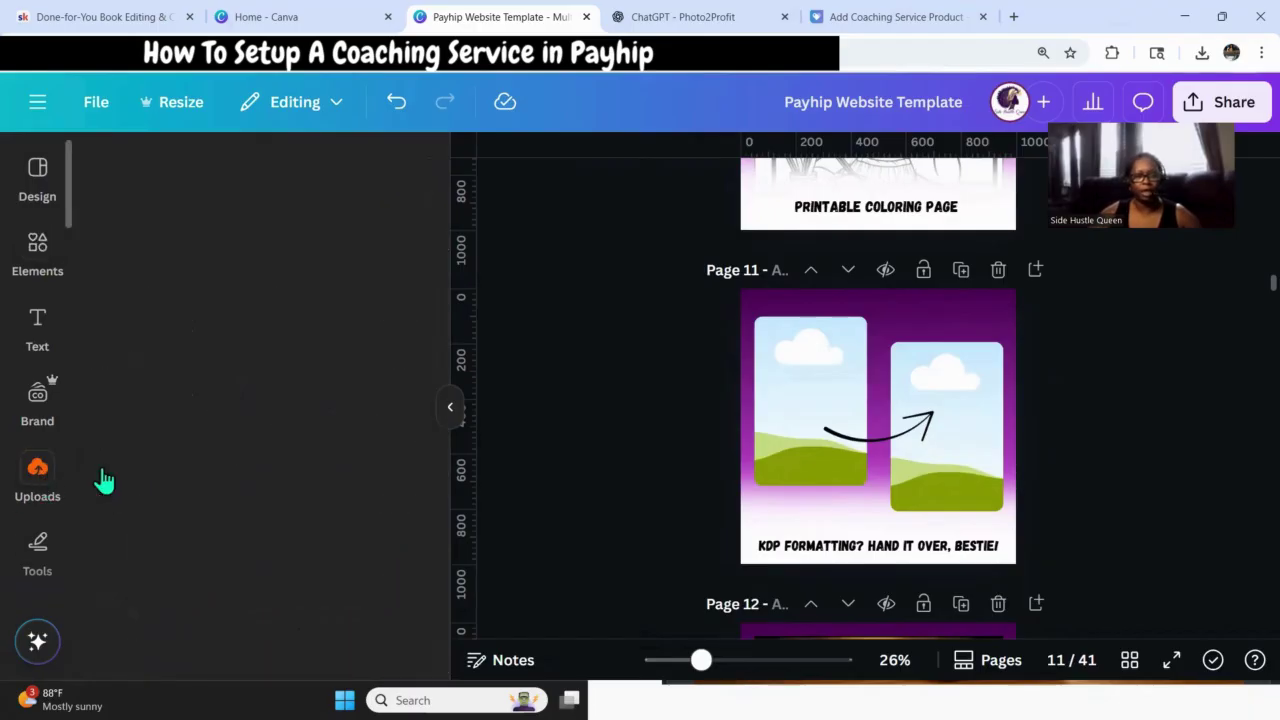
{"action": "scroll", "coordinate": [150, 450], "scroll_direction": "down", "scroll_amount": 2}
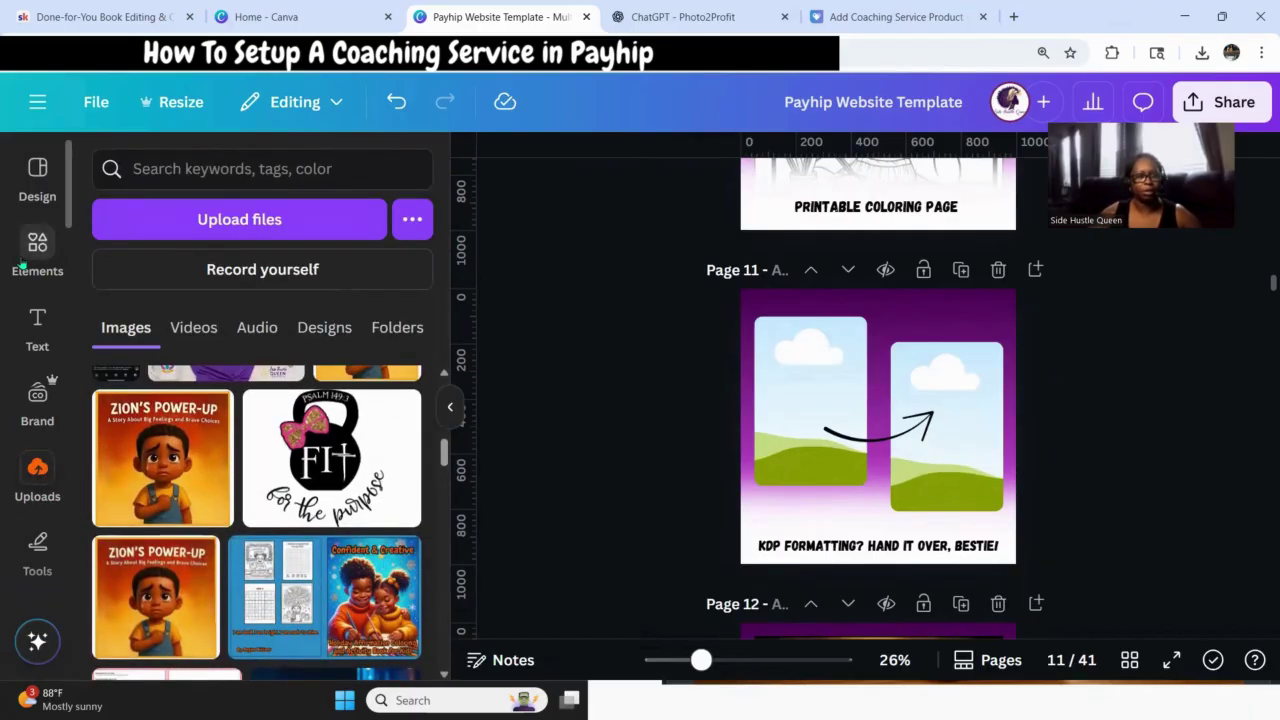
{"action": "scroll", "coordinate": [322, 492], "scroll_direction": "down", "scroll_amount": 2}
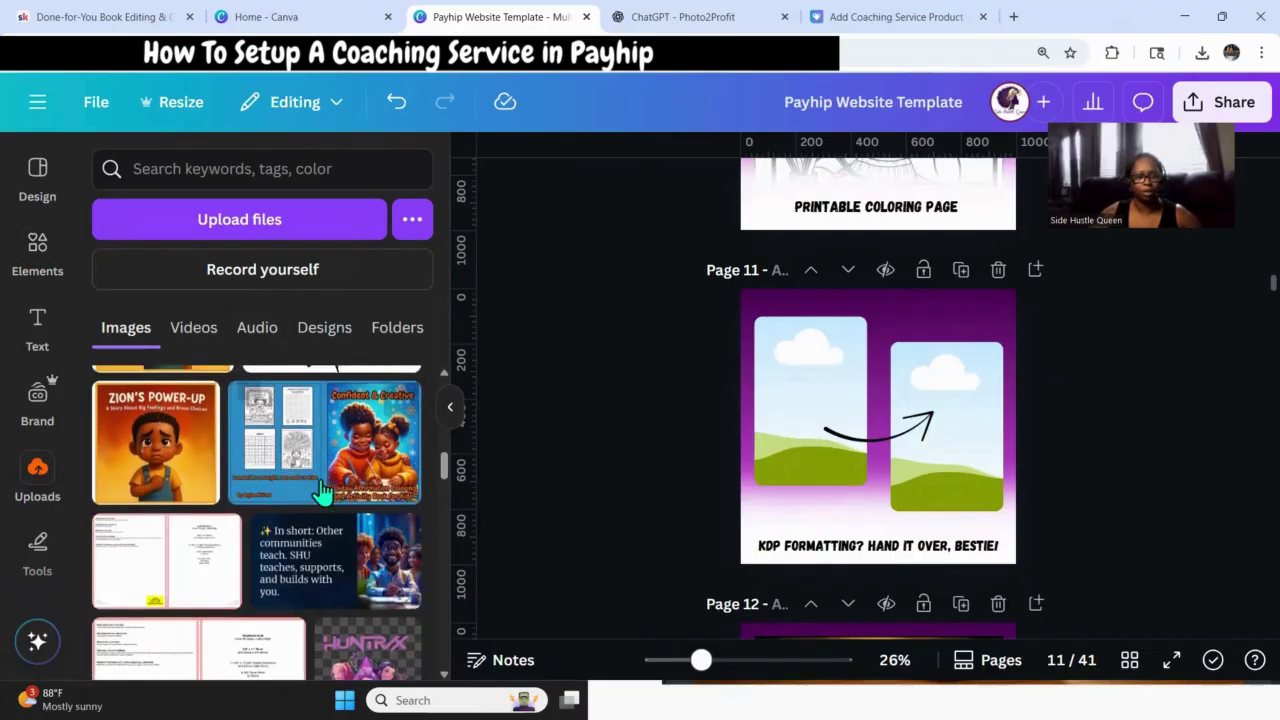
{"action": "scroll", "coordinate": [322, 492], "scroll_direction": "down", "scroll_amount": 6}
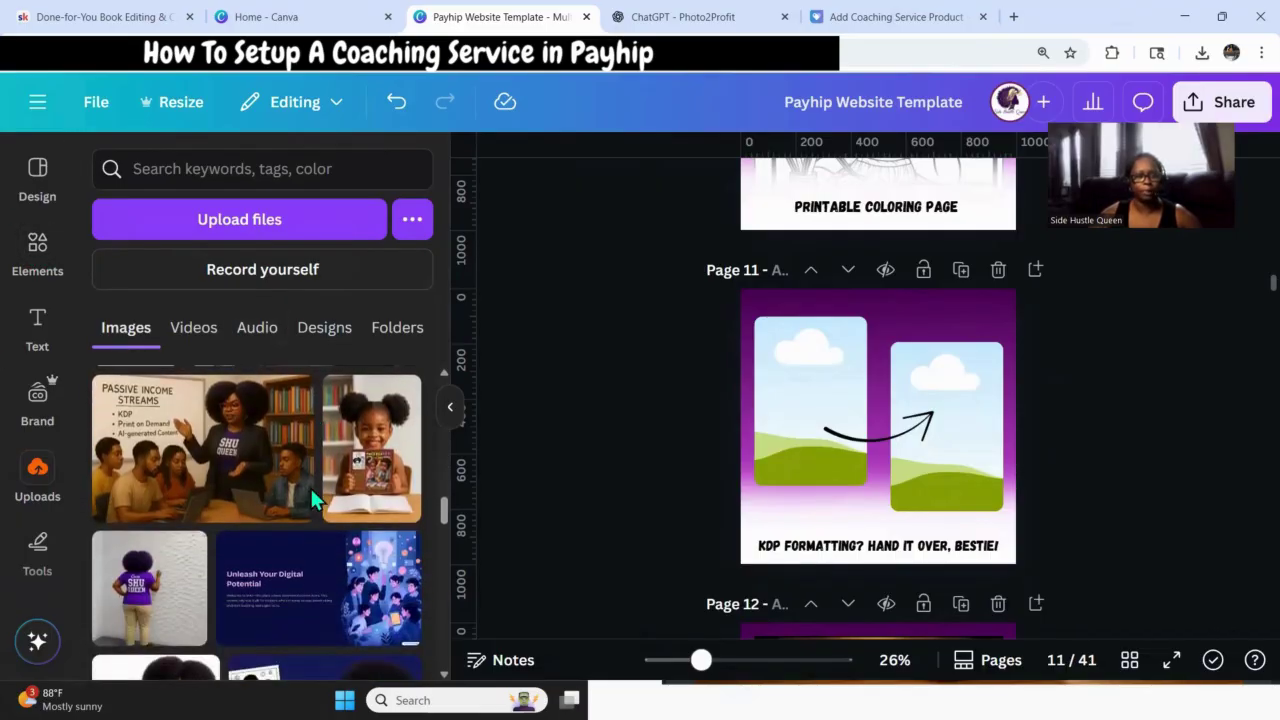
{"action": "scroll", "coordinate": [310, 488], "scroll_direction": "down", "scroll_amount": 2}
{"action": "scroll", "coordinate": [200, 520], "scroll_direction": "up", "scroll_amount": 2}
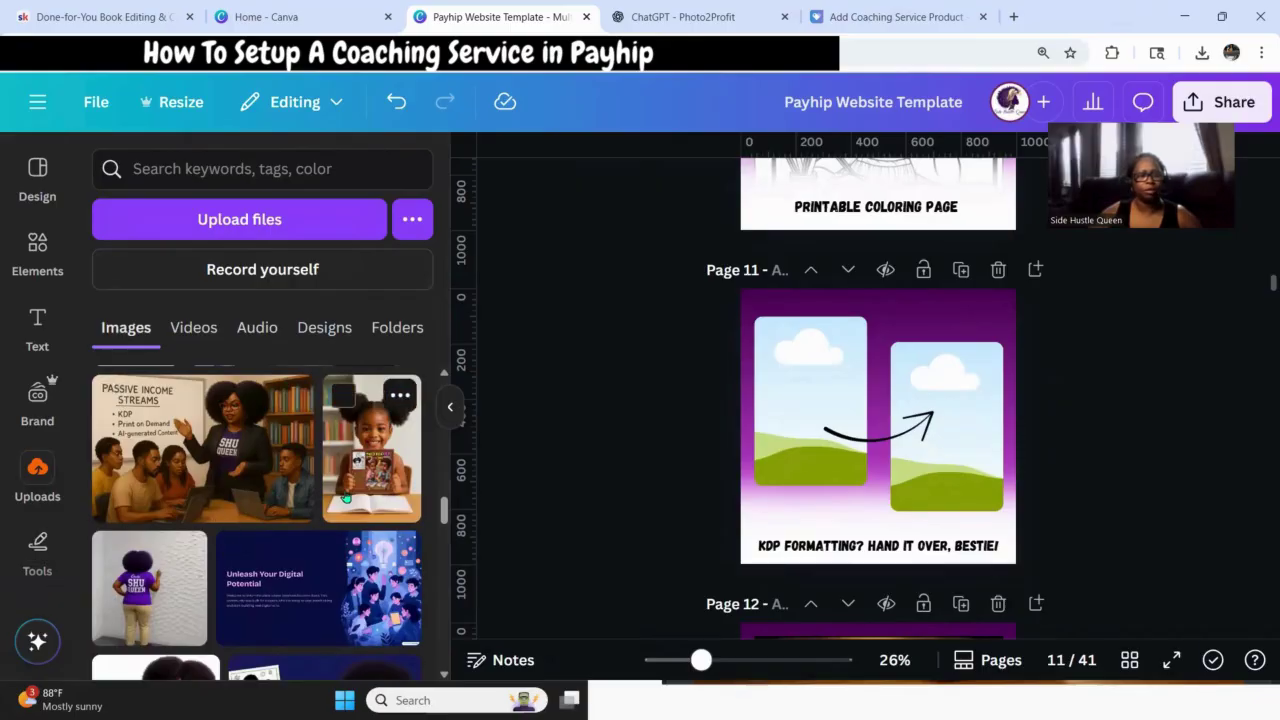
{"action": "left_click_drag", "start_coordinate": [380, 468], "coordinate": [849, 512]}
{"action": "mouse_move", "coordinate": [816, 565]}
{"action": "left_mouse_down"}
{"action": "mouse_move", "coordinate": [806, 580]}
{"action": "mouse_move", "coordinate": [798, 560]}
{"action": "left_mouse_up"}
{"action": "left_click", "coordinate": [1120, 474]}
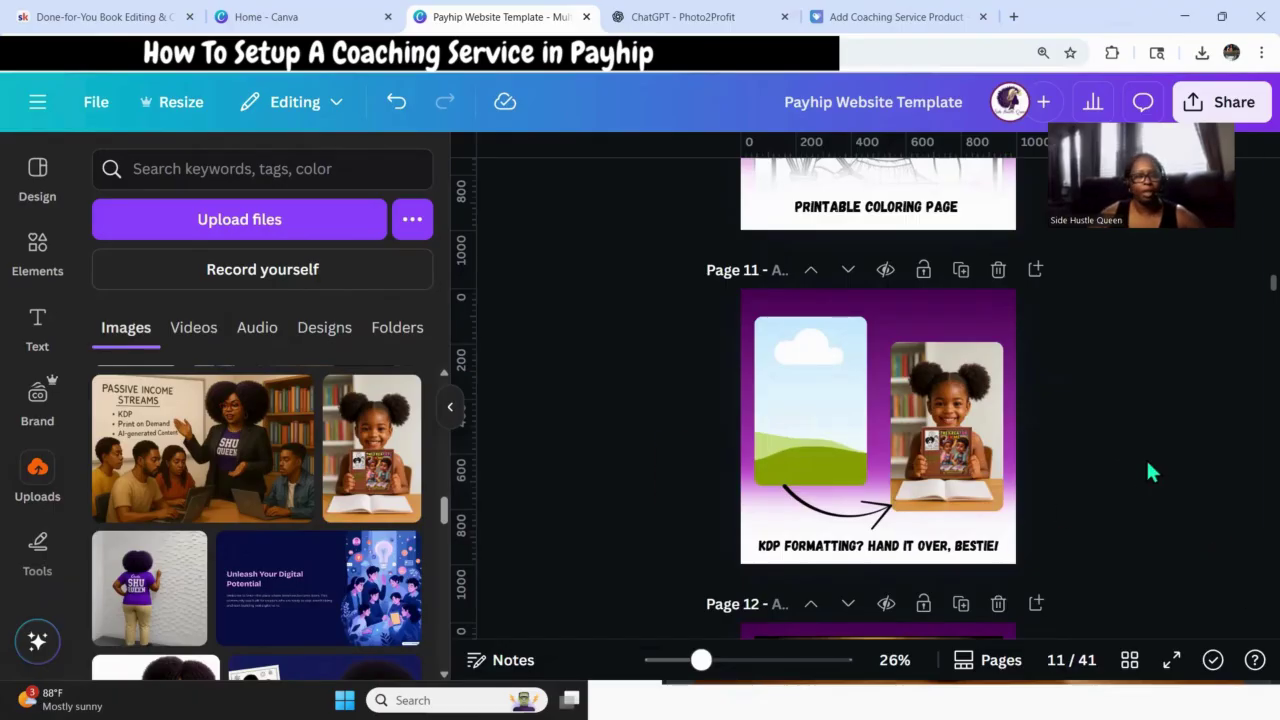
Search the elements for "blank page" and fill the left frame on page 11 with a plain blank paper graphic.
{"action": "scroll", "coordinate": [295, 483], "scroll_direction": "down", "scroll_amount": 5}
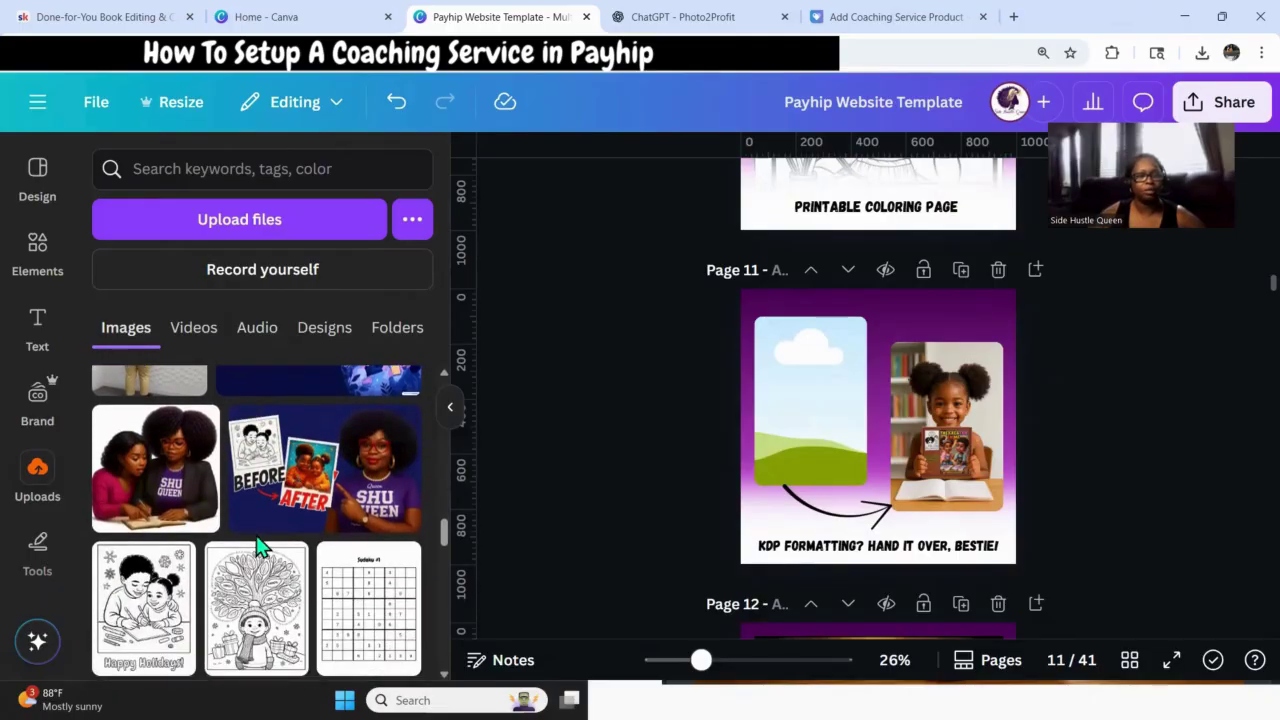
{"action": "scroll", "coordinate": [258, 545], "scroll_direction": "down", "scroll_amount": 10}
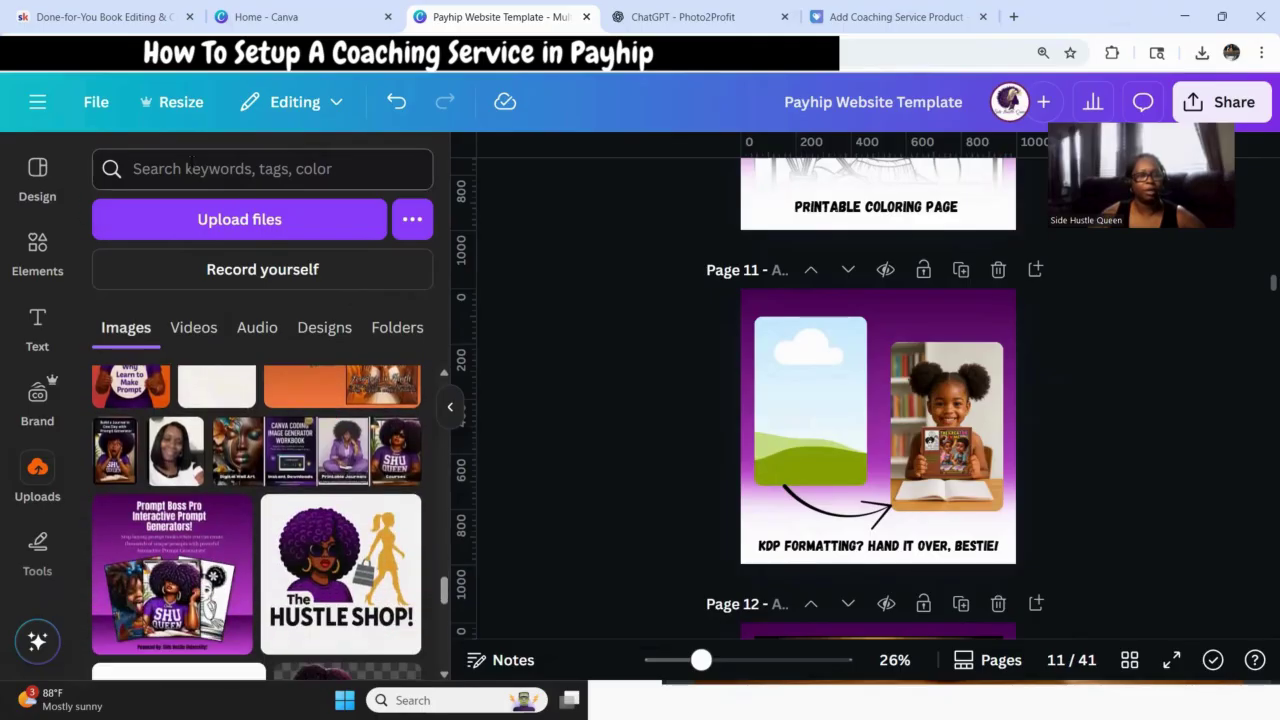
{"action": "left_click", "coordinate": [37, 250]}
{"action": "left_click", "coordinate": [163, 170]}
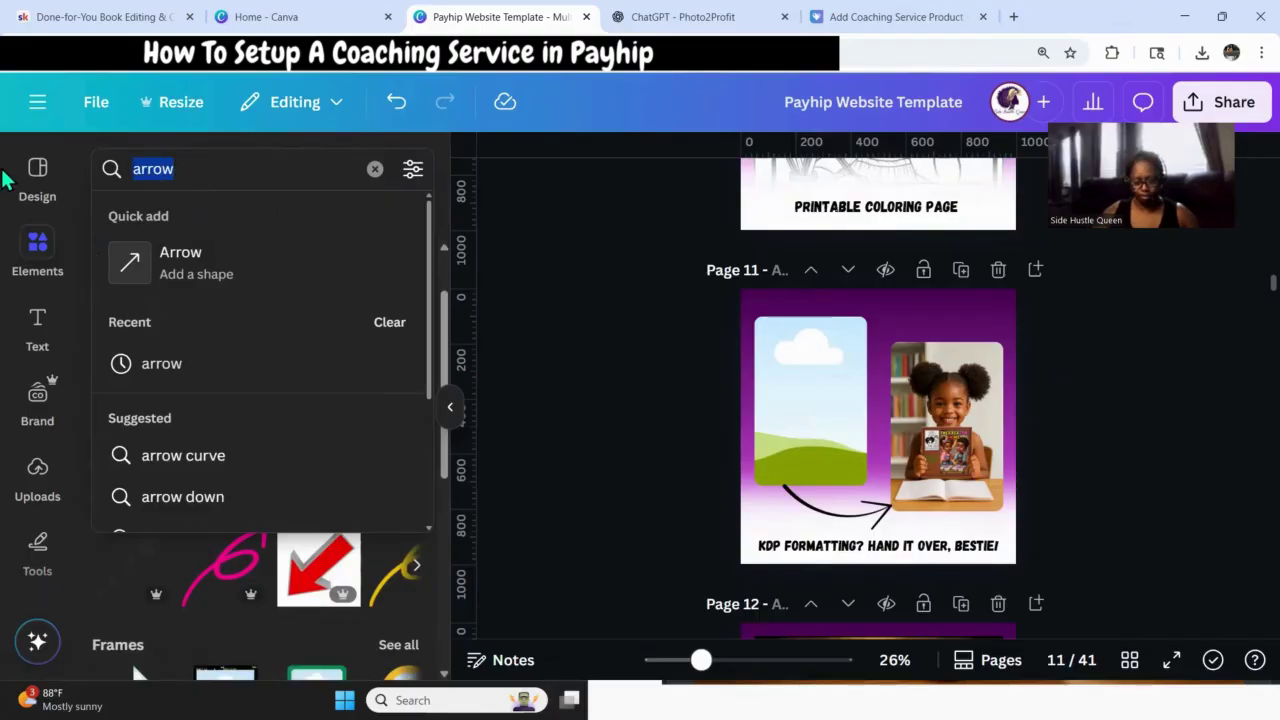
{"action": "key", "text": "ctrl+a"}
{"action": "type", "text": "blank page"}
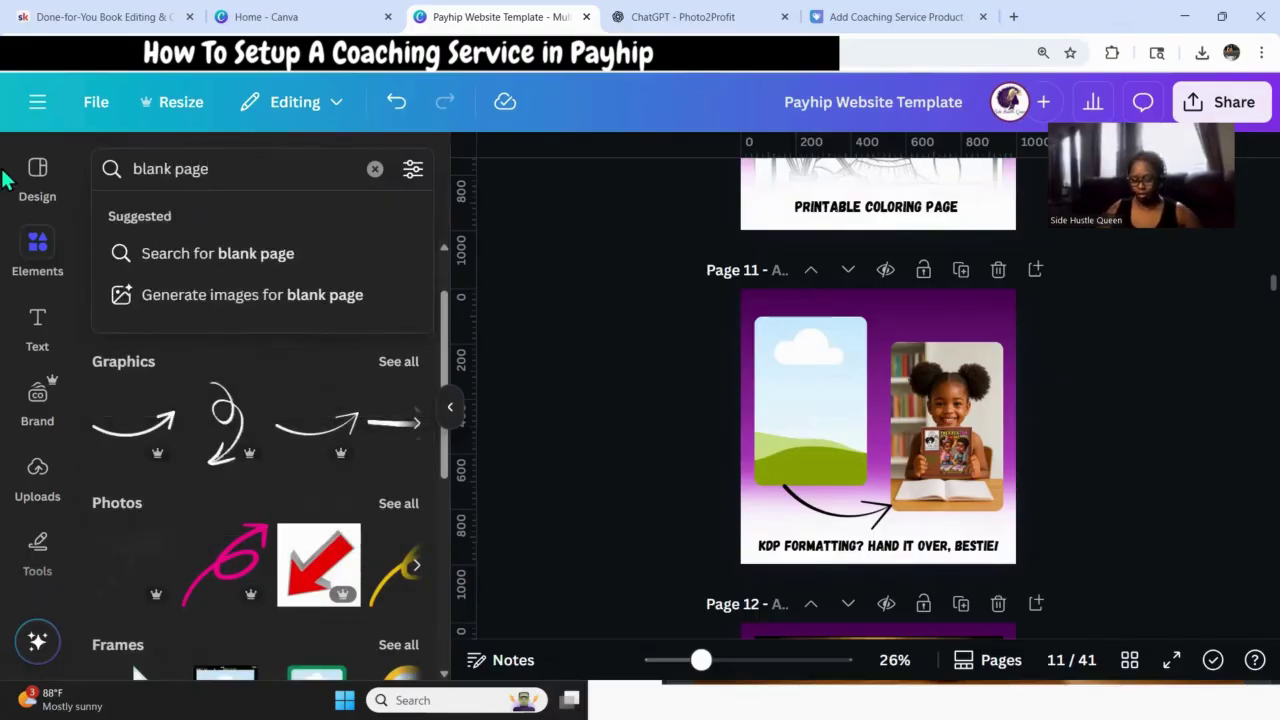
{"action": "key", "text": "Return"}
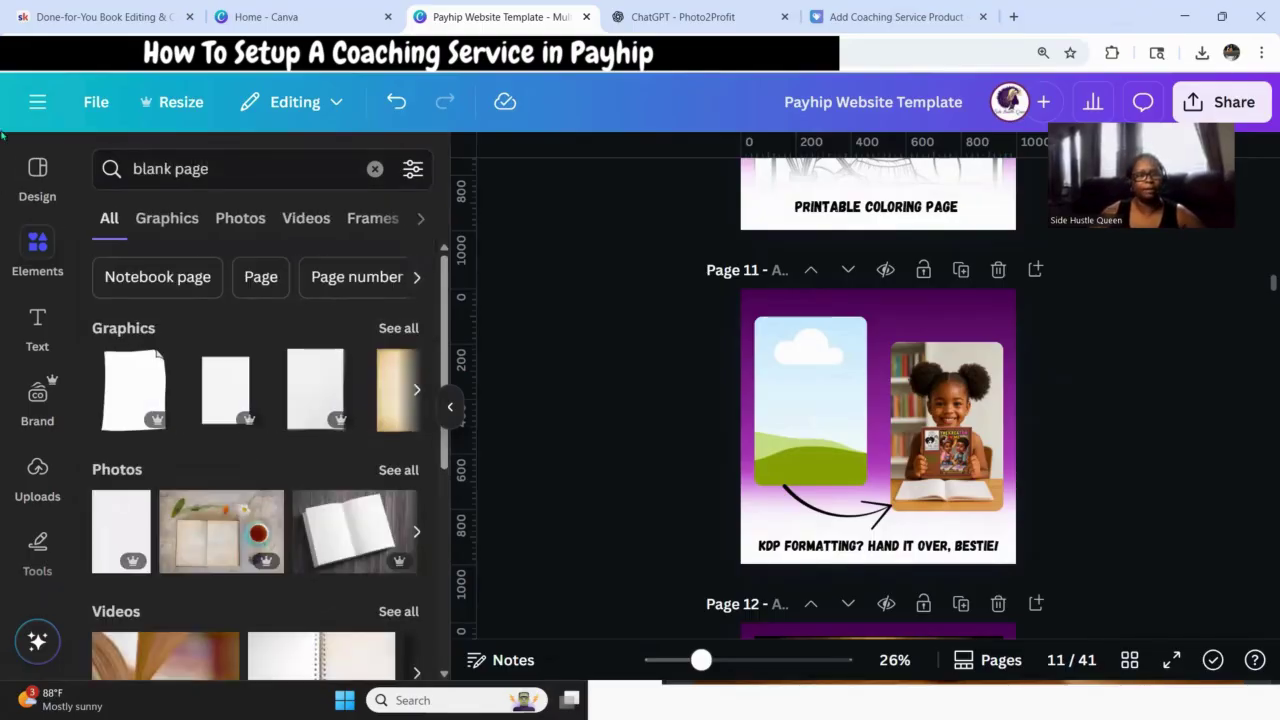
{"action": "left_click_drag", "start_coordinate": [137, 409], "coordinate": [820, 400]}
Move the arrow up onto the blank paper and tilt it further so it points toward the girl's photo.
{"action": "left_click_drag", "start_coordinate": [835, 505], "coordinate": [822, 447]}
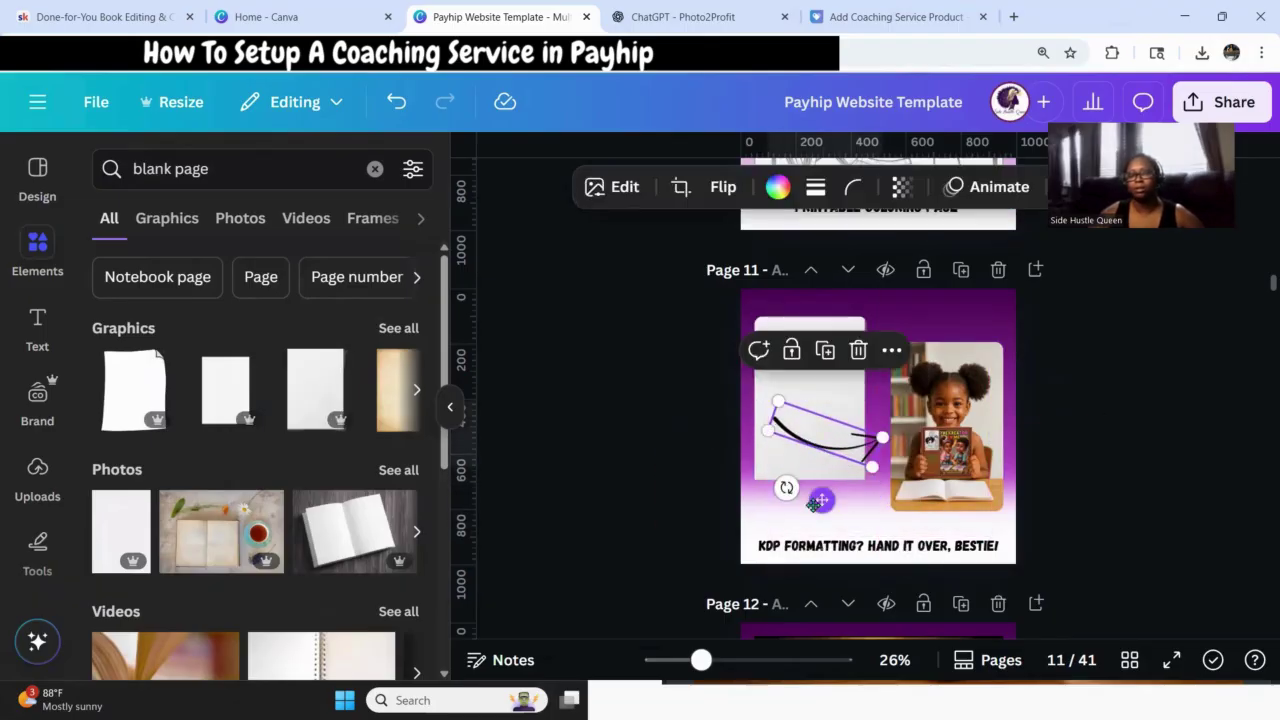
{"action": "left_click_drag", "start_coordinate": [786, 489], "coordinate": [775, 502]}
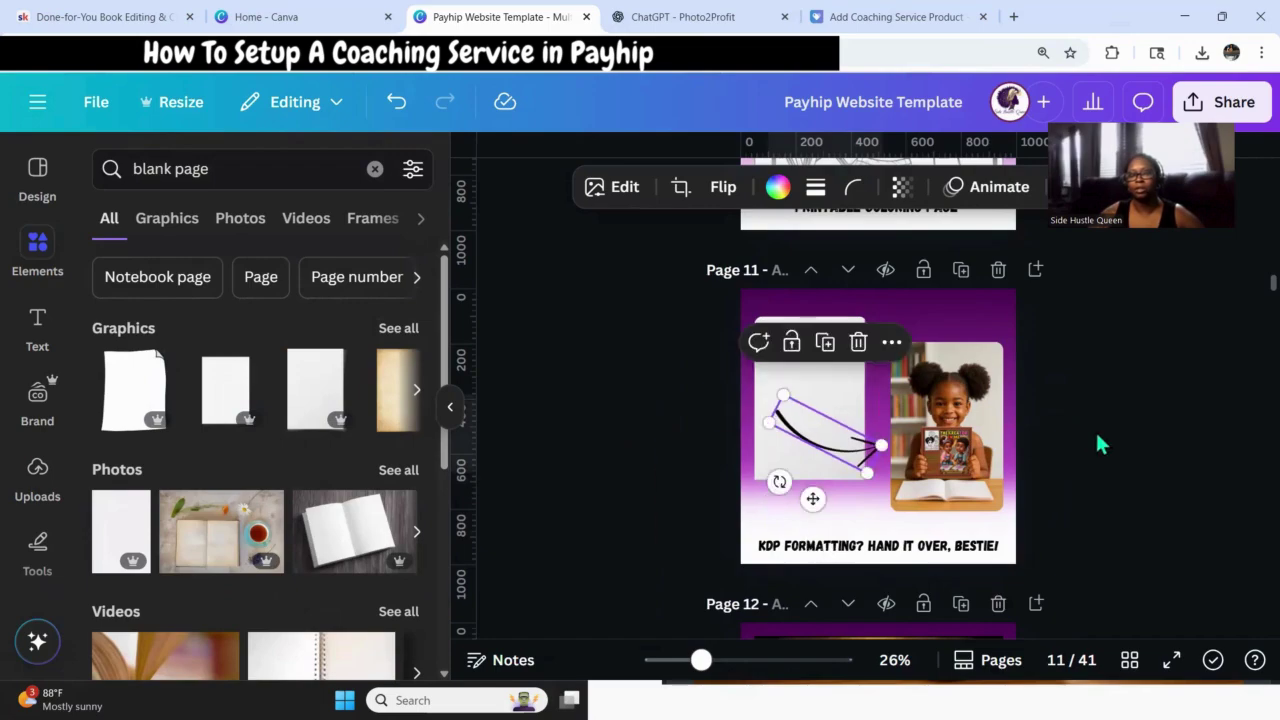
{"action": "left_click", "coordinate": [1097, 443]}
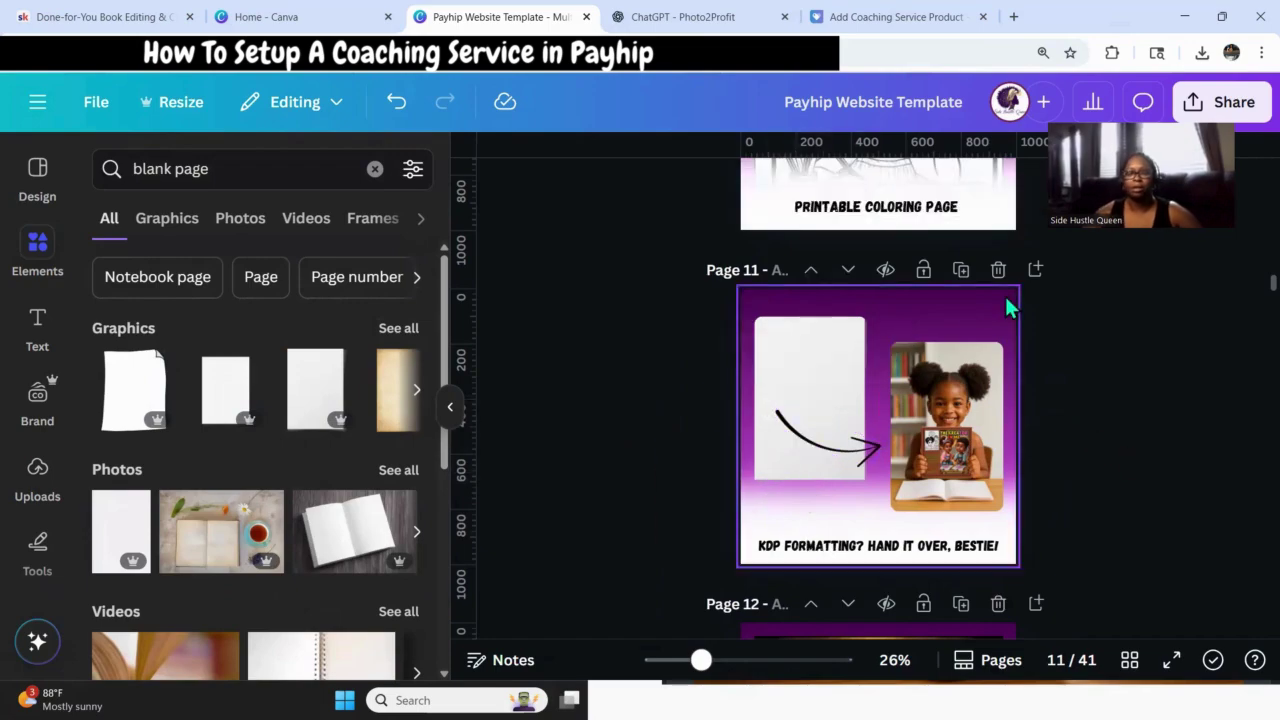
Add a solid line border to both the girl's photo frame and the blank paper frame on page 11.
{"action": "left_click", "coordinate": [946, 392]}
{"action": "left_click", "coordinate": [889, 187]}
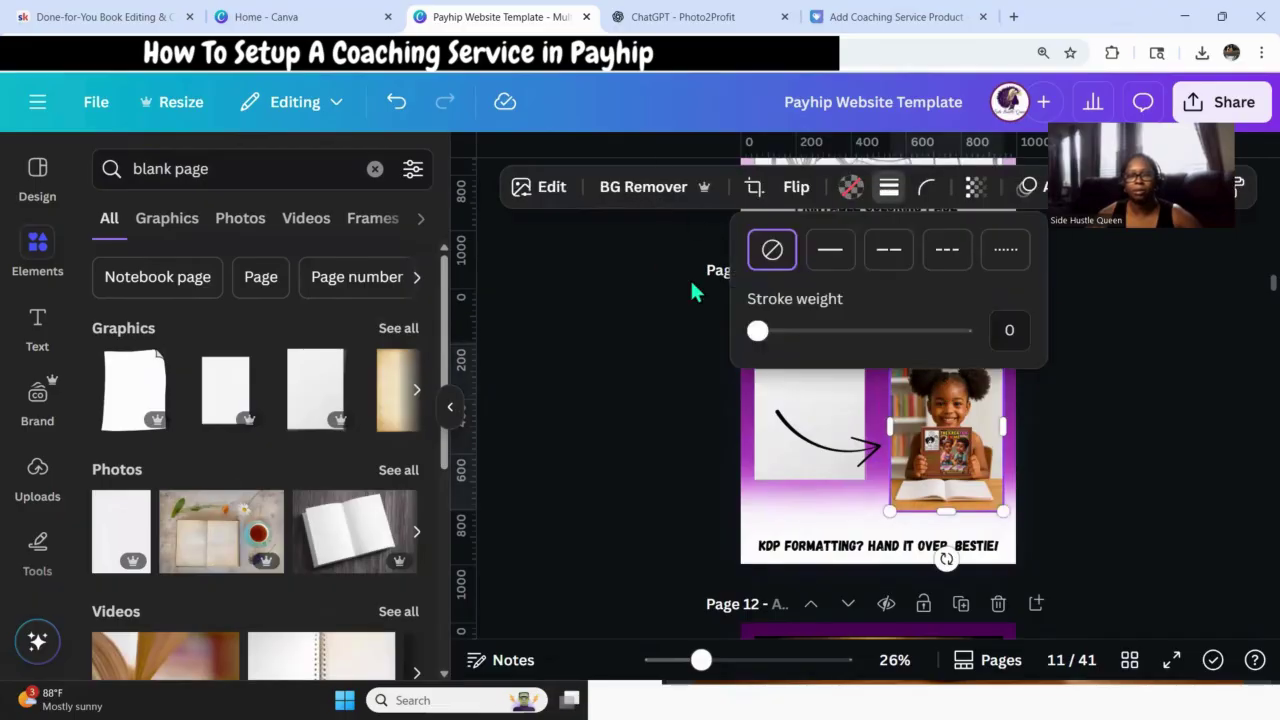
{"action": "left_click", "coordinate": [826, 262]}
{"action": "left_click", "coordinate": [1058, 500]}
{"action": "left_click", "coordinate": [815, 371]}
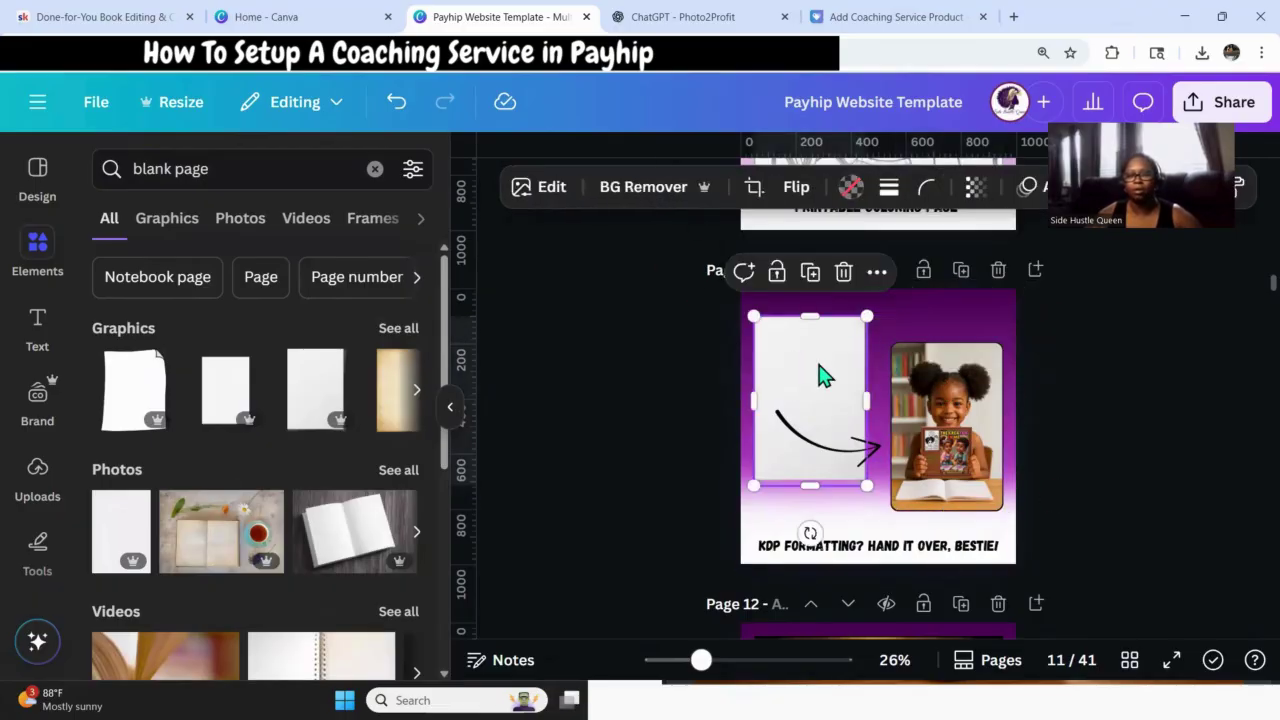
{"action": "left_click", "coordinate": [892, 192]}
{"action": "left_click", "coordinate": [846, 254]}
{"action": "left_click", "coordinate": [1122, 440]}
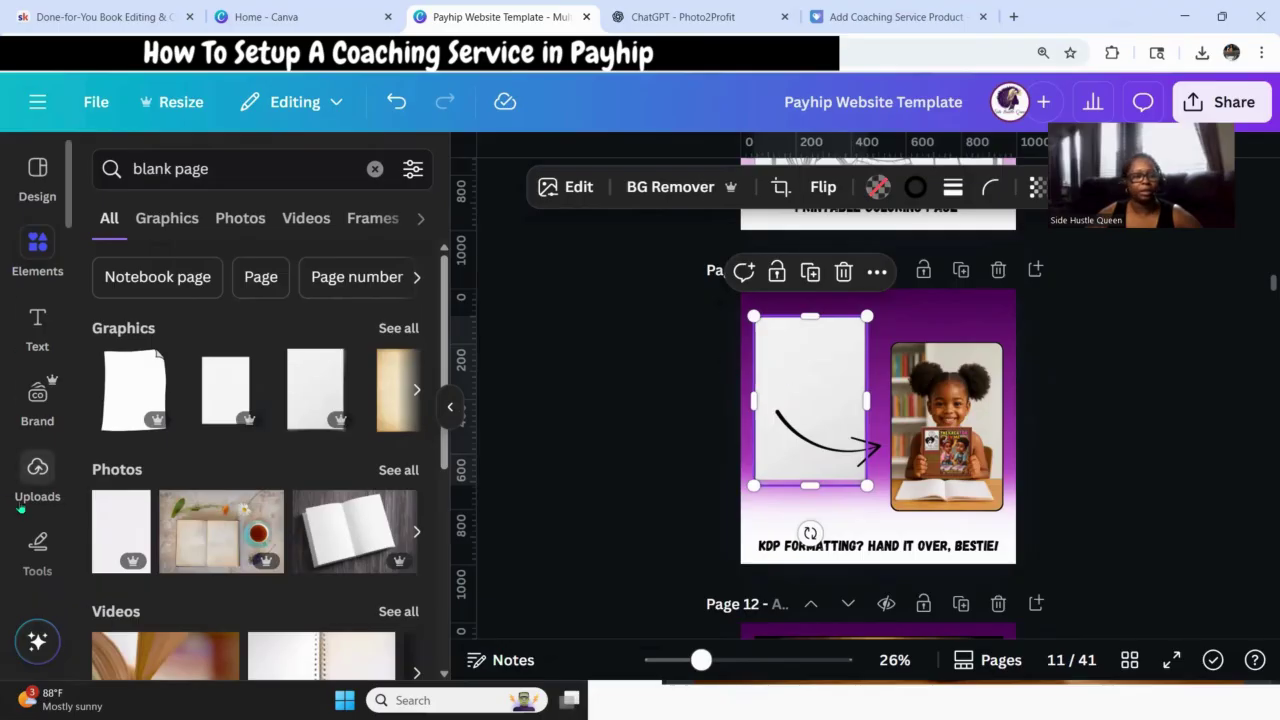
Add a subheading text box over the blank paper and set its text to "From".
{"action": "left_click", "coordinate": [37, 325]}
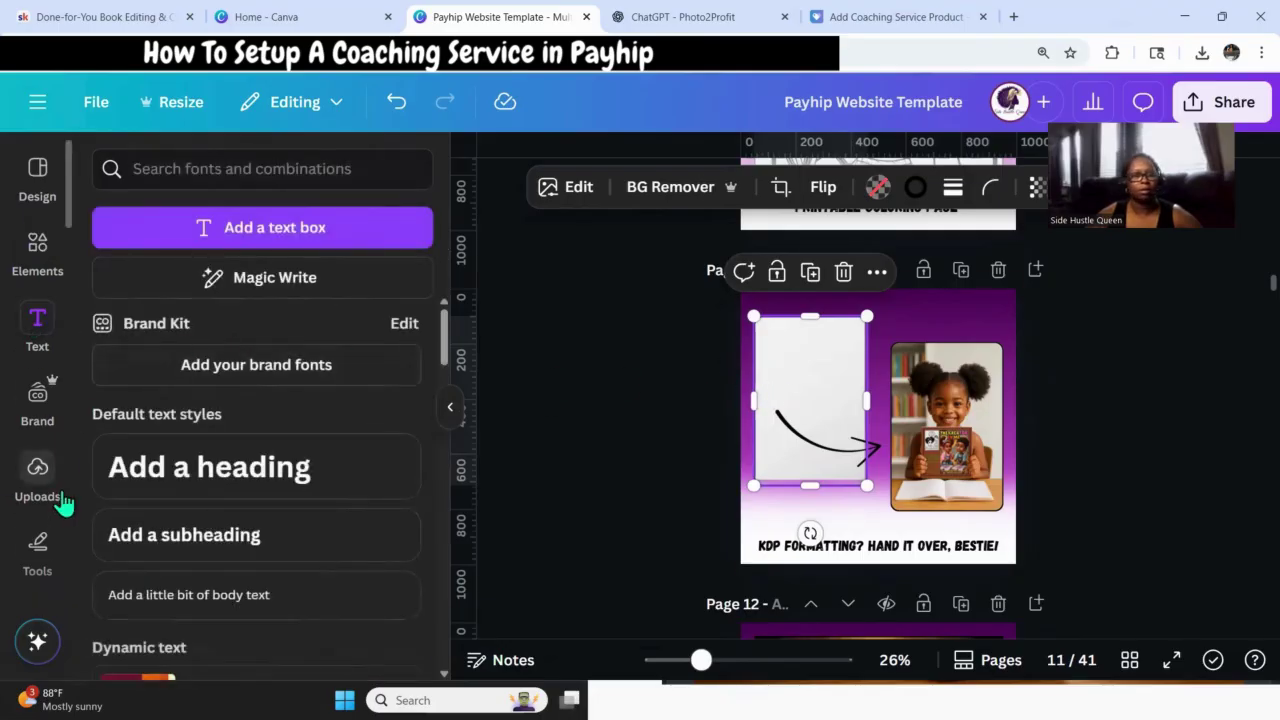
{"action": "left_click", "coordinate": [164, 551]}
{"action": "left_click", "coordinate": [1176, 447]}
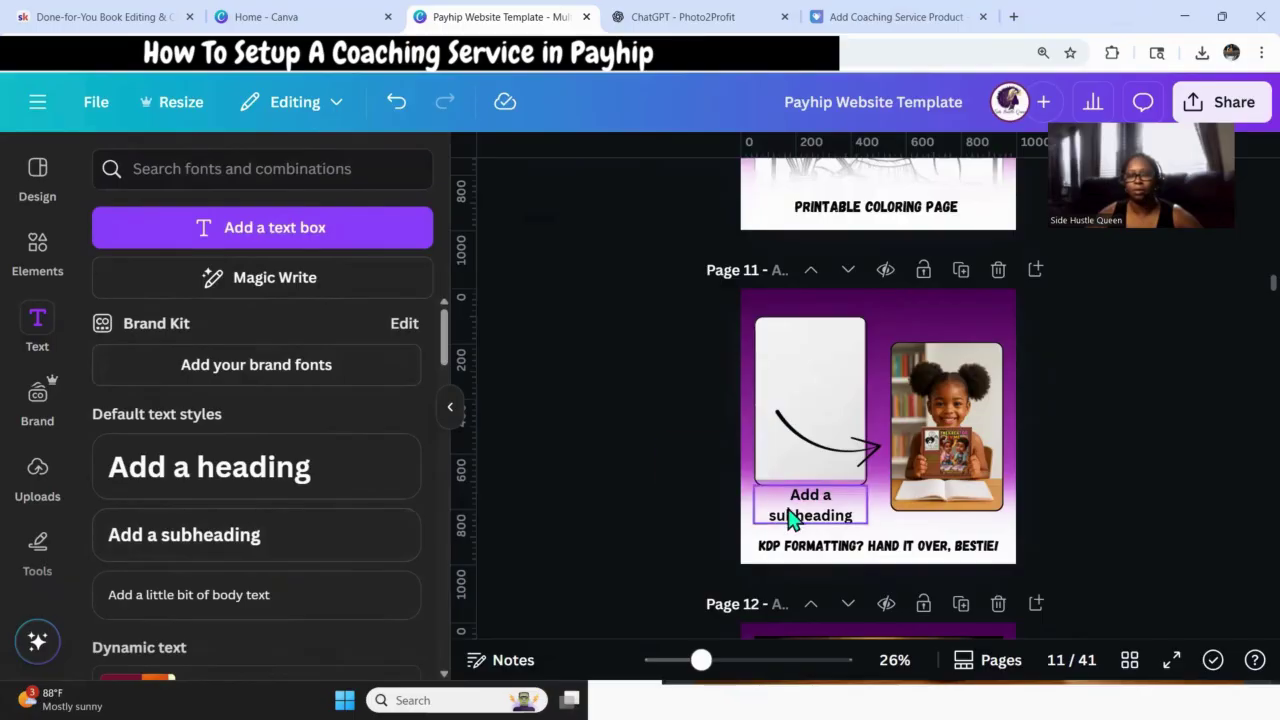
{"action": "left_click_drag", "start_coordinate": [791, 520], "coordinate": [797, 374]}
{"action": "left_click", "coordinate": [790, 370]}
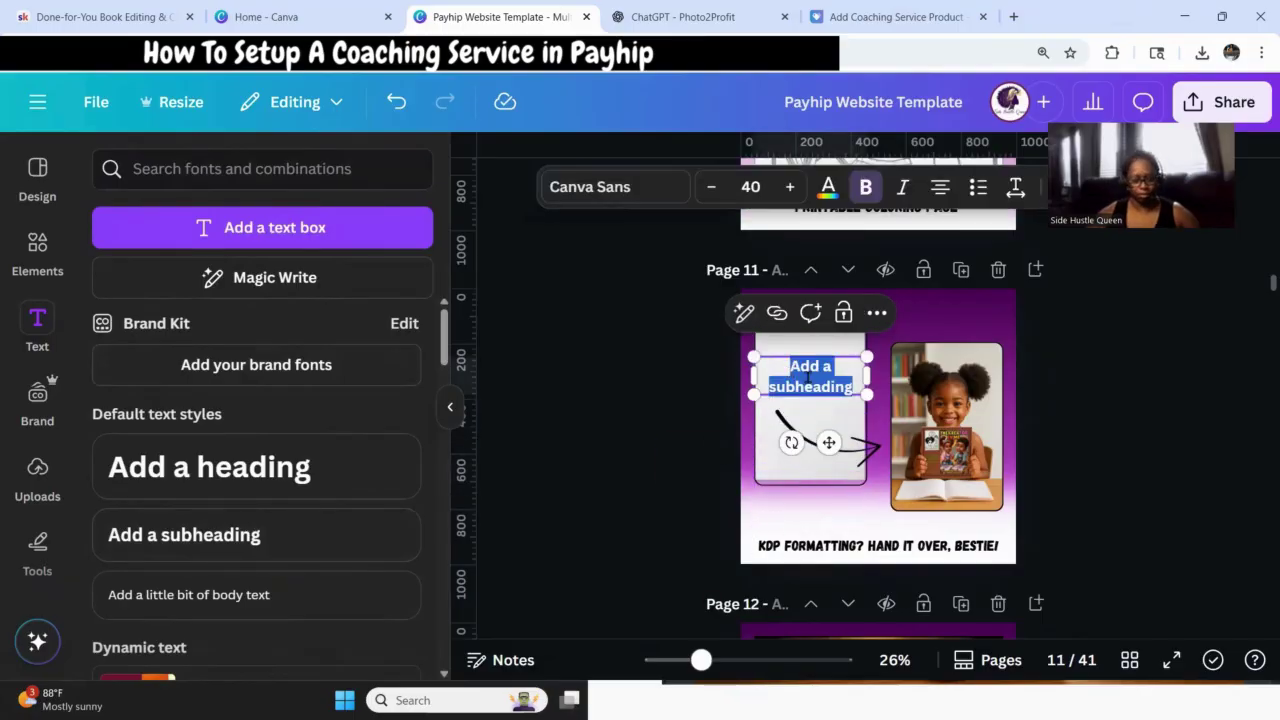
{"action": "type", "text": "From"}
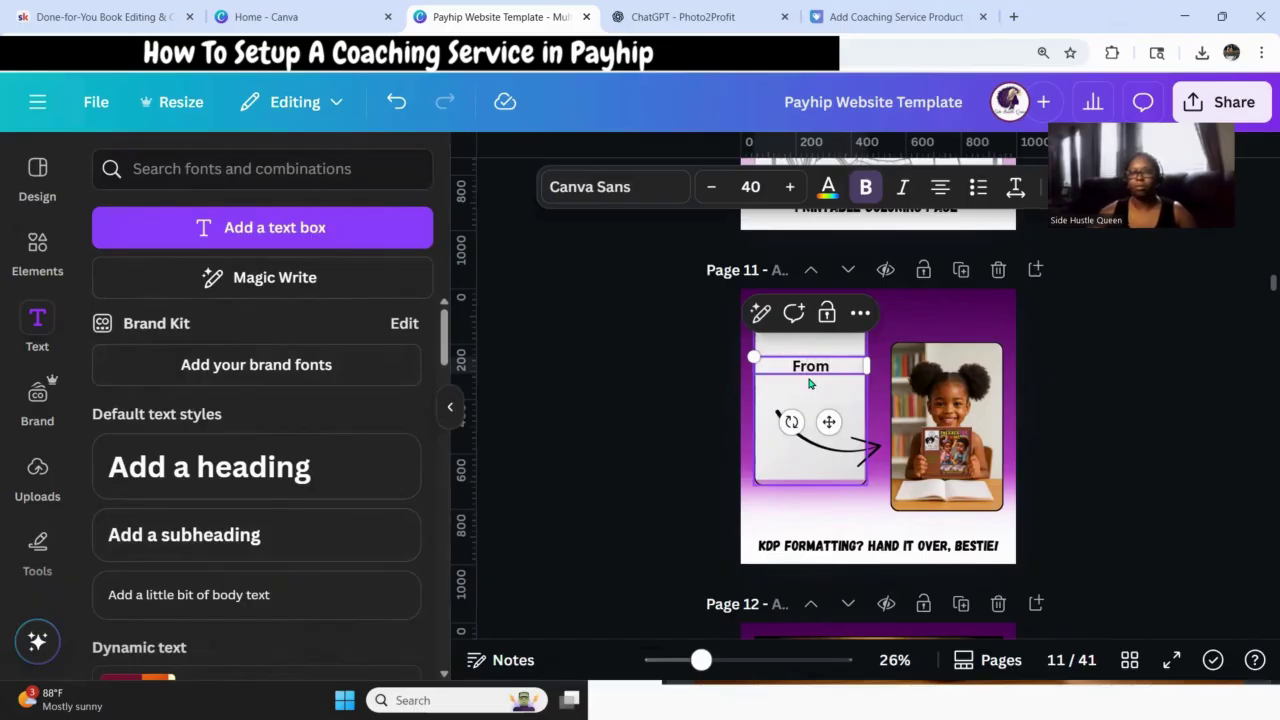
{"action": "left_click", "coordinate": [1184, 420]}
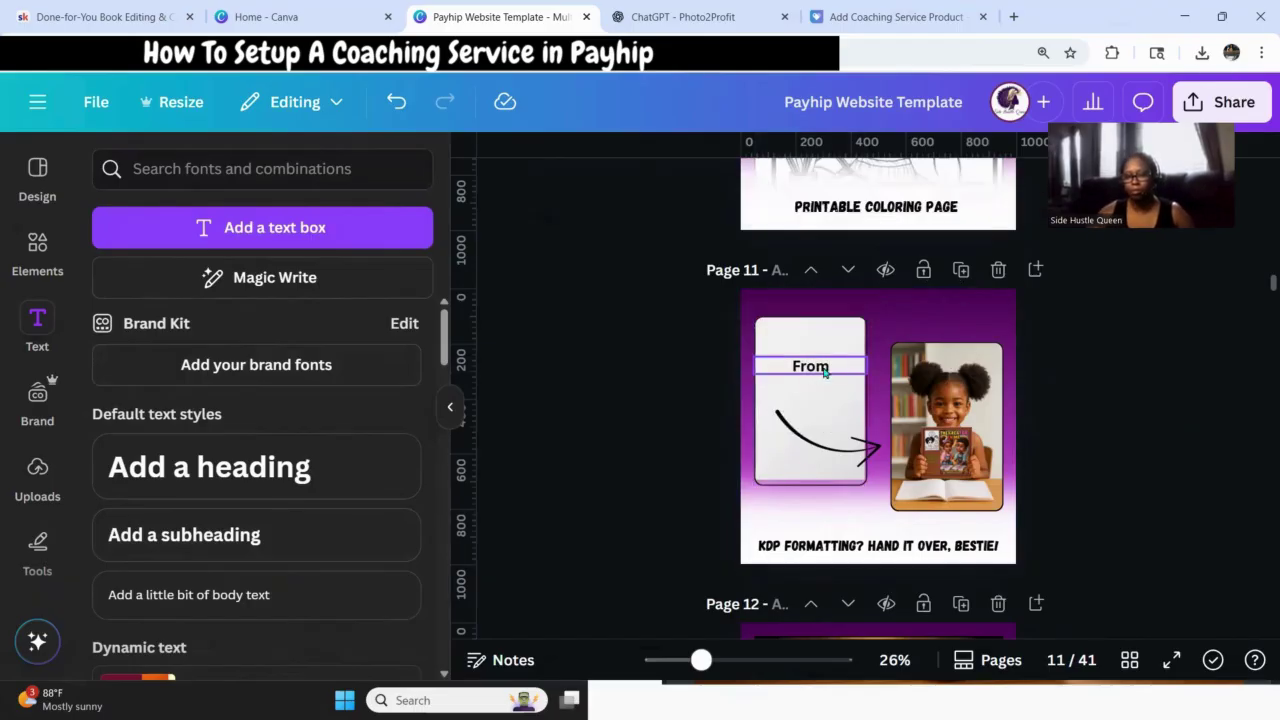
Shrink the arrow and arrange it just beneath the "From" text on the blank paper.
{"action": "left_click", "coordinate": [810, 366]}
{"action": "left_click_drag", "start_coordinate": [810, 366], "coordinate": [818, 393]}
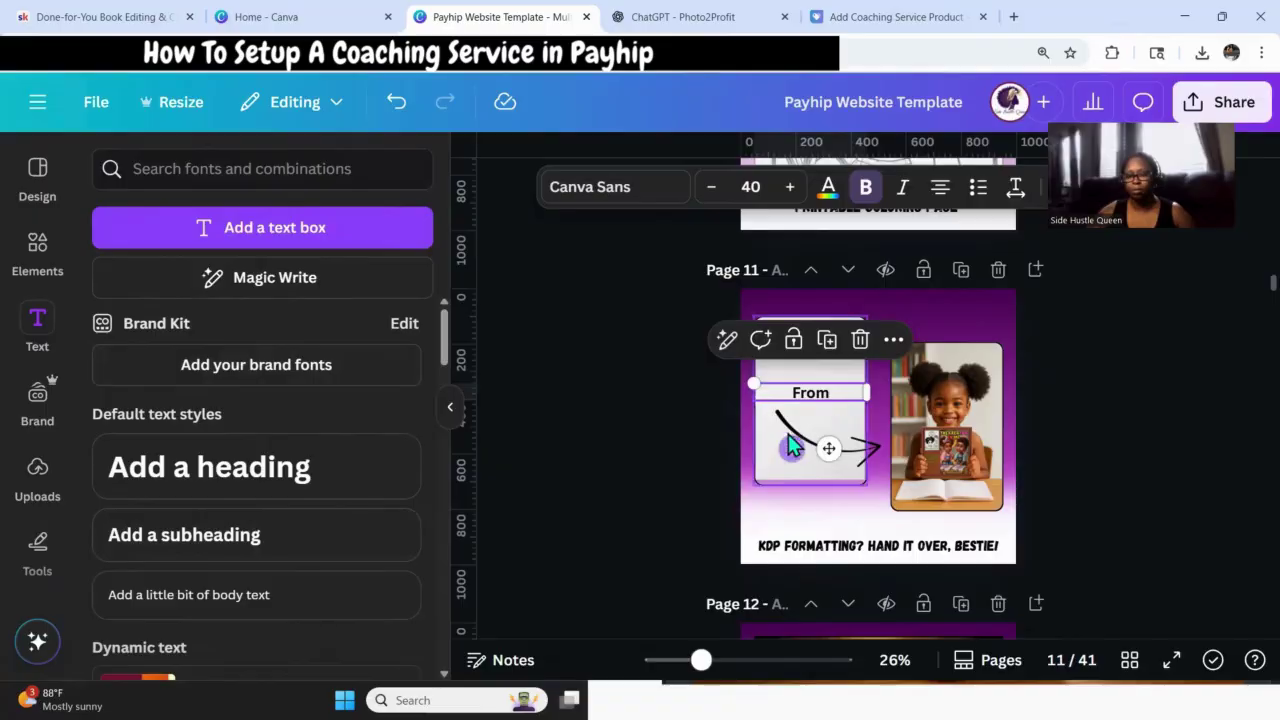
{"action": "left_click", "coordinate": [816, 430]}
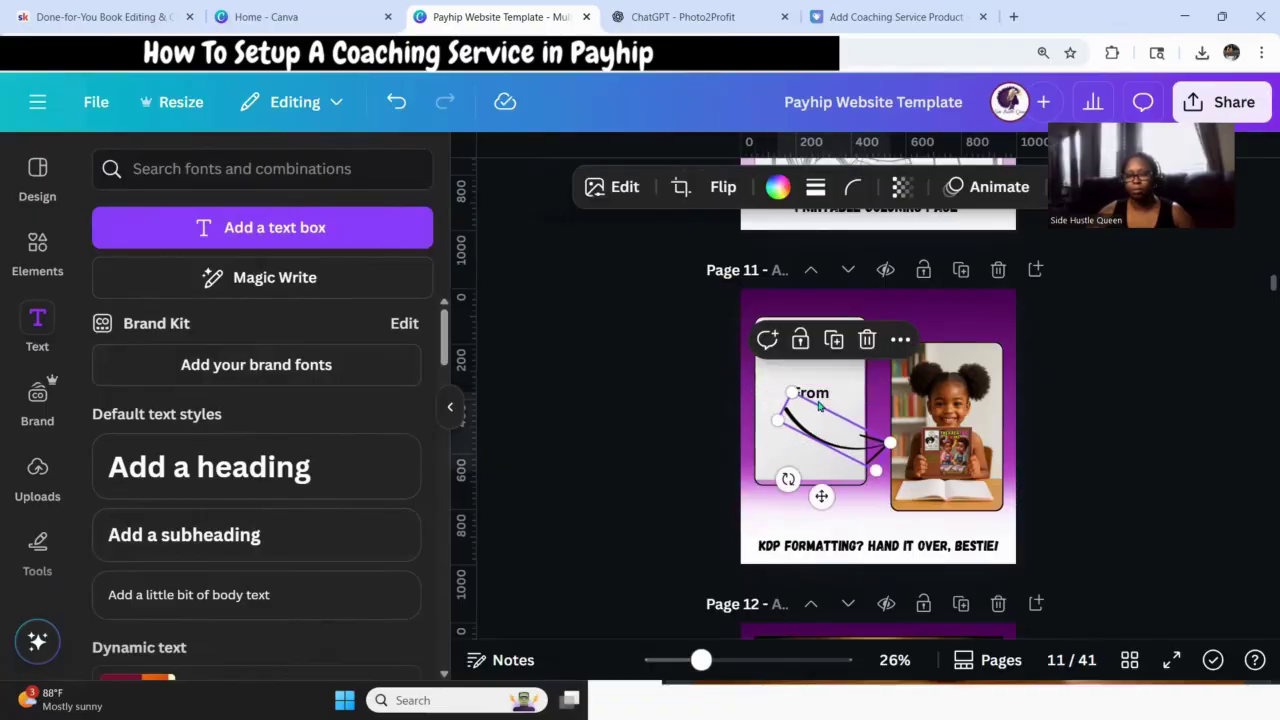
{"action": "left_click_drag", "start_coordinate": [878, 468], "coordinate": [866, 476]}
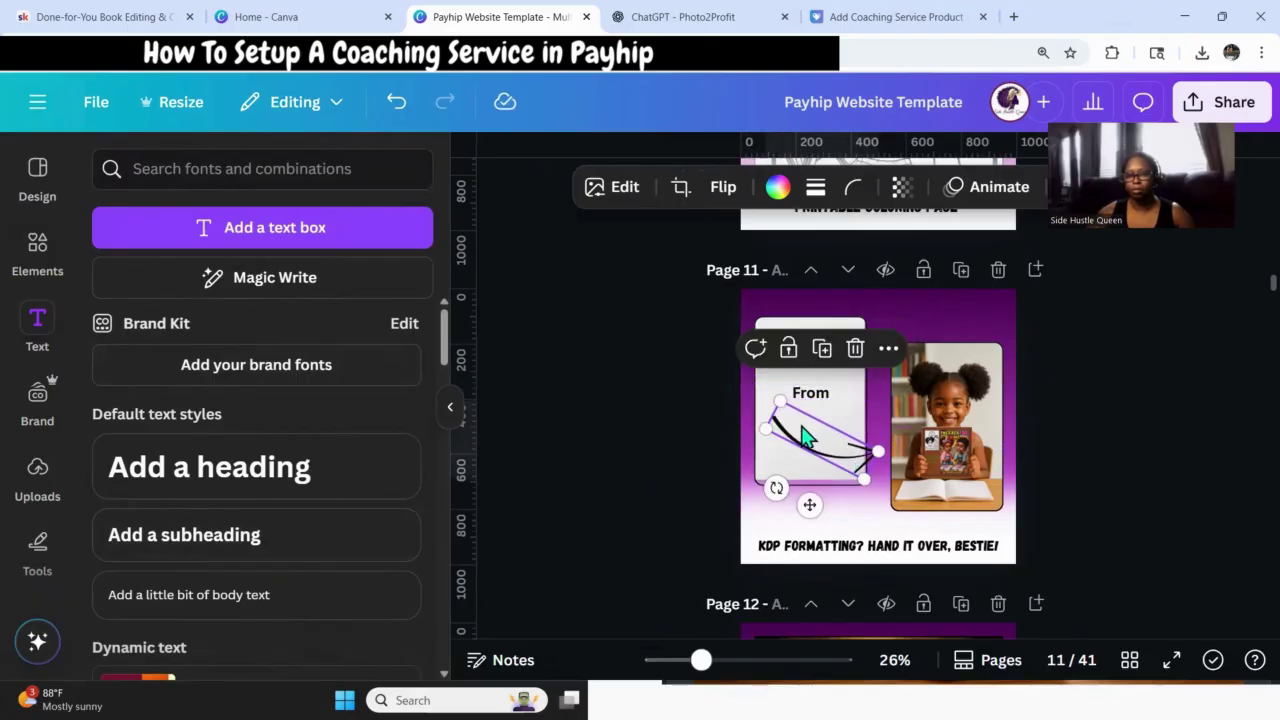
{"action": "left_click_drag", "start_coordinate": [781, 400], "coordinate": [831, 381]}
Extend the text on the blank paper to read "From This".
{"action": "double_click", "coordinate": [832, 382]}
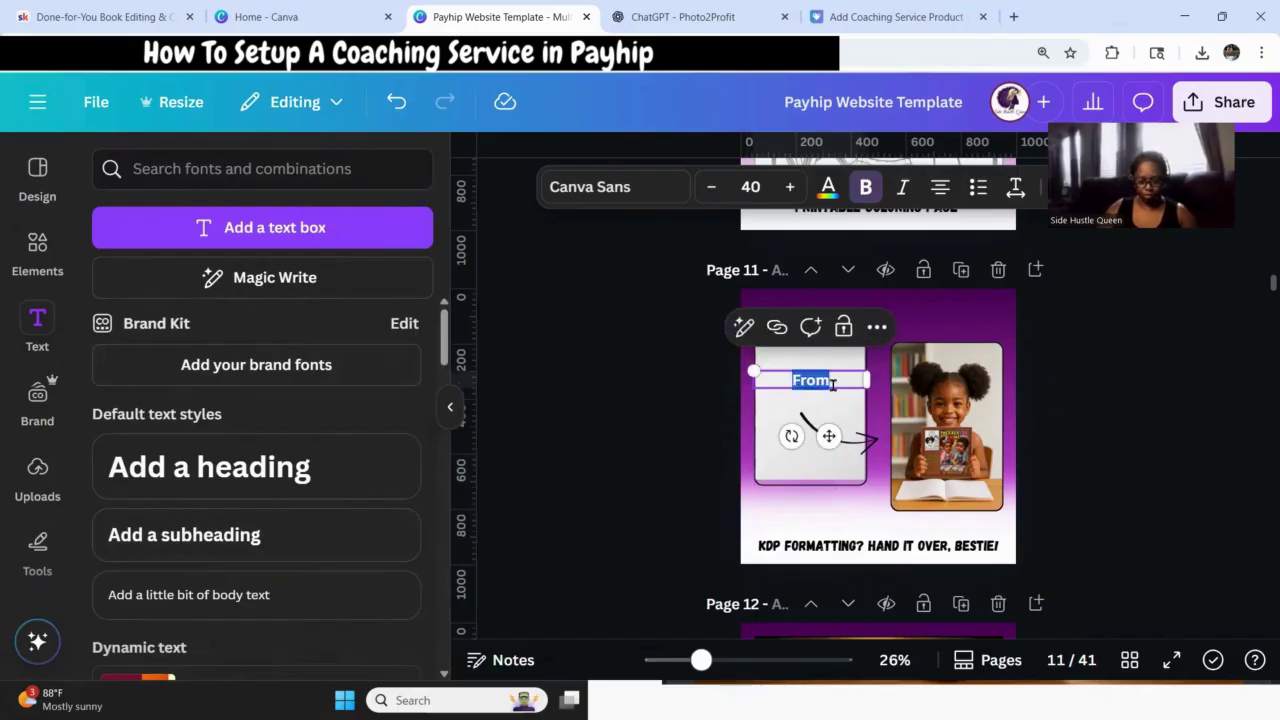
{"action": "key", "text": "Right"}
{"action": "type", "text": "This"}
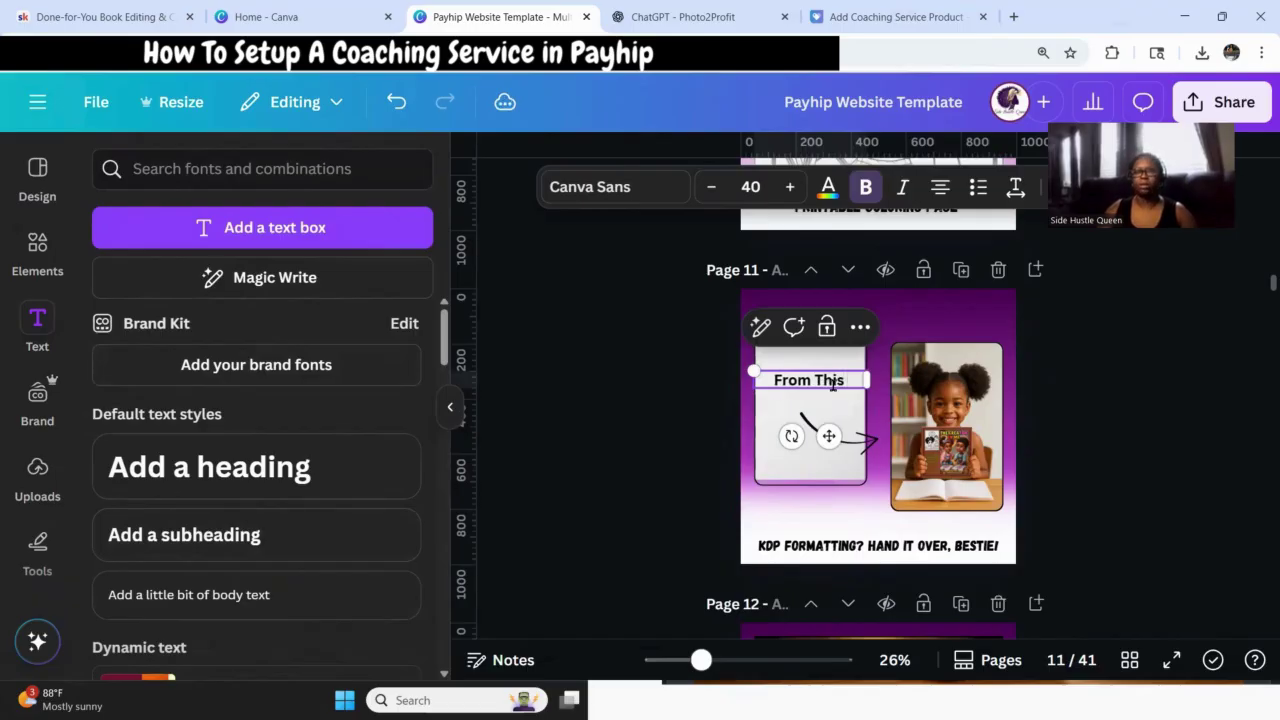
Change the "From This" text to the Chewy font at size 70.
{"action": "left_click", "coordinate": [614, 199]}
{"action": "scroll", "coordinate": [270, 450], "scroll_direction": "down", "scroll_amount": 2}
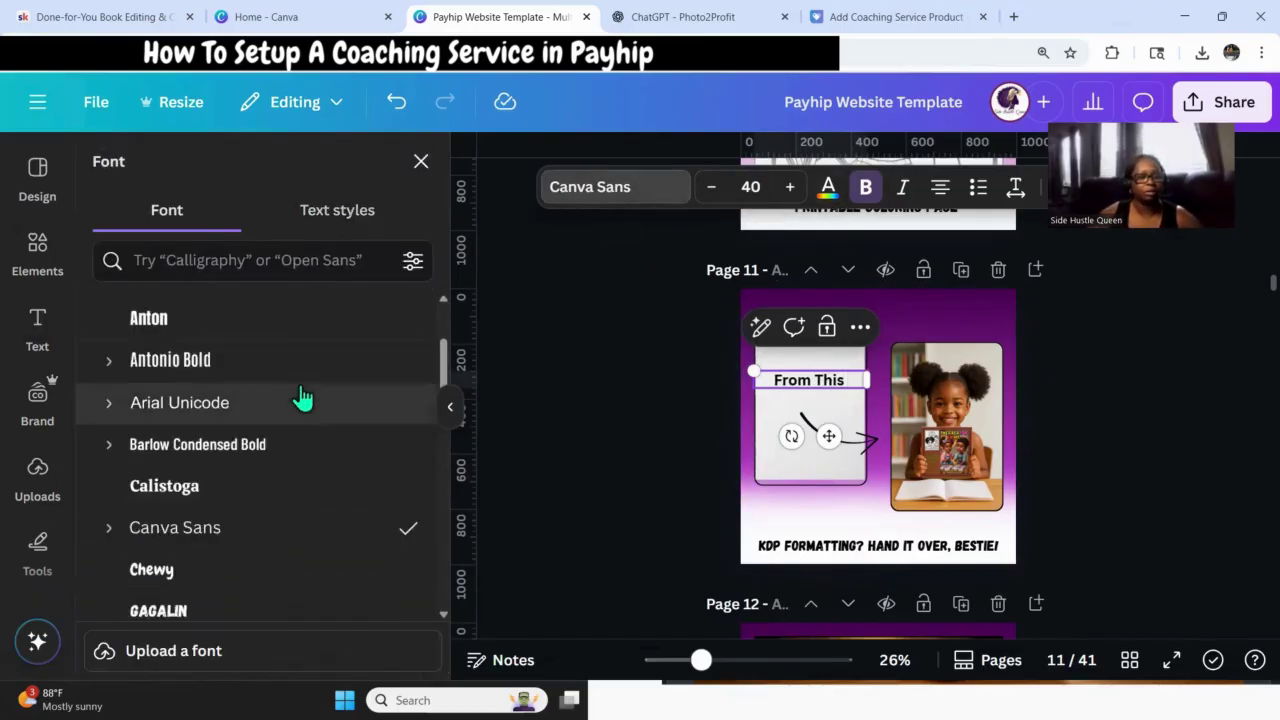
{"action": "scroll", "coordinate": [303, 397], "scroll_direction": "down", "scroll_amount": 3}
{"action": "left_click", "coordinate": [180, 320]}
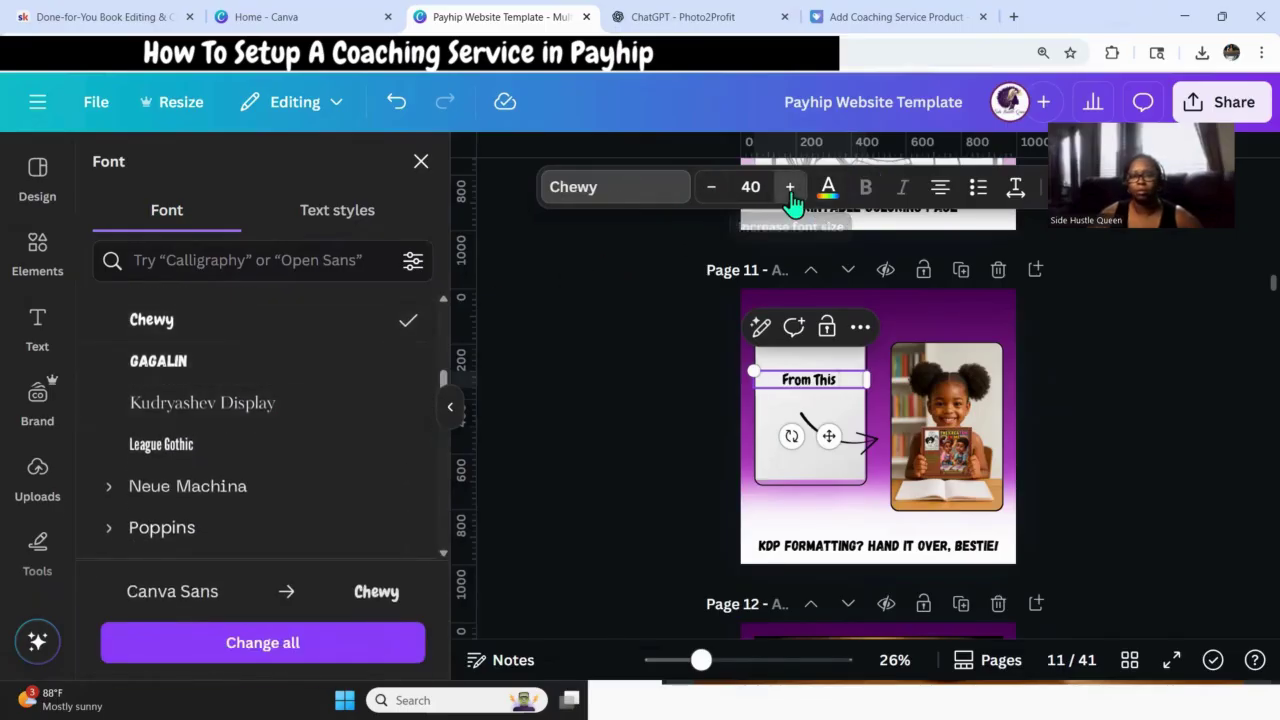
{"action": "left_click", "coordinate": [790, 187]}
{"action": "left_click", "coordinate": [790, 187]}
{"action": "left_click", "coordinate": [790, 187]}
{"action": "left_click", "coordinate": [790, 187]}
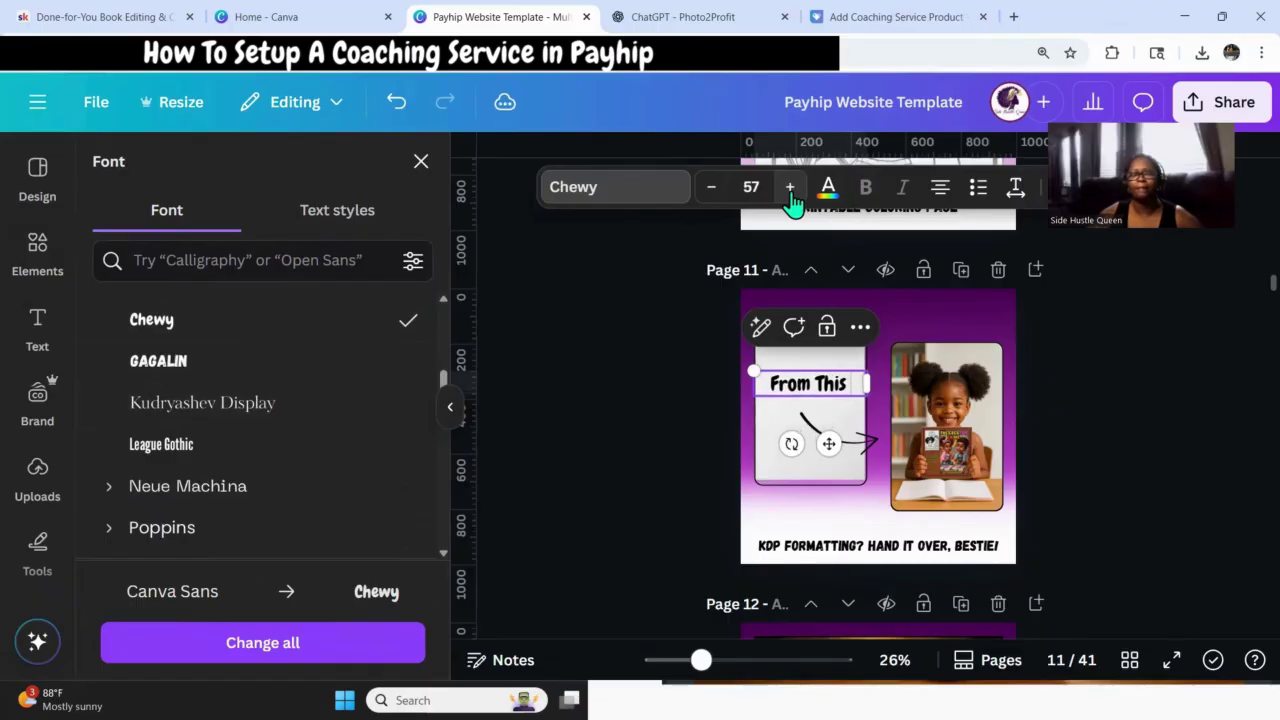
{"action": "left_click", "coordinate": [790, 187]}
{"action": "left_click", "coordinate": [790, 187]}
{"action": "left_click", "coordinate": [790, 187]}
{"action": "left_click", "coordinate": [790, 187]}
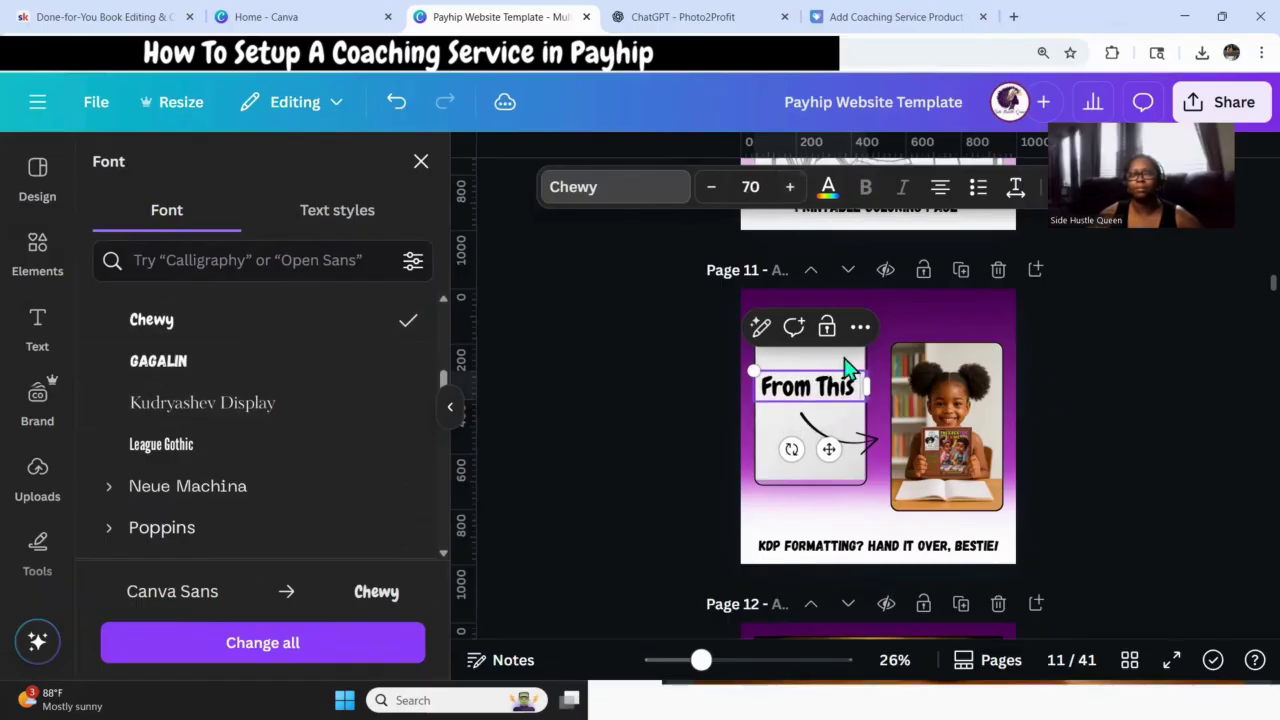
Move the "From This" text slightly lower on the blank paper, right above the arrow.
{"action": "left_click", "coordinate": [816, 395]}
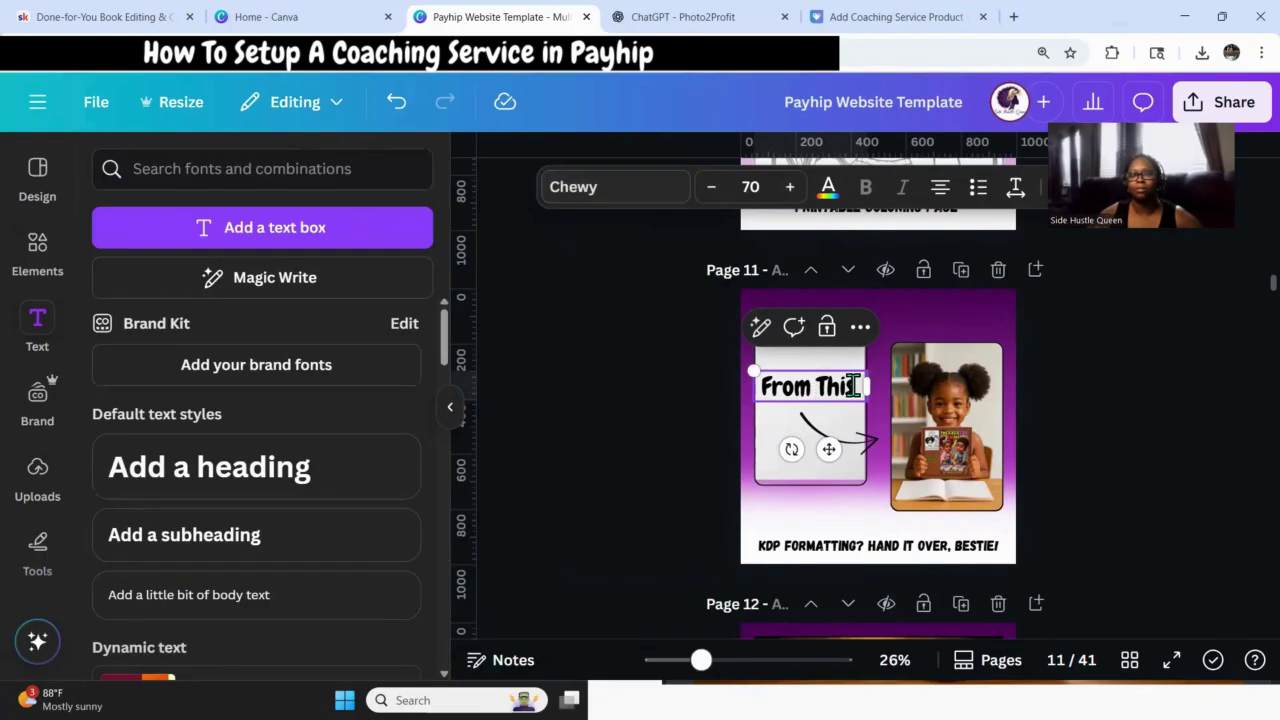
{"action": "left_click", "coordinate": [1075, 420]}
{"action": "left_click", "coordinate": [815, 390]}
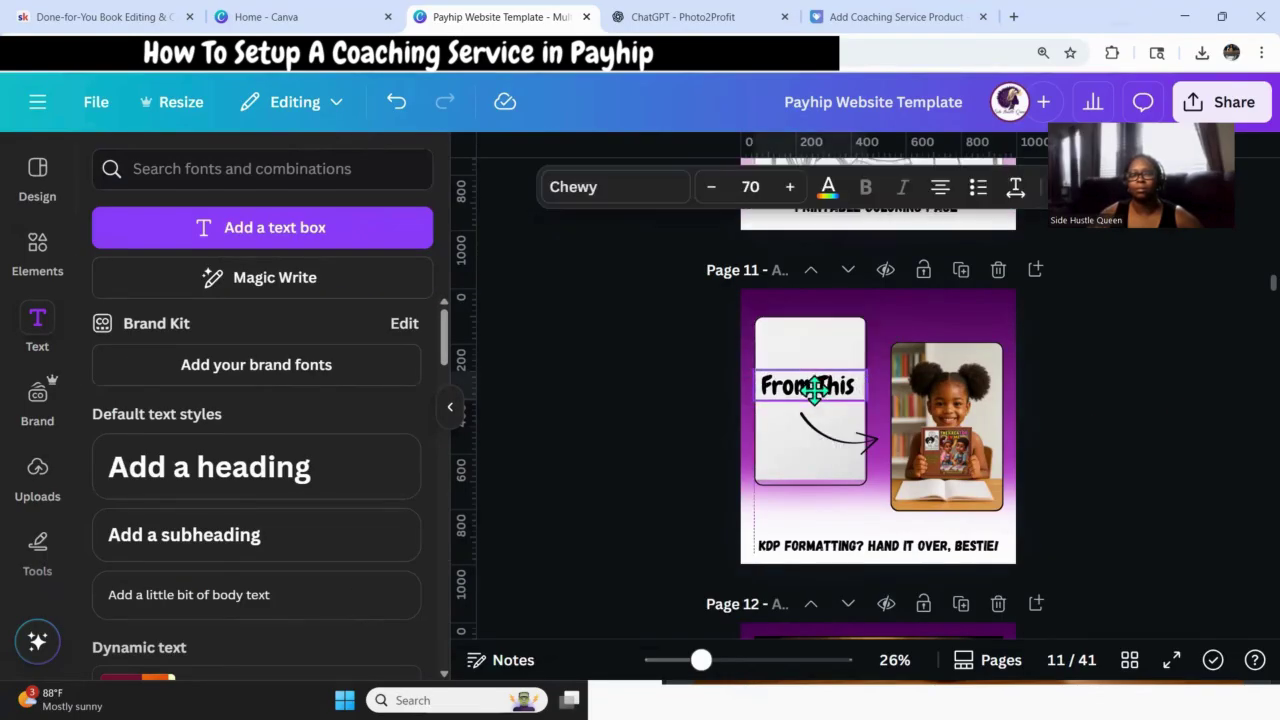
{"action": "left_click_drag", "start_coordinate": [817, 391], "coordinate": [817, 397]}
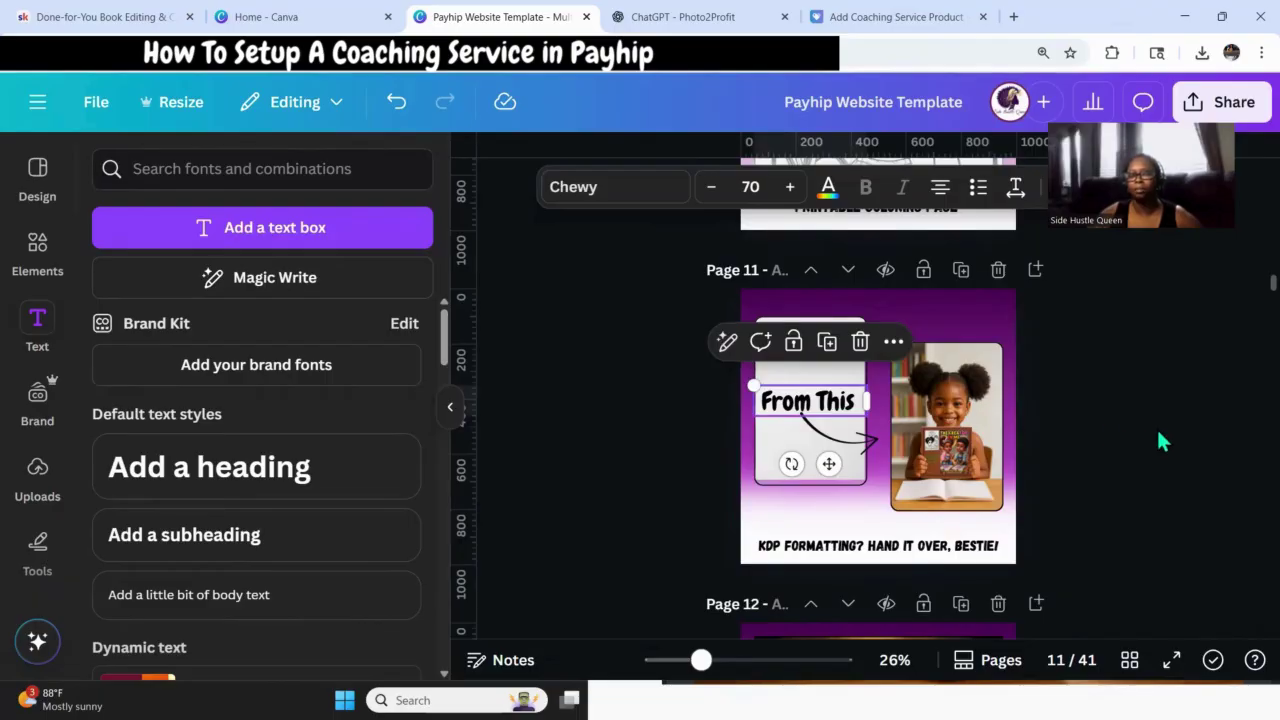
Duplicate the "From This" text and place the copy over the lower part of the girl's photo.
{"action": "left_click", "coordinate": [1157, 443]}
{"action": "left_click", "coordinate": [822, 408]}
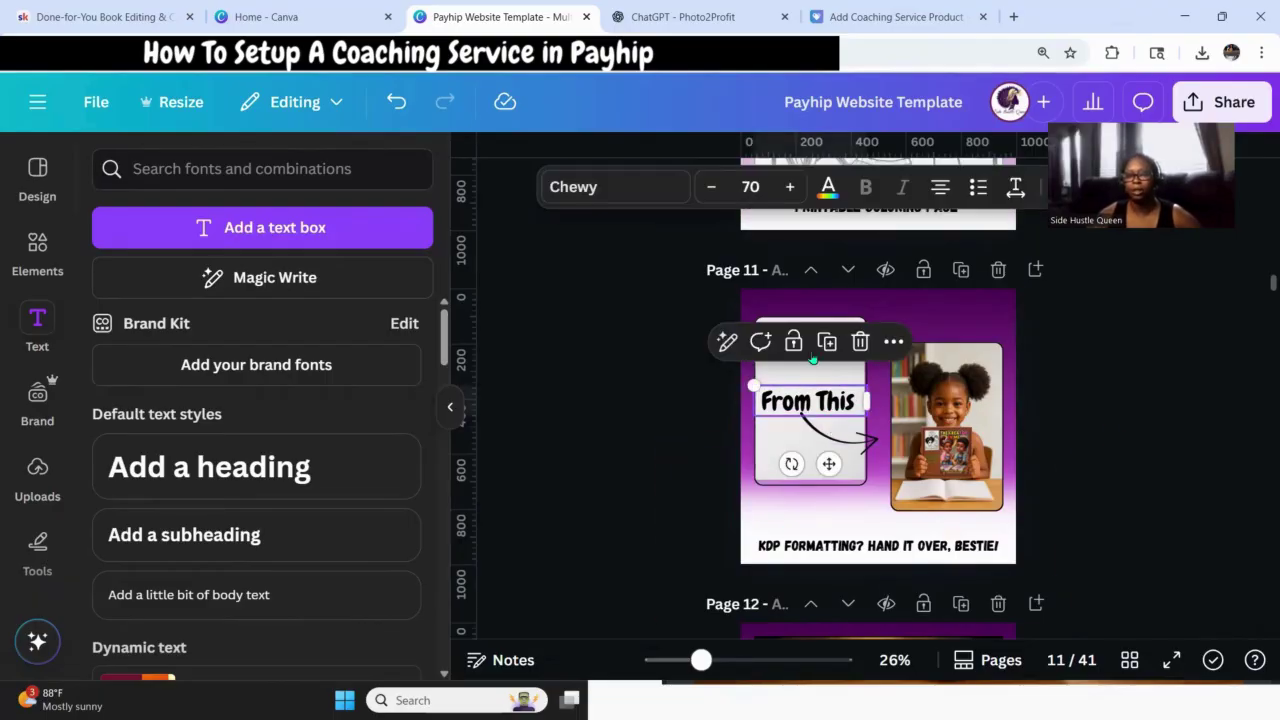
{"action": "key", "text": "ctrl+d"}
{"action": "left_click_drag", "start_coordinate": [822, 404], "coordinate": [964, 487]}
Replace the copied text on the girl's photo with "To This".
{"action": "double_click", "coordinate": [963, 487]}
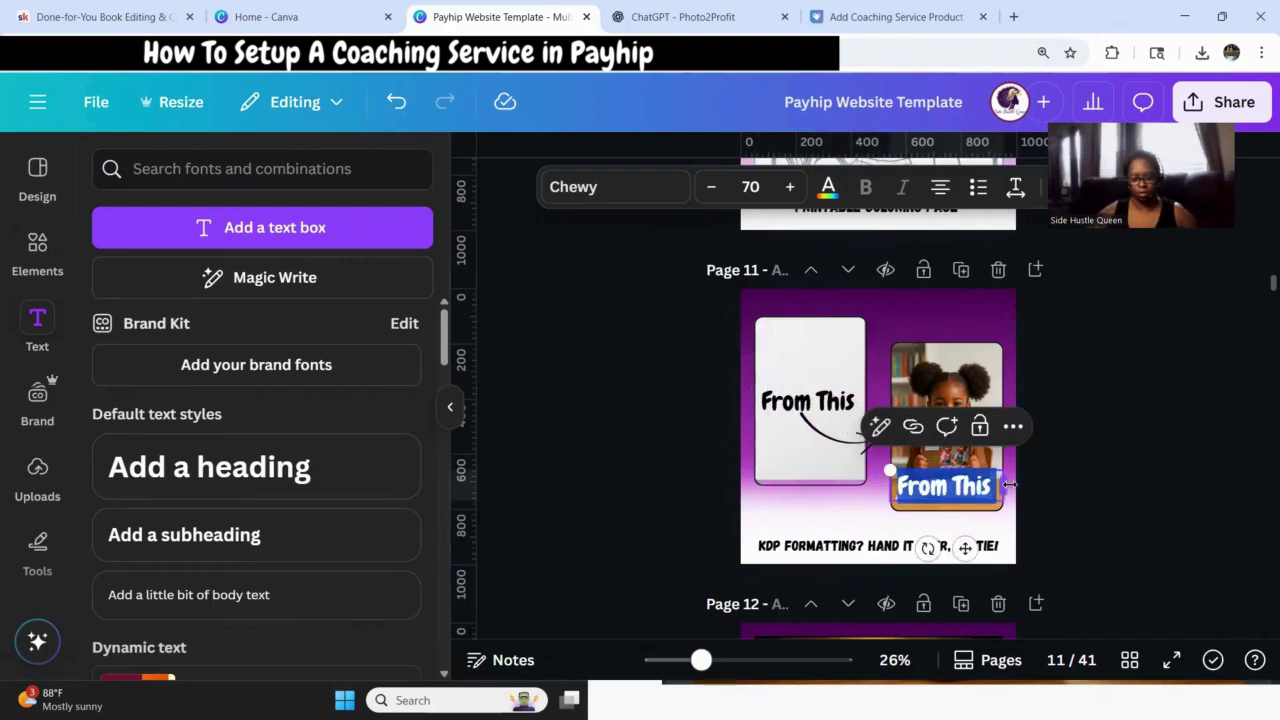
{"action": "key", "text": "BackSpace"}
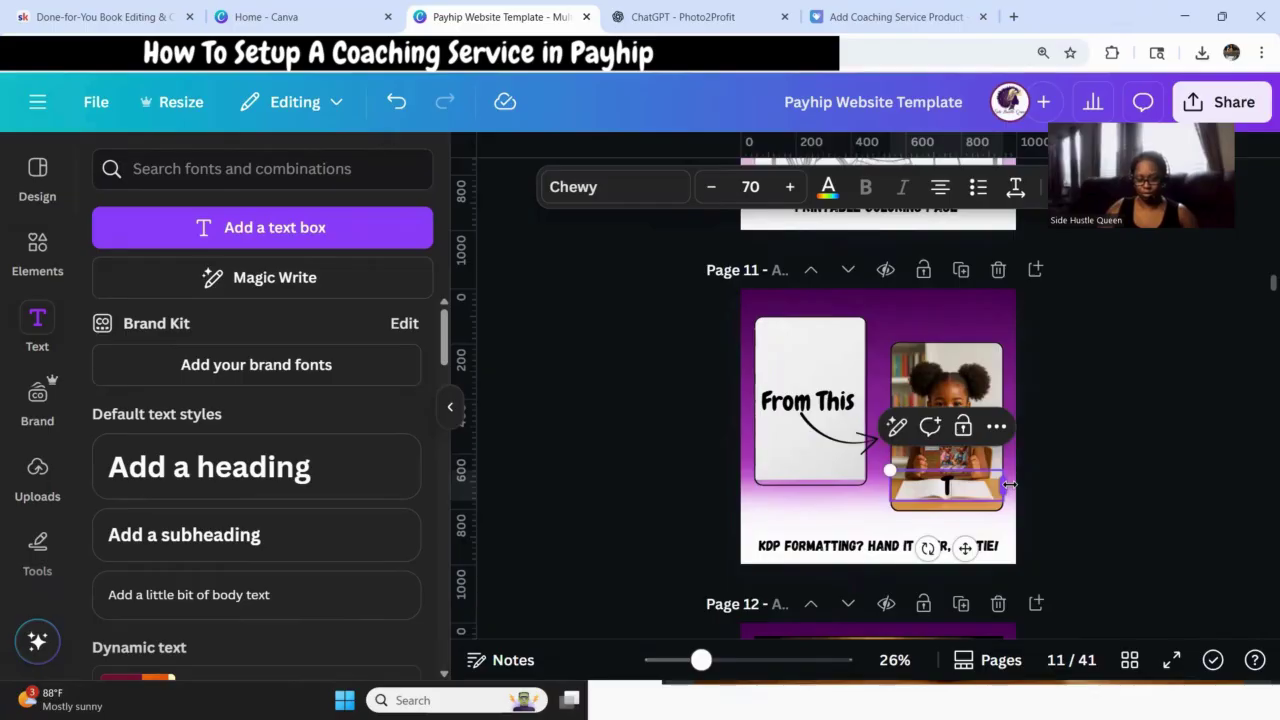
{"action": "type", "text": "To Thid"}
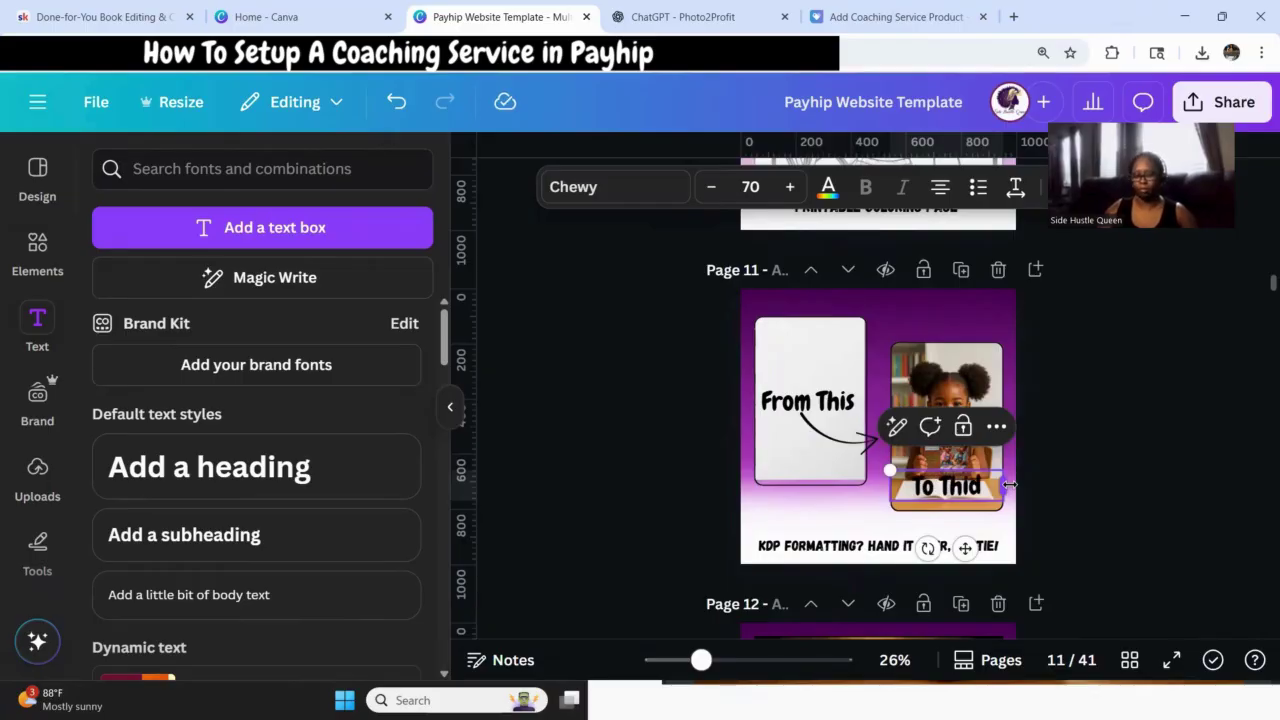
{"action": "key", "text": "BackSpace"}
{"action": "type", "text": "s"}
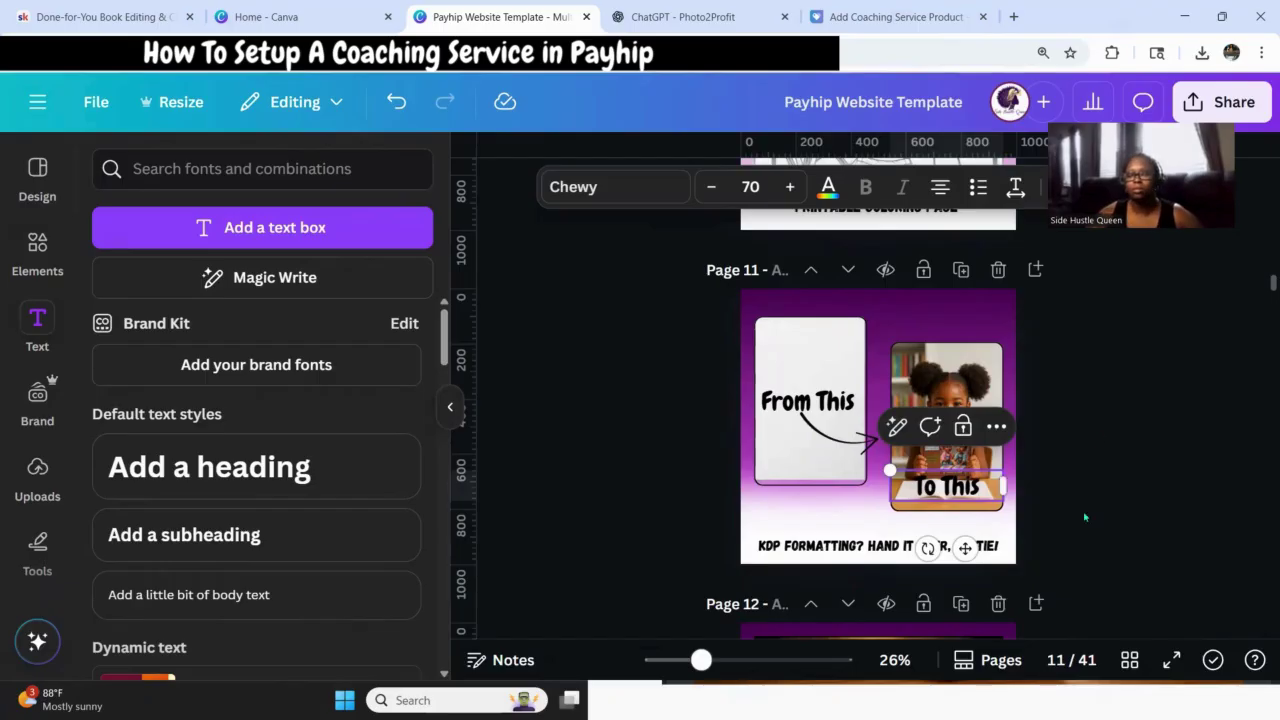
{"action": "left_click", "coordinate": [1085, 517]}
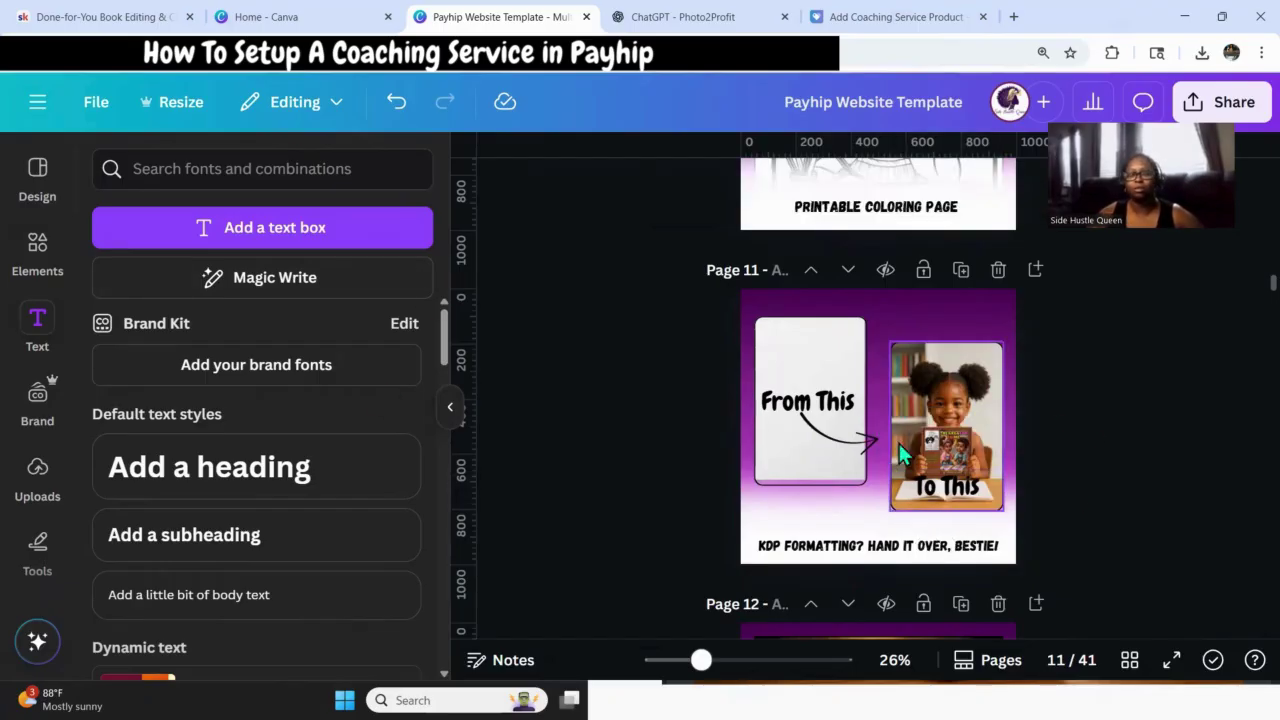
Search the elements for "square" and add the plain square shape to page 11.
{"action": "left_click", "coordinate": [44, 253]}
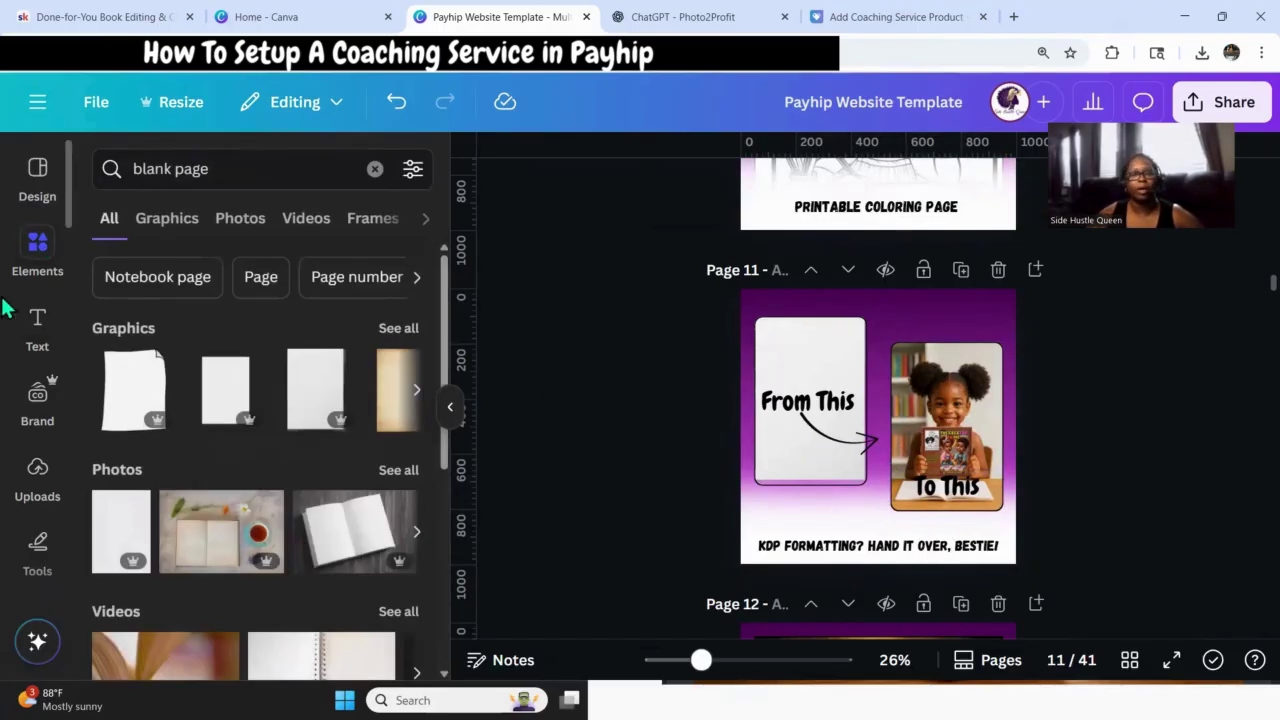
{"action": "left_click", "coordinate": [207, 169]}
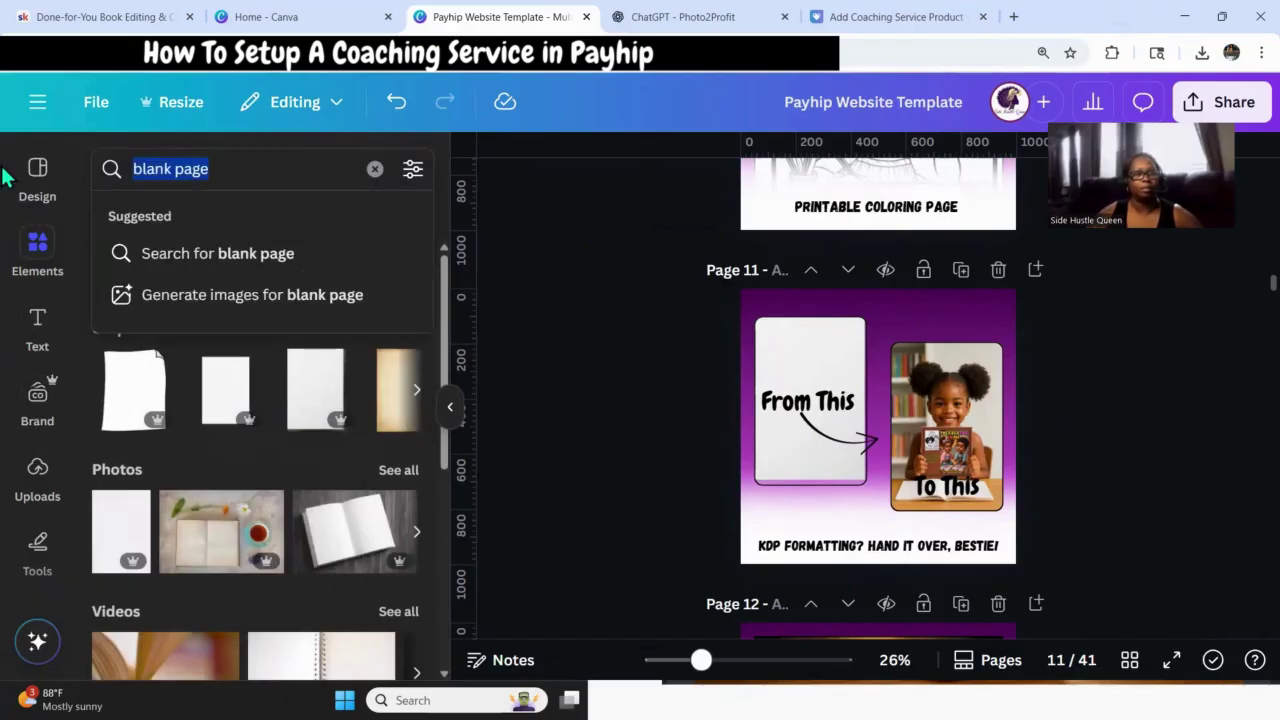
{"action": "type", "text": "square"}
{"action": "key", "text": "Return"}
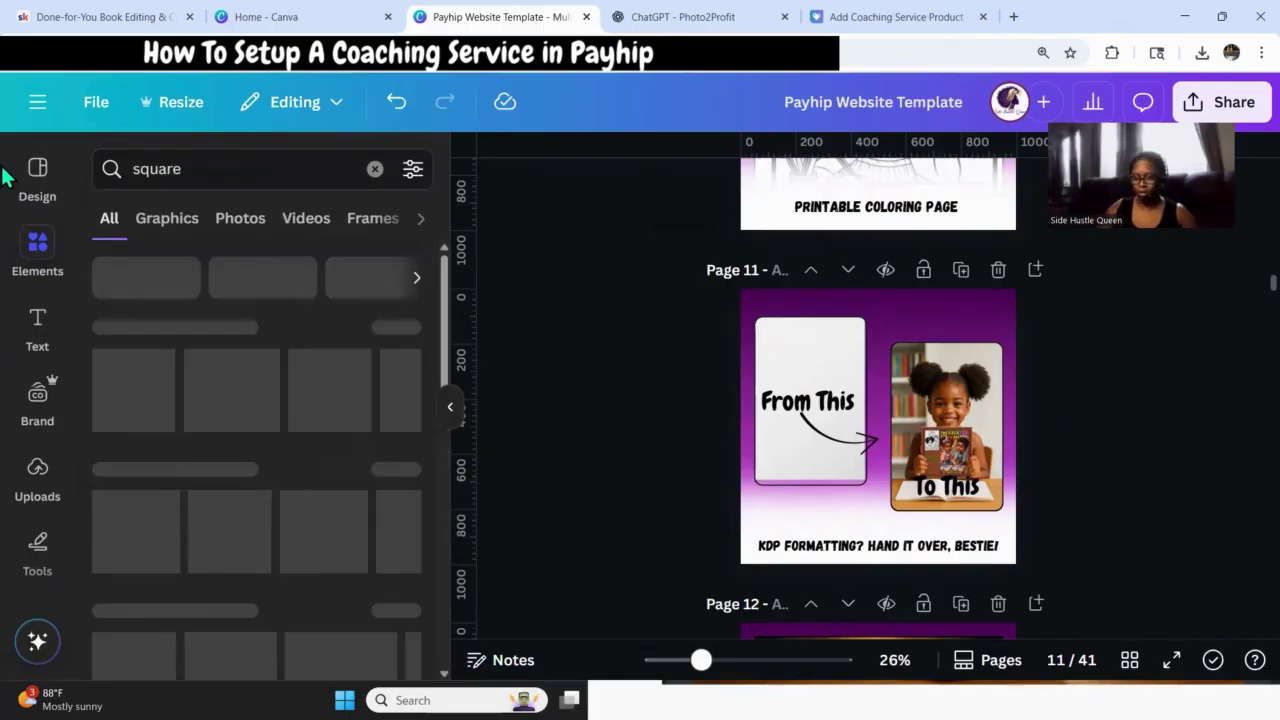
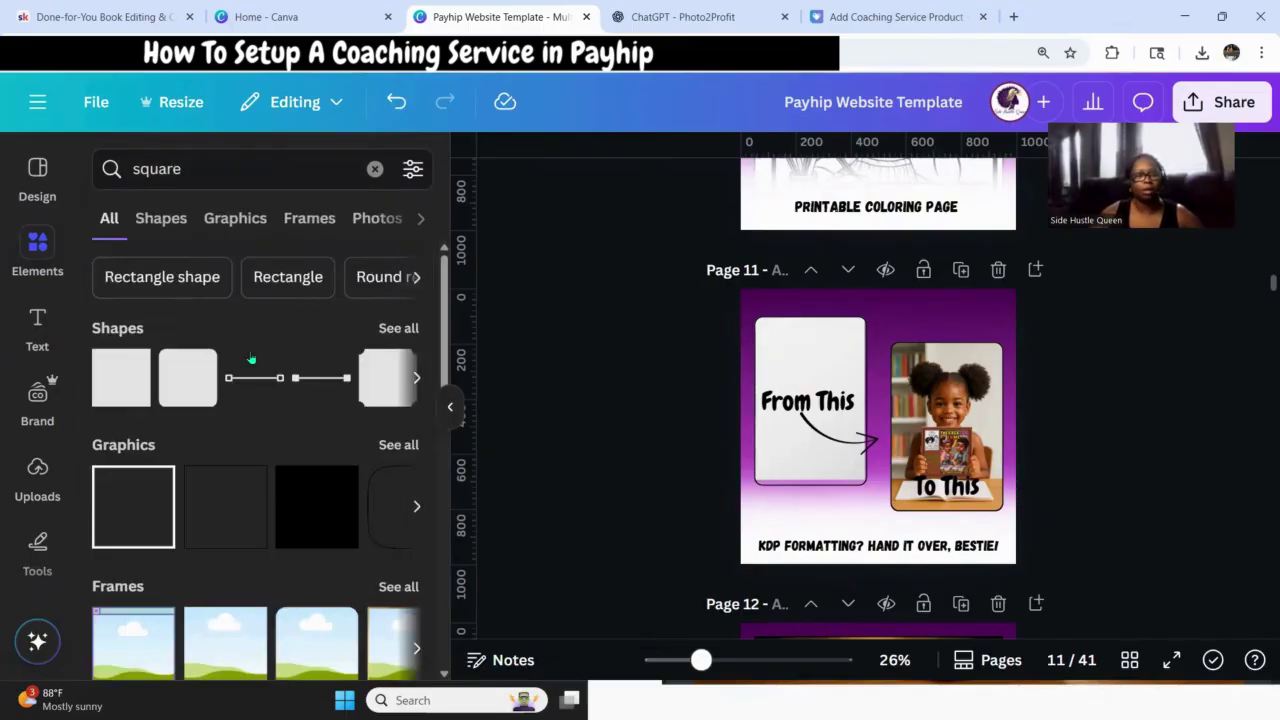
{"action": "left_click", "coordinate": [117, 376]}
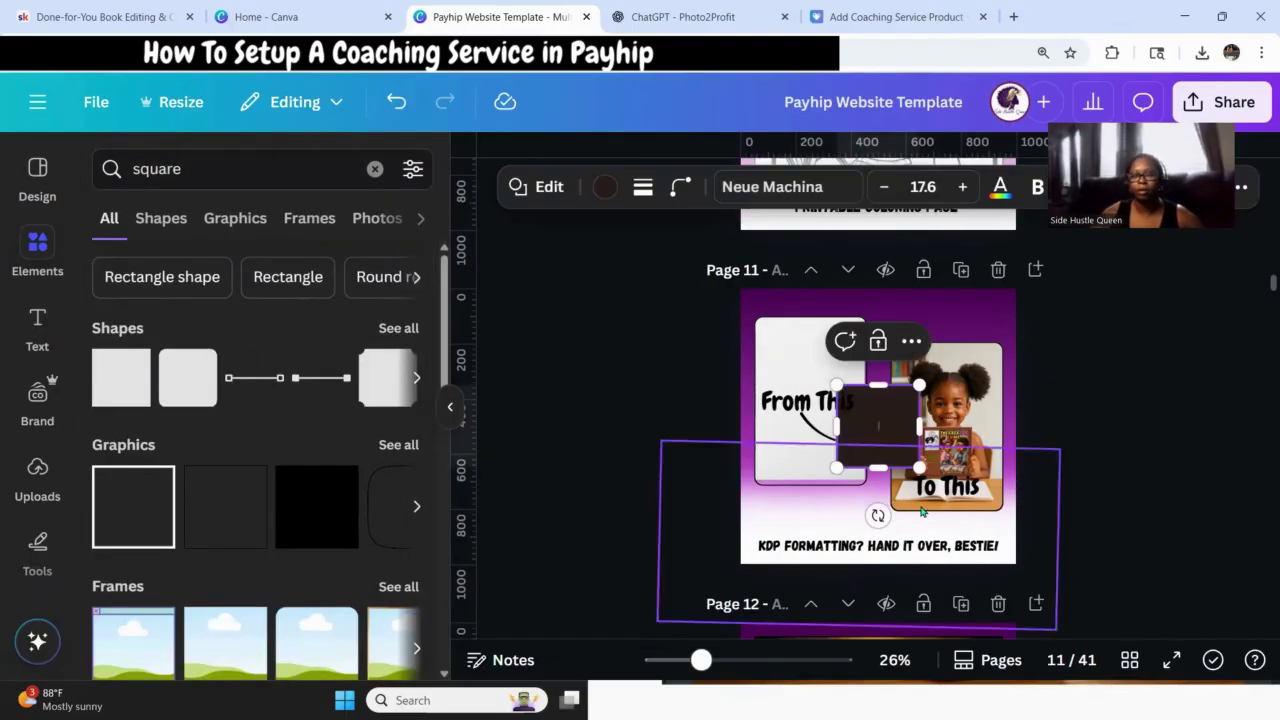
Recolor the square off-white and fit it as a photo-wide strip behind the "To This" text.
{"action": "left_click", "coordinate": [605, 187]}
{"action": "left_click", "coordinate": [352, 364]}
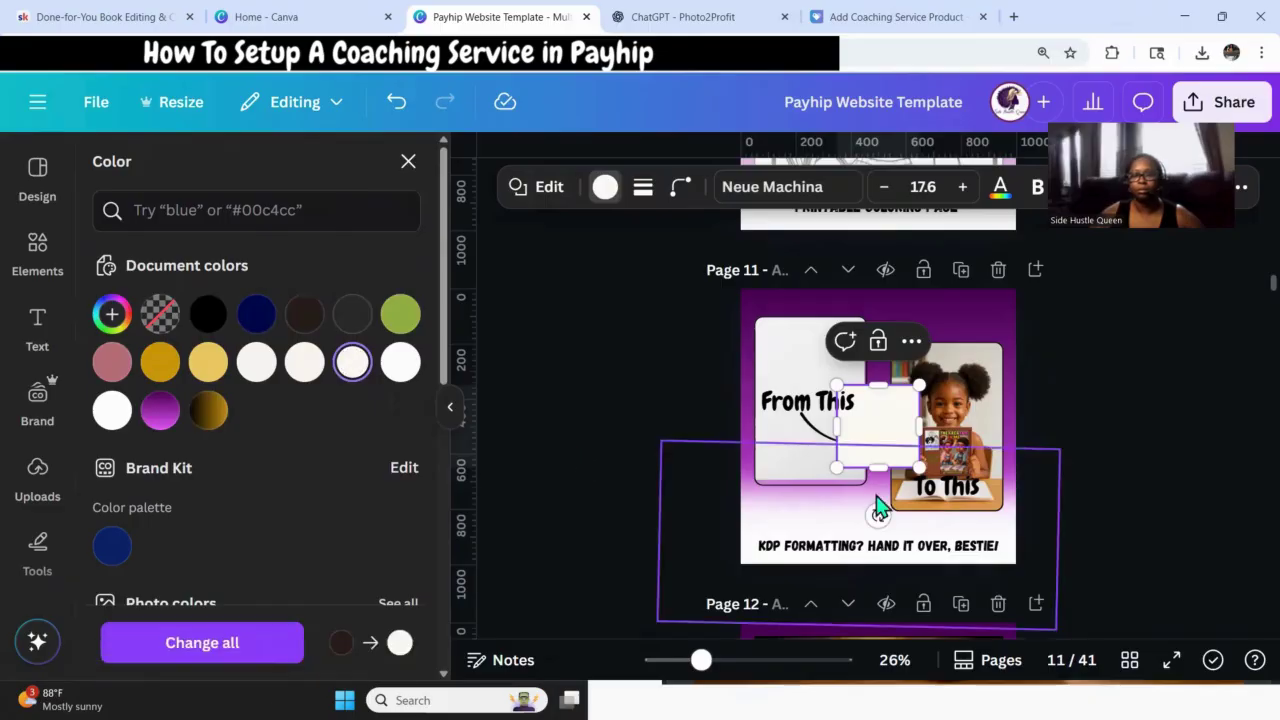
{"action": "left_click_drag", "start_coordinate": [877, 440], "coordinate": [888, 476]}
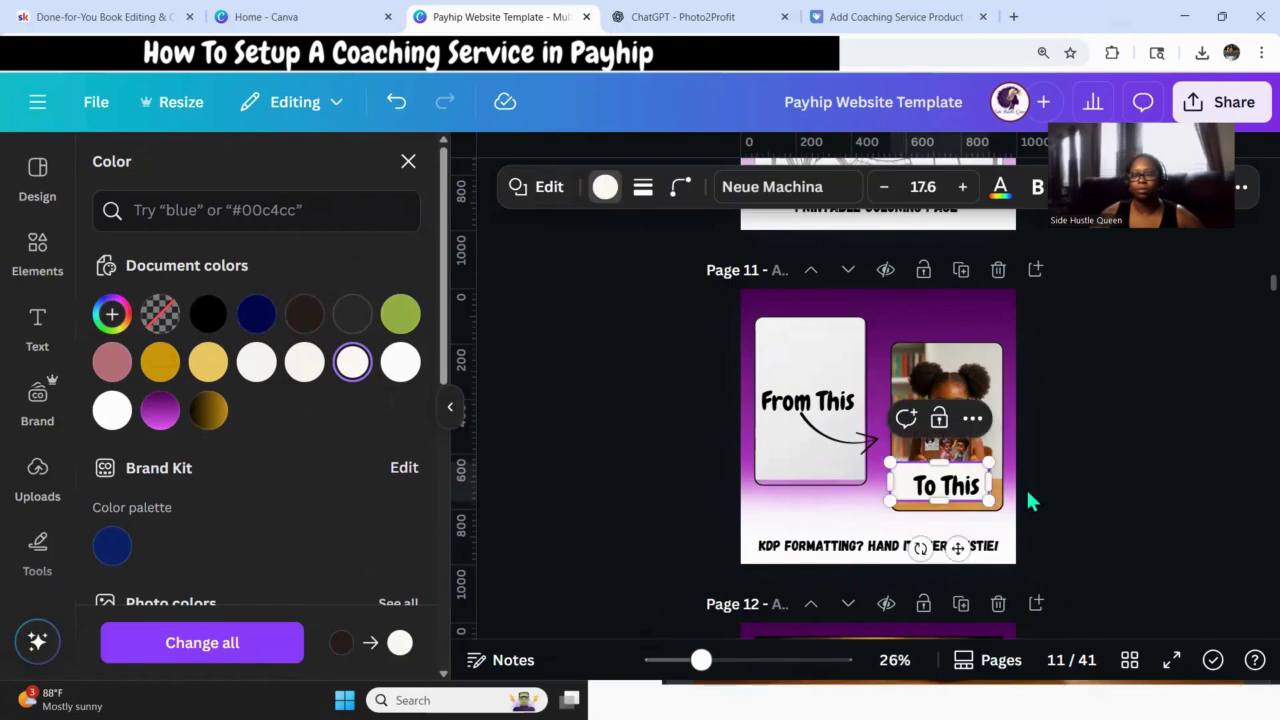
{"action": "left_click_drag", "start_coordinate": [993, 482], "coordinate": [951, 466]}
Move the arrow lower and rotate it more steeply so it points from "From This" to "To This".
{"action": "left_click_drag", "start_coordinate": [872, 440], "coordinate": [836, 474]}
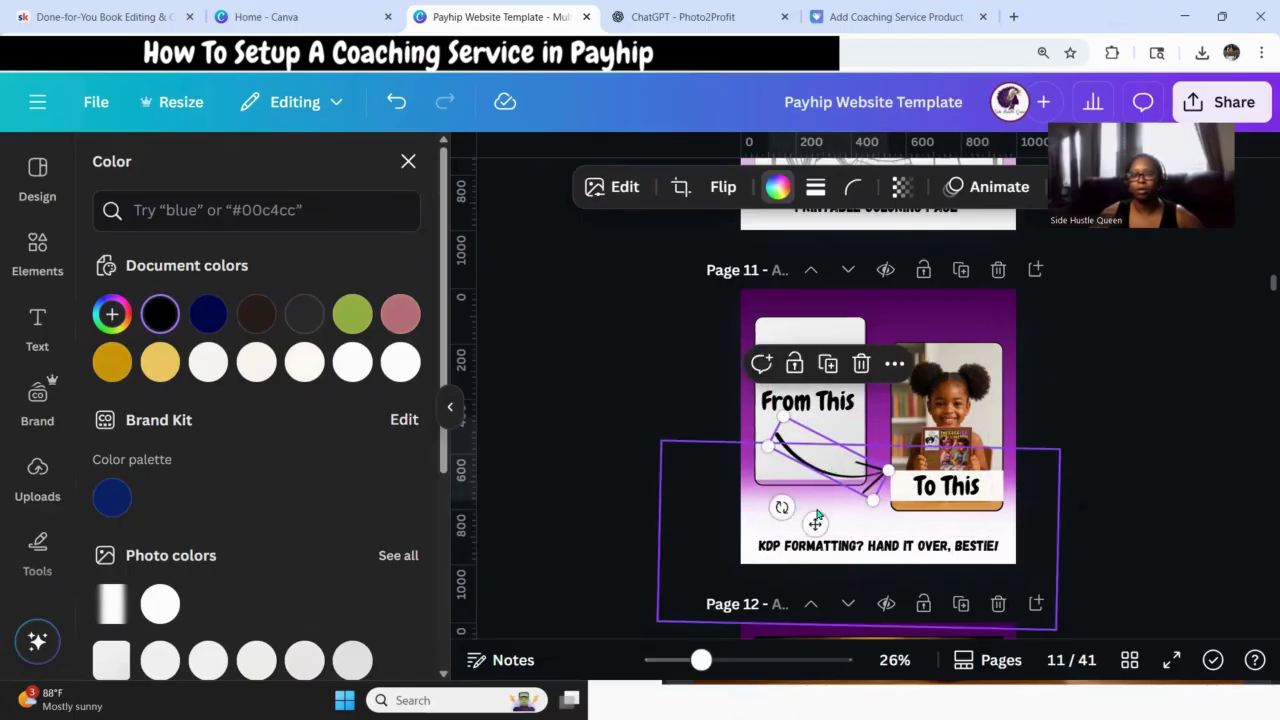
{"action": "left_click_drag", "start_coordinate": [782, 507], "coordinate": [777, 488]}
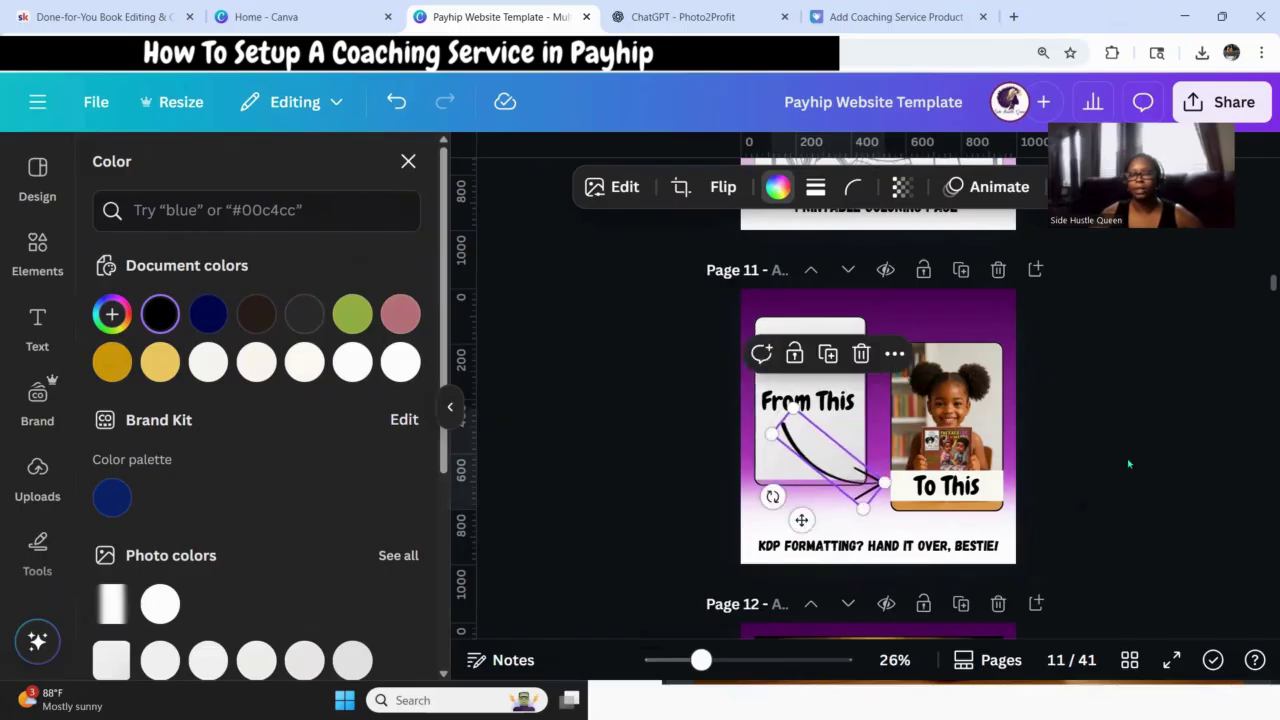
{"action": "key", "text": "Escape"}
{"action": "key", "text": "Escape"}
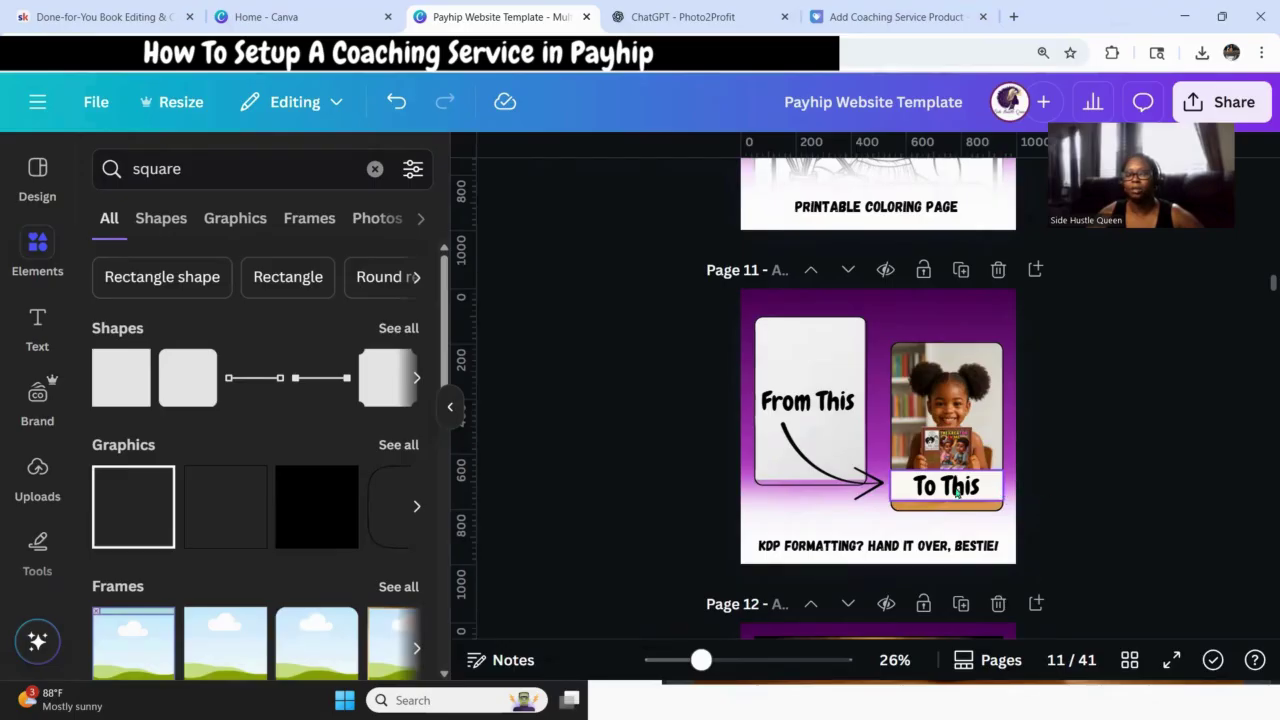
Shift the "To This" text and its off-white strip down toward the bottom edge of the girl's photo.
{"action": "left_click", "coordinate": [994, 497]}
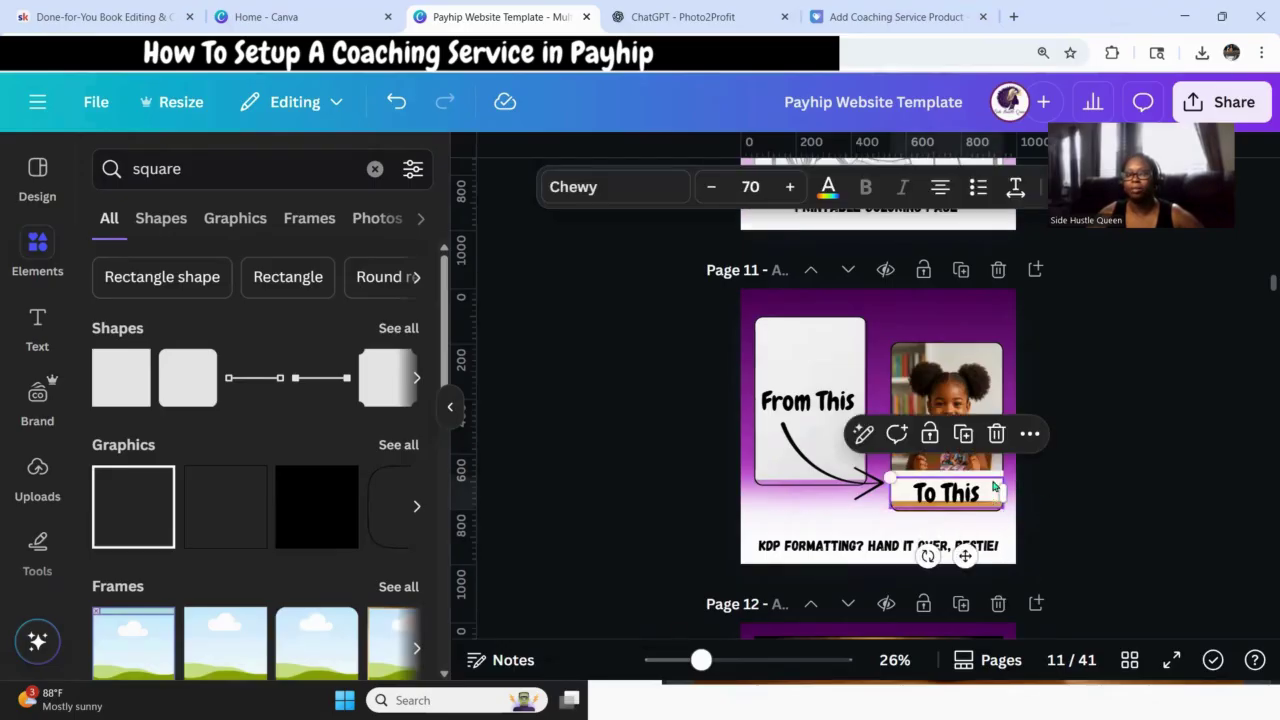
{"action": "left_click", "coordinate": [992, 477]}
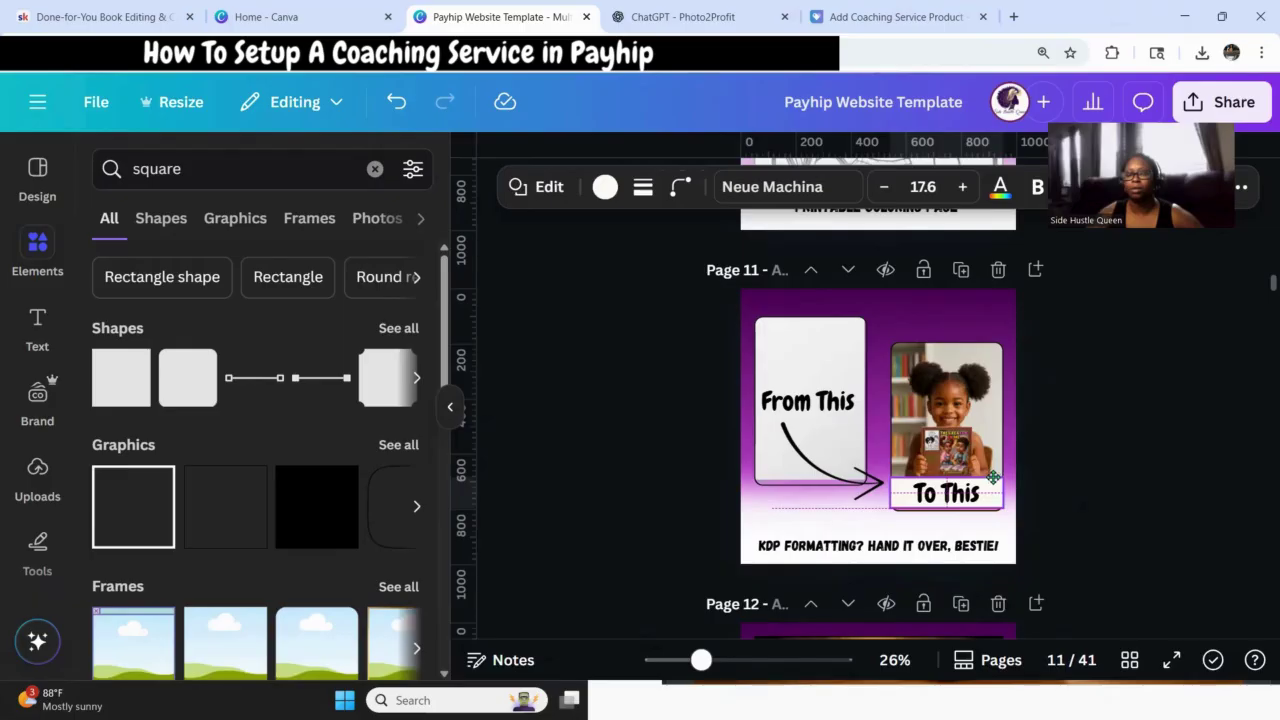
{"action": "left_click", "coordinate": [1110, 490]}
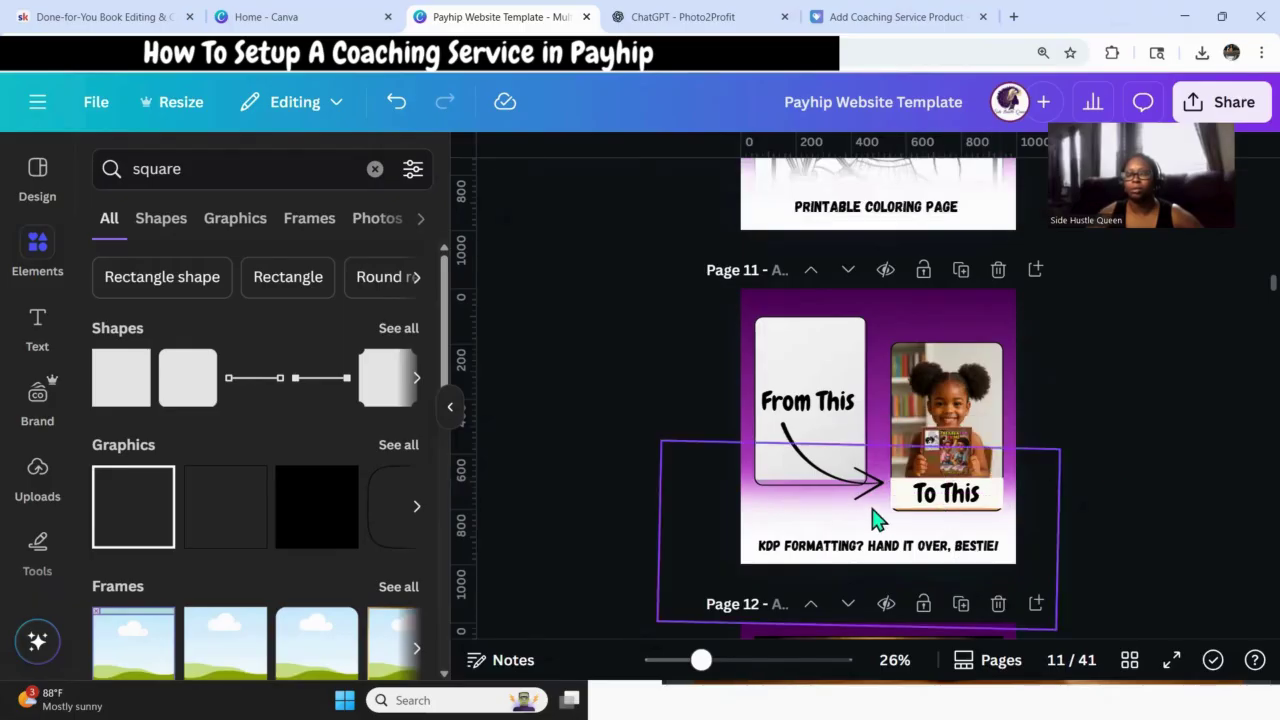
Raise the arrow so its tip meets the girl's photo, and move the "From This" text up above it.
{"action": "left_click", "coordinate": [843, 495]}
{"action": "left_click_drag", "start_coordinate": [843, 495], "coordinate": [854, 458]}
{"action": "left_click_drag", "start_coordinate": [776, 404], "coordinate": [795, 366]}
{"action": "left_click_drag", "start_coordinate": [827, 430], "coordinate": [830, 428]}
{"action": "left_click", "coordinate": [800, 378]}
{"action": "left_click_drag", "start_coordinate": [797, 373], "coordinate": [805, 378]}
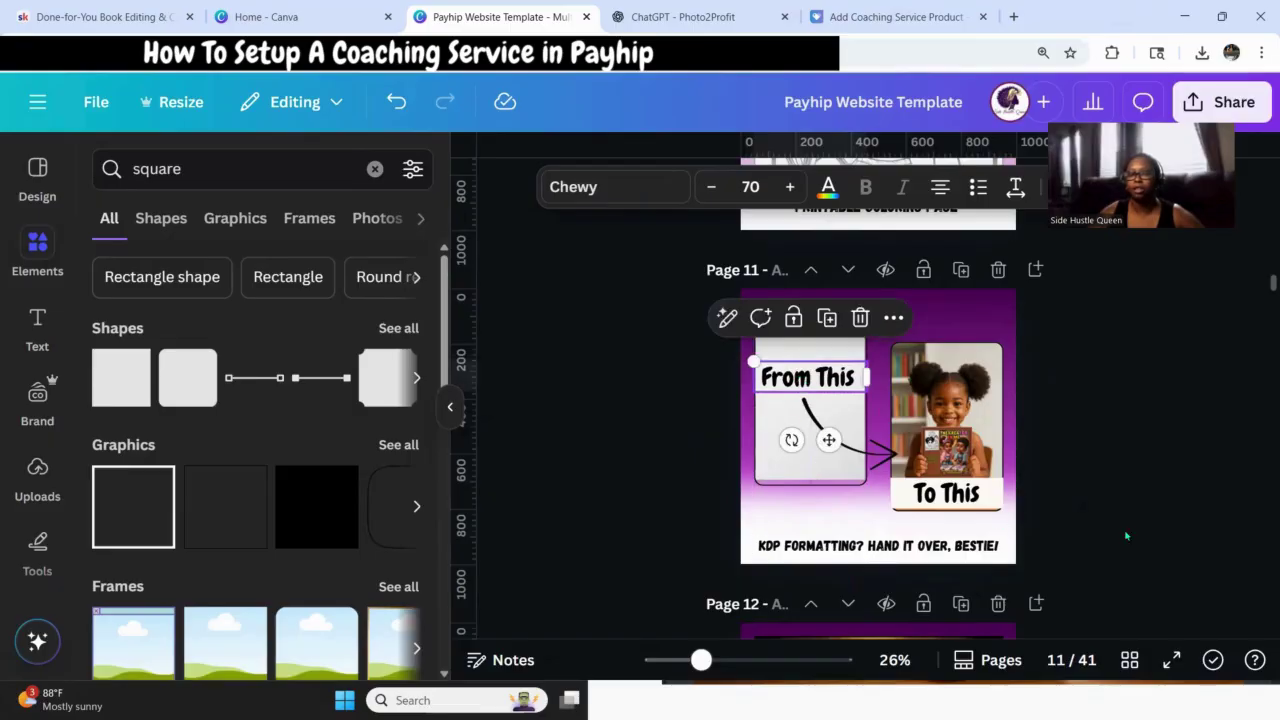
Nudge the "To This" text and its off-white strip slightly lower over the photo's bottom edge.
{"action": "left_click", "coordinate": [1068, 505]}
{"action": "left_click", "coordinate": [990, 497]}
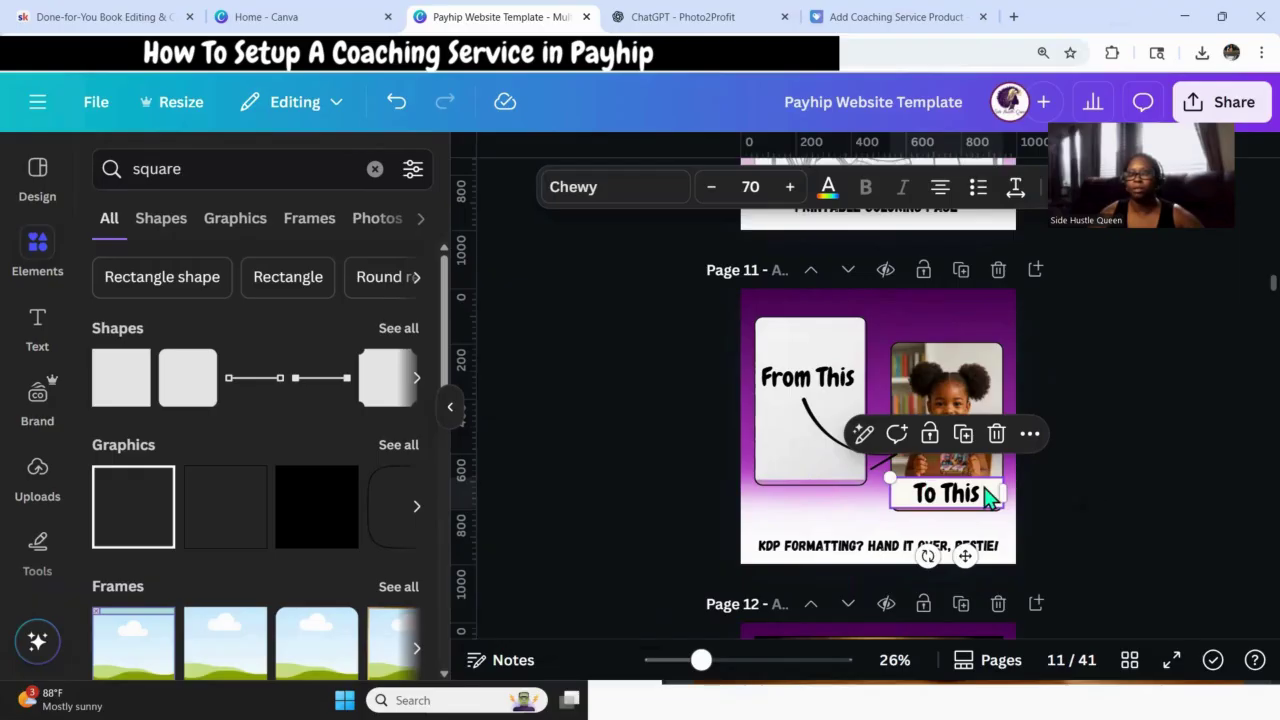
{"action": "left_click", "coordinate": [985, 491]}
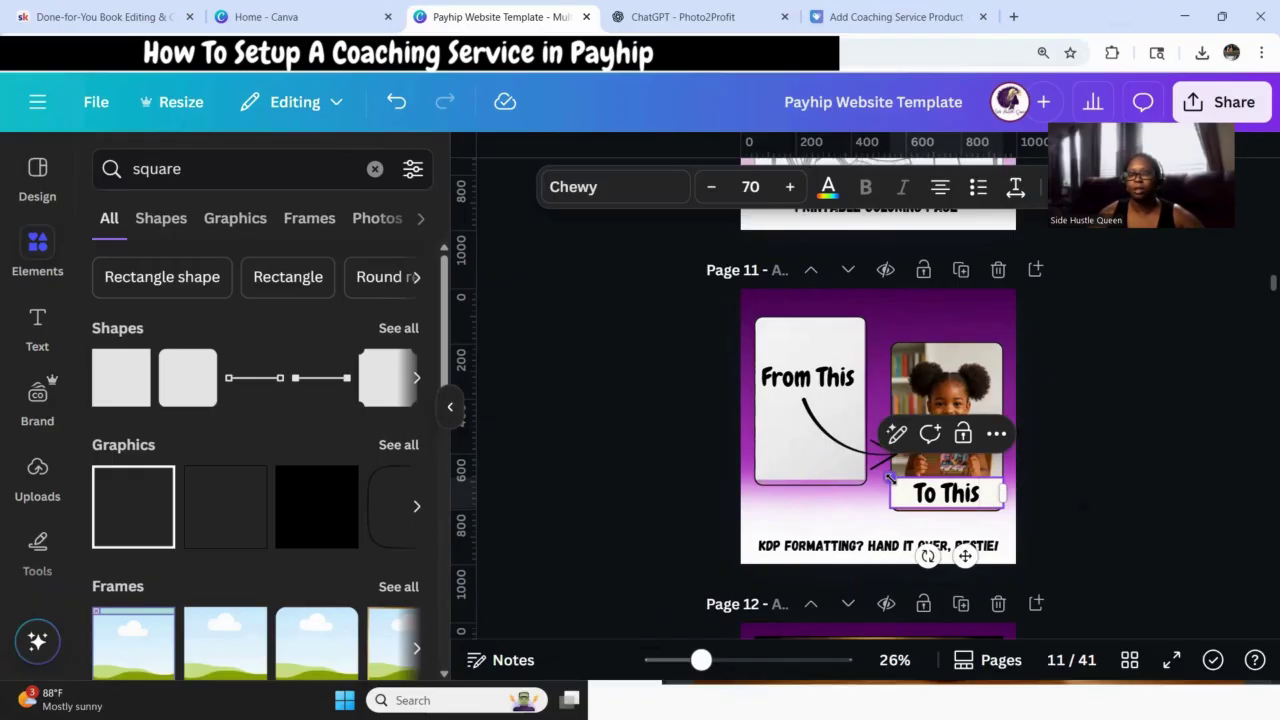
{"action": "left_click_drag", "start_coordinate": [888, 478], "coordinate": [891, 483]}
{"action": "left_click", "coordinate": [1186, 500]}
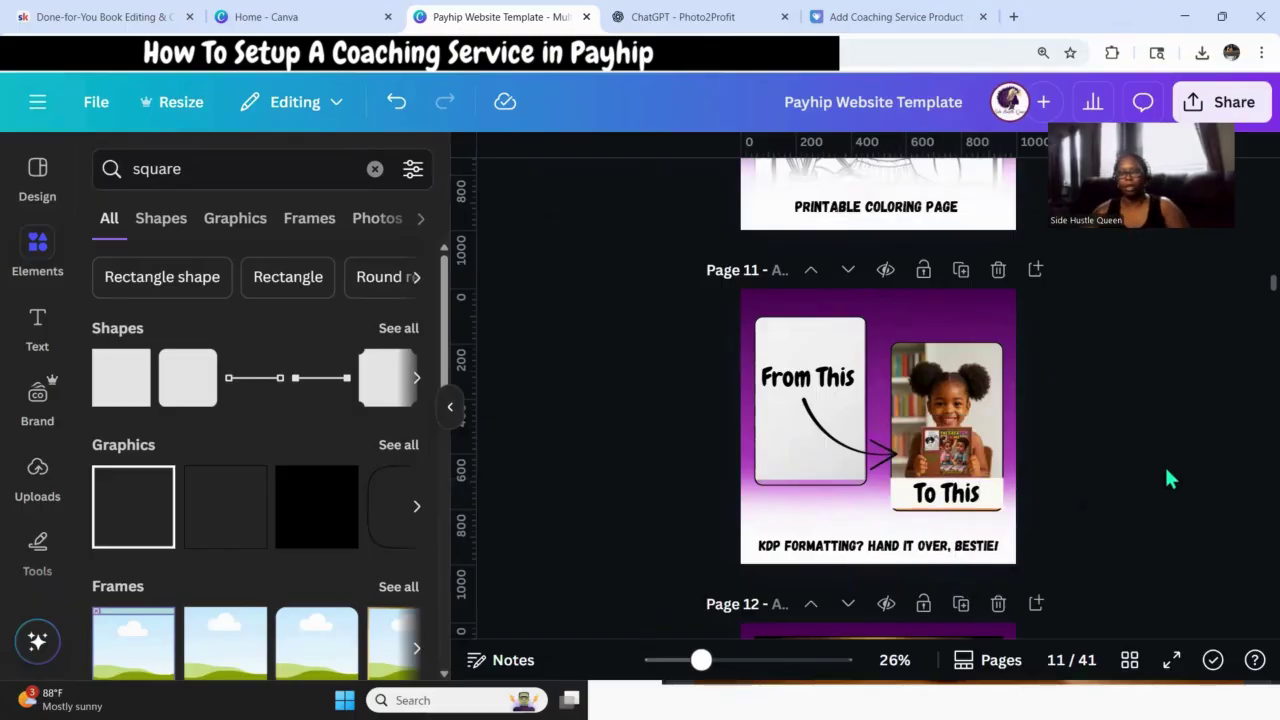
{"action": "left_click", "coordinate": [985, 495]}
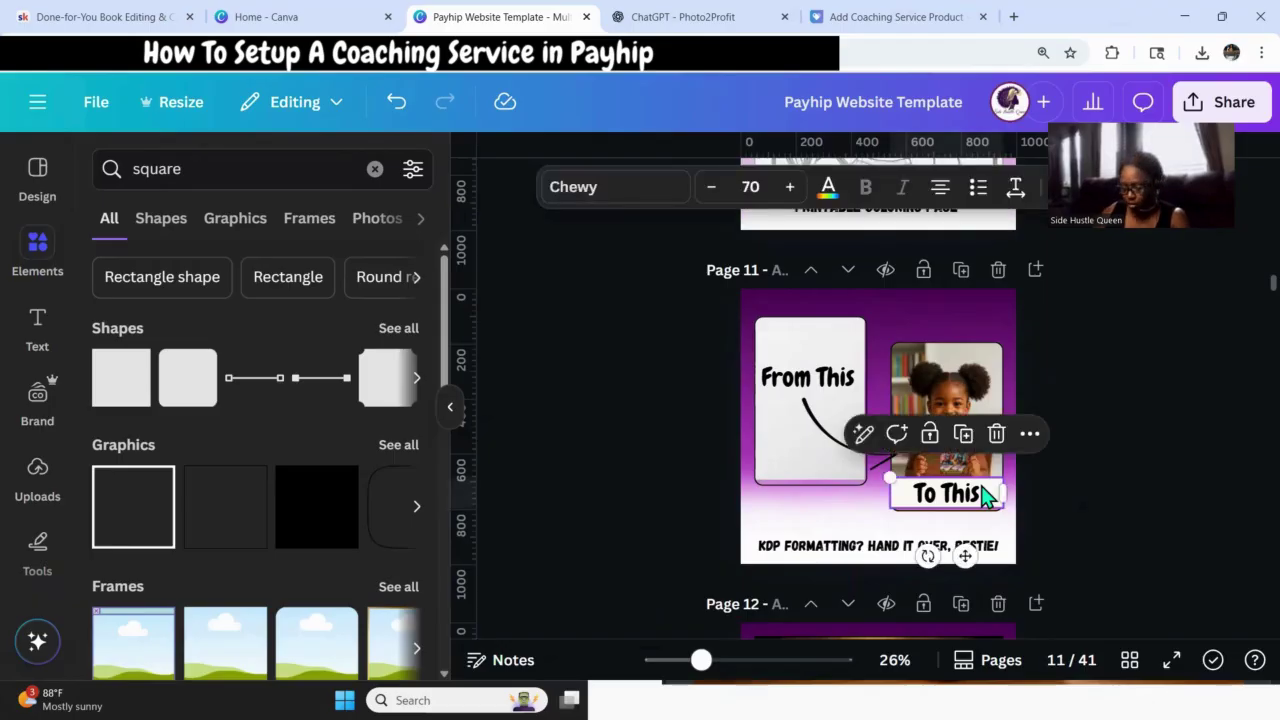
{"action": "key", "text": "Up"}
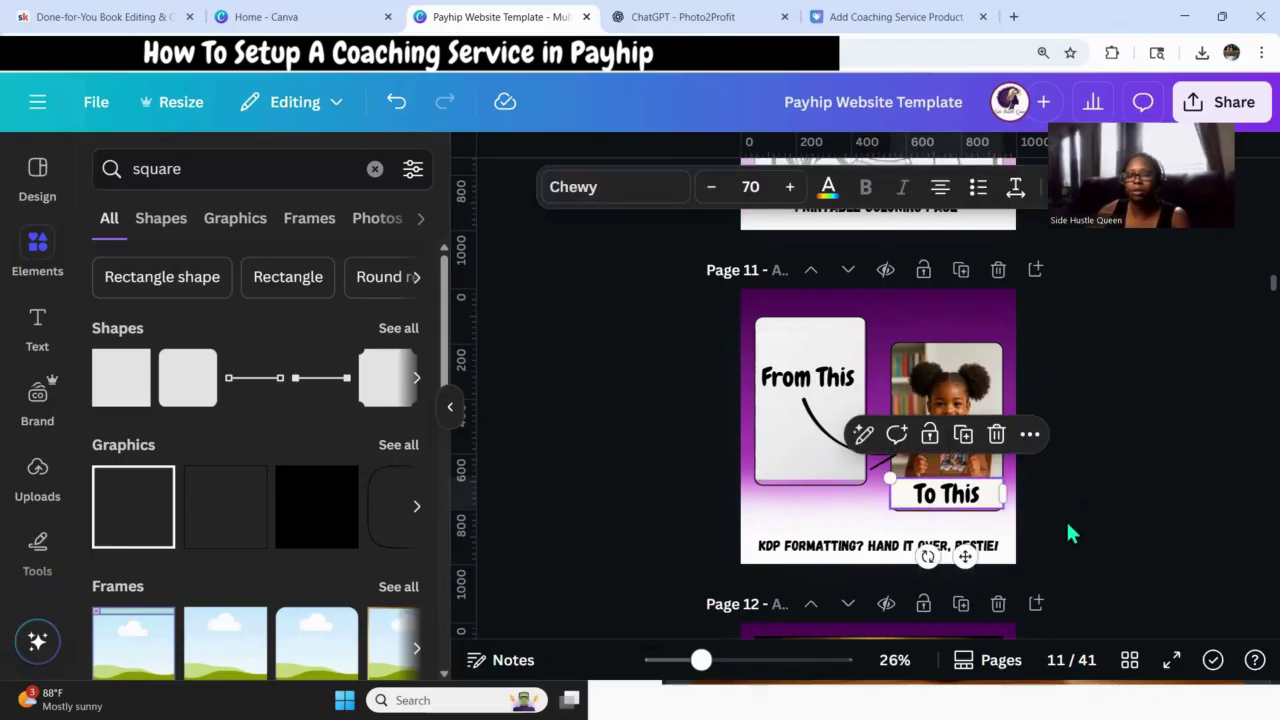
{"action": "key", "text": "Up"}
{"action": "key", "text": "Up"}
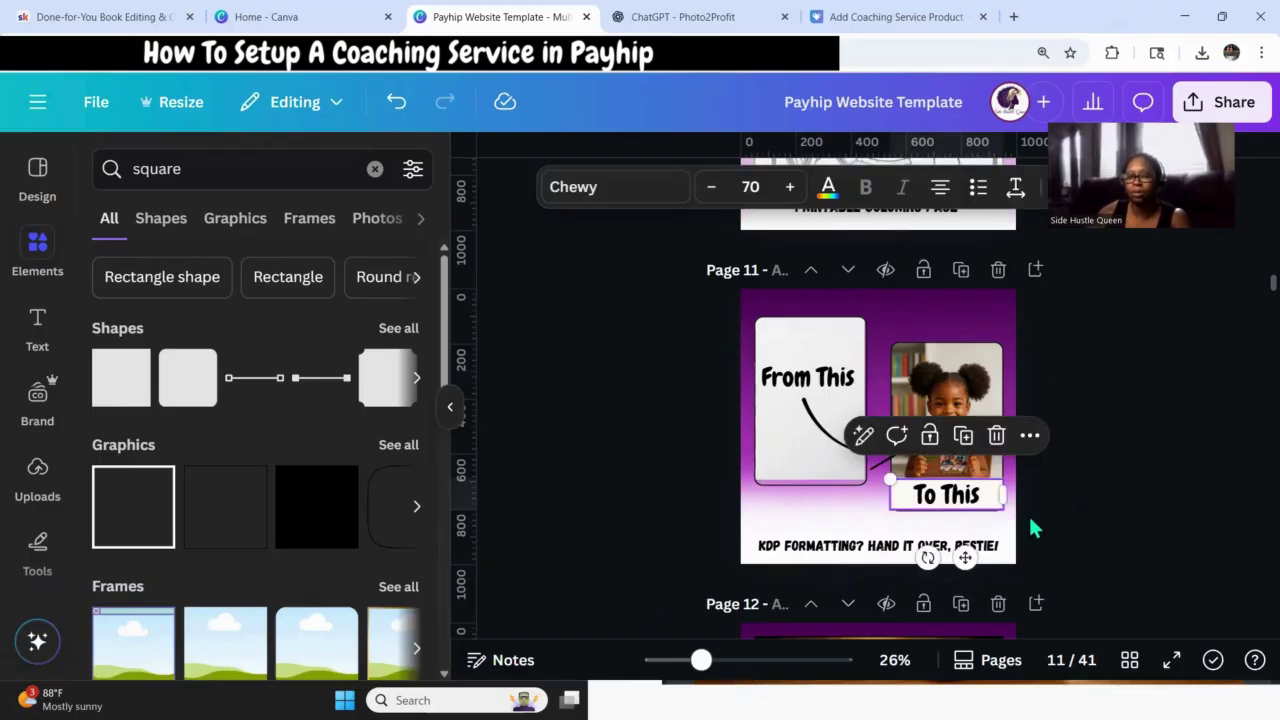
{"action": "left_click", "coordinate": [1086, 491]}
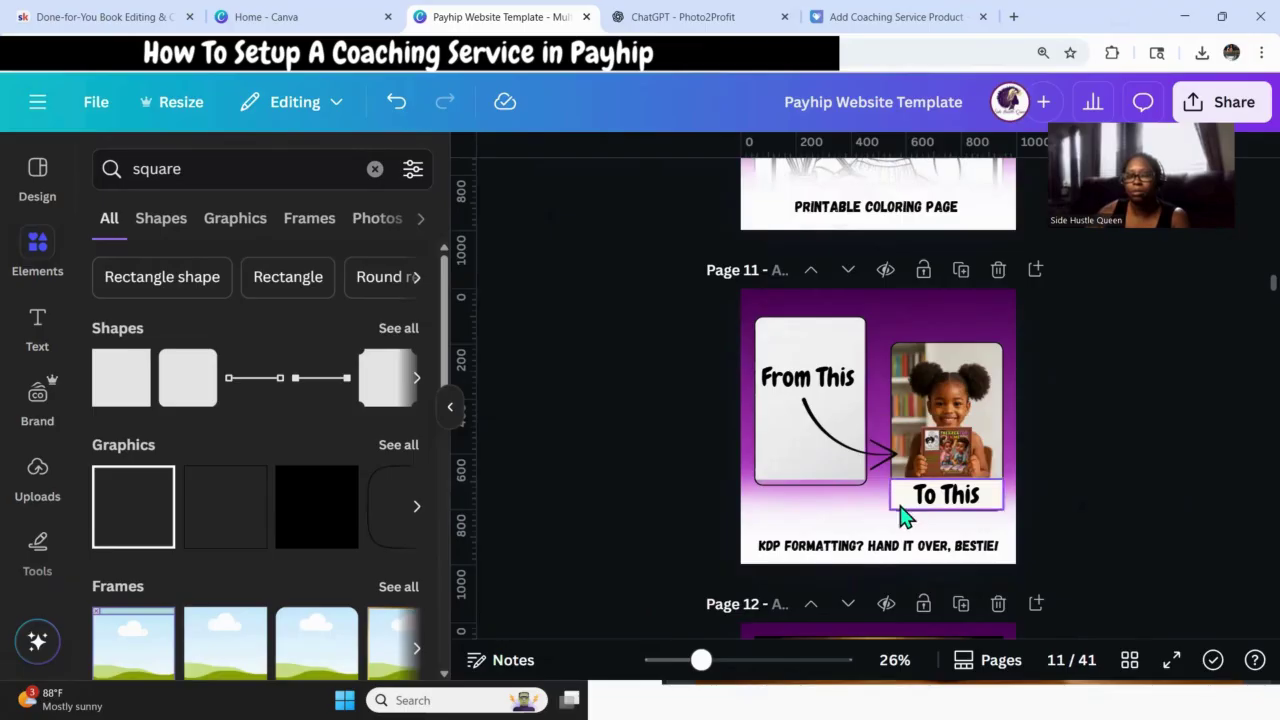
Adjust the off-white strip to cover the photo's bottom edge and center the "To This" text on it.
{"action": "left_click", "coordinate": [897, 508]}
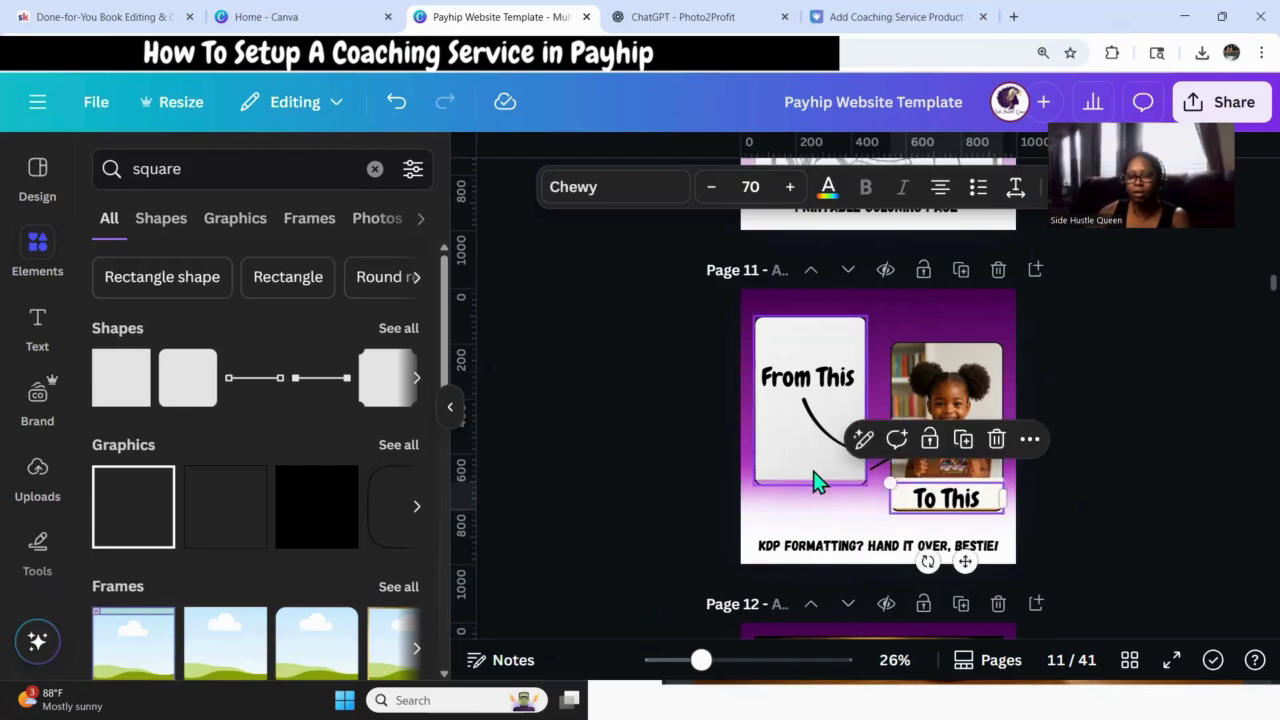
{"action": "left_click_drag", "start_coordinate": [936, 500], "coordinate": [940, 465]}
{"action": "left_click", "coordinate": [940, 502]}
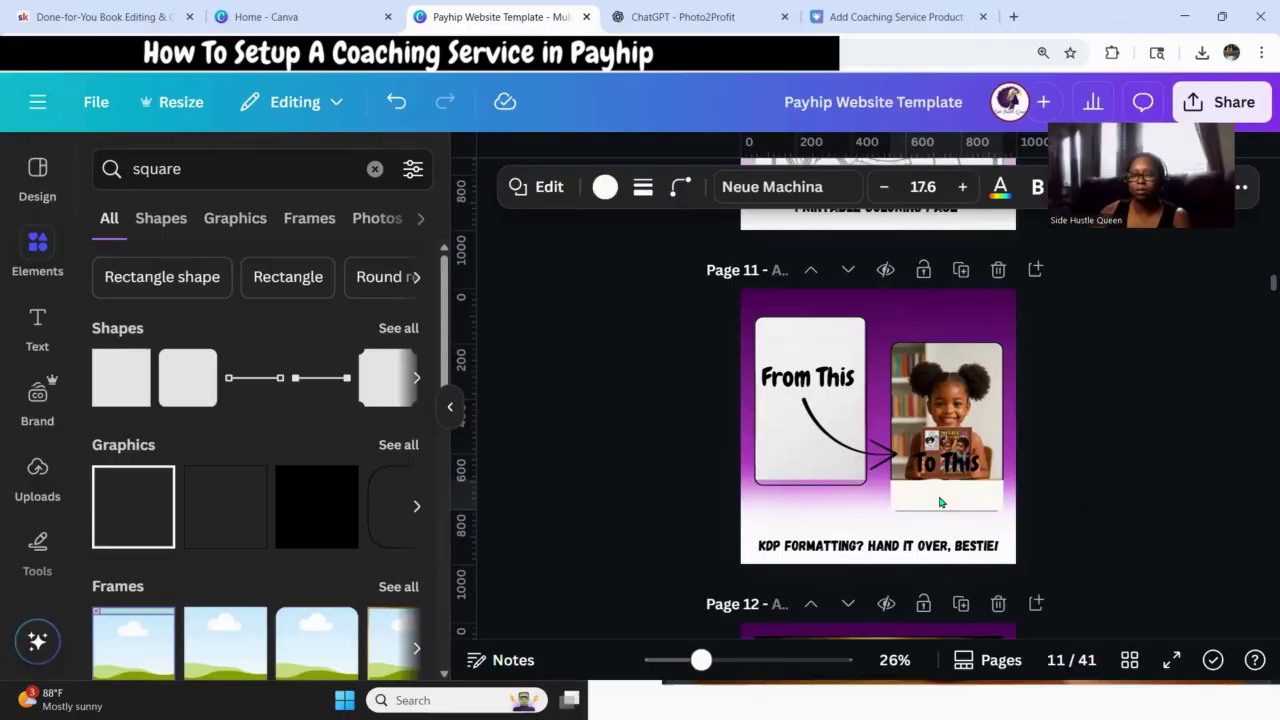
{"action": "left_click", "coordinate": [940, 502]}
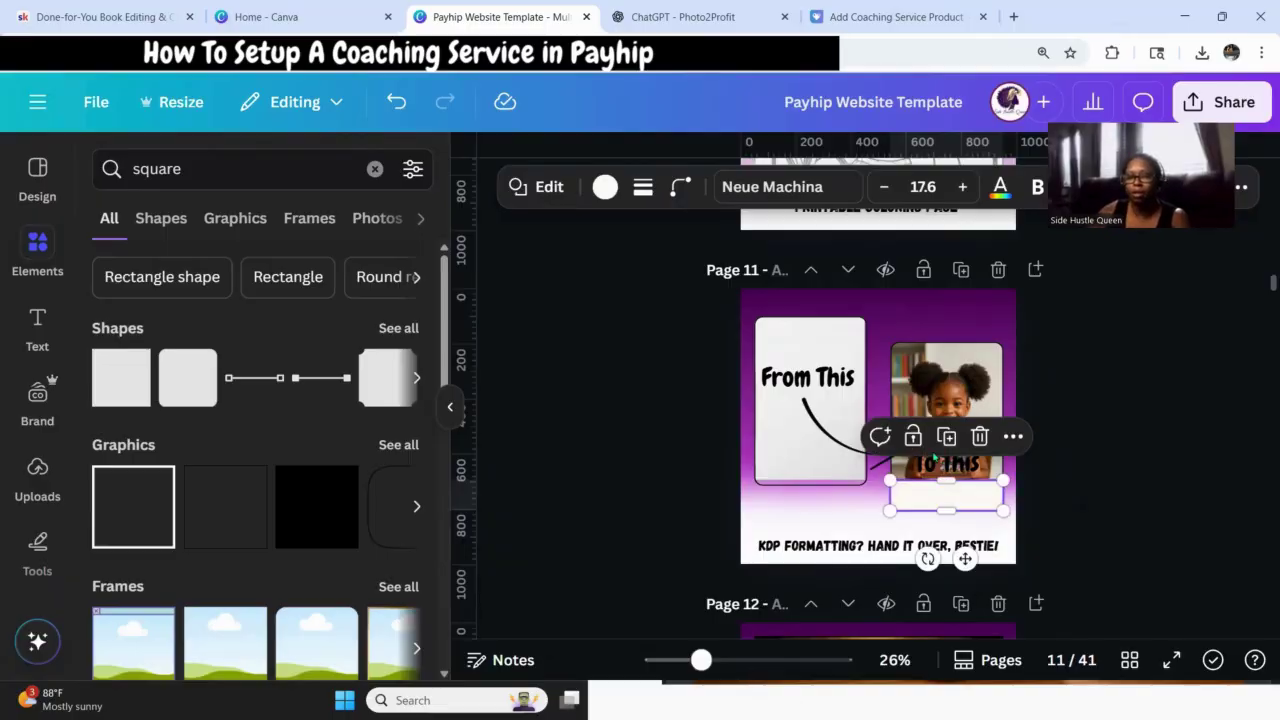
{"action": "left_click_drag", "start_coordinate": [966, 467], "coordinate": [1003, 503]}
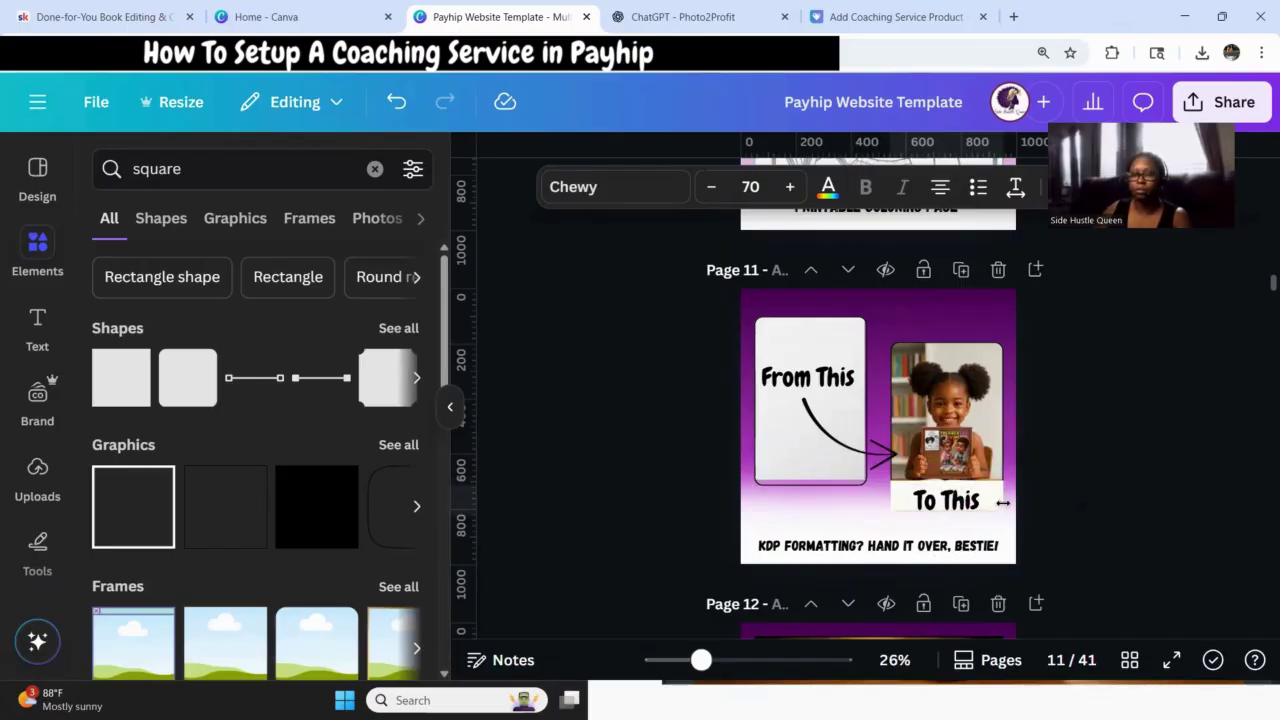
{"action": "left_click", "coordinate": [1145, 462]}
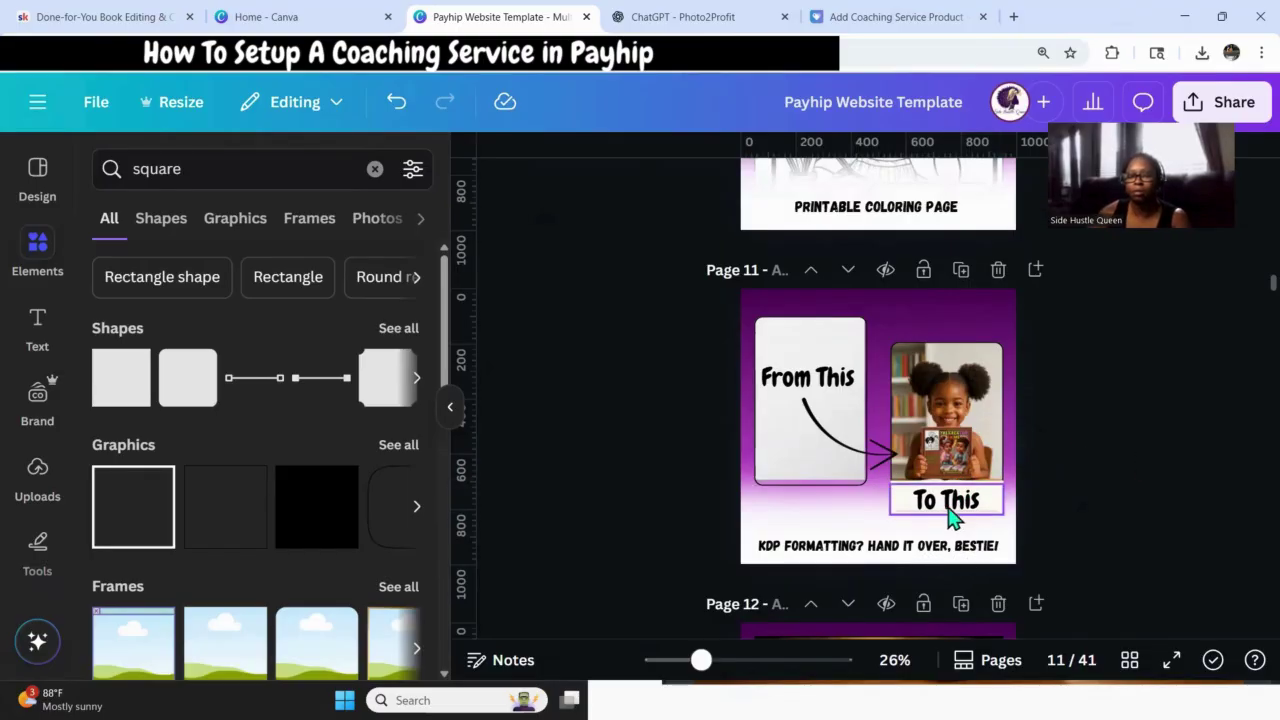
{"action": "left_click", "coordinate": [948, 508]}
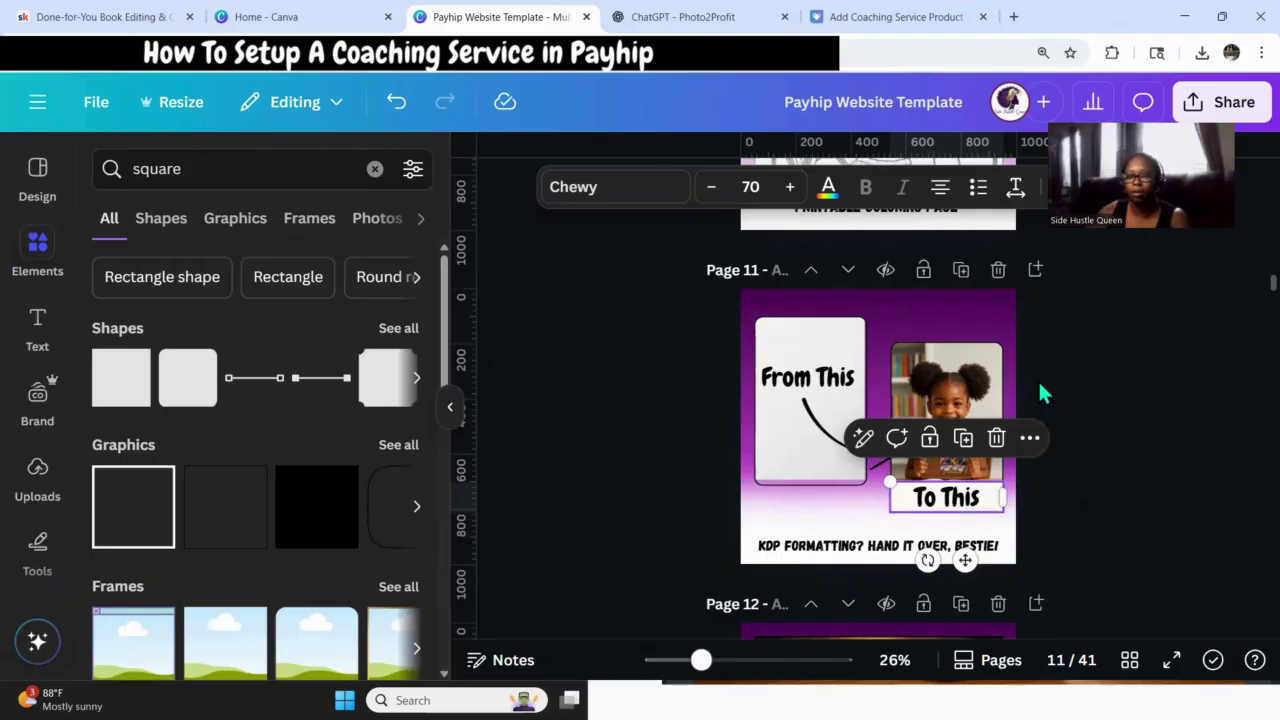
Raise the blurred white fade in page 11's layer order so it sits just above the off-white strip.
{"action": "left_click", "coordinate": [1153, 247]}
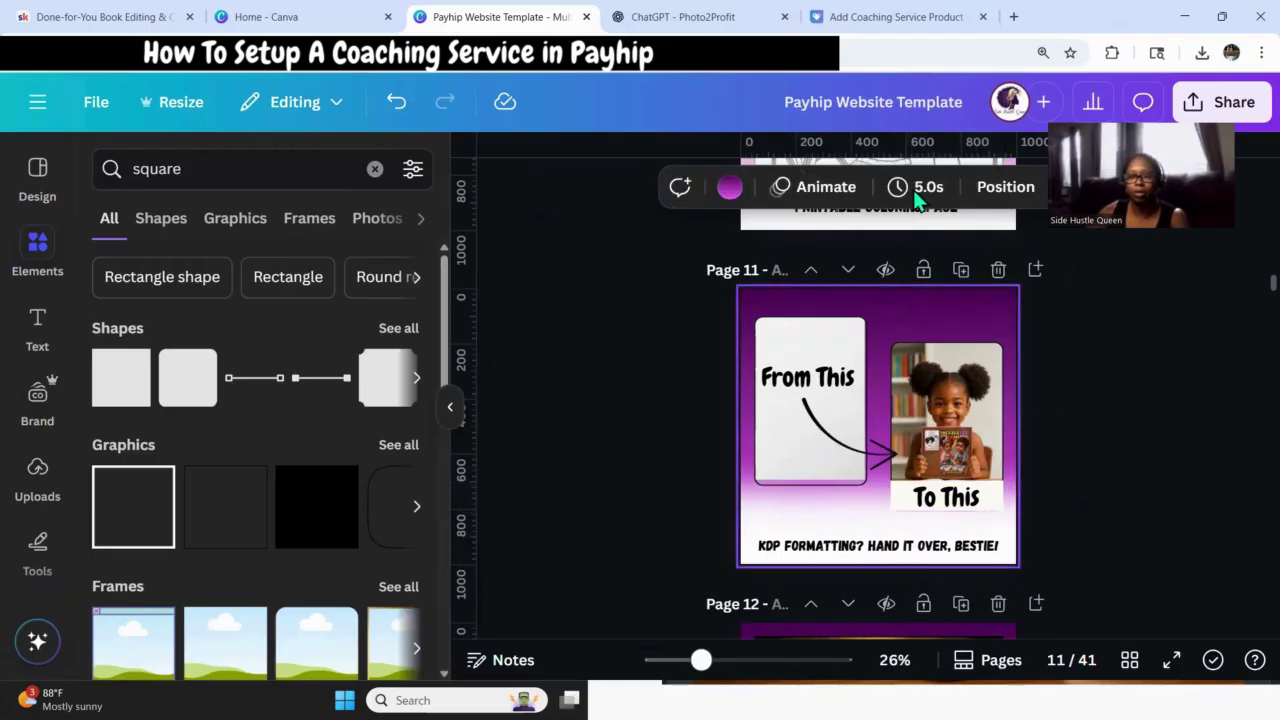
{"action": "left_click", "coordinate": [1005, 187]}
{"action": "scroll", "coordinate": [266, 560], "scroll_direction": "down", "scroll_amount": 3}
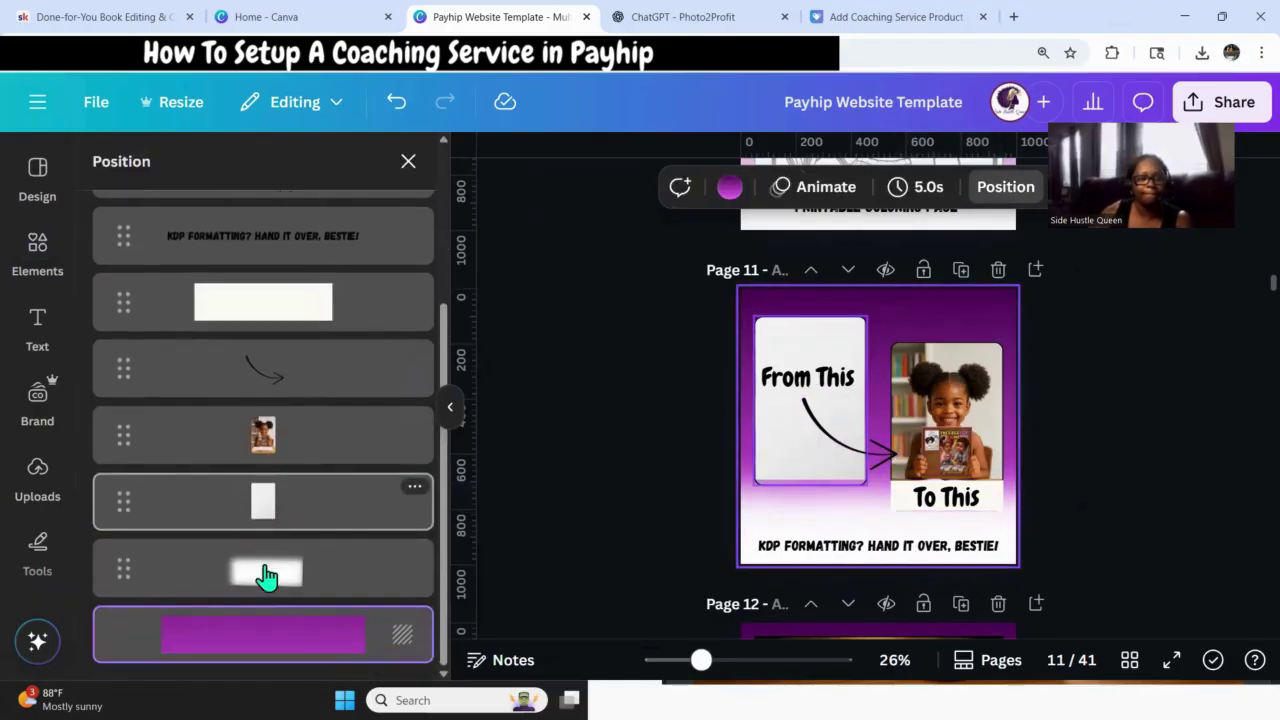
{"action": "left_click_drag", "start_coordinate": [280, 590], "coordinate": [276, 278]}
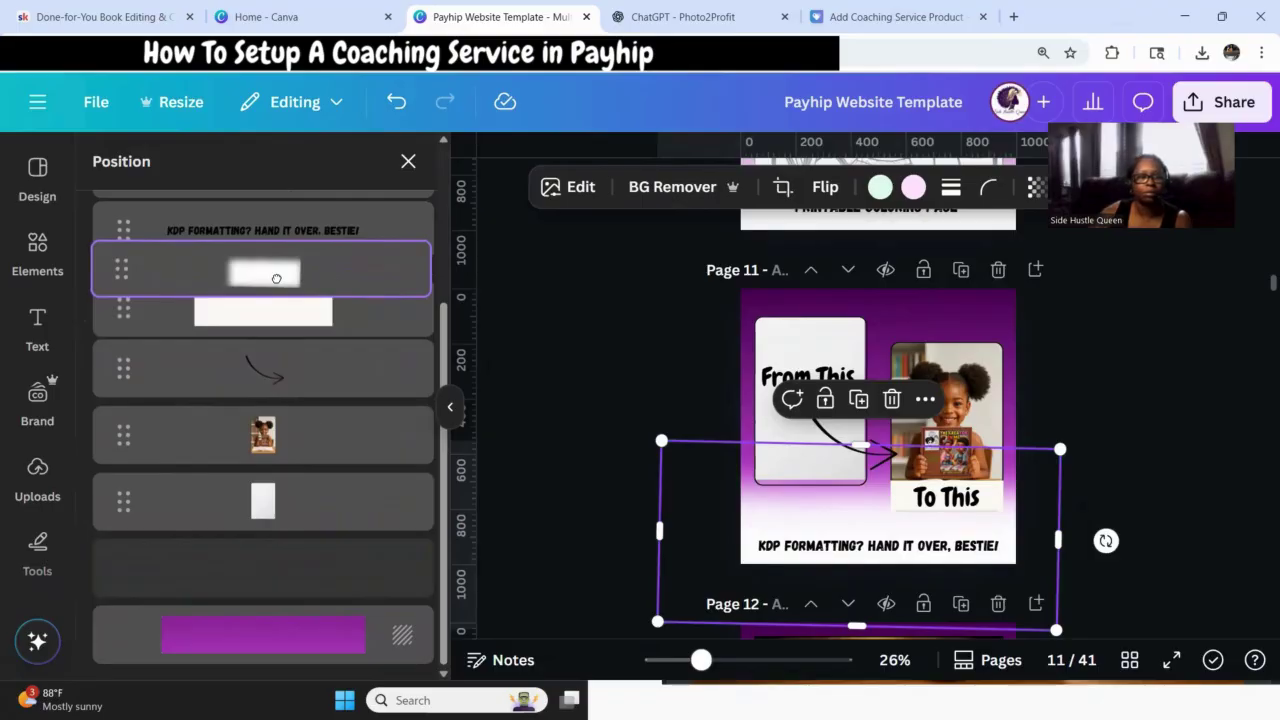
{"action": "left_click_drag", "start_coordinate": [276, 278], "coordinate": [276, 370]}
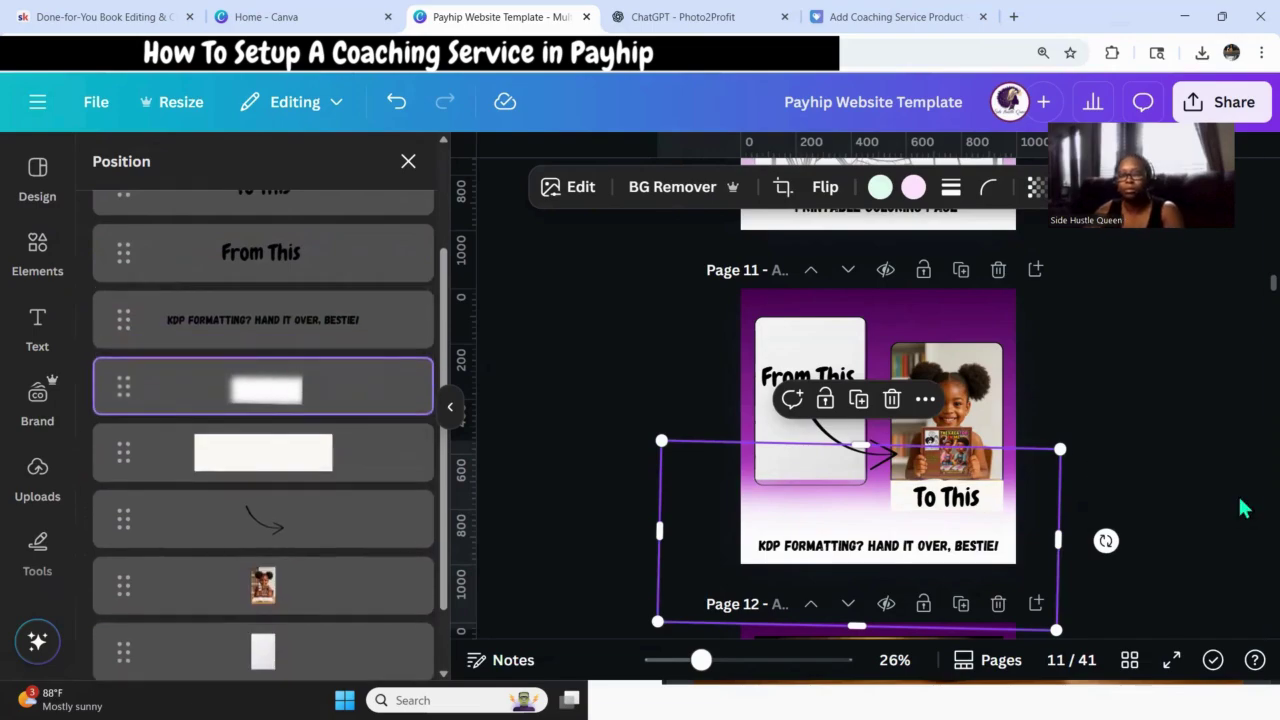
{"action": "left_click", "coordinate": [1240, 540]}
Nudge the "KDP Formatting? Hand It Over, Bestie!" tagline slightly upward on page 11.
{"action": "left_click", "coordinate": [950, 374]}
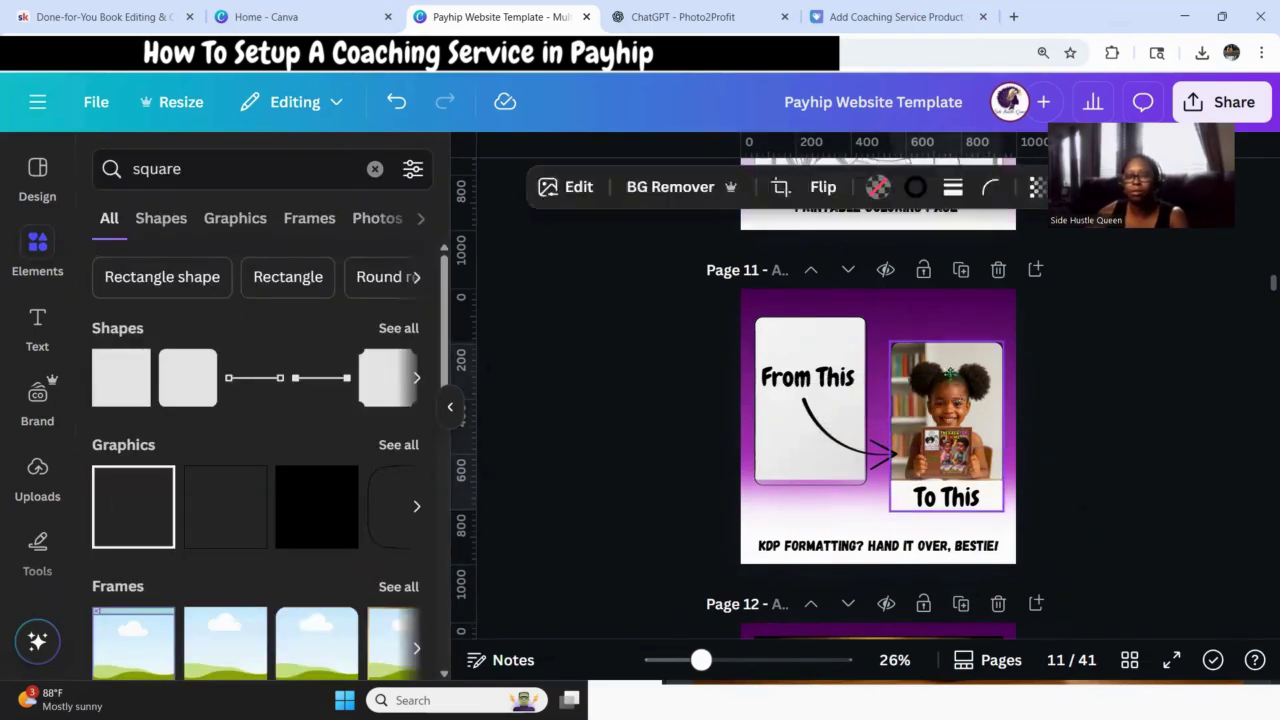
{"action": "left_click", "coordinate": [1148, 428]}
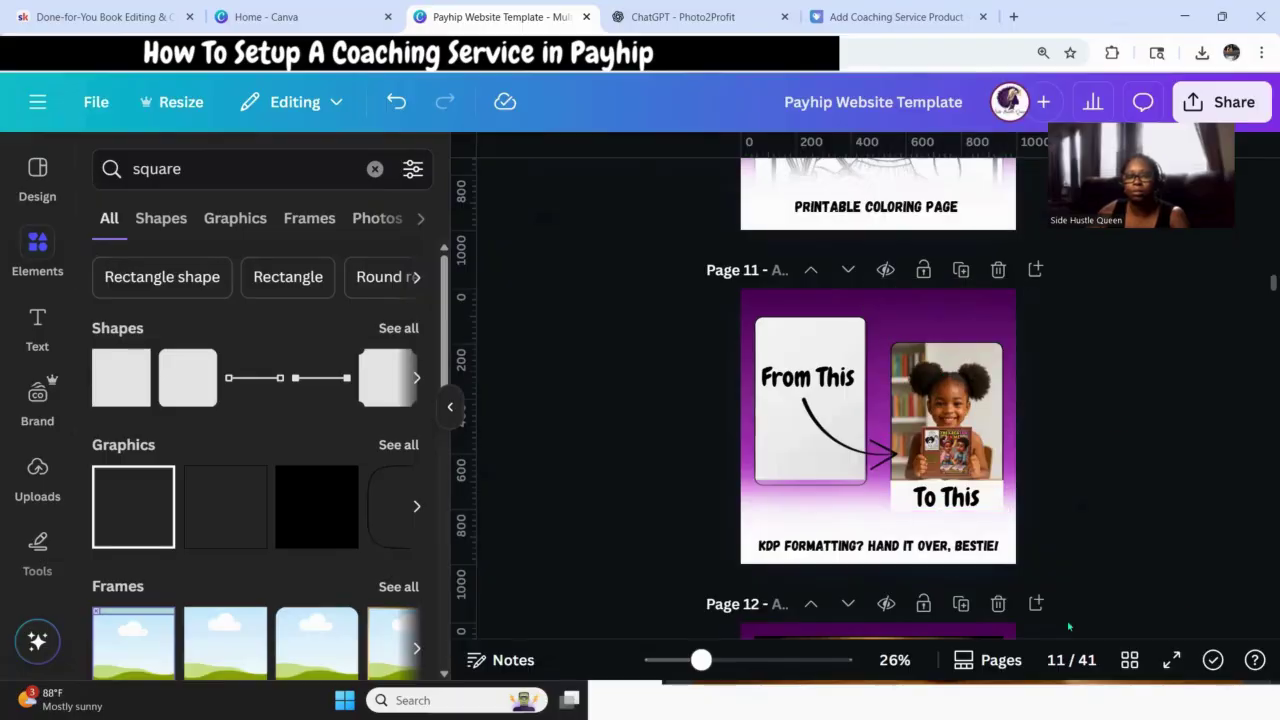
{"action": "left_click", "coordinate": [898, 545]}
{"action": "left_click_drag", "start_coordinate": [898, 545], "coordinate": [898, 537]}
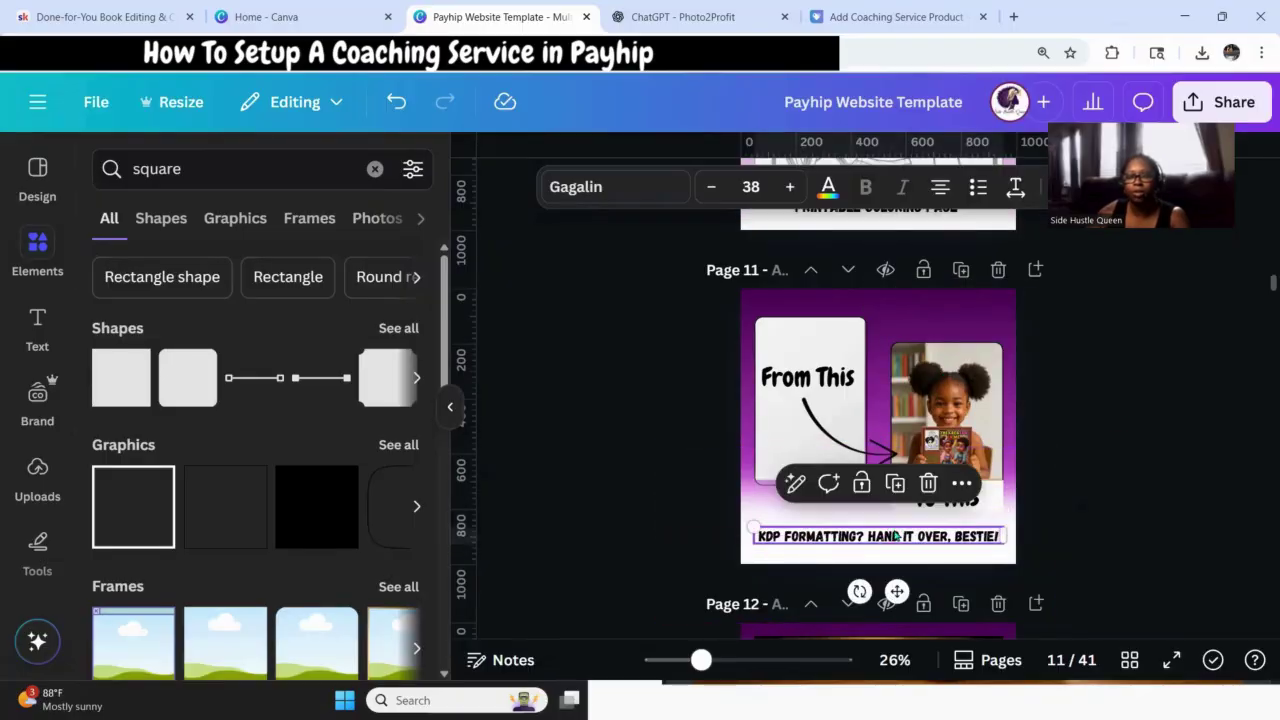
In ChatGPT, reuse the earlier thumbnail prompt to ask for something catchy for pricing option #2.
{"action": "left_click", "coordinate": [895, 20]}
{"action": "left_click", "coordinate": [692, 20]}
{"action": "scroll", "coordinate": [700, 510], "scroll_direction": "down", "scroll_amount": 3}
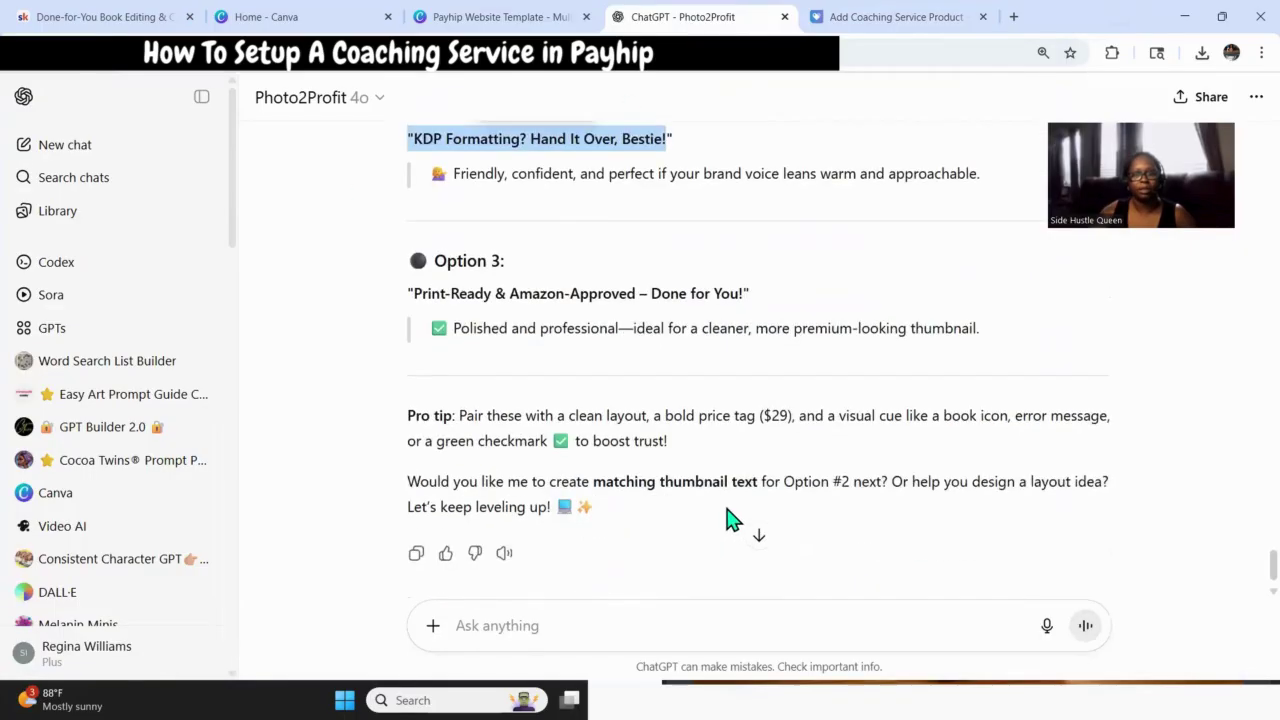
{"action": "scroll", "coordinate": [640, 540], "scroll_direction": "up", "scroll_amount": 10}
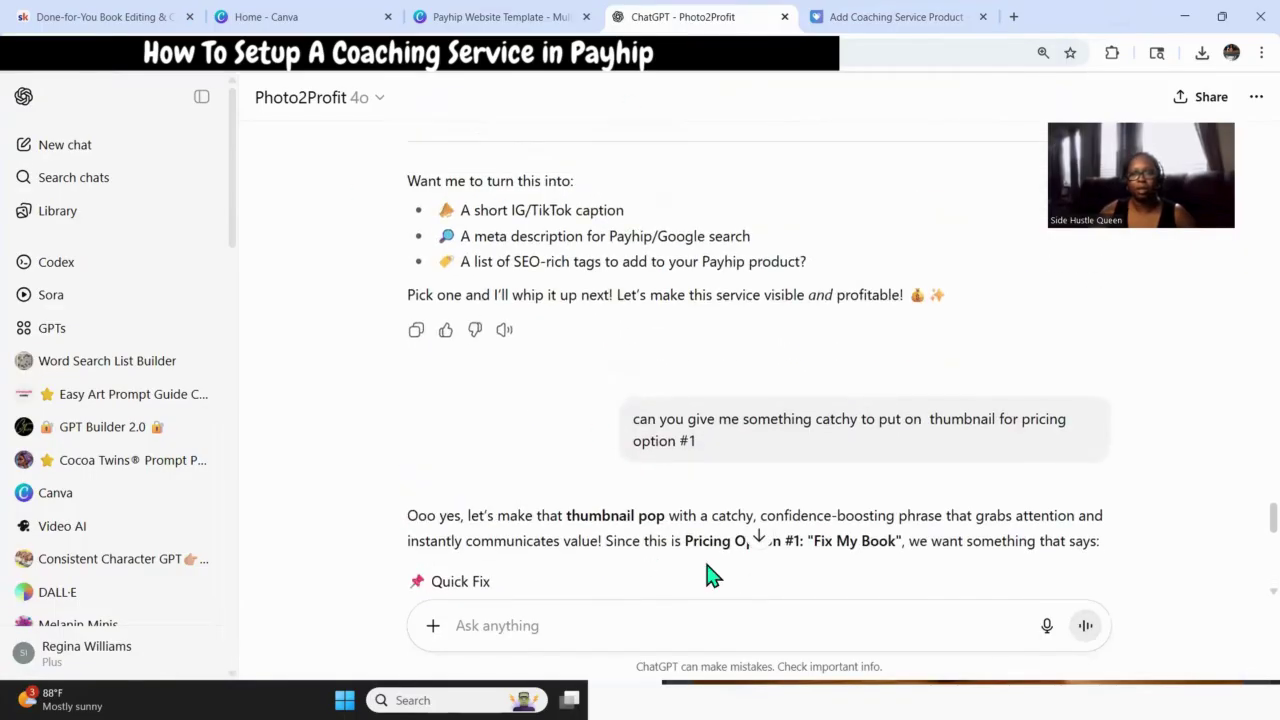
{"action": "left_click_drag", "start_coordinate": [725, 458], "coordinate": [612, 425]}
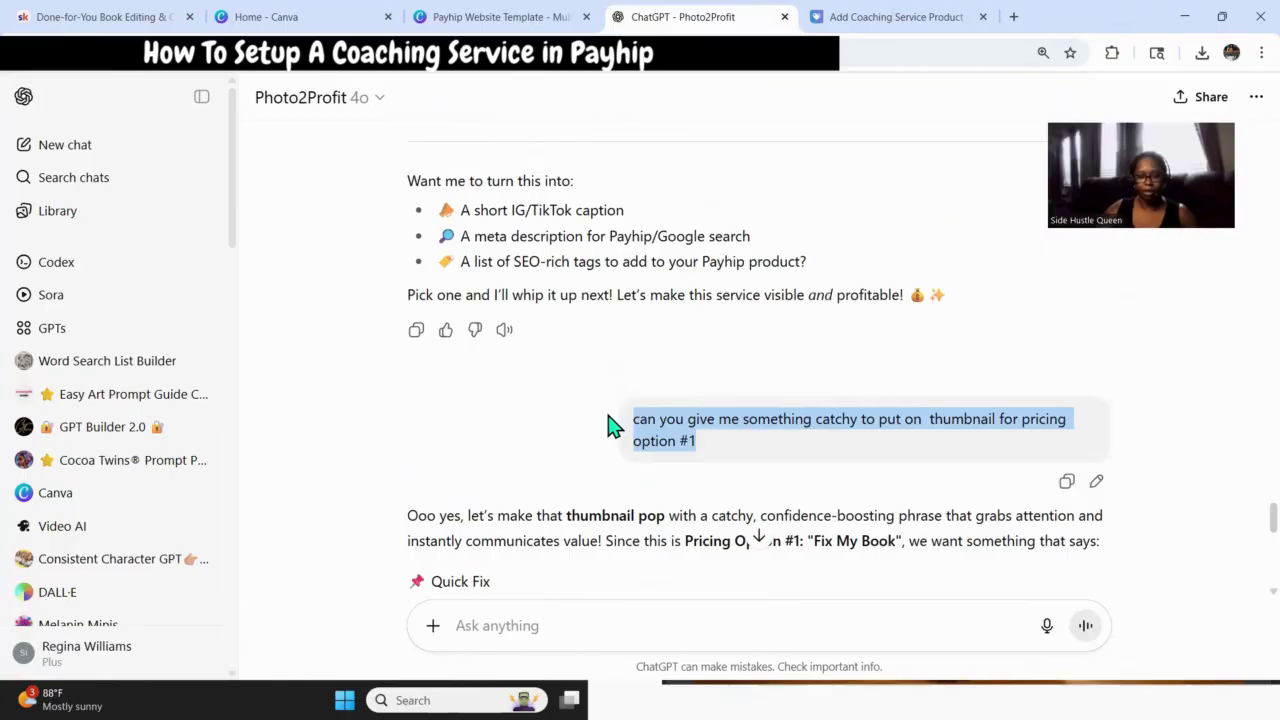
{"action": "key", "text": "ctrl+c"}
{"action": "left_click", "coordinate": [482, 624]}
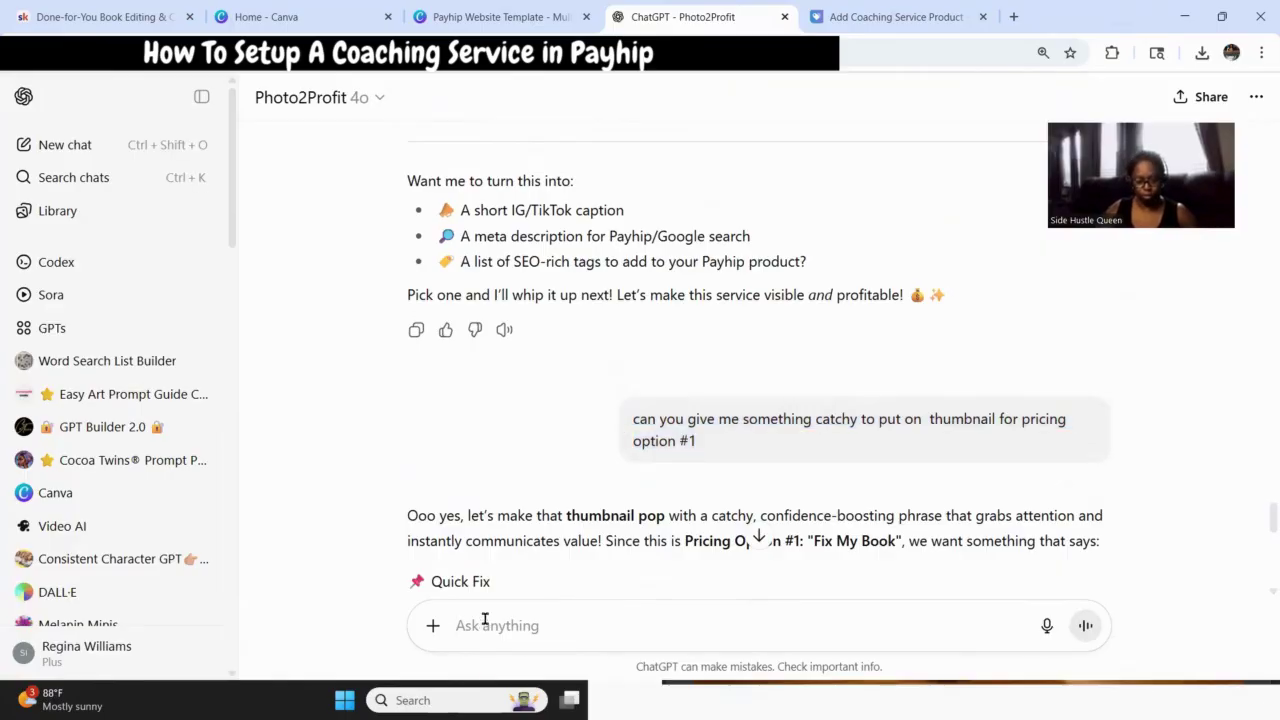
{"action": "key", "text": "ctrl+v"}
{"action": "key", "text": "BackSpace"}
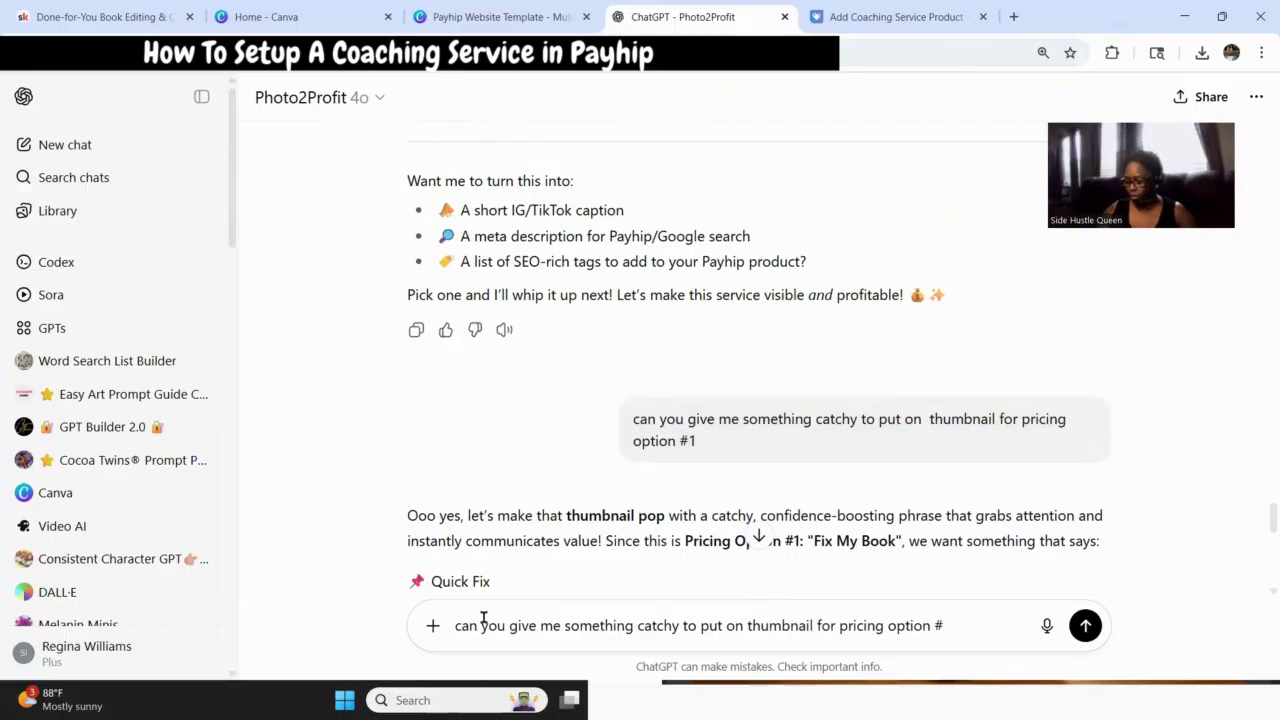
{"action": "key", "text": "Return"}
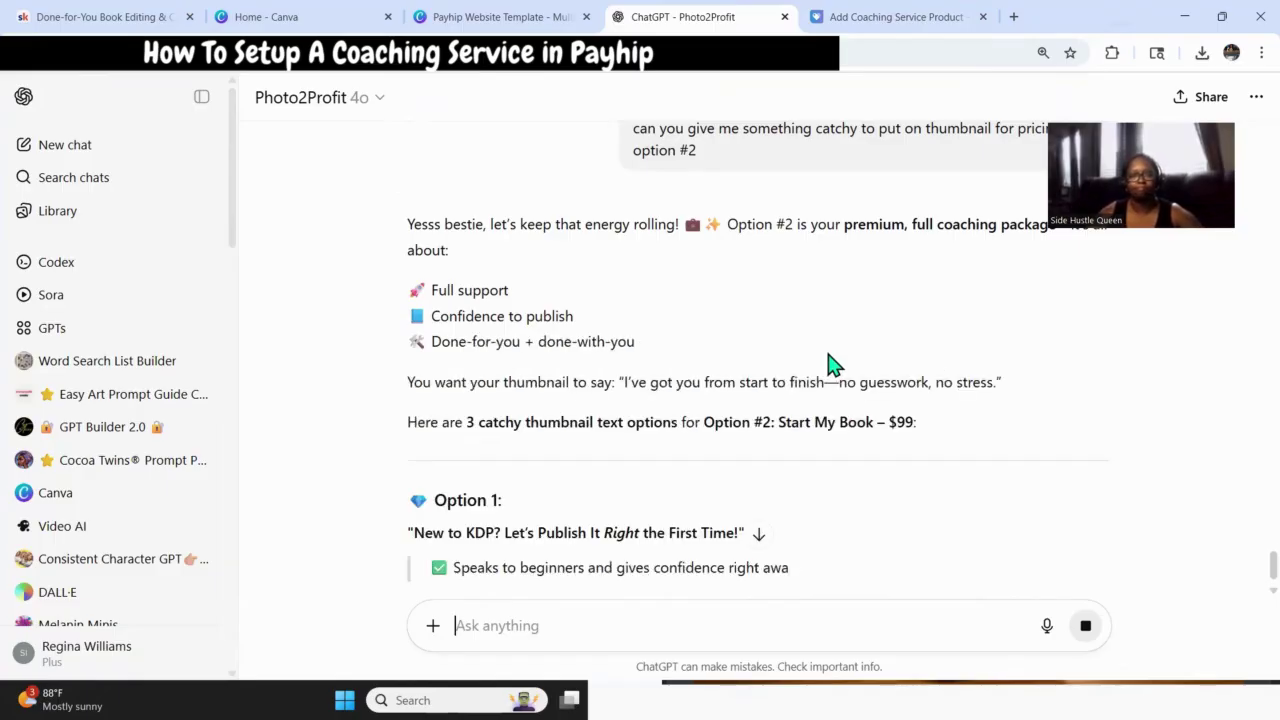
Review the suggested thumbnail phrases and copy "From Blank Page to Published – I'm With You!" from Option 3.
{"action": "scroll", "coordinate": [460, 505], "scroll_direction": "down", "scroll_amount": 1}
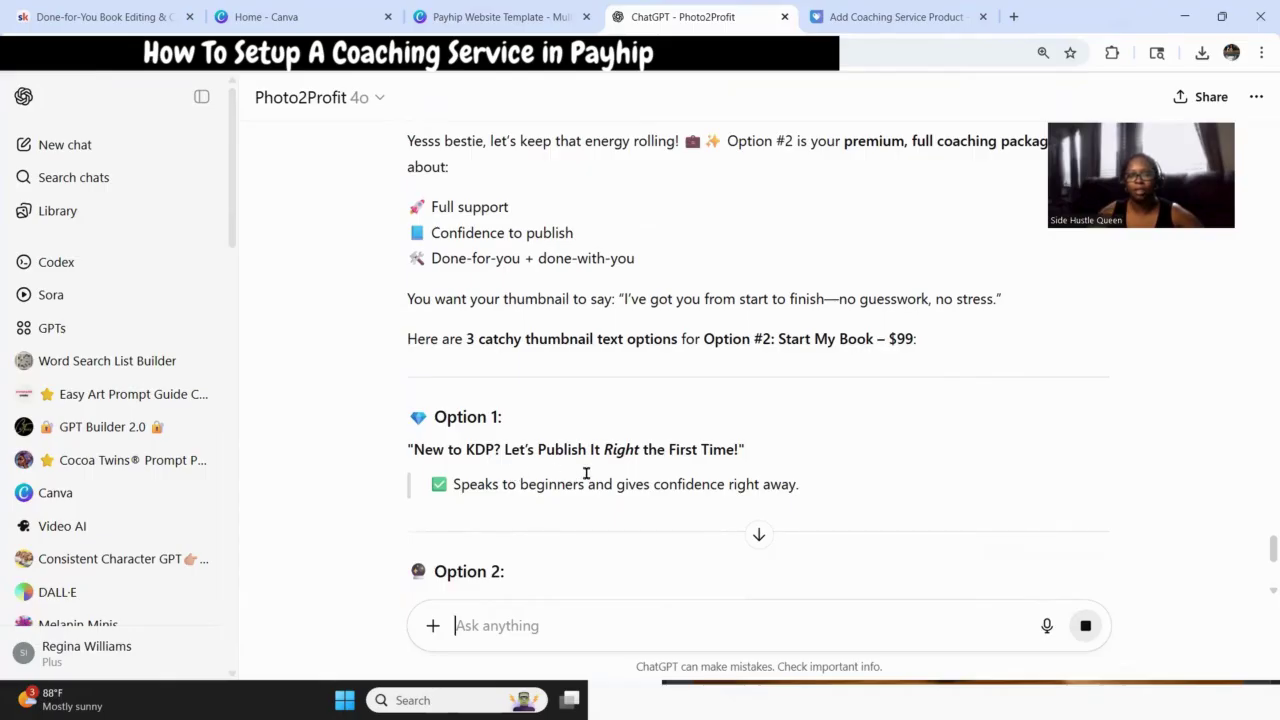
{"action": "scroll", "coordinate": [766, 471], "scroll_direction": "down", "scroll_amount": 2}
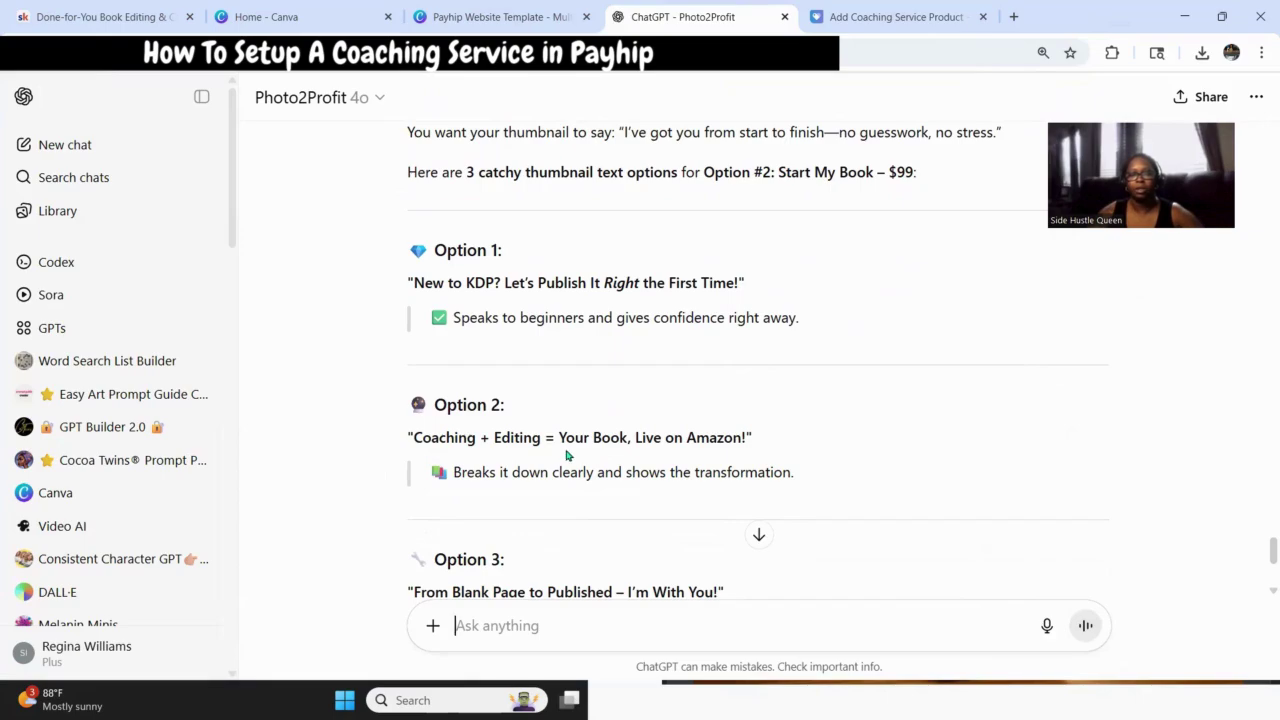
{"action": "scroll", "coordinate": [775, 445], "scroll_direction": "down", "scroll_amount": 3}
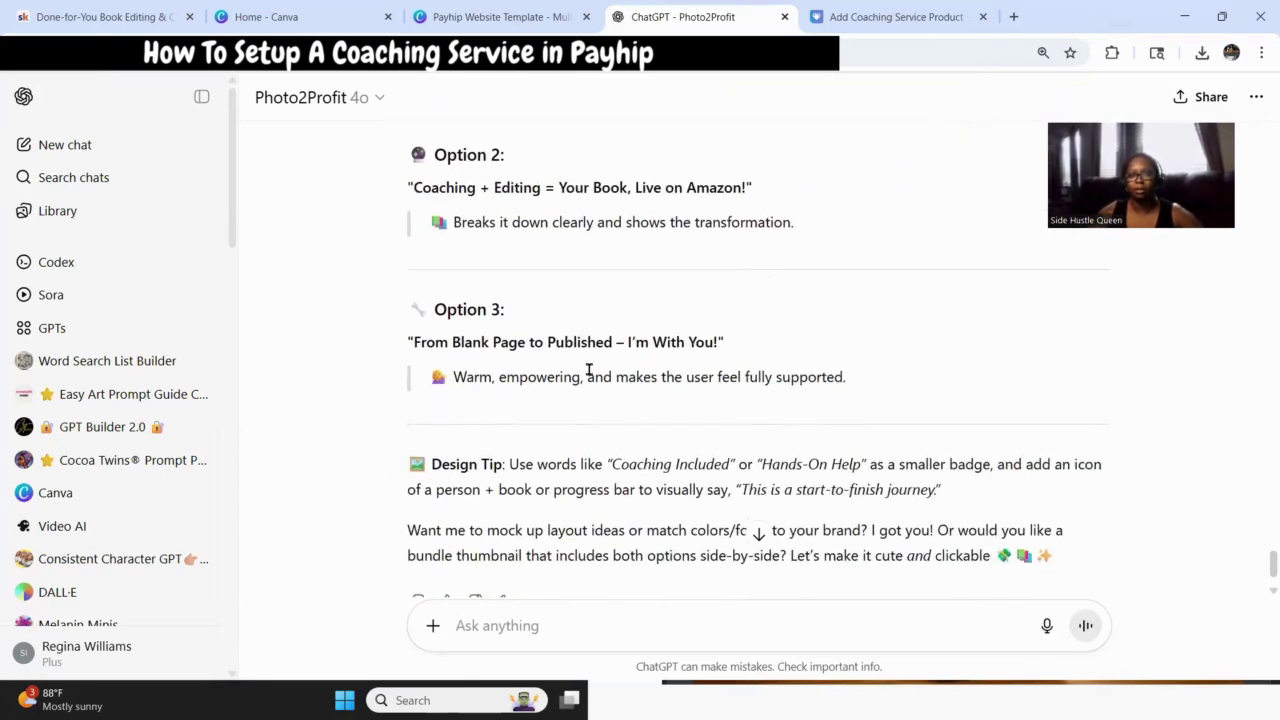
{"action": "left_click_drag", "start_coordinate": [414, 342], "coordinate": [719, 342]}
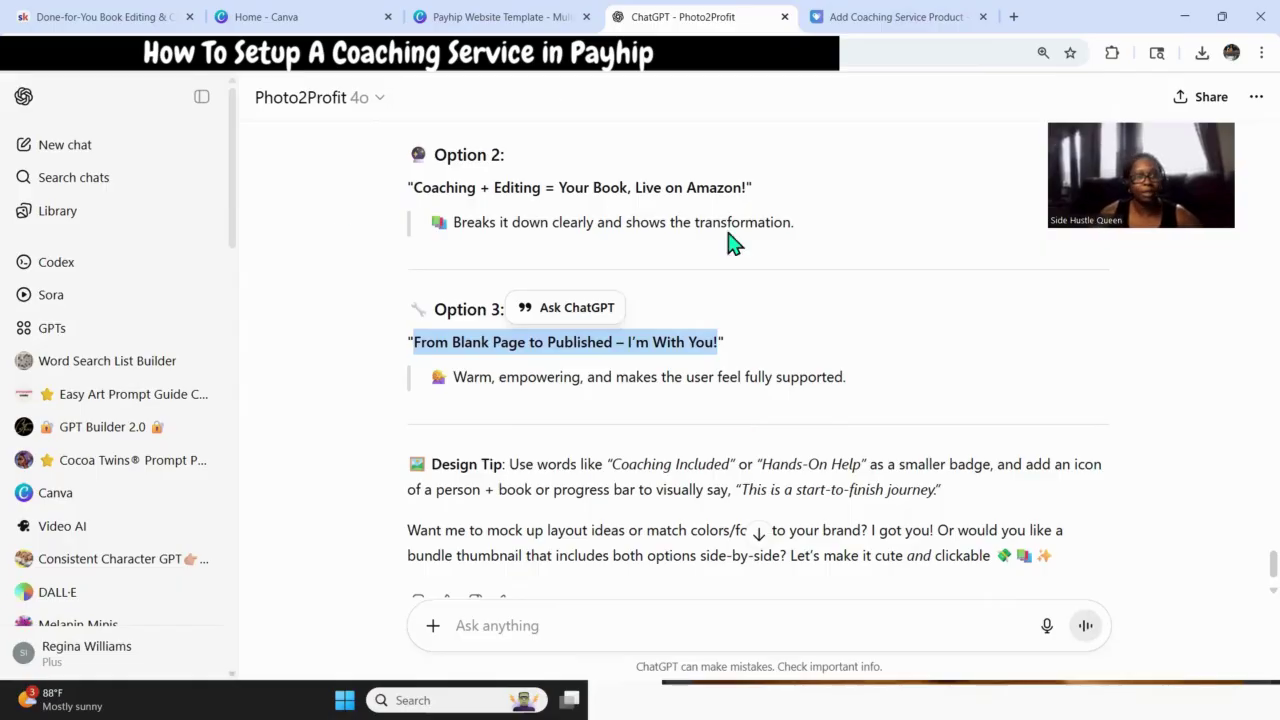
Back in Canva, replace page 11's tagline with the copied "From Blank Page to Published – I'm With You!".
{"action": "left_click", "coordinate": [473, 18]}
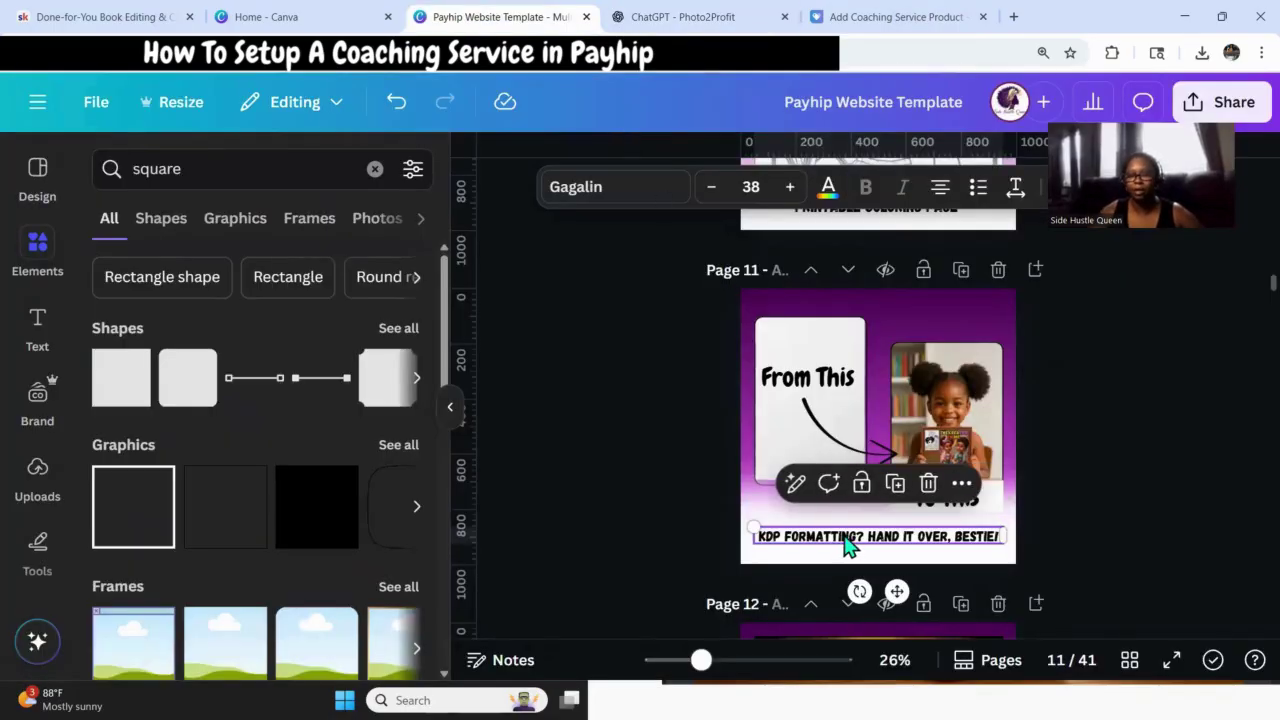
{"action": "left_click_drag", "start_coordinate": [998, 536], "coordinate": [900, 536]}
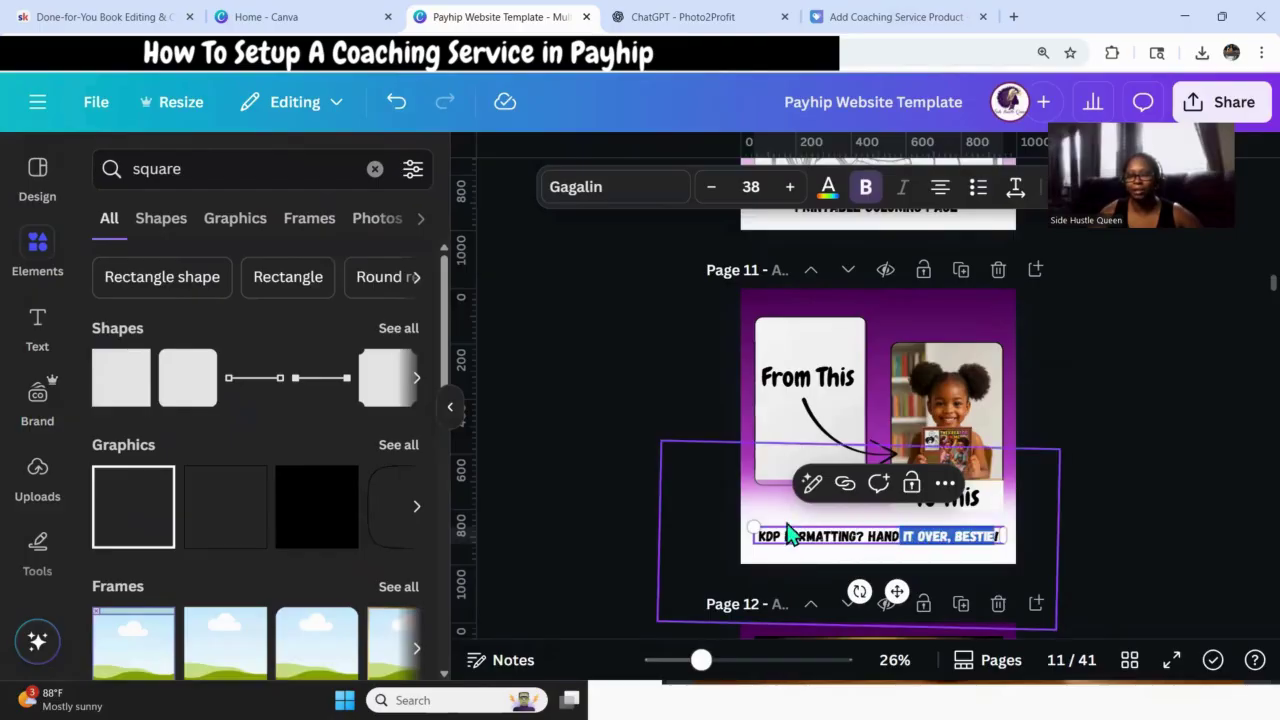
{"action": "left_click", "coordinate": [1110, 529]}
{"action": "left_click", "coordinate": [995, 536]}
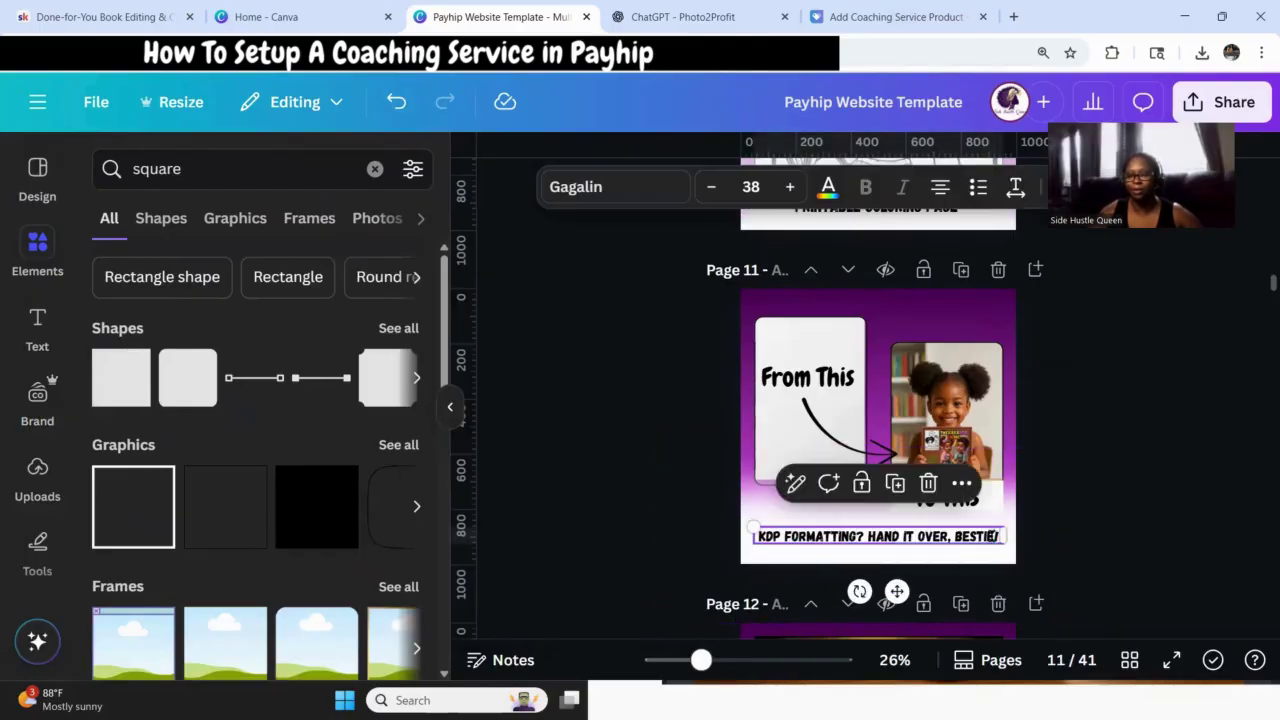
{"action": "left_click_drag", "start_coordinate": [997, 536], "coordinate": [742, 510]}
{"action": "key", "text": "BackSpace"}
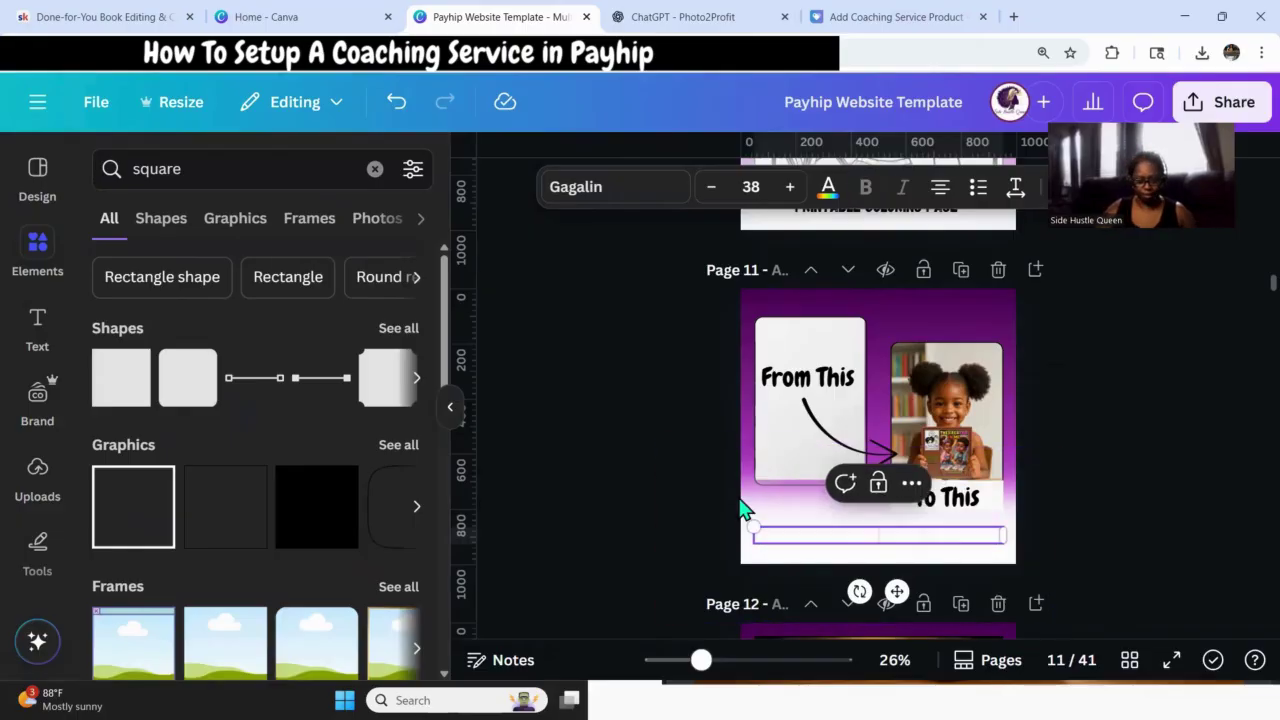
{"action": "key", "text": "ctrl+v"}
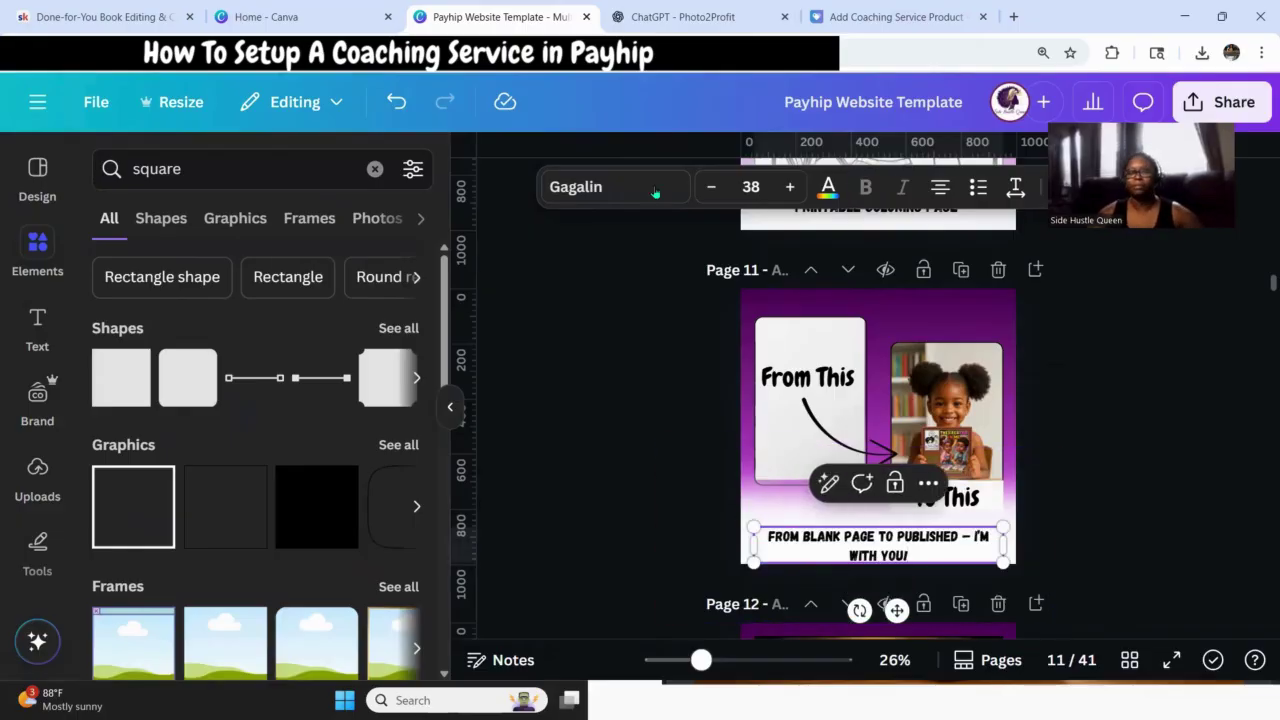
Break the tagline before "I'm With You!" and move the two-line text slightly up, clear of the page's bottom edge.
{"action": "left_click", "coordinate": [964, 535]}
{"action": "key", "text": "Return"}
{"action": "left_click", "coordinate": [1152, 532]}
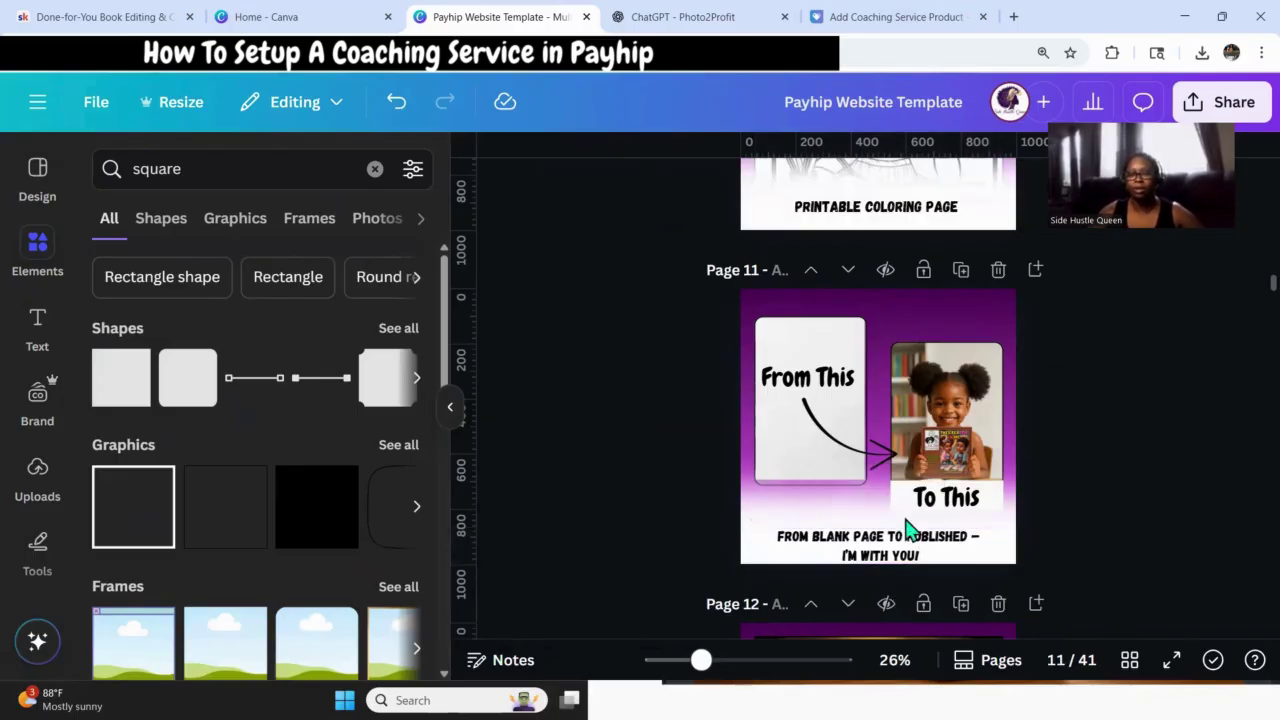
{"action": "left_click_drag", "start_coordinate": [891, 553], "coordinate": [884, 527]}
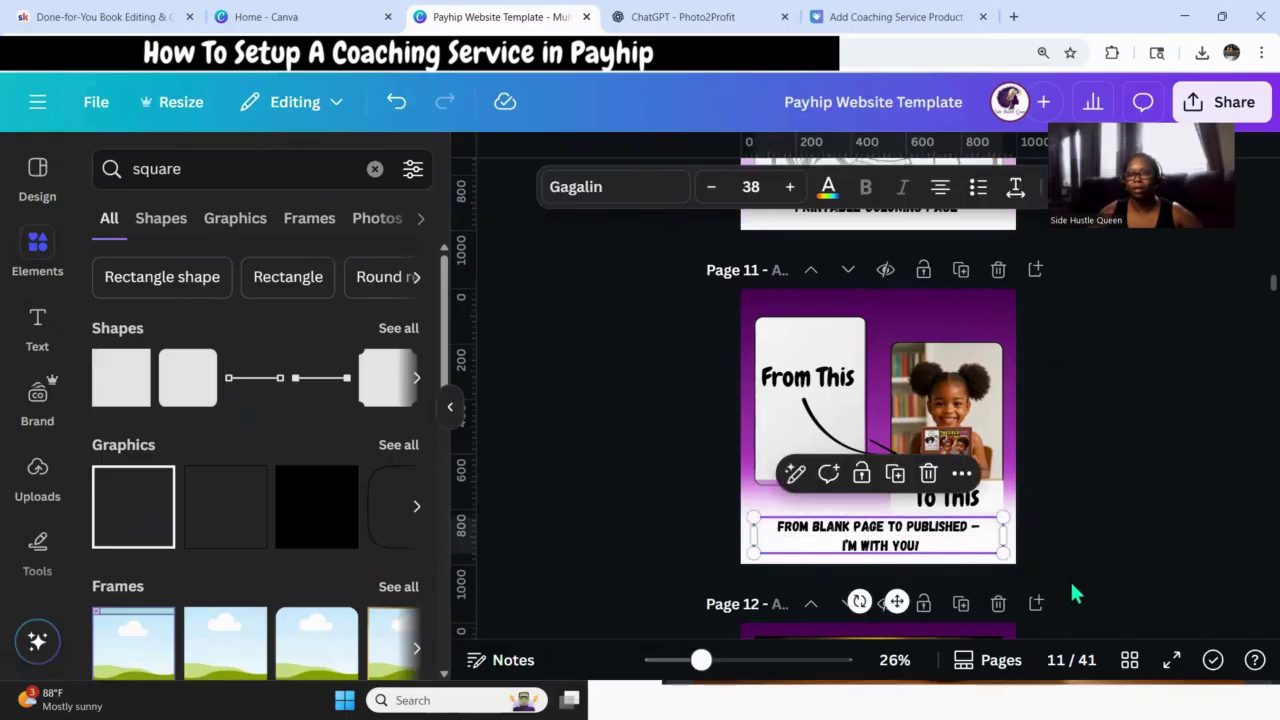
Adjust the height of the blurred white fade behind the tagline at the bottom of page 11.
{"action": "left_click", "coordinate": [1016, 570]}
{"action": "left_click", "coordinate": [1008, 567]}
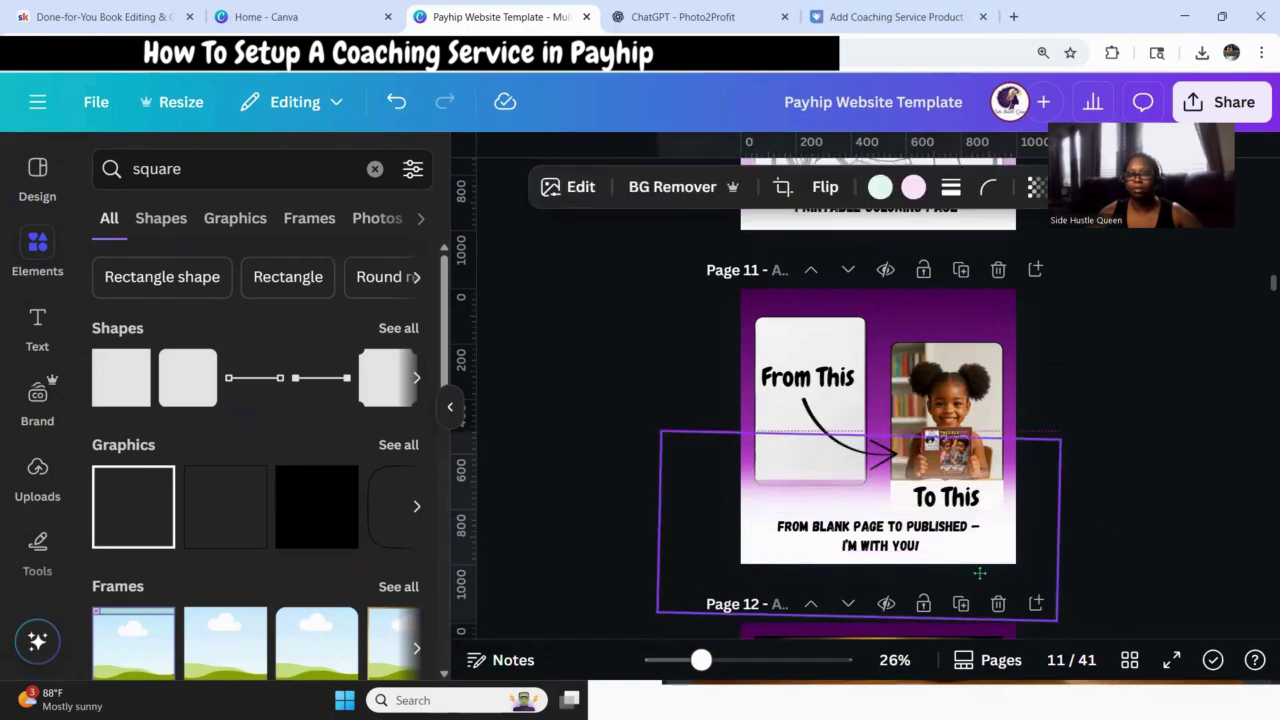
{"action": "left_click", "coordinate": [1137, 574]}
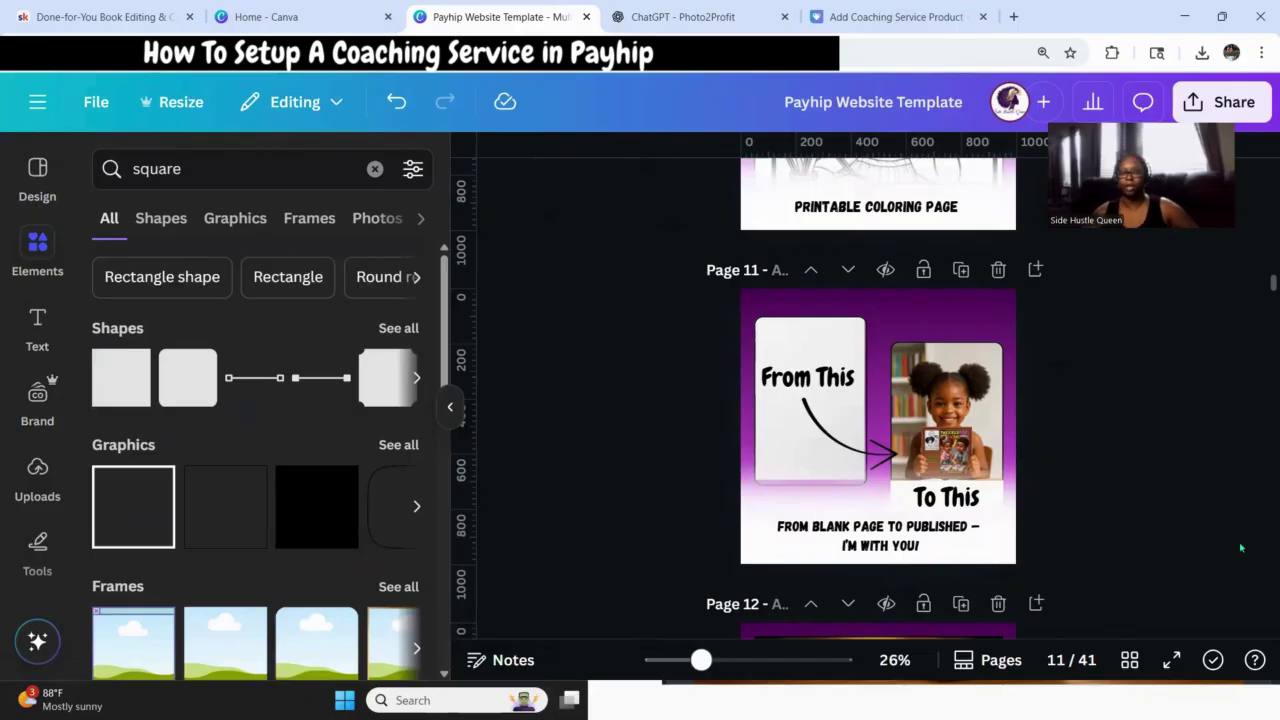
{"action": "left_click", "coordinate": [903, 543]}
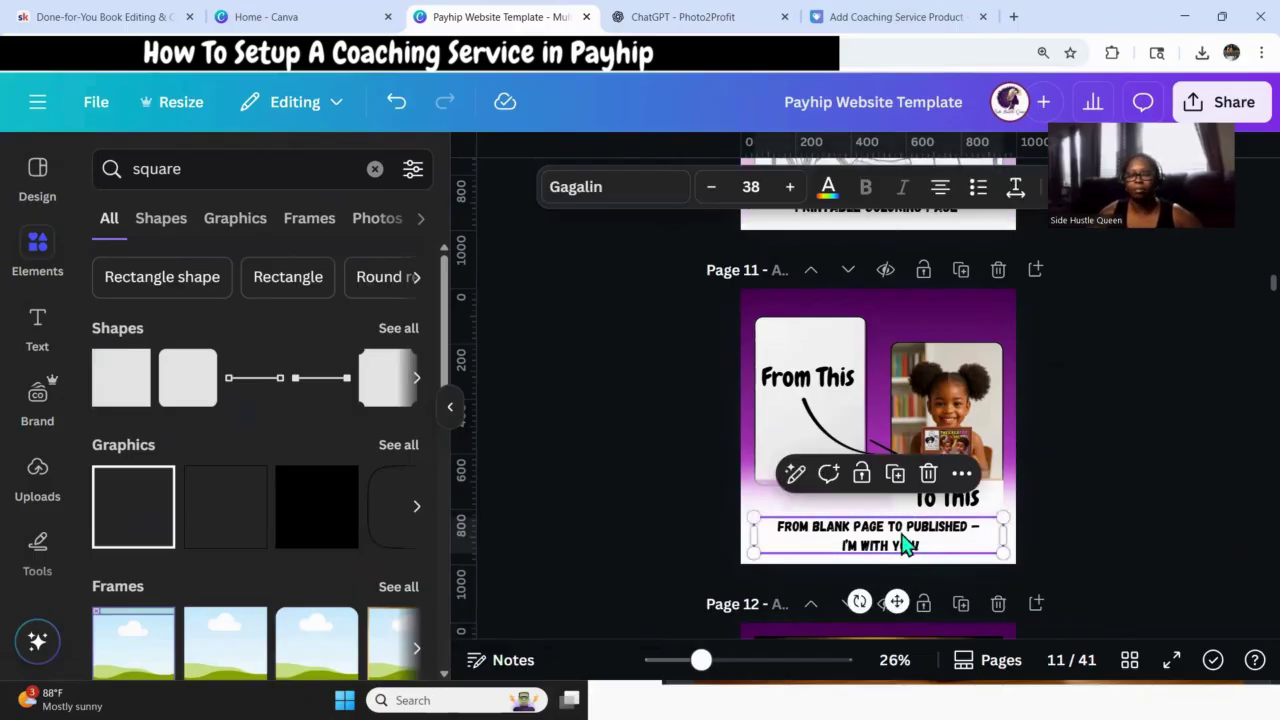
{"action": "left_click", "coordinate": [1177, 494]}
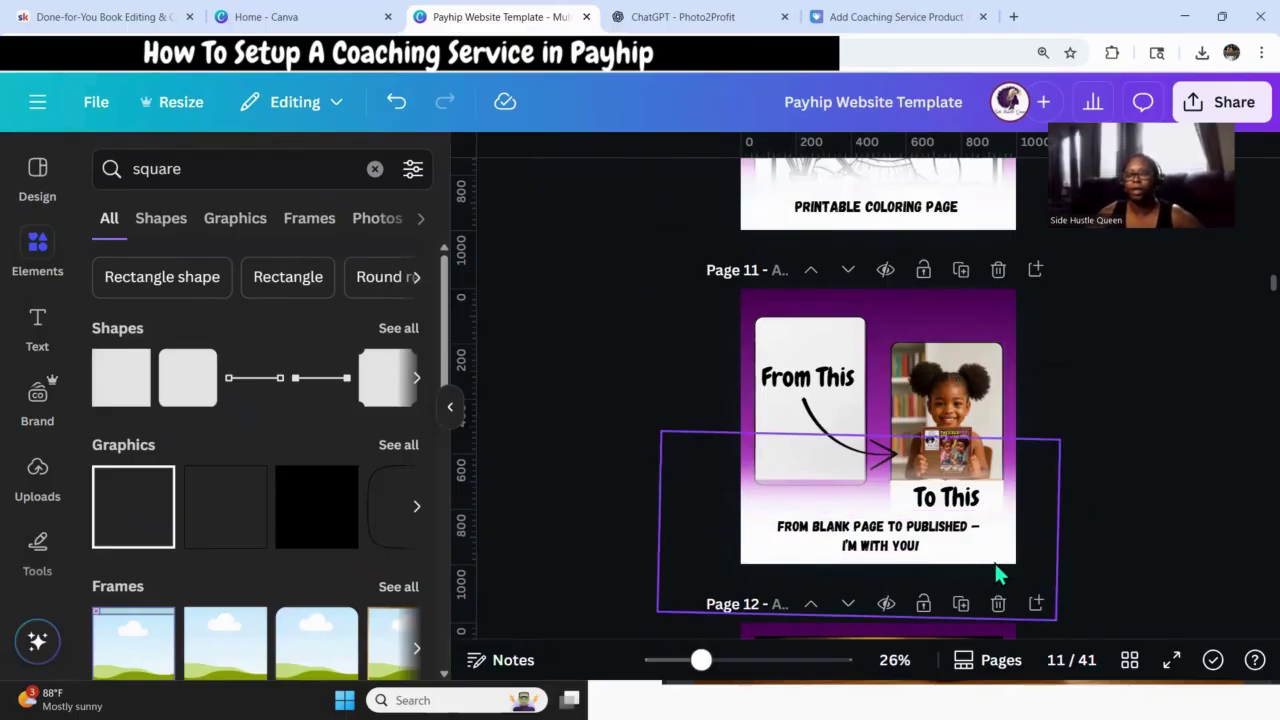
{"action": "left_click", "coordinate": [1005, 568]}
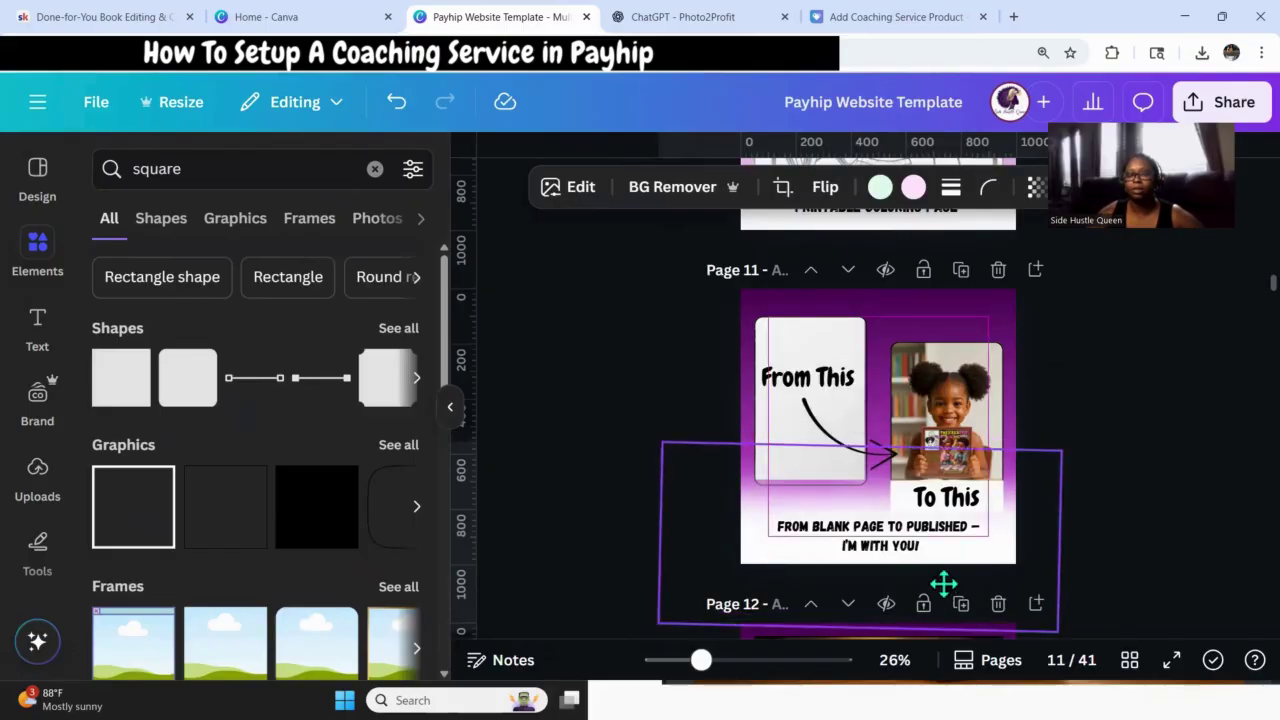
{"action": "left_click", "coordinate": [1194, 491]}
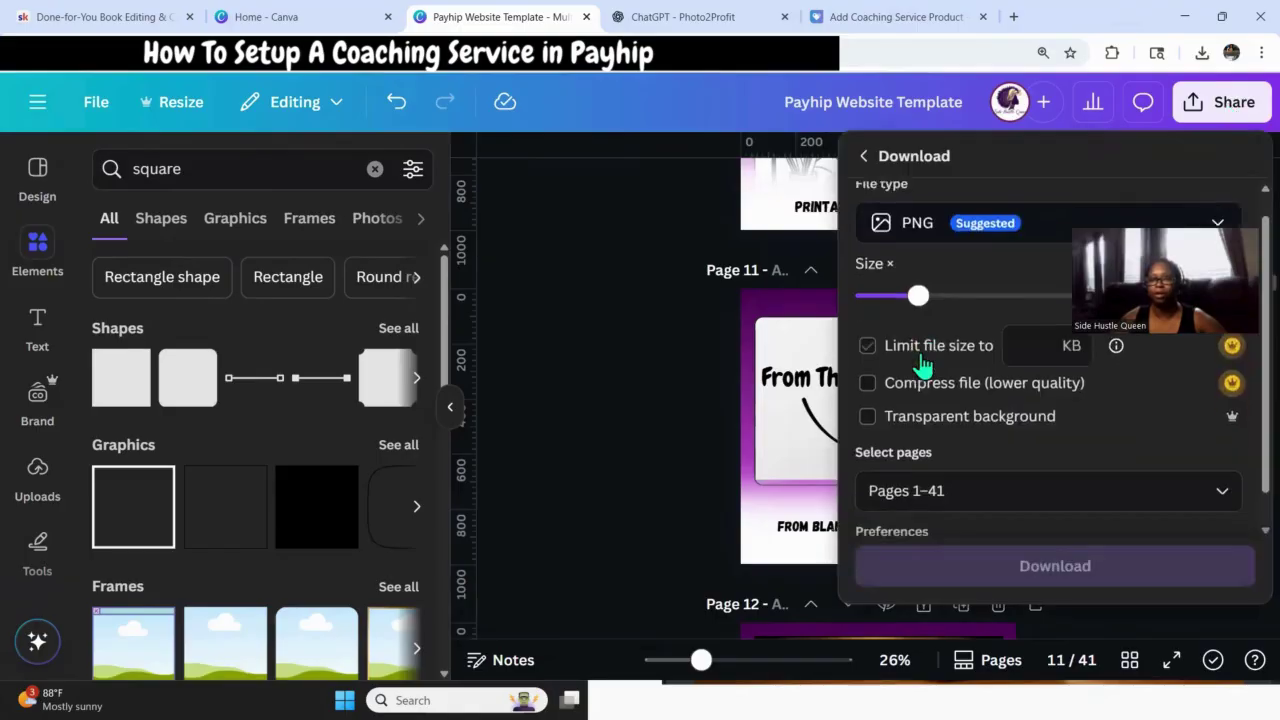
Download only page 11 as a PNG and switch to the coaching product form in Payhip.
{"action": "scroll", "coordinate": [923, 366], "scroll_direction": "down", "scroll_amount": 2}
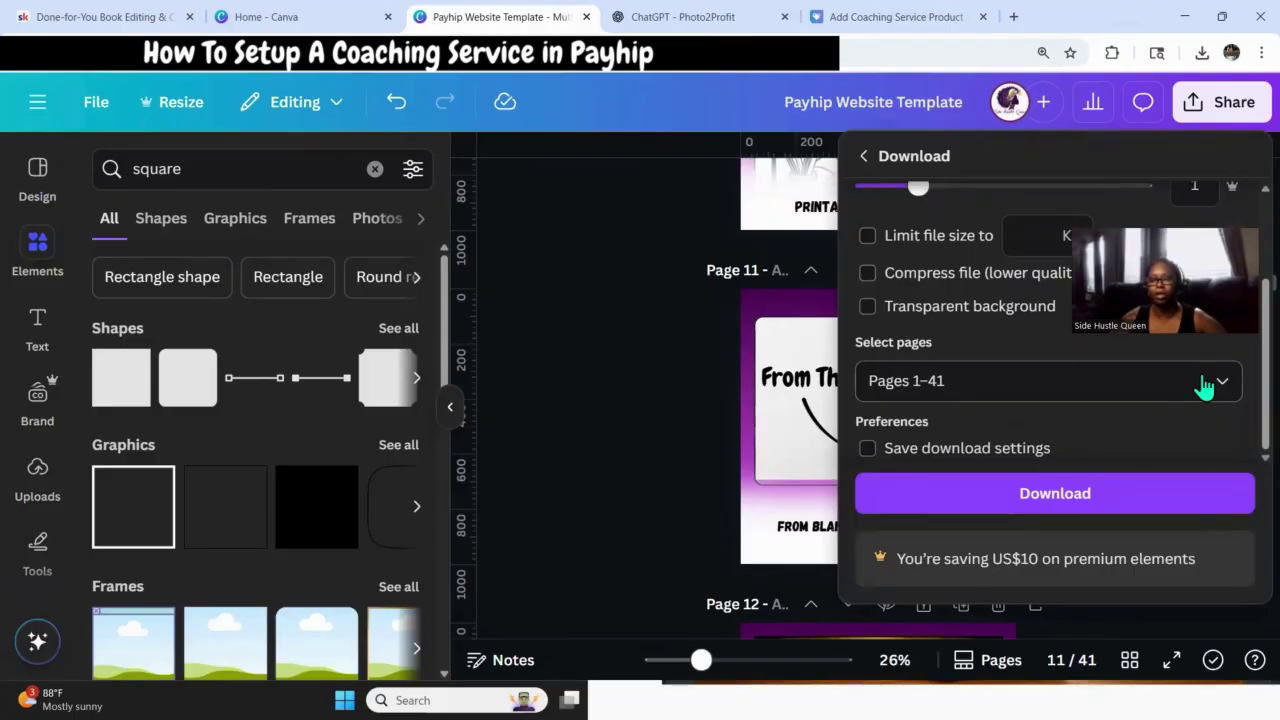
{"action": "left_click", "coordinate": [1205, 388]}
{"action": "scroll", "coordinate": [940, 220], "scroll_direction": "down", "scroll_amount": 5}
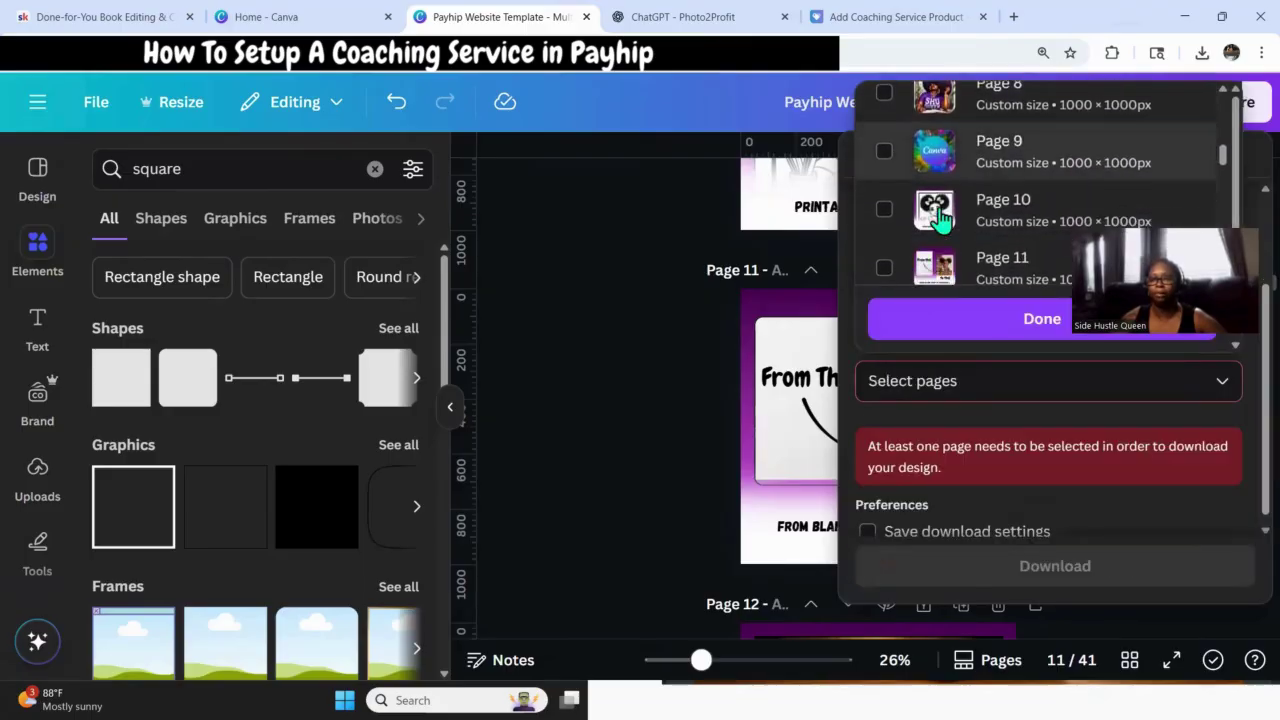
{"action": "scroll", "coordinate": [940, 220], "scroll_direction": "down", "scroll_amount": 2}
{"action": "left_click", "coordinate": [885, 168]}
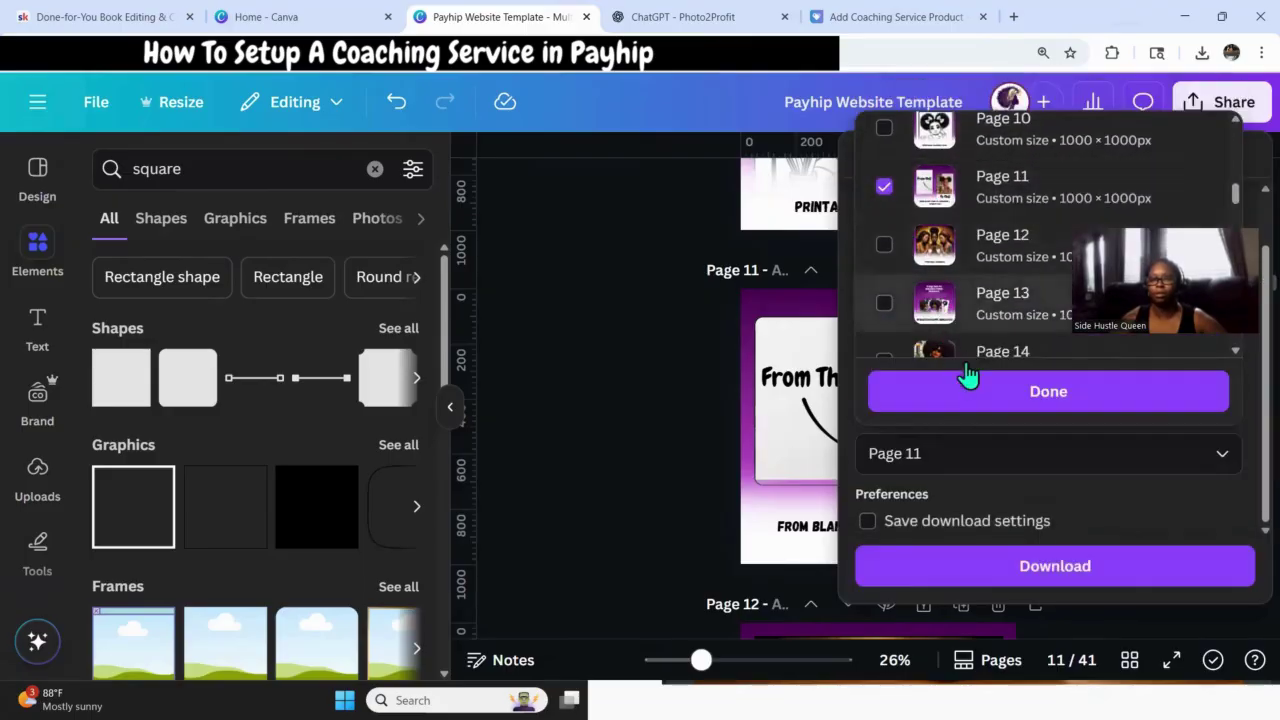
{"action": "left_click", "coordinate": [1006, 331]}
{"action": "left_click", "coordinate": [1026, 512]}
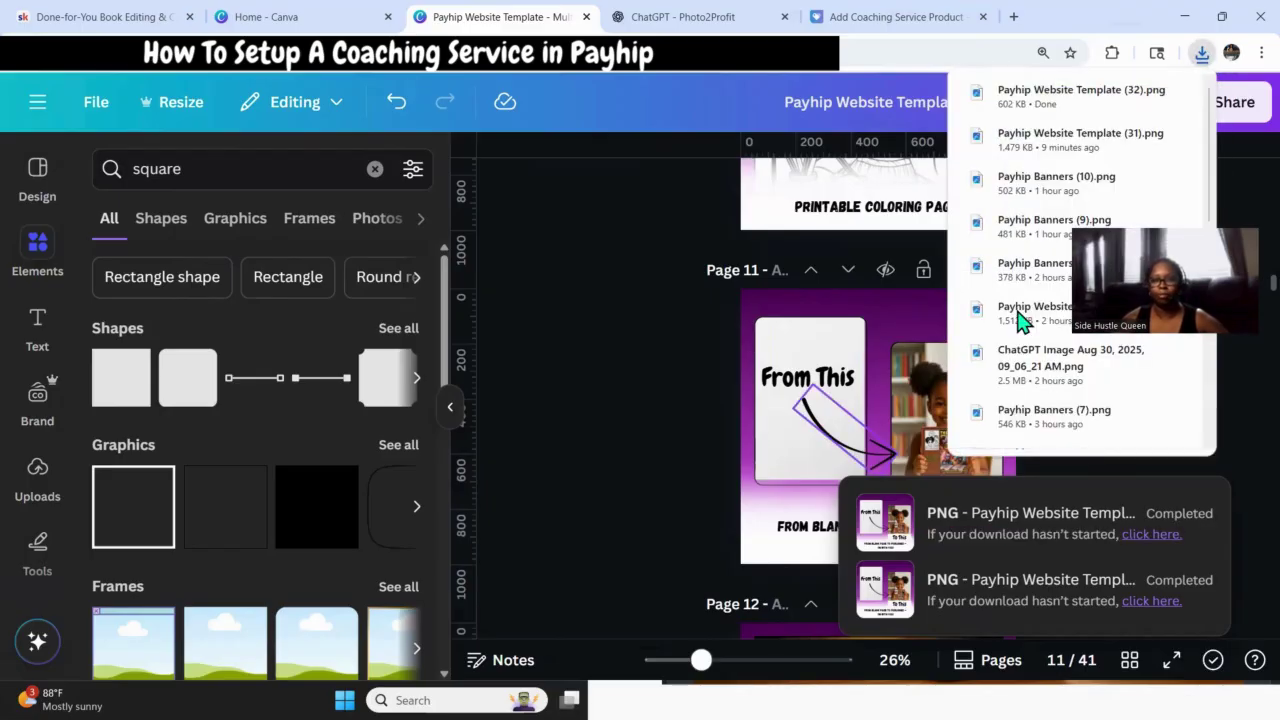
{"action": "left_click", "coordinate": [877, 22]}
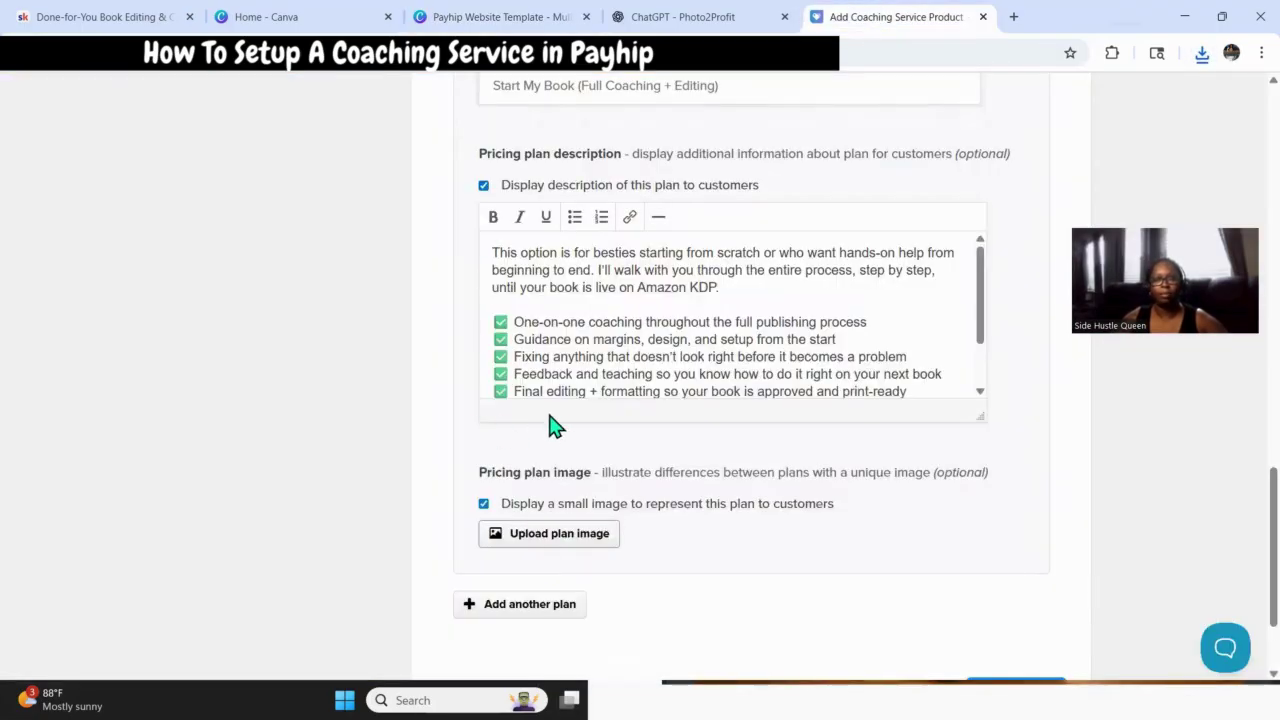
Upload "Payhip Website Template (32)" as the Plan 2 pricing image and check both plans' images.
{"action": "scroll", "coordinate": [632, 406], "scroll_direction": "down", "scroll_amount": 3}
{"action": "scroll", "coordinate": [720, 423], "scroll_direction": "down", "scroll_amount": 2}
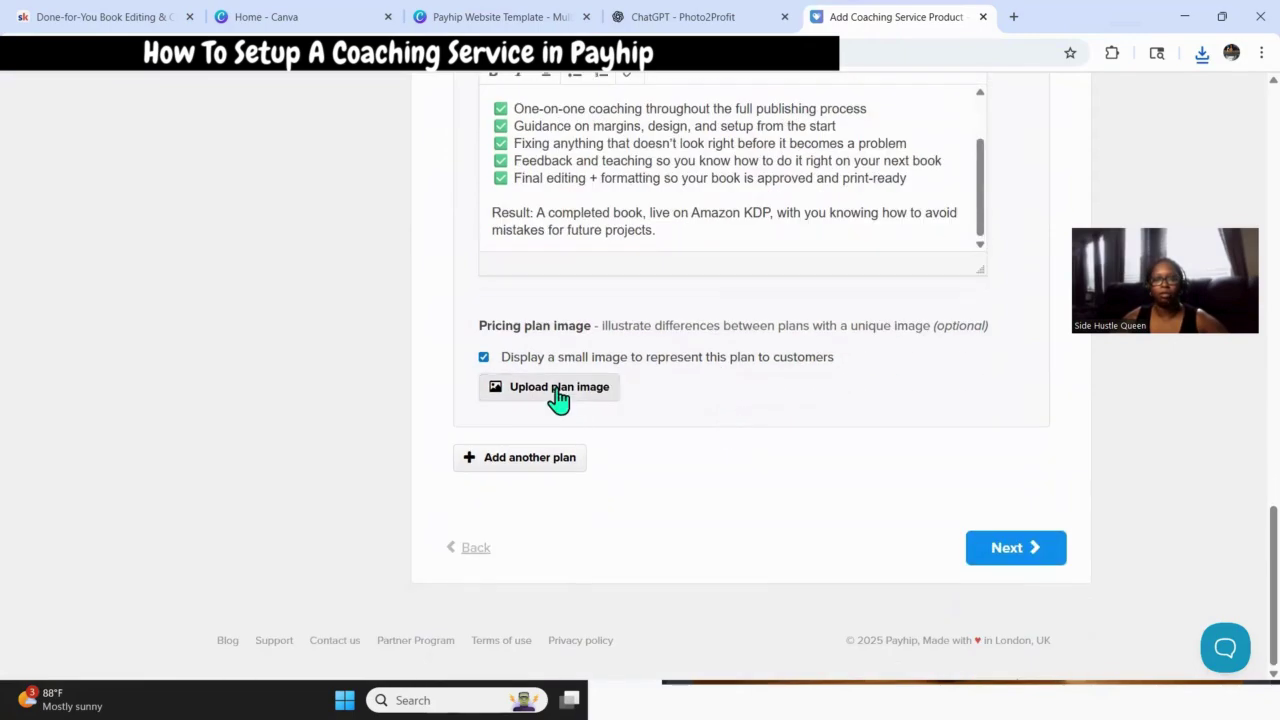
{"action": "left_click", "coordinate": [275, 152]}
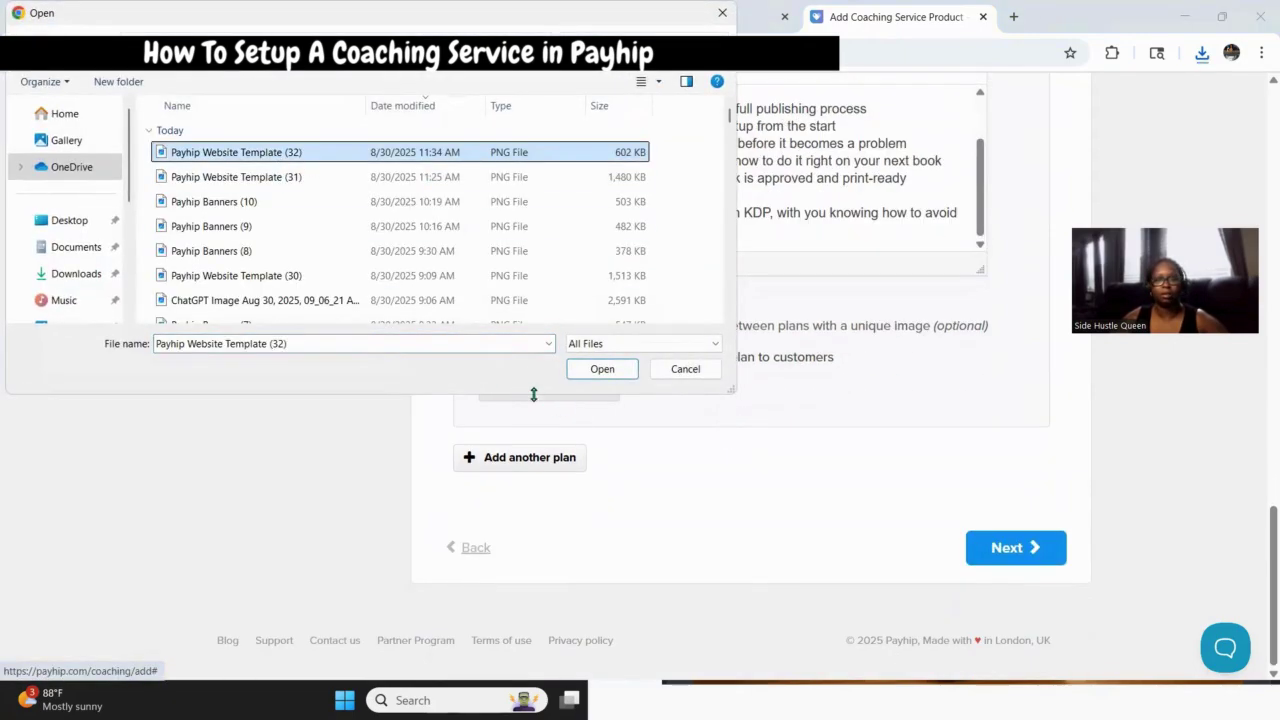
{"action": "left_click", "coordinate": [604, 371]}
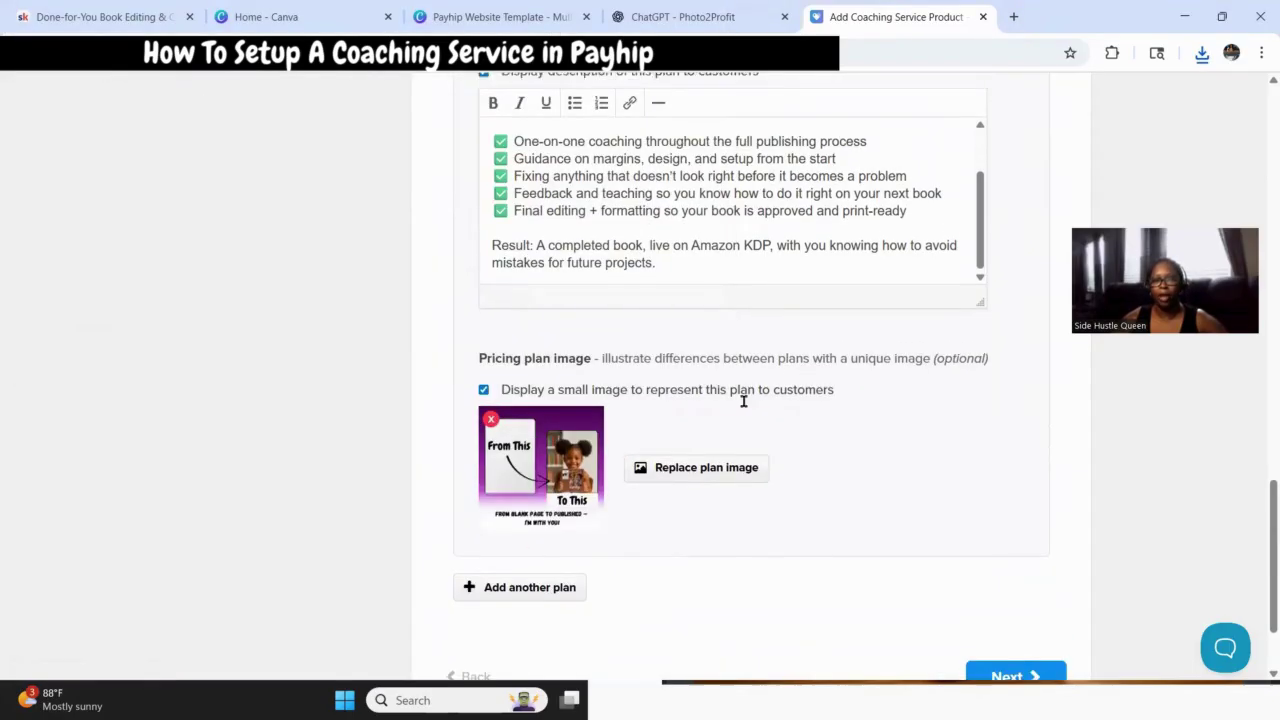
{"action": "scroll", "coordinate": [743, 405], "scroll_direction": "up", "scroll_amount": 10}
{"action": "scroll", "coordinate": [750, 415], "scroll_direction": "down", "scroll_amount": 3}
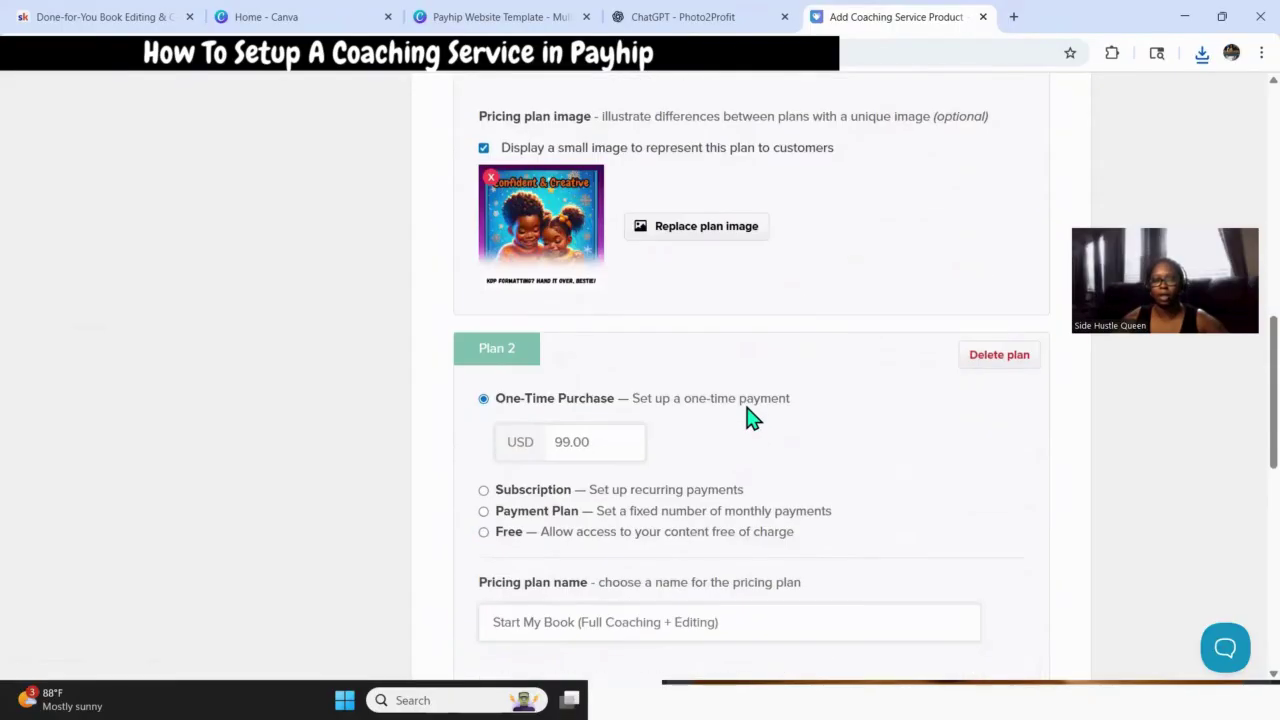
Proceed from pricing, keep the first milestone date on the enrollment date, and look over the first milestone form.
{"action": "scroll", "coordinate": [748, 415], "scroll_direction": "down", "scroll_amount": 8}
{"action": "left_click", "coordinate": [1012, 549]}
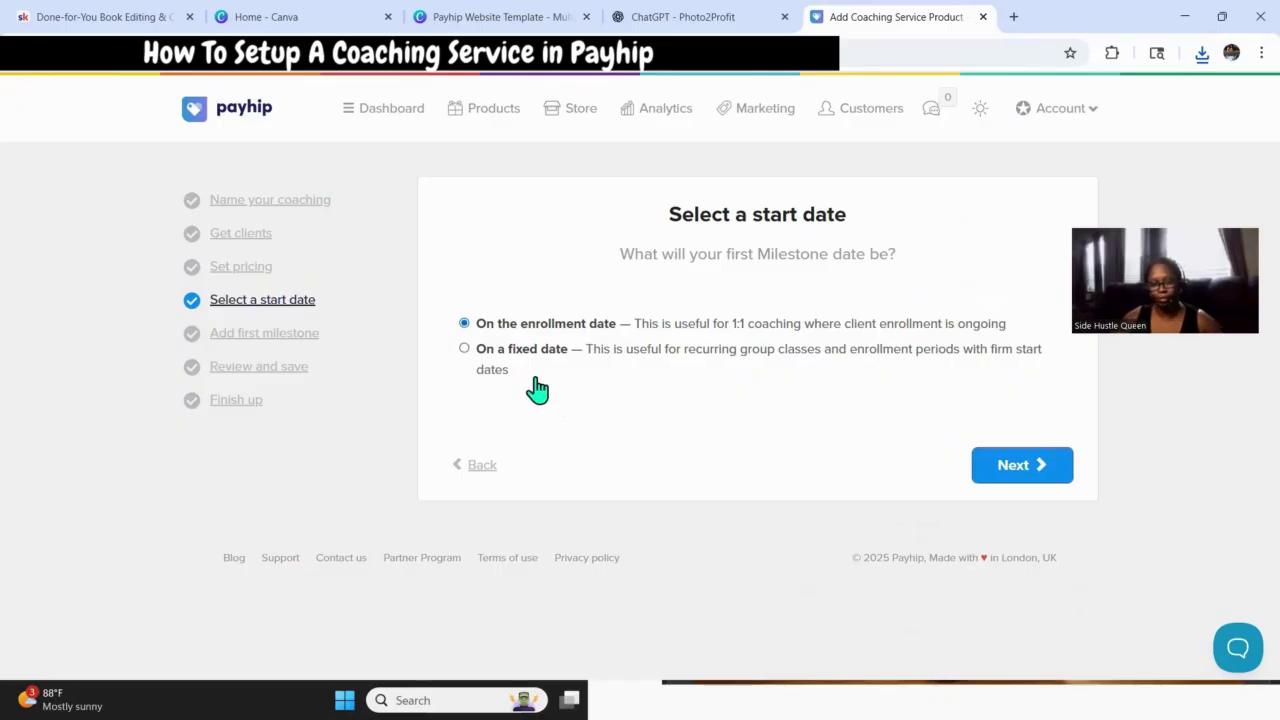
{"action": "left_click", "coordinate": [1010, 472]}
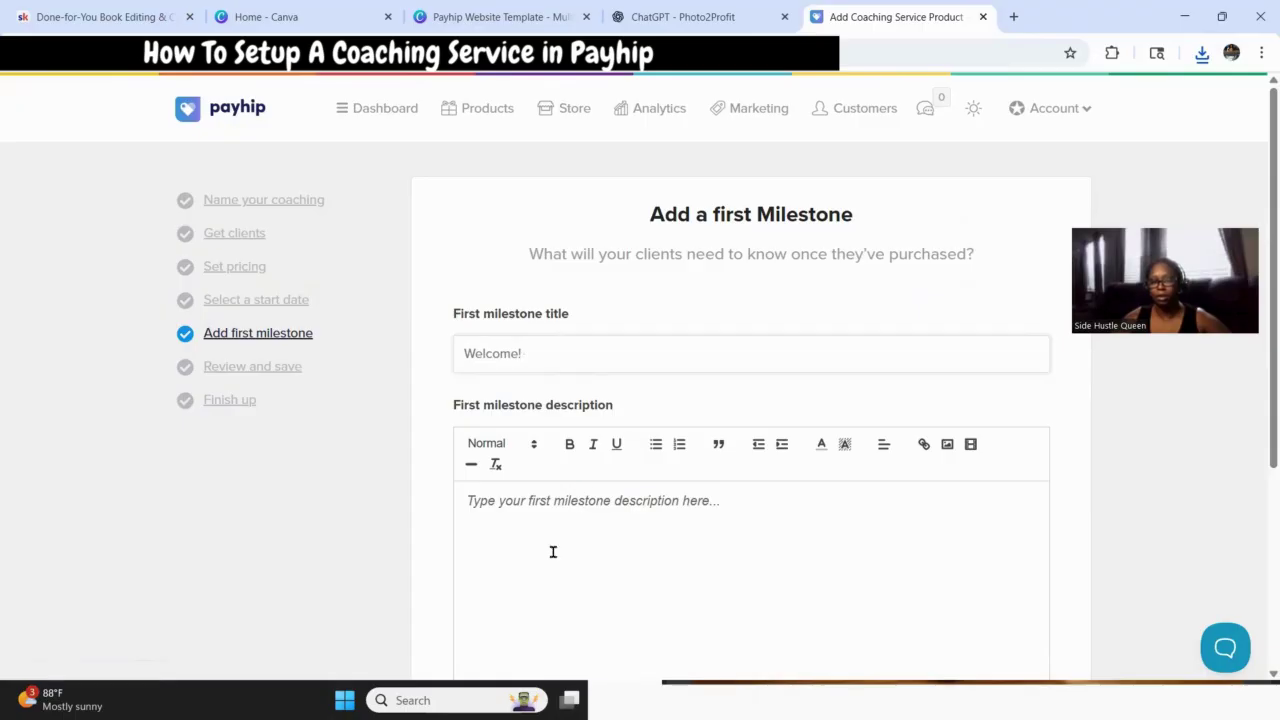
{"action": "scroll", "coordinate": [522, 461], "scroll_direction": "down", "scroll_amount": 1}
{"action": "scroll", "coordinate": [582, 468], "scroll_direction": "down", "scroll_amount": 2}
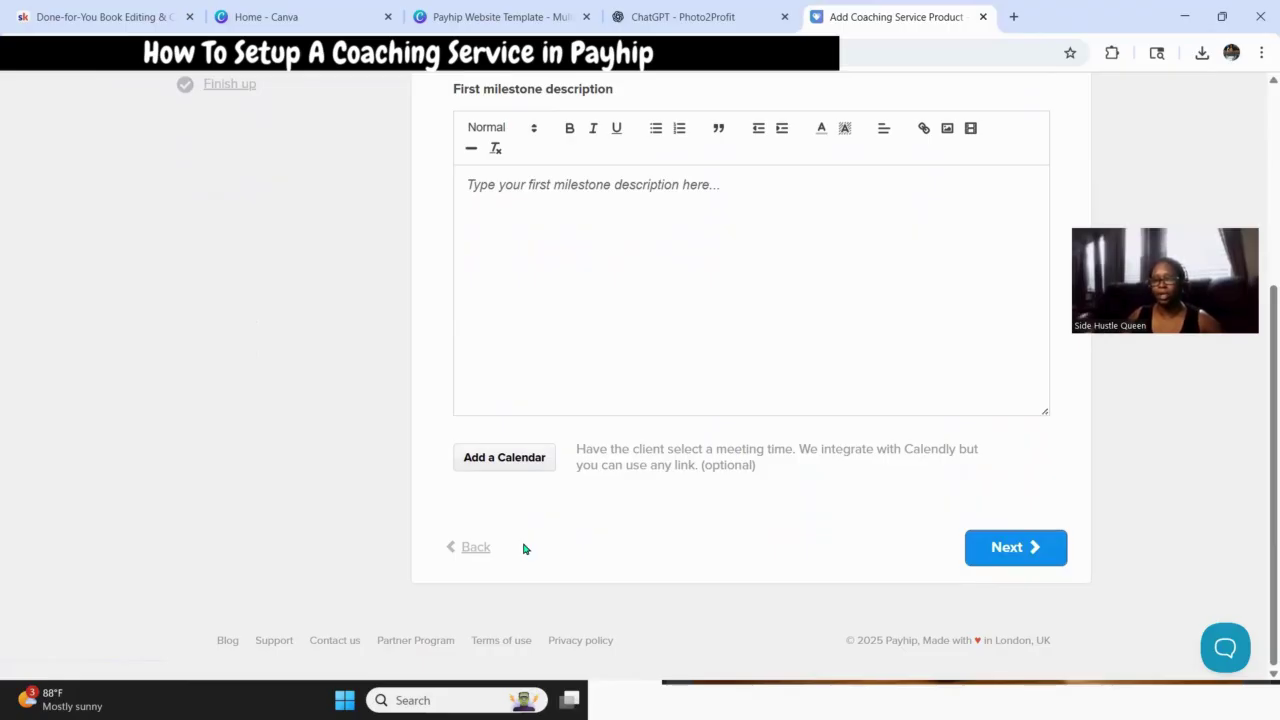
{"action": "scroll", "coordinate": [645, 484], "scroll_direction": "up", "scroll_amount": 1}
{"action": "scroll", "coordinate": [660, 540], "scroll_direction": "up", "scroll_amount": 1}
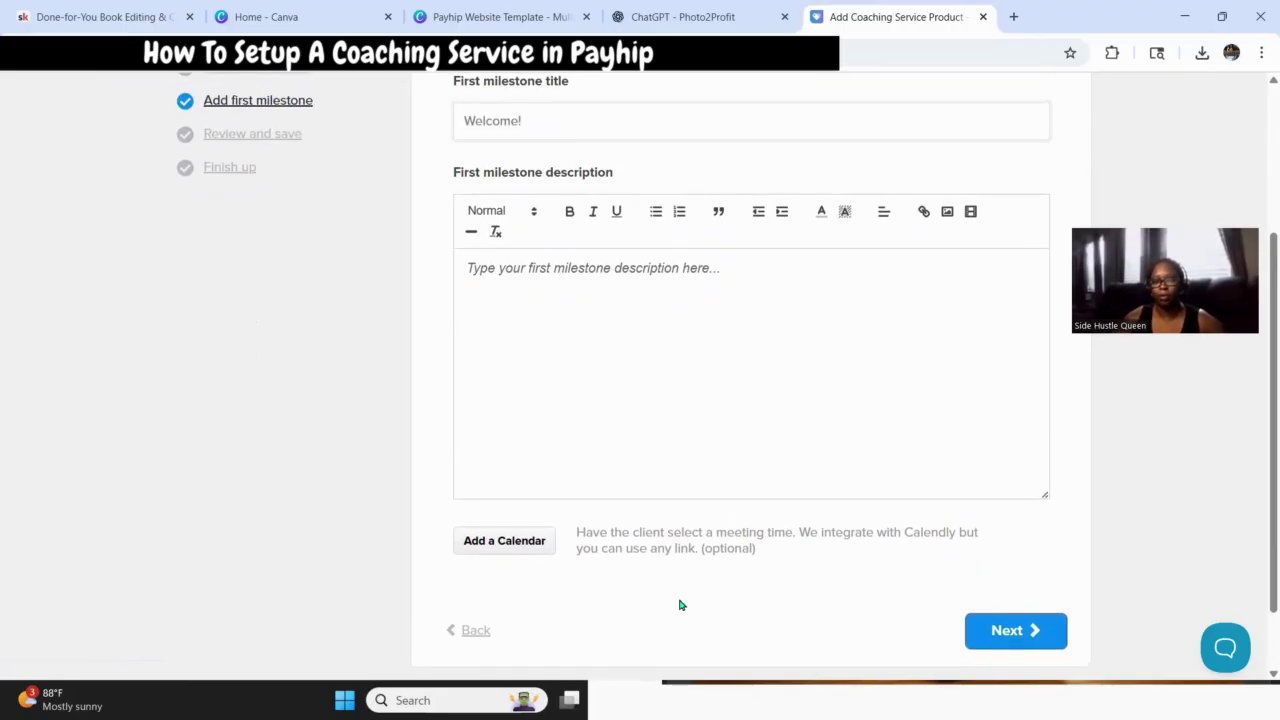
{"action": "scroll", "coordinate": [763, 497], "scroll_direction": "up", "scroll_amount": 4}
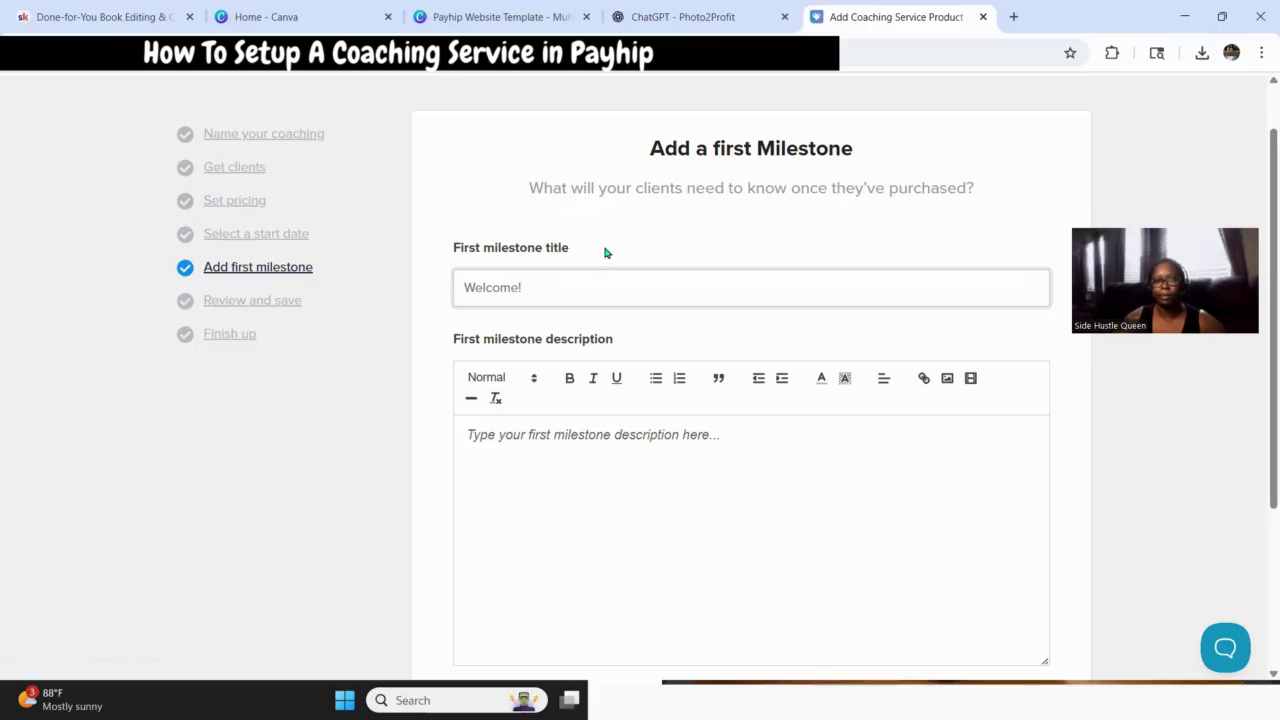
From the Side Hustle University lesson, copy the heading "Done-for-You Book Editing & Coaching (Children's Books, Coloring Books & Journals)".
{"action": "left_click", "coordinate": [669, 17]}
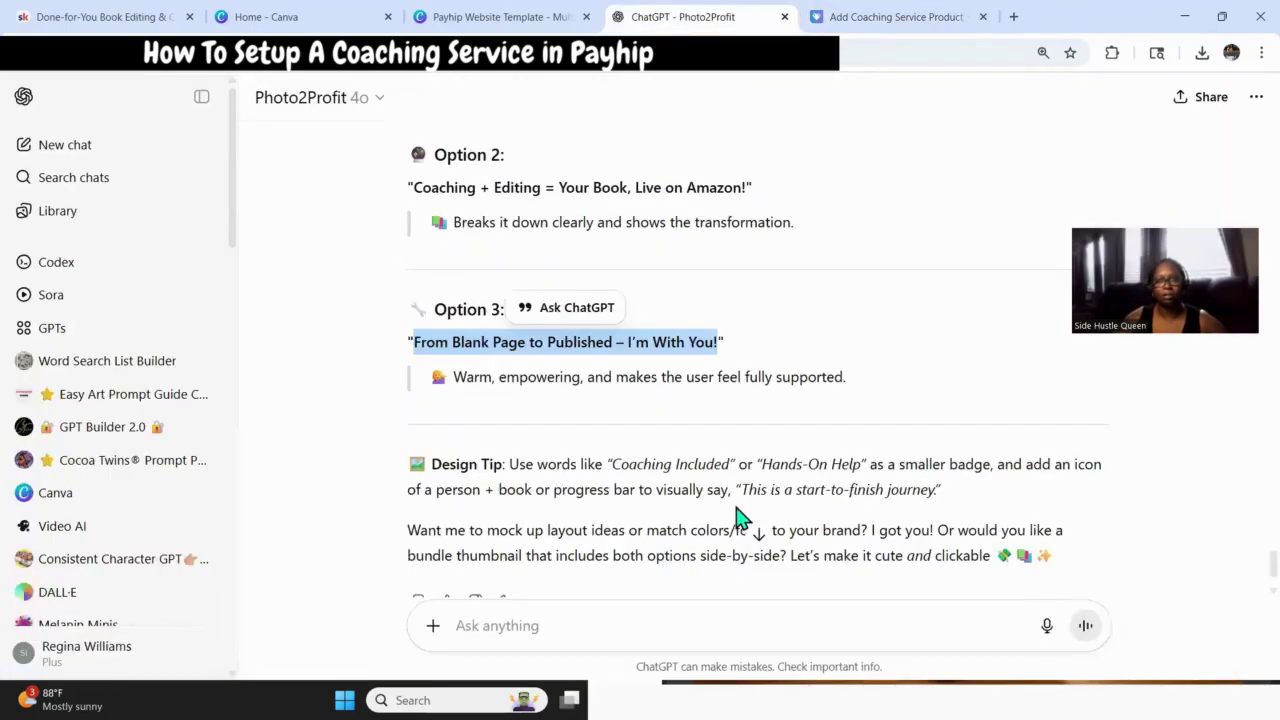
{"action": "scroll", "coordinate": [740, 520], "scroll_direction": "up", "scroll_amount": 3}
{"action": "scroll", "coordinate": [743, 517], "scroll_direction": "down", "scroll_amount": 3}
{"action": "scroll", "coordinate": [740, 517], "scroll_direction": "up", "scroll_amount": 15}
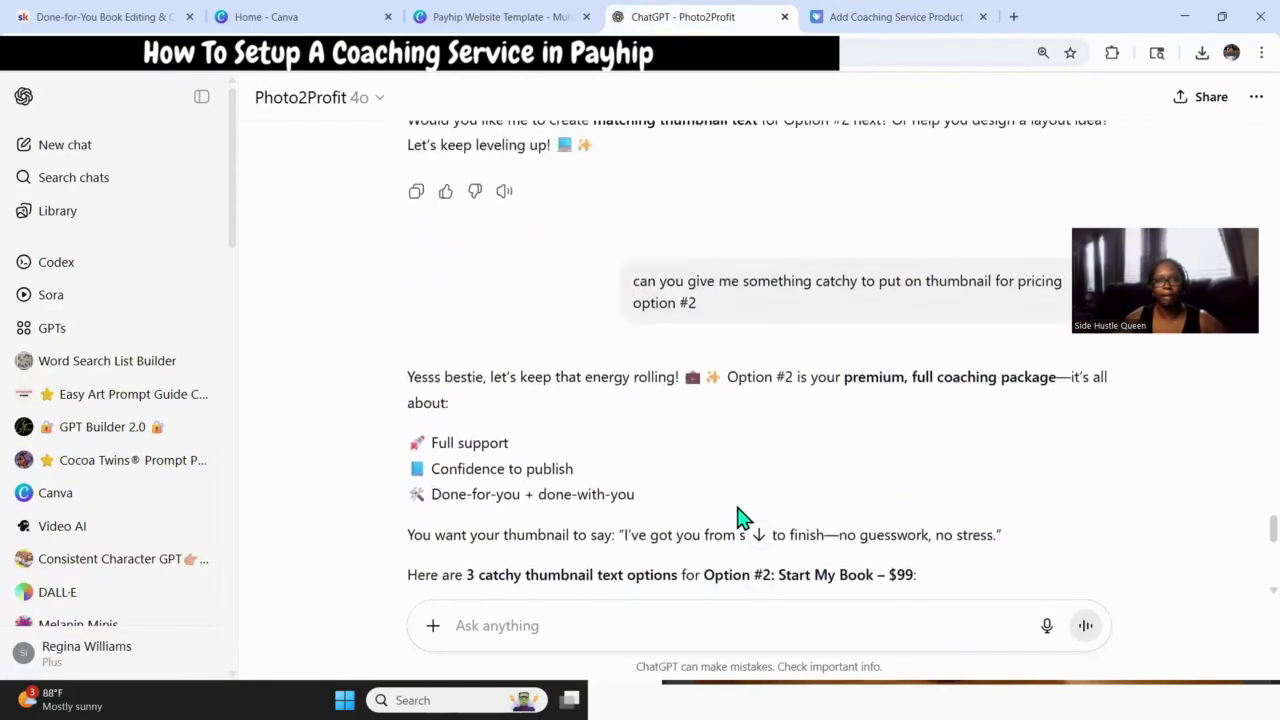
{"action": "left_click", "coordinate": [100, 17]}
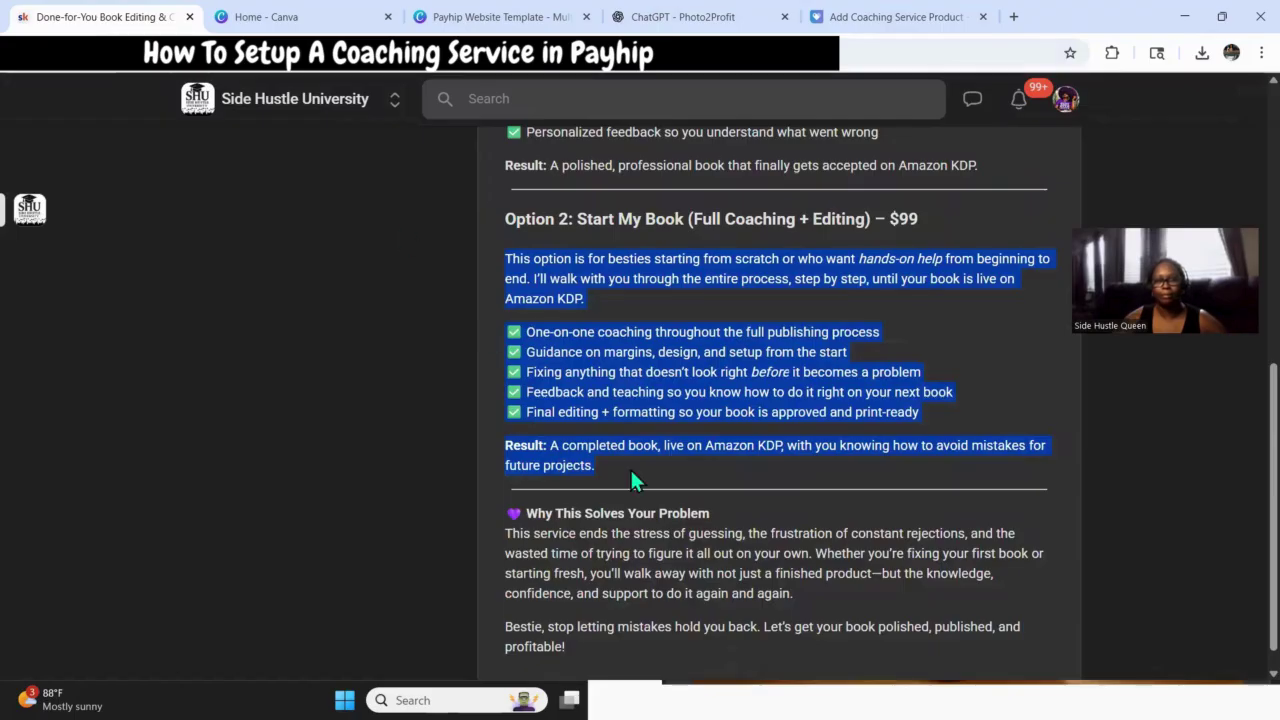
{"action": "scroll", "coordinate": [632, 467], "scroll_direction": "up", "scroll_amount": 5}
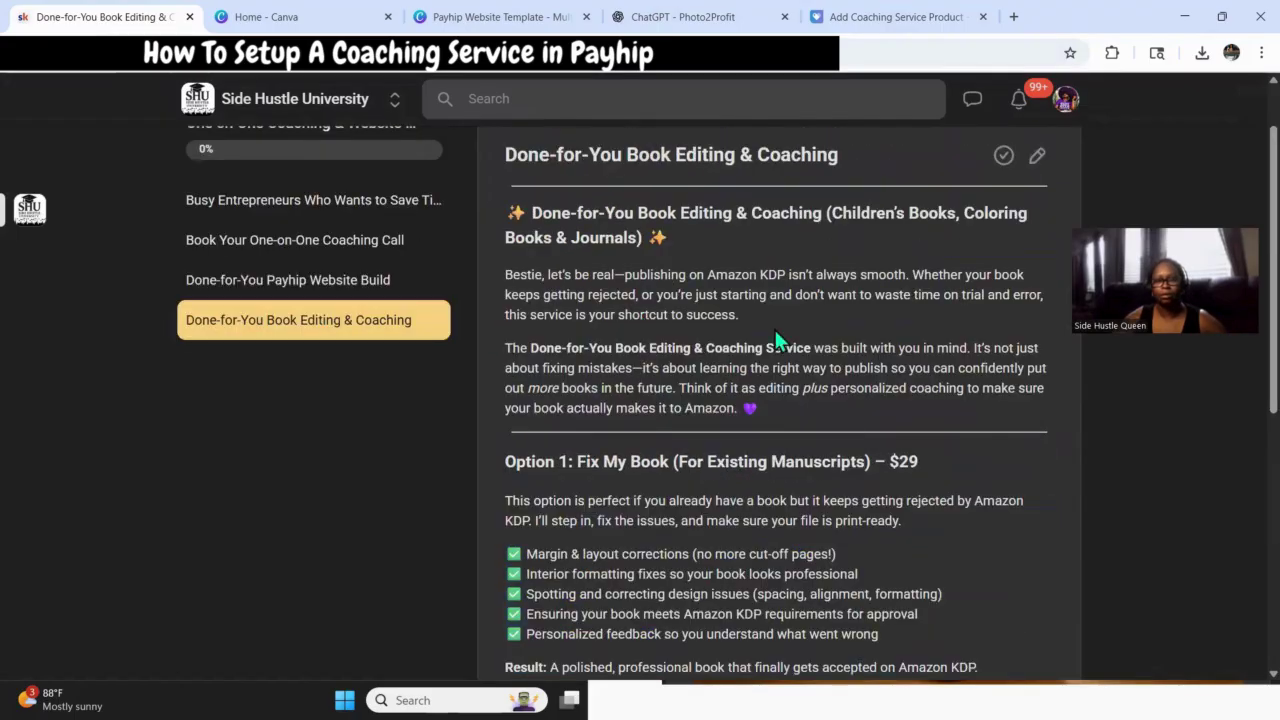
{"action": "scroll", "coordinate": [775, 332], "scroll_direction": "up", "scroll_amount": 2}
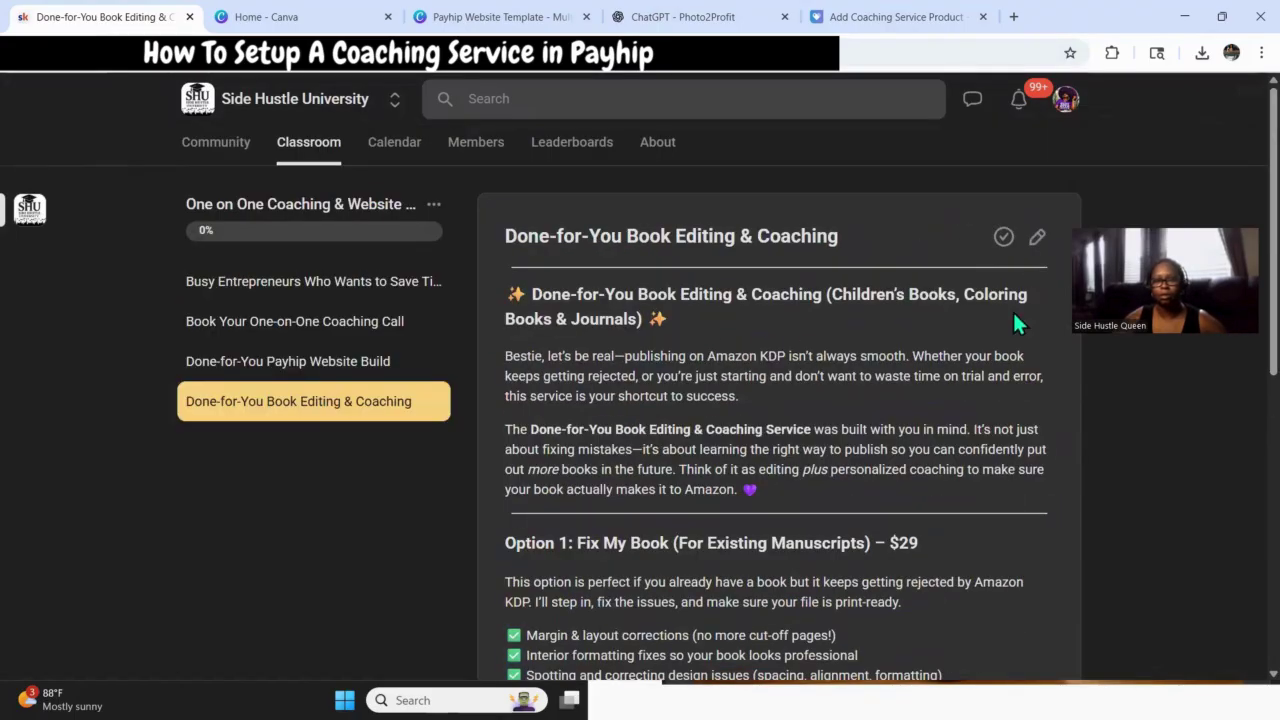
{"action": "left_click_drag", "start_coordinate": [648, 318], "coordinate": [535, 290]}
{"action": "key", "text": "ctrl+c"}
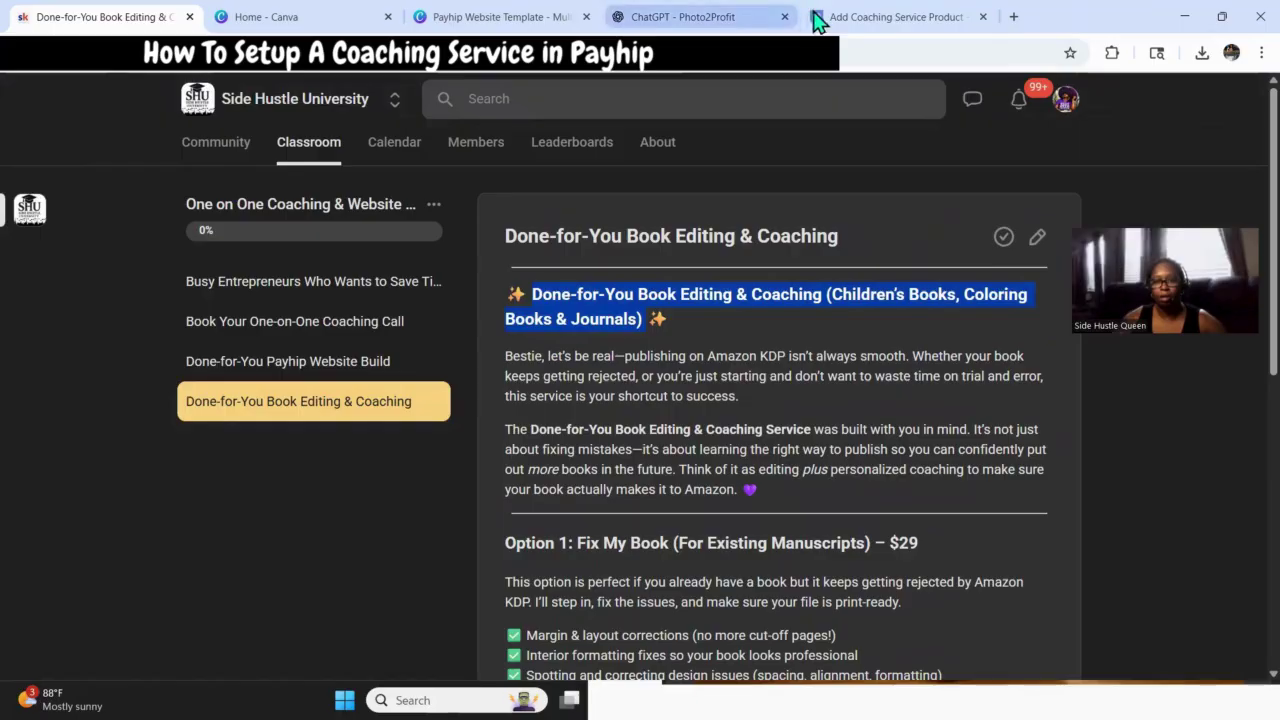
In Payhip, replace the first milestone title "Welcome!" with the copied lesson heading and copy that title text.
{"action": "left_click", "coordinate": [866, 17]}
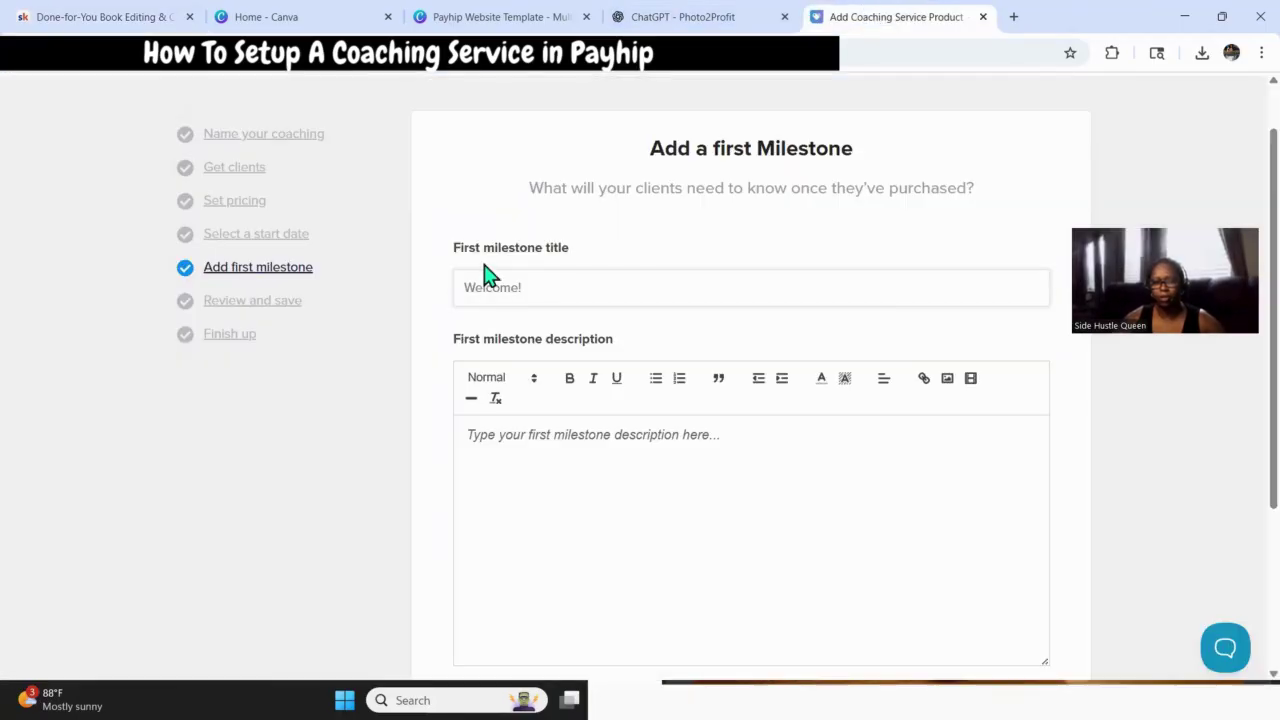
{"action": "left_click", "coordinate": [532, 282]}
{"action": "left_click_drag", "start_coordinate": [543, 288], "coordinate": [408, 287]}
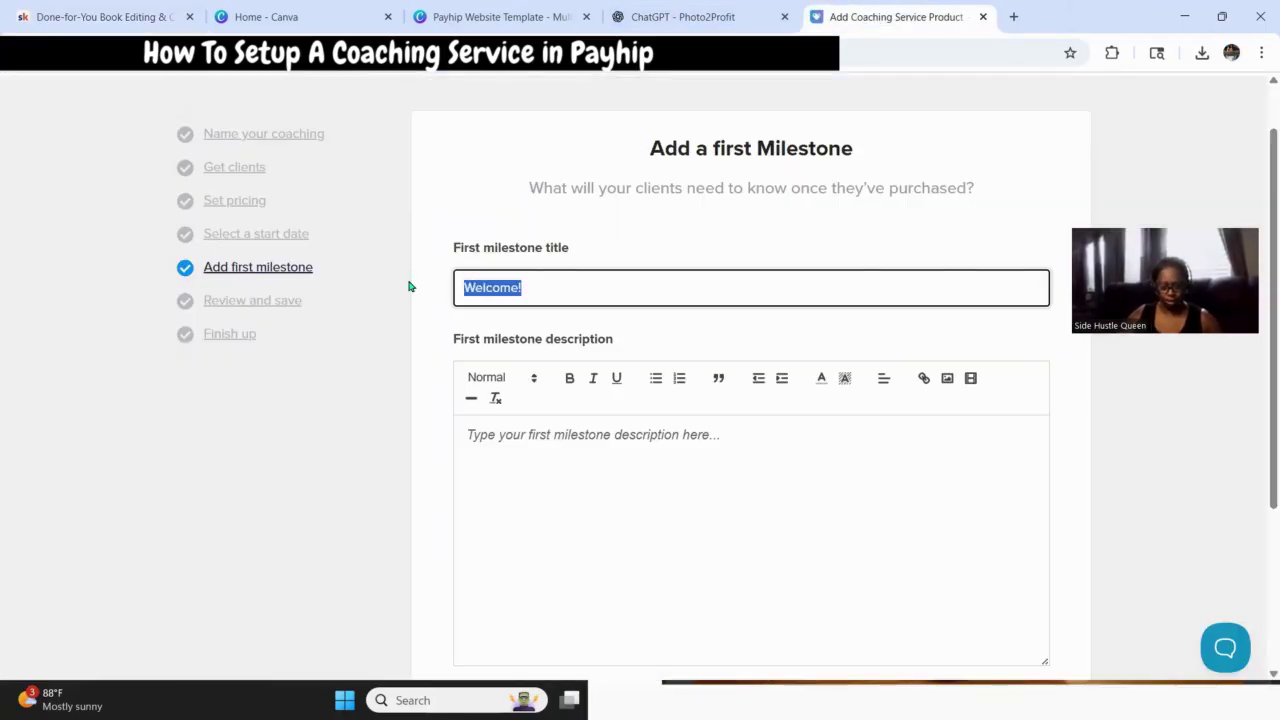
{"action": "key", "text": "ctrl+v"}
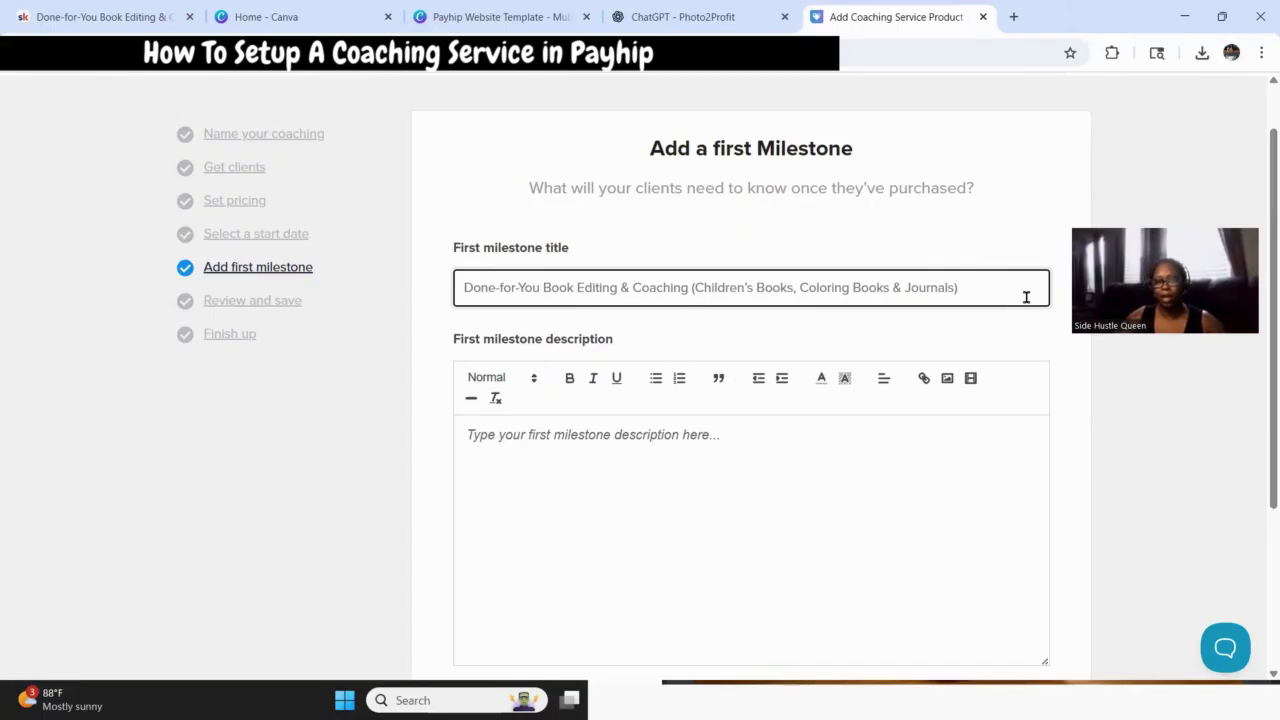
{"action": "left_click_drag", "start_coordinate": [1026, 294], "coordinate": [211, 280]}
{"action": "key", "text": "ctrl+c"}
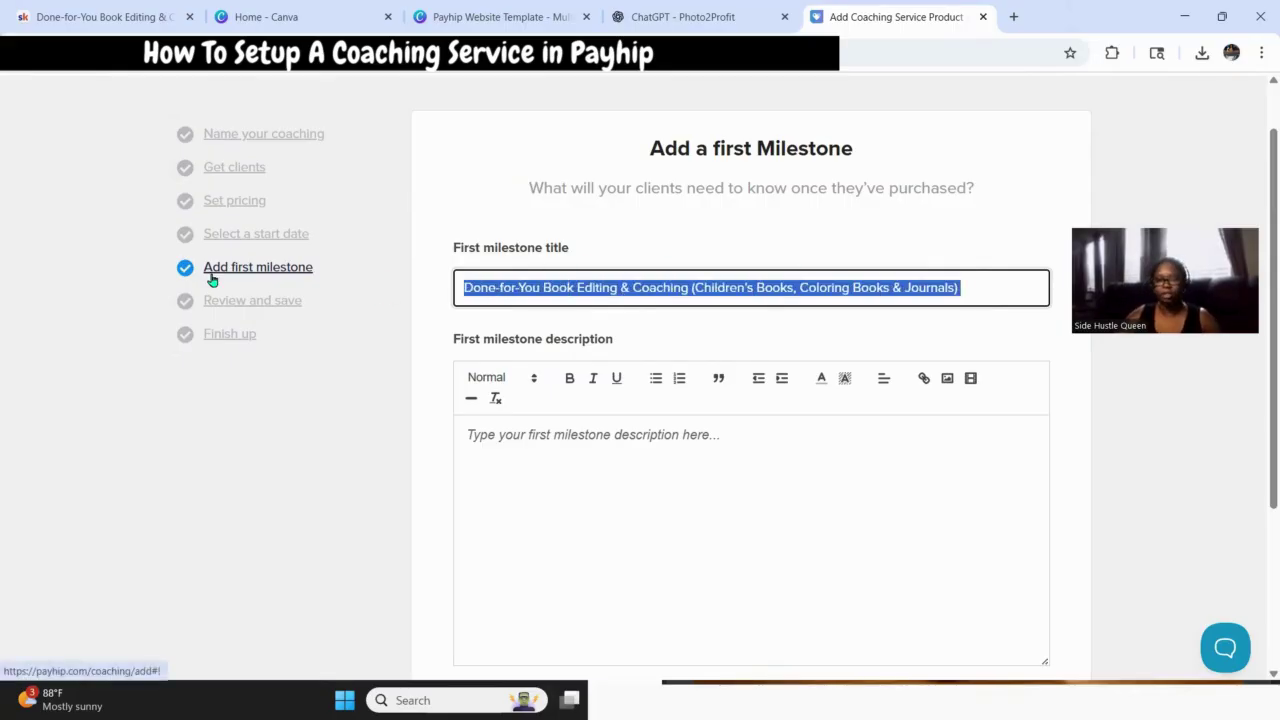
Ask ChatGPT to rewrite "Done-for-You Book Editing & Coaching (Children's Books, Coloring Books & Journals)".
{"action": "left_click", "coordinate": [680, 16]}
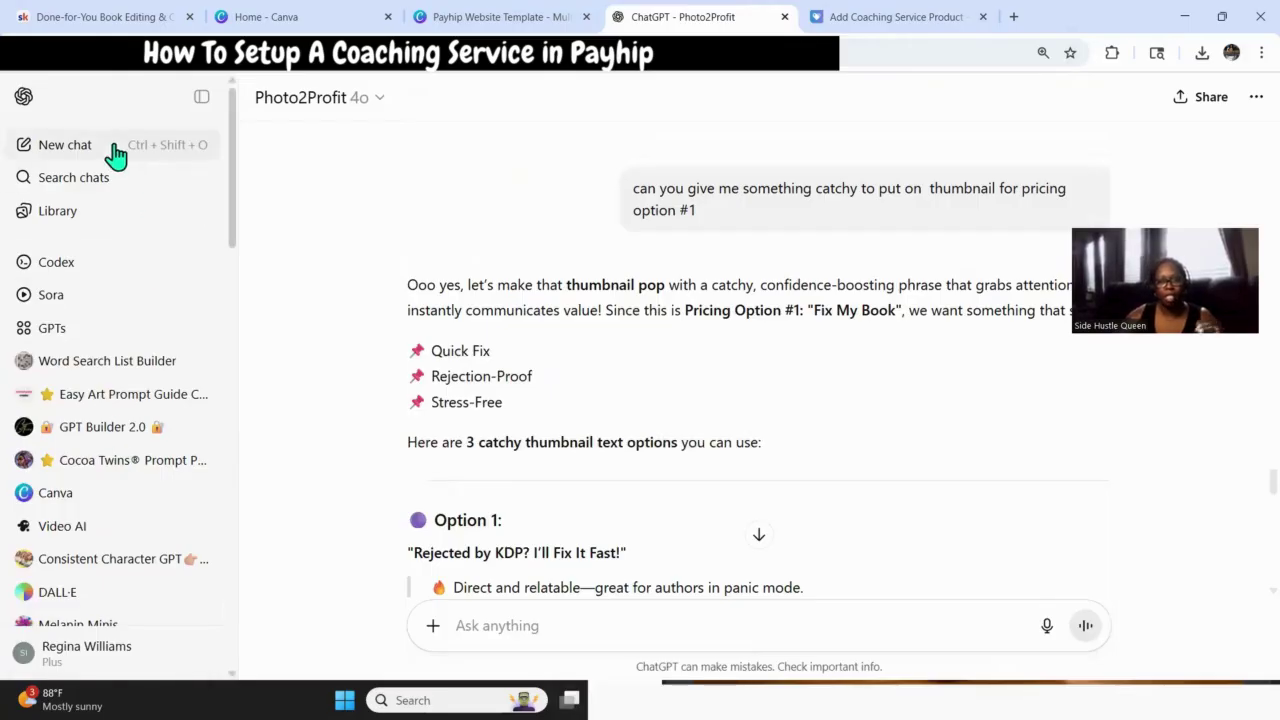
{"action": "scroll", "coordinate": [449, 323], "scroll_direction": "down", "scroll_amount": 15}
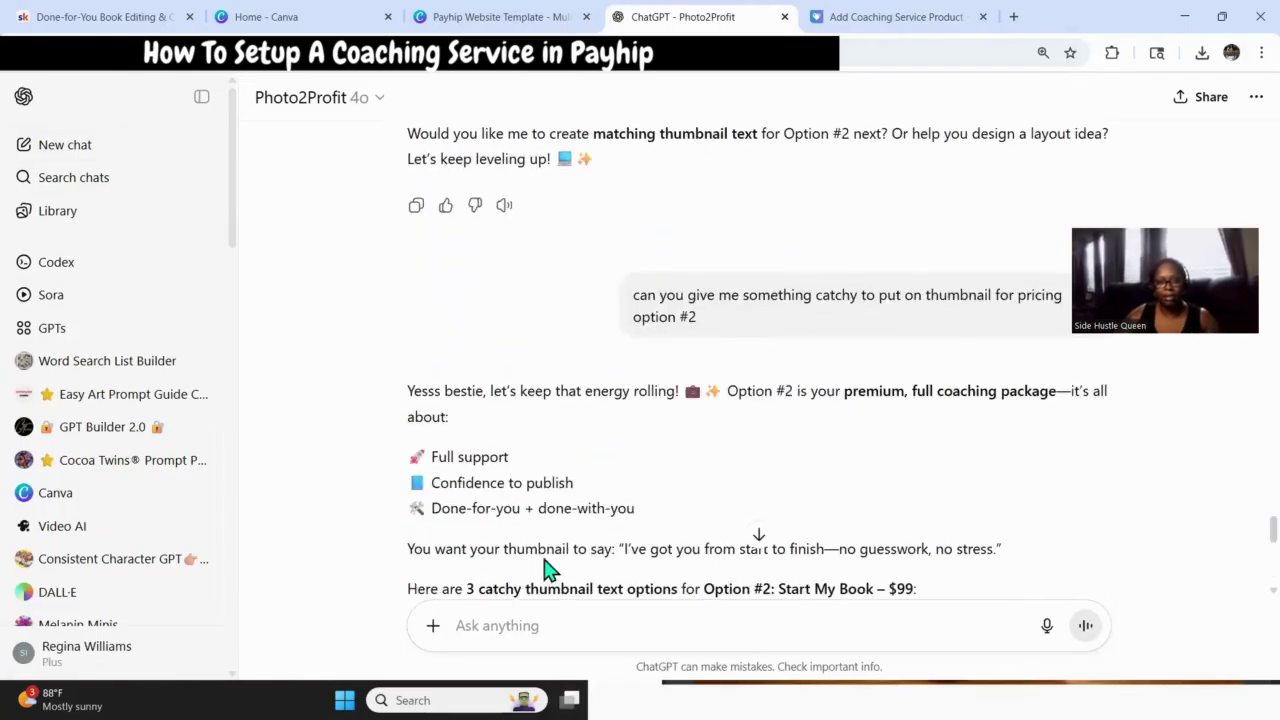
{"action": "scroll", "coordinate": [560, 545], "scroll_direction": "down", "scroll_amount": 8}
{"action": "left_click", "coordinate": [517, 612]}
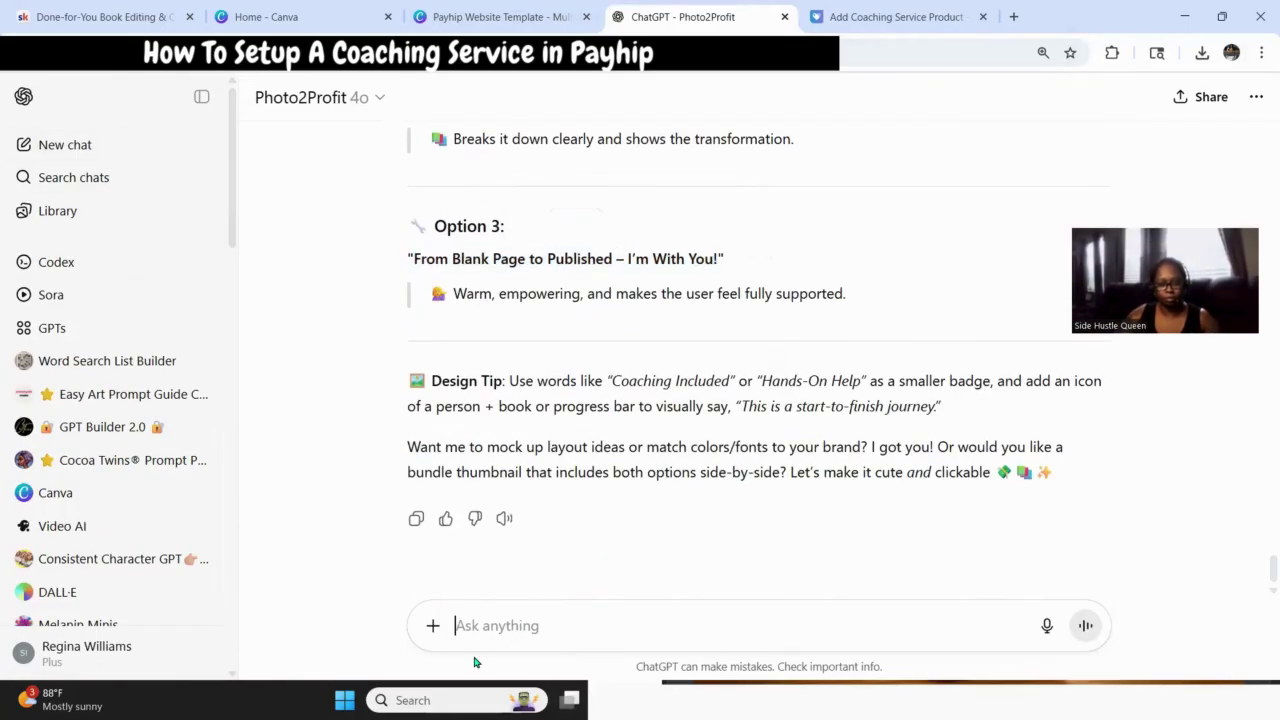
{"action": "type", "text": "can you re"}
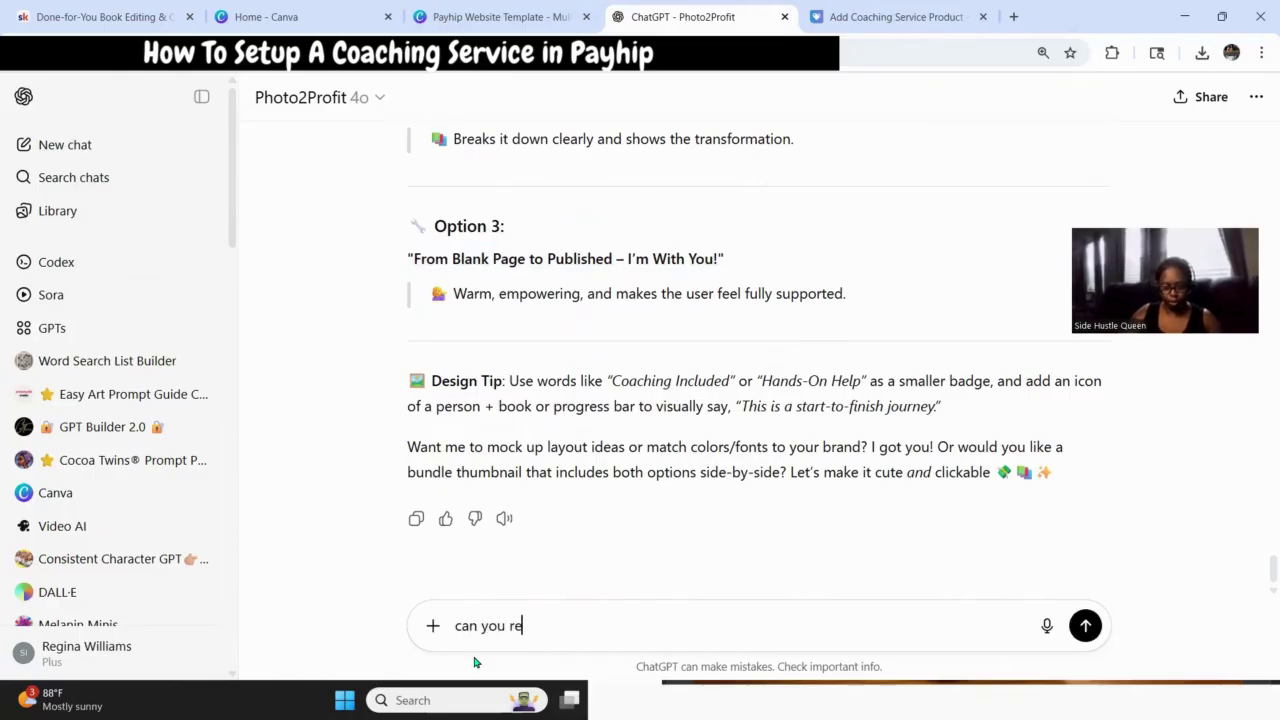
{"action": "type", "text": "wrrite th"}
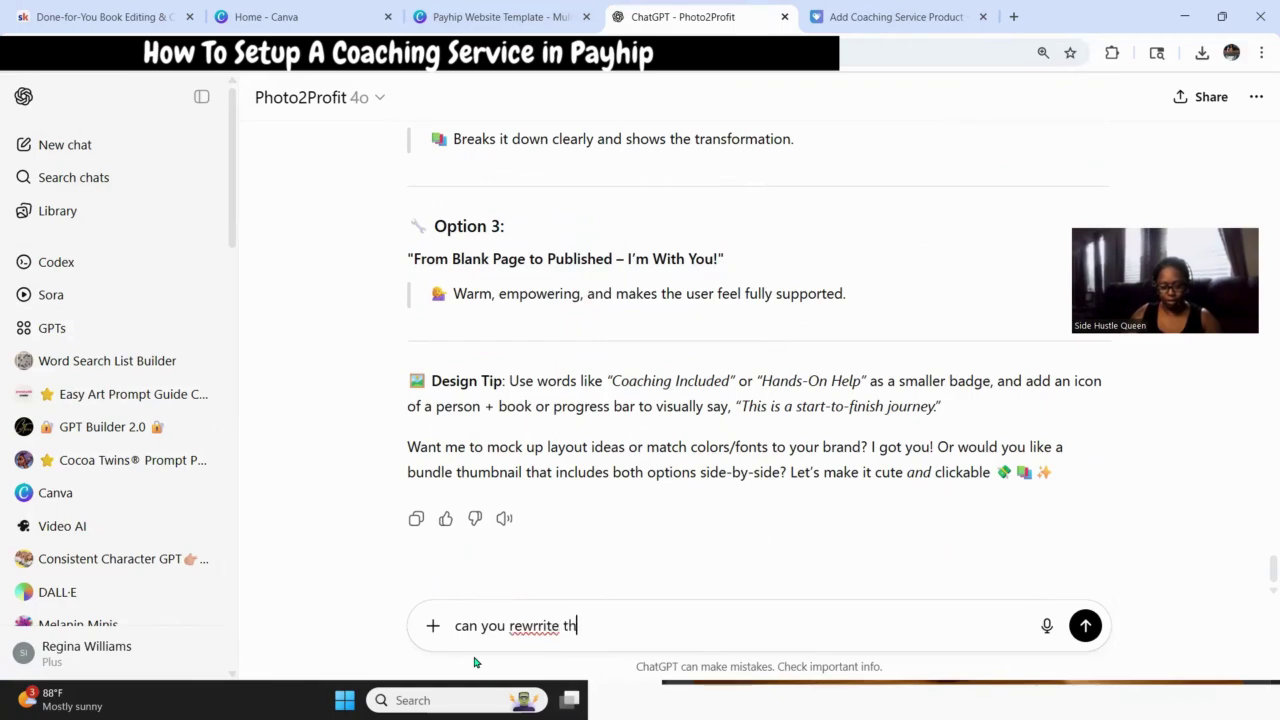
{"action": "type", "text": "is"}
{"action": "key", "text": "ctrl+v"}
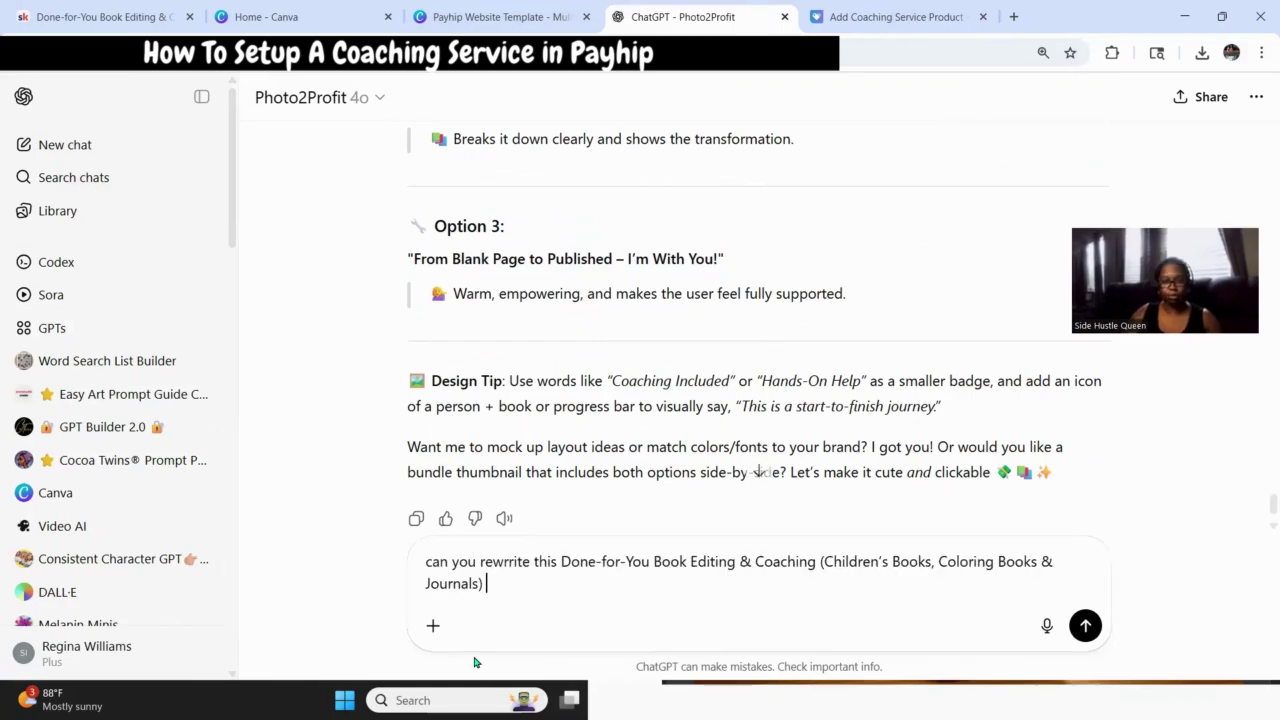
{"action": "key", "text": "Return"}
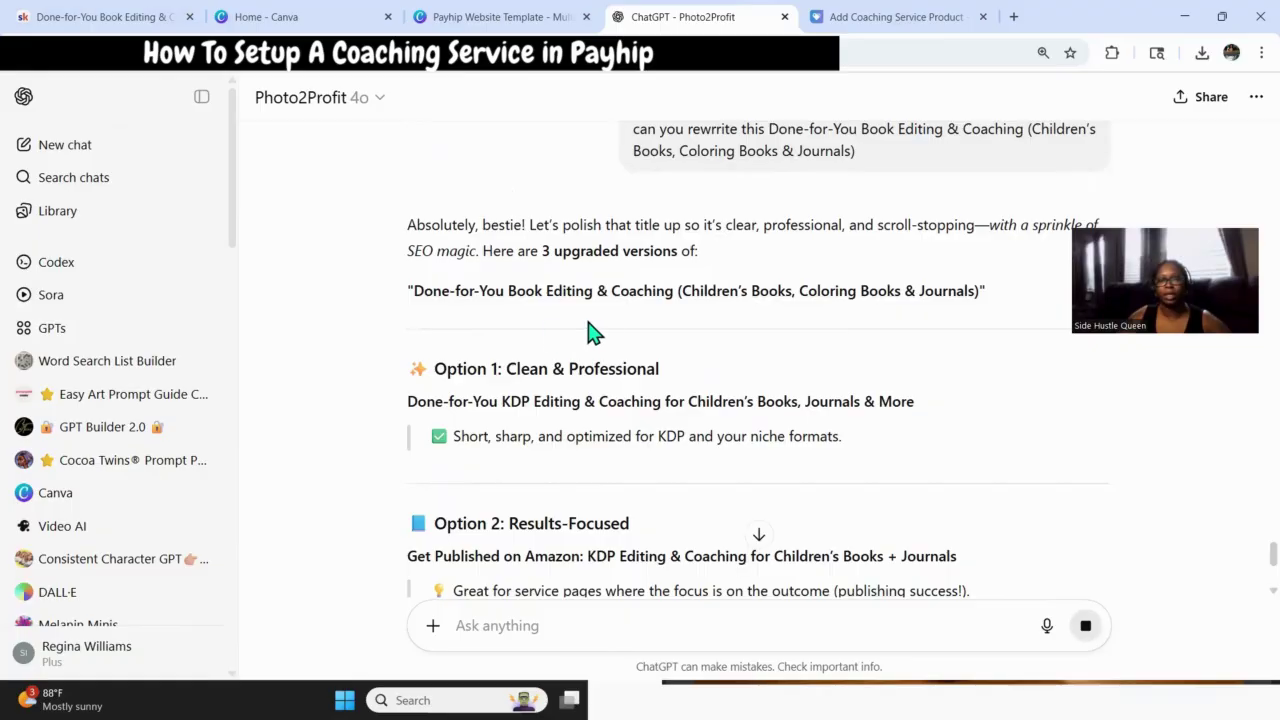
Set Payhip's first milestone title to ChatGPT's option 2, "Get Published on Amazon: KDP Editing & Coaching for Children's Books + Journals".
{"action": "scroll", "coordinate": [703, 335], "scroll_direction": "down", "scroll_amount": 3}
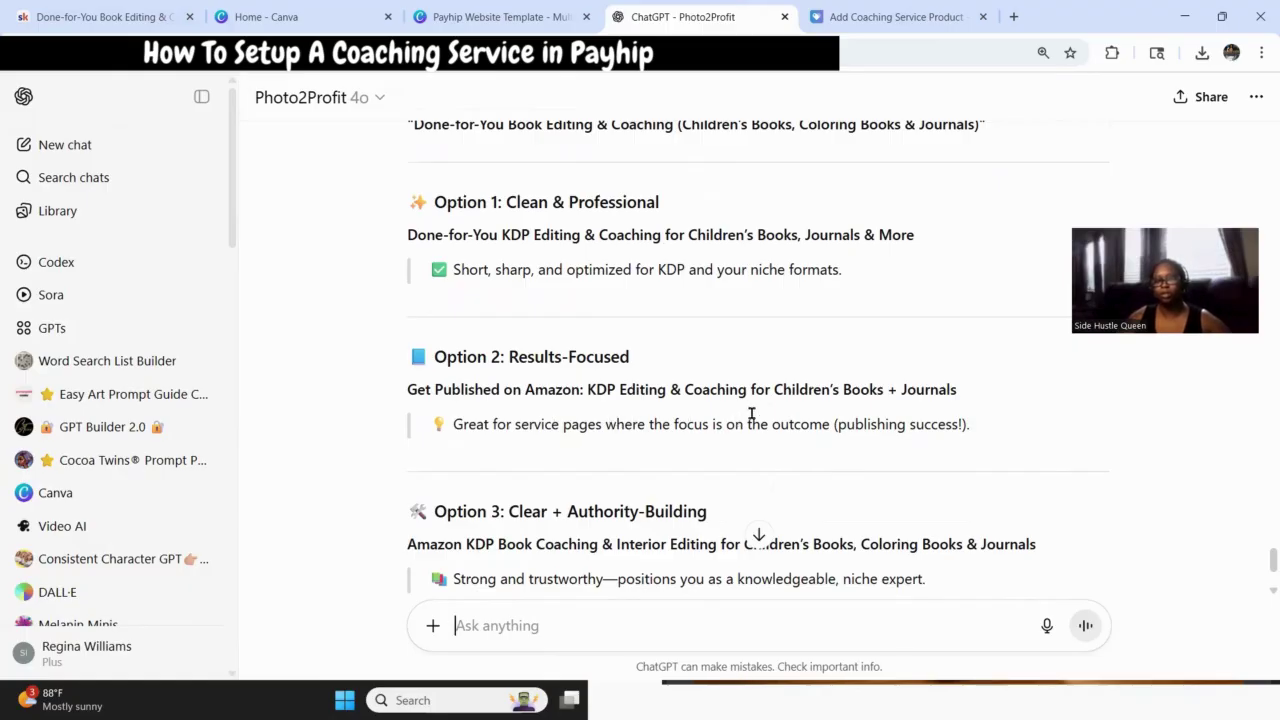
{"action": "scroll", "coordinate": [660, 477], "scroll_direction": "down", "scroll_amount": 1}
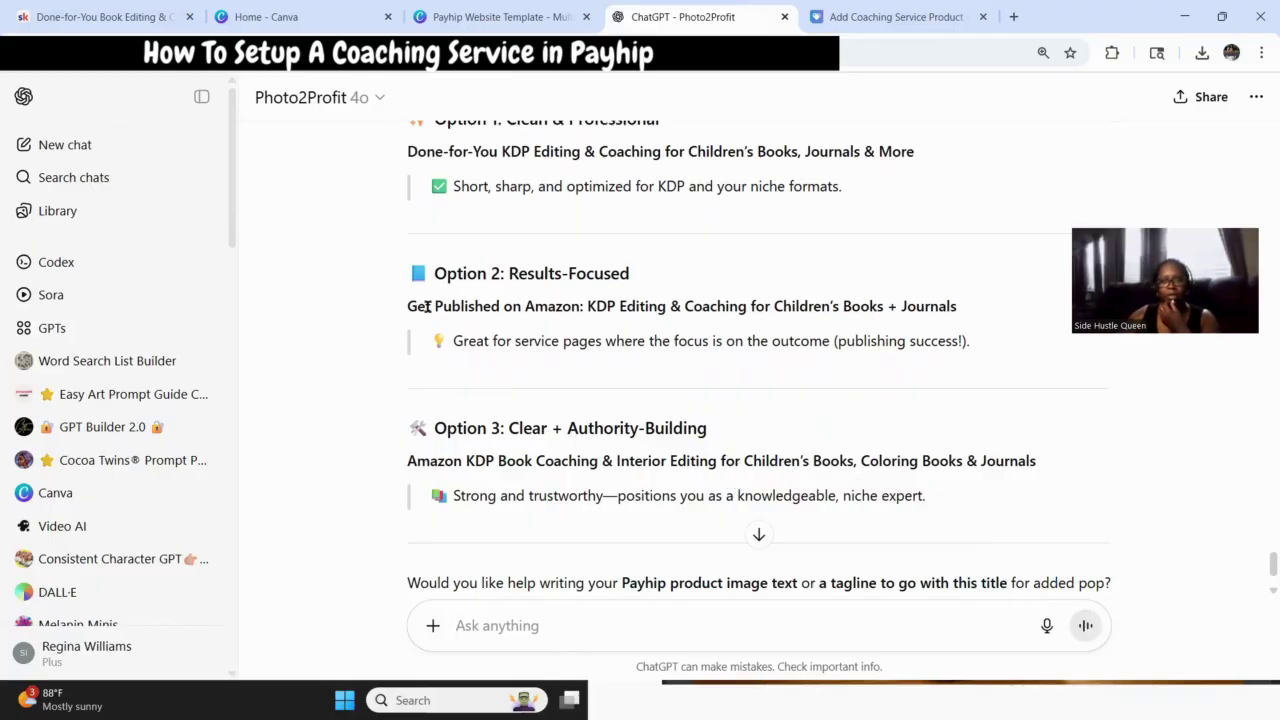
{"action": "left_click_drag", "start_coordinate": [418, 306], "coordinate": [980, 320]}
{"action": "key", "text": "ctrl+c"}
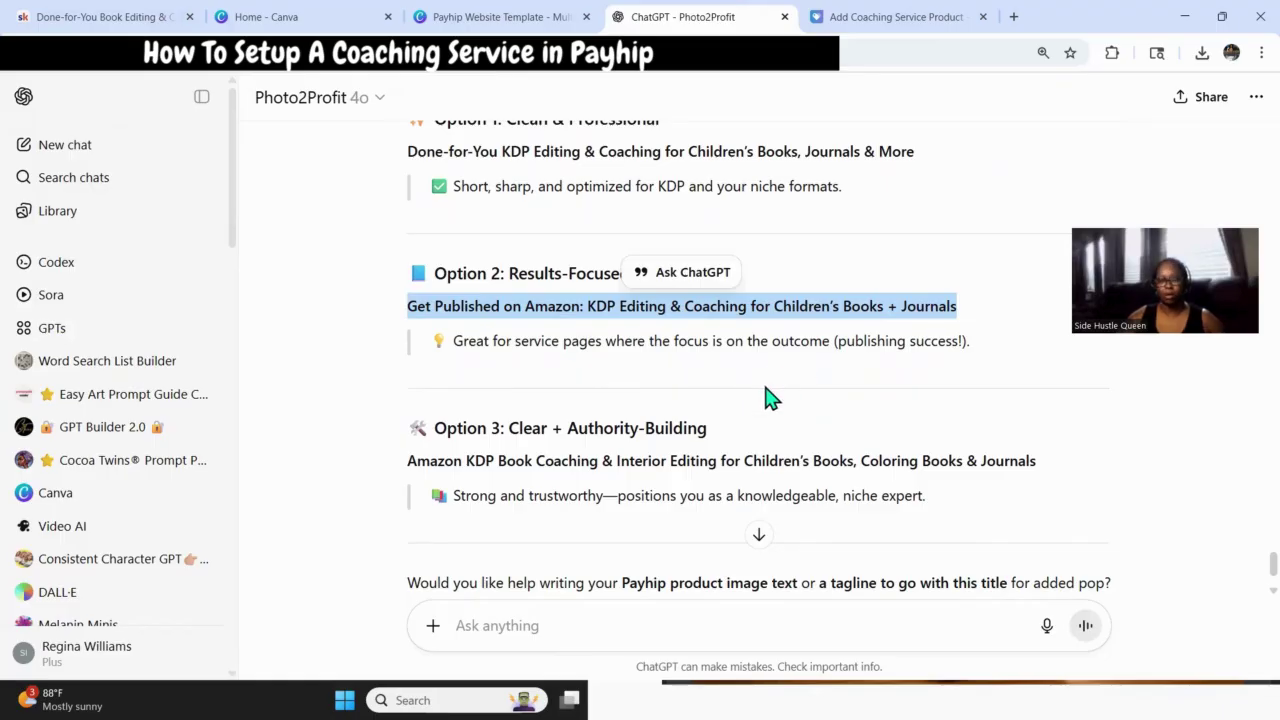
{"action": "left_click", "coordinate": [900, 18]}
{"action": "key", "text": "BackSpace"}
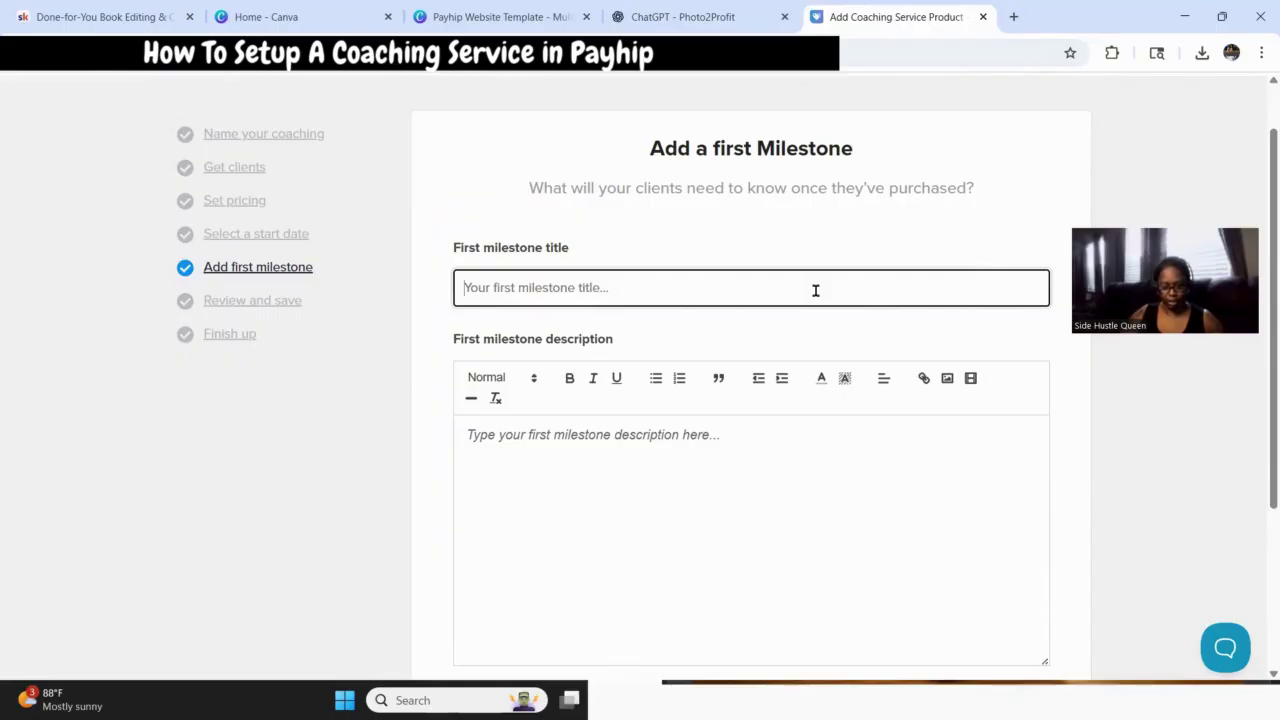
{"action": "key", "text": "ctrl+v"}
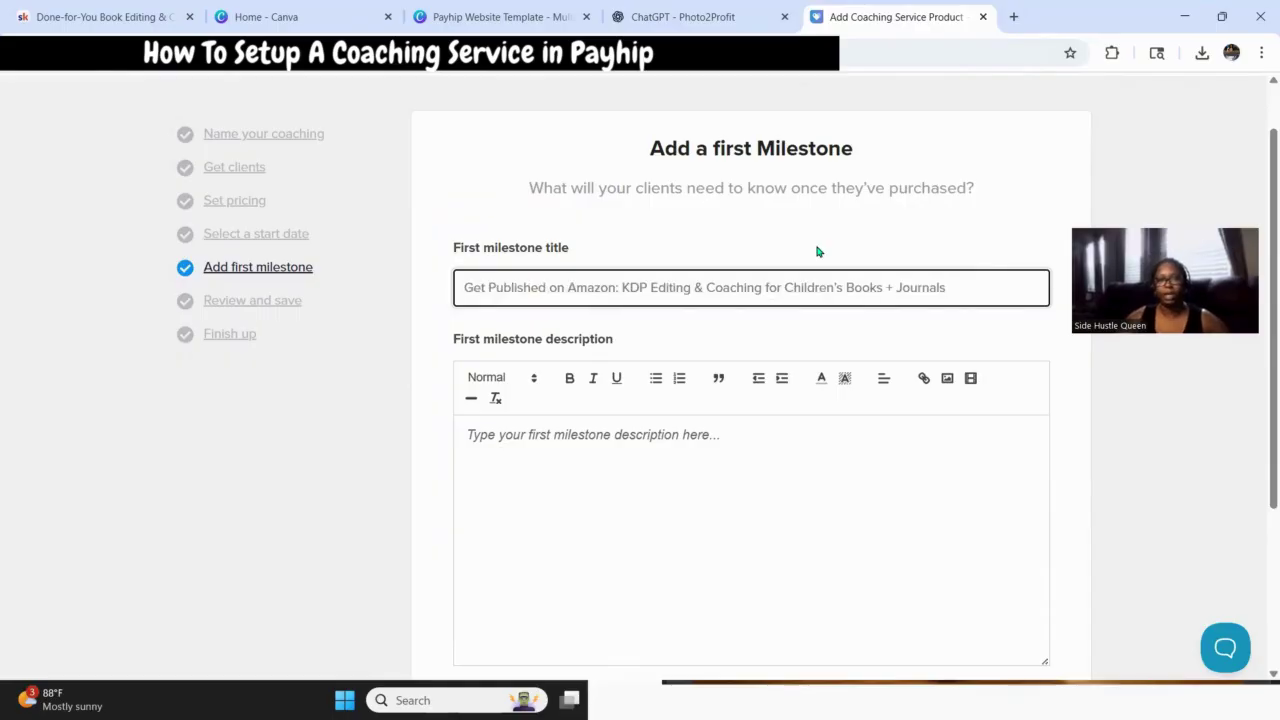
Switch to ChatGPT and look back through the conversation for the pasted Done-for-You Book Editing & Coaching service outline.
{"action": "left_click", "coordinate": [671, 20]}
{"action": "scroll", "coordinate": [680, 470], "scroll_direction": "down", "scroll_amount": 1}
{"action": "scroll", "coordinate": [803, 334], "scroll_direction": "up", "scroll_amount": 15}
{"action": "scroll", "coordinate": [786, 337], "scroll_direction": "down", "scroll_amount": 10}
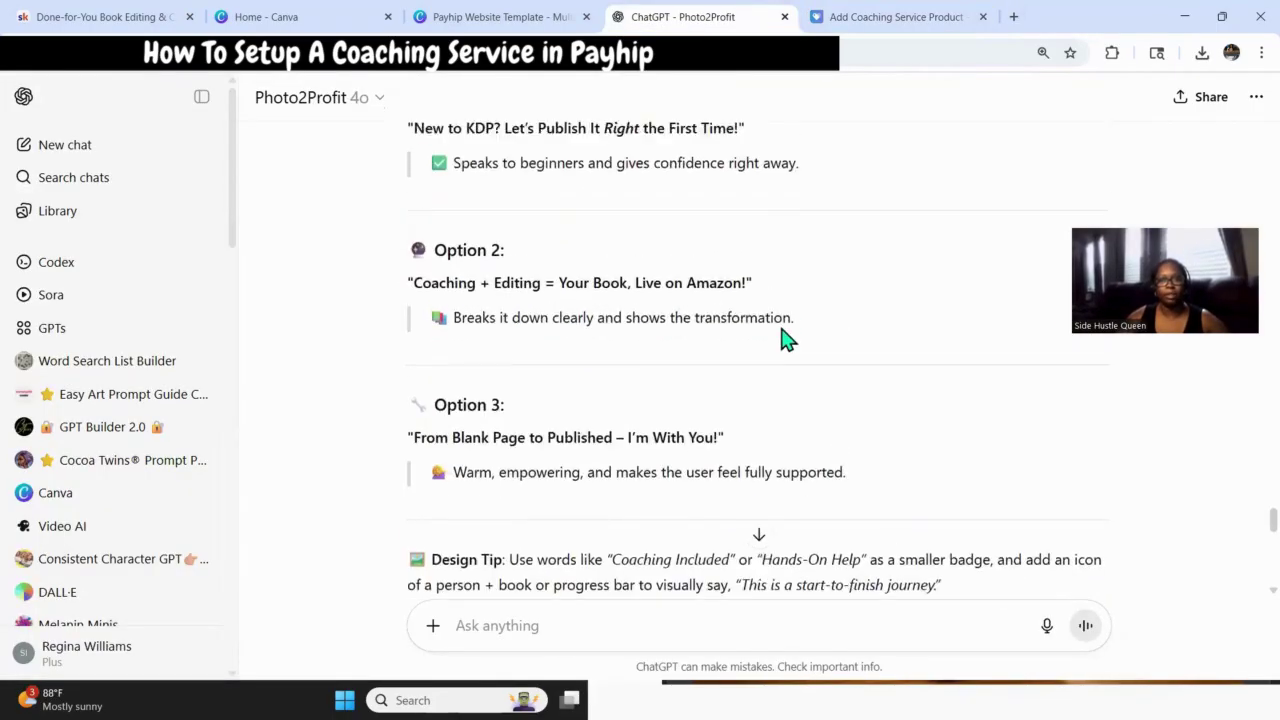
{"action": "scroll", "coordinate": [786, 337], "scroll_direction": "up", "scroll_amount": 12}
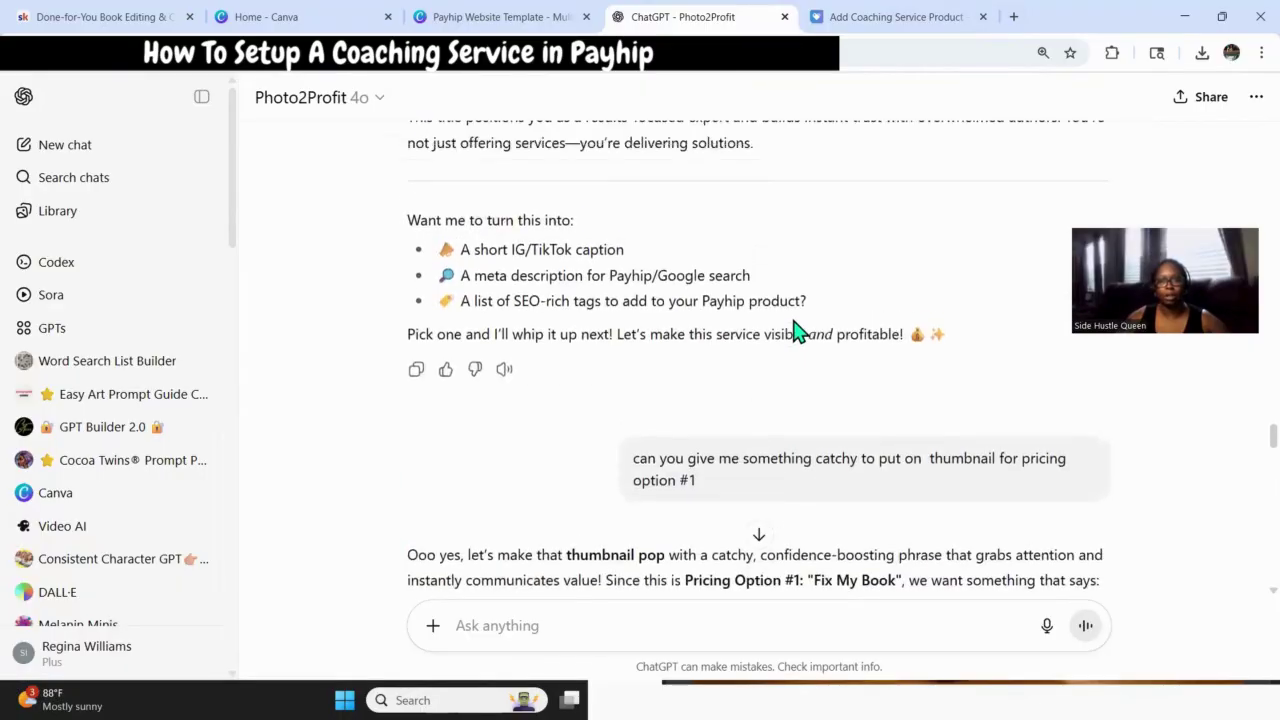
{"action": "scroll", "coordinate": [777, 325], "scroll_direction": "up", "scroll_amount": 15}
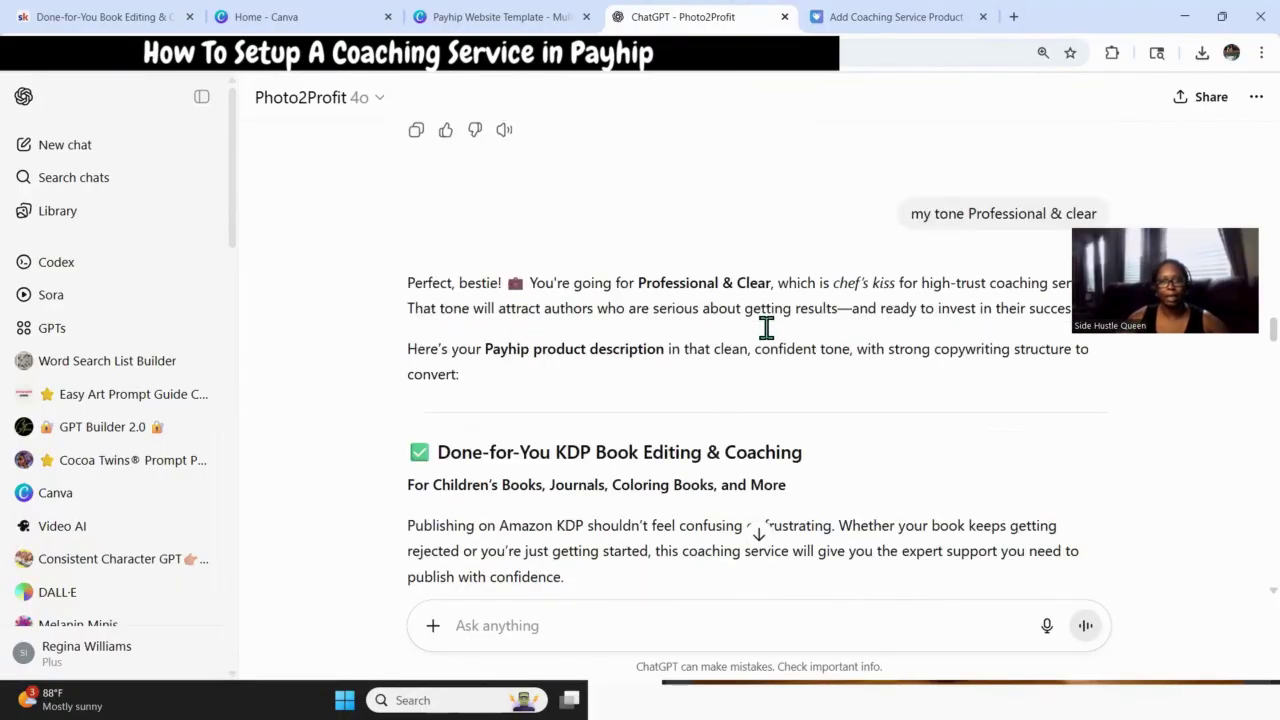
{"action": "scroll", "coordinate": [757, 336], "scroll_direction": "down", "scroll_amount": 15}
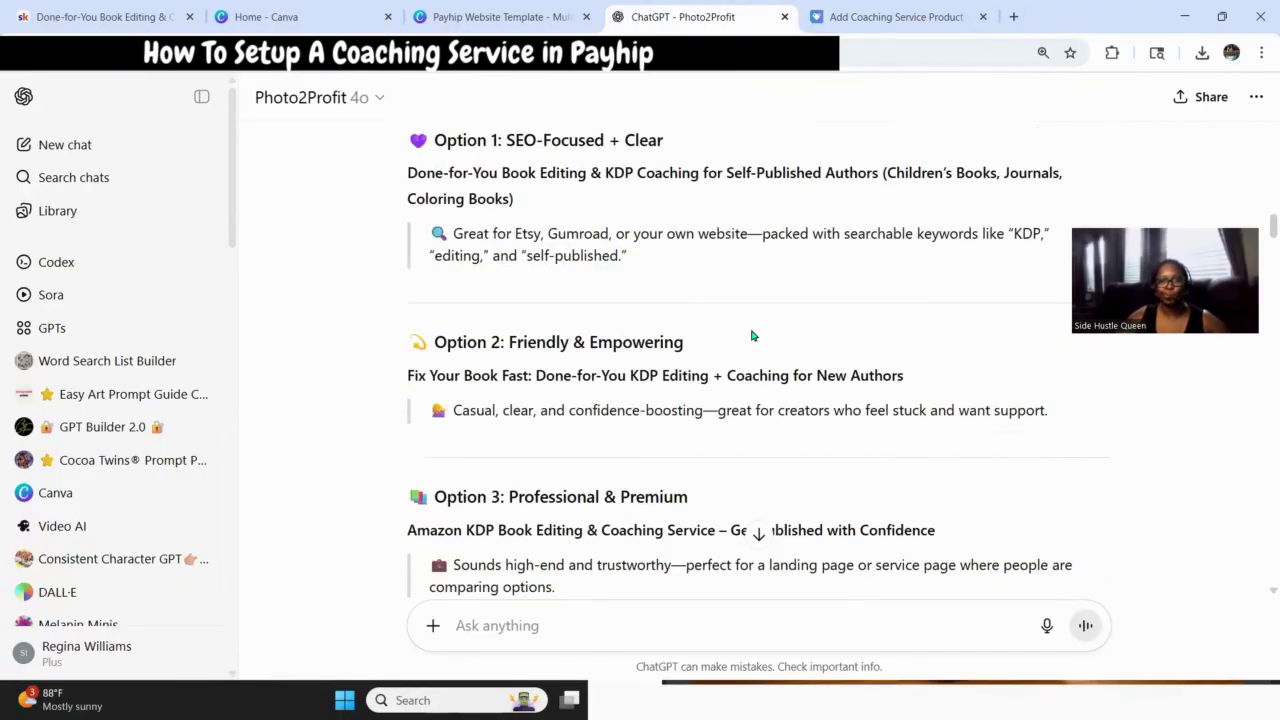
{"action": "scroll", "coordinate": [750, 329], "scroll_direction": "up", "scroll_amount": 4}
{"action": "scroll", "coordinate": [752, 333], "scroll_direction": "up", "scroll_amount": 4}
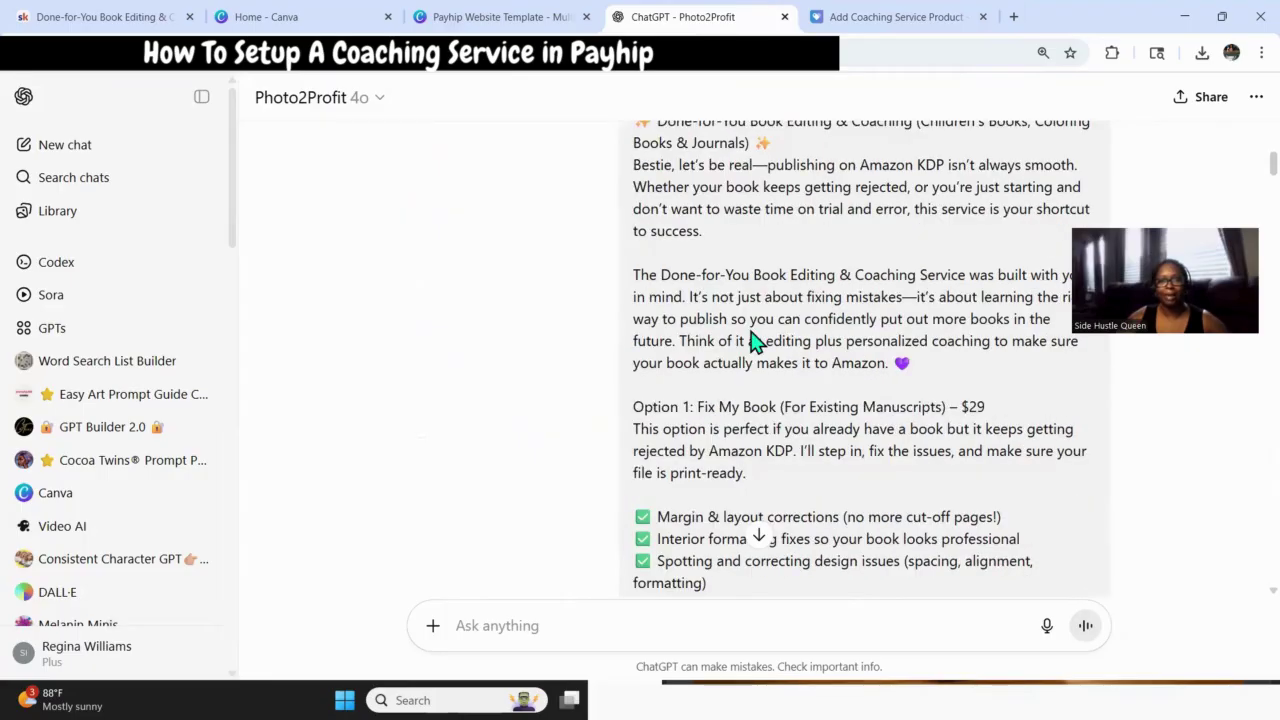
{"action": "scroll", "coordinate": [755, 338], "scroll_direction": "up", "scroll_amount": 7}
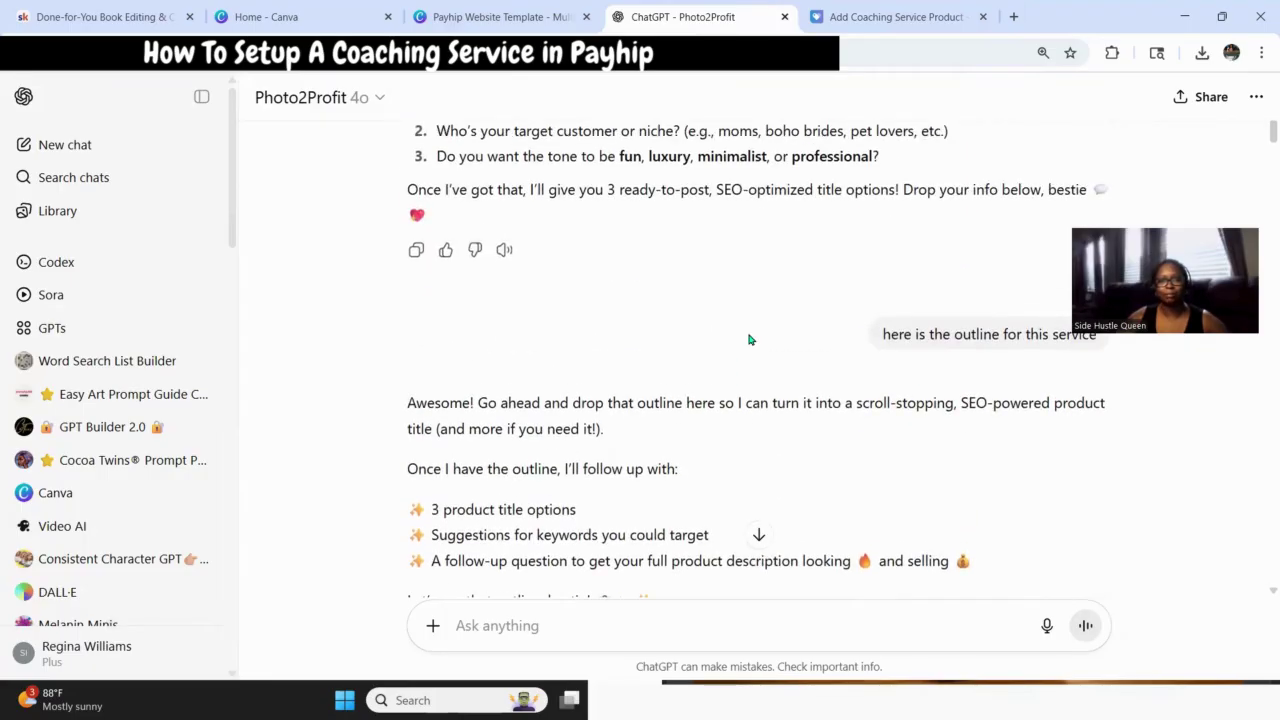
{"action": "scroll", "coordinate": [640, 406], "scroll_direction": "down", "scroll_amount": 3}
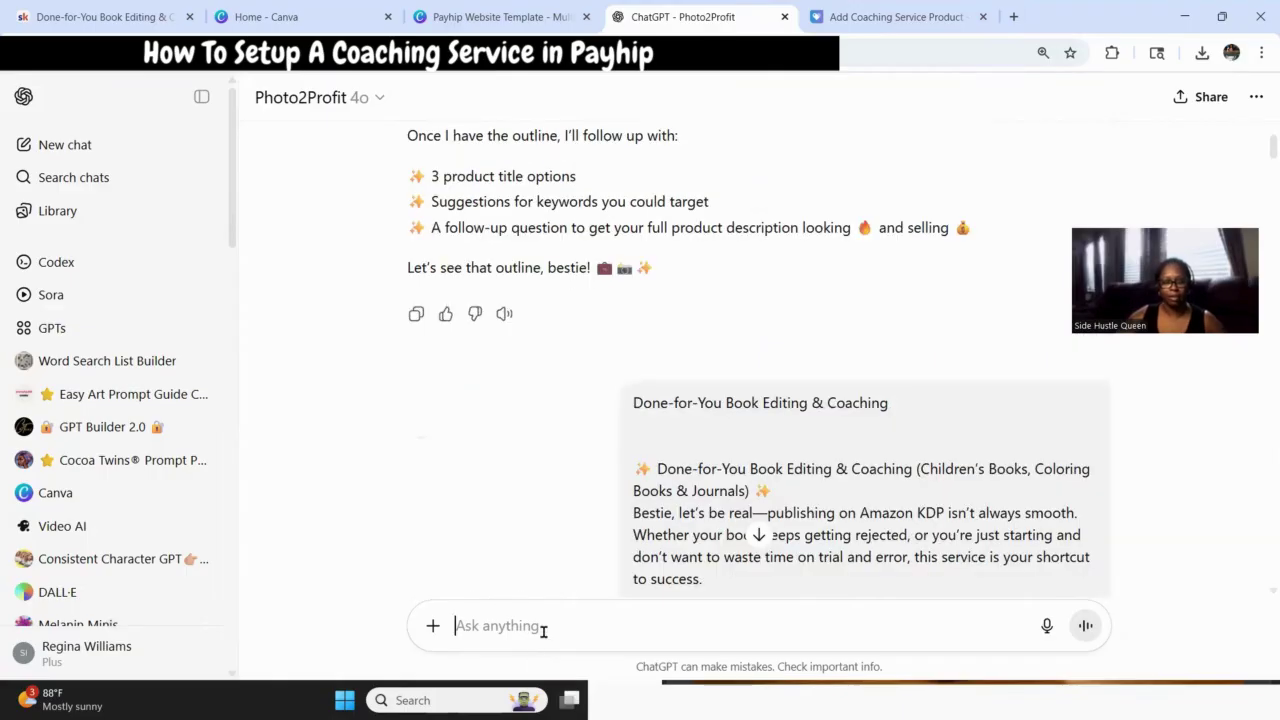
Ask ChatGPT "base on my outline can you give me a description for my listing".
{"action": "type", "text": "base"}
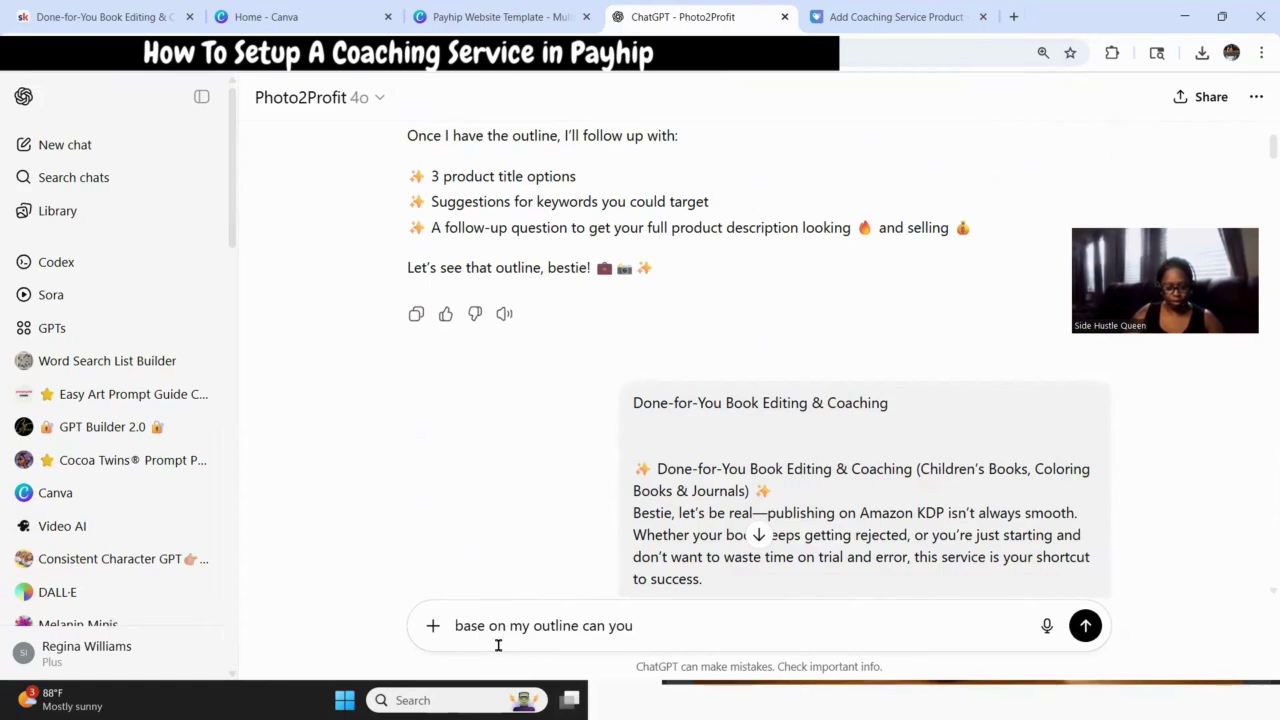
{"action": "type", "text": "on my outline can you give me a"}
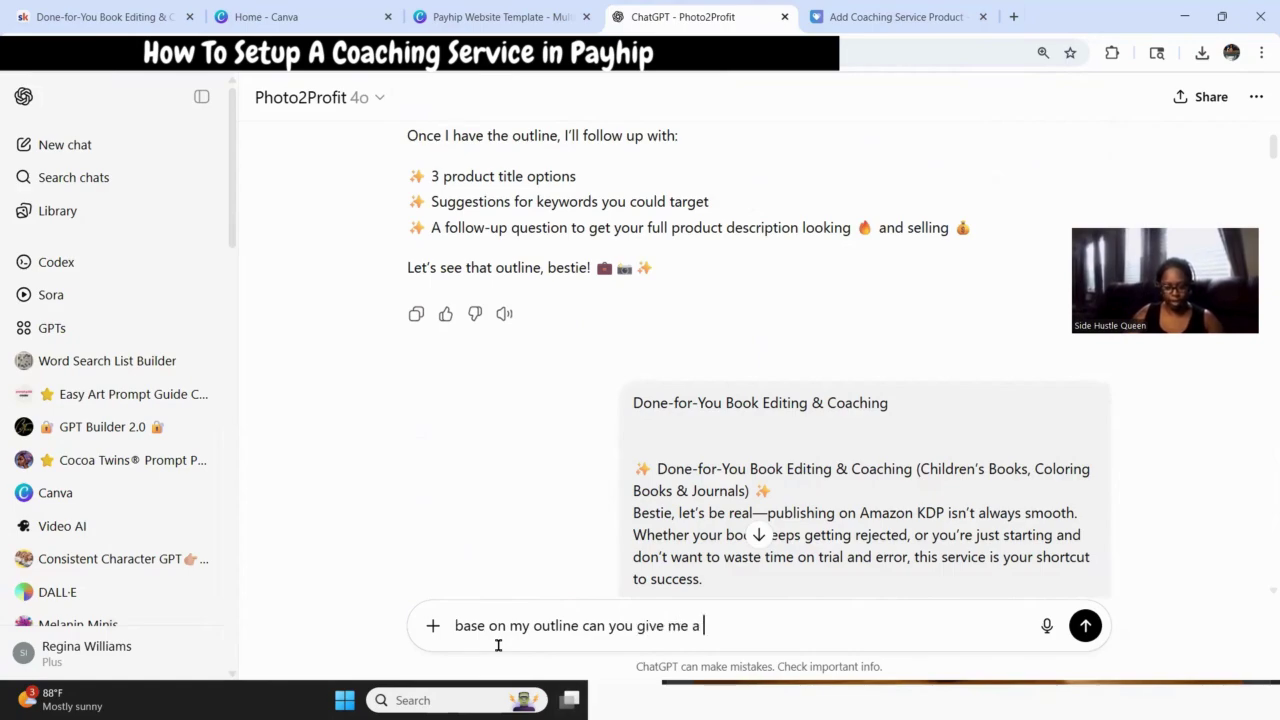
{"action": "type", "text": " description for my listing"}
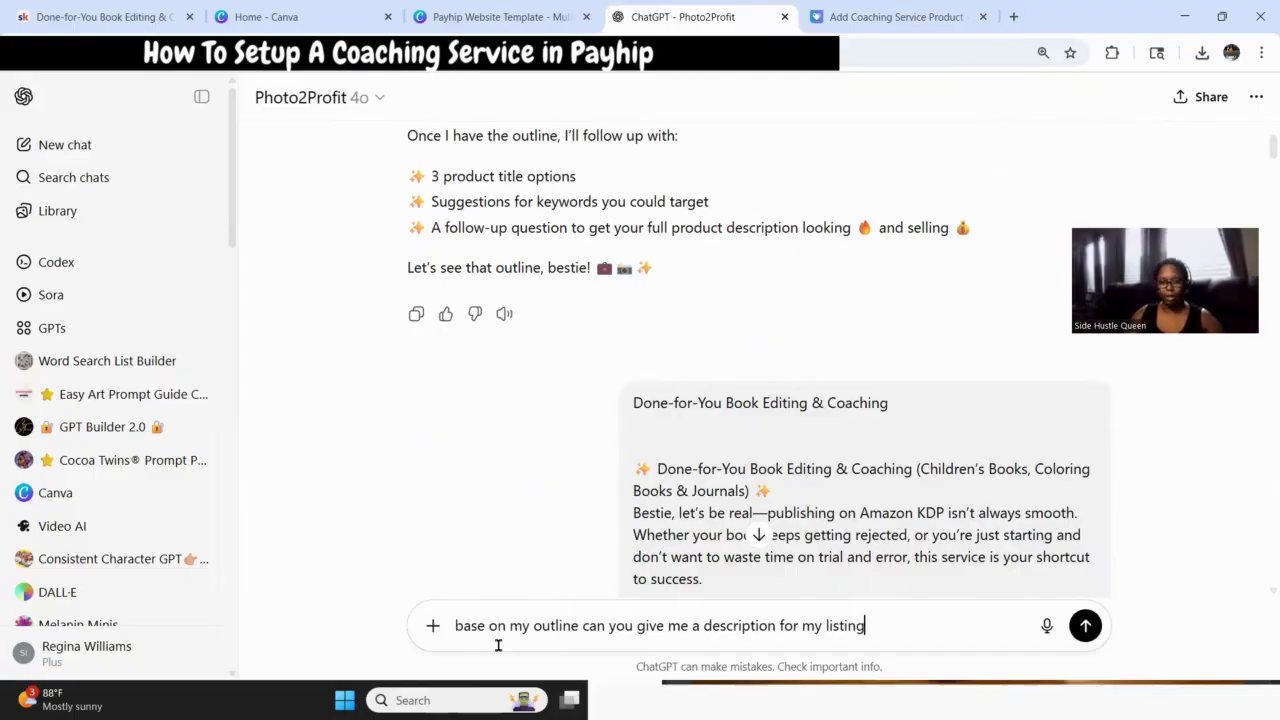
{"action": "key", "text": "Return"}
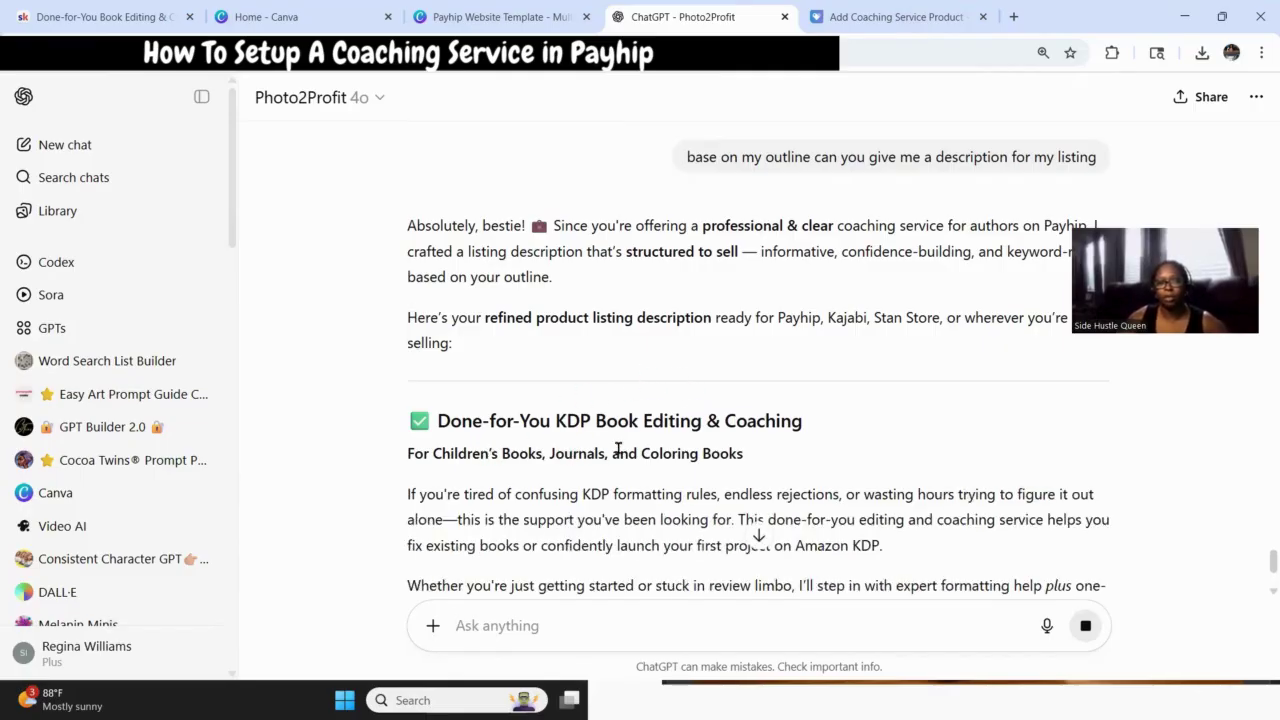
Read through ChatGPT's new listing description, from its heading through both pricing options to the closing call to action.
{"action": "scroll", "coordinate": [580, 470], "scroll_direction": "down", "scroll_amount": 2}
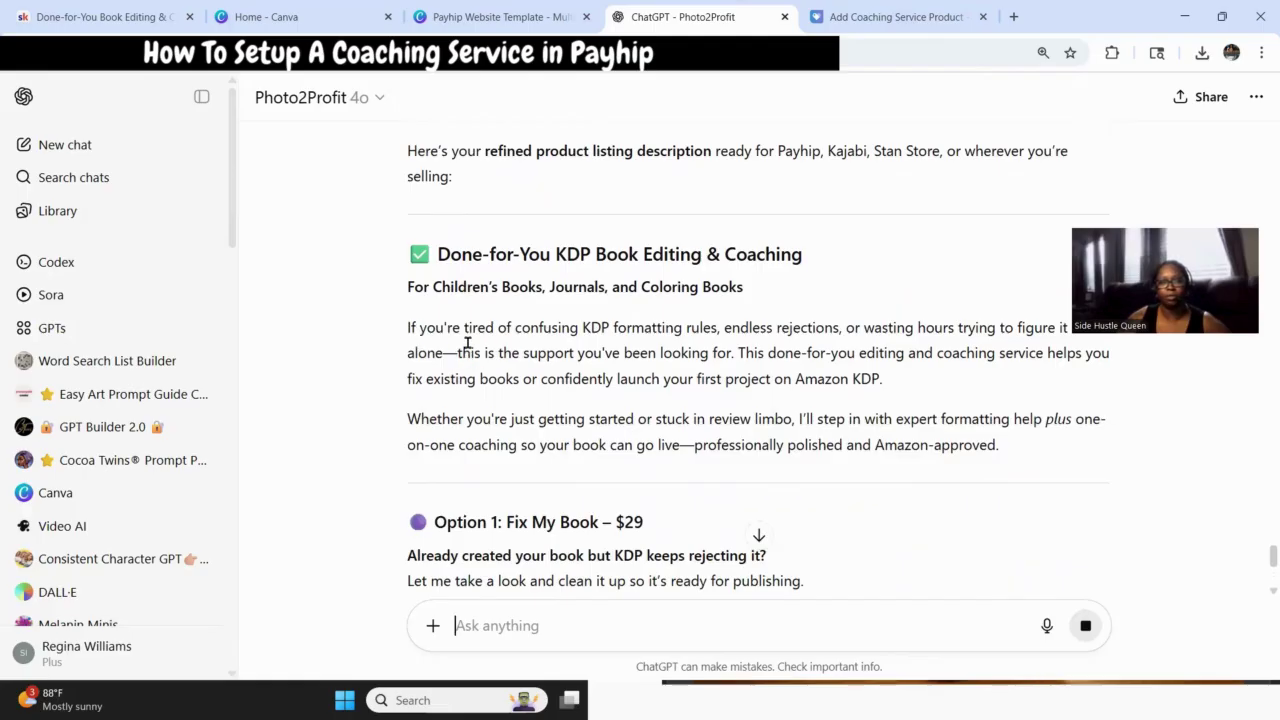
{"action": "scroll", "coordinate": [455, 355], "scroll_direction": "down", "scroll_amount": 1}
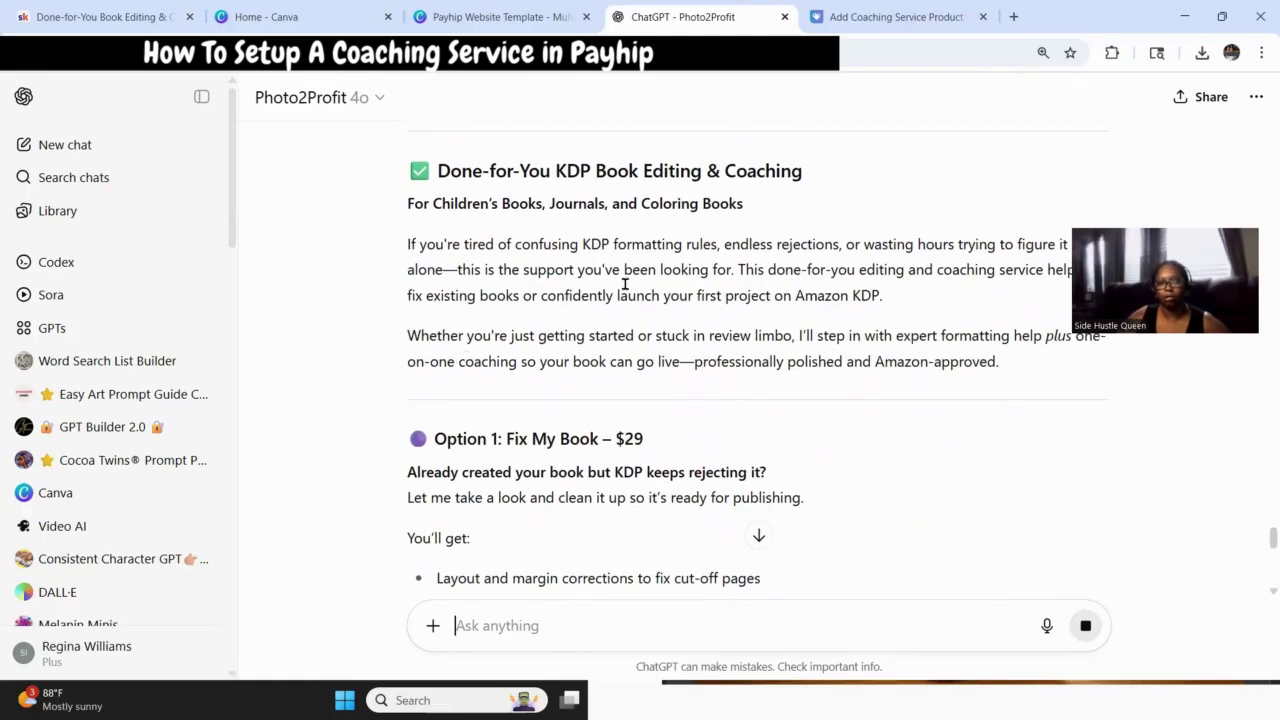
{"action": "scroll", "coordinate": [729, 329], "scroll_direction": "down", "scroll_amount": 2}
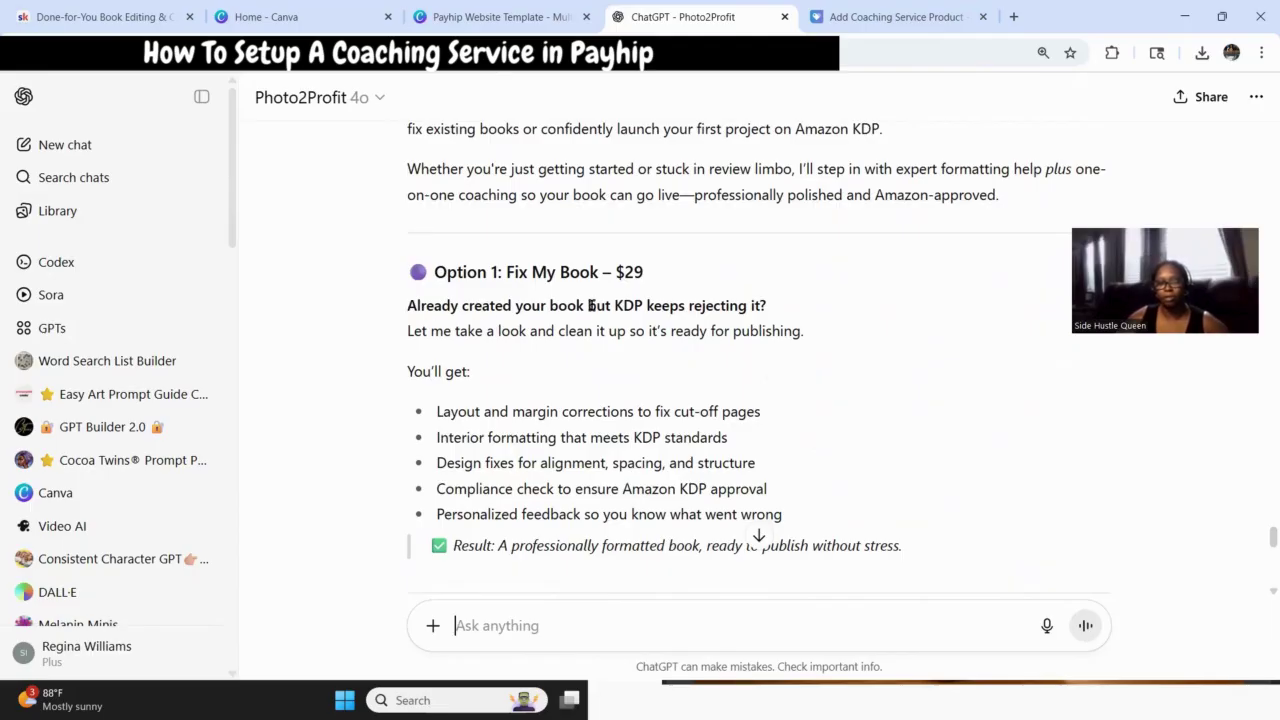
{"action": "scroll", "coordinate": [528, 394], "scroll_direction": "down", "scroll_amount": 4}
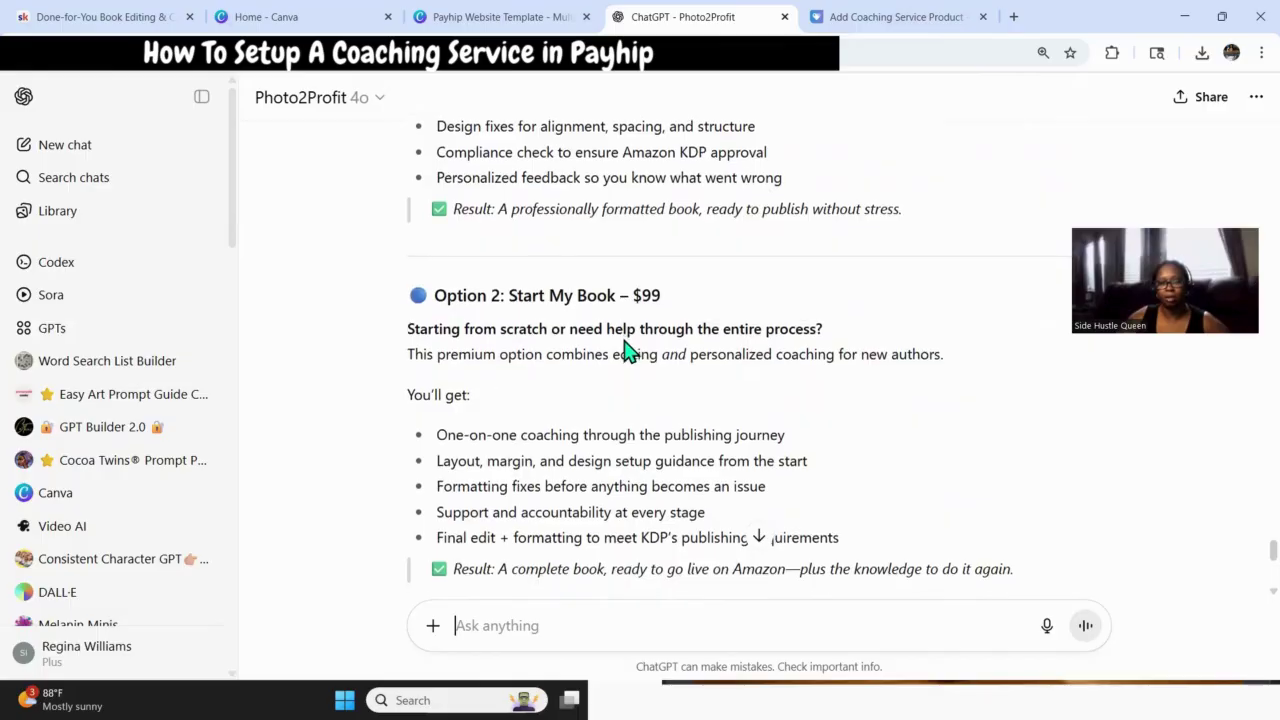
{"action": "scroll", "coordinate": [625, 350], "scroll_direction": "down", "scroll_amount": 6}
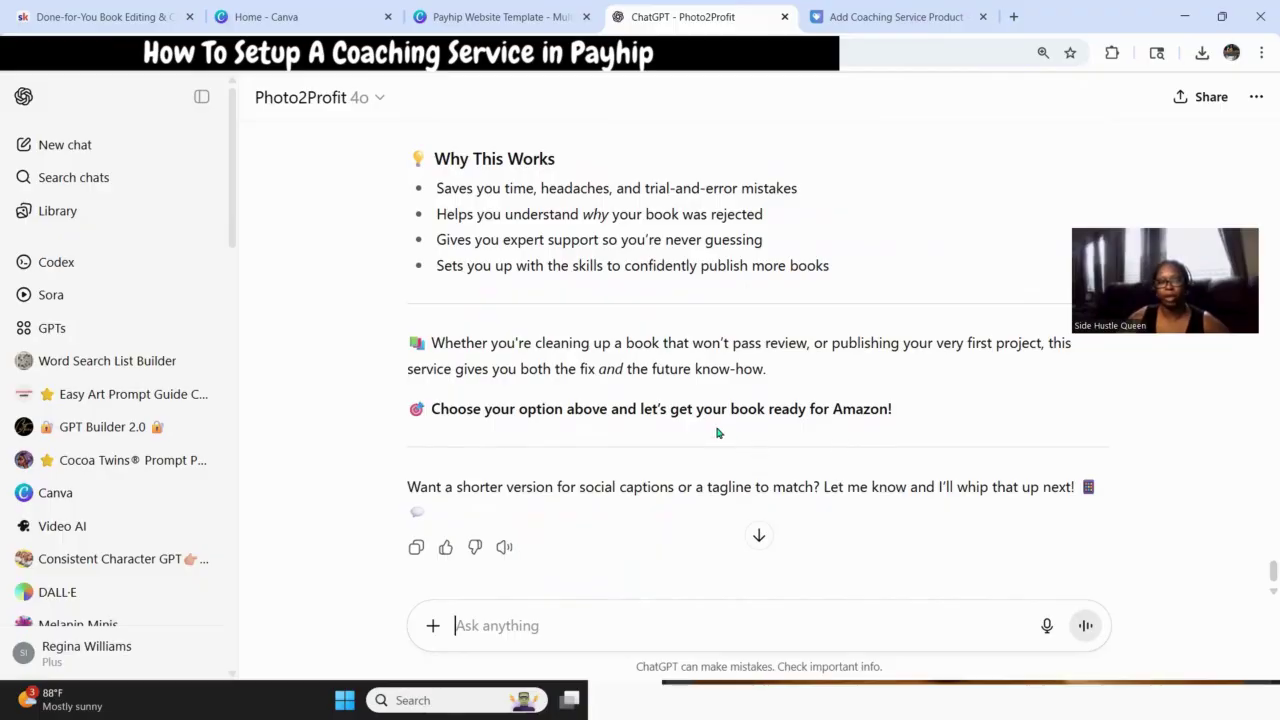
{"action": "scroll", "coordinate": [800, 425], "scroll_direction": "up", "scroll_amount": 5}
{"action": "scroll", "coordinate": [797, 420], "scroll_direction": "down", "scroll_amount": 2}
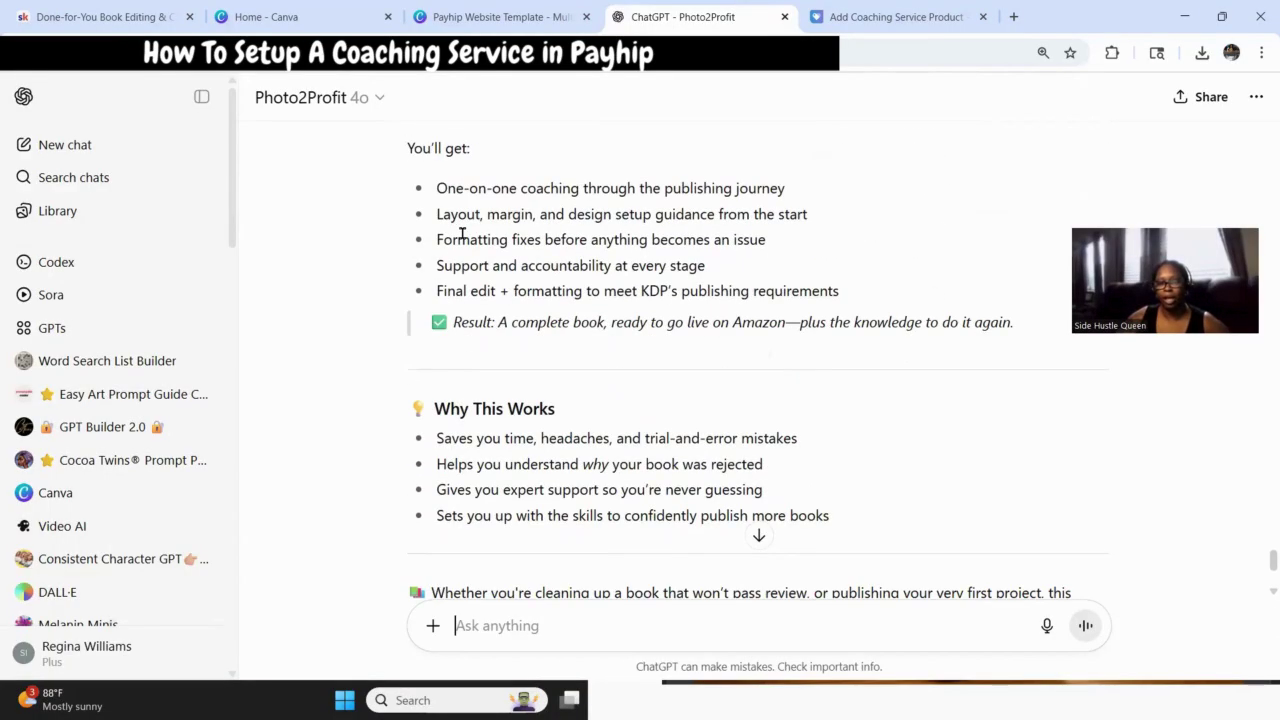
{"action": "scroll", "coordinate": [705, 330], "scroll_direction": "up", "scroll_amount": 8}
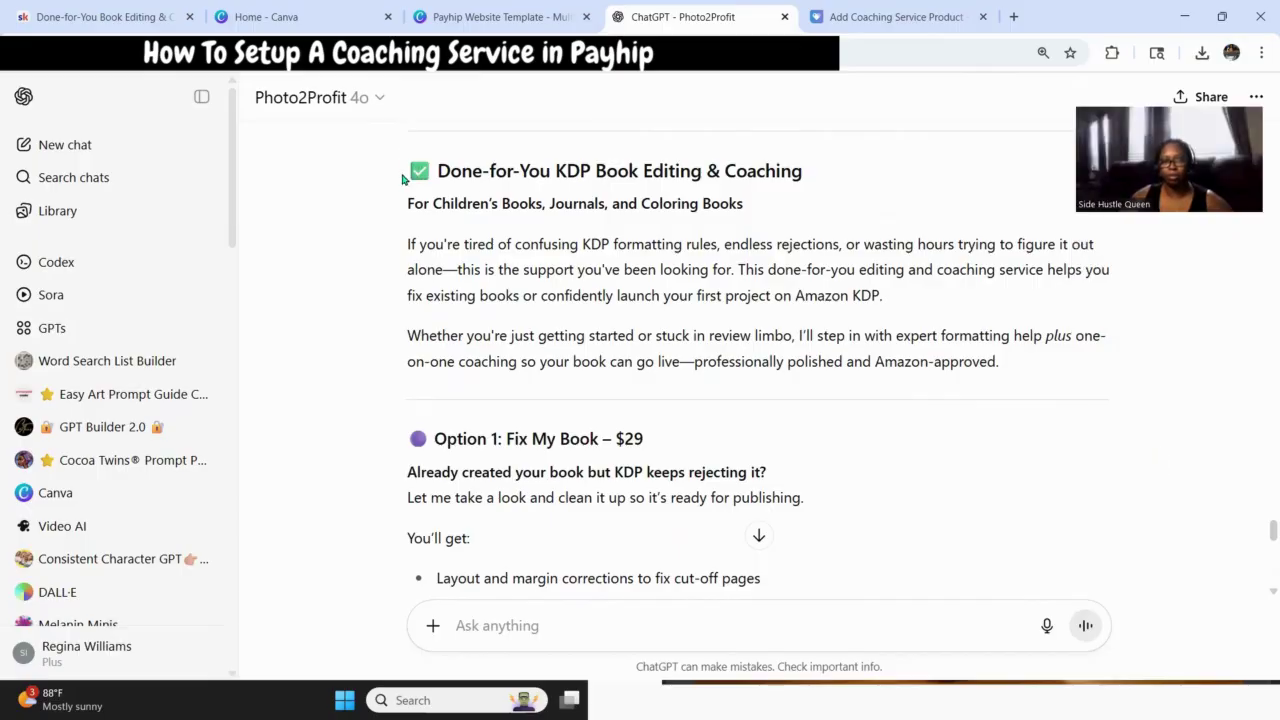
Copy the ChatGPT description from "Done-for-You KDP Book Editing & Coaching" through "Choose your option above" into Payhip's first milestone description.
{"action": "left_click_drag", "start_coordinate": [407, 163], "coordinate": [897, 391]}
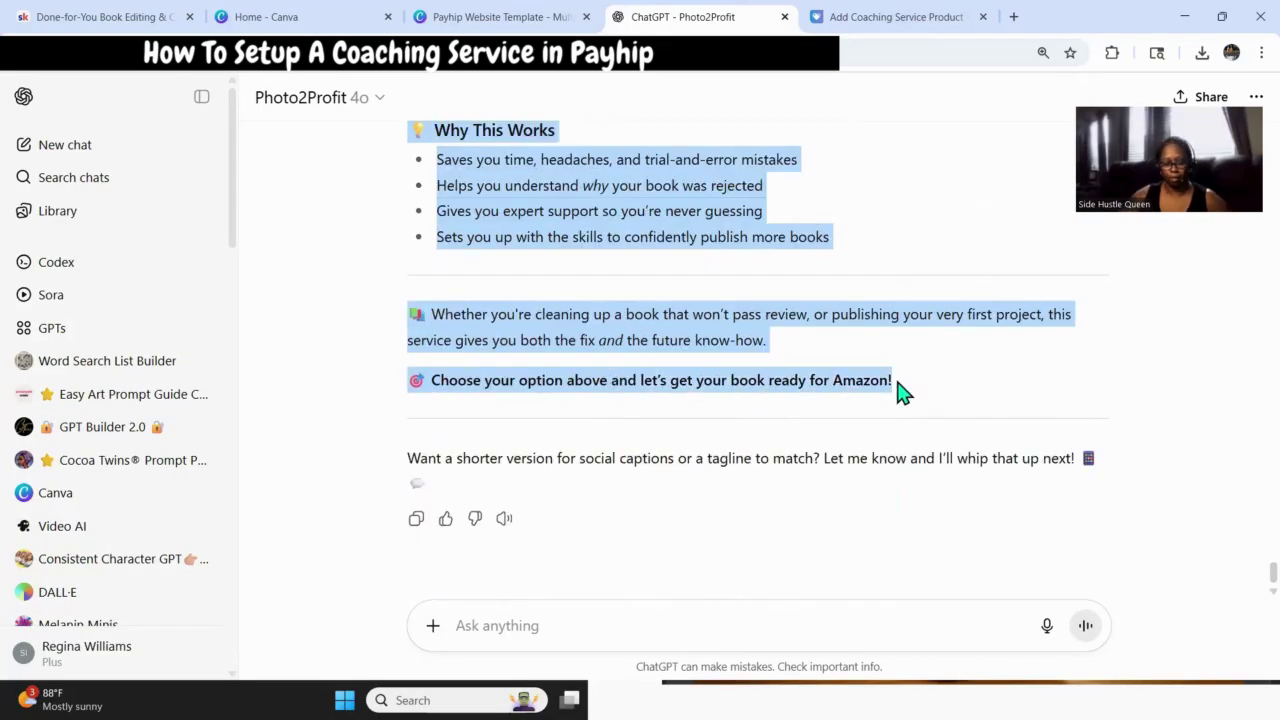
{"action": "left_click", "coordinate": [920, 14]}
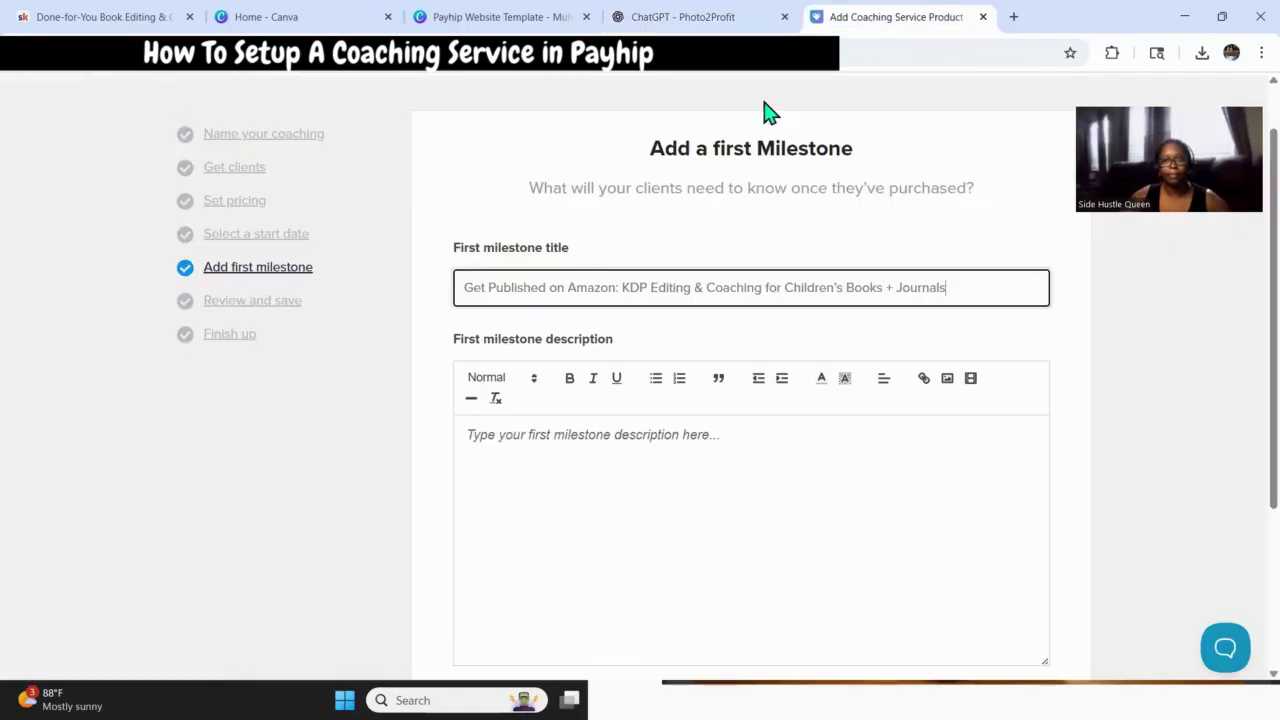
{"action": "left_click", "coordinate": [487, 434]}
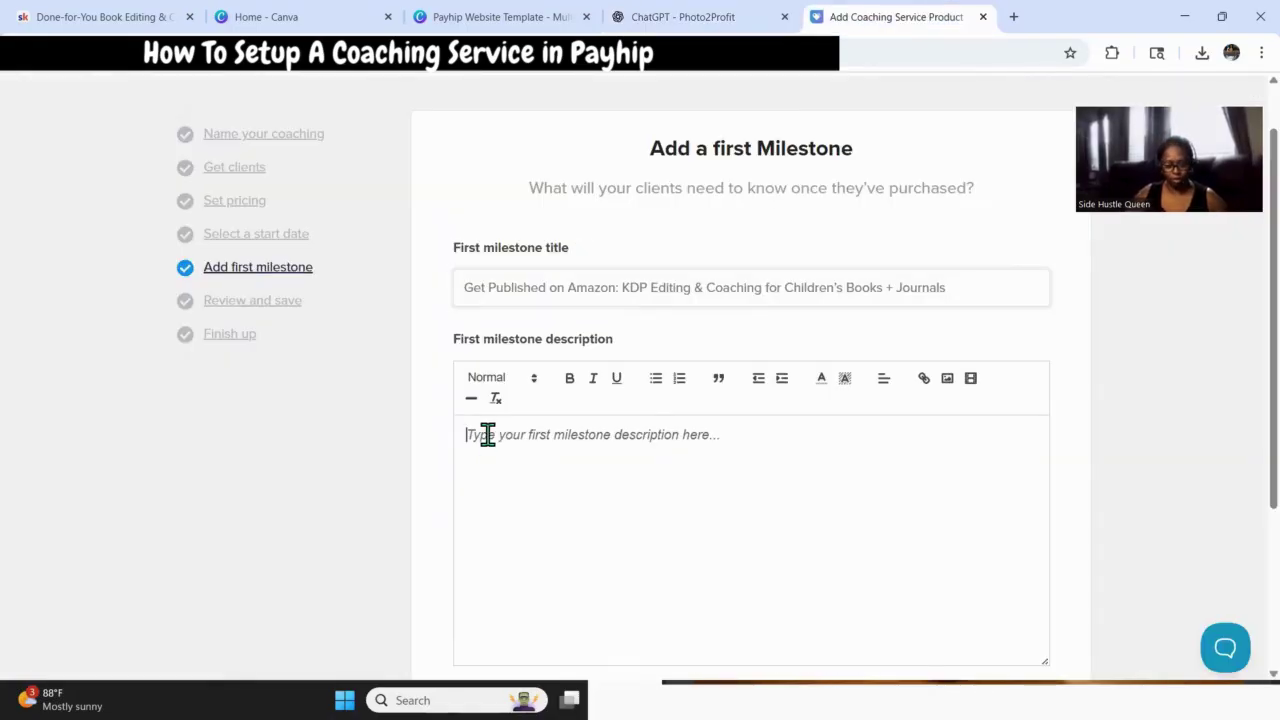
{"action": "key", "text": "ctrl+v"}
Remove the check mark emoji from the description's main heading, keeping the subtitle directly beneath it.
{"action": "scroll", "coordinate": [742, 497], "scroll_direction": "up", "scroll_amount": 5}
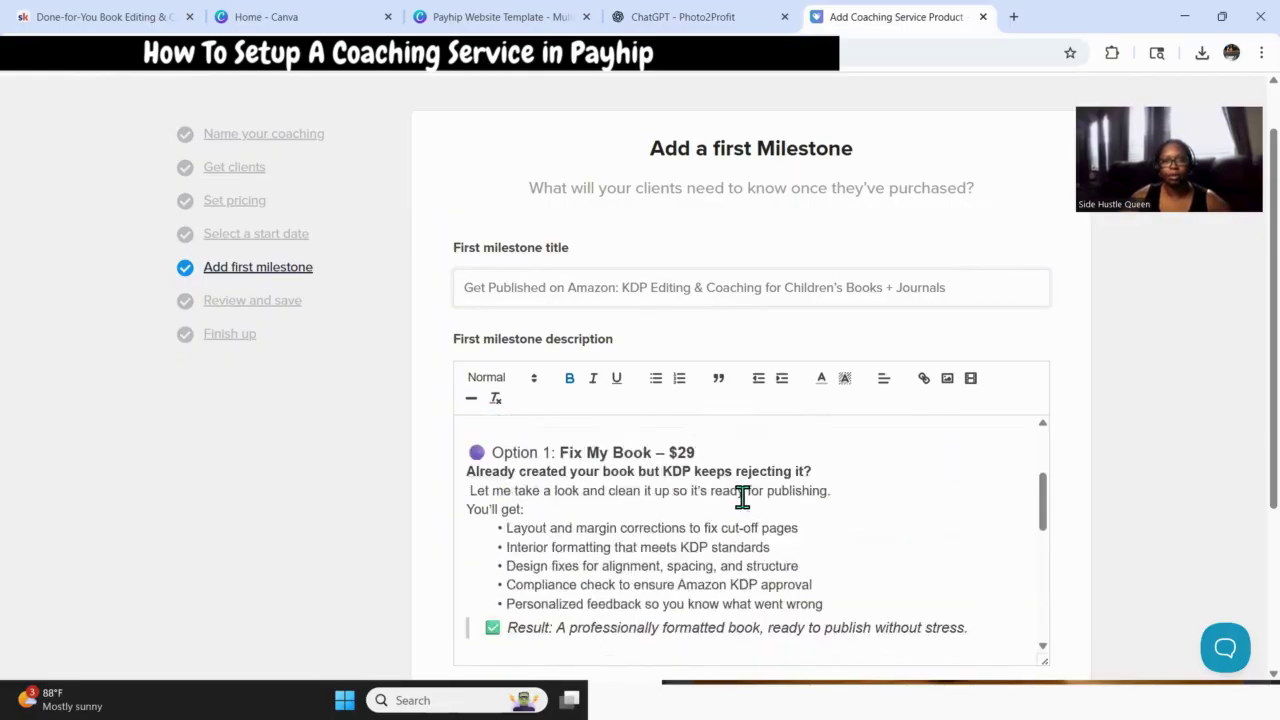
{"action": "scroll", "coordinate": [760, 499], "scroll_direction": "up", "scroll_amount": 5}
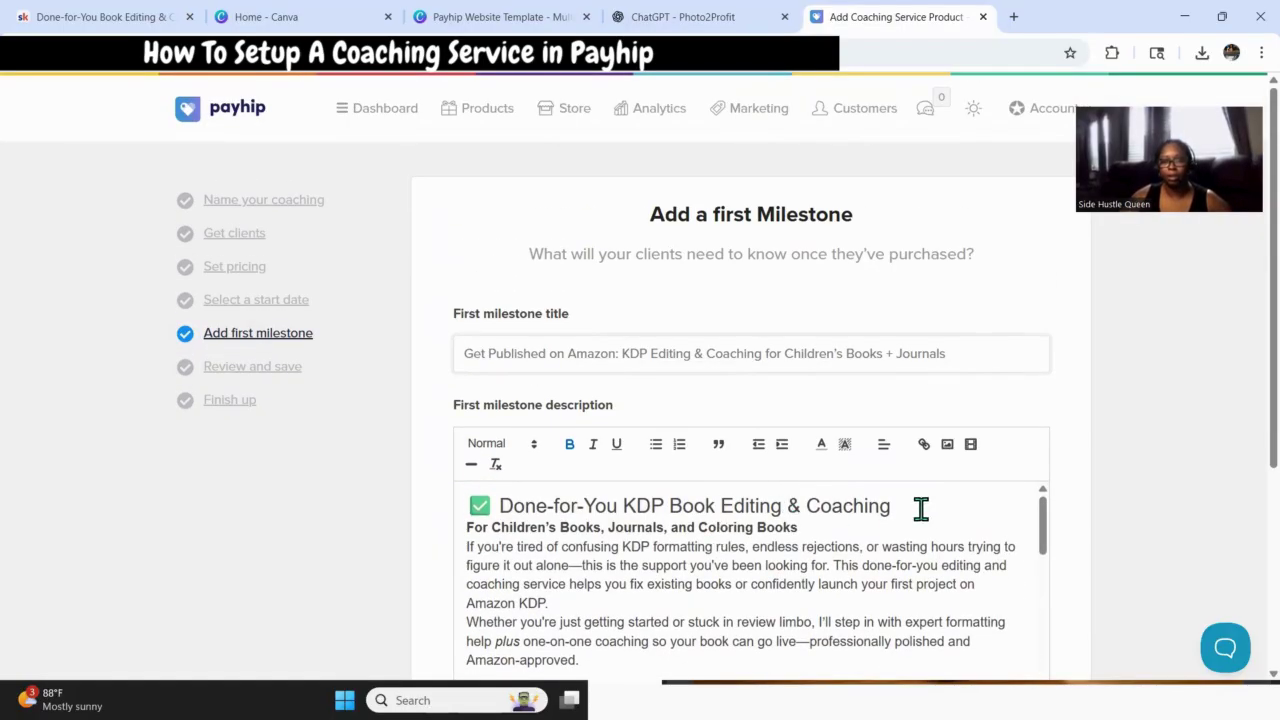
{"action": "left_click", "coordinate": [921, 509]}
{"action": "key", "text": "Return"}
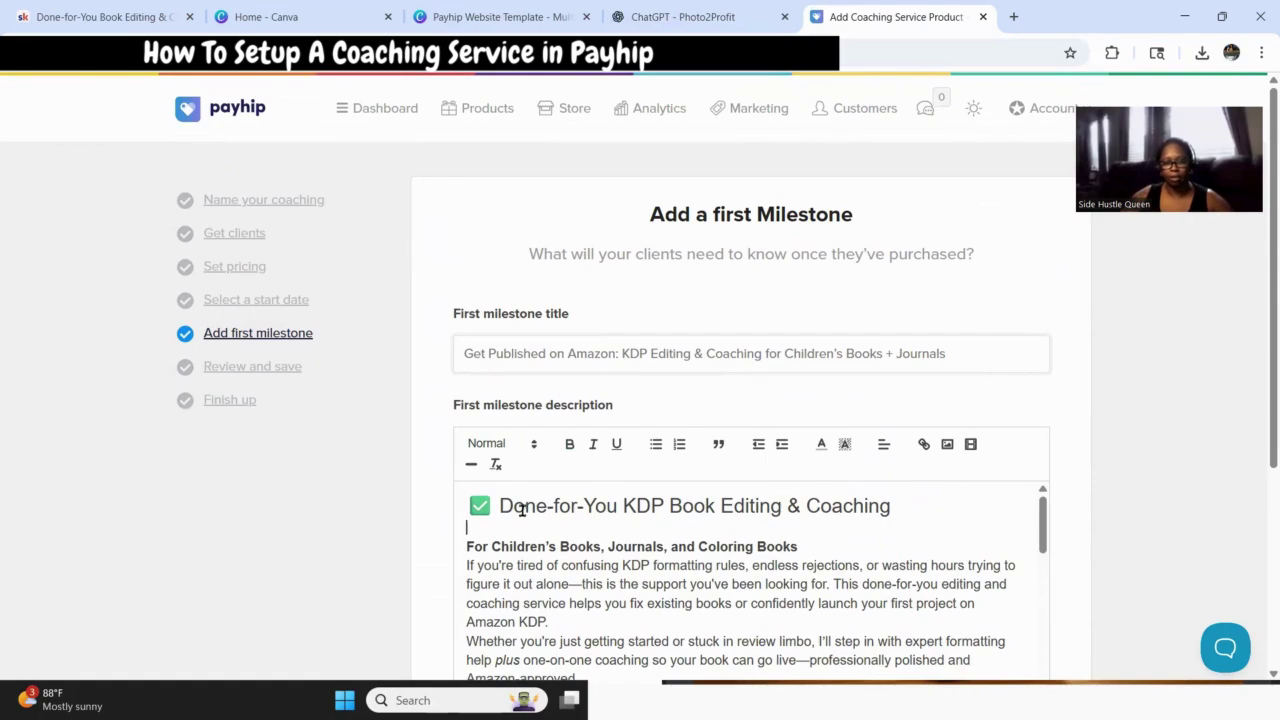
{"action": "key", "text": "BackSpace"}
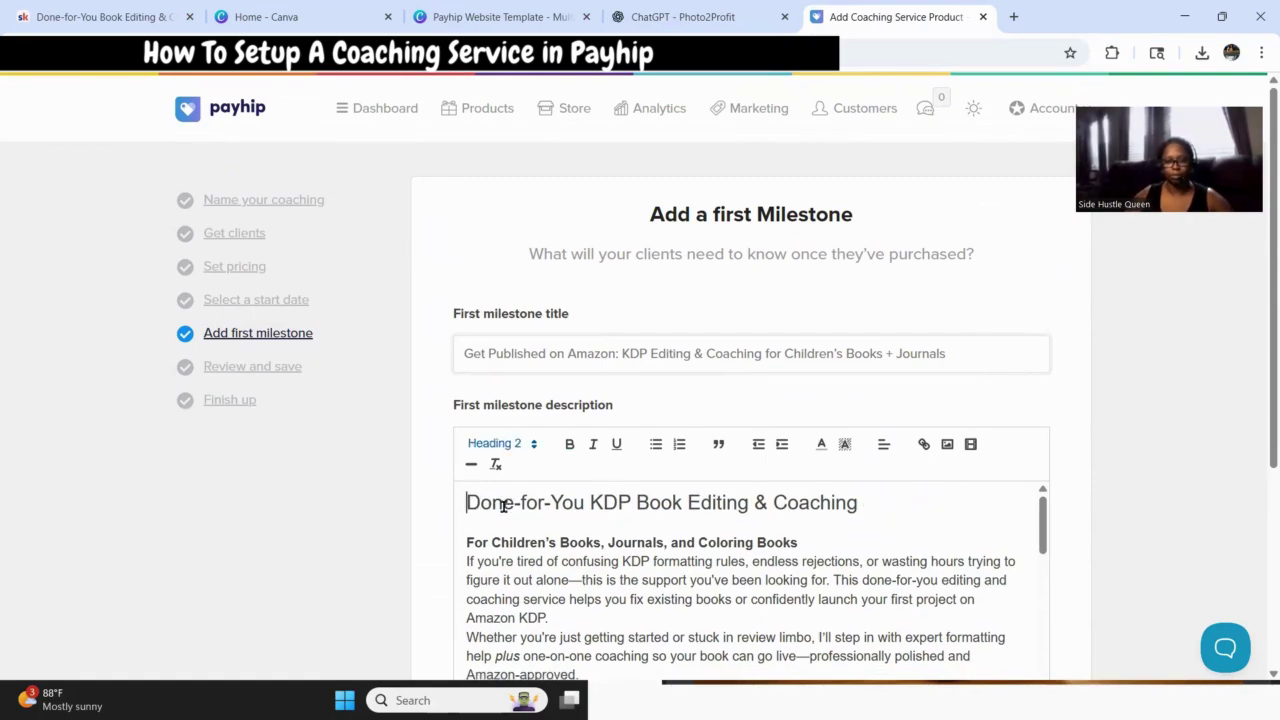
{"action": "left_click", "coordinate": [538, 521]}
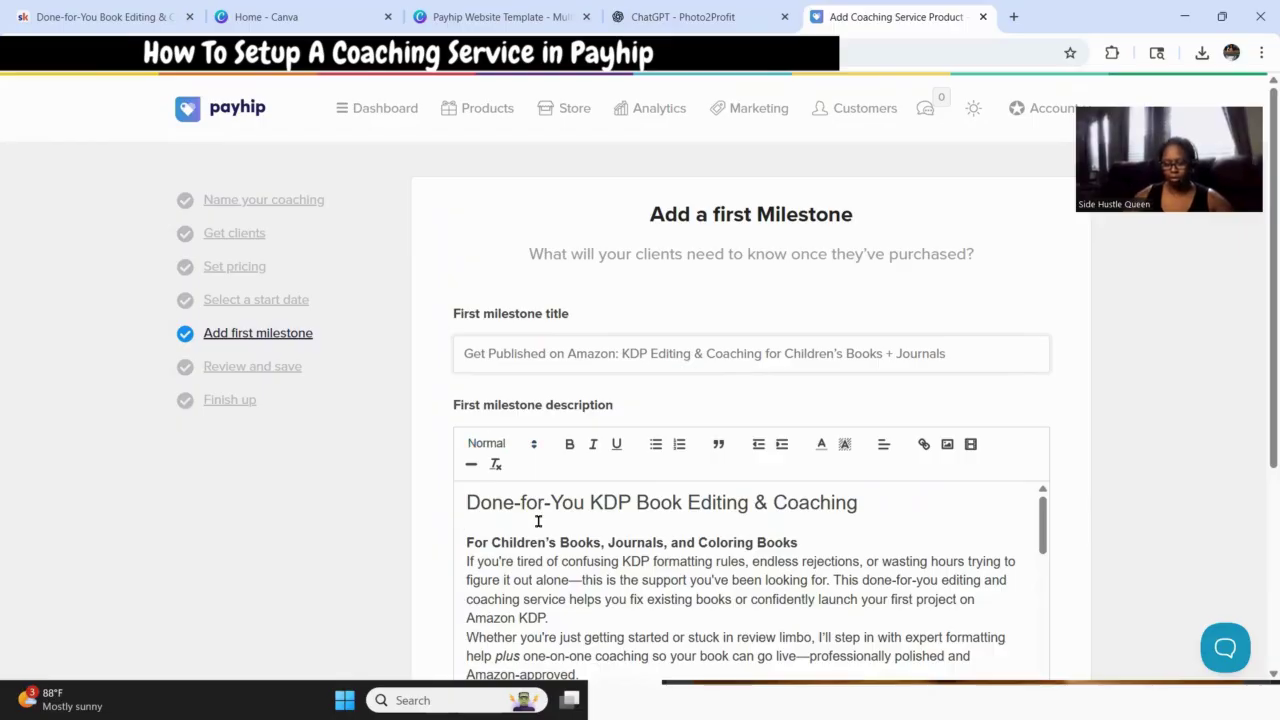
{"action": "key", "text": "BackSpace"}
Insert blank lines after the "For Children's Books, Journals, and Coloring Books" subtitle and after the first paragraph ending in "Amazon KDP.".
{"action": "left_click", "coordinate": [819, 524]}
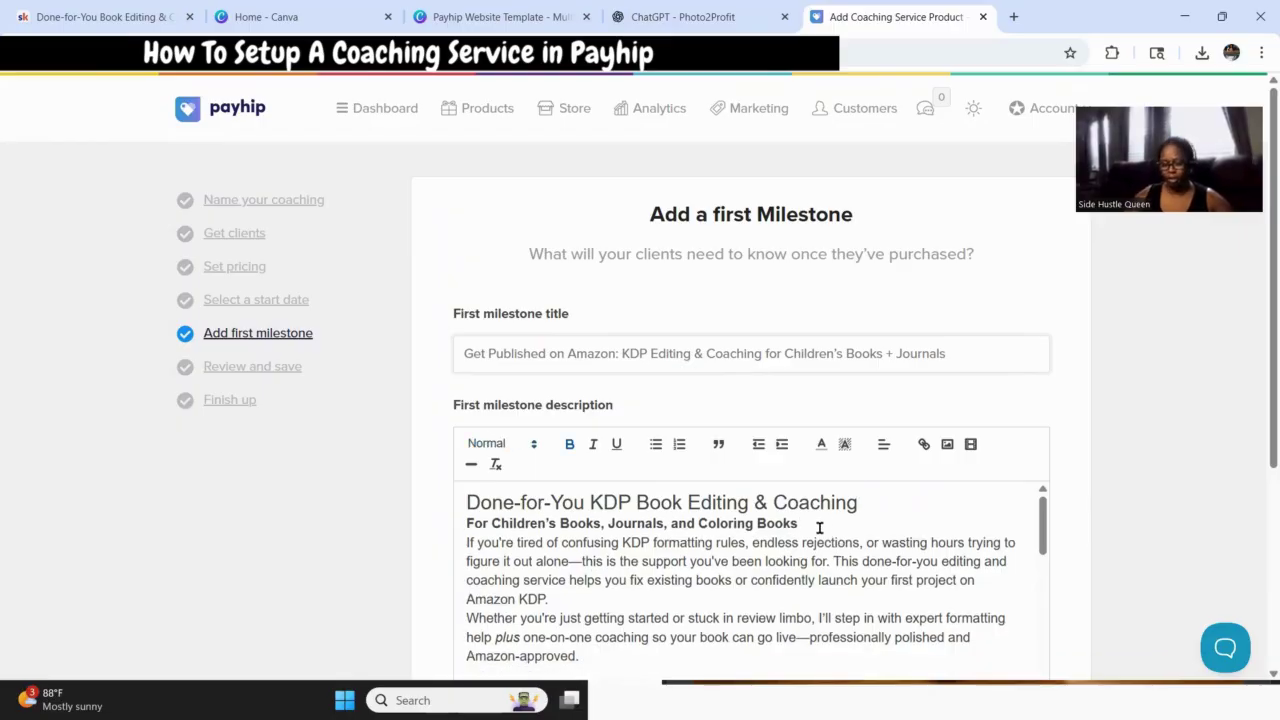
{"action": "key", "text": "Return"}
{"action": "scroll", "coordinate": [794, 526], "scroll_direction": "down", "scroll_amount": 3}
{"action": "scroll", "coordinate": [780, 549], "scroll_direction": "up", "scroll_amount": 3}
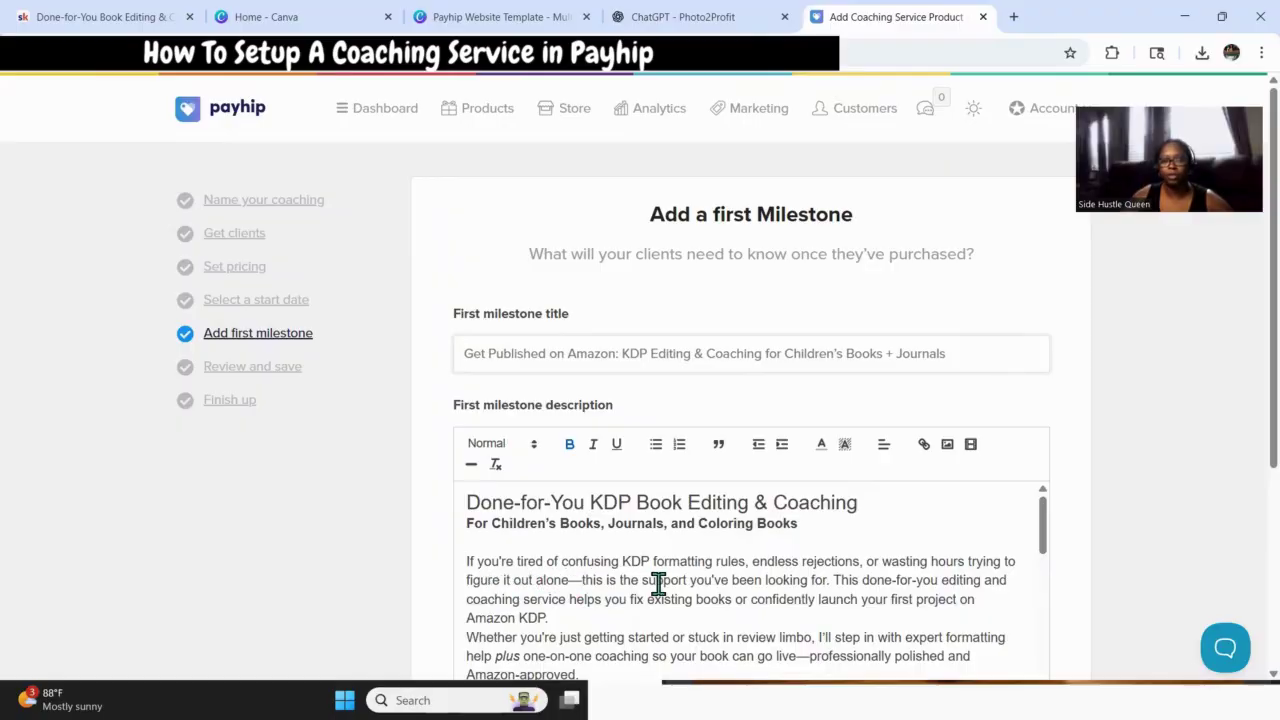
{"action": "scroll", "coordinate": [850, 585], "scroll_direction": "down", "scroll_amount": 1}
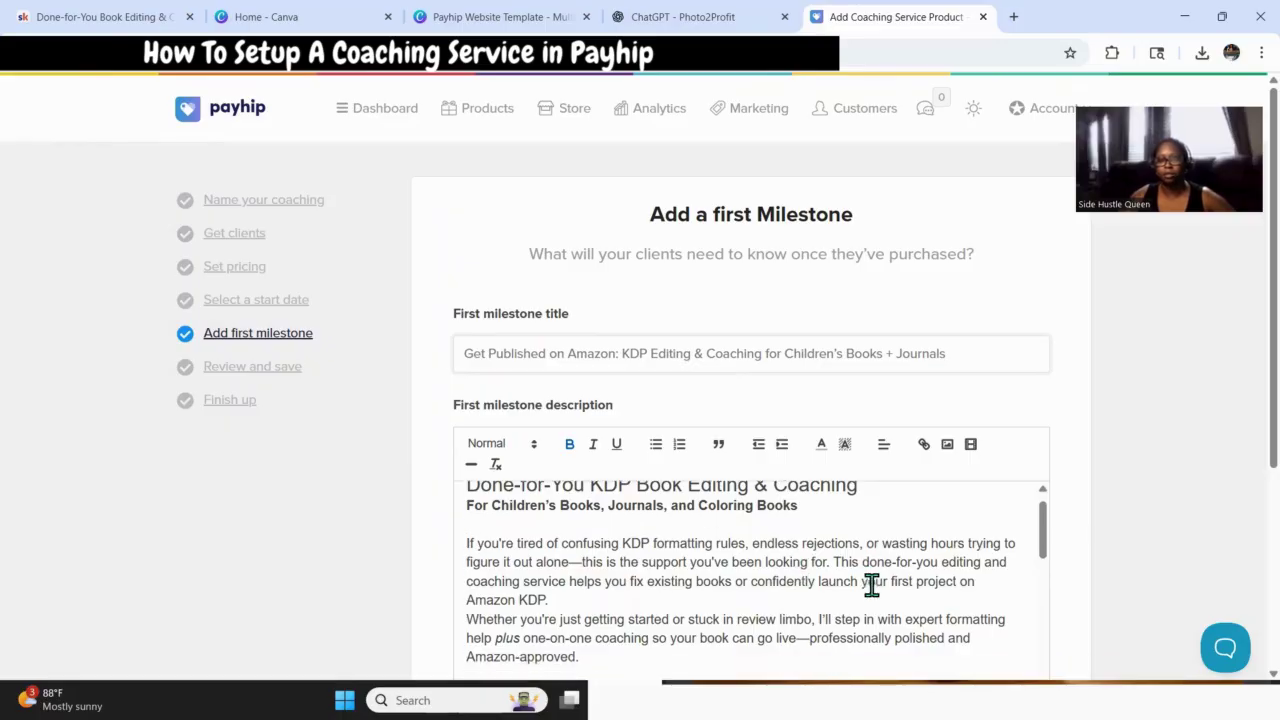
{"action": "scroll", "coordinate": [872, 585], "scroll_direction": "down", "scroll_amount": 1}
{"action": "scroll", "coordinate": [877, 580], "scroll_direction": "up", "scroll_amount": 2}
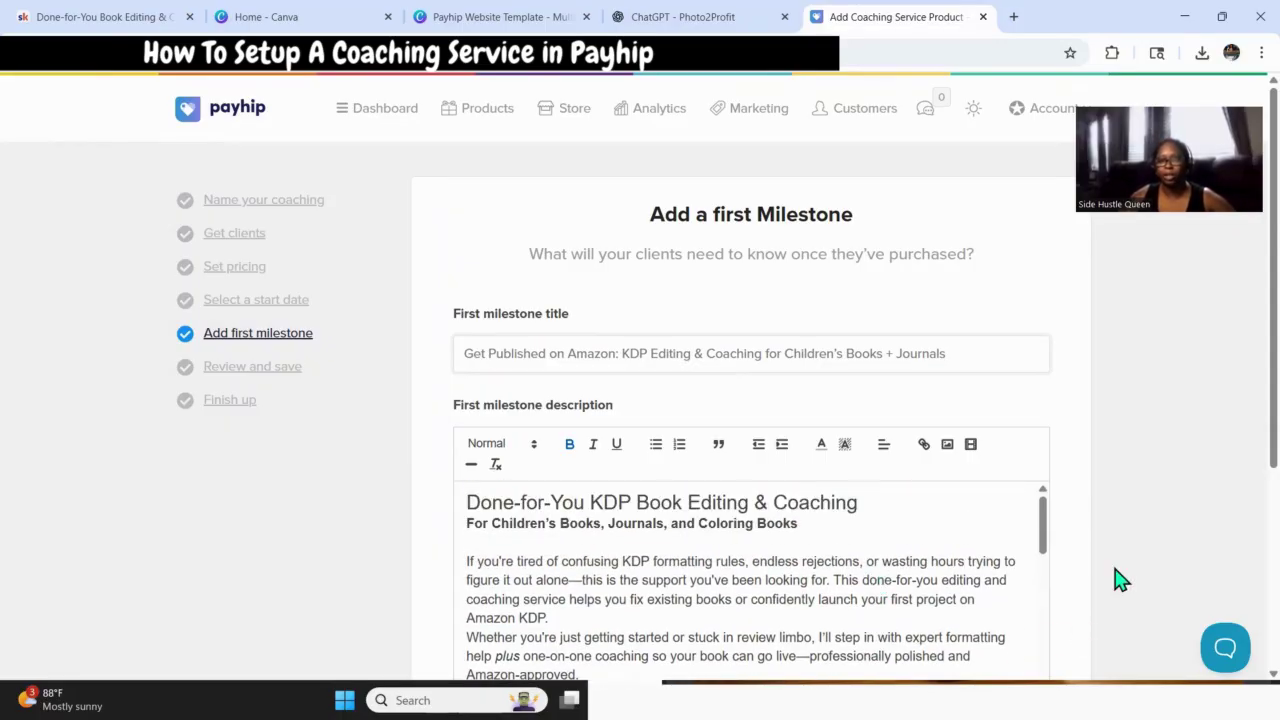
{"action": "scroll", "coordinate": [1243, 451], "scroll_direction": "down", "scroll_amount": 2}
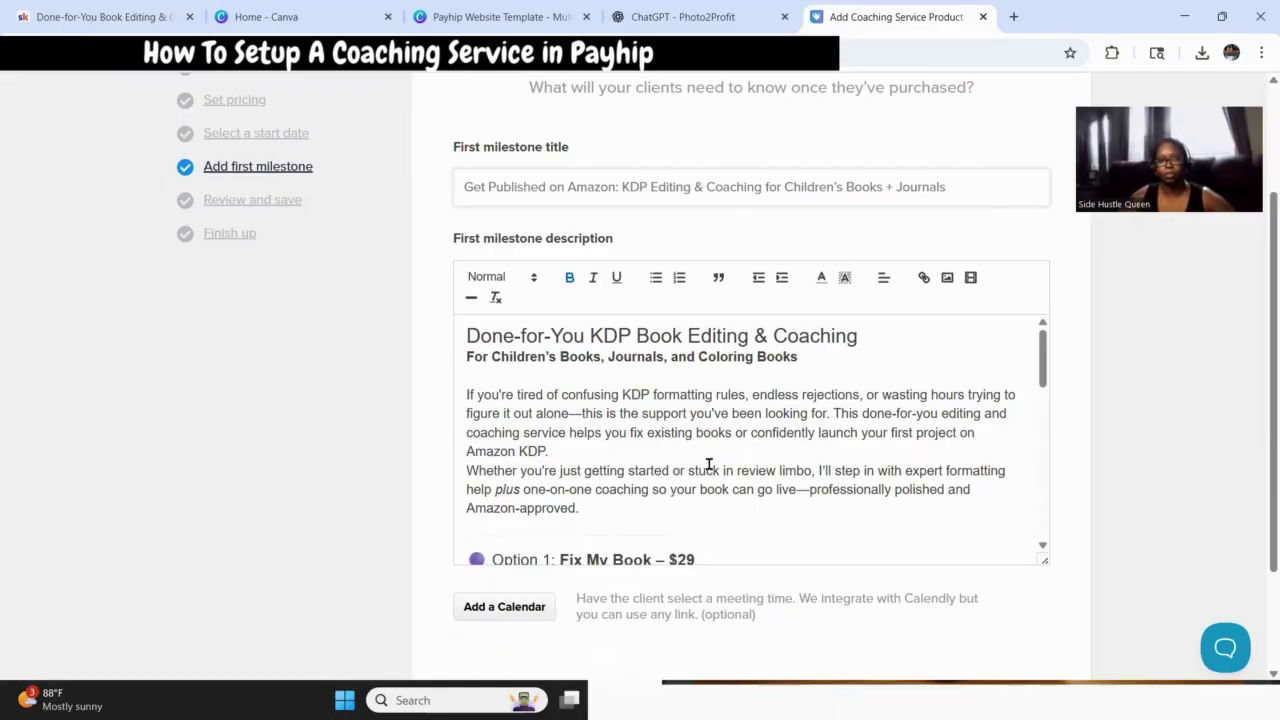
{"action": "left_click", "coordinate": [607, 451]}
{"action": "key", "text": "Return"}
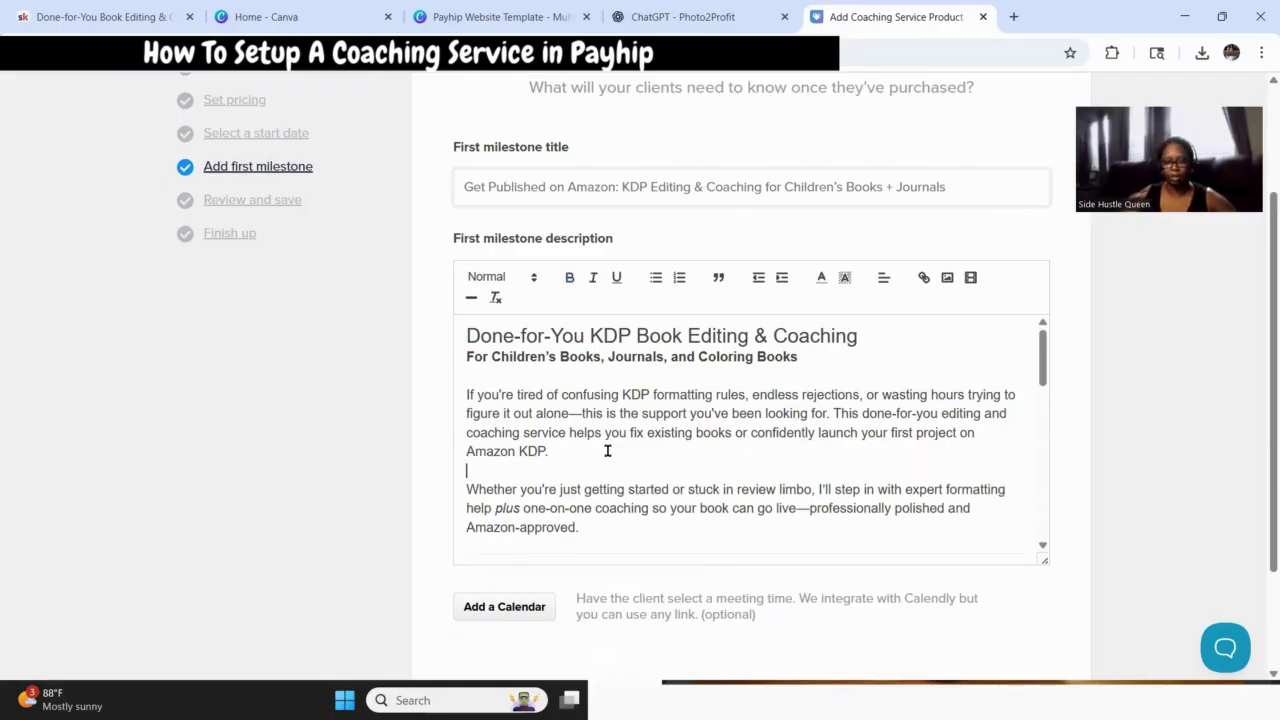
Delete the prices from the "Option 1: Fix My Book" and "Option 2: Start My Book" headings in the milestone description.
{"action": "scroll", "coordinate": [1183, 400], "scroll_direction": "down", "scroll_amount": 2}
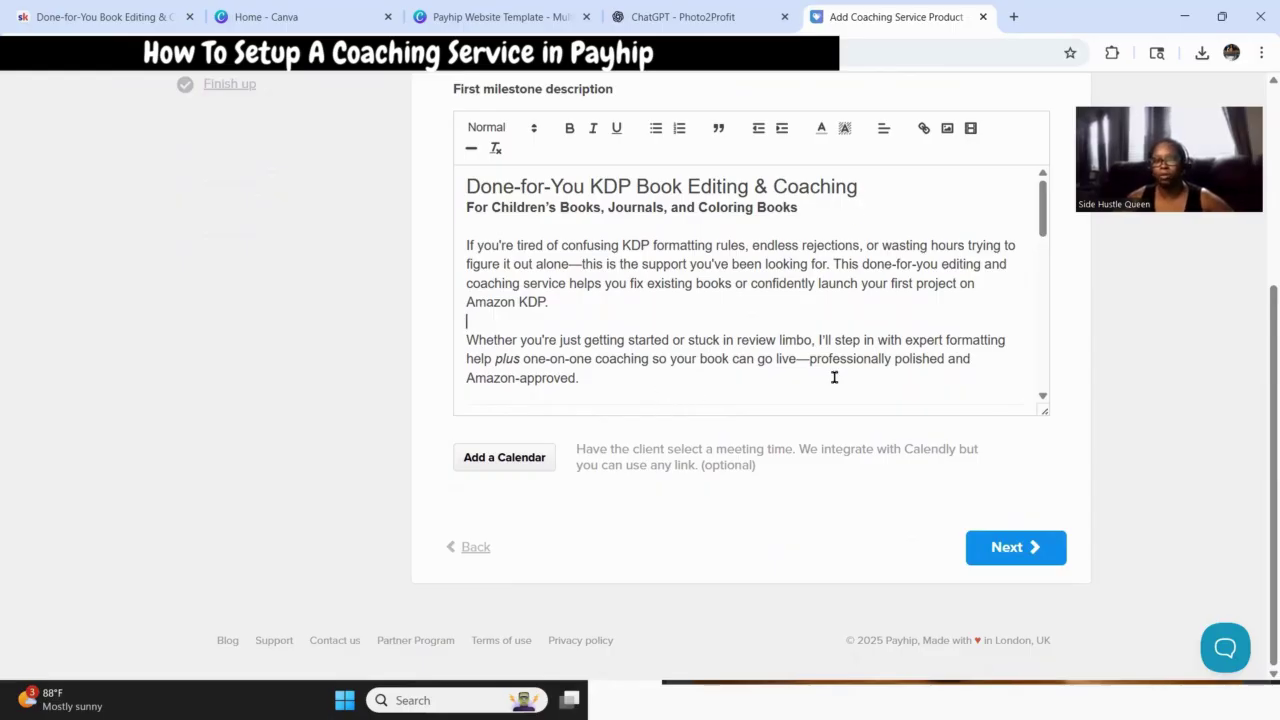
{"action": "scroll", "coordinate": [998, 310], "scroll_direction": "down", "scroll_amount": 3}
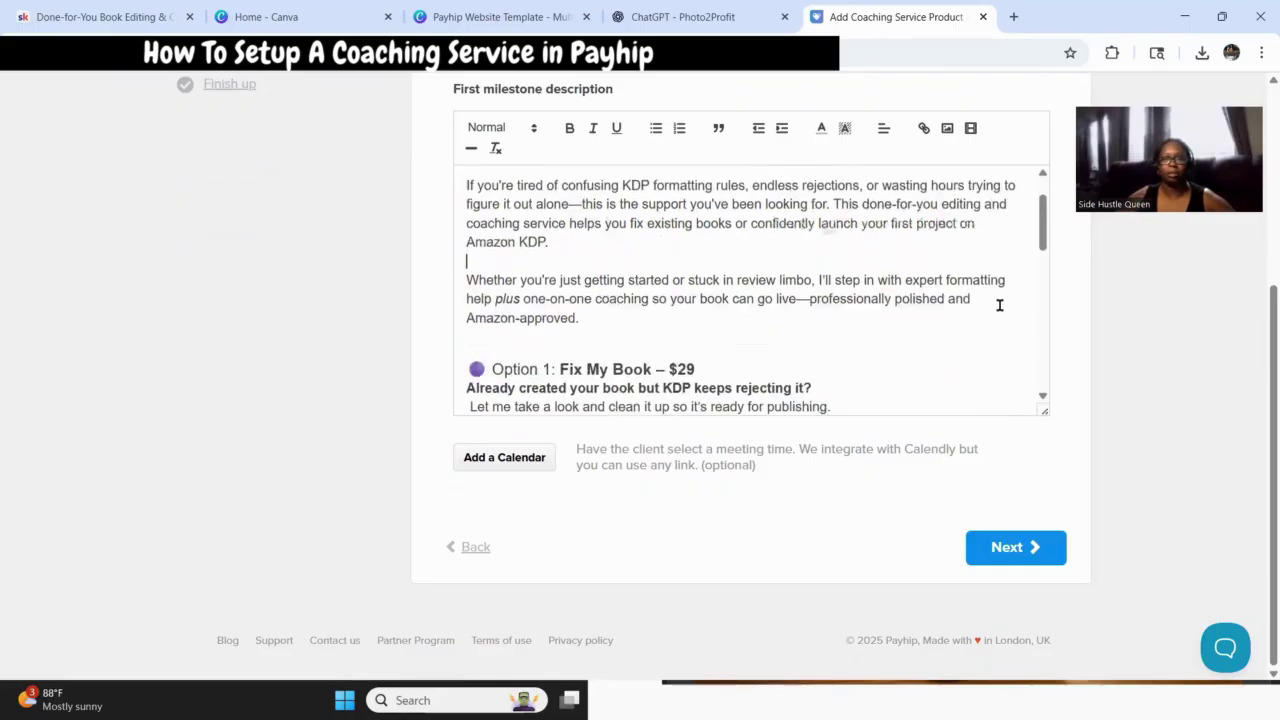
{"action": "left_click", "coordinate": [707, 259]}
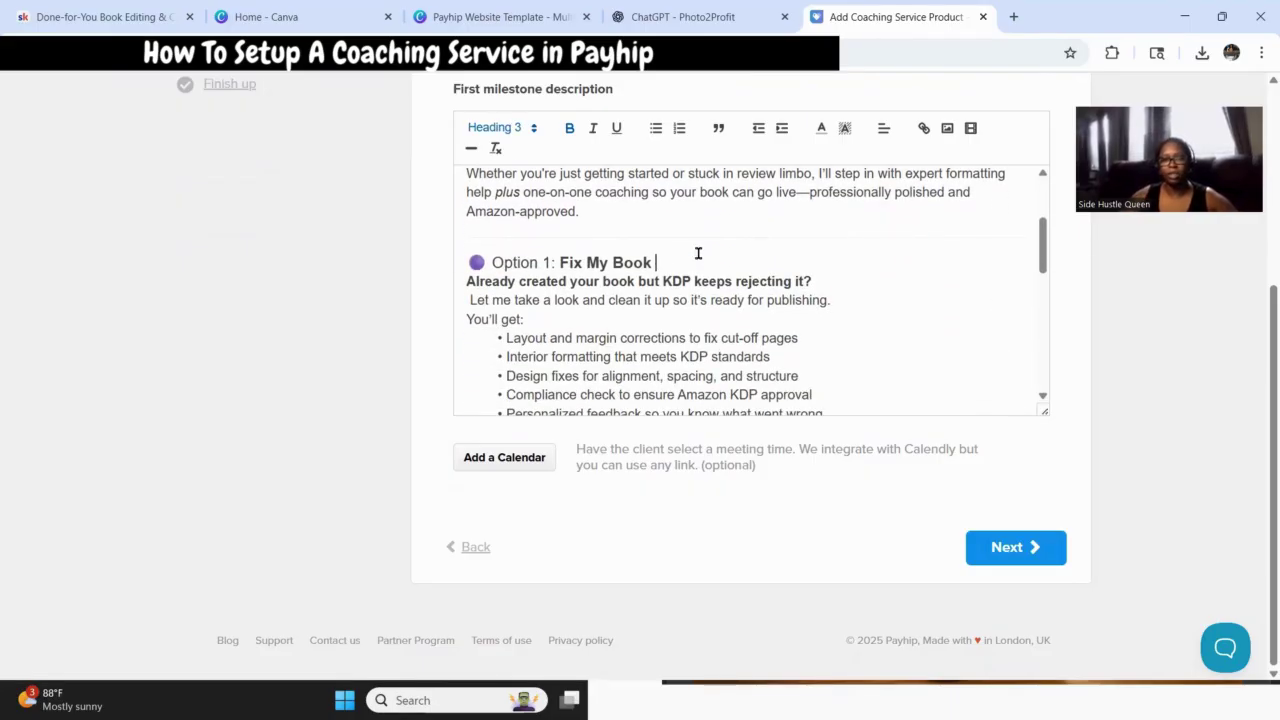
{"action": "left_click", "coordinate": [938, 289]}
{"action": "scroll", "coordinate": [906, 304], "scroll_direction": "down", "scroll_amount": 3}
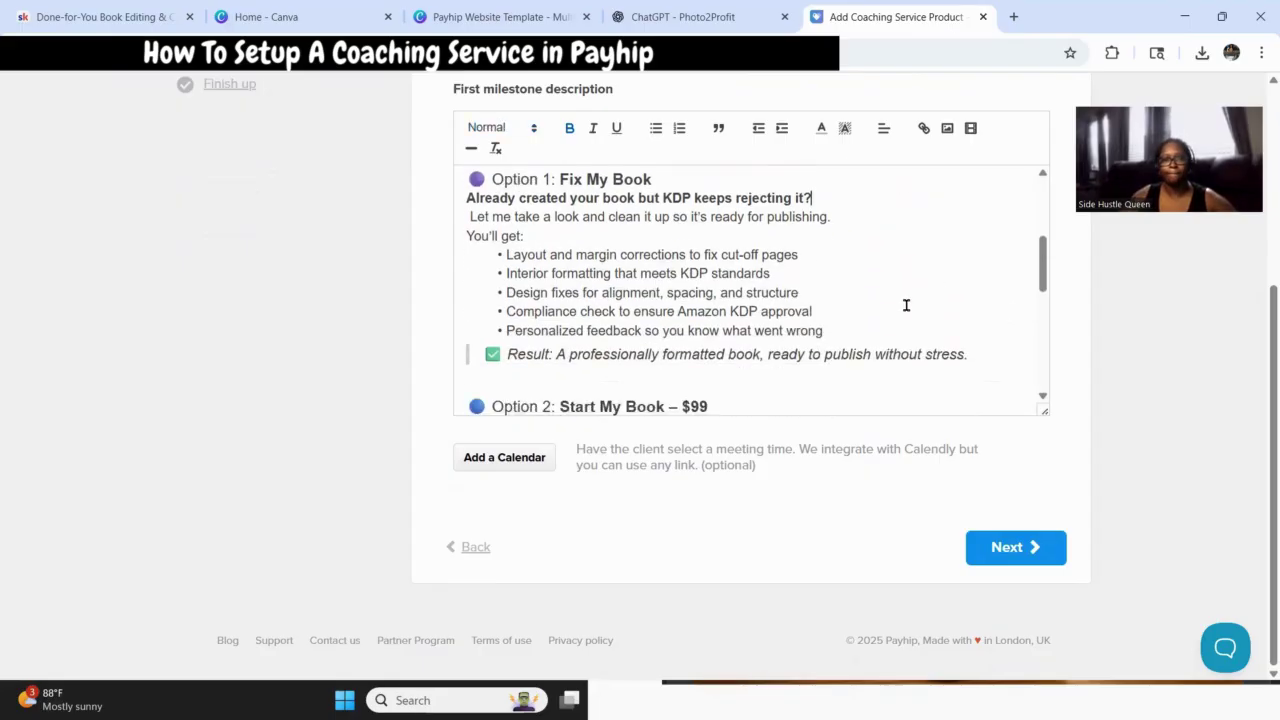
{"action": "left_click", "coordinate": [714, 320]}
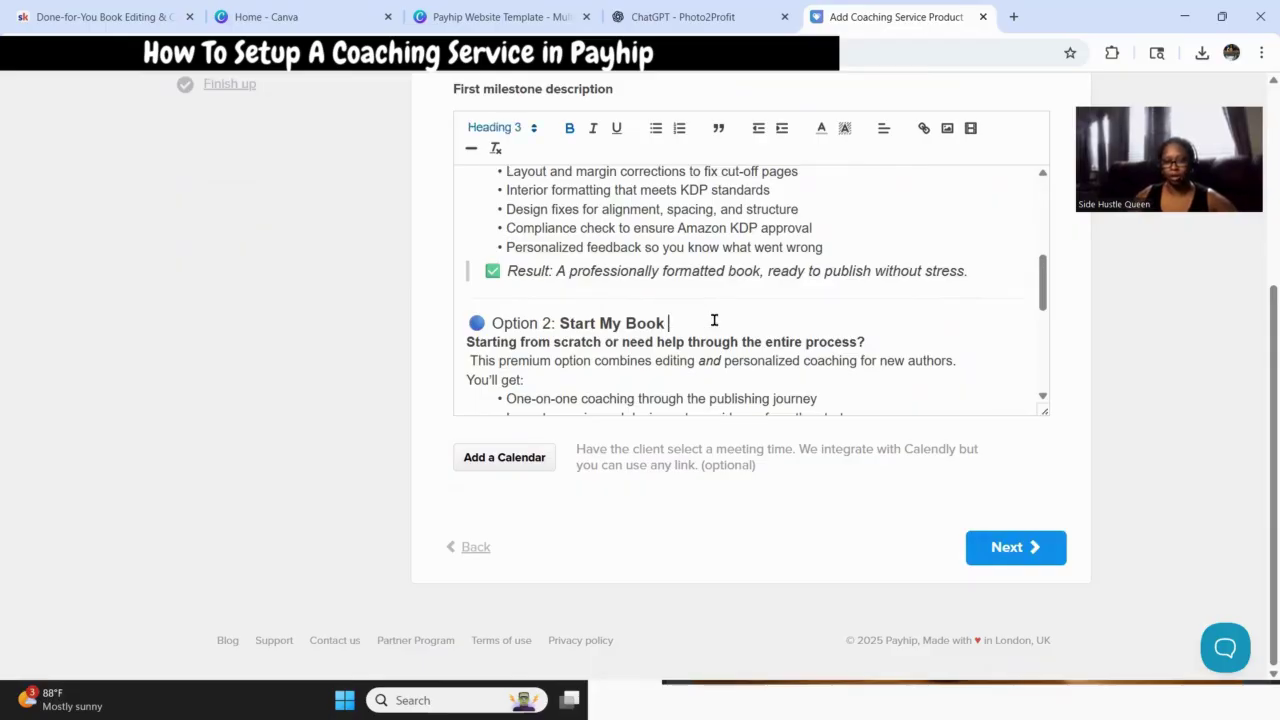
Insert a blank line above the closing "Choose your option above" sentence and continue to the coaching service review.
{"action": "scroll", "coordinate": [812, 380], "scroll_direction": "up", "scroll_amount": 4}
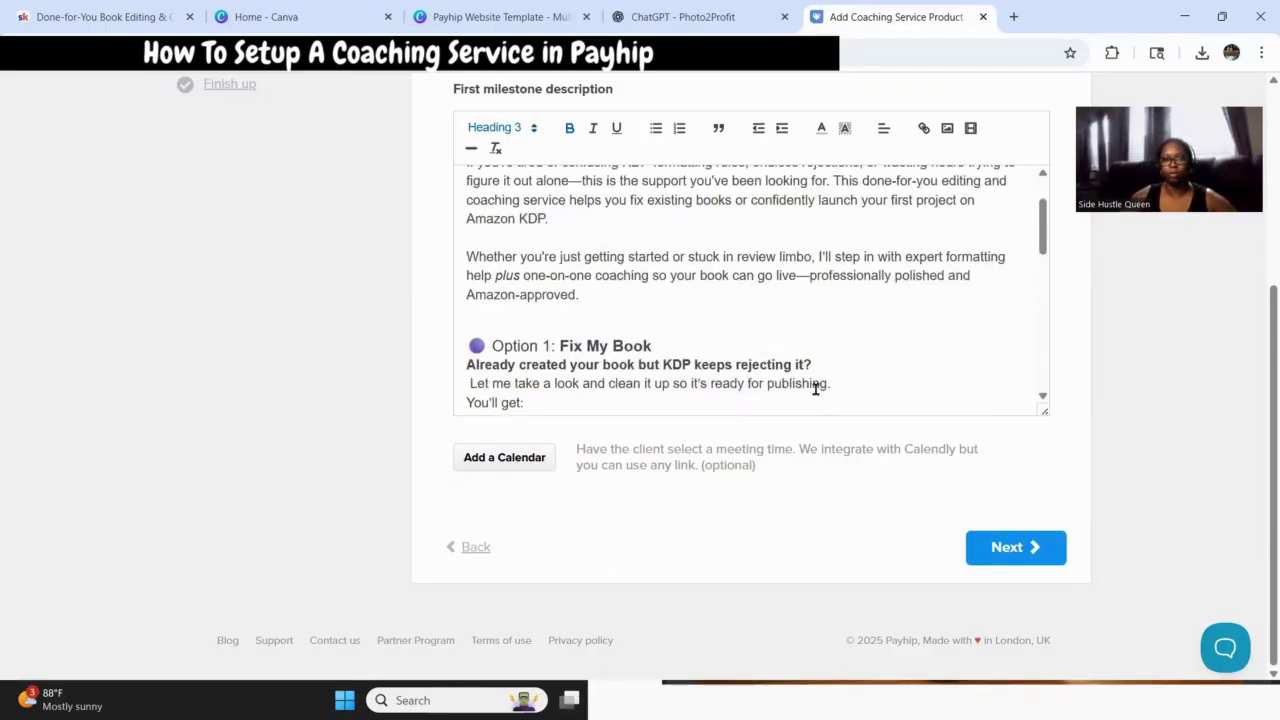
{"action": "scroll", "coordinate": [812, 380], "scroll_direction": "down", "scroll_amount": 2}
{"action": "scroll", "coordinate": [796, 360], "scroll_direction": "down", "scroll_amount": 8}
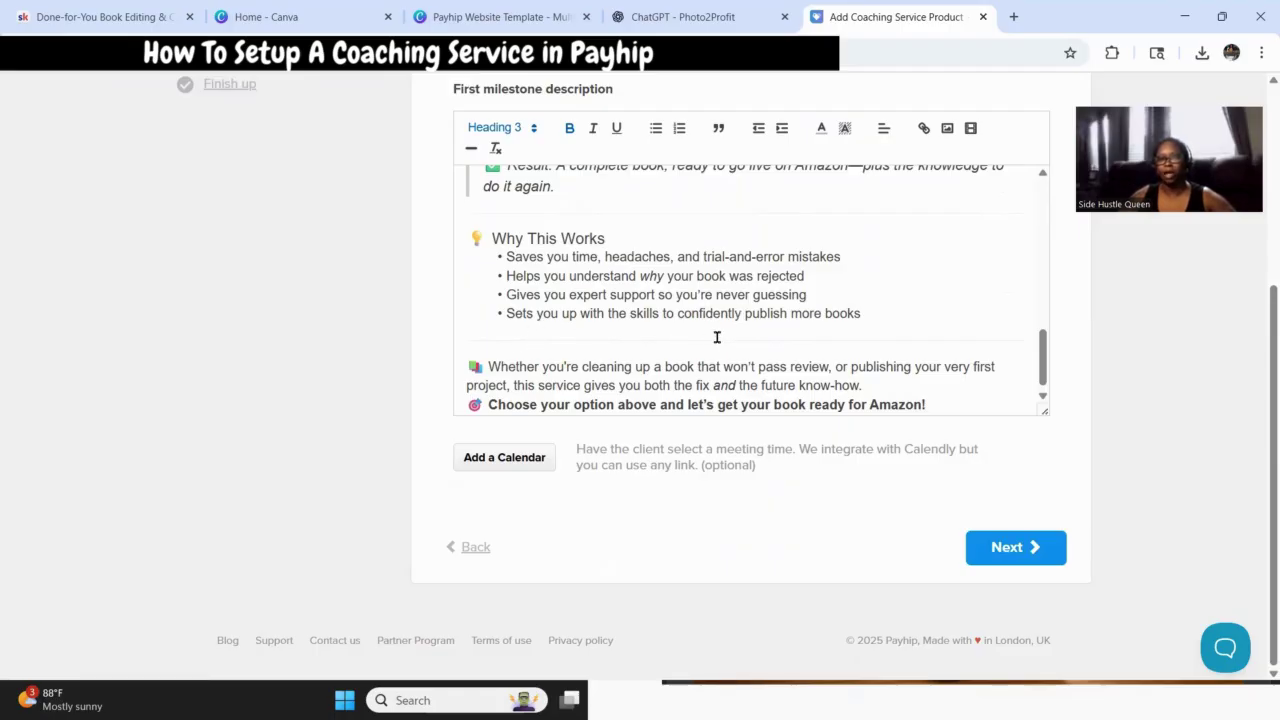
{"action": "scroll", "coordinate": [748, 304], "scroll_direction": "down", "scroll_amount": 1}
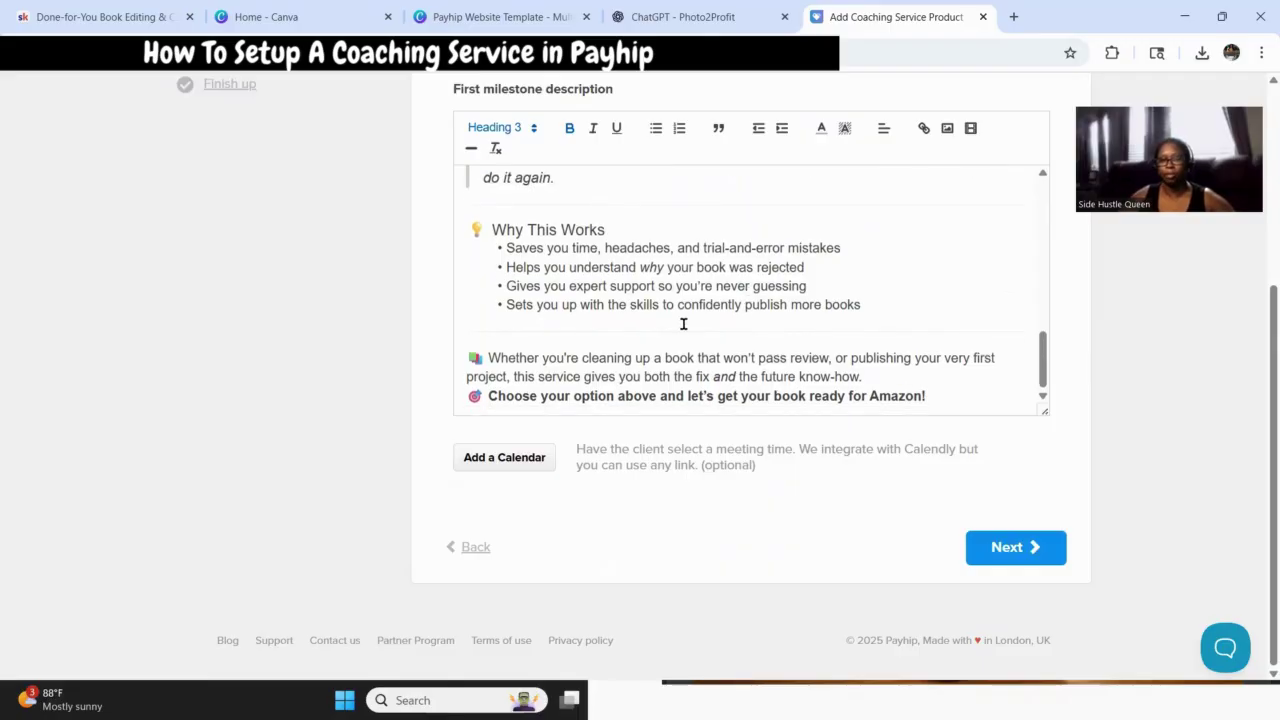
{"action": "left_click", "coordinate": [862, 377]}
{"action": "key", "text": "Return"}
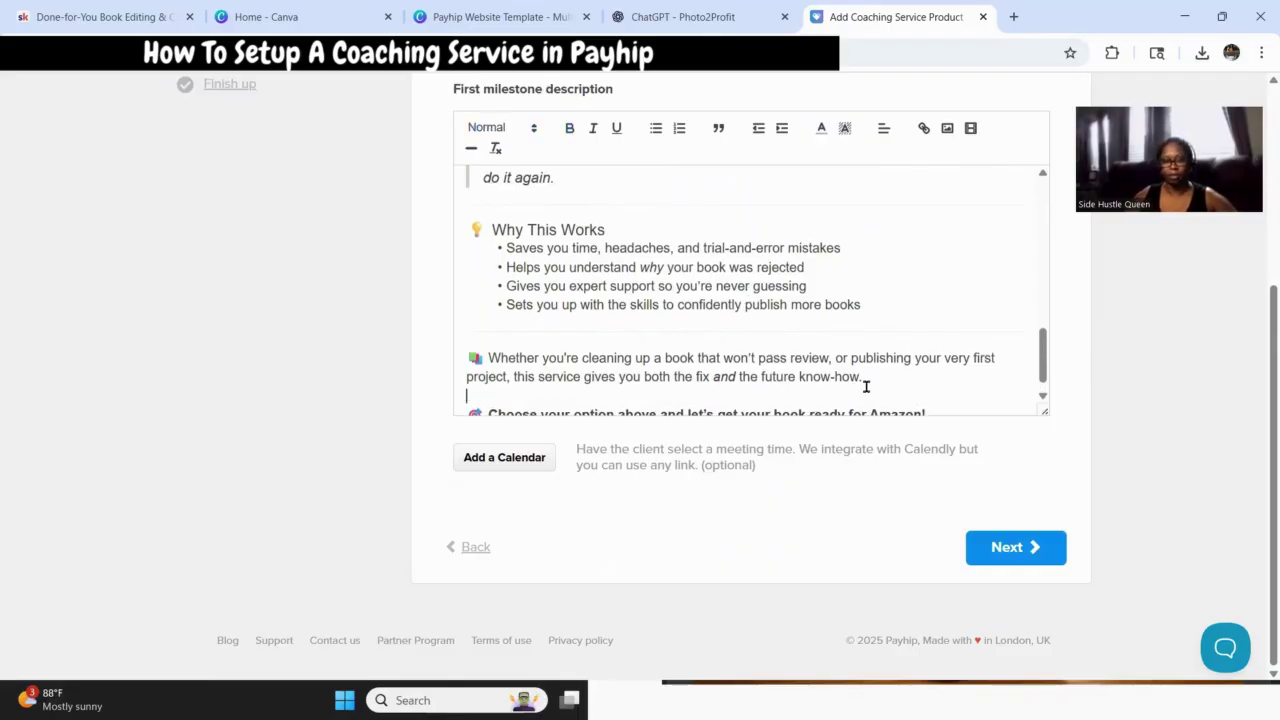
{"action": "left_click", "coordinate": [1015, 550]}
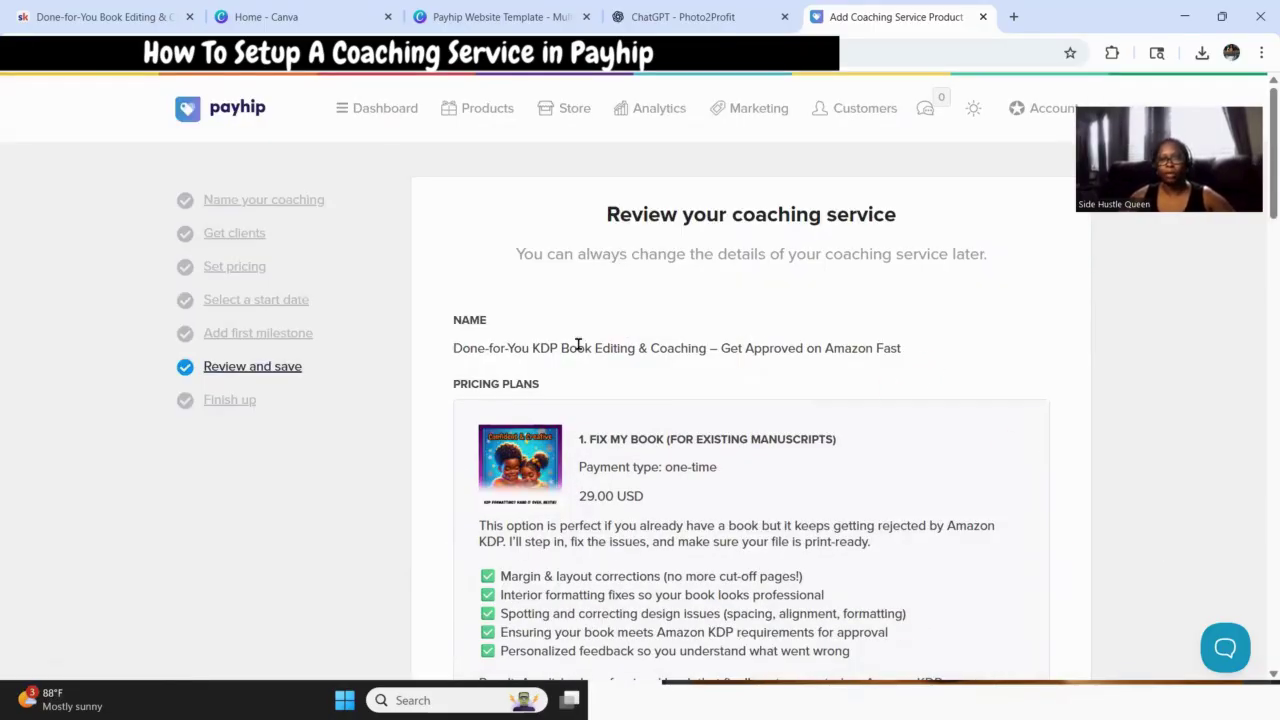
Review the coaching service's name, pricing plans, intake flow, and first milestone title and description.
{"action": "scroll", "coordinate": [725, 320], "scroll_direction": "down", "scroll_amount": 10}
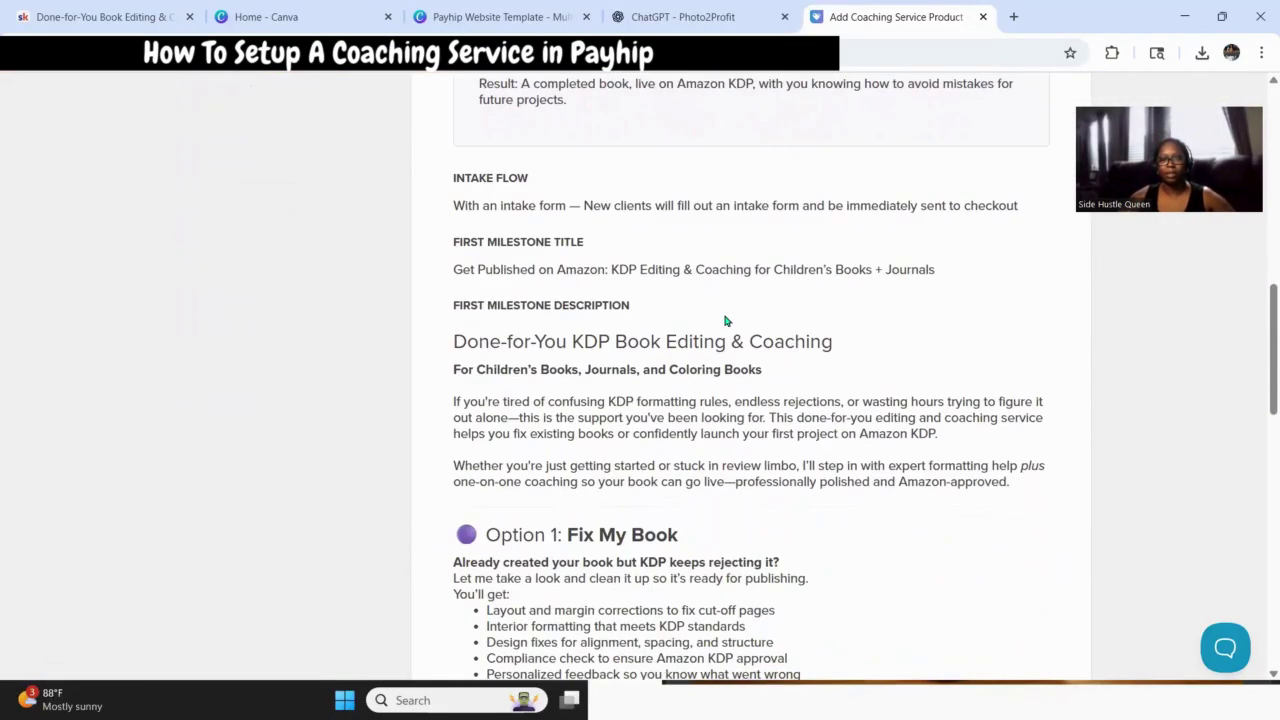
{"action": "scroll", "coordinate": [729, 323], "scroll_direction": "down", "scroll_amount": 4}
{"action": "scroll", "coordinate": [794, 480], "scroll_direction": "up", "scroll_amount": 6}
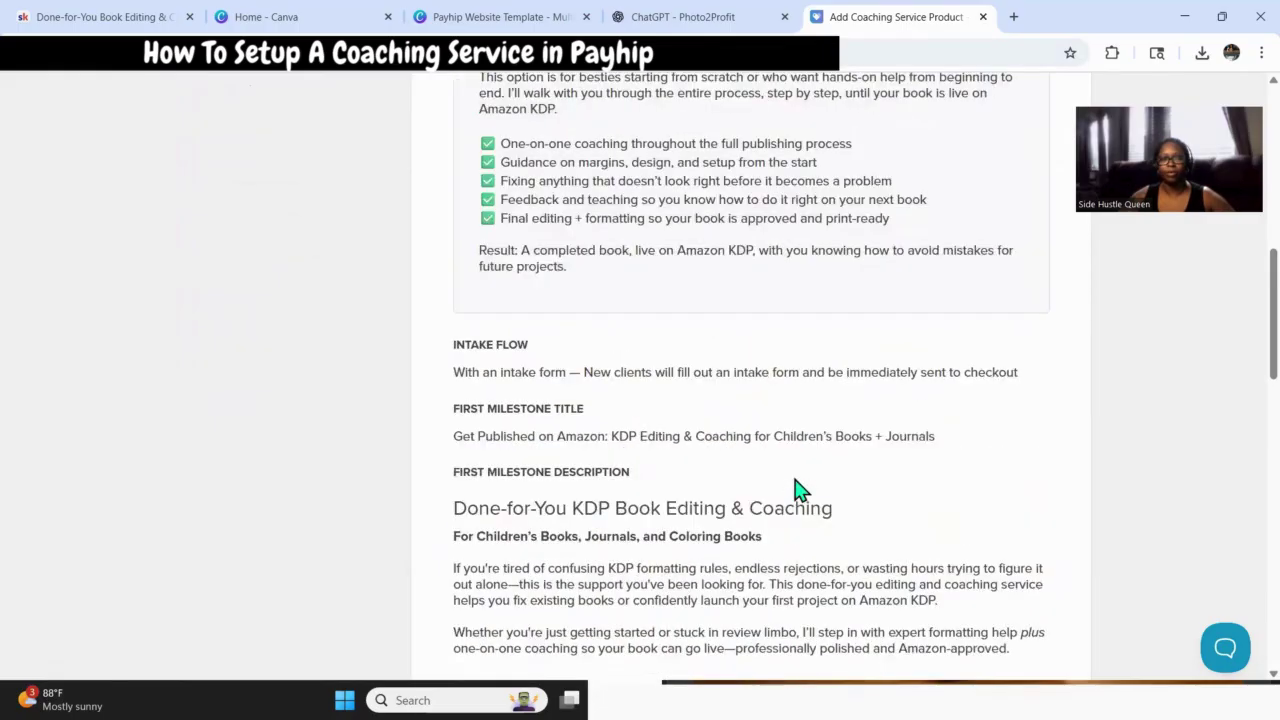
{"action": "scroll", "coordinate": [797, 485], "scroll_direction": "up", "scroll_amount": 10}
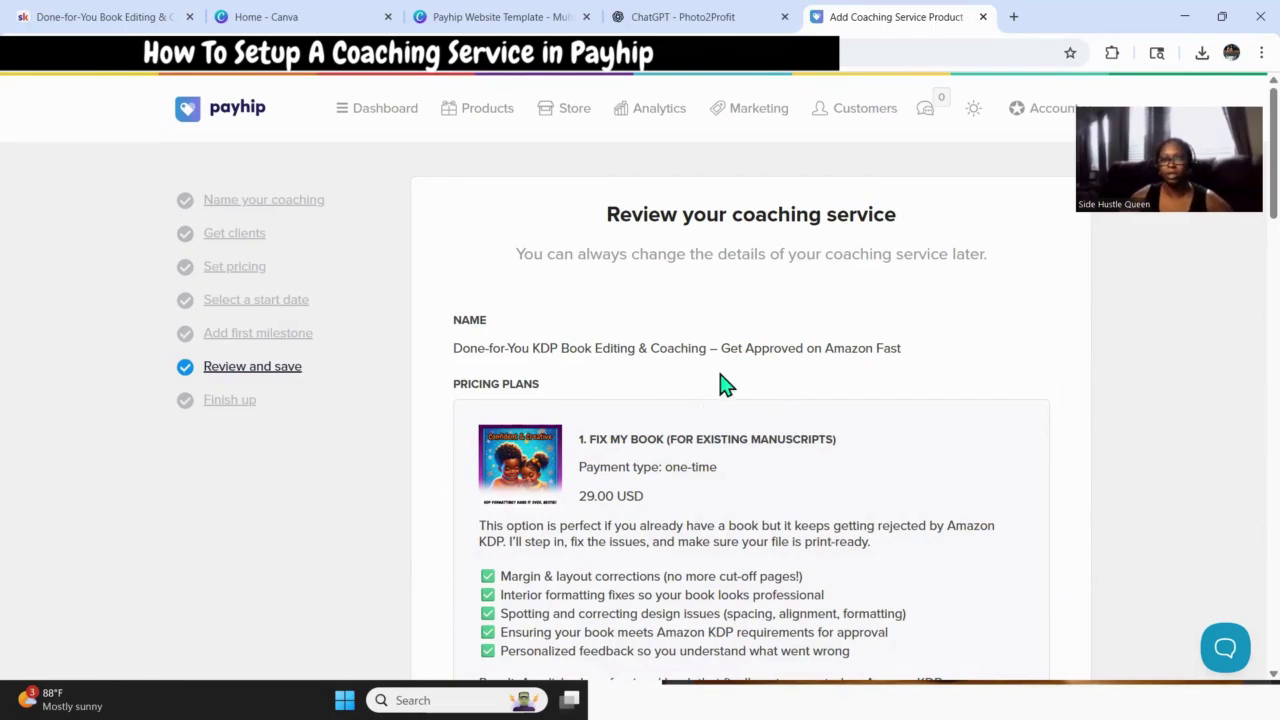
{"action": "scroll", "coordinate": [894, 370], "scroll_direction": "down", "scroll_amount": 3}
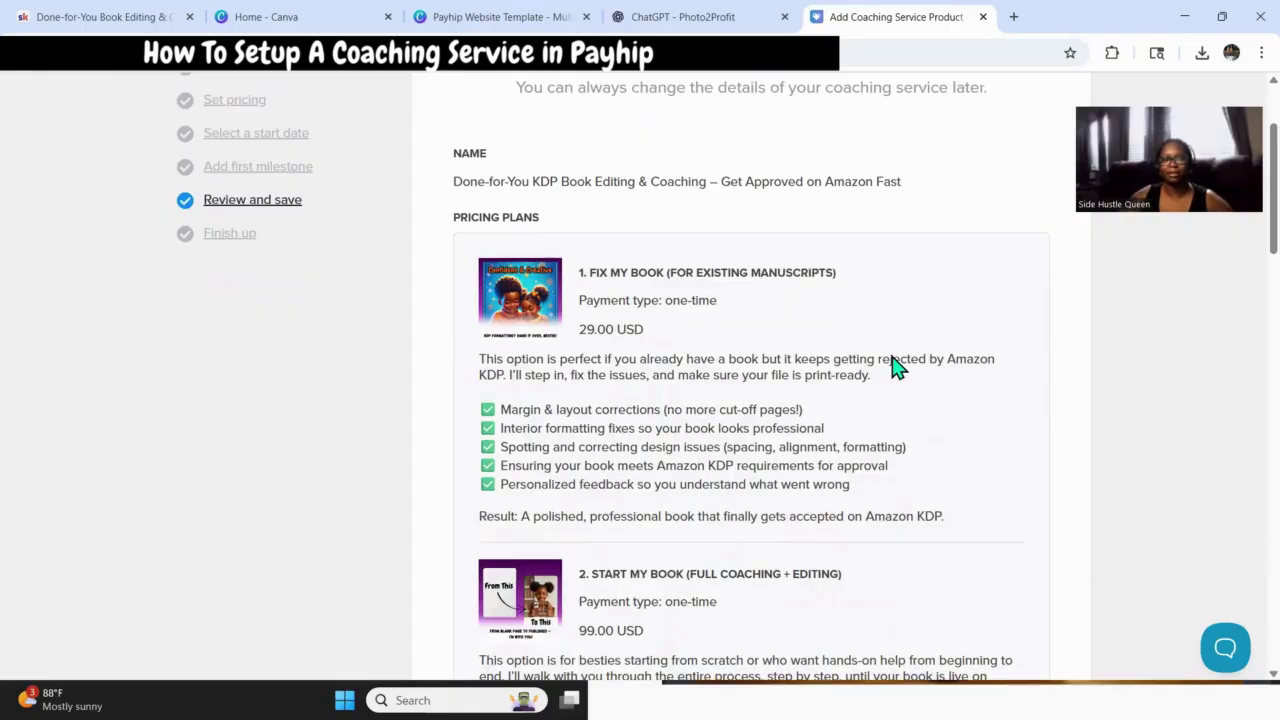
{"action": "scroll", "coordinate": [635, 344], "scroll_direction": "down", "scroll_amount": 2}
{"action": "scroll", "coordinate": [637, 345], "scroll_direction": "down", "scroll_amount": 2}
{"action": "scroll", "coordinate": [651, 334], "scroll_direction": "up", "scroll_amount": 2}
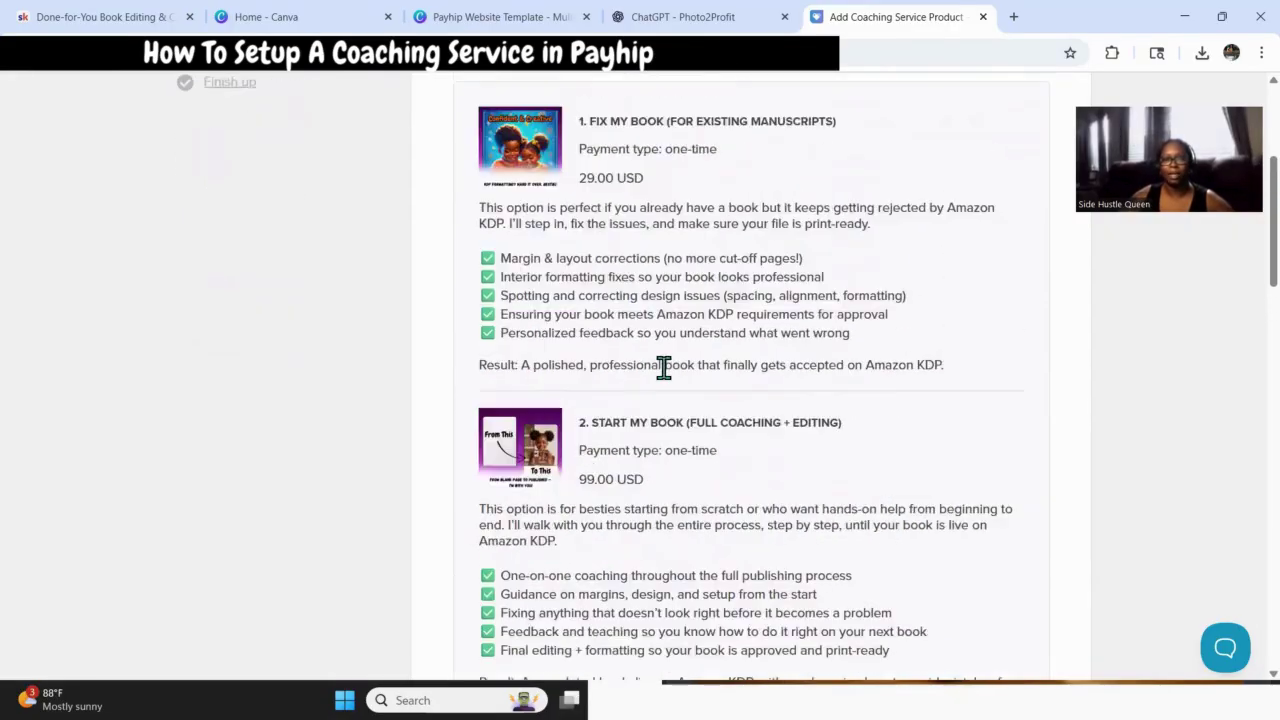
{"action": "scroll", "coordinate": [663, 366], "scroll_direction": "down", "scroll_amount": 4}
{"action": "scroll", "coordinate": [664, 364], "scroll_direction": "down", "scroll_amount": 1}
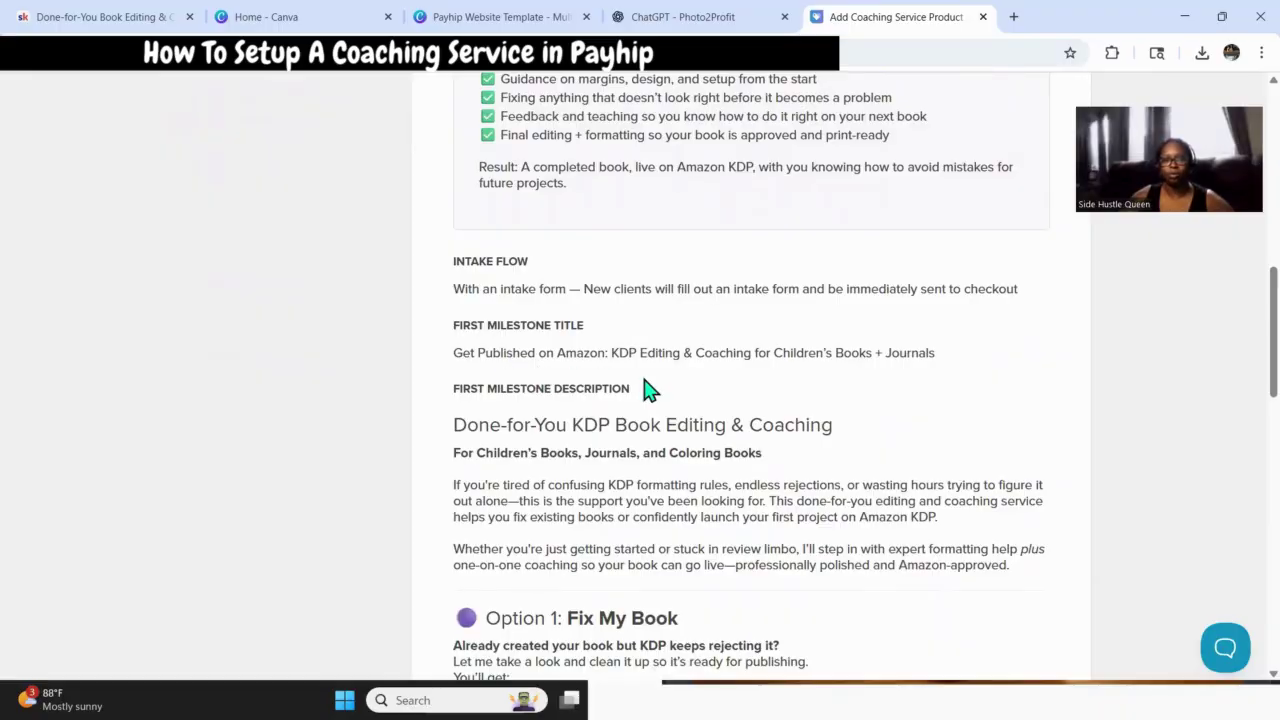
{"action": "scroll", "coordinate": [643, 386], "scroll_direction": "down", "scroll_amount": 1}
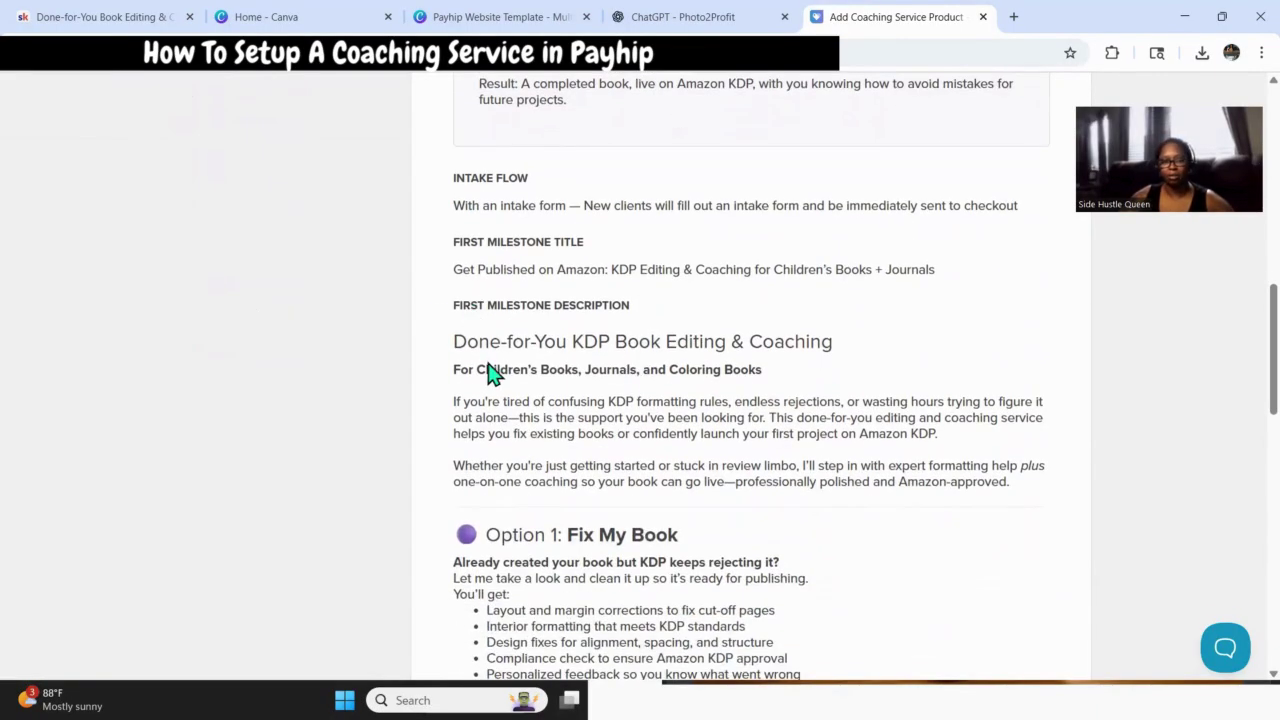
{"action": "scroll", "coordinate": [628, 365], "scroll_direction": "down", "scroll_amount": 12}
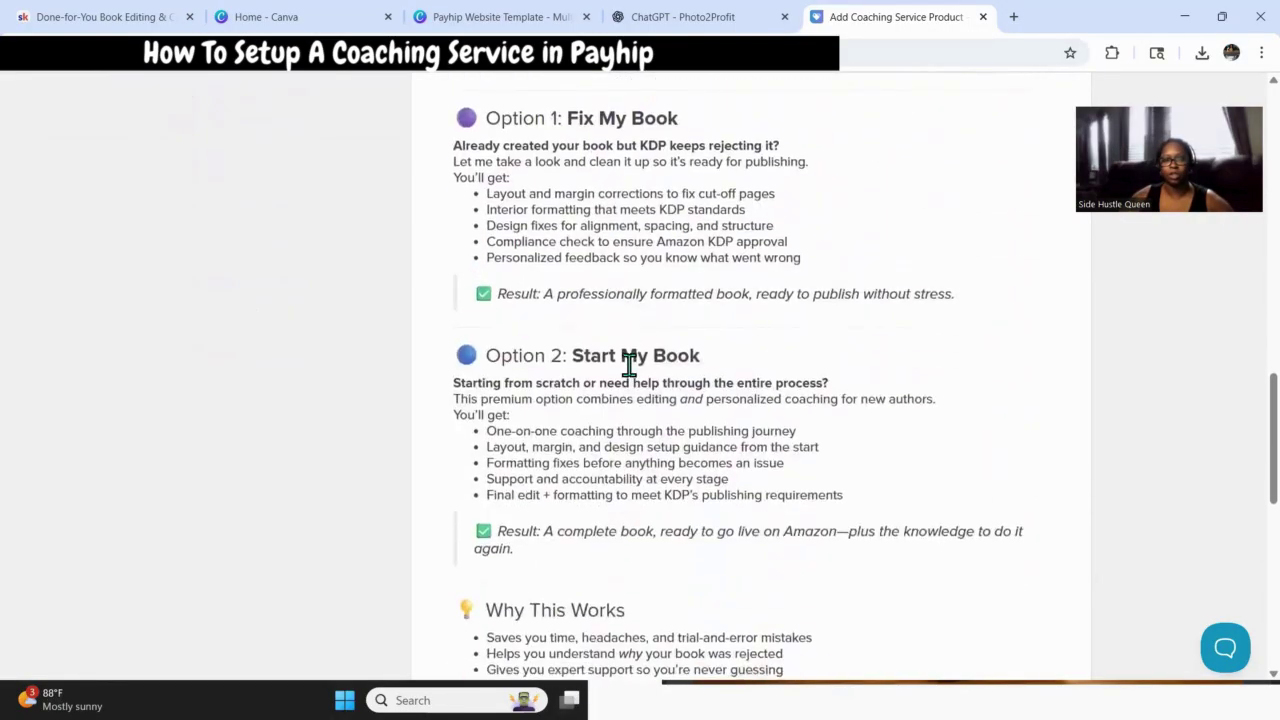
Add the coaching service to the store with its visibility left as Visible.
{"action": "scroll", "coordinate": [628, 365], "scroll_direction": "down", "scroll_amount": 2}
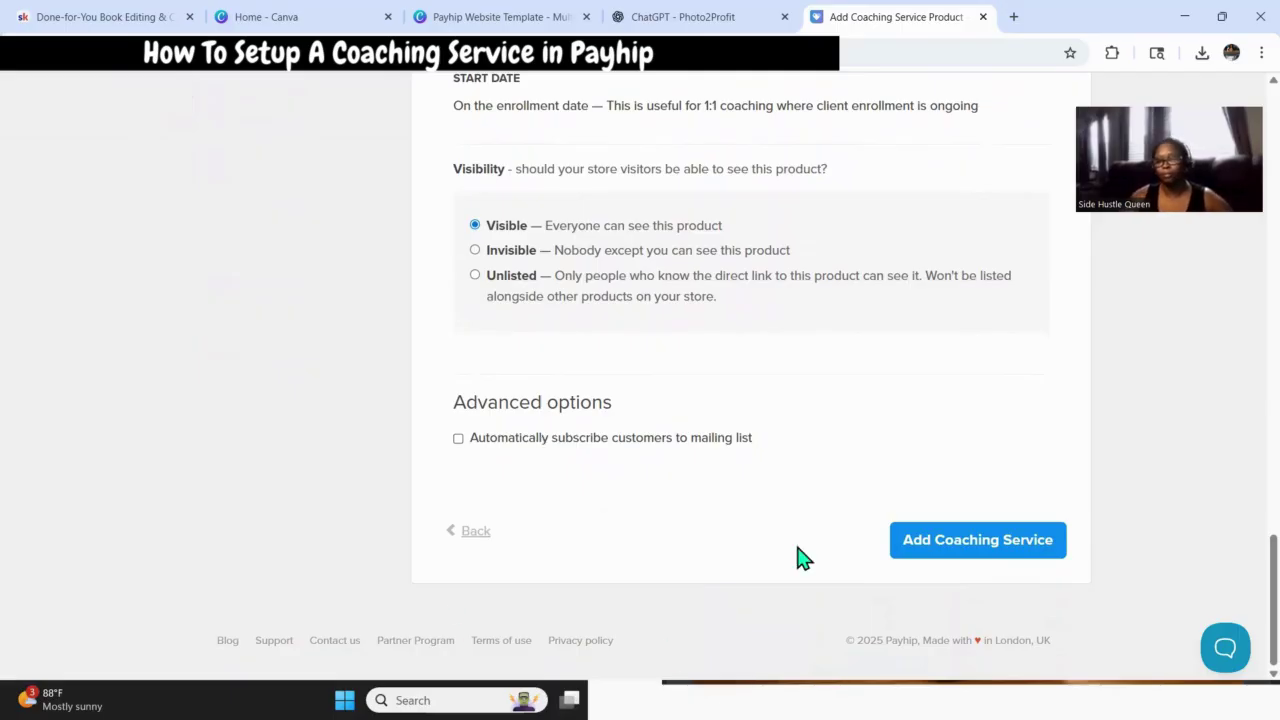
{"action": "left_click", "coordinate": [967, 548]}
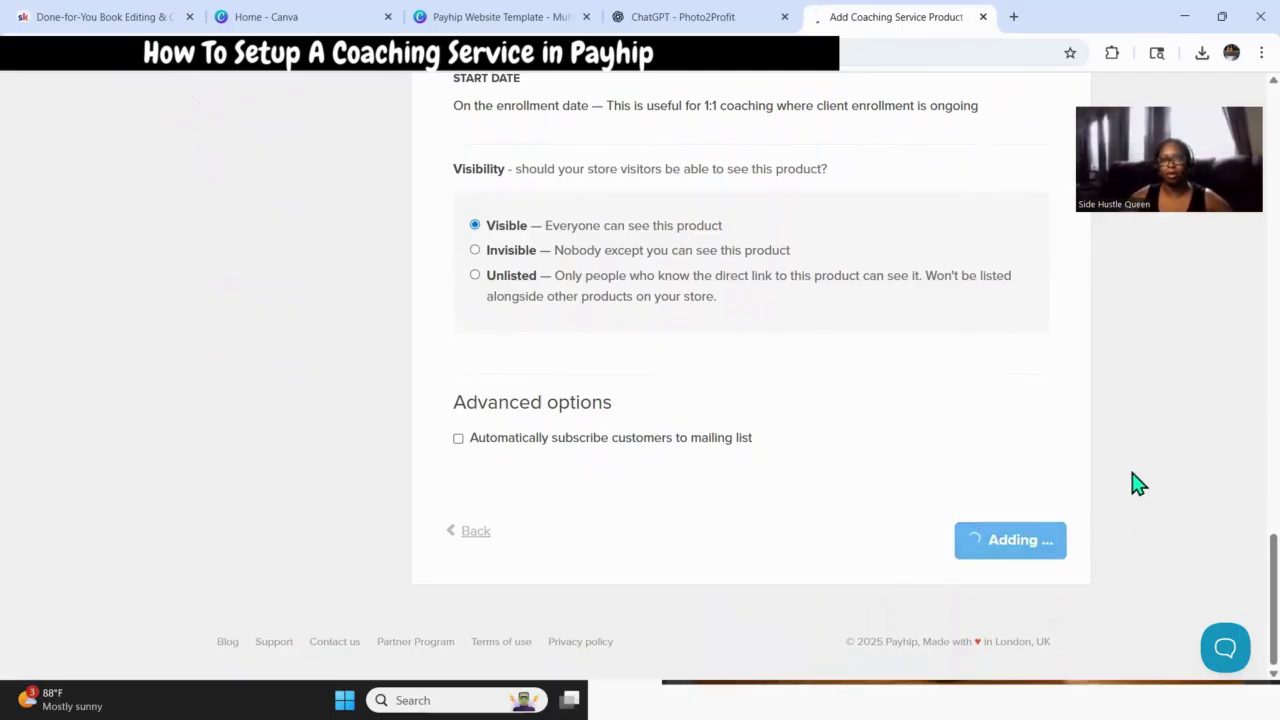
{"action": "scroll", "coordinate": [910, 440], "scroll_direction": "down", "scroll_amount": 2}
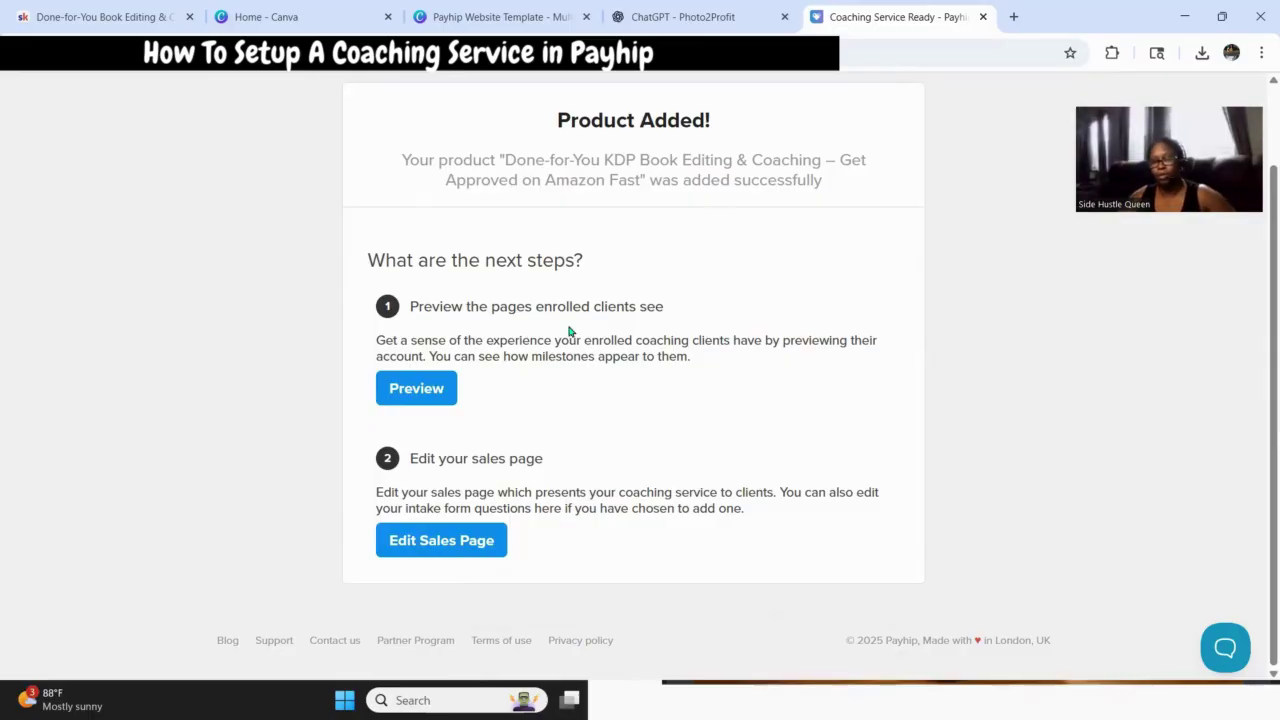
Open the new KDP Book Editing & Coaching product for editing from the dashboard and review its thumbnail, visibility, advanced options and author details.
{"action": "scroll", "coordinate": [1008, 432], "scroll_direction": "up", "scroll_amount": 2}
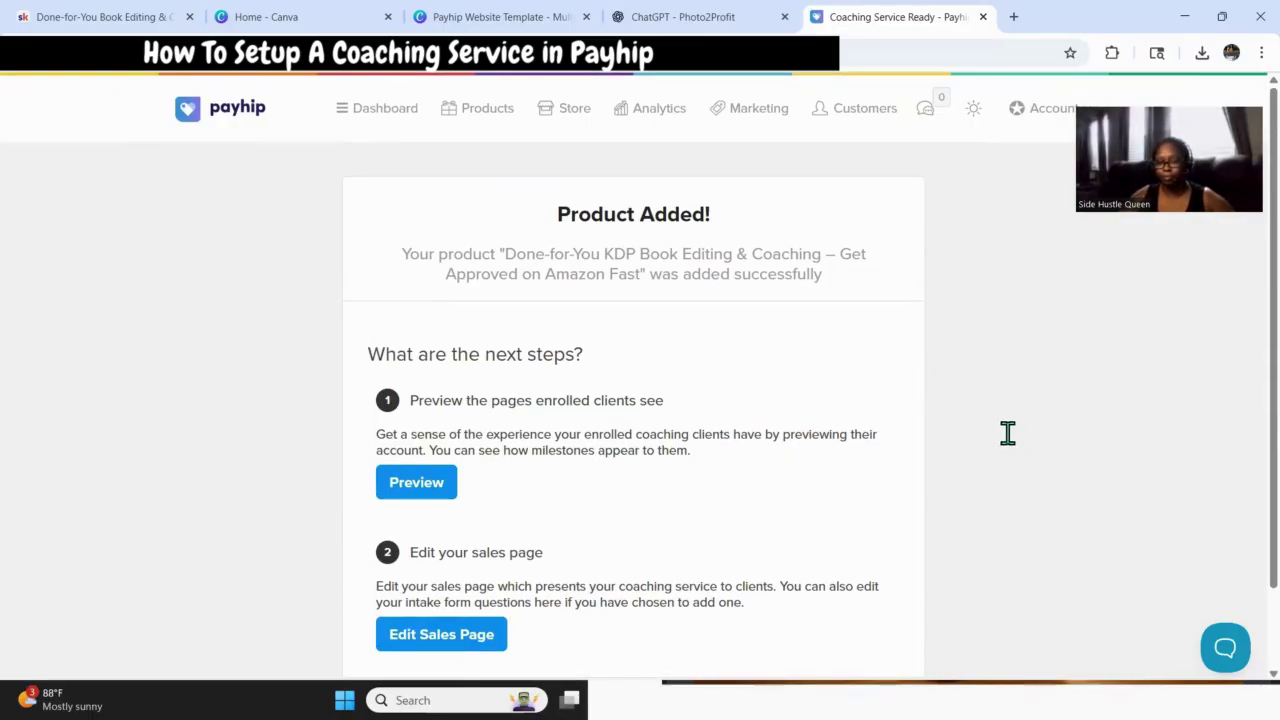
{"action": "left_click", "coordinate": [398, 112]}
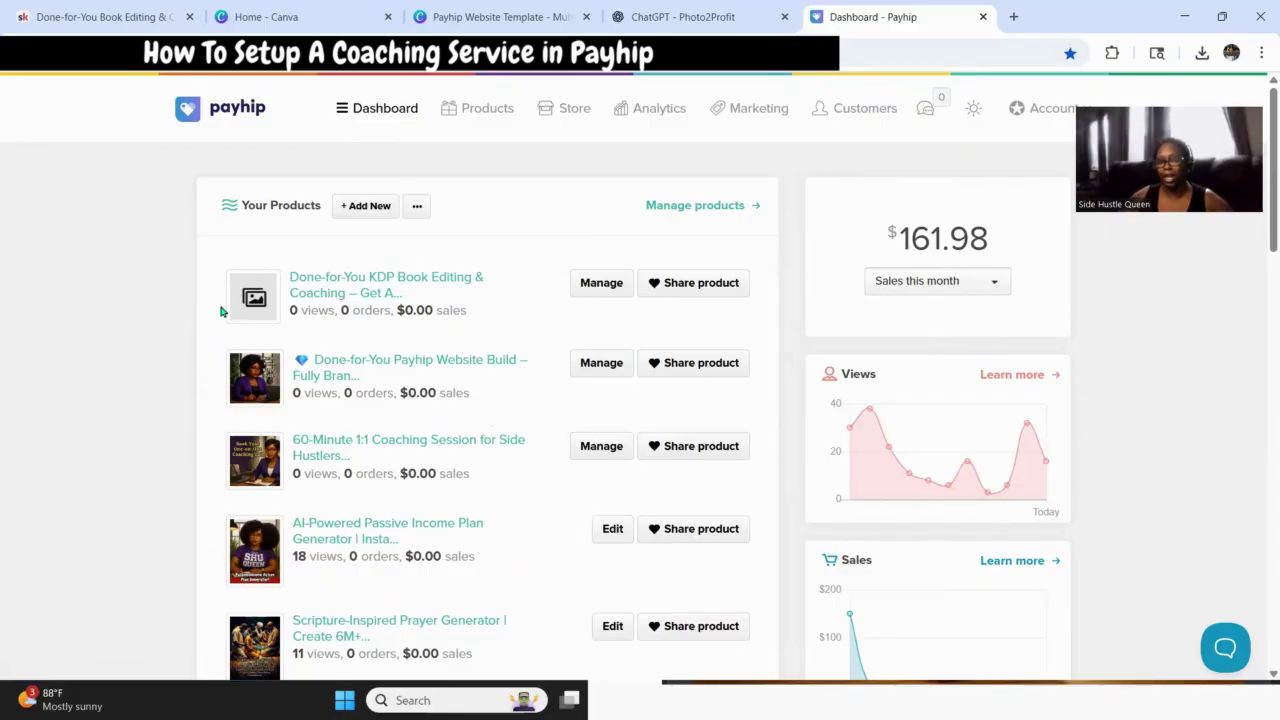
{"action": "left_click", "coordinate": [601, 287]}
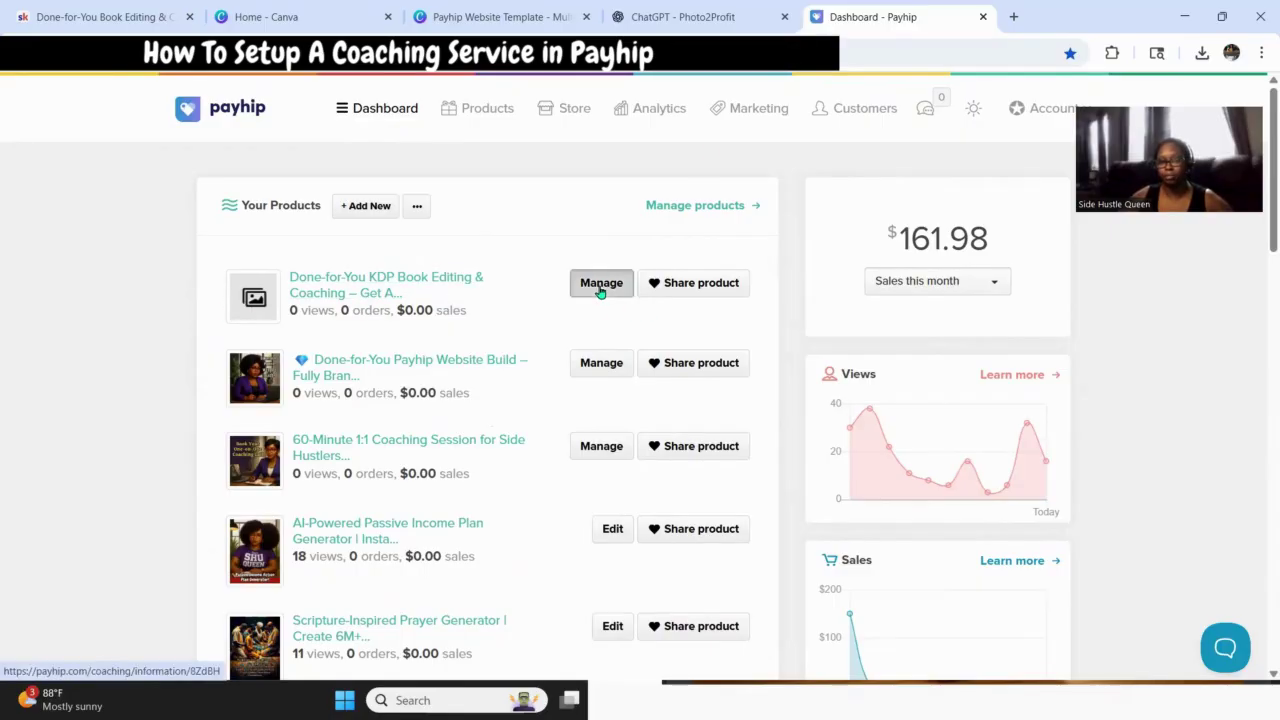
{"action": "scroll", "coordinate": [683, 317], "scroll_direction": "down", "scroll_amount": 4}
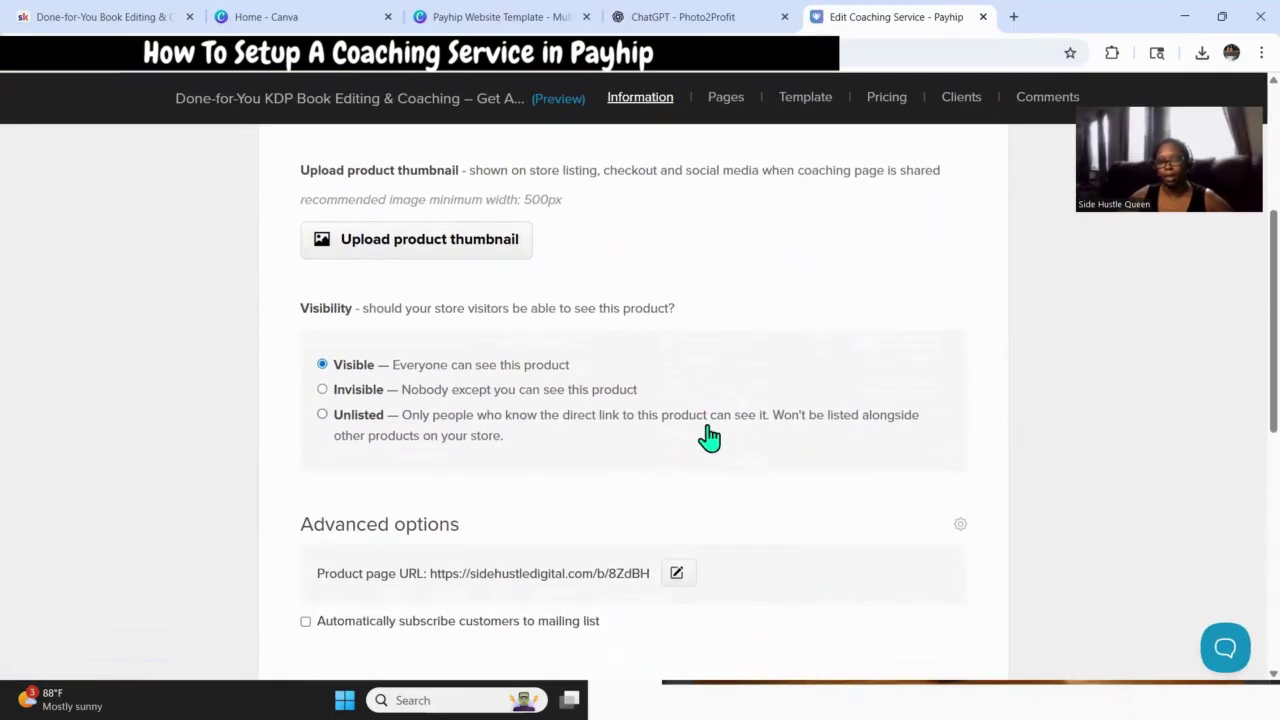
{"action": "scroll", "coordinate": [708, 437], "scroll_direction": "up", "scroll_amount": 2}
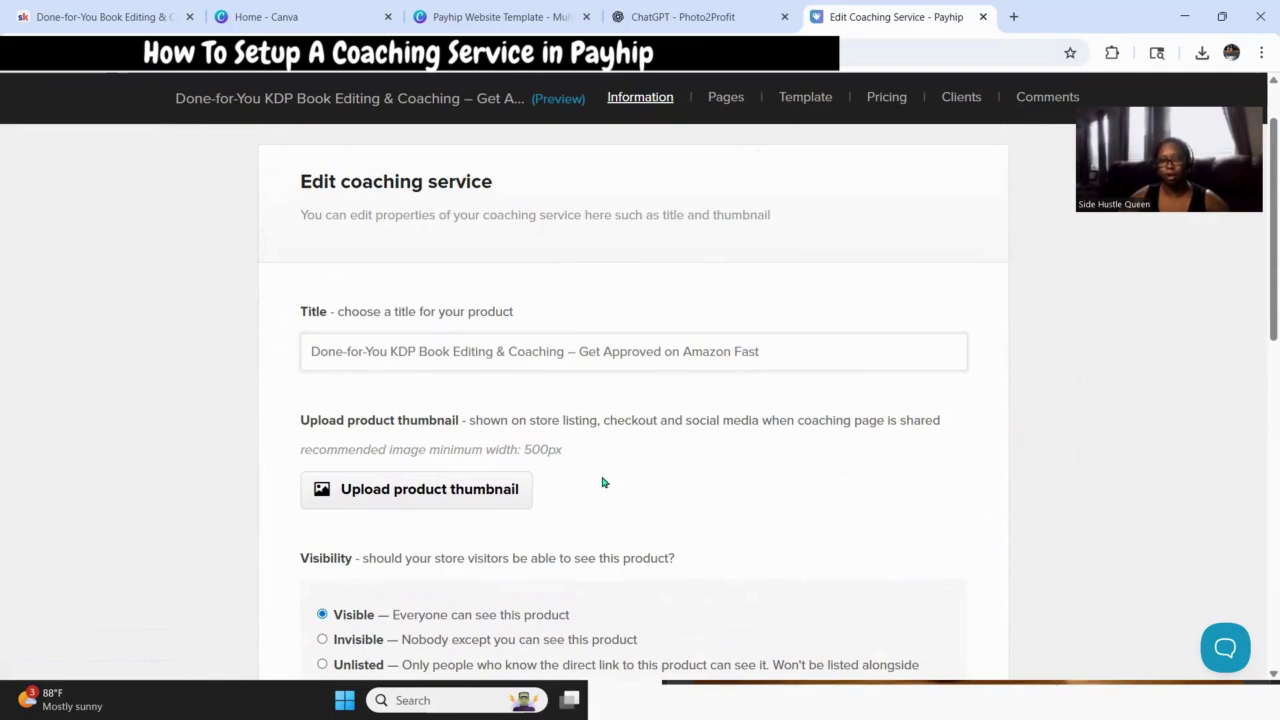
{"action": "scroll", "coordinate": [637, 470], "scroll_direction": "down", "scroll_amount": 5}
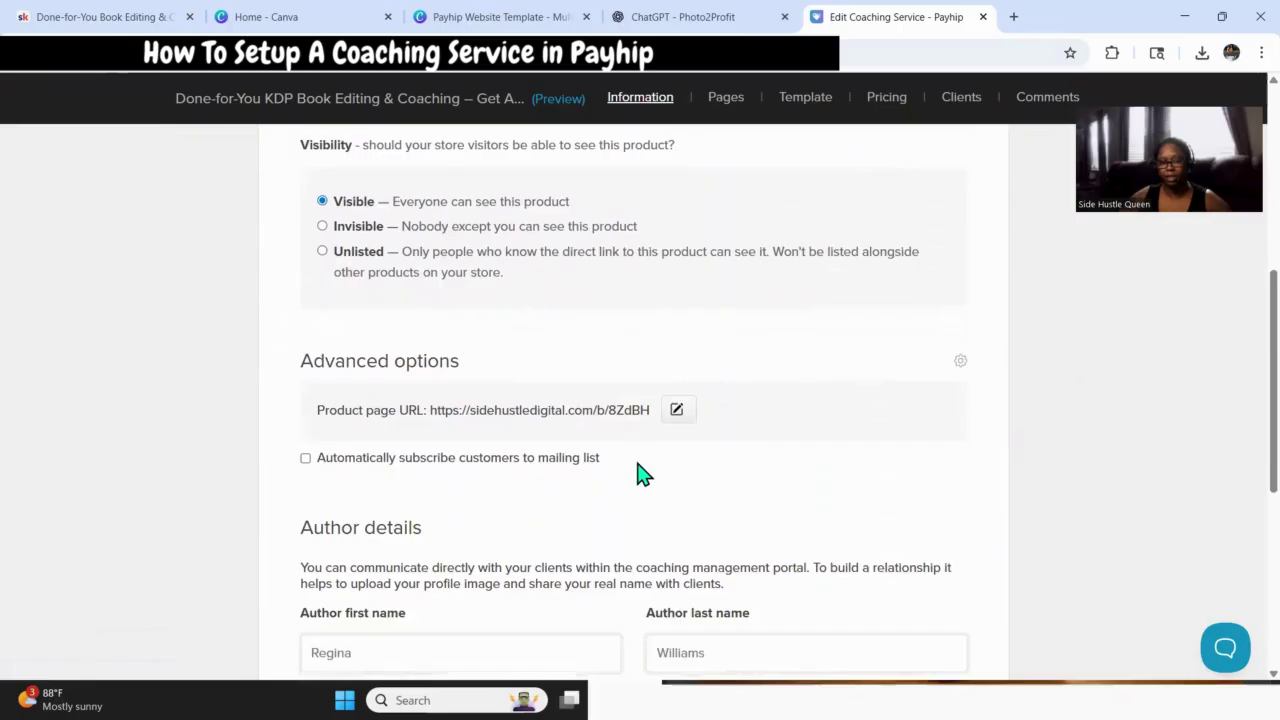
{"action": "scroll", "coordinate": [646, 482], "scroll_direction": "down", "scroll_amount": 5}
{"action": "scroll", "coordinate": [646, 486], "scroll_direction": "up", "scroll_amount": 3}
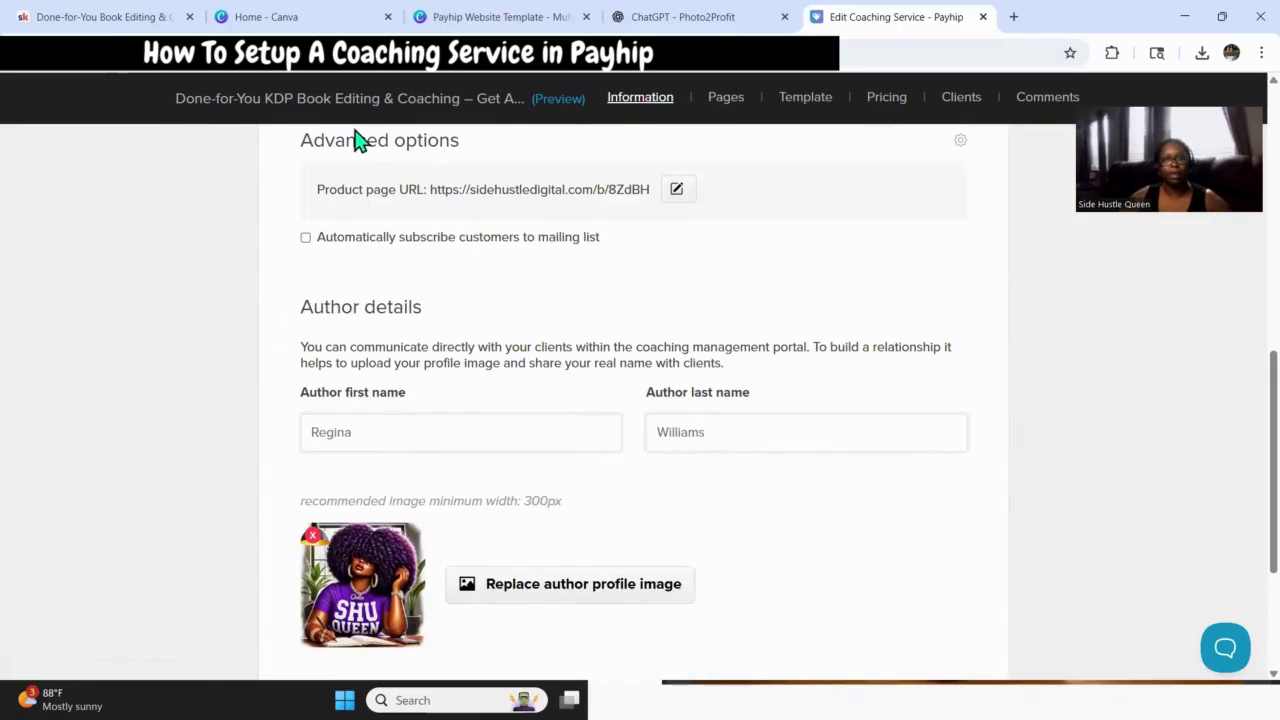
Switch to the Payhip Website Template design in Canva and look through its existing thumbnail pages.
{"action": "left_click", "coordinate": [510, 20]}
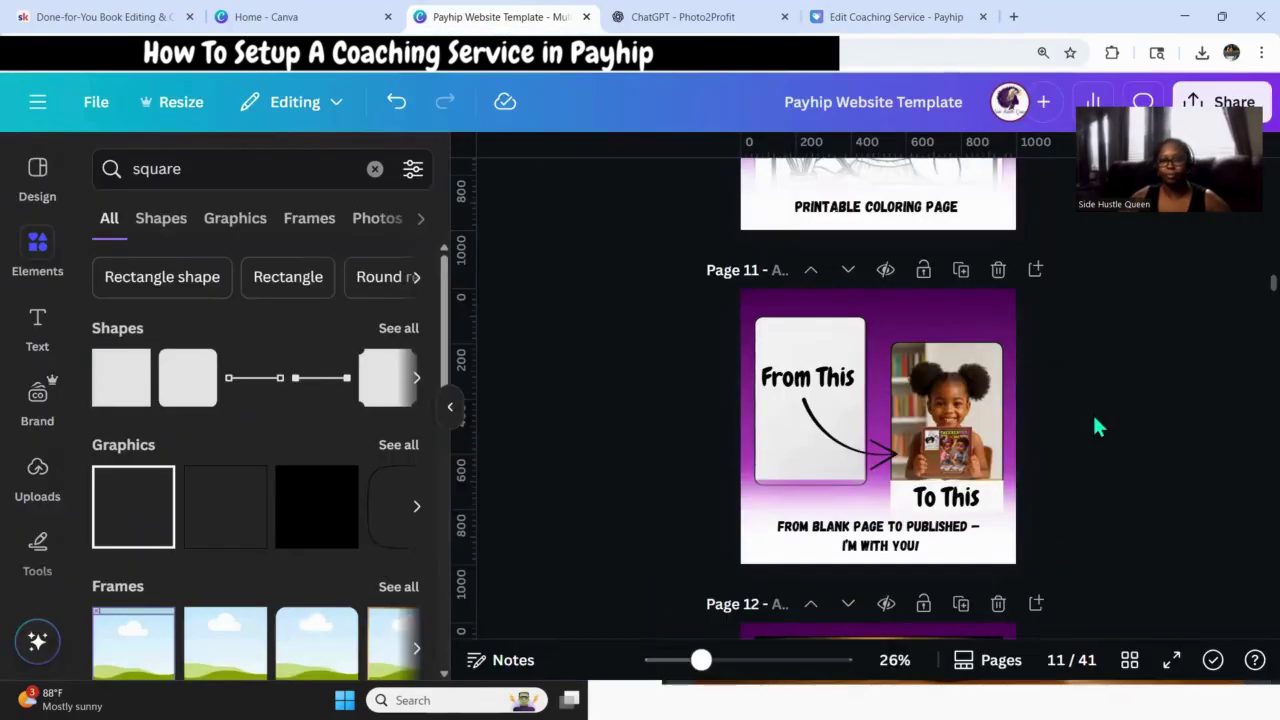
{"action": "scroll", "coordinate": [1140, 560], "scroll_direction": "up", "scroll_amount": 15}
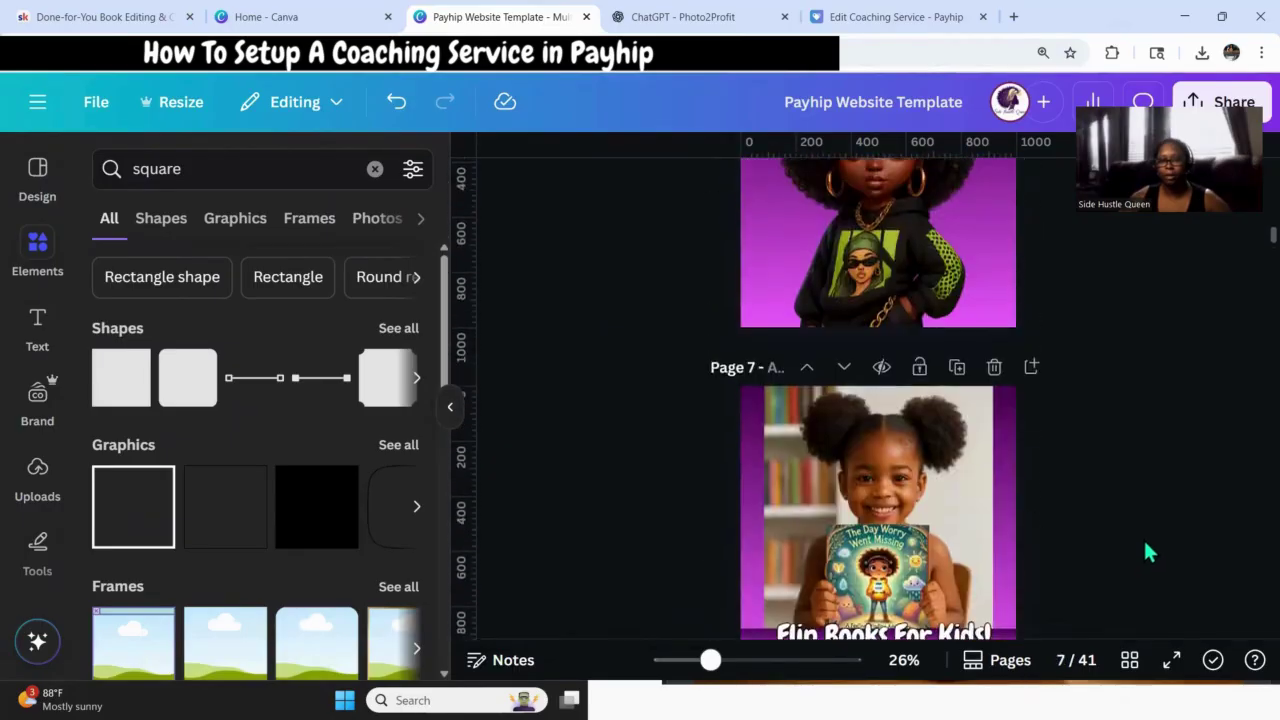
{"action": "scroll", "coordinate": [1143, 545], "scroll_direction": "up", "scroll_amount": 15}
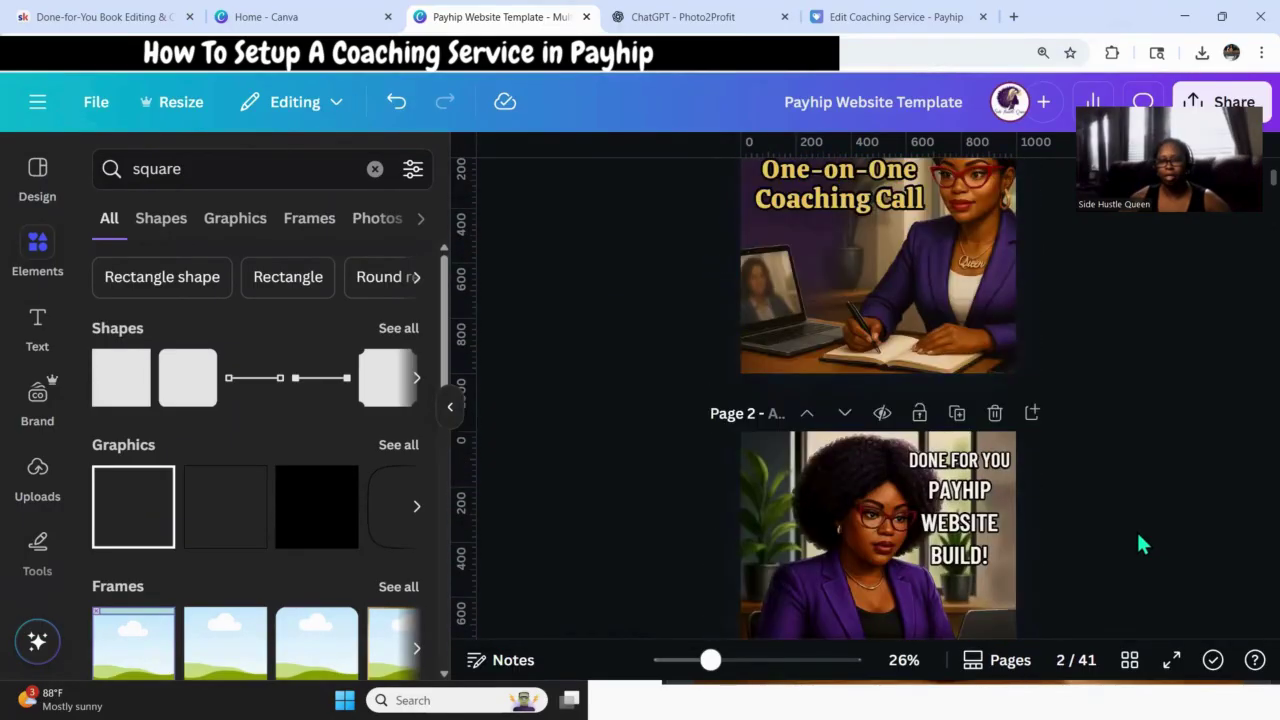
{"action": "scroll", "coordinate": [1143, 545], "scroll_direction": "down", "scroll_amount": 2}
{"action": "scroll", "coordinate": [1143, 545], "scroll_direction": "up", "scroll_amount": 4}
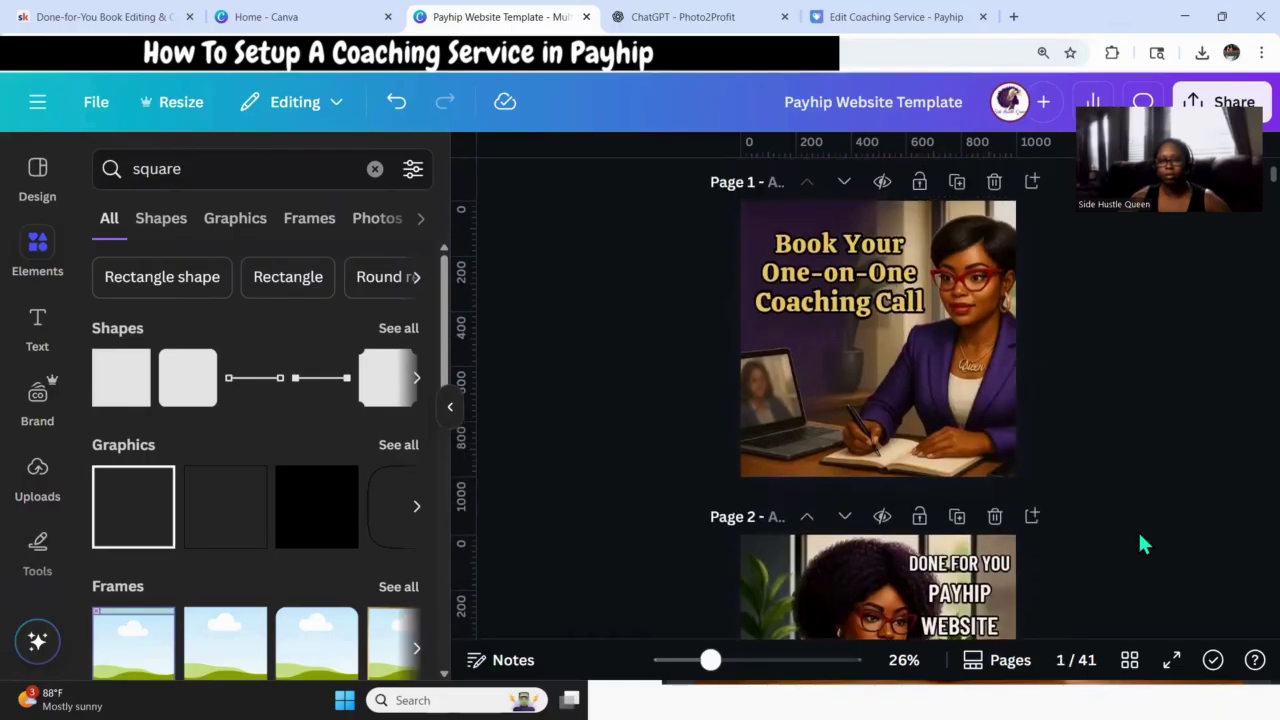
{"action": "scroll", "coordinate": [1138, 543], "scroll_direction": "down", "scroll_amount": 2}
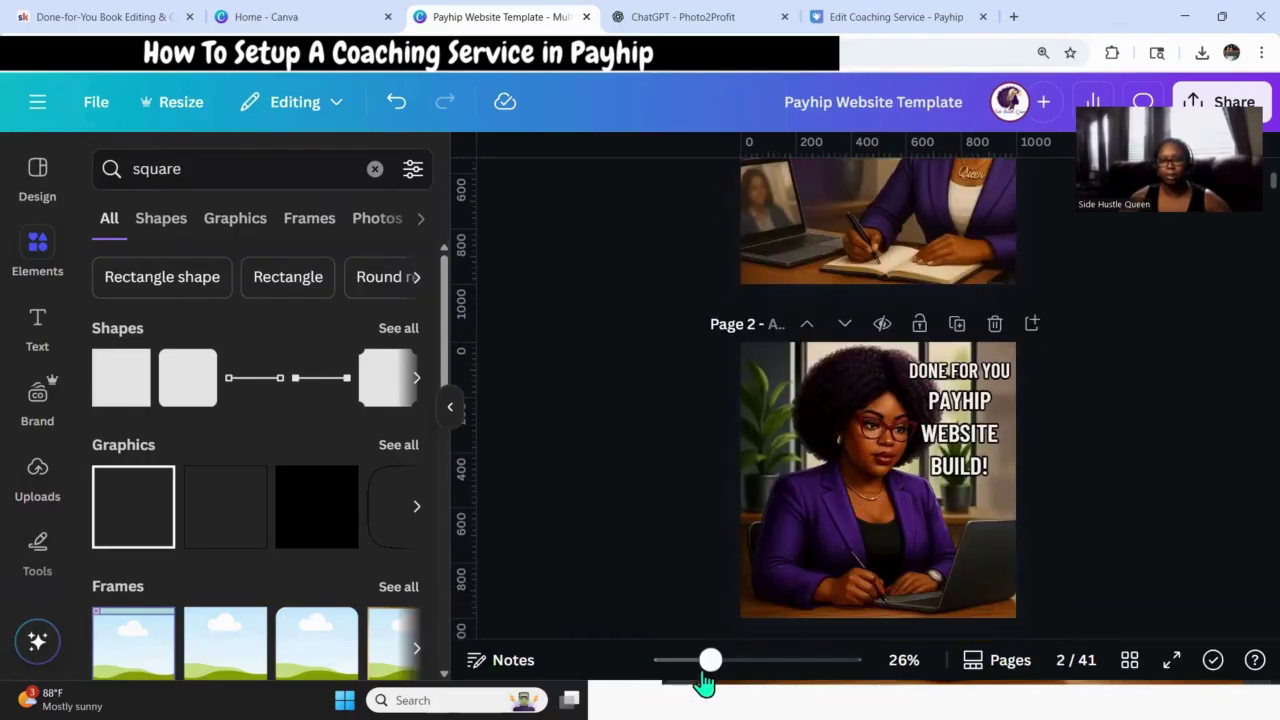
{"action": "scroll", "coordinate": [993, 458], "scroll_direction": "up", "scroll_amount": 2}
{"action": "scroll", "coordinate": [1007, 470], "scroll_direction": "down", "scroll_amount": 6}
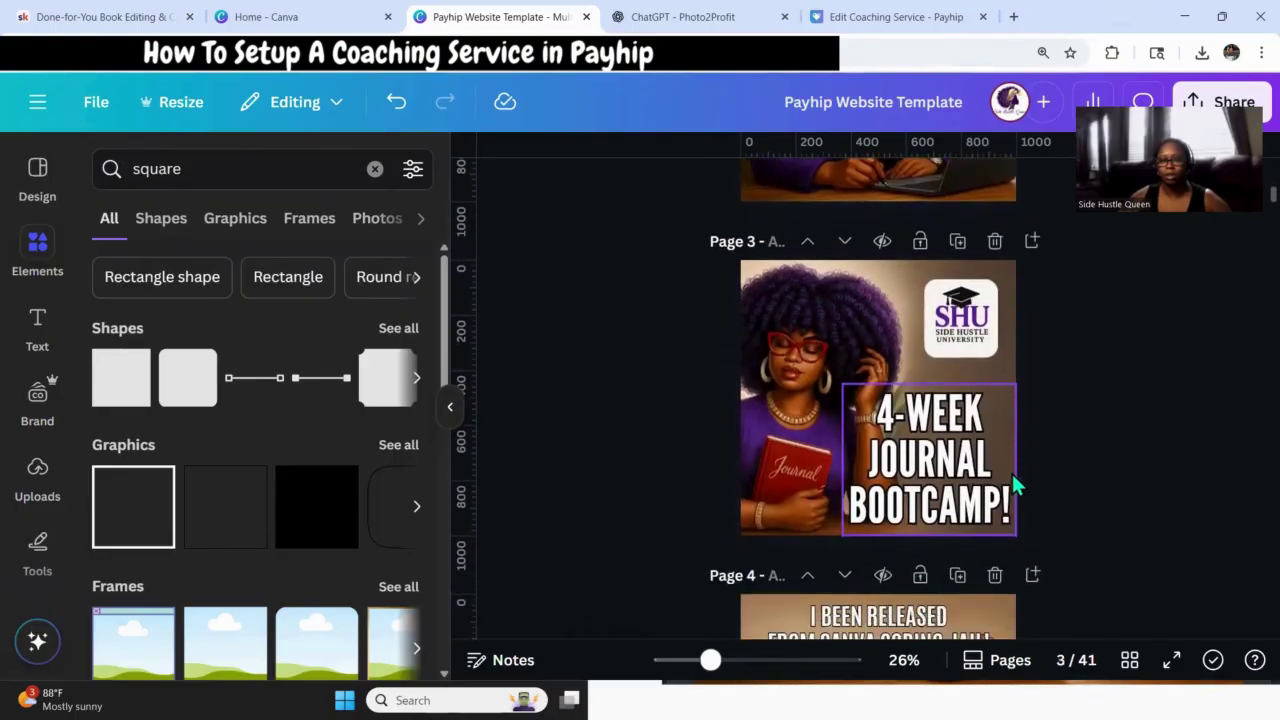
{"action": "scroll", "coordinate": [1024, 476], "scroll_direction": "down", "scroll_amount": 8}
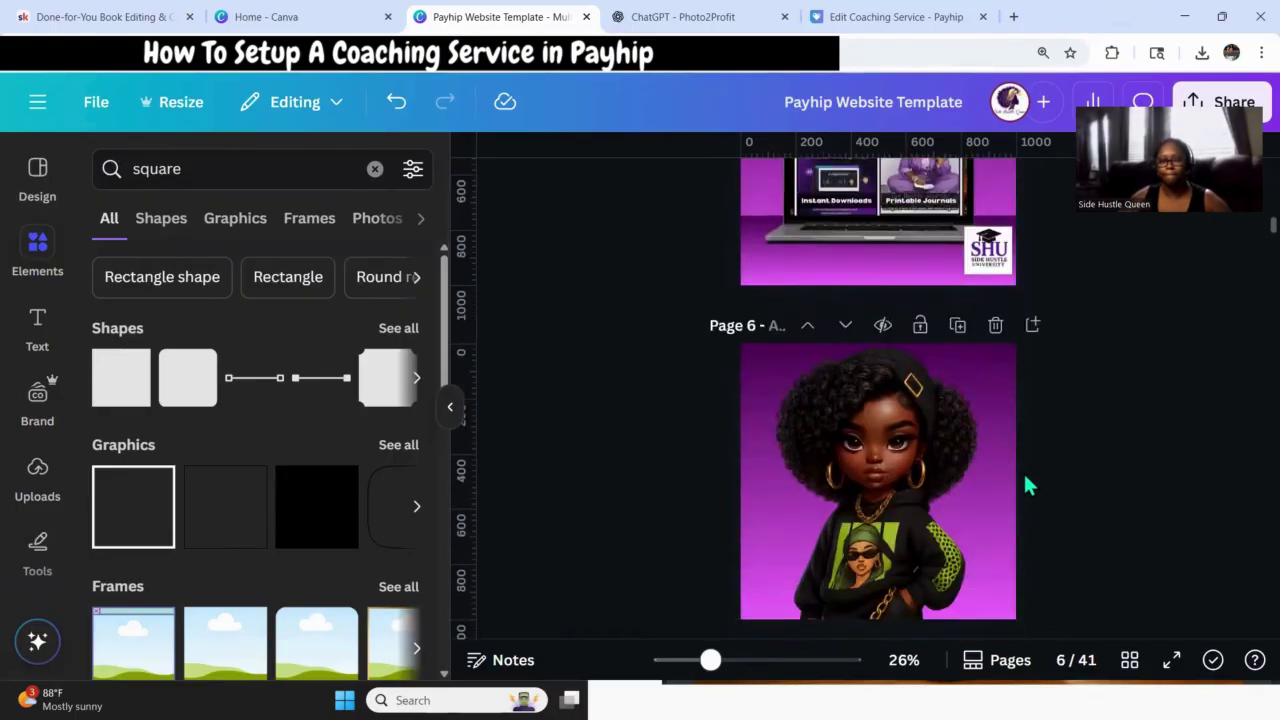
{"action": "scroll", "coordinate": [1023, 471], "scroll_direction": "down", "scroll_amount": 3}
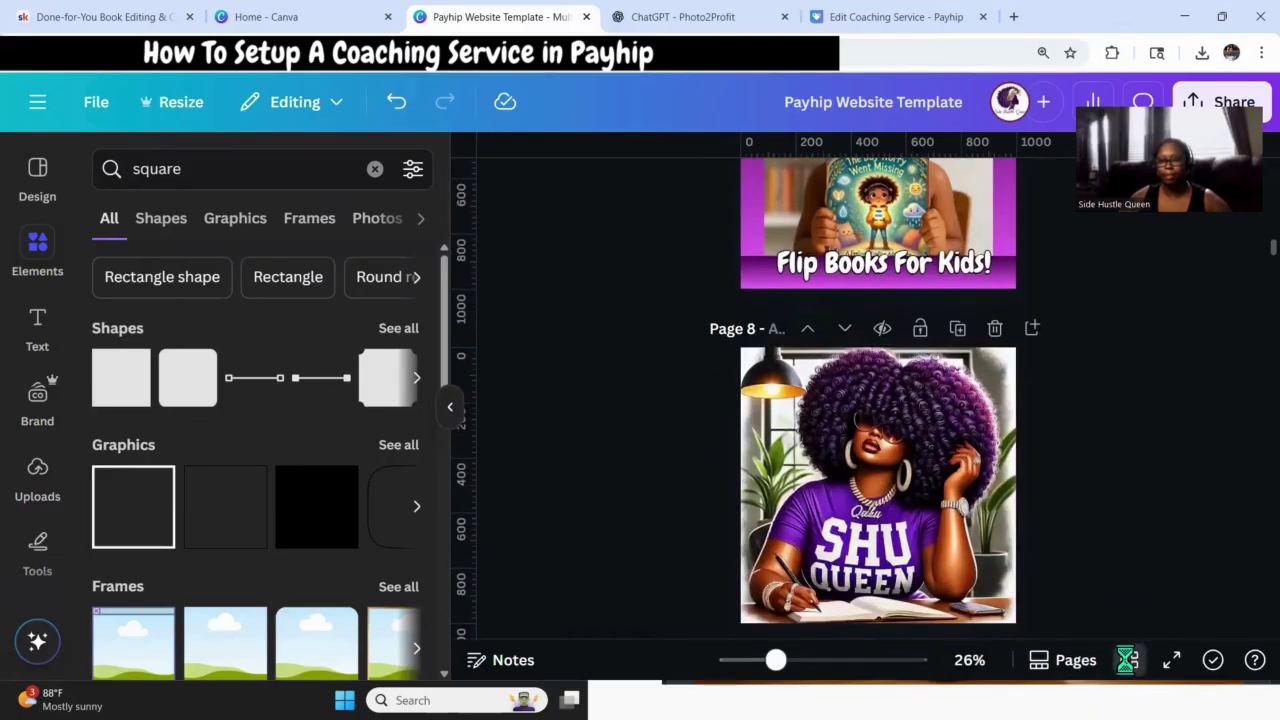
Show all pages of the Canva design in grid view and scan the thumbnails for a suitable product image.
{"action": "left_click", "coordinate": [1129, 660]}
{"action": "scroll", "coordinate": [880, 466], "scroll_direction": "down", "scroll_amount": 4}
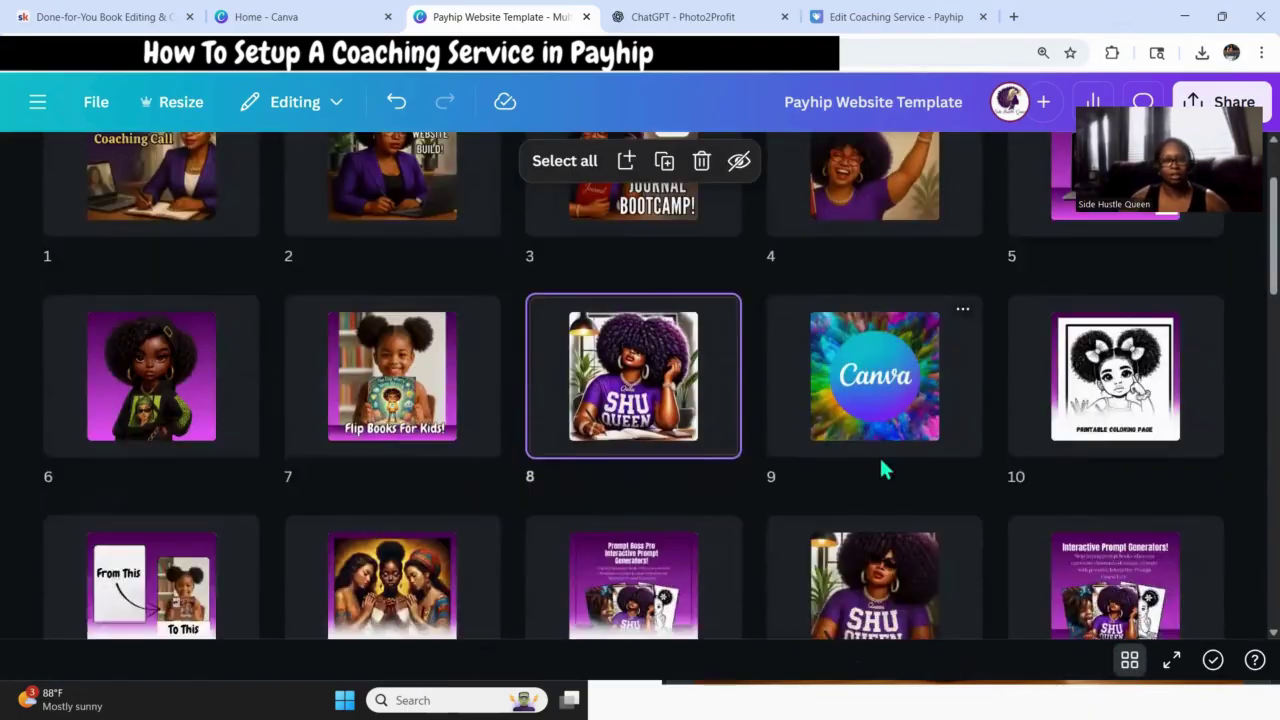
{"action": "scroll", "coordinate": [864, 465], "scroll_direction": "down", "scroll_amount": 1}
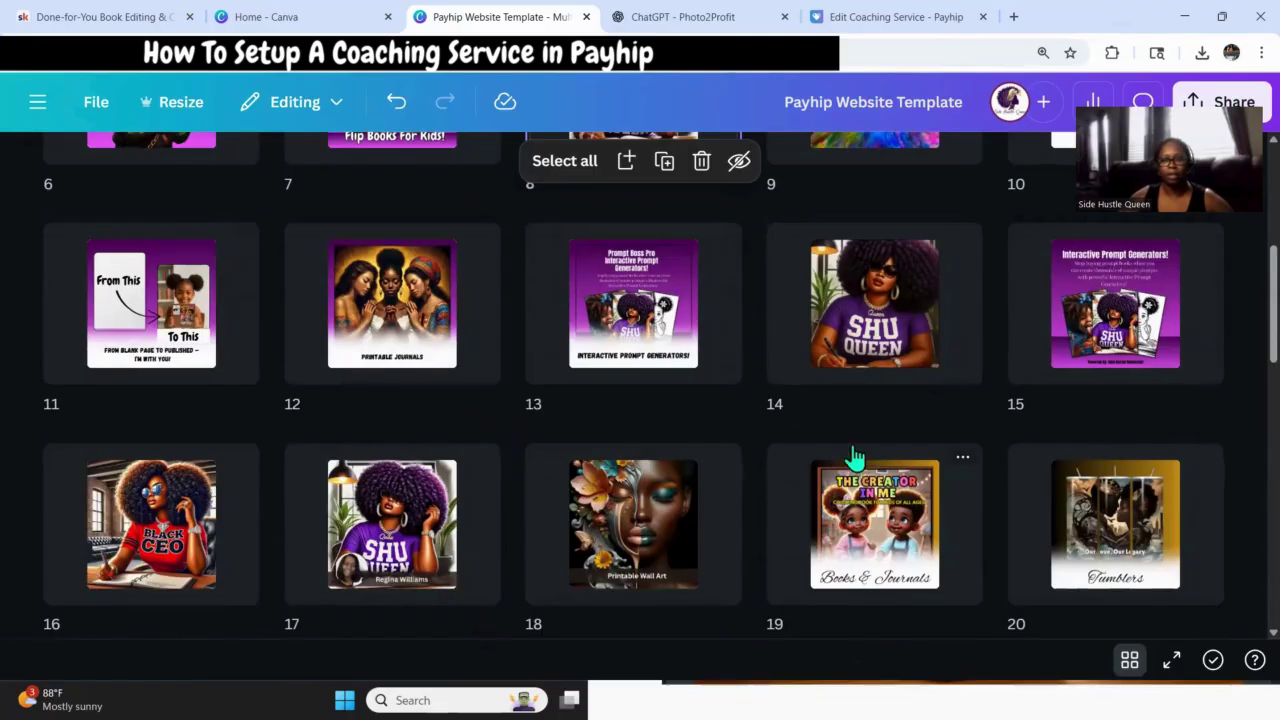
{"action": "scroll", "coordinate": [850, 456], "scroll_direction": "down", "scroll_amount": 3}
{"action": "scroll", "coordinate": [847, 451], "scroll_direction": "up", "scroll_amount": 6}
{"action": "scroll", "coordinate": [845, 450], "scroll_direction": "up", "scroll_amount": 1}
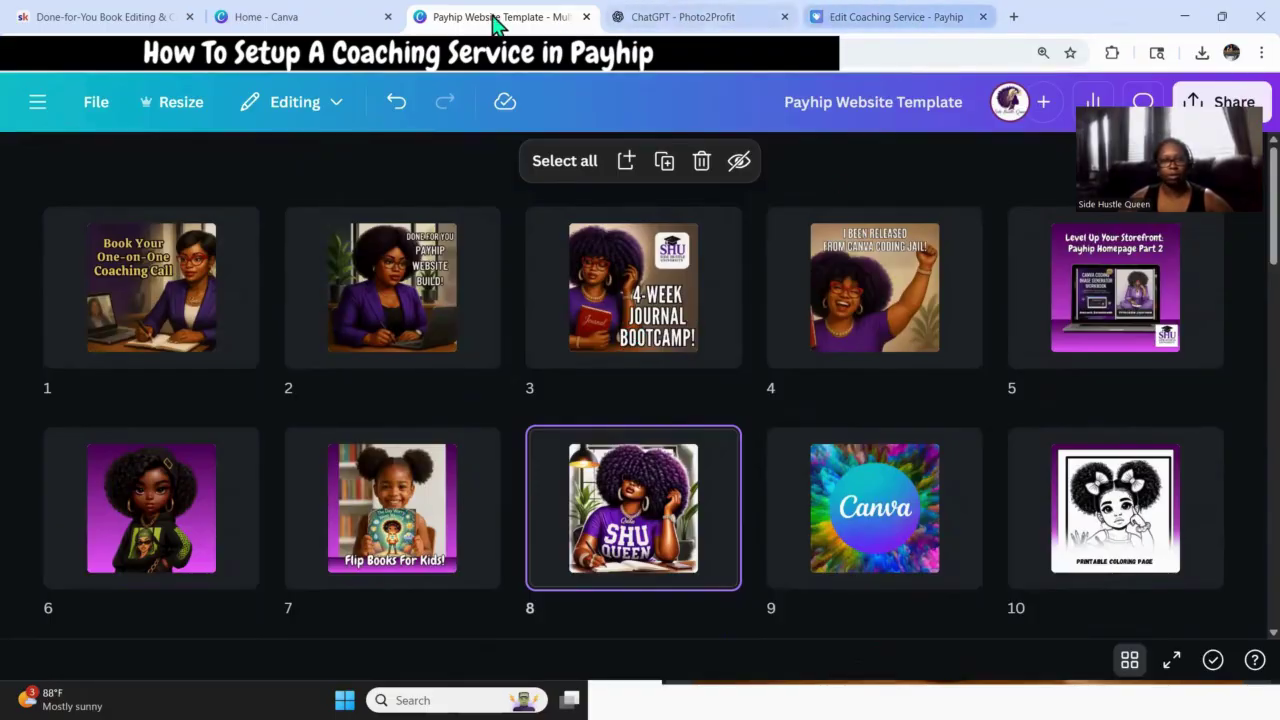
Switch to ChatGPT, open the image library and browse the generated images for one that suits the coaching service thumbnail.
{"action": "left_click", "coordinate": [684, 22]}
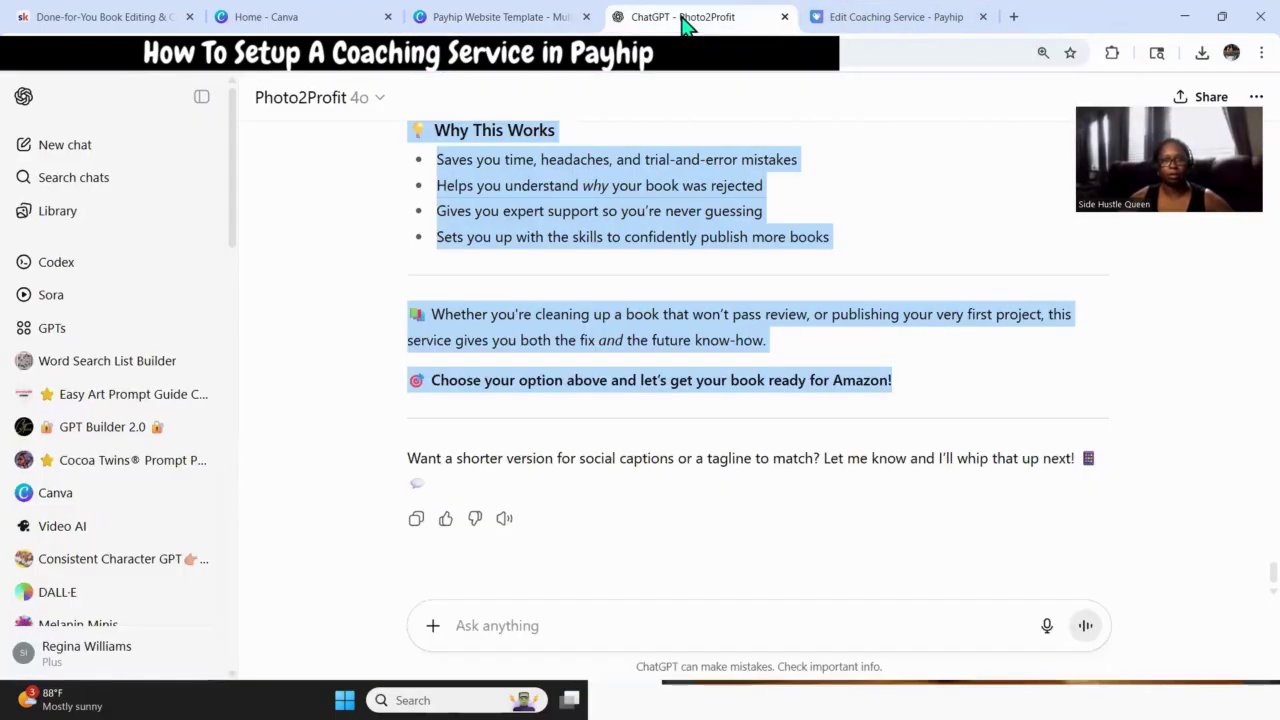
{"action": "left_click", "coordinate": [605, 92]}
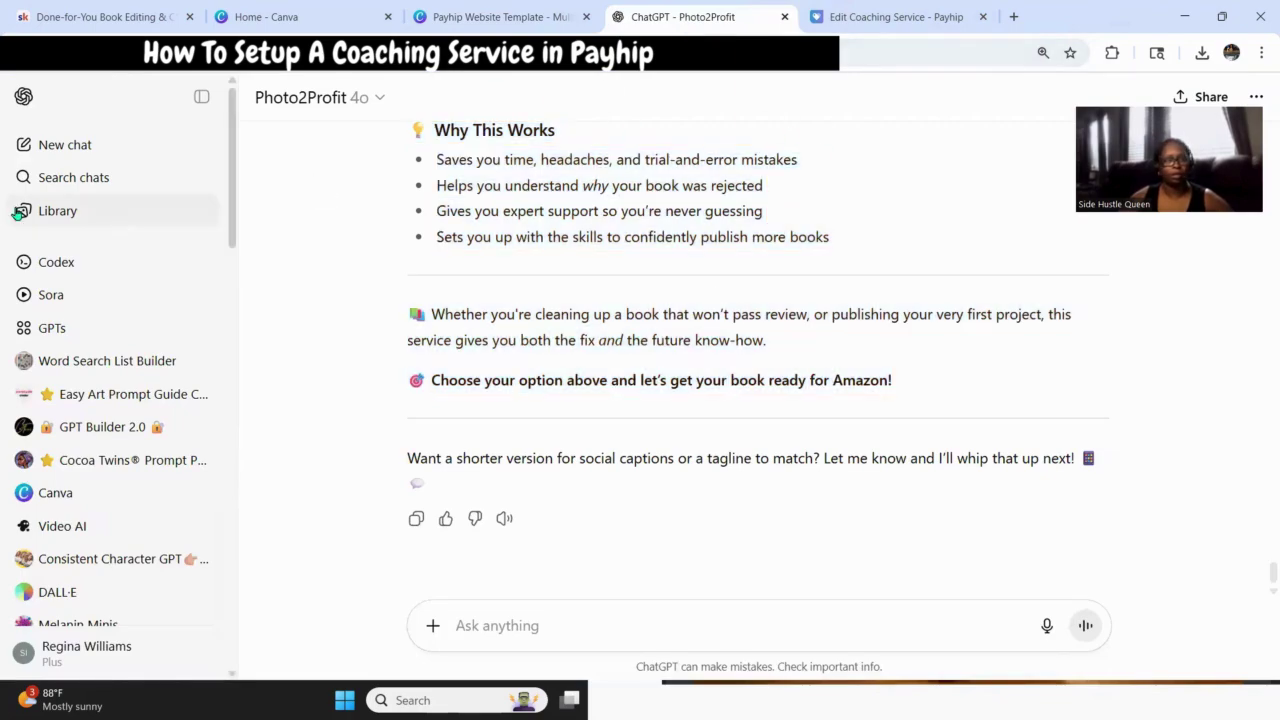
{"action": "left_click", "coordinate": [190, 212]}
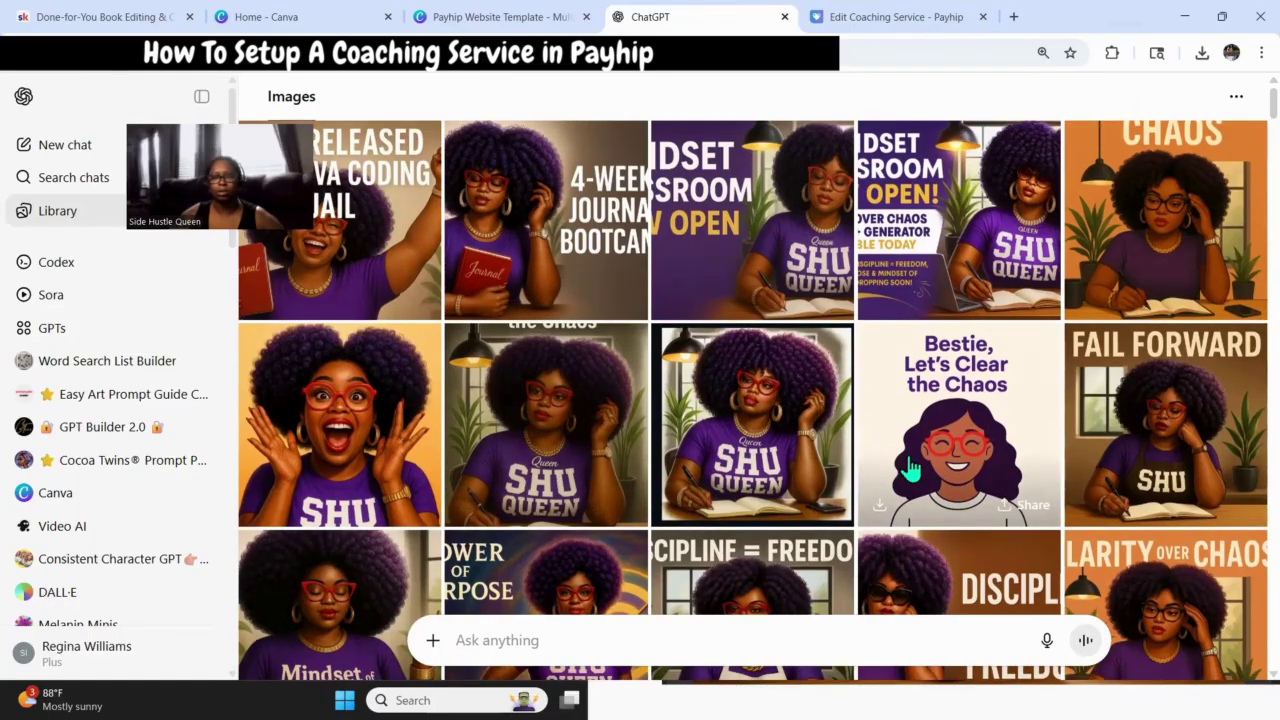
{"action": "scroll", "coordinate": [910, 470], "scroll_direction": "down", "scroll_amount": 3}
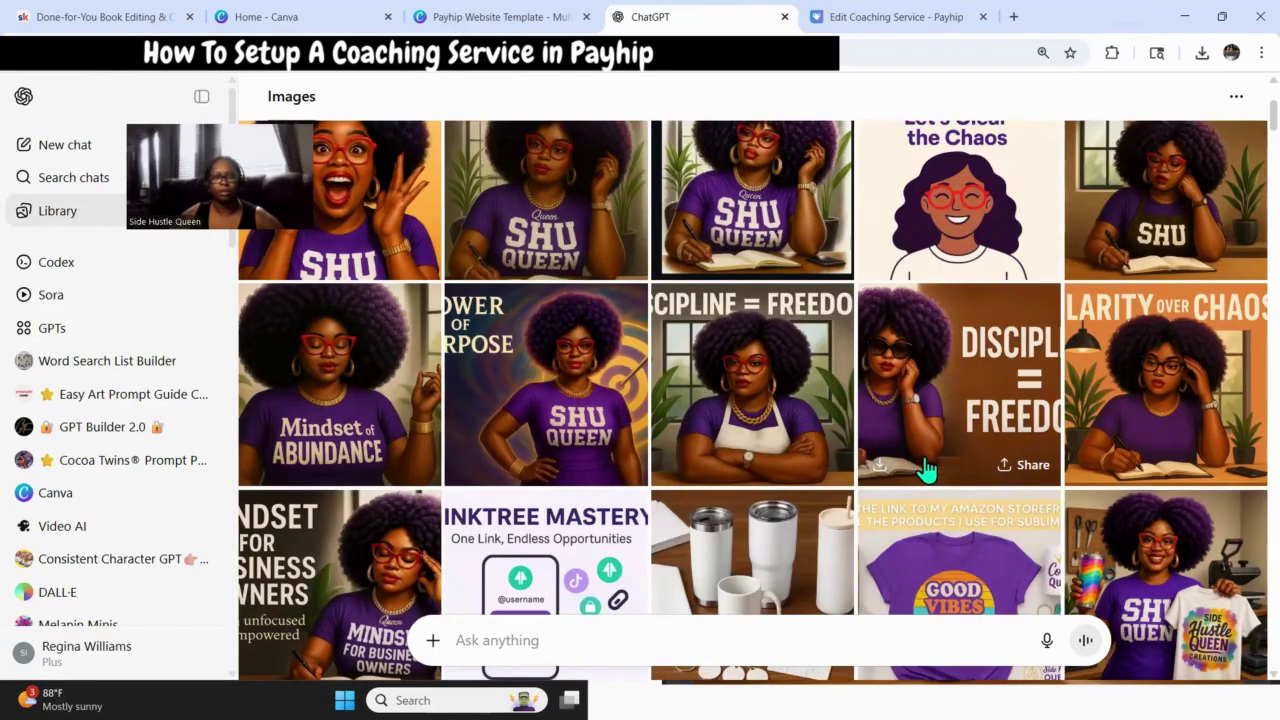
{"action": "scroll", "coordinate": [928, 468], "scroll_direction": "up", "scroll_amount": 2}
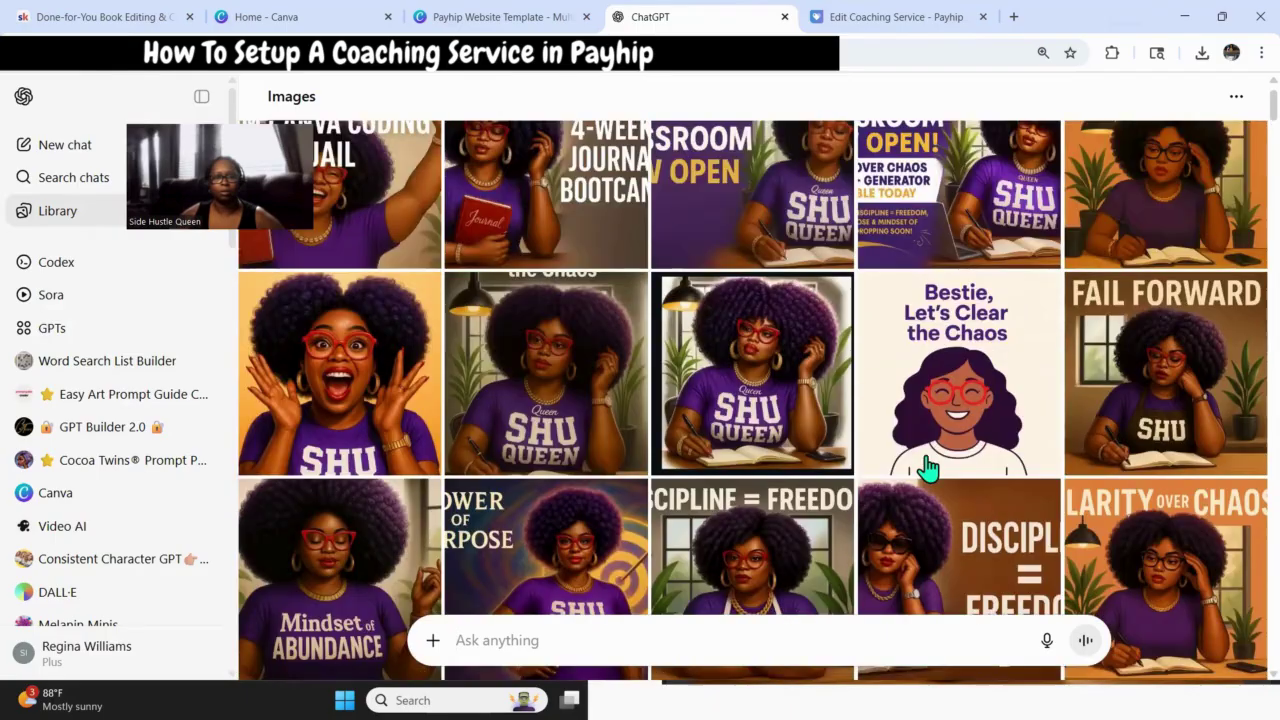
{"action": "scroll", "coordinate": [928, 468], "scroll_direction": "down", "scroll_amount": 3}
{"action": "scroll", "coordinate": [928, 468], "scroll_direction": "down", "scroll_amount": 5}
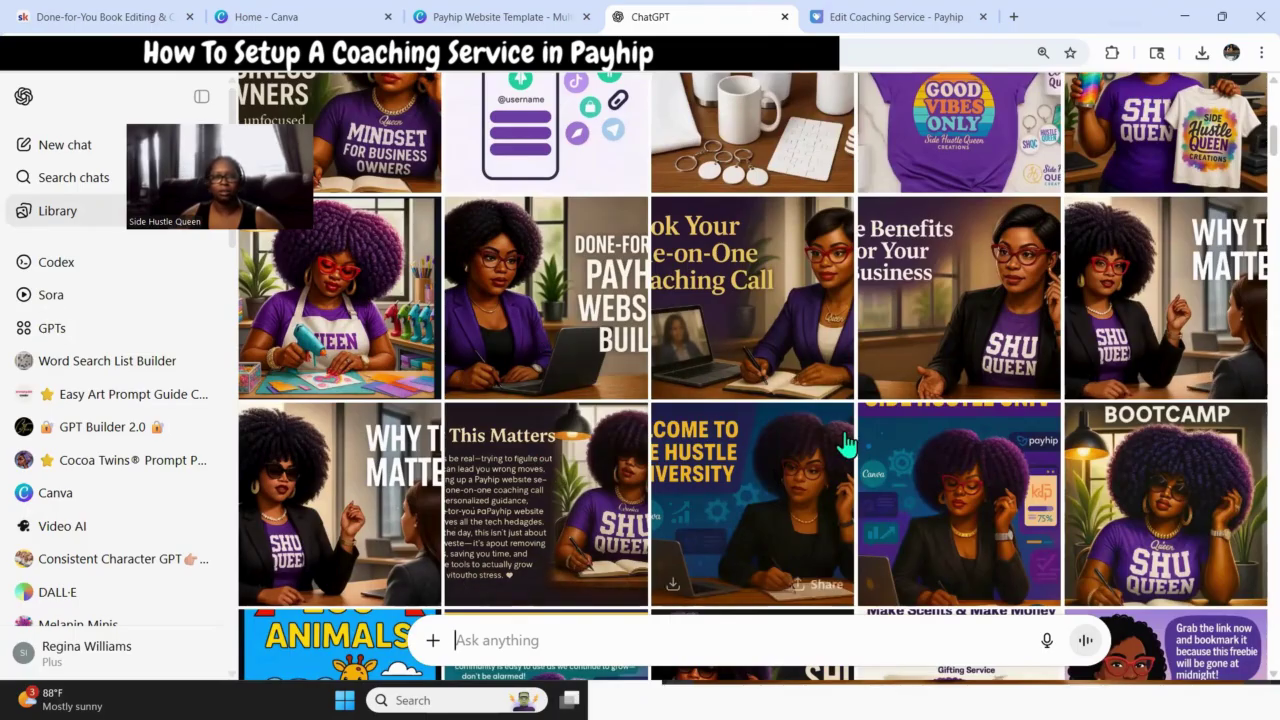
{"action": "scroll", "coordinate": [955, 495], "scroll_direction": "down", "scroll_amount": 2}
{"action": "scroll", "coordinate": [955, 495], "scroll_direction": "down", "scroll_amount": 2}
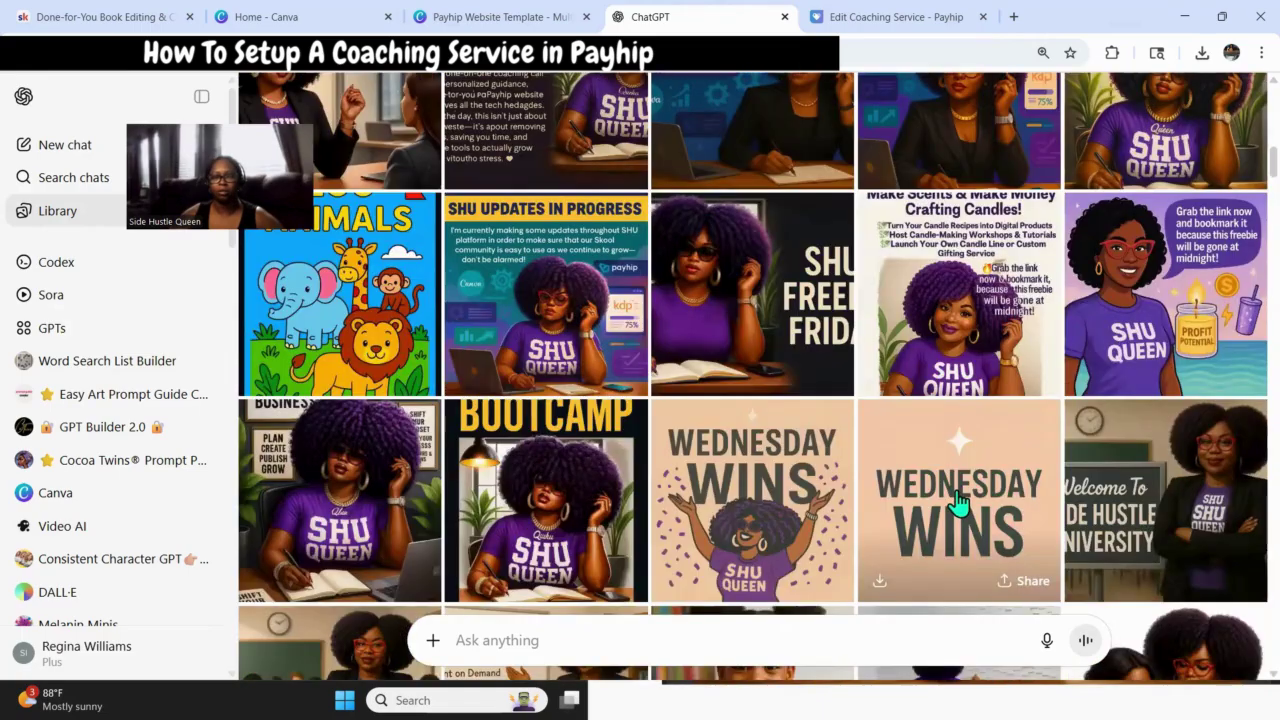
{"action": "scroll", "coordinate": [957, 500], "scroll_direction": "down", "scroll_amount": 3}
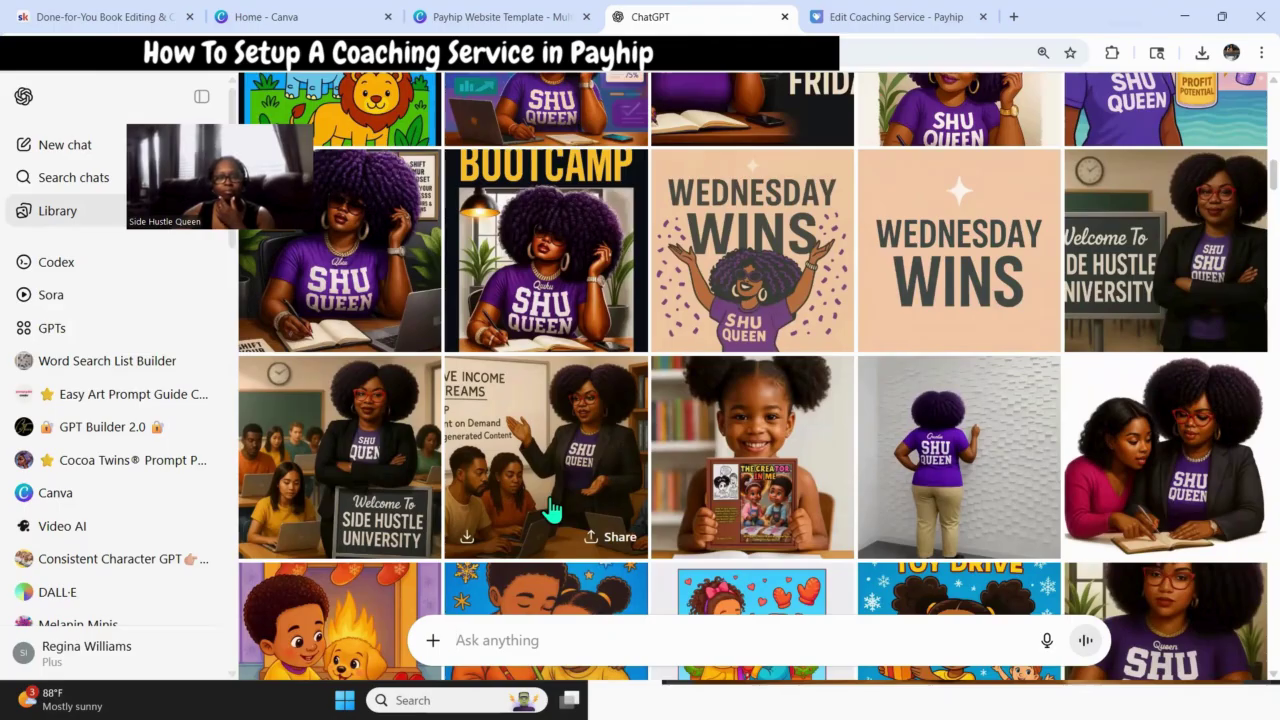
{"action": "scroll", "coordinate": [553, 510], "scroll_direction": "down", "scroll_amount": 1}
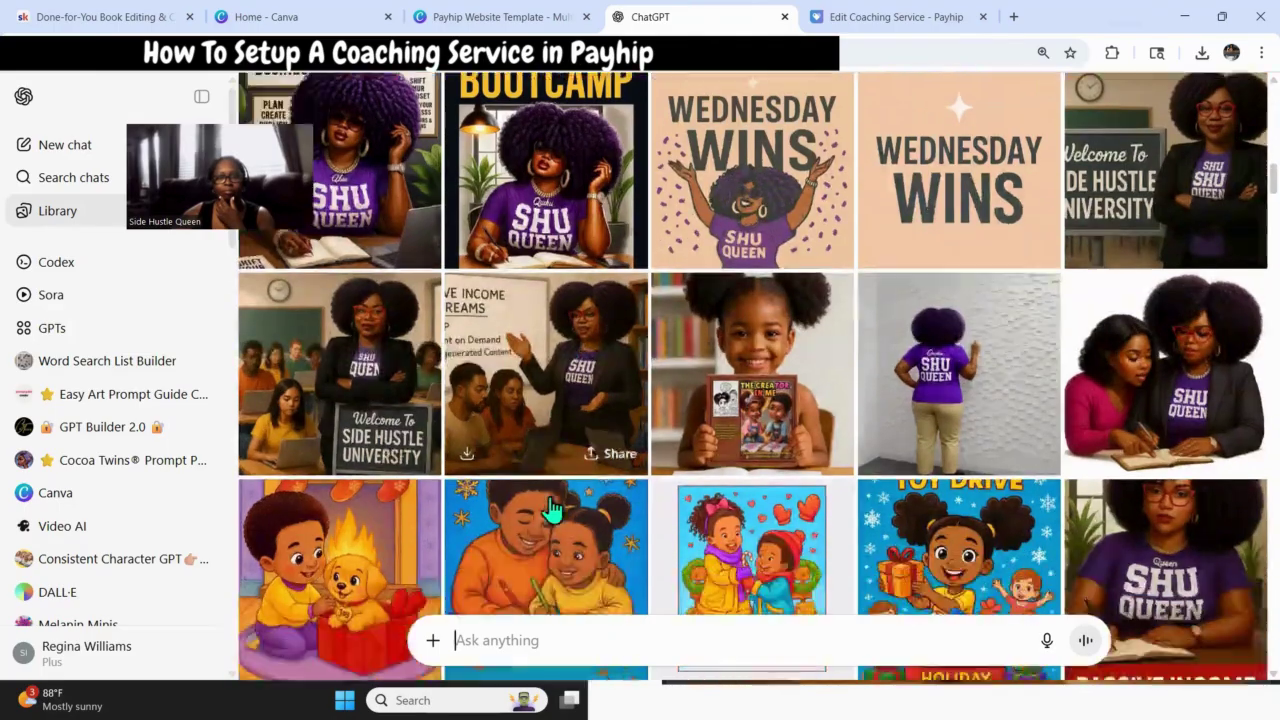
Preview the Passive Income Streams classroom image, and preview and download the image of two women working over an open book.
{"action": "left_click", "coordinate": [566, 427]}
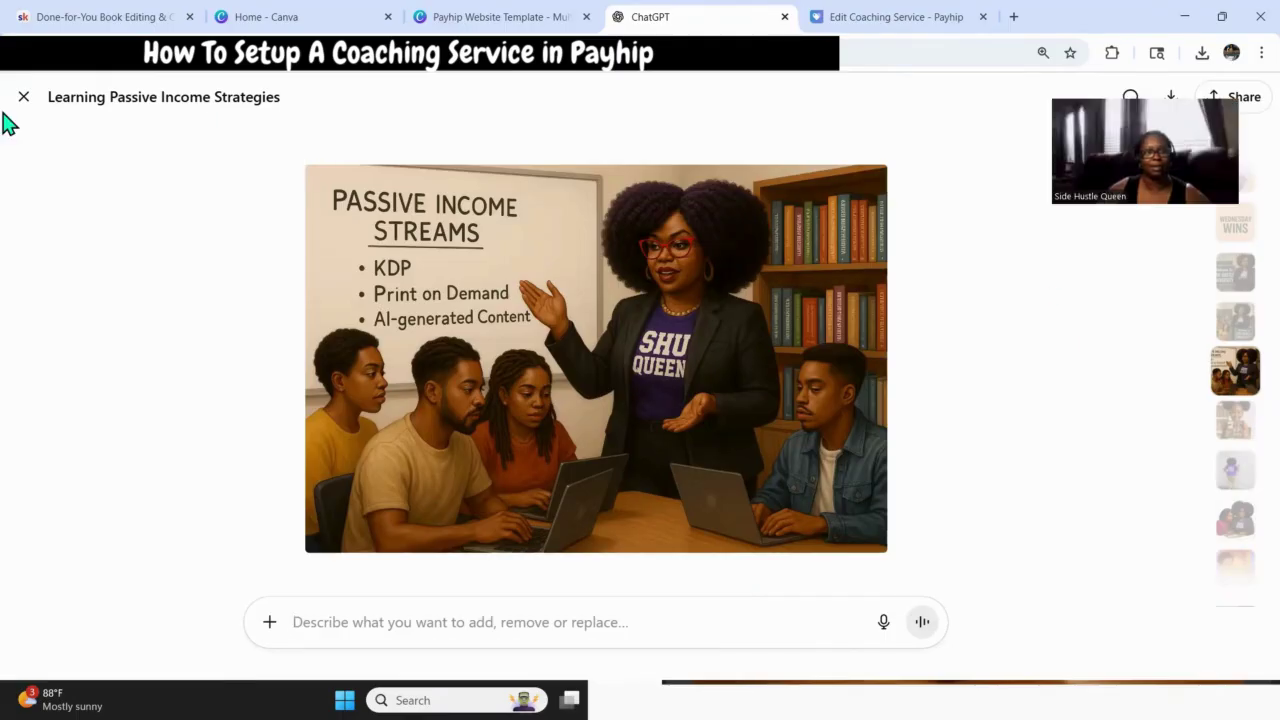
{"action": "left_click", "coordinate": [253, 210]}
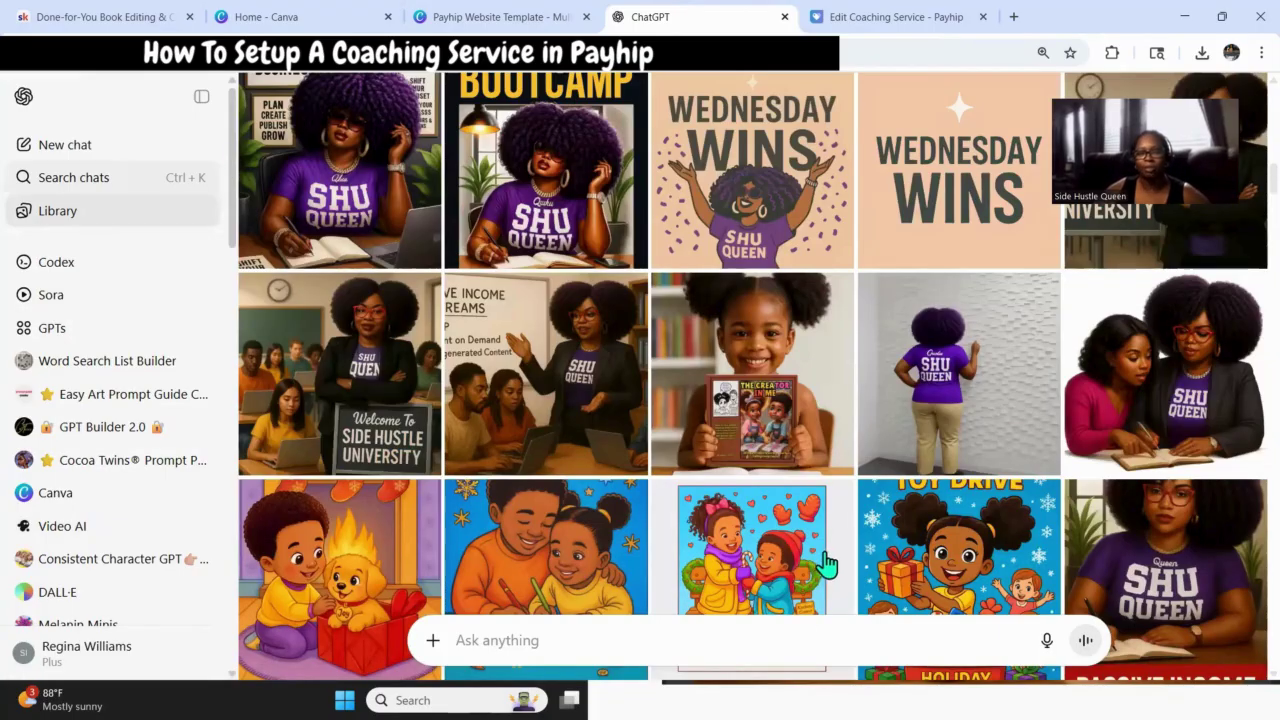
{"action": "left_click", "coordinate": [1185, 398]}
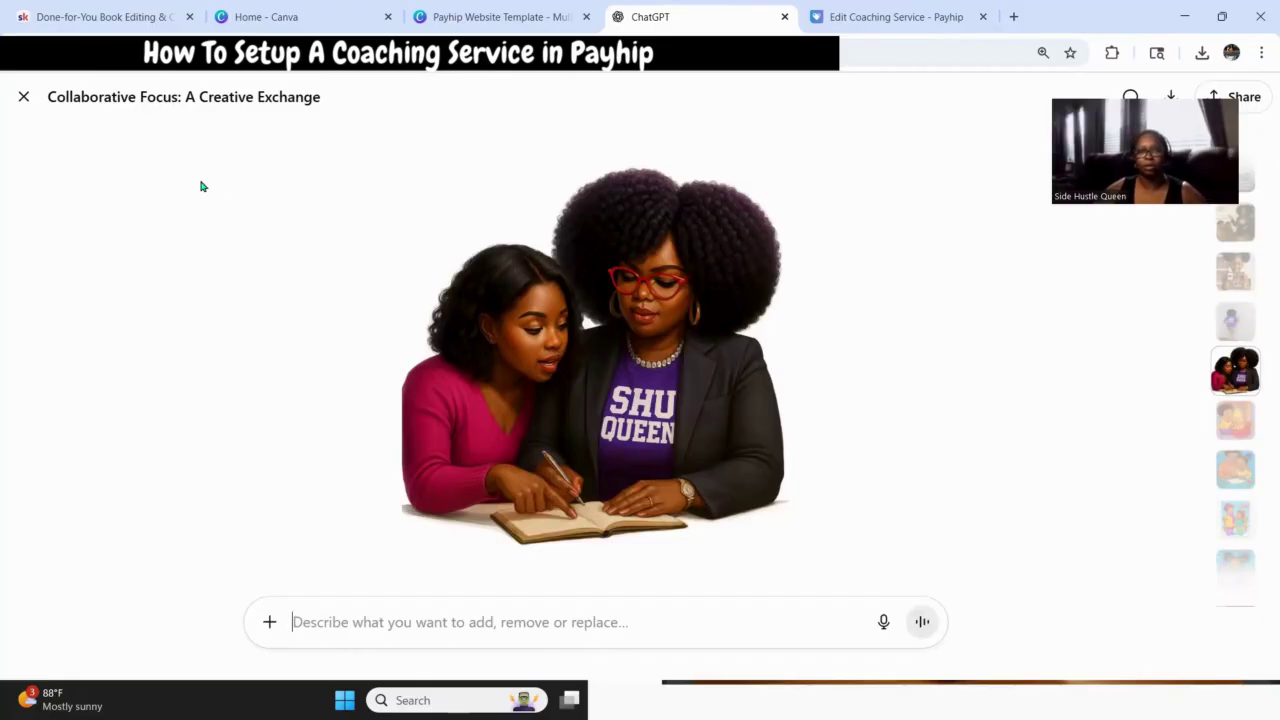
{"action": "left_click", "coordinate": [24, 96]}
{"action": "left_click", "coordinate": [1085, 456]}
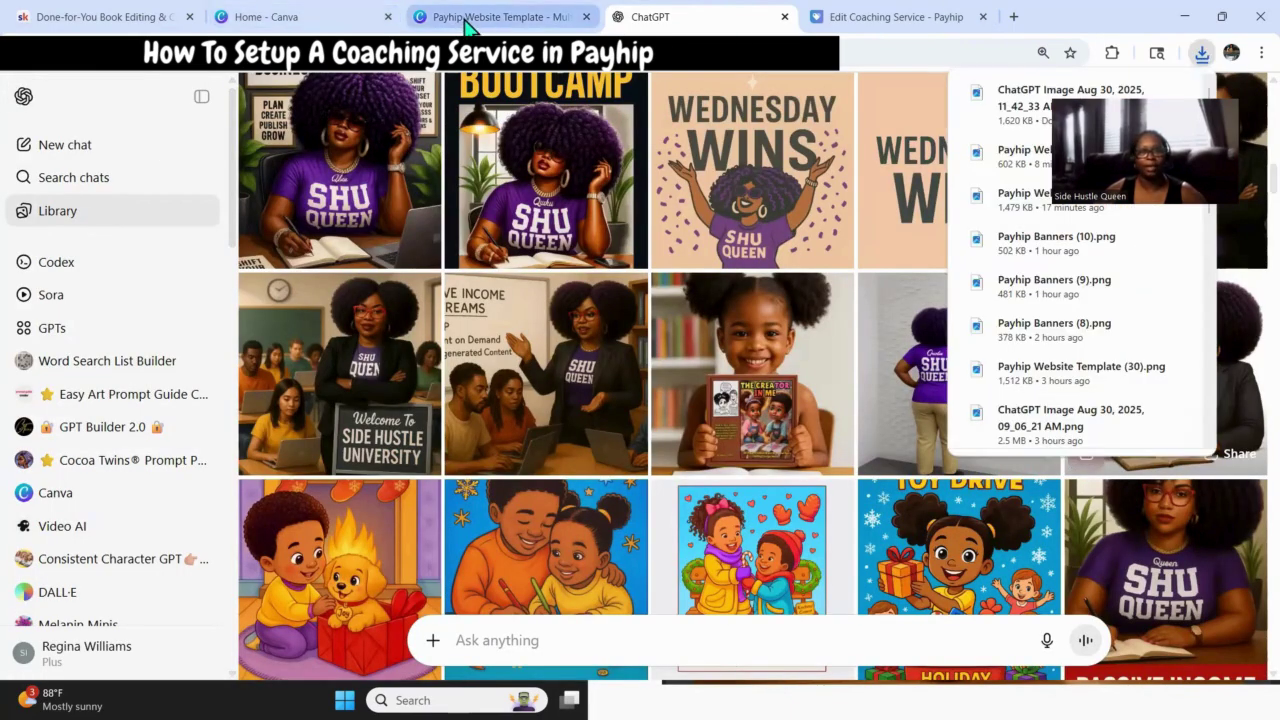
Return to the Payhip Website Template design in Canva and add a blank page after the One-on-One Coaching Call page.
{"action": "left_click", "coordinate": [497, 16]}
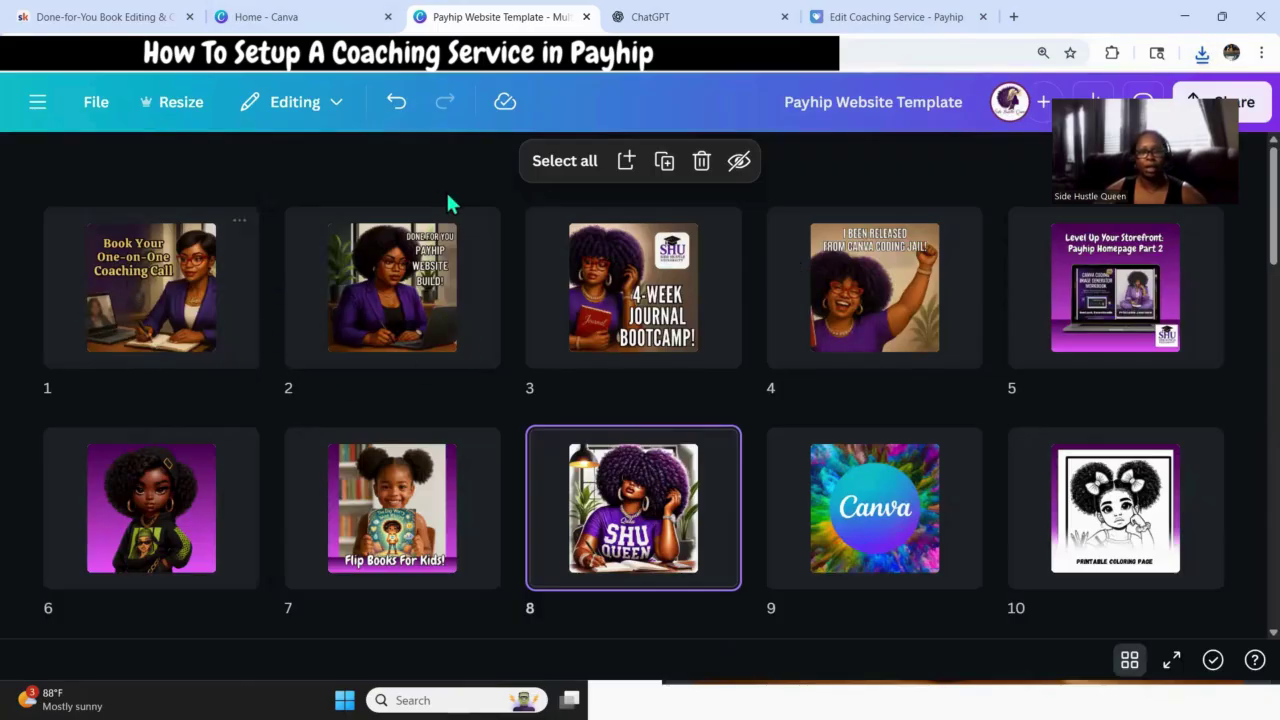
{"action": "left_click", "coordinate": [171, 327]}
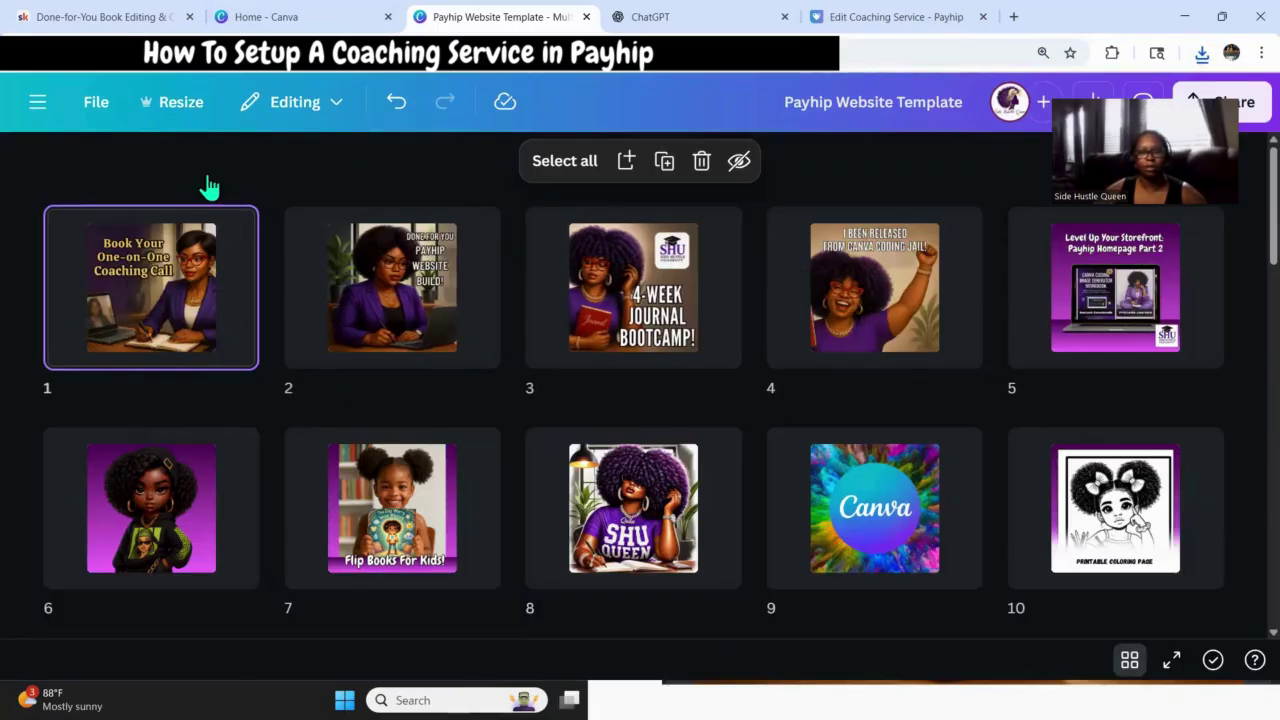
{"action": "left_click", "coordinate": [1128, 664]}
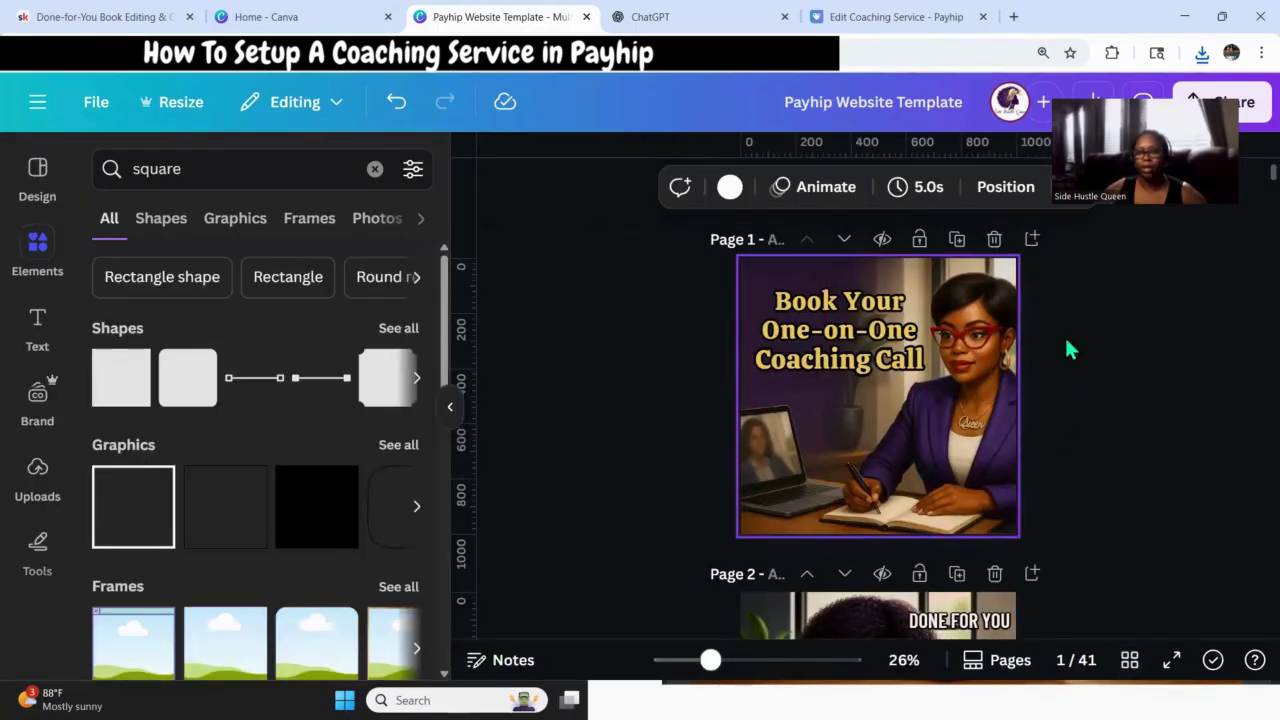
{"action": "left_click", "coordinate": [1033, 238]}
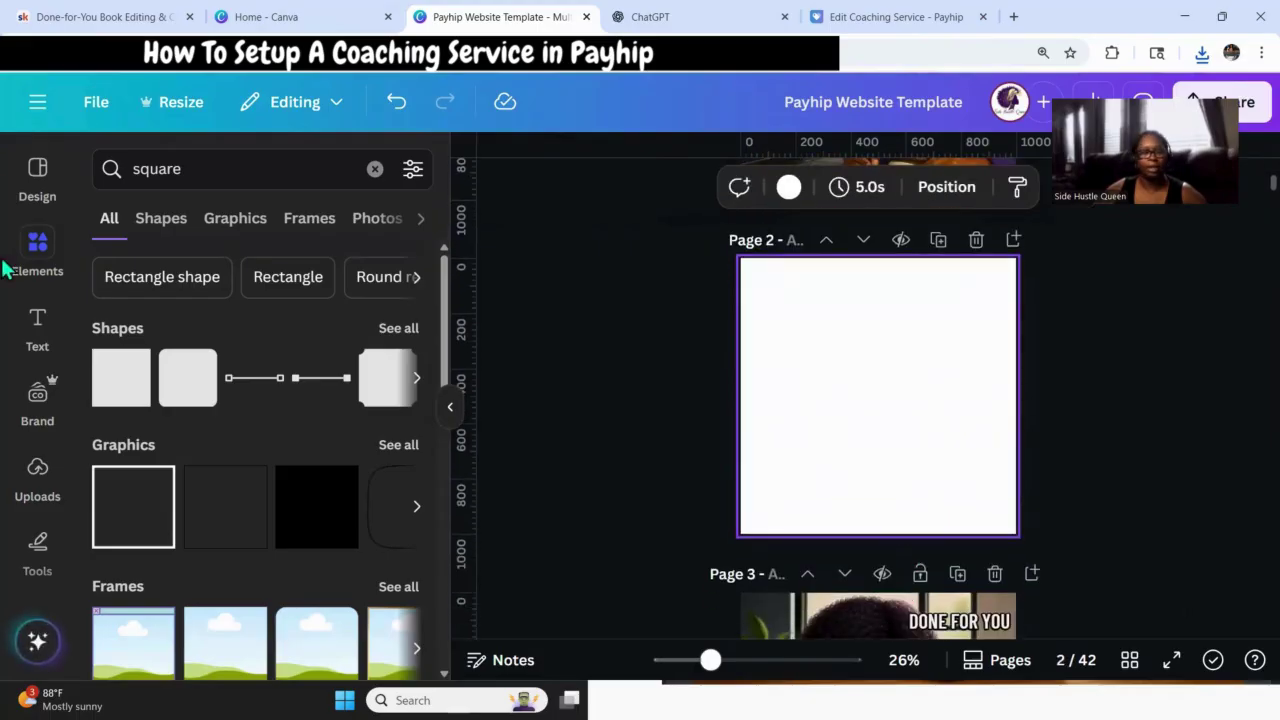
Upload the newest ChatGPT Image PNG of the two women over an open book and place it on blank page 2.
{"action": "left_click", "coordinate": [35, 478]}
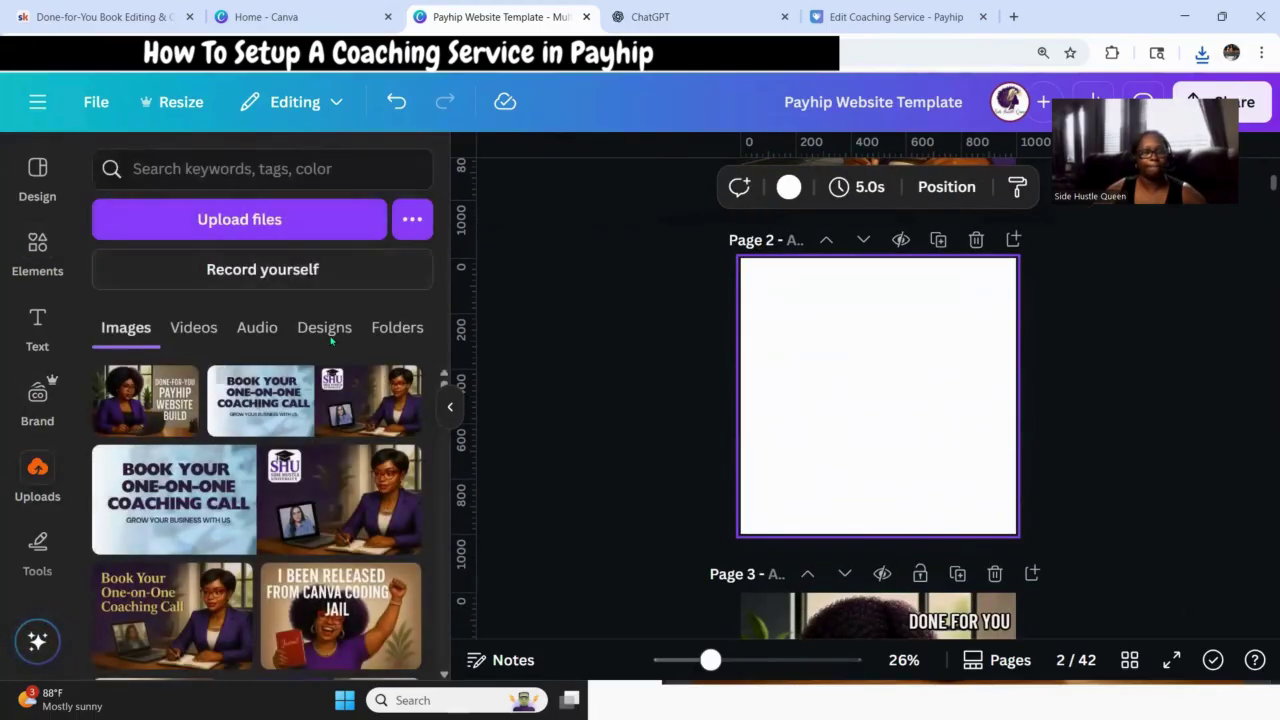
{"action": "left_click", "coordinate": [284, 226]}
{"action": "left_click", "coordinate": [250, 152]}
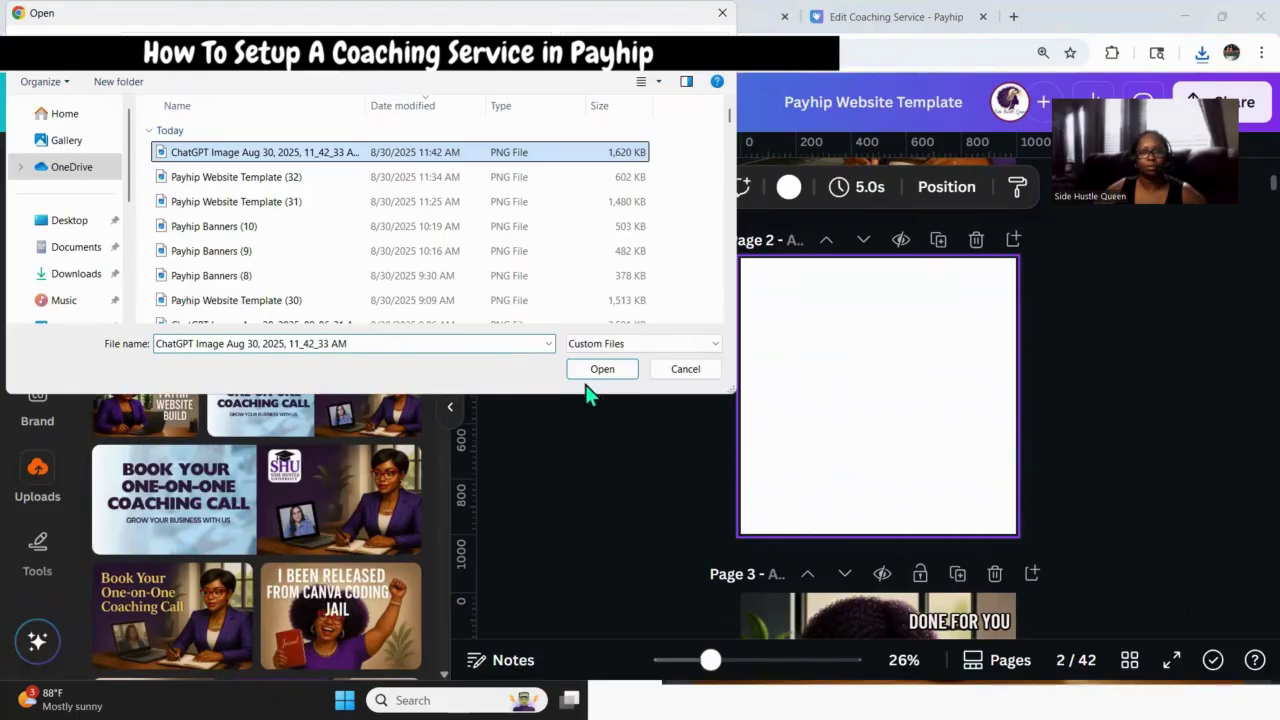
{"action": "left_click", "coordinate": [604, 372]}
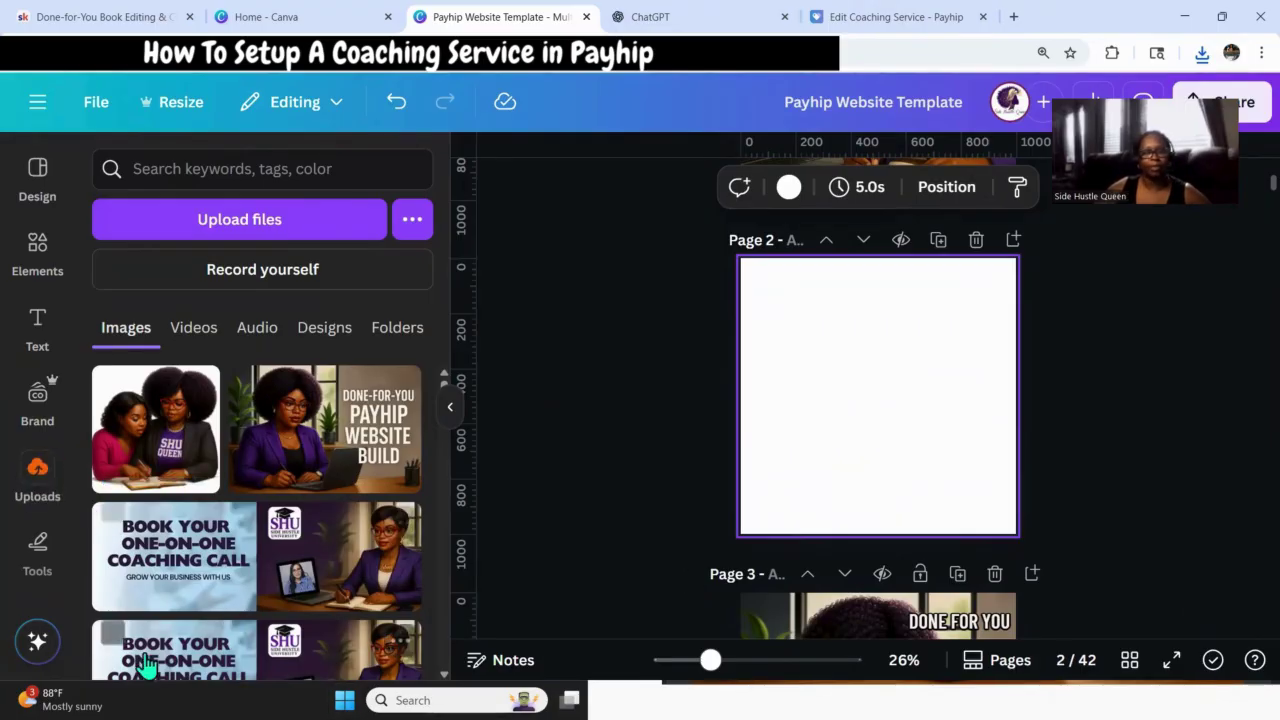
{"action": "left_click", "coordinate": [152, 455]}
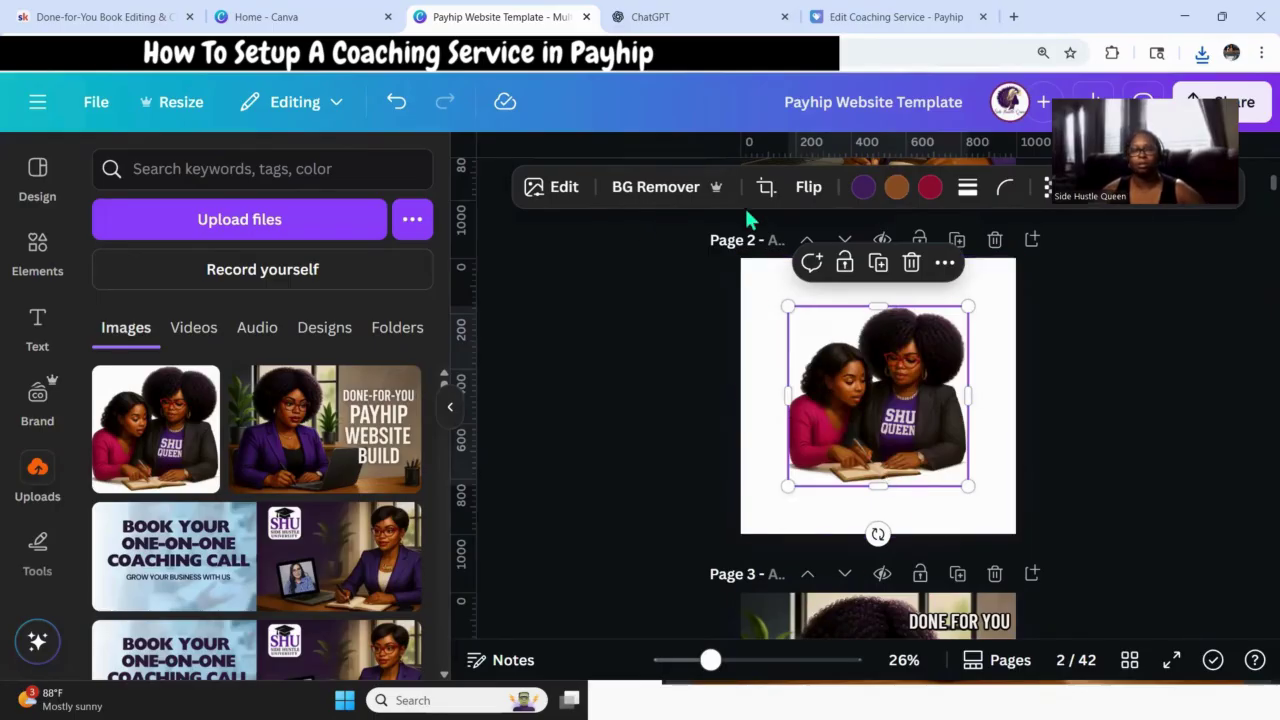
Remove the image's background, then enlarge it to nearly fill page 2 and centre it along the page's lower edge.
{"action": "left_click", "coordinate": [624, 192]}
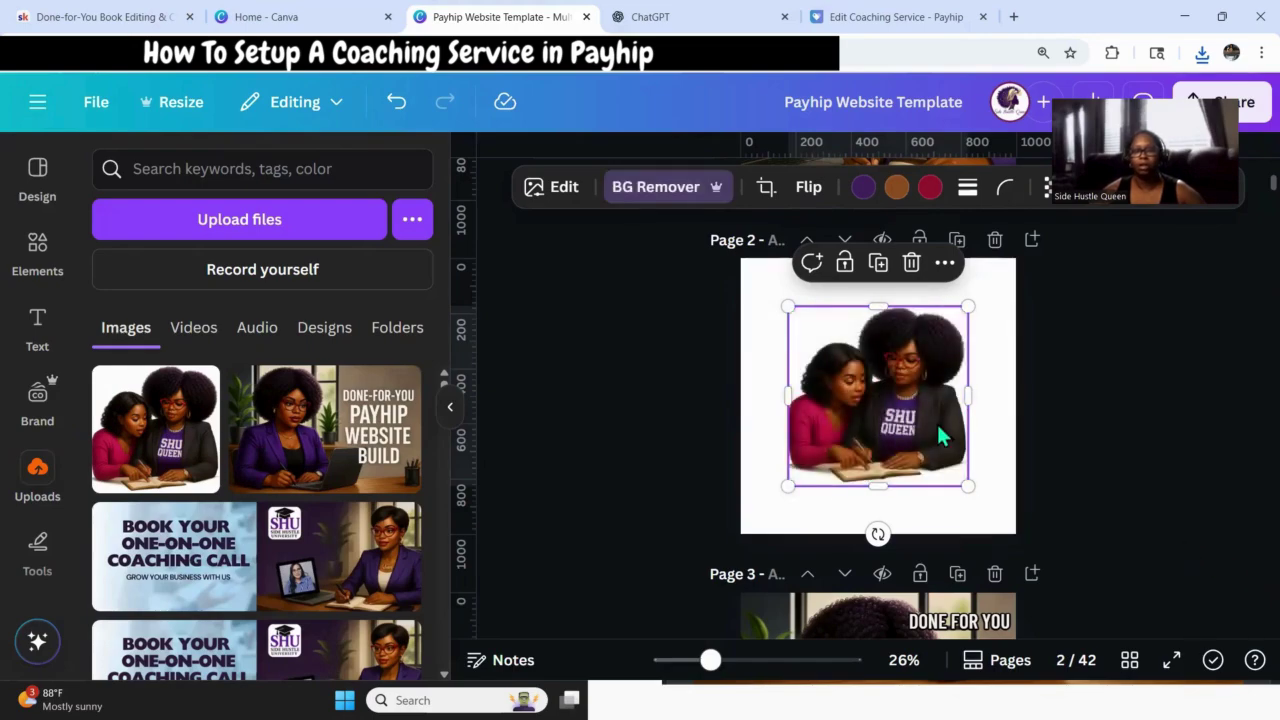
{"action": "left_click_drag", "start_coordinate": [967, 484], "coordinate": [1016, 534]}
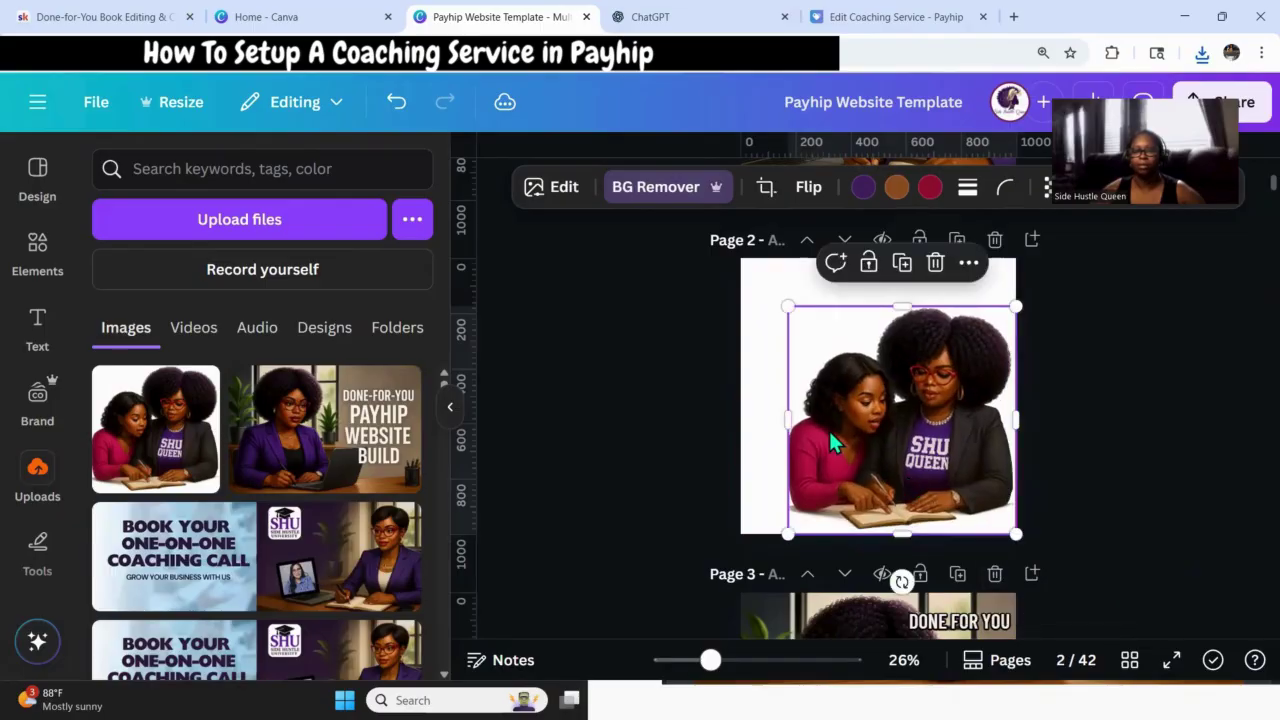
{"action": "left_click_drag", "start_coordinate": [828, 428], "coordinate": [814, 428]}
{"action": "left_click_drag", "start_coordinate": [772, 306], "coordinate": [738, 268]}
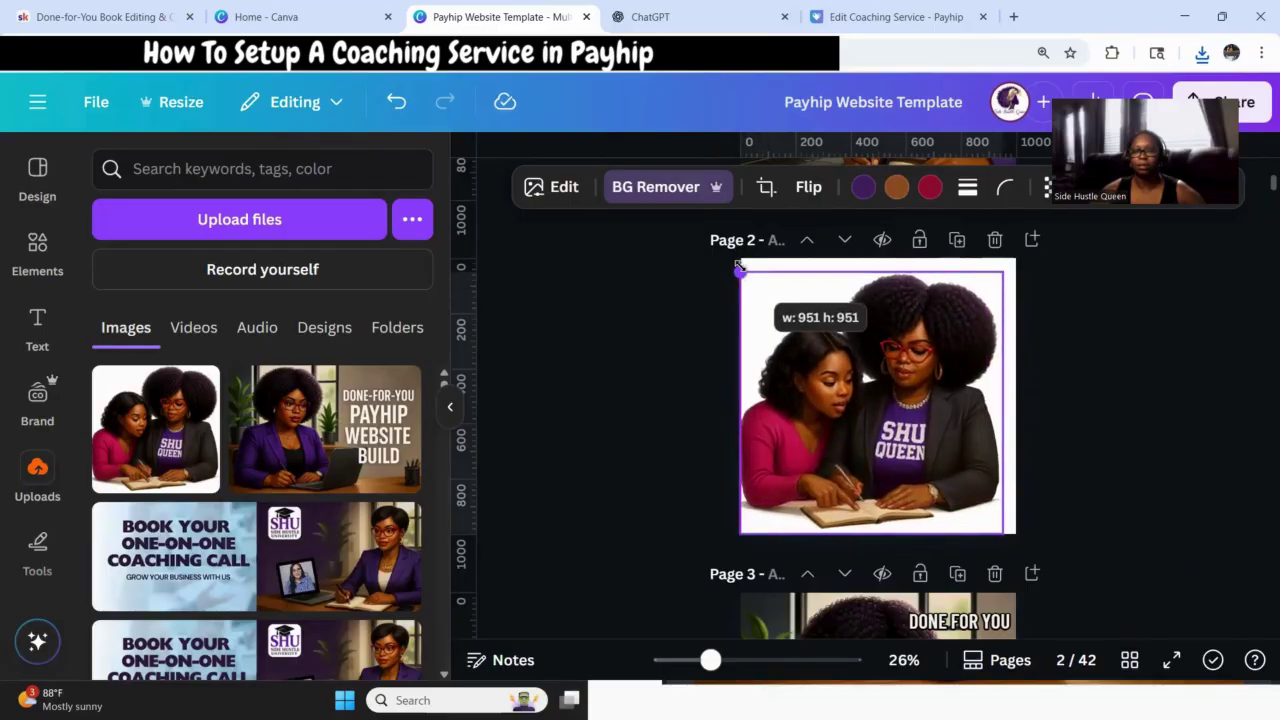
{"action": "left_click", "coordinate": [1067, 446]}
{"action": "left_click", "coordinate": [927, 442]}
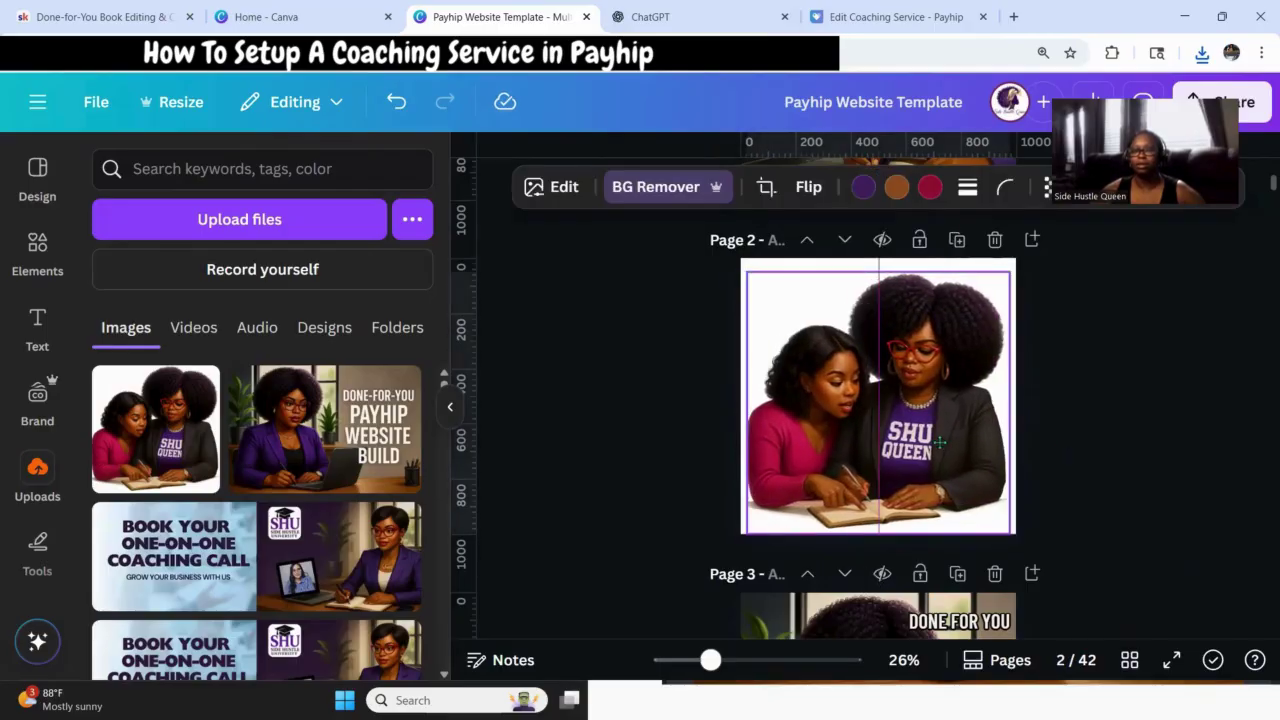
{"action": "left_click_drag", "start_coordinate": [741, 264], "coordinate": [738, 263]}
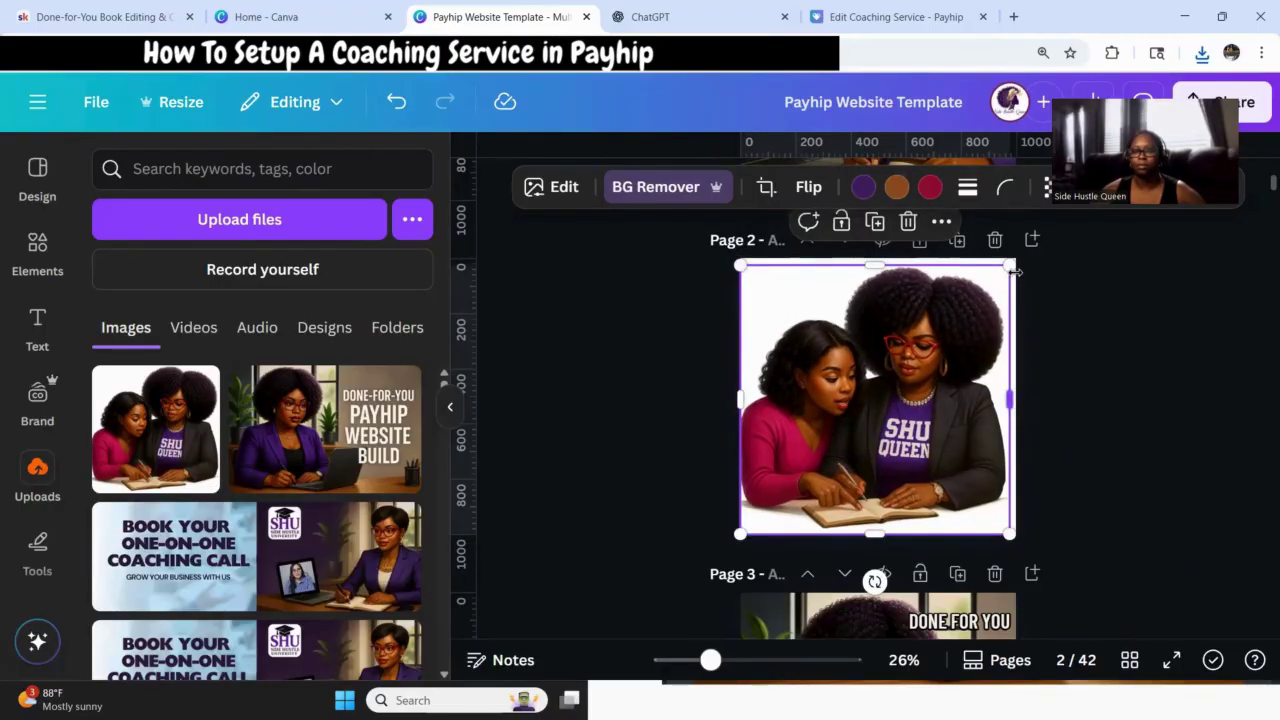
{"action": "left_click_drag", "start_coordinate": [1009, 272], "coordinate": [988, 288]}
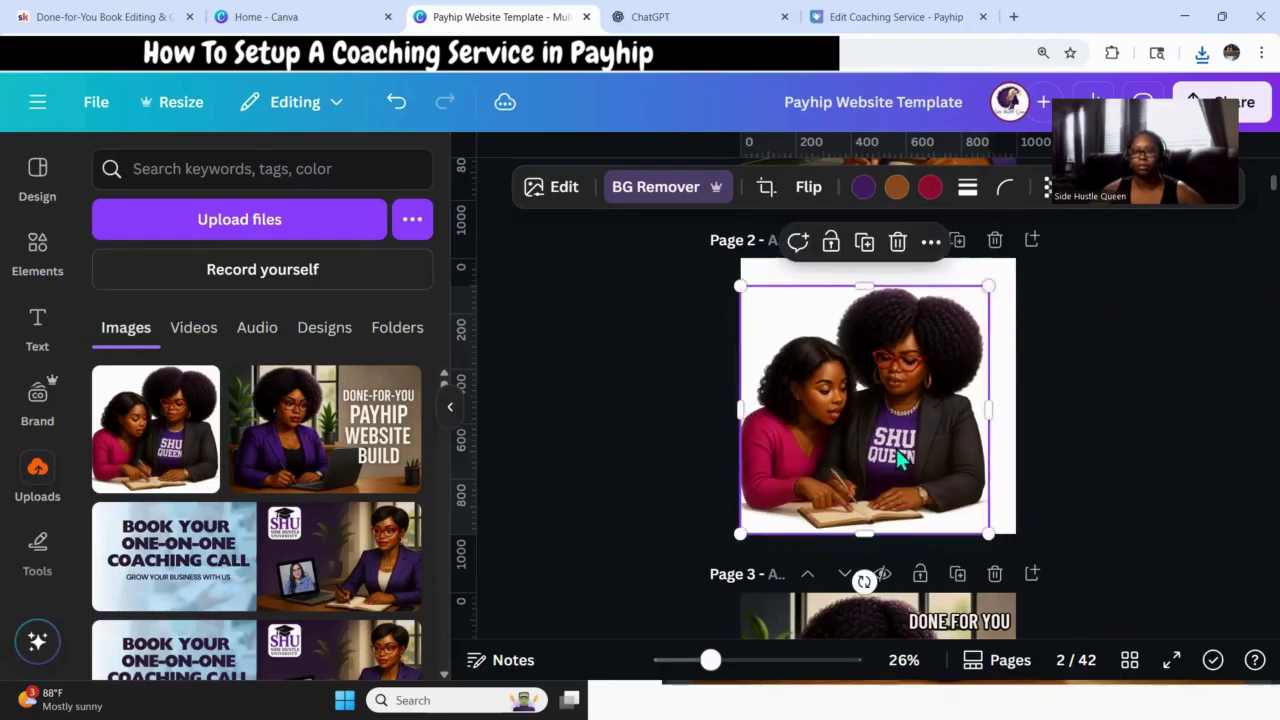
{"action": "left_click_drag", "start_coordinate": [896, 448], "coordinate": [910, 443]}
{"action": "left_click", "coordinate": [1107, 467]}
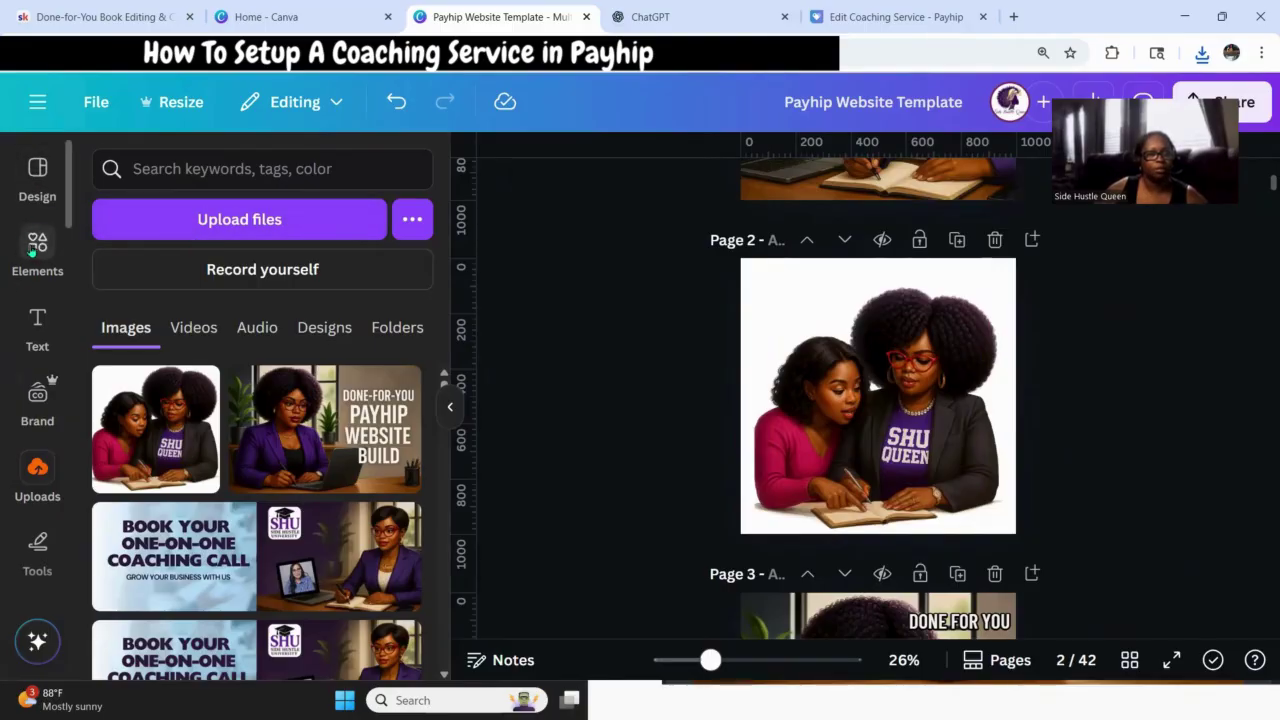
Search the elements for "purple background colors" and show all matching graphics.
{"action": "left_click", "coordinate": [37, 247]}
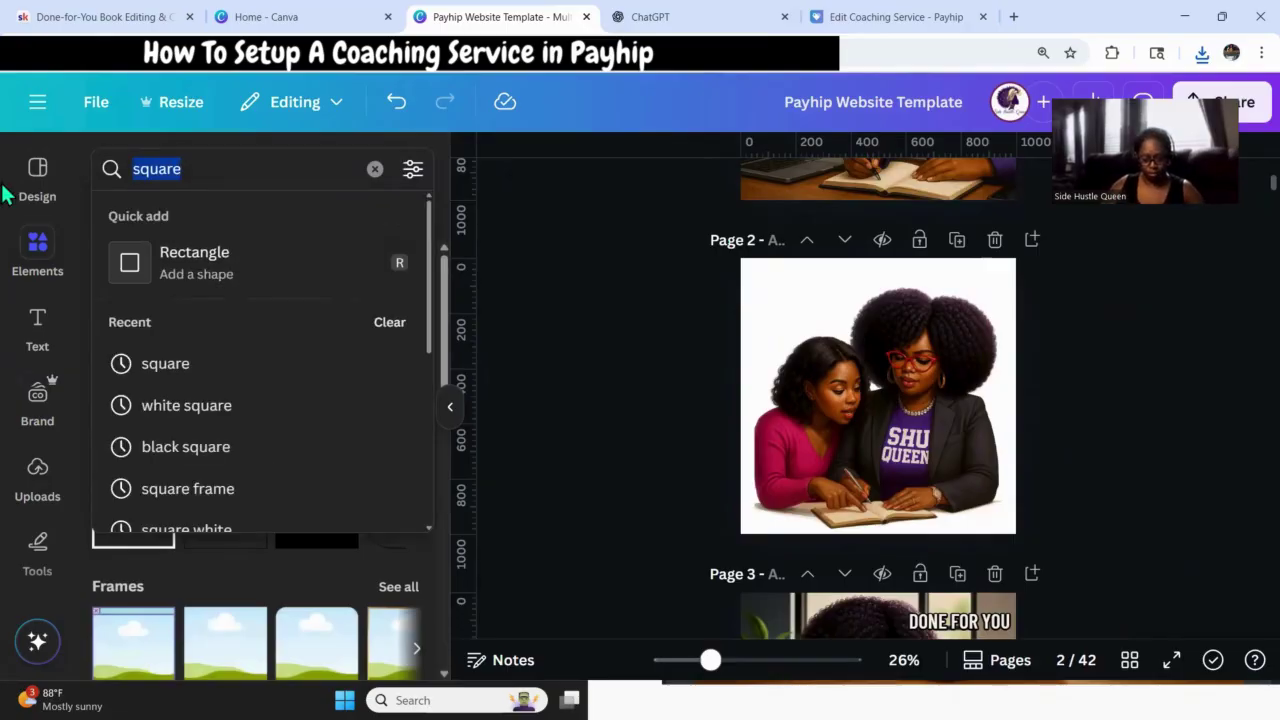
{"action": "type", "text": "put"}
{"action": "key", "text": "BackSpace"}
{"action": "type", "text": "rpl"}
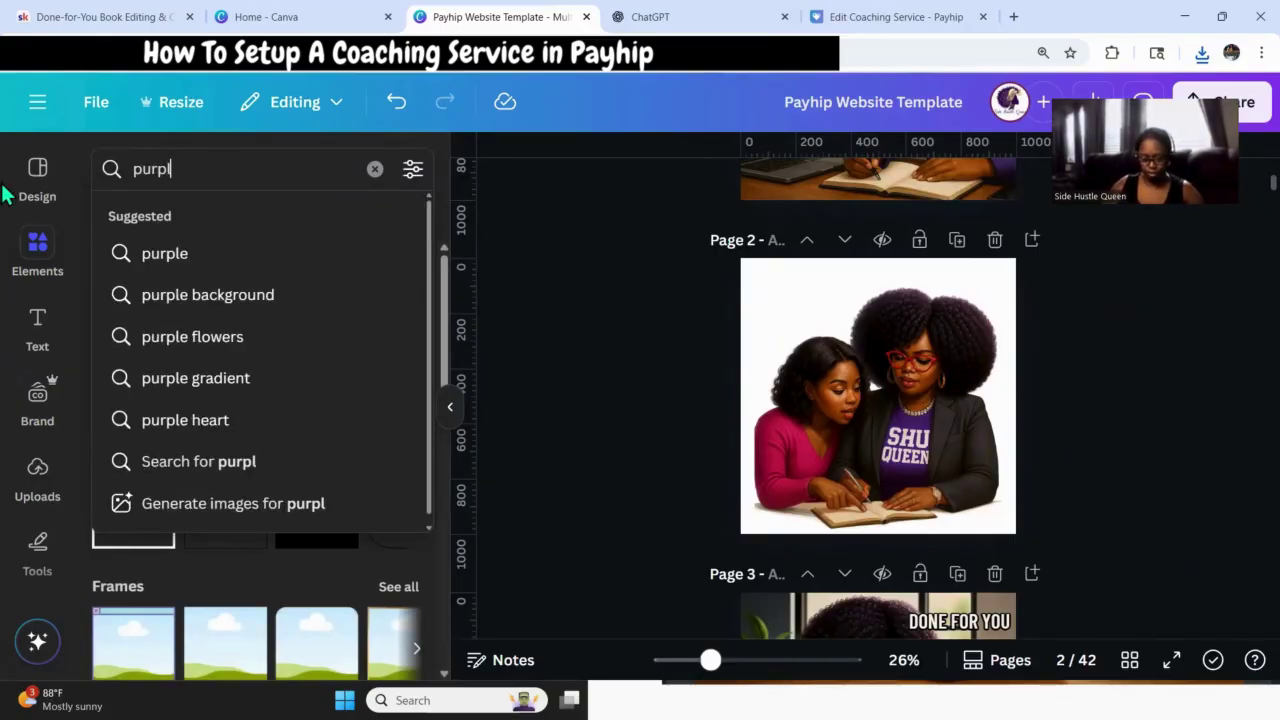
{"action": "type", "text": "e backg"}
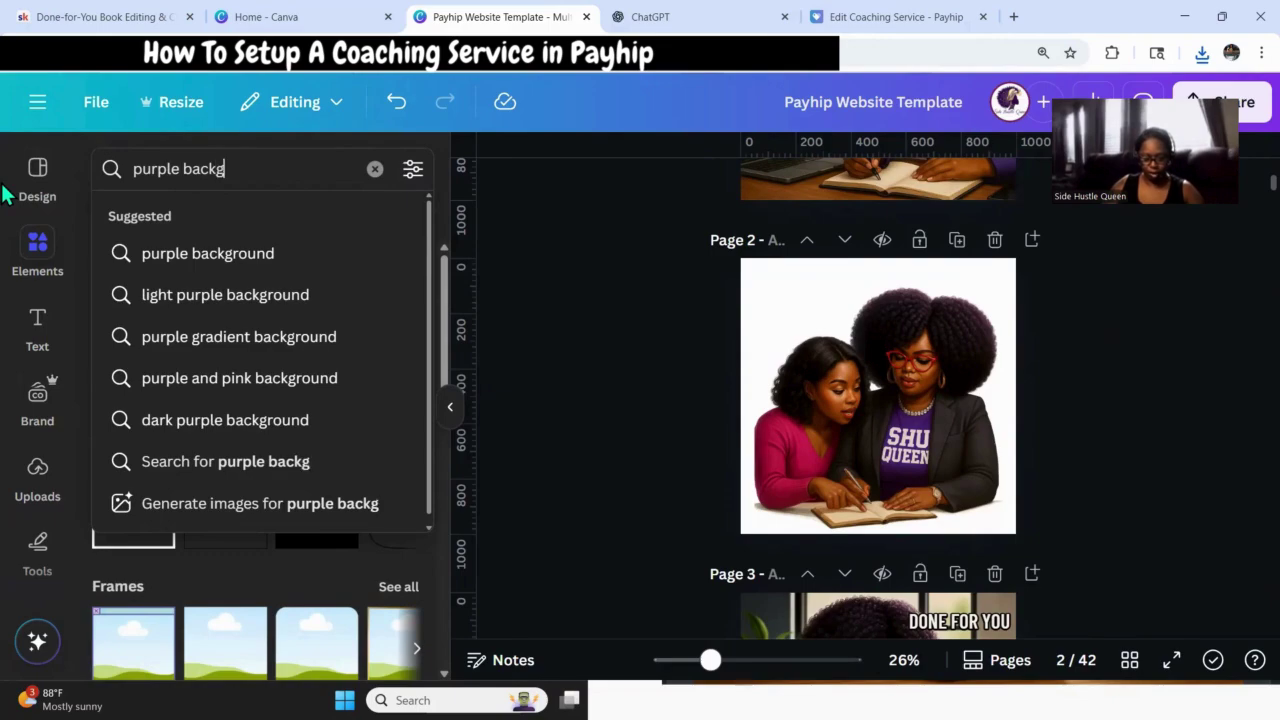
{"action": "type", "text": "round colors"}
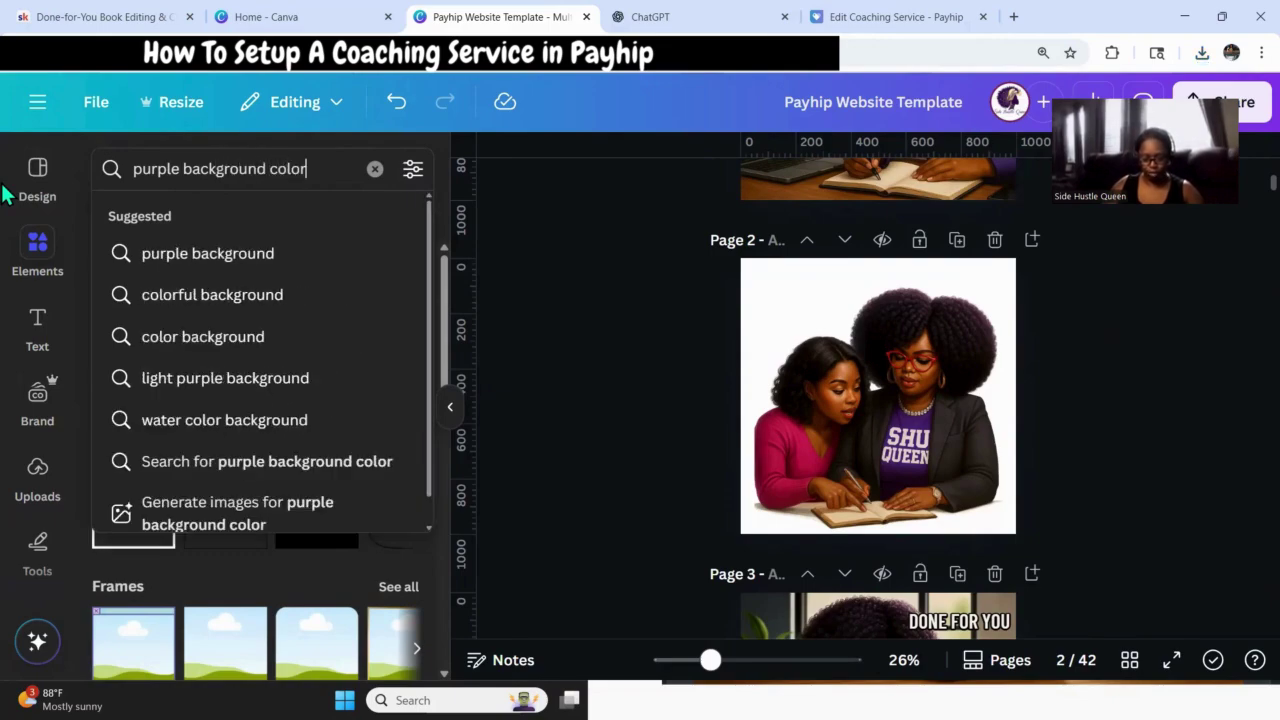
{"action": "key", "text": "Return"}
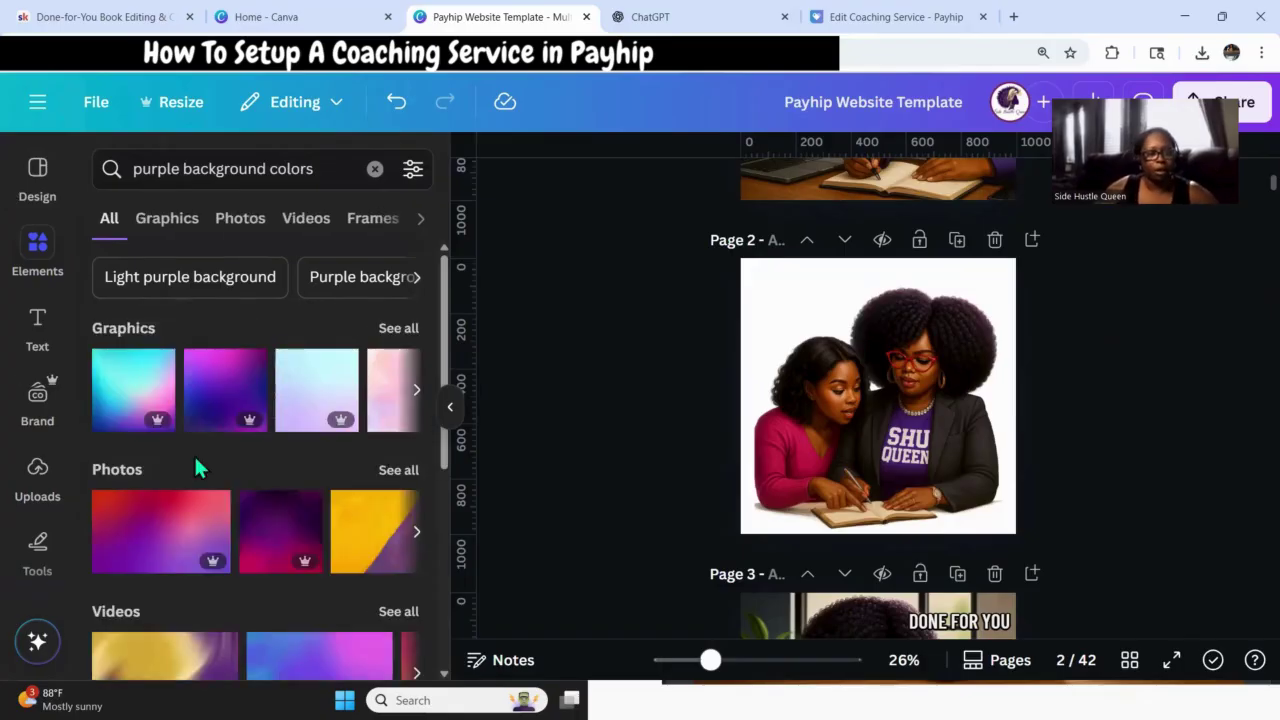
{"action": "left_click", "coordinate": [398, 328]}
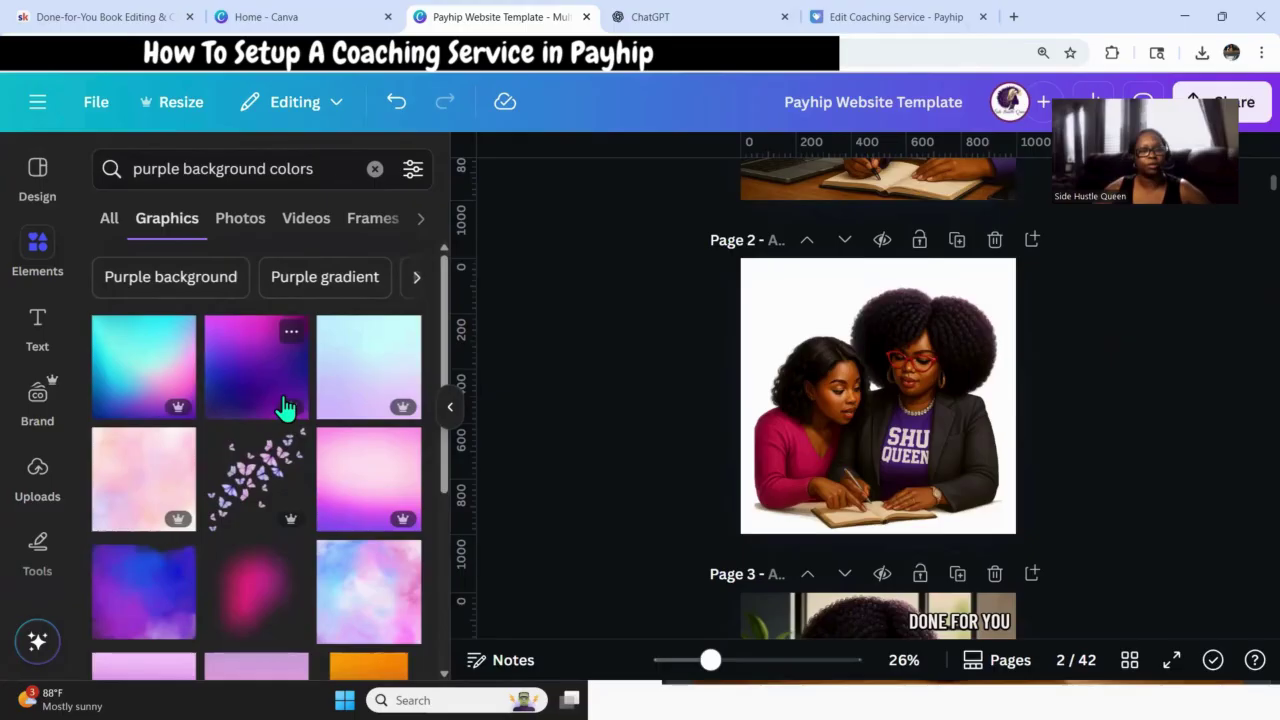
Search the design templates for "background of books on a shelf" and look through them for a usable backdrop.
{"action": "left_click", "coordinate": [37, 180]}
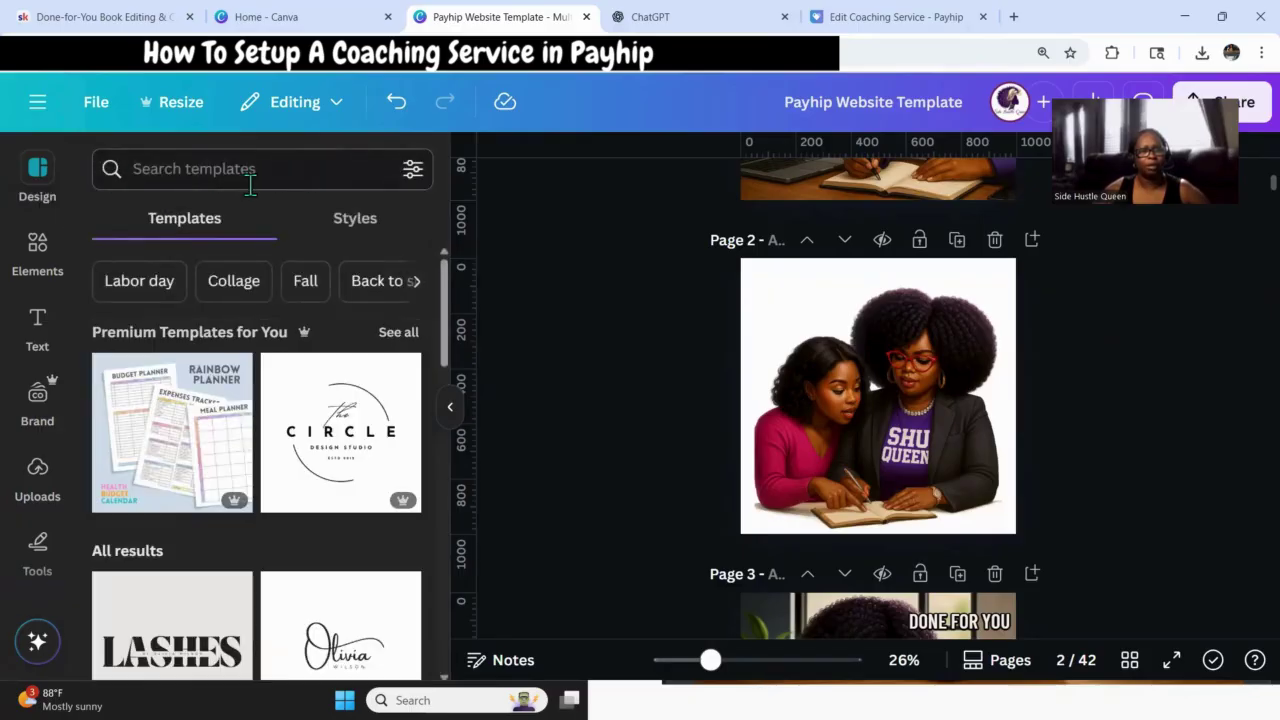
{"action": "left_click", "coordinate": [262, 172]}
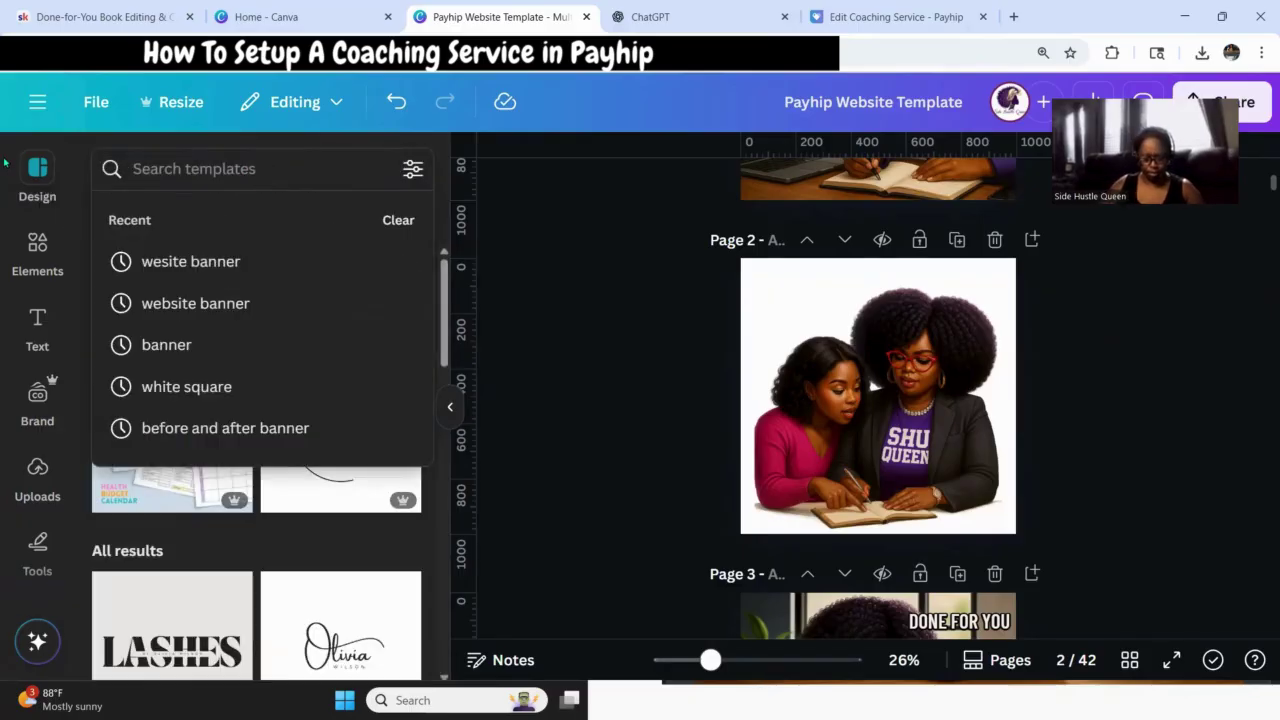
{"action": "type", "text": "backgrou"}
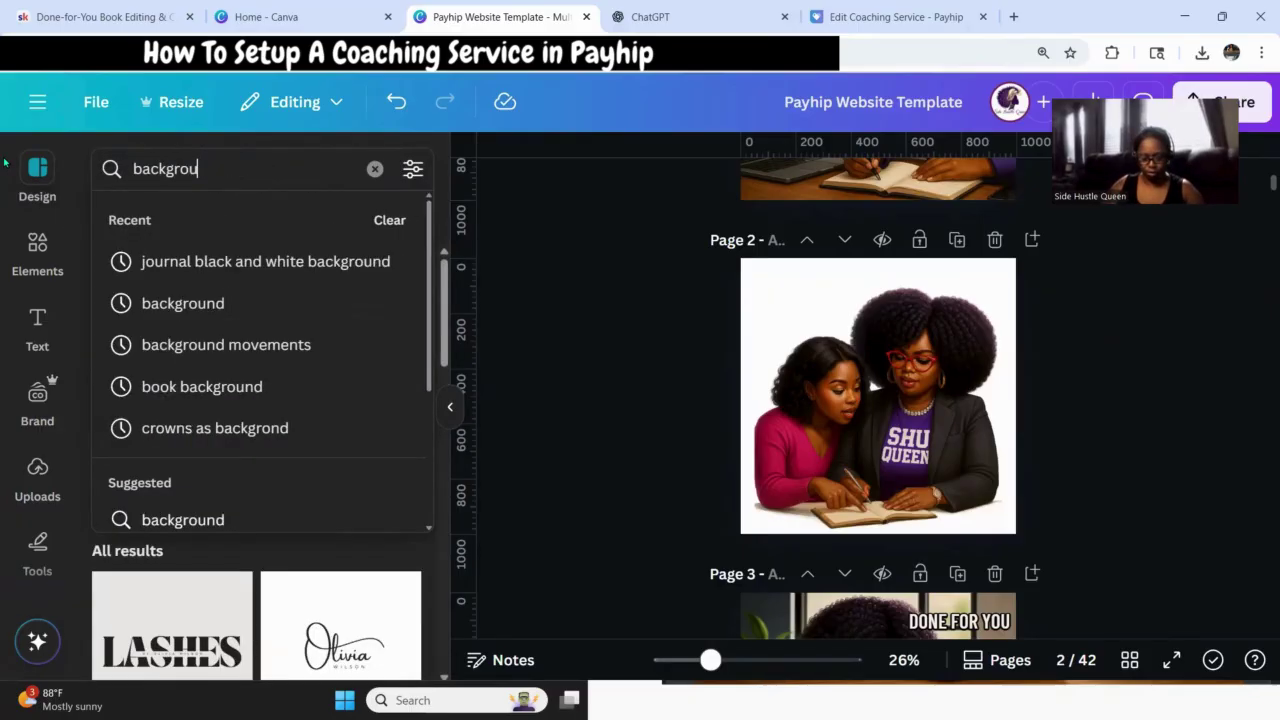
{"action": "type", "text": "nd of"}
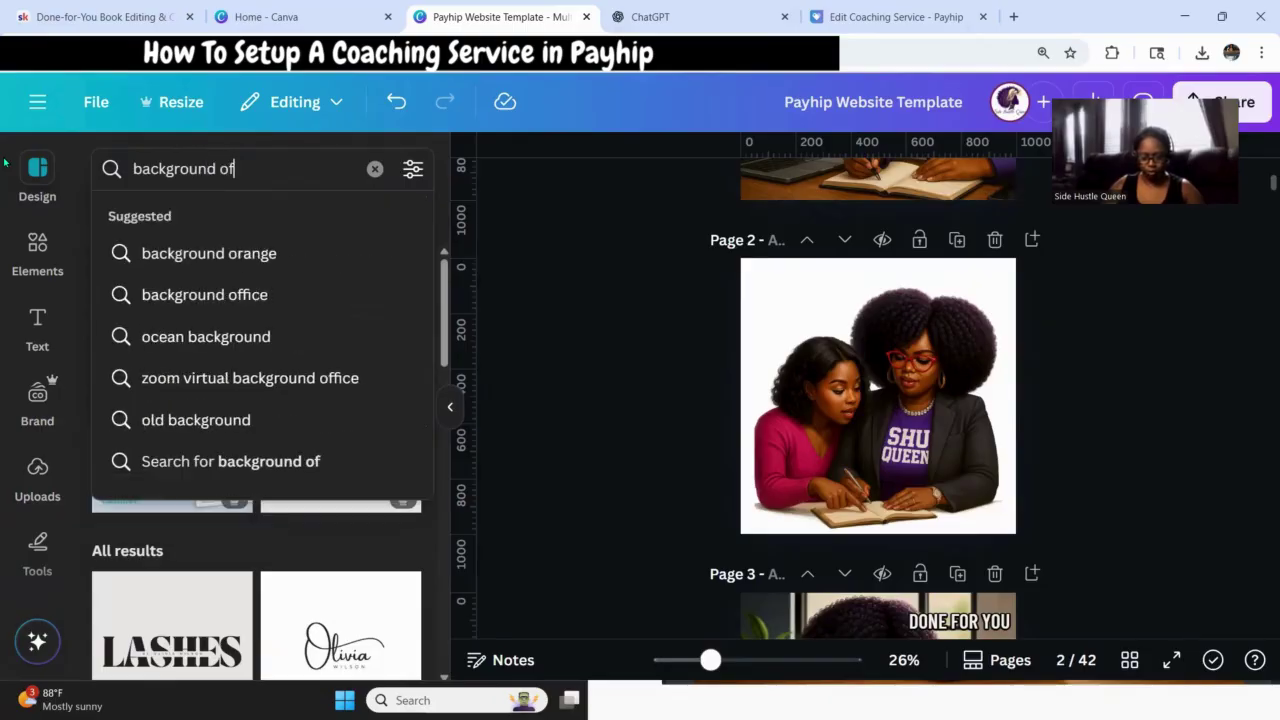
{"action": "type", "text": " books on a shelf"}
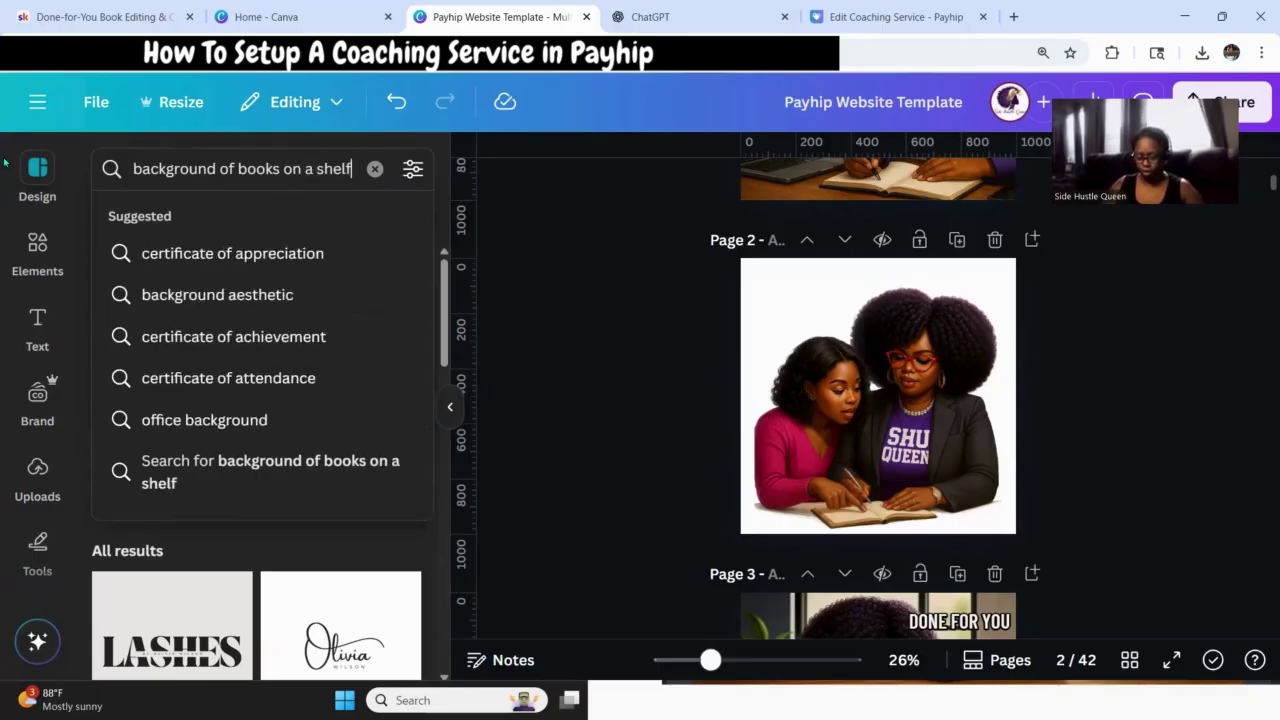
{"action": "key", "text": "Return"}
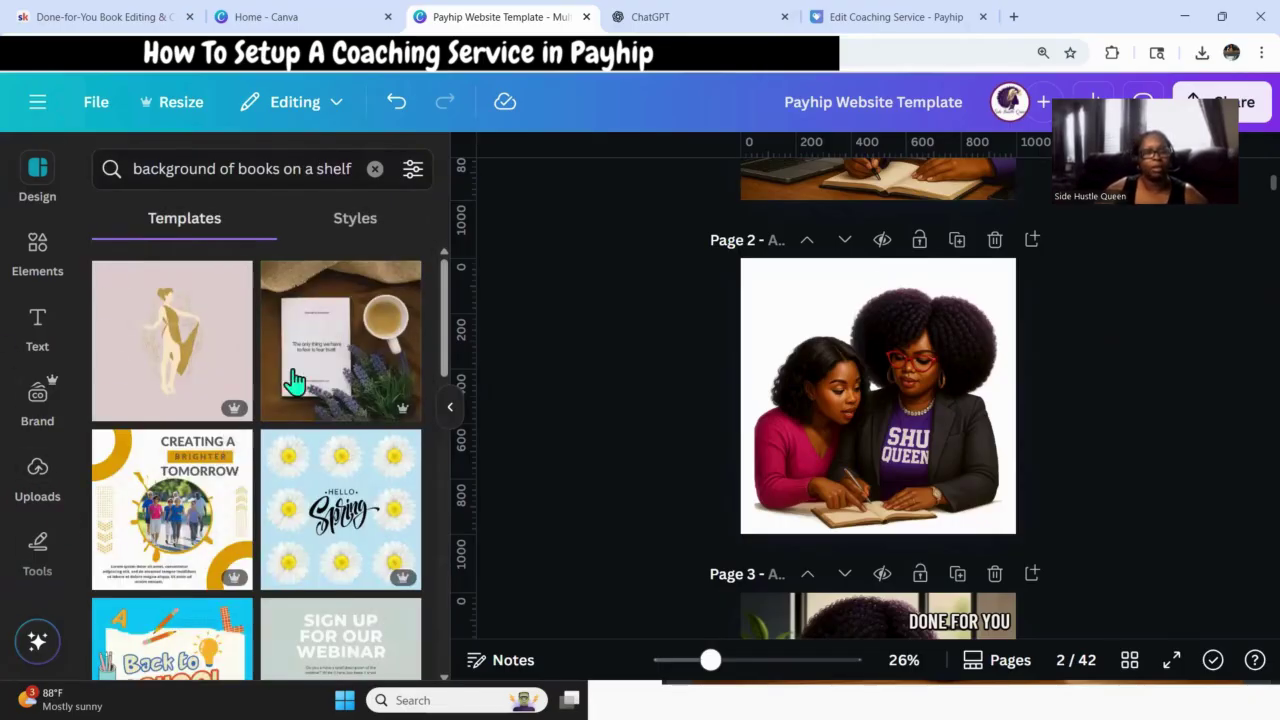
{"action": "scroll", "coordinate": [305, 415], "scroll_direction": "down", "scroll_amount": 6}
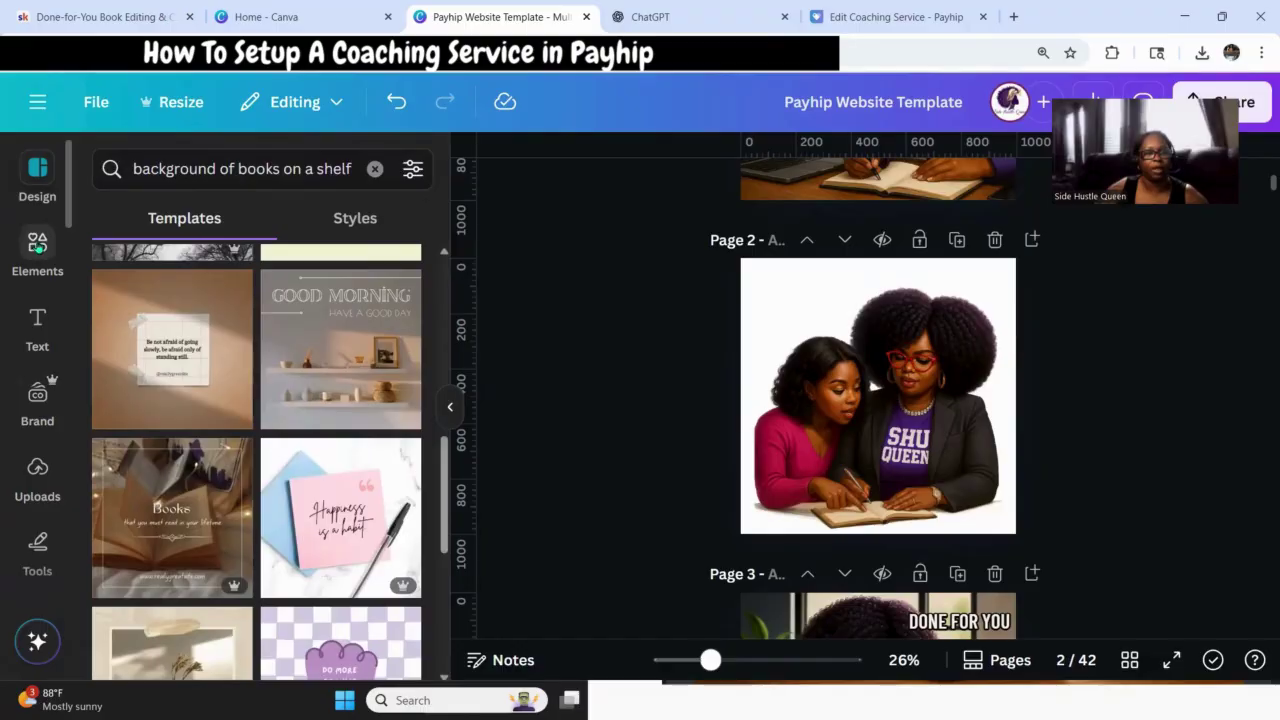
Search the element graphics for "background with vook on a shelf" and look through the bookshelf graphics.
{"action": "left_click", "coordinate": [37, 250]}
{"action": "left_click_drag", "start_coordinate": [308, 172], "coordinate": [6, 160]}
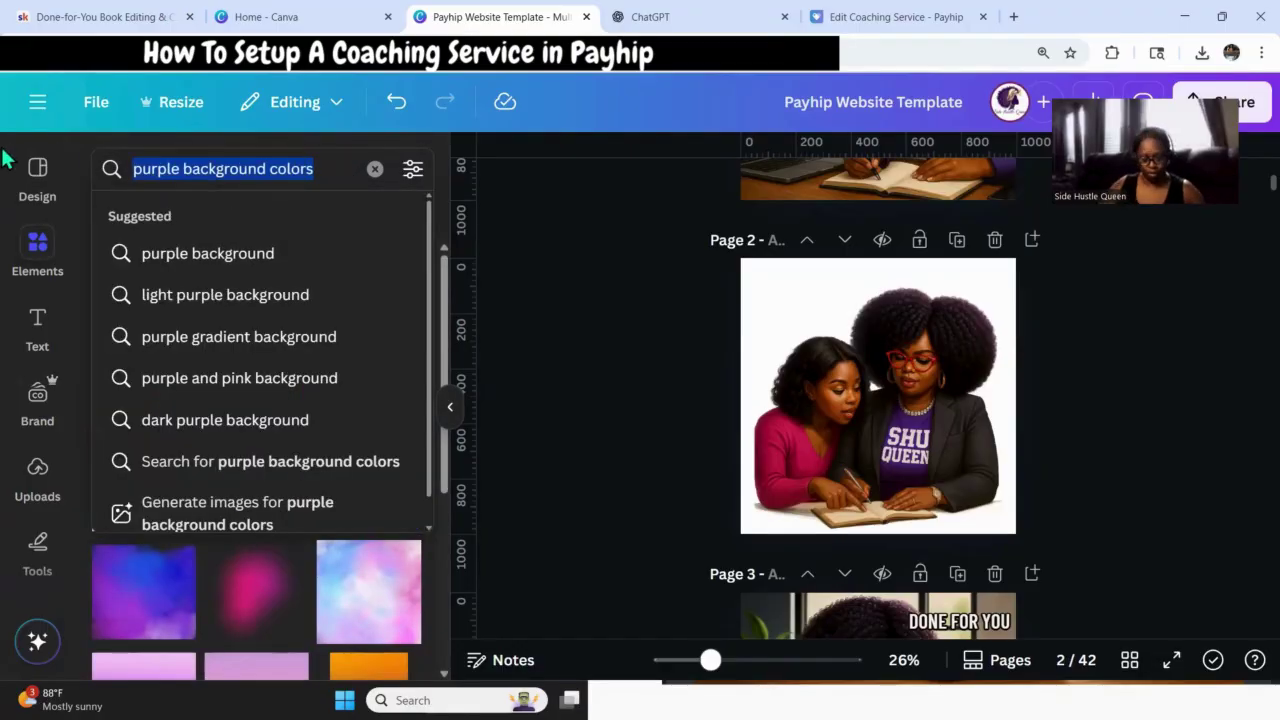
{"action": "type", "text": "backgroun"}
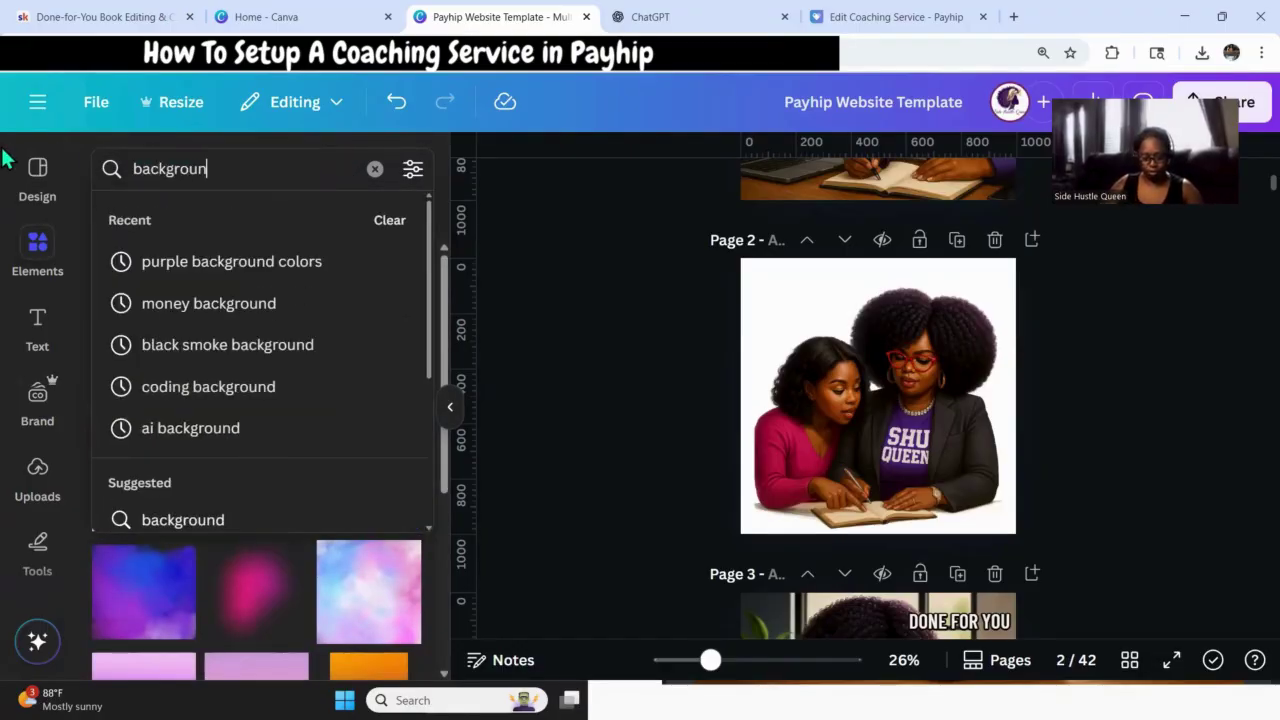
{"action": "type", "text": "d with c"}
{"action": "key", "text": "BackSpace"}
{"action": "type", "text": "v"}
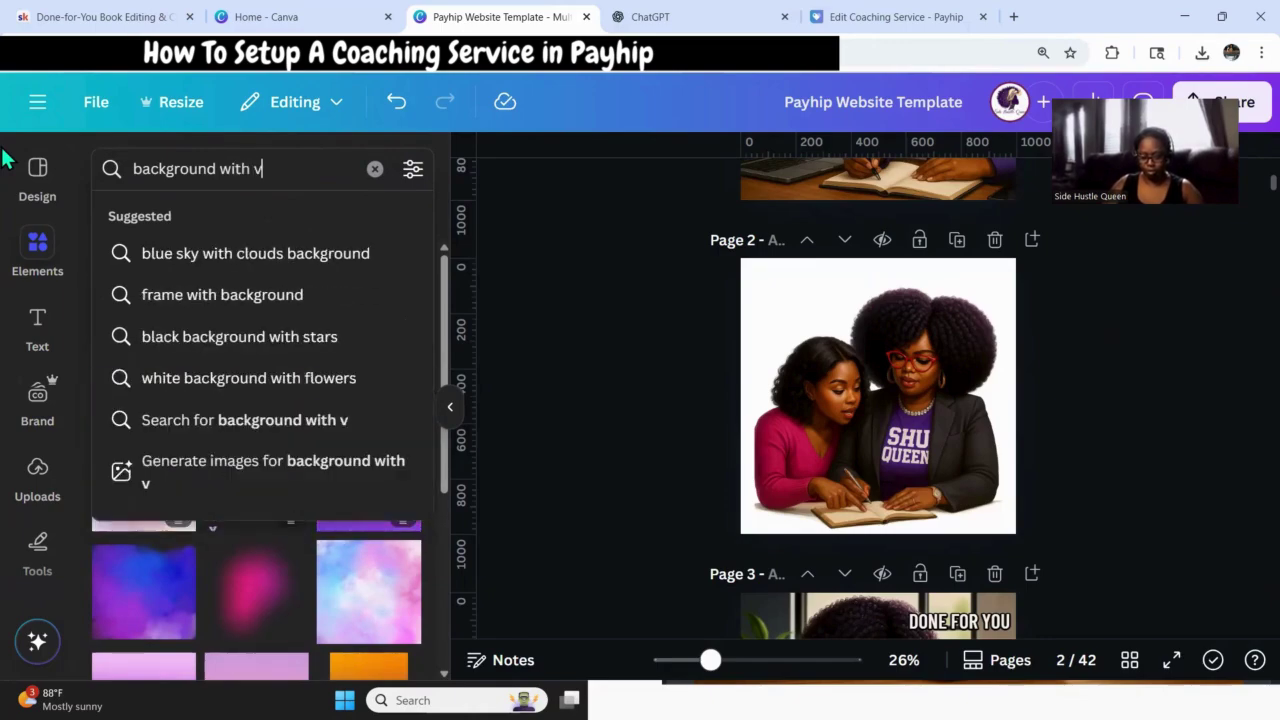
{"action": "type", "text": "ook on a s"}
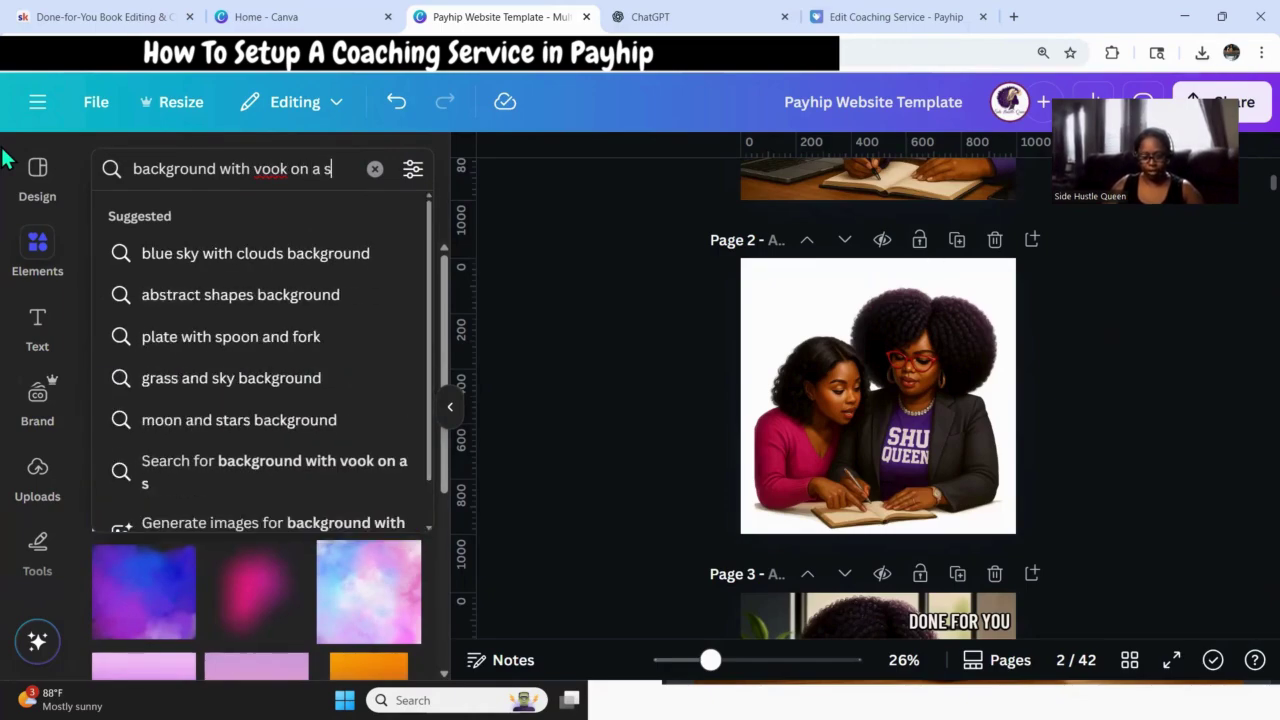
{"action": "type", "text": "helf"}
{"action": "key", "text": "Return"}
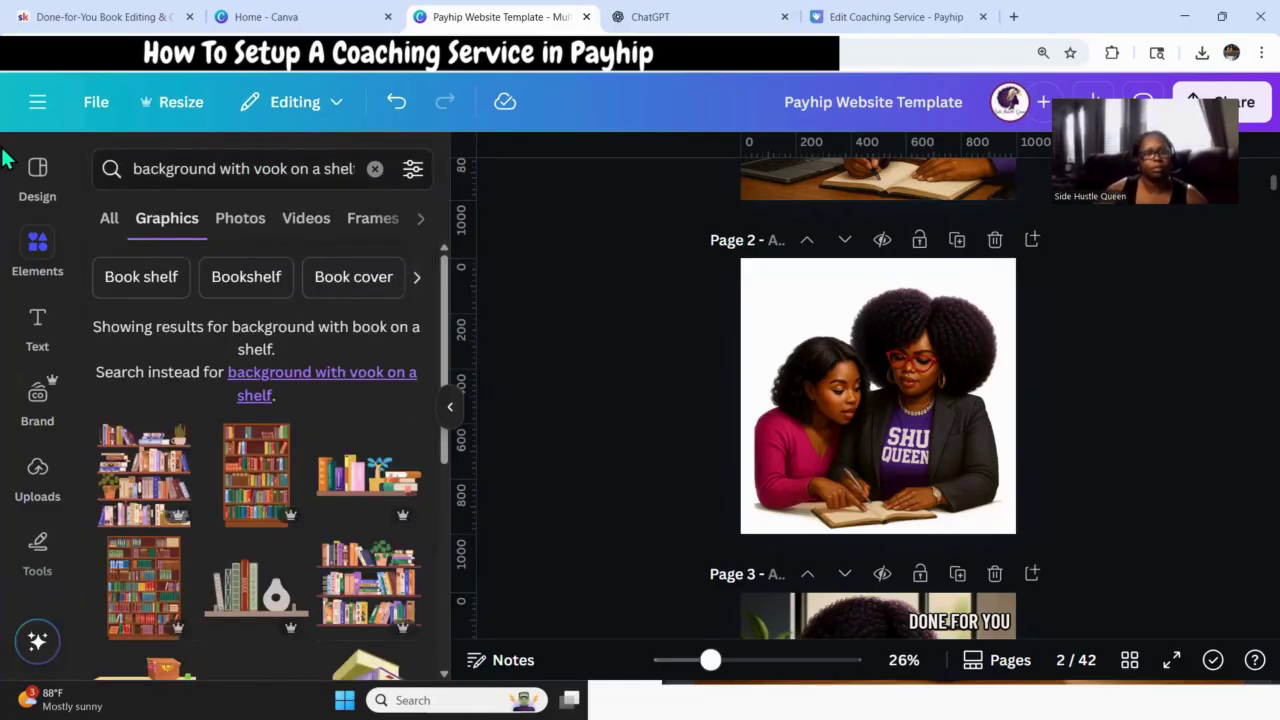
{"action": "scroll", "coordinate": [363, 470], "scroll_direction": "down", "scroll_amount": 1}
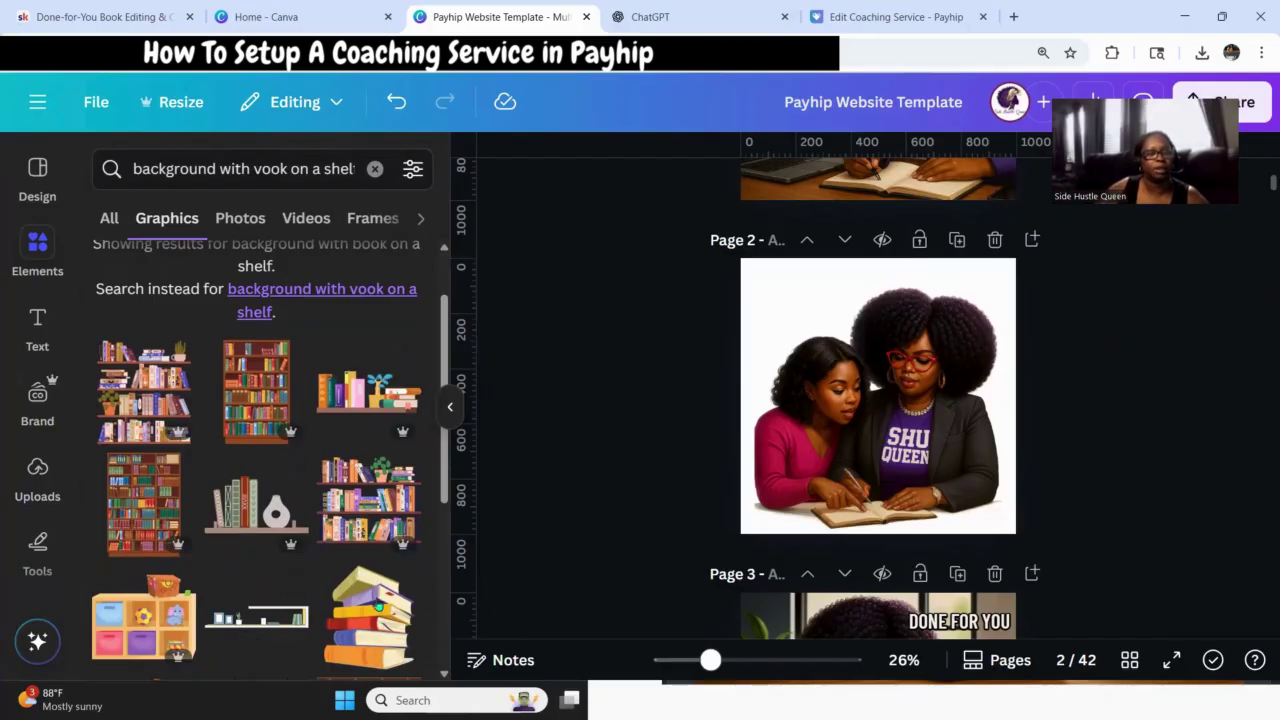
Try the brown full-height bookshelf graphic on page 2, browse bookshelf photos as an alternative, and delete the graphic.
{"action": "left_click", "coordinate": [145, 515]}
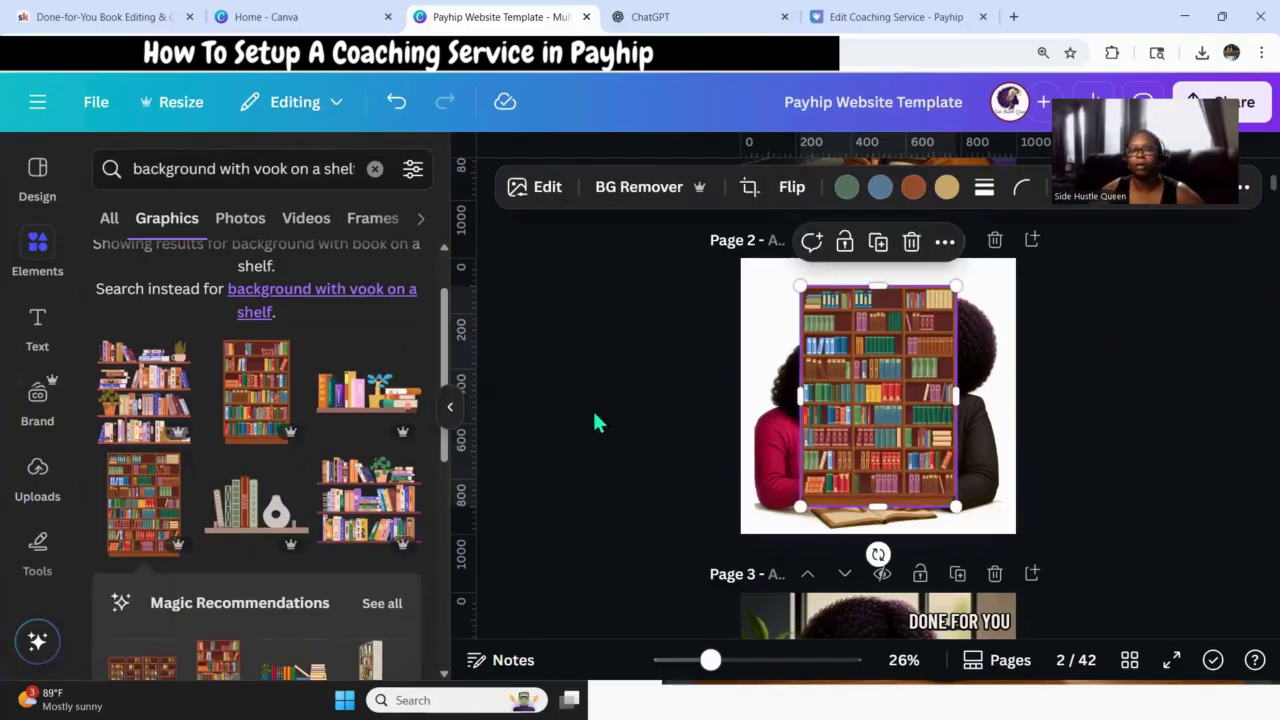
{"action": "scroll", "coordinate": [281, 425], "scroll_direction": "up", "scroll_amount": 1}
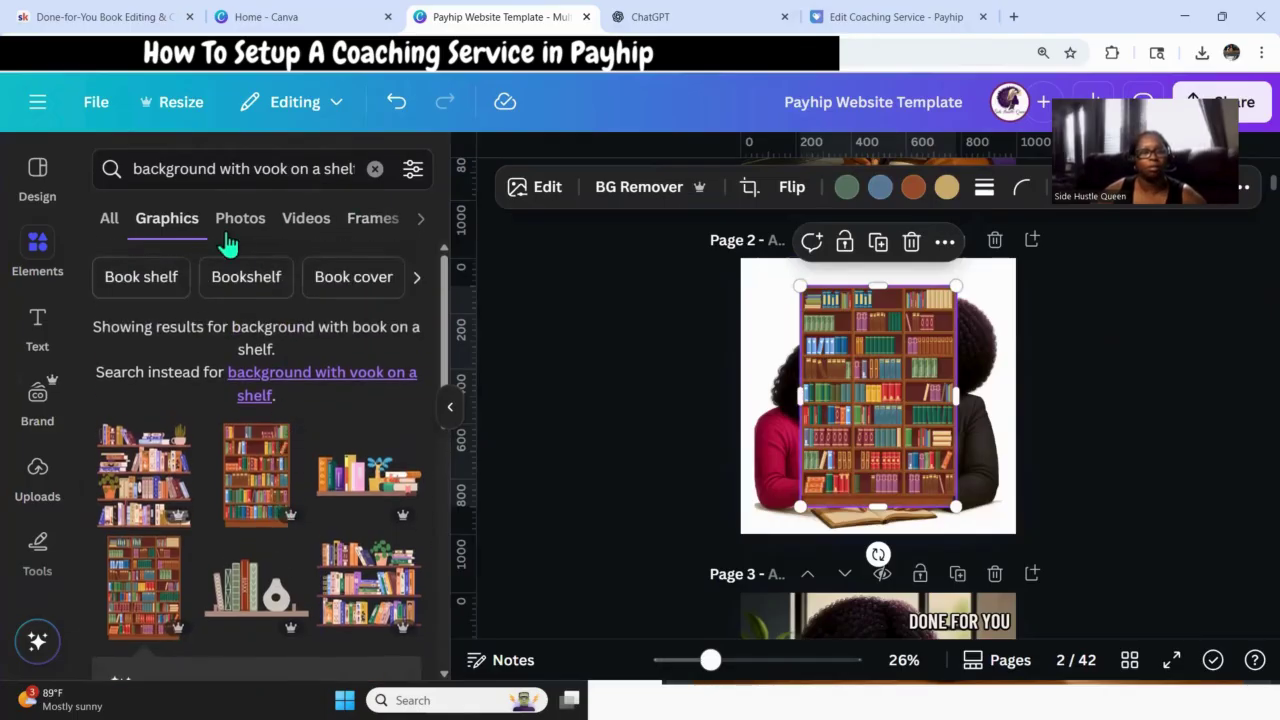
{"action": "left_click", "coordinate": [240, 225]}
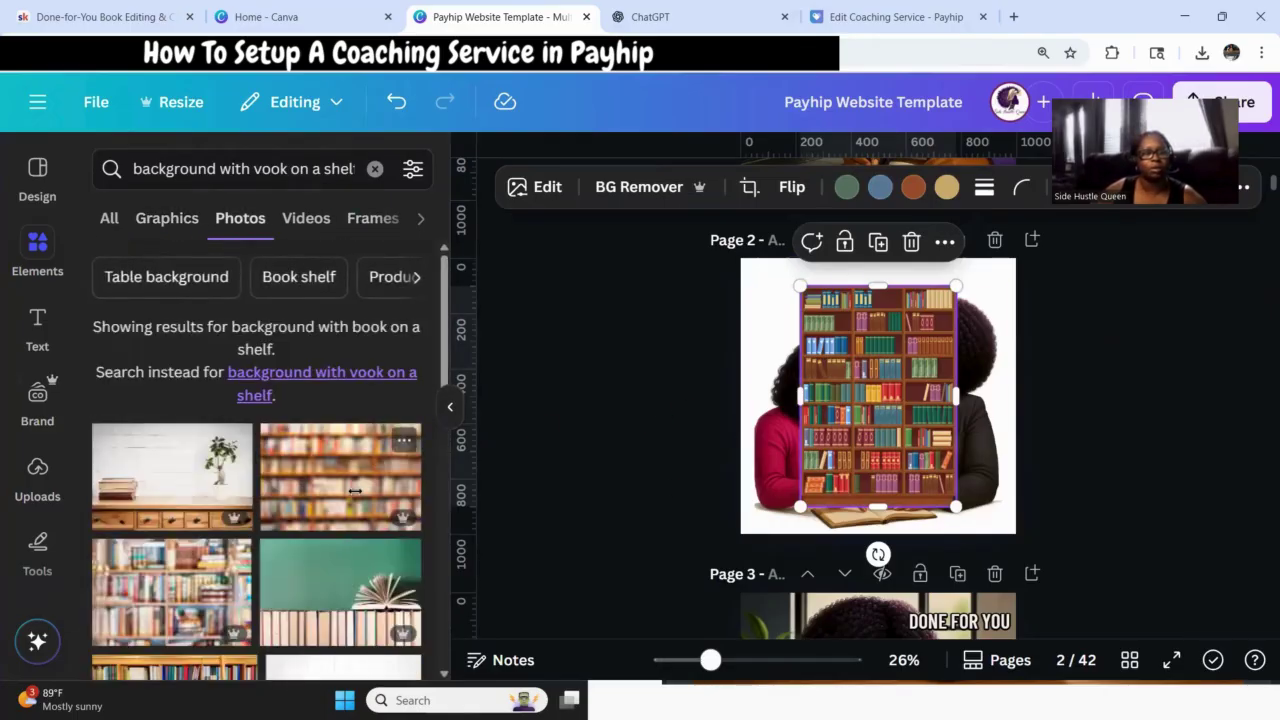
{"action": "scroll", "coordinate": [355, 490], "scroll_direction": "down", "scroll_amount": 3}
{"action": "scroll", "coordinate": [328, 497], "scroll_direction": "down", "scroll_amount": 1}
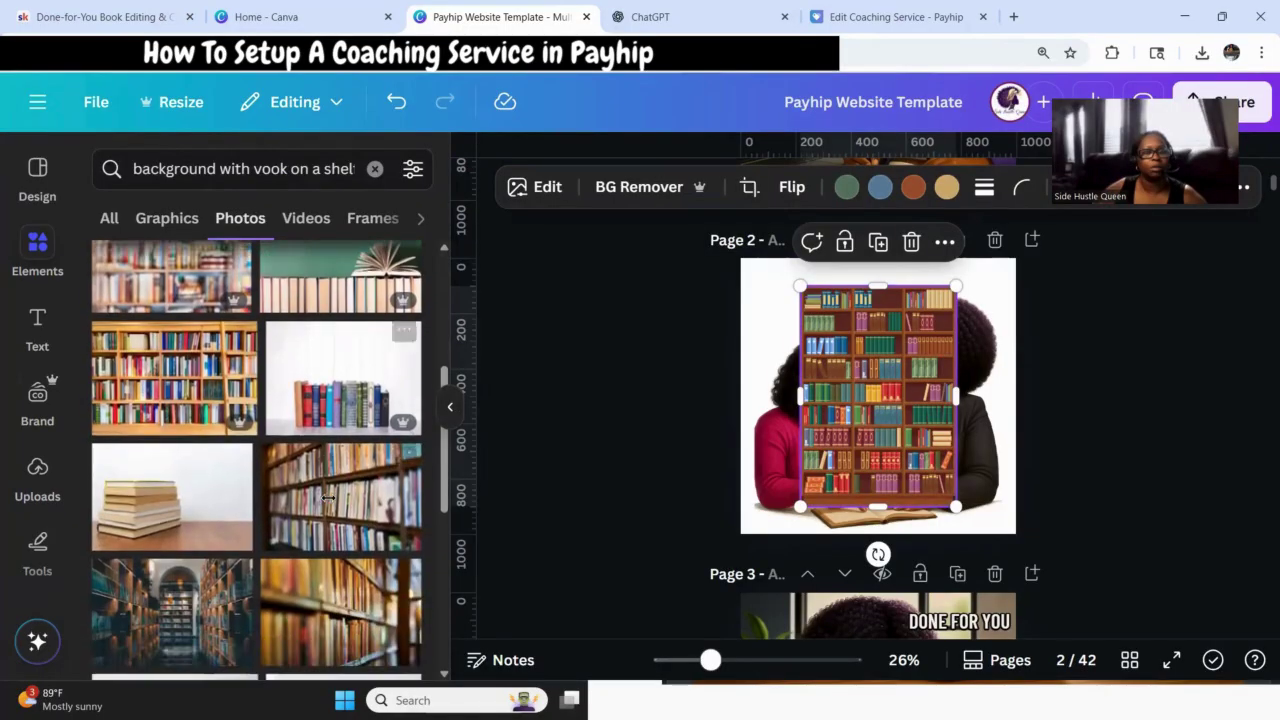
{"action": "key", "text": "Delete"}
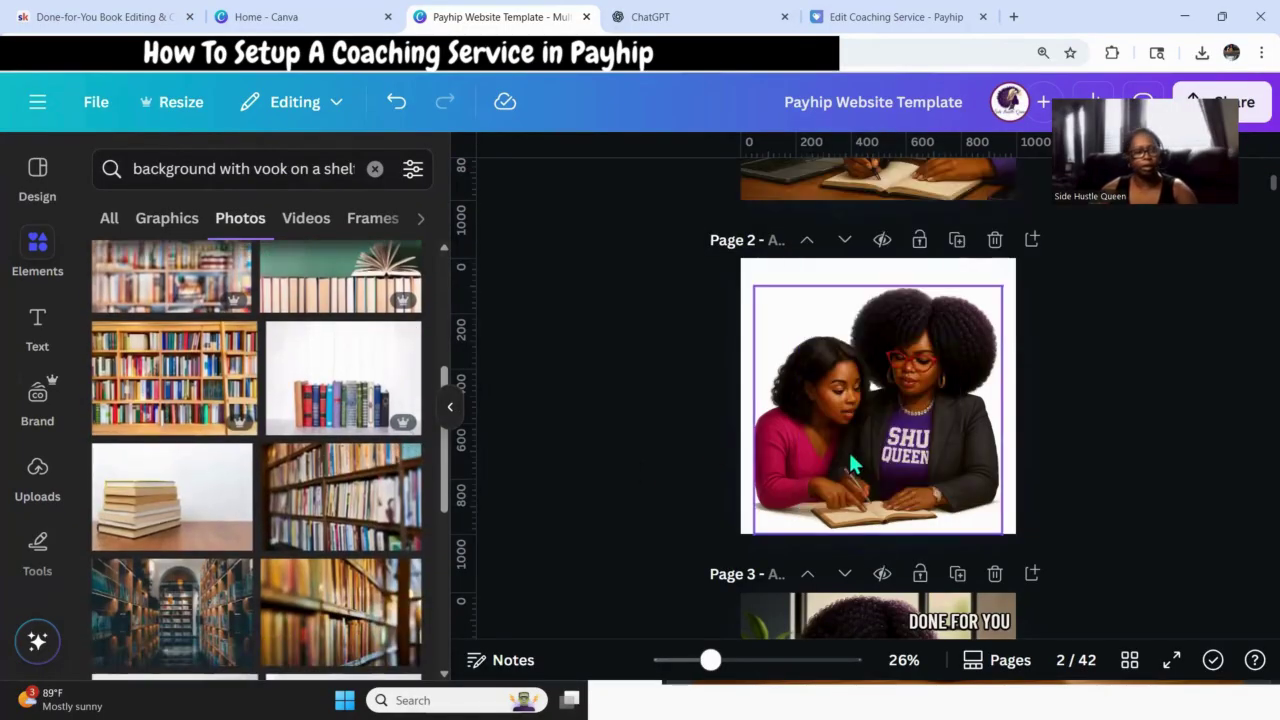
Browse the bookshelf photos and add the one with dark brown shelves of leaning books to page 2.
{"action": "scroll", "coordinate": [165, 545], "scroll_direction": "down", "scroll_amount": 2}
{"action": "scroll", "coordinate": [166, 549], "scroll_direction": "down", "scroll_amount": 3}
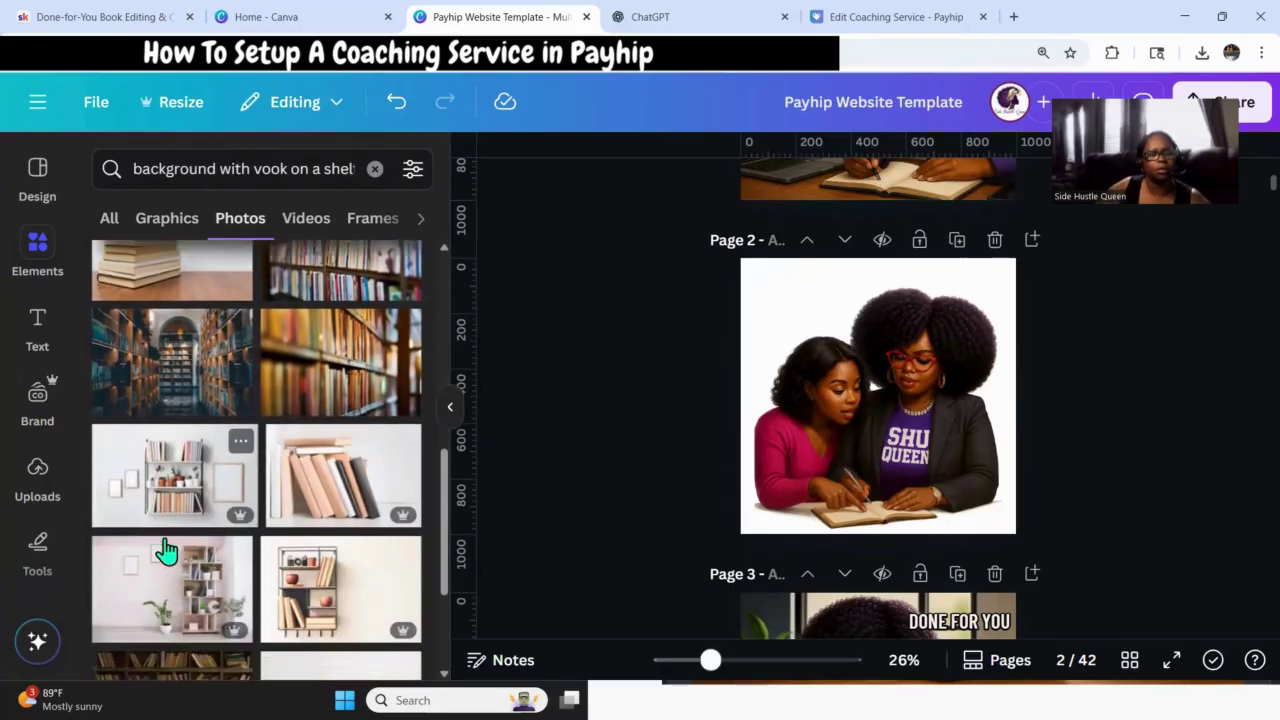
{"action": "scroll", "coordinate": [168, 550], "scroll_direction": "down", "scroll_amount": 1}
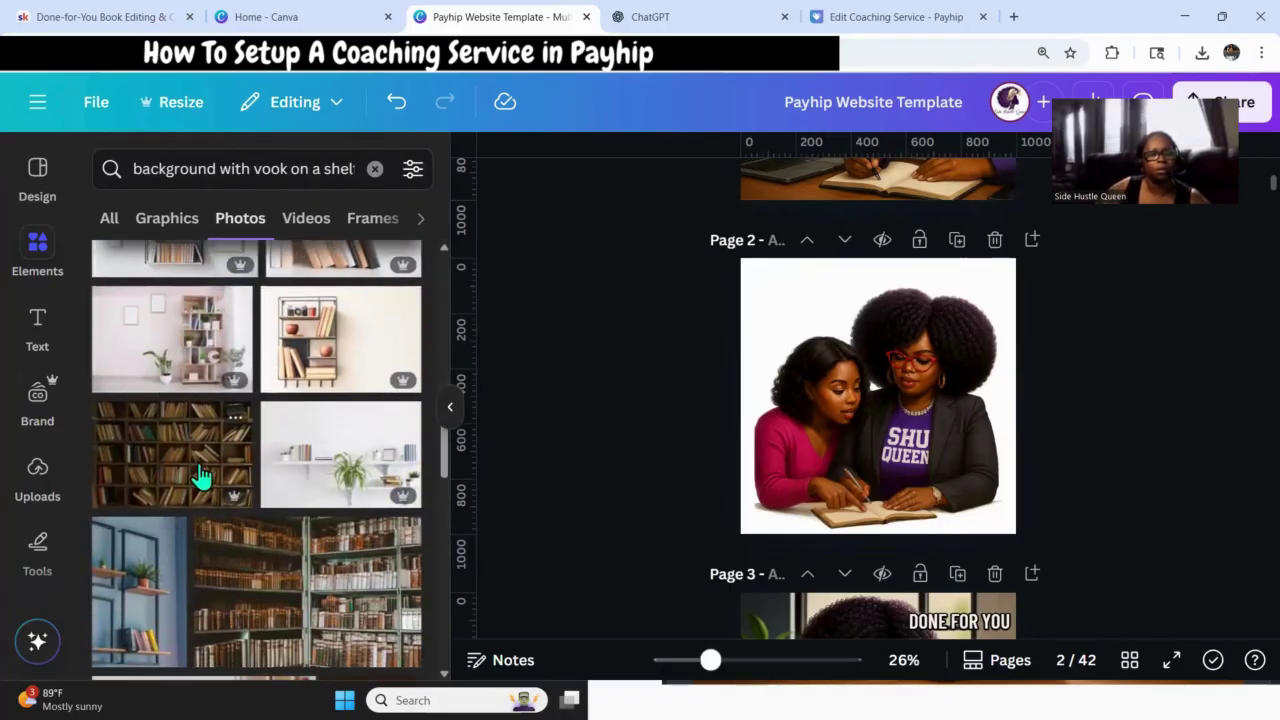
{"action": "scroll", "coordinate": [234, 543], "scroll_direction": "down", "scroll_amount": 1}
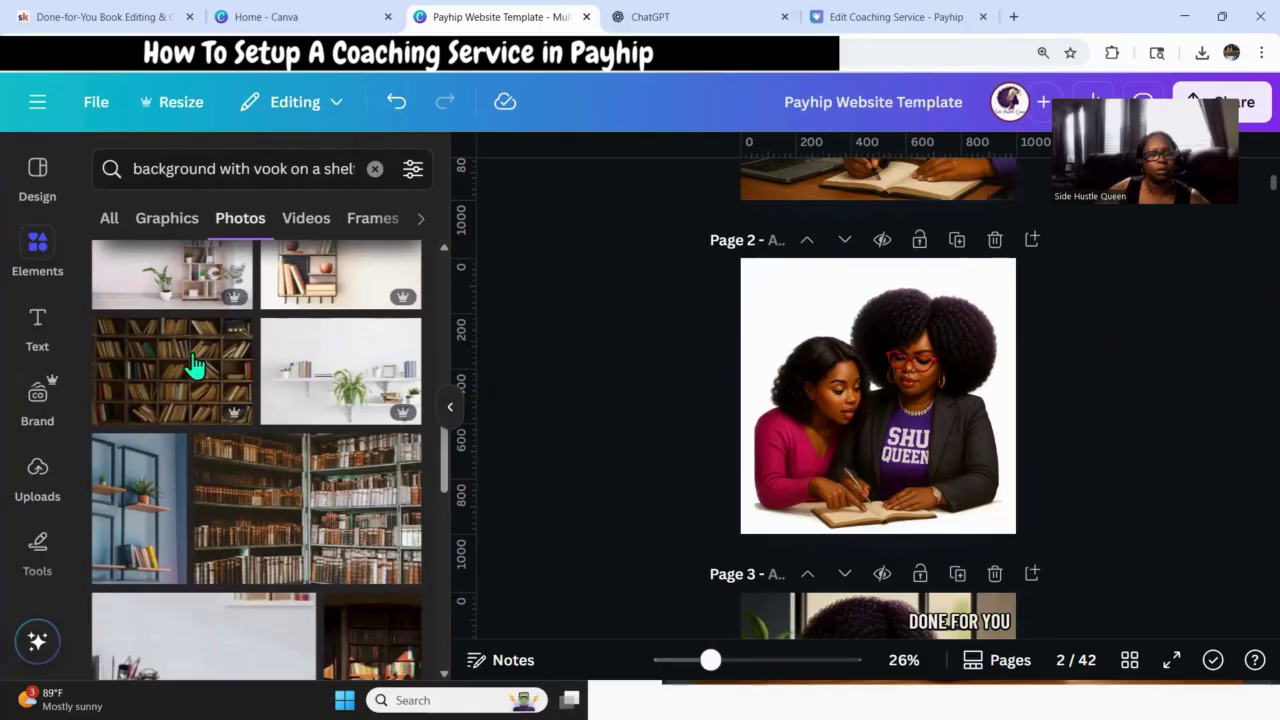
{"action": "left_click", "coordinate": [195, 385]}
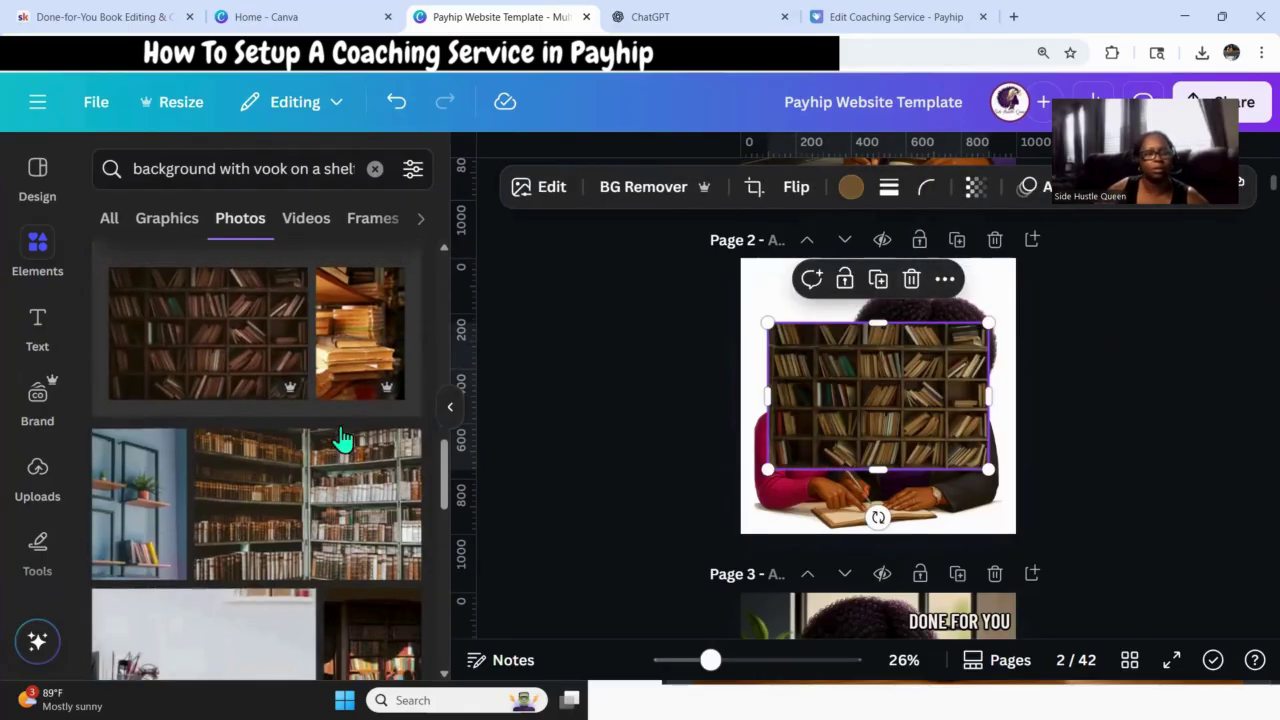
Look through a few more bookshelf photos, and set the dark brown bookshelf photo as page 2's background.
{"action": "scroll", "coordinate": [354, 646], "scroll_direction": "down", "scroll_amount": 5}
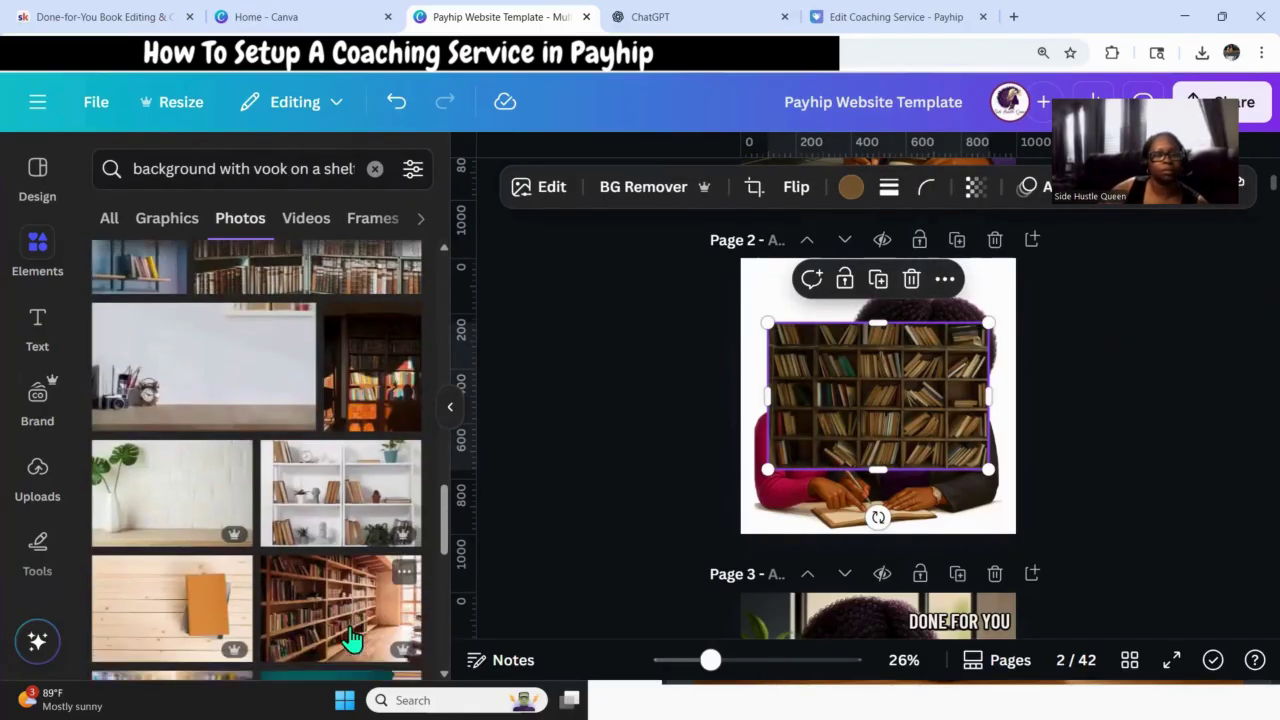
{"action": "scroll", "coordinate": [350, 640], "scroll_direction": "down", "scroll_amount": 1}
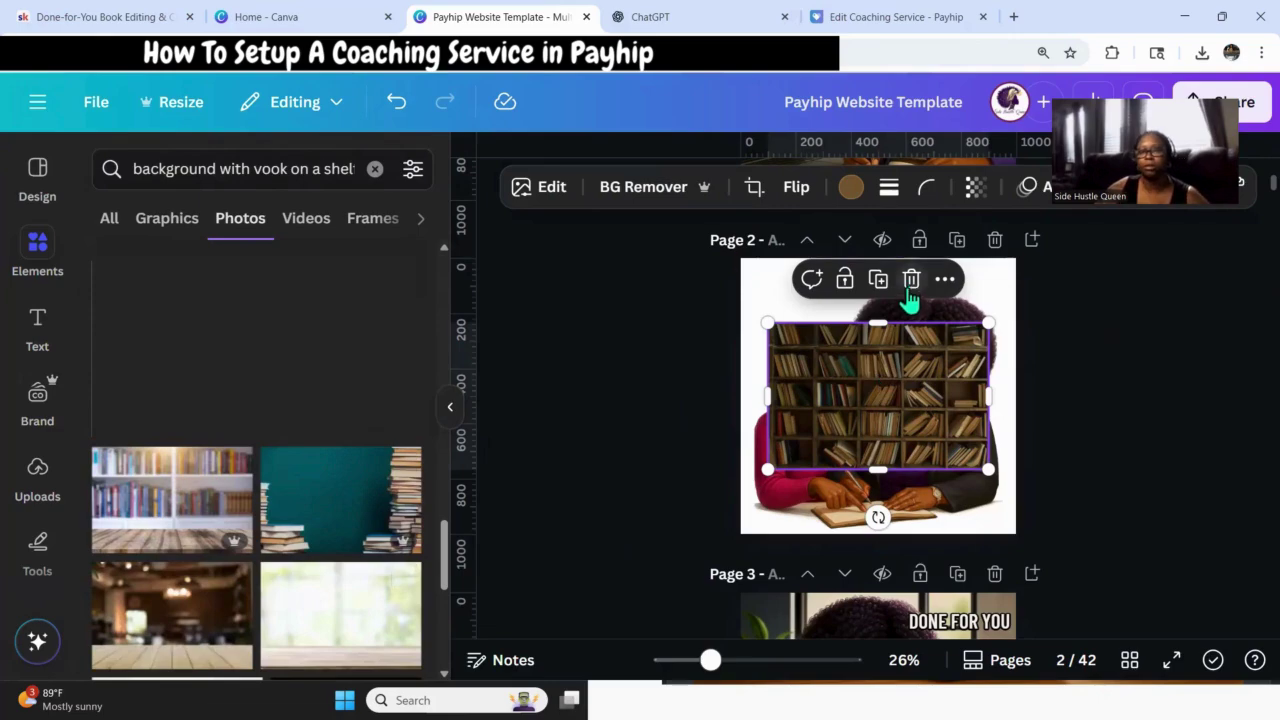
{"action": "left_click", "coordinate": [940, 282]}
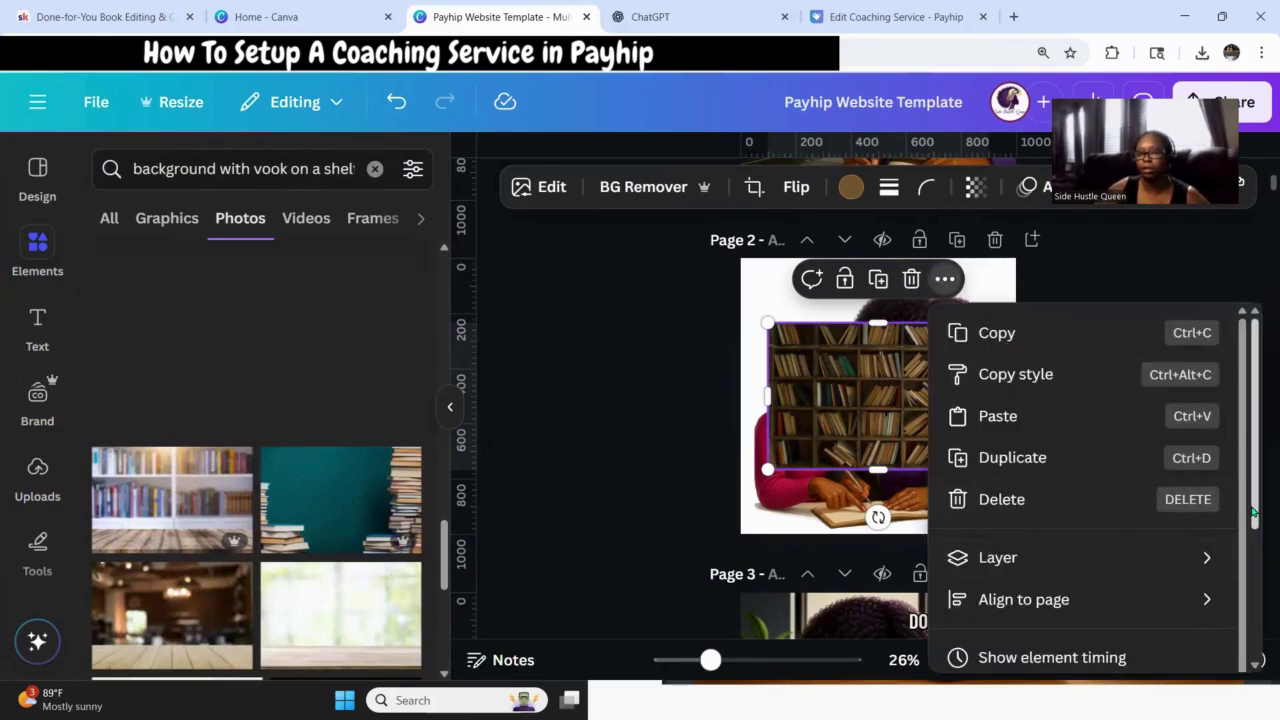
{"action": "scroll", "coordinate": [1250, 513], "scroll_direction": "down", "scroll_amount": 2}
{"action": "left_click", "coordinate": [1065, 660]}
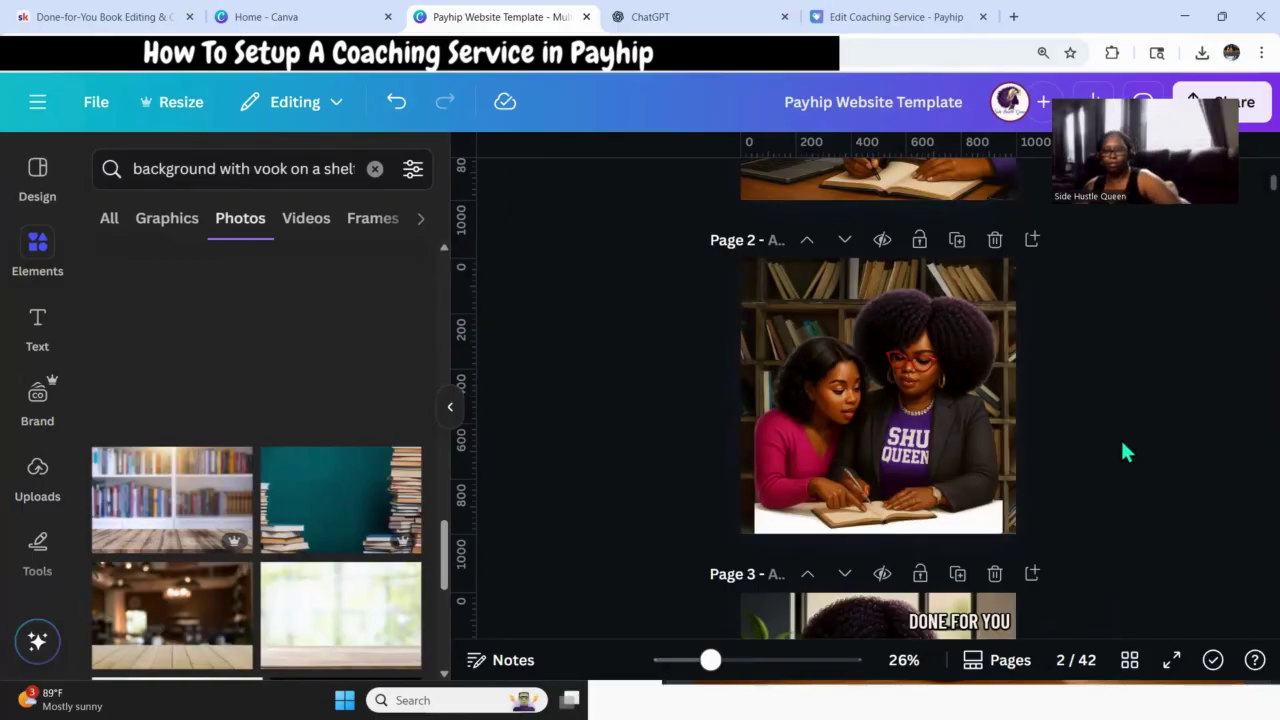
Shrink the image of the two women slightly on page 2 and widen it to the page's left edge.
{"action": "left_click", "coordinate": [908, 447]}
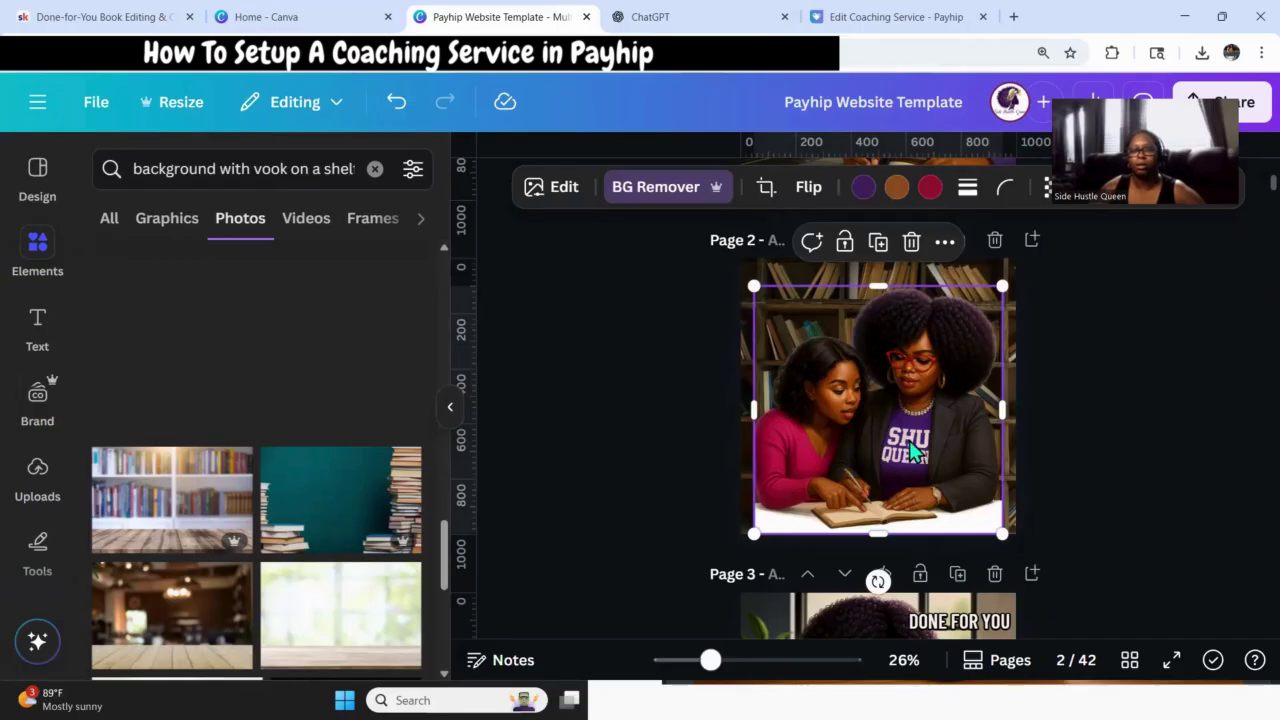
{"action": "left_click", "coordinate": [1099, 422]}
{"action": "left_click", "coordinate": [950, 342]}
{"action": "mouse_move", "coordinate": [1003, 283]}
{"action": "left_mouse_down"}
{"action": "mouse_move", "coordinate": [1003, 270]}
{"action": "mouse_move", "coordinate": [988, 300]}
{"action": "left_mouse_up"}
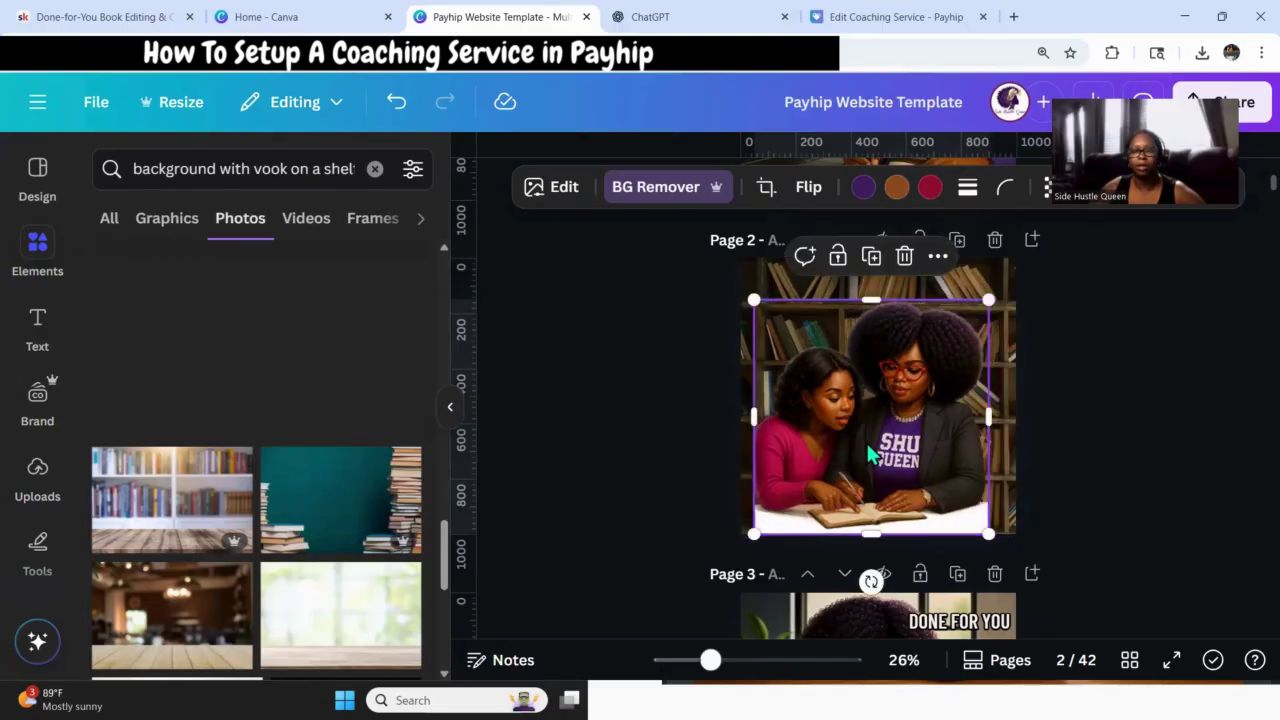
{"action": "left_click", "coordinate": [736, 410]}
{"action": "left_click", "coordinate": [803, 428]}
{"action": "left_click_drag", "start_coordinate": [746, 418], "coordinate": [740, 420]}
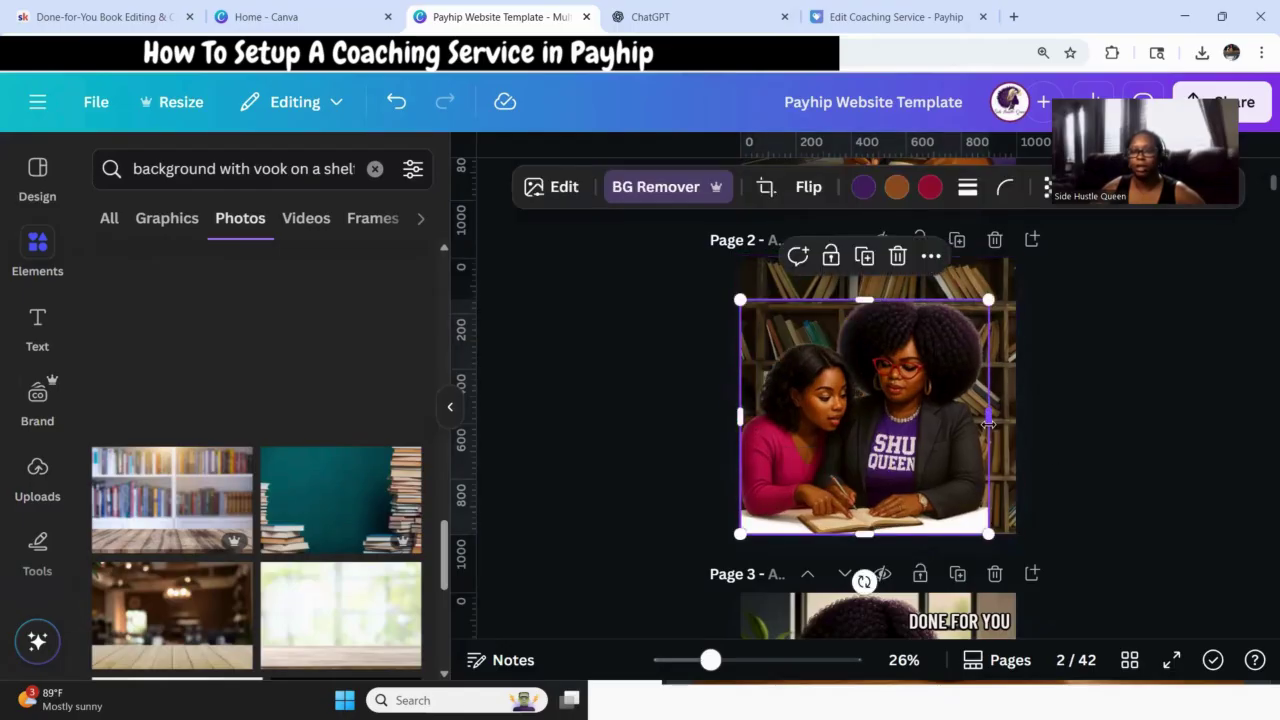
Try widening the image of the two women on its right side and shifting it, and undo both changes.
{"action": "left_click_drag", "start_coordinate": [988, 422], "coordinate": [1003, 422]}
{"action": "mouse_move", "coordinate": [912, 481]}
{"action": "left_mouse_down"}
{"action": "mouse_move", "coordinate": [919, 468]}
{"action": "mouse_move", "coordinate": [922, 479]}
{"action": "left_mouse_up"}
{"action": "left_click_drag", "start_coordinate": [768, 334], "coordinate": [768, 334]}
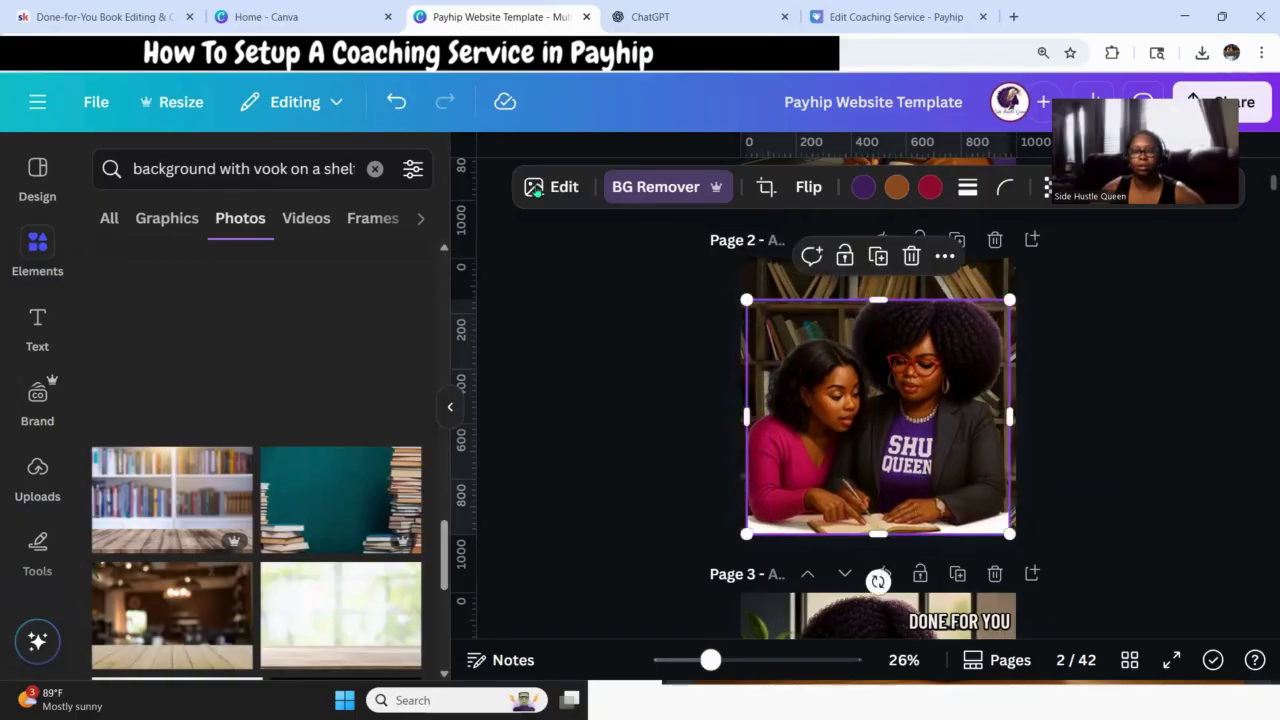
{"action": "left_click", "coordinate": [394, 110]}
{"action": "left_click", "coordinate": [394, 110]}
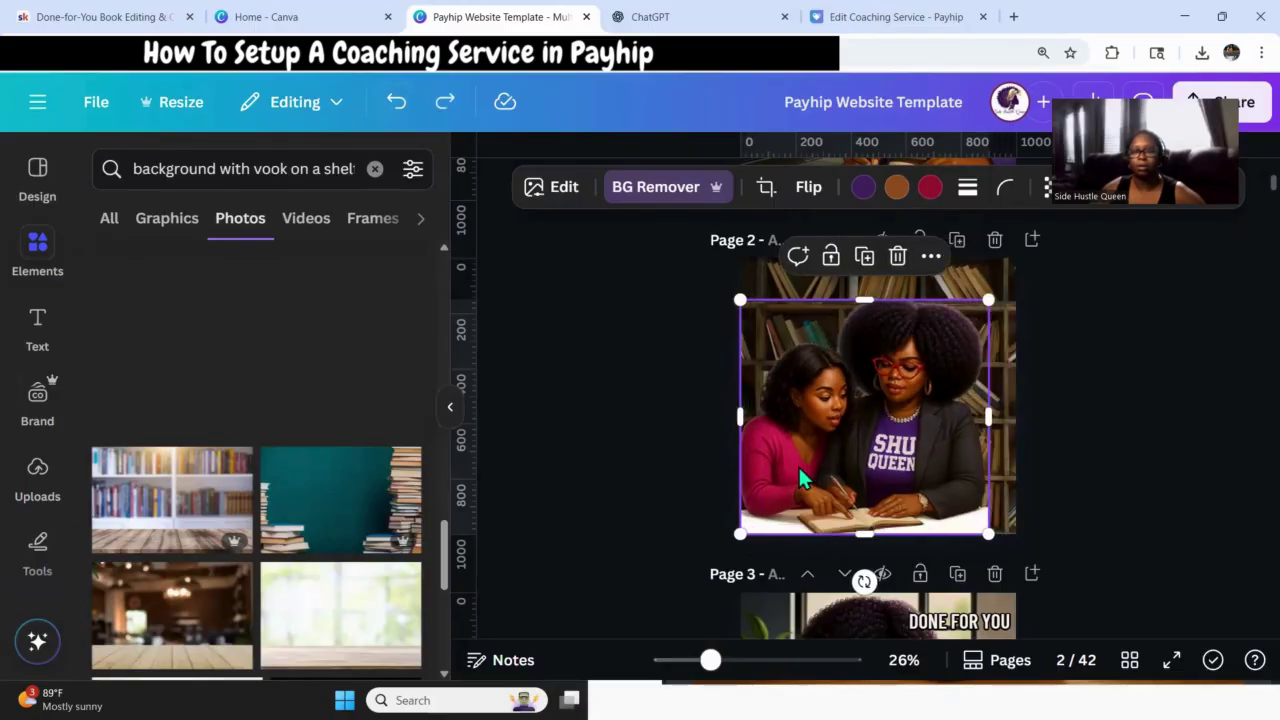
Move the image of the two women to the horizontal centre of page 2, keeping it at the bottom edge.
{"action": "left_click_drag", "start_coordinate": [800, 478], "coordinate": [851, 457]}
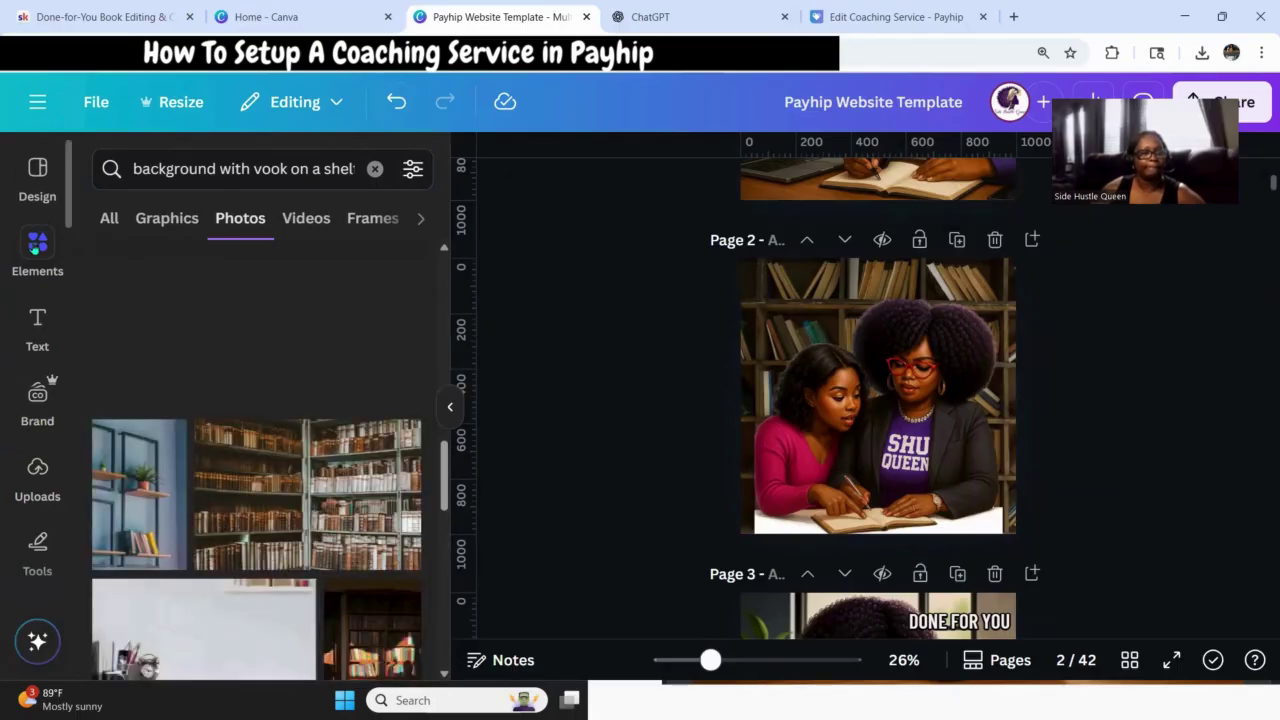
Clear the elements search, add the recently used square, and shape it into a 1,000 by 138 band across the top of page 2.
{"action": "left_click", "coordinate": [37, 250]}
{"action": "left_click", "coordinate": [58, 242]}
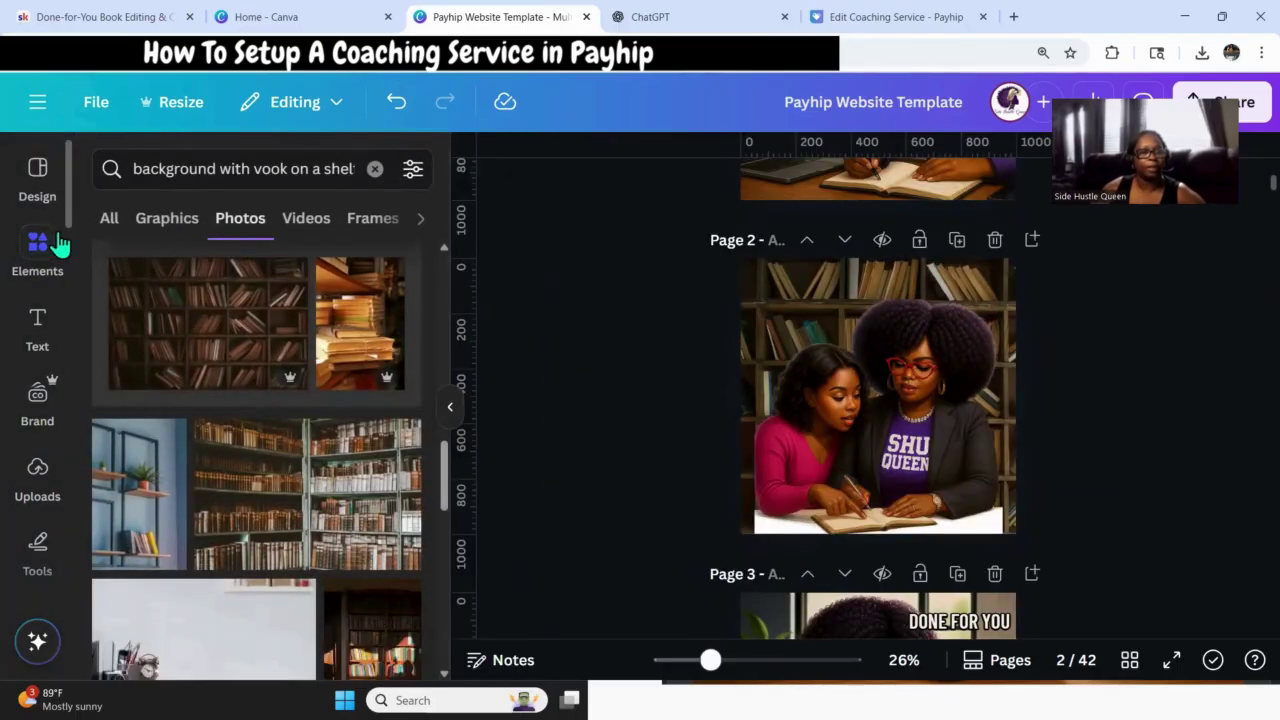
{"action": "left_click", "coordinate": [393, 178]}
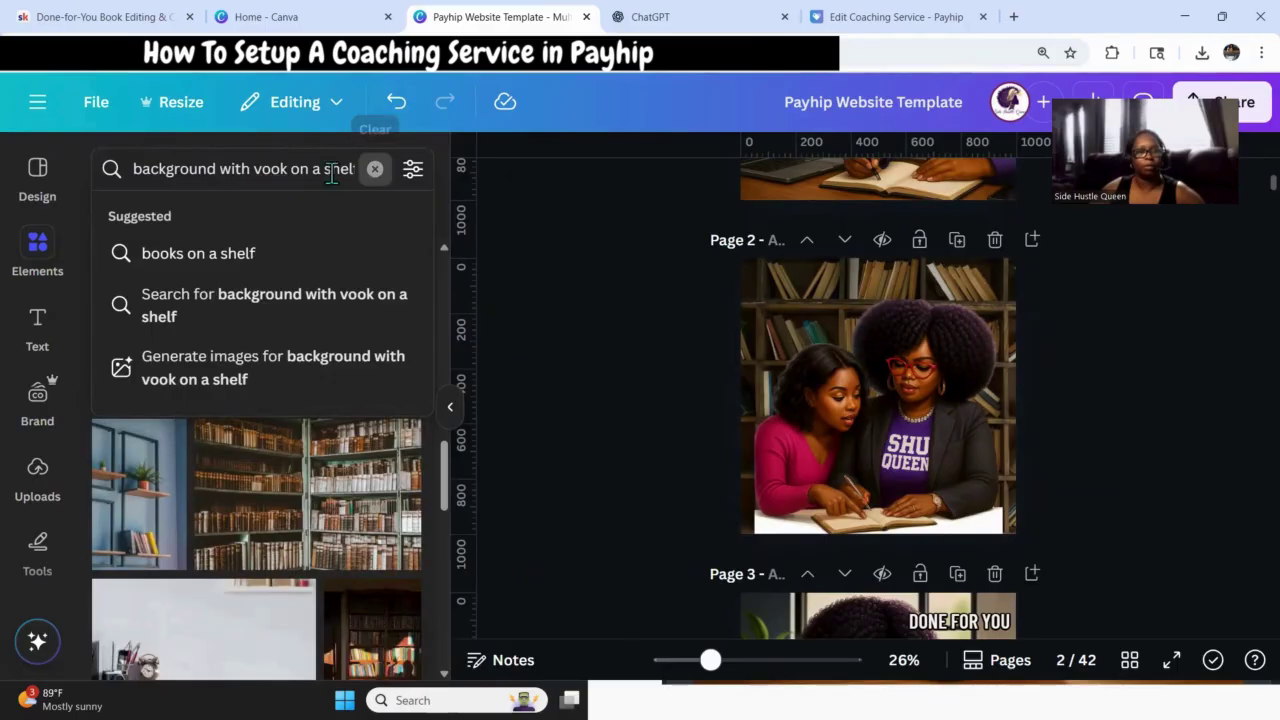
{"action": "left_click", "coordinate": [374, 170]}
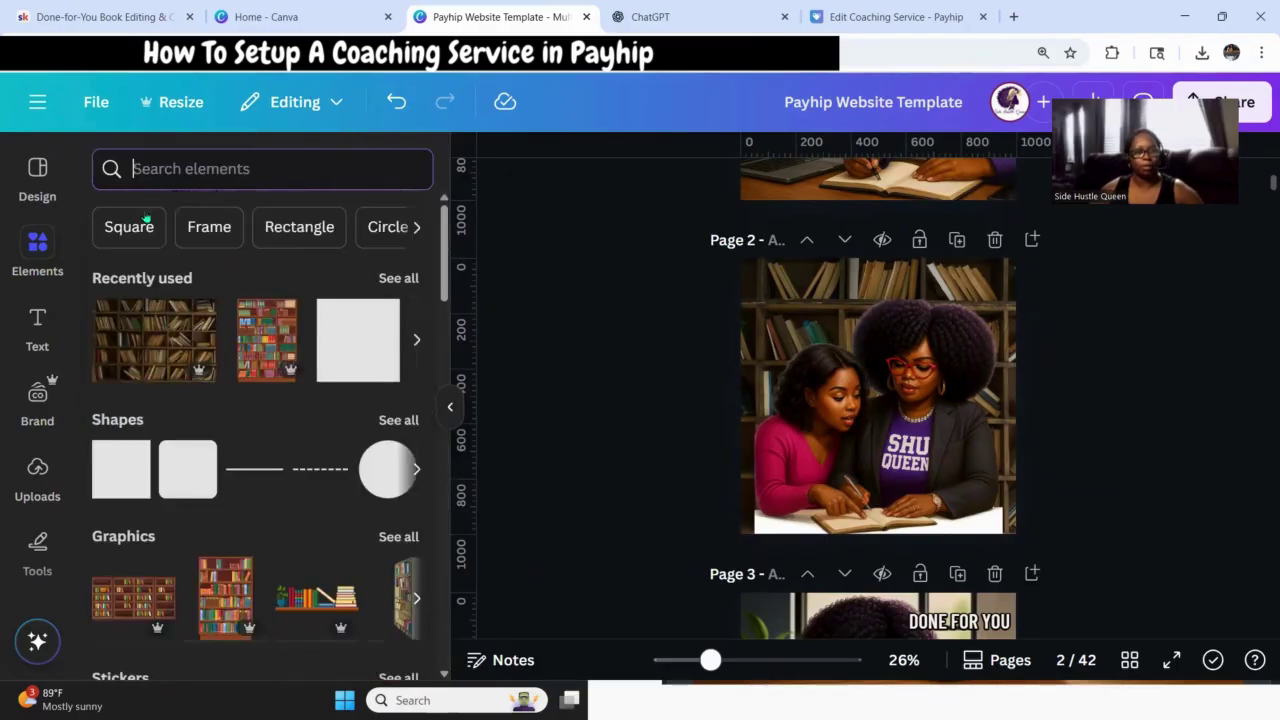
{"action": "left_click", "coordinate": [365, 360]}
{"action": "left_click_drag", "start_coordinate": [886, 423], "coordinate": [1016, 287]}
{"action": "left_click", "coordinate": [936, 287]}
{"action": "left_click", "coordinate": [780, 287]}
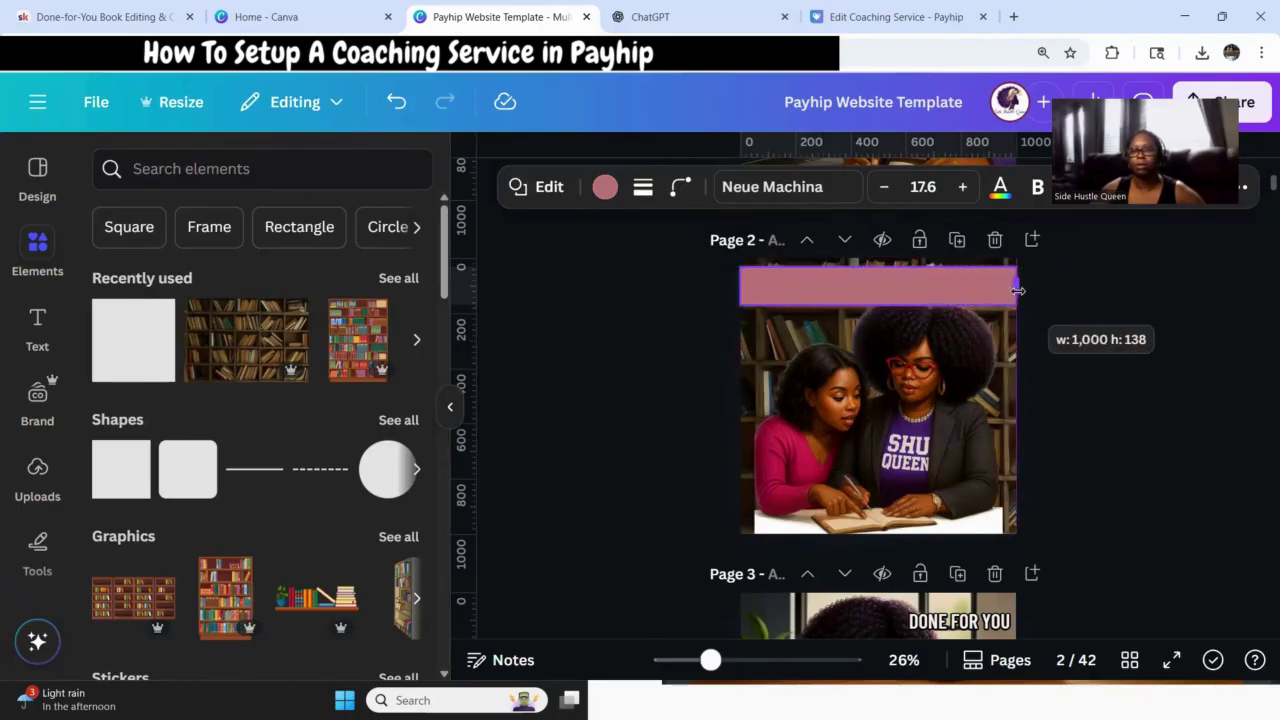
{"action": "left_click", "coordinate": [857, 294]}
{"action": "left_click_drag", "start_coordinate": [857, 294], "coordinate": [855, 279]}
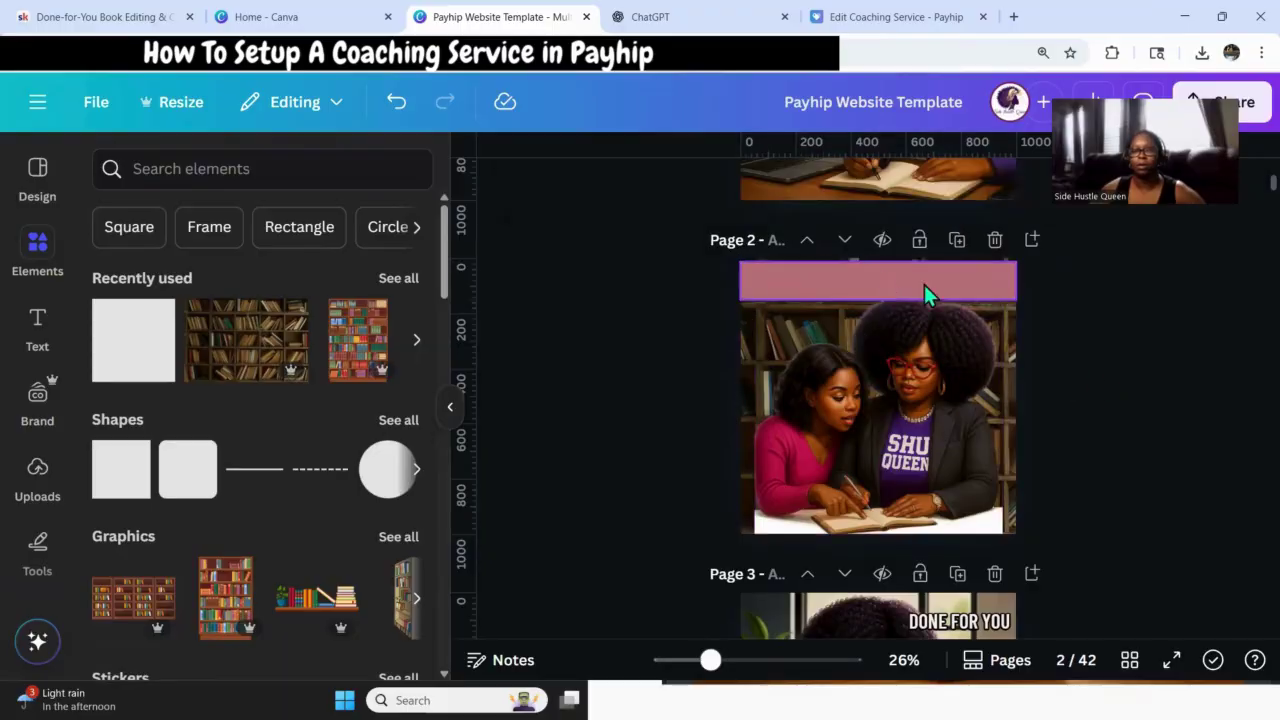
Change the fill colour of the band across the top of page 2 to black.
{"action": "left_click", "coordinate": [605, 187]}
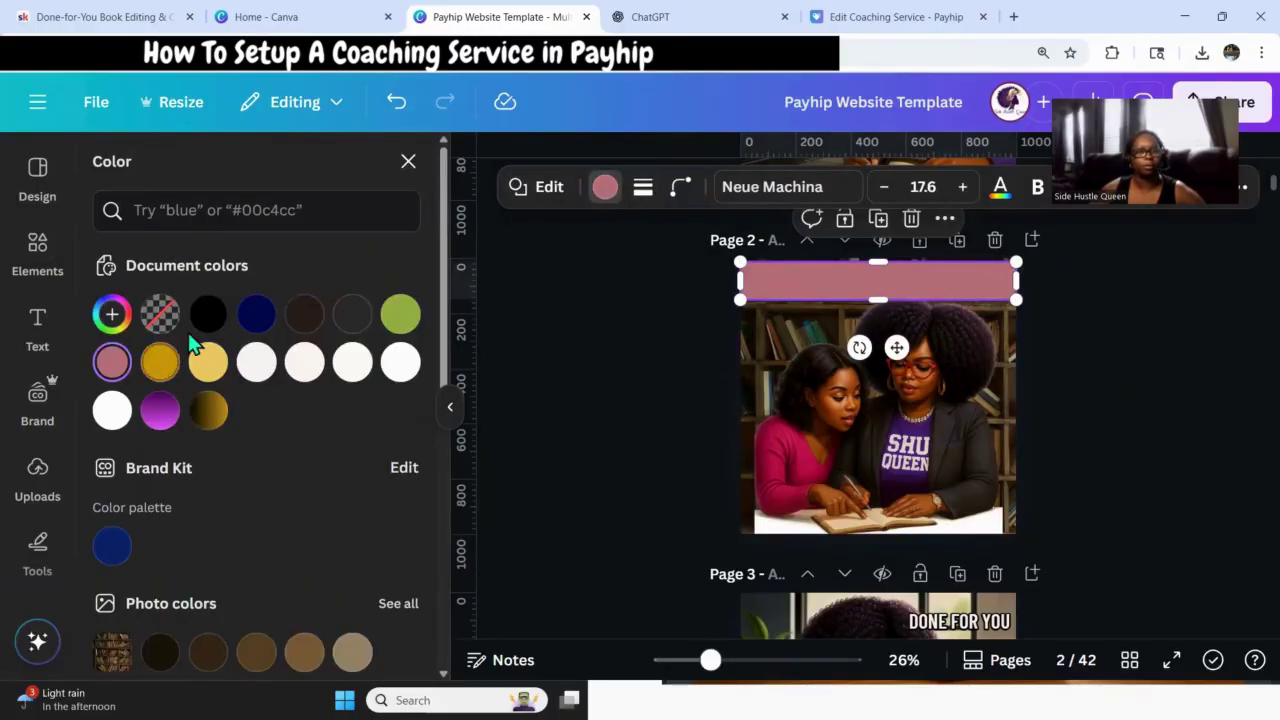
{"action": "left_click", "coordinate": [337, 364]}
{"action": "left_click", "coordinate": [448, 400]}
{"action": "left_click", "coordinate": [1194, 480]}
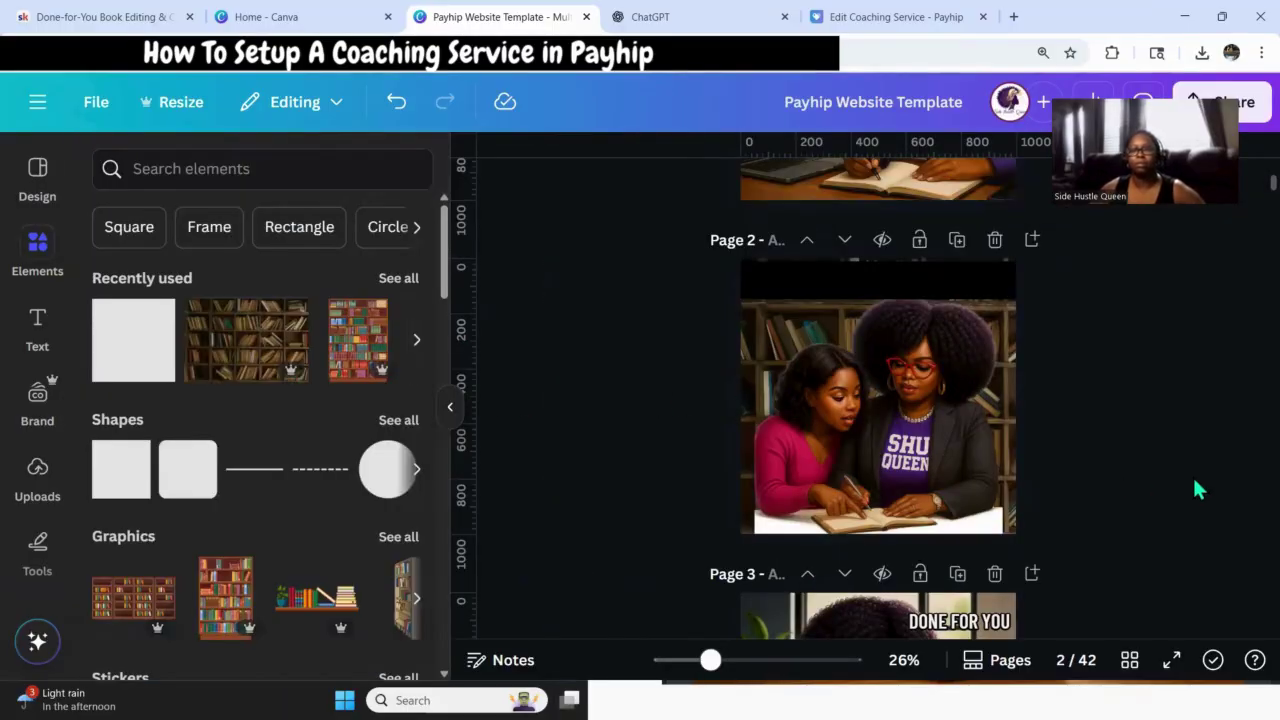
Add a subheading text box to page 2 and place it centred inside the black band.
{"action": "left_click", "coordinate": [871, 271]}
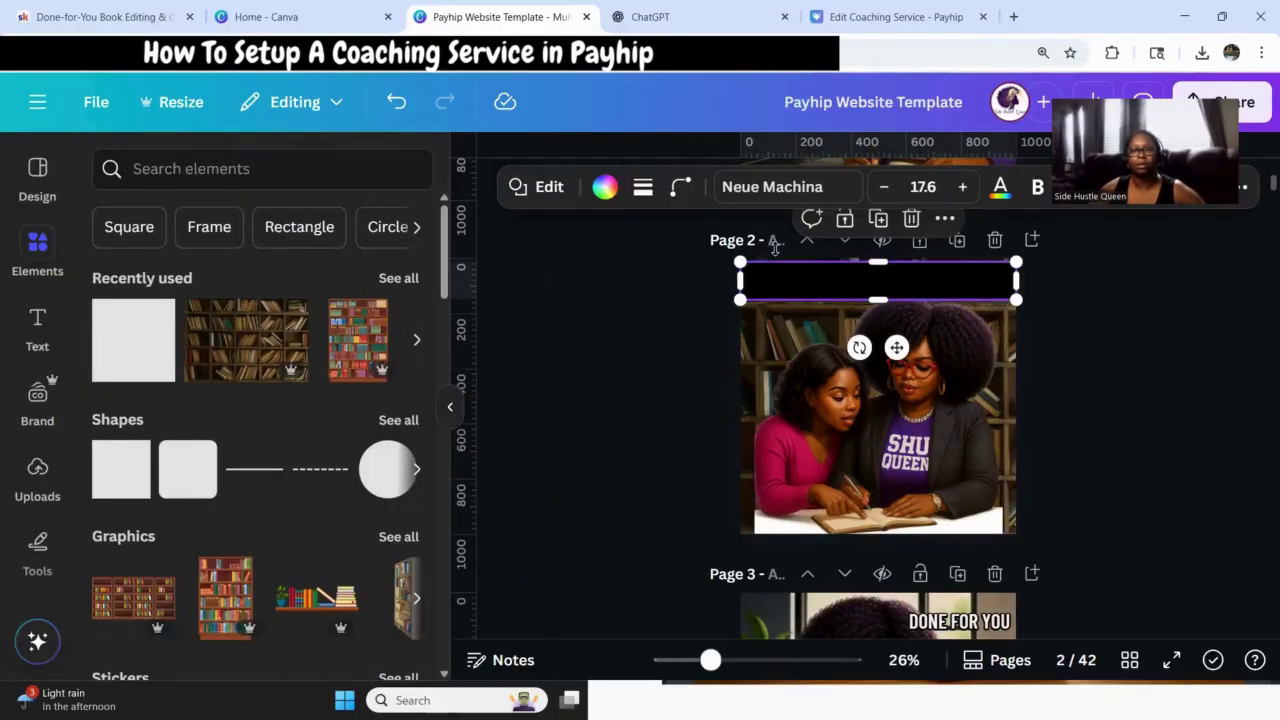
{"action": "left_click", "coordinate": [40, 344]}
{"action": "left_click", "coordinate": [194, 536]}
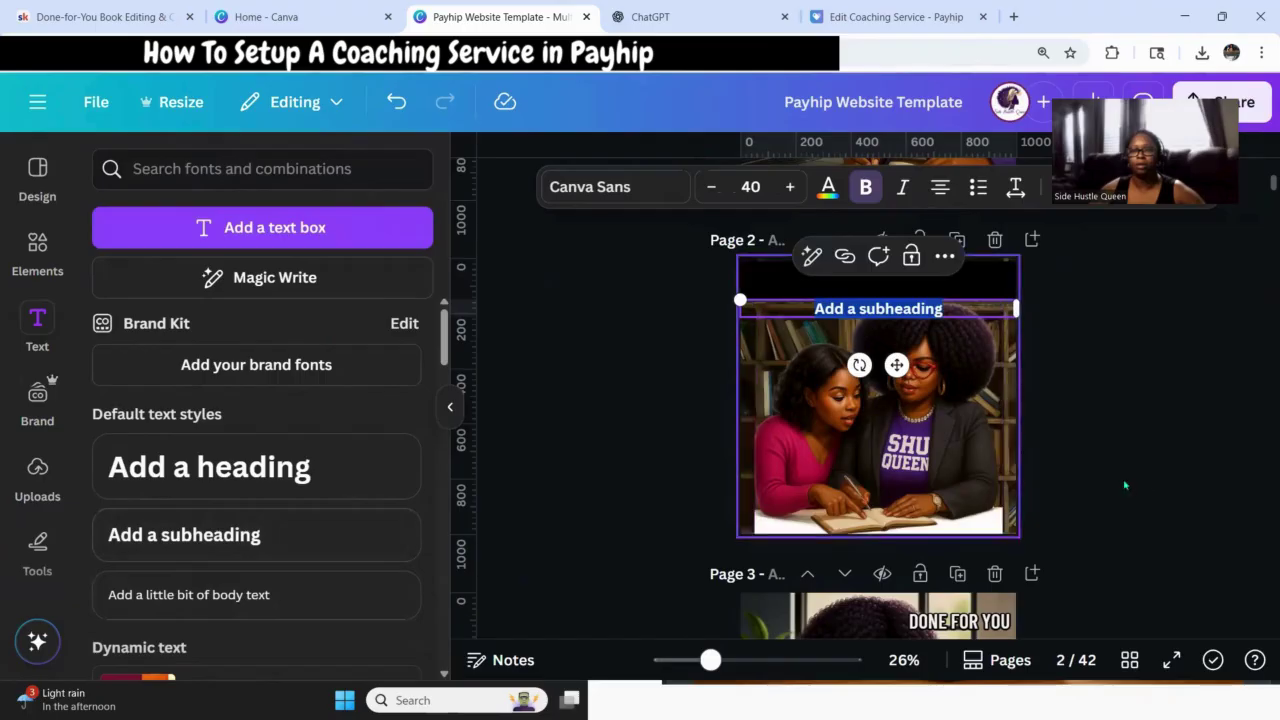
{"action": "left_click", "coordinate": [1125, 485]}
{"action": "left_click_drag", "start_coordinate": [902, 310], "coordinate": [902, 282]}
{"action": "left_click", "coordinate": [1138, 433]}
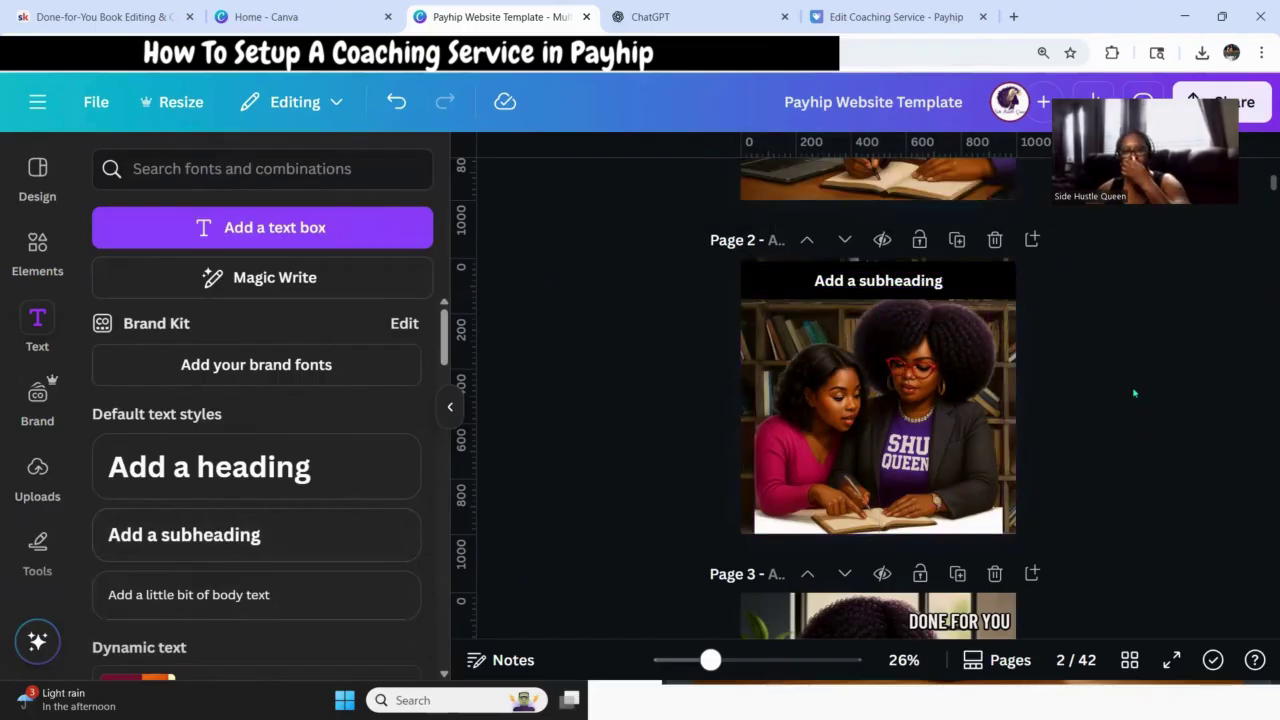
{"action": "left_click_drag", "start_coordinate": [890, 284], "coordinate": [888, 272]}
{"action": "left_click", "coordinate": [1171, 429]}
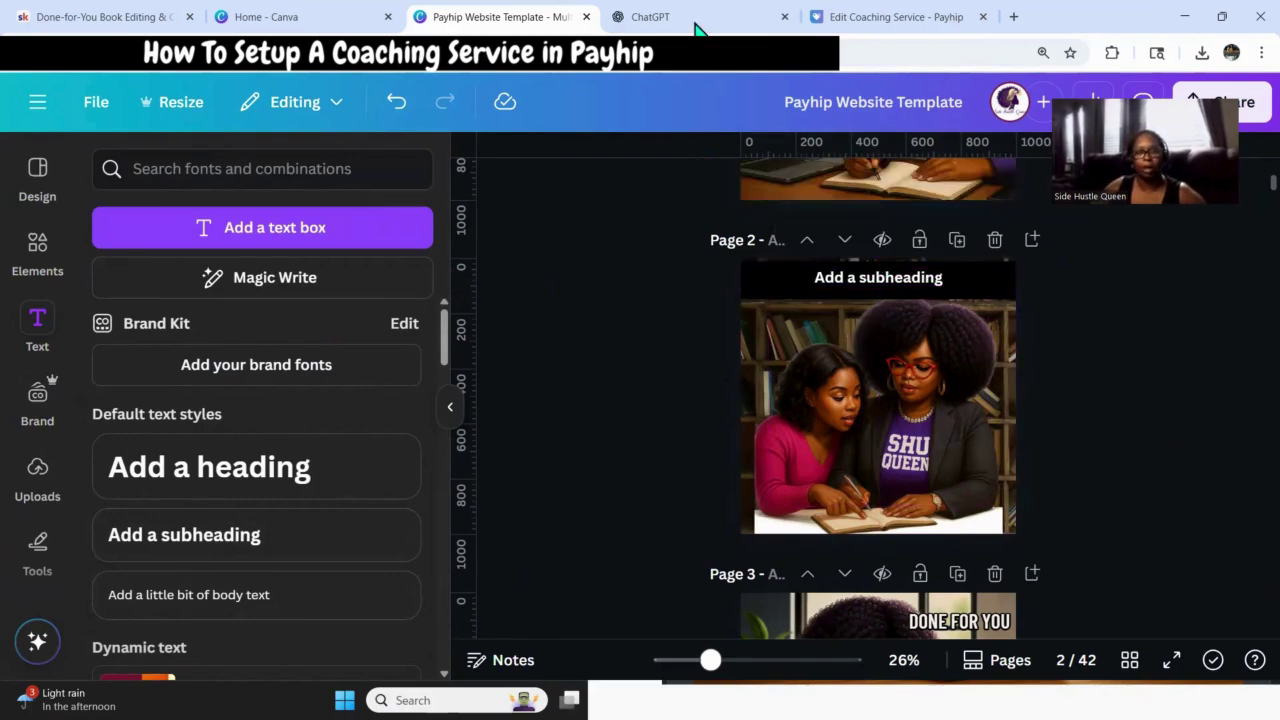
Switch to ChatGPT and, in the "Write product title" chat, ask it to create something catchy for the main thumbnail of this listing.
{"action": "key", "text": "ctrl+Tab"}
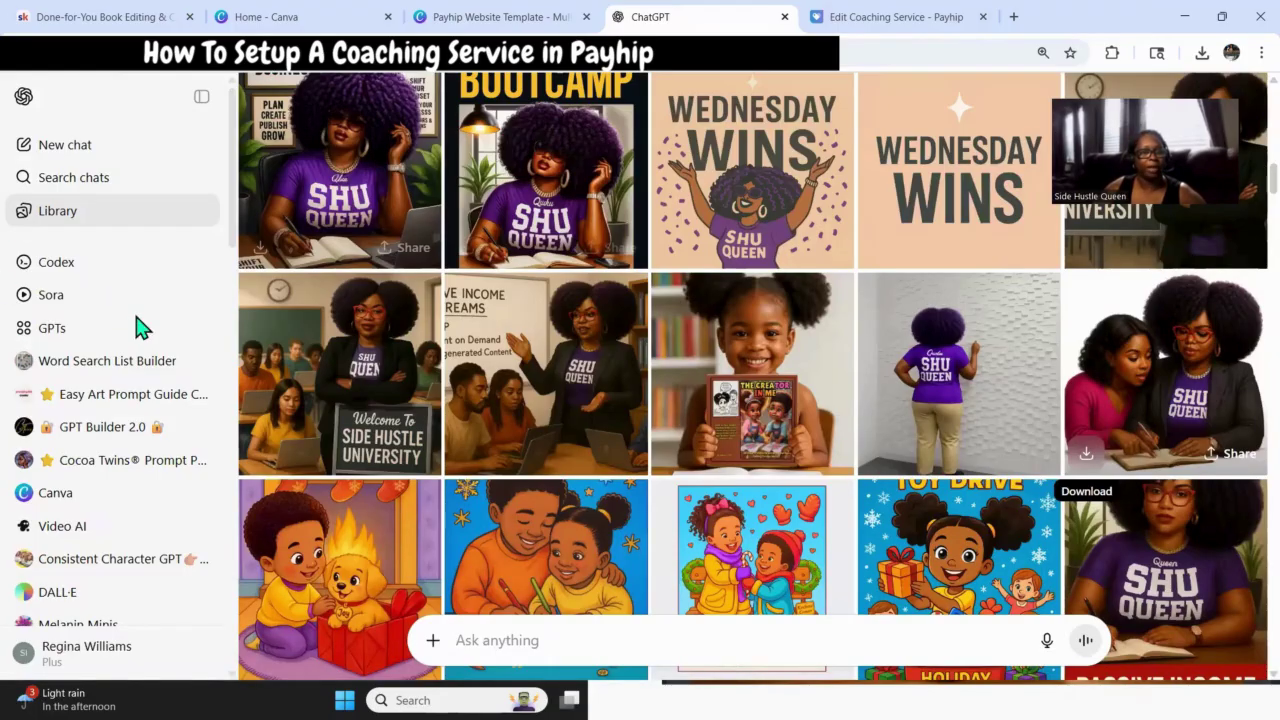
{"action": "scroll", "coordinate": [55, 422], "scroll_direction": "down", "scroll_amount": 6}
{"action": "scroll", "coordinate": [82, 465], "scroll_direction": "down", "scroll_amount": 3}
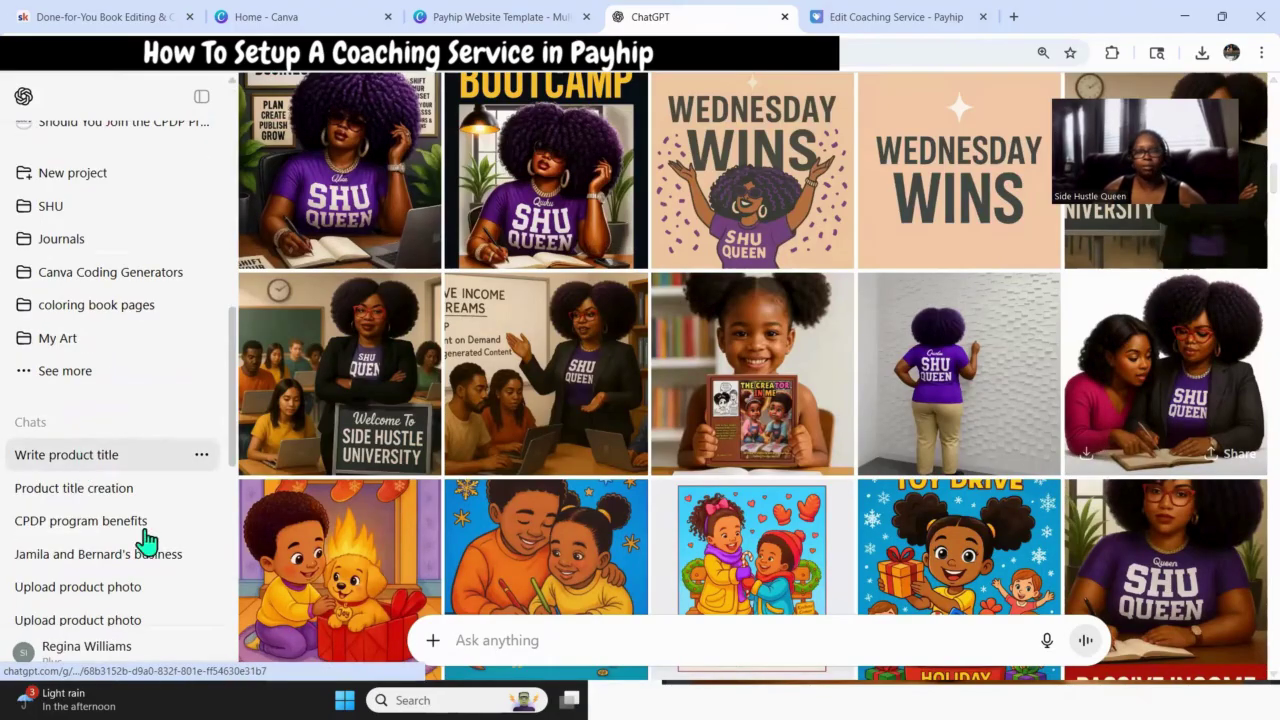
{"action": "left_click", "coordinate": [85, 458]}
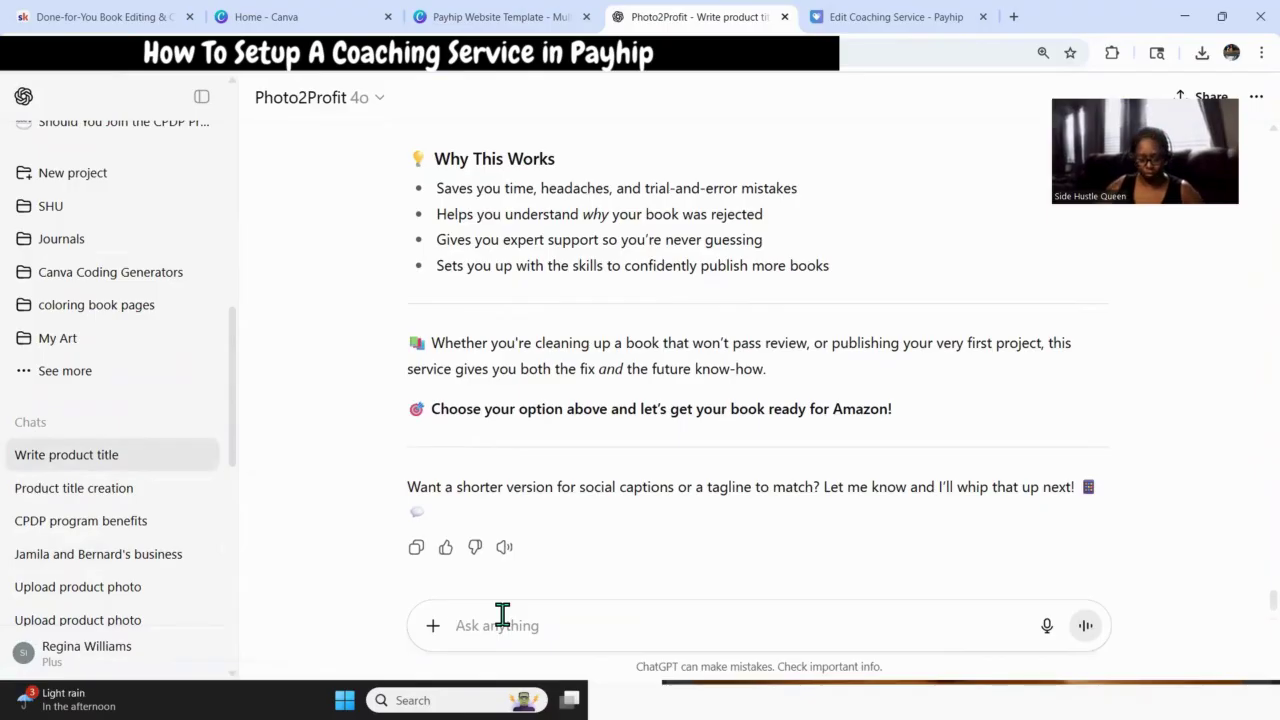
{"action": "type", "text": "can"}
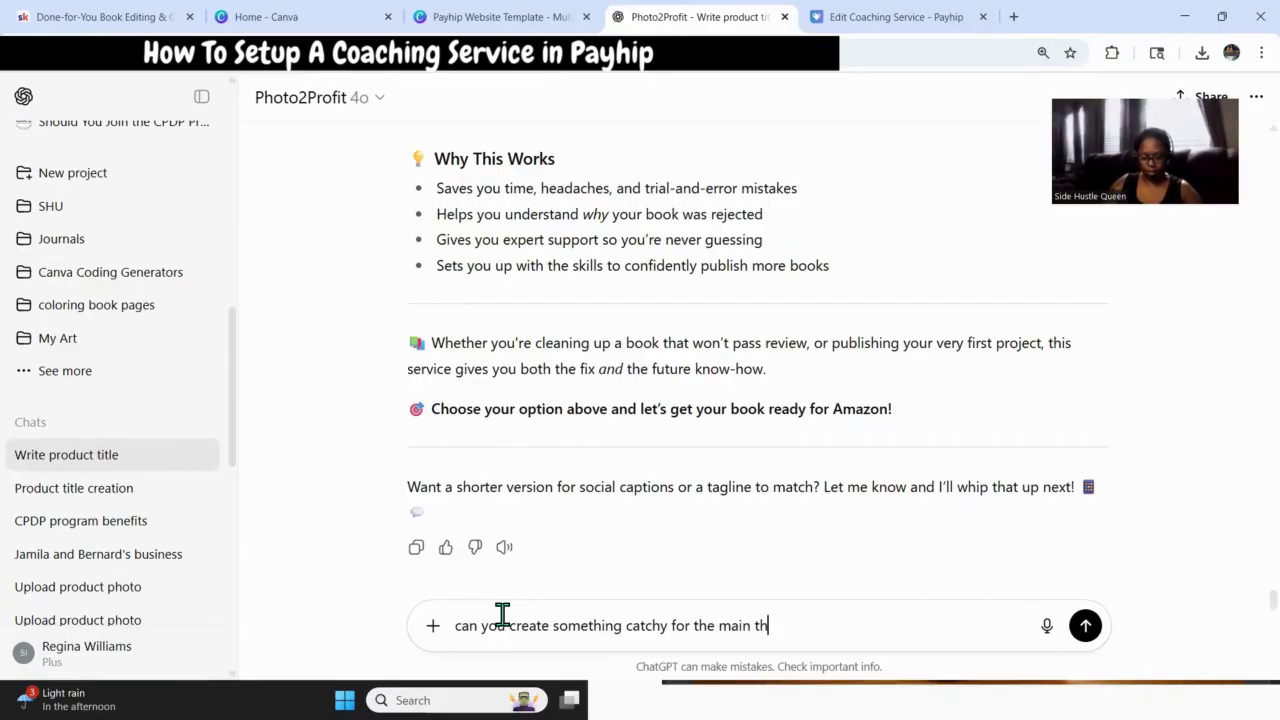
{"action": "type", "text": "ail of this listi"}
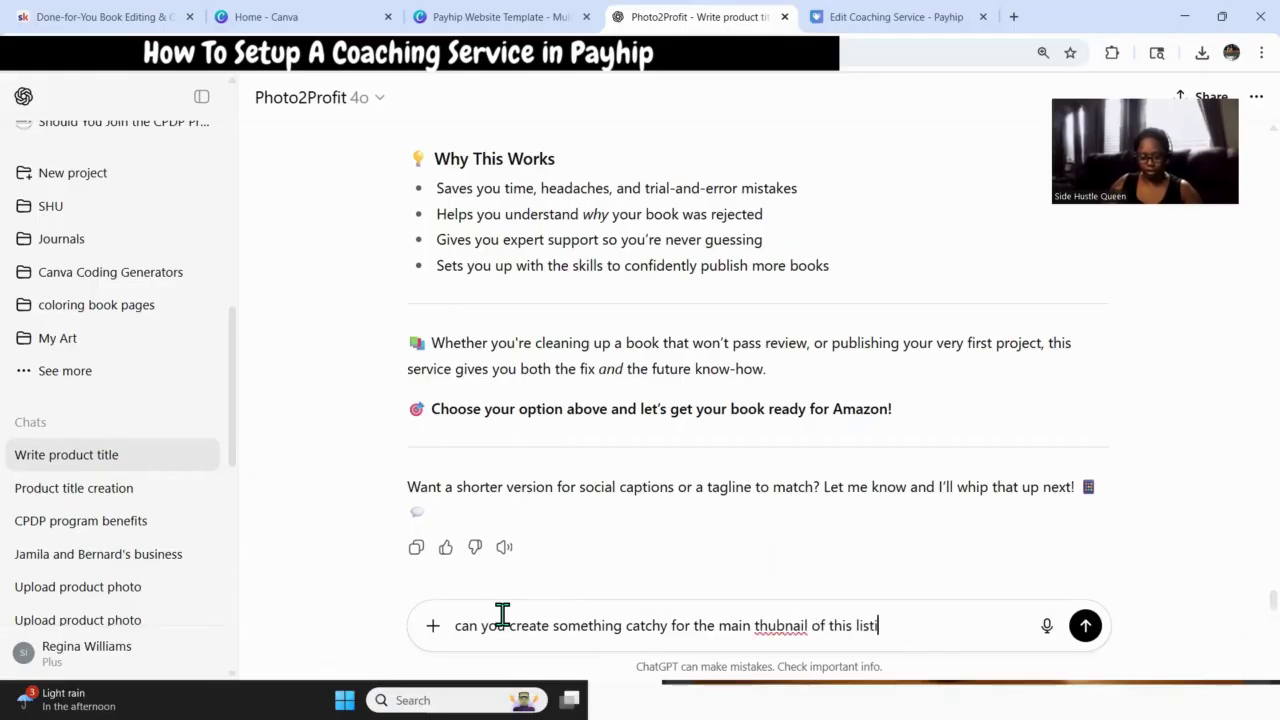
{"action": "type", "text": "ng"}
{"action": "key", "text": "Return"}
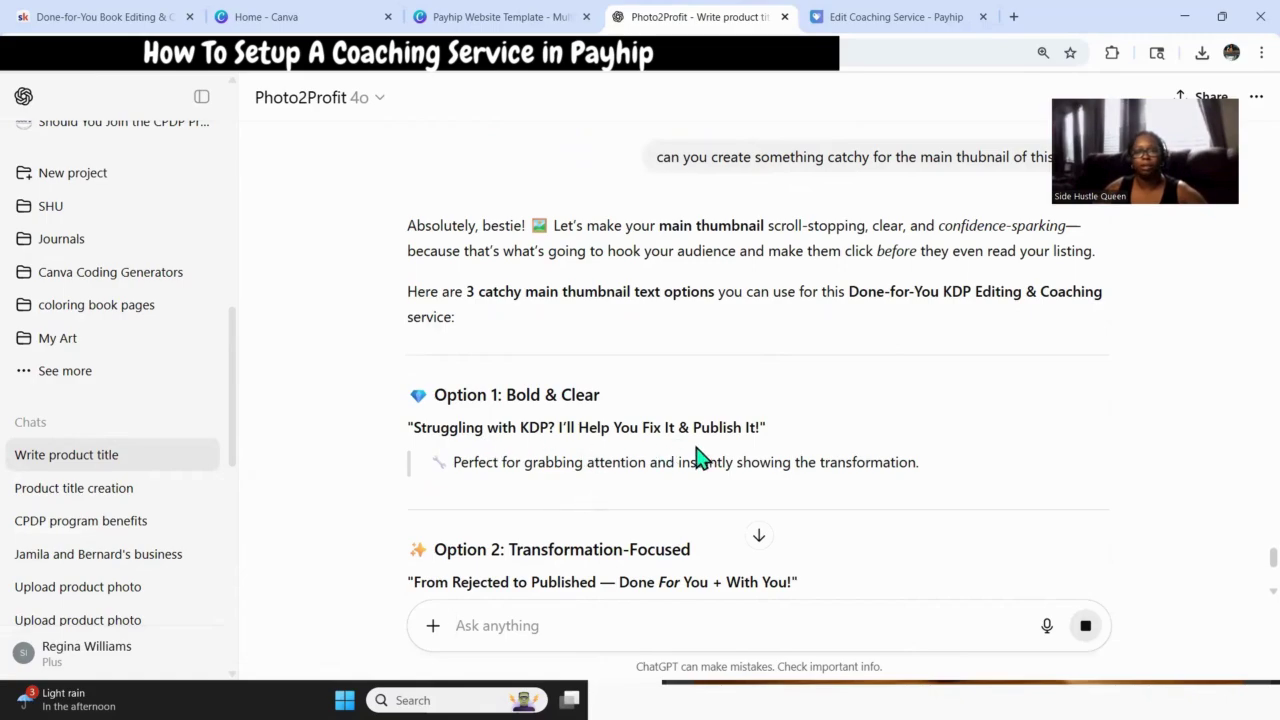
Review the suggested thumbnail texts and copy the Option 1 line "Struggling with KDP? I'll Help You Fix It & Publish It".
{"action": "scroll", "coordinate": [590, 430], "scroll_direction": "down", "scroll_amount": 2}
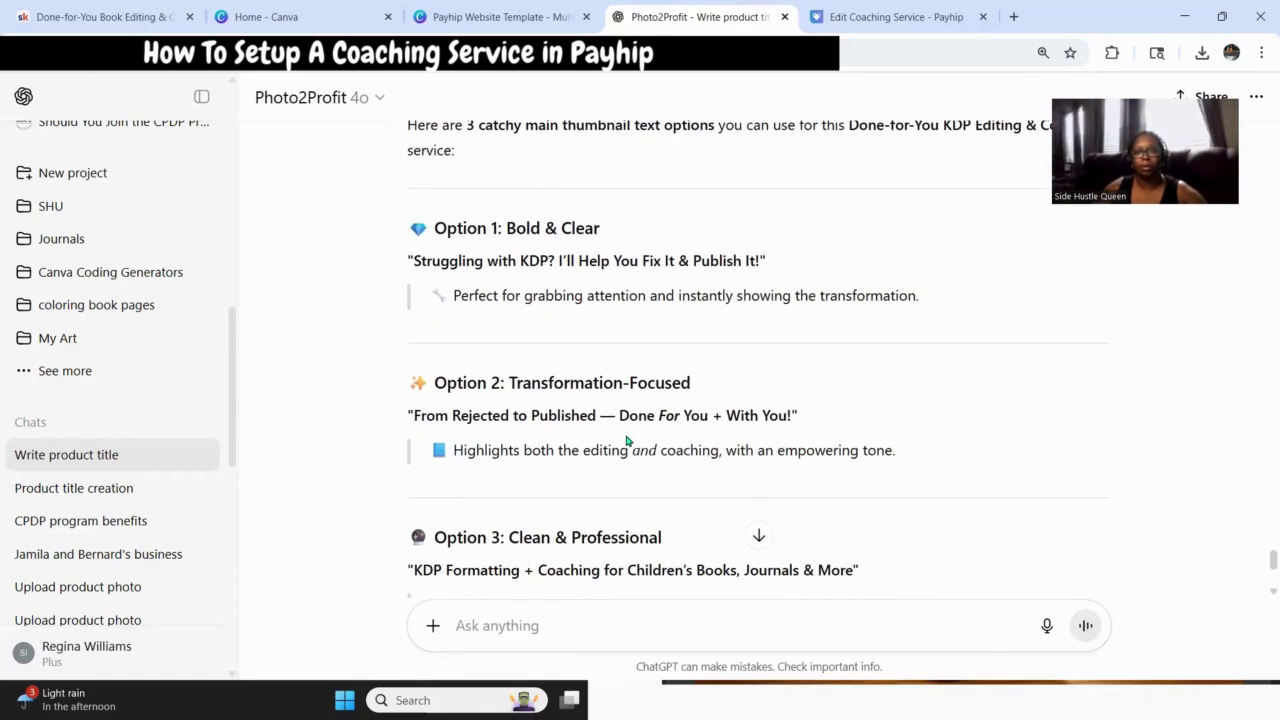
{"action": "scroll", "coordinate": [649, 443], "scroll_direction": "down", "scroll_amount": 1}
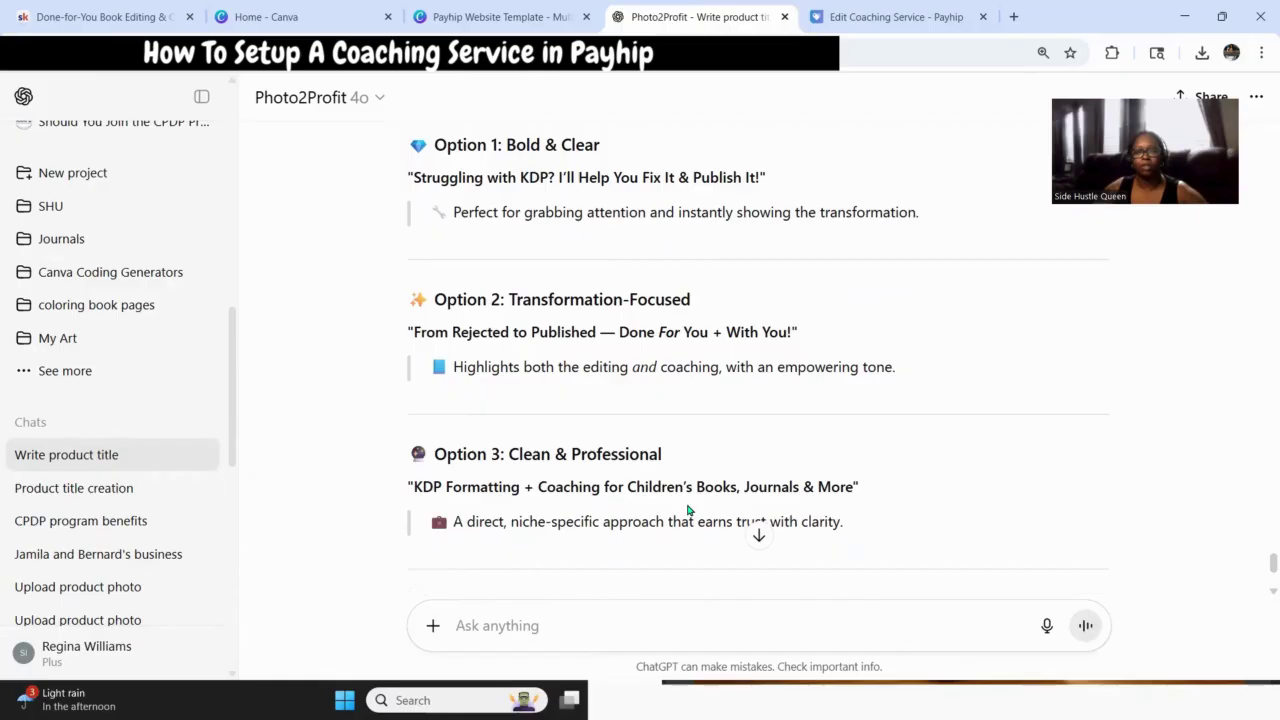
{"action": "scroll", "coordinate": [674, 428], "scroll_direction": "up", "scroll_amount": 2}
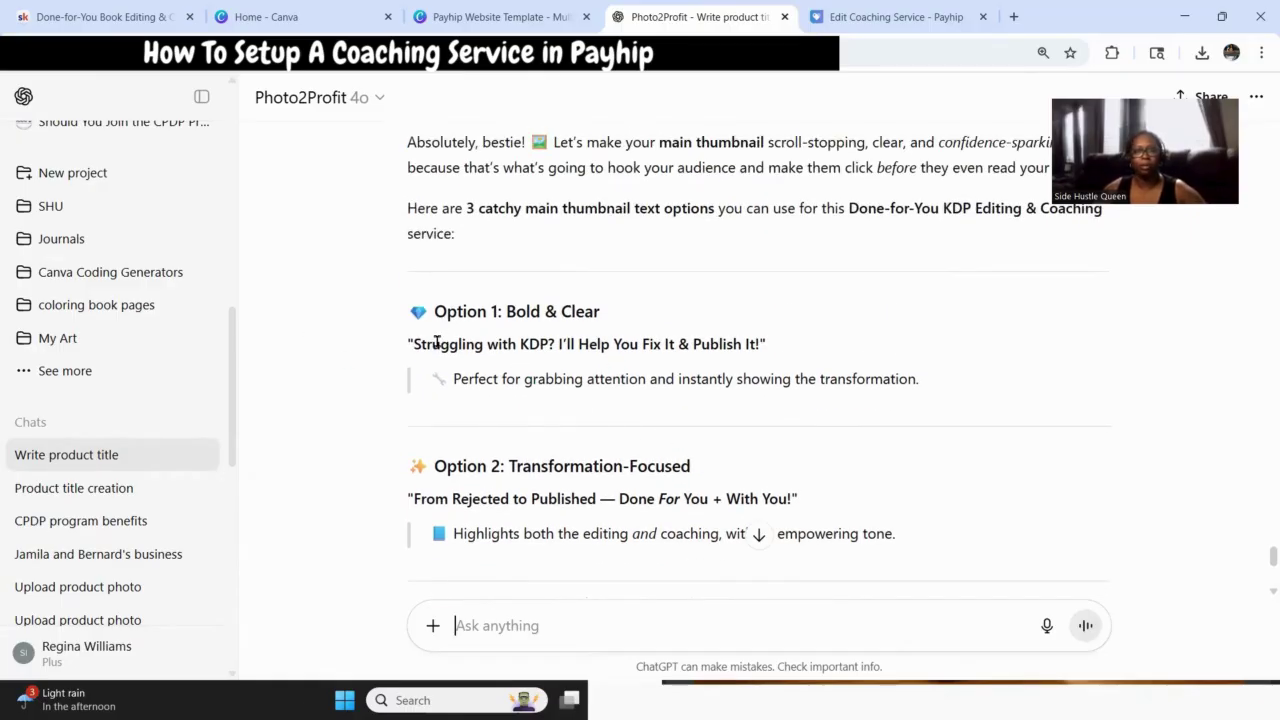
{"action": "left_click_drag", "start_coordinate": [414, 343], "coordinate": [757, 343]}
{"action": "key", "text": "ctrl+c"}
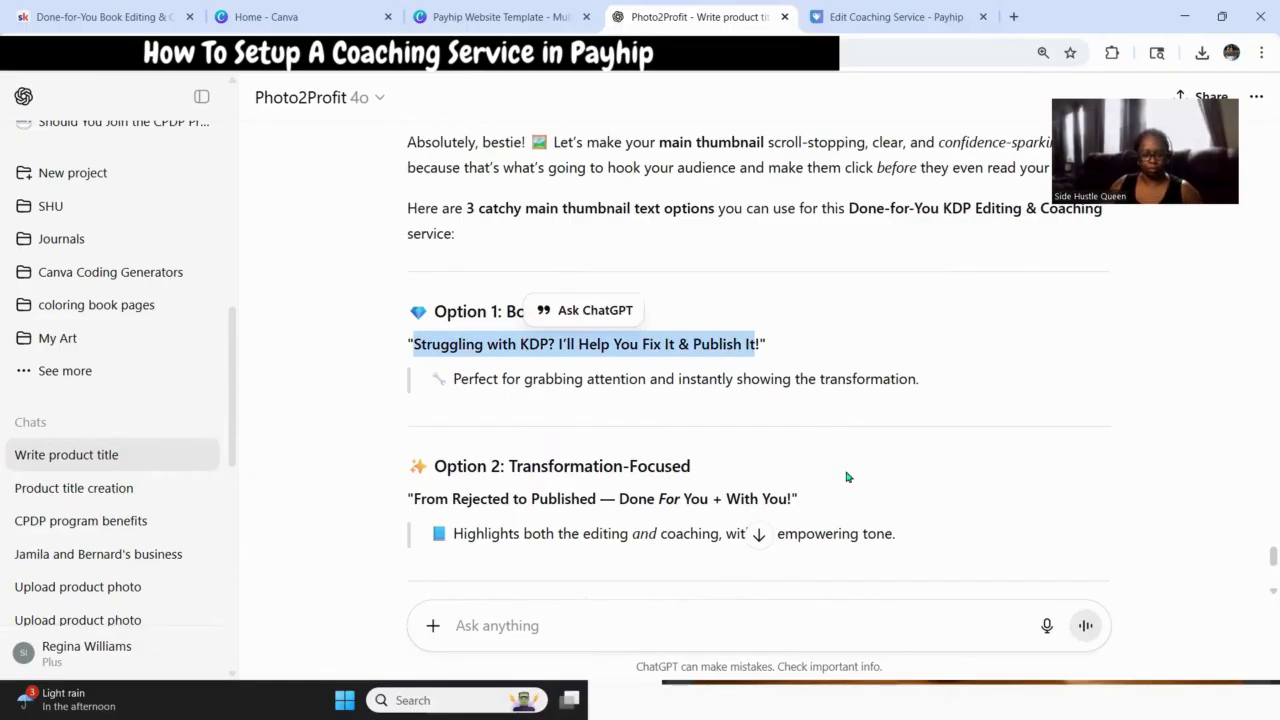
Switch back to the Canva design and replace page 2's subheading with the copied "Struggling with KDP? I'll Help You Fix It & Publish It".
{"action": "left_click", "coordinate": [845, 22]}
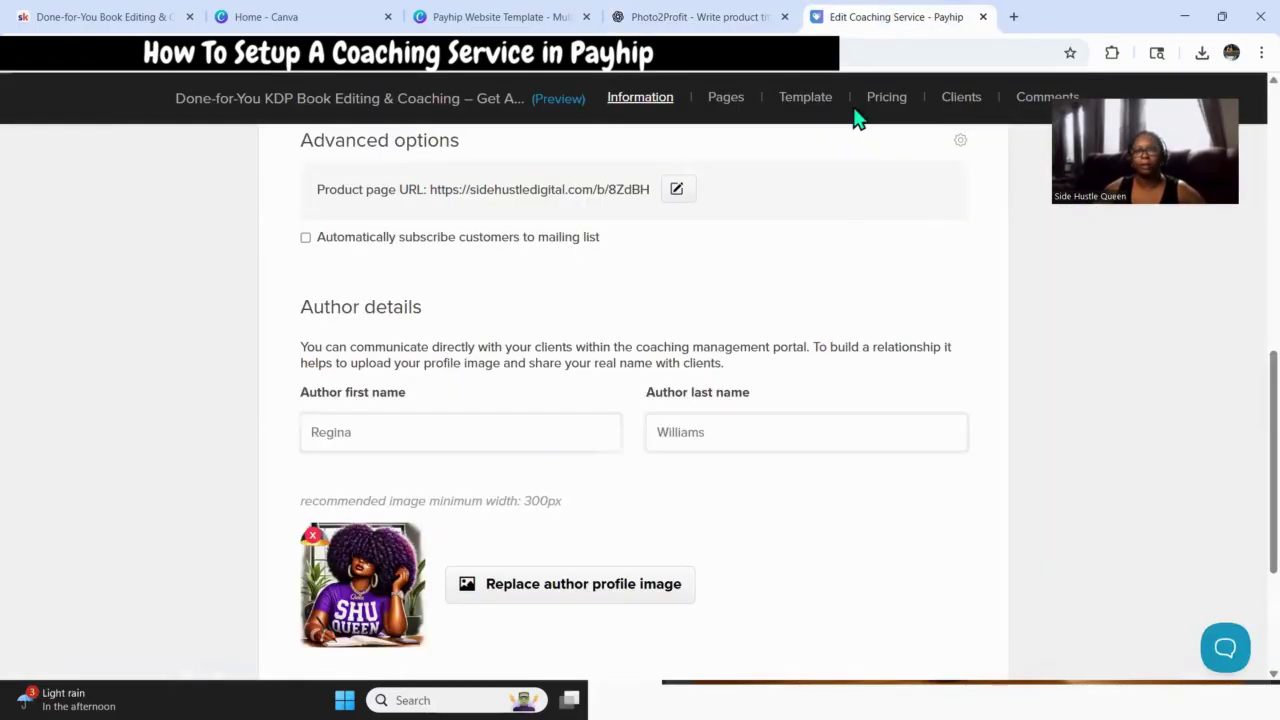
{"action": "left_click", "coordinate": [455, 20]}
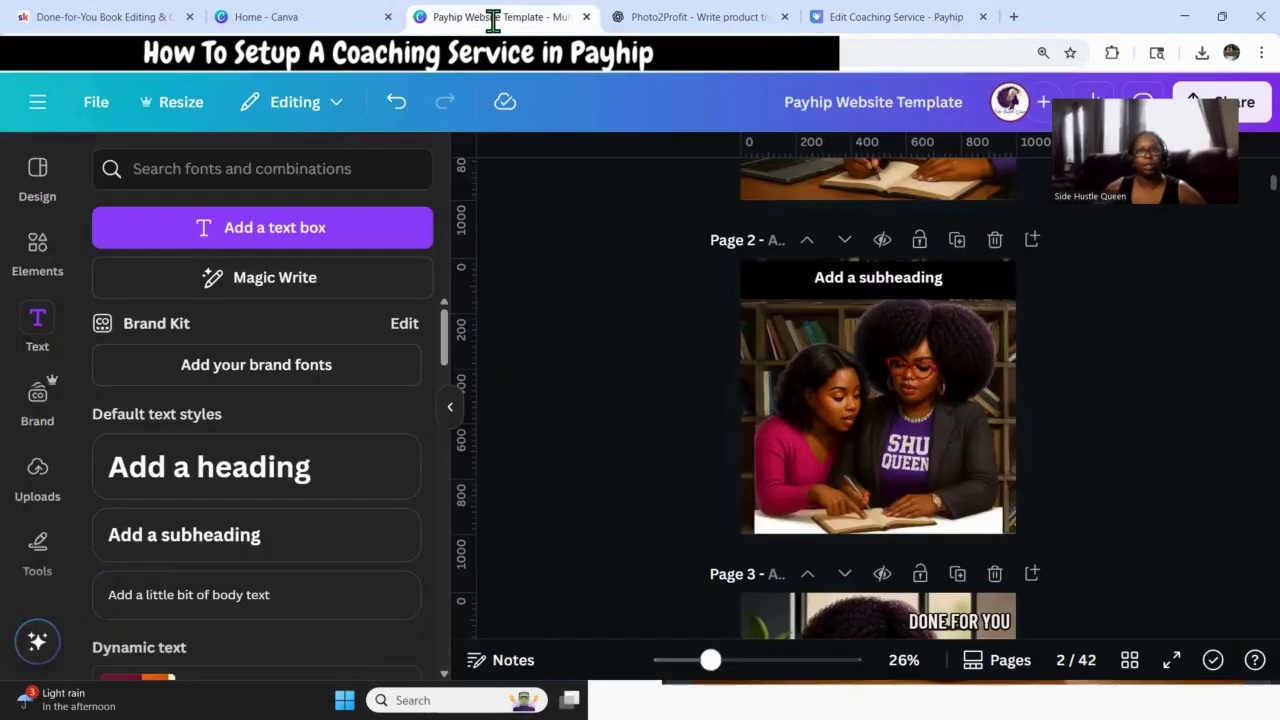
{"action": "double_click", "coordinate": [889, 276]}
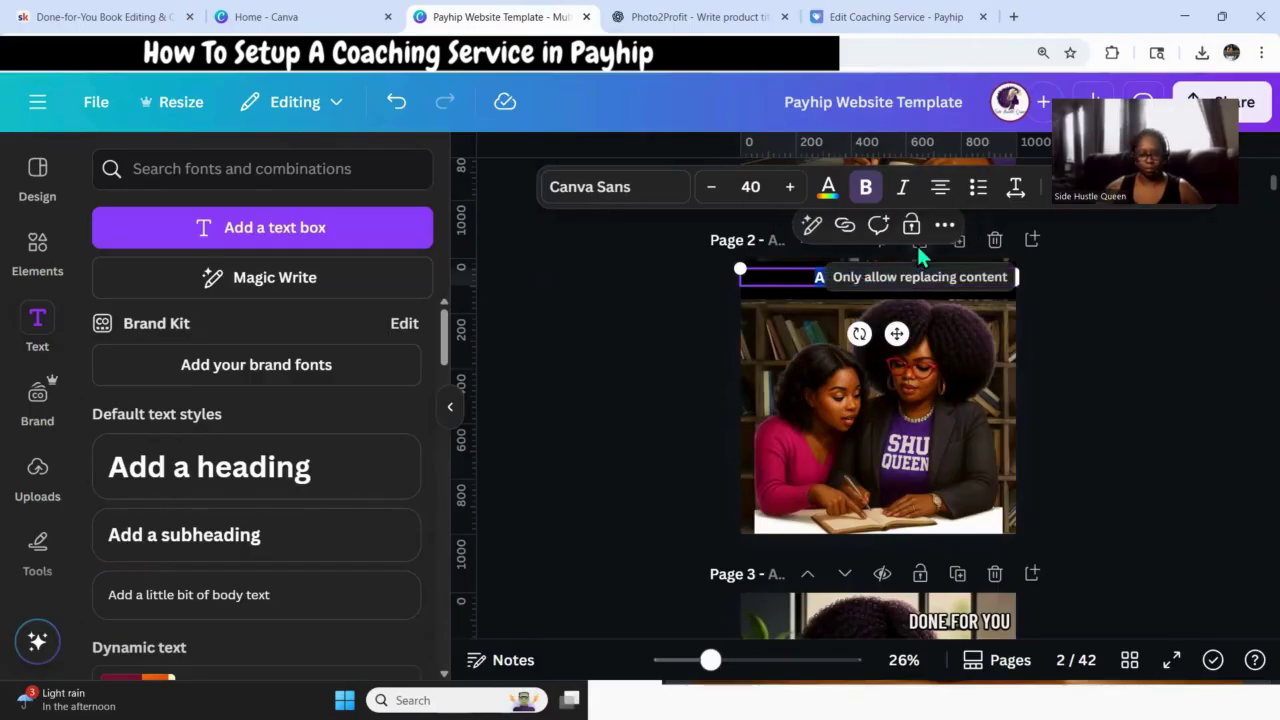
{"action": "key", "text": "ctrl+v"}
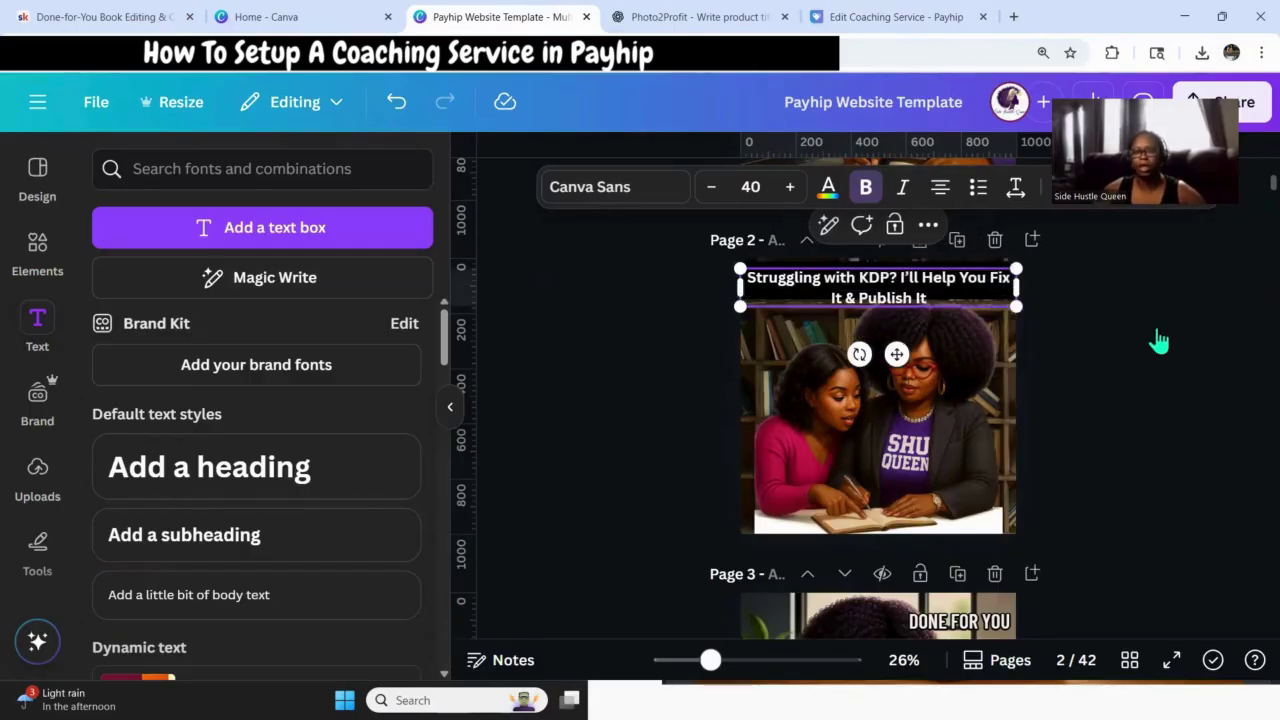
{"action": "left_click", "coordinate": [1123, 328]}
Reduce the font size of the headline on page 2 to 34.
{"action": "left_click", "coordinate": [880, 289]}
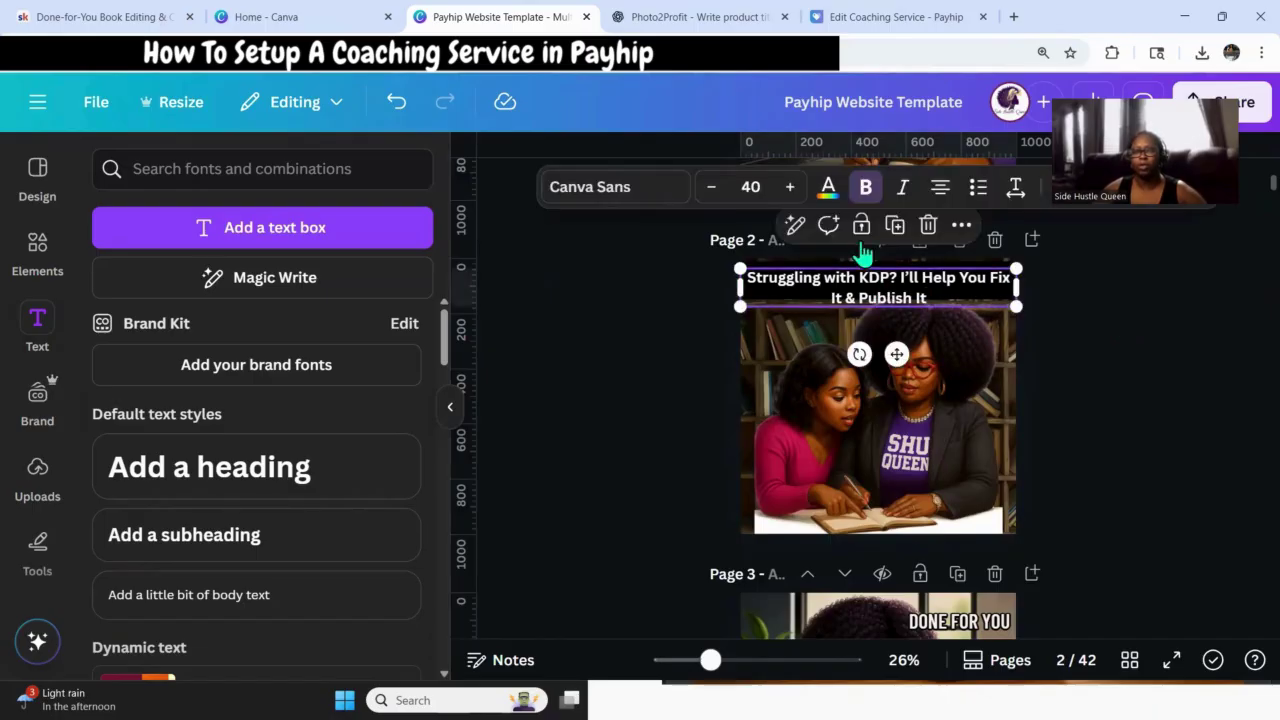
{"action": "left_click", "coordinate": [711, 188]}
{"action": "left_click", "coordinate": [711, 188]}
{"action": "left_click", "coordinate": [711, 188]}
{"action": "left_click", "coordinate": [711, 188]}
{"action": "left_click", "coordinate": [711, 188]}
{"action": "left_click", "coordinate": [711, 188]}
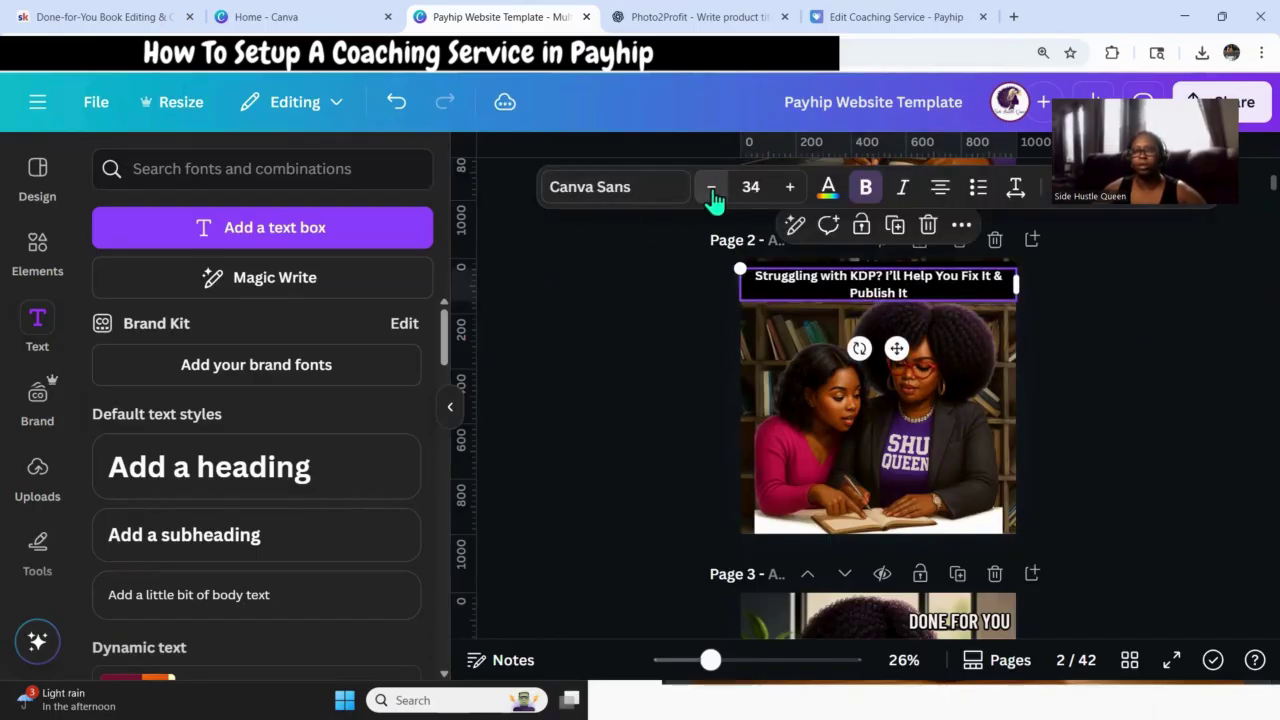
Insert a line break in the headline before "ll Help You Fix It & Publish It" and shift the text slightly up within the black band.
{"action": "double_click", "coordinate": [889, 276]}
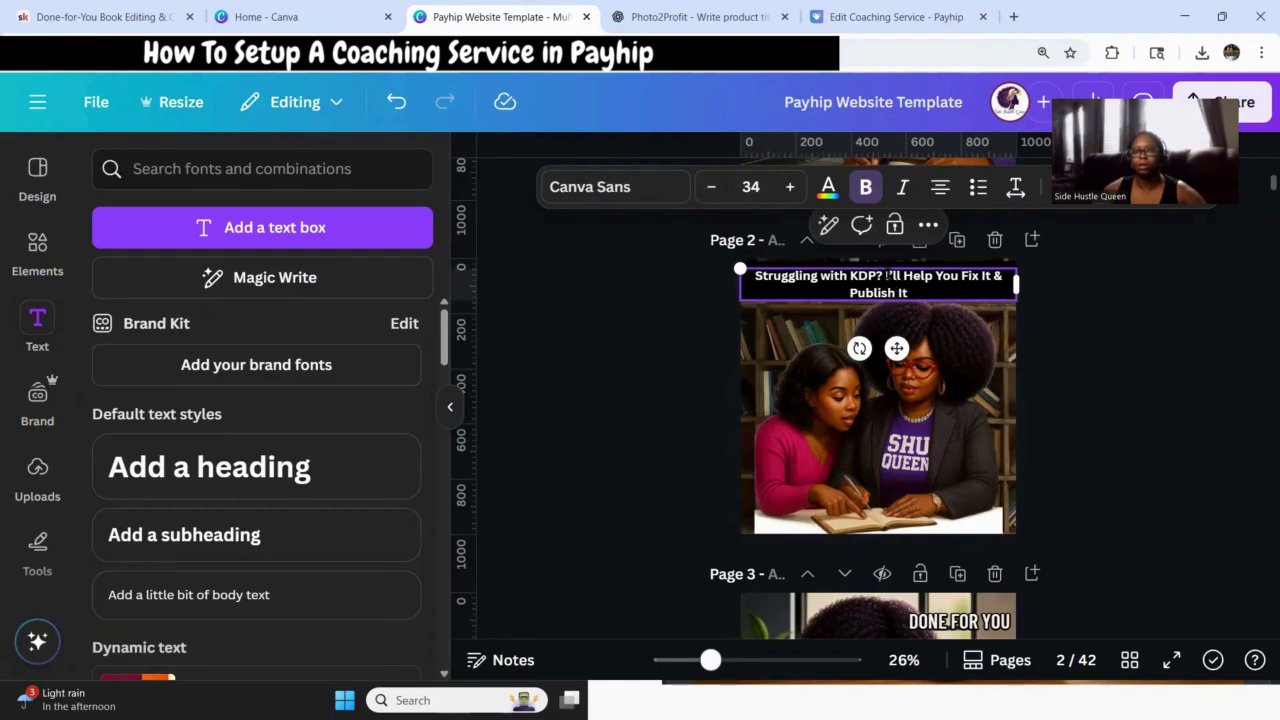
{"action": "left_click", "coordinate": [894, 277]}
{"action": "key", "text": "Return"}
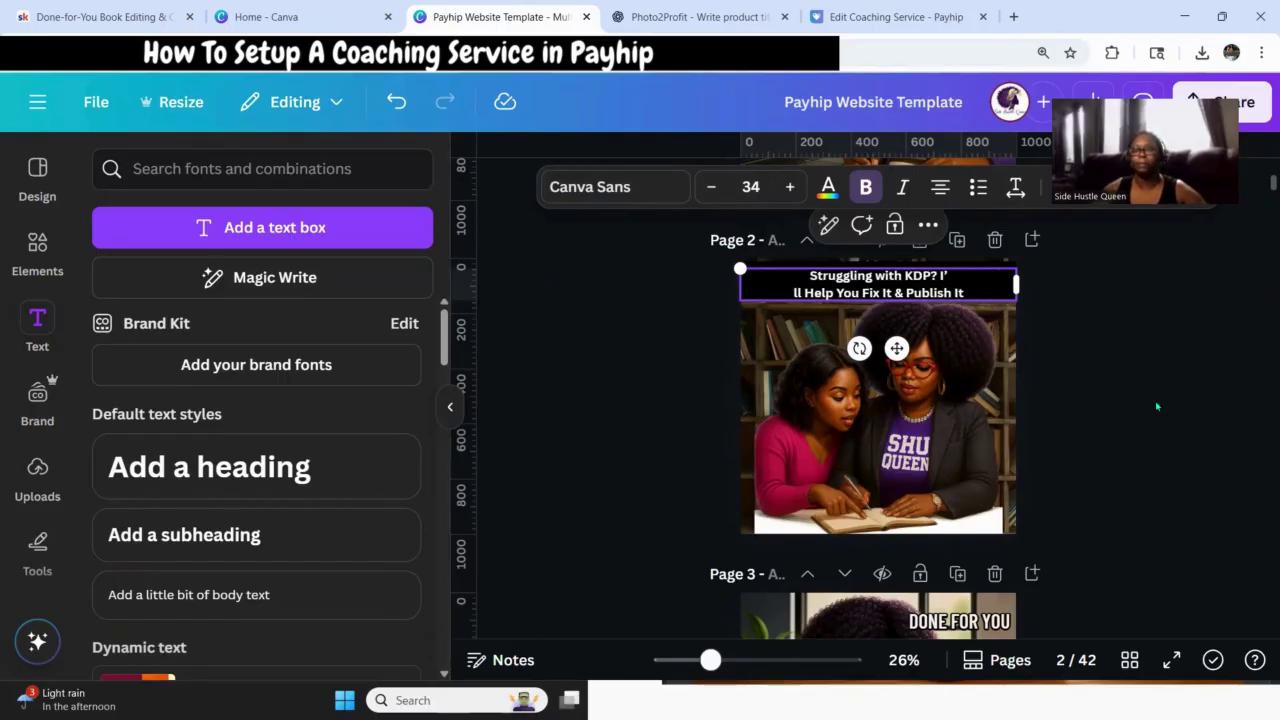
{"action": "left_click", "coordinate": [1157, 406]}
{"action": "left_click", "coordinate": [910, 288]}
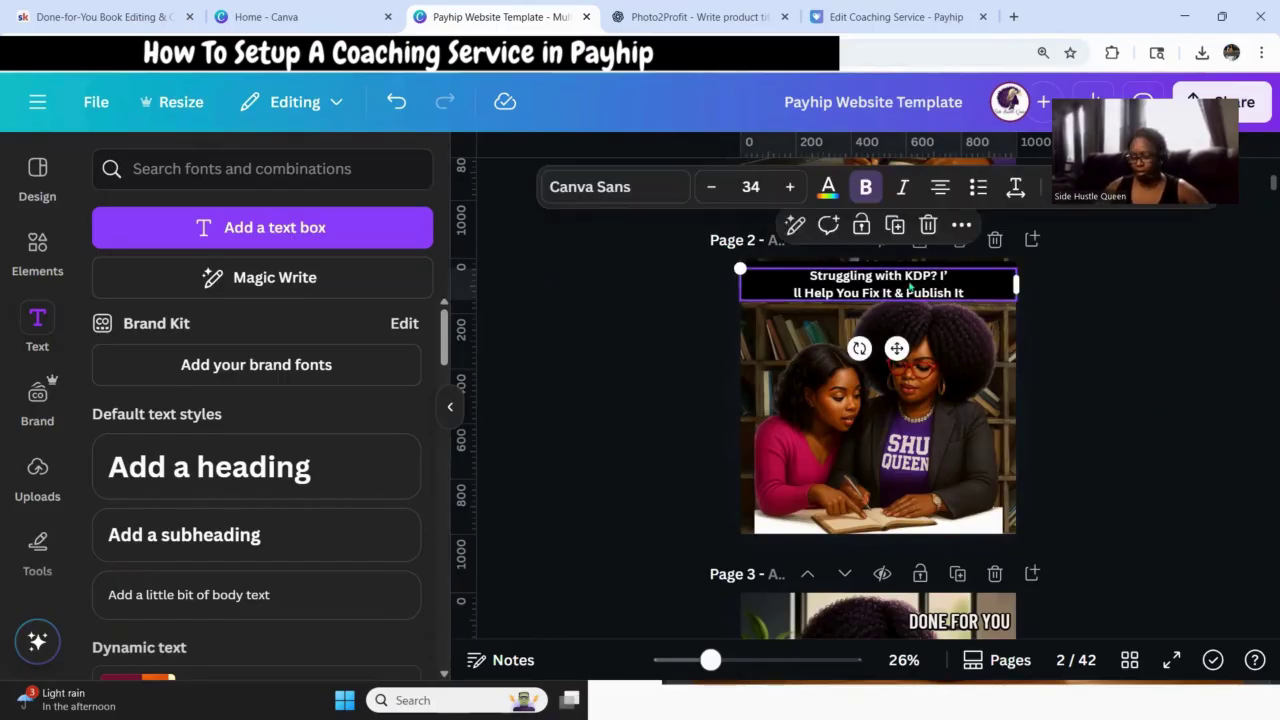
{"action": "left_click", "coordinate": [910, 288]}
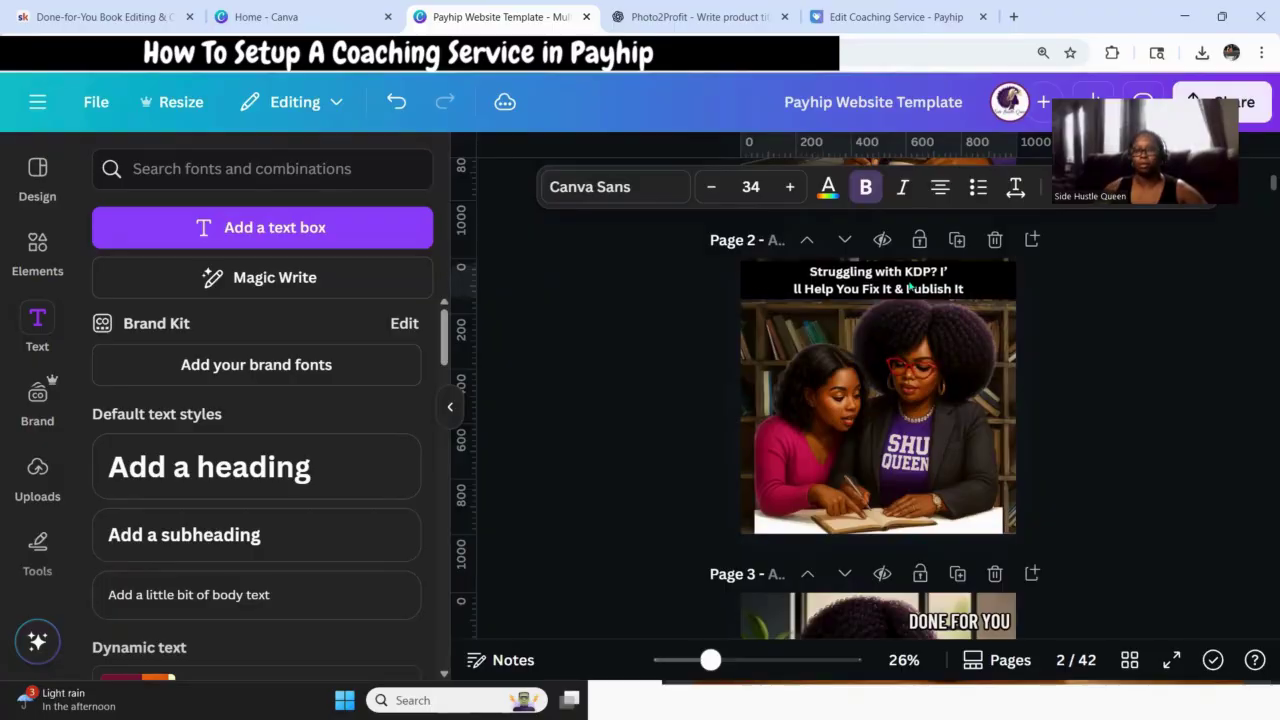
{"action": "key", "text": "Escape"}
{"action": "left_click", "coordinate": [1146, 374]}
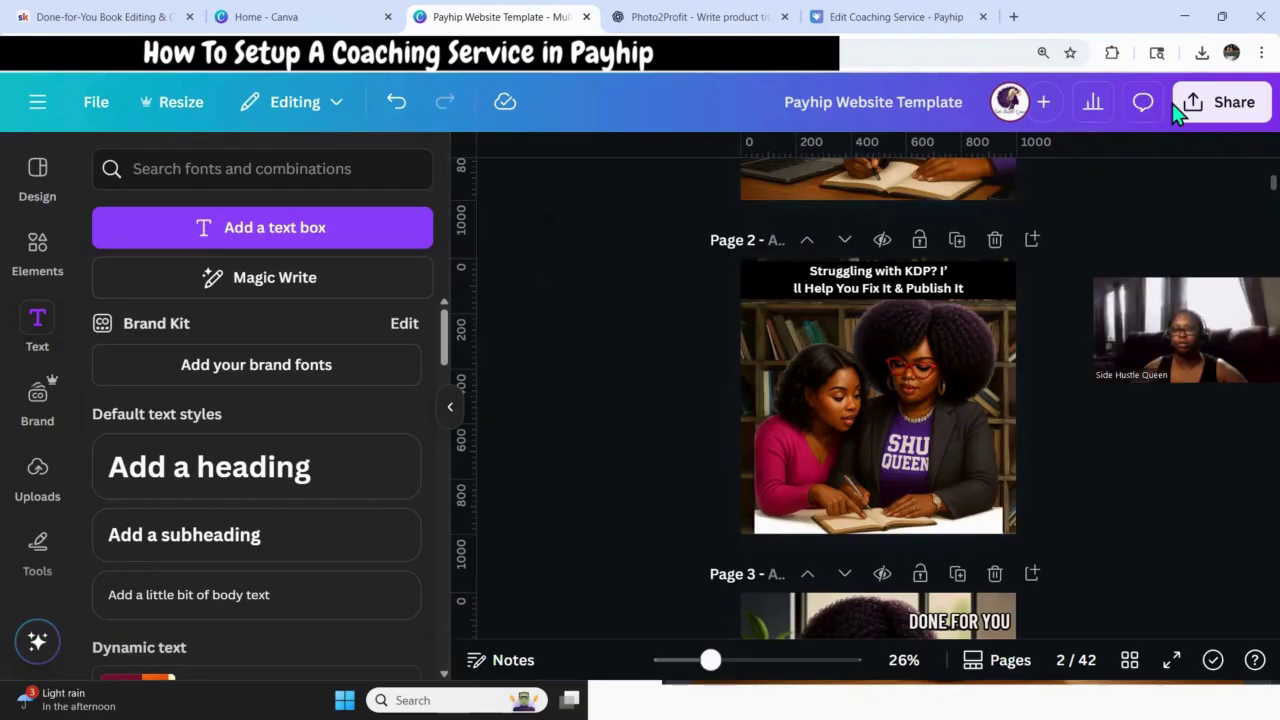
Download only page 2 of the design as a PNG.
{"action": "left_click", "coordinate": [1180, 110]}
{"action": "left_click", "coordinate": [897, 531]}
{"action": "scroll", "coordinate": [963, 290], "scroll_direction": "down", "scroll_amount": 2}
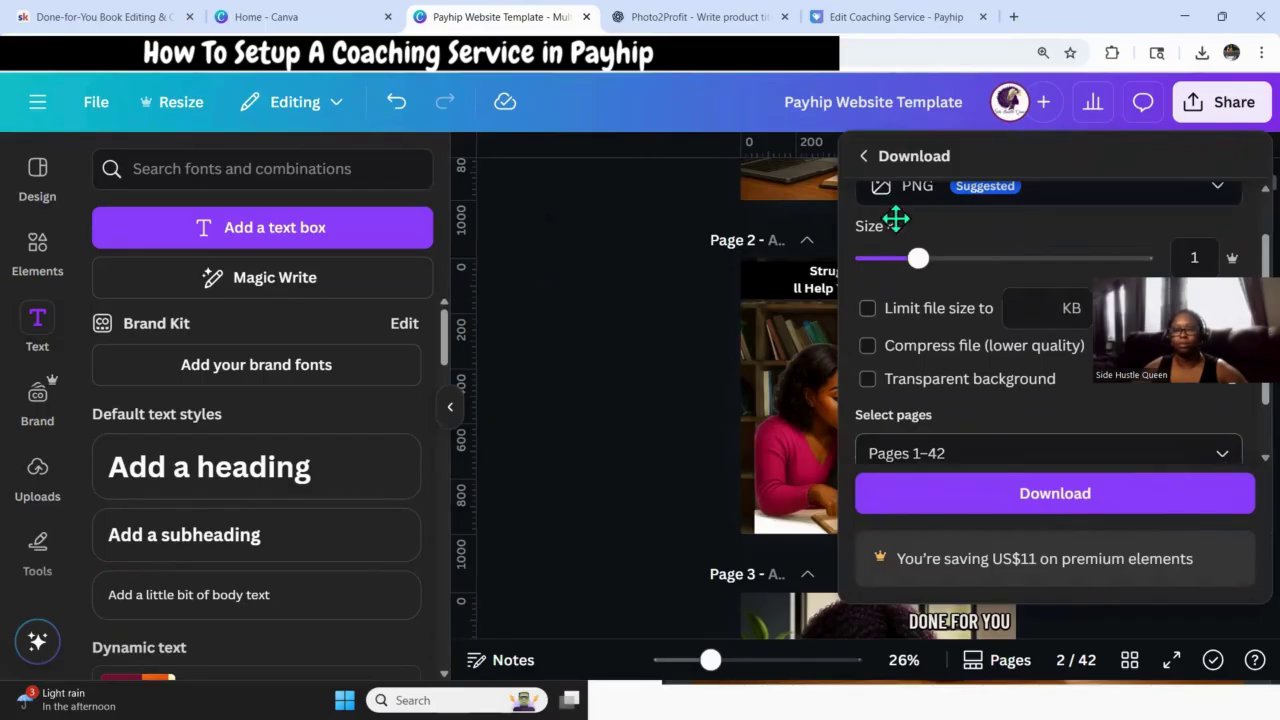
{"action": "left_click", "coordinate": [1048, 453]}
{"action": "left_click", "coordinate": [1041, 400]}
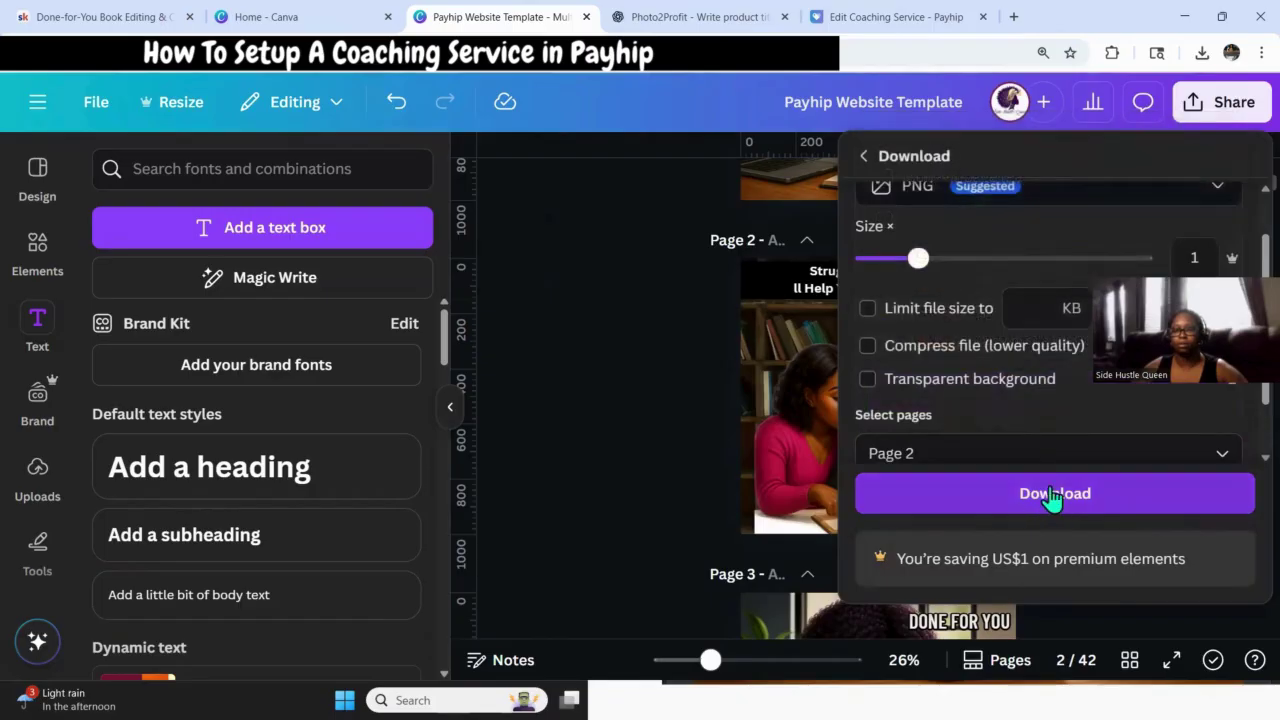
{"action": "left_click", "coordinate": [1051, 492]}
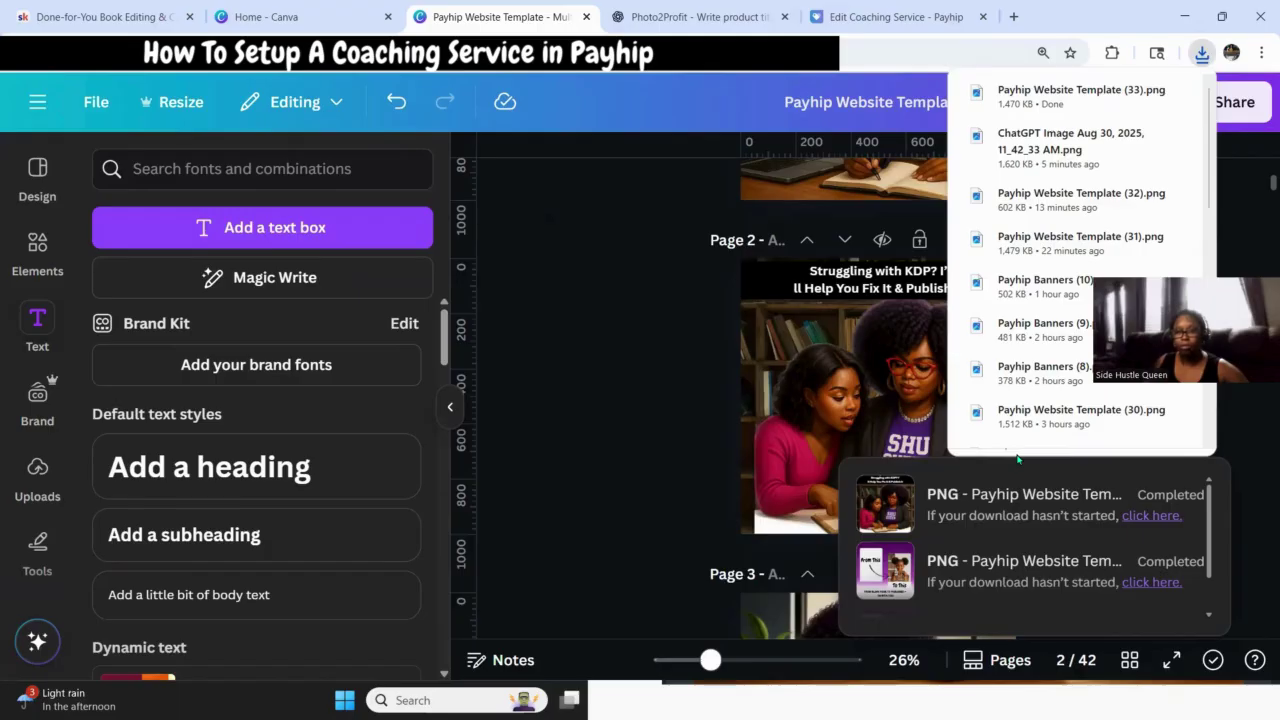
{"action": "left_click", "coordinate": [560, 337]}
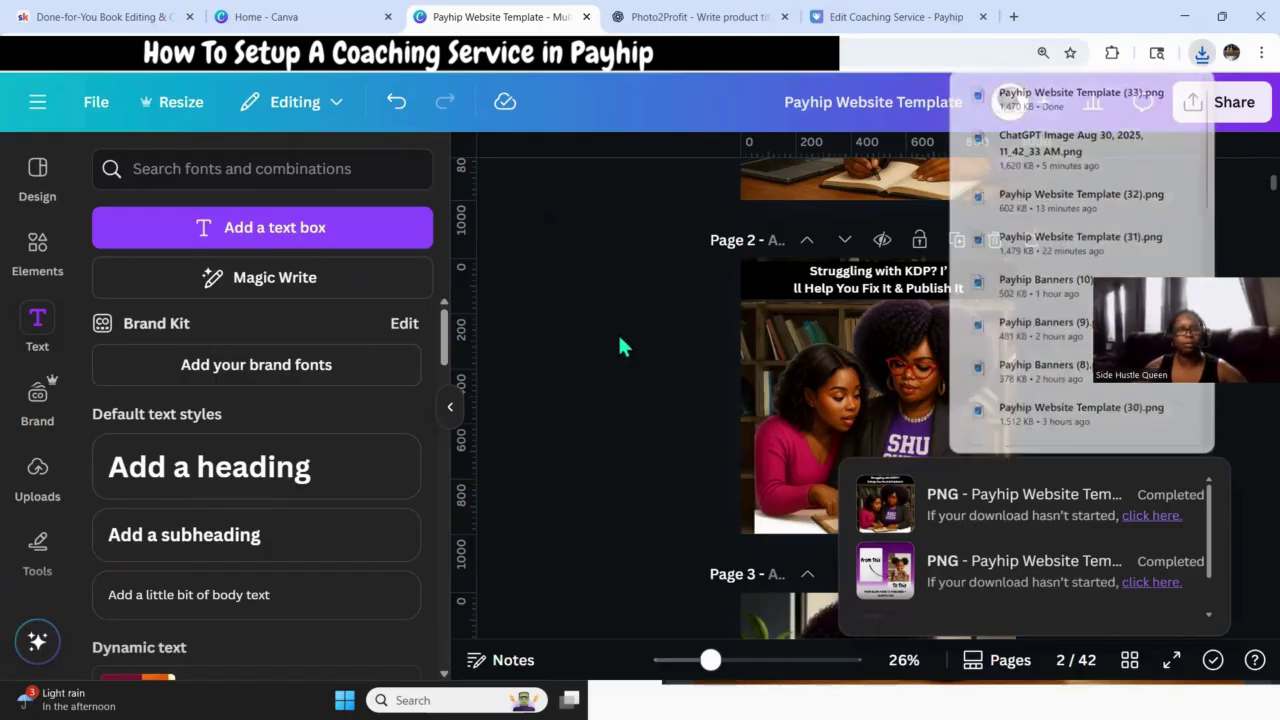
Switch to Payhip, upload "Payhip Website Template (33)" as the coaching service's product thumbnail, and save the product changes.
{"action": "left_click", "coordinate": [866, 17]}
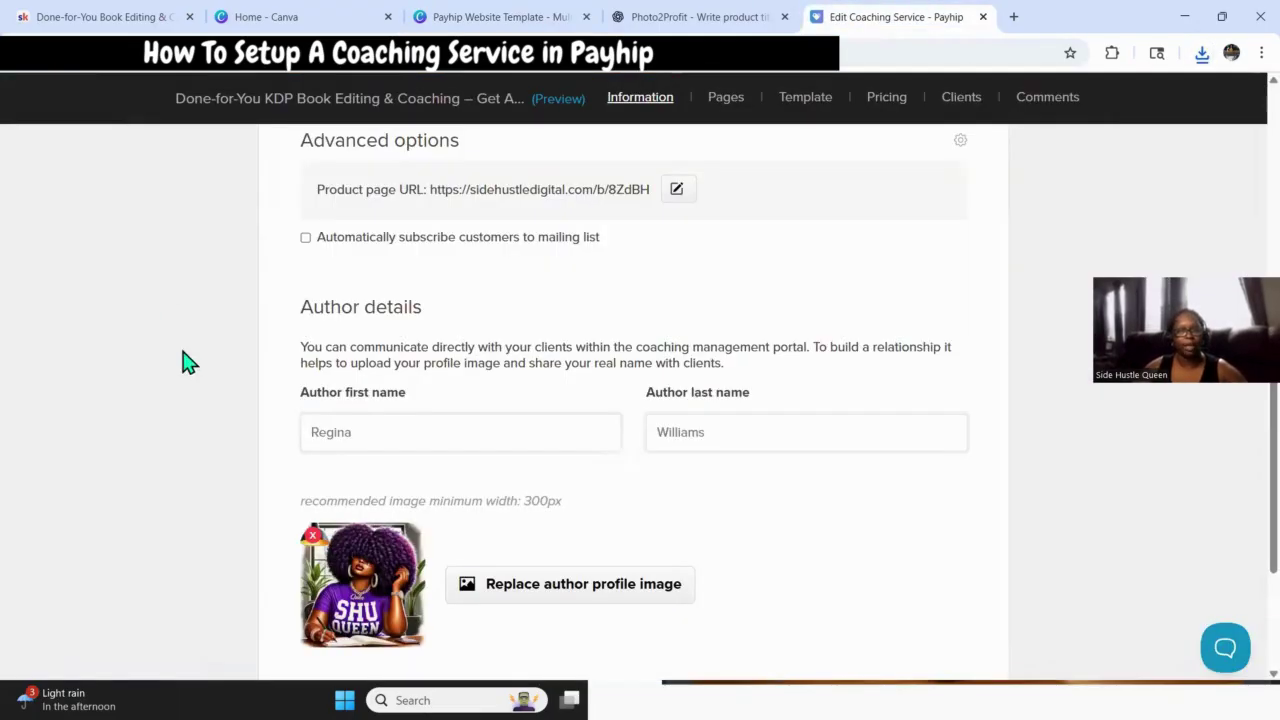
{"action": "scroll", "coordinate": [634, 534], "scroll_direction": "up", "scroll_amount": 10}
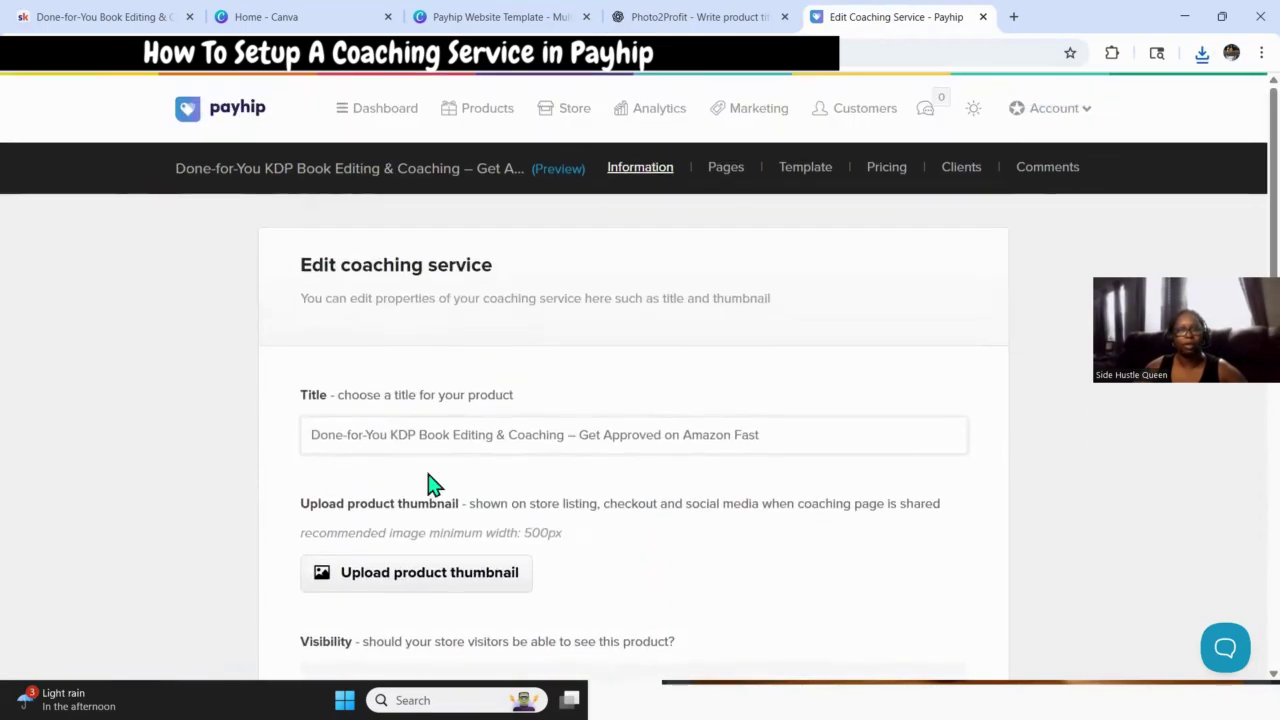
{"action": "left_click", "coordinate": [408, 575]}
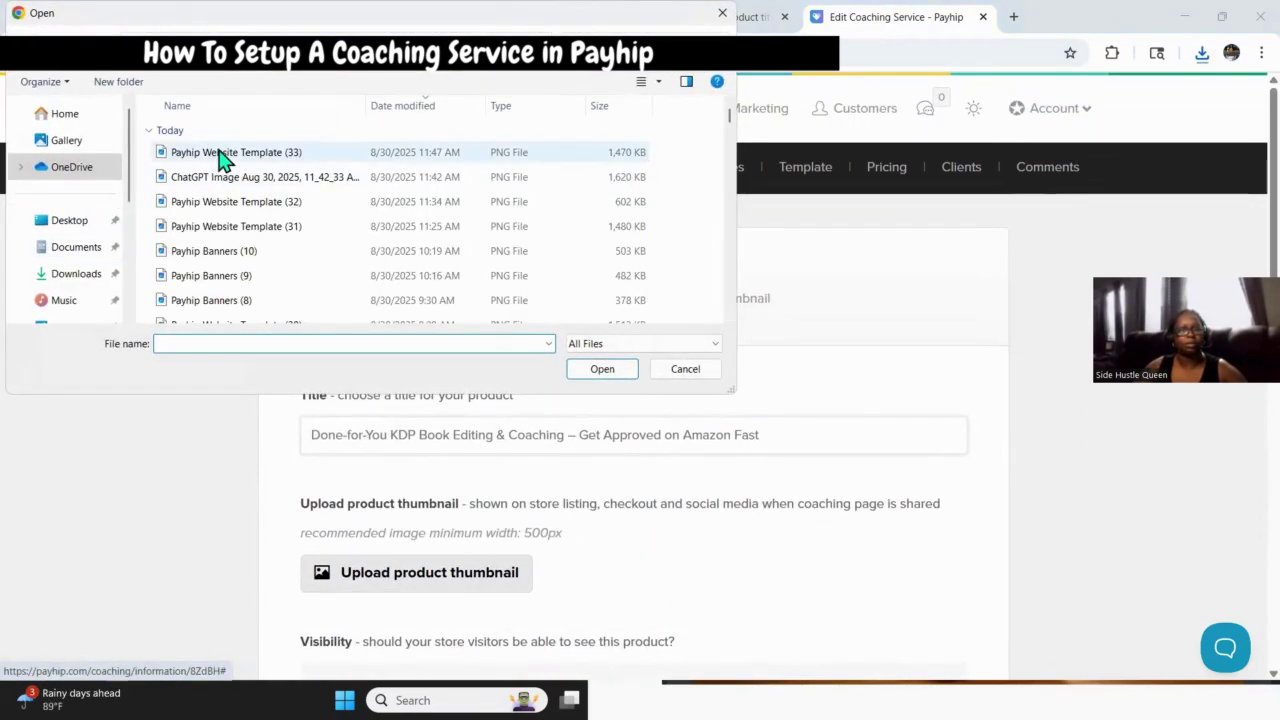
{"action": "left_click", "coordinate": [222, 153]}
{"action": "left_click", "coordinate": [598, 369]}
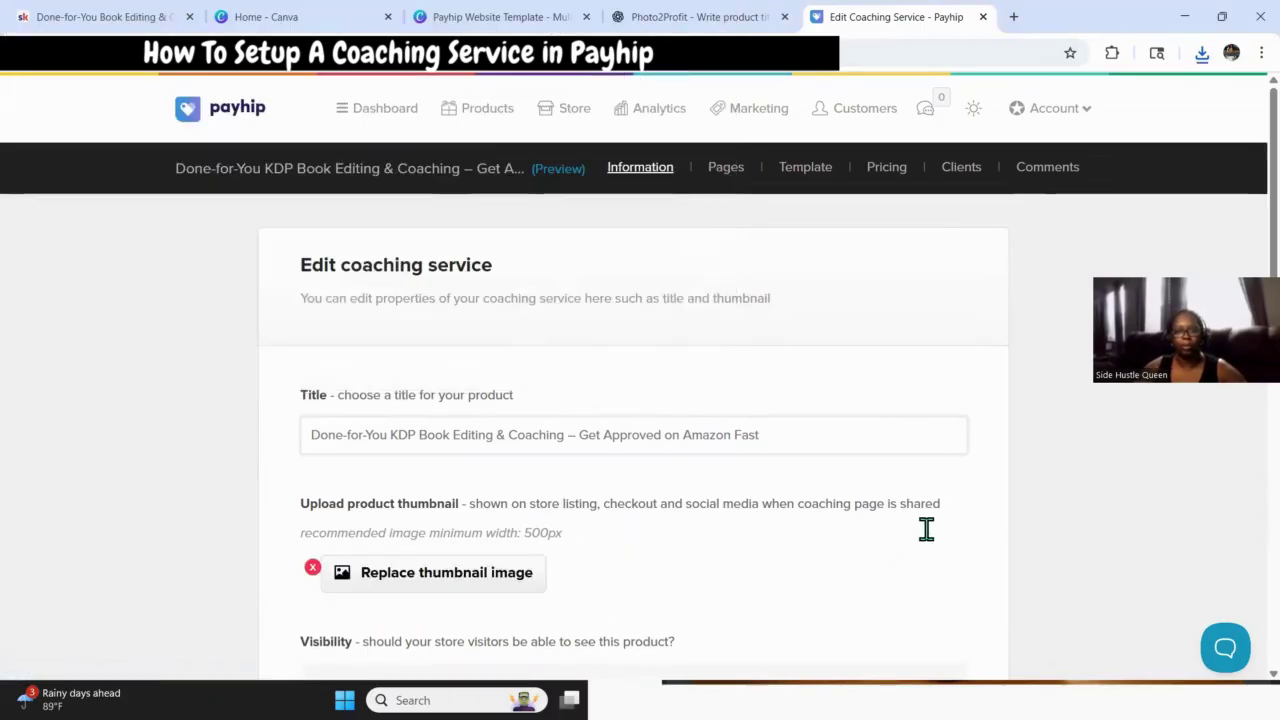
{"action": "scroll", "coordinate": [880, 520], "scroll_direction": "down", "scroll_amount": 10}
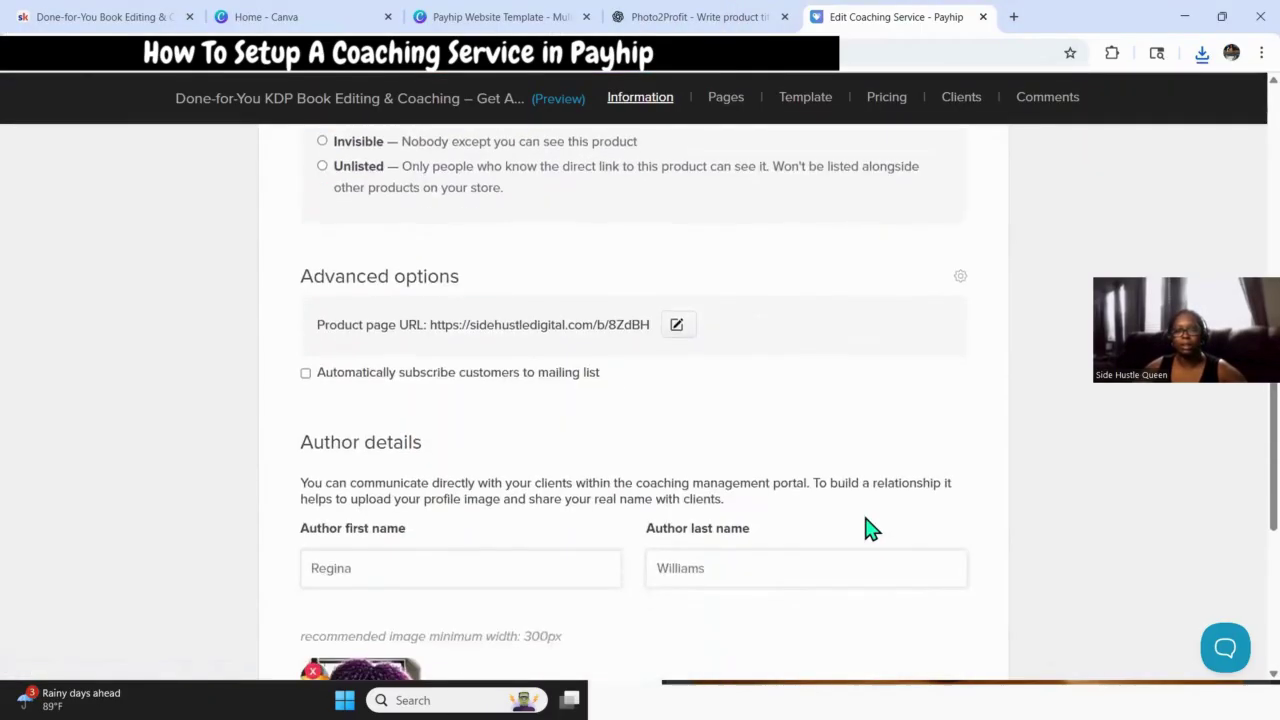
{"action": "left_click", "coordinate": [537, 537]}
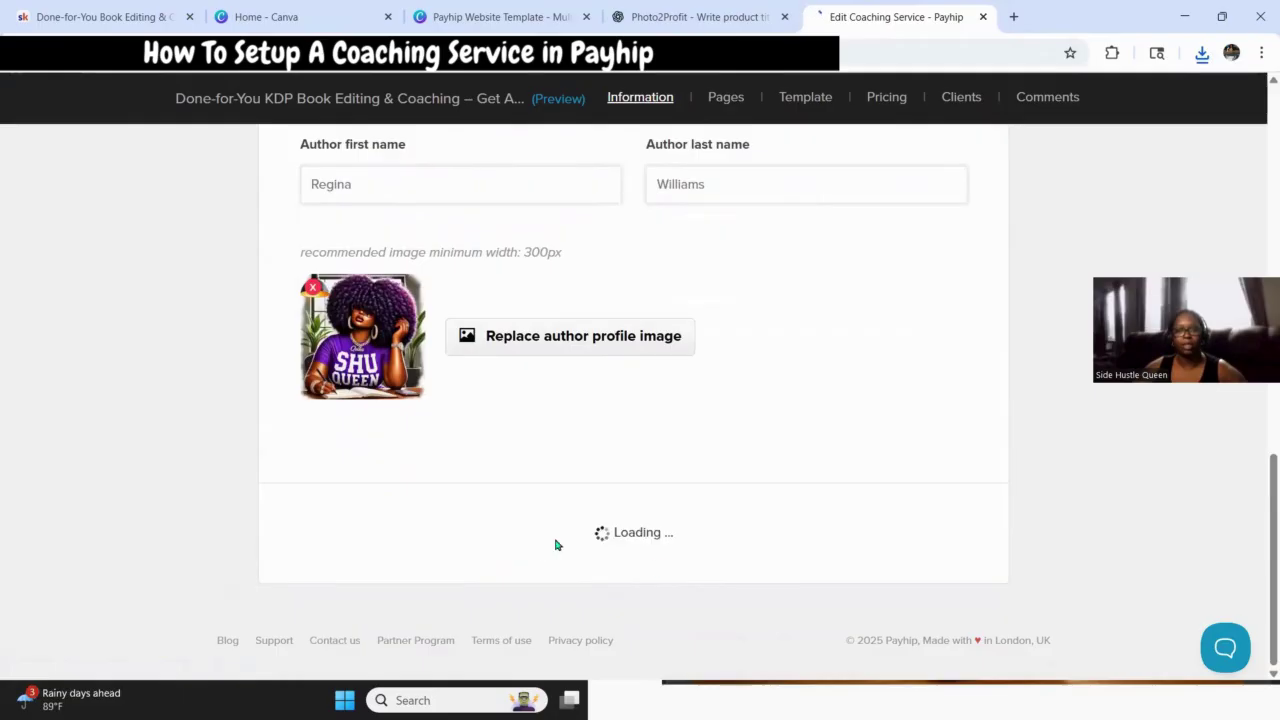
{"action": "scroll", "coordinate": [846, 513], "scroll_direction": "down", "scroll_amount": 2}
{"action": "scroll", "coordinate": [402, 367], "scroll_direction": "up", "scroll_amount": 2}
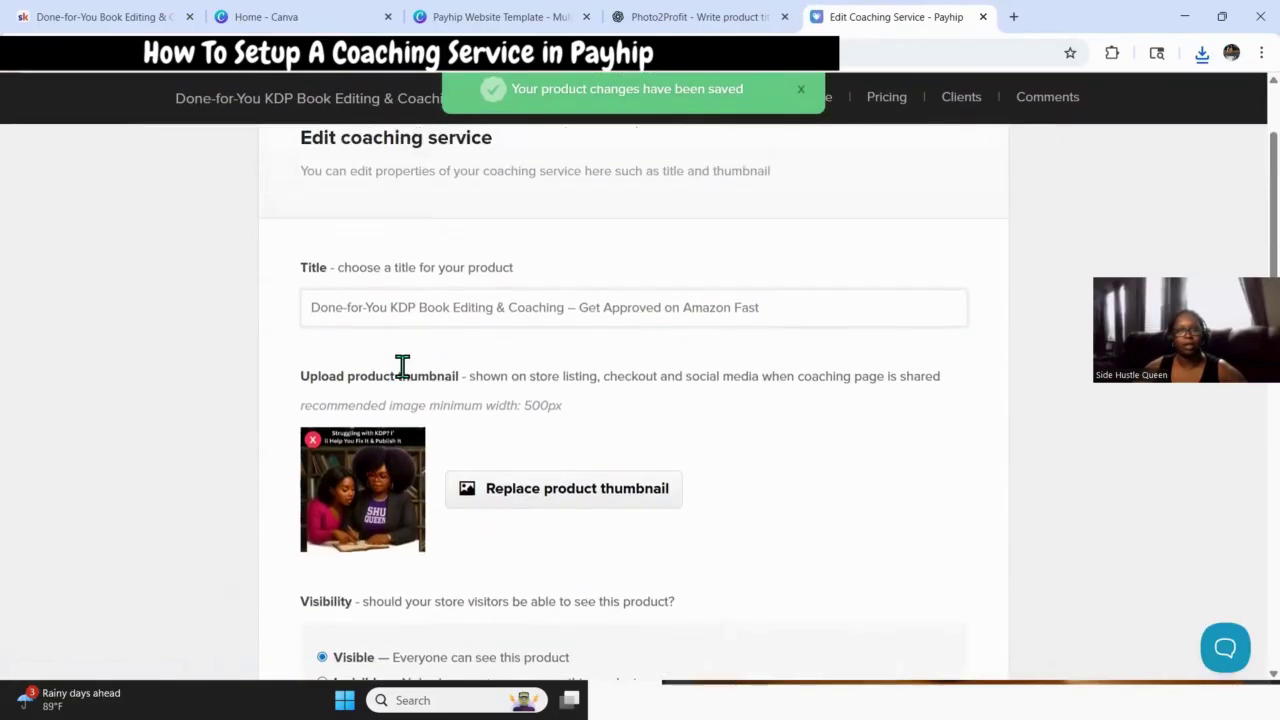
Go to the dashboard and review the public page of the Done-for-You KDP Book Editing & Coaching service from top to bottom, closing it again.
{"action": "left_click", "coordinate": [391, 116]}
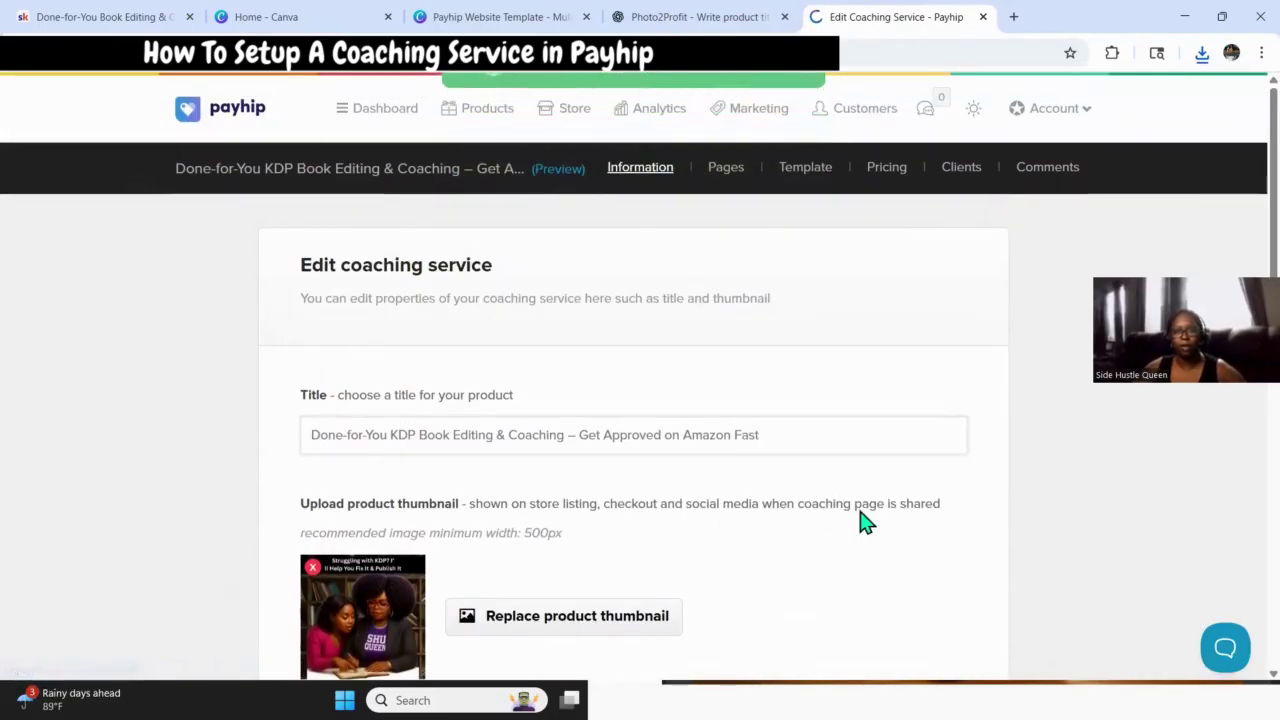
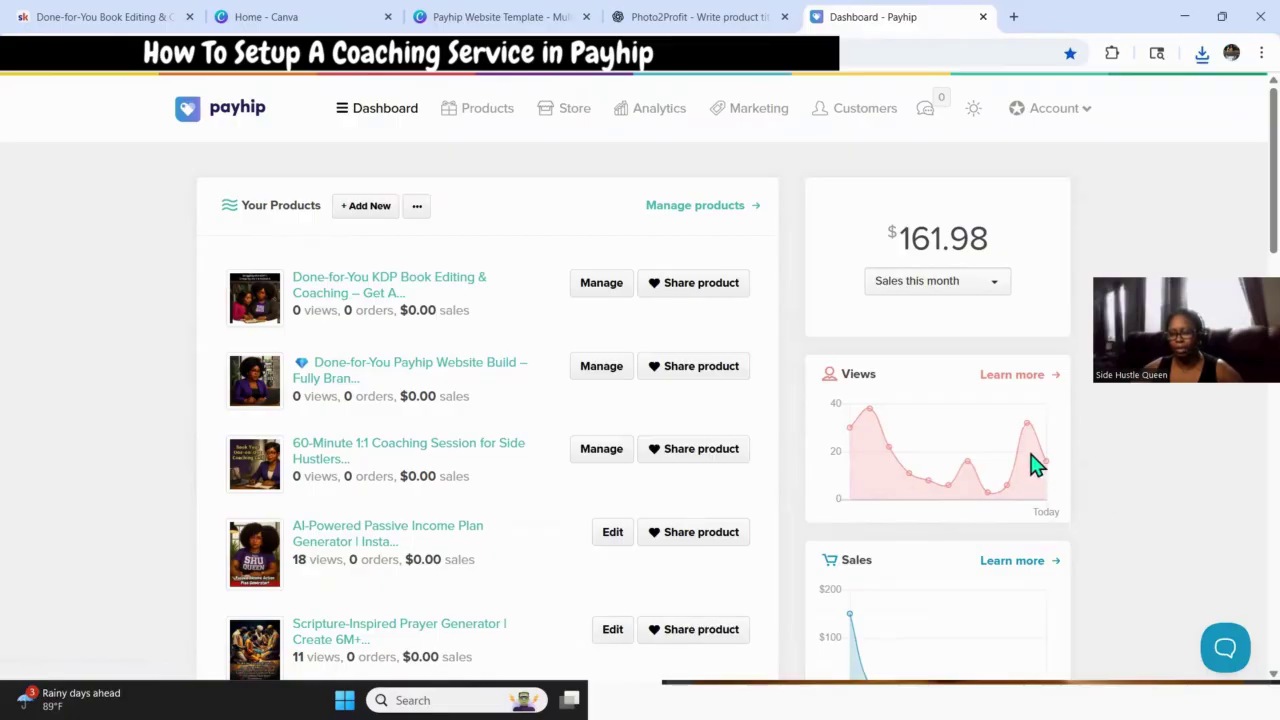
{"action": "mouse_move", "coordinate": [1027, 424]}
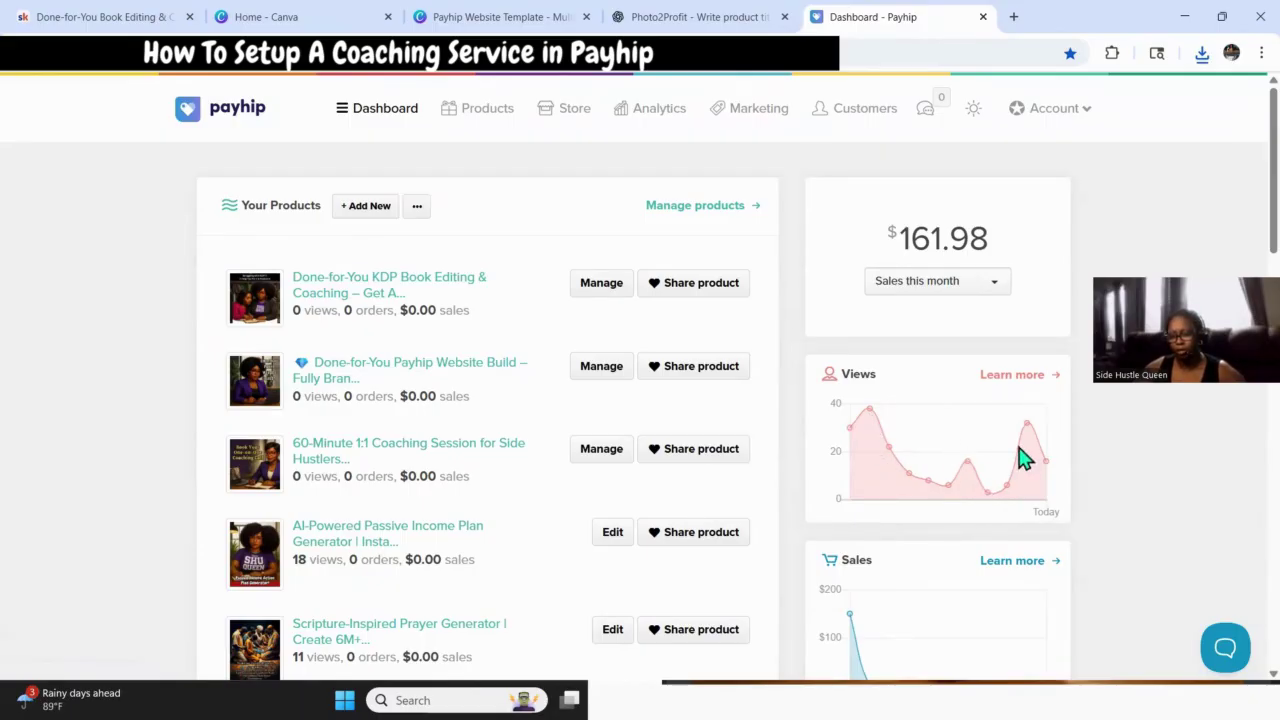
{"action": "mouse_move", "coordinate": [871, 410]}
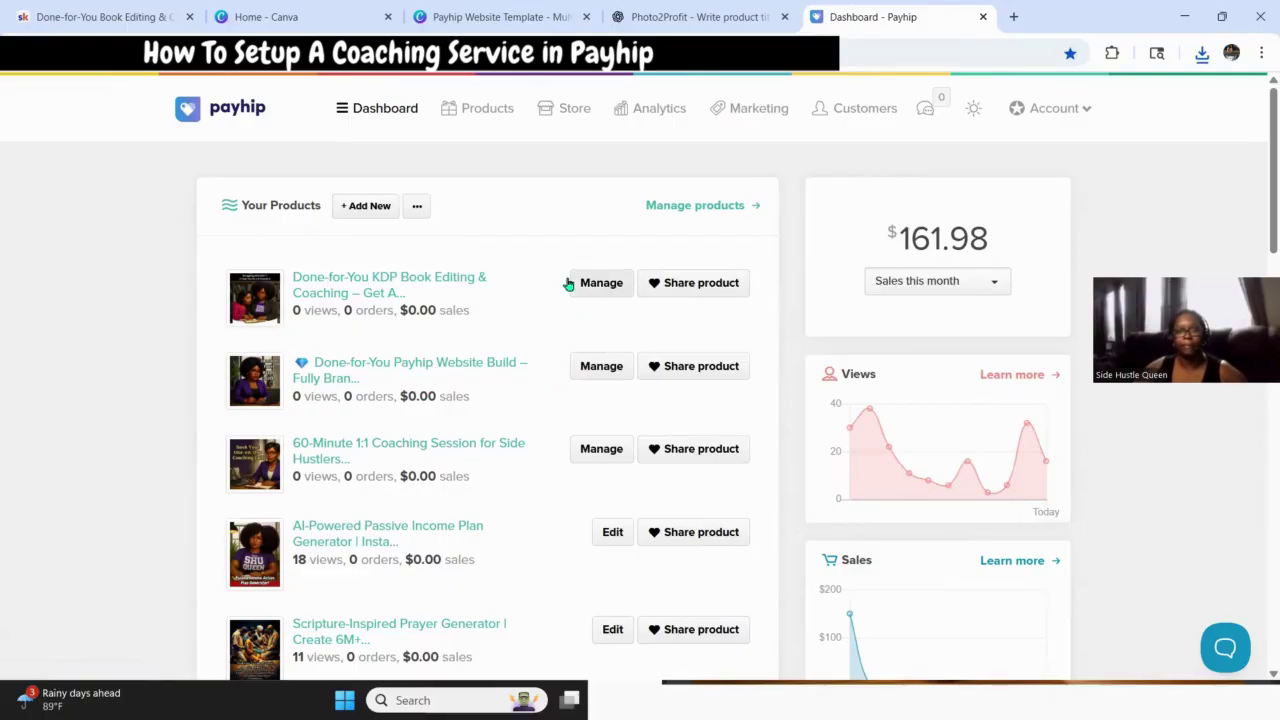
{"action": "left_click", "coordinate": [404, 286]}
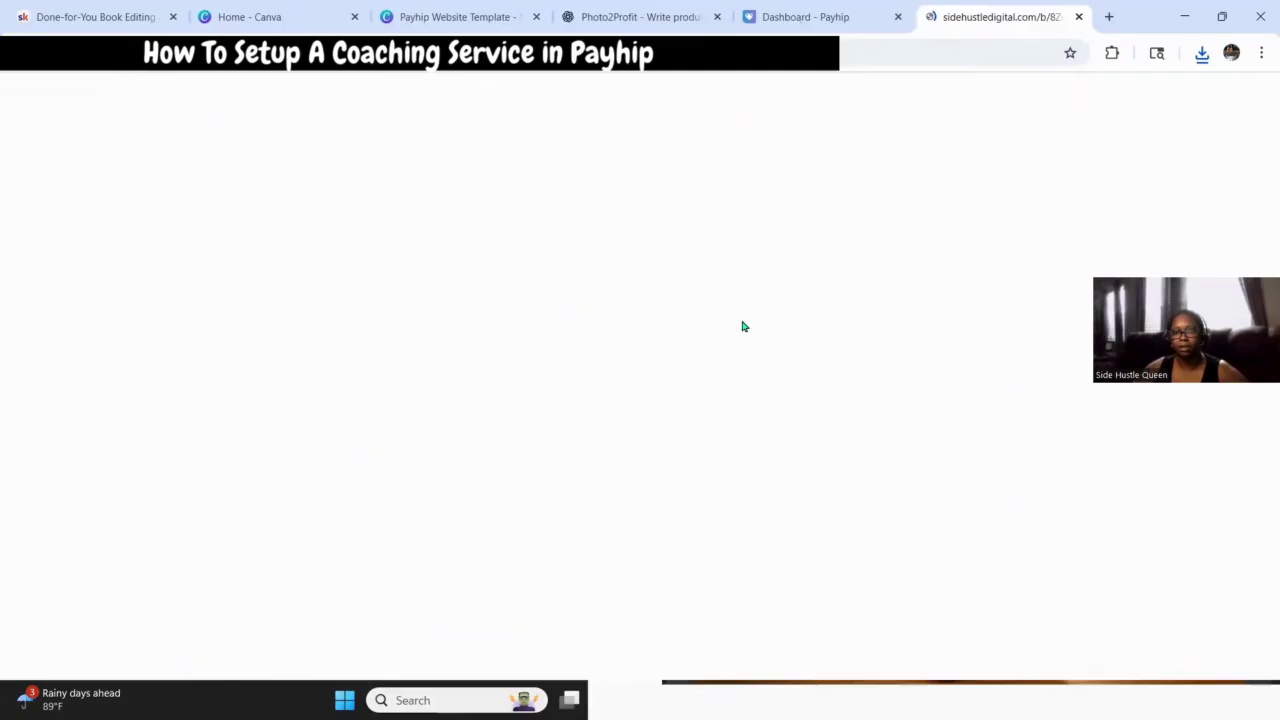
{"action": "scroll", "coordinate": [600, 230], "scroll_direction": "down", "scroll_amount": 10}
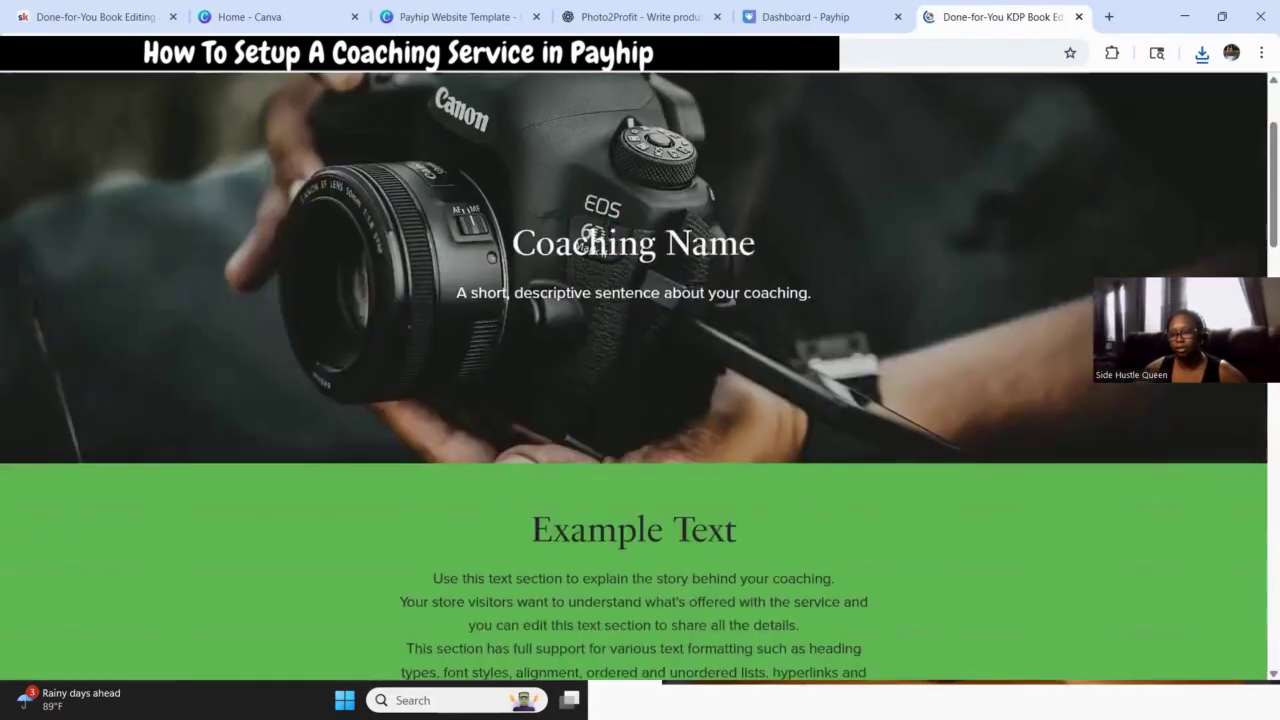
{"action": "scroll", "coordinate": [645, 270], "scroll_direction": "down", "scroll_amount": 10}
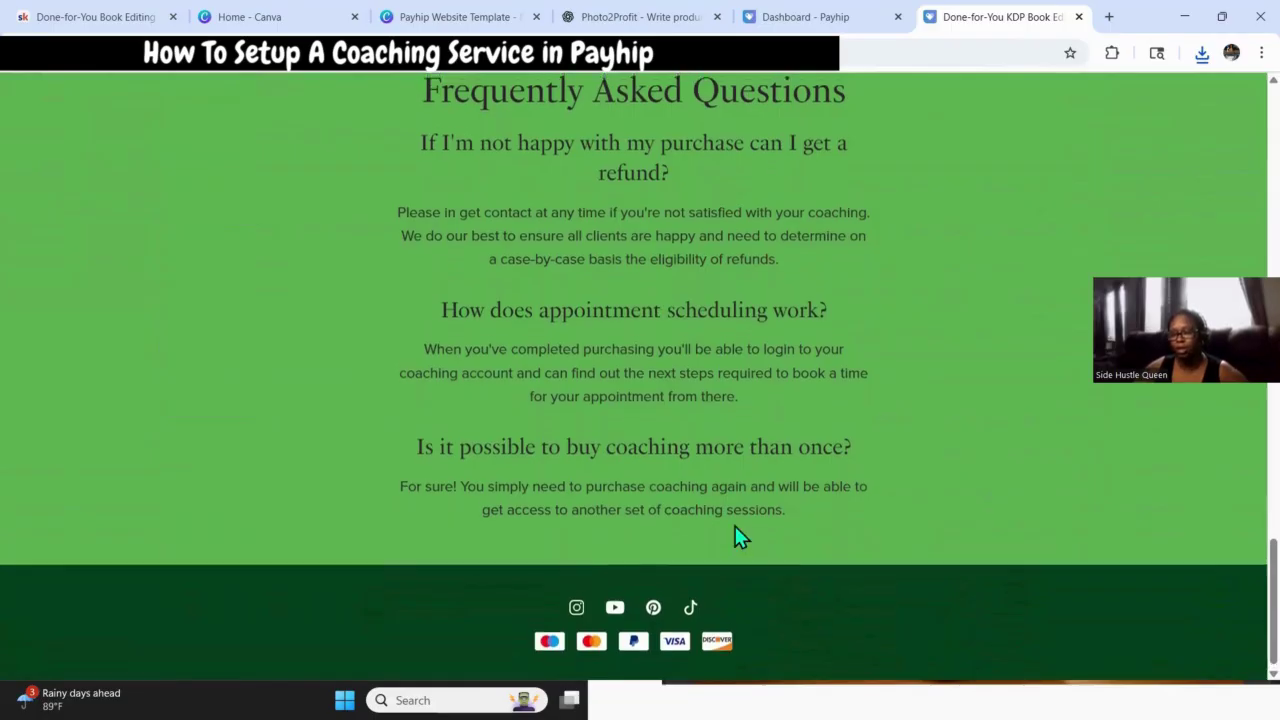
{"action": "scroll", "coordinate": [735, 526], "scroll_direction": "up", "scroll_amount": 10}
{"action": "scroll", "coordinate": [758, 495], "scroll_direction": "up", "scroll_amount": 10}
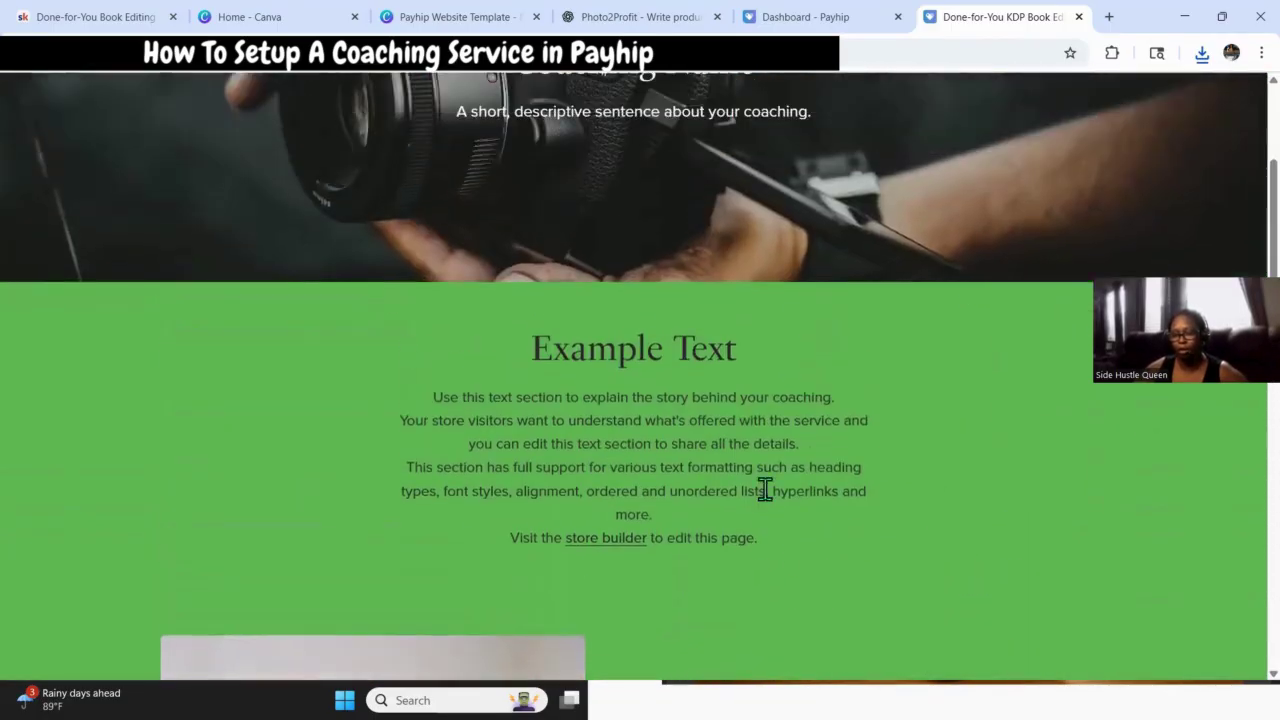
{"action": "left_click", "coordinate": [1078, 17]}
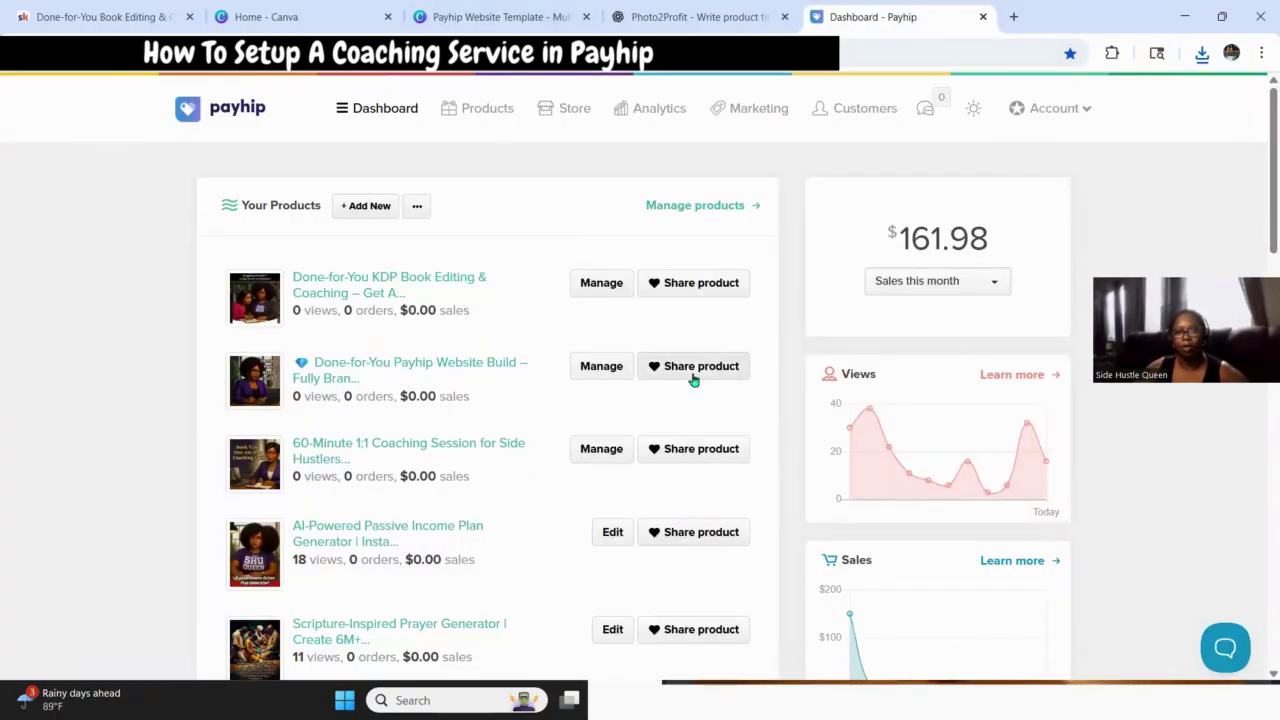
Look at the public storefront and its navigation categories in a separate tab, and close it.
{"action": "scroll", "coordinate": [837, 366], "scroll_direction": "down", "scroll_amount": 4}
{"action": "left_click", "coordinate": [952, 480]}
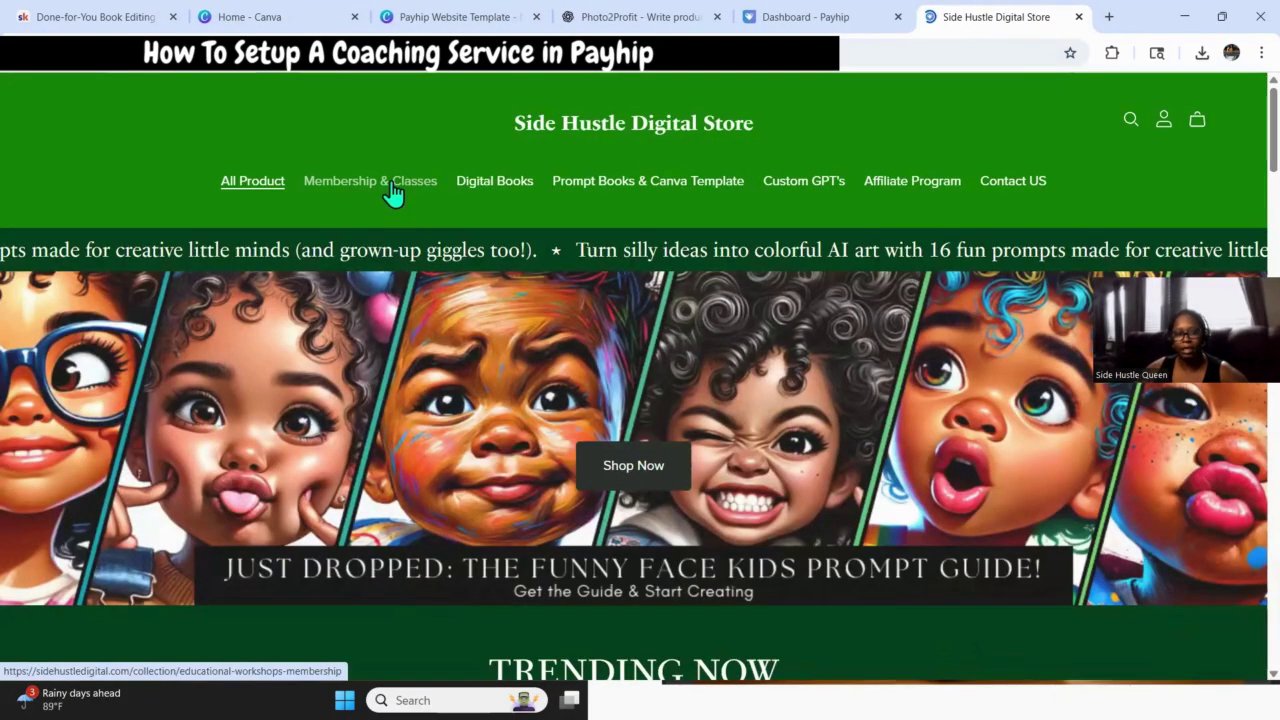
{"action": "left_click", "coordinate": [1077, 18]}
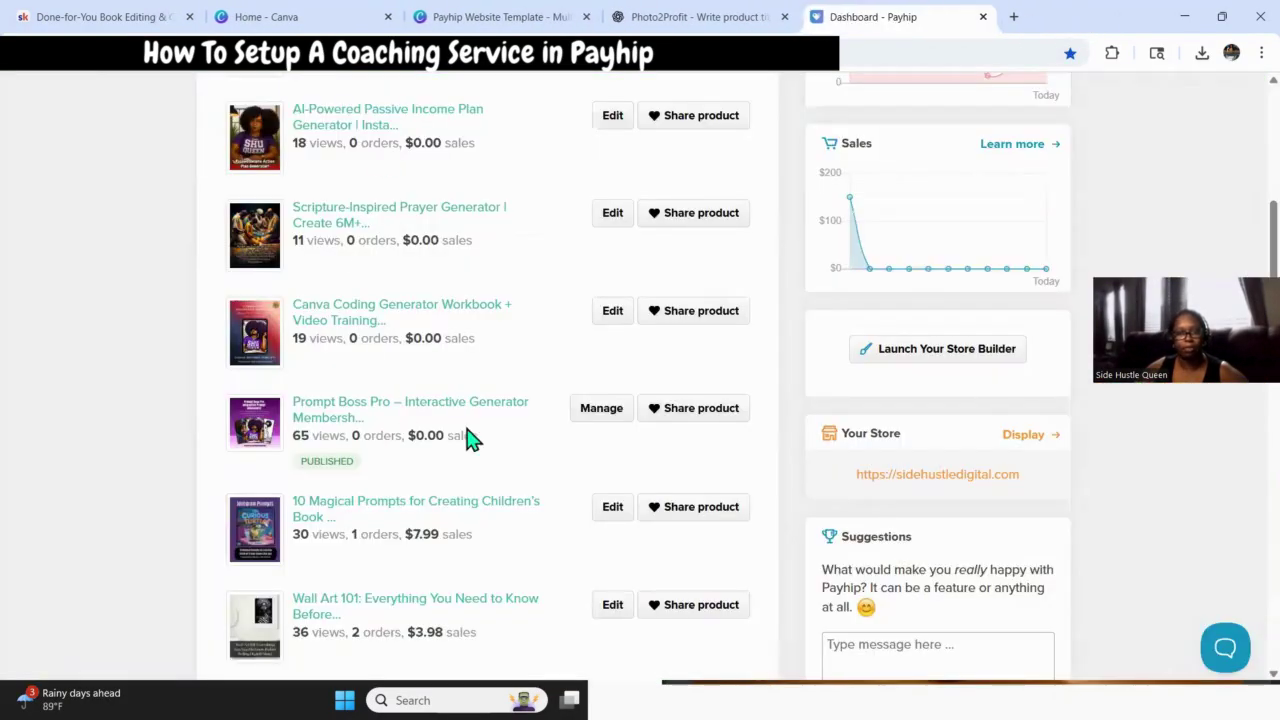
Open the full product management list from the dashboard.
{"action": "scroll", "coordinate": [600, 420], "scroll_direction": "up", "scroll_amount": 2}
{"action": "scroll", "coordinate": [640, 410], "scroll_direction": "up", "scroll_amount": 2}
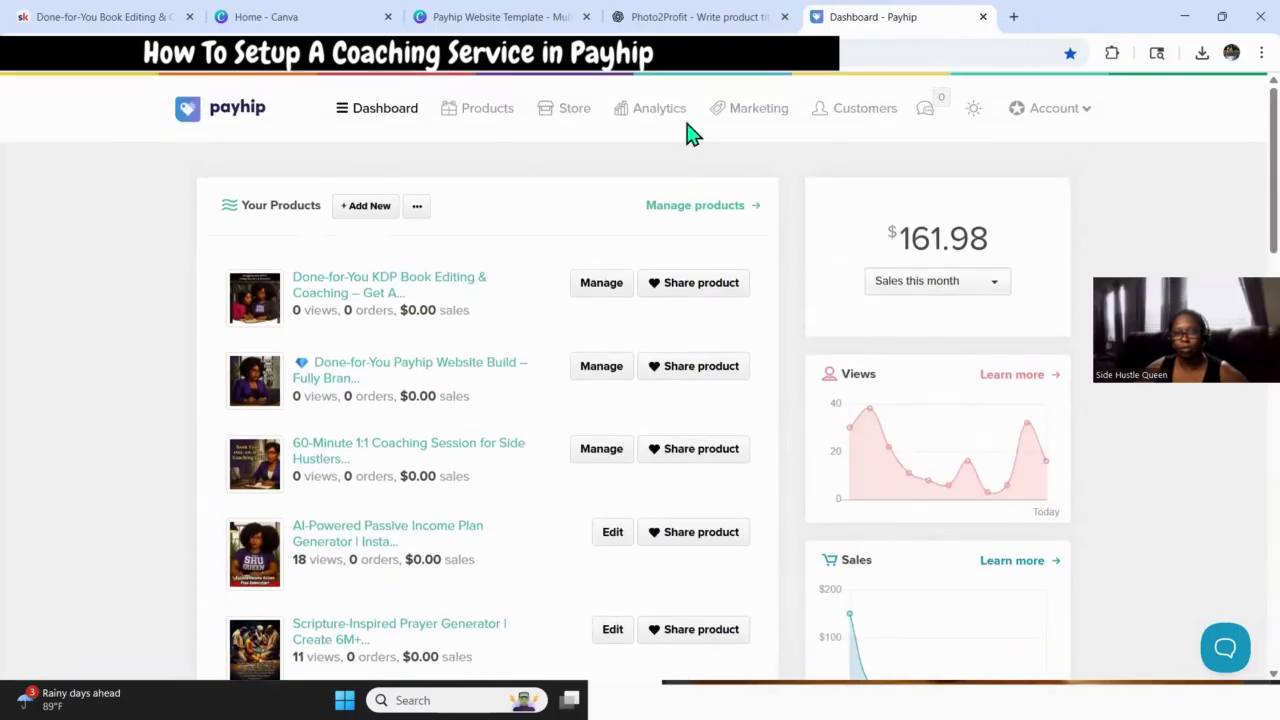
{"action": "left_click", "coordinate": [673, 213]}
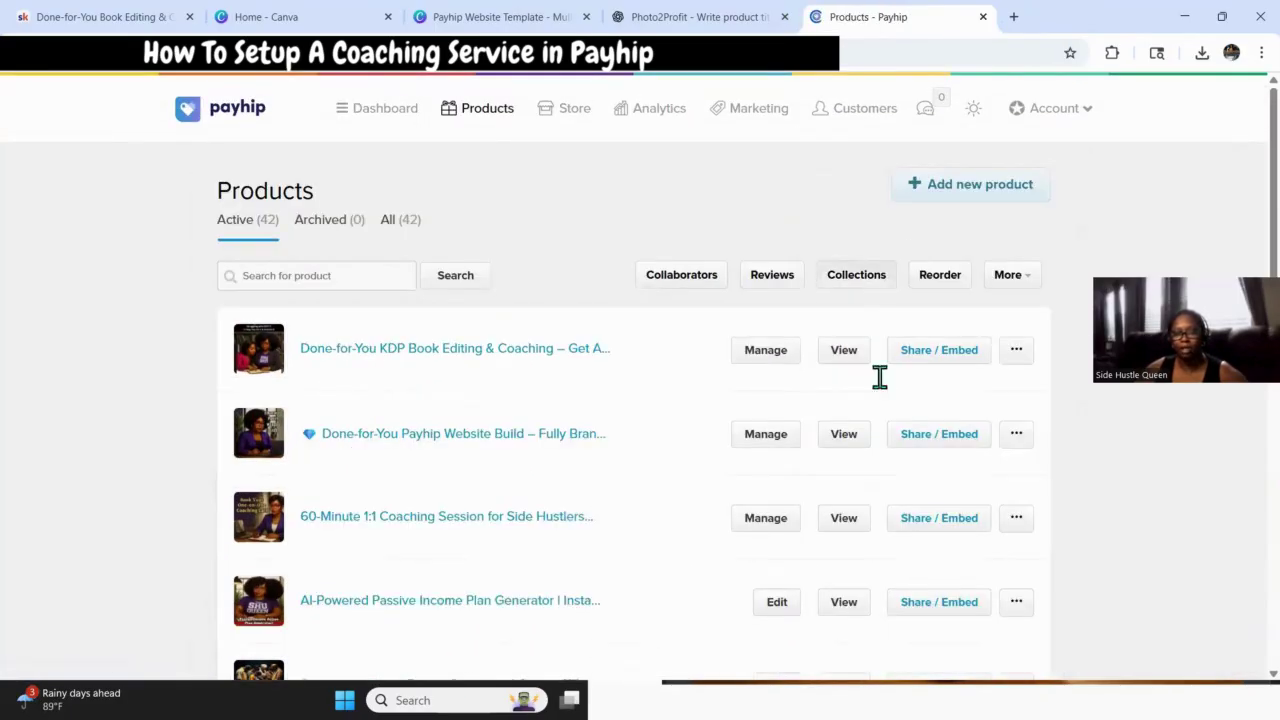
Add the Done-for-You KDP Book Editing & Coaching product to the Side Hustle University HQ collection and save the changes.
{"action": "left_click", "coordinate": [856, 275]}
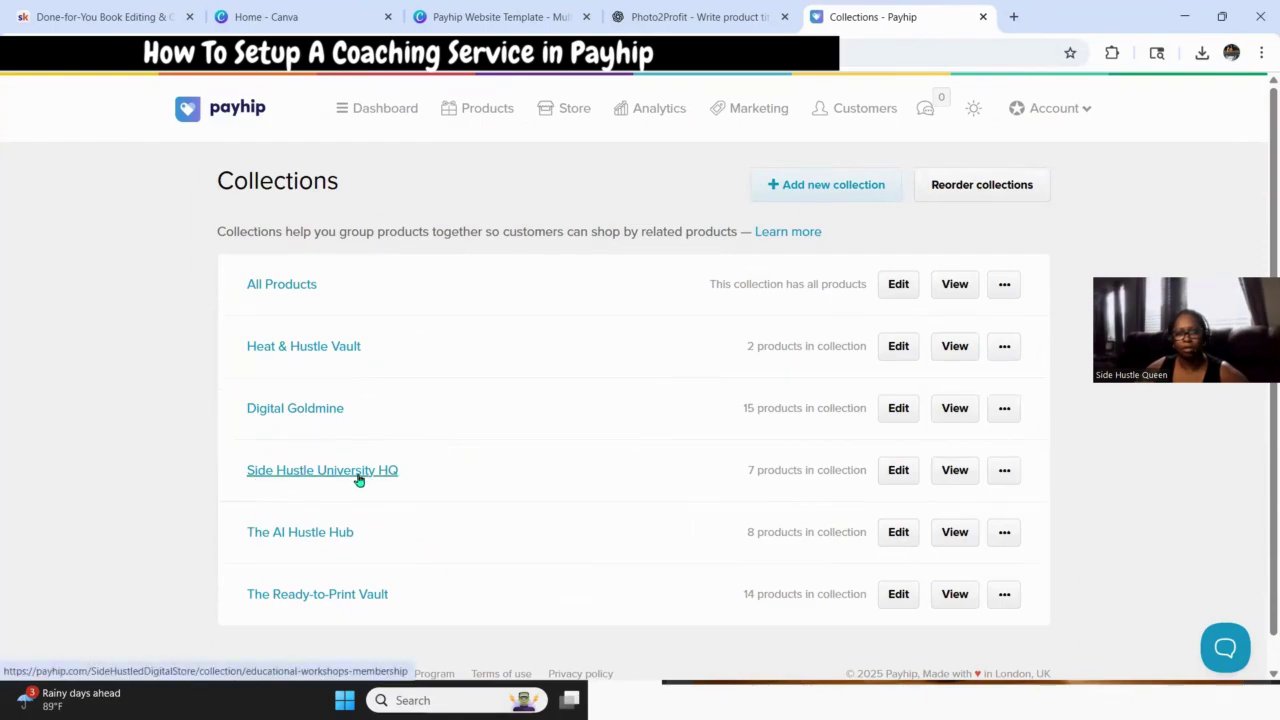
{"action": "left_click", "coordinate": [901, 477]}
{"action": "scroll", "coordinate": [517, 380], "scroll_direction": "down", "scroll_amount": 3}
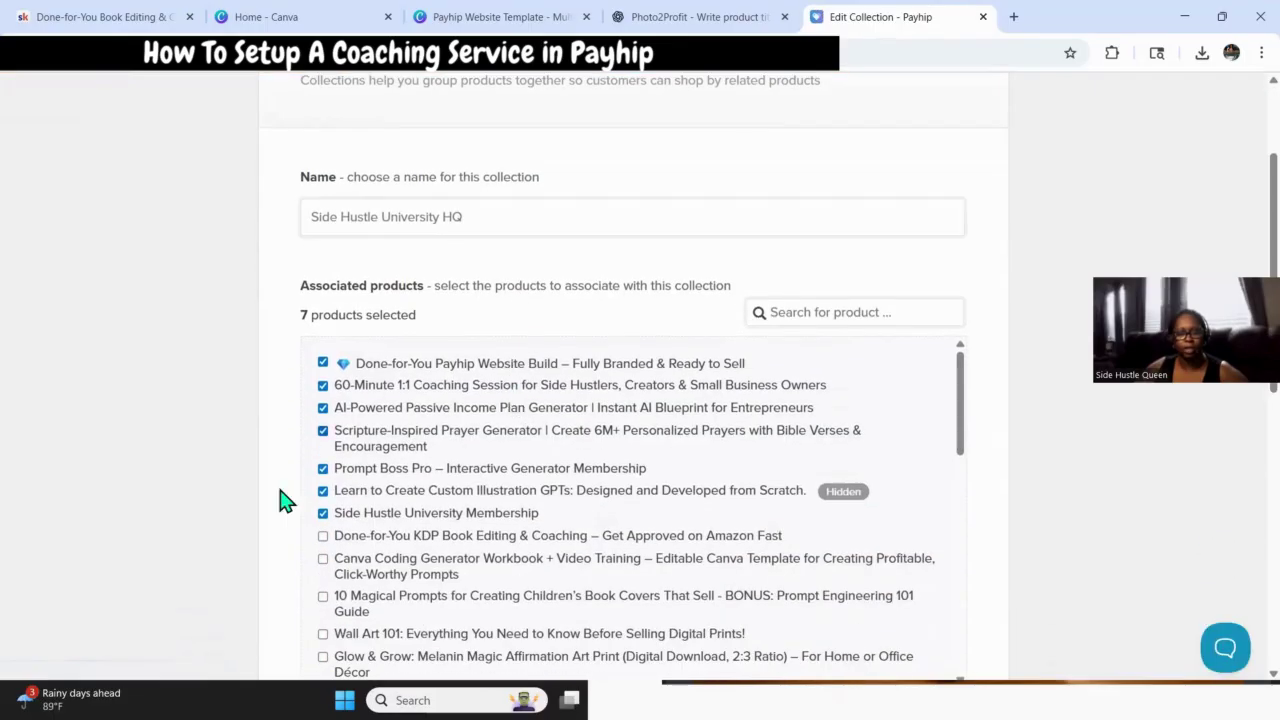
{"action": "left_click", "coordinate": [323, 537]}
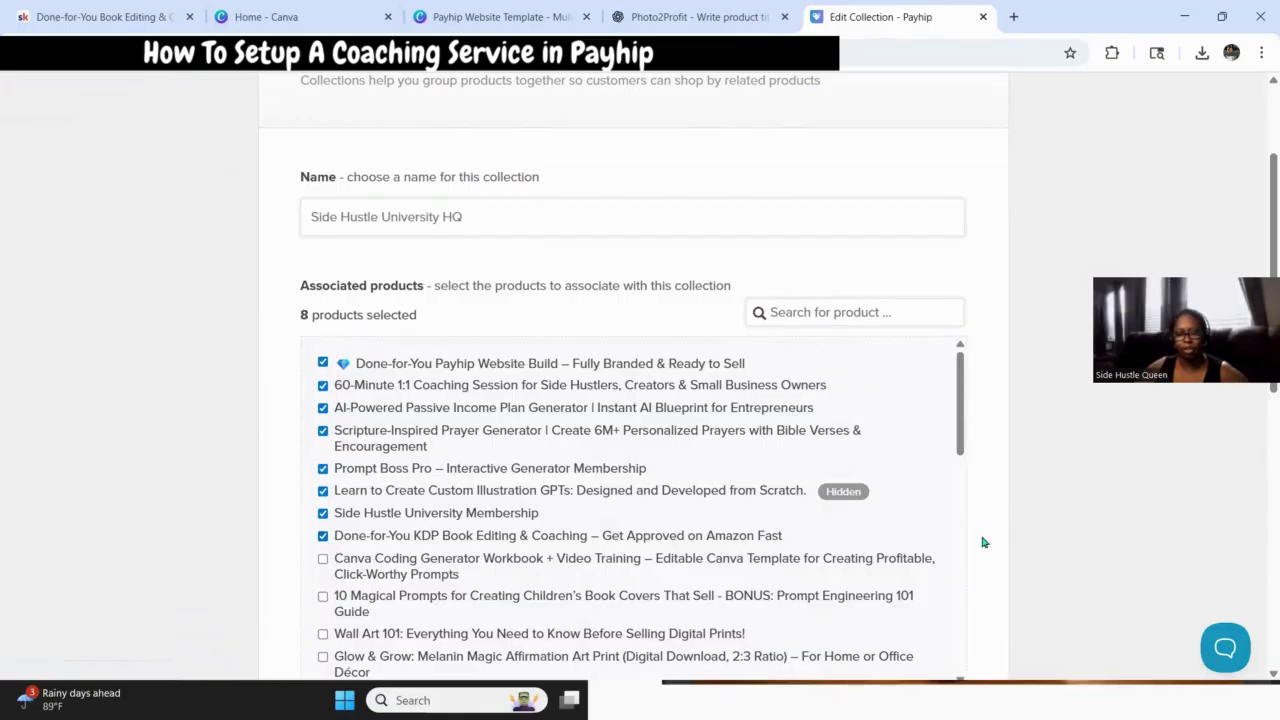
{"action": "scroll", "coordinate": [1037, 515], "scroll_direction": "down", "scroll_amount": 7}
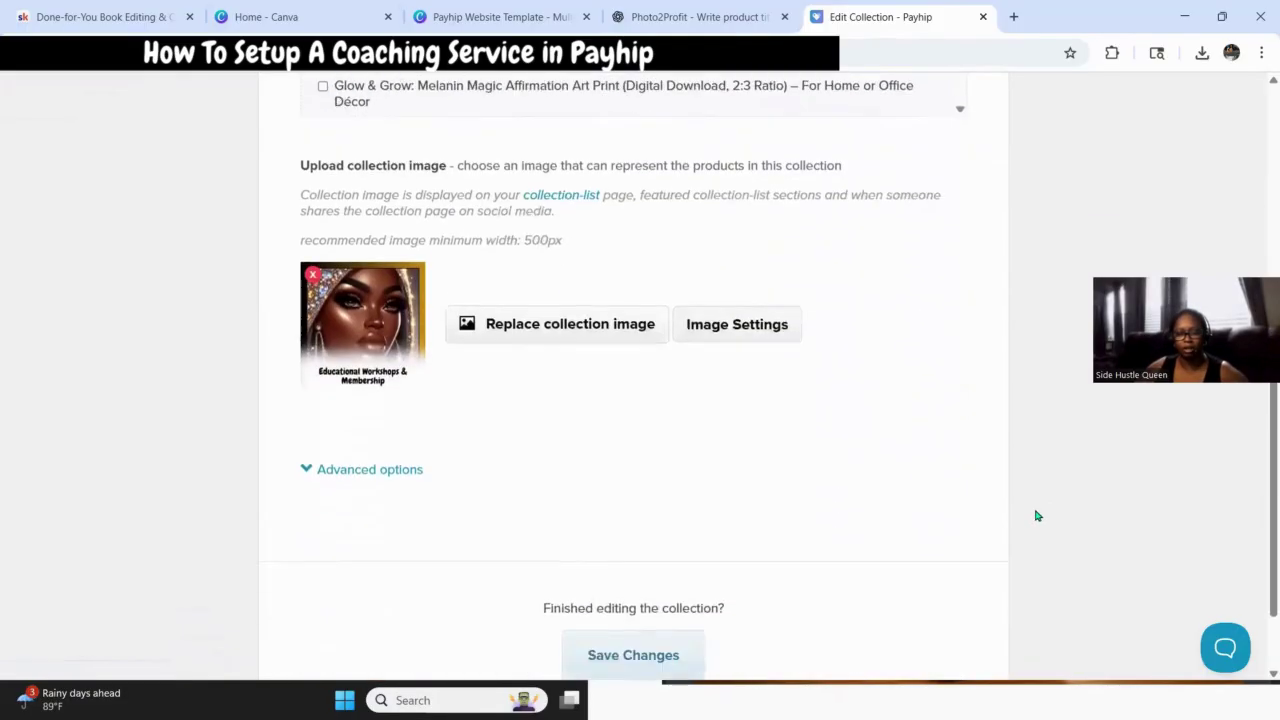
{"action": "left_click", "coordinate": [631, 553]}
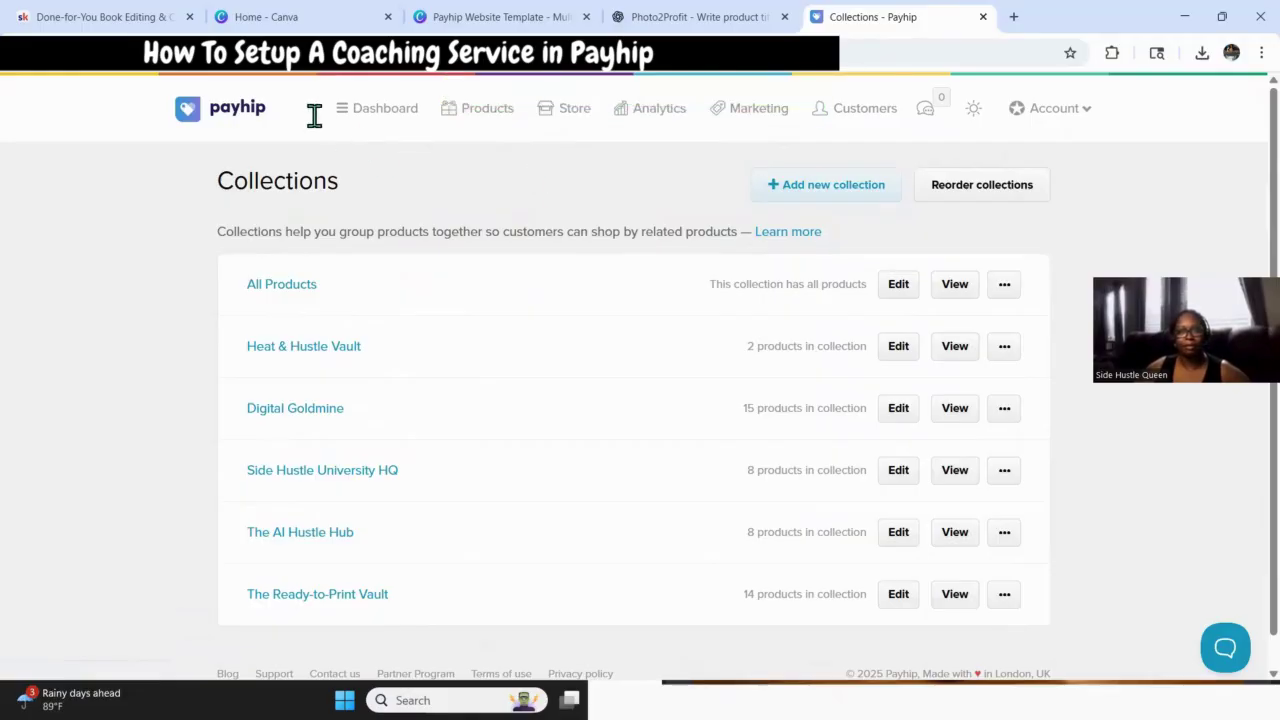
Return to the dashboard, open the public storefront, and look through its Membership & Classes collection for the coaching service.
{"action": "left_click", "coordinate": [400, 117]}
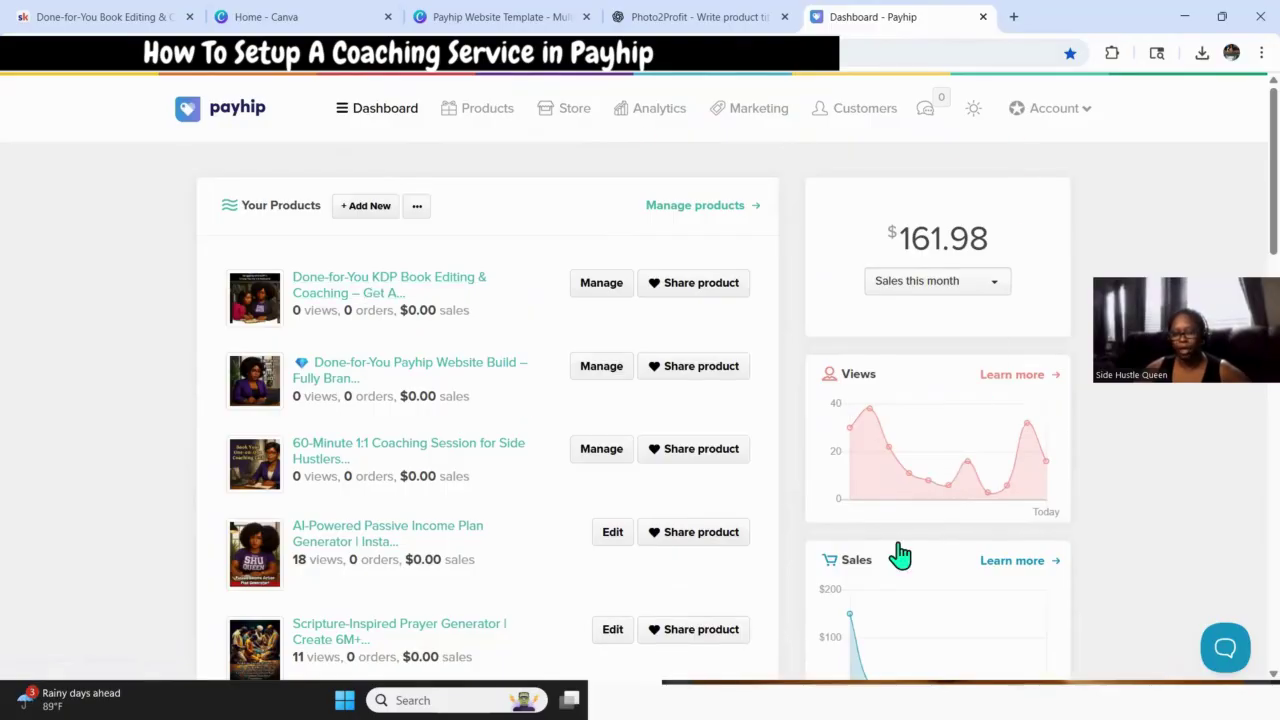
{"action": "scroll", "coordinate": [900, 550], "scroll_direction": "down", "scroll_amount": 3}
{"action": "left_click", "coordinate": [930, 516]}
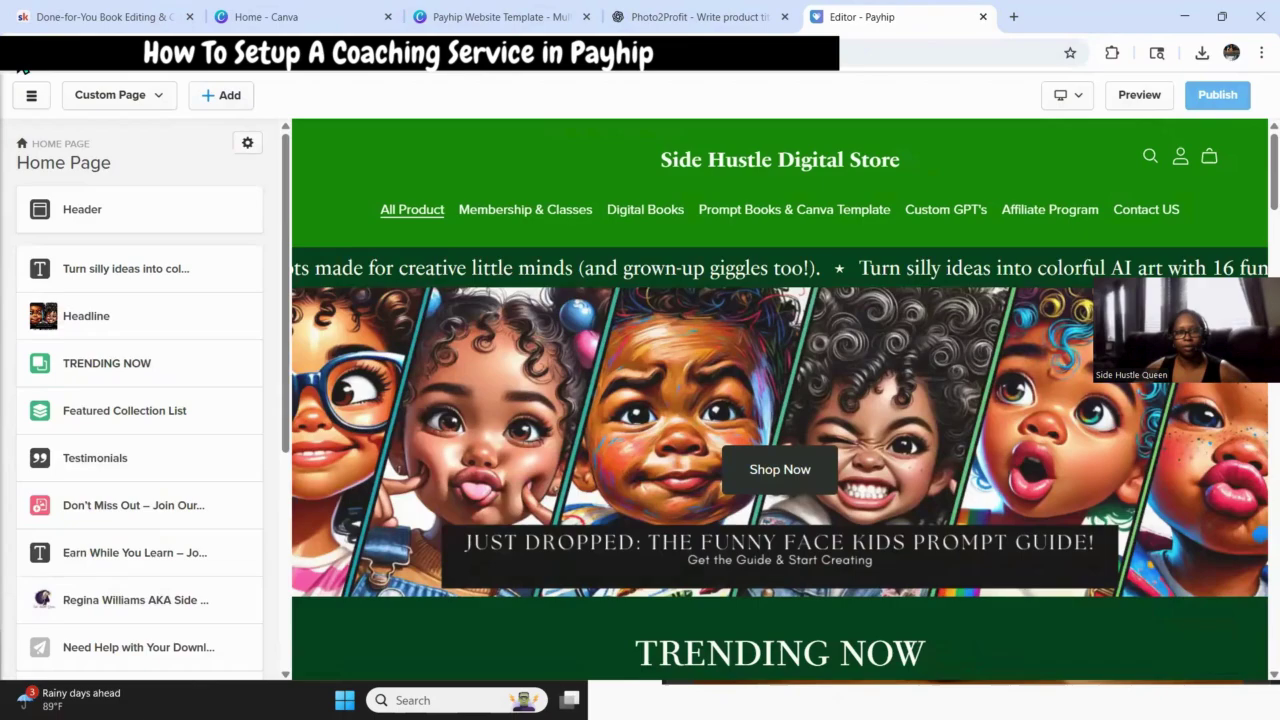
{"action": "key", "text": "alt+Left"}
{"action": "scroll", "coordinate": [783, 448], "scroll_direction": "down", "scroll_amount": 8}
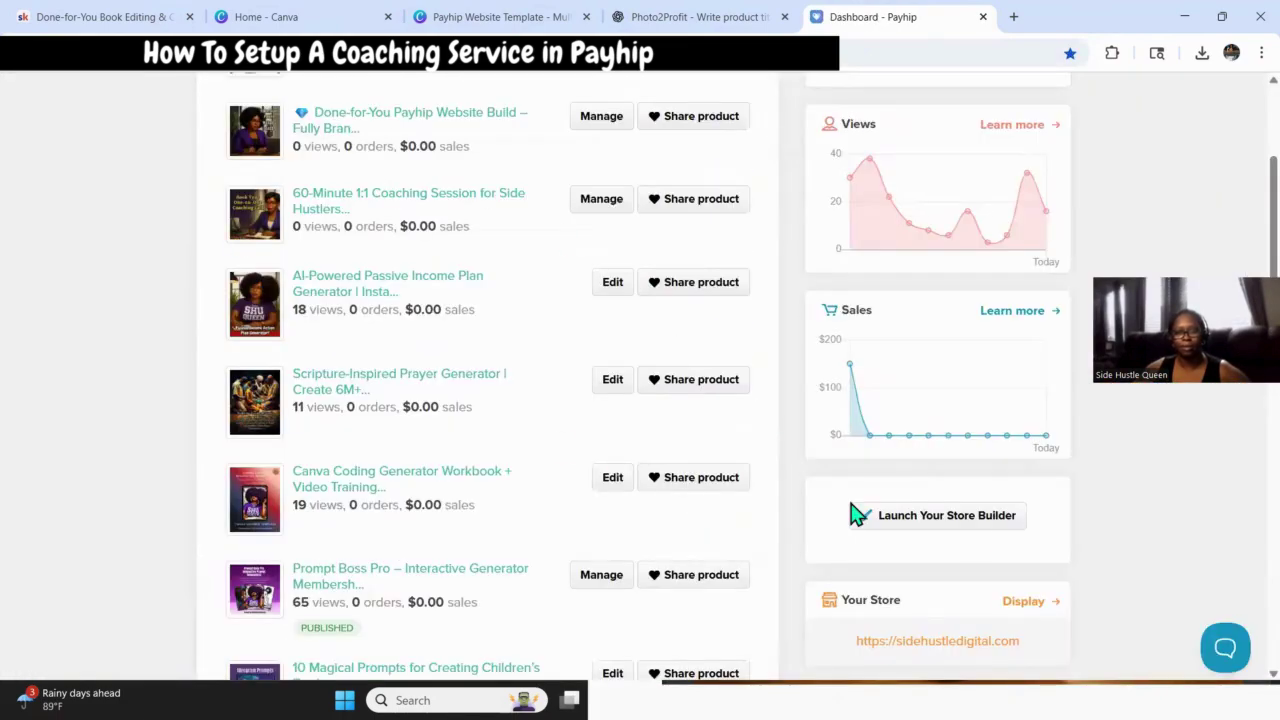
{"action": "left_click", "coordinate": [948, 390]}
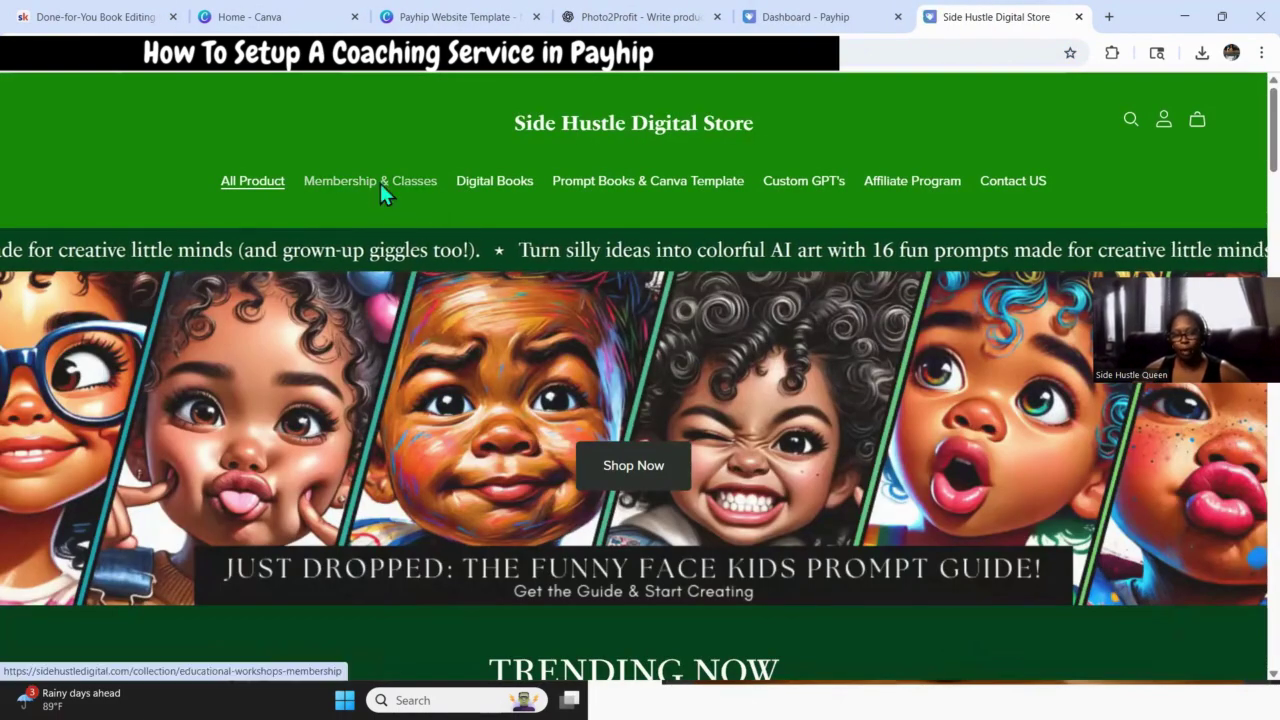
{"action": "left_click", "coordinate": [380, 183]}
{"action": "scroll", "coordinate": [714, 497], "scroll_direction": "down", "scroll_amount": 5}
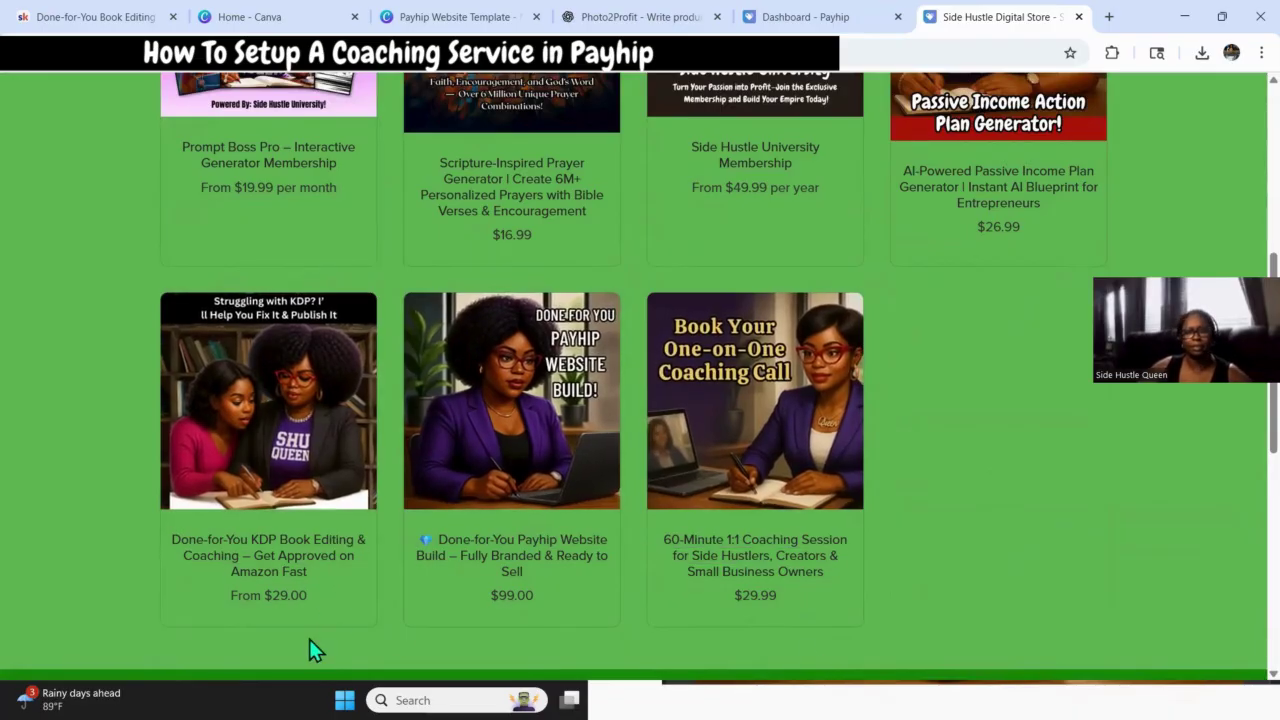
Review the public page of the Done-for-You KDP Book Editing & Coaching service, return to its collection, and close the storefront.
{"action": "left_click", "coordinate": [255, 585]}
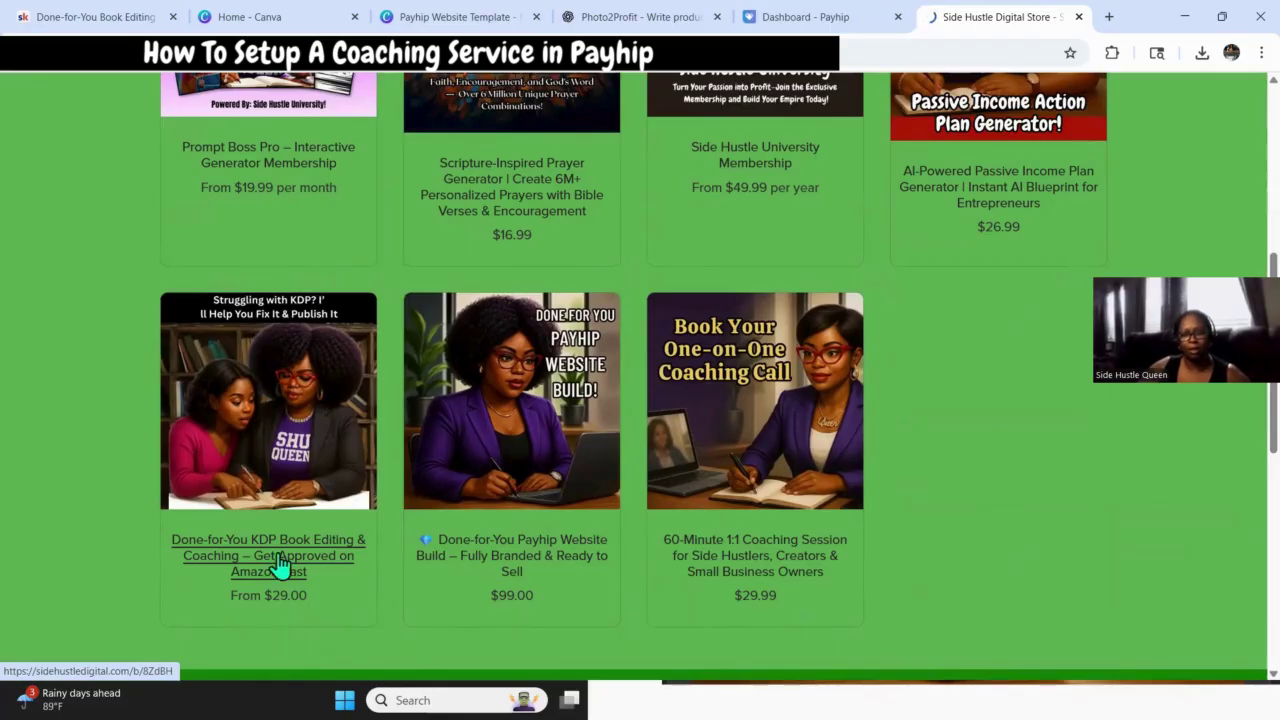
{"action": "scroll", "coordinate": [600, 470], "scroll_direction": "down", "scroll_amount": 1}
{"action": "scroll", "coordinate": [659, 470], "scroll_direction": "down", "scroll_amount": 10}
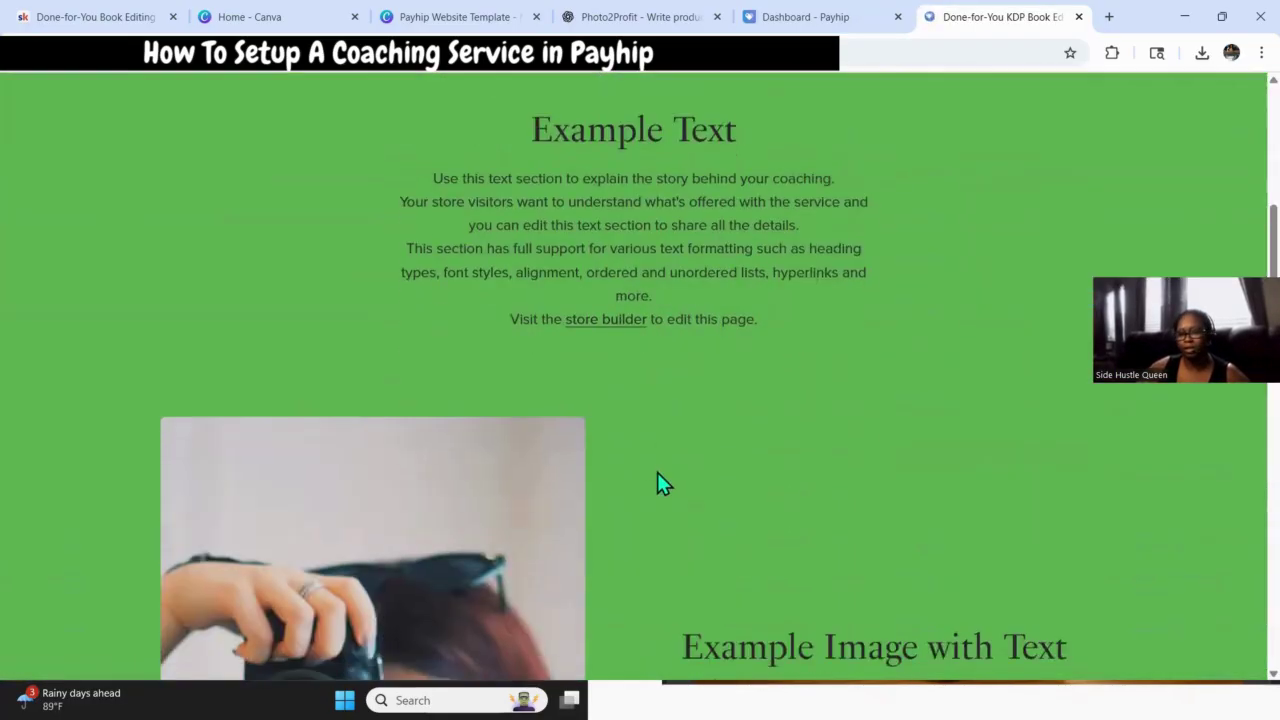
{"action": "scroll", "coordinate": [665, 508], "scroll_direction": "up", "scroll_amount": 10}
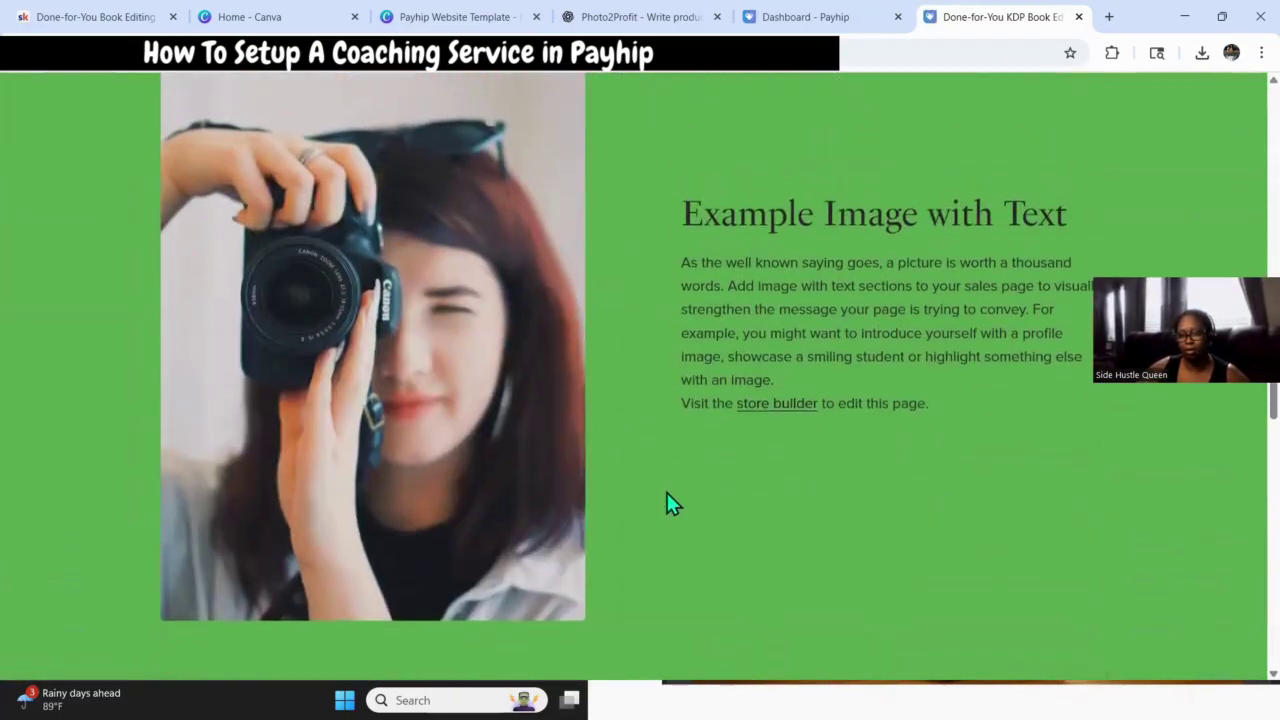
{"action": "scroll", "coordinate": [781, 339], "scroll_direction": "up", "scroll_amount": 1}
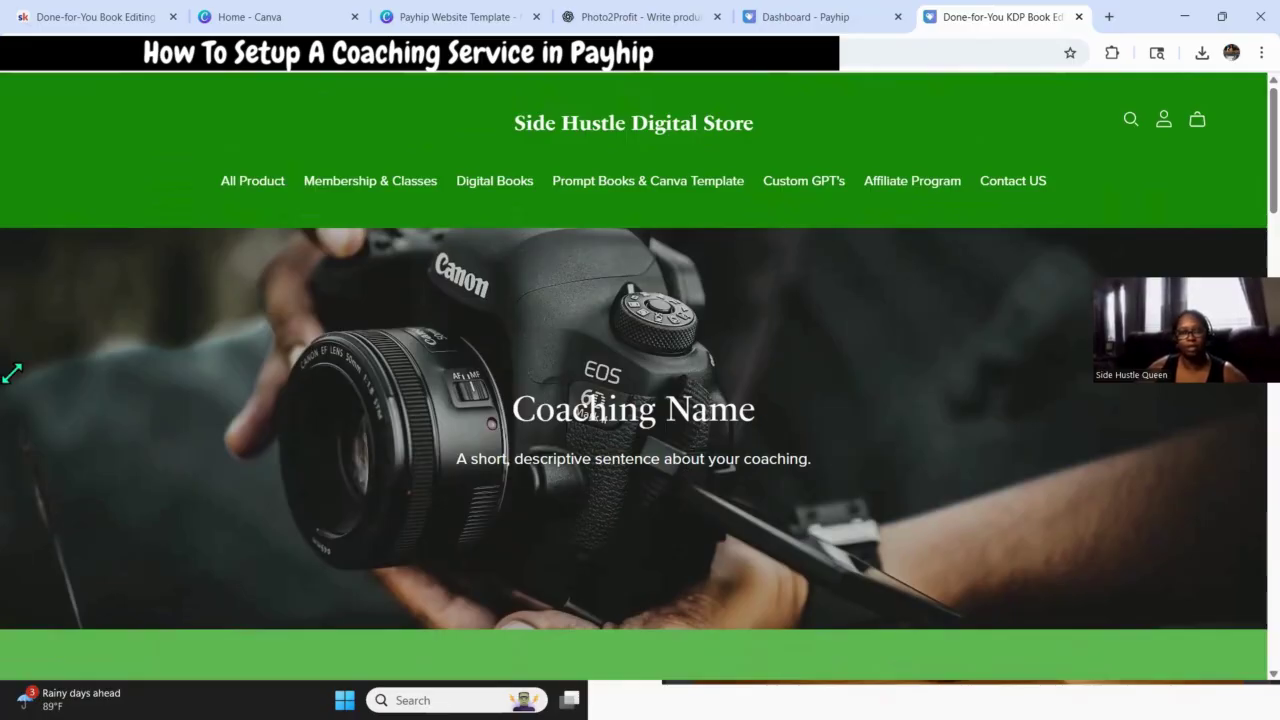
{"action": "left_click", "coordinate": [24, 70]}
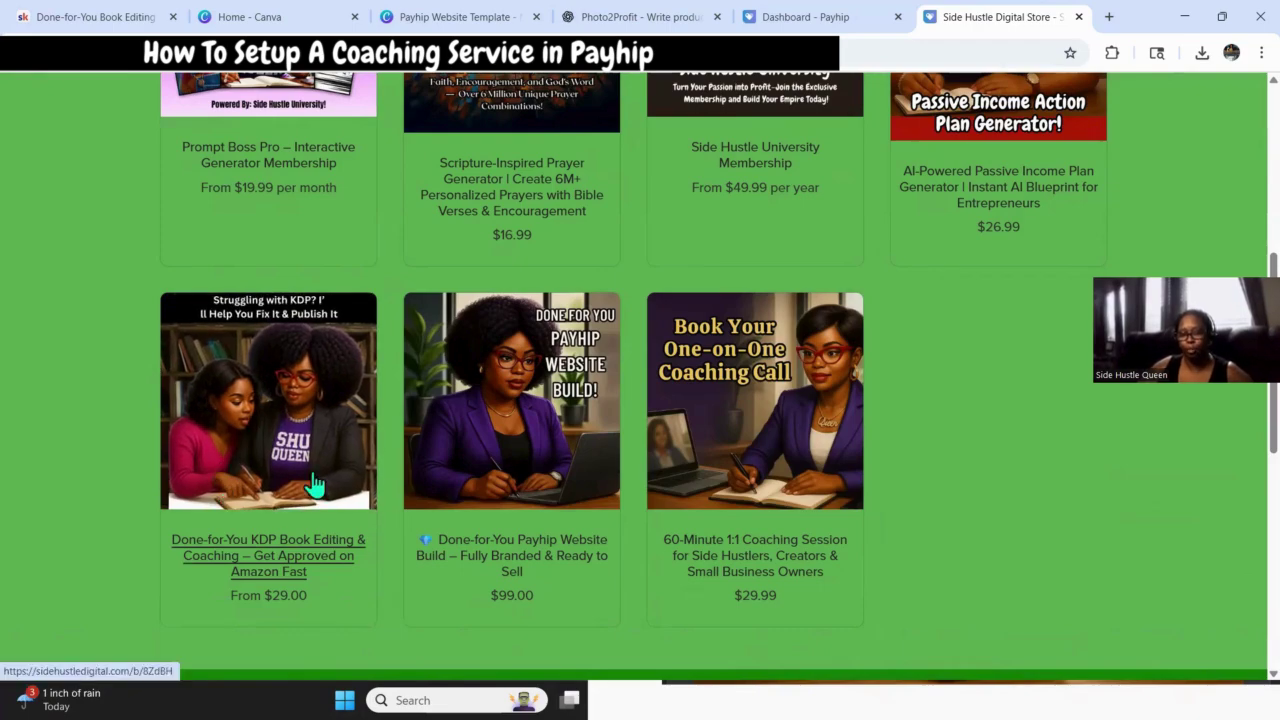
{"action": "scroll", "coordinate": [800, 280], "scroll_direction": "up", "scroll_amount": 3}
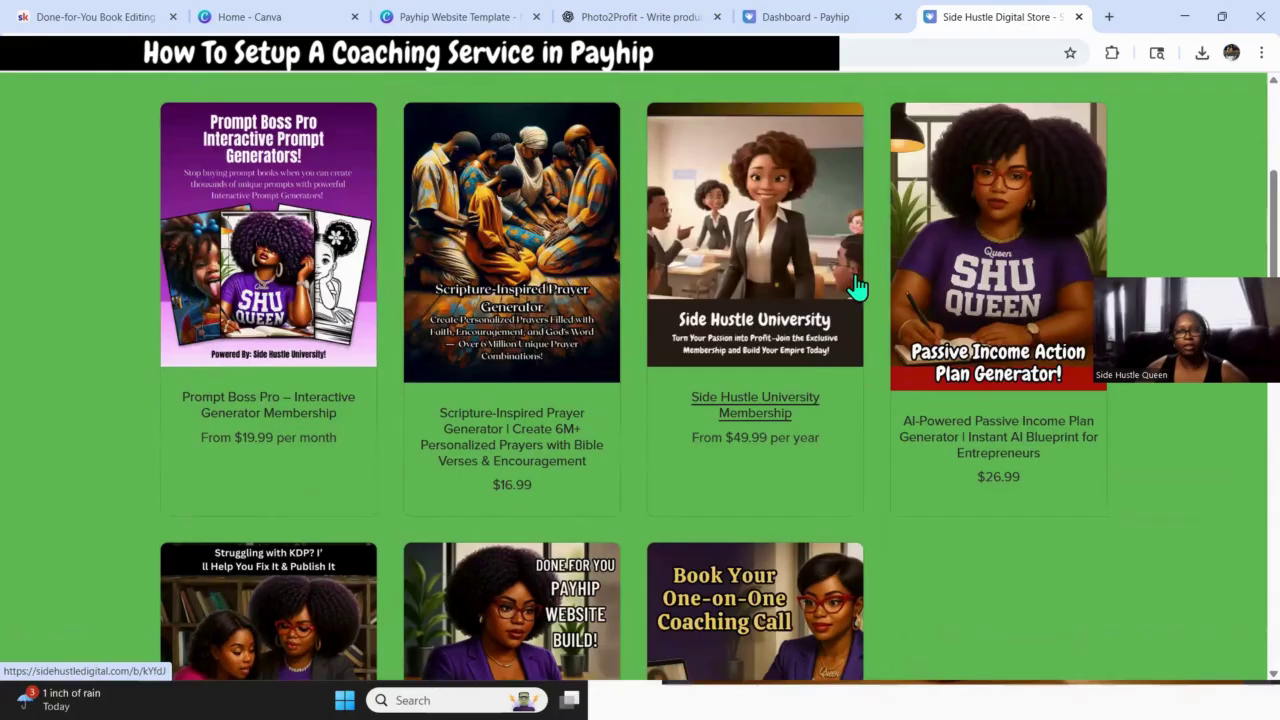
{"action": "key", "text": "Home"}
{"action": "left_click", "coordinate": [1078, 17]}
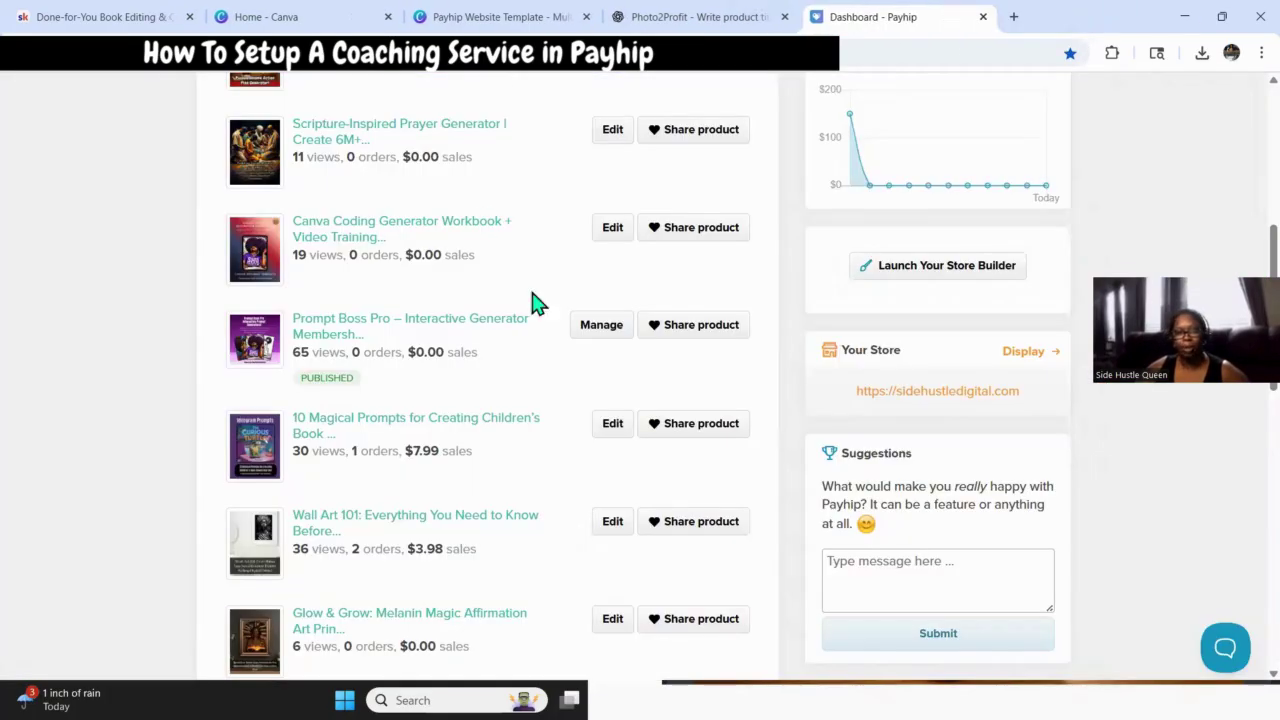
Launch the store builder from the dashboard and examine the home page's banner, trending products and featured collections.
{"action": "scroll", "coordinate": [766, 383], "scroll_direction": "up", "scroll_amount": 2}
{"action": "scroll", "coordinate": [740, 395], "scroll_direction": "down", "scroll_amount": 1}
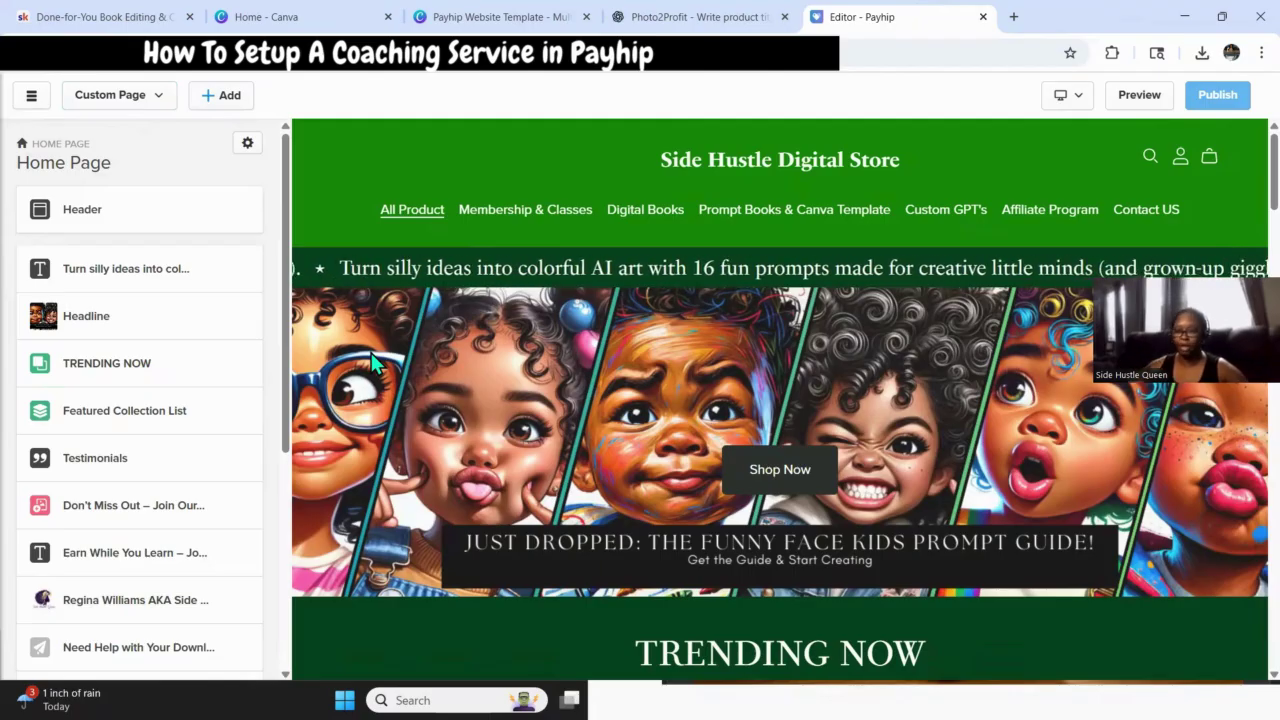
{"action": "scroll", "coordinate": [665, 435], "scroll_direction": "down", "scroll_amount": 1}
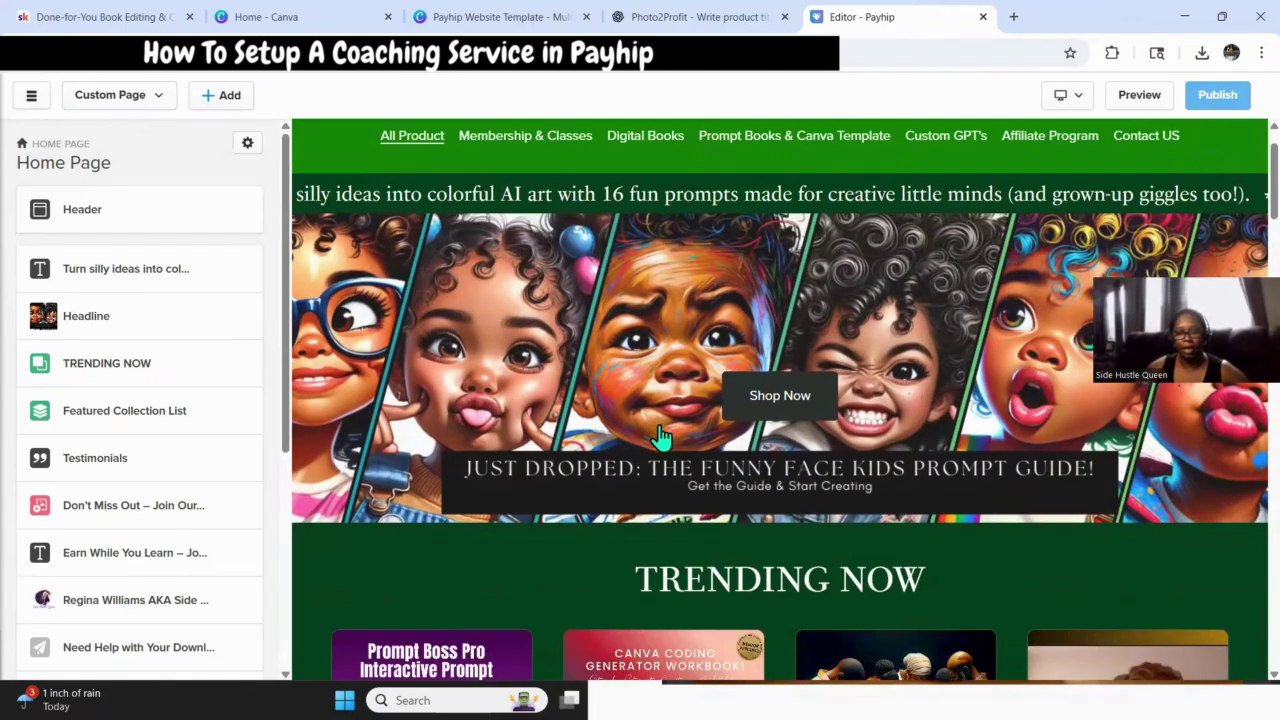
{"action": "scroll", "coordinate": [675, 456], "scroll_direction": "down", "scroll_amount": 10}
{"action": "scroll", "coordinate": [674, 462], "scroll_direction": "down", "scroll_amount": 2}
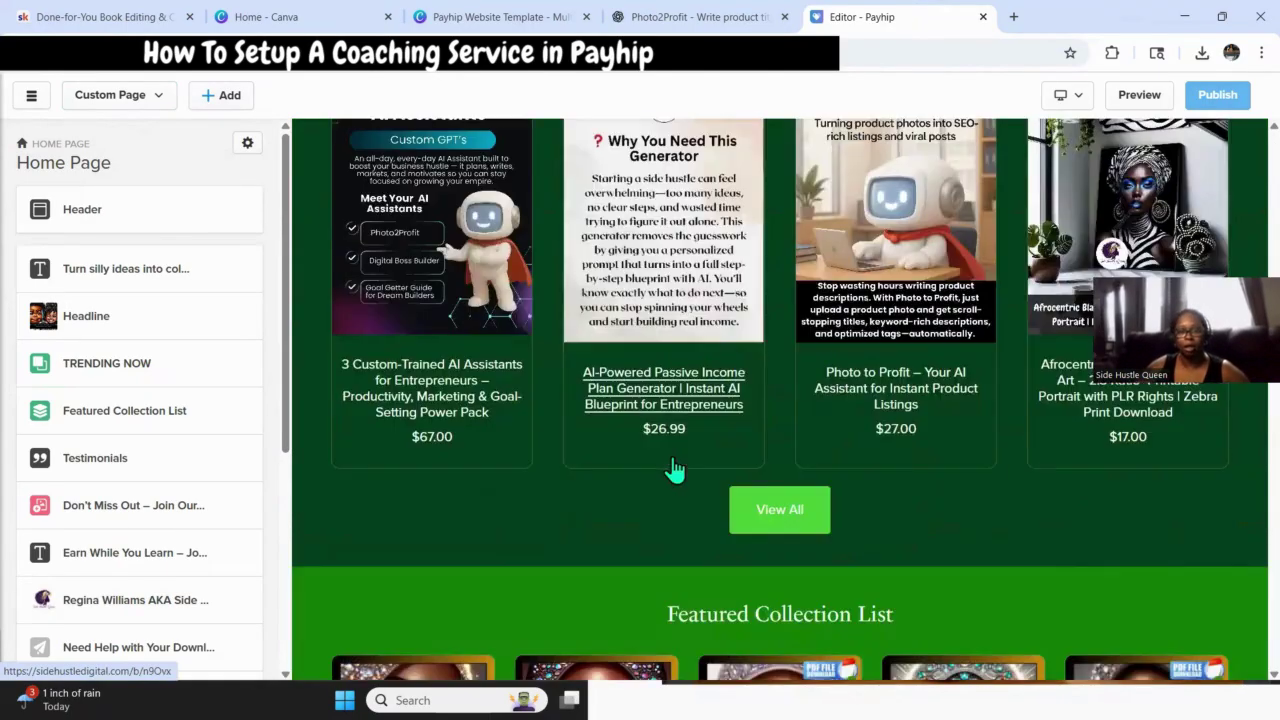
{"action": "scroll", "coordinate": [509, 391], "scroll_direction": "up", "scroll_amount": 4}
{"action": "scroll", "coordinate": [471, 423], "scroll_direction": "up", "scroll_amount": 3}
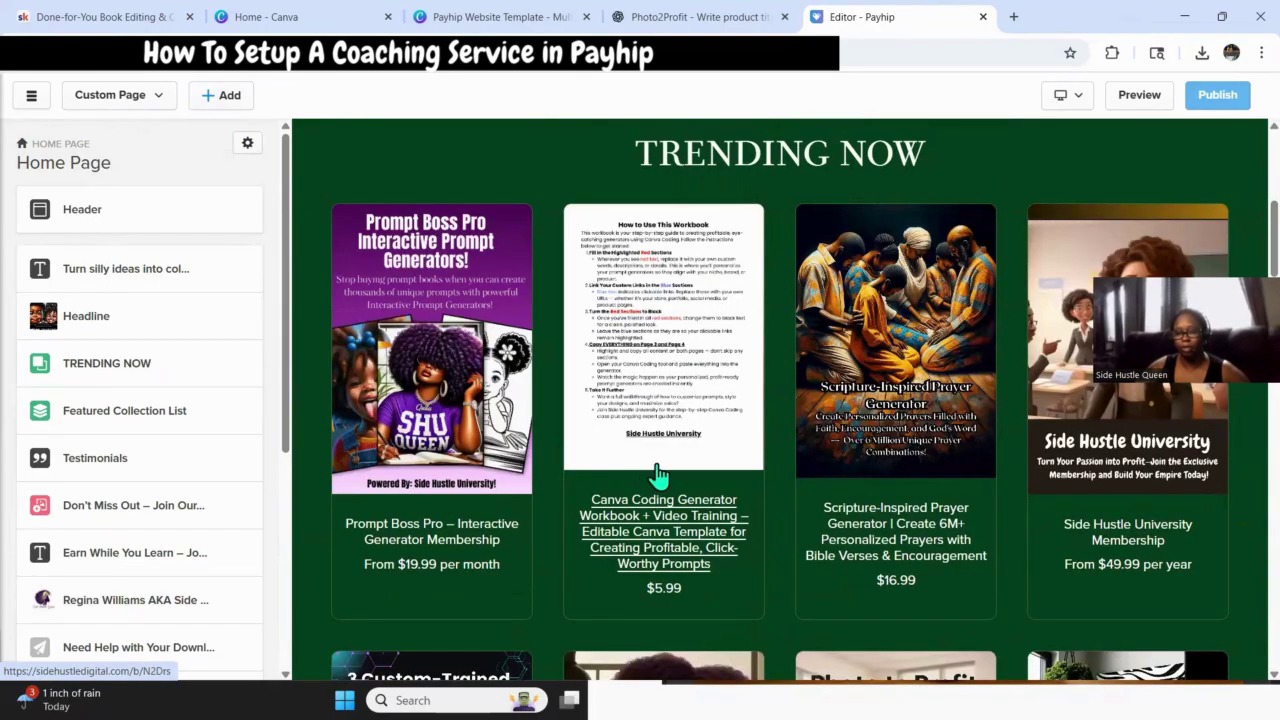
{"action": "scroll", "coordinate": [620, 466], "scroll_direction": "up", "scroll_amount": 2}
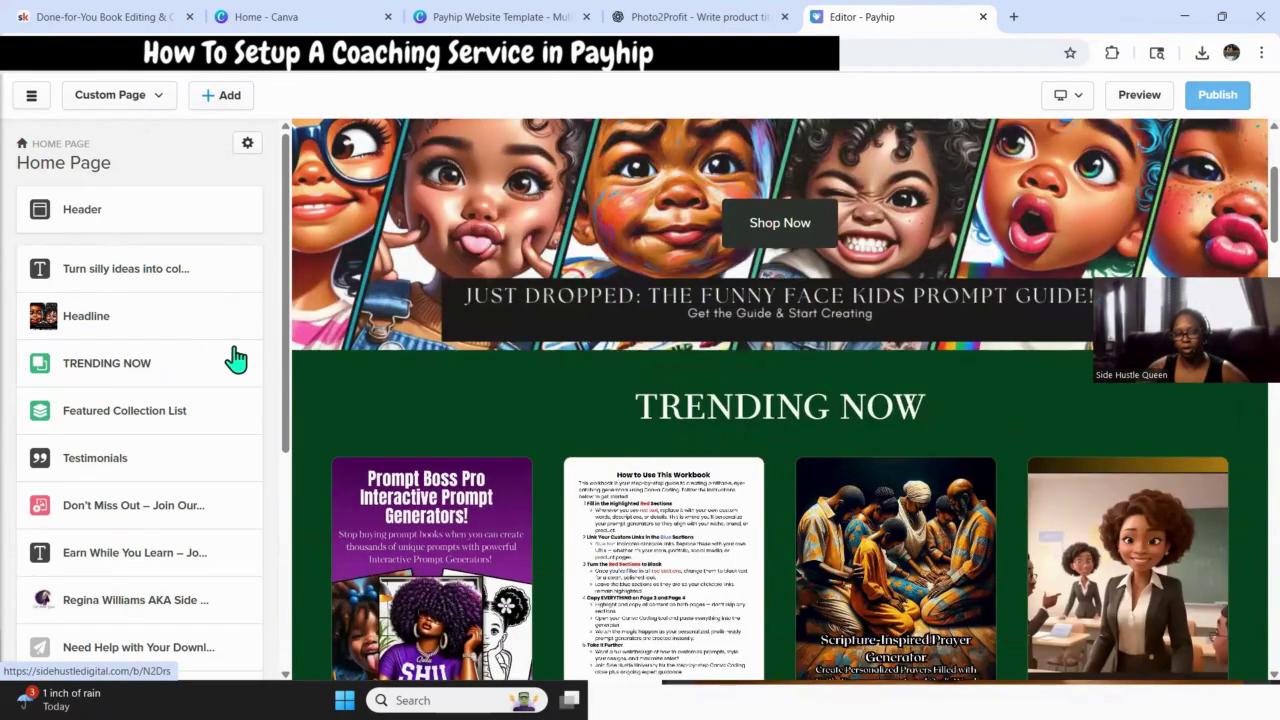
{"action": "scroll", "coordinate": [400, 407], "scroll_direction": "up", "scroll_amount": 2}
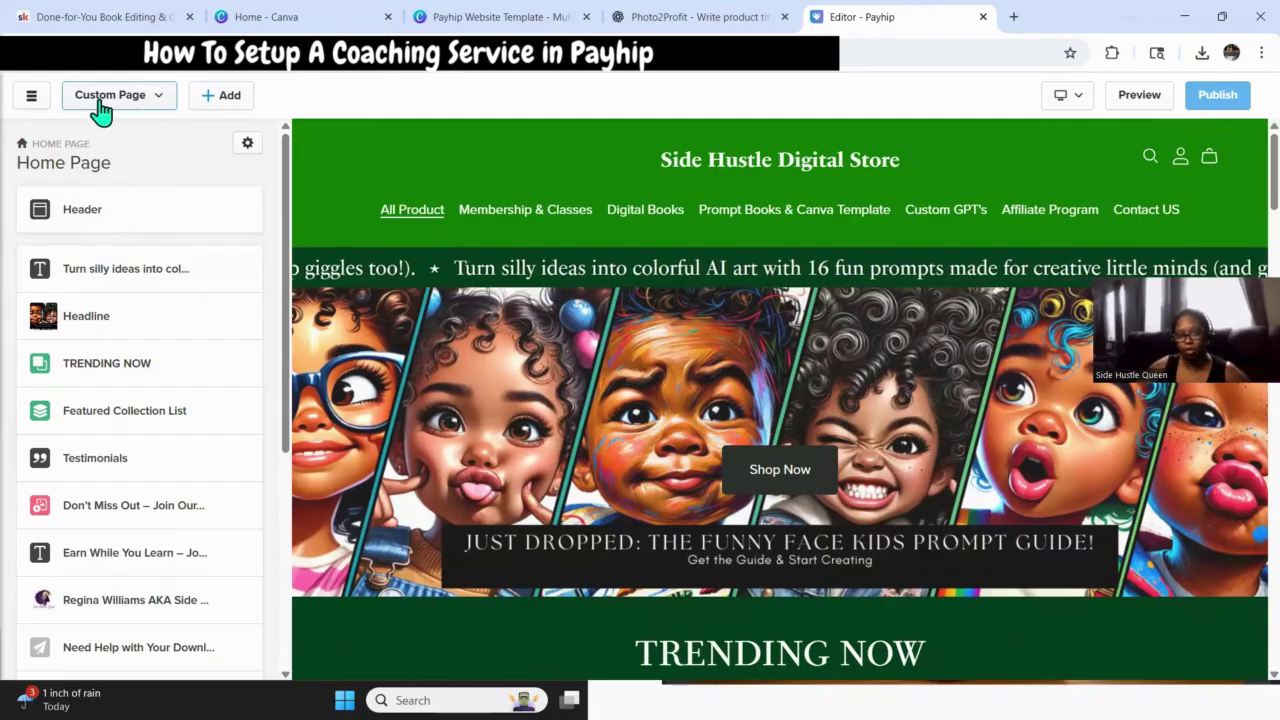
Open the Done-for-You KDP Book Editing & Coaching product page in the store builder and review its placeholder sections.
{"action": "left_click", "coordinate": [150, 108]}
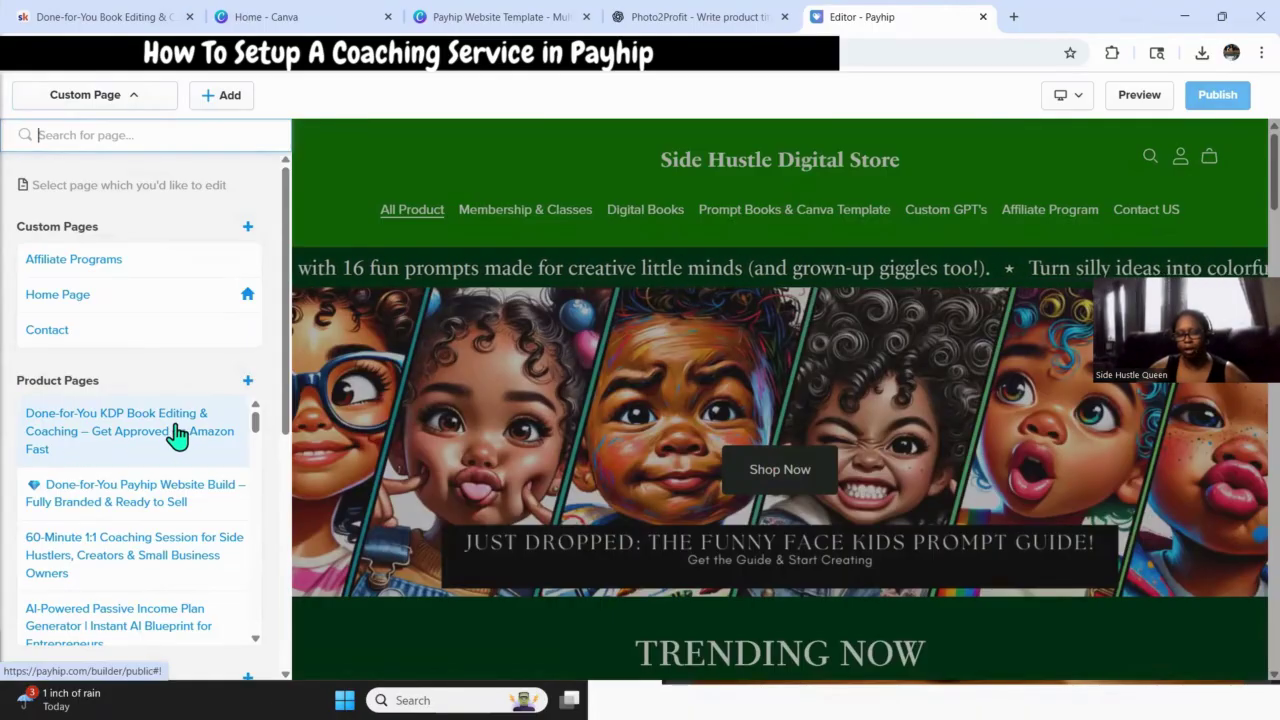
{"action": "left_click", "coordinate": [94, 446]}
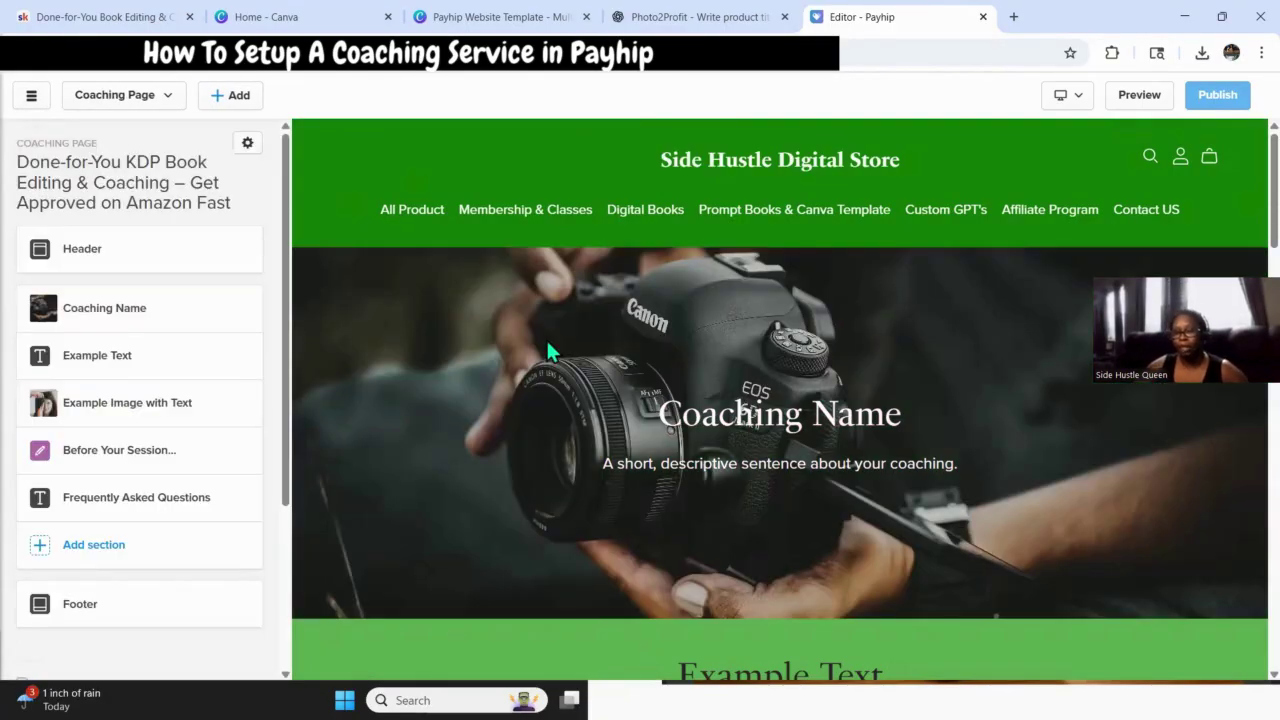
{"action": "scroll", "coordinate": [714, 378], "scroll_direction": "down", "scroll_amount": 8}
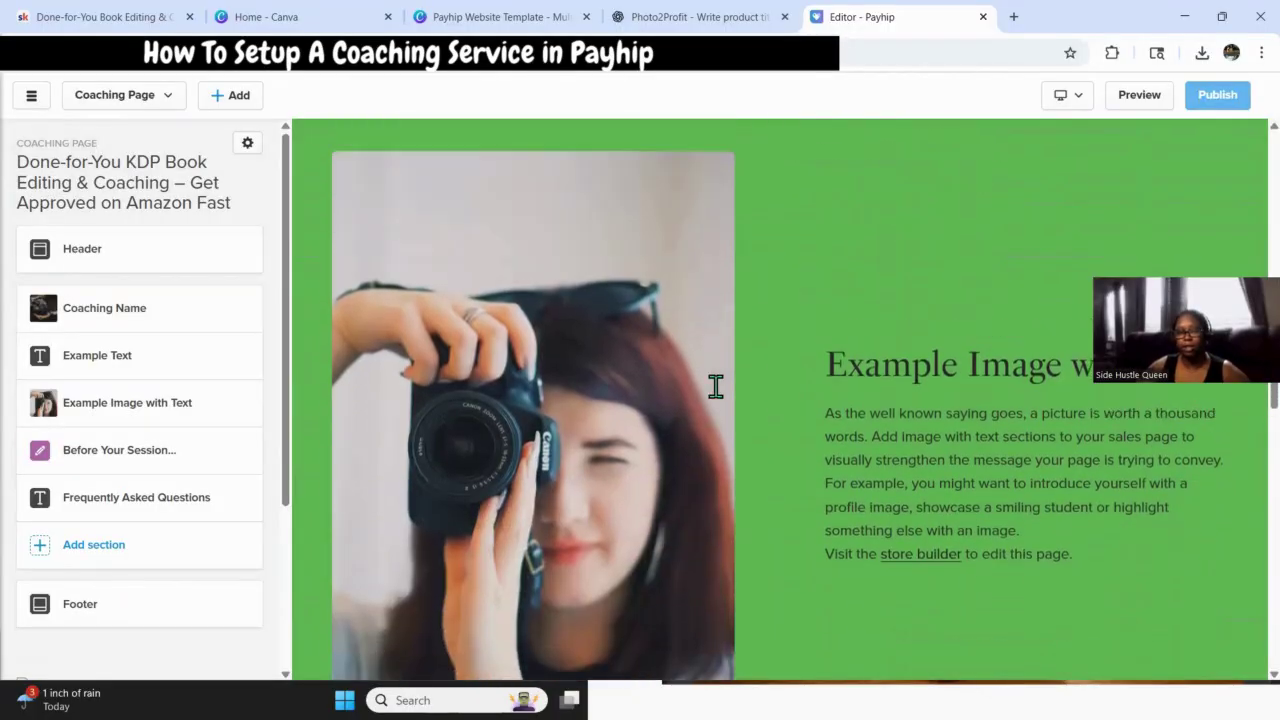
{"action": "scroll", "coordinate": [714, 383], "scroll_direction": "up", "scroll_amount": 4}
{"action": "scroll", "coordinate": [728, 388], "scroll_direction": "up", "scroll_amount": 4}
{"action": "scroll", "coordinate": [728, 388], "scroll_direction": "down", "scroll_amount": 3}
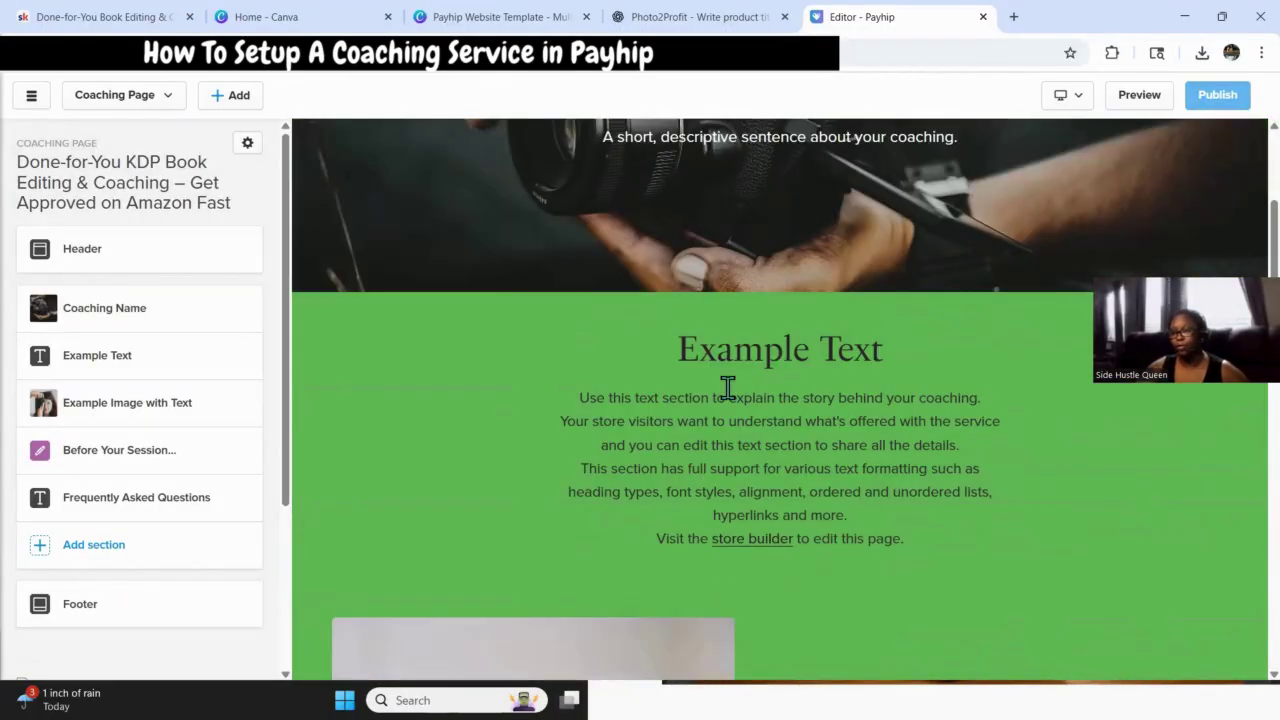
{"action": "scroll", "coordinate": [724, 392], "scroll_direction": "down", "scroll_amount": 3}
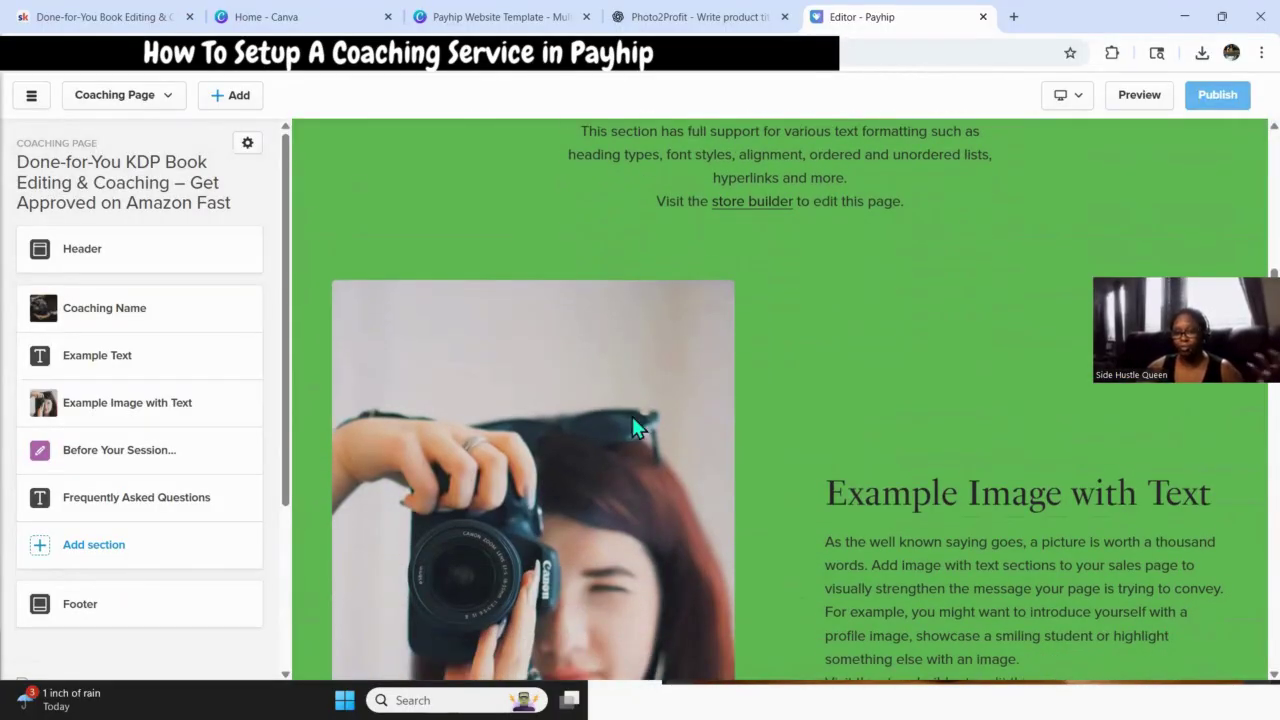
{"action": "scroll", "coordinate": [622, 437], "scroll_direction": "down", "scroll_amount": 1}
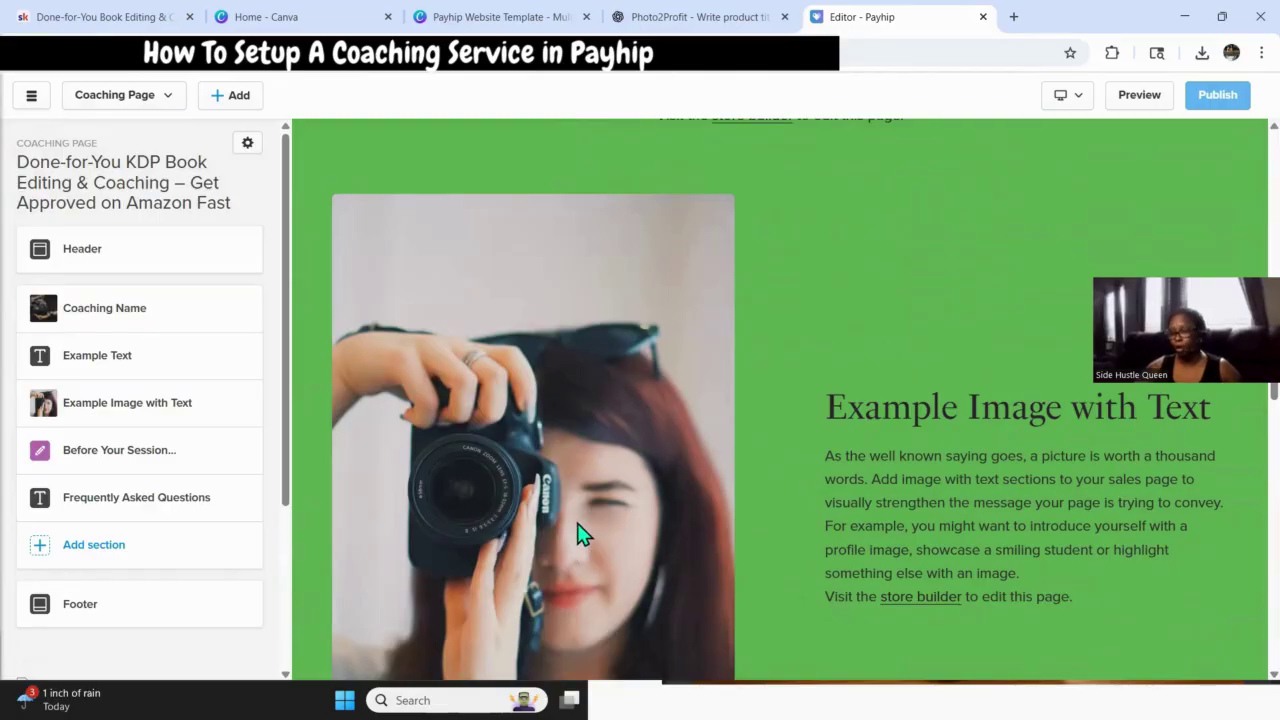
{"action": "scroll", "coordinate": [577, 522], "scroll_direction": "down", "scroll_amount": 5}
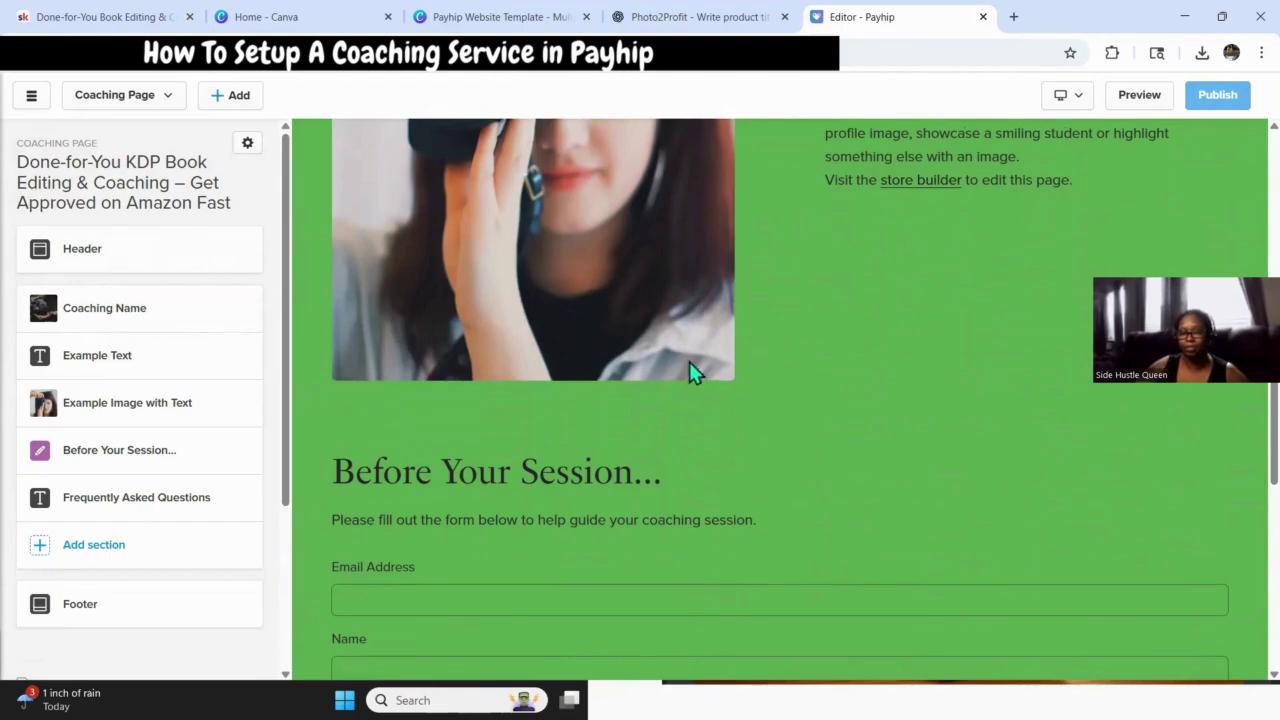
{"action": "scroll", "coordinate": [689, 366], "scroll_direction": "up", "scroll_amount": 15}
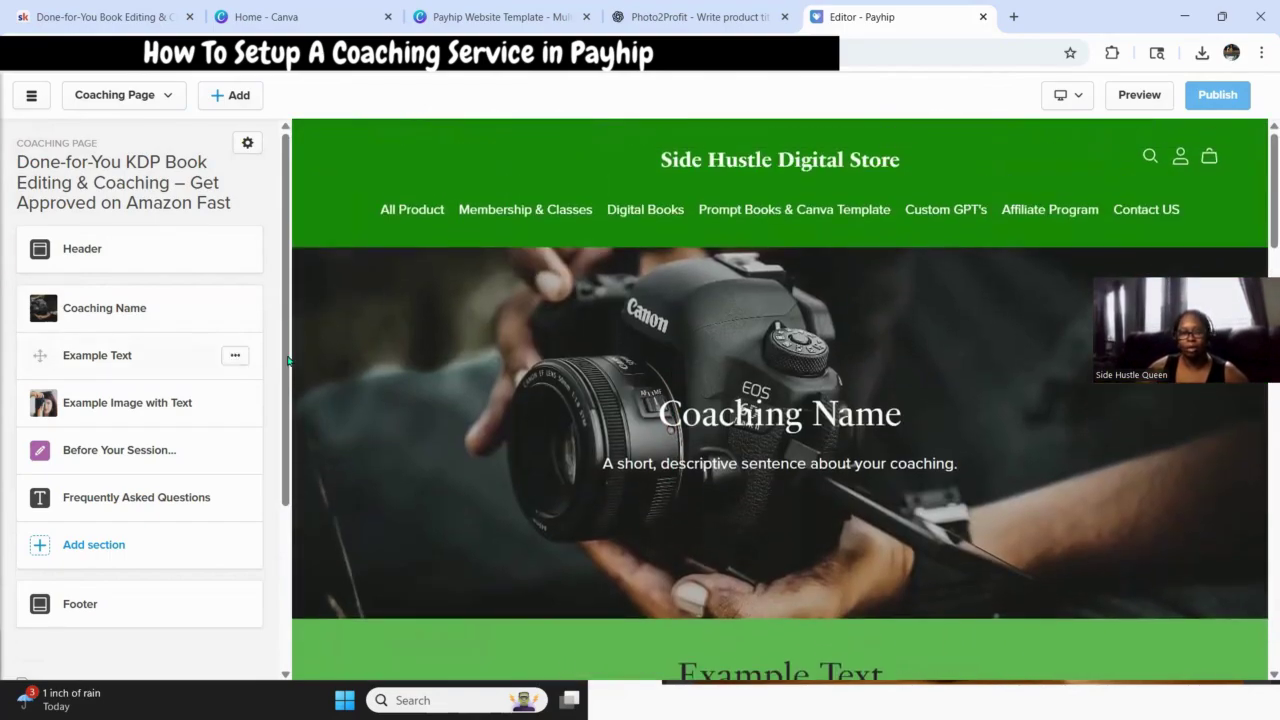
Delete the Example Image with Text section from the coaching page and confirm the removal.
{"action": "scroll", "coordinate": [700, 367], "scroll_direction": "down", "scroll_amount": 3}
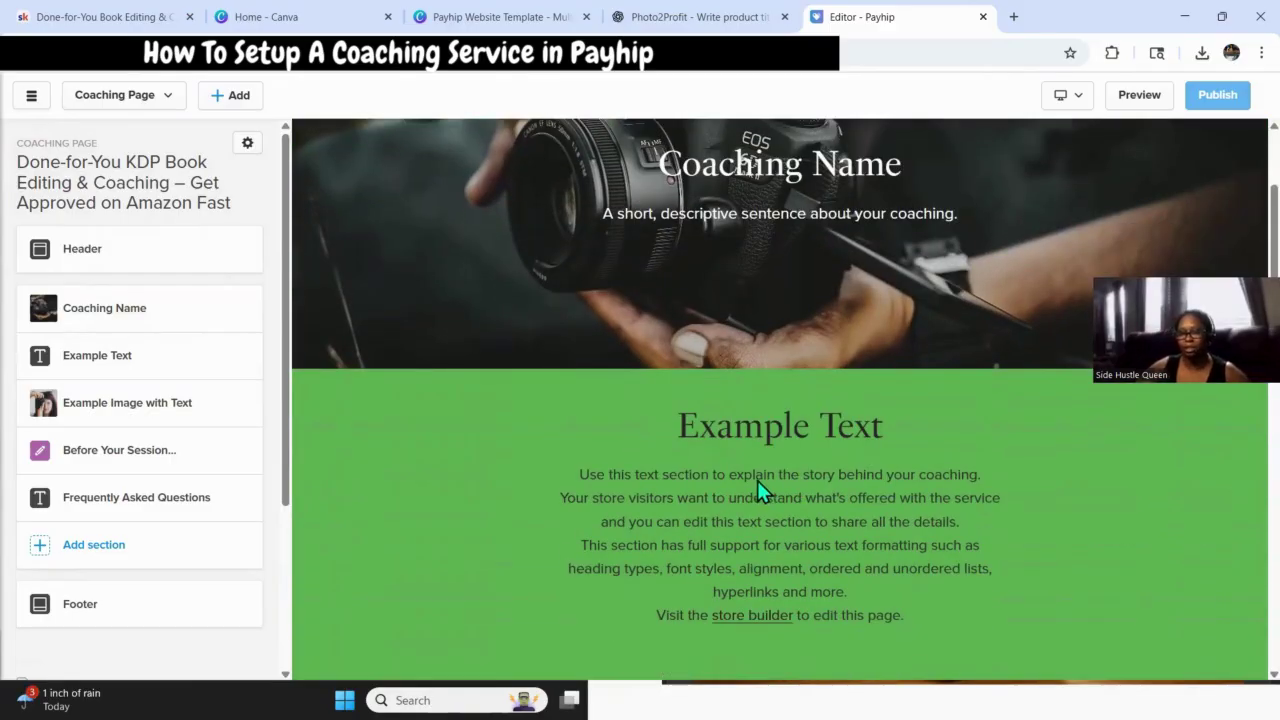
{"action": "scroll", "coordinate": [751, 480], "scroll_direction": "down", "scroll_amount": 4}
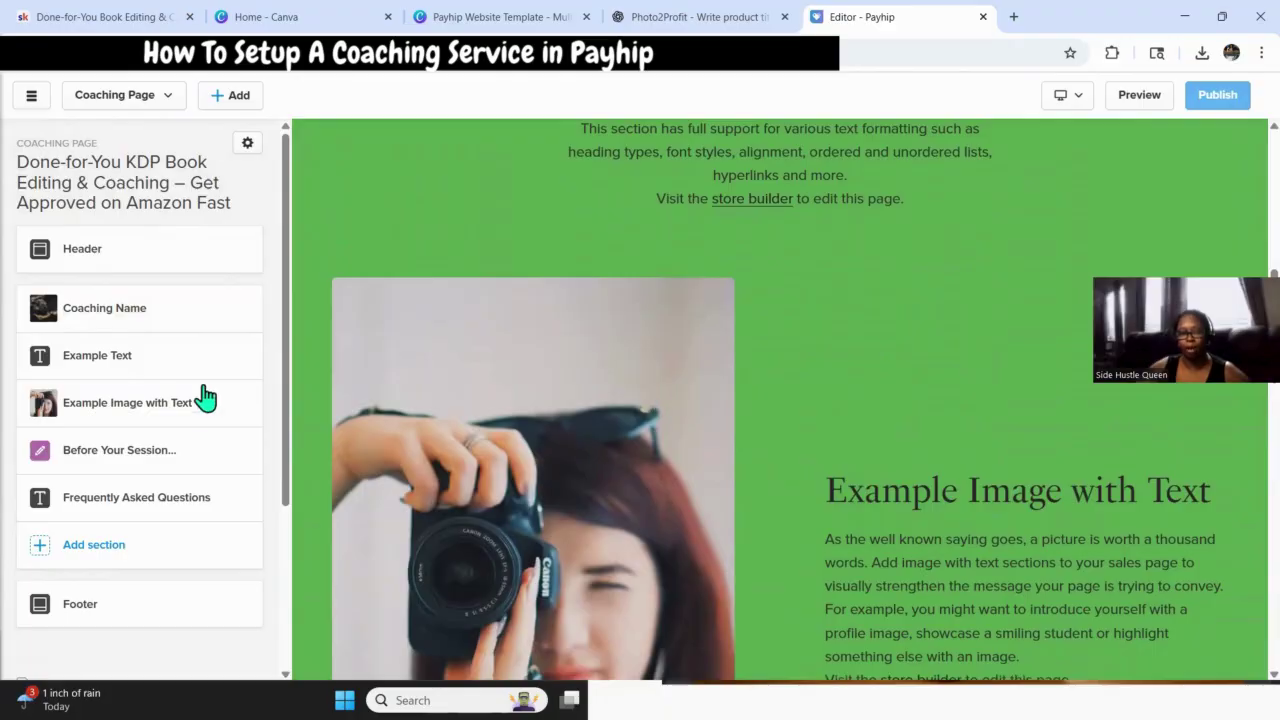
{"action": "scroll", "coordinate": [600, 486], "scroll_direction": "down", "scroll_amount": 1}
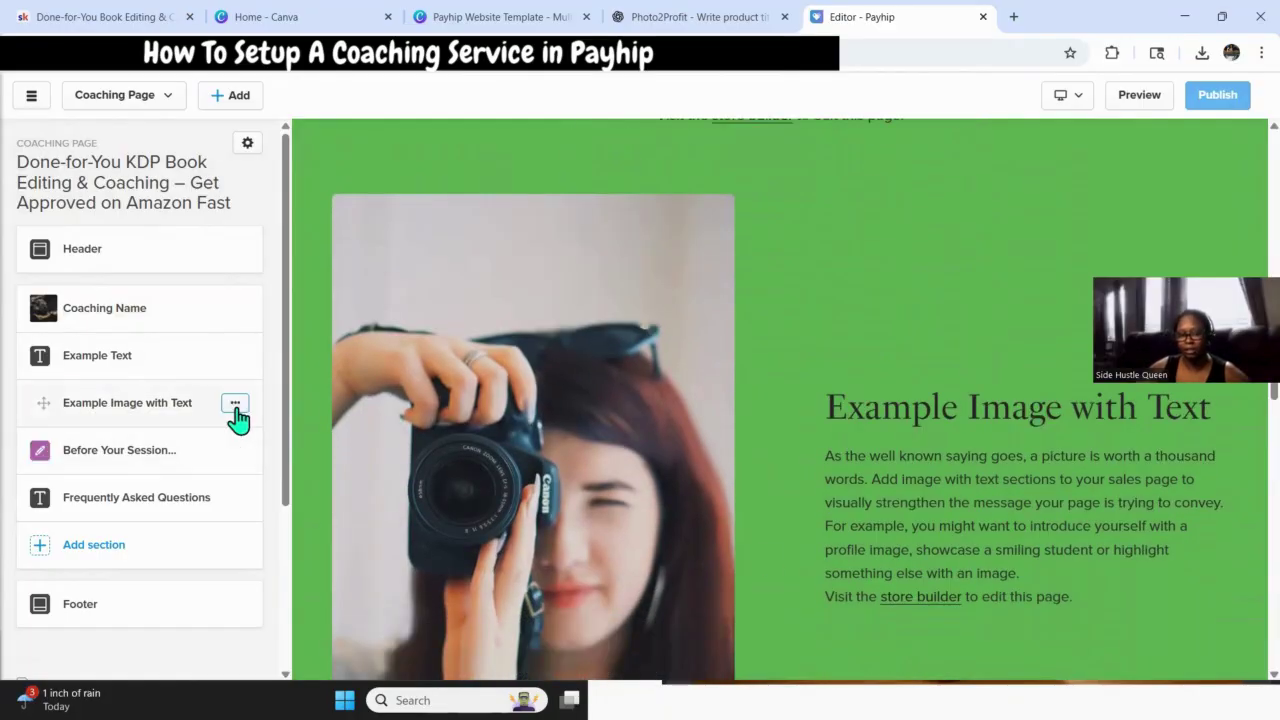
{"action": "left_click", "coordinate": [235, 405]}
{"action": "left_click", "coordinate": [170, 482]}
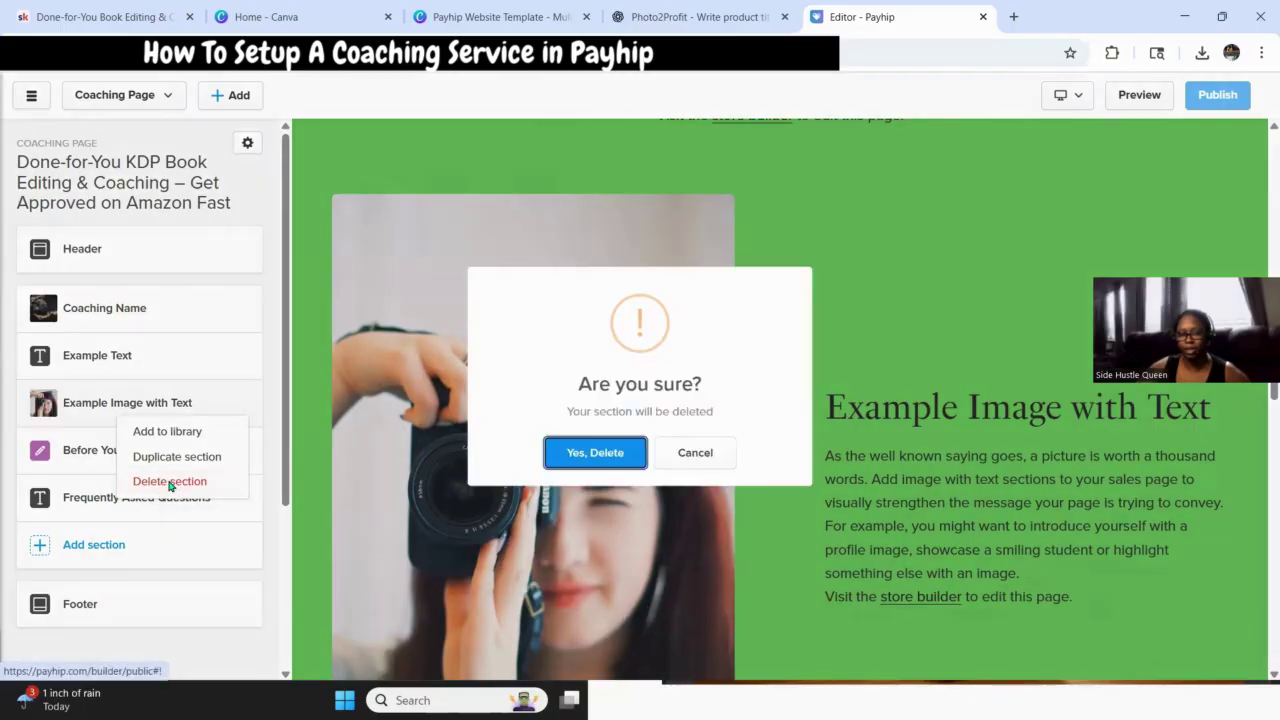
{"action": "left_click", "coordinate": [584, 470]}
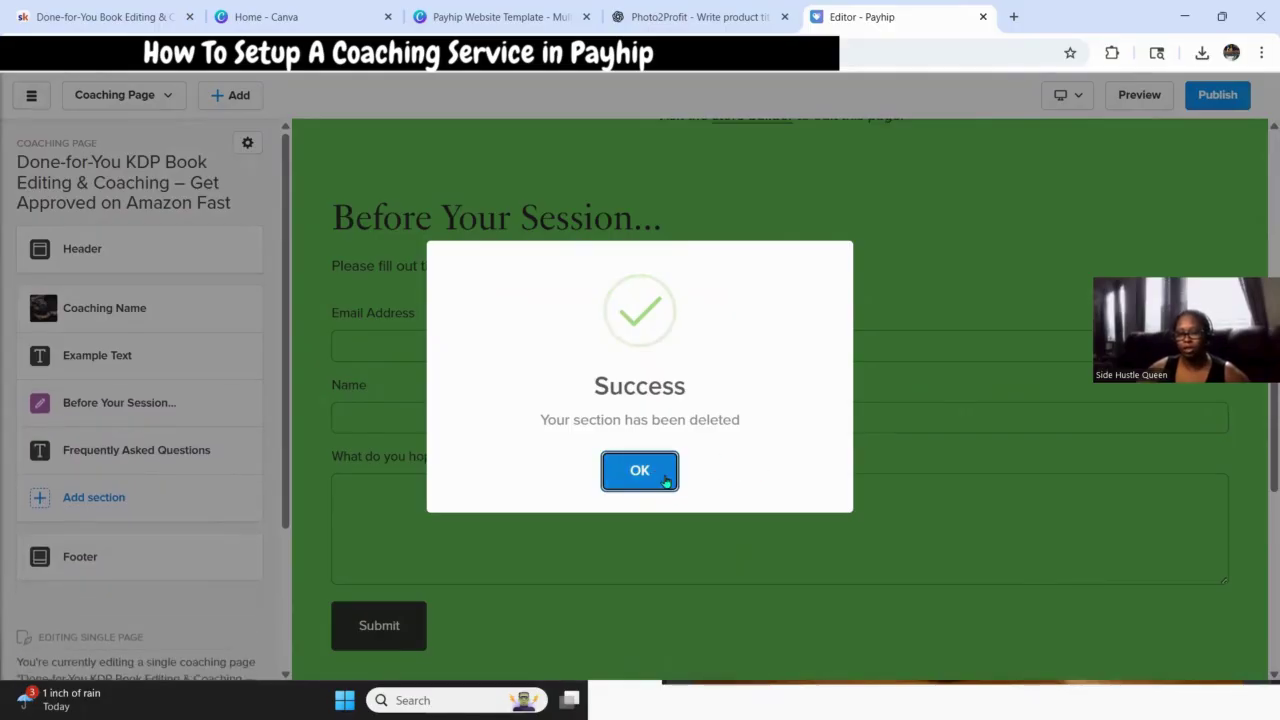
{"action": "left_click", "coordinate": [645, 476]}
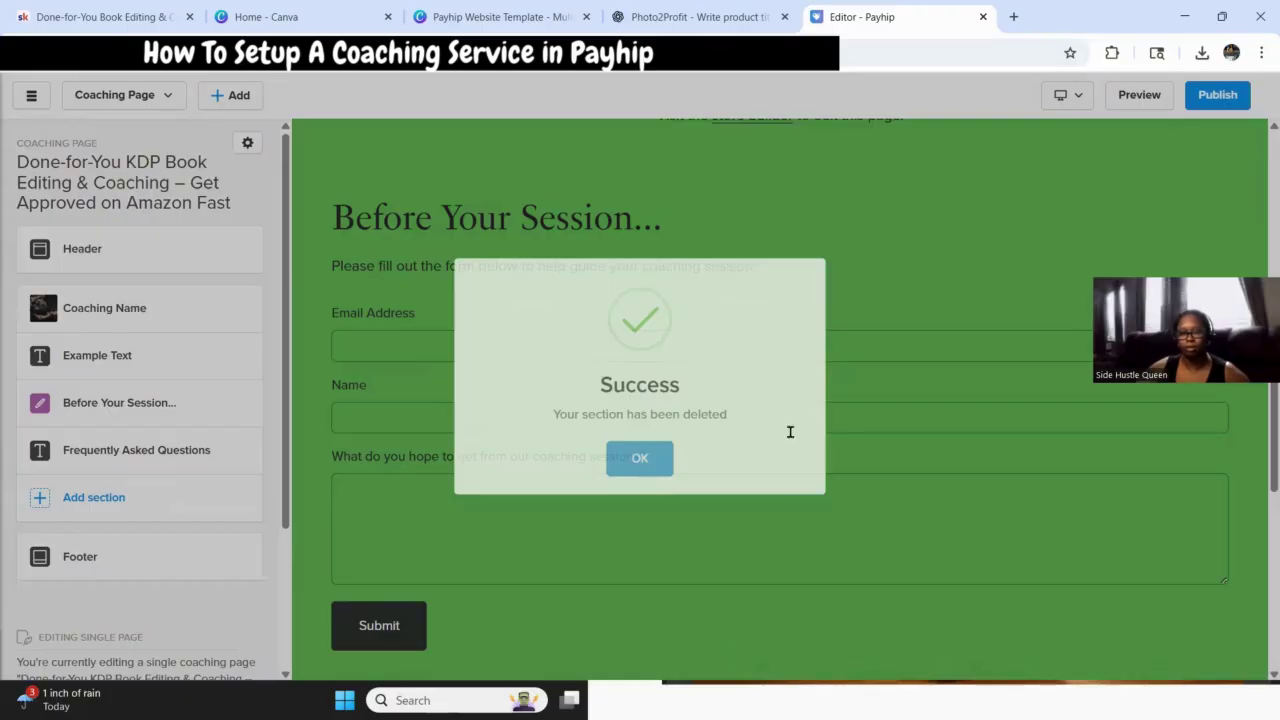
Review the coaching page's remaining sections through the Frequently Asked Questions, and open the Coaching Name headline section's settings.
{"action": "scroll", "coordinate": [797, 437], "scroll_direction": "up", "scroll_amount": 5}
{"action": "scroll", "coordinate": [805, 440], "scroll_direction": "down", "scroll_amount": 3}
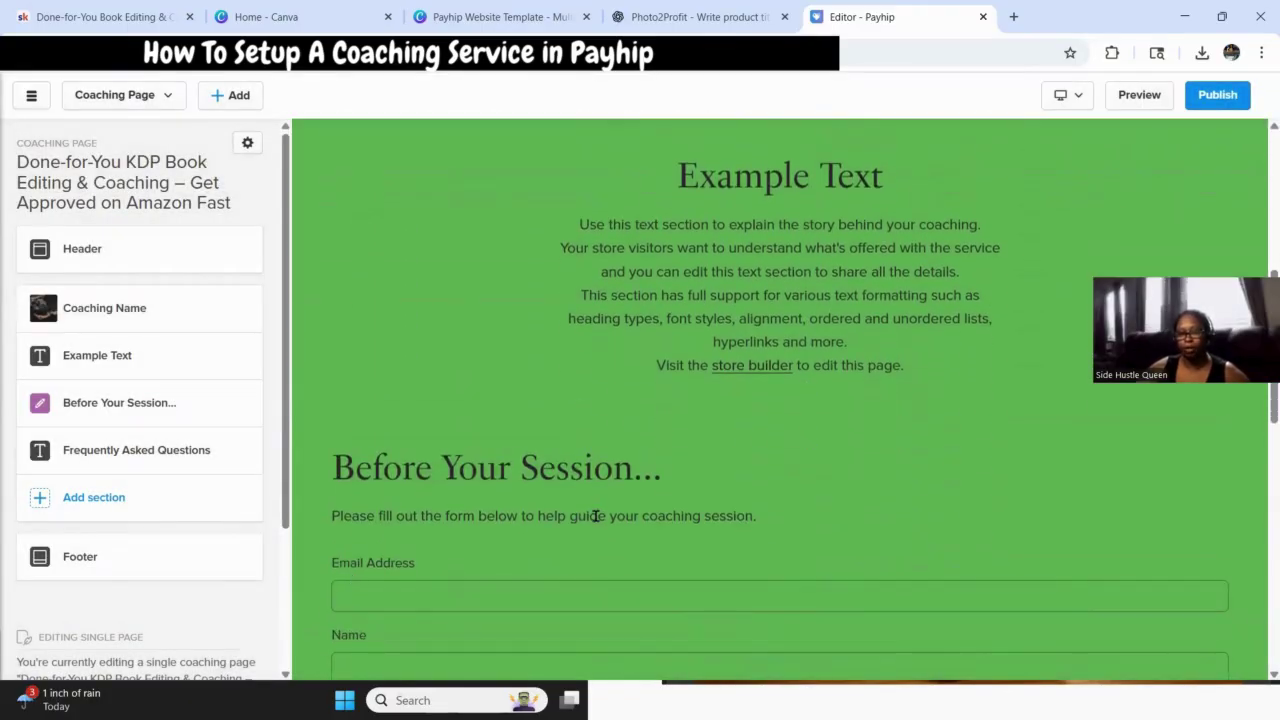
{"action": "scroll", "coordinate": [595, 515], "scroll_direction": "down", "scroll_amount": 7}
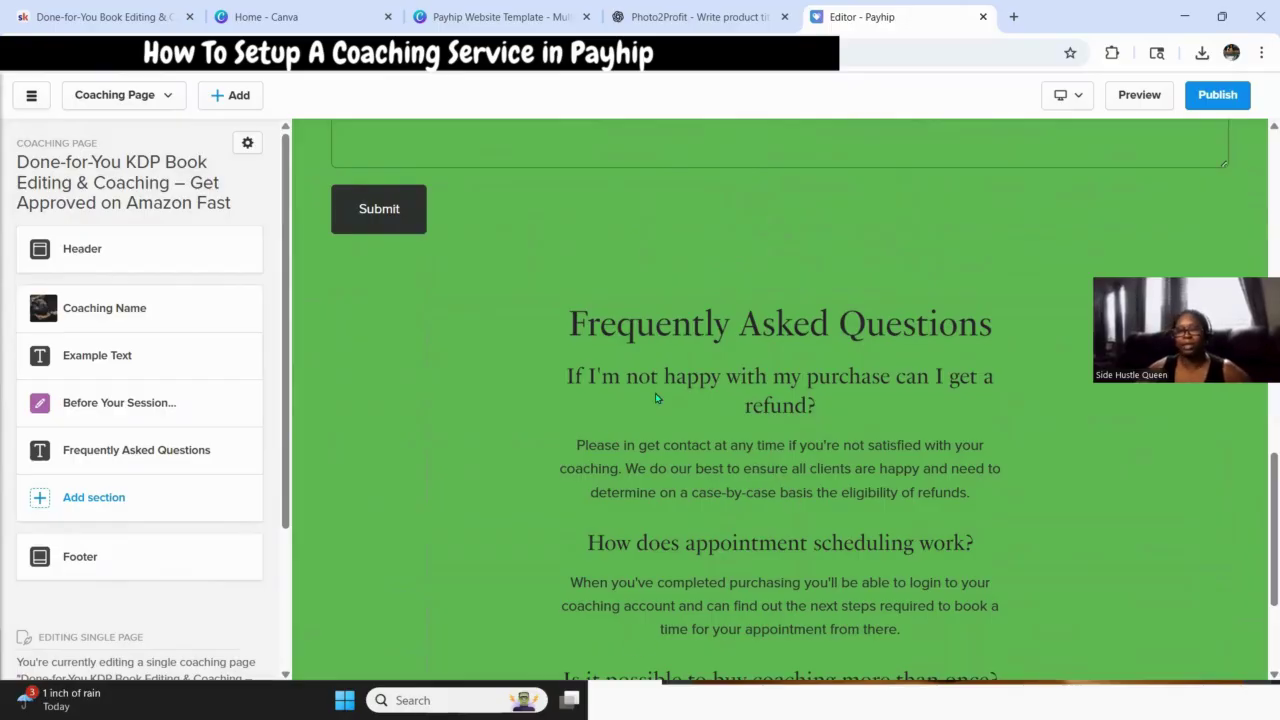
{"action": "scroll", "coordinate": [761, 486], "scroll_direction": "up", "scroll_amount": 10}
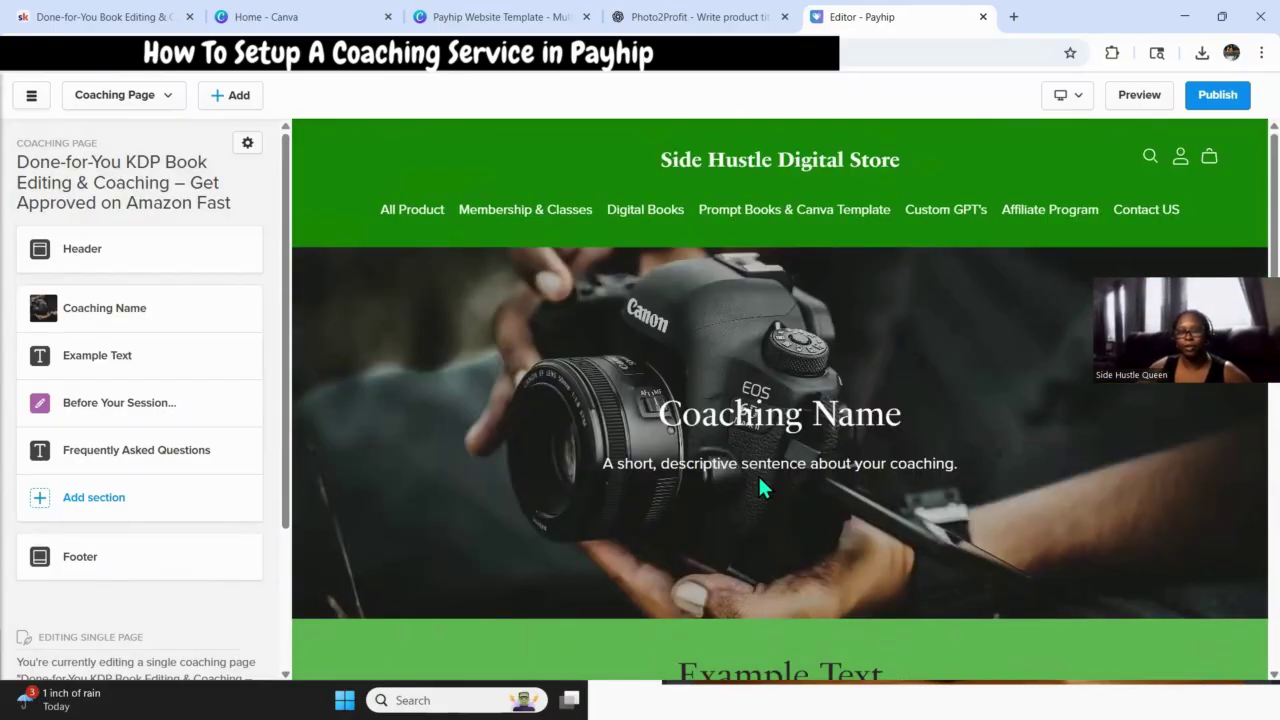
{"action": "left_click", "coordinate": [97, 310]}
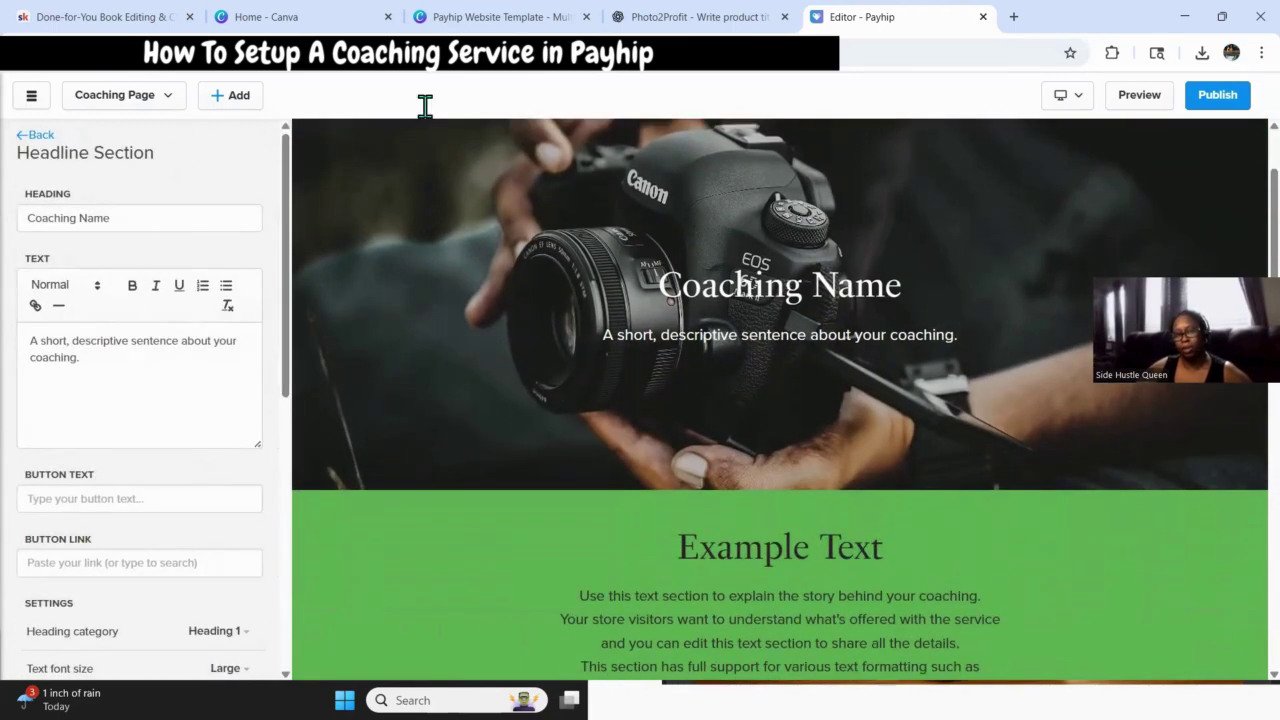
Switch to Canva, close the Payhip Website Template design, and open the Payhip Banners design from the recent designs.
{"action": "left_click", "coordinate": [455, 24]}
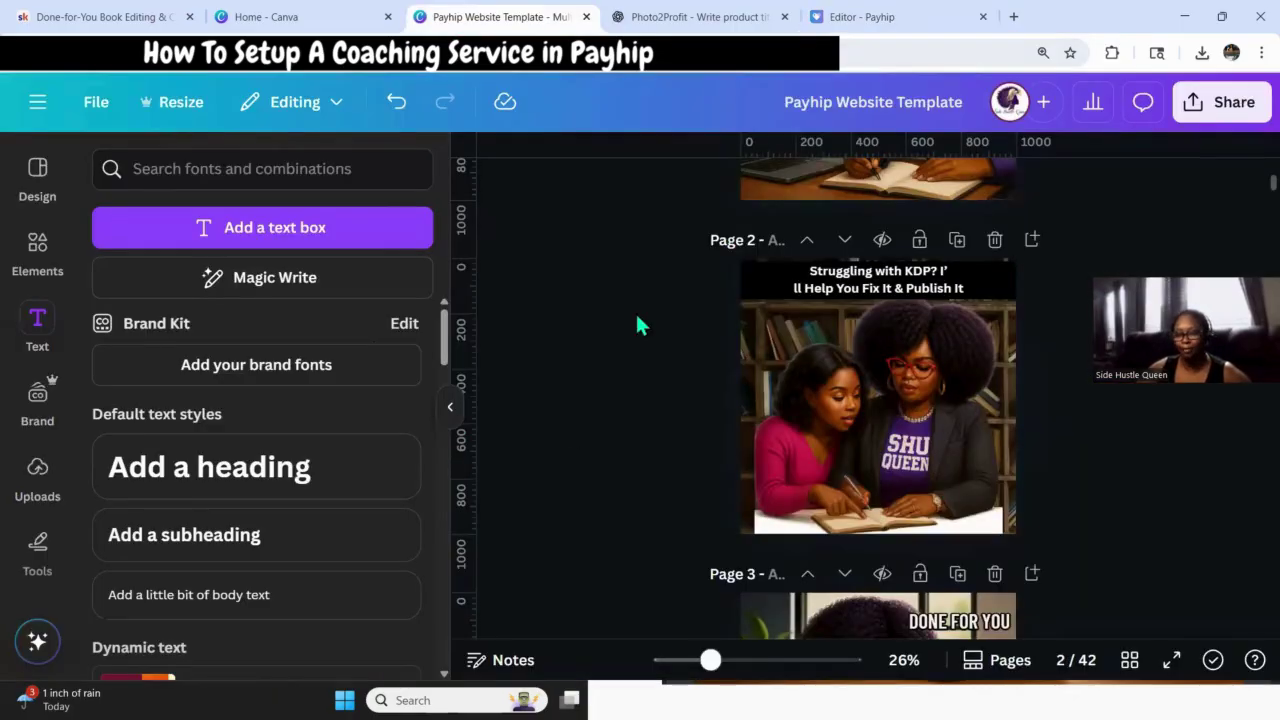
{"action": "left_click", "coordinate": [586, 17]}
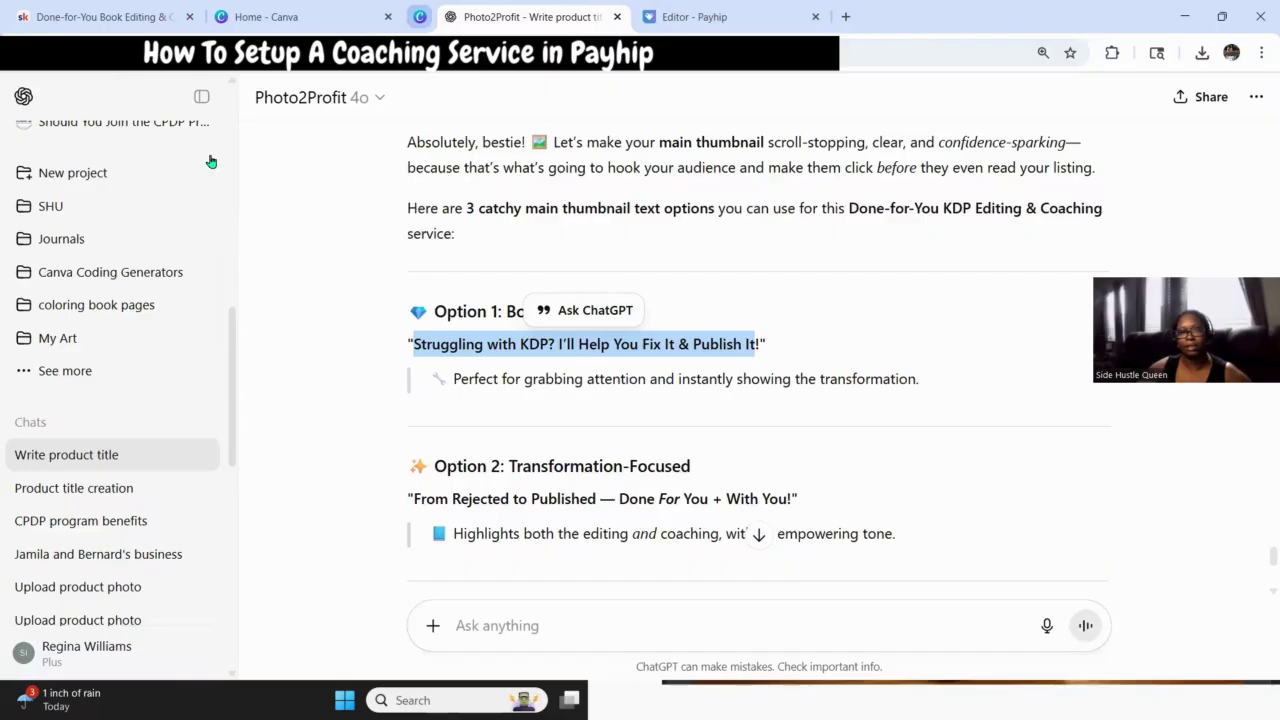
{"action": "left_click", "coordinate": [285, 20]}
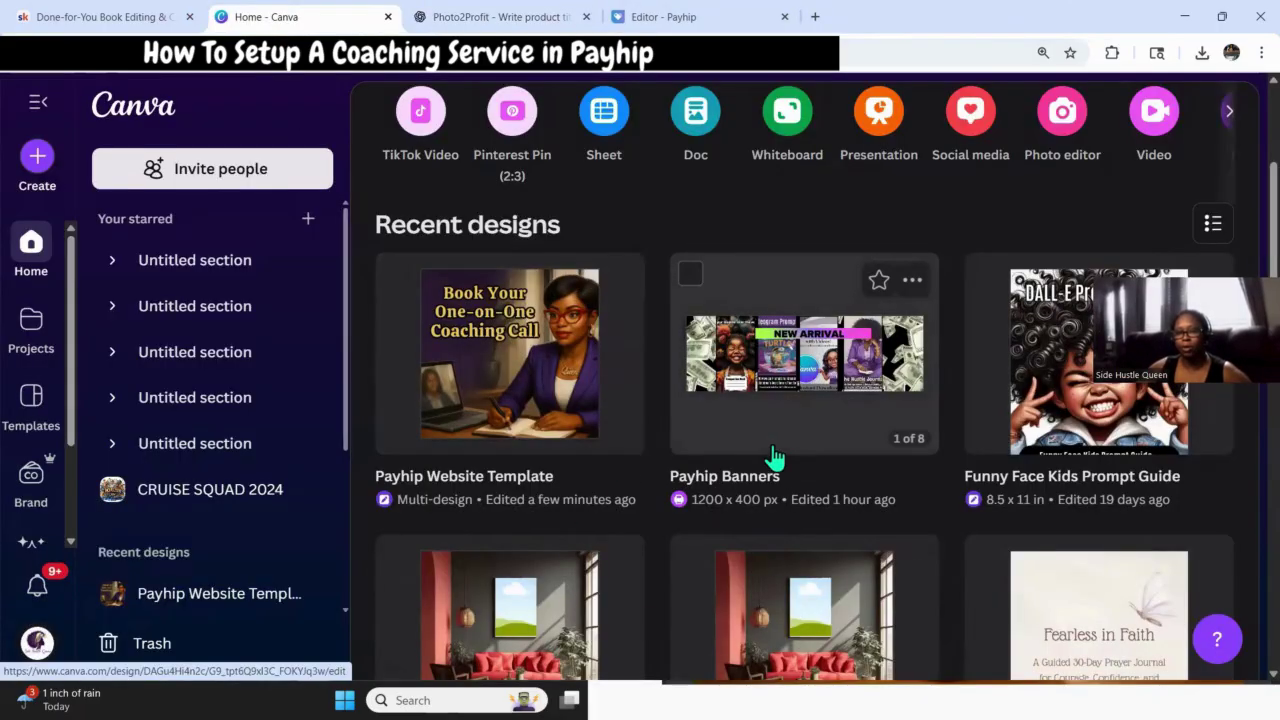
{"action": "left_click", "coordinate": [790, 400]}
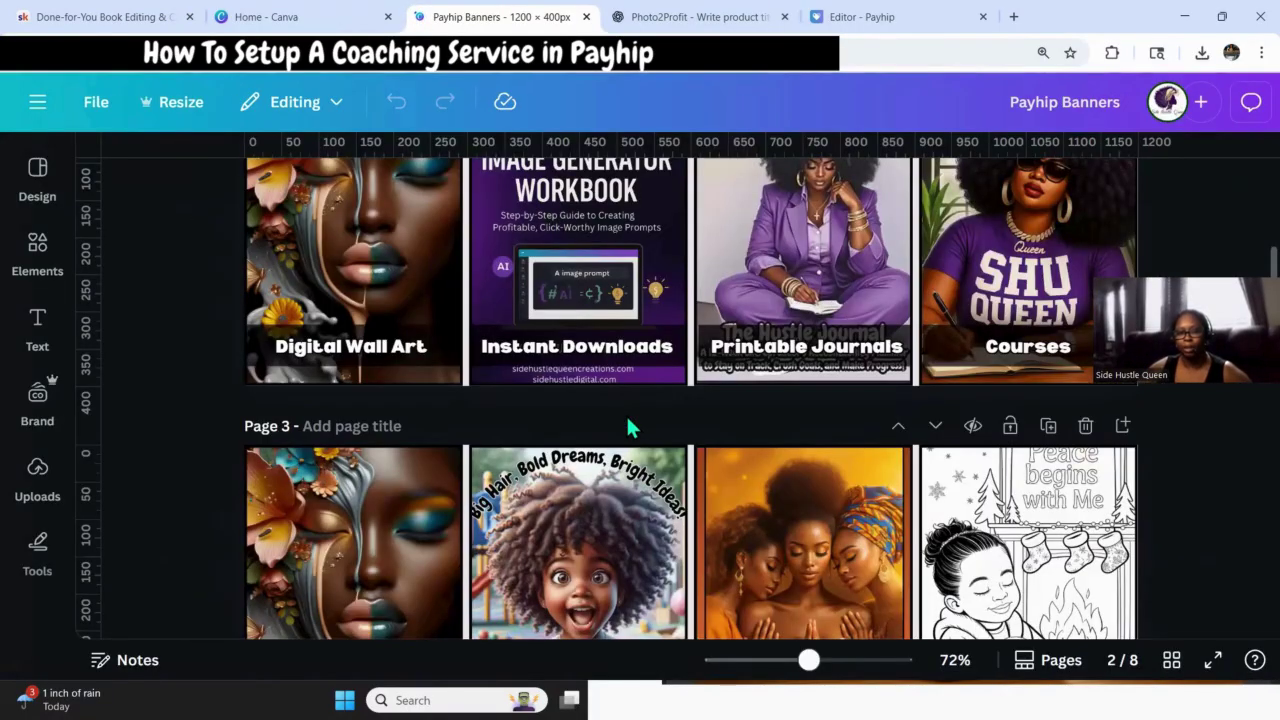
Add a new page after page 8, at the end of the Payhip Banners design.
{"action": "scroll", "coordinate": [626, 415], "scroll_direction": "down", "scroll_amount": 15}
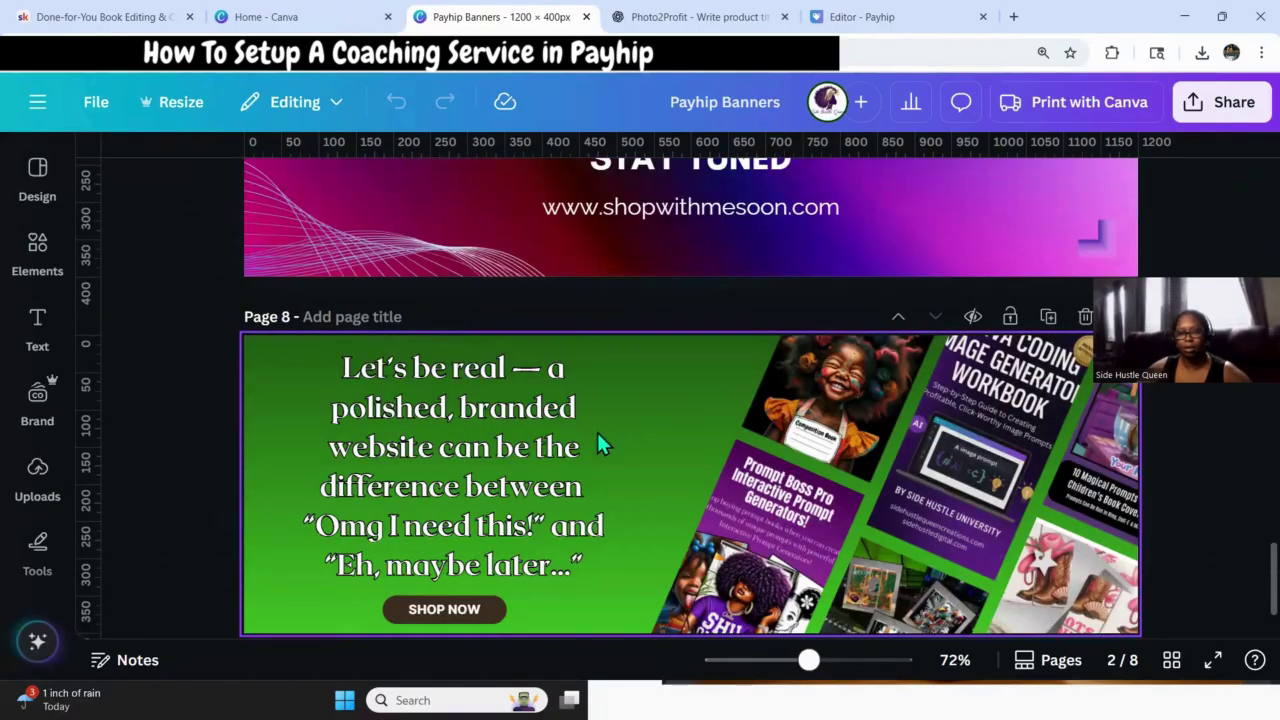
{"action": "scroll", "coordinate": [597, 444], "scroll_direction": "down", "scroll_amount": 2}
{"action": "left_click", "coordinate": [648, 605]}
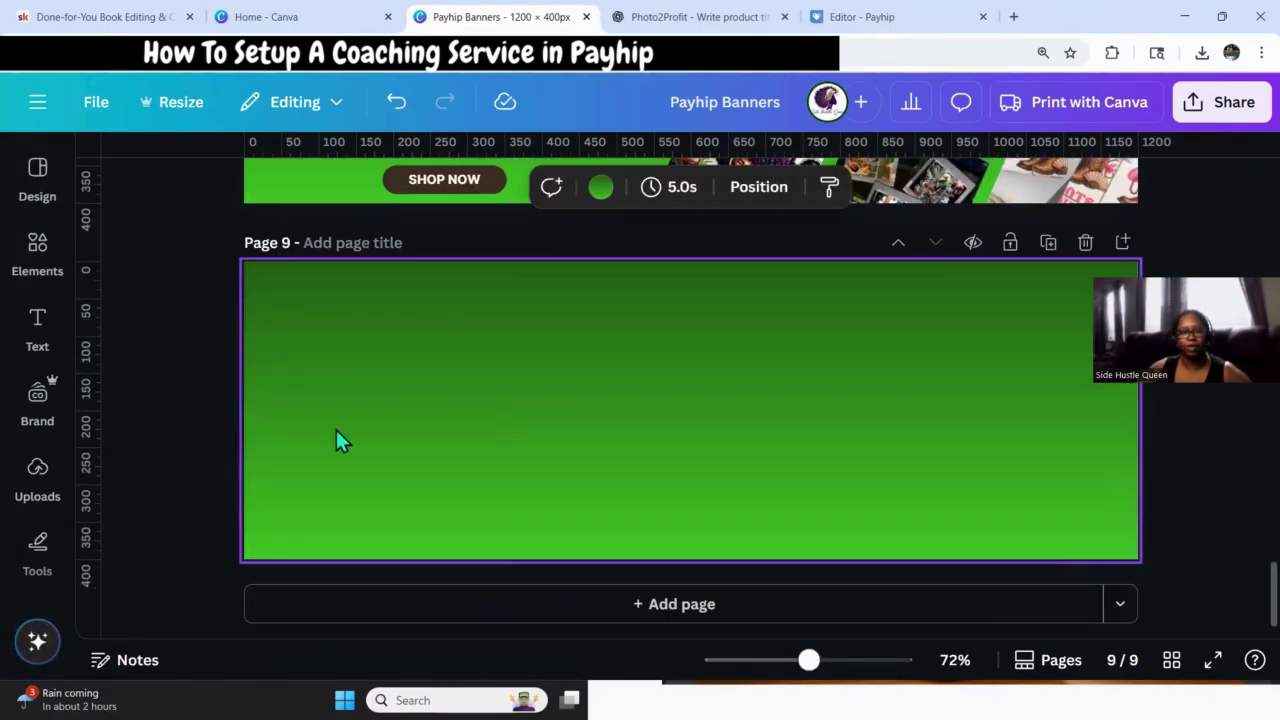
Check the banner design's custom width, height and units in the resize options, and leave them without resizing.
{"action": "left_click", "coordinate": [178, 102]}
{"action": "scroll", "coordinate": [313, 345], "scroll_direction": "down", "scroll_amount": 2}
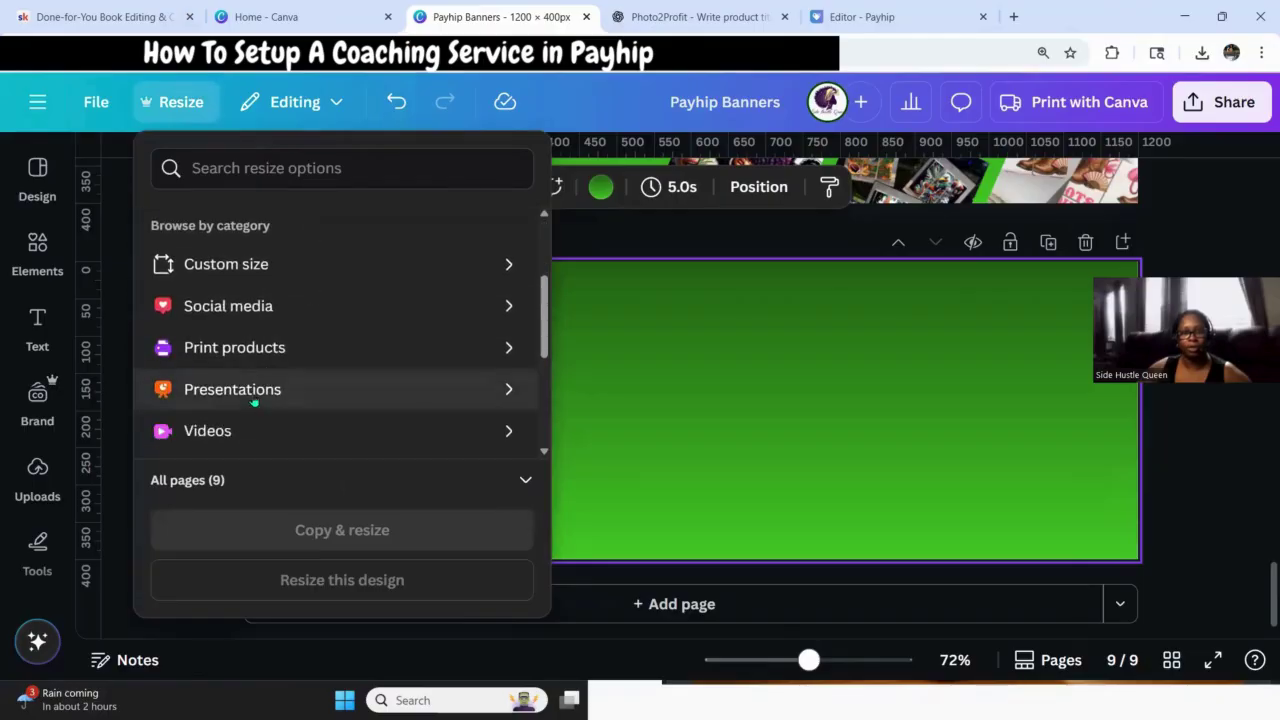
{"action": "left_click", "coordinate": [266, 263]}
{"action": "scroll", "coordinate": [399, 362], "scroll_direction": "up", "scroll_amount": 1}
{"action": "scroll", "coordinate": [399, 362], "scroll_direction": "up", "scroll_amount": 2}
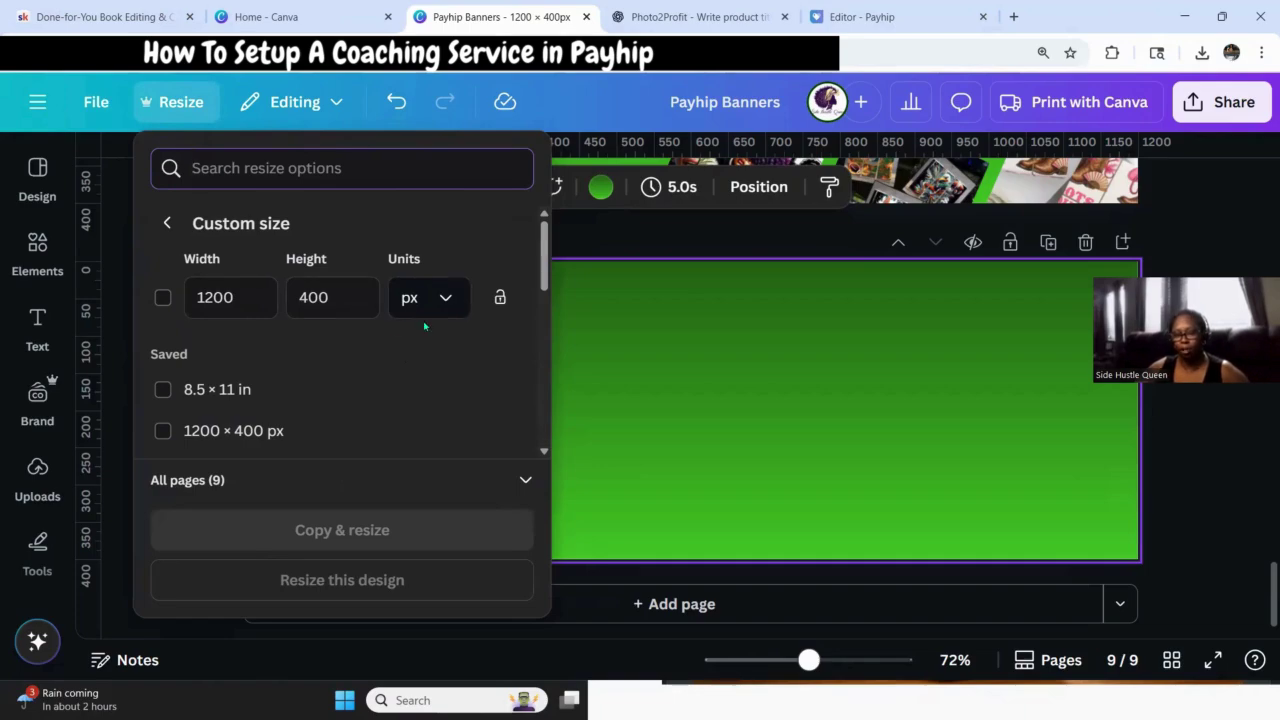
{"action": "left_click", "coordinate": [1162, 464]}
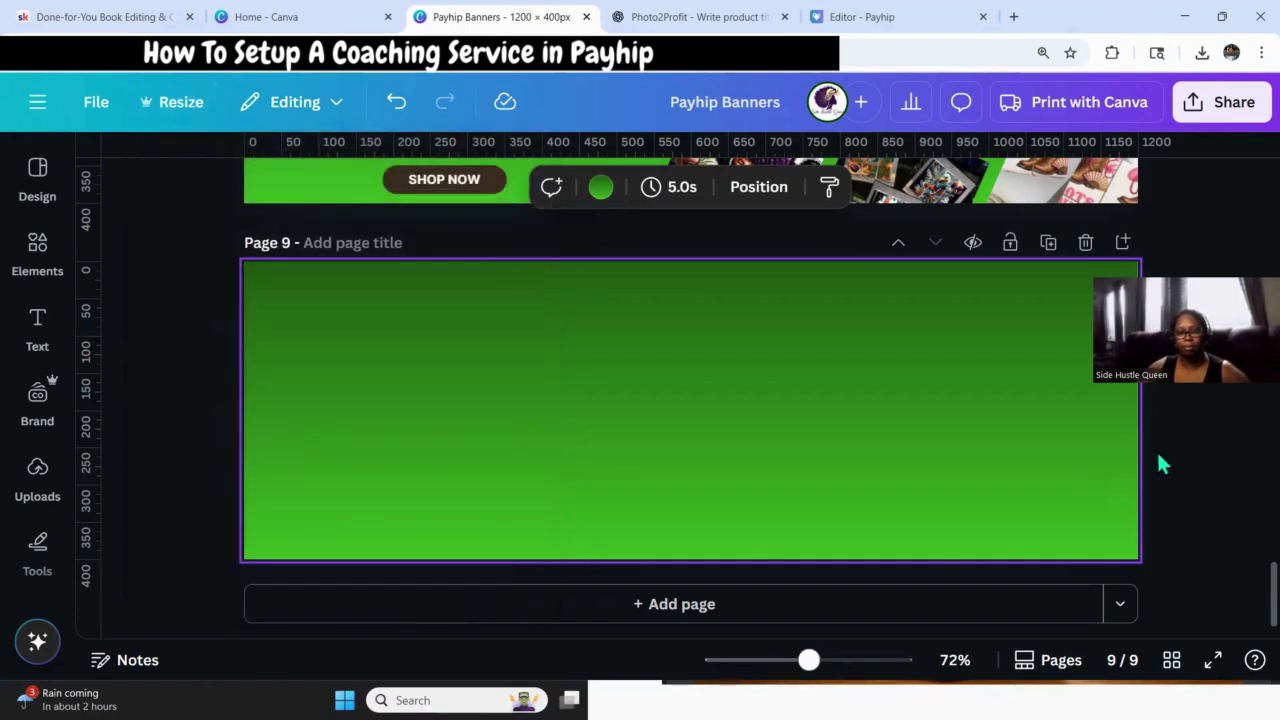
Change the background of the new page 9 from the green gradient to white.
{"action": "left_click", "coordinate": [600, 187]}
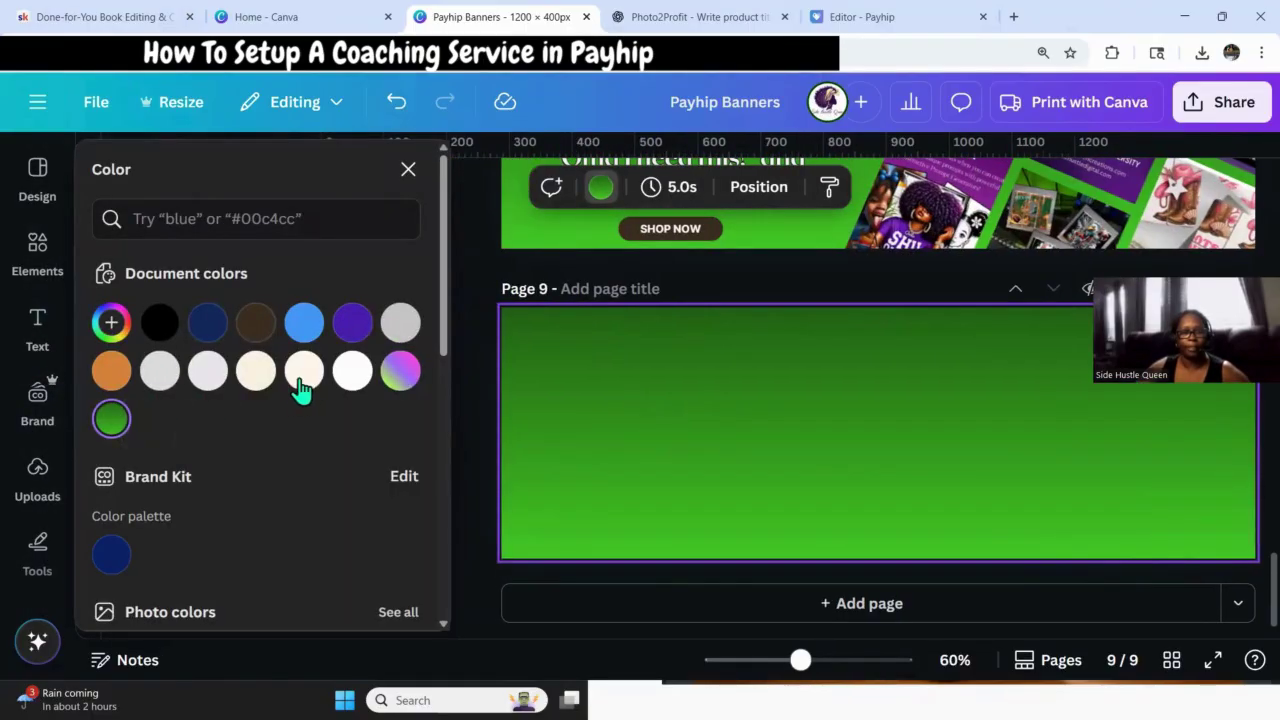
{"action": "left_click", "coordinate": [352, 372]}
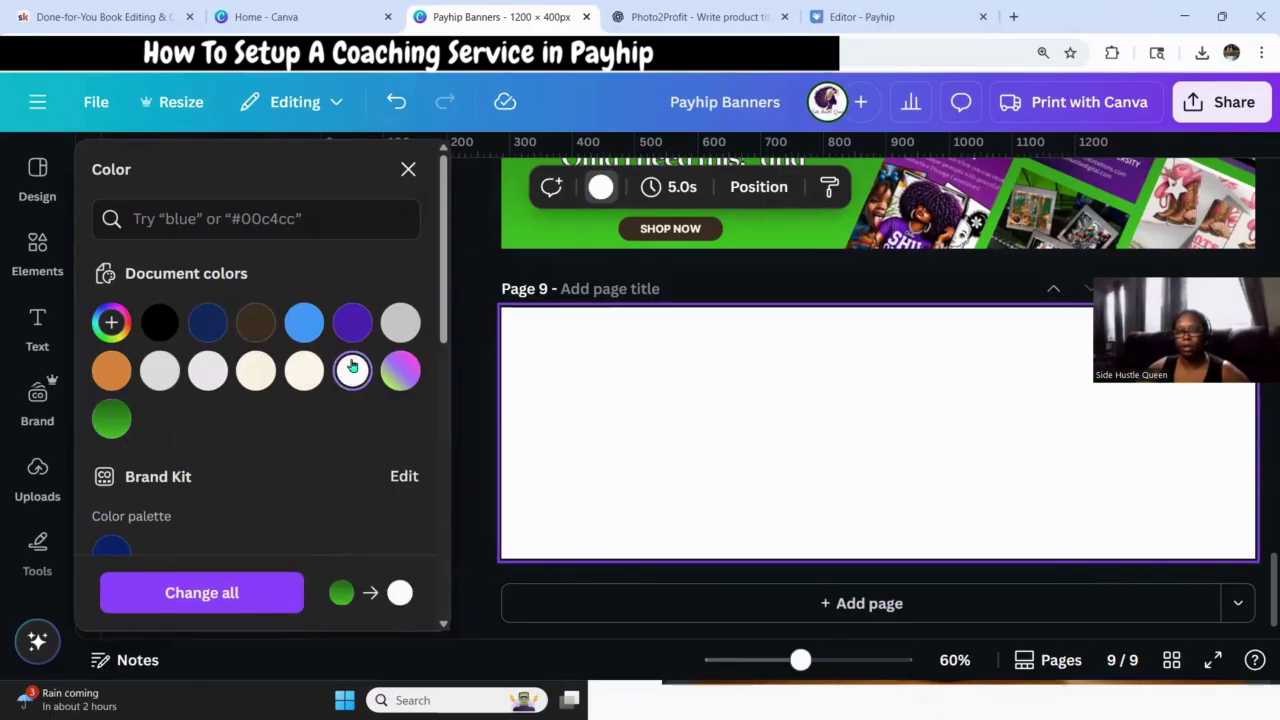
{"action": "left_click", "coordinate": [463, 490]}
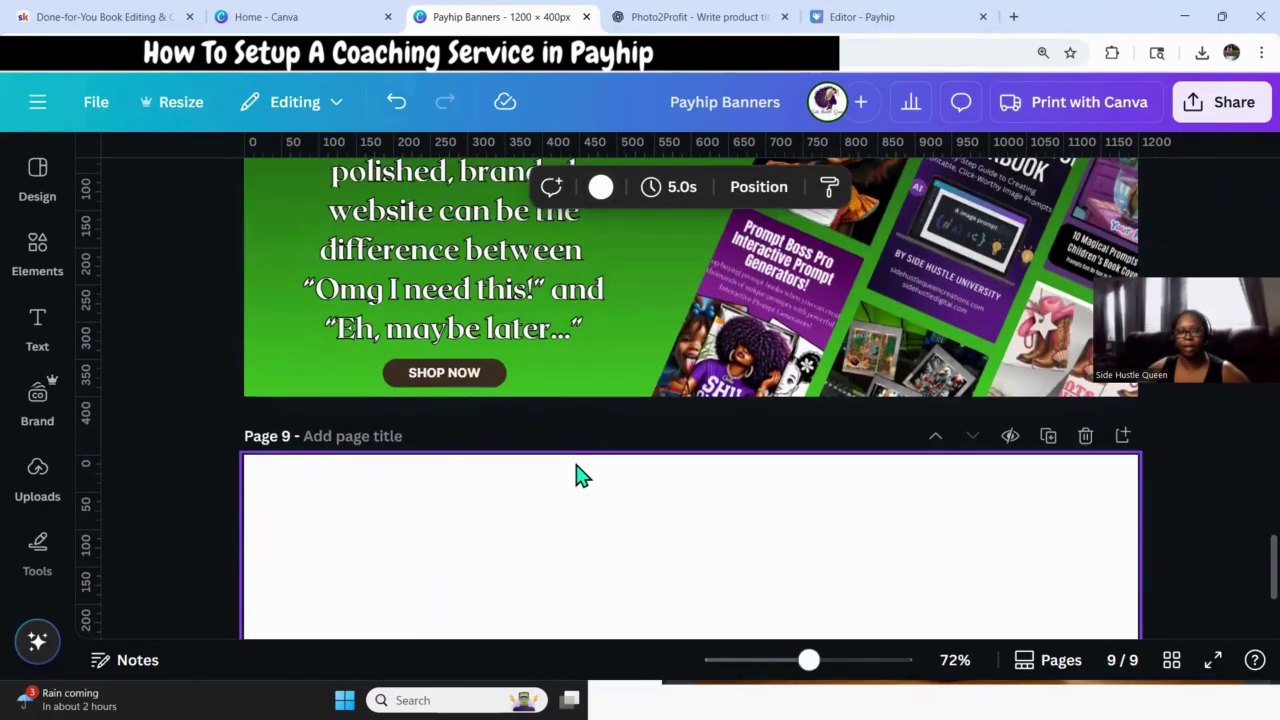
Look through the existing banners for a suitable layout and duplicate the four-panel Digital Wall Art and Product Designs banner on page 3.
{"action": "scroll", "coordinate": [600, 480], "scroll_direction": "up", "scroll_amount": 2}
{"action": "scroll", "coordinate": [685, 515], "scroll_direction": "up", "scroll_amount": 2}
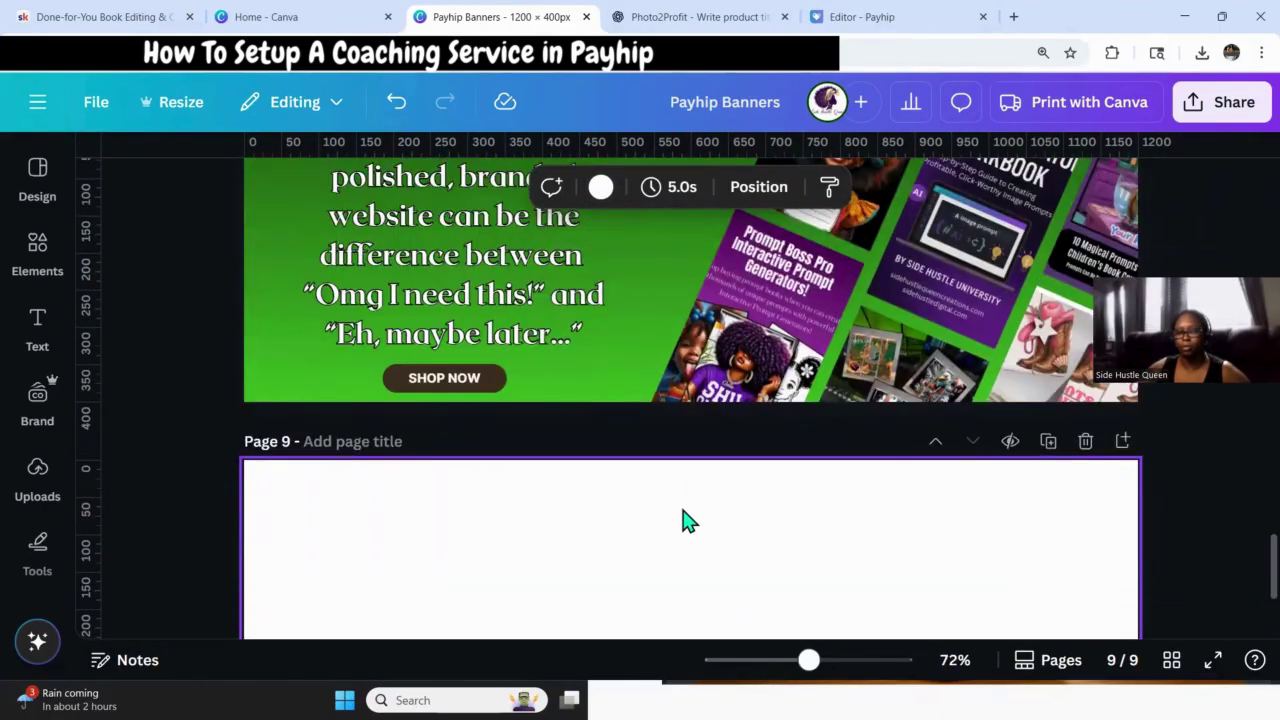
{"action": "scroll", "coordinate": [725, 557], "scroll_direction": "up", "scroll_amount": 12}
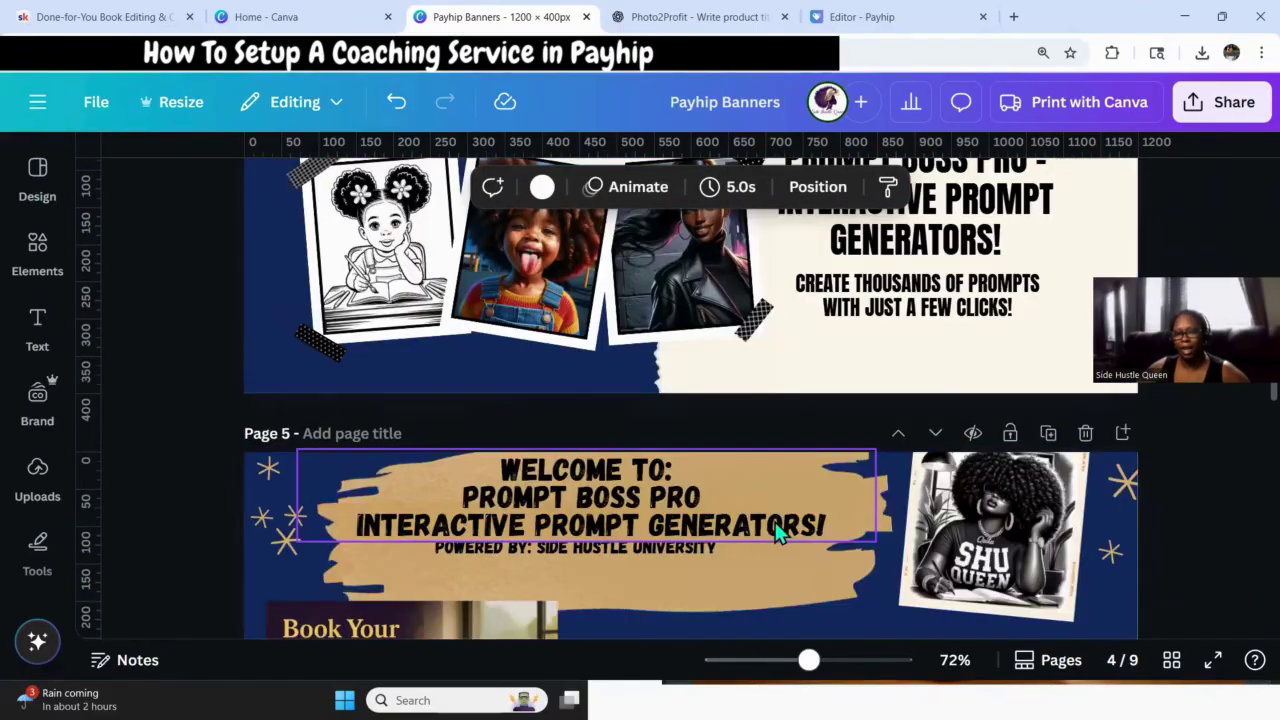
{"action": "scroll", "coordinate": [829, 375], "scroll_direction": "up", "scroll_amount": 5}
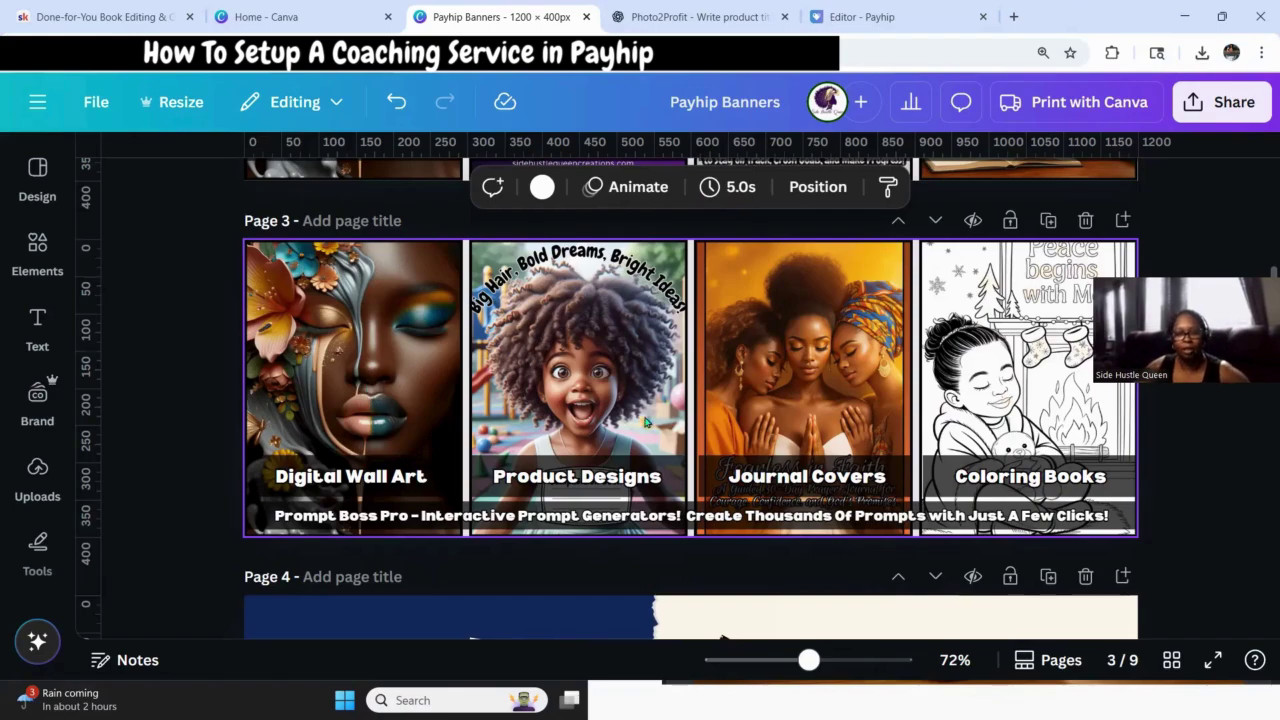
{"action": "scroll", "coordinate": [965, 597], "scroll_direction": "down", "scroll_amount": 5}
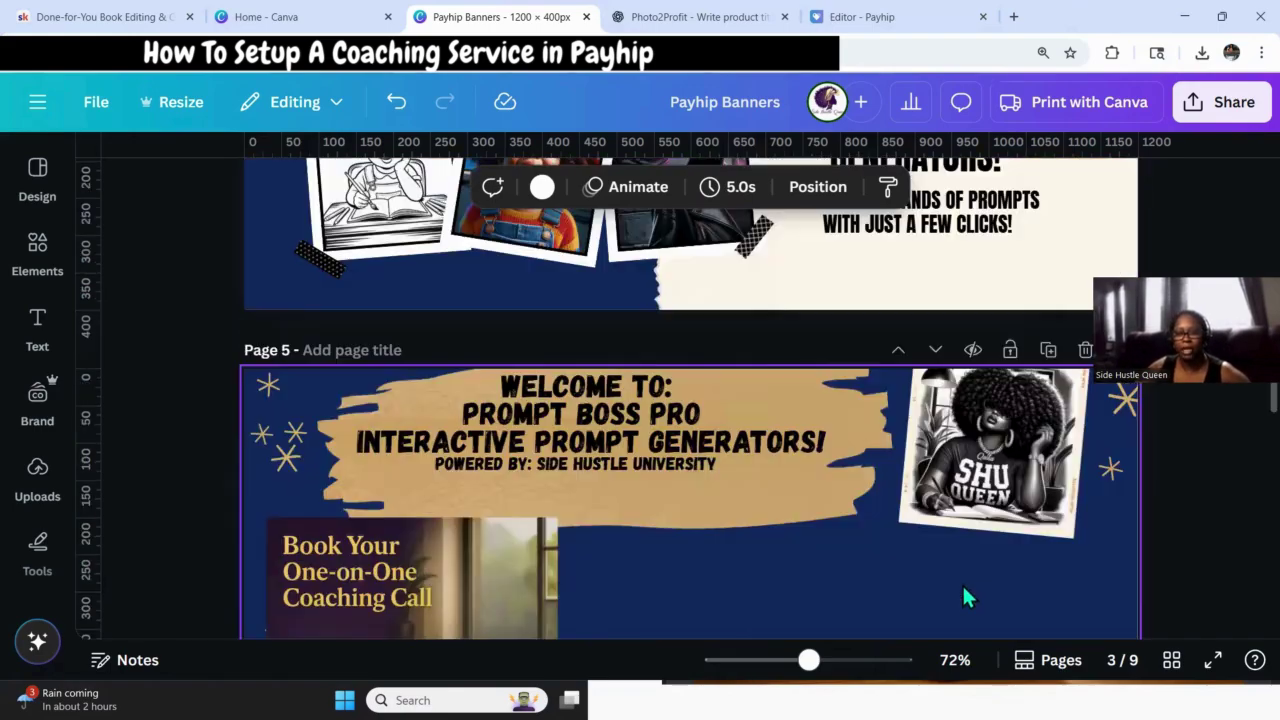
{"action": "scroll", "coordinate": [960, 600], "scroll_direction": "down", "scroll_amount": 2}
{"action": "scroll", "coordinate": [950, 585], "scroll_direction": "up", "scroll_amount": 7}
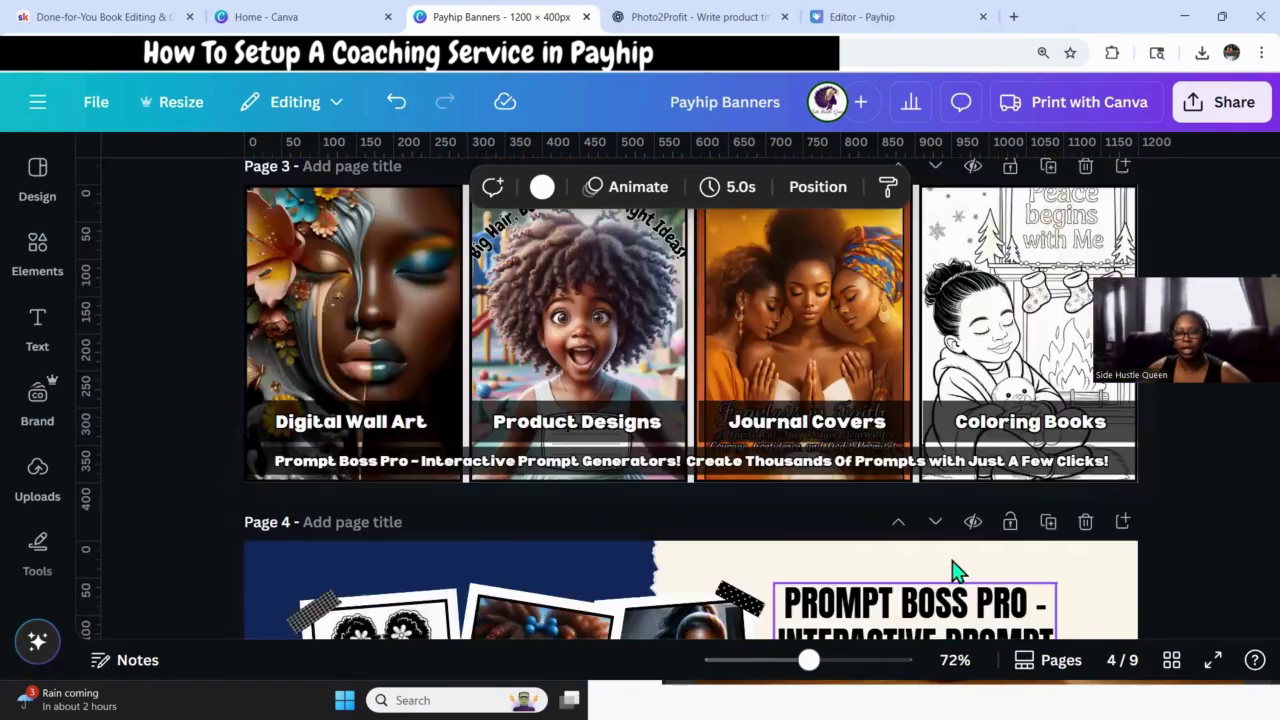
{"action": "scroll", "coordinate": [1000, 300], "scroll_direction": "up", "scroll_amount": 1}
{"action": "left_click", "coordinate": [1048, 220]}
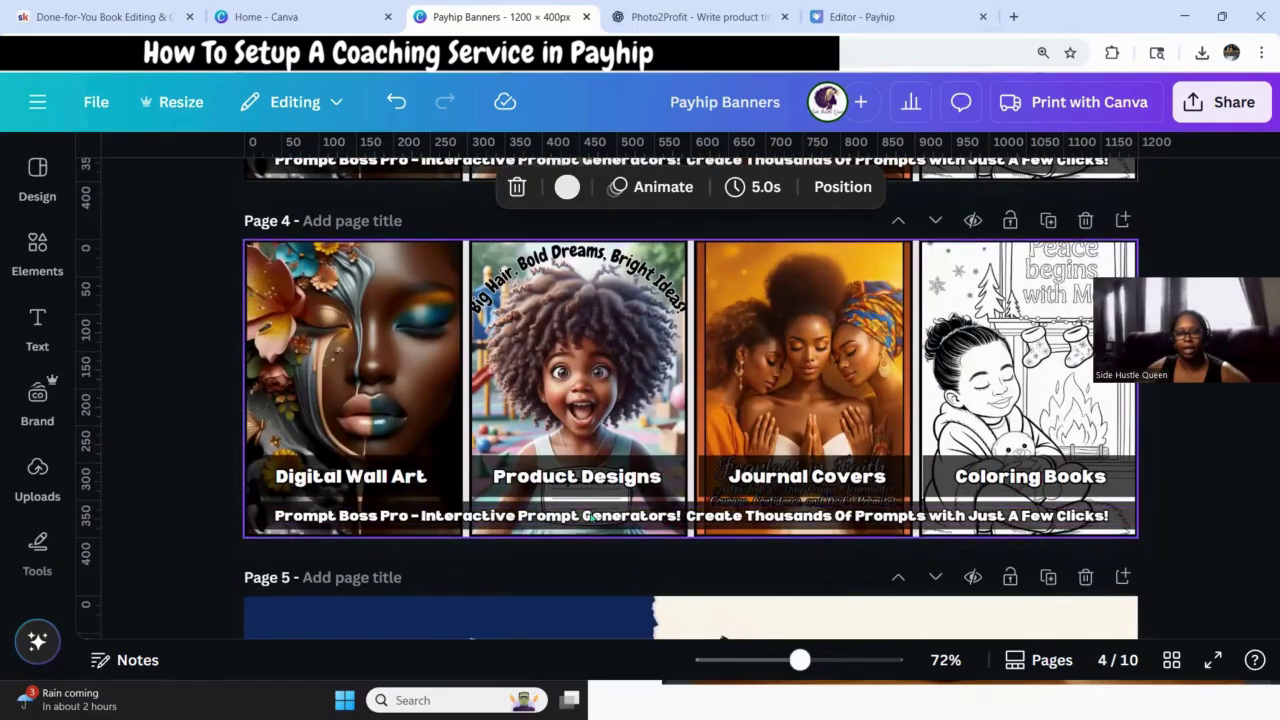
Delete the Prompt Boss Pro tagline and the dark strip behind it from the duplicated banner on page 4.
{"action": "left_click", "coordinate": [592, 517]}
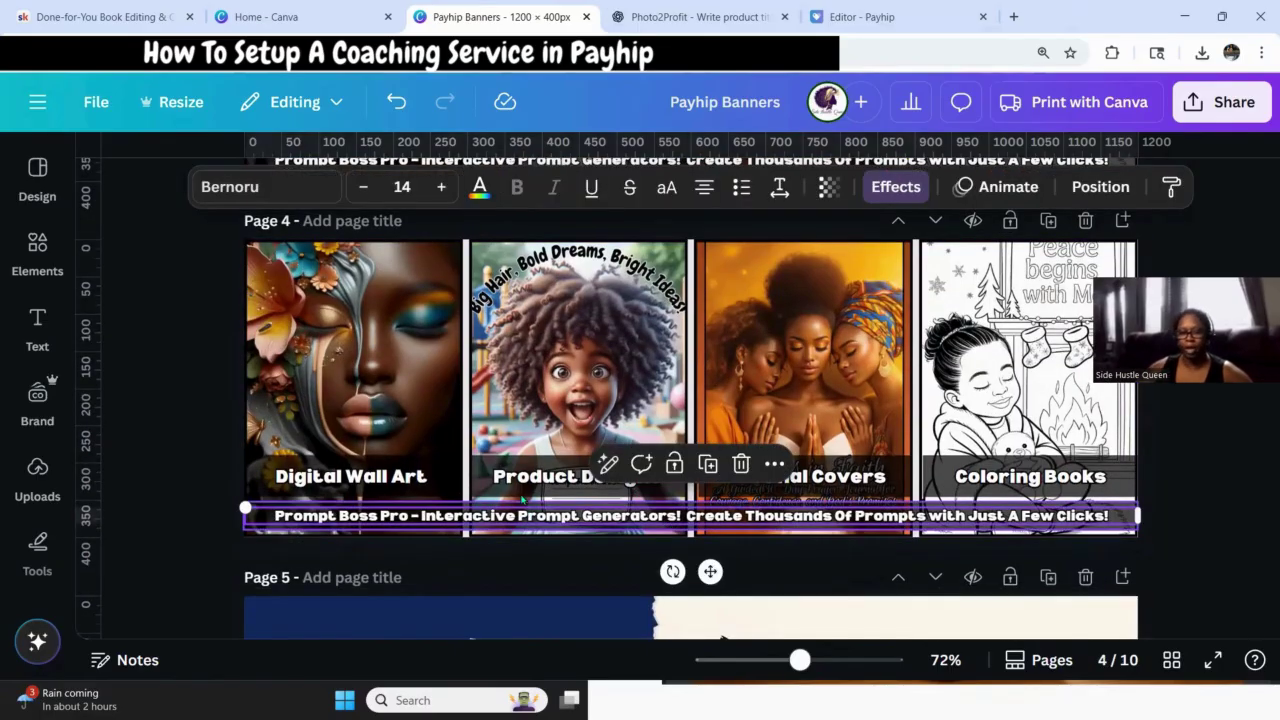
{"action": "key", "text": "Delete"}
{"action": "left_click", "coordinate": [531, 505]}
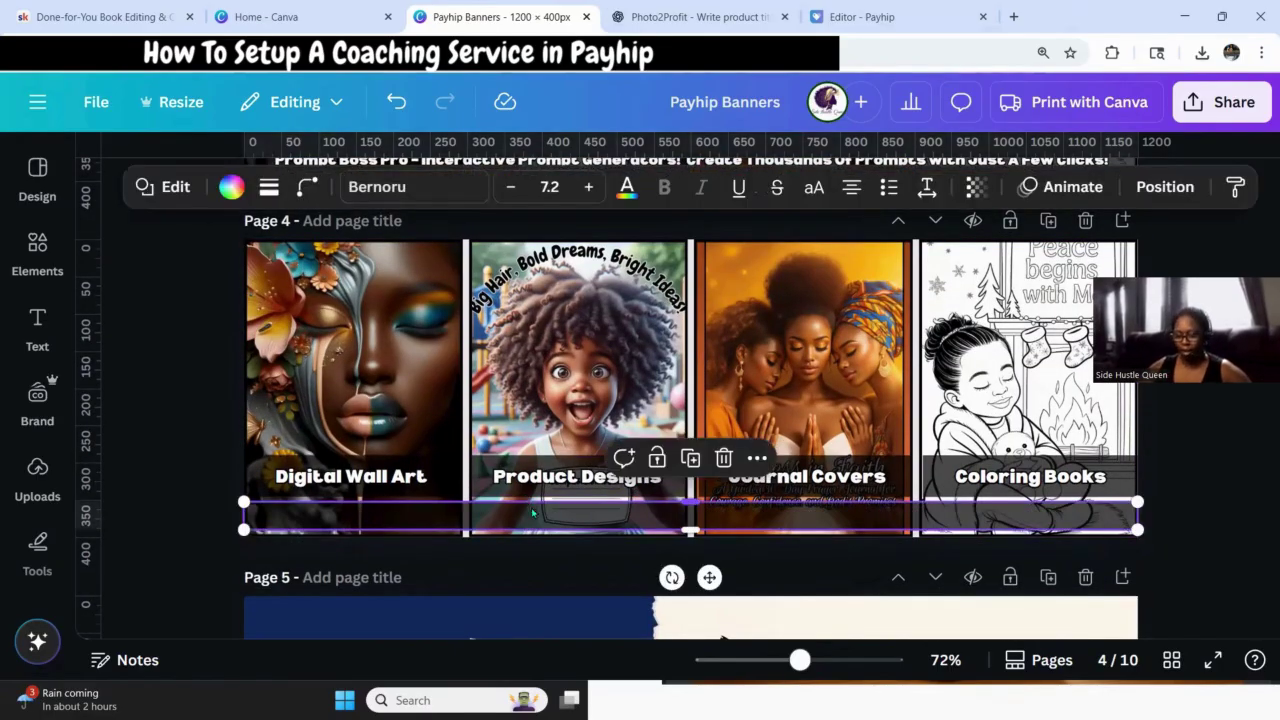
{"action": "key", "text": "Delete"}
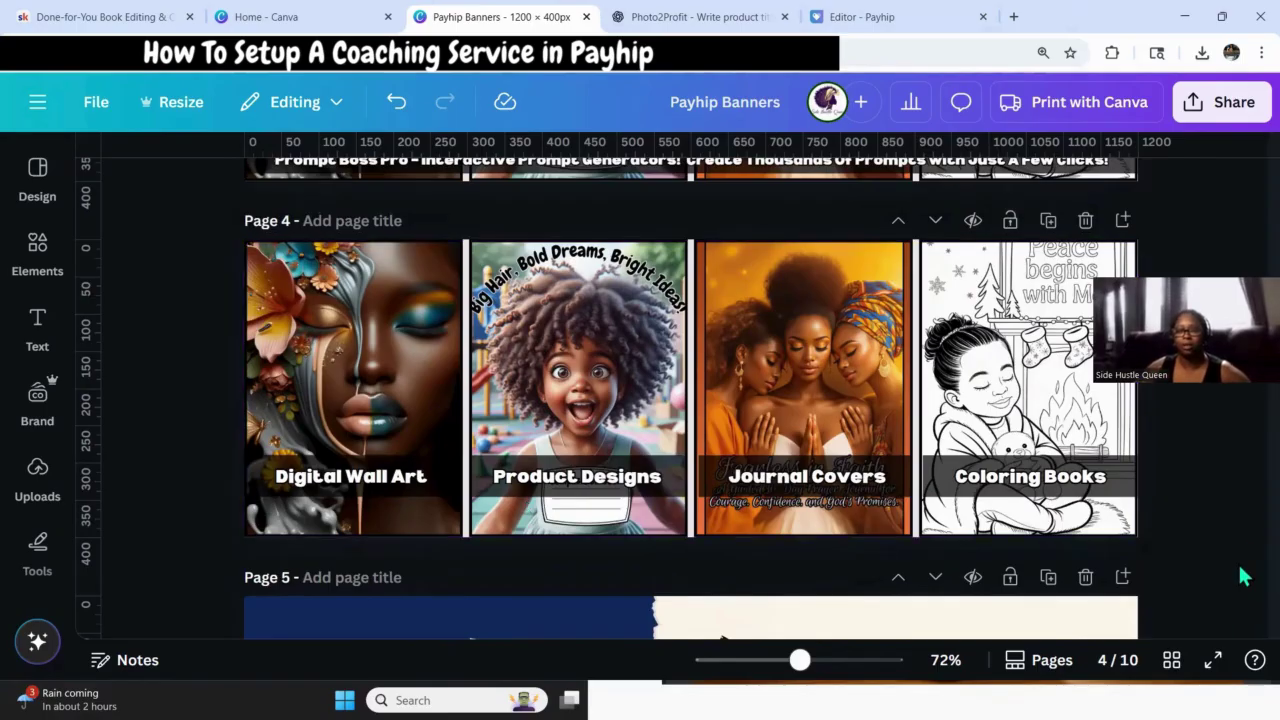
Move the four panel labels and their dark bars together slightly lower on the page 4 banner.
{"action": "left_click_drag", "start_coordinate": [1243, 493], "coordinate": [284, 494]}
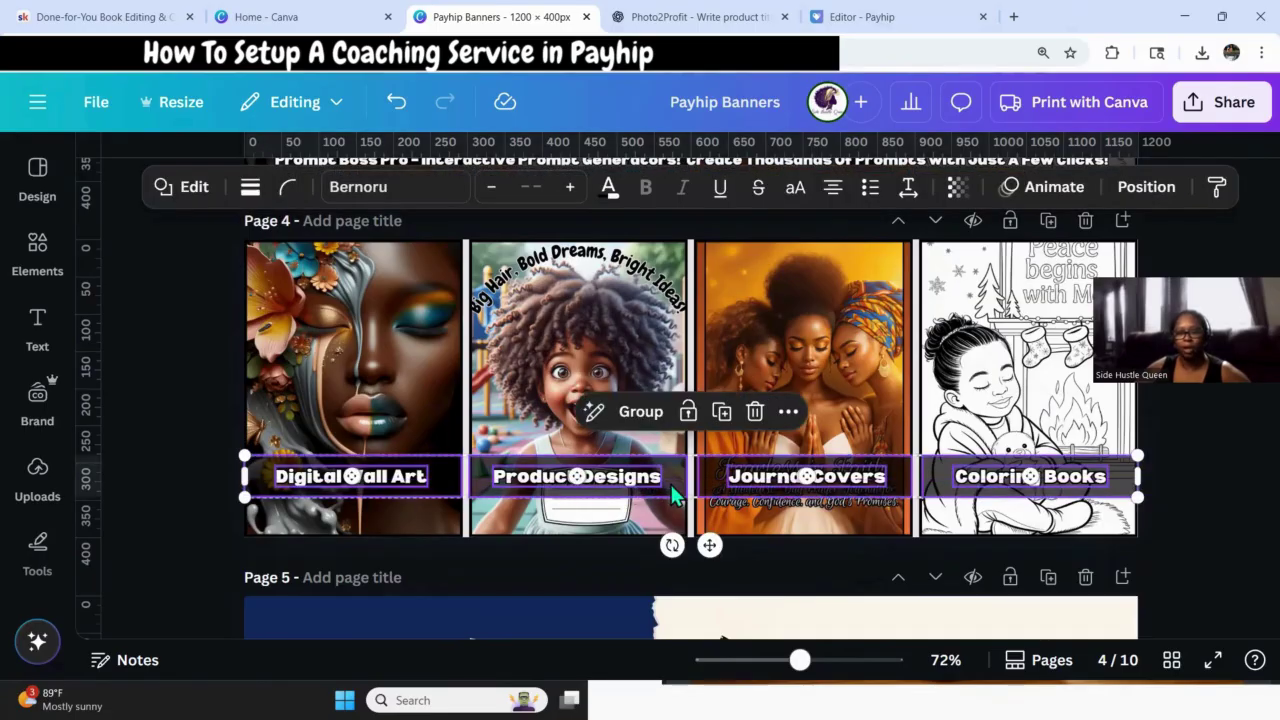
{"action": "left_click_drag", "start_coordinate": [671, 484], "coordinate": [669, 503]}
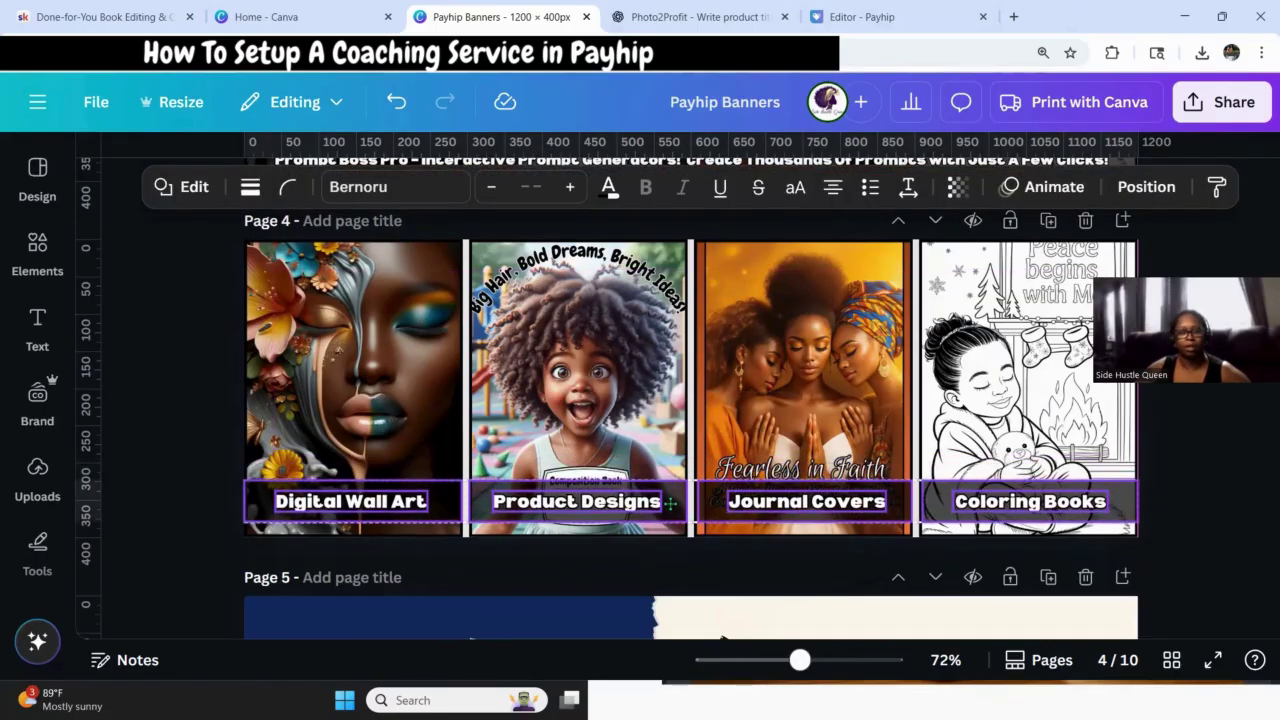
{"action": "left_click", "coordinate": [1210, 499]}
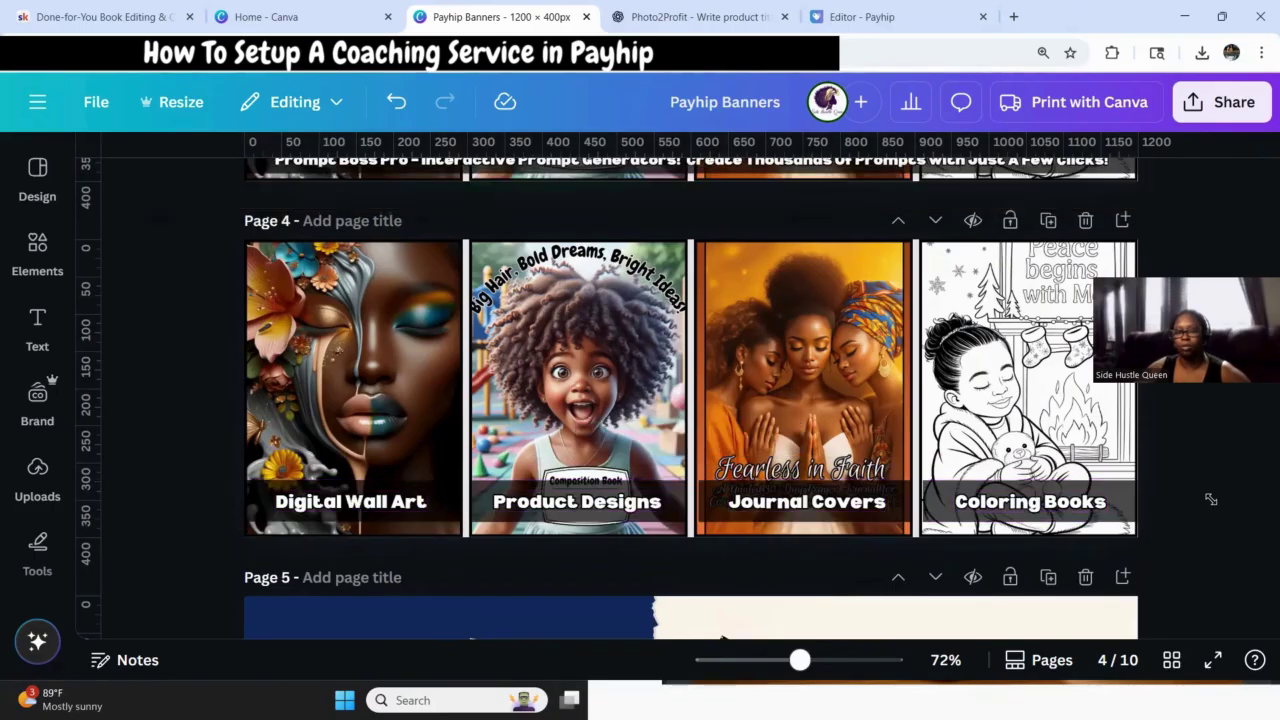
Change the Journal Covers label on the page 4 banner to Journals.
{"action": "double_click", "coordinate": [830, 505]}
{"action": "left_click", "coordinate": [884, 501]}
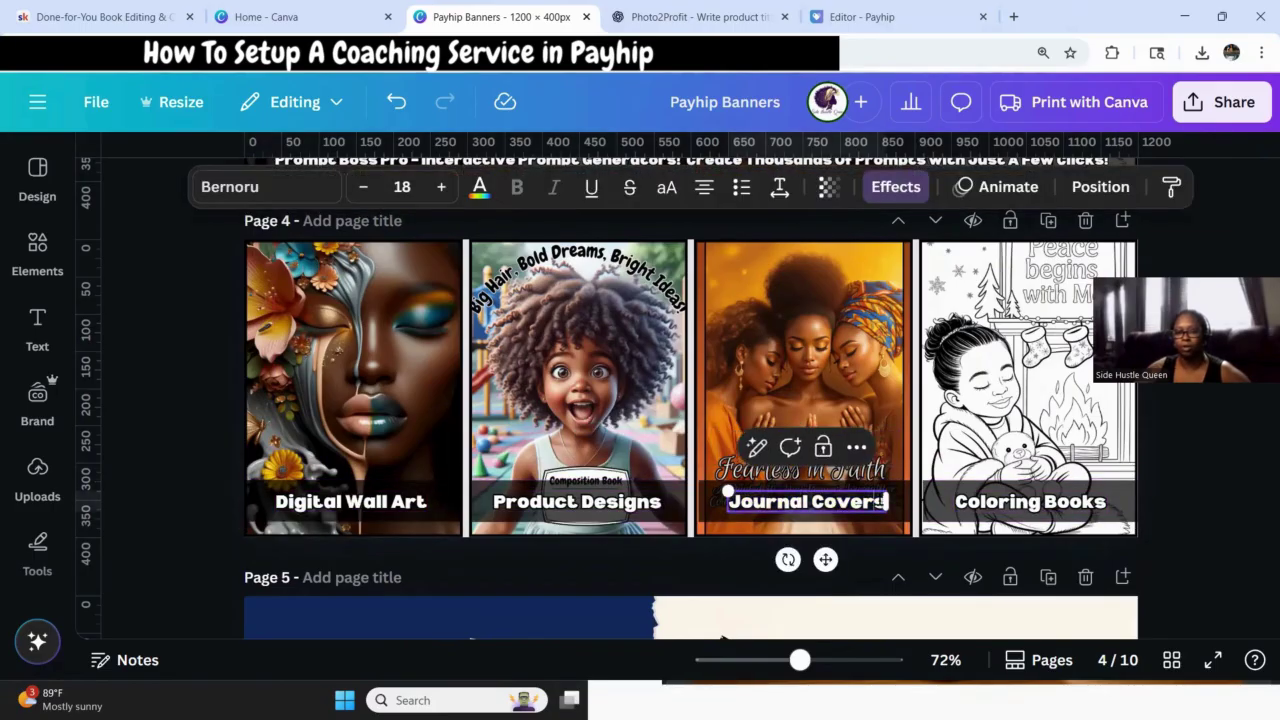
{"action": "key", "text": "BackSpace"}
{"action": "key", "text": "BackSpace"}
{"action": "key", "text": "BackSpace"}
{"action": "key", "text": "BackSpace"}
{"action": "key", "text": "BackSpace"}
{"action": "key", "text": "BackSpace"}
{"action": "key", "text": "BackSpace"}
{"action": "key", "text": "BackSpace"}
{"action": "key", "text": "BackSpace"}
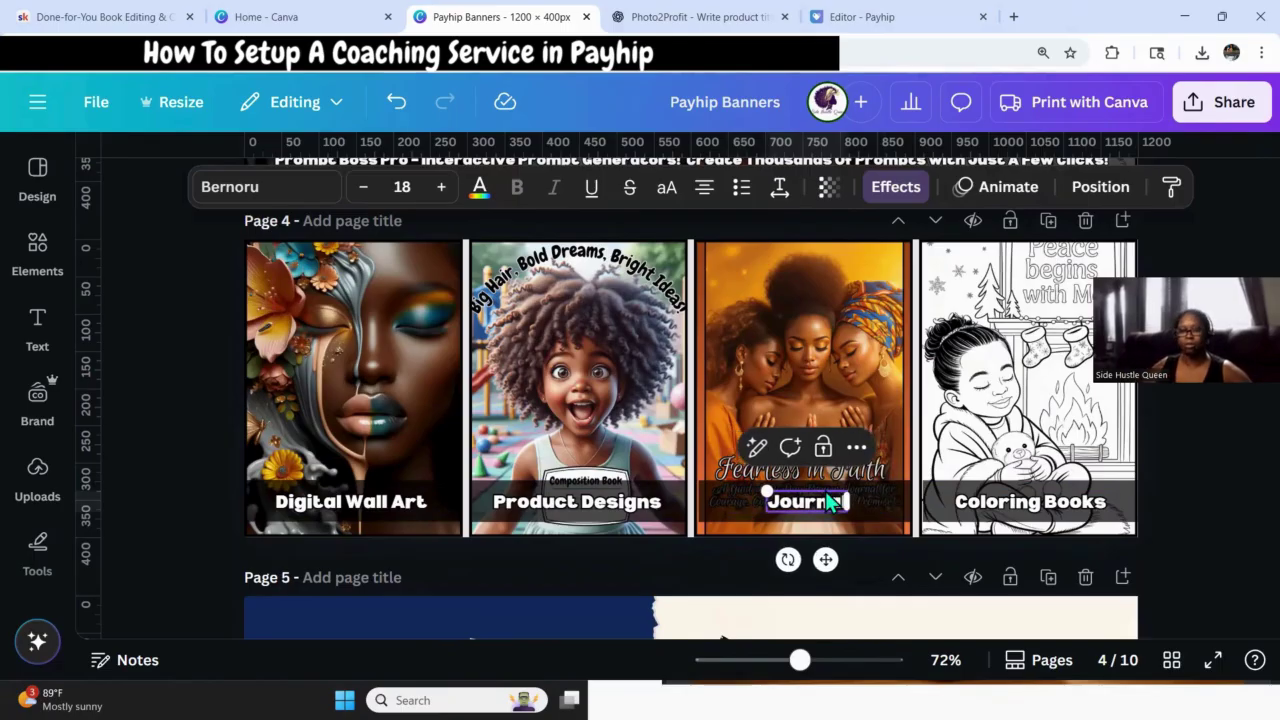
{"action": "type", "text": "als"}
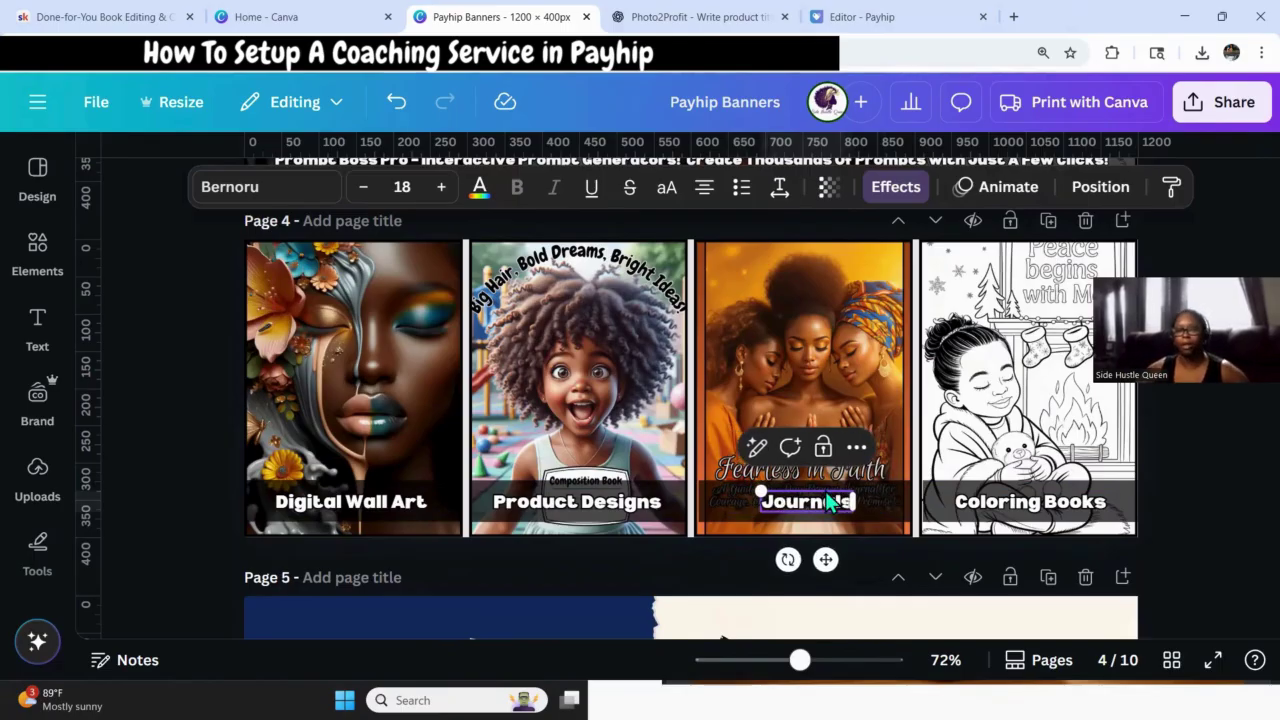
{"action": "left_click", "coordinate": [1238, 527]}
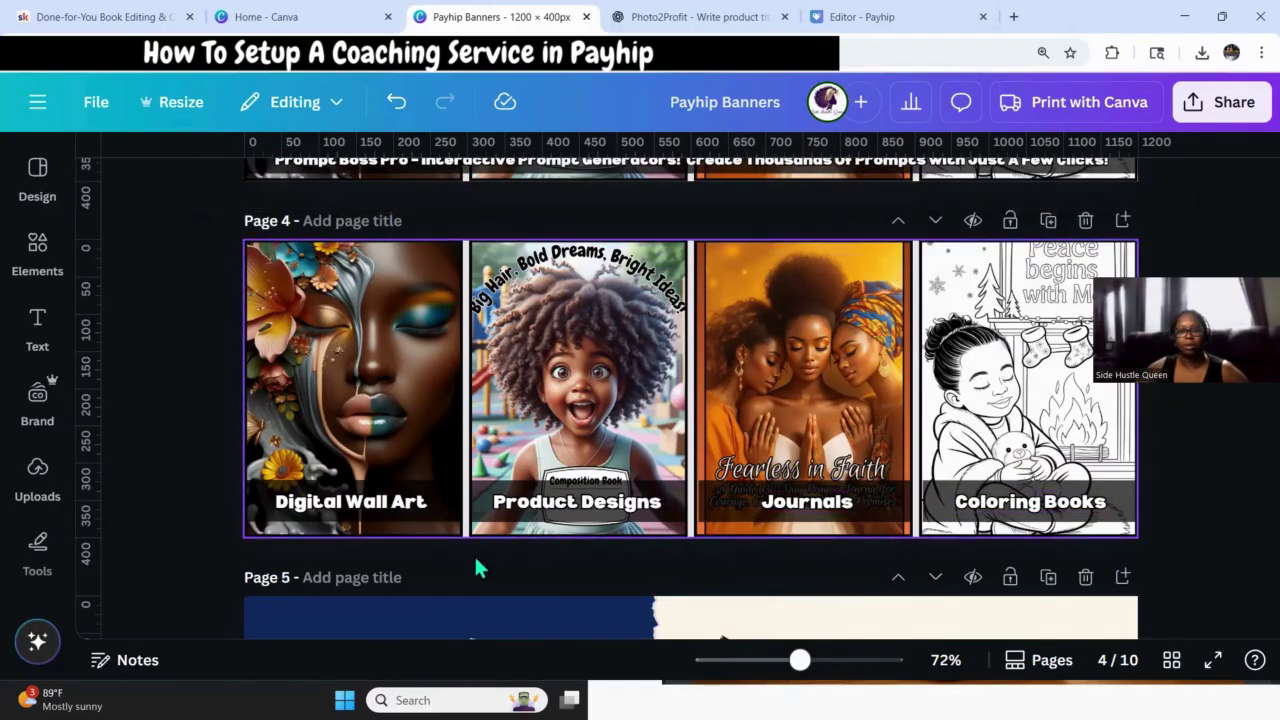
Remove the picture from the Product Designs panel and relabel it Kids Books, widening the text box to fit one line.
{"action": "double_click", "coordinate": [543, 506]}
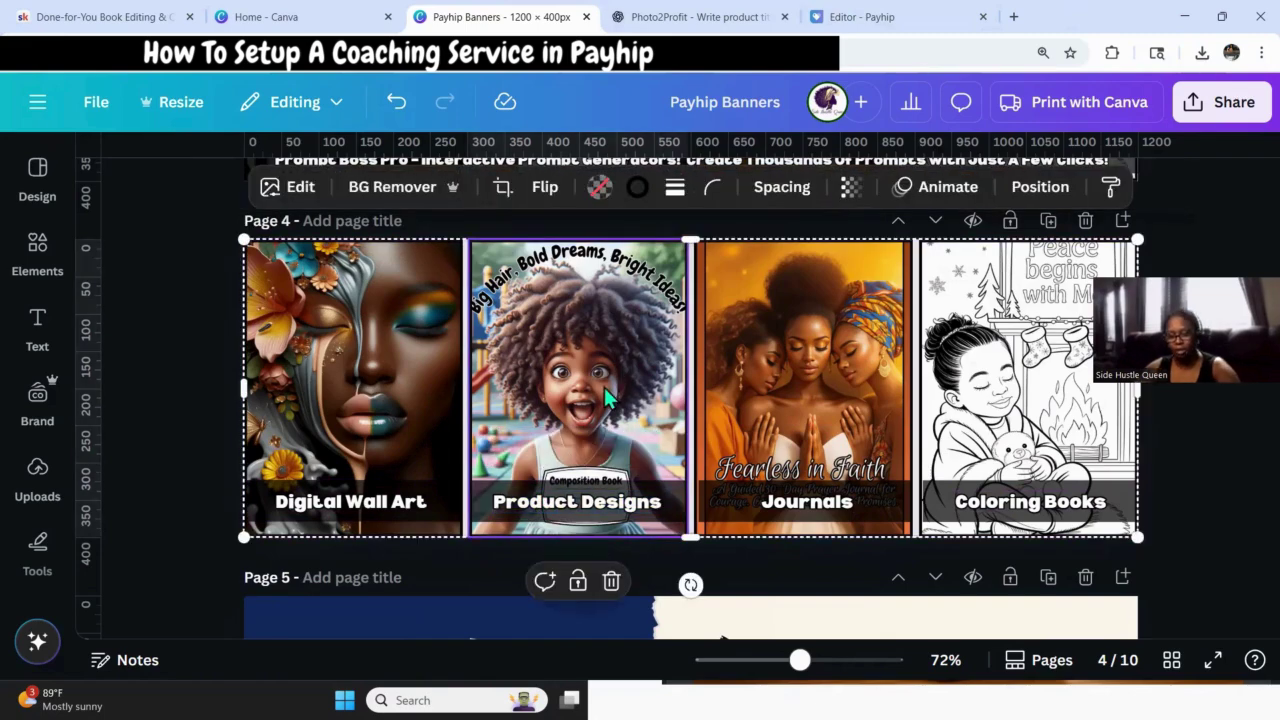
{"action": "key", "text": "Delete"}
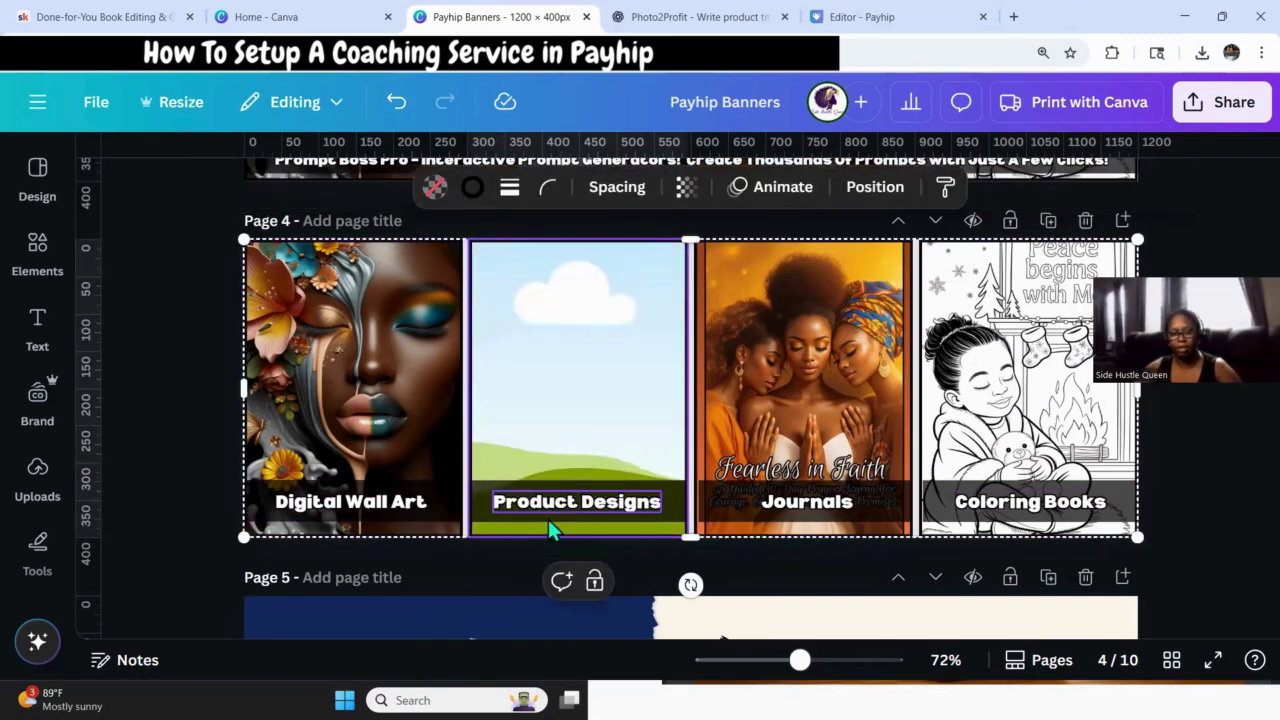
{"action": "left_click", "coordinate": [639, 503]}
{"action": "left_click", "coordinate": [639, 503]}
{"action": "type", "text": "Kids"}
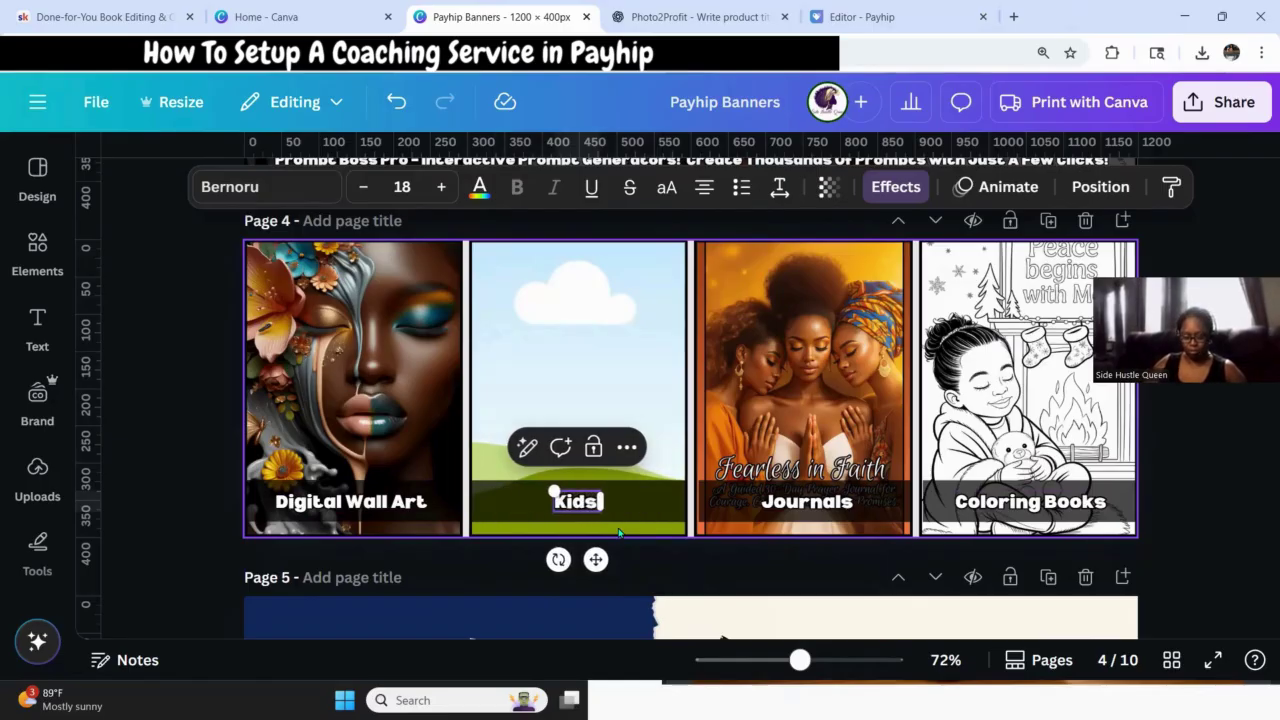
{"action": "type", "text": " Books"}
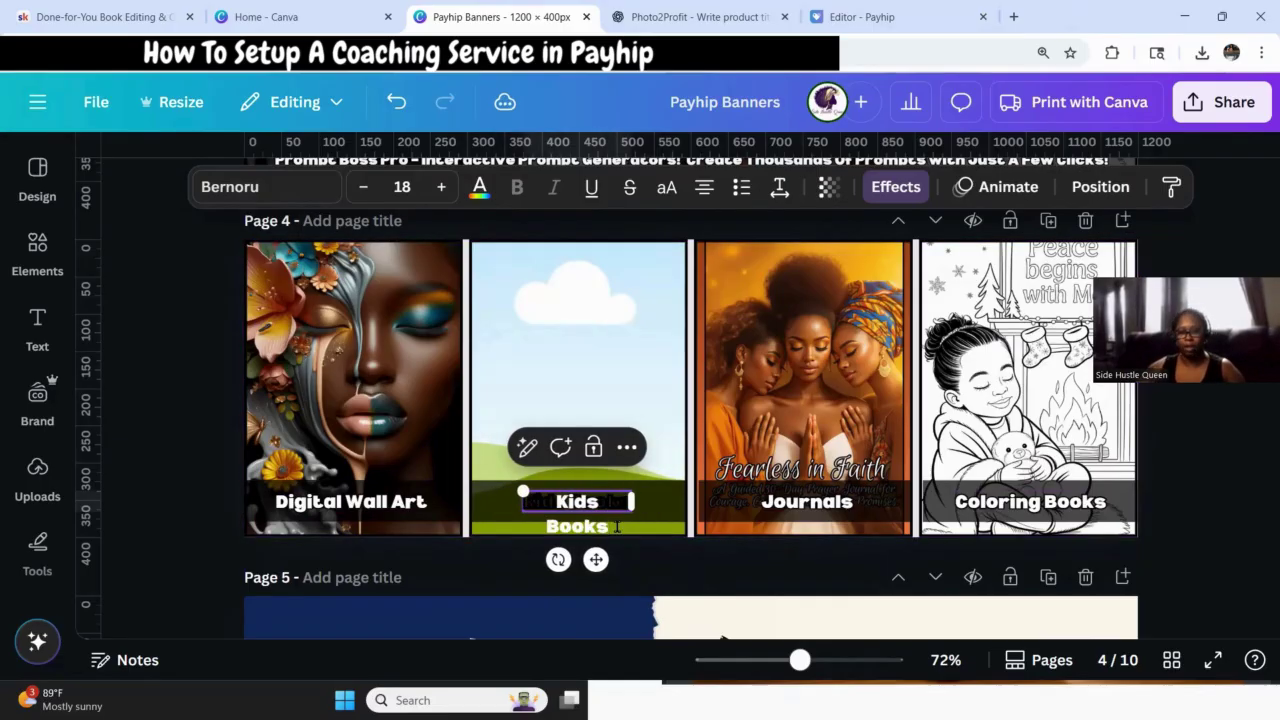
{"action": "left_click_drag", "start_coordinate": [636, 500], "coordinate": [670, 501]}
Remove the picture from the Digital Wall Art panel and change its label to Activity Books.
{"action": "left_click", "coordinate": [401, 503]}
{"action": "left_click", "coordinate": [360, 364]}
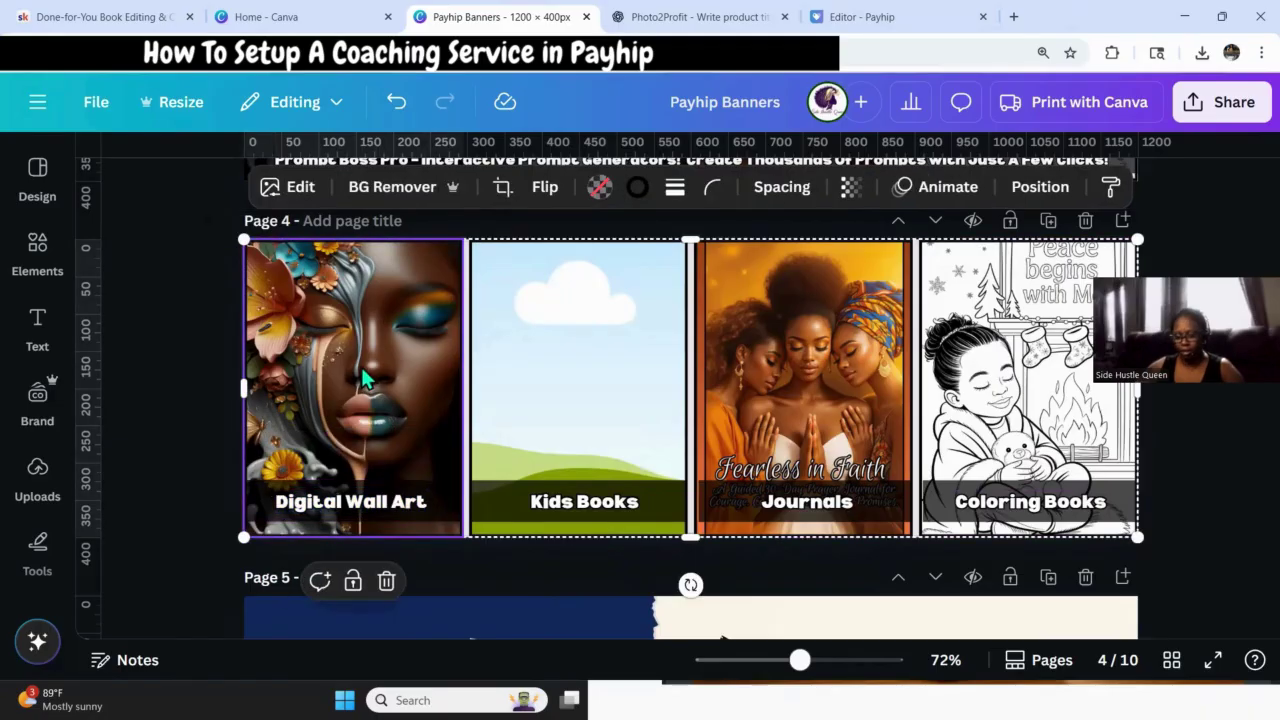
{"action": "key", "text": "Delete"}
{"action": "left_click", "coordinate": [368, 506]}
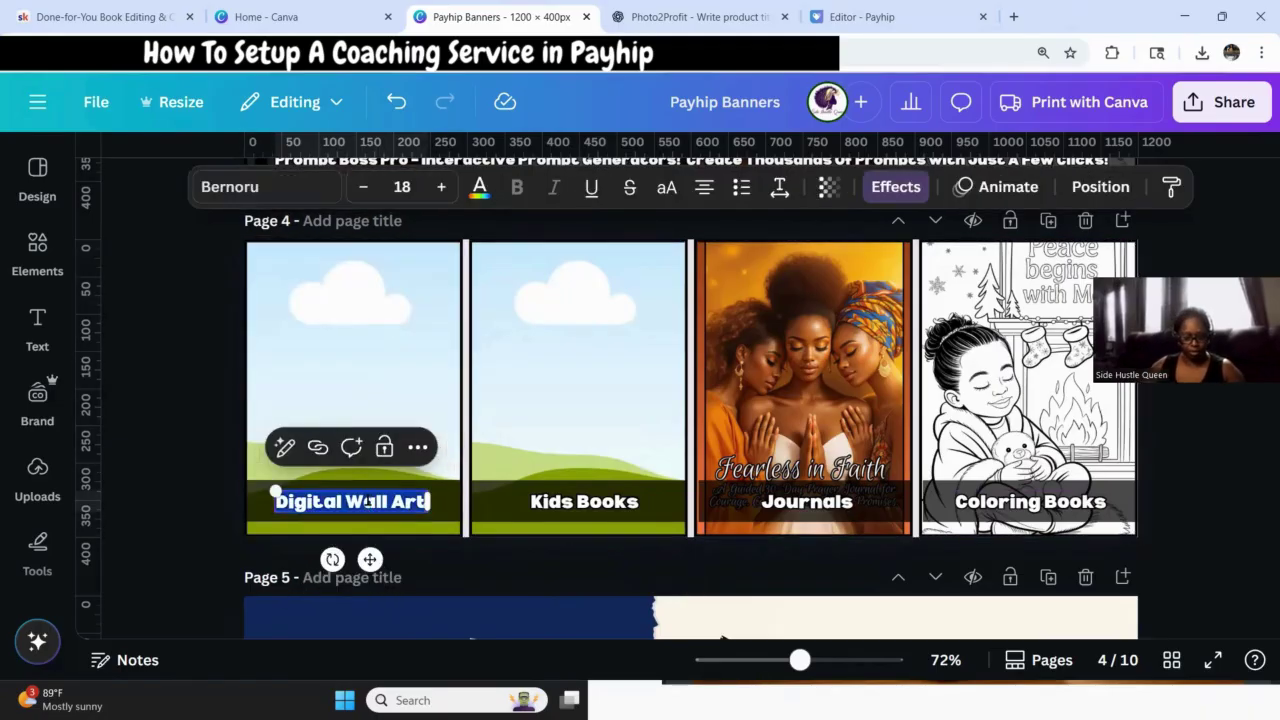
{"action": "left_click_drag", "start_coordinate": [273, 501], "coordinate": [368, 499]}
{"action": "type", "text": "Activi"}
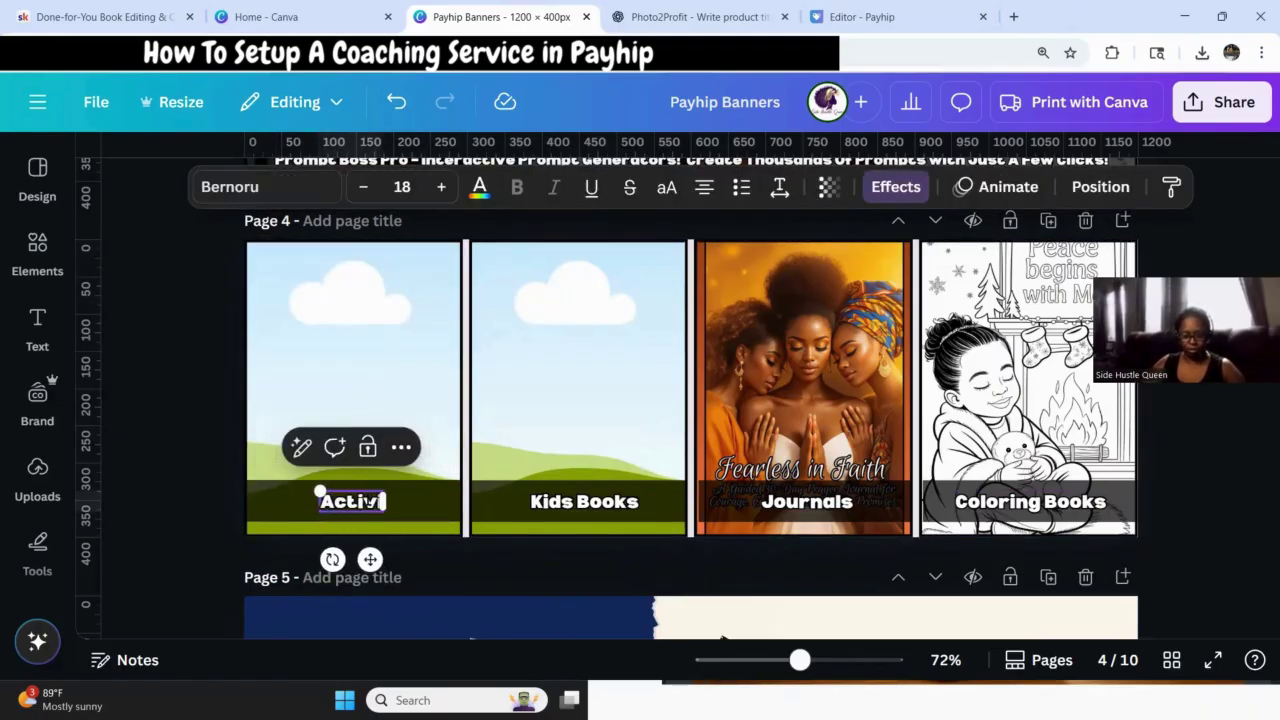
{"action": "type", "text": "ty Bo"}
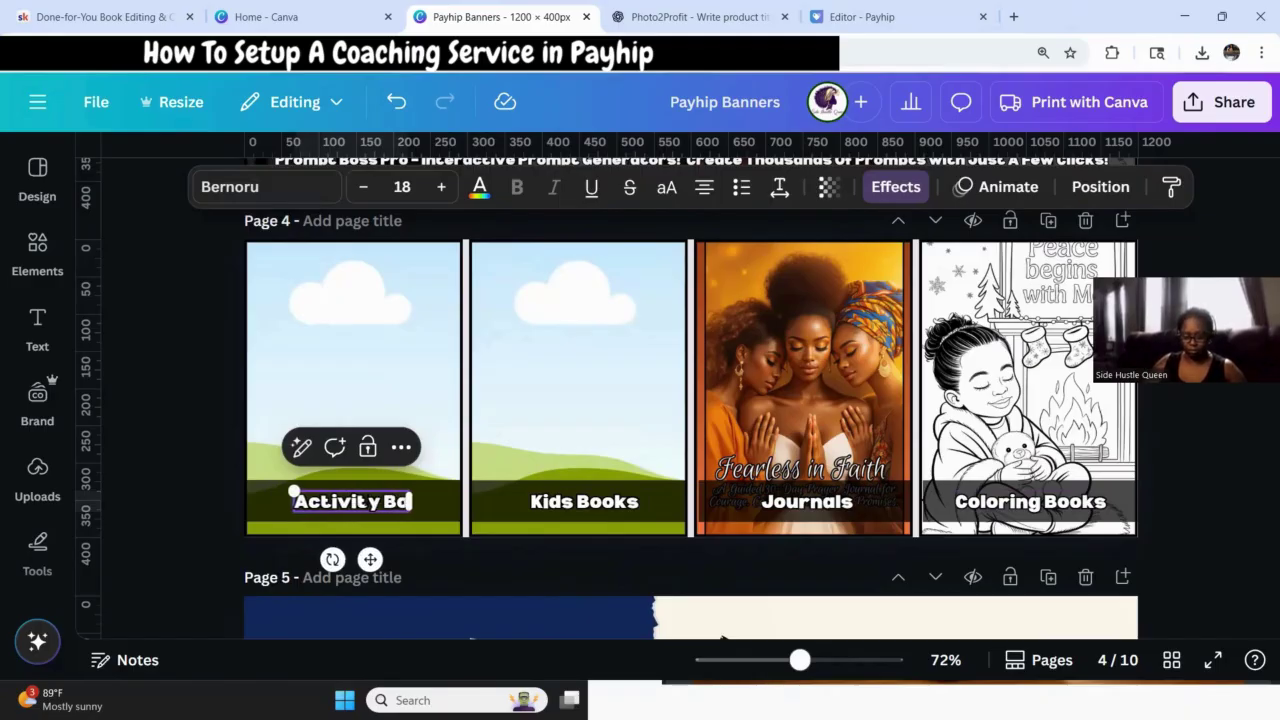
{"action": "type", "text": "oks"}
{"action": "scroll", "coordinate": [1237, 512], "scroll_direction": "down", "scroll_amount": 1}
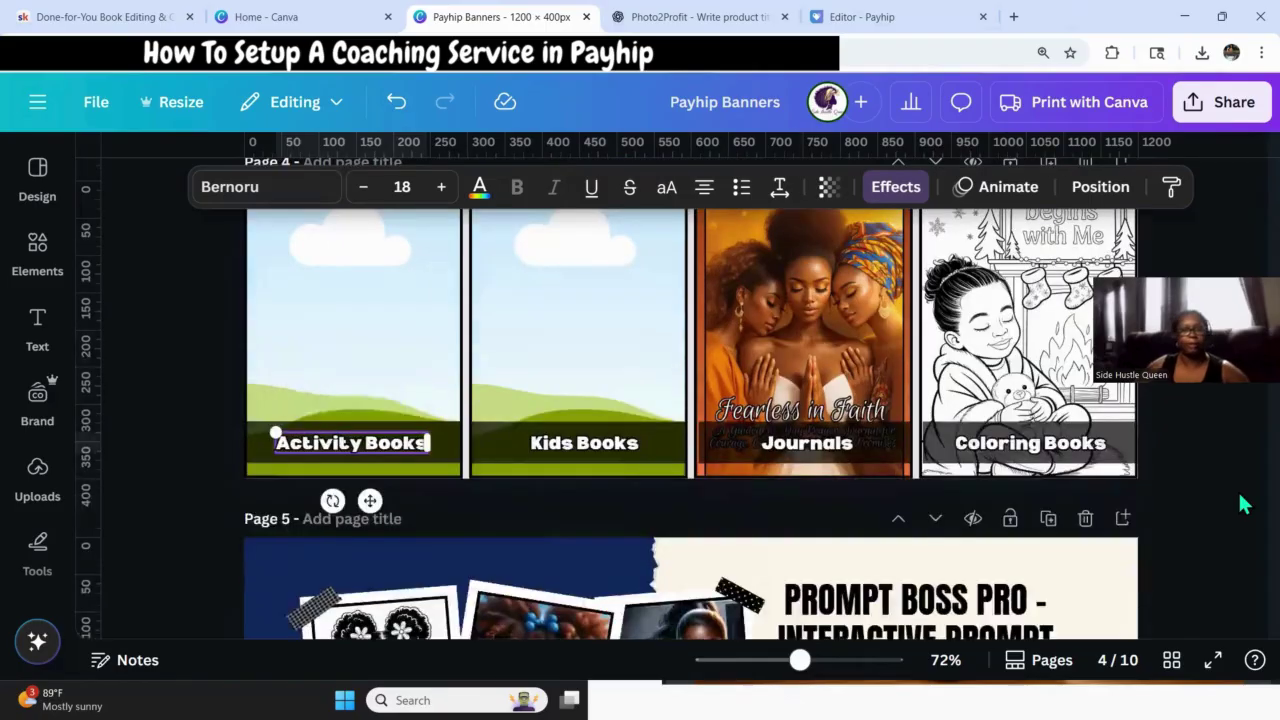
{"action": "left_click", "coordinate": [1170, 488]}
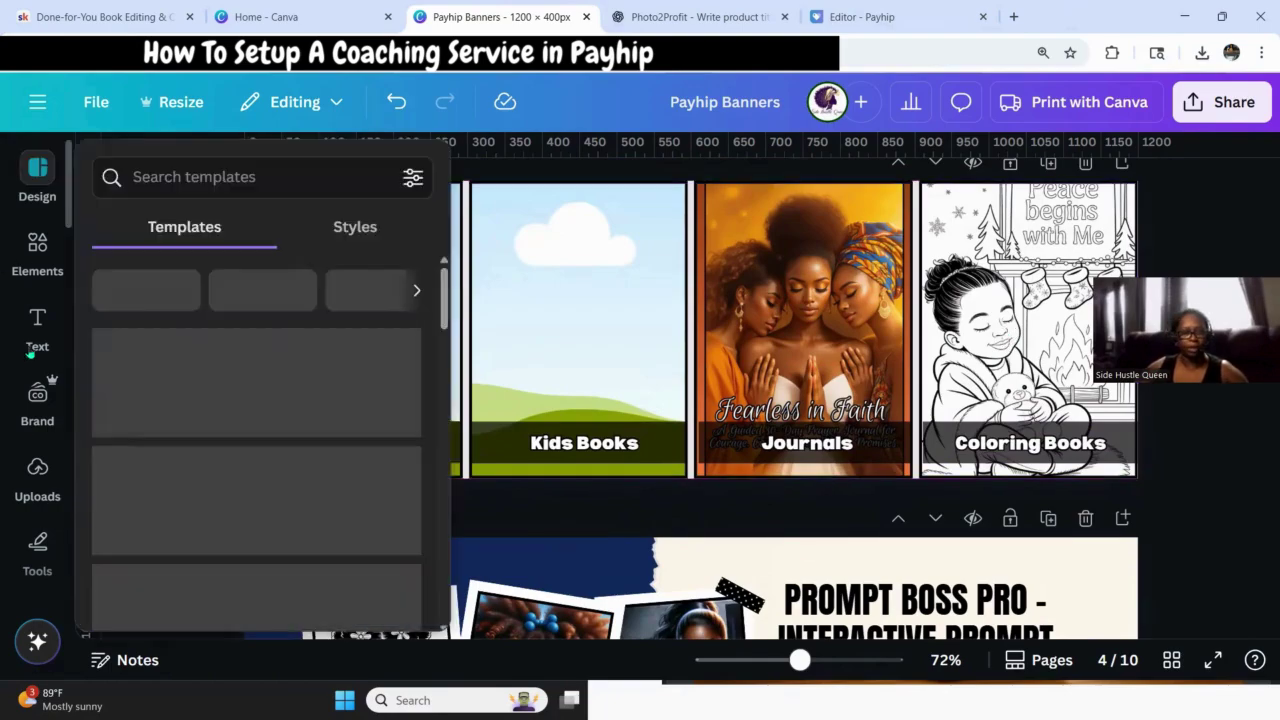
Replace the Coloring Books panel's picture with the uploaded Confident & Creative book cover, showing its front cover in the frame.
{"action": "left_click", "coordinate": [40, 530]}
{"action": "left_click", "coordinate": [40, 500]}
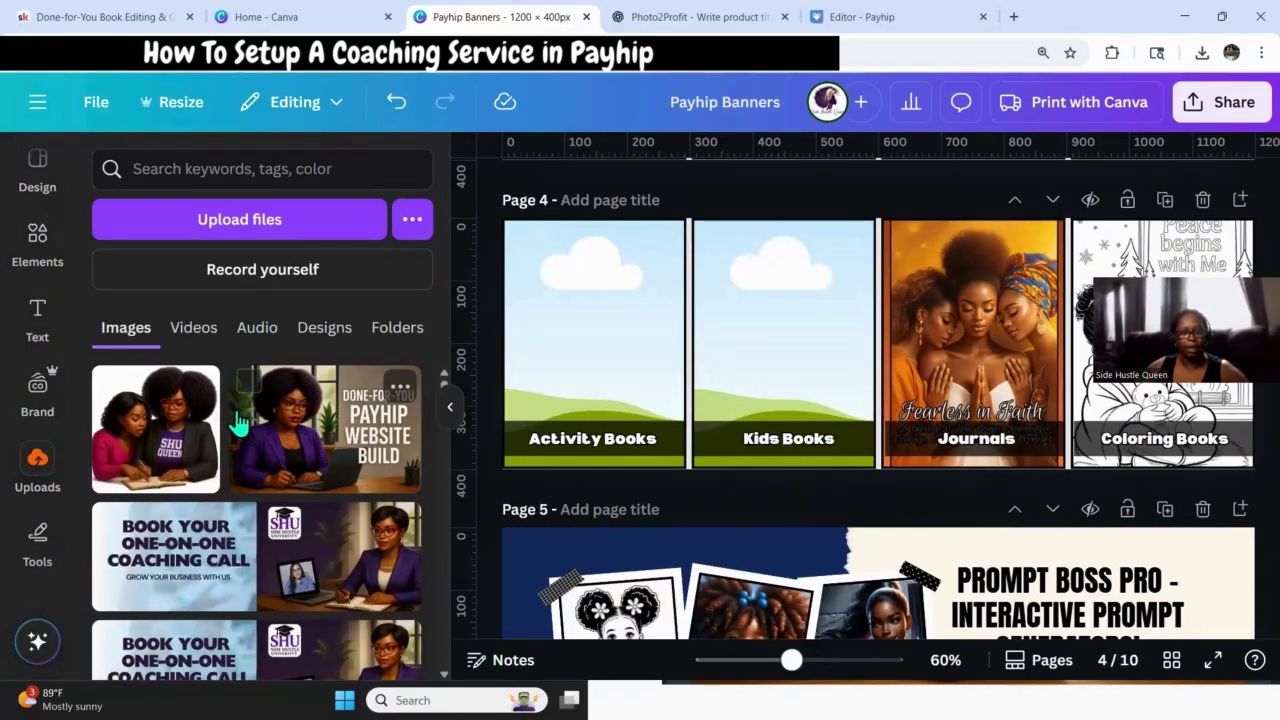
{"action": "scroll", "coordinate": [243, 423], "scroll_direction": "down", "scroll_amount": 10}
{"action": "scroll", "coordinate": [276, 535], "scroll_direction": "down", "scroll_amount": 10}
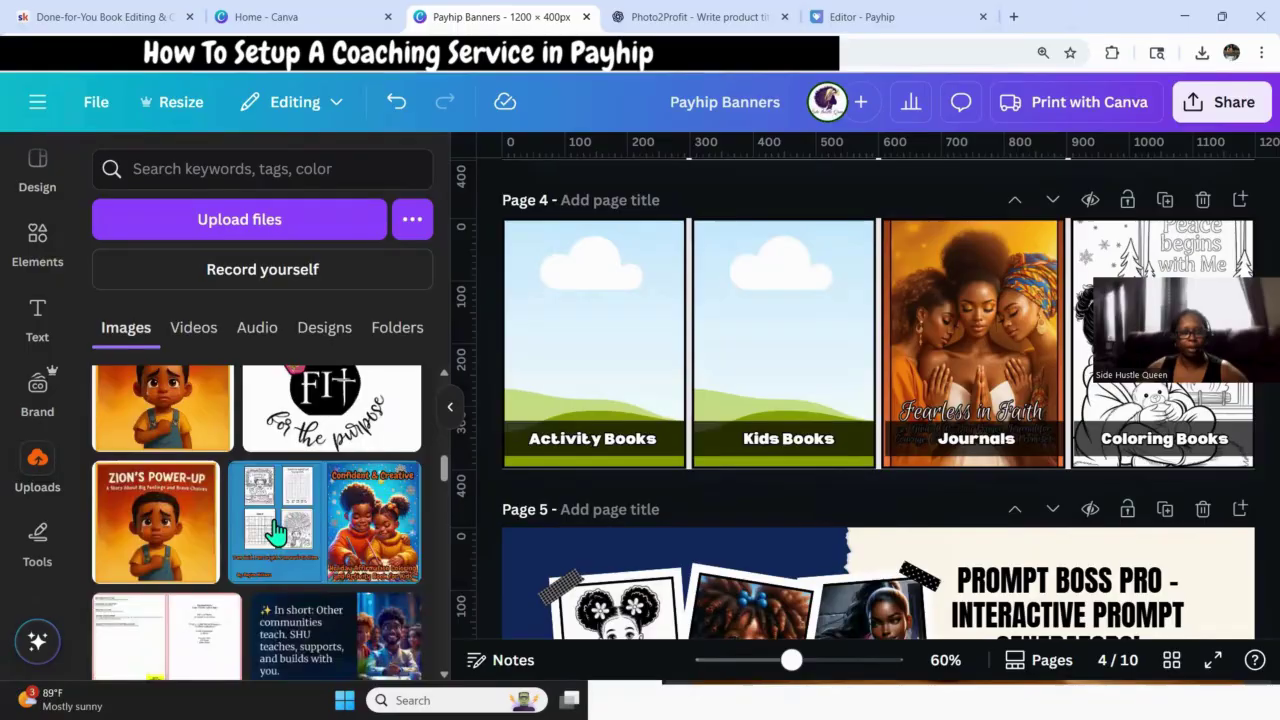
{"action": "mouse_move", "coordinate": [288, 530]}
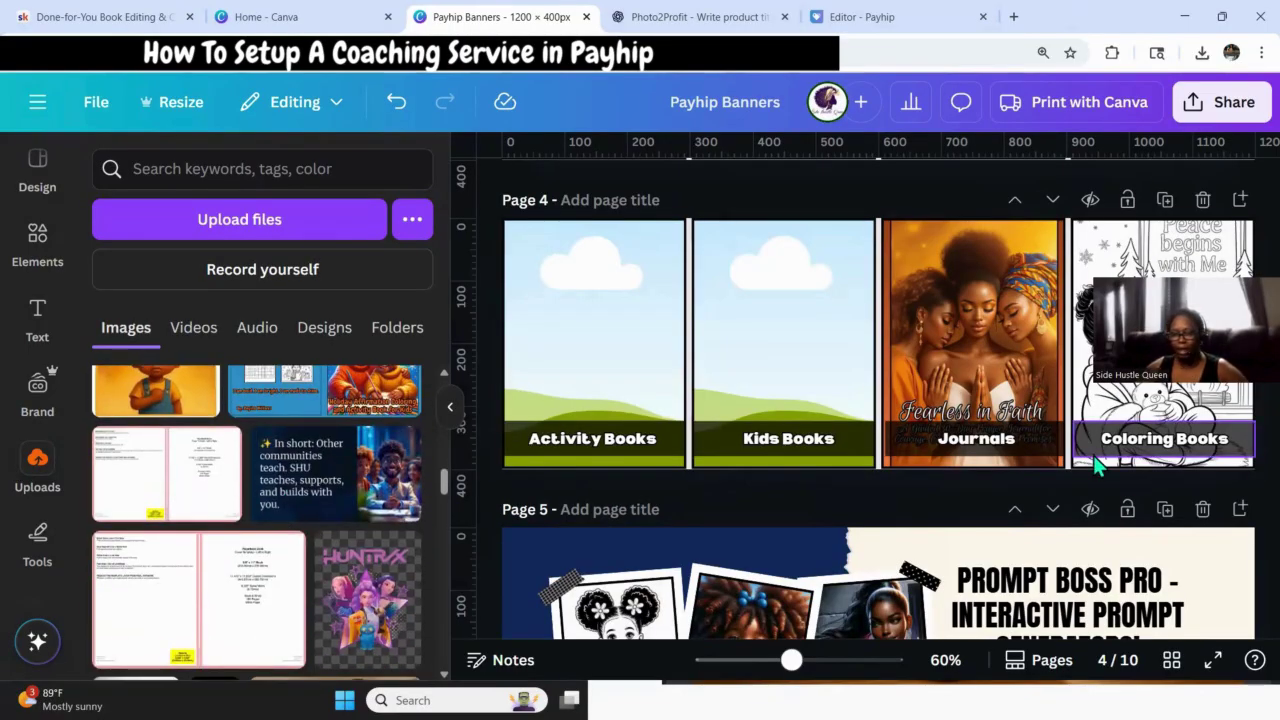
{"action": "scroll", "coordinate": [362, 553], "scroll_direction": "up", "scroll_amount": 2}
{"action": "scroll", "coordinate": [362, 553], "scroll_direction": "down", "scroll_amount": 3}
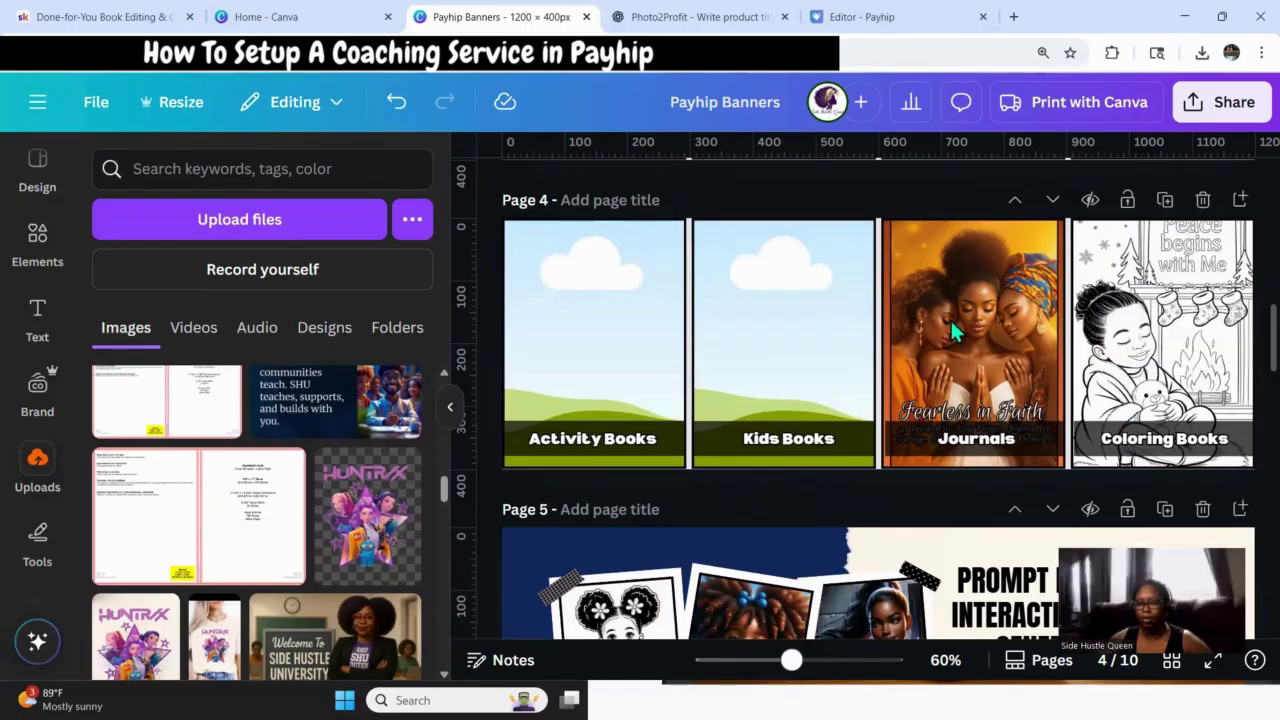
{"action": "left_click", "coordinate": [1102, 318]}
{"action": "key", "text": "Delete"}
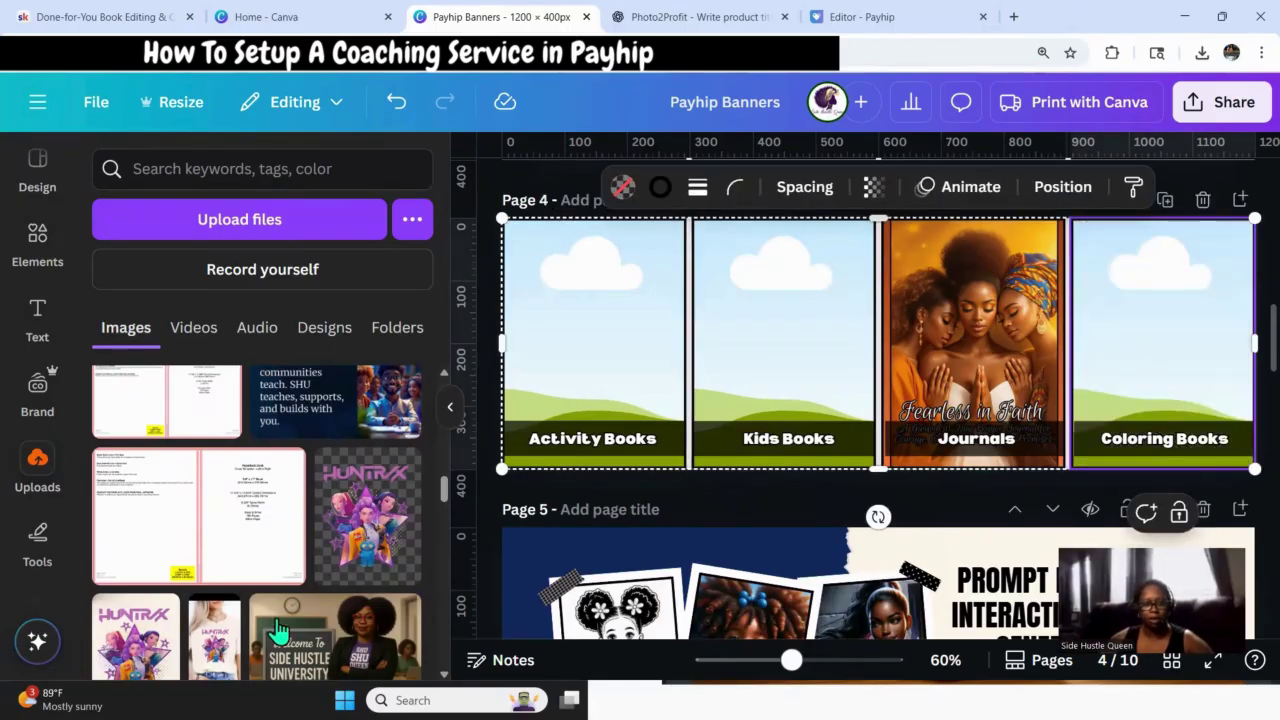
{"action": "left_click", "coordinate": [412, 550]}
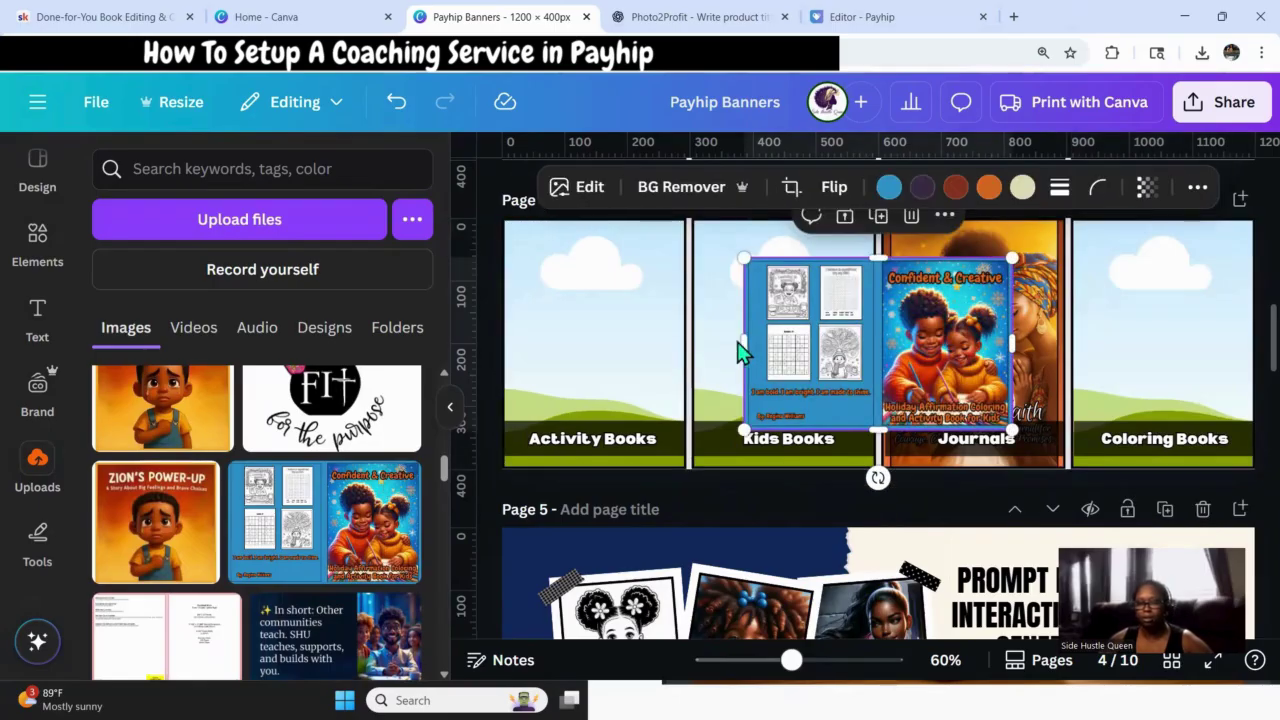
{"action": "left_click_drag", "start_coordinate": [744, 345], "coordinate": [1160, 340]}
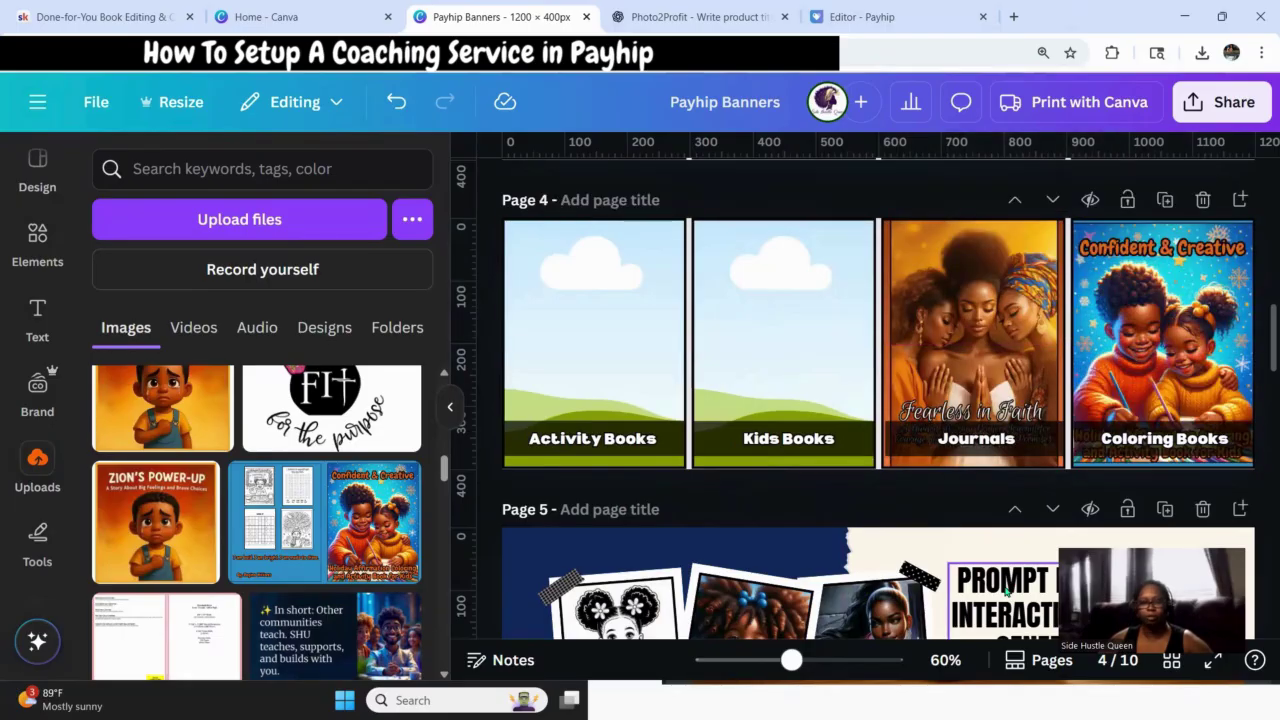
Find the Ultimate Kids Word Search Book cover among the uploaded images and place it in the page 4 banner's Activity Books panel.
{"action": "scroll", "coordinate": [257, 545], "scroll_direction": "down", "scroll_amount": 10}
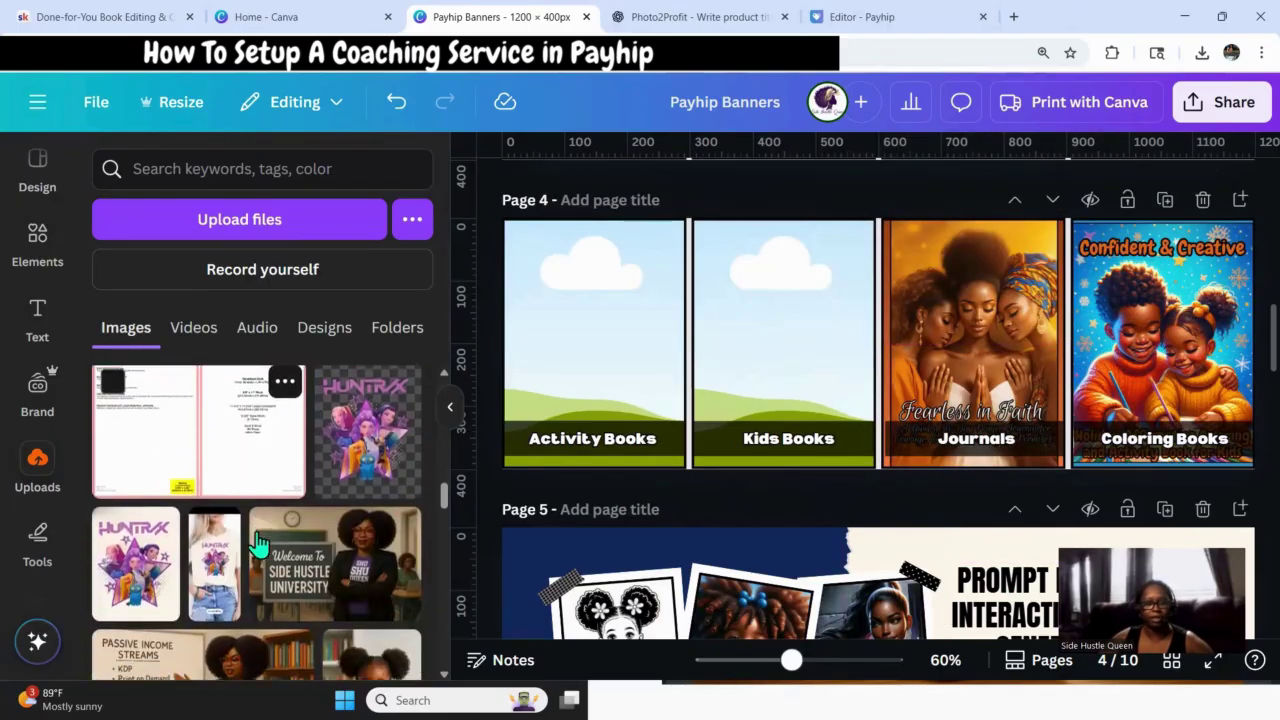
{"action": "scroll", "coordinate": [257, 545], "scroll_direction": "down", "scroll_amount": 3}
{"action": "scroll", "coordinate": [257, 545], "scroll_direction": "up", "scroll_amount": 2}
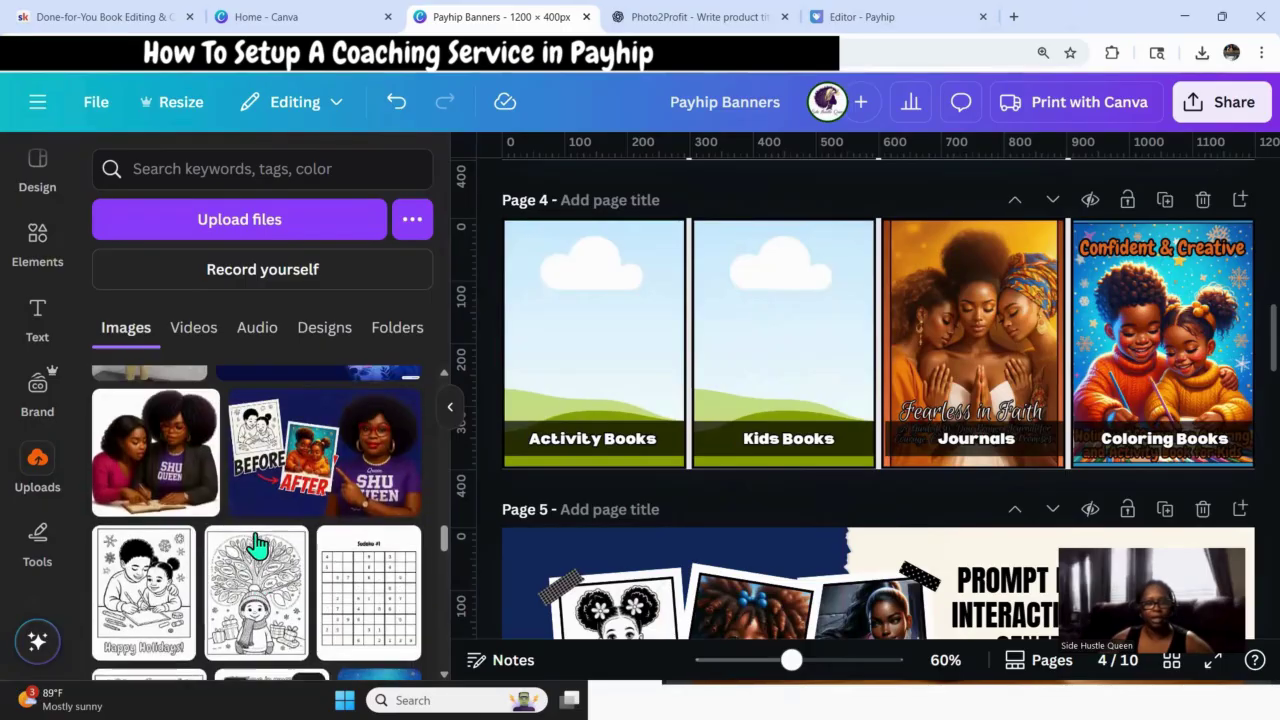
{"action": "scroll", "coordinate": [252, 540], "scroll_direction": "down", "scroll_amount": 5}
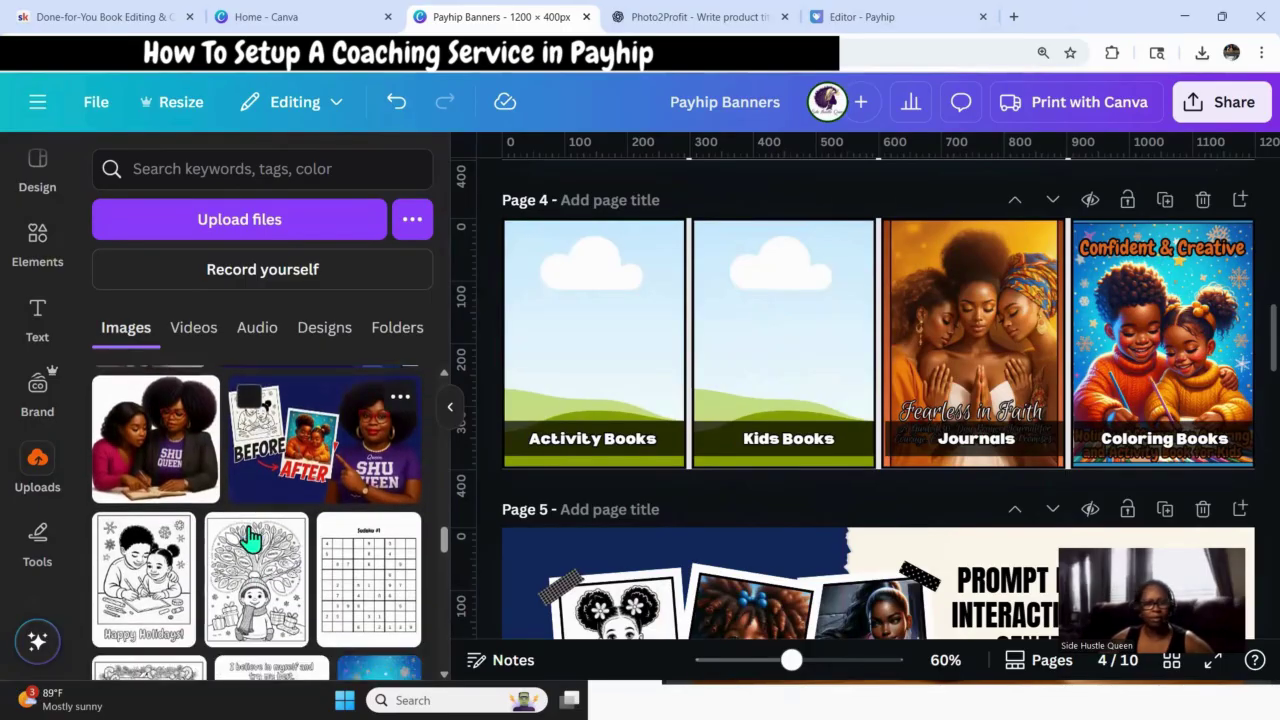
{"action": "scroll", "coordinate": [249, 537], "scroll_direction": "down", "scroll_amount": 10}
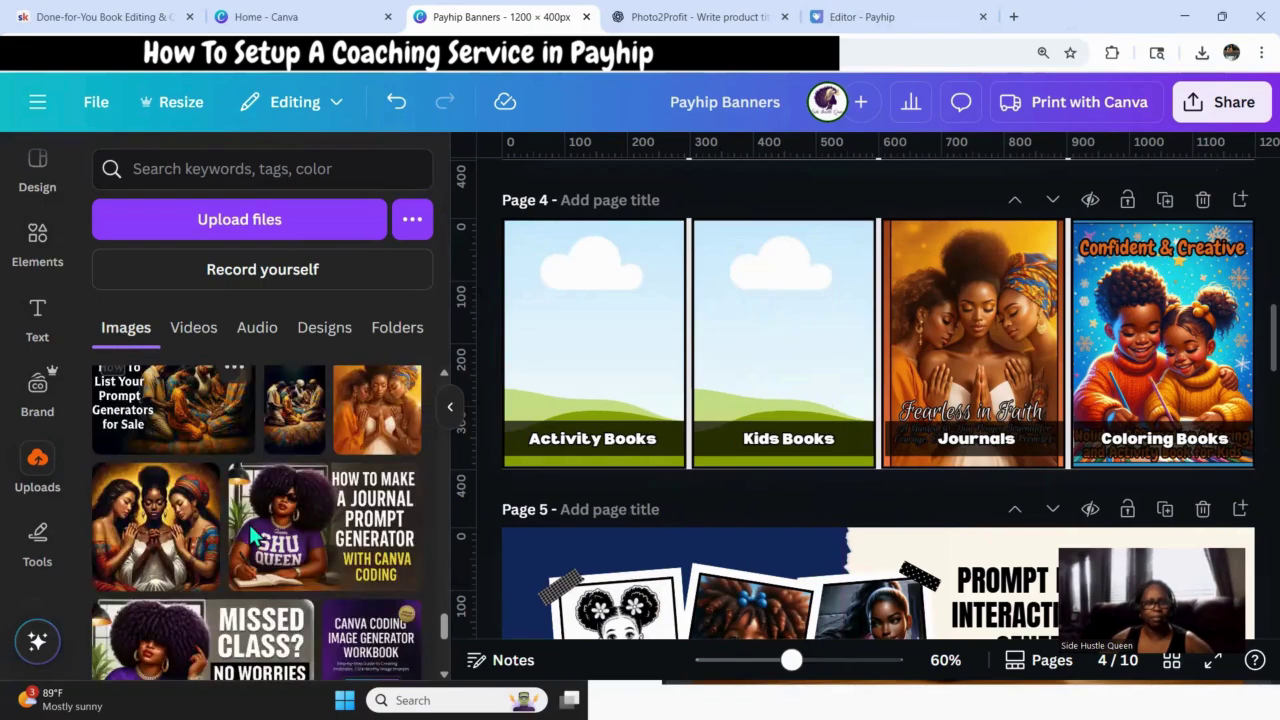
{"action": "scroll", "coordinate": [223, 608], "scroll_direction": "down", "scroll_amount": 10}
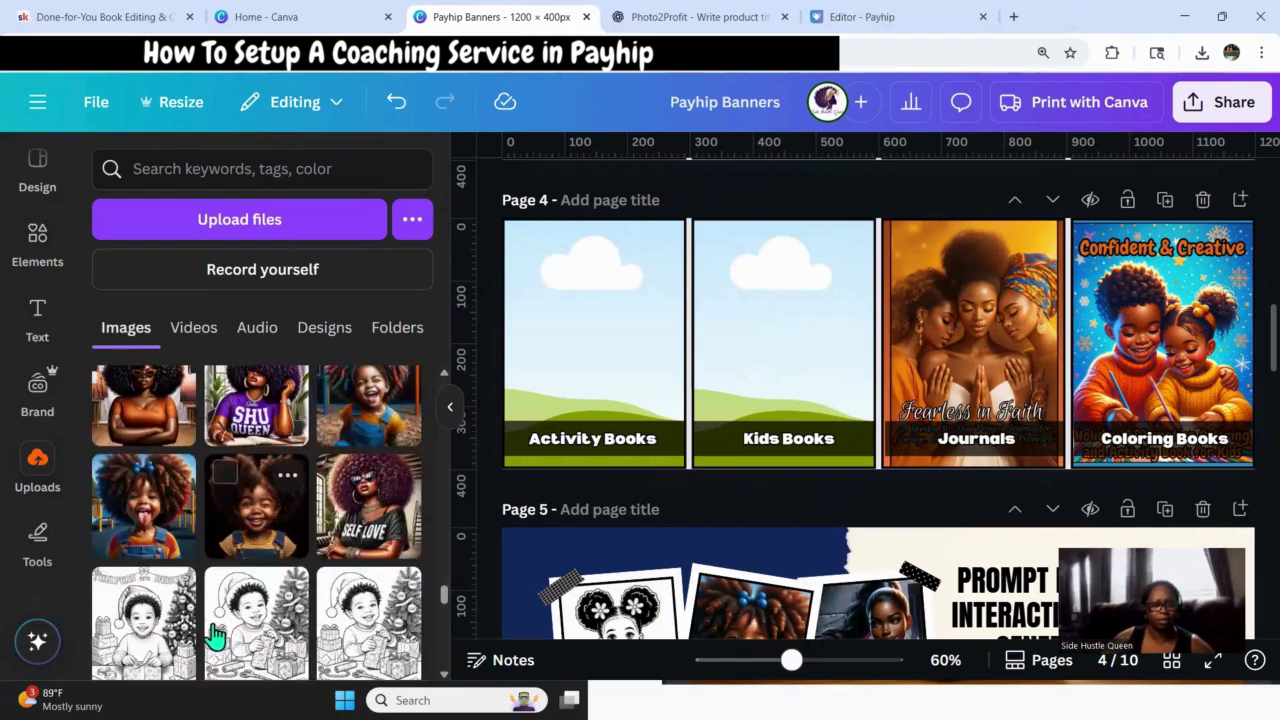
{"action": "scroll", "coordinate": [242, 614], "scroll_direction": "down", "scroll_amount": 10}
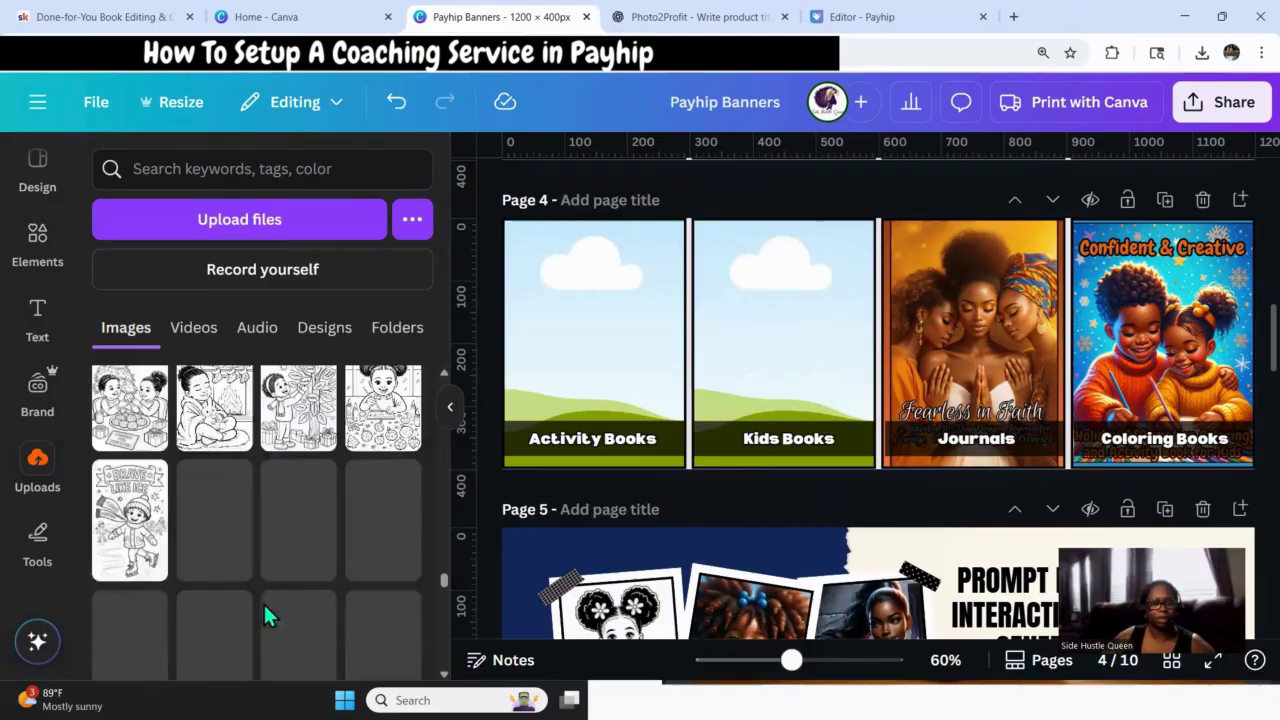
{"action": "scroll", "coordinate": [265, 598], "scroll_direction": "down", "scroll_amount": 10}
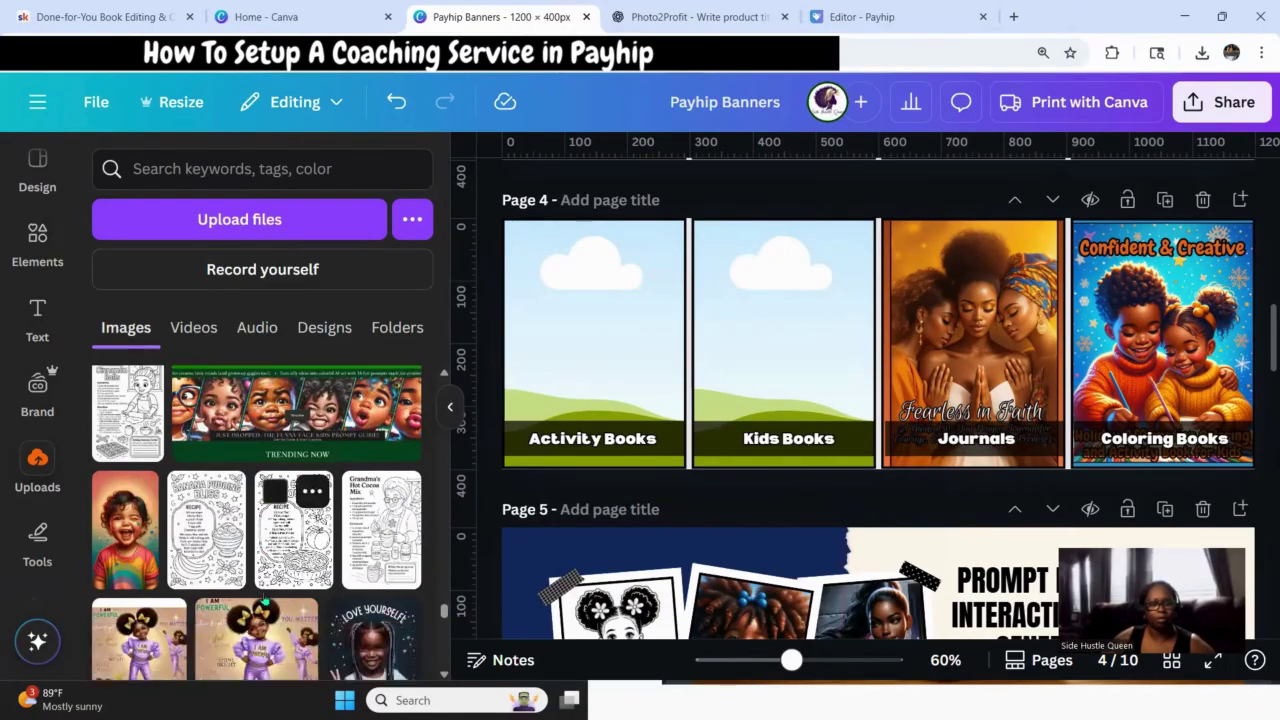
{"action": "scroll", "coordinate": [266, 597], "scroll_direction": "down", "scroll_amount": 10}
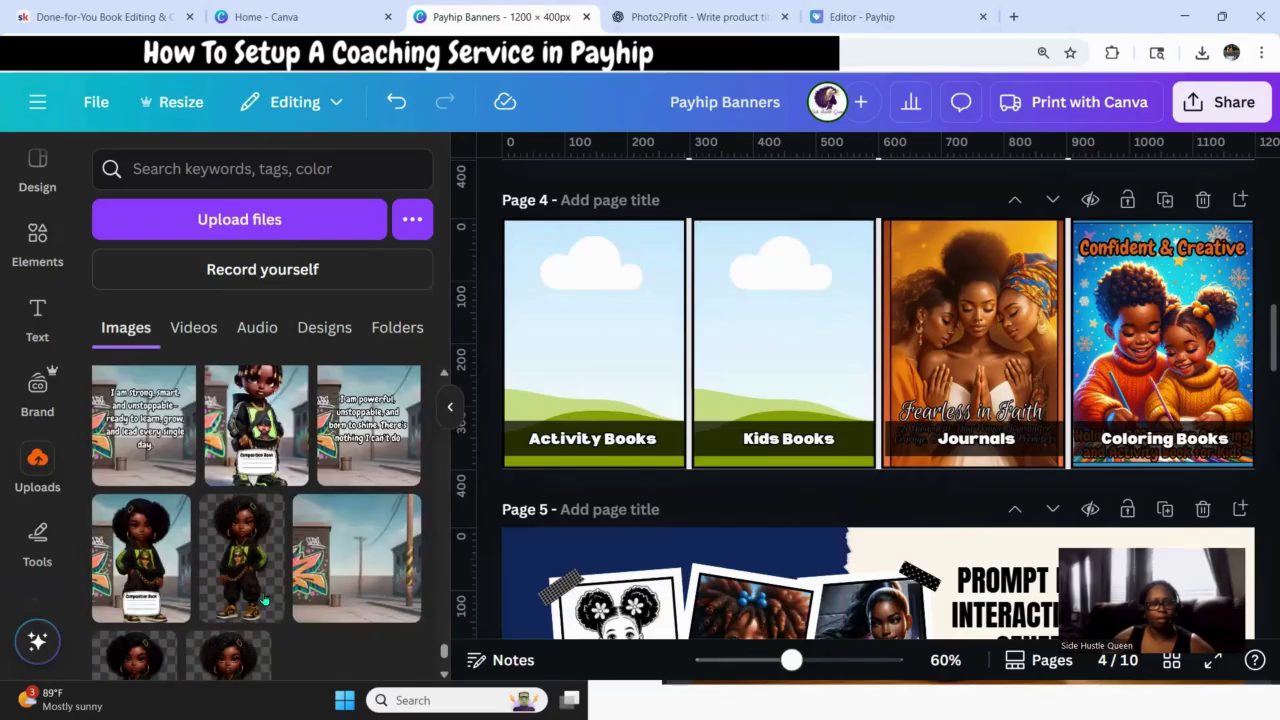
{"action": "scroll", "coordinate": [266, 597], "scroll_direction": "down", "scroll_amount": 10}
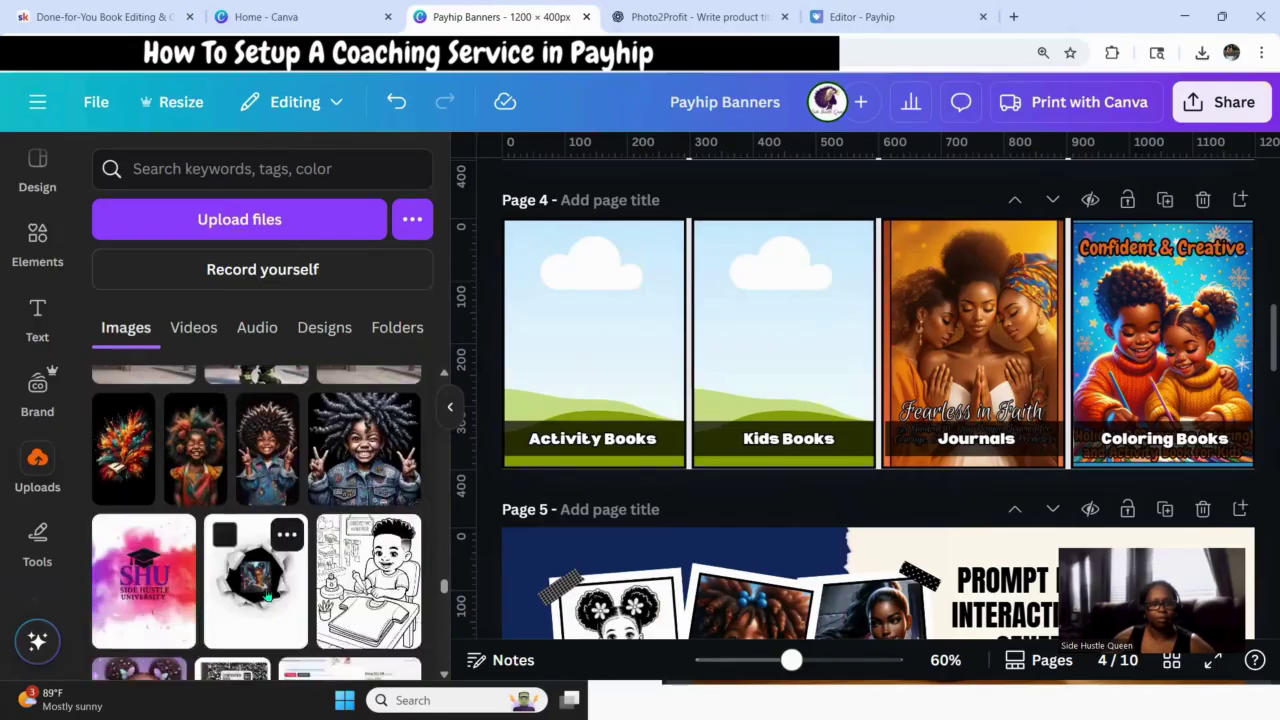
{"action": "scroll", "coordinate": [270, 595], "scroll_direction": "down", "scroll_amount": 10}
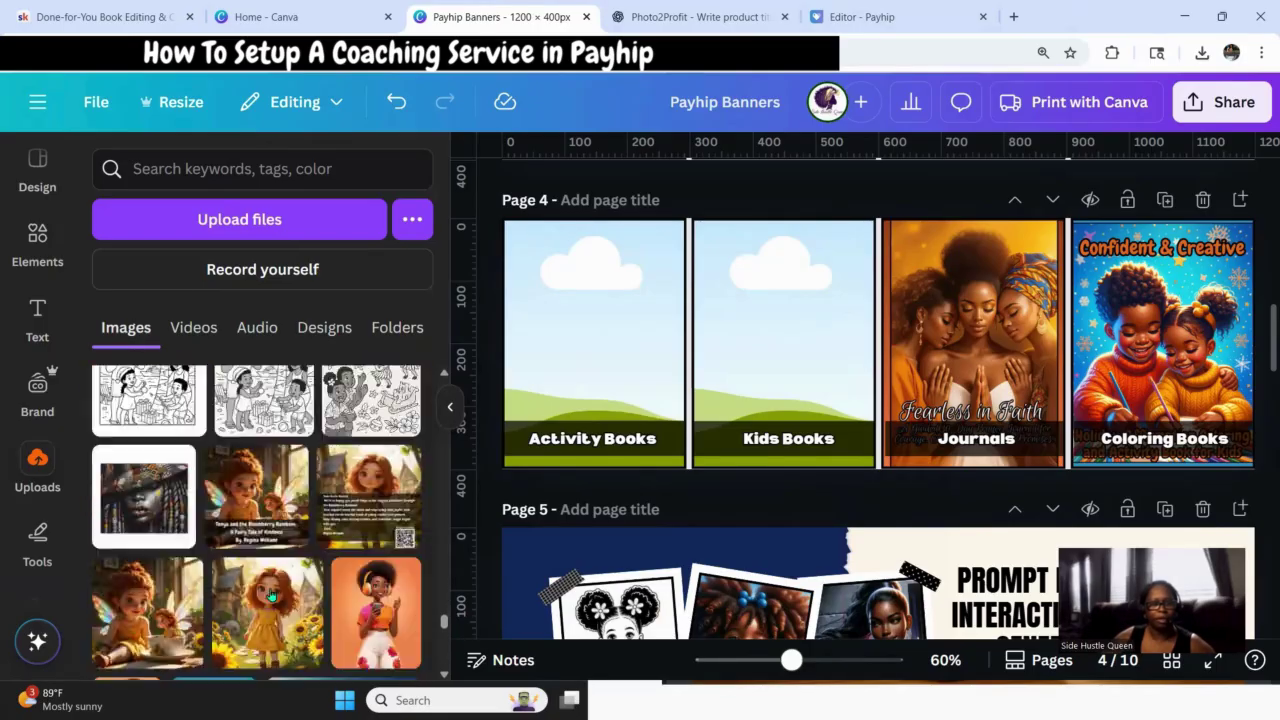
{"action": "scroll", "coordinate": [272, 597], "scroll_direction": "down", "scroll_amount": 8}
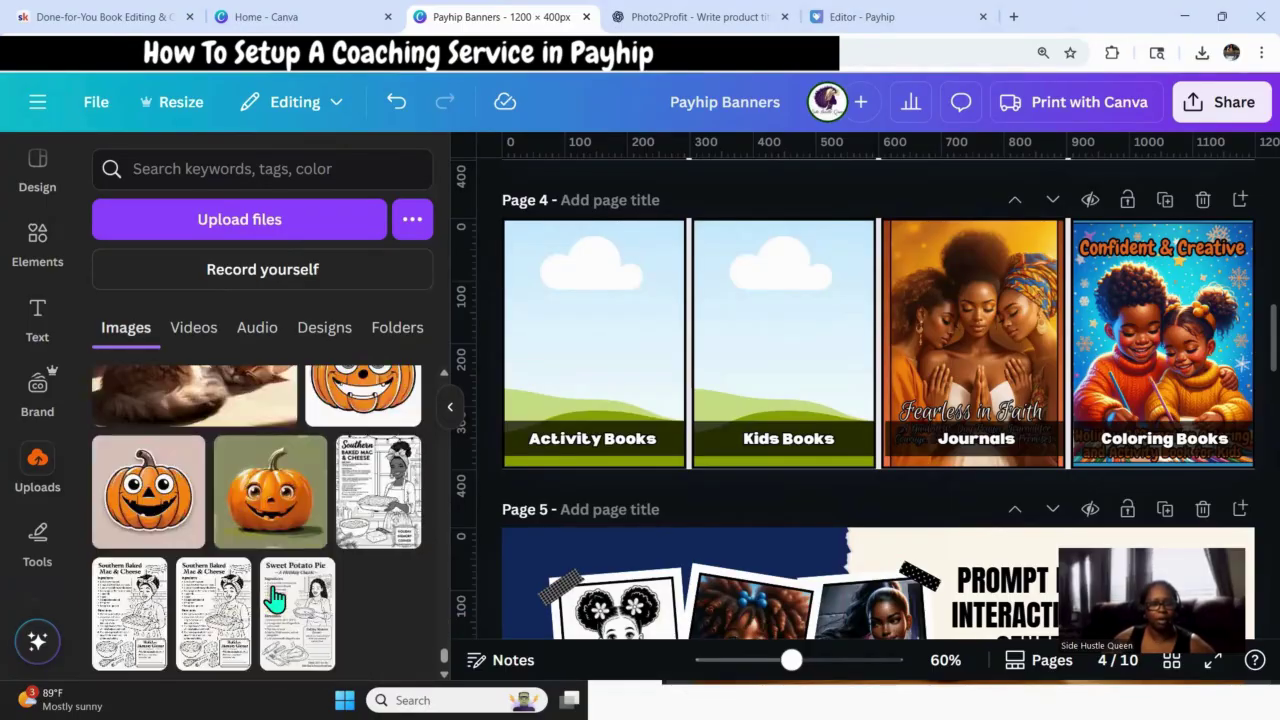
{"action": "scroll", "coordinate": [255, 550], "scroll_direction": "down", "scroll_amount": 5}
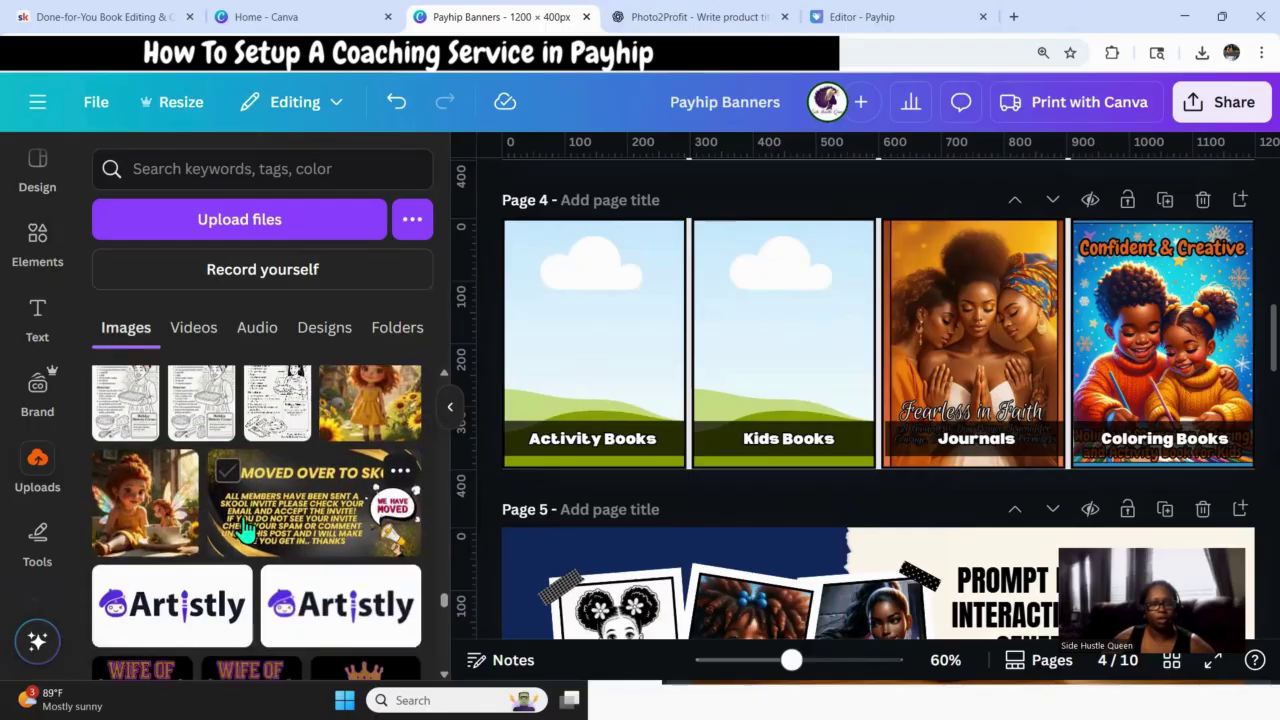
{"action": "scroll", "coordinate": [245, 530], "scroll_direction": "down", "scroll_amount": 10}
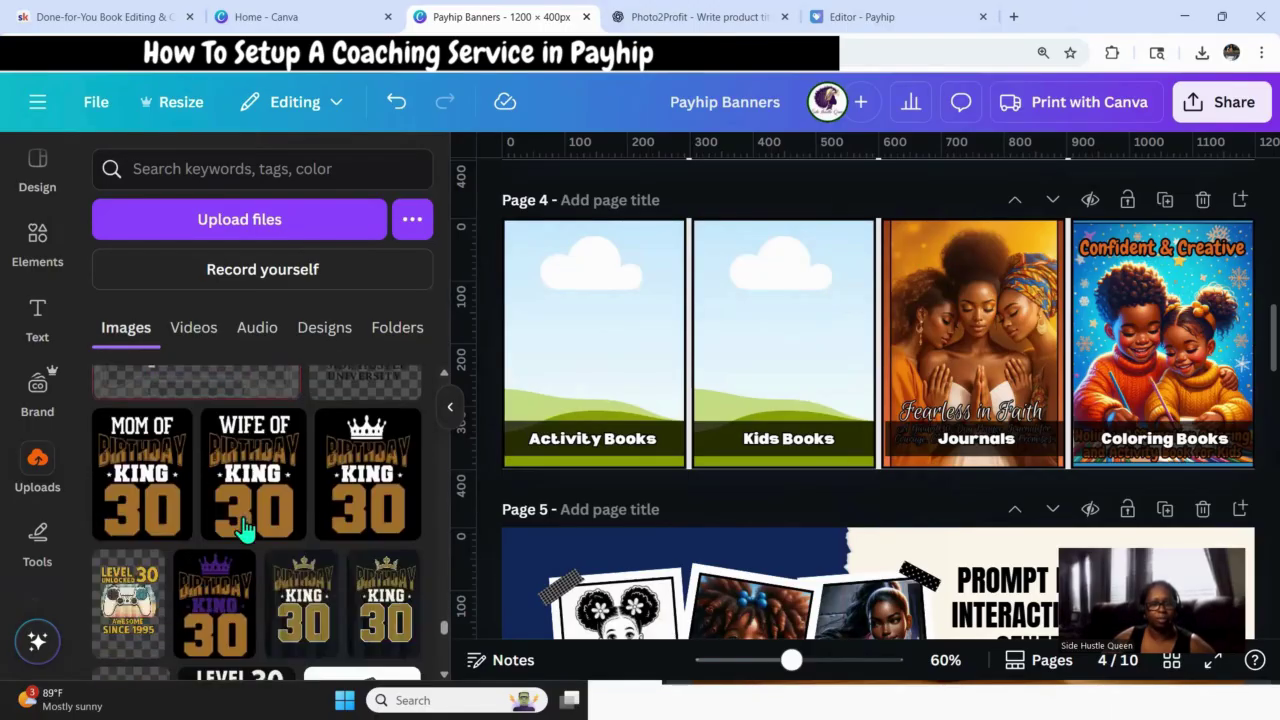
{"action": "scroll", "coordinate": [245, 530], "scroll_direction": "down", "scroll_amount": 10}
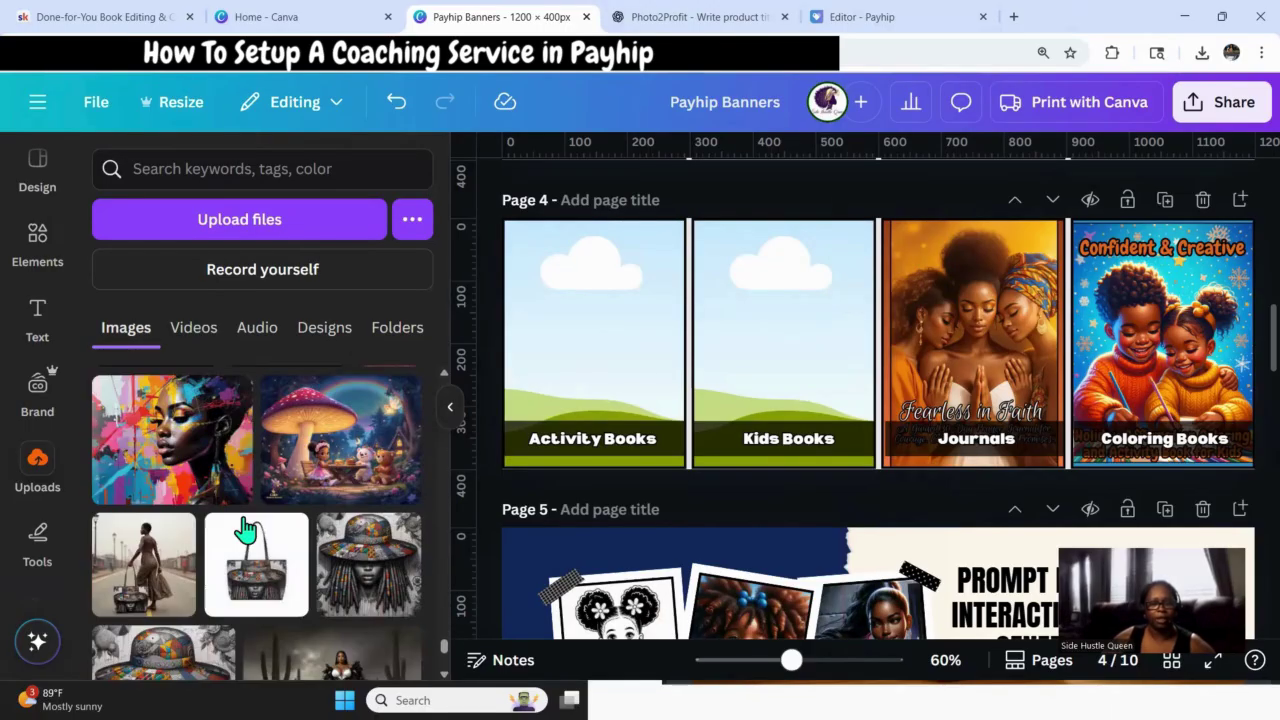
{"action": "scroll", "coordinate": [245, 530], "scroll_direction": "down", "scroll_amount": 5}
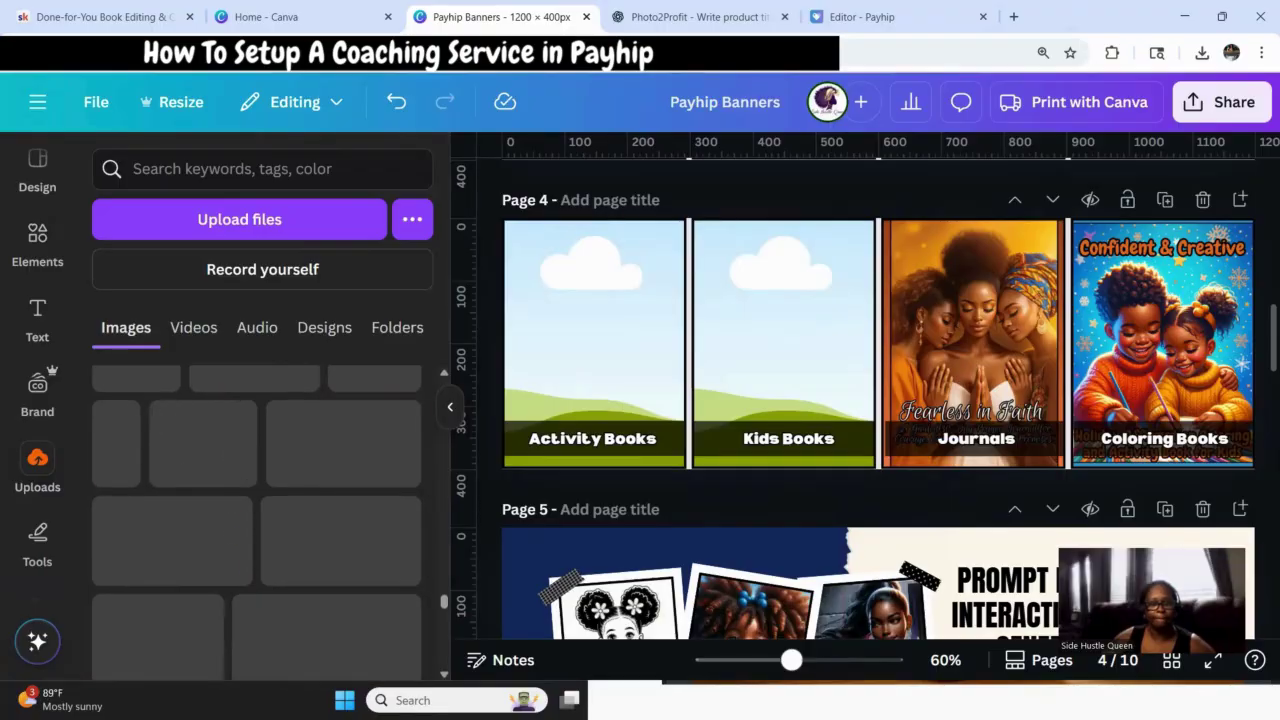
{"action": "key", "text": "super+w"}
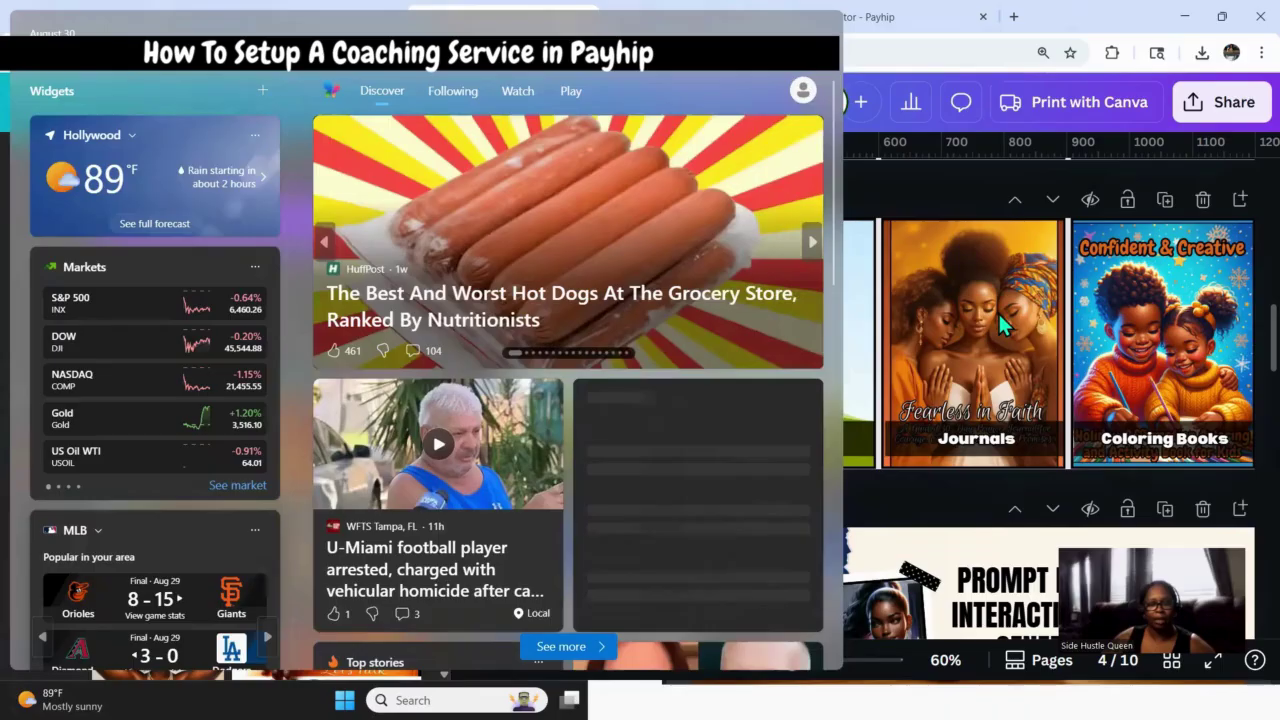
{"action": "key", "text": "super+w"}
{"action": "scroll", "coordinate": [307, 484], "scroll_direction": "down", "scroll_amount": 5}
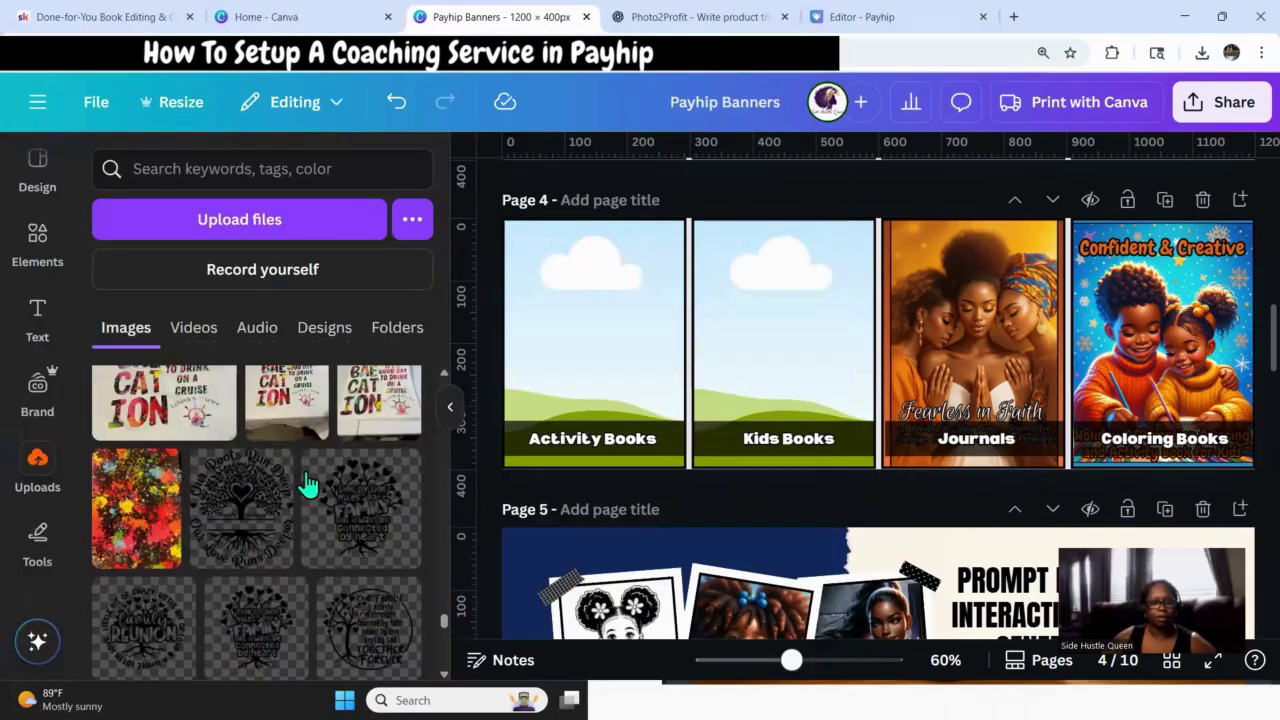
{"action": "scroll", "coordinate": [307, 484], "scroll_direction": "down", "scroll_amount": 5}
{"action": "scroll", "coordinate": [307, 508], "scroll_direction": "down", "scroll_amount": 12}
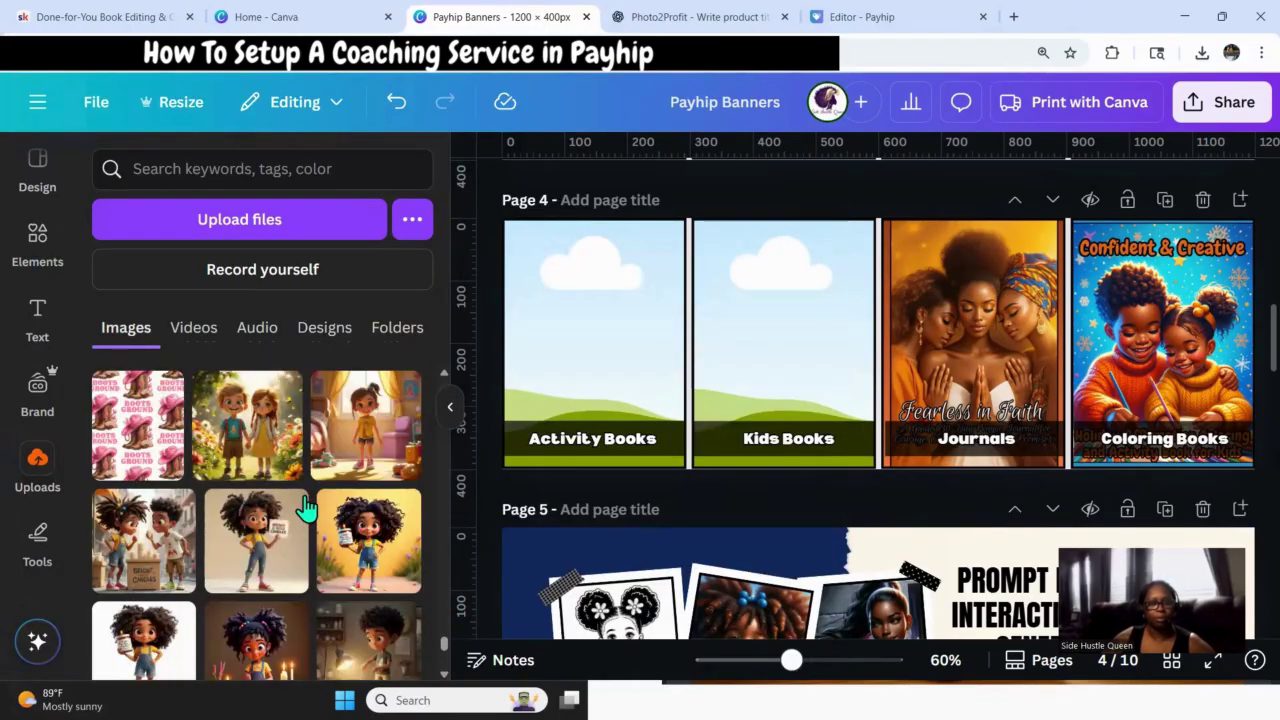
{"action": "left_click_drag", "start_coordinate": [205, 635], "coordinate": [496, 406]}
{"action": "left_click_drag", "start_coordinate": [258, 560], "coordinate": [263, 562]}
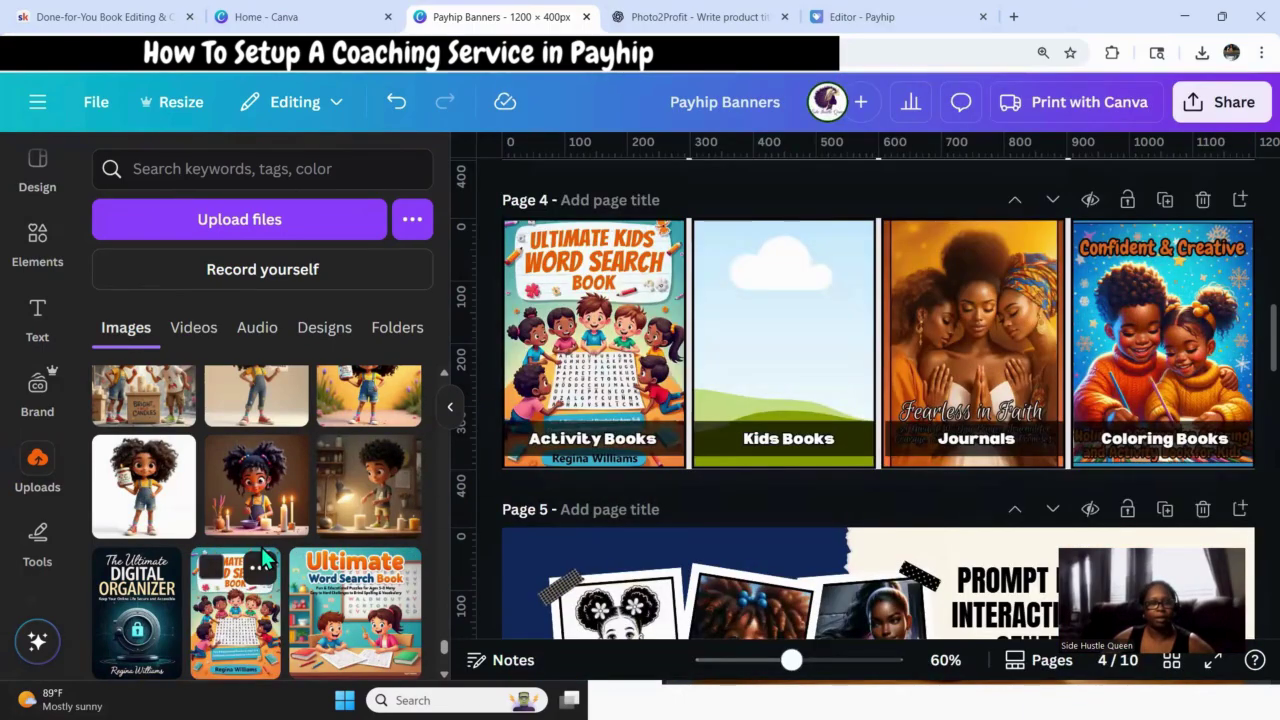
Find the ABC Zoo Adventure cover image among the uploads and place it in the page 4 banner's empty Kids Books panel.
{"action": "scroll", "coordinate": [312, 560], "scroll_direction": "down", "scroll_amount": 3}
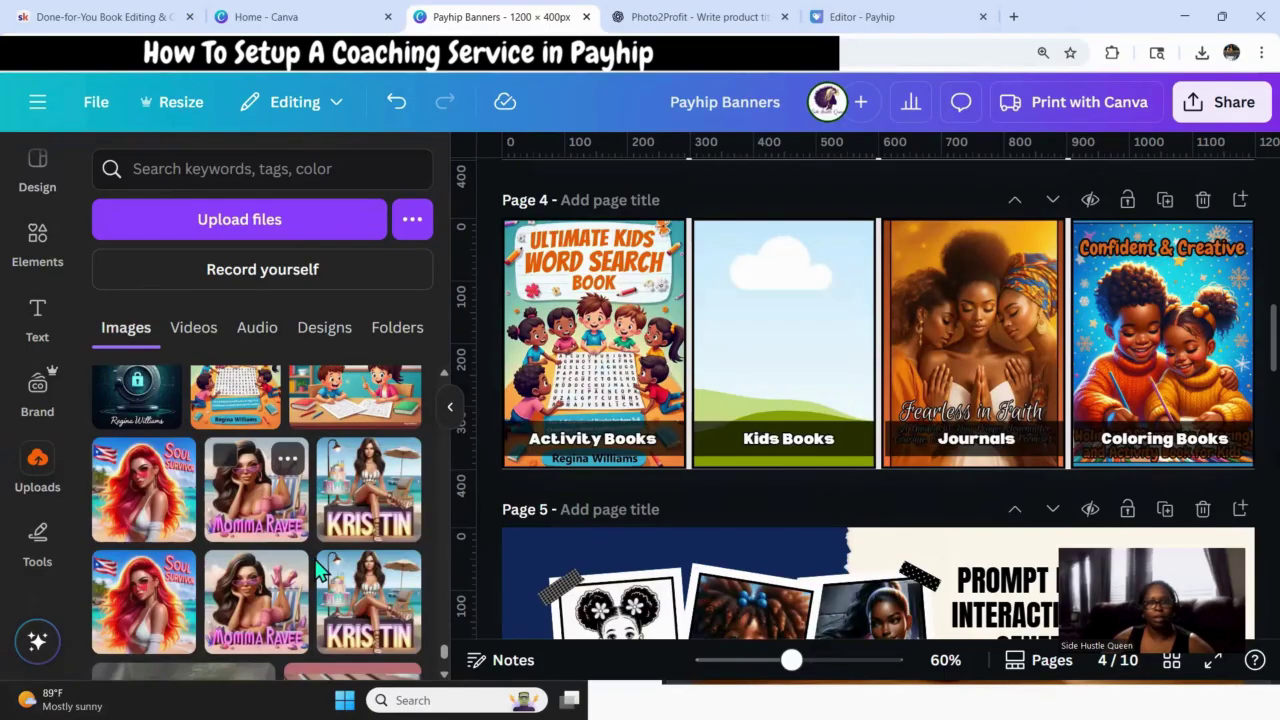
{"action": "scroll", "coordinate": [316, 565], "scroll_direction": "down", "scroll_amount": 5}
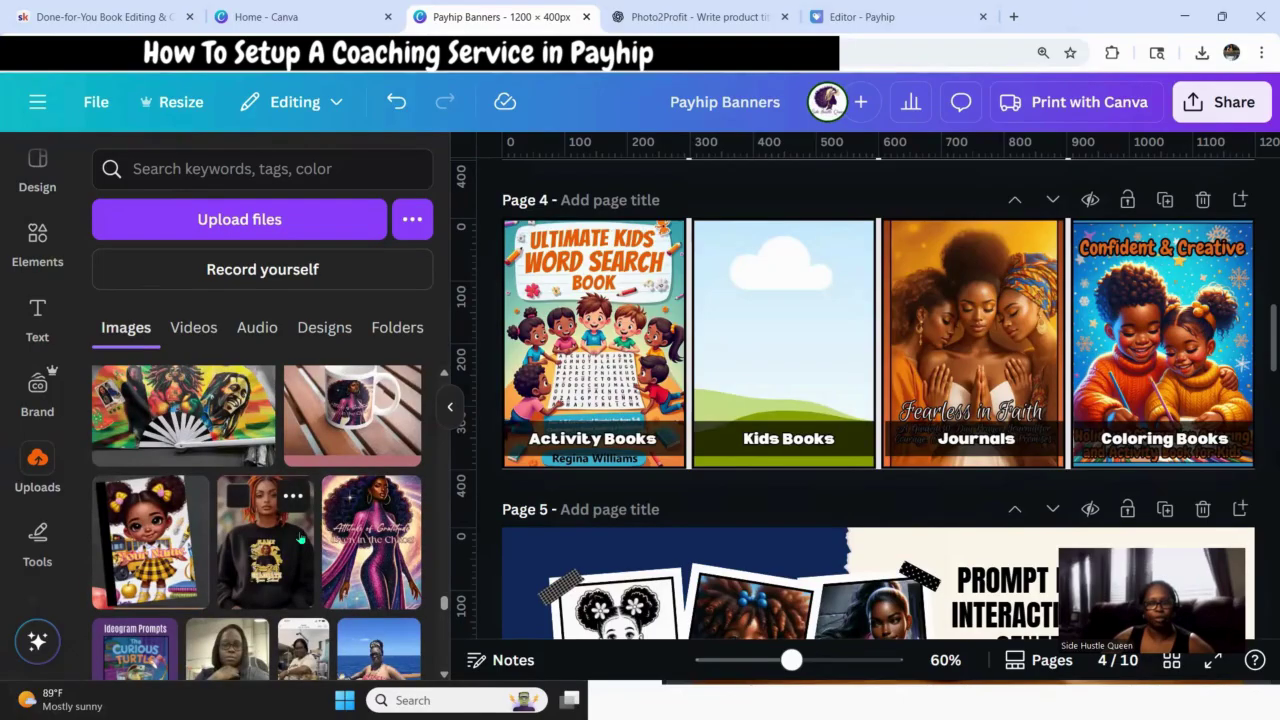
{"action": "scroll", "coordinate": [300, 538], "scroll_direction": "down", "scroll_amount": 2}
{"action": "scroll", "coordinate": [292, 539], "scroll_direction": "down", "scroll_amount": 10}
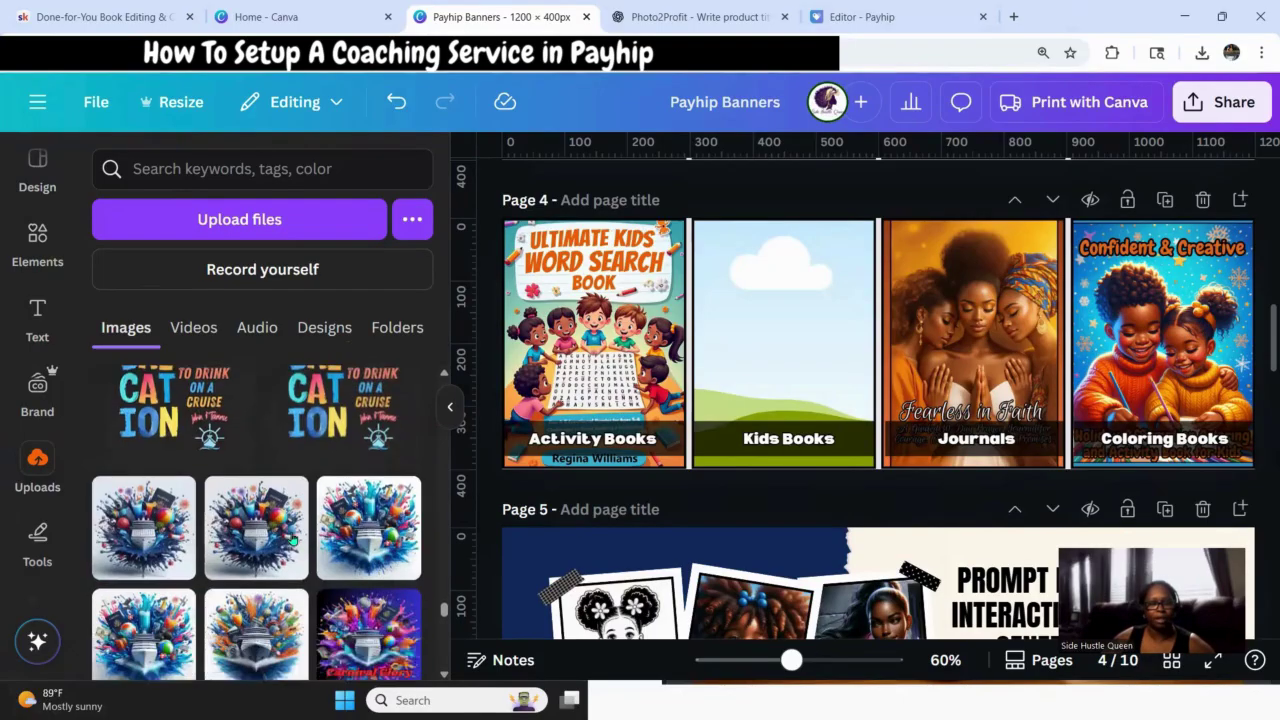
{"action": "scroll", "coordinate": [295, 545], "scroll_direction": "down", "scroll_amount": 10}
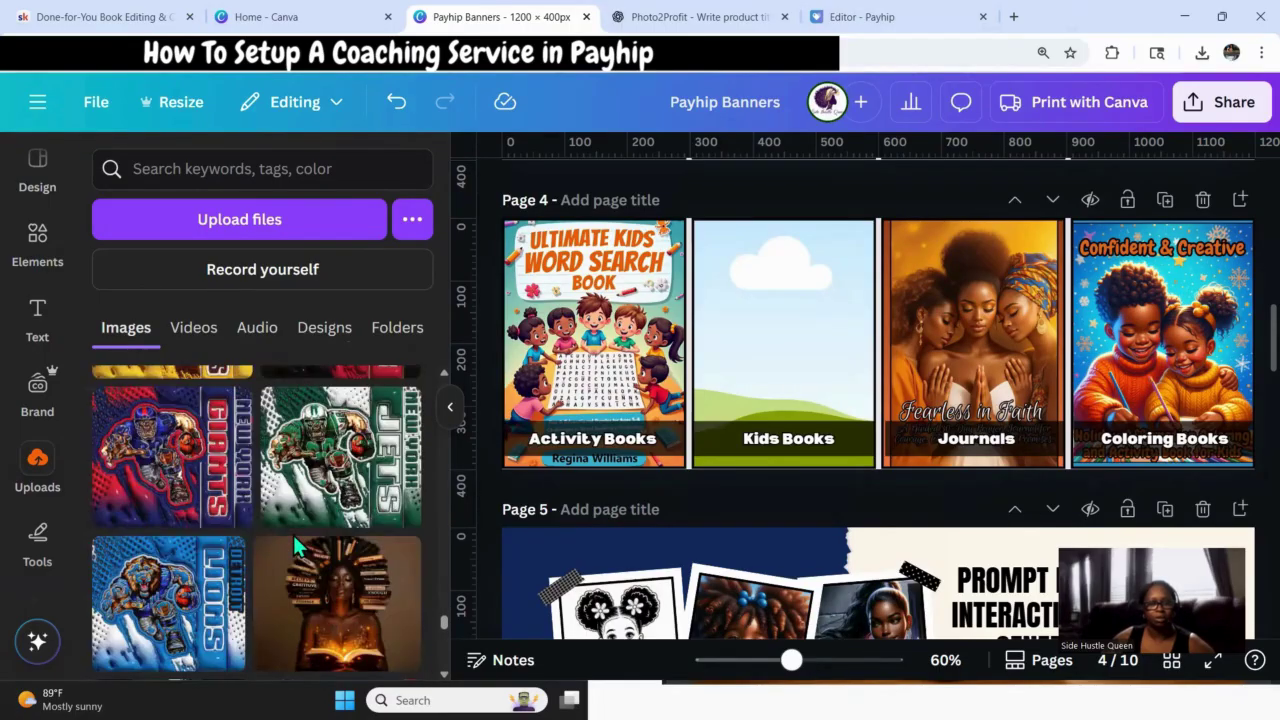
{"action": "scroll", "coordinate": [293, 545], "scroll_direction": "down", "scroll_amount": 10}
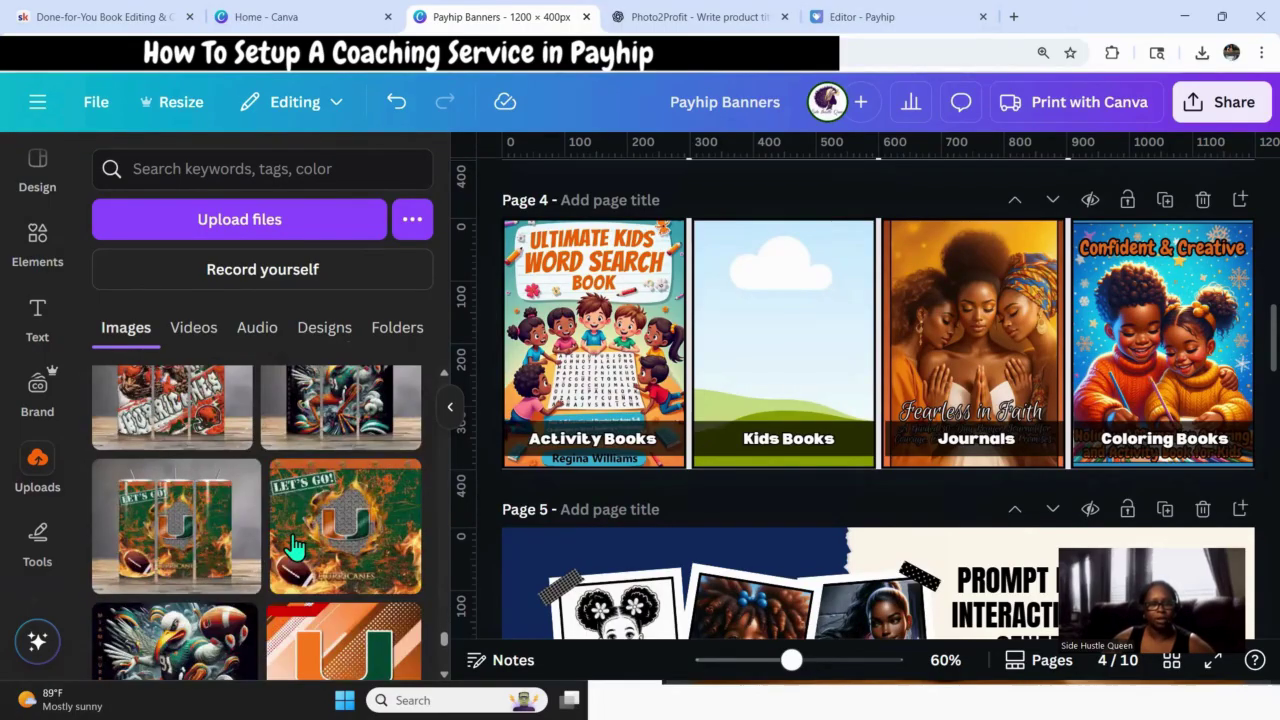
{"action": "scroll", "coordinate": [297, 545], "scroll_direction": "down", "scroll_amount": 5}
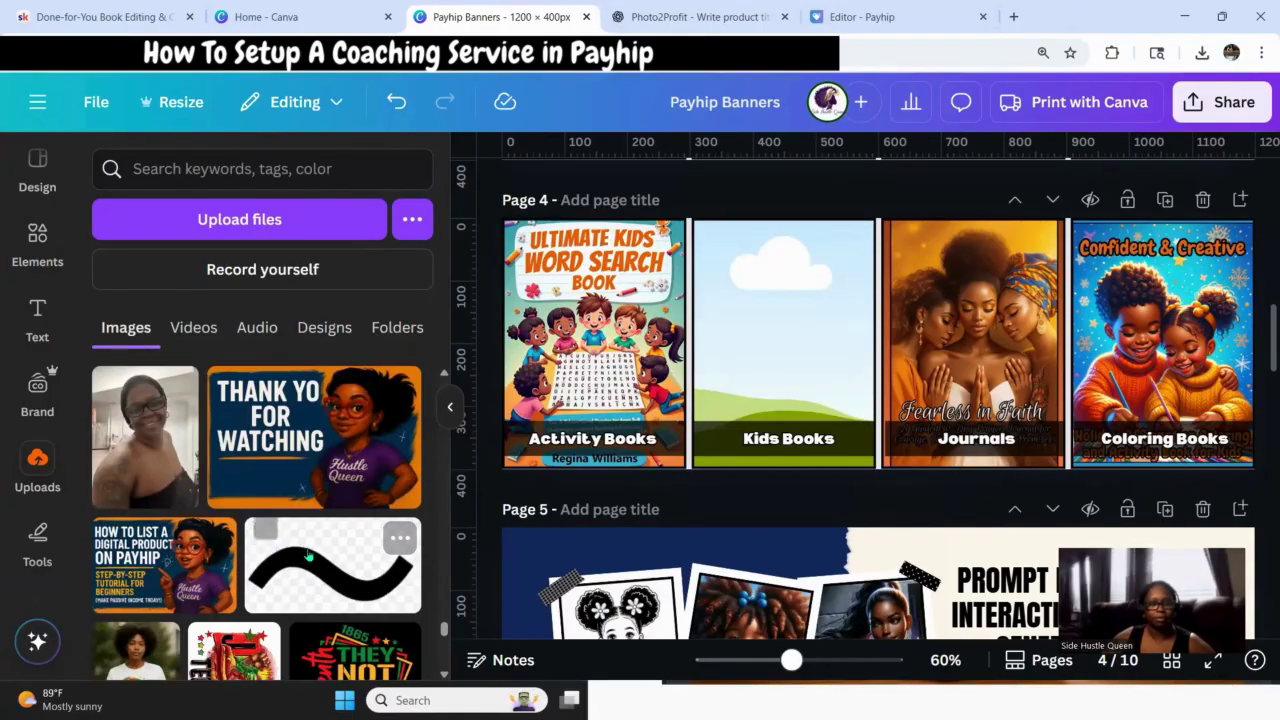
{"action": "scroll", "coordinate": [309, 556], "scroll_direction": "down", "scroll_amount": 10}
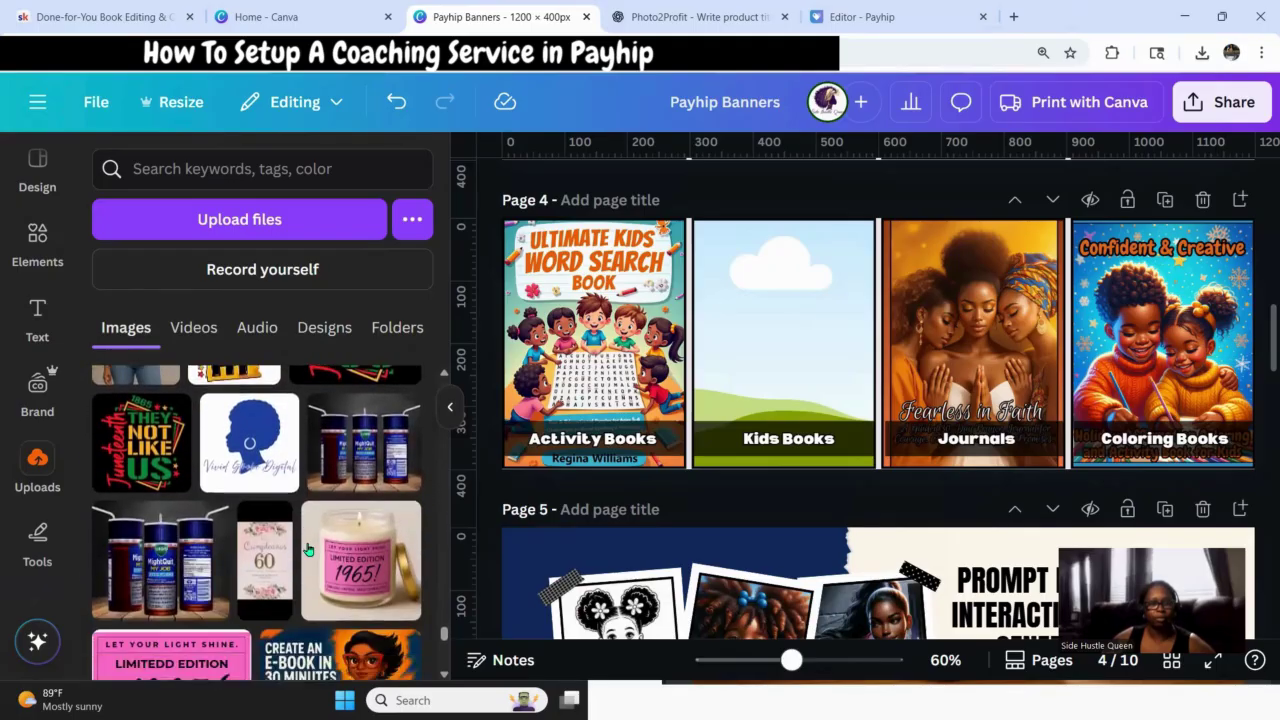
{"action": "scroll", "coordinate": [309, 551], "scroll_direction": "down", "scroll_amount": 10}
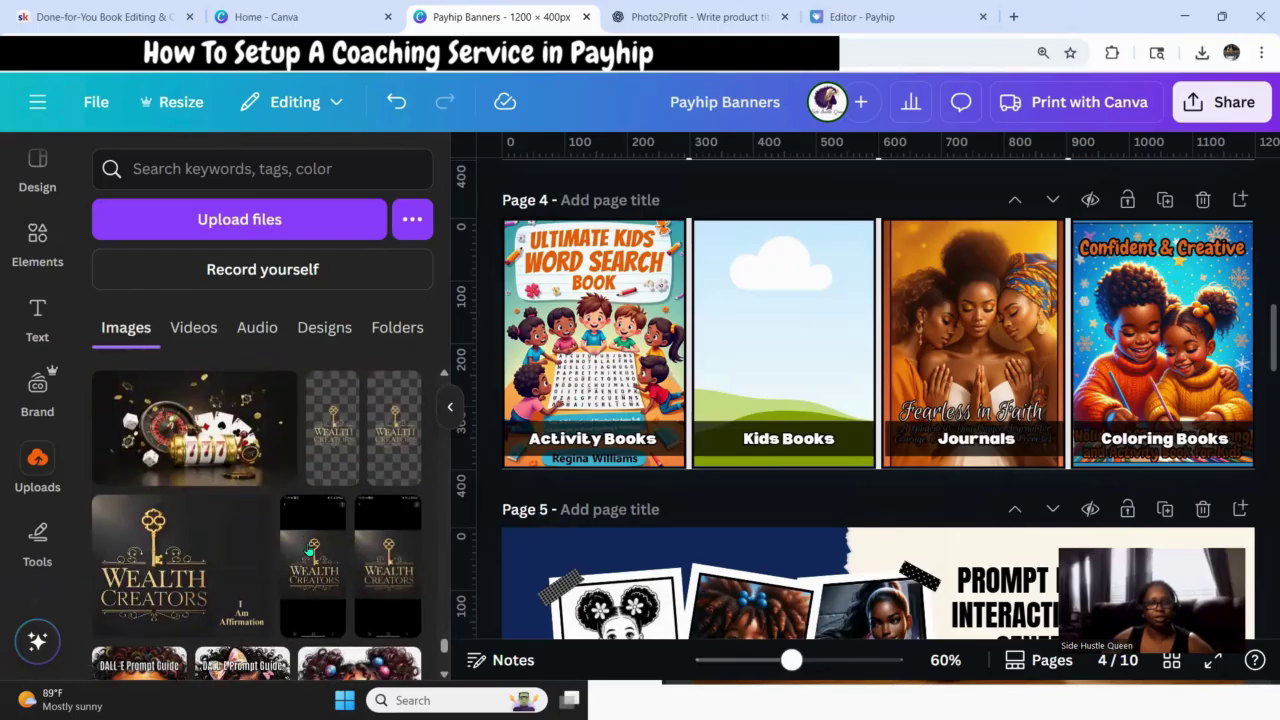
{"action": "scroll", "coordinate": [313, 556], "scroll_direction": "down", "scroll_amount": 5}
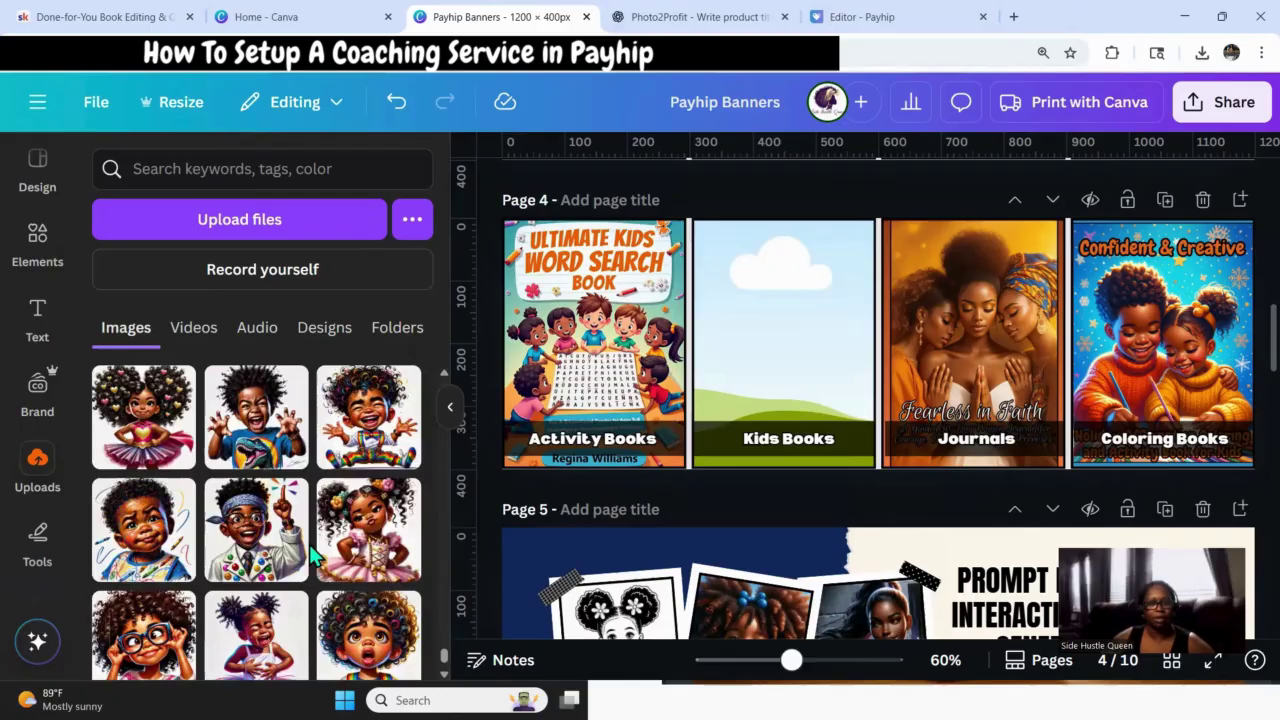
{"action": "scroll", "coordinate": [313, 556], "scroll_direction": "down", "scroll_amount": 5}
{"action": "scroll", "coordinate": [325, 575], "scroll_direction": "down", "scroll_amount": 8}
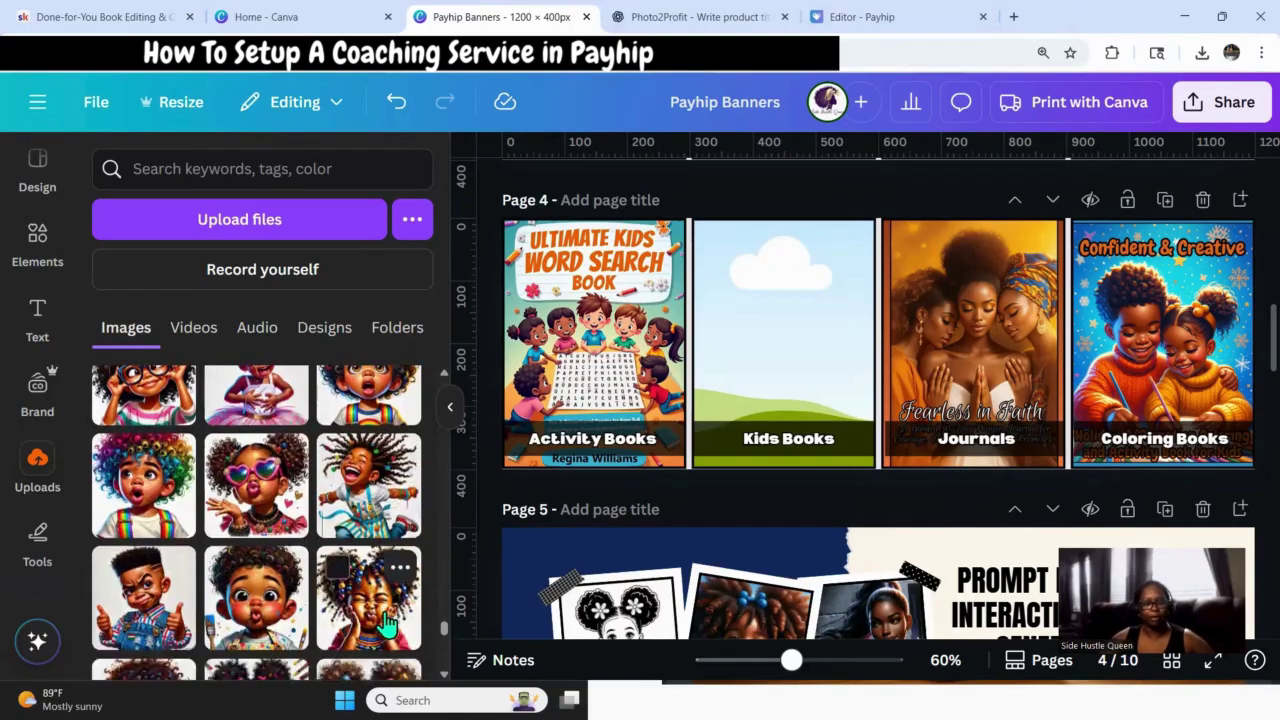
{"action": "scroll", "coordinate": [381, 622], "scroll_direction": "down", "scroll_amount": 10}
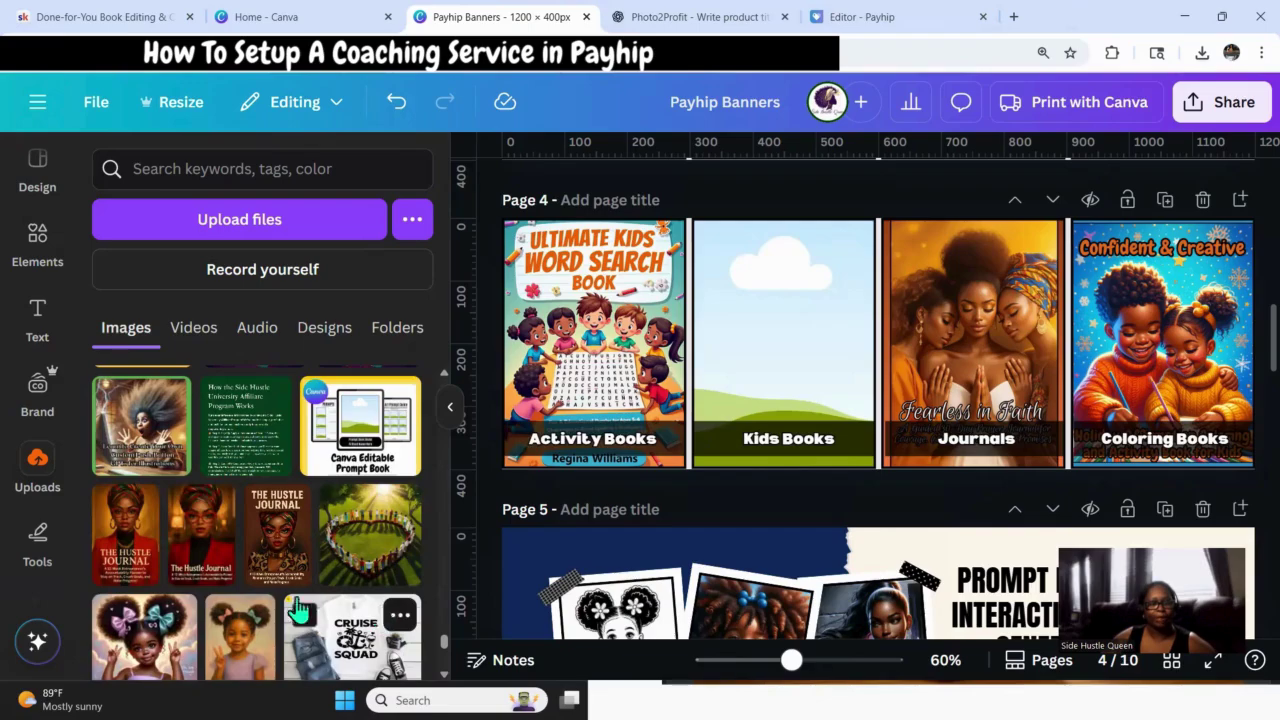
{"action": "scroll", "coordinate": [299, 605], "scroll_direction": "down", "scroll_amount": 4}
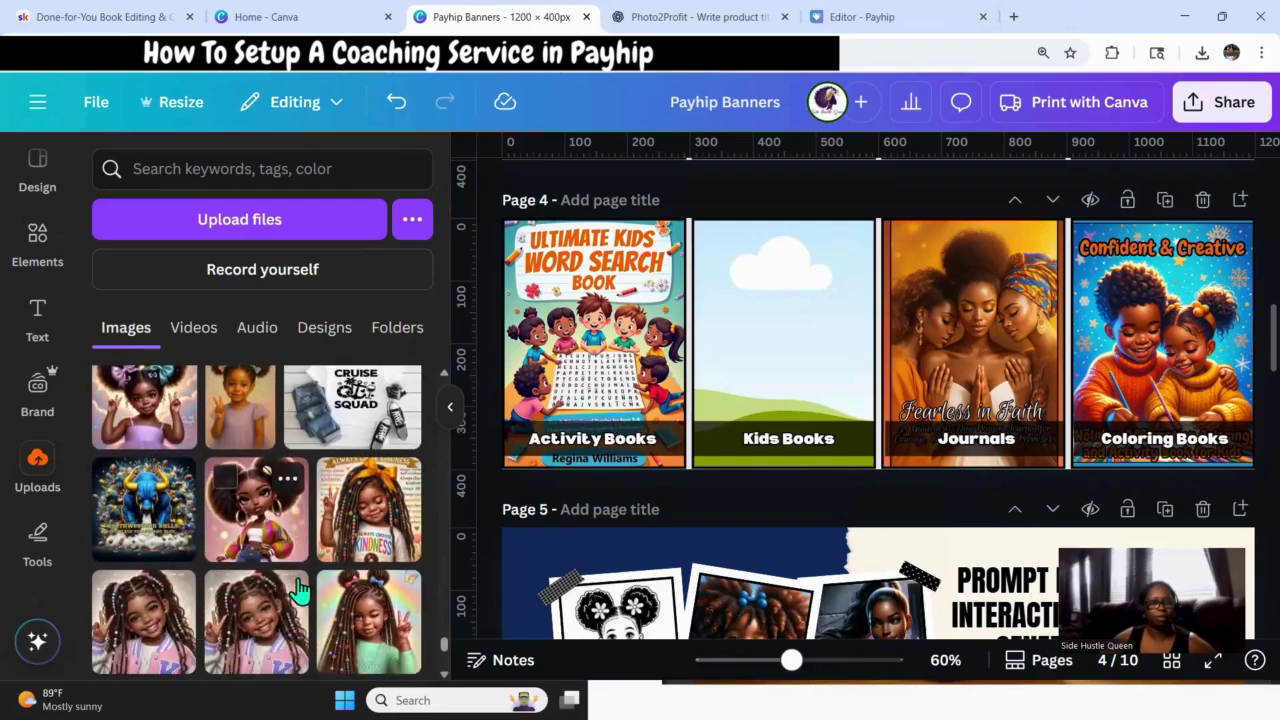
{"action": "scroll", "coordinate": [299, 590], "scroll_direction": "down", "scroll_amount": 10}
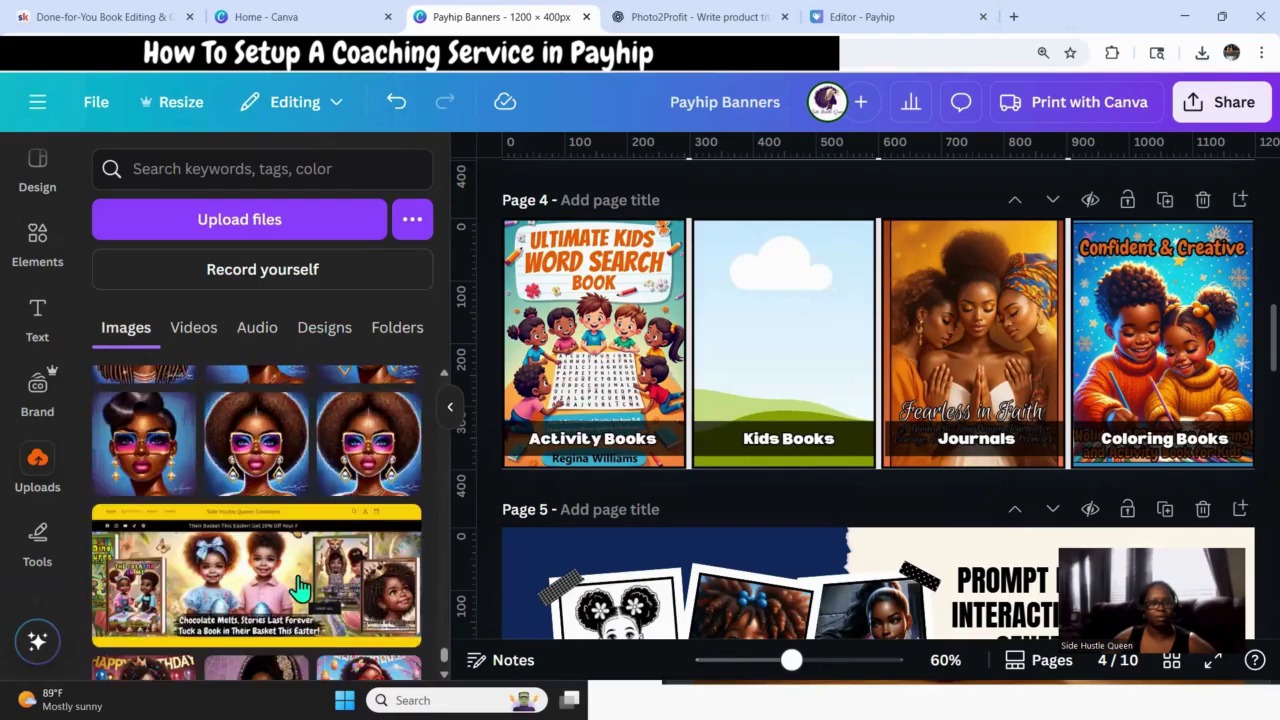
{"action": "scroll", "coordinate": [299, 590], "scroll_direction": "down", "scroll_amount": 2}
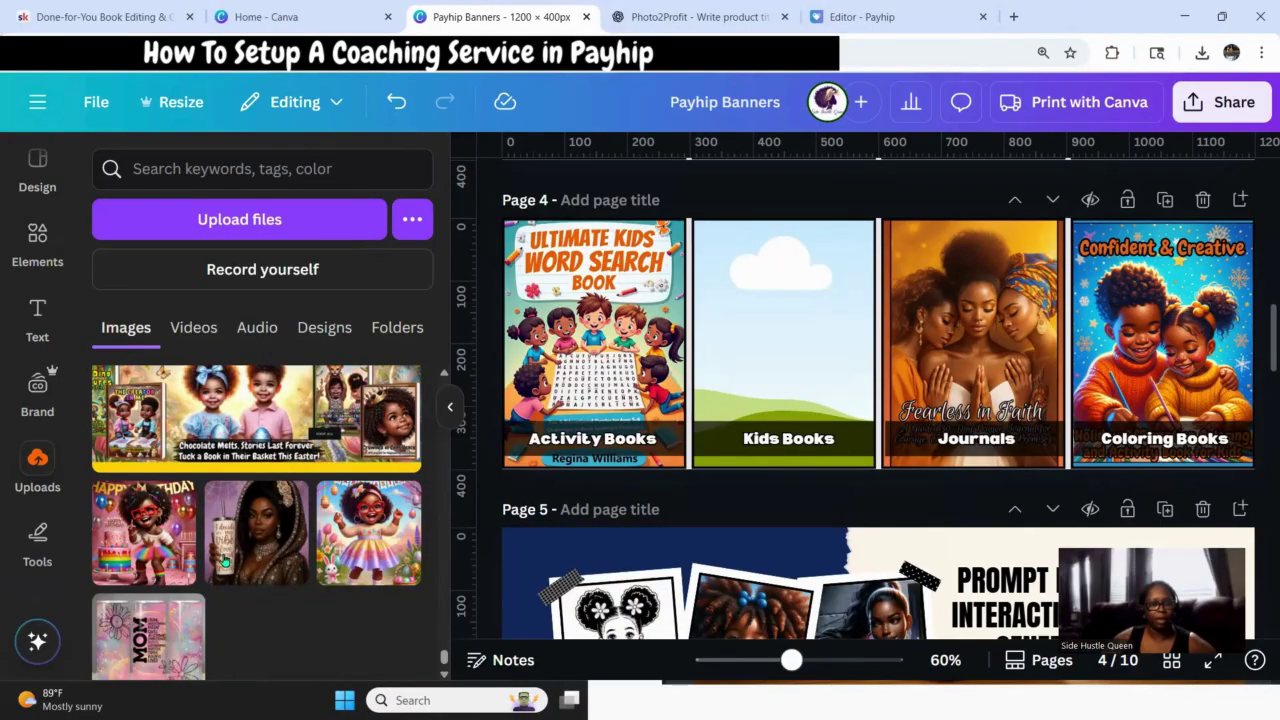
{"action": "scroll", "coordinate": [224, 563], "scroll_direction": "down", "scroll_amount": 4}
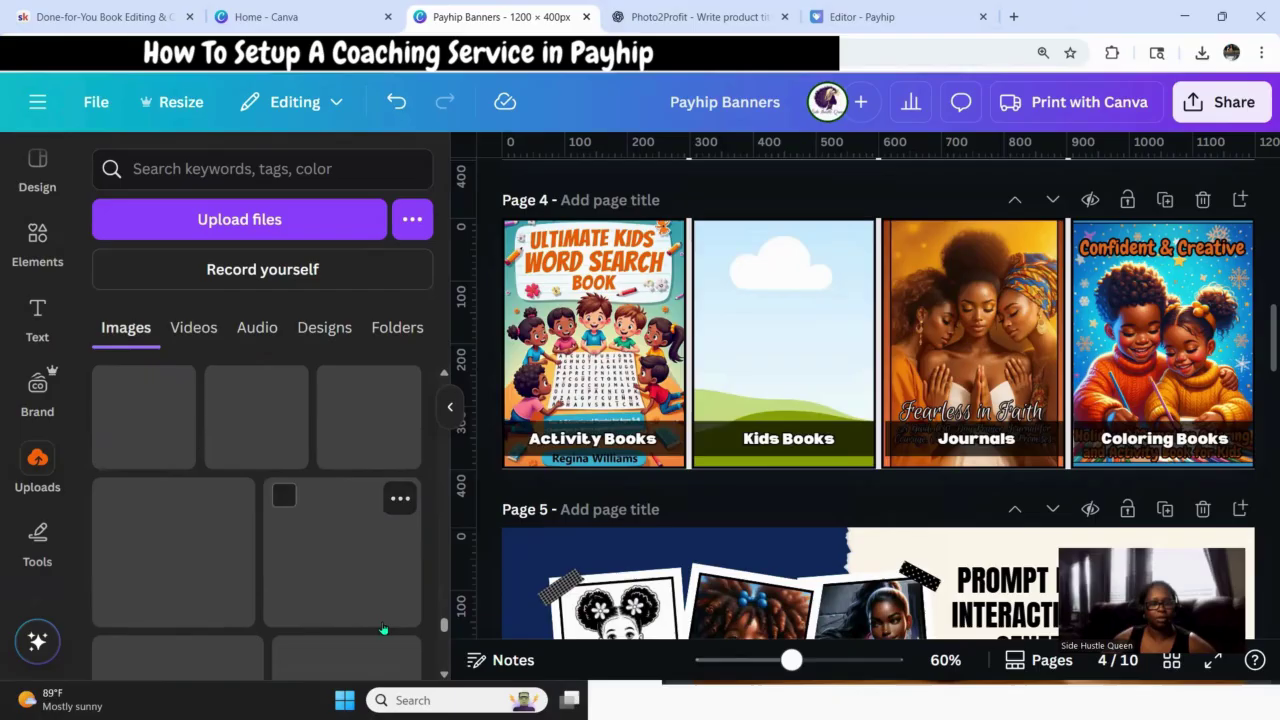
{"action": "scroll", "coordinate": [360, 562], "scroll_direction": "down", "scroll_amount": 5}
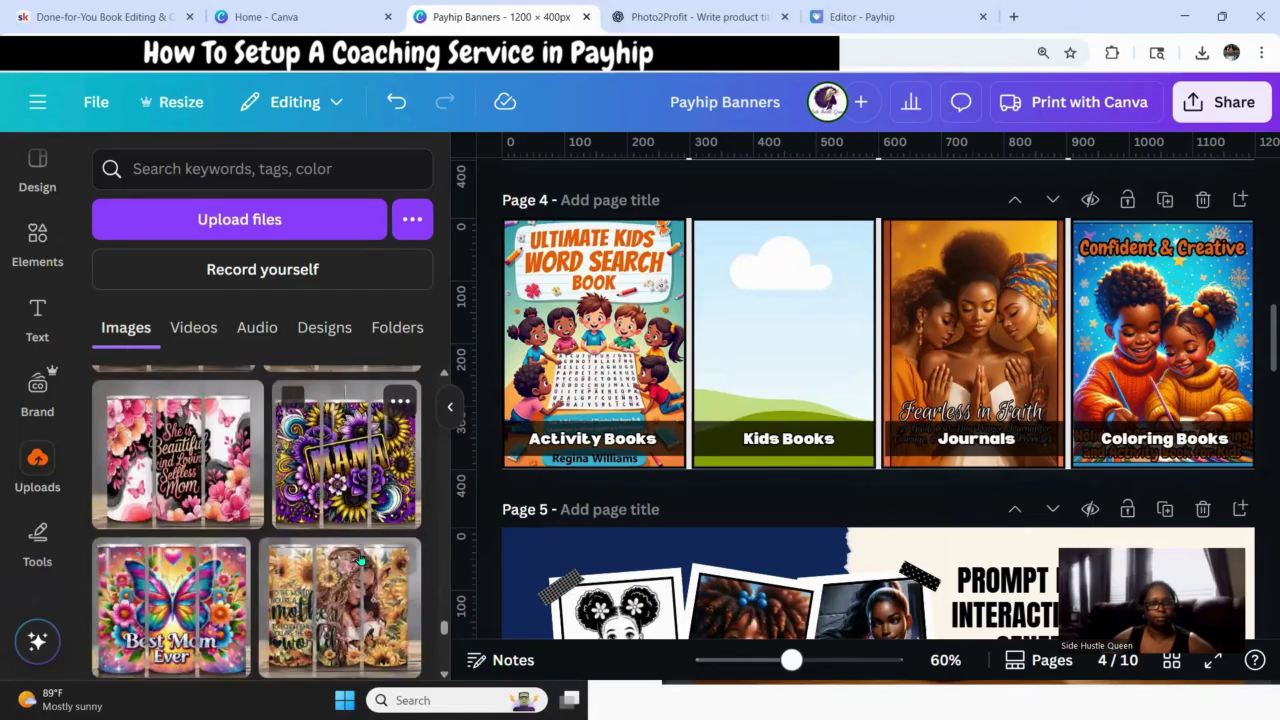
{"action": "scroll", "coordinate": [360, 562], "scroll_direction": "down", "scroll_amount": 8}
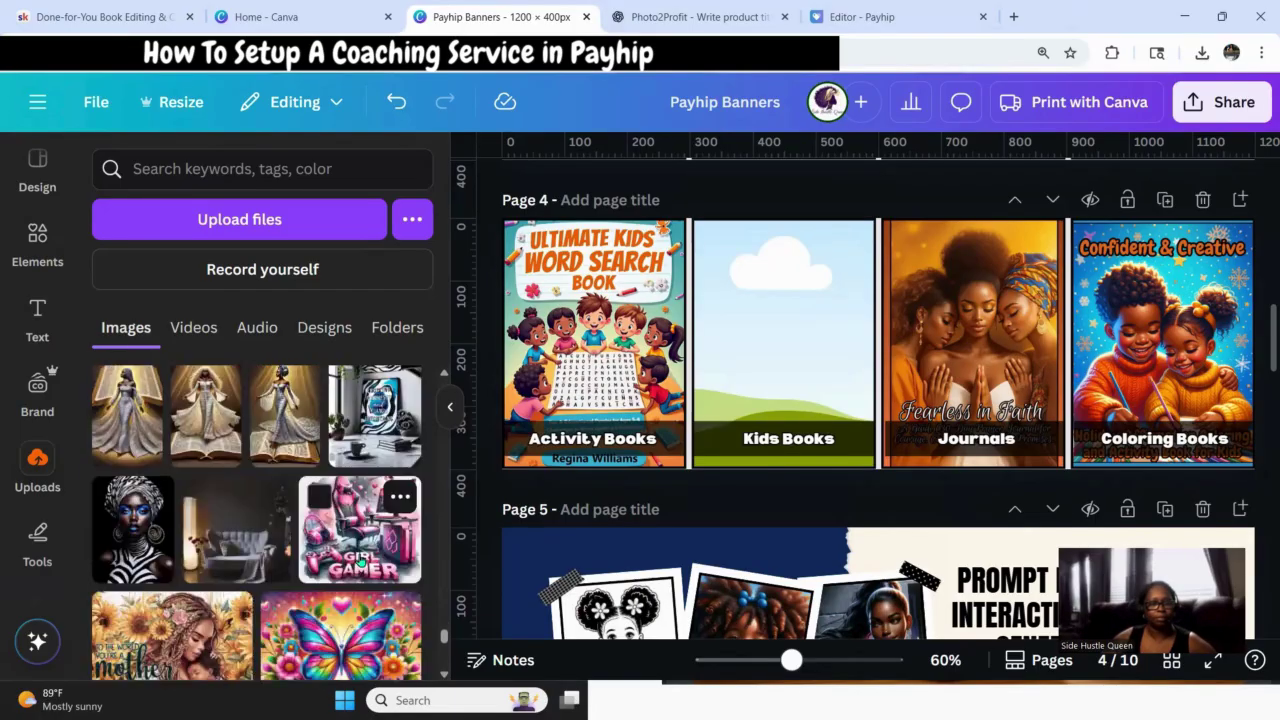
{"action": "scroll", "coordinate": [362, 562], "scroll_direction": "down", "scroll_amount": 10}
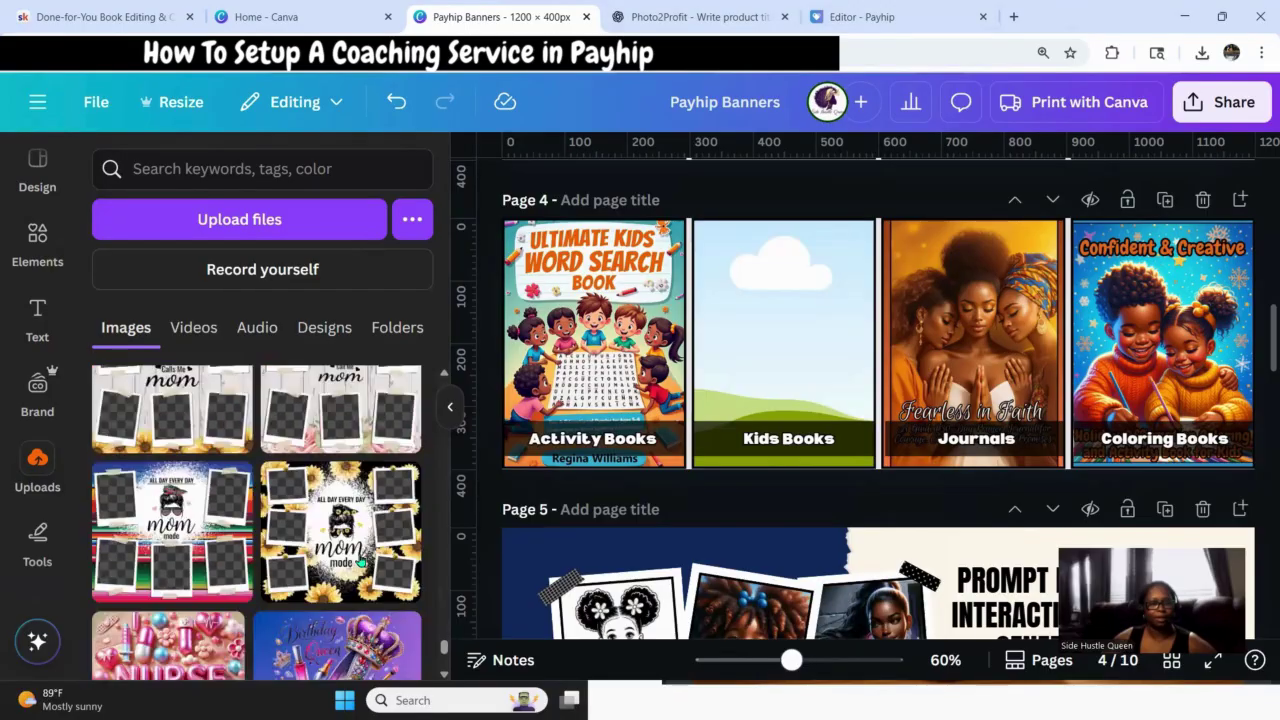
{"action": "scroll", "coordinate": [362, 563], "scroll_direction": "down", "scroll_amount": 10}
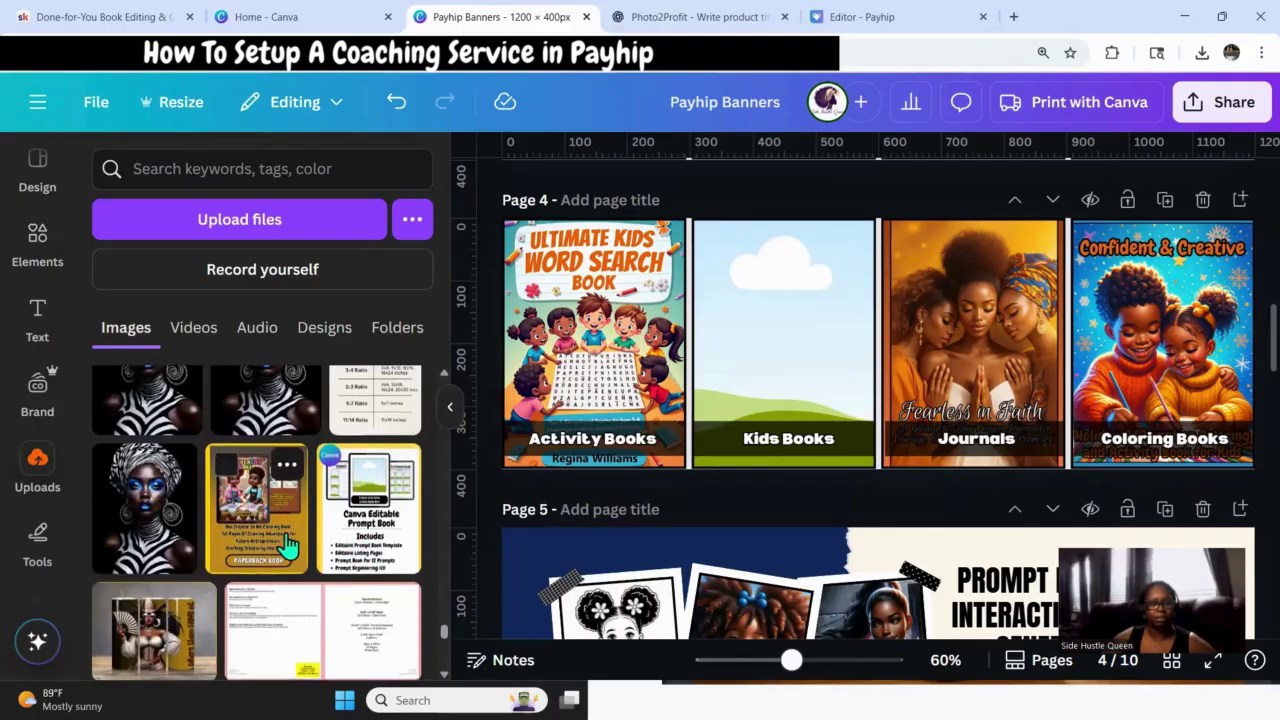
{"action": "scroll", "coordinate": [286, 532], "scroll_direction": "down", "scroll_amount": 5}
{"action": "scroll", "coordinate": [288, 534], "scroll_direction": "down", "scroll_amount": 8}
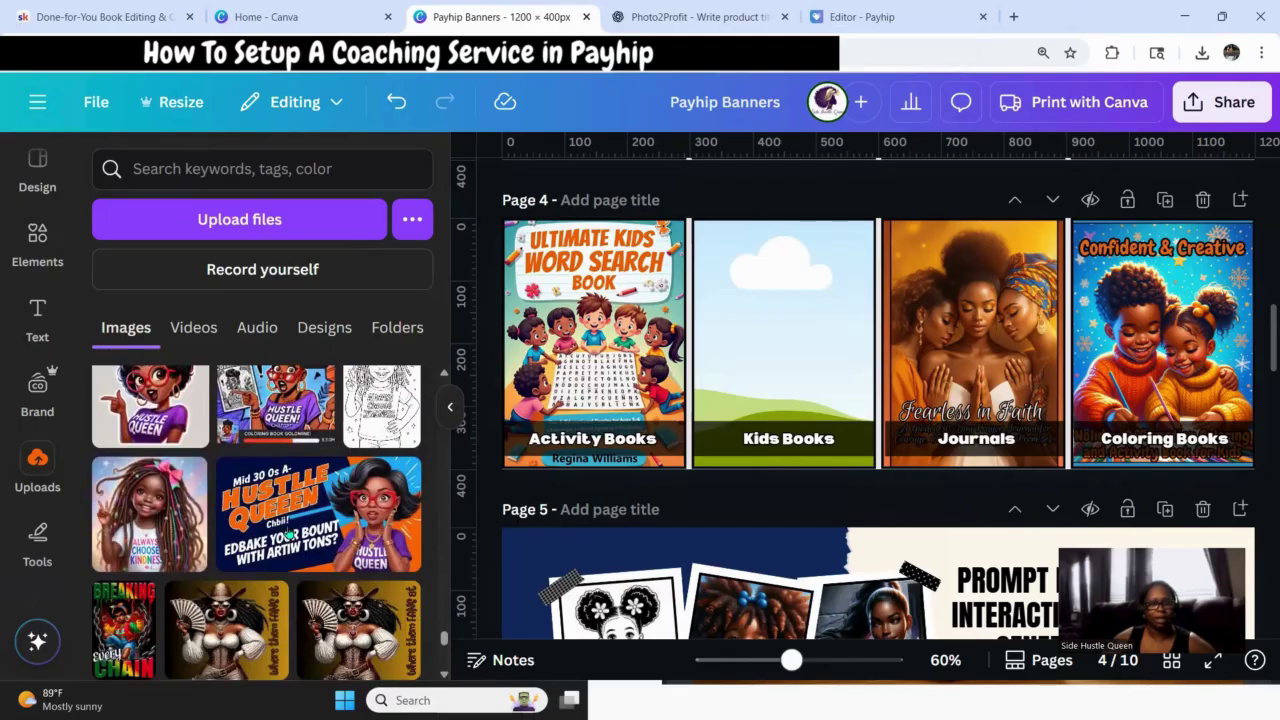
{"action": "scroll", "coordinate": [288, 548], "scroll_direction": "down", "scroll_amount": 10}
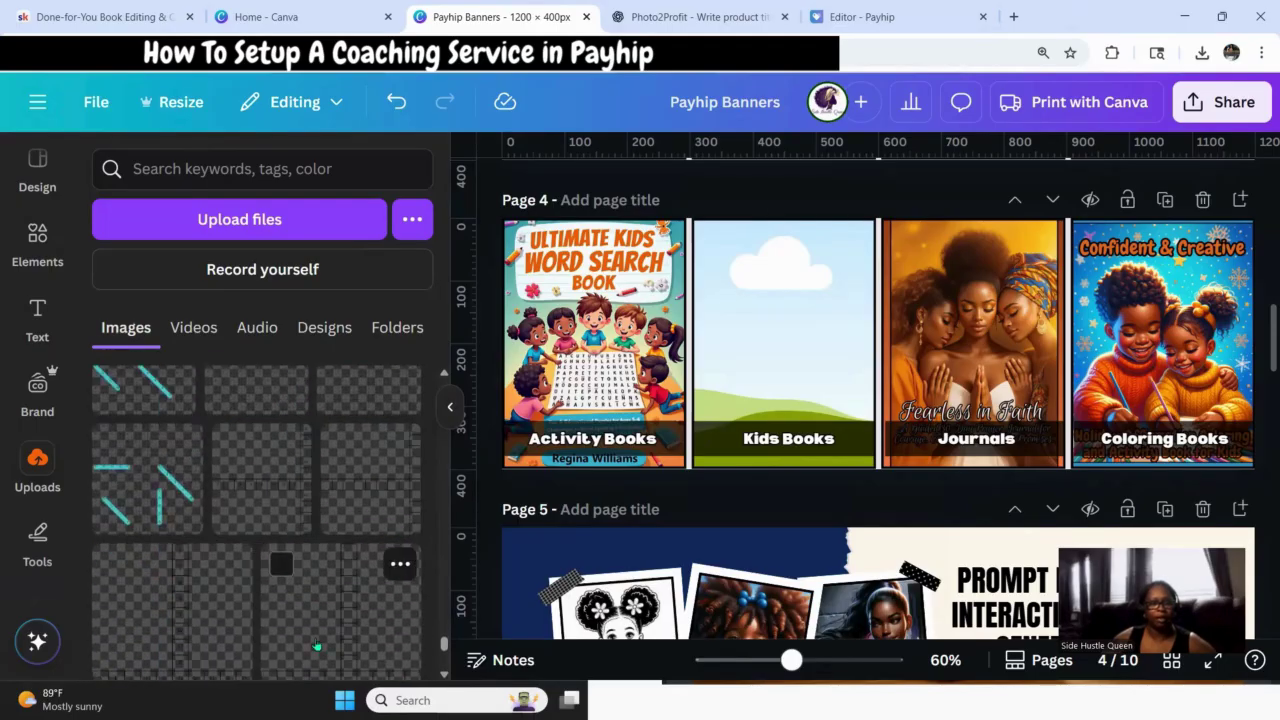
{"action": "scroll", "coordinate": [341, 620], "scroll_direction": "down", "scroll_amount": 12}
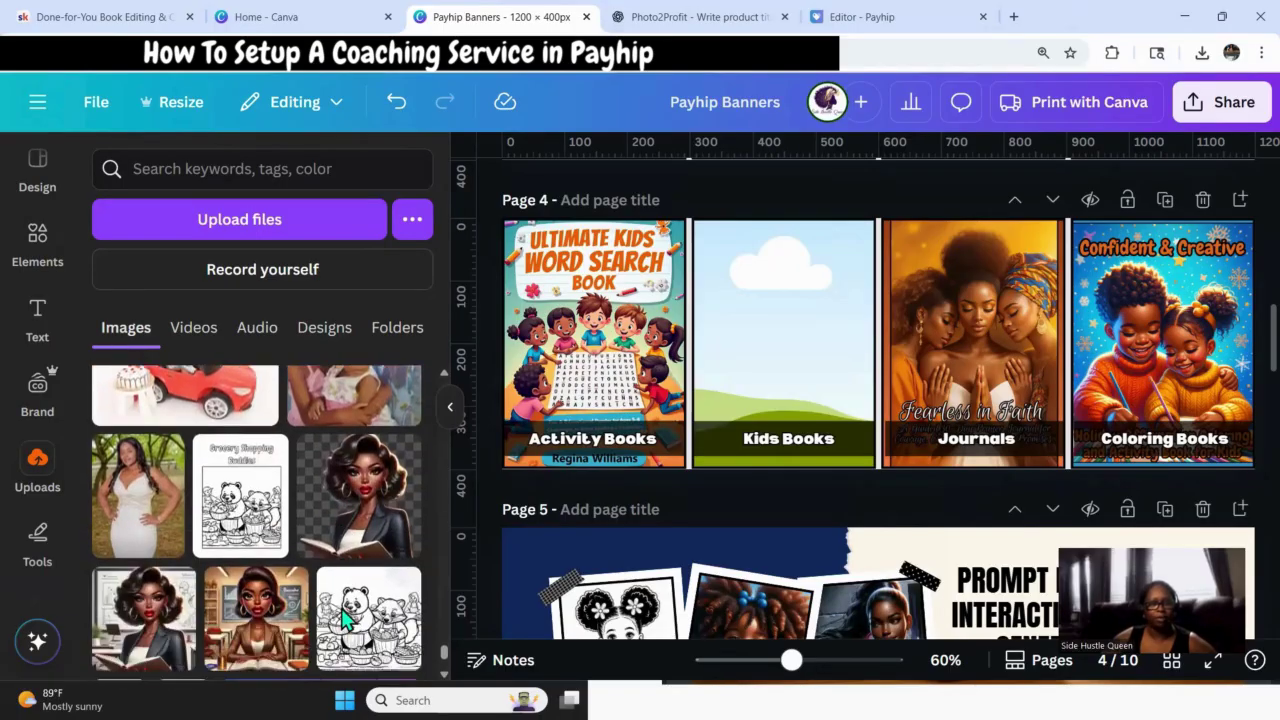
{"action": "scroll", "coordinate": [342, 608], "scroll_direction": "down", "scroll_amount": 10}
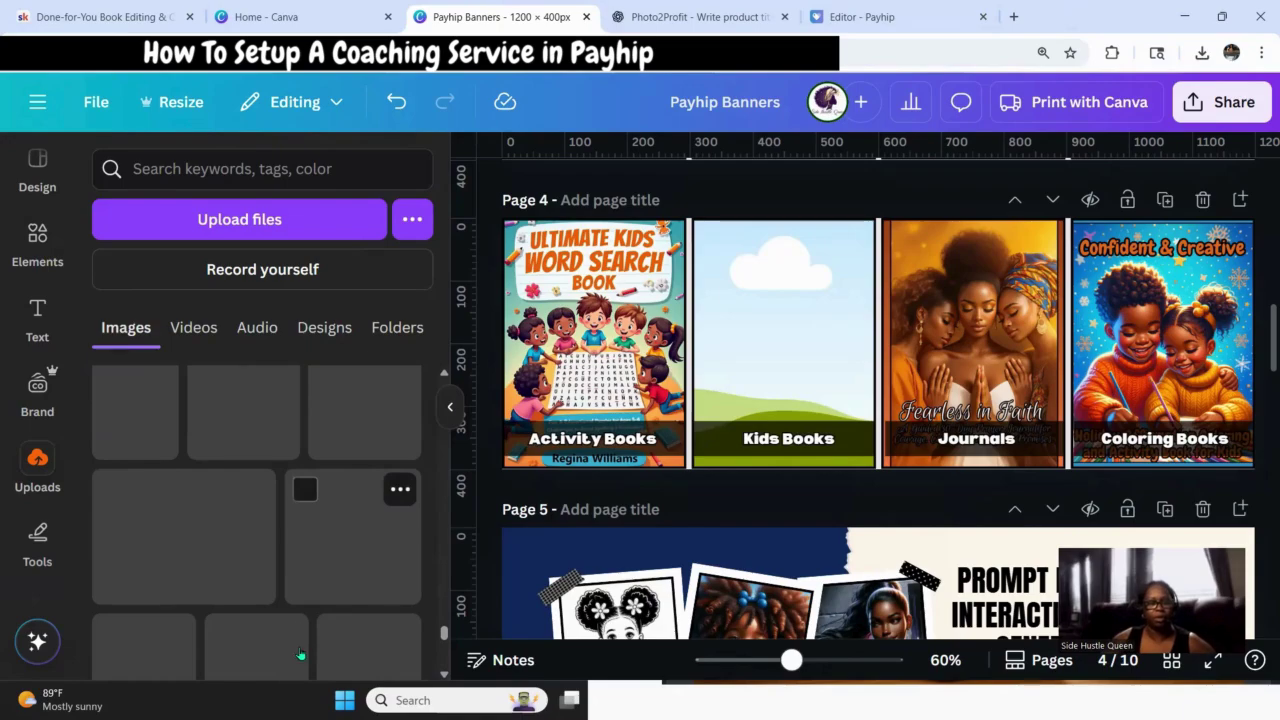
{"action": "scroll", "coordinate": [286, 525], "scroll_direction": "down", "scroll_amount": 8}
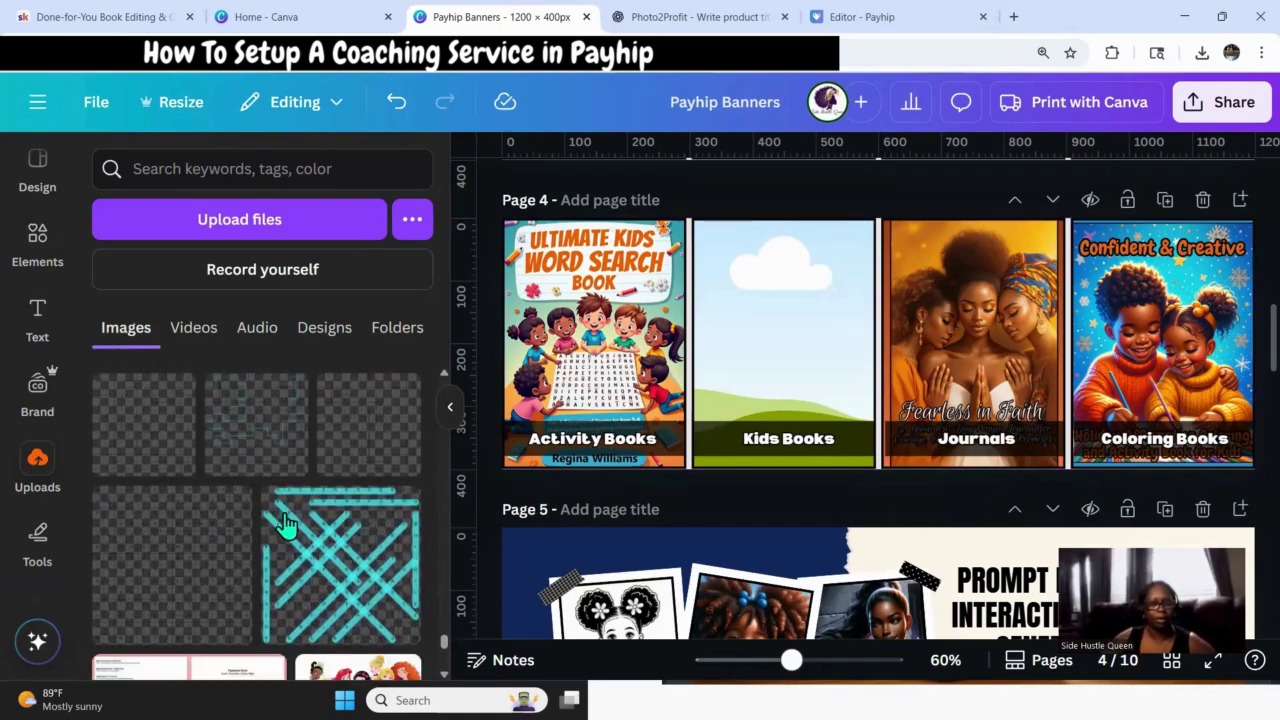
{"action": "scroll", "coordinate": [286, 525], "scroll_direction": "down", "scroll_amount": 1}
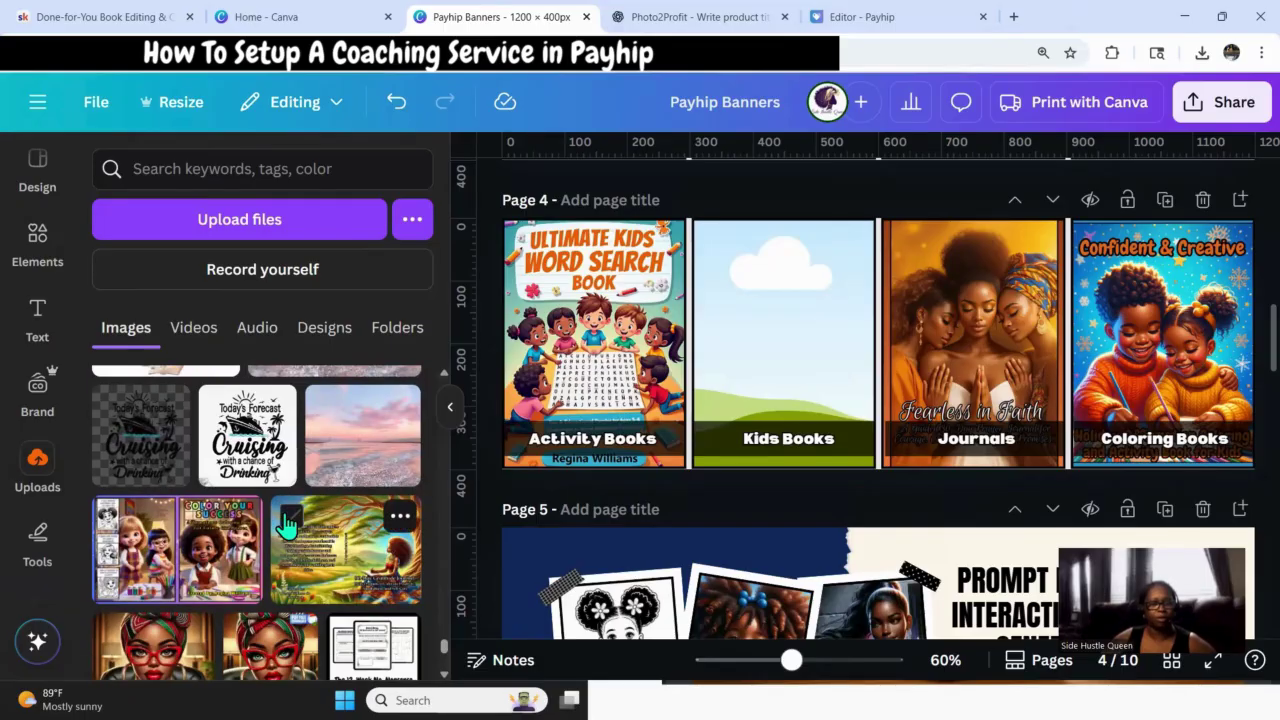
{"action": "scroll", "coordinate": [350, 560], "scroll_direction": "down", "scroll_amount": 5}
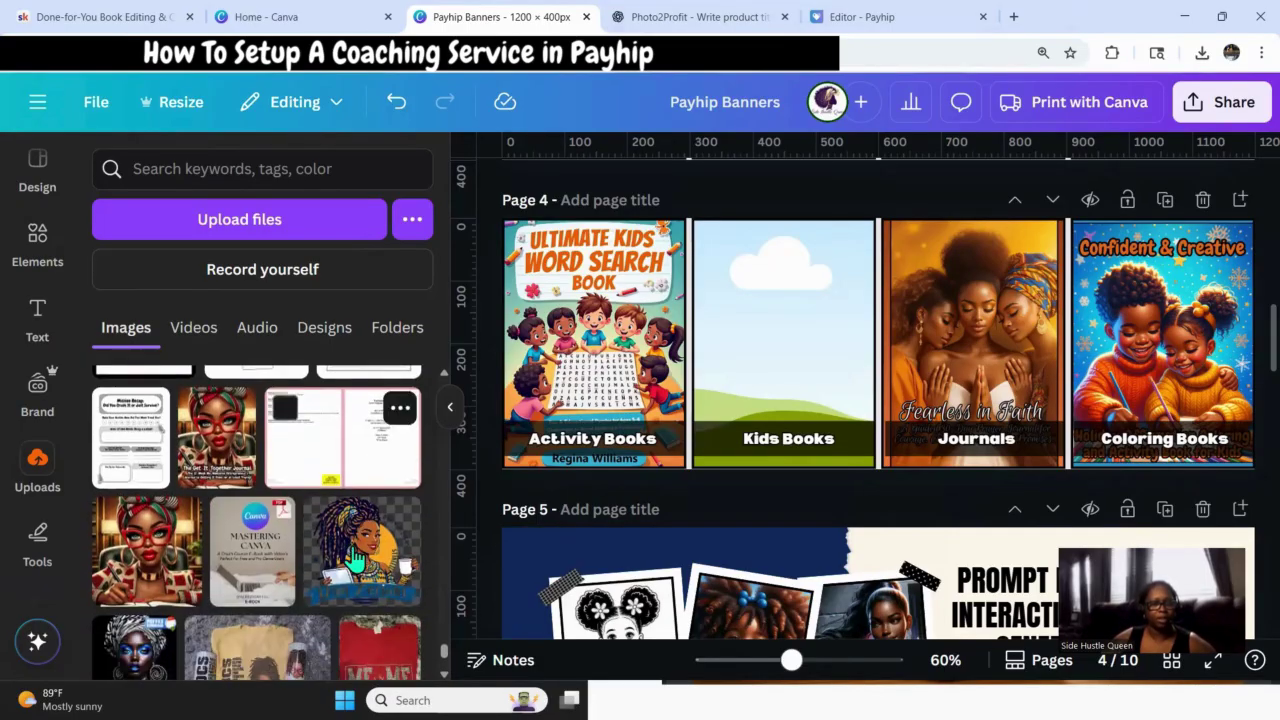
{"action": "scroll", "coordinate": [355, 560], "scroll_direction": "down", "scroll_amount": 8}
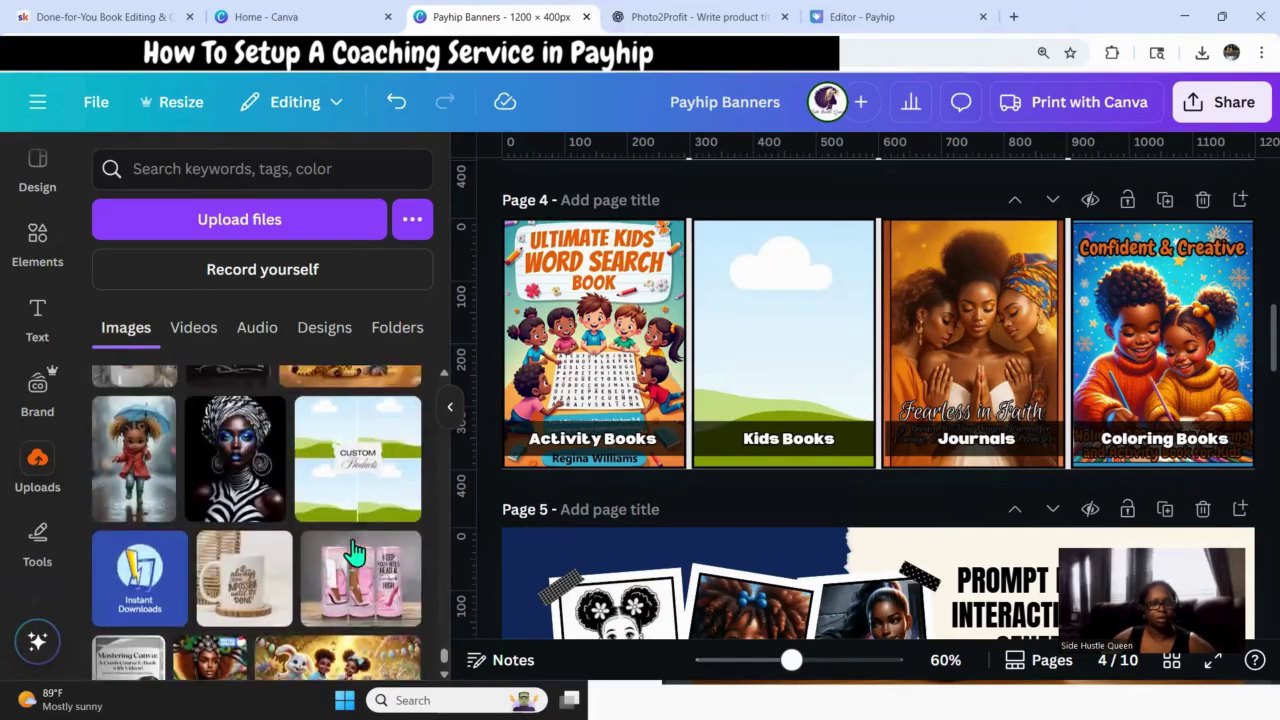
{"action": "scroll", "coordinate": [355, 550], "scroll_direction": "down", "scroll_amount": 8}
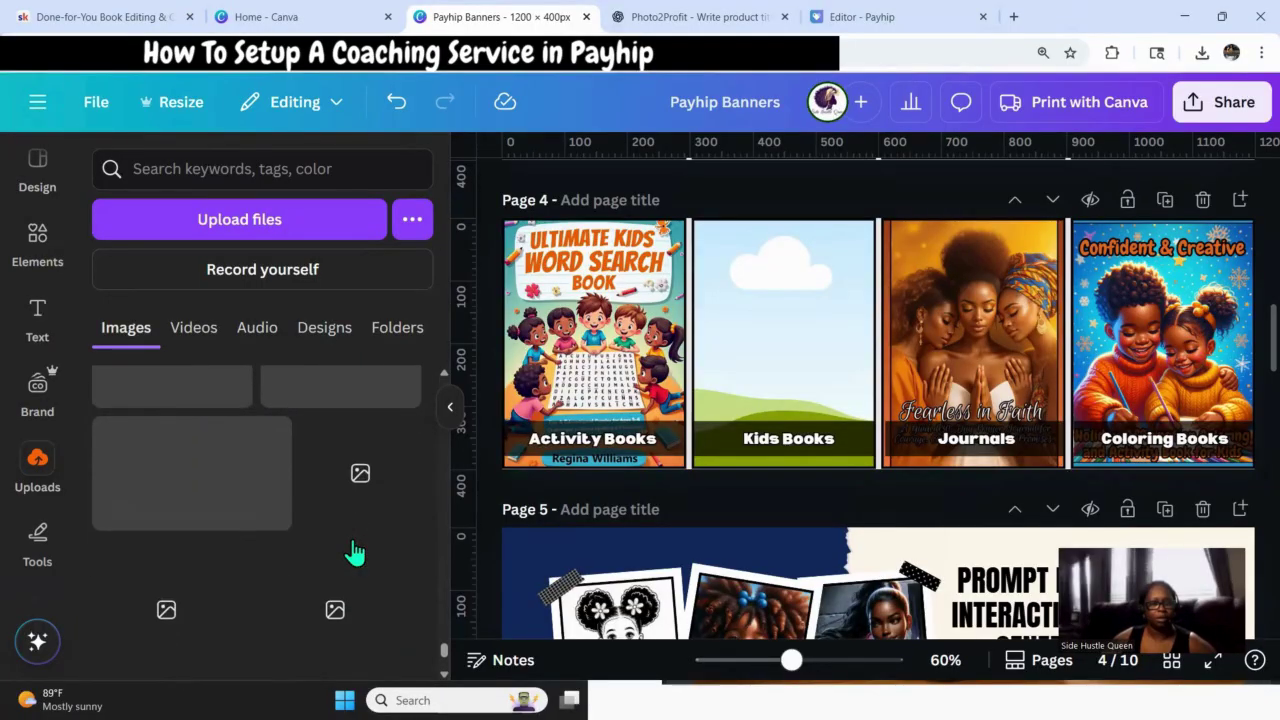
{"action": "scroll", "coordinate": [316, 547], "scroll_direction": "down", "scroll_amount": 2}
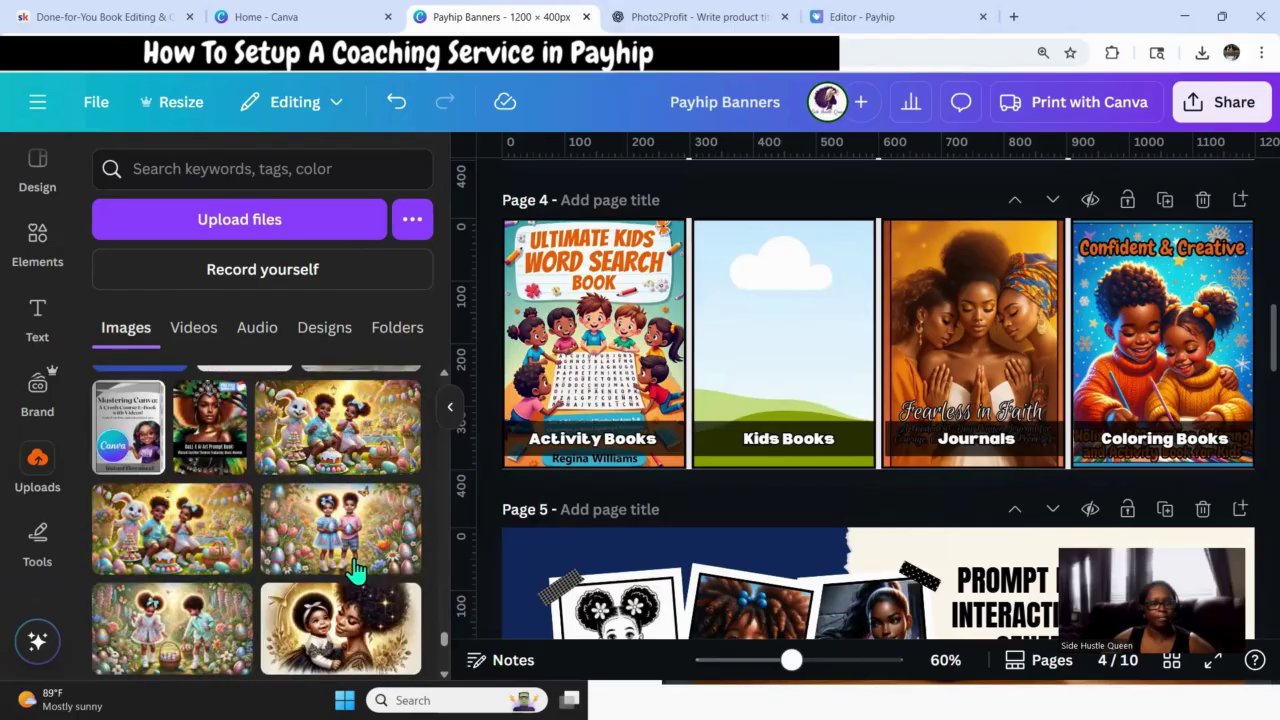
{"action": "scroll", "coordinate": [355, 563], "scroll_direction": "down", "scroll_amount": 8}
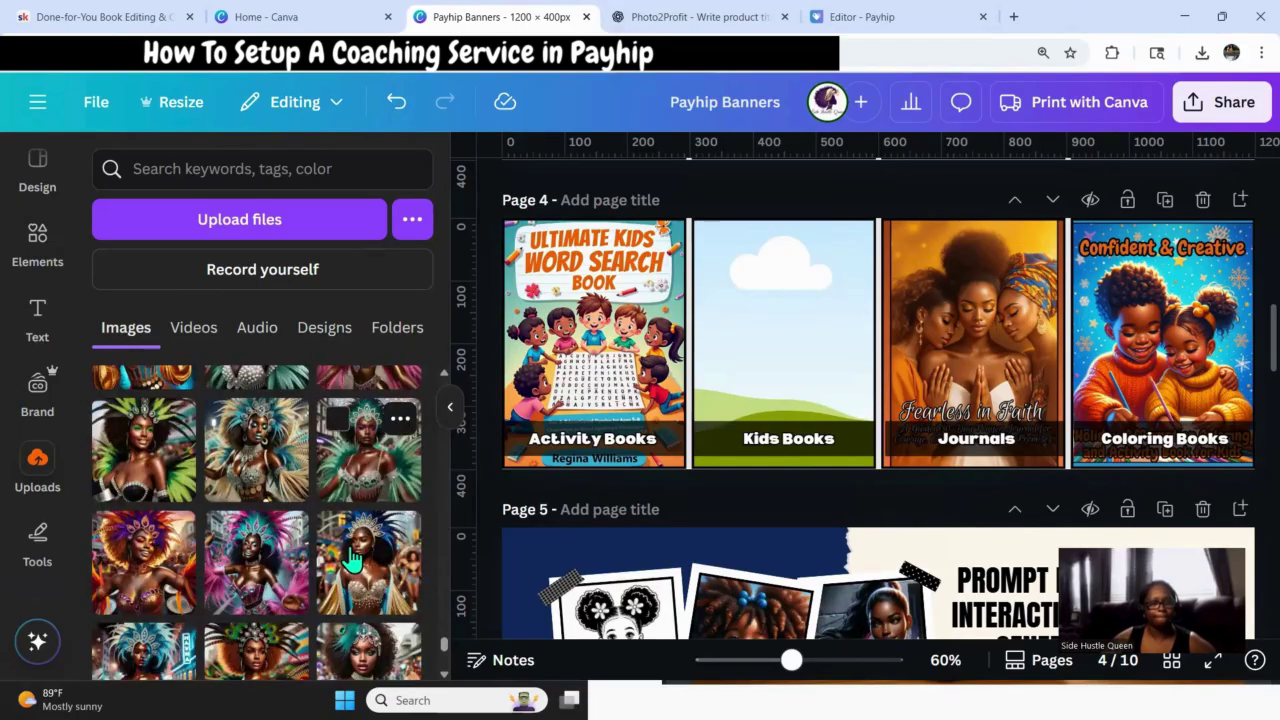
{"action": "scroll", "coordinate": [352, 560], "scroll_direction": "down", "scroll_amount": 5}
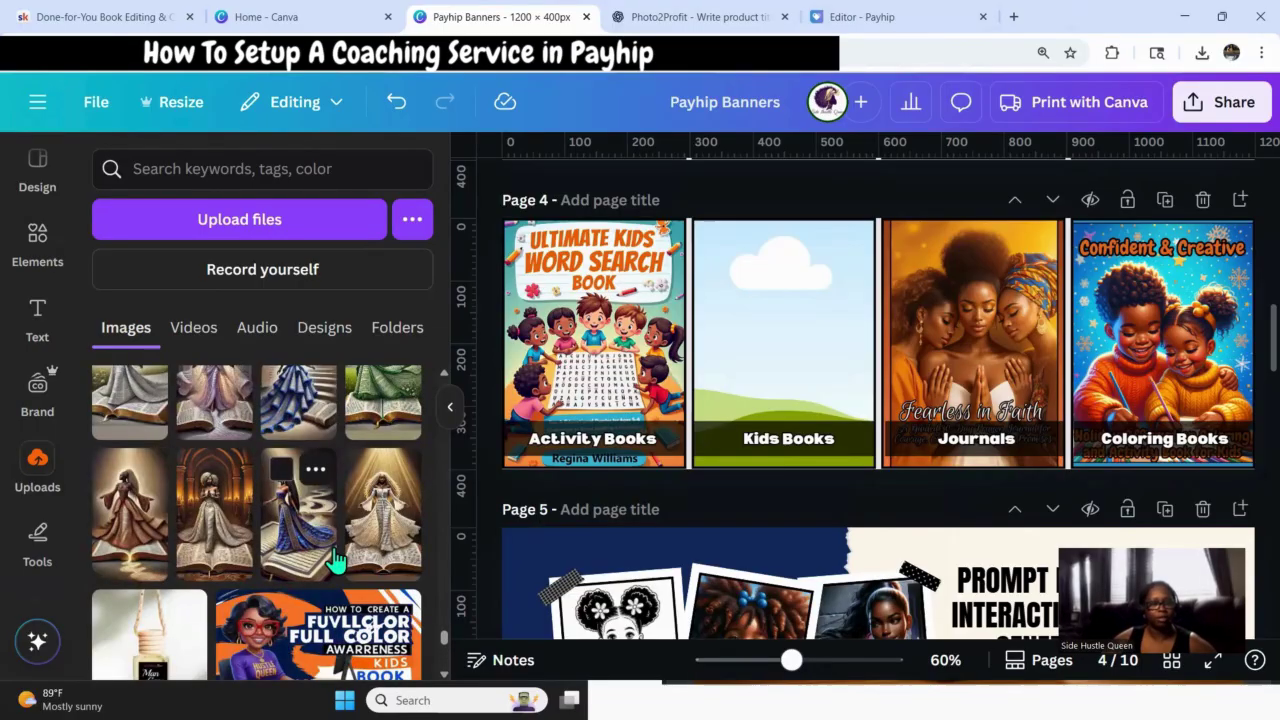
{"action": "scroll", "coordinate": [336, 558], "scroll_direction": "down", "scroll_amount": 3}
{"action": "scroll", "coordinate": [336, 550], "scroll_direction": "down", "scroll_amount": 10}
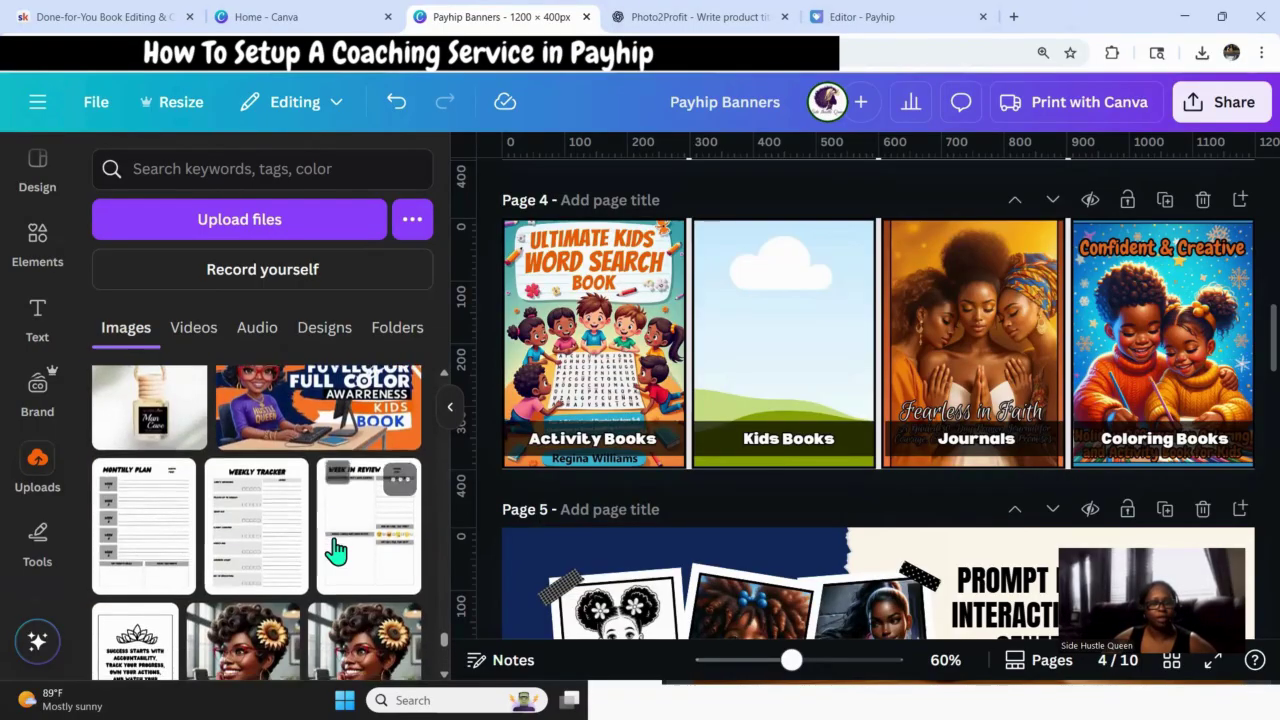
{"action": "scroll", "coordinate": [336, 550], "scroll_direction": "down", "scroll_amount": 10}
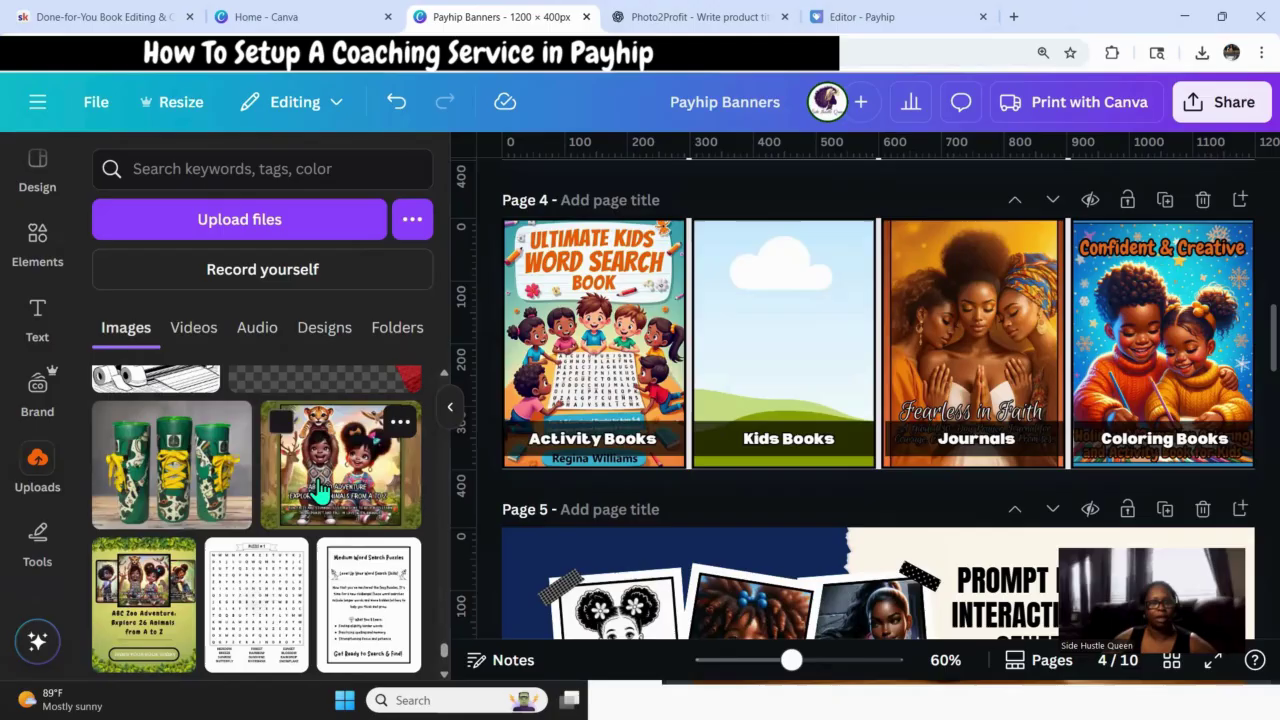
{"action": "left_click_drag", "start_coordinate": [312, 502], "coordinate": [740, 370]}
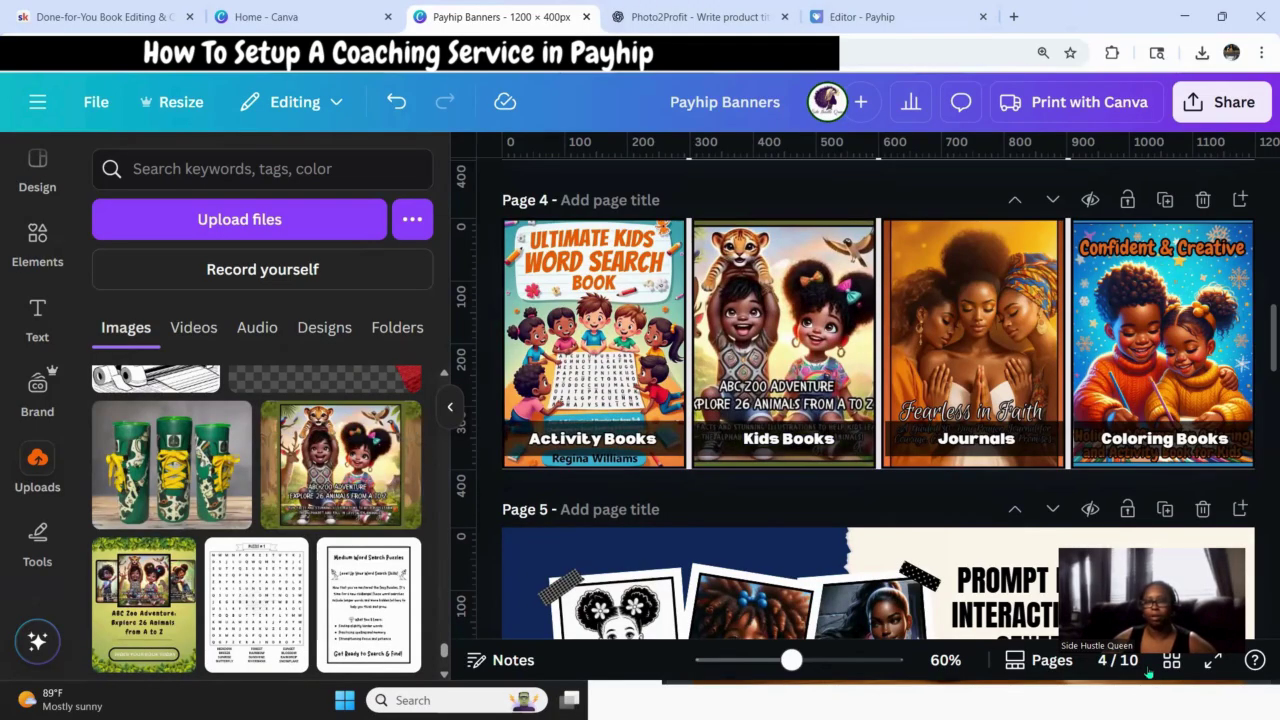
{"action": "scroll", "coordinate": [1241, 511], "scroll_direction": "down", "scroll_amount": 1}
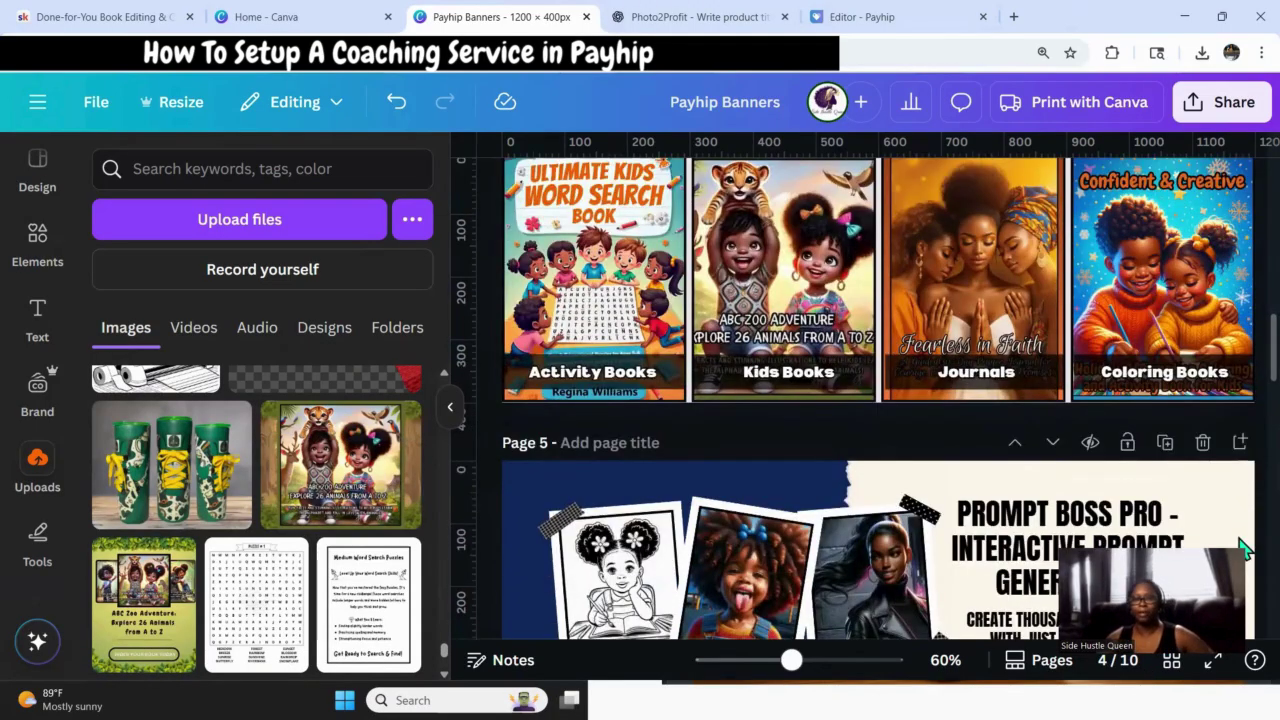
Download only page 4, the four-panel book banner, from the Payhip Banners design as a PNG.
{"action": "scroll", "coordinate": [1241, 548], "scroll_direction": "up", "scroll_amount": 3}
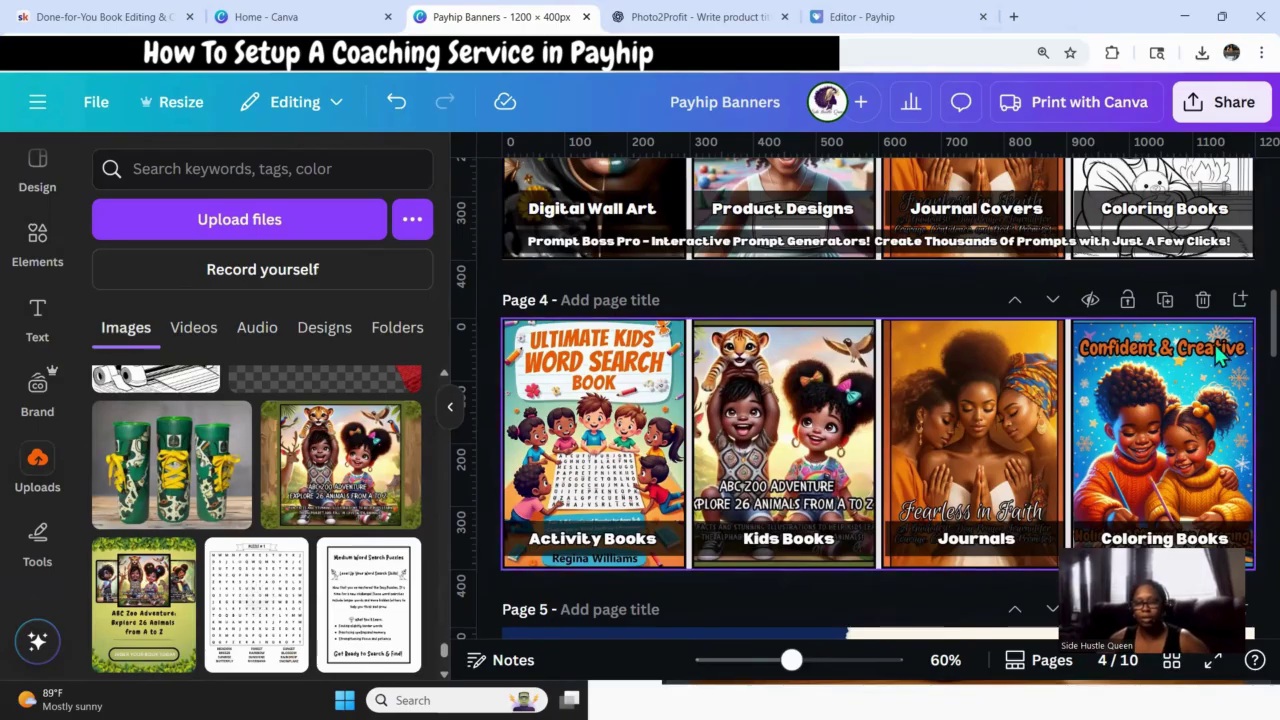
{"action": "left_click", "coordinate": [1224, 113]}
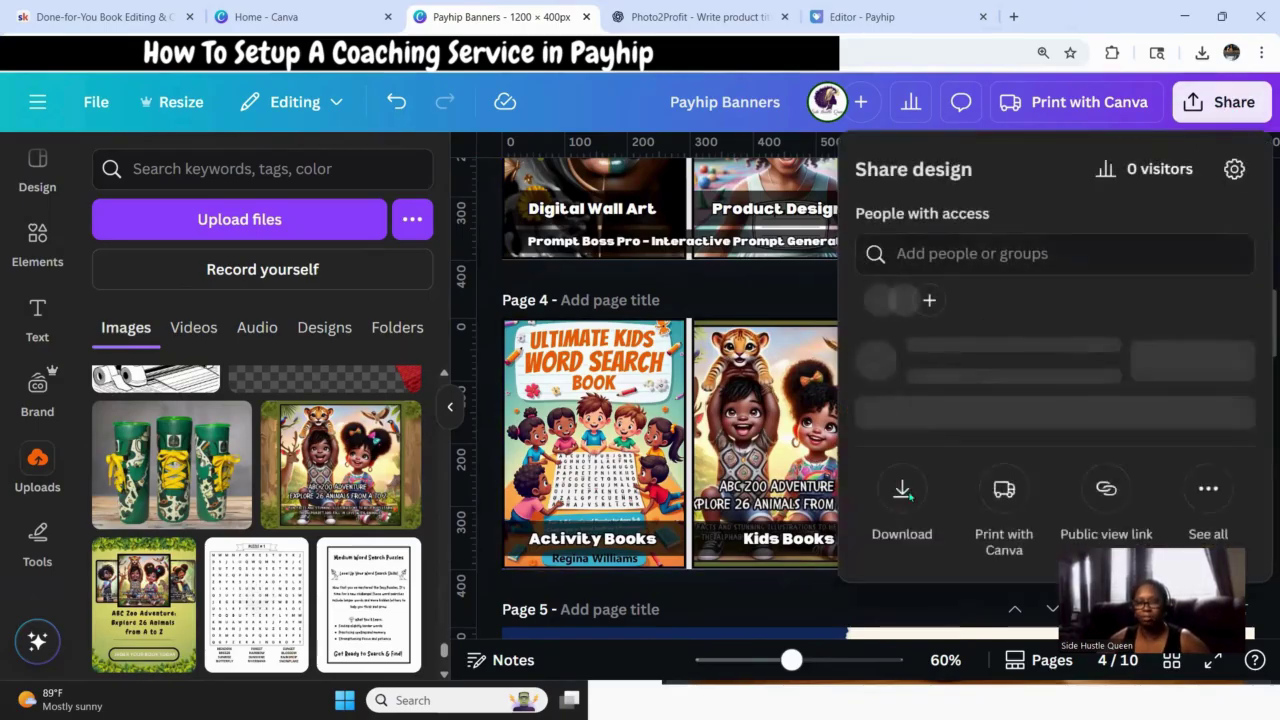
{"action": "scroll", "coordinate": [1000, 440], "scroll_direction": "down", "scroll_amount": 3}
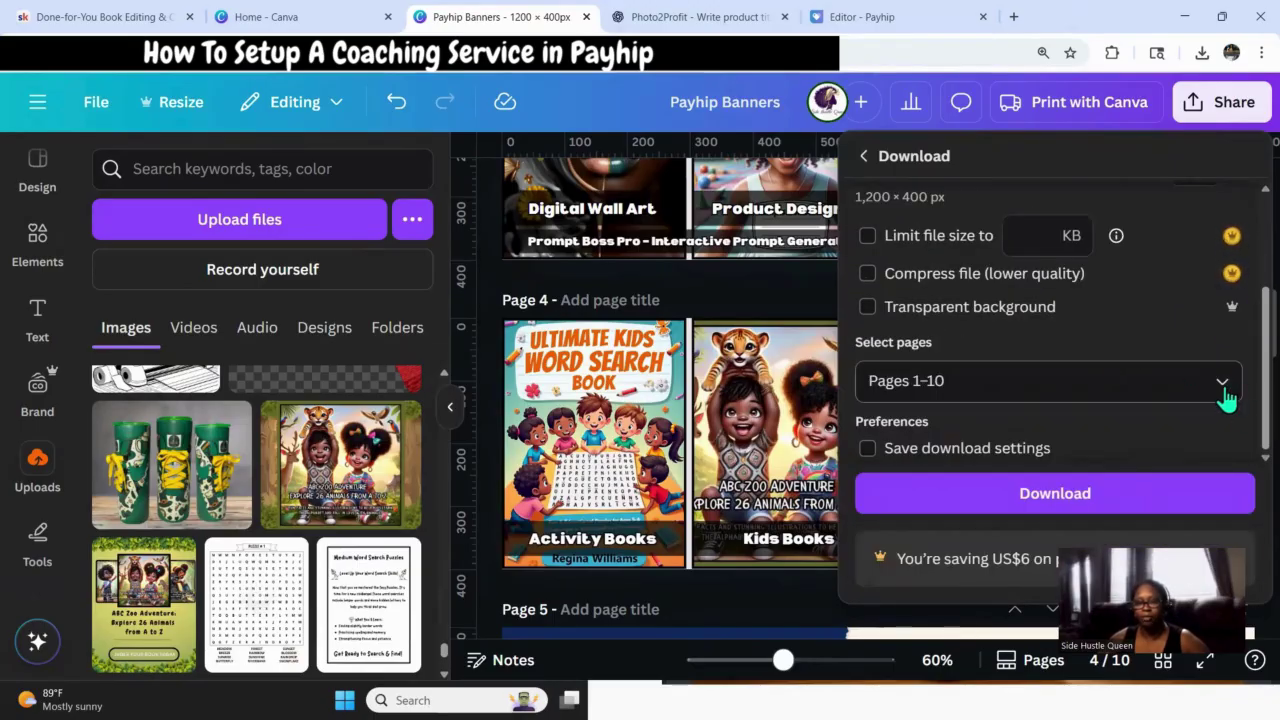
{"action": "left_click", "coordinate": [1226, 390]}
{"action": "left_click", "coordinate": [886, 193]}
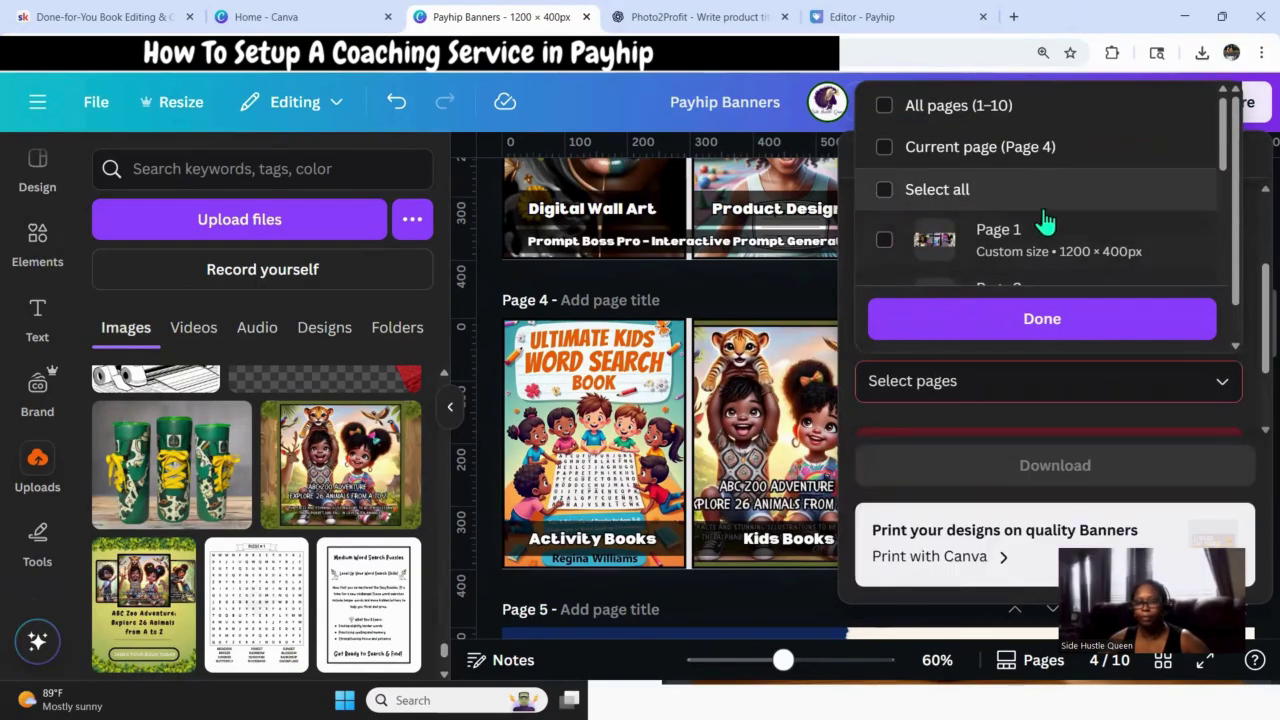
{"action": "scroll", "coordinate": [1046, 230], "scroll_direction": "down", "scroll_amount": 3}
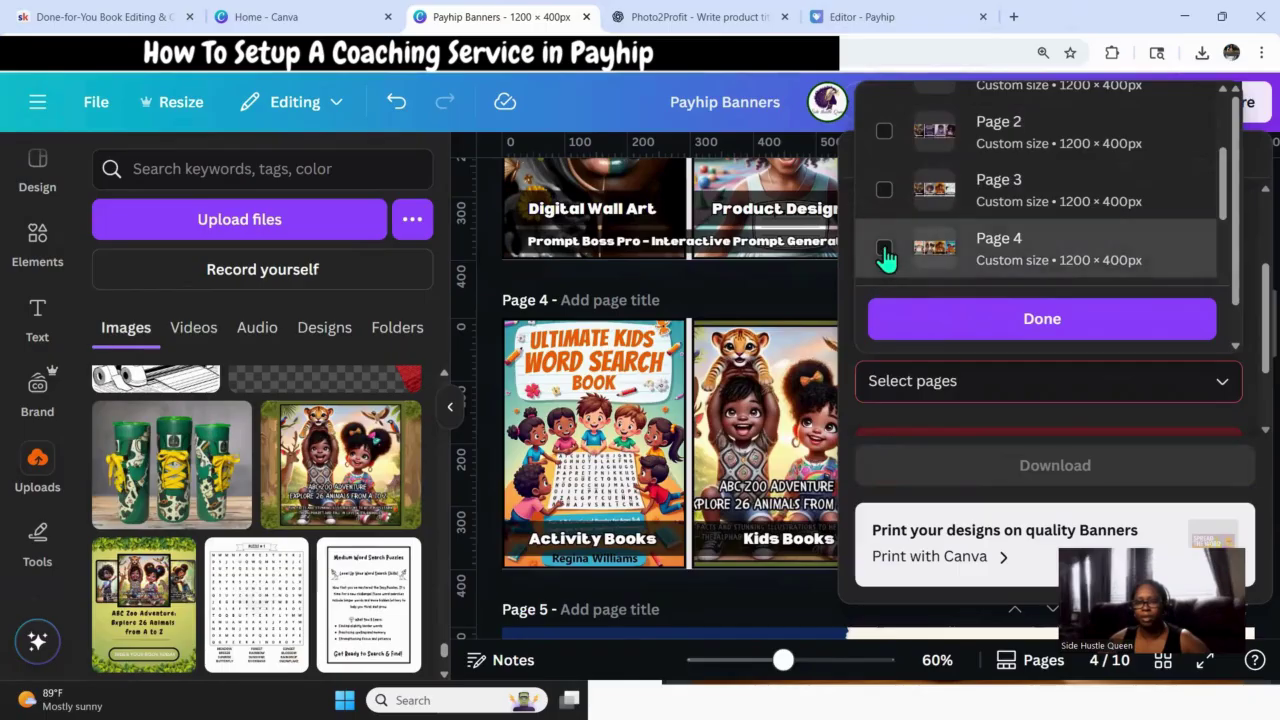
{"action": "left_click", "coordinate": [884, 248]}
{"action": "left_click", "coordinate": [1044, 320]}
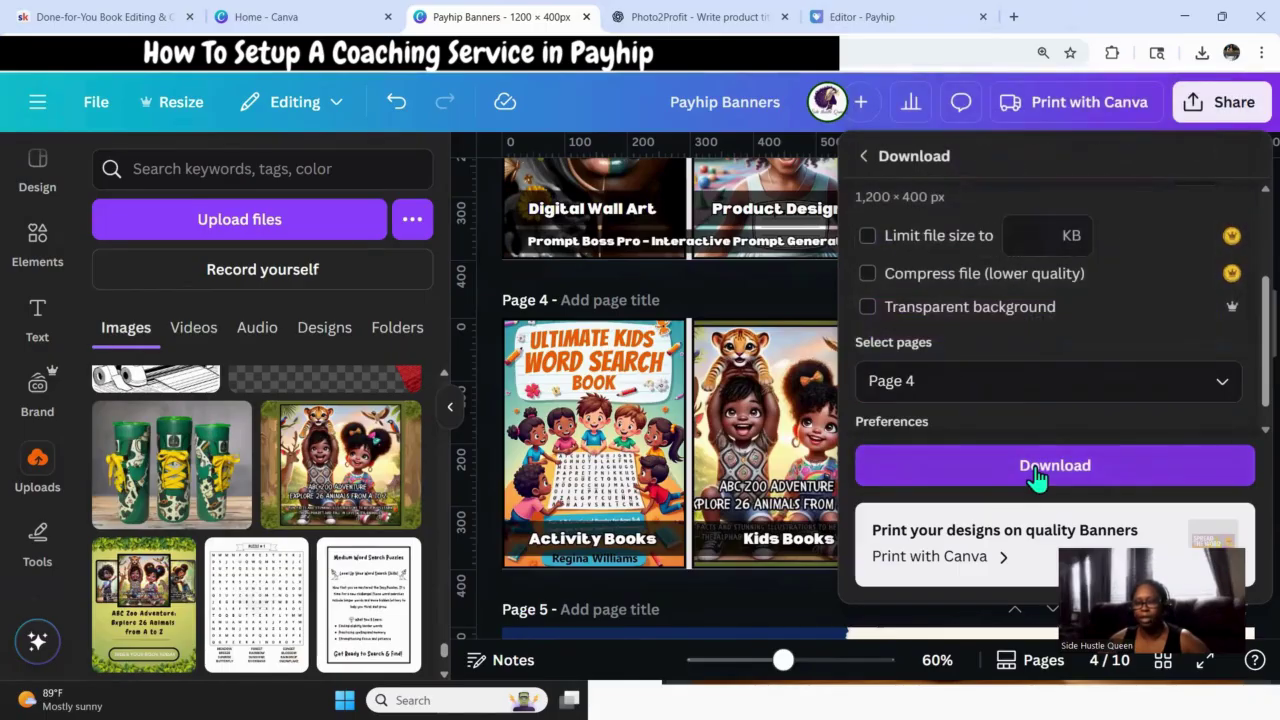
{"action": "left_click", "coordinate": [1034, 467]}
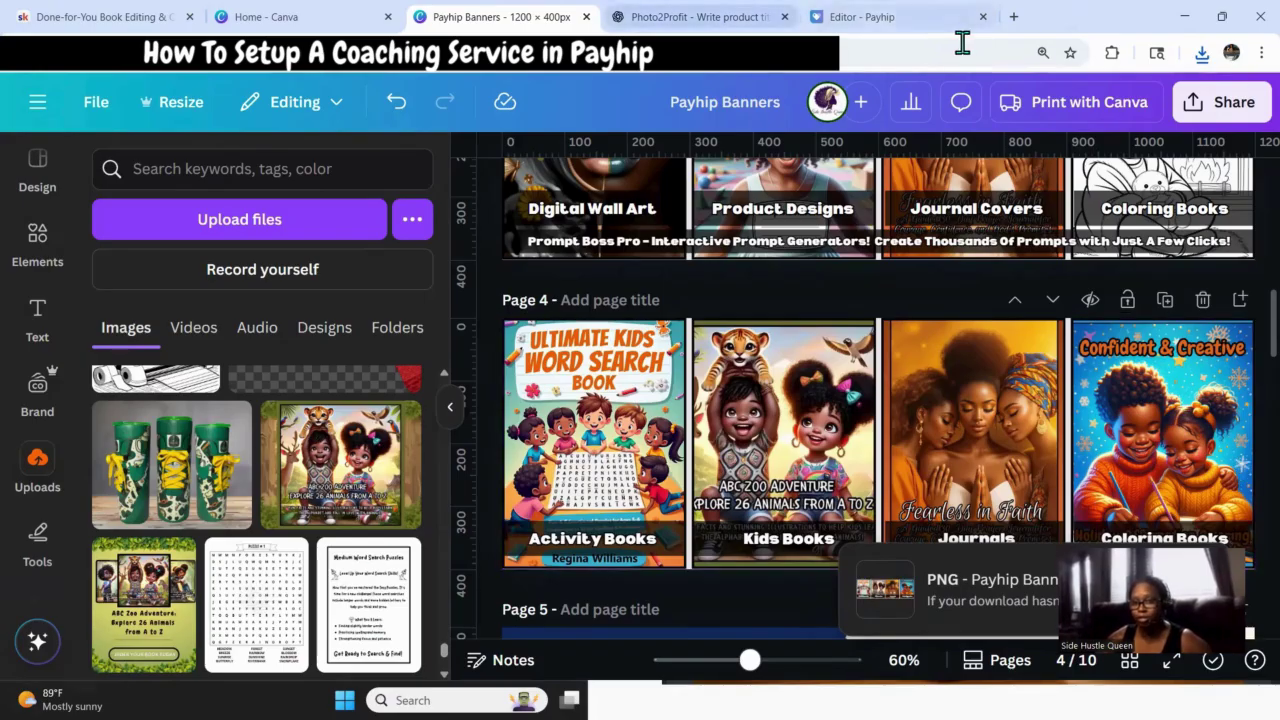
Switch to the Payhip editor and clear the placeholder heading and text from the Headline section.
{"action": "left_click", "coordinate": [860, 17]}
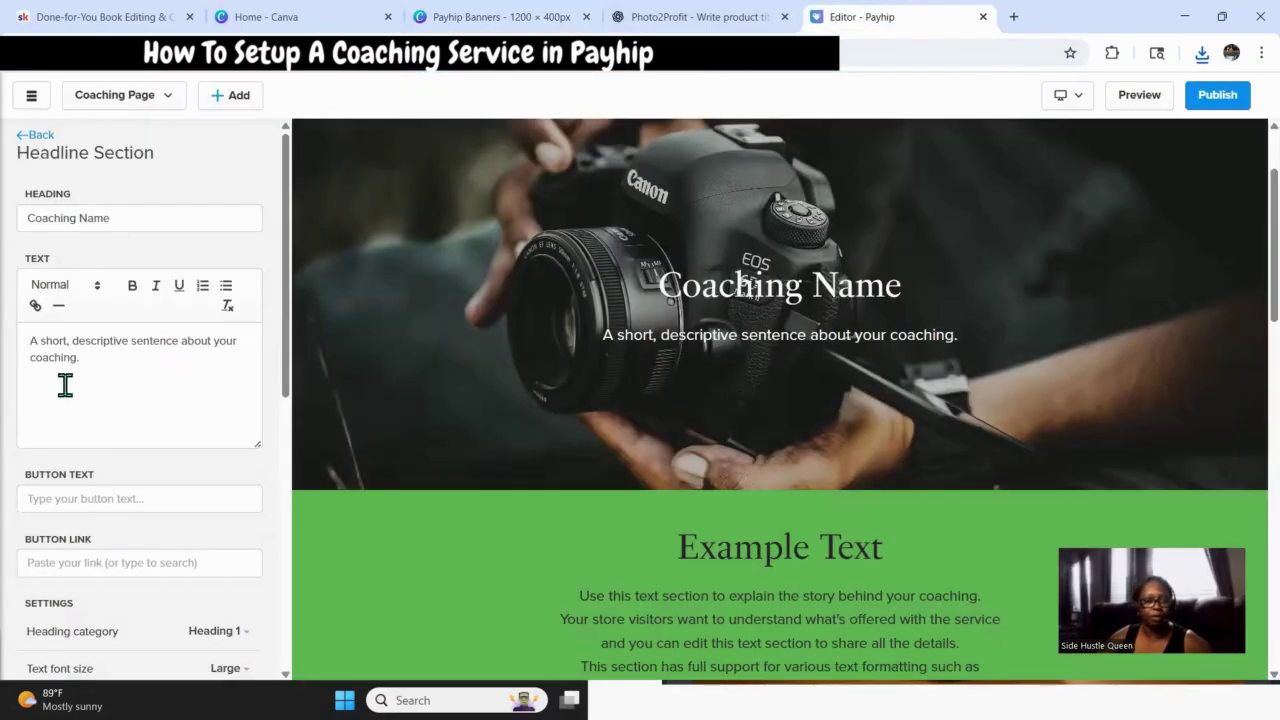
{"action": "scroll", "coordinate": [760, 370], "scroll_direction": "up", "scroll_amount": 1}
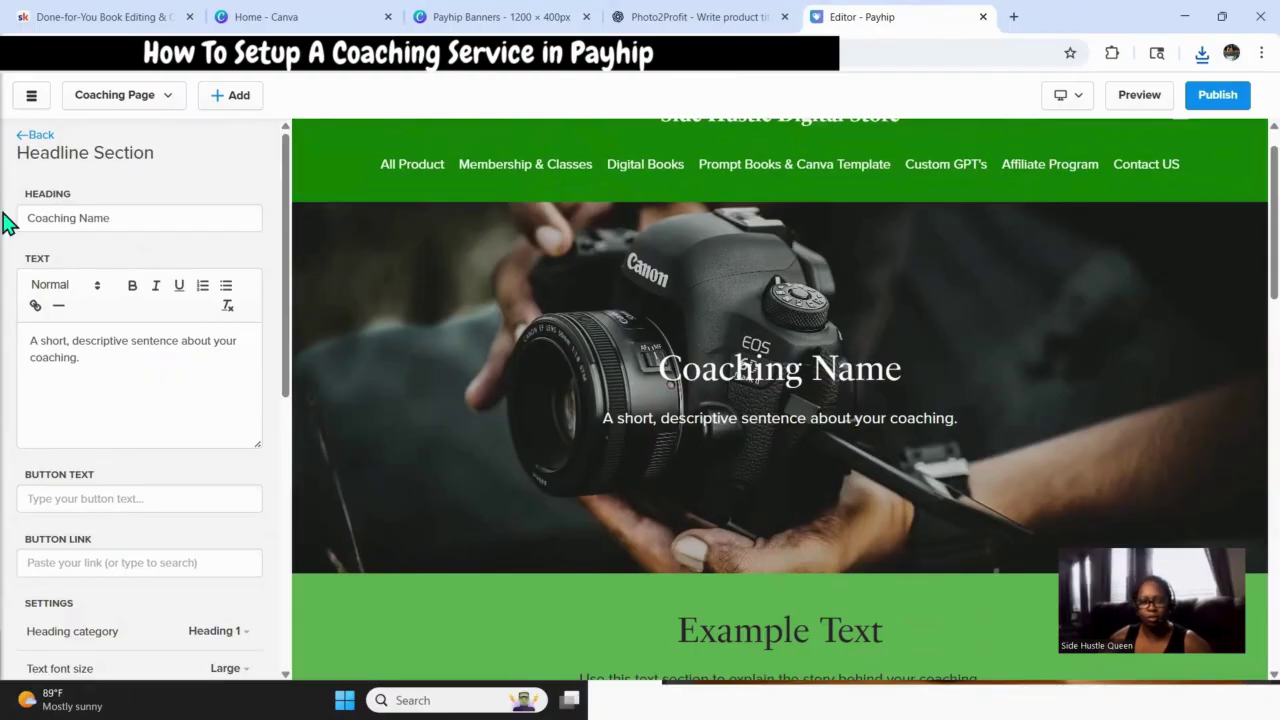
{"action": "left_click_drag", "start_coordinate": [140, 225], "coordinate": [6, 214]}
{"action": "key", "text": "BackSpace"}
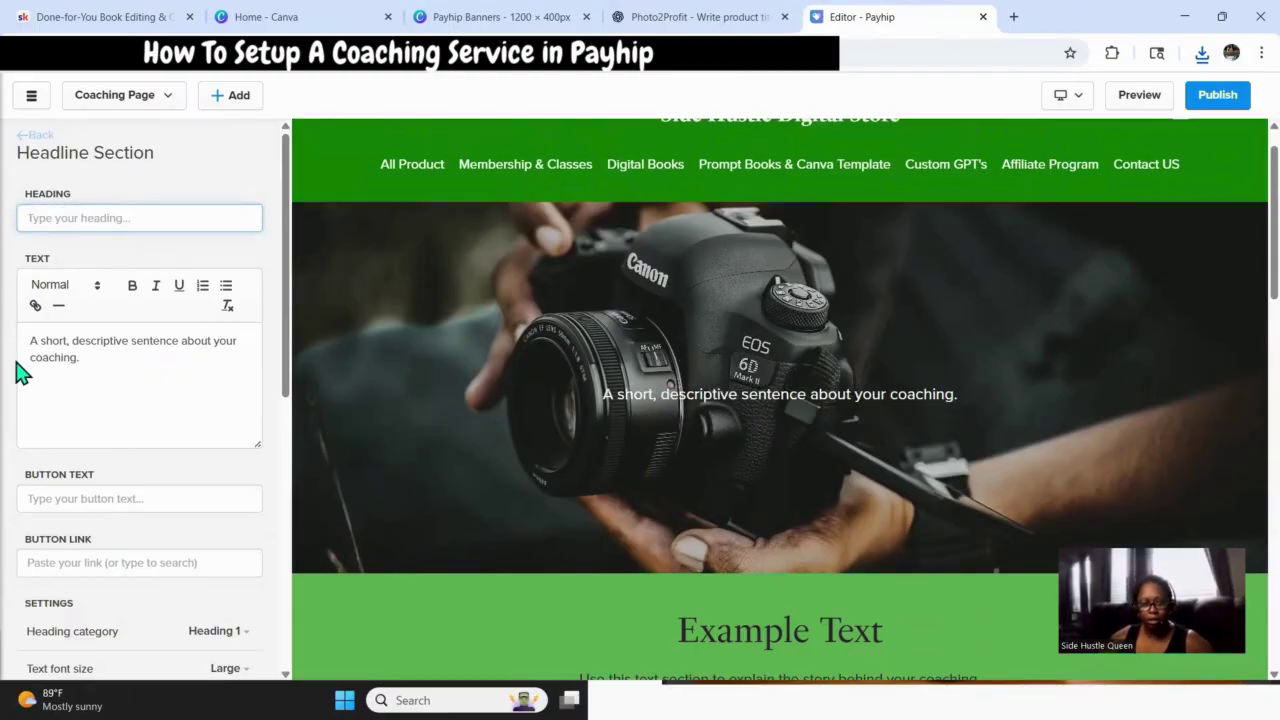
{"action": "left_click_drag", "start_coordinate": [112, 370], "coordinate": [16, 352]}
{"action": "key", "text": "BackSpace"}
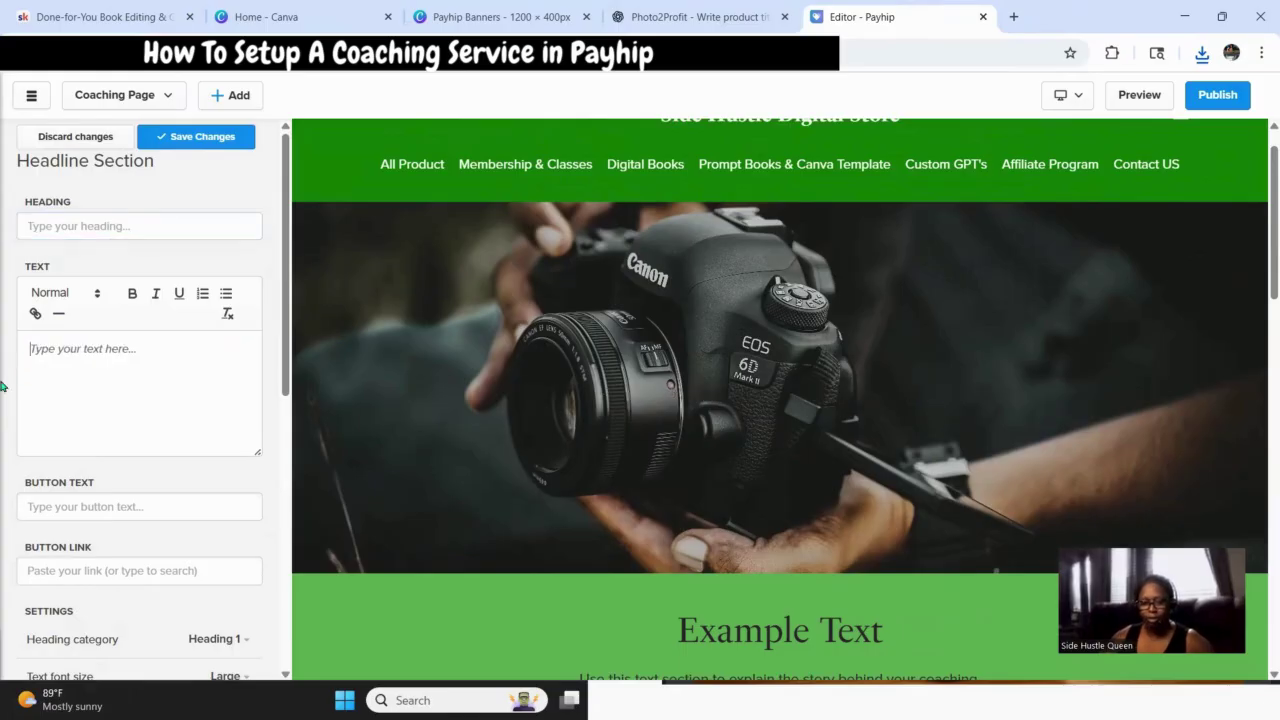
Replace the Headline section's background with the uploaded Payhip Banners (11) image and save the changes.
{"action": "scroll", "coordinate": [553, 515], "scroll_direction": "down", "scroll_amount": 2}
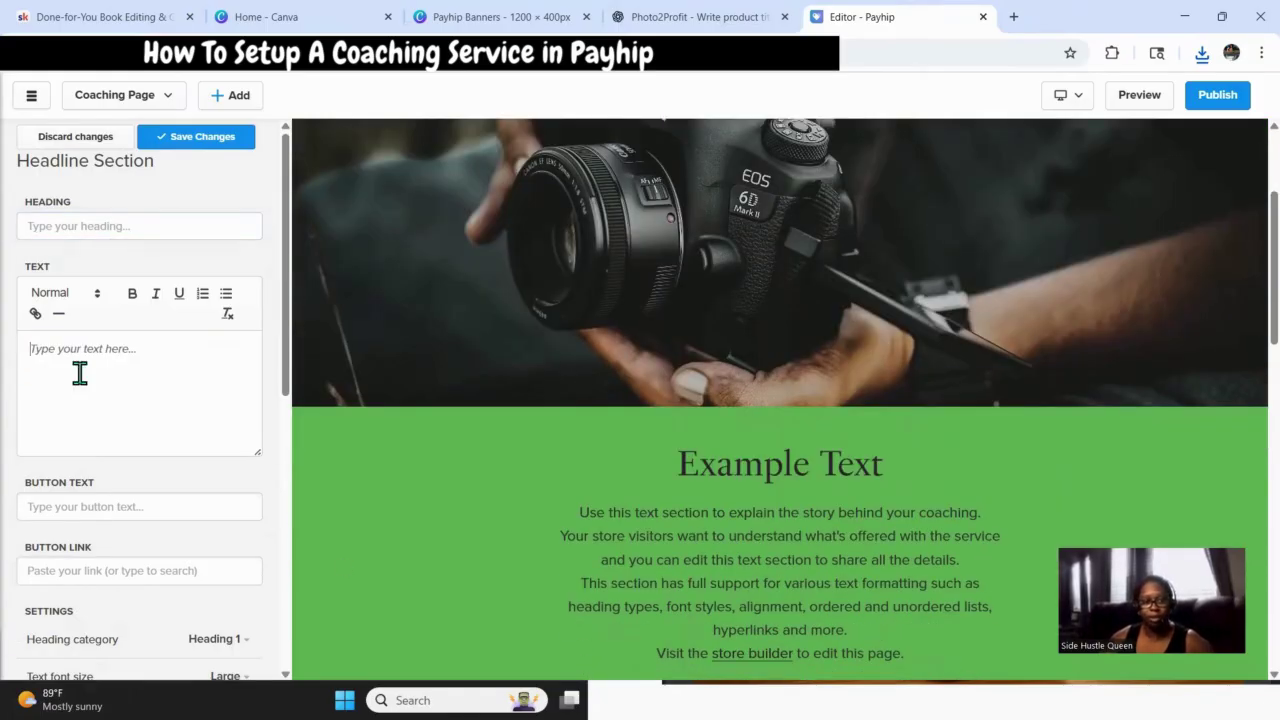
{"action": "scroll", "coordinate": [129, 386], "scroll_direction": "down", "scroll_amount": 4}
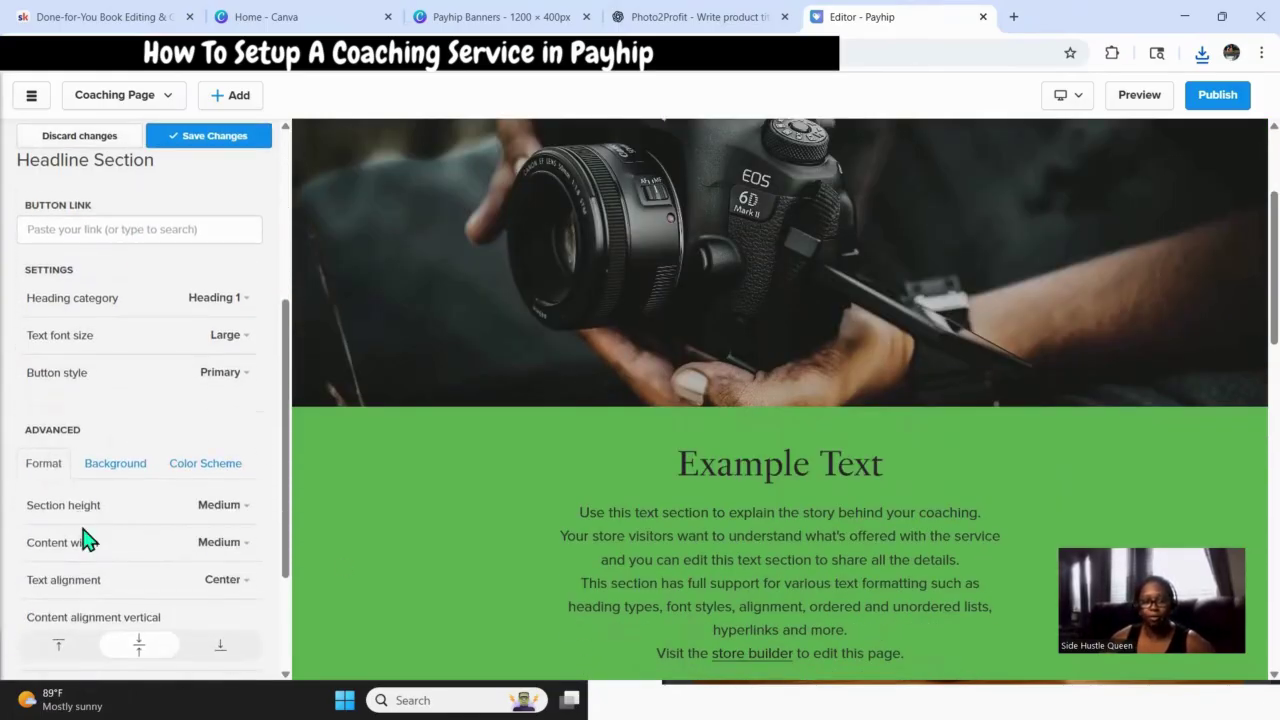
{"action": "left_click", "coordinate": [110, 468]}
{"action": "left_click", "coordinate": [70, 621]}
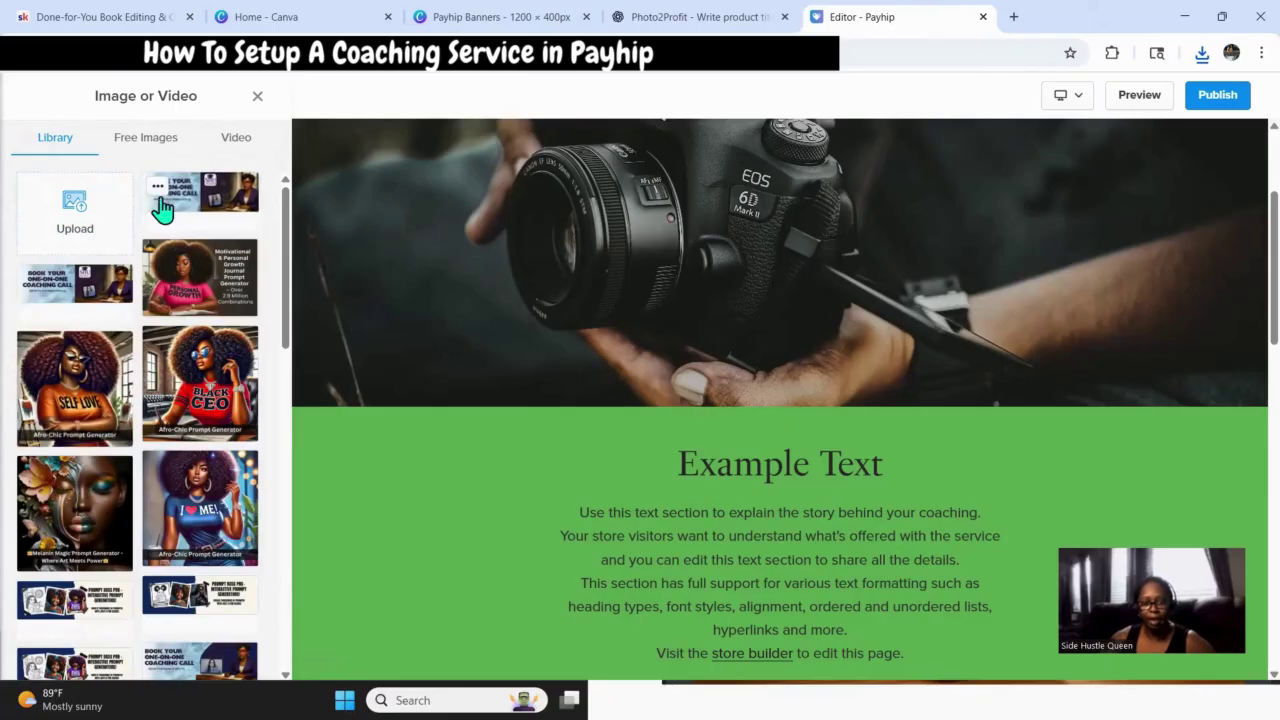
{"action": "left_click", "coordinate": [68, 215]}
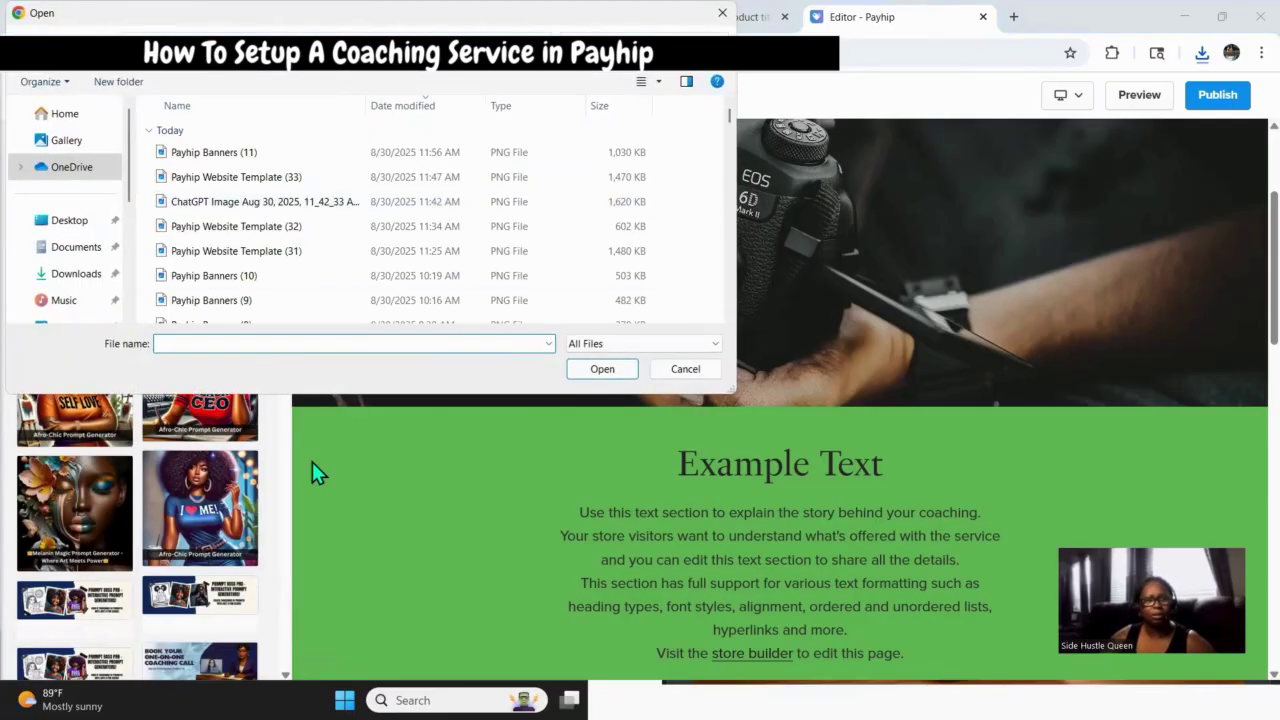
{"action": "left_click", "coordinate": [300, 152]}
{"action": "left_click", "coordinate": [612, 372]}
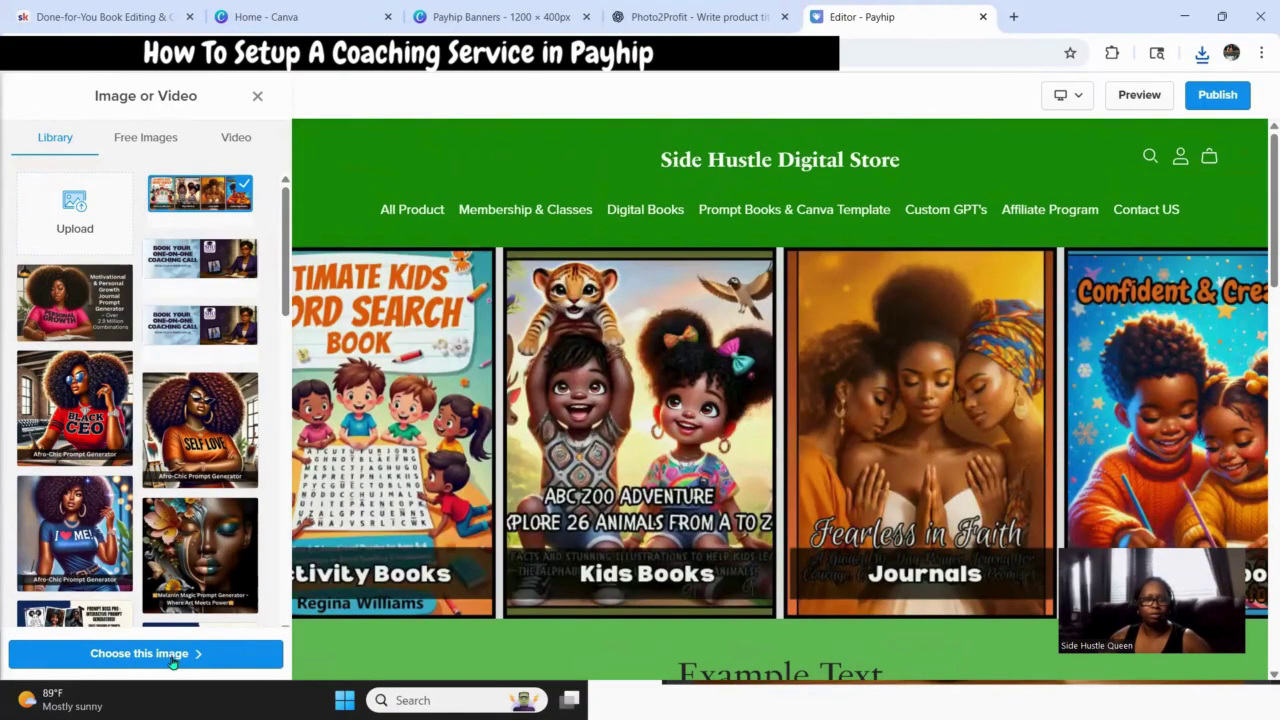
{"action": "left_click", "coordinate": [172, 655]}
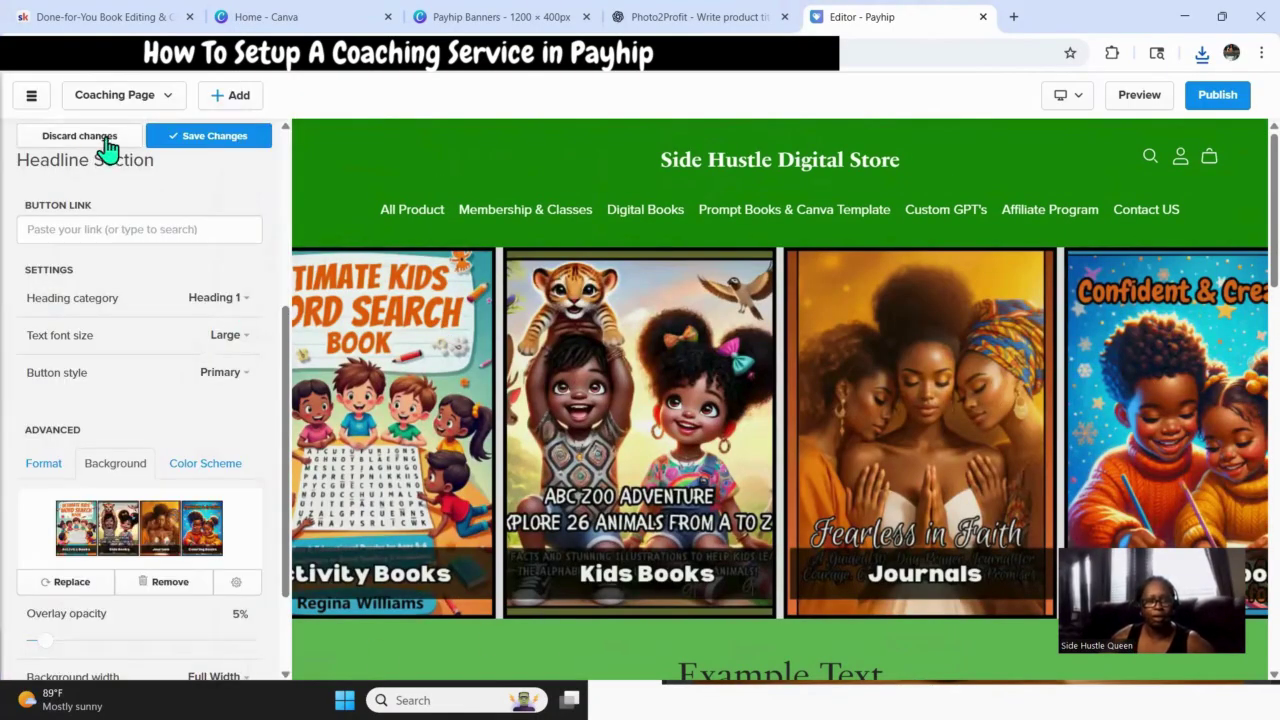
{"action": "left_click", "coordinate": [200, 138]}
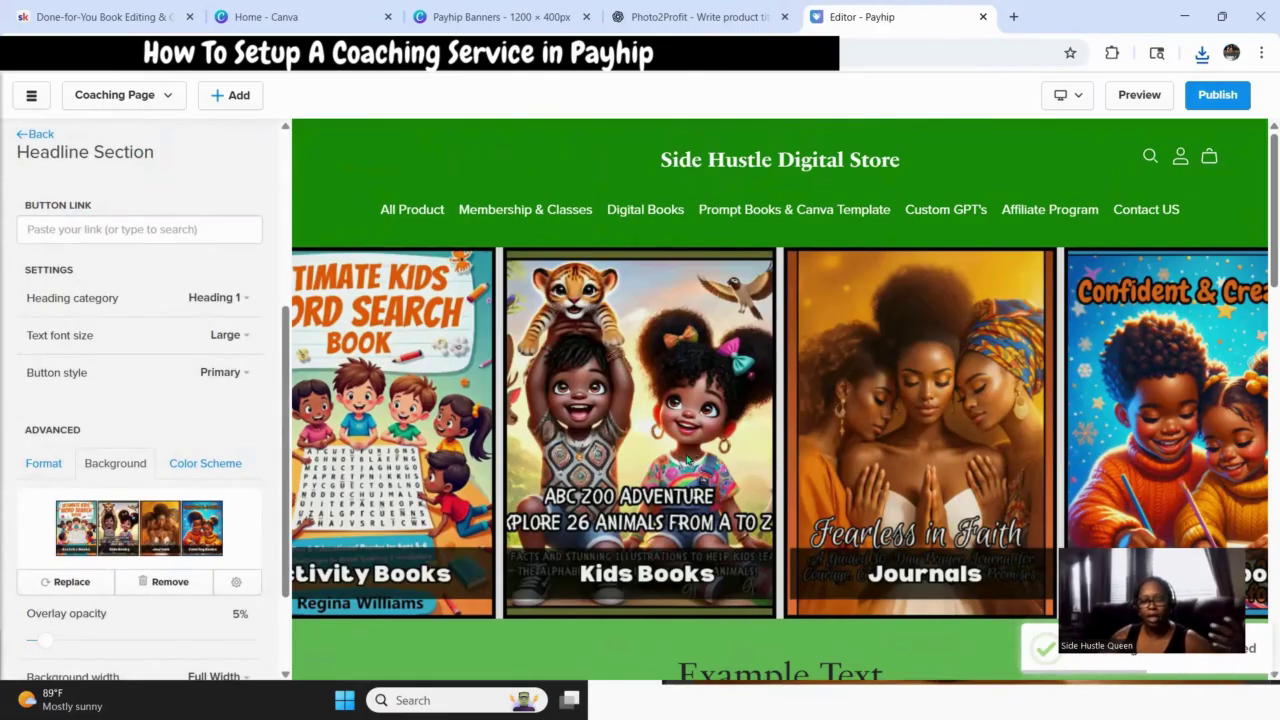
Leave the Headline section and open the coaching page's Example Text section for editing.
{"action": "scroll", "coordinate": [716, 420], "scroll_direction": "down", "scroll_amount": 2}
{"action": "scroll", "coordinate": [716, 420], "scroll_direction": "down", "scroll_amount": 1}
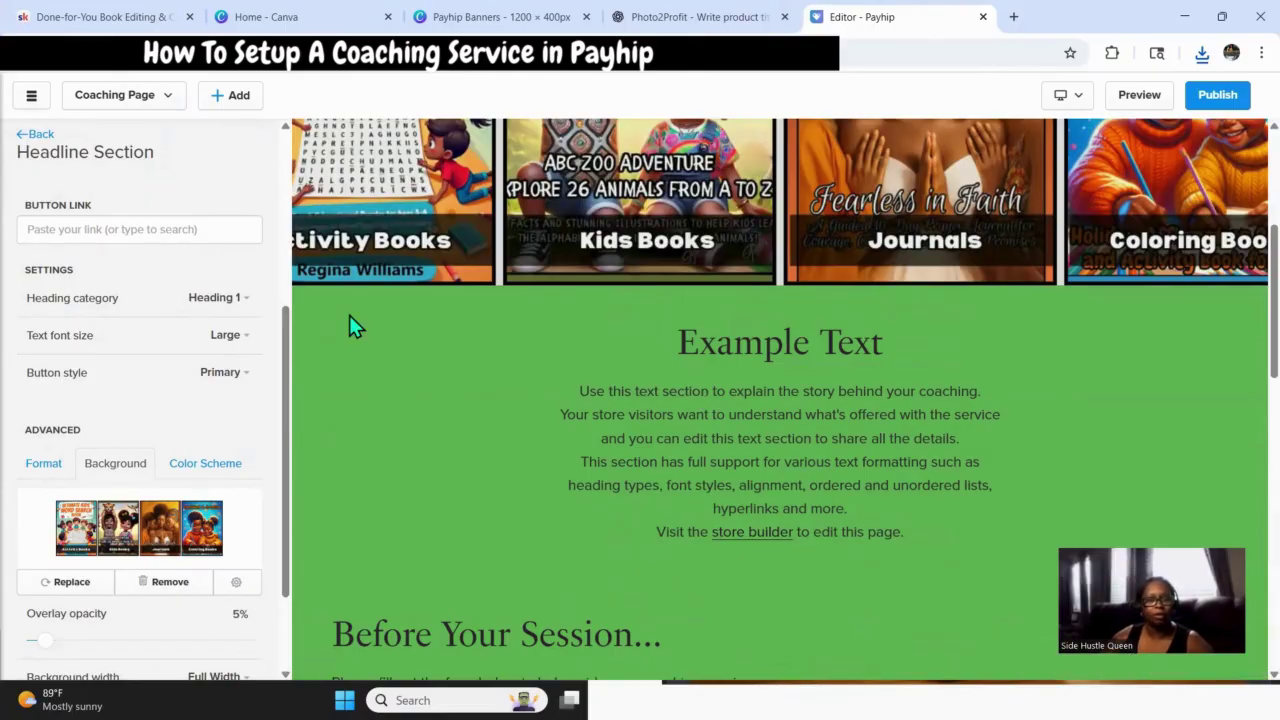
{"action": "left_click", "coordinate": [28, 134]}
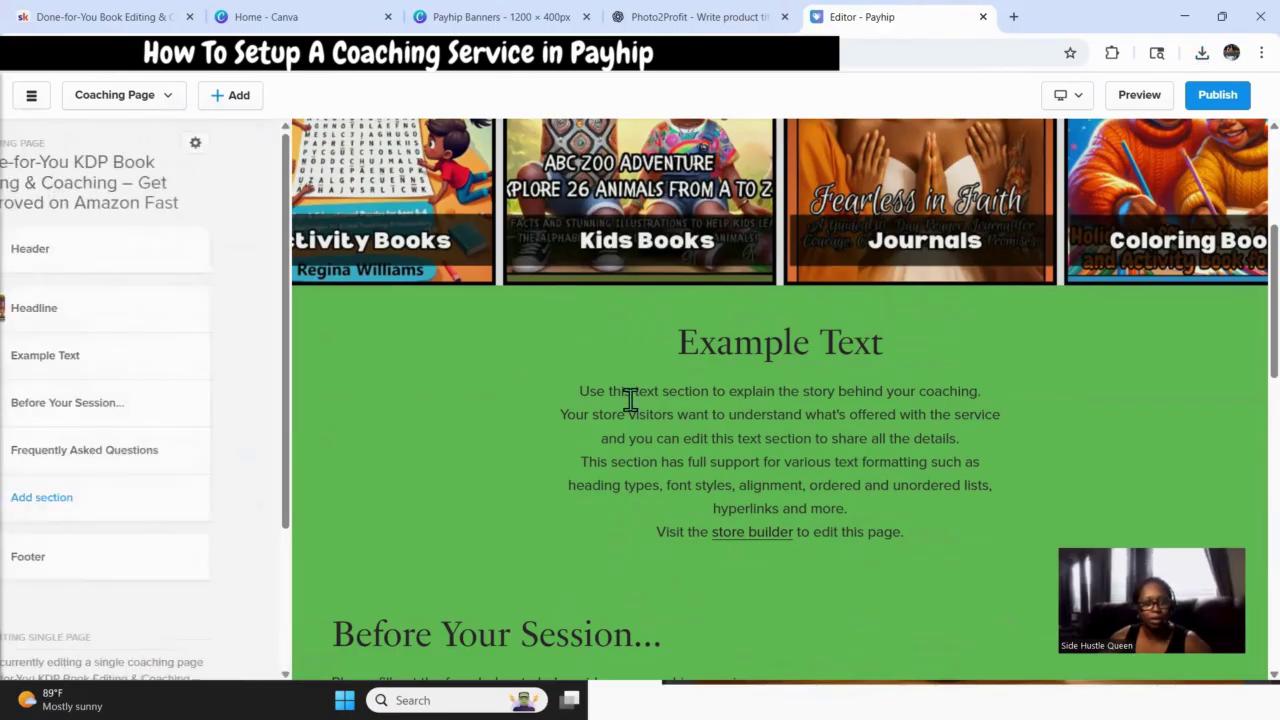
{"action": "left_click", "coordinate": [108, 360]}
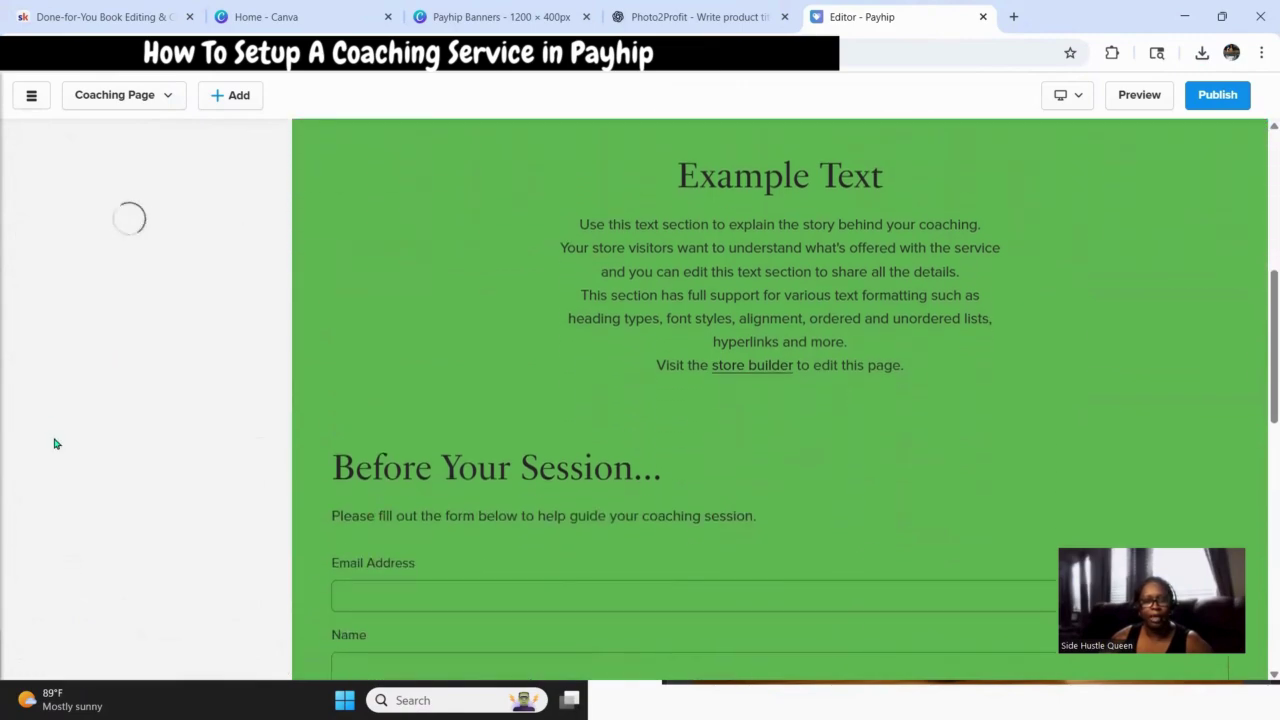
Switch to the Photo2Profit chat in ChatGPT, request a title and description for the product page, and read through the reply.
{"action": "left_click", "coordinate": [688, 22]}
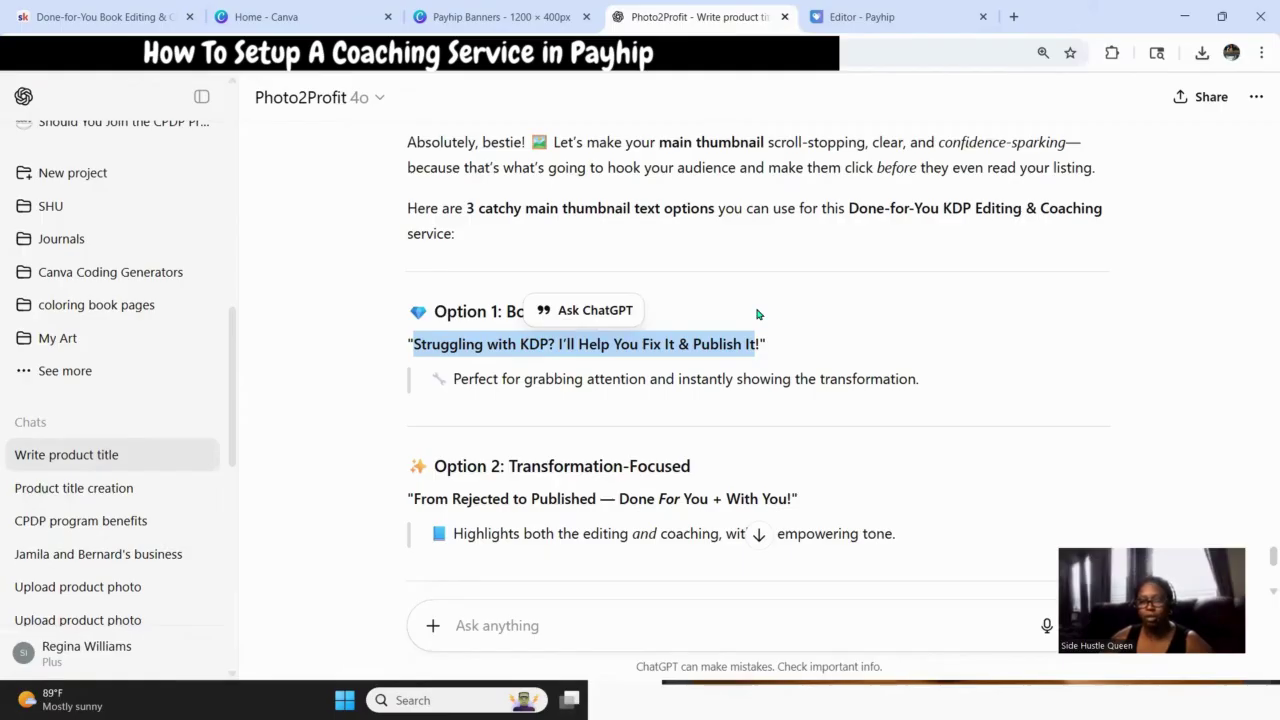
{"action": "scroll", "coordinate": [606, 414], "scroll_direction": "down", "scroll_amount": 5}
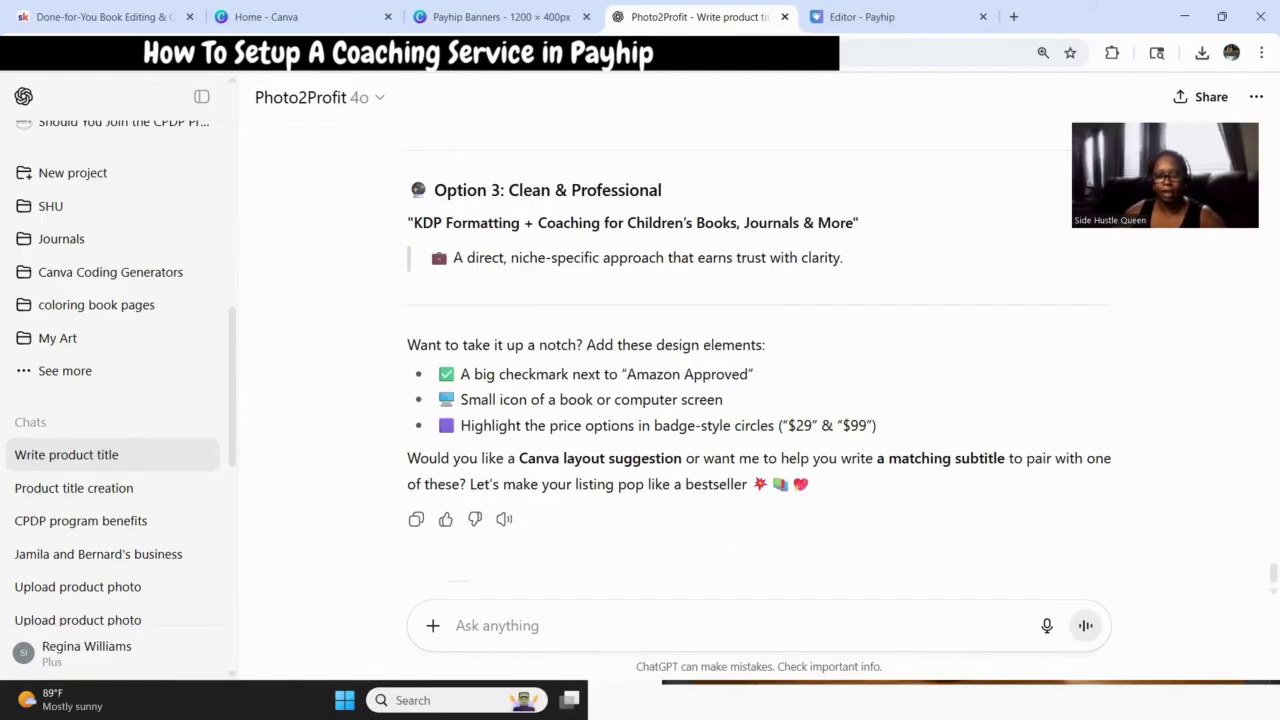
{"action": "type", "text": "c"}
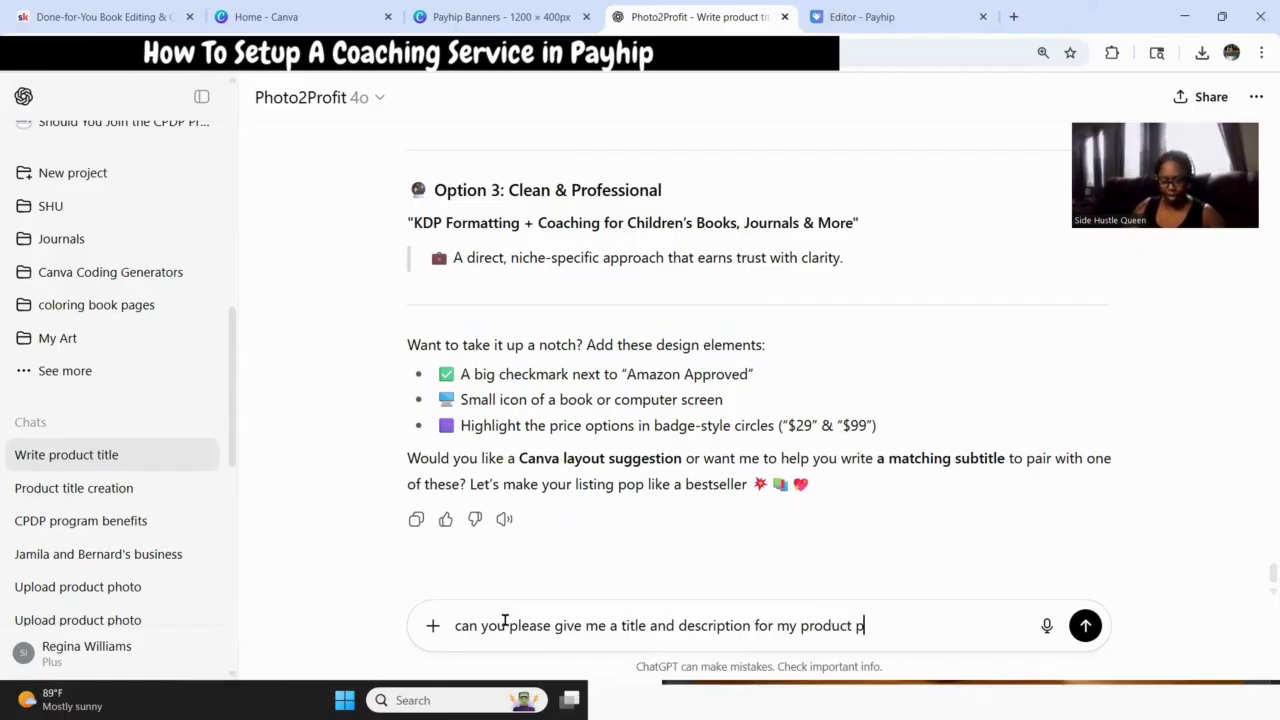
{"action": "key", "text": "Return"}
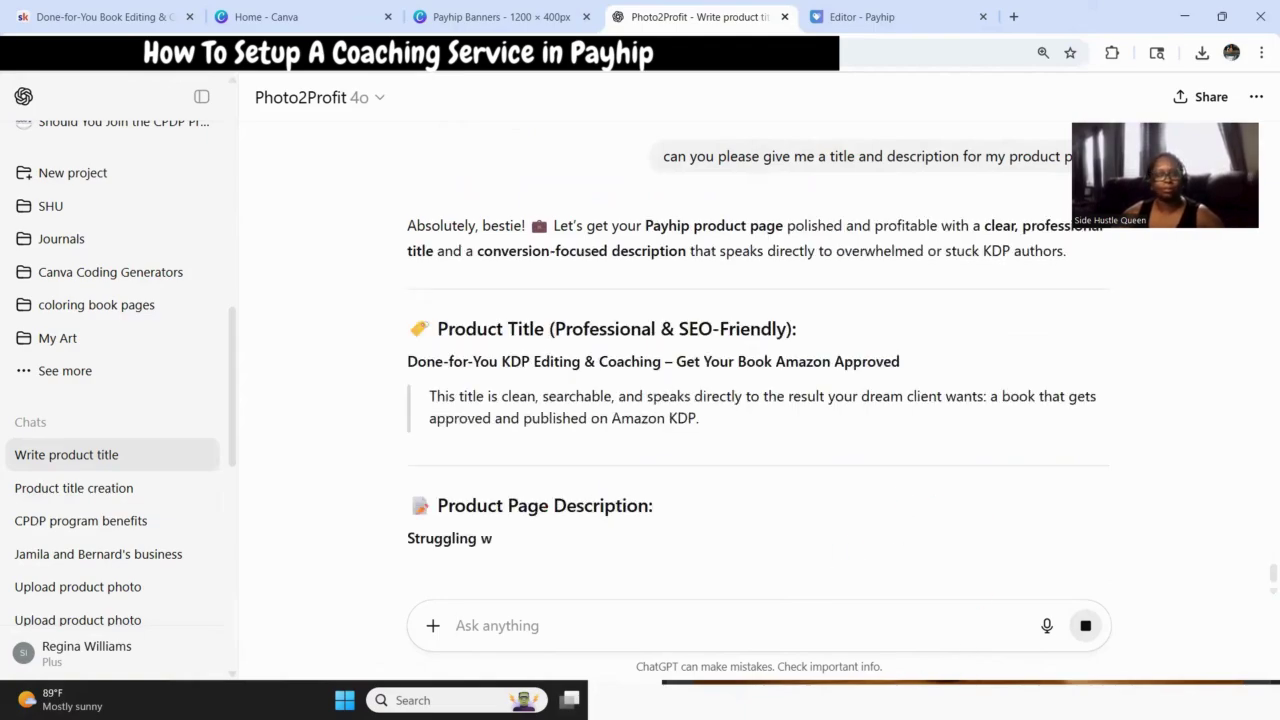
{"action": "scroll", "coordinate": [960, 495], "scroll_direction": "down", "scroll_amount": 2}
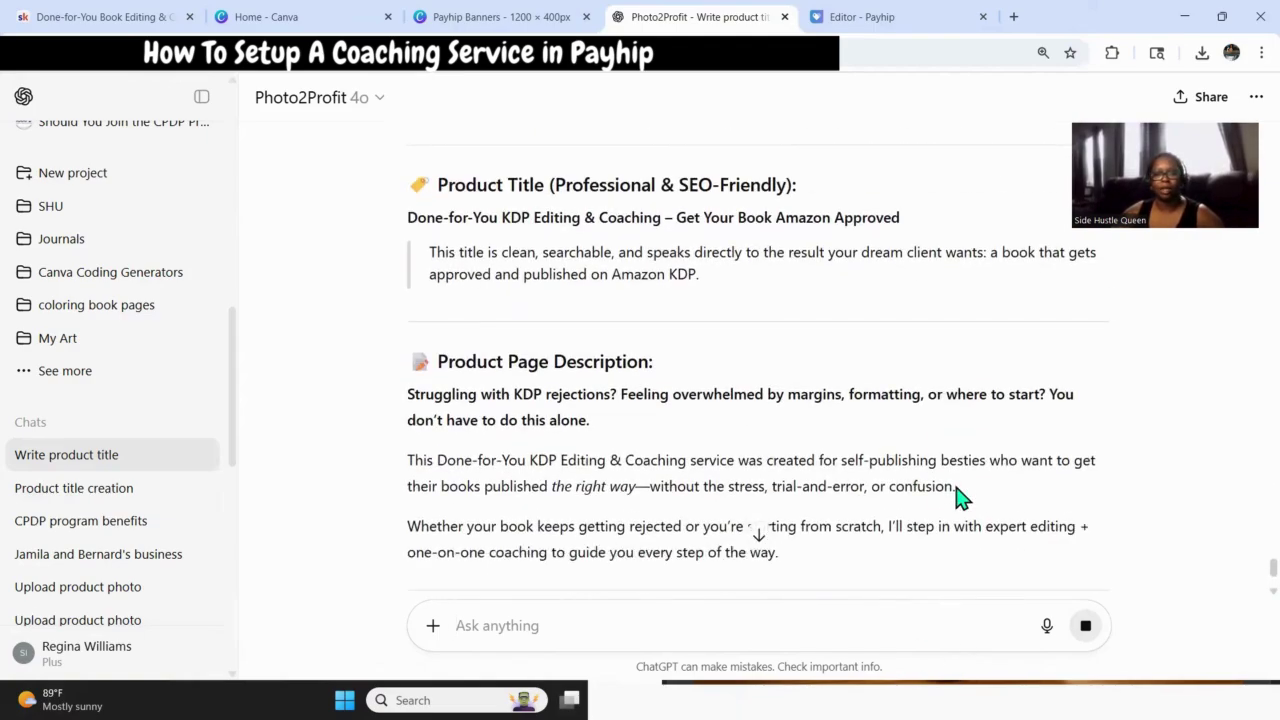
{"action": "scroll", "coordinate": [960, 492], "scroll_direction": "down", "scroll_amount": 2}
{"action": "scroll", "coordinate": [860, 480], "scroll_direction": "down", "scroll_amount": 3}
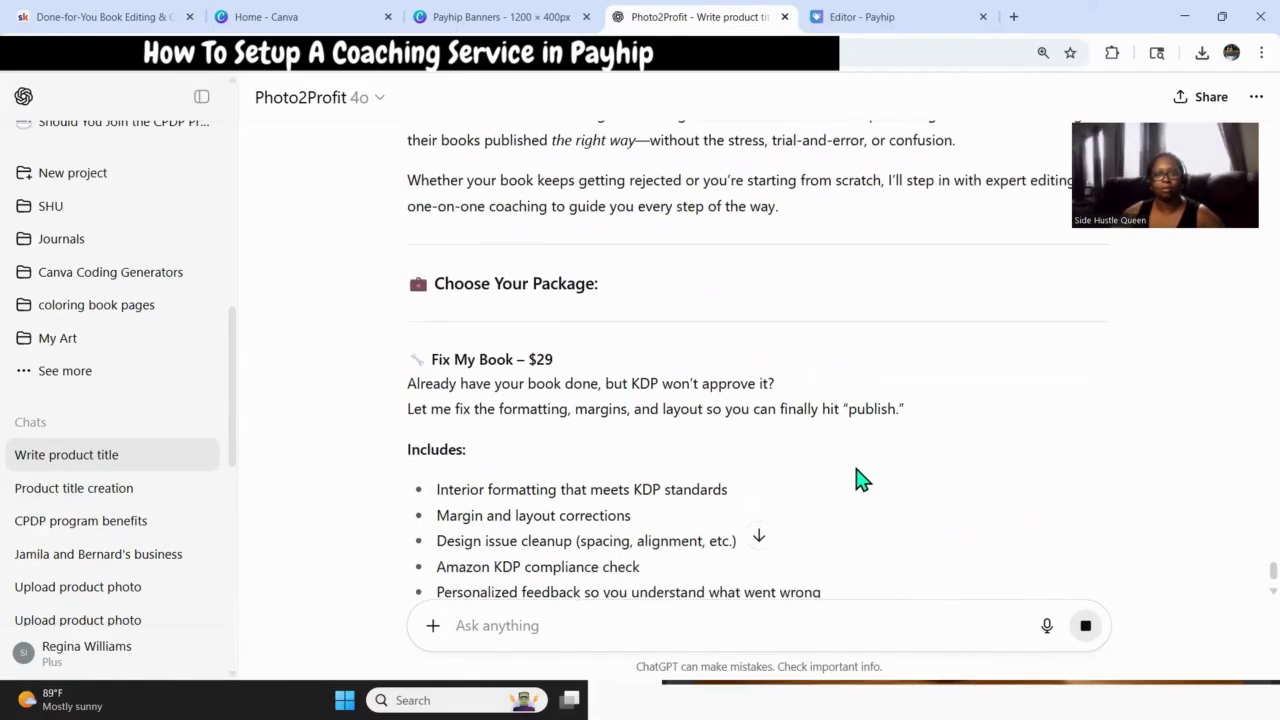
{"action": "scroll", "coordinate": [830, 485], "scroll_direction": "down", "scroll_amount": 3}
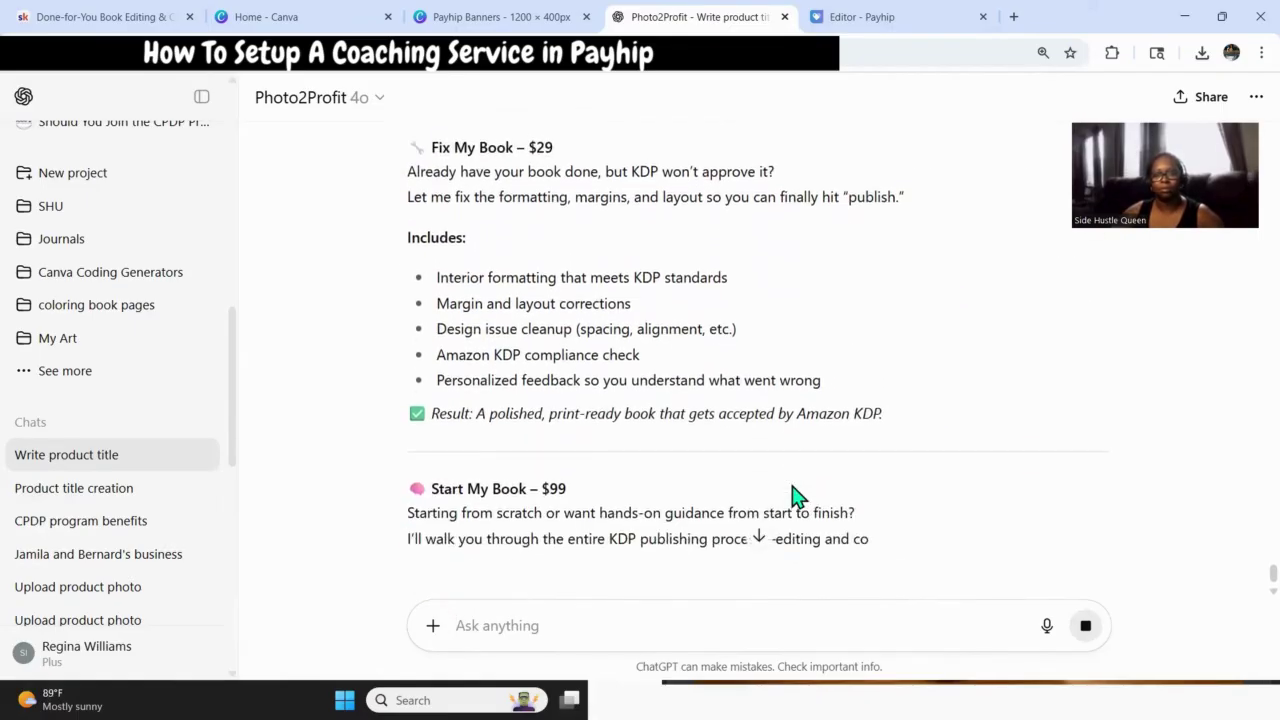
{"action": "scroll", "coordinate": [820, 495], "scroll_direction": "down", "scroll_amount": 2}
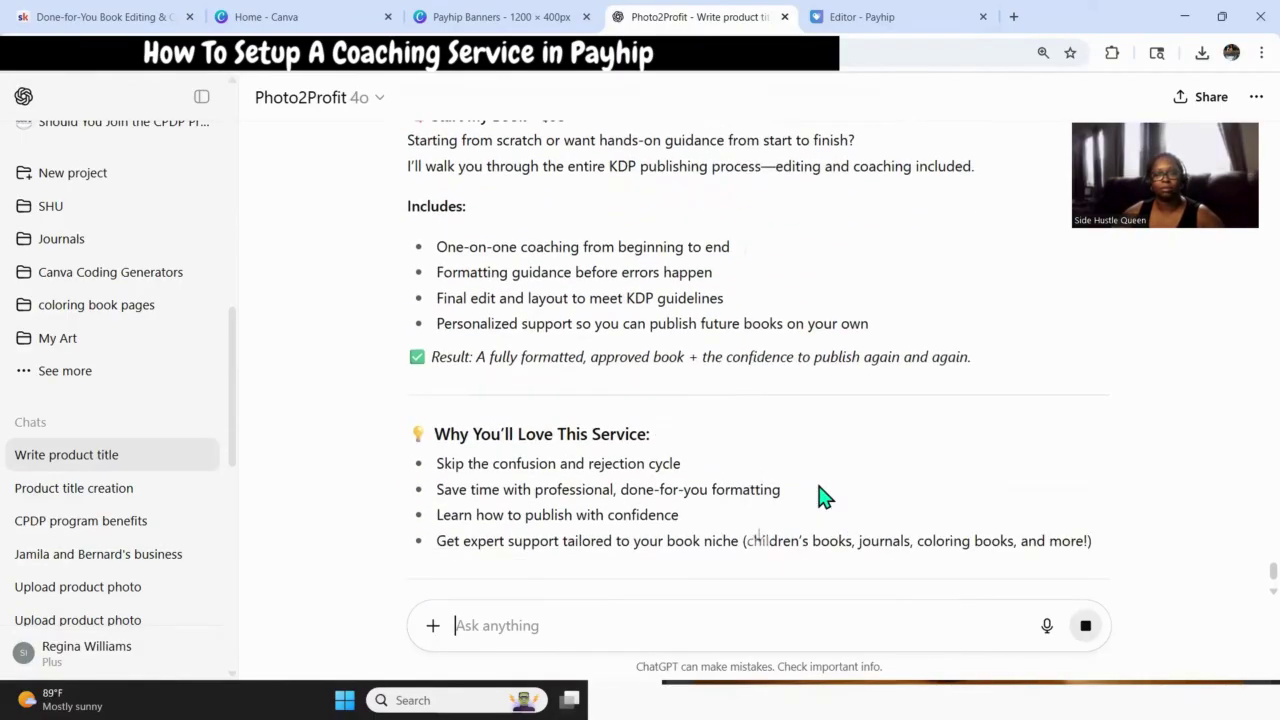
Copy the title "Done-for-You KDP Editing & Coaching – Get Your Book Amazon Approved" from ChatGPT and replace the Payhip text section's heading with it.
{"action": "scroll", "coordinate": [830, 495], "scroll_direction": "up", "scroll_amount": 5}
{"action": "scroll", "coordinate": [832, 485], "scroll_direction": "up", "scroll_amount": 6}
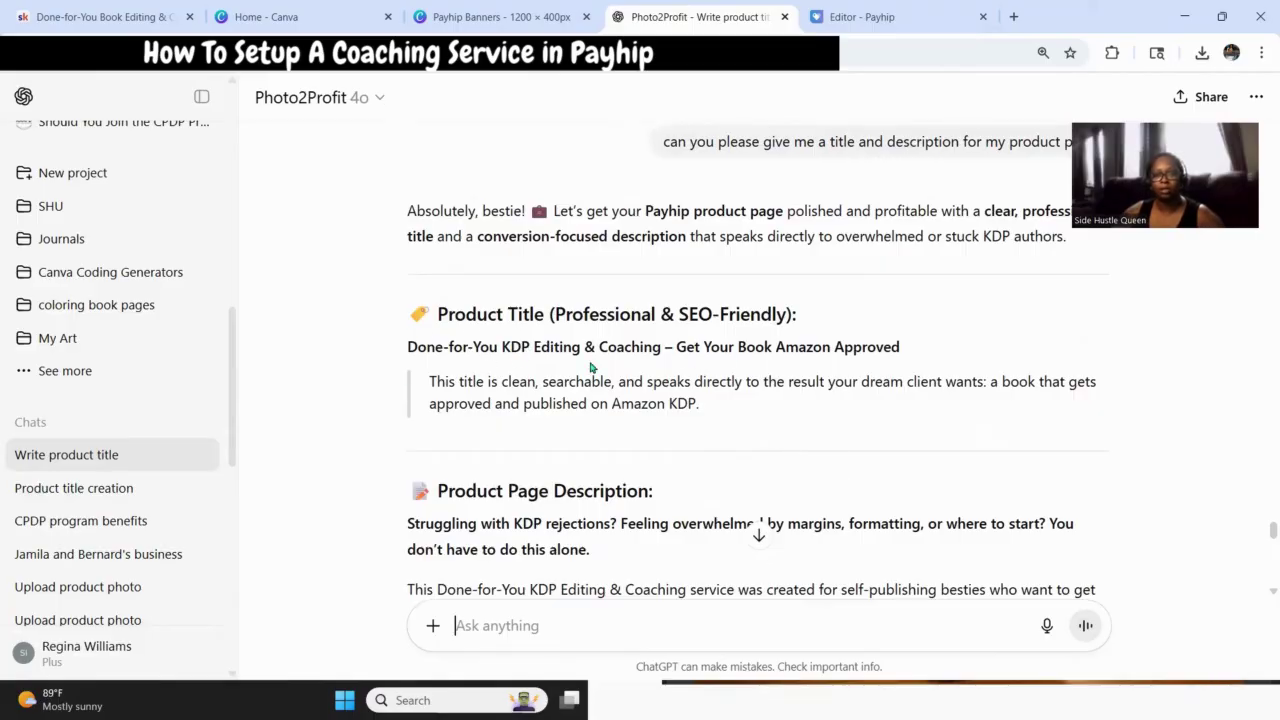
{"action": "left_click_drag", "start_coordinate": [922, 351], "coordinate": [405, 350]}
{"action": "key", "text": "ctrl+c"}
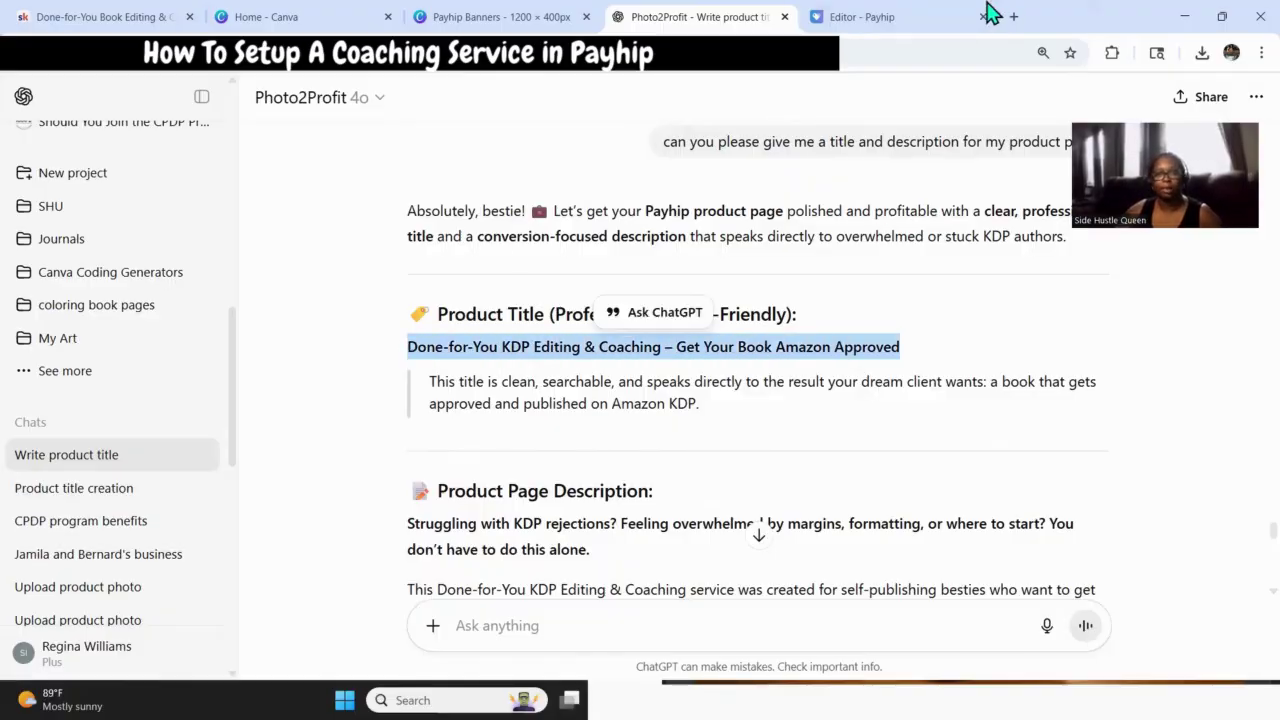
{"action": "left_click", "coordinate": [830, 17]}
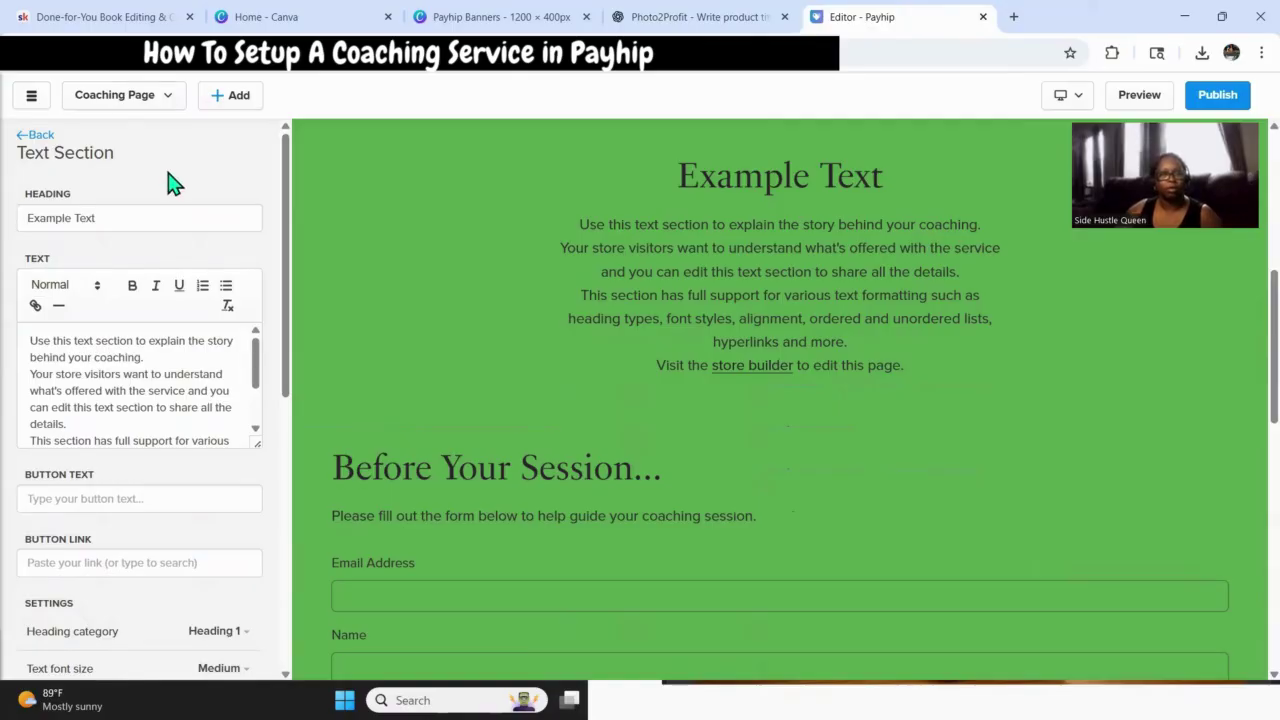
{"action": "left_click_drag", "start_coordinate": [122, 219], "coordinate": [5, 230]}
{"action": "key", "text": "ctrl+v"}
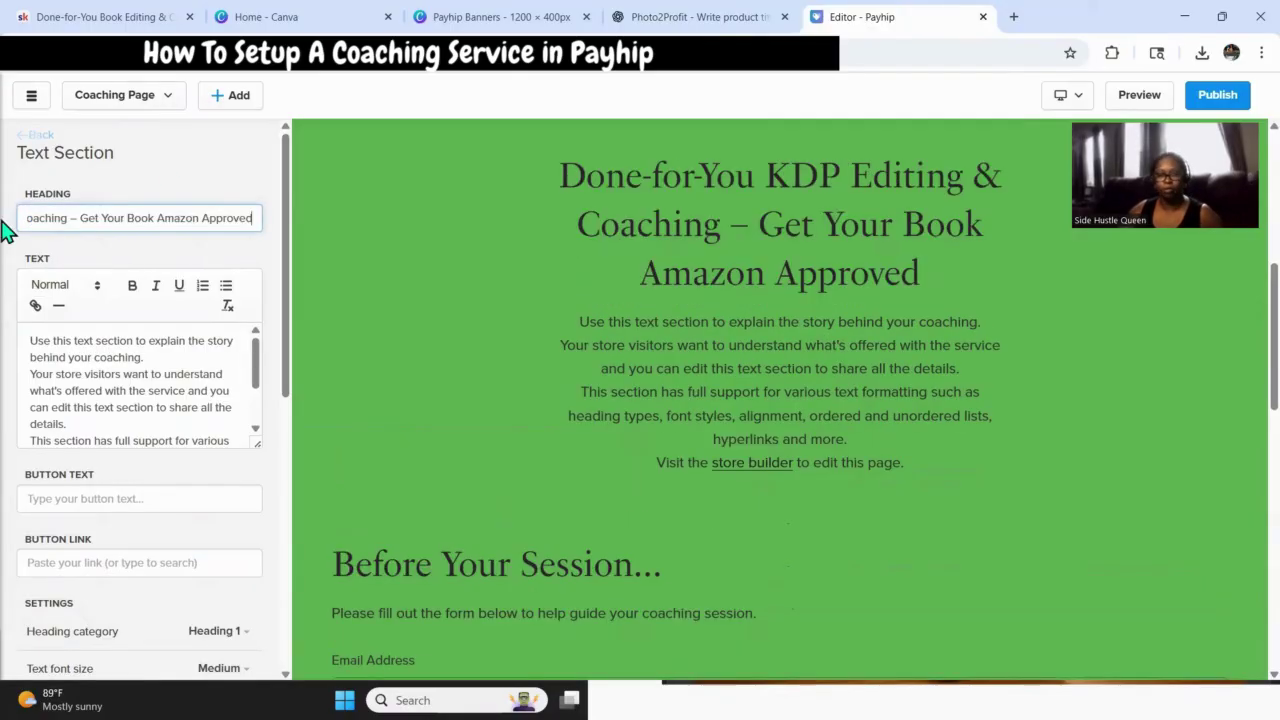
Copy the full product page description from ChatGPT and replace the Payhip text section's placeholder body text with it.
{"action": "left_click", "coordinate": [708, 17]}
{"action": "scroll", "coordinate": [628, 482], "scroll_direction": "down", "scroll_amount": 2}
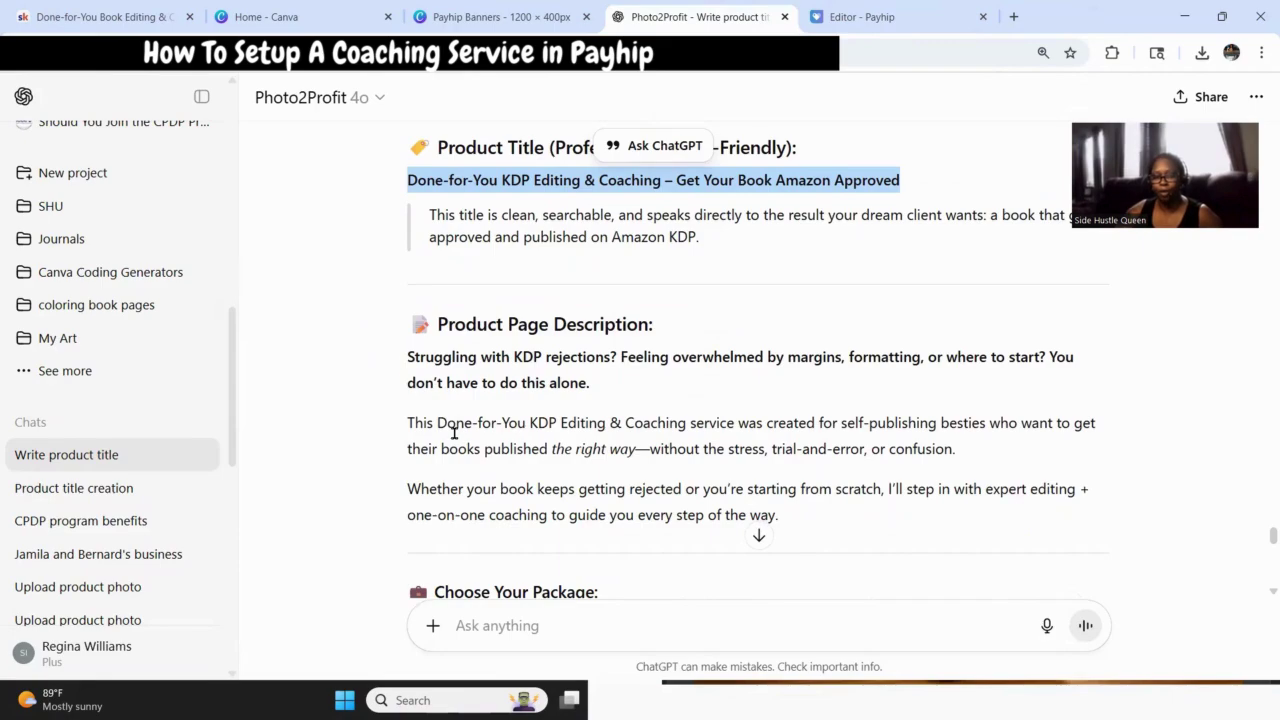
{"action": "left_click", "coordinate": [408, 362]}
{"action": "left_click_drag", "start_coordinate": [413, 355], "coordinate": [766, 452]}
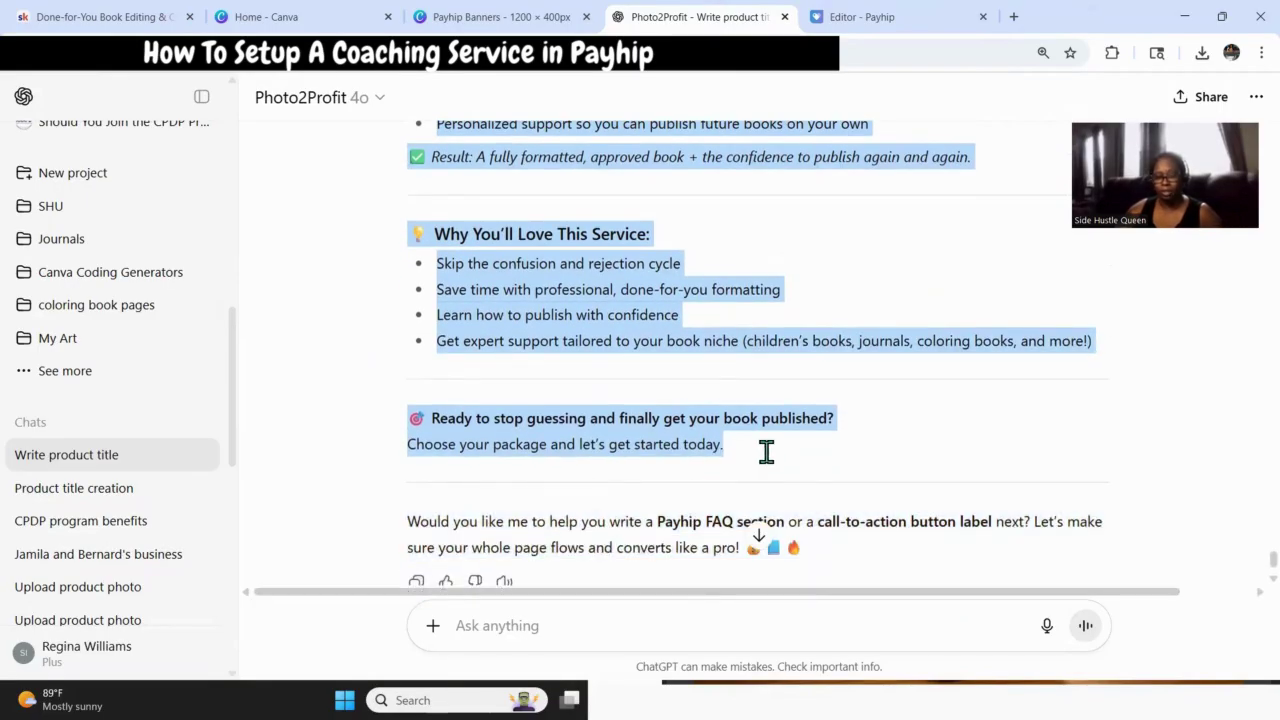
{"action": "left_click", "coordinate": [836, 18]}
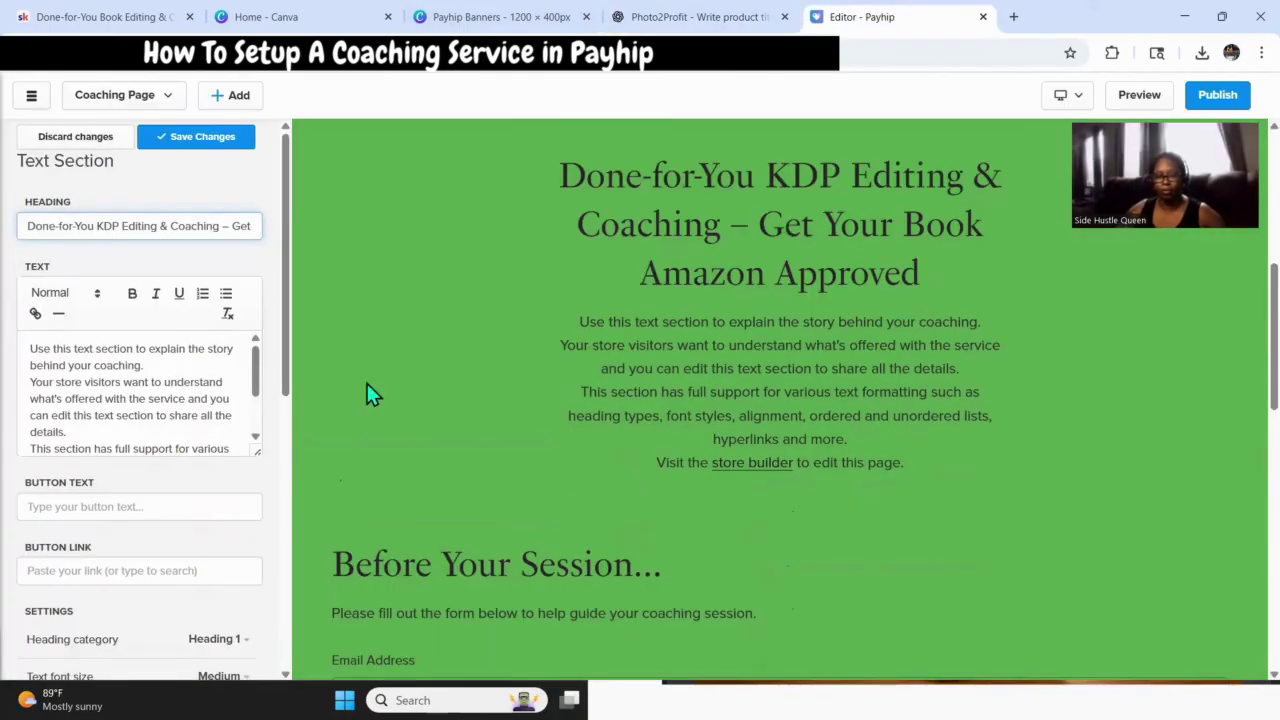
{"action": "left_click_drag", "start_coordinate": [22, 350], "coordinate": [225, 453]}
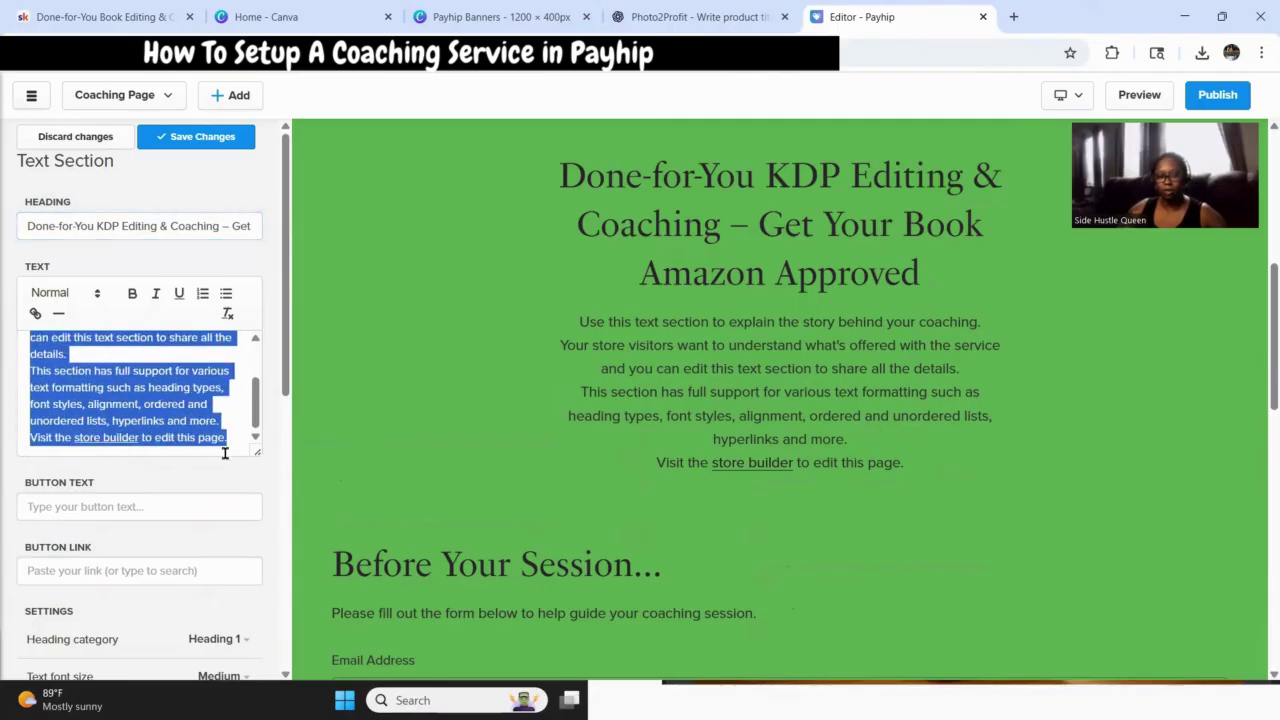
{"action": "key", "text": "BackSpace"}
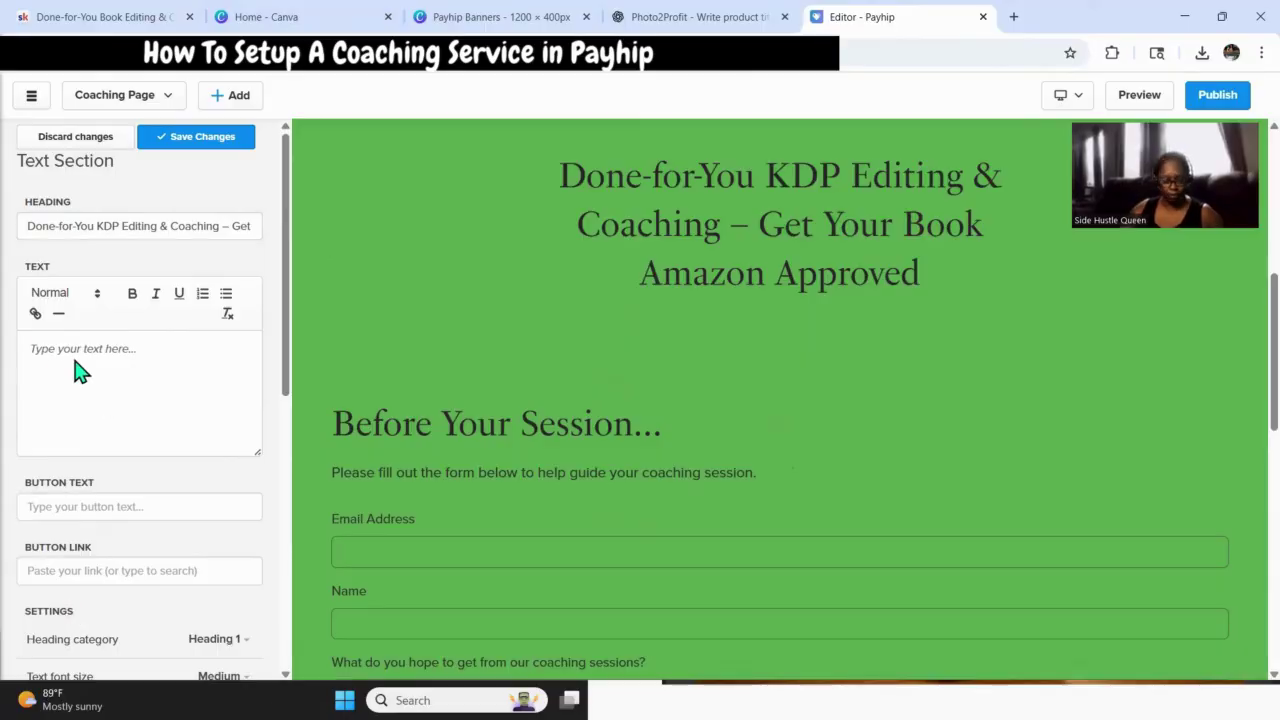
{"action": "key", "text": "ctrl+v"}
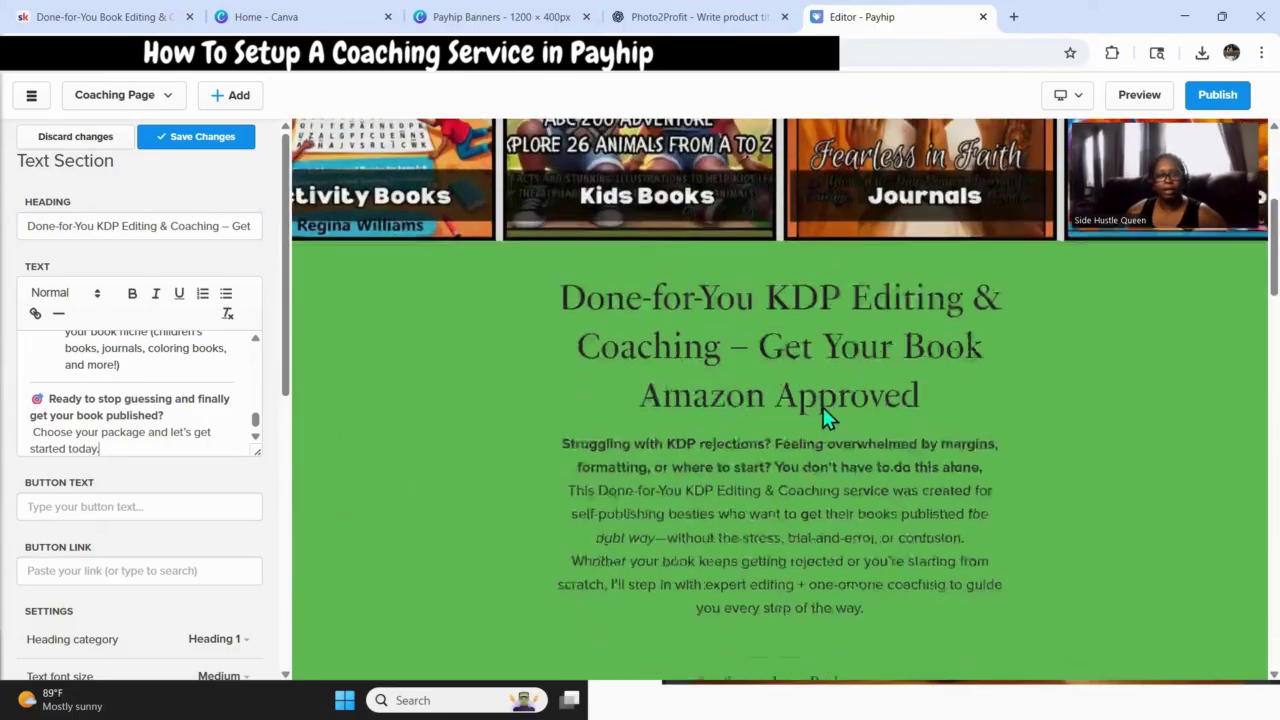
{"action": "scroll", "coordinate": [823, 410], "scroll_direction": "down", "scroll_amount": 3}
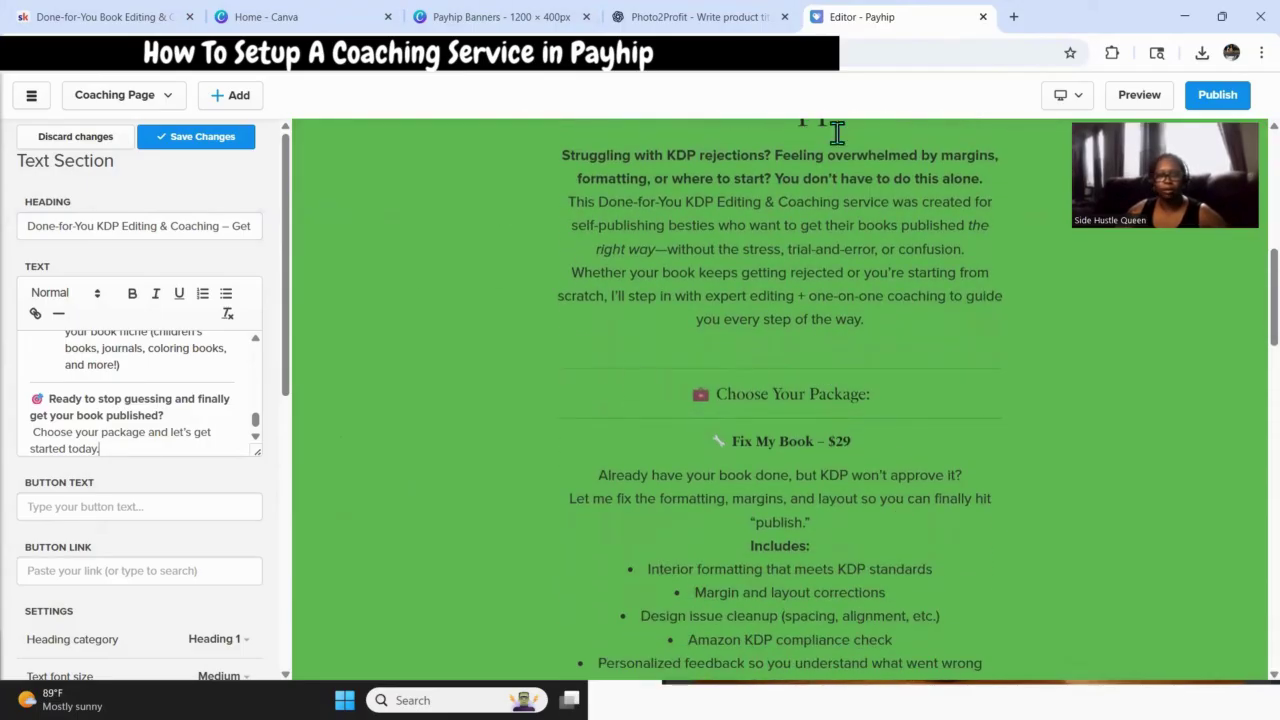
Review the KDP editing and coaching text section, from its heading and packages to the closing call to action.
{"action": "scroll", "coordinate": [826, 294], "scroll_direction": "up", "scroll_amount": 5}
{"action": "scroll", "coordinate": [815, 322], "scroll_direction": "down", "scroll_amount": 2}
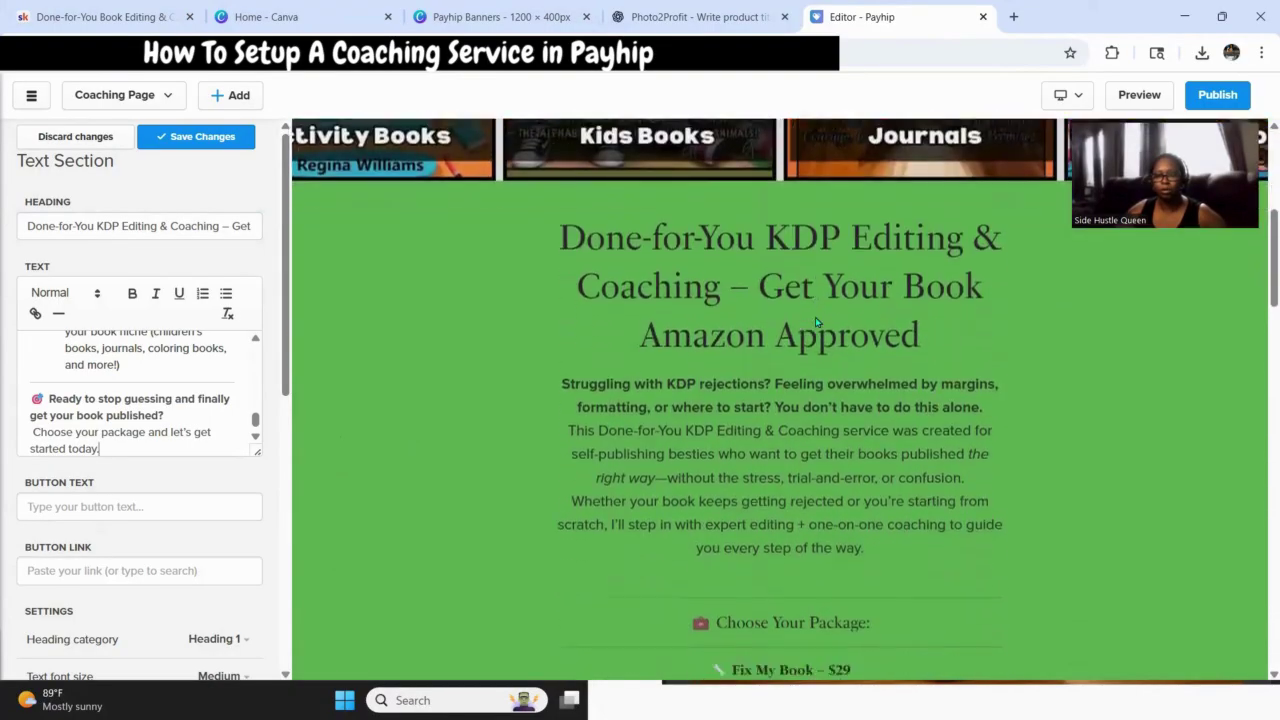
{"action": "scroll", "coordinate": [816, 322], "scroll_direction": "down", "scroll_amount": 6}
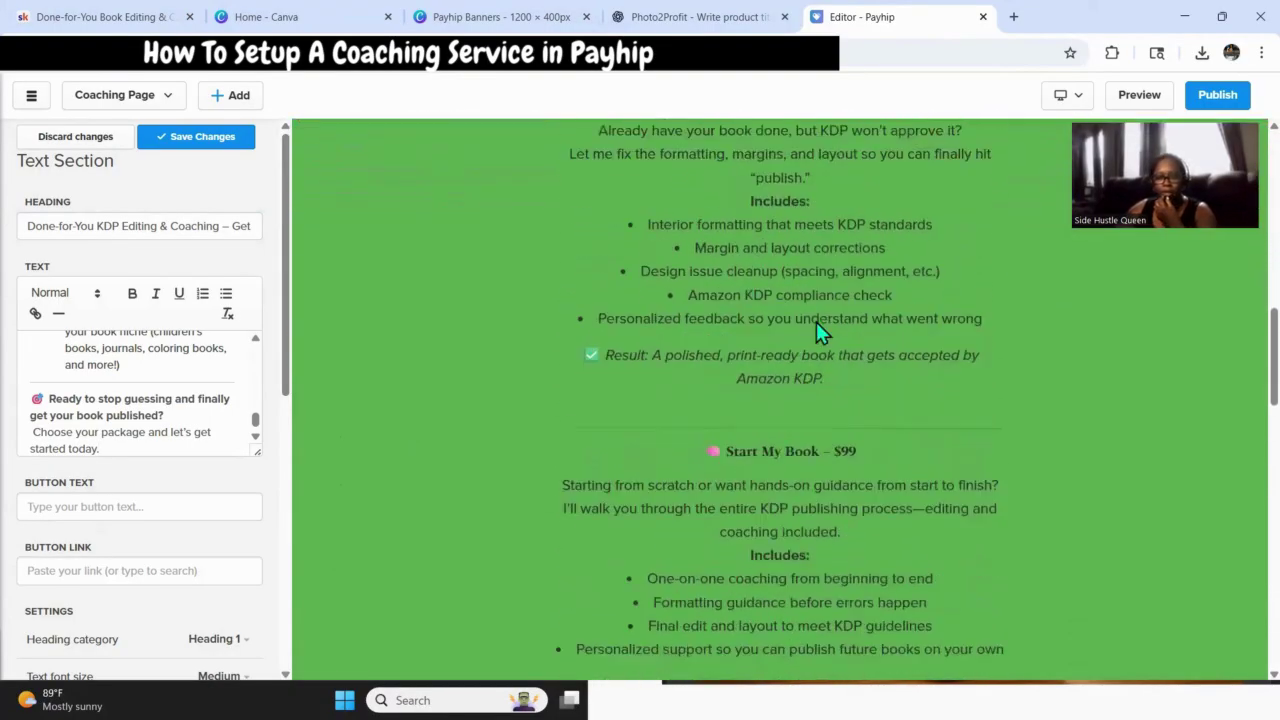
{"action": "scroll", "coordinate": [816, 322], "scroll_direction": "down", "scroll_amount": 1}
{"action": "scroll", "coordinate": [825, 339], "scroll_direction": "up", "scroll_amount": 2}
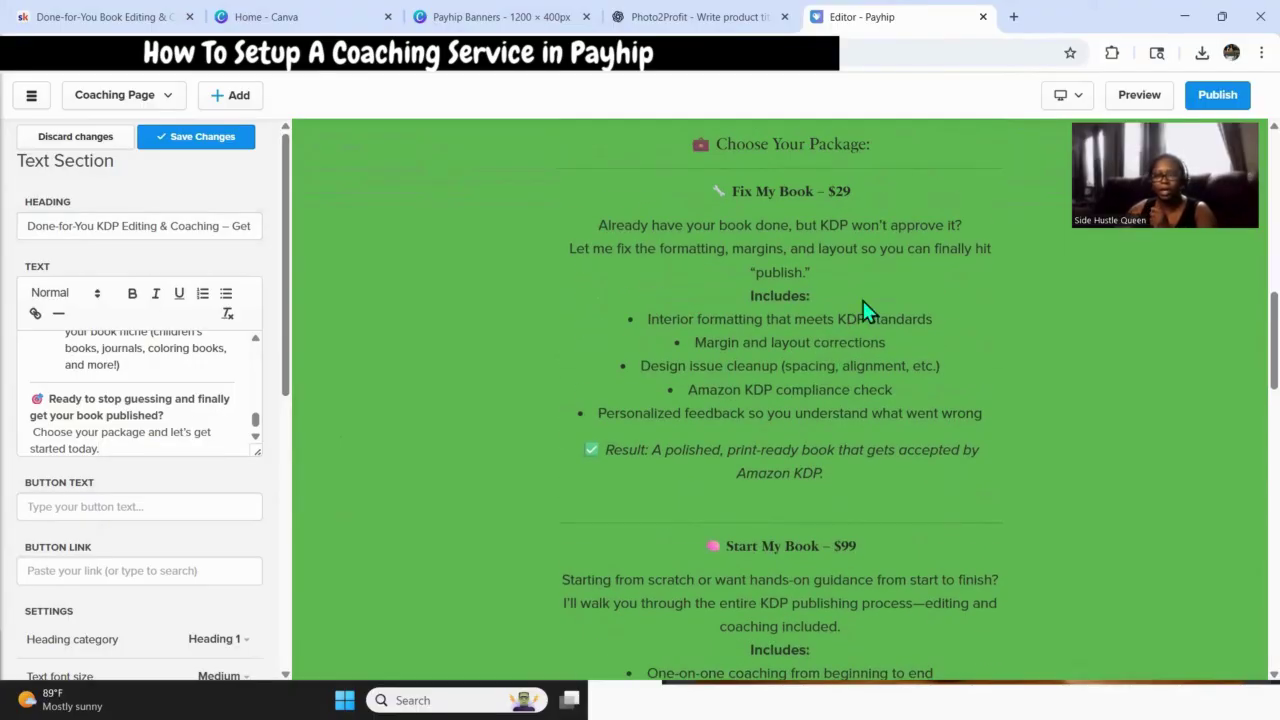
{"action": "scroll", "coordinate": [743, 222], "scroll_direction": "down", "scroll_amount": 2}
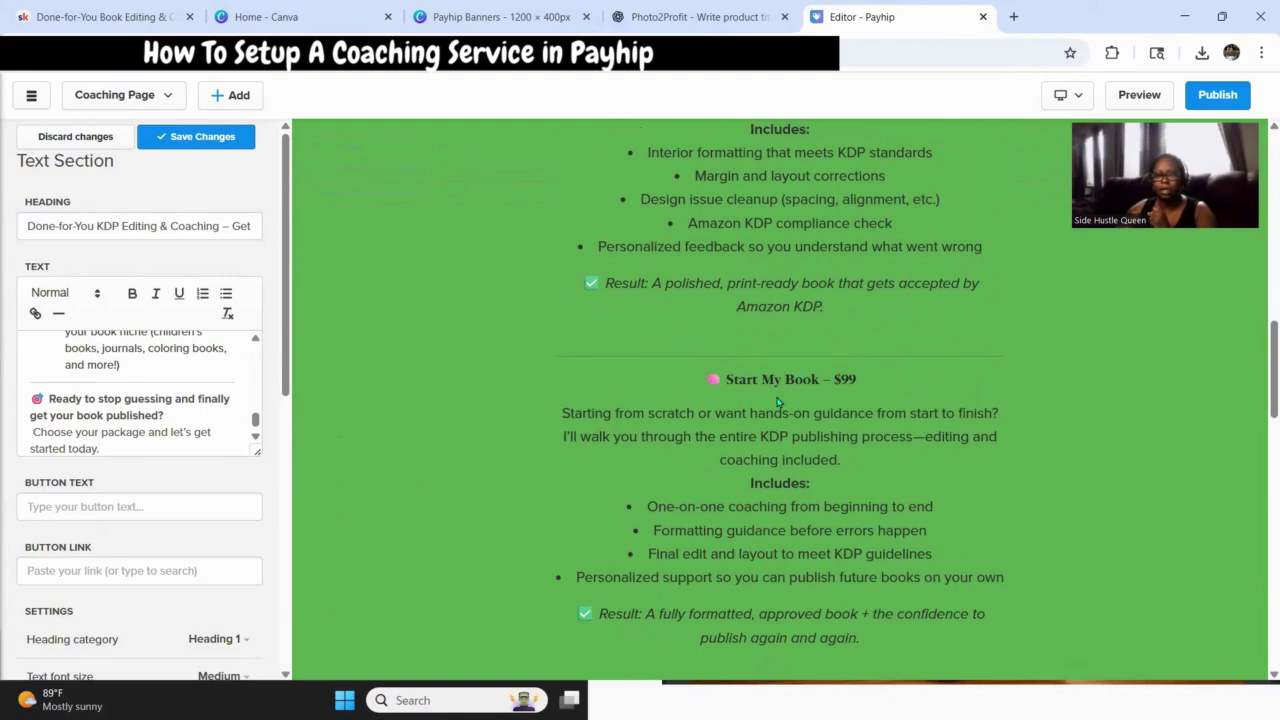
{"action": "scroll", "coordinate": [812, 488], "scroll_direction": "down", "scroll_amount": 2}
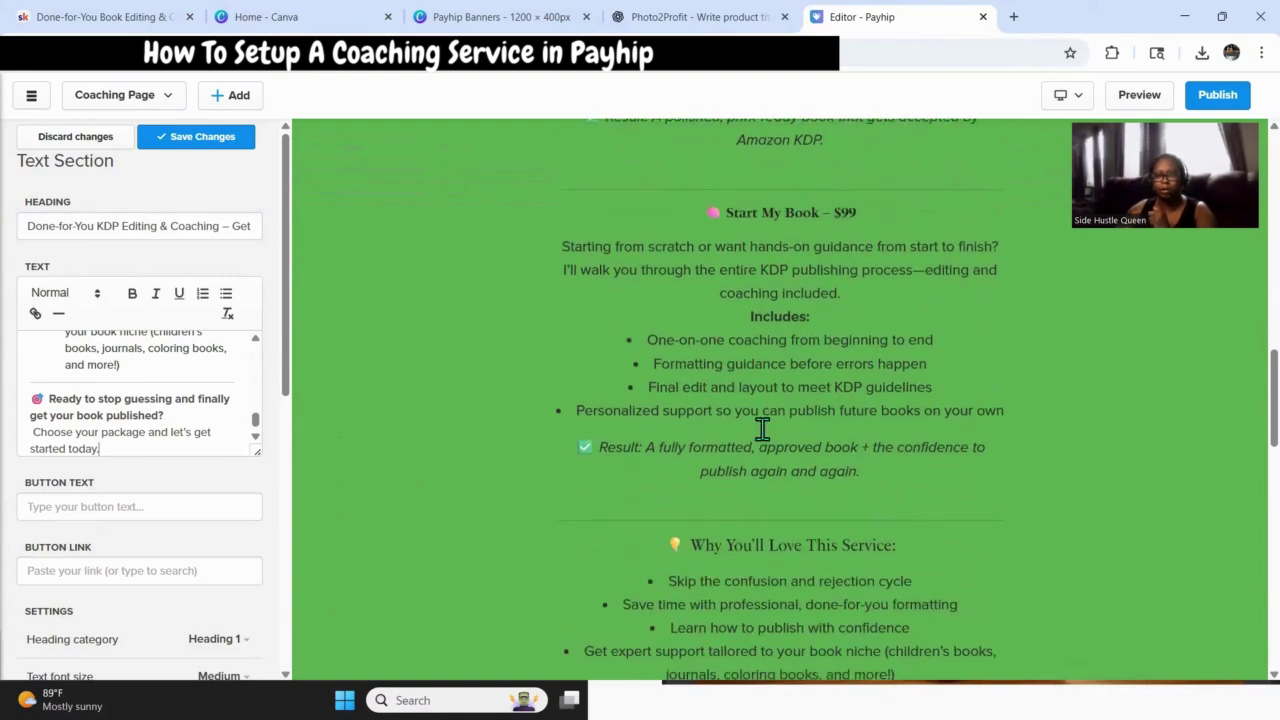
{"action": "scroll", "coordinate": [790, 450], "scroll_direction": "up", "scroll_amount": 4}
{"action": "scroll", "coordinate": [792, 452], "scroll_direction": "down", "scroll_amount": 10}
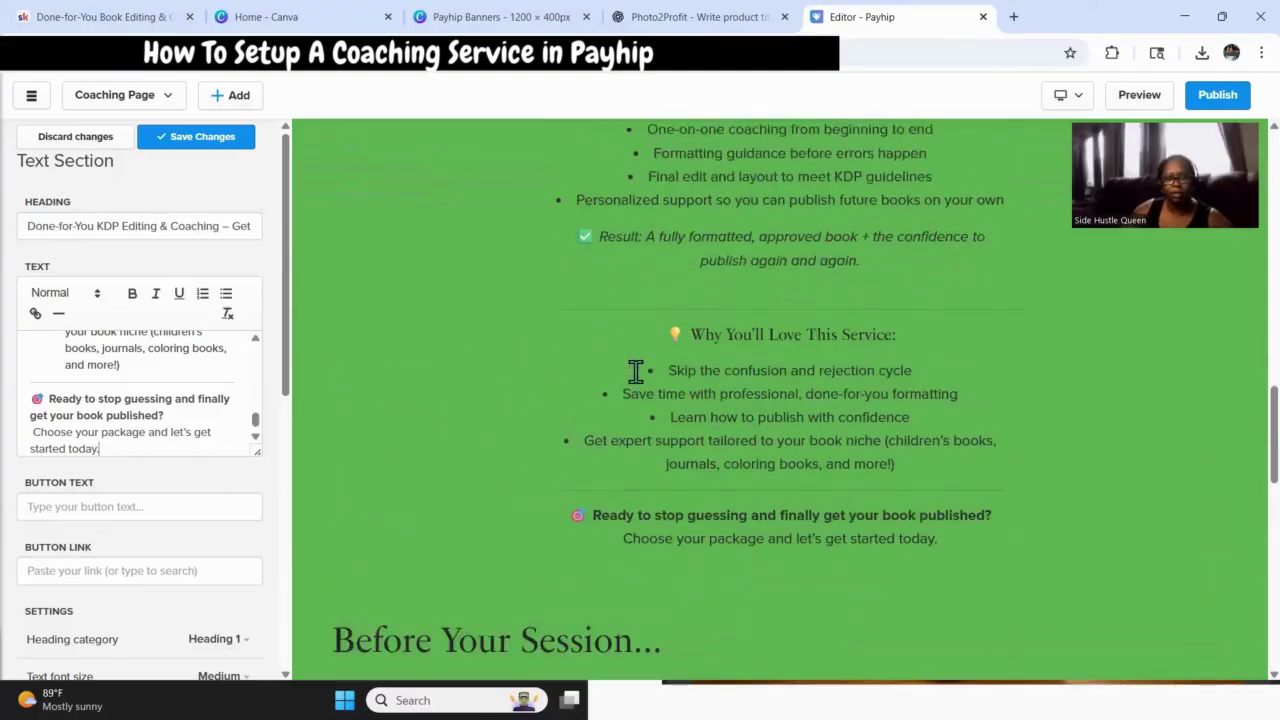
{"action": "scroll", "coordinate": [634, 371], "scroll_direction": "up", "scroll_amount": 9}
{"action": "scroll", "coordinate": [633, 373], "scroll_direction": "up", "scroll_amount": 12}
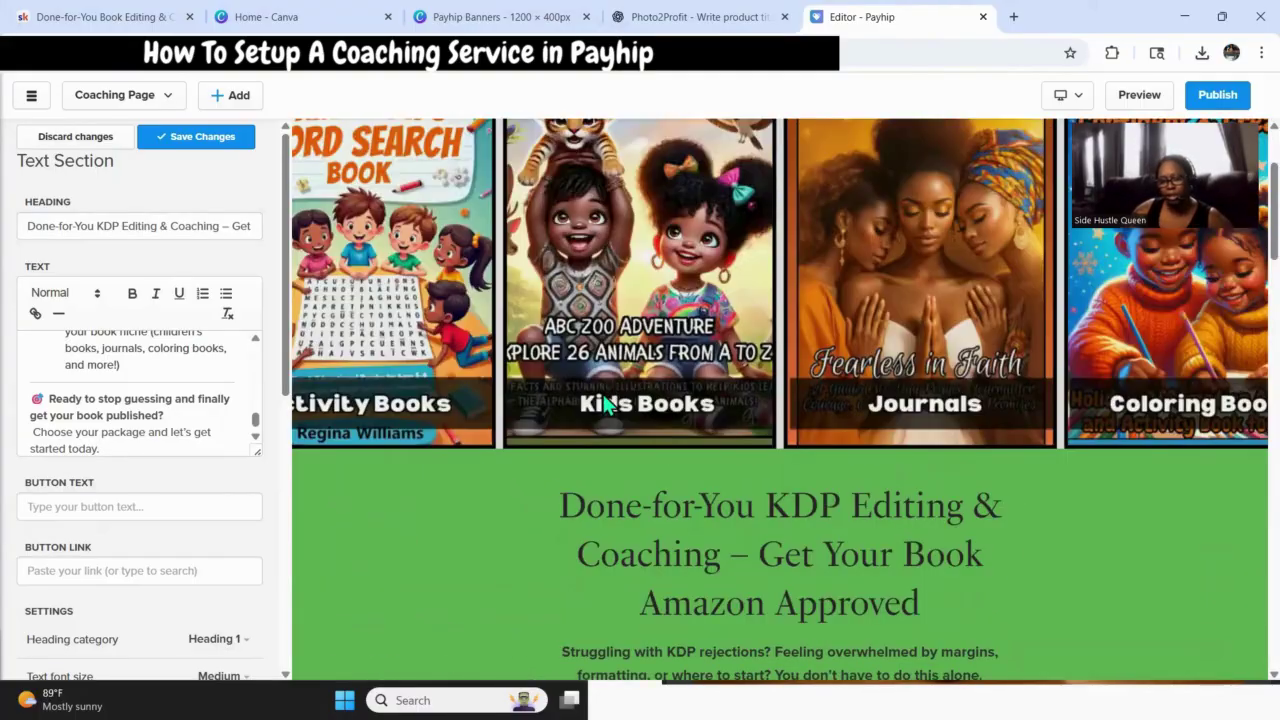
Check the text section's format settings and how the pre-session form and FAQ below it look.
{"action": "scroll", "coordinate": [565, 407], "scroll_direction": "down", "scroll_amount": 12}
{"action": "scroll", "coordinate": [565, 407], "scroll_direction": "down", "scroll_amount": 3}
{"action": "scroll", "coordinate": [60, 530], "scroll_direction": "down", "scroll_amount": 5}
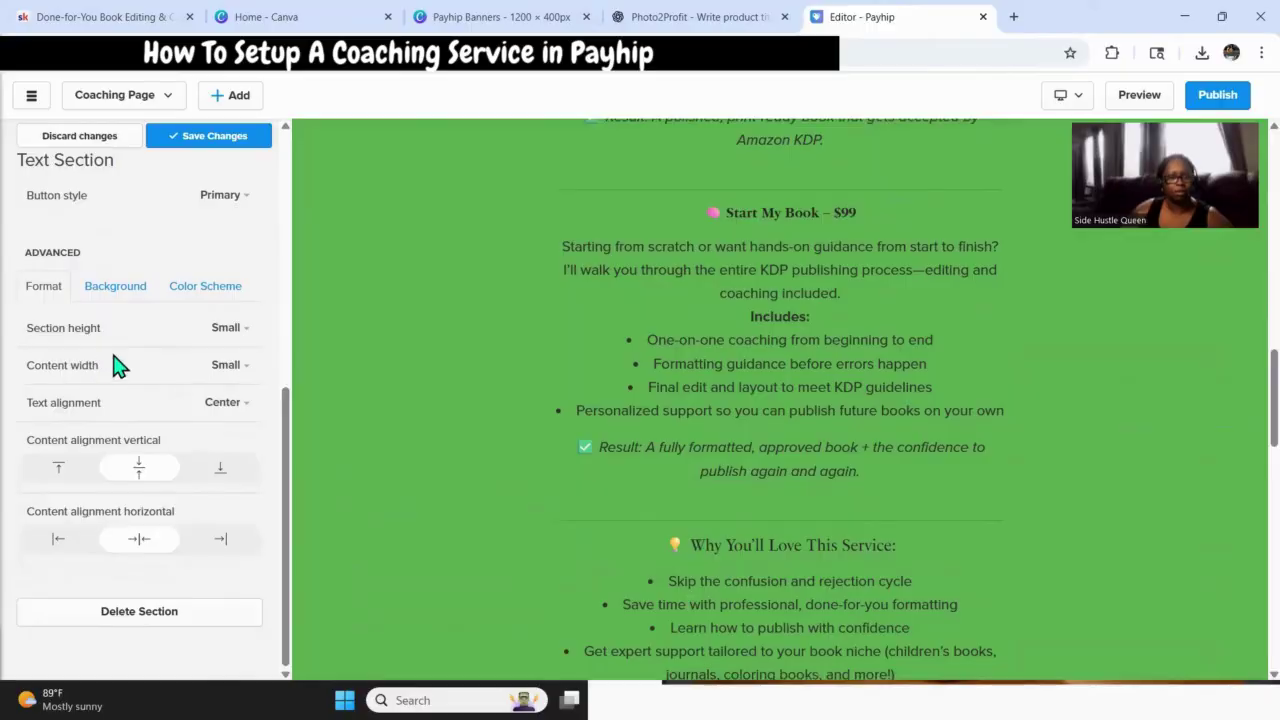
{"action": "scroll", "coordinate": [581, 432], "scroll_direction": "down", "scroll_amount": 3}
{"action": "scroll", "coordinate": [581, 433], "scroll_direction": "down", "scroll_amount": 13}
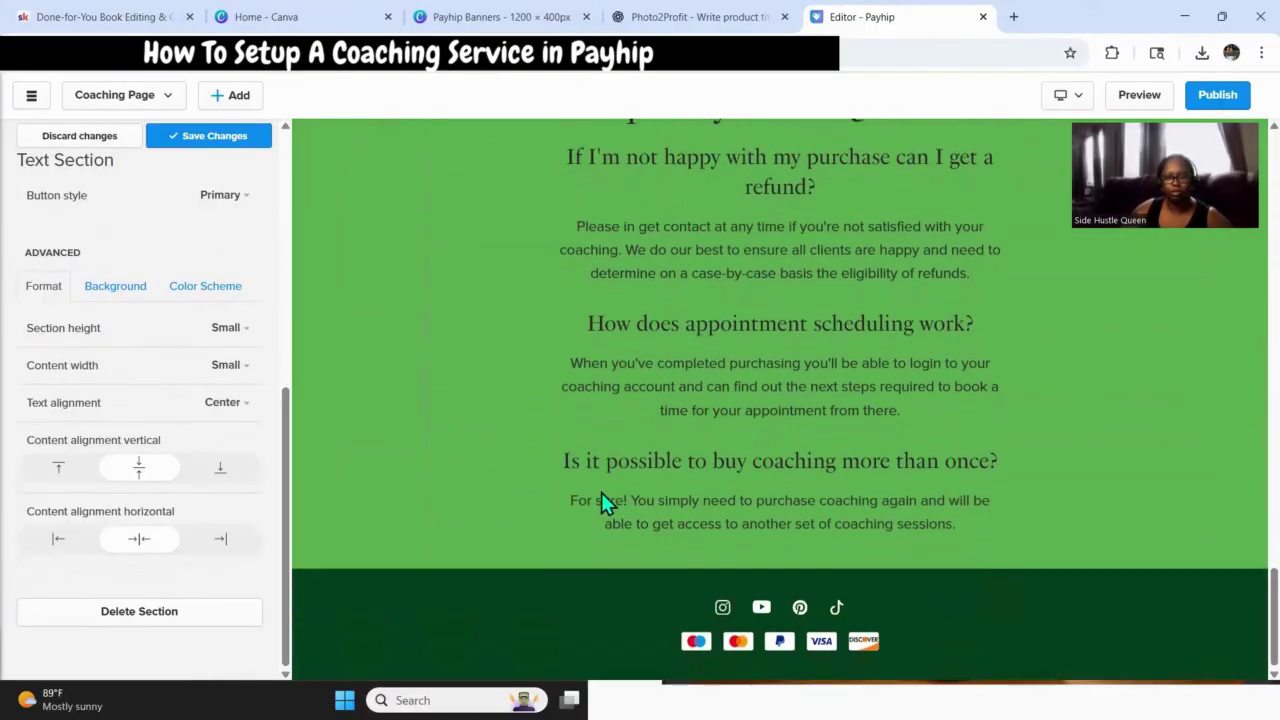
{"action": "scroll", "coordinate": [656, 660], "scroll_direction": "up", "scroll_amount": 4}
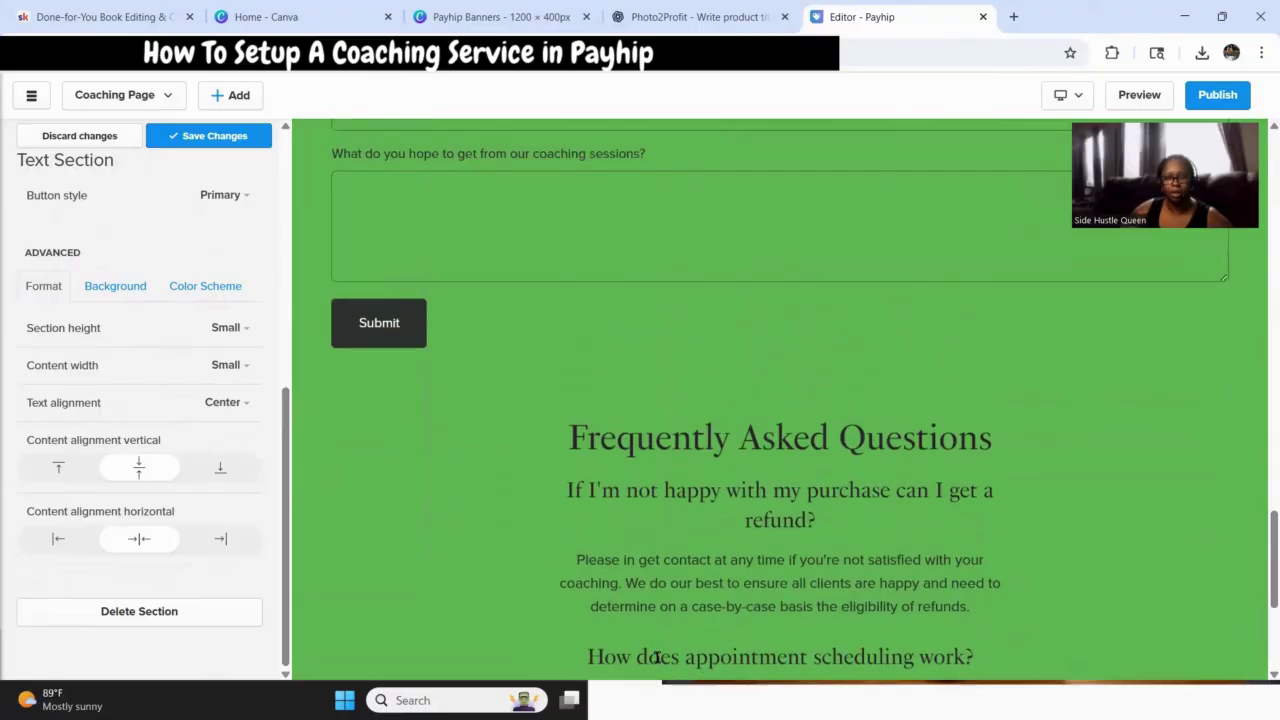
{"action": "scroll", "coordinate": [649, 488], "scroll_direction": "up", "scroll_amount": 10}
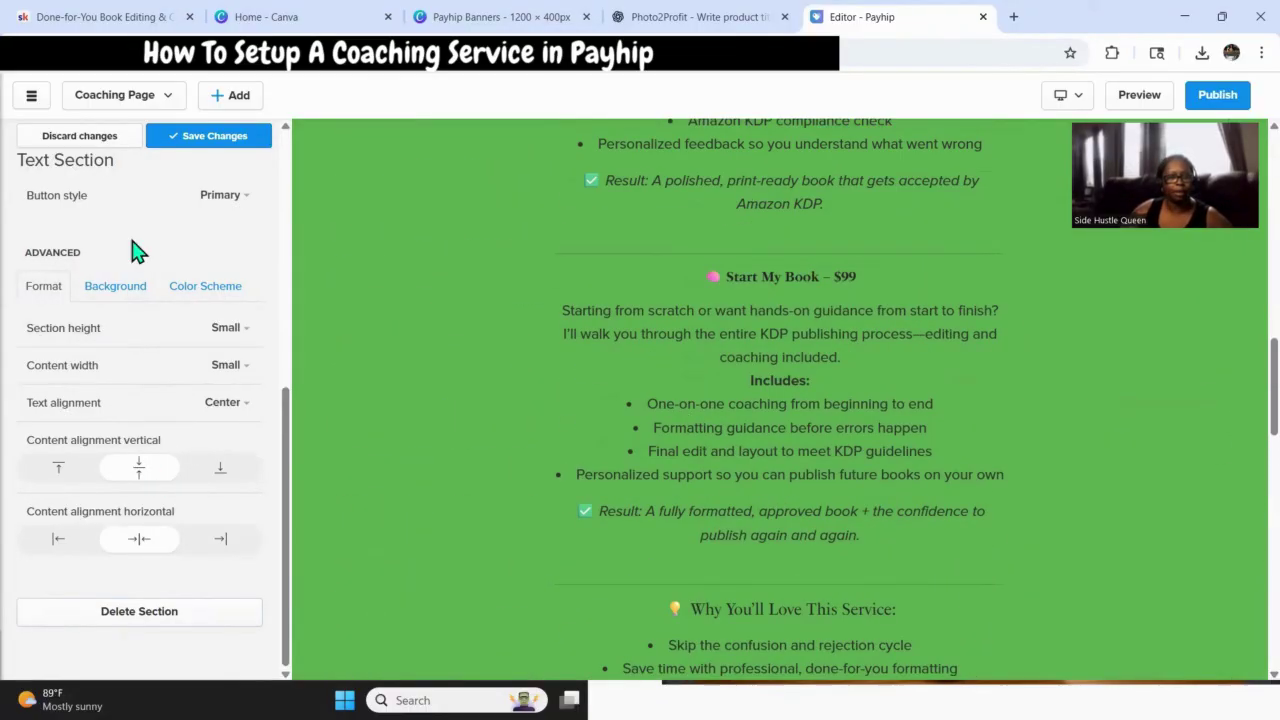
Try the Black color scheme on the KDP editing and coaching text section and compare it with the sections below.
{"action": "left_click", "coordinate": [176, 289]}
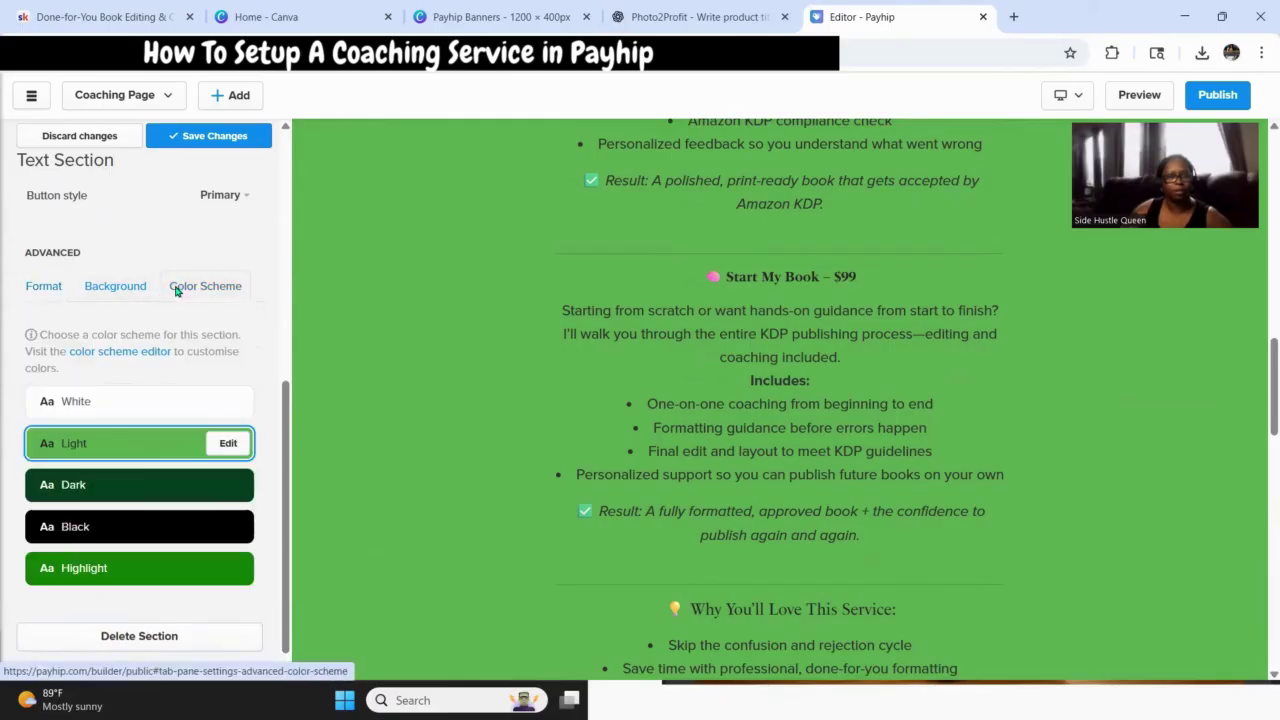
{"action": "left_click", "coordinate": [122, 533]}
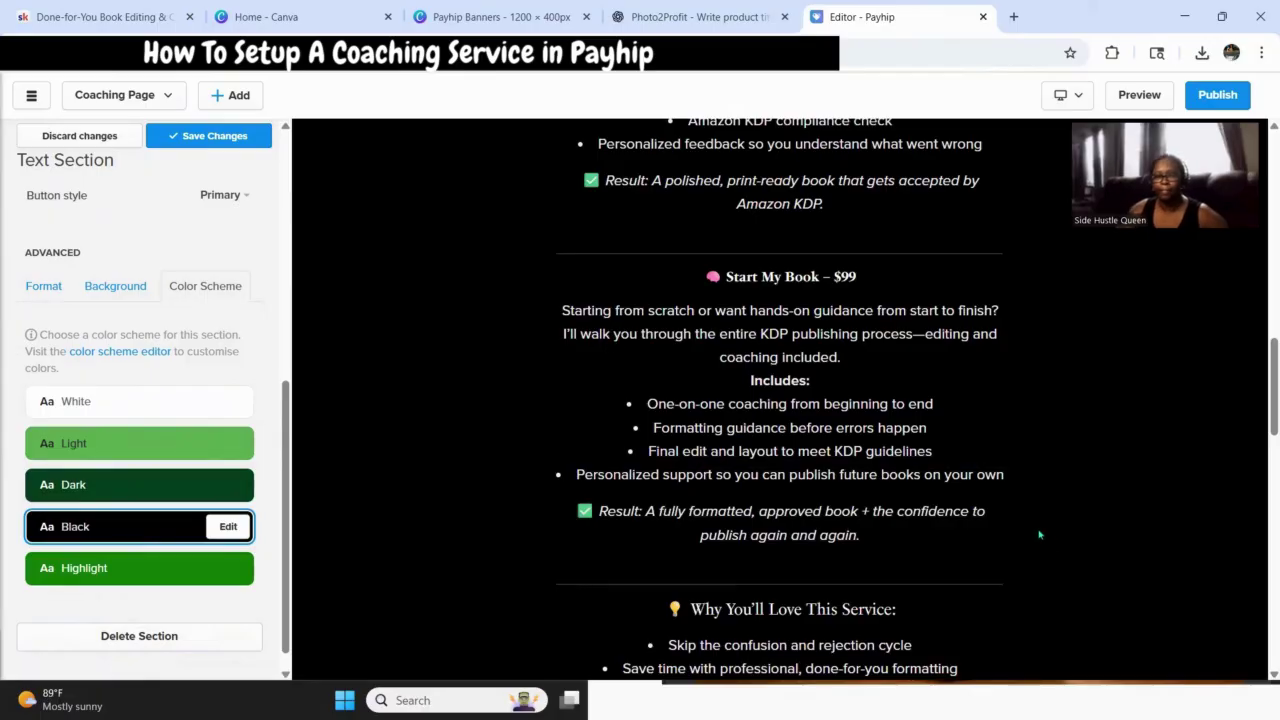
{"action": "scroll", "coordinate": [1039, 535], "scroll_direction": "up", "scroll_amount": 10}
{"action": "scroll", "coordinate": [1012, 514], "scroll_direction": "down", "scroll_amount": 15}
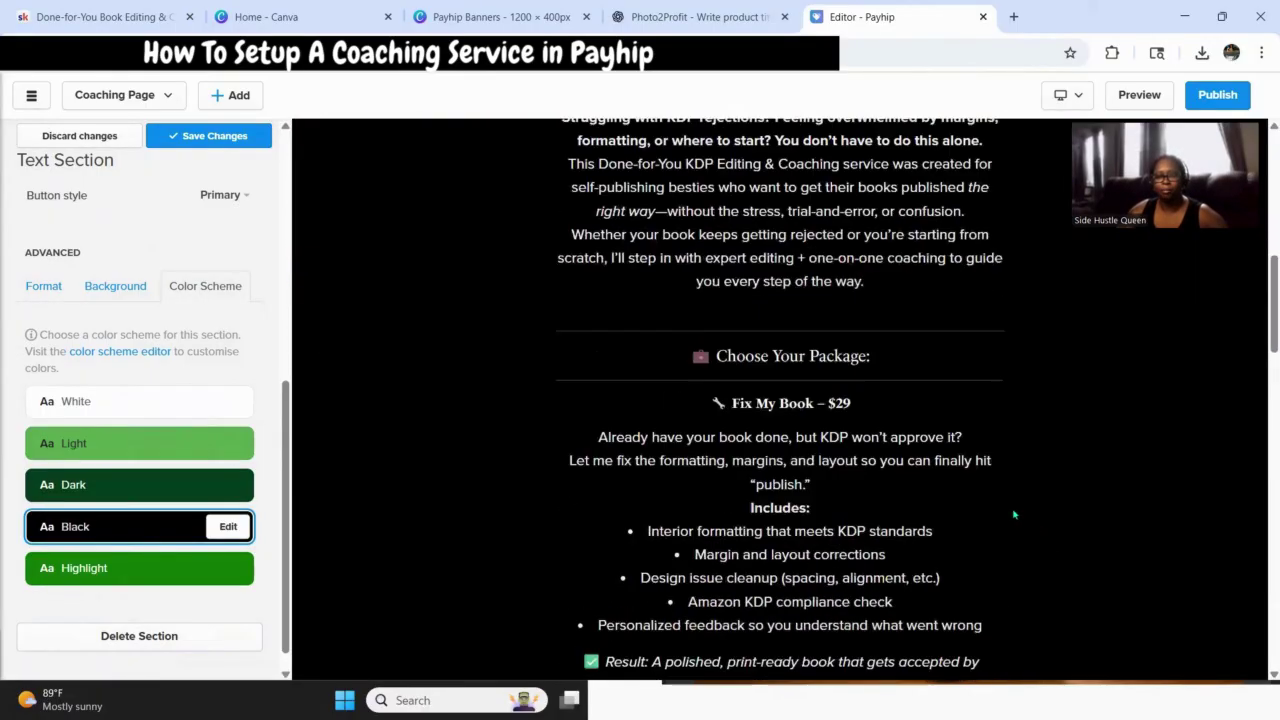
{"action": "scroll", "coordinate": [1030, 527], "scroll_direction": "down", "scroll_amount": 10}
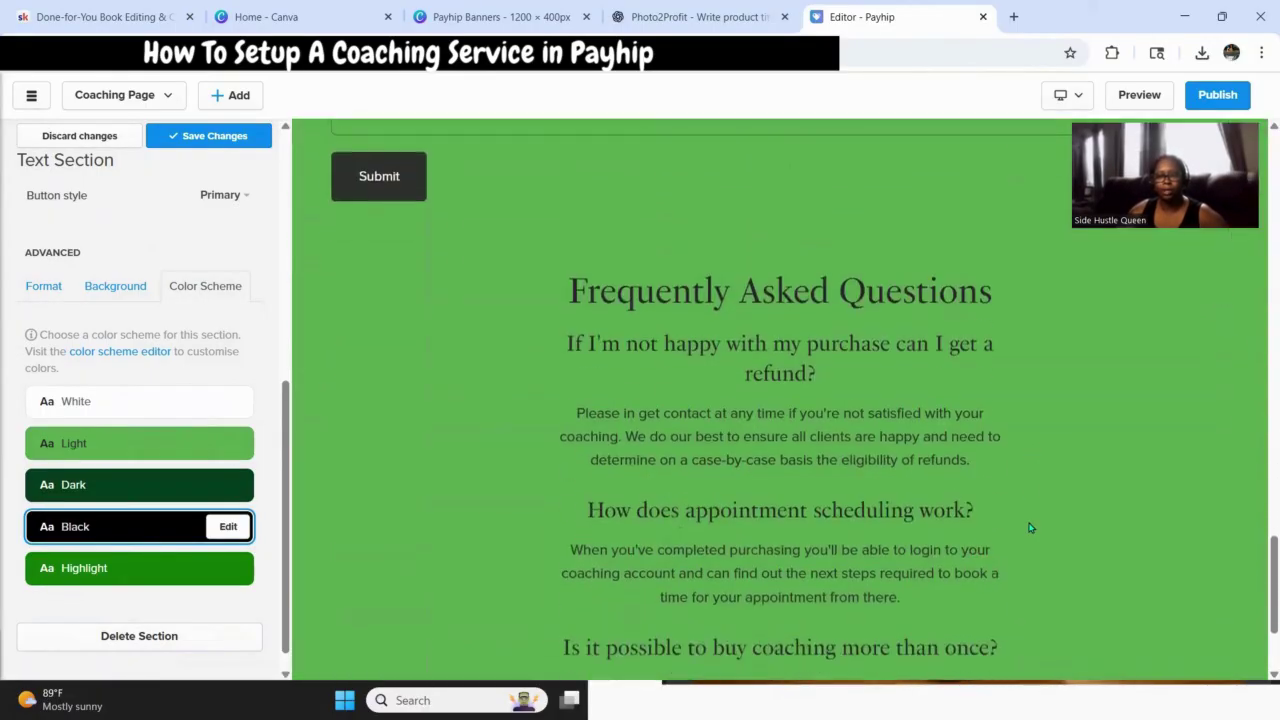
{"action": "scroll", "coordinate": [1030, 531], "scroll_direction": "up", "scroll_amount": 1}
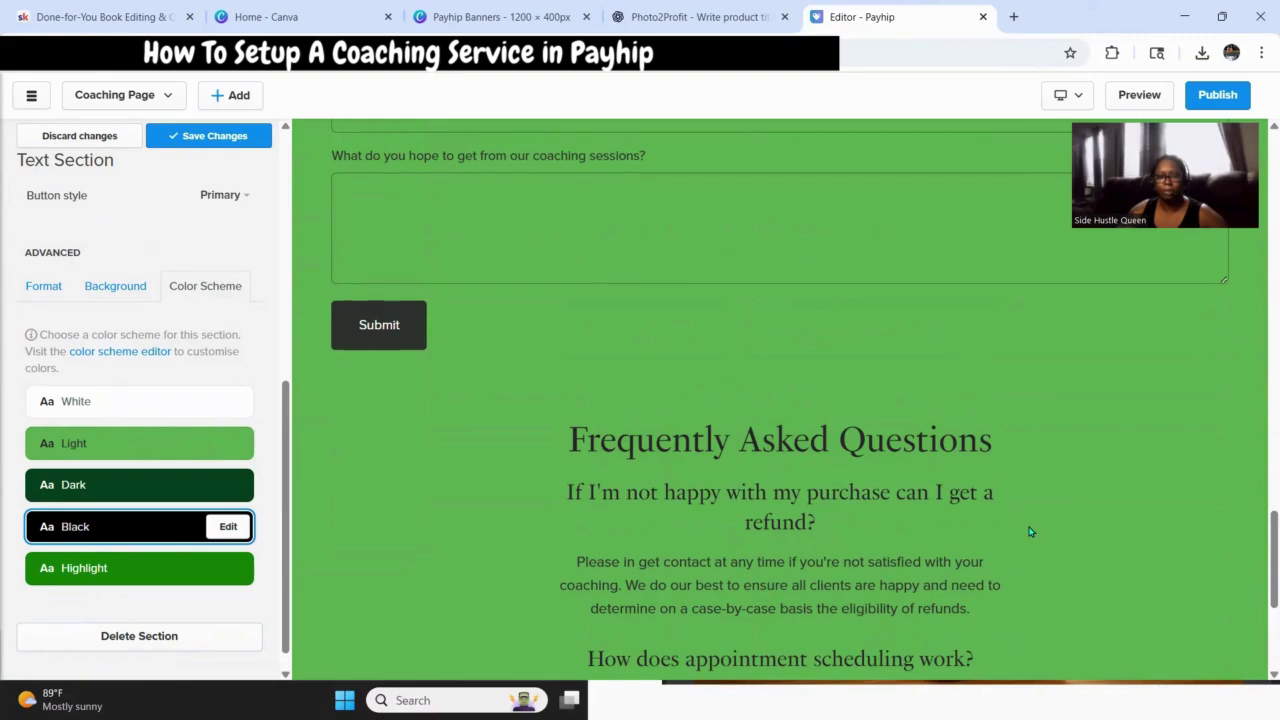
{"action": "scroll", "coordinate": [1030, 531], "scroll_direction": "up", "scroll_amount": 3}
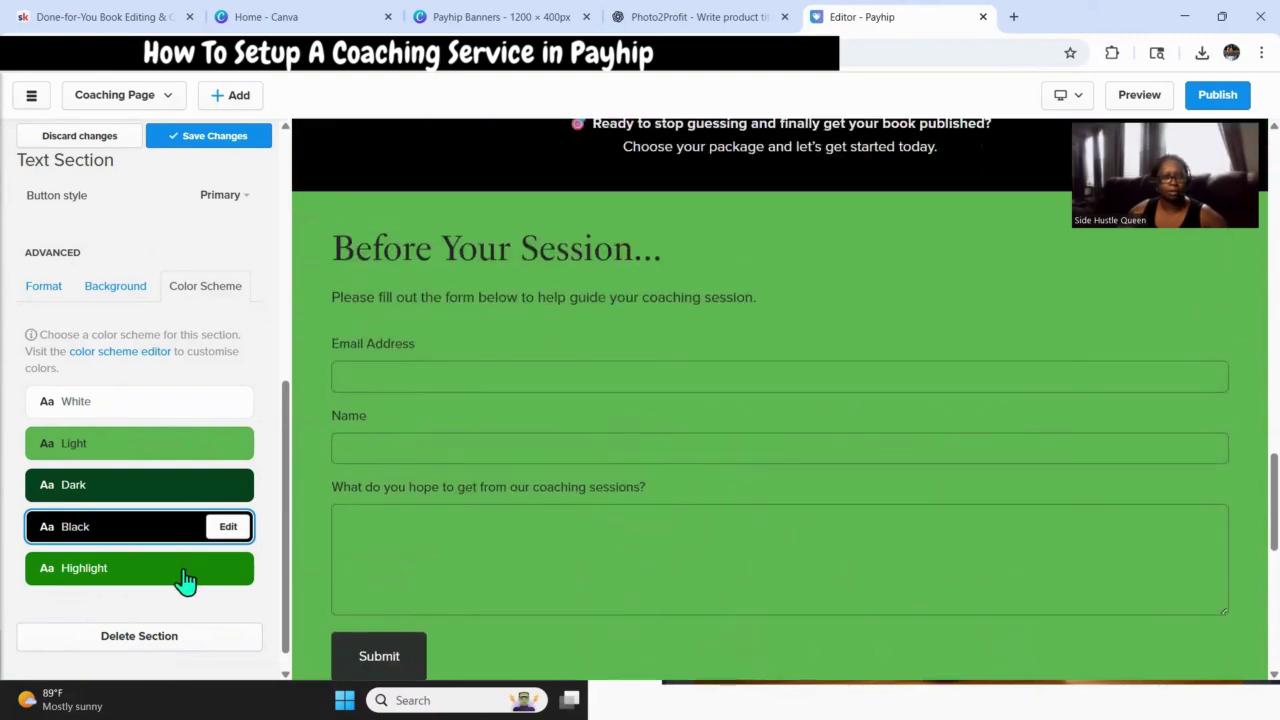
Apply the Highlight color scheme to the text section and check it against the form and FAQ sections.
{"action": "left_click", "coordinate": [118, 576]}
{"action": "scroll", "coordinate": [786, 434], "scroll_direction": "up", "scroll_amount": 2}
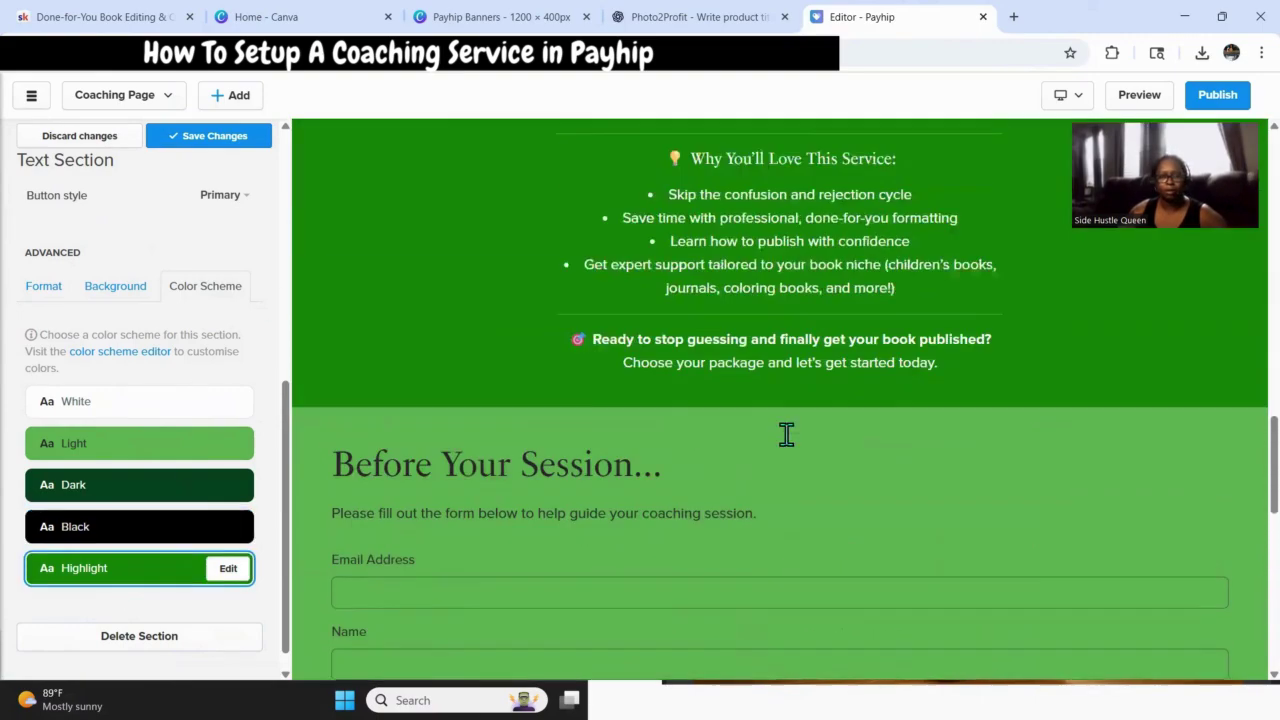
{"action": "scroll", "coordinate": [786, 434], "scroll_direction": "down", "scroll_amount": 9}
{"action": "scroll", "coordinate": [797, 450], "scroll_direction": "up", "scroll_amount": 6}
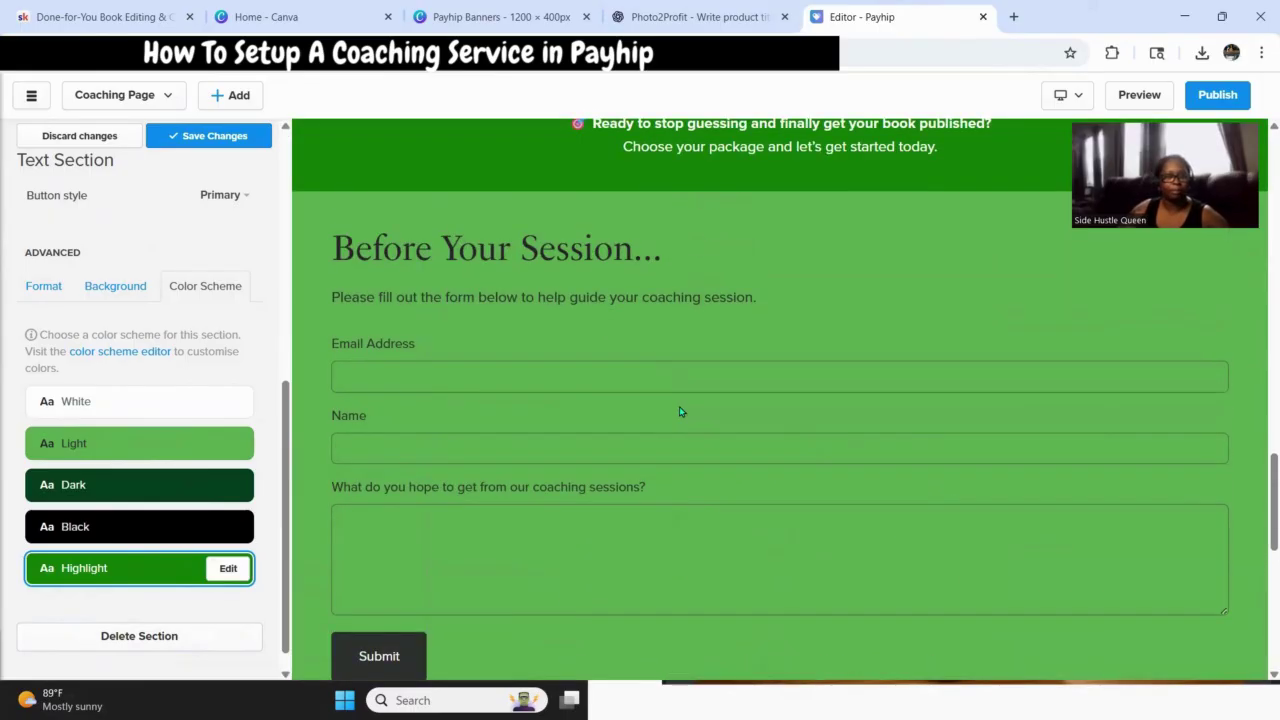
{"action": "scroll", "coordinate": [844, 432], "scroll_direction": "down", "scroll_amount": 3}
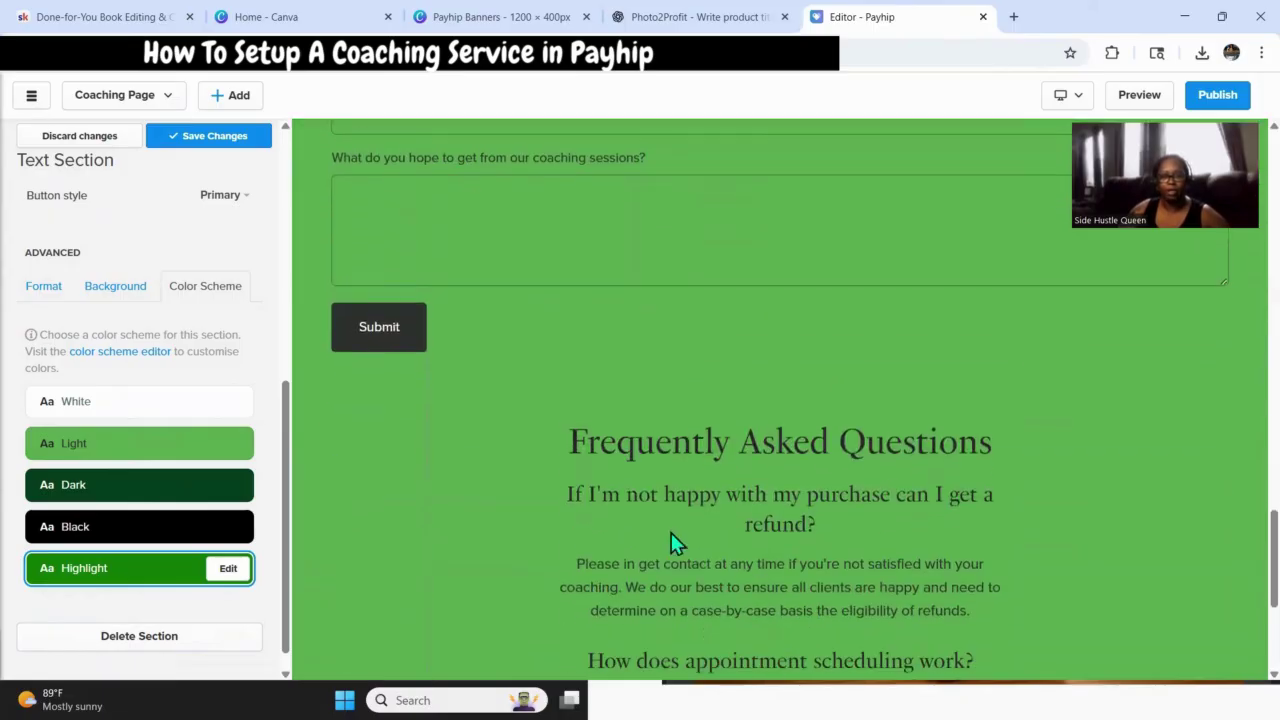
{"action": "scroll", "coordinate": [885, 559], "scroll_direction": "up", "scroll_amount": 3}
{"action": "scroll", "coordinate": [882, 561], "scroll_direction": "up", "scroll_amount": 6}
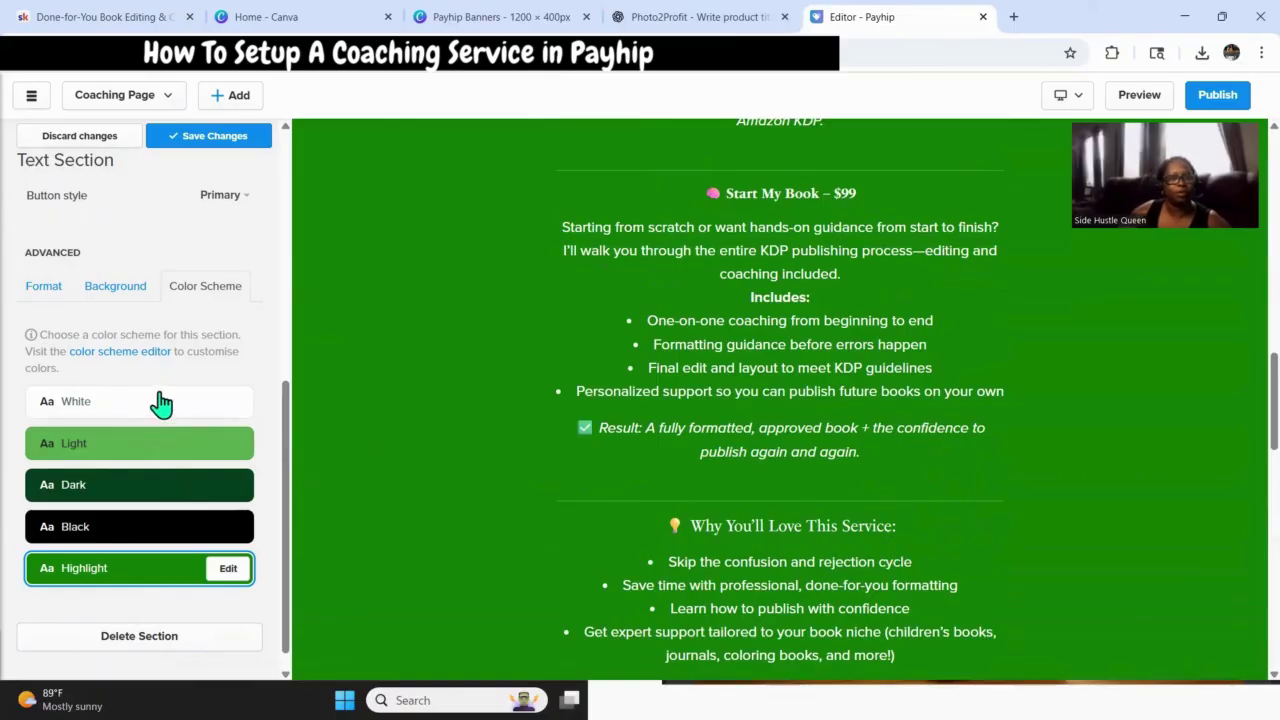
Set the text section's font size to Large and check the heading and package descriptions.
{"action": "scroll", "coordinate": [620, 460], "scroll_direction": "up", "scroll_amount": 3}
{"action": "scroll", "coordinate": [140, 352], "scroll_direction": "up", "scroll_amount": 1}
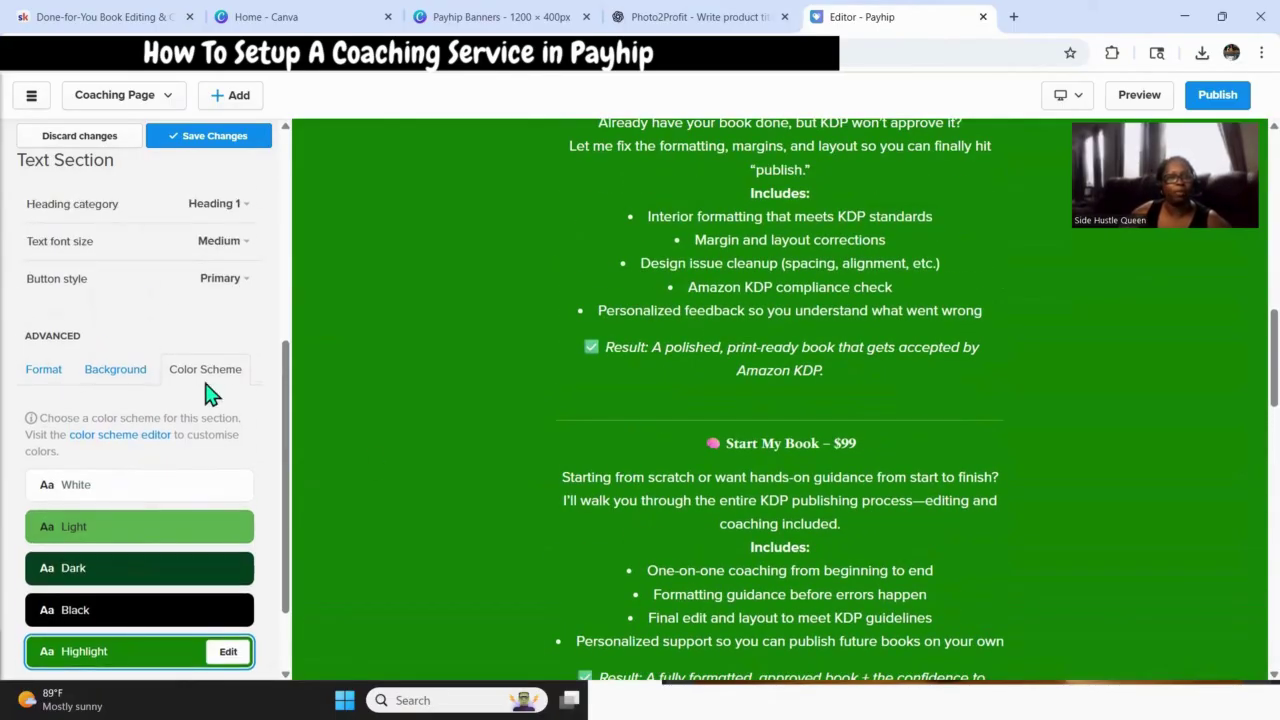
{"action": "scroll", "coordinate": [223, 363], "scroll_direction": "up", "scroll_amount": 3}
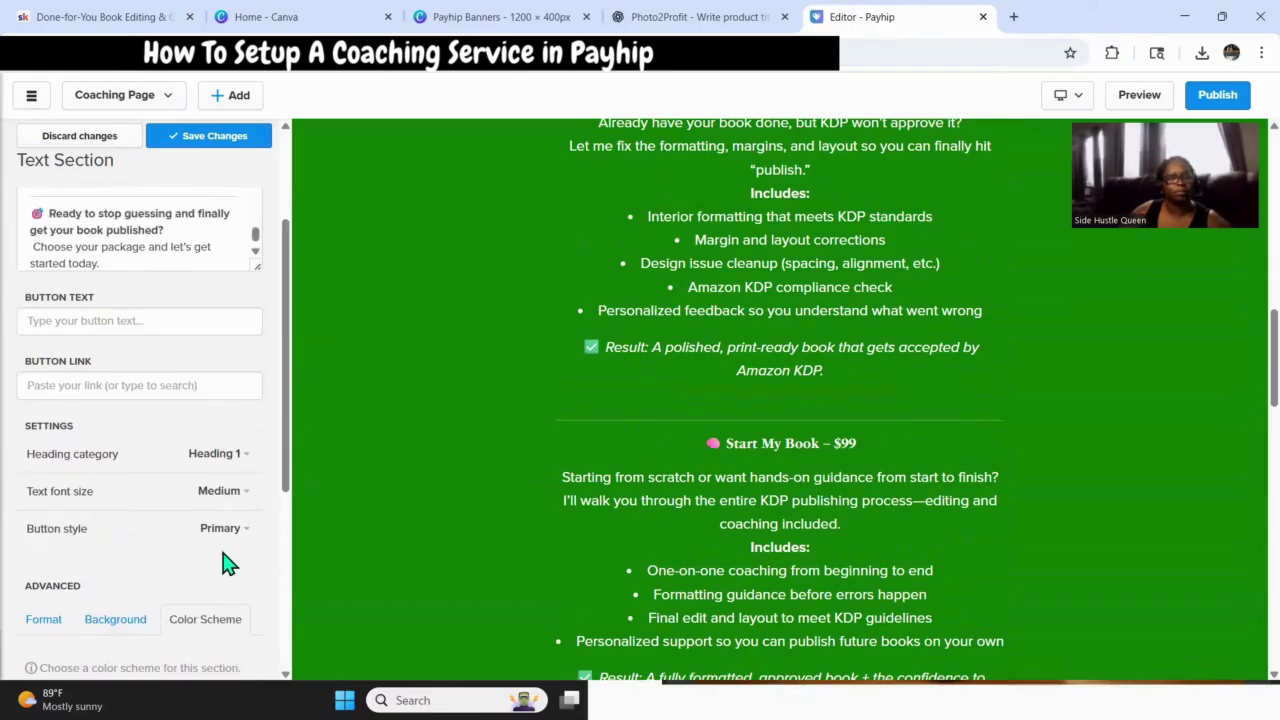
{"action": "left_click", "coordinate": [241, 500]}
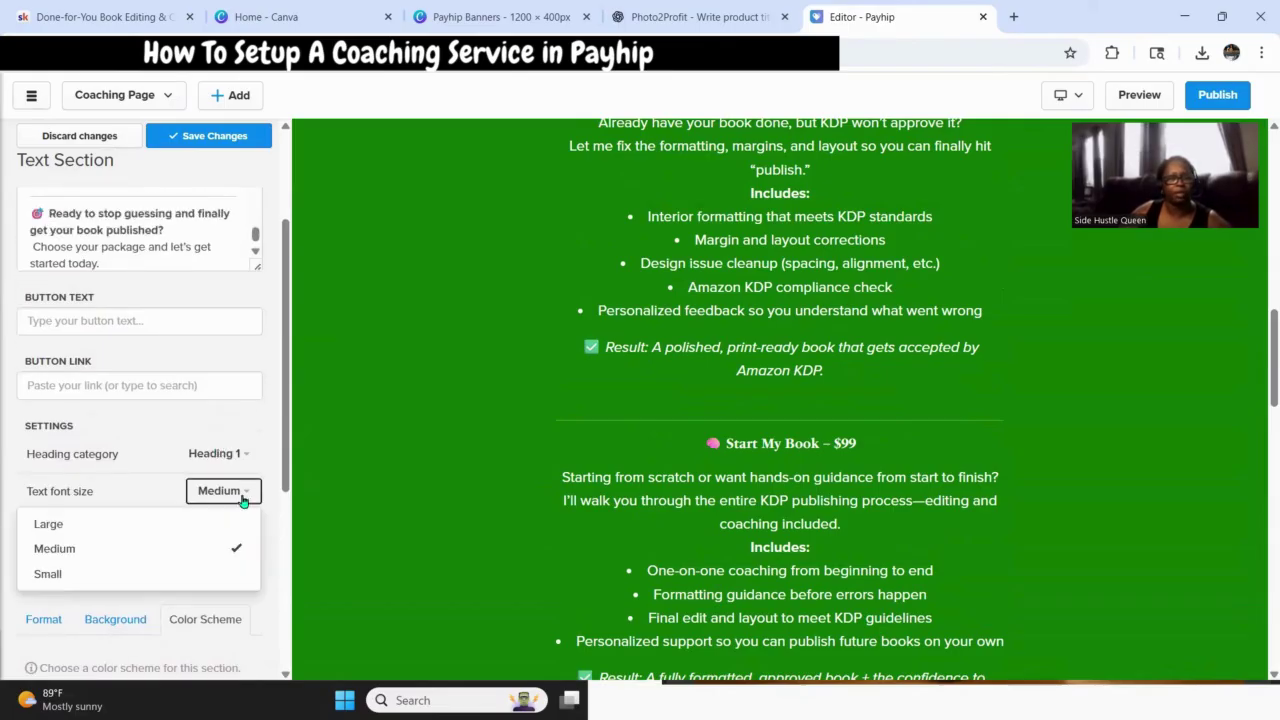
{"action": "left_click", "coordinate": [118, 528]}
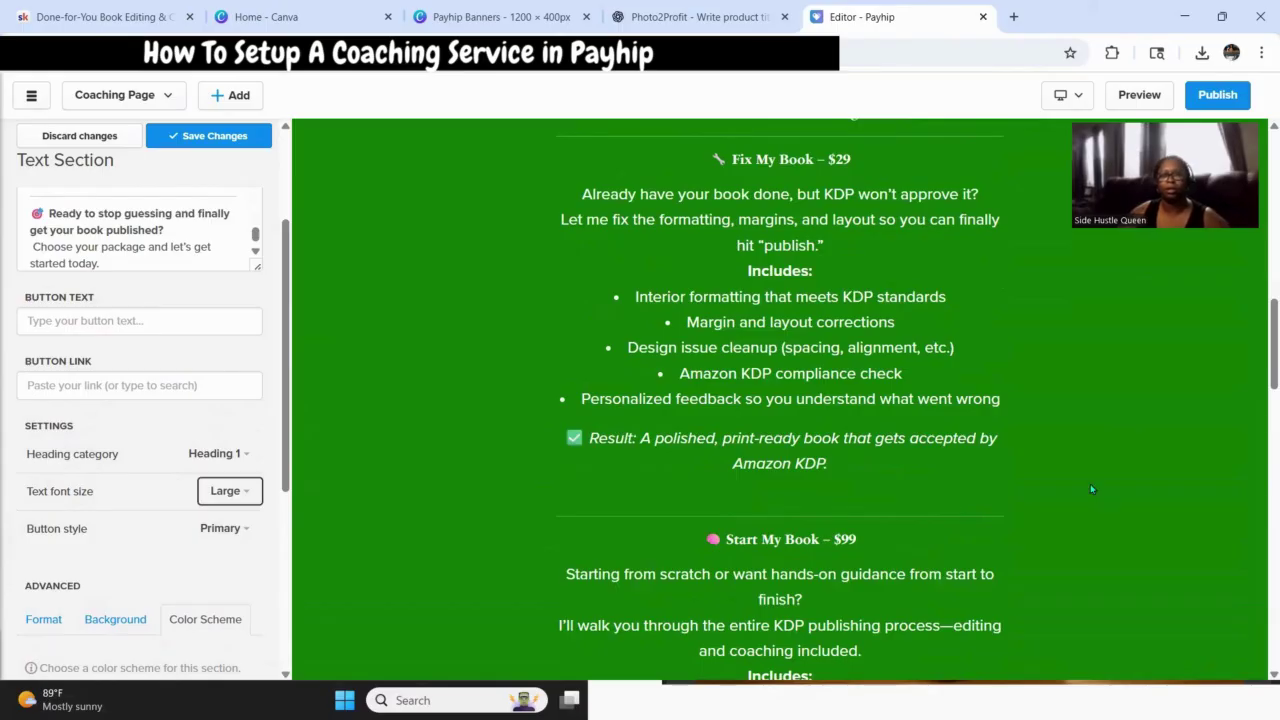
{"action": "scroll", "coordinate": [1088, 486], "scroll_direction": "down", "scroll_amount": 1}
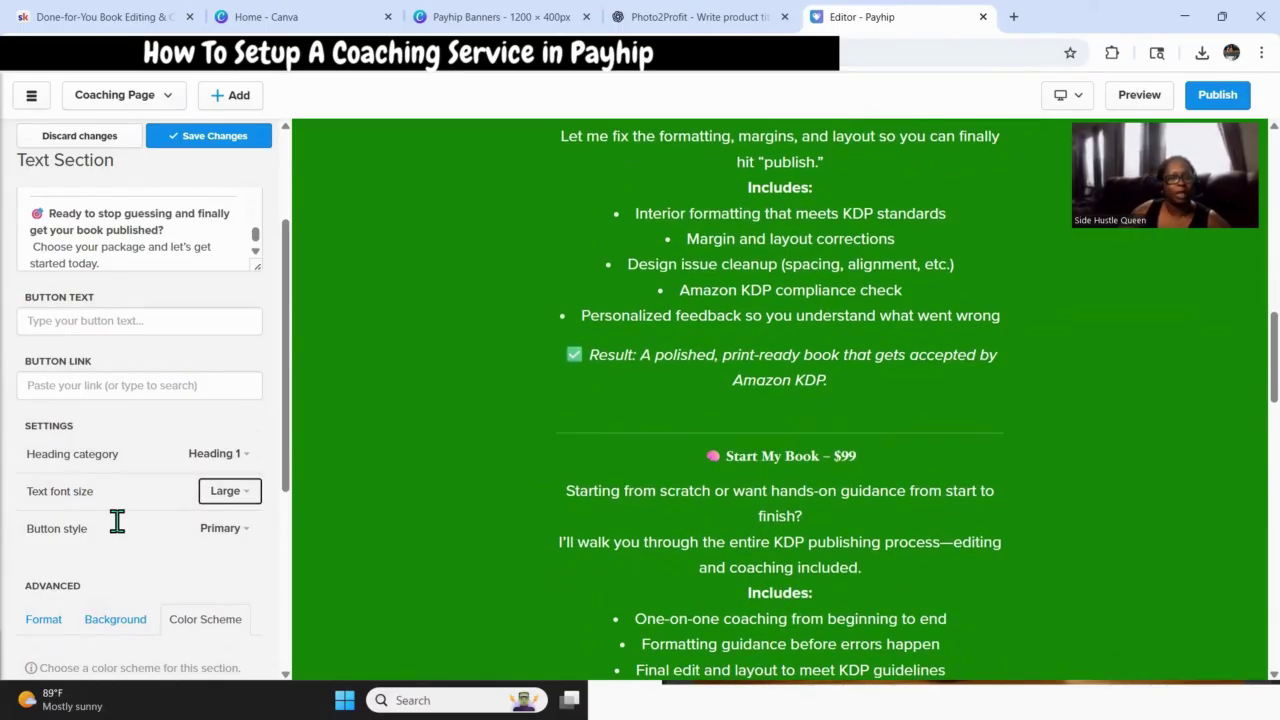
{"action": "scroll", "coordinate": [663, 505], "scroll_direction": "up", "scroll_amount": 4}
{"action": "scroll", "coordinate": [654, 496], "scroll_direction": "up", "scroll_amount": 5}
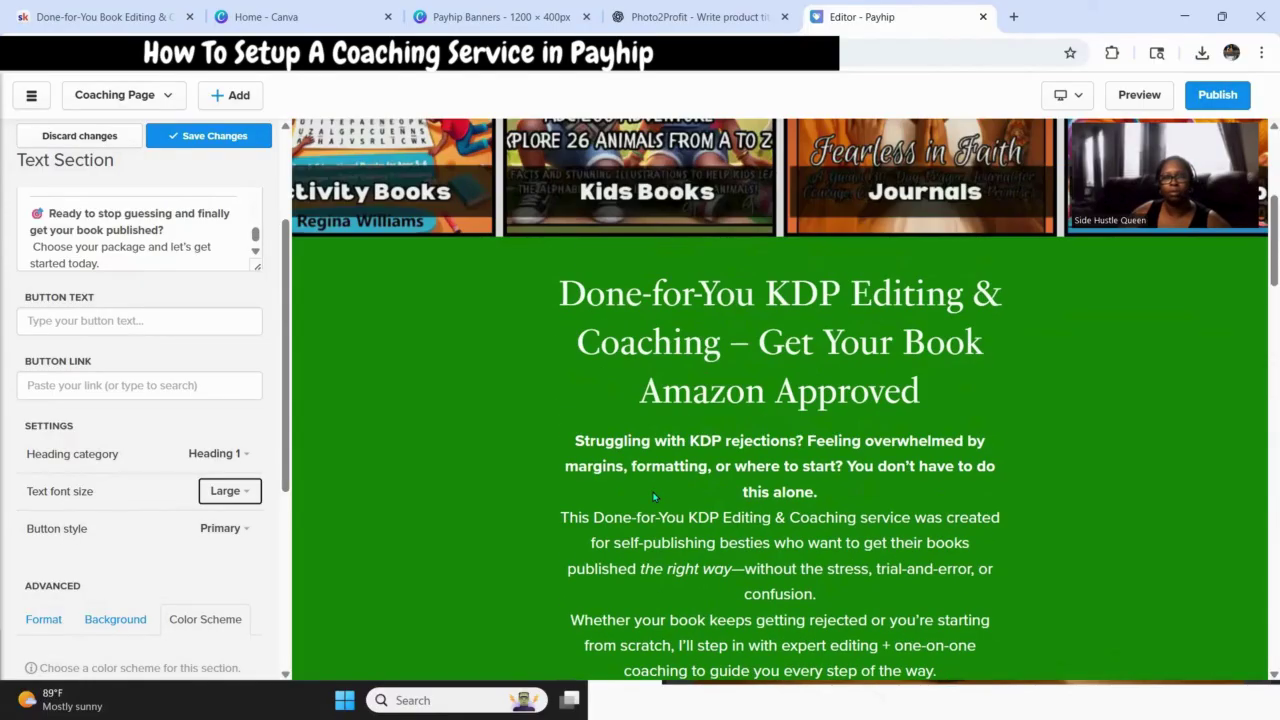
{"action": "scroll", "coordinate": [386, 446], "scroll_direction": "down", "scroll_amount": 3}
{"action": "scroll", "coordinate": [114, 560], "scroll_direction": "down", "scroll_amount": 1}
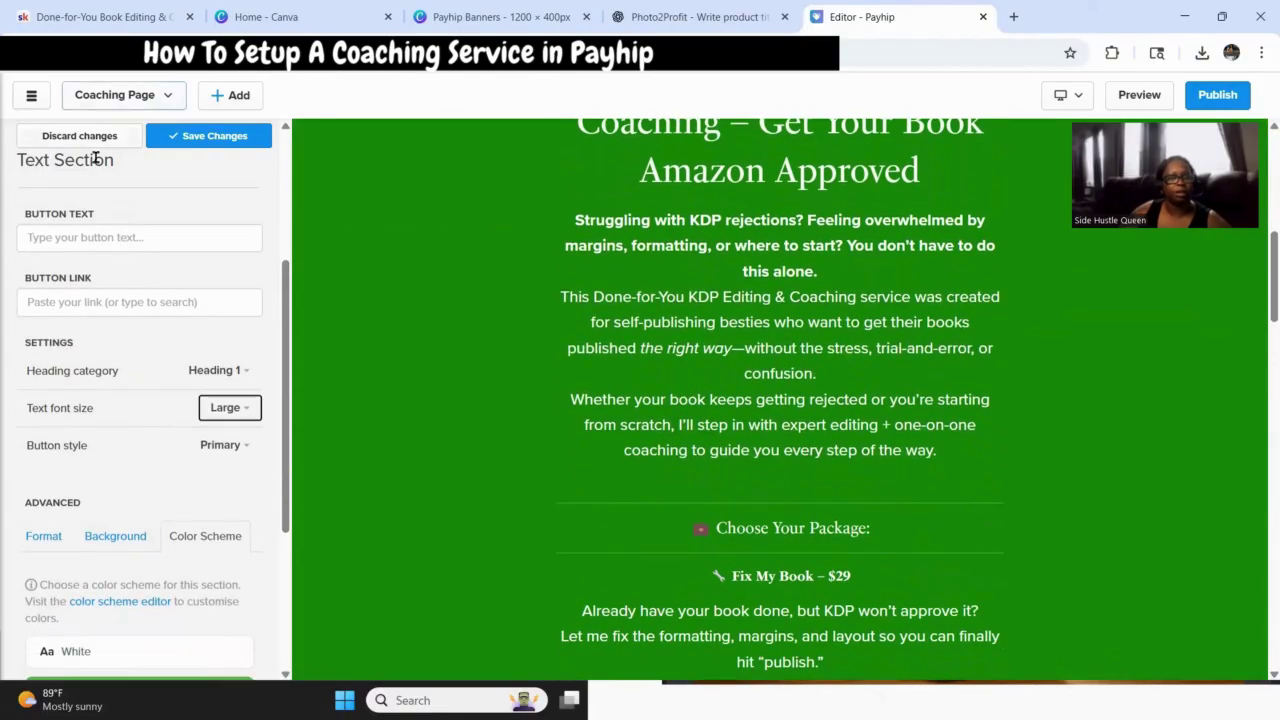
Set the text section's text alignment to Left and check the heading, introduction and package lists.
{"action": "scroll", "coordinate": [209, 409], "scroll_direction": "down", "scroll_amount": 2}
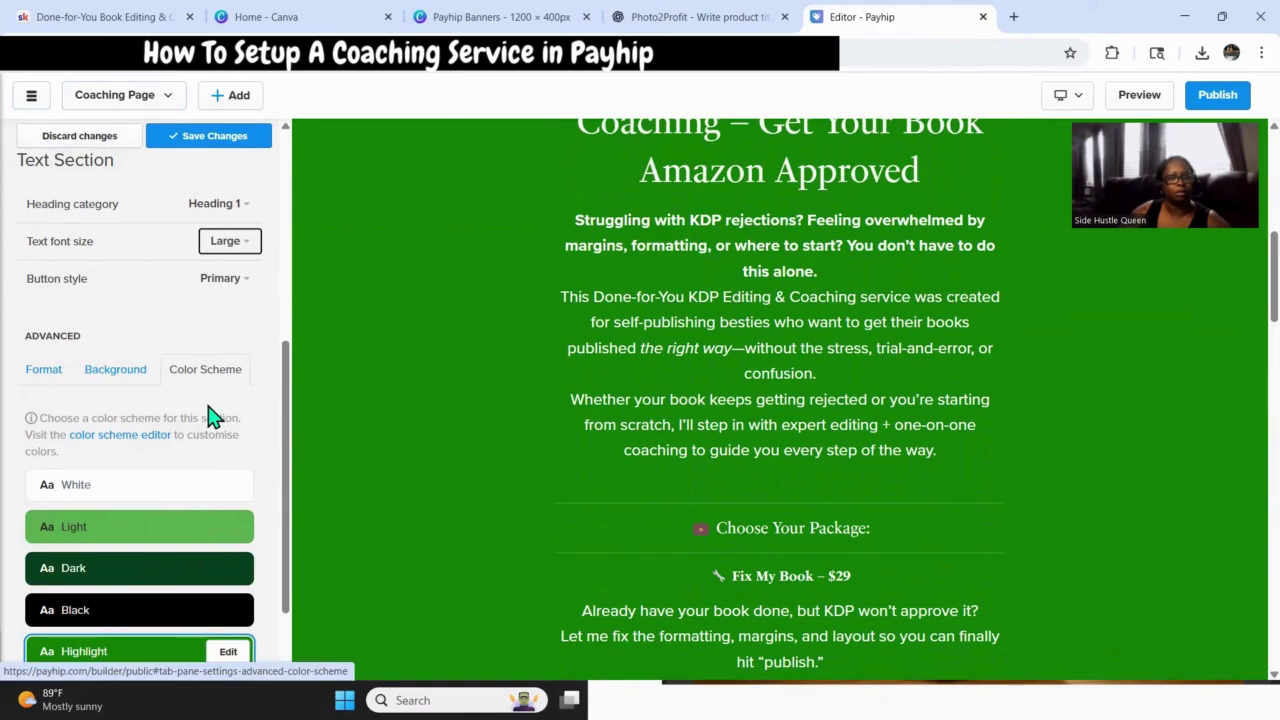
{"action": "left_click", "coordinate": [53, 382]}
{"action": "scroll", "coordinate": [123, 408], "scroll_direction": "down", "scroll_amount": 2}
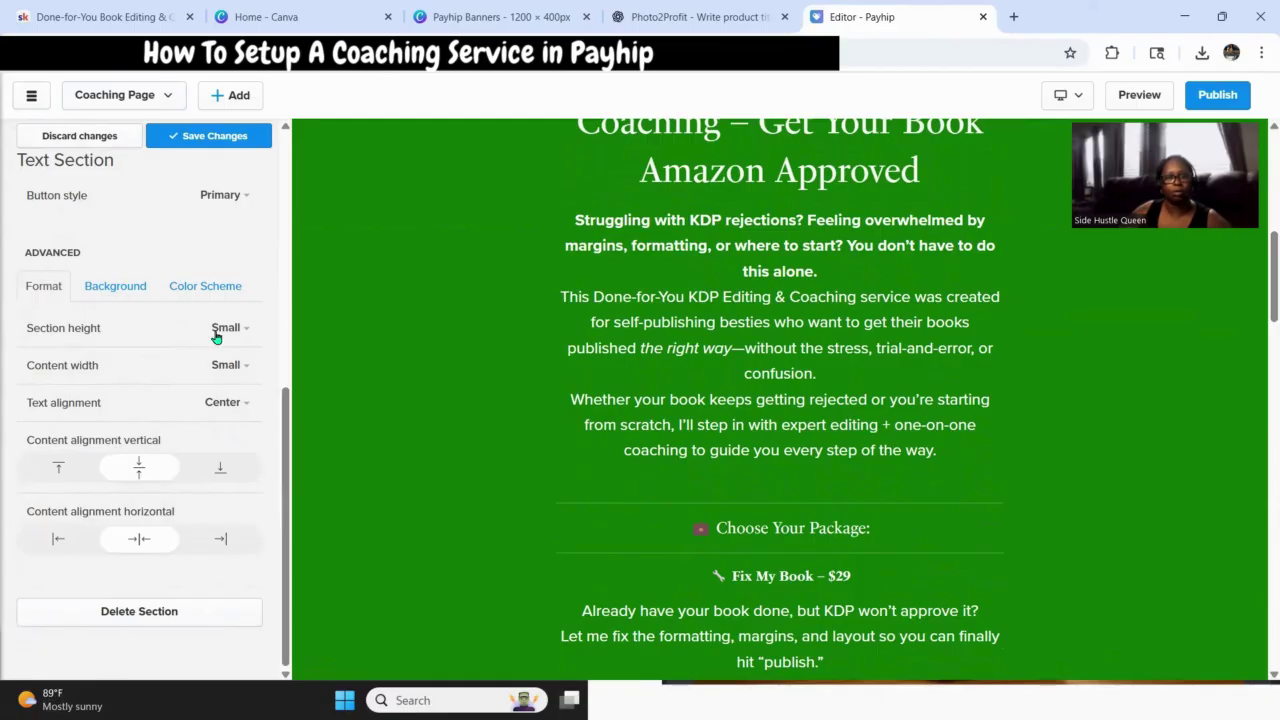
{"action": "left_click", "coordinate": [233, 403]}
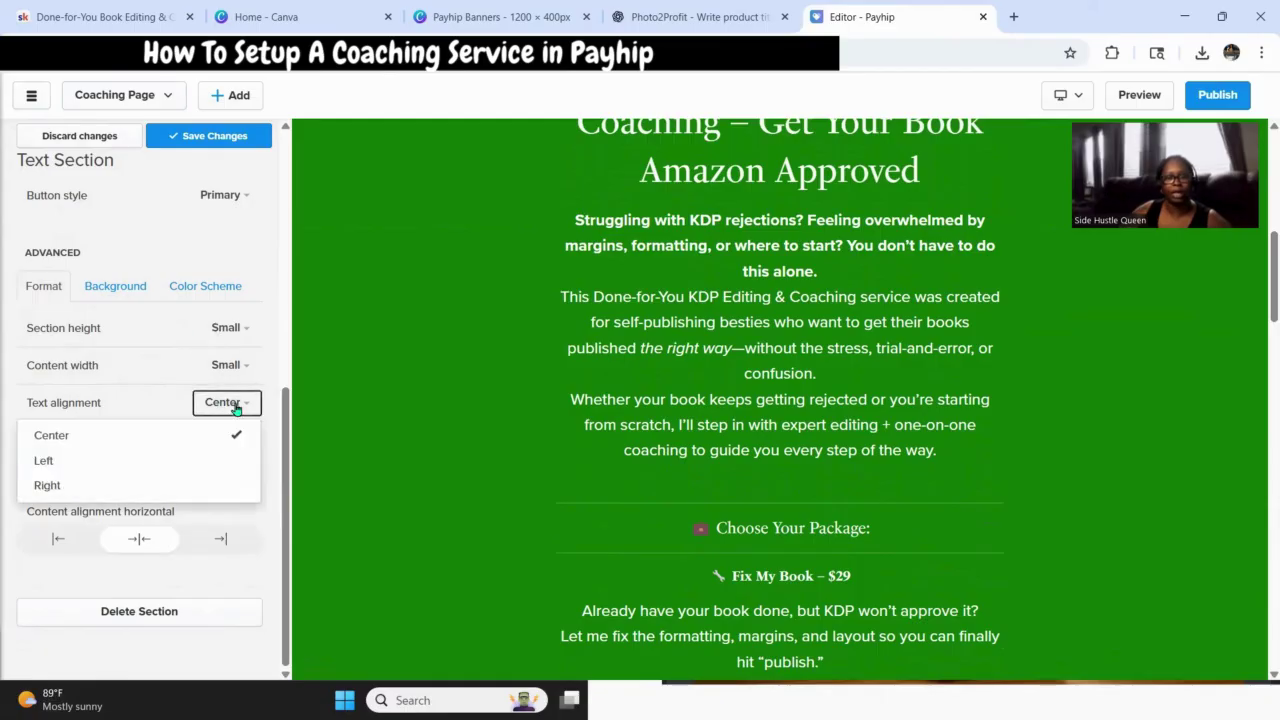
{"action": "left_click", "coordinate": [86, 462]}
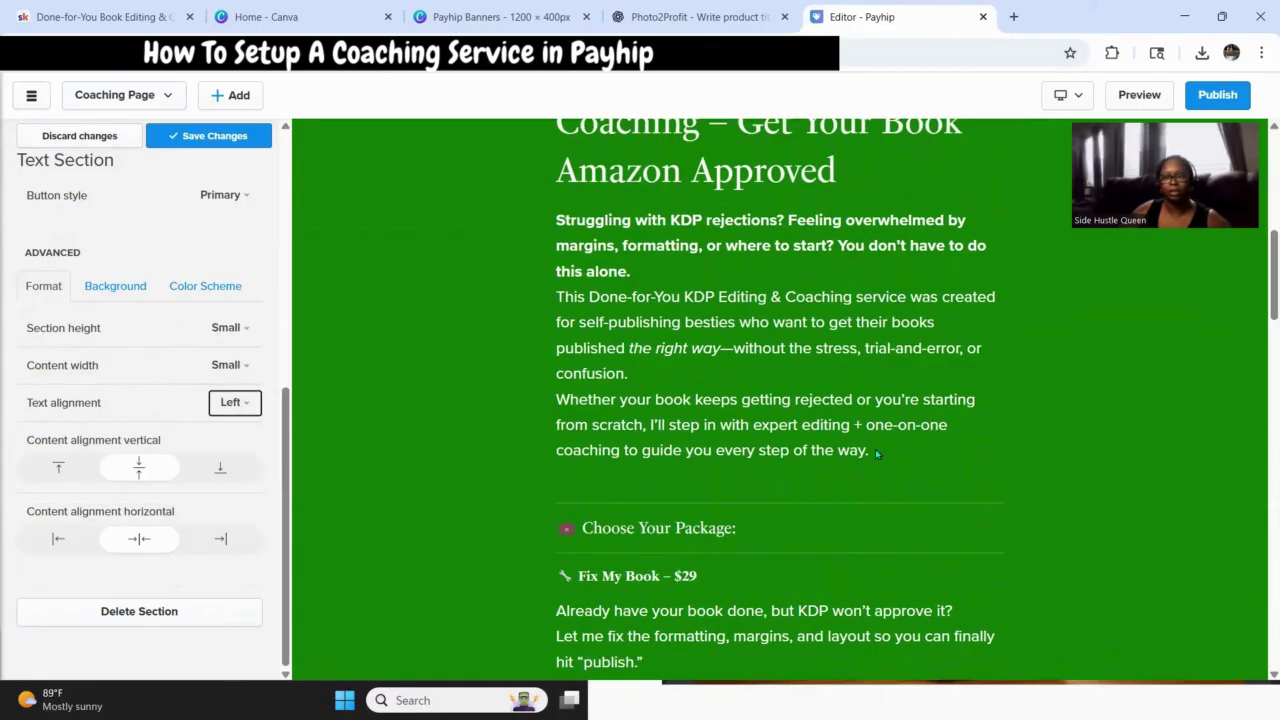
{"action": "scroll", "coordinate": [877, 454], "scroll_direction": "up", "scroll_amount": 3}
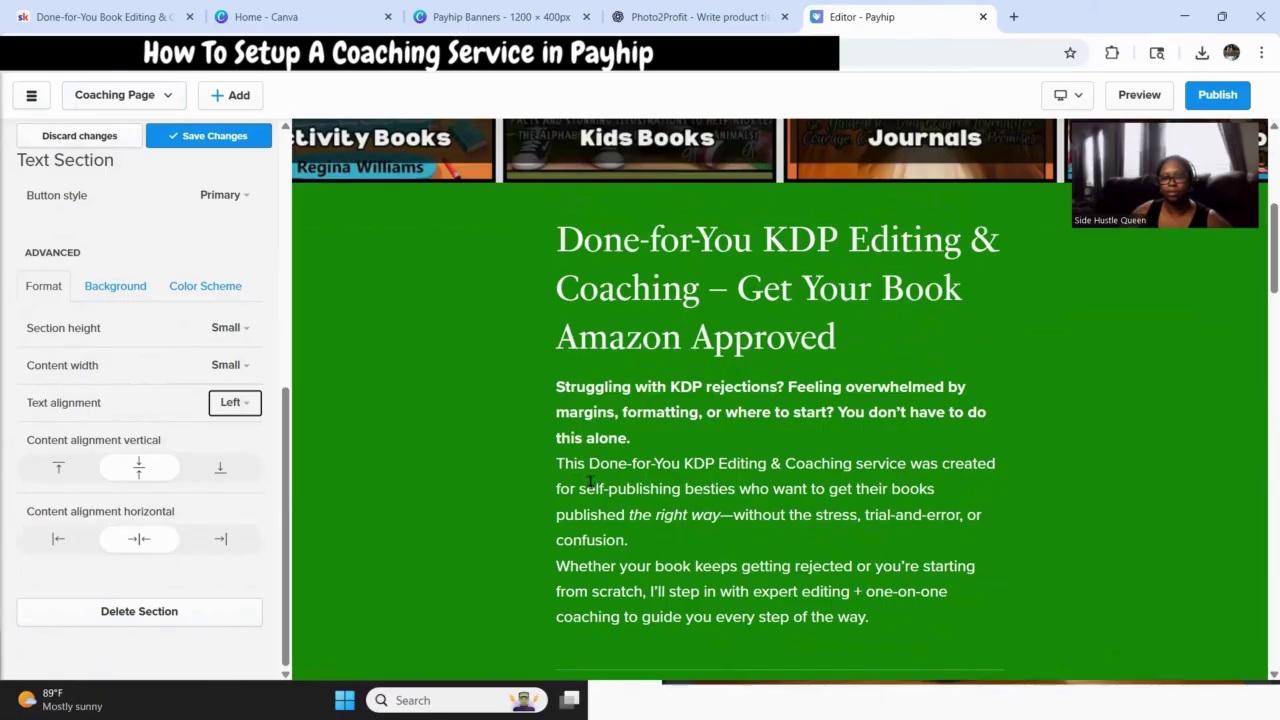
{"action": "scroll", "coordinate": [659, 512], "scroll_direction": "down", "scroll_amount": 4}
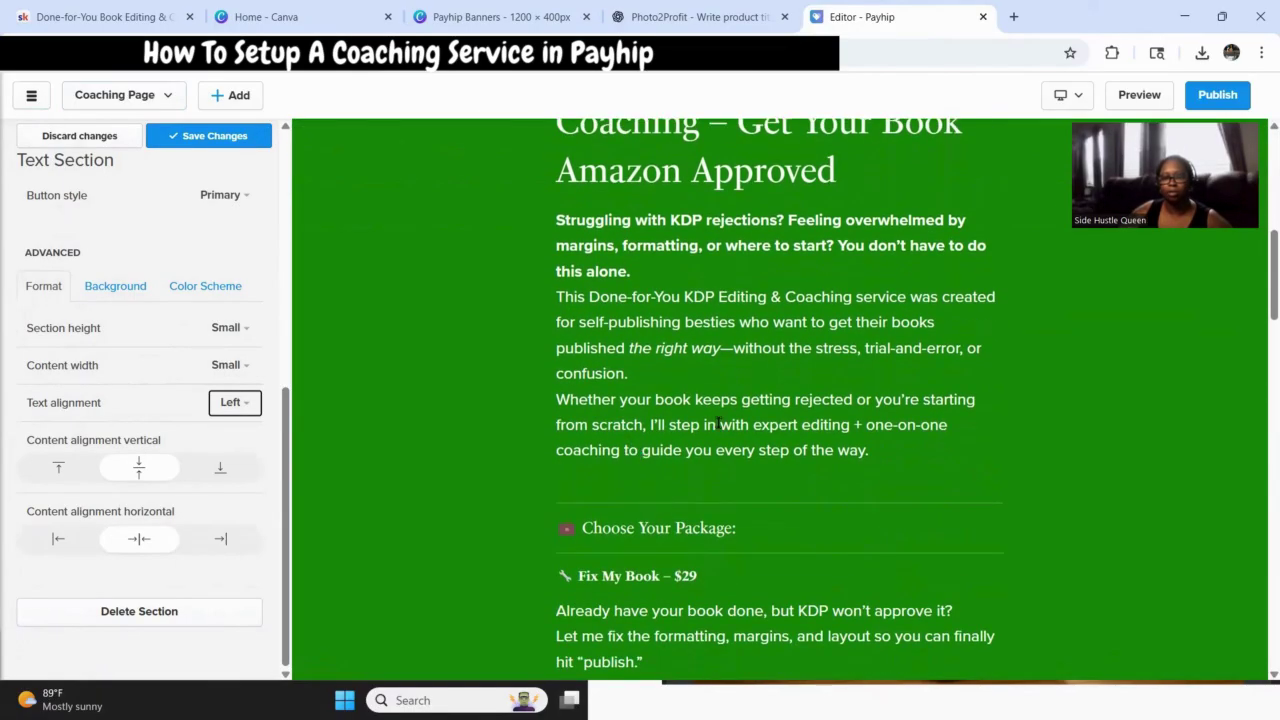
{"action": "scroll", "coordinate": [780, 430], "scroll_direction": "down", "scroll_amount": 5}
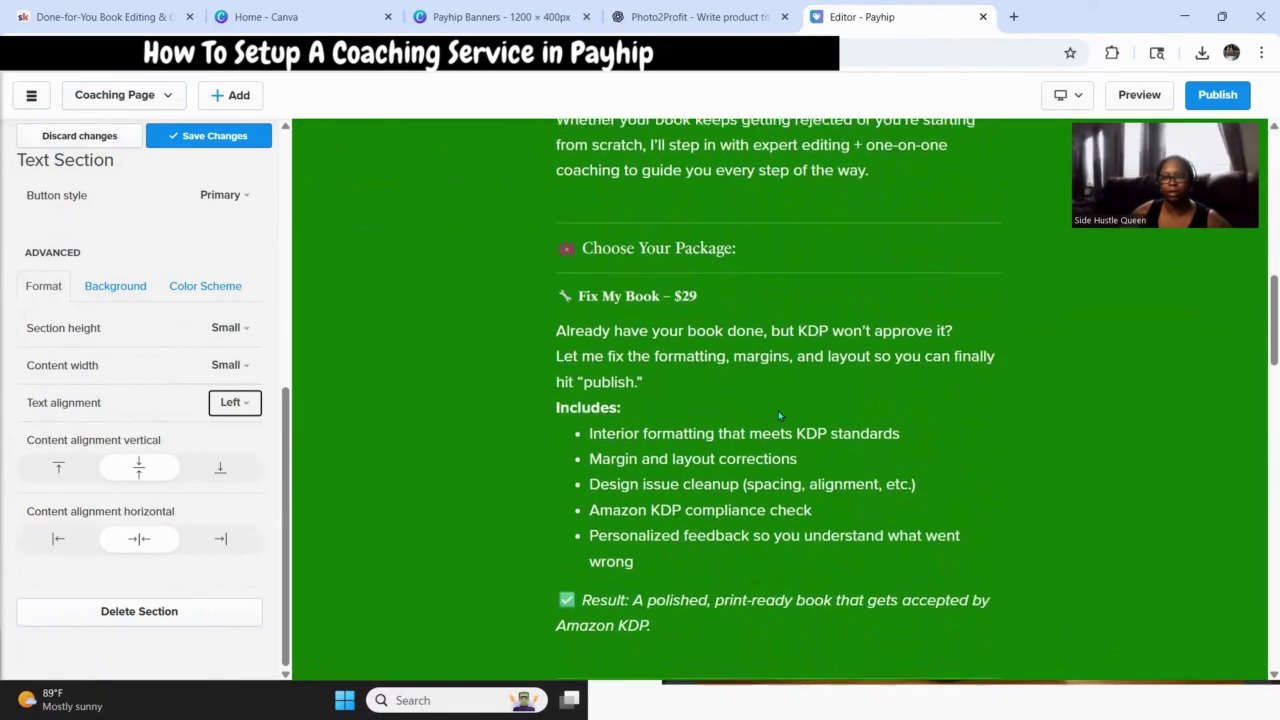
Try Right text alignment on the KDP editing and coaching text section, and set it back to Left.
{"action": "scroll", "coordinate": [777, 408], "scroll_direction": "down", "scroll_amount": 2}
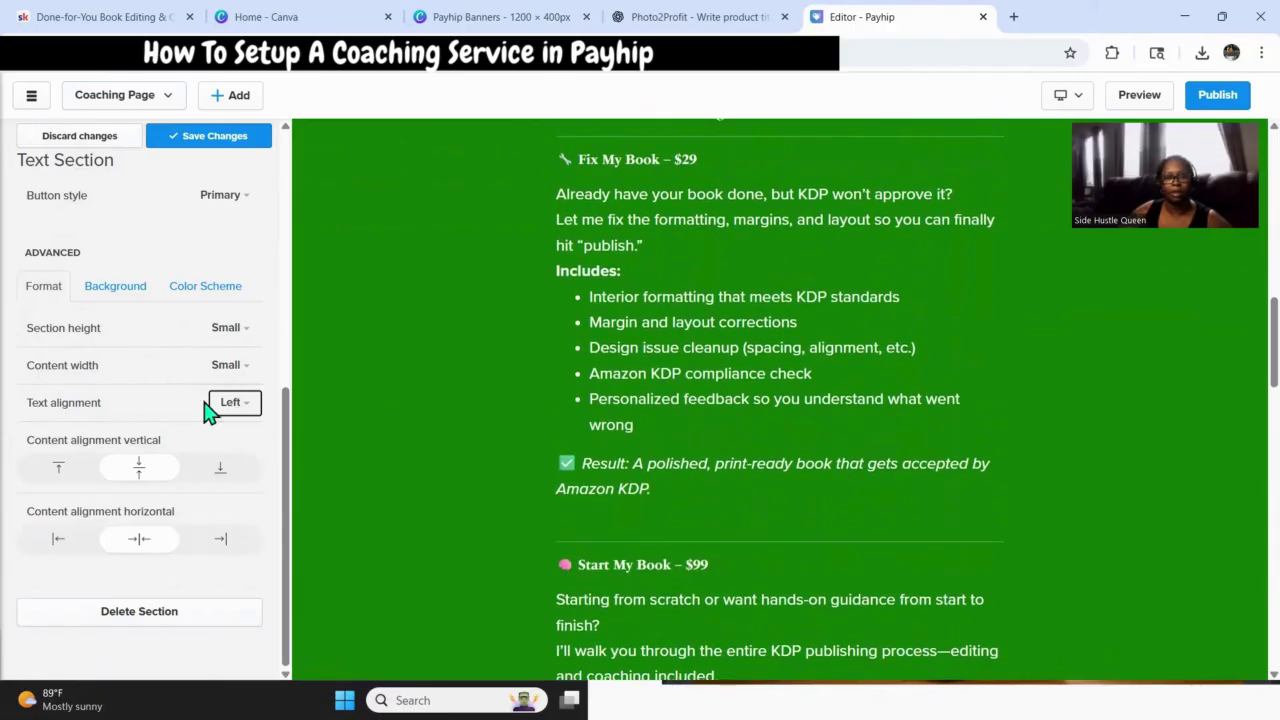
{"action": "left_click", "coordinate": [235, 403]}
{"action": "left_click", "coordinate": [153, 495]}
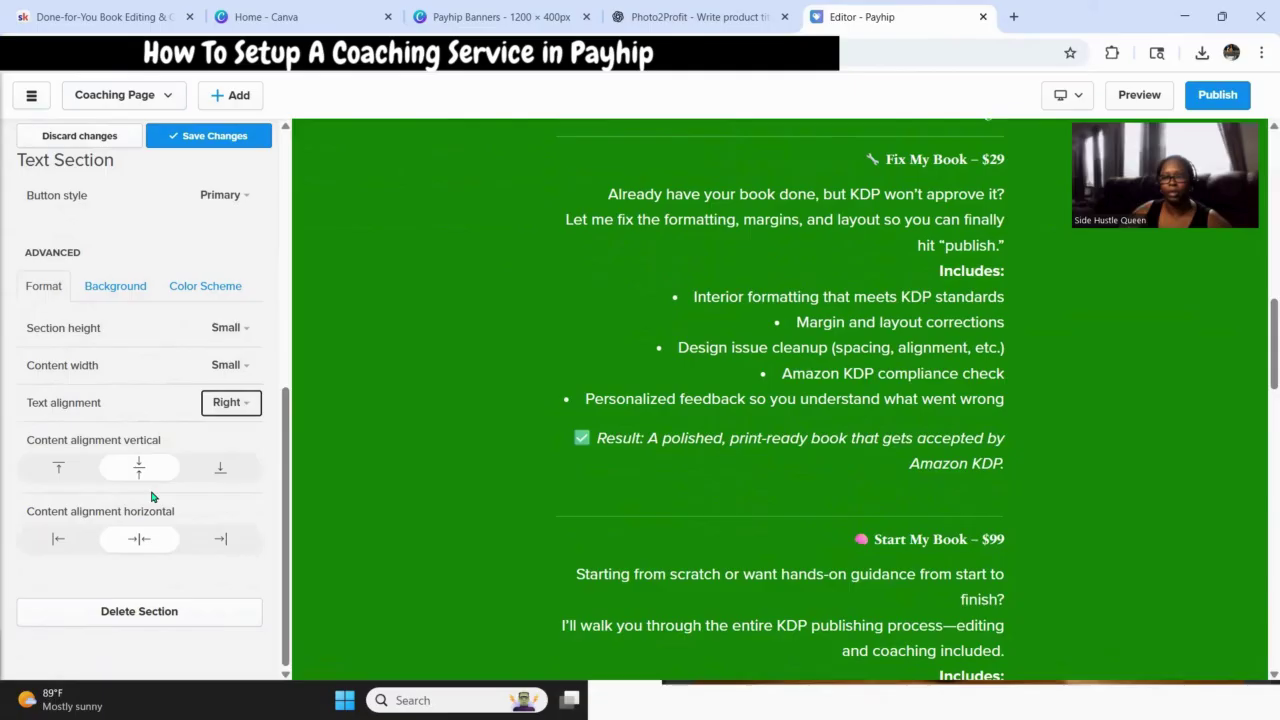
{"action": "left_click", "coordinate": [214, 412]}
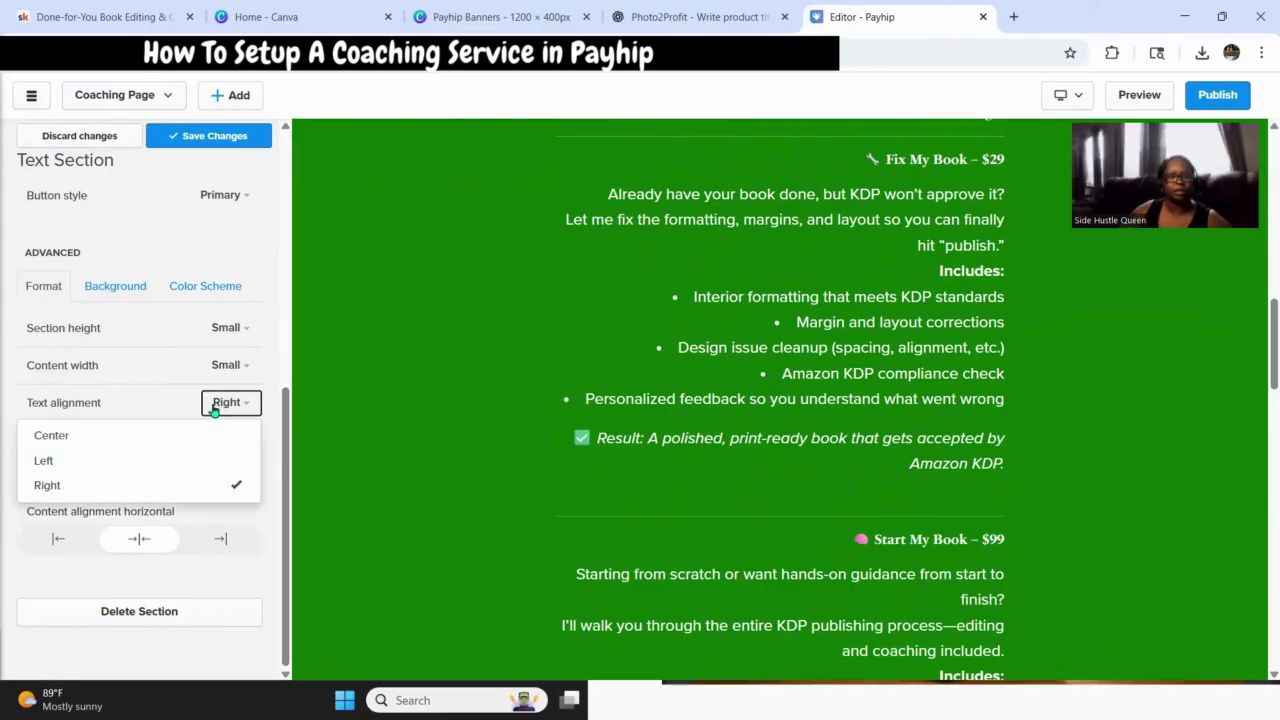
{"action": "left_click", "coordinate": [89, 458]}
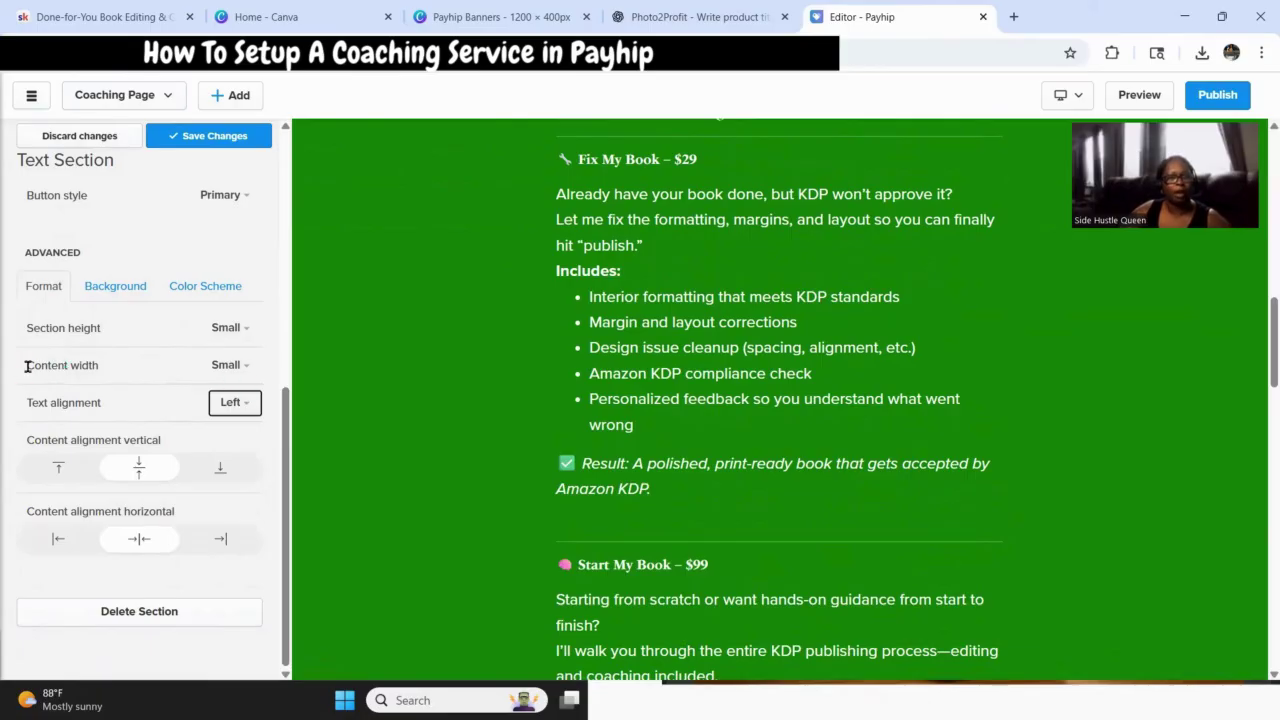
Try the Medium section height on the text section, check its spacing above and below, and set it back to Small.
{"action": "left_click", "coordinate": [238, 336]}
{"action": "left_click", "coordinate": [132, 394]}
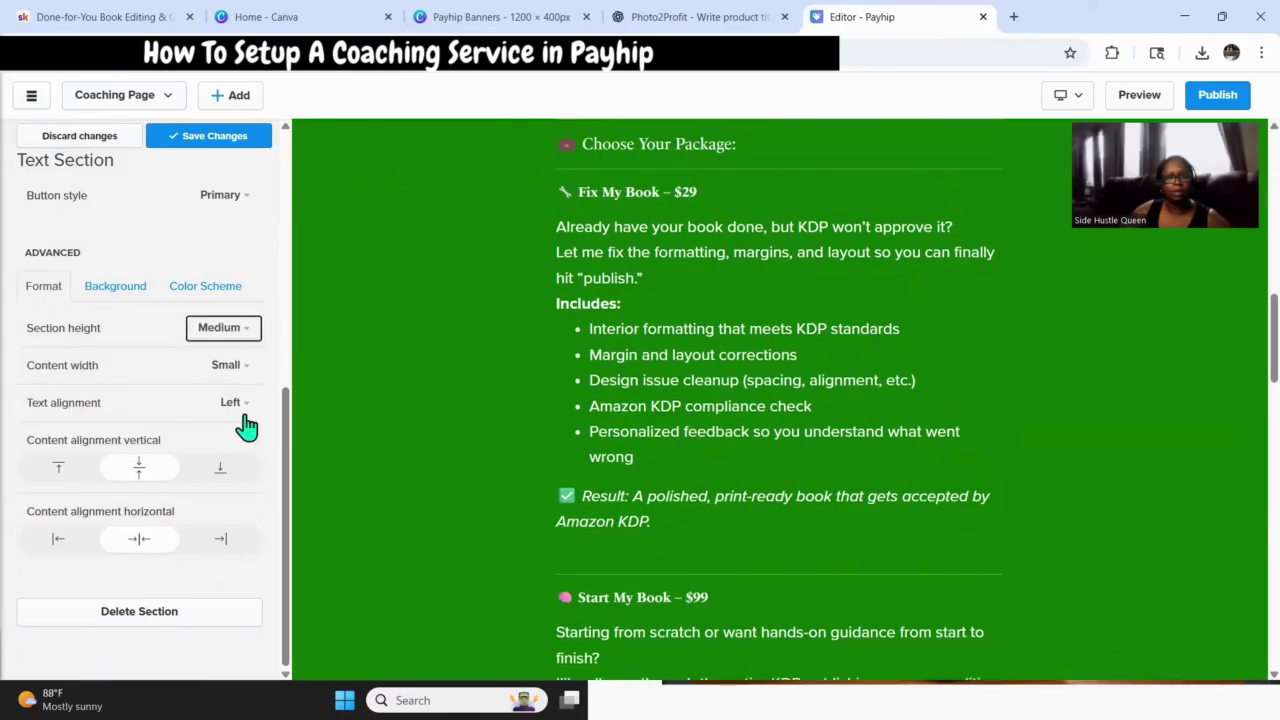
{"action": "scroll", "coordinate": [866, 422], "scroll_direction": "up", "scroll_amount": 7}
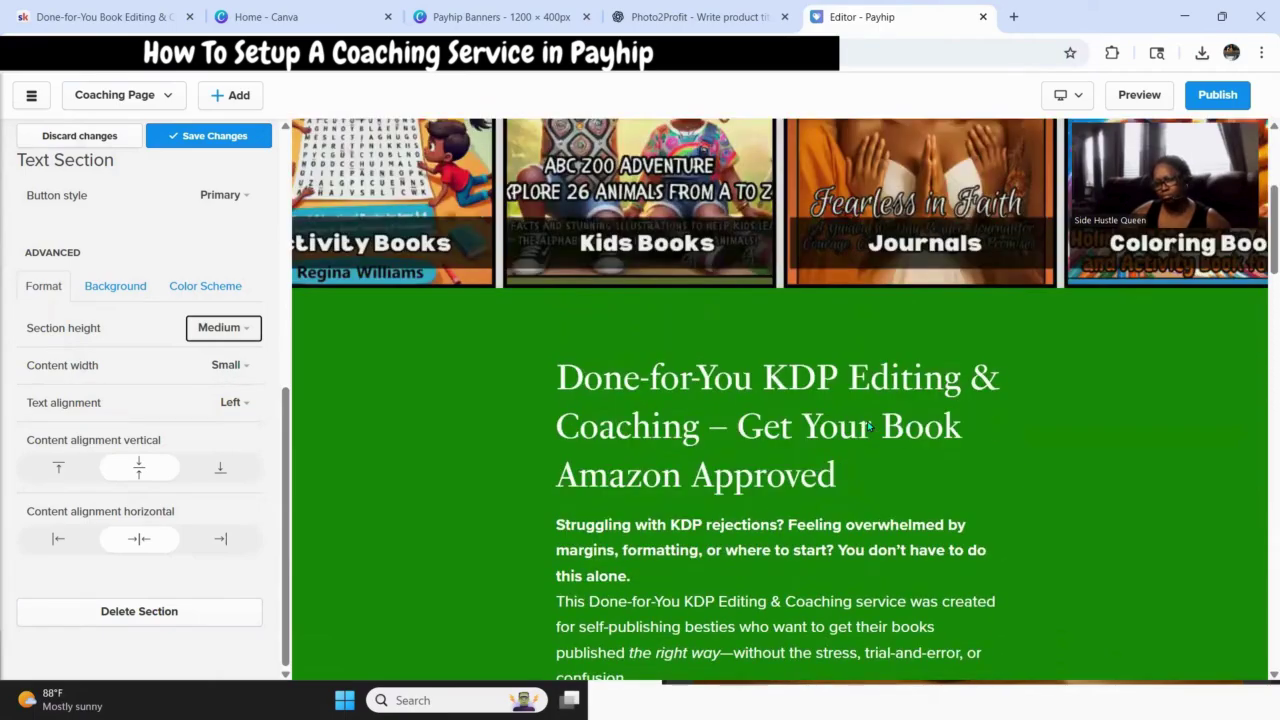
{"action": "scroll", "coordinate": [866, 422], "scroll_direction": "down", "scroll_amount": 3}
{"action": "scroll", "coordinate": [866, 422], "scroll_direction": "down", "scroll_amount": 10}
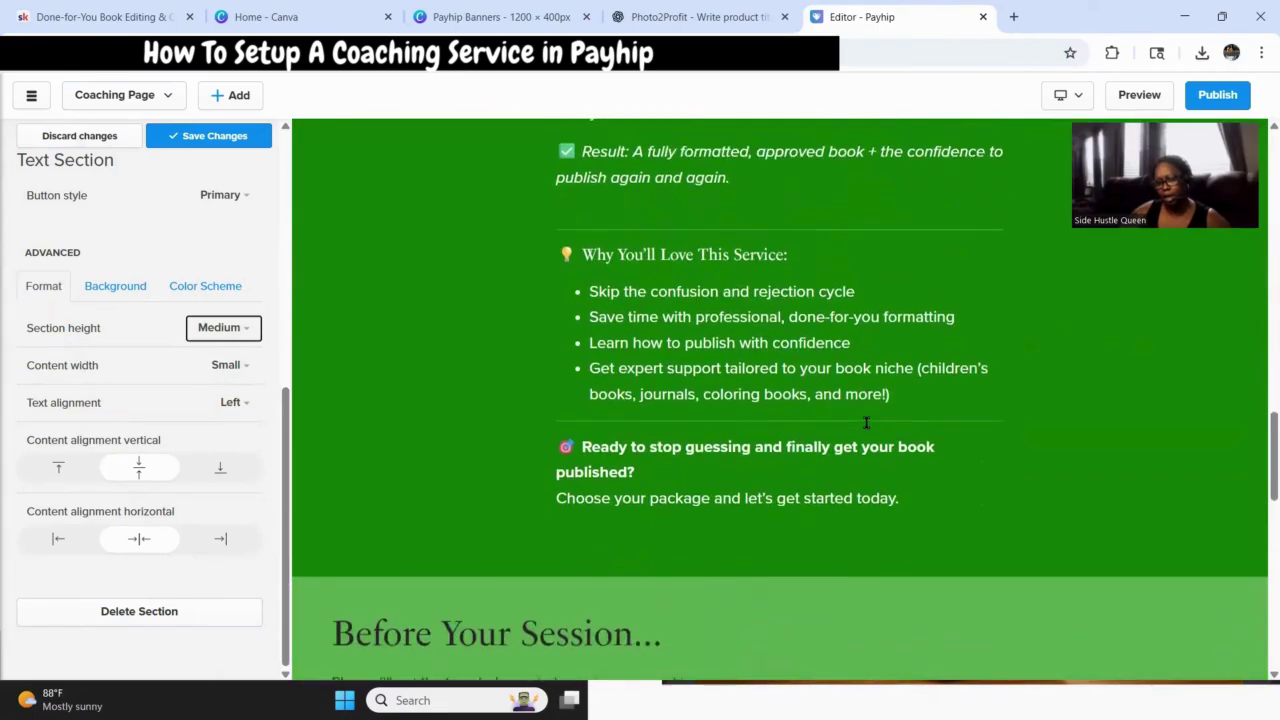
{"action": "left_click", "coordinate": [238, 333]}
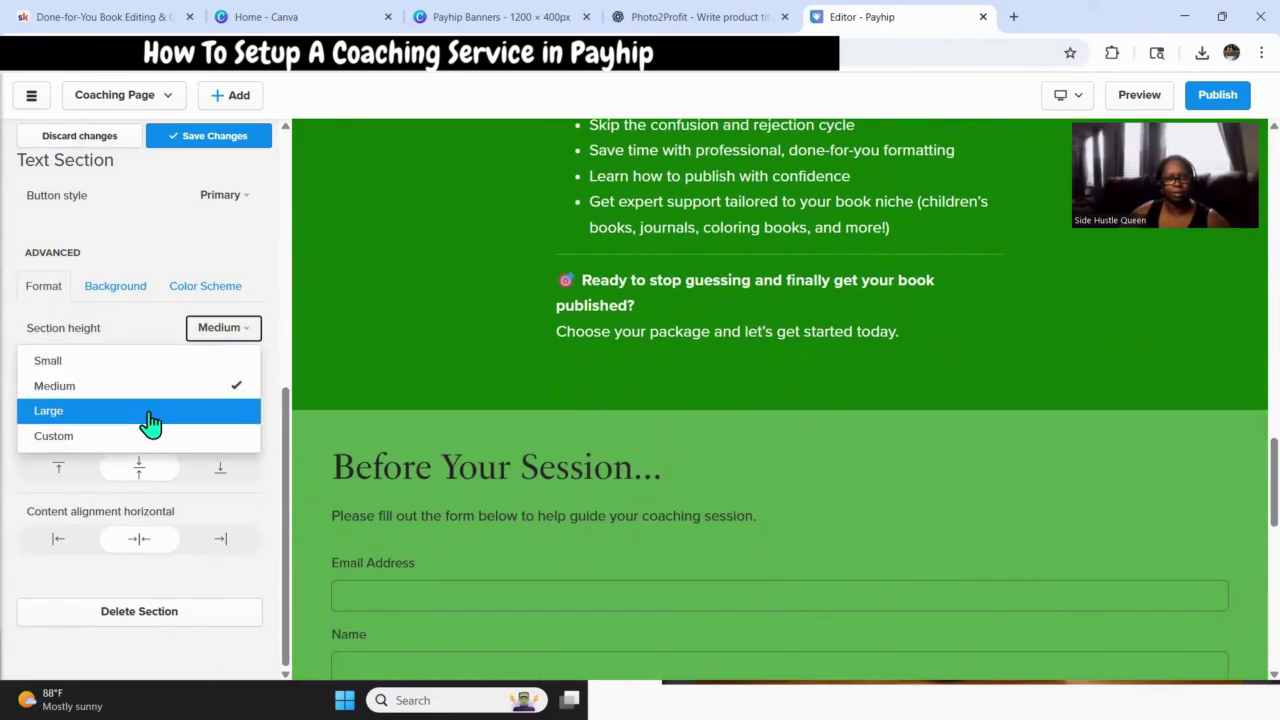
{"action": "left_click", "coordinate": [124, 366]}
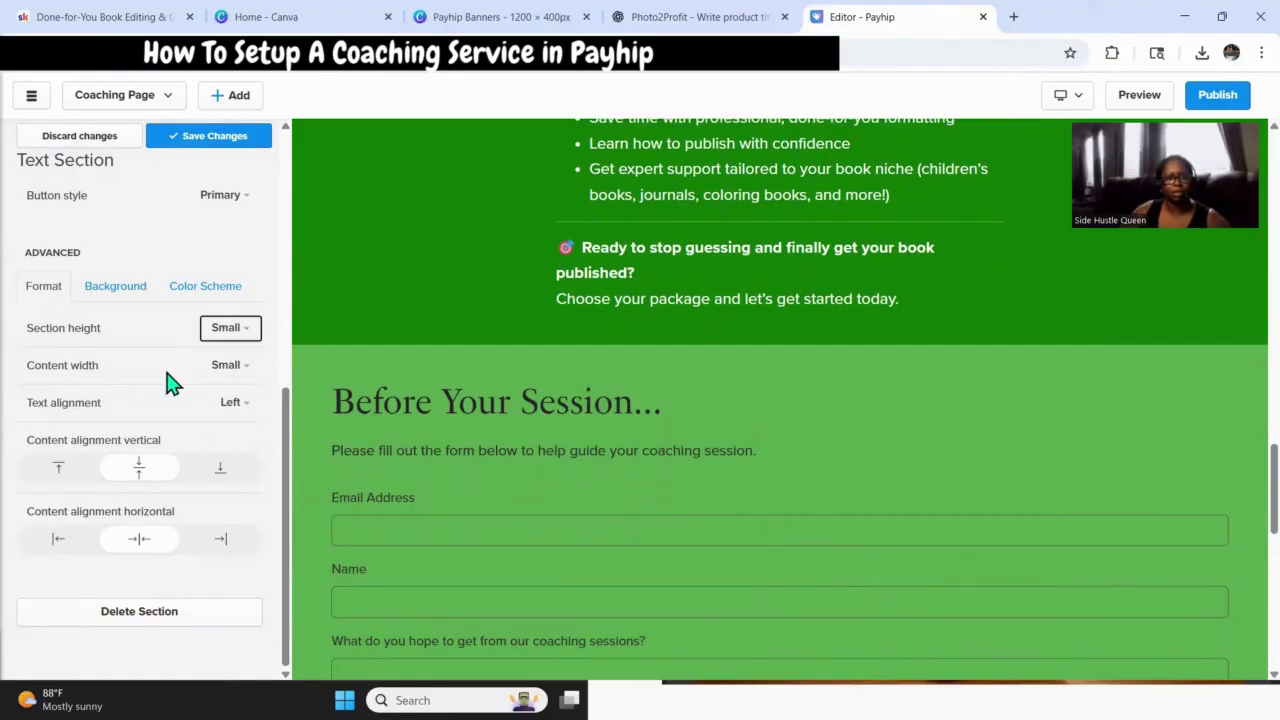
Set the text section's content width to Medium and check the heading, package descriptions and closing lines.
{"action": "left_click", "coordinate": [240, 370]}
{"action": "left_click", "coordinate": [143, 428]}
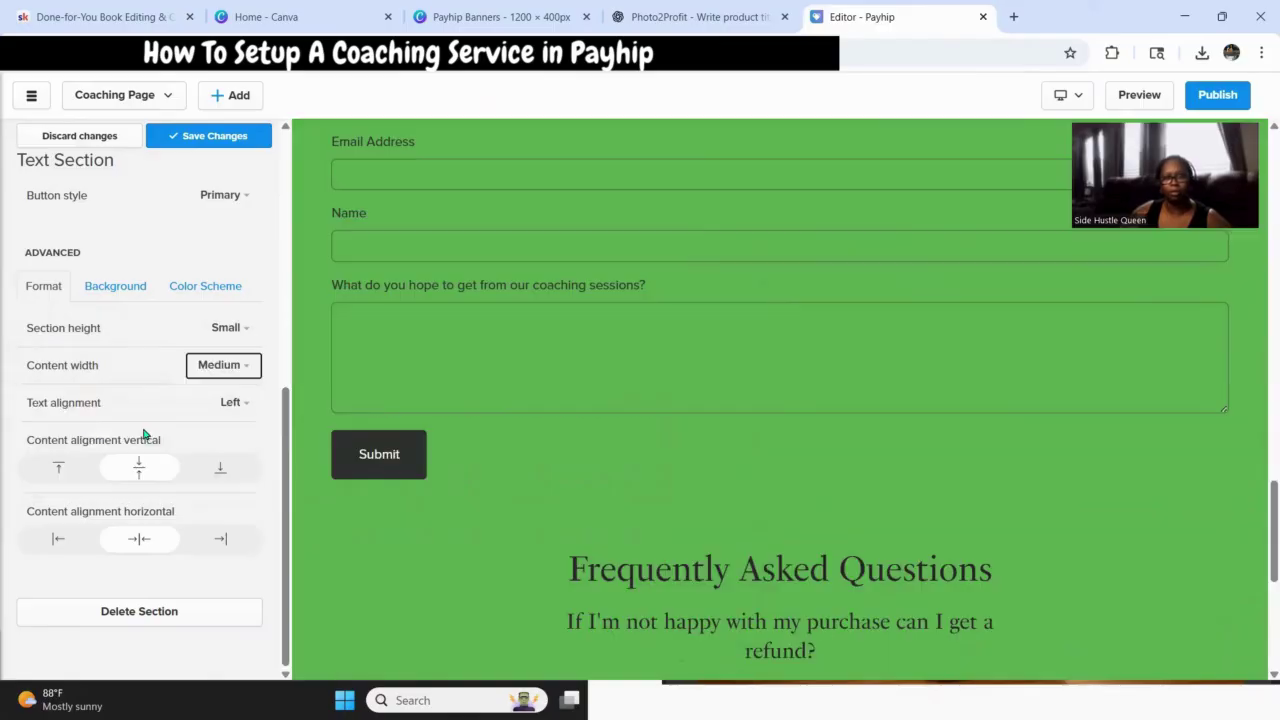
{"action": "scroll", "coordinate": [633, 393], "scroll_direction": "up", "scroll_amount": 15}
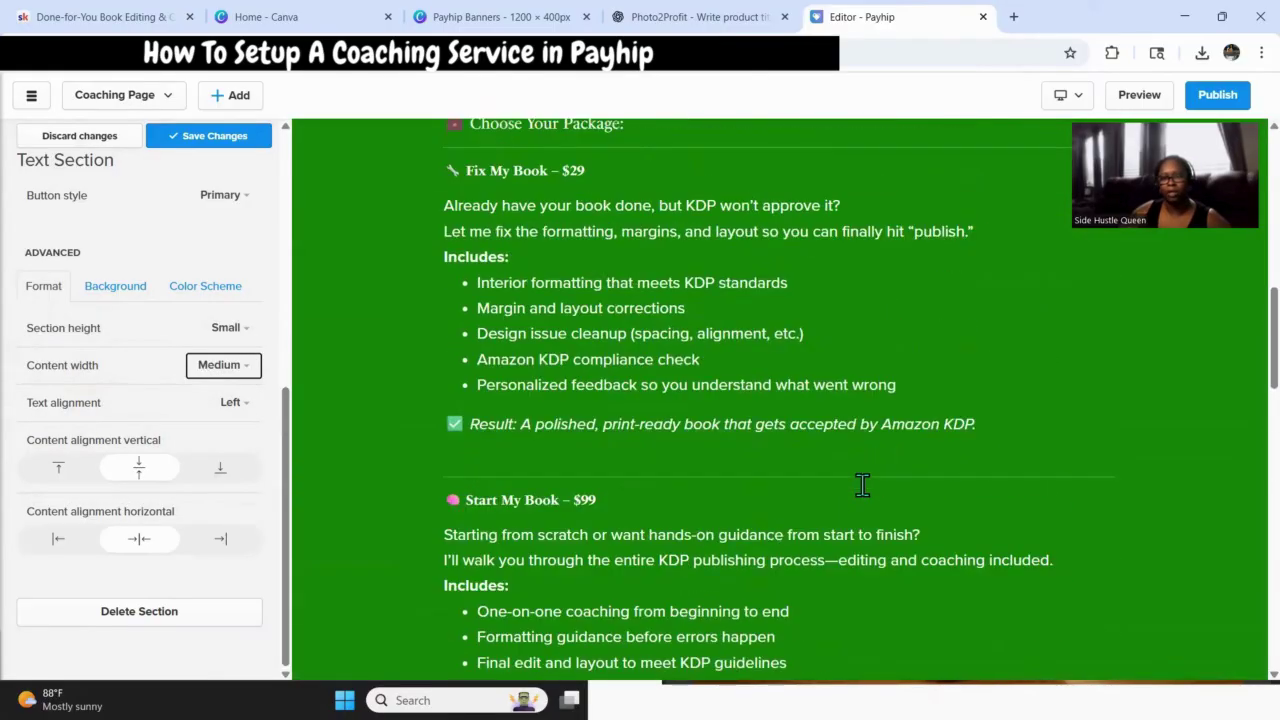
{"action": "scroll", "coordinate": [862, 484], "scroll_direction": "up", "scroll_amount": 5}
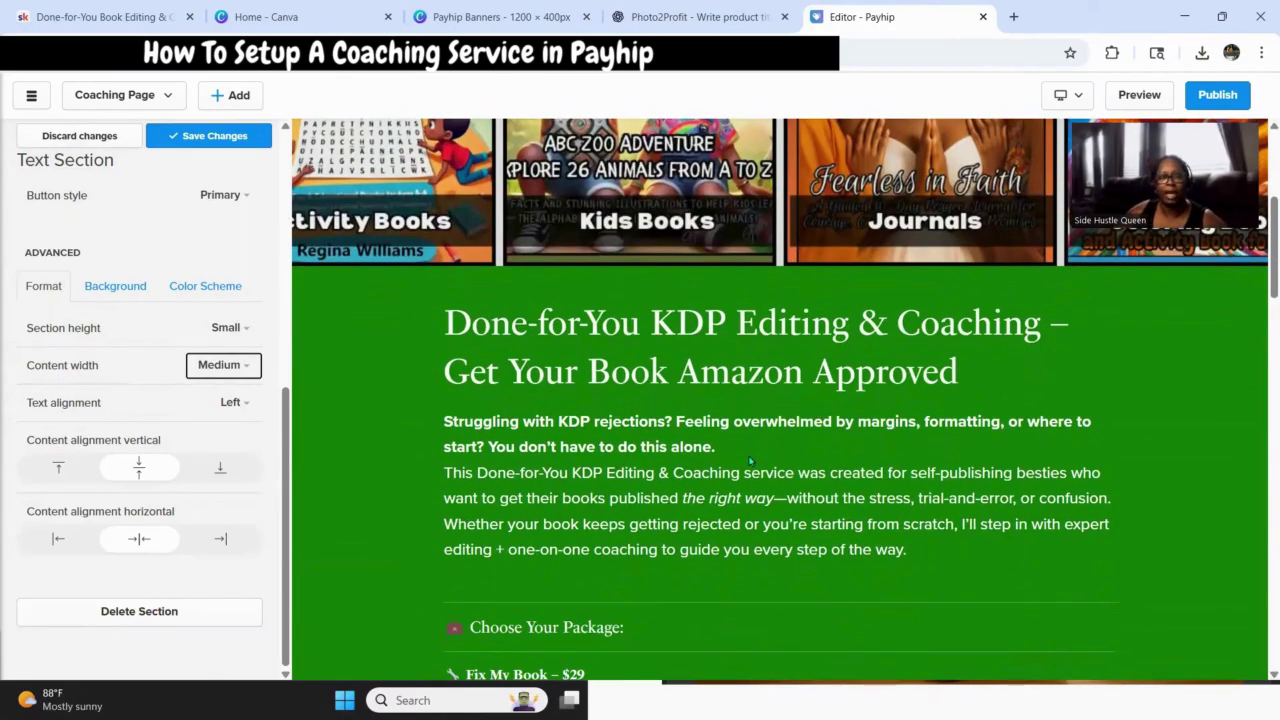
{"action": "scroll", "coordinate": [712, 404], "scroll_direction": "down", "scroll_amount": 2}
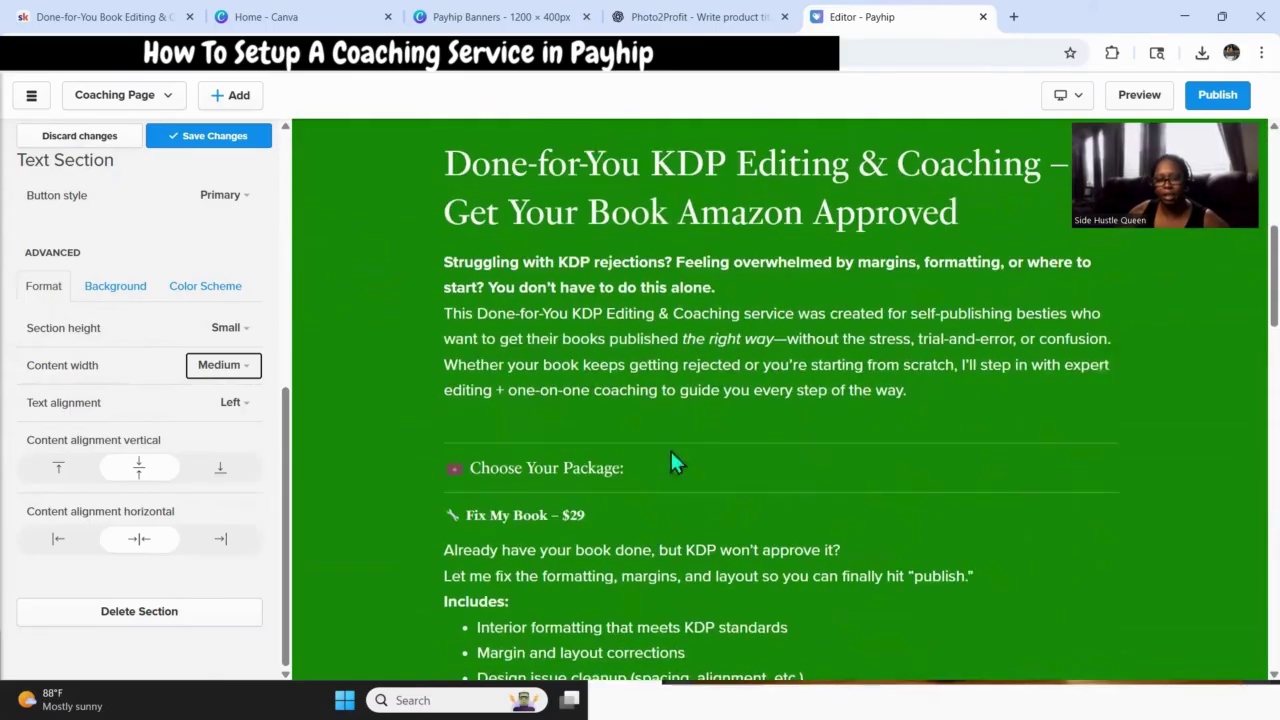
{"action": "scroll", "coordinate": [603, 535], "scroll_direction": "down", "scroll_amount": 5}
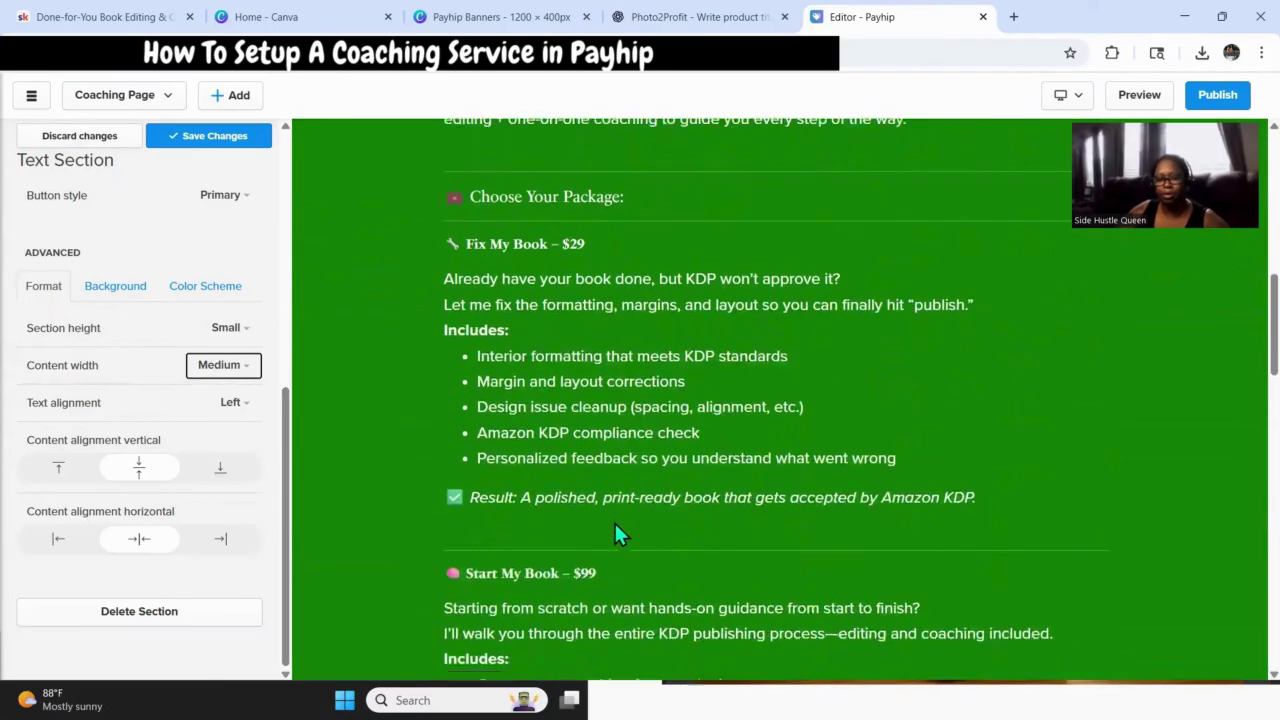
{"action": "scroll", "coordinate": [576, 453], "scroll_direction": "down", "scroll_amount": 4}
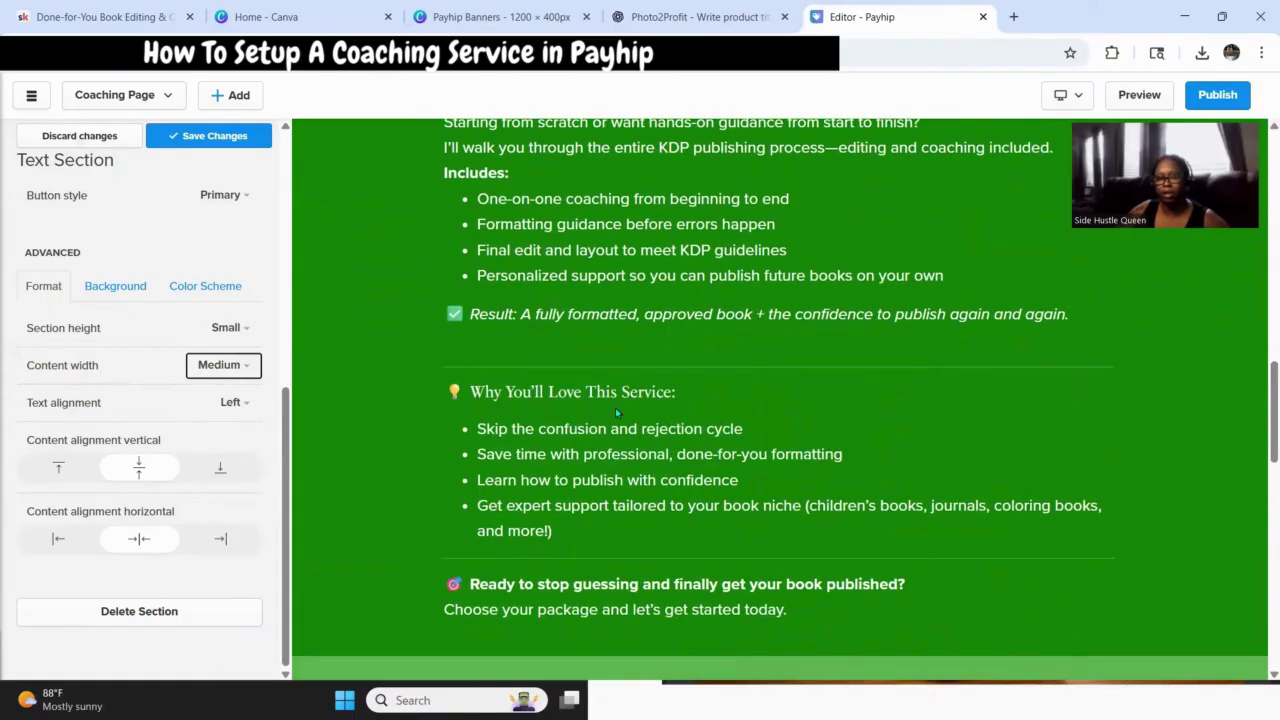
{"action": "scroll", "coordinate": [625, 420], "scroll_direction": "down", "scroll_amount": 1}
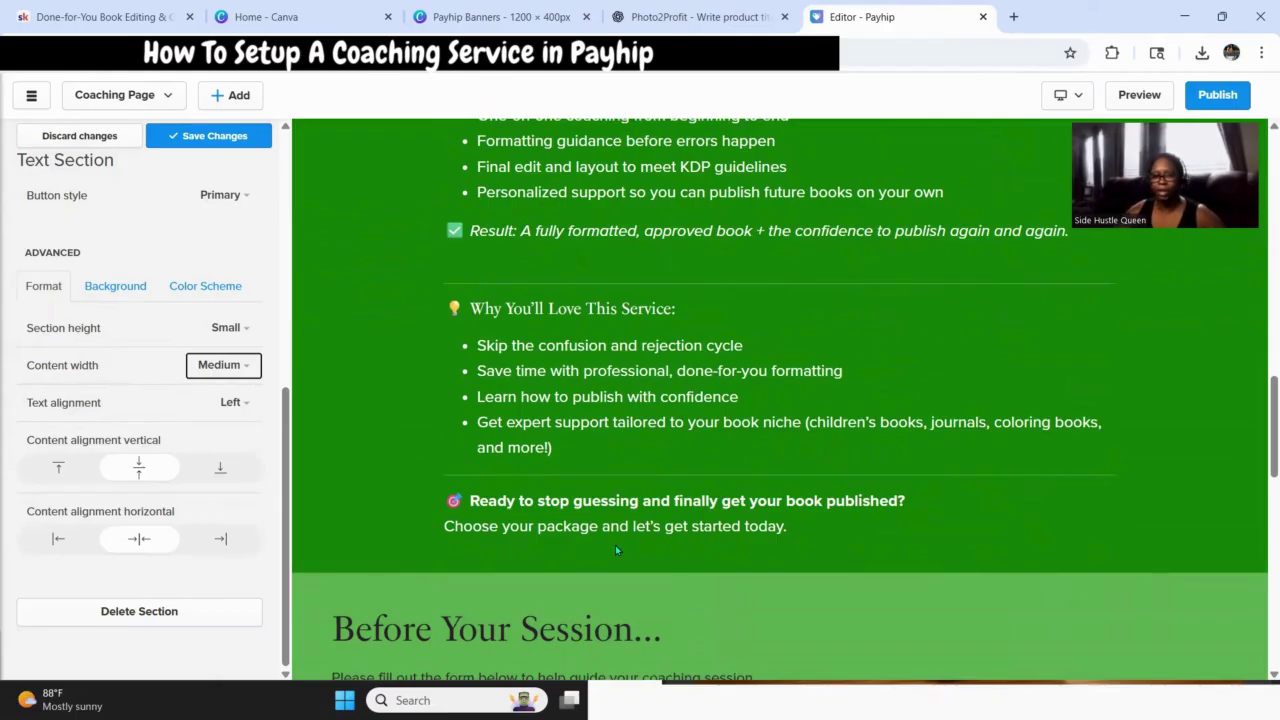
{"action": "scroll", "coordinate": [674, 487], "scroll_direction": "down", "scroll_amount": 3}
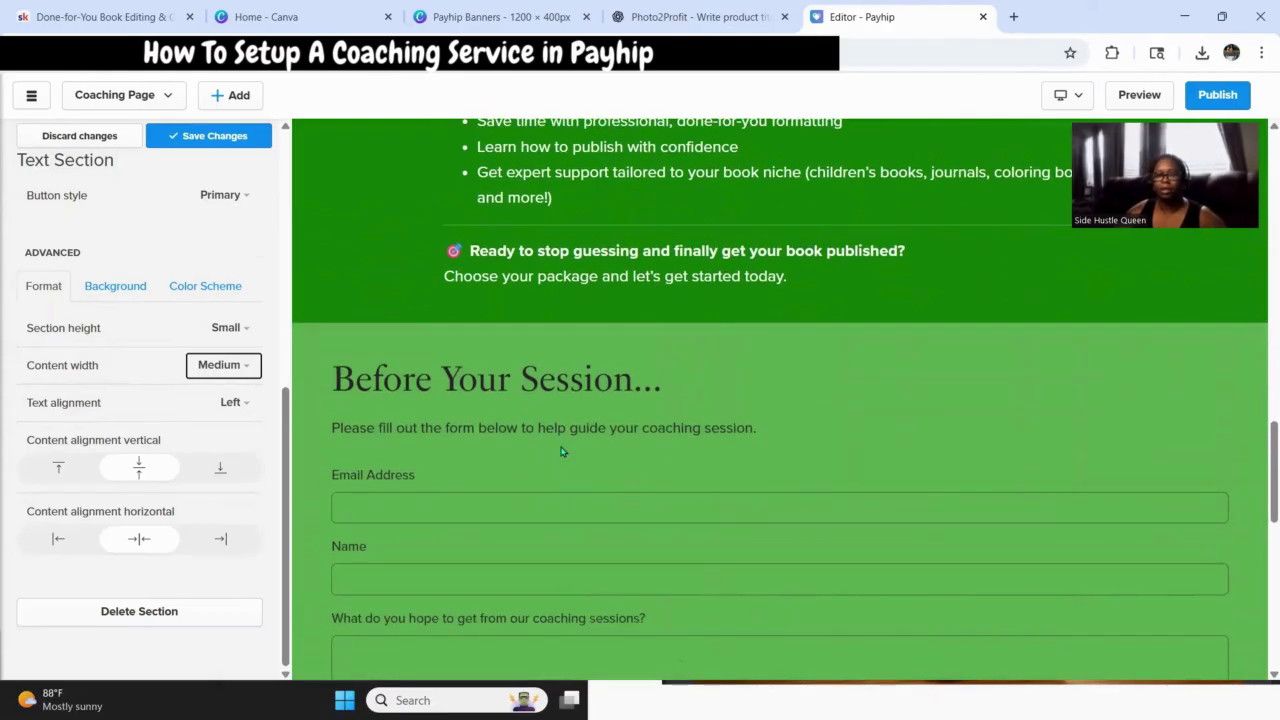
{"action": "scroll", "coordinate": [551, 331], "scroll_direction": "up", "scroll_amount": 8}
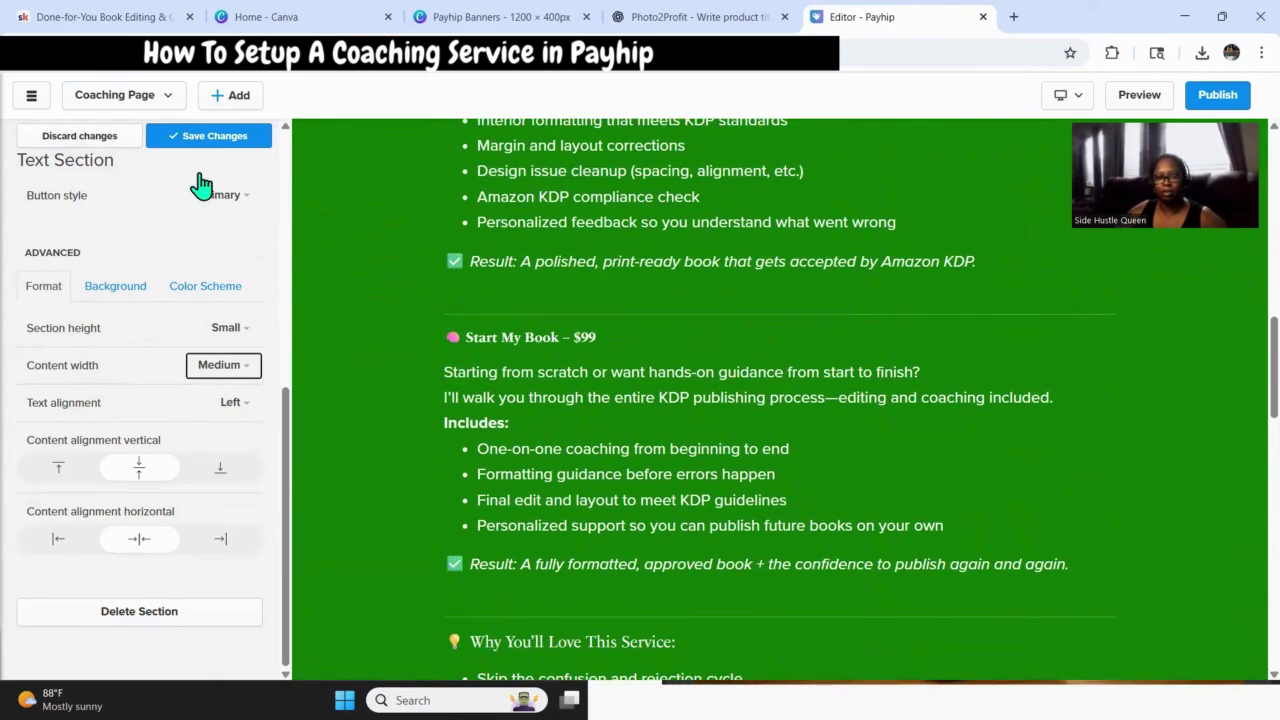
Save the text section's changes and check the page down to the form section.
{"action": "left_click", "coordinate": [199, 146]}
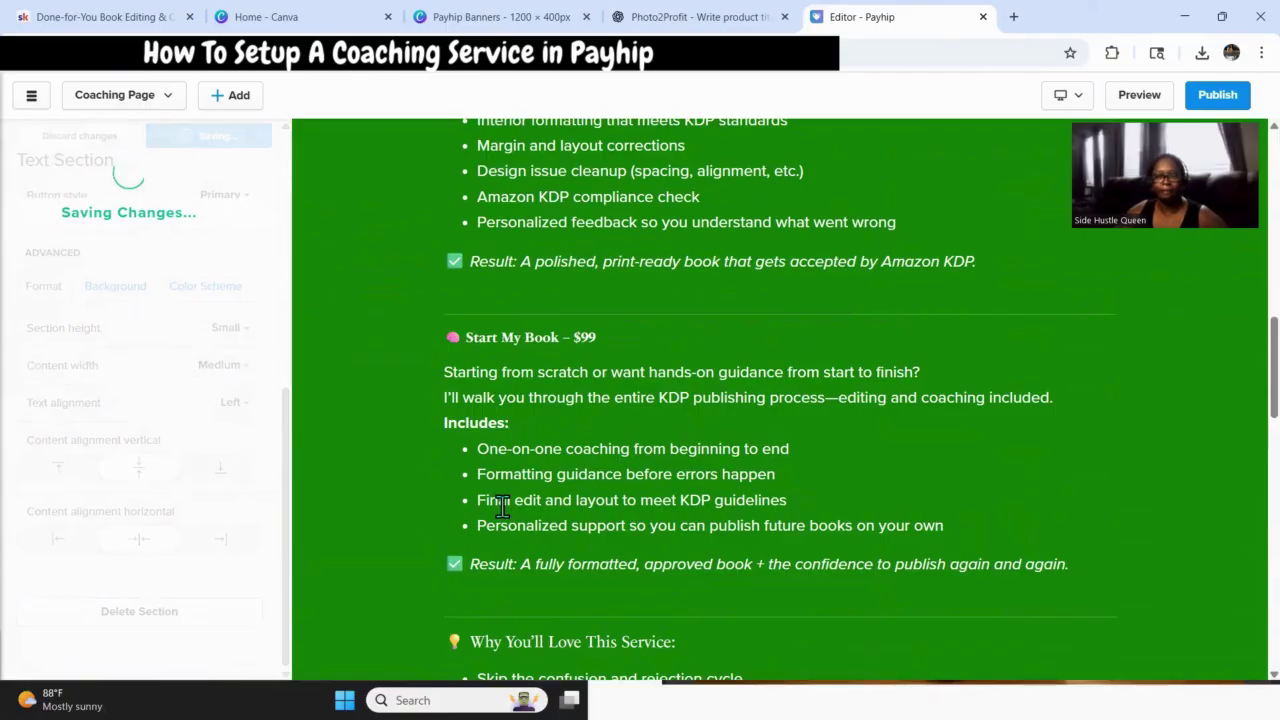
{"action": "scroll", "coordinate": [701, 365], "scroll_direction": "down", "scroll_amount": 5}
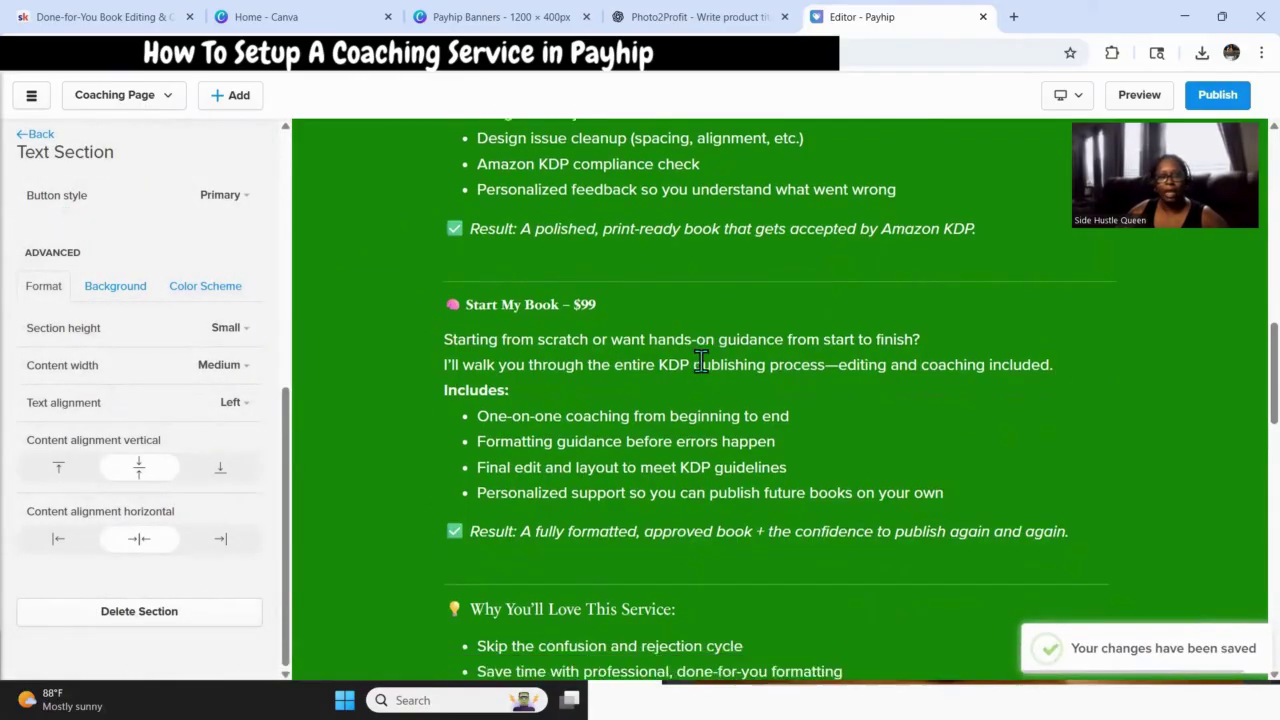
{"action": "scroll", "coordinate": [703, 372], "scroll_direction": "down", "scroll_amount": 3}
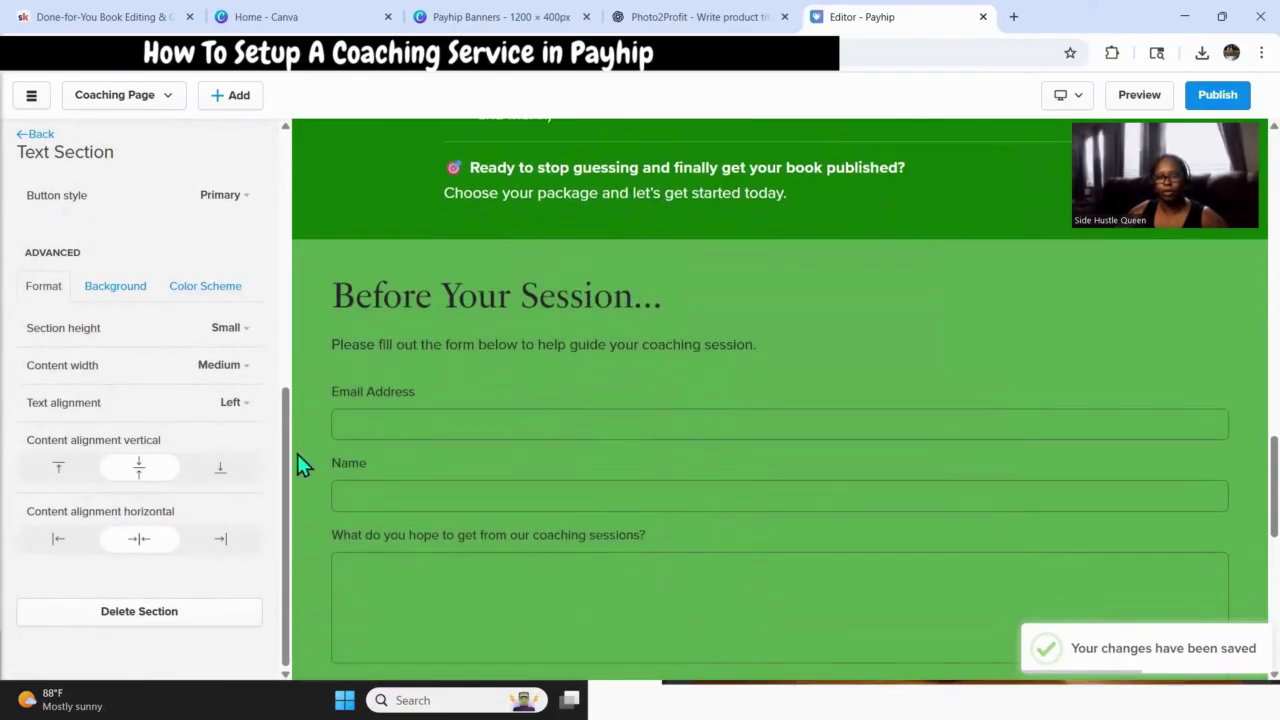
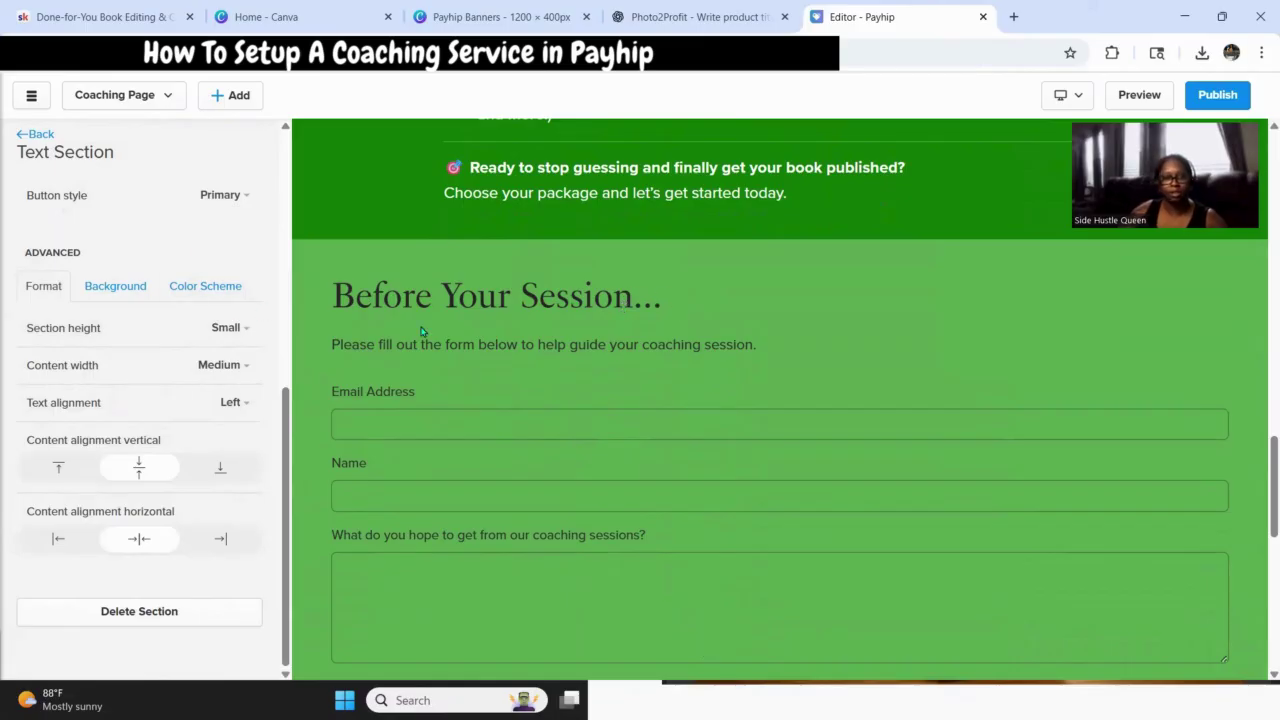
Open the "Before Your Session..." coaching form section for editing and copy its description sentence from the page.
{"action": "left_click", "coordinate": [37, 136]}
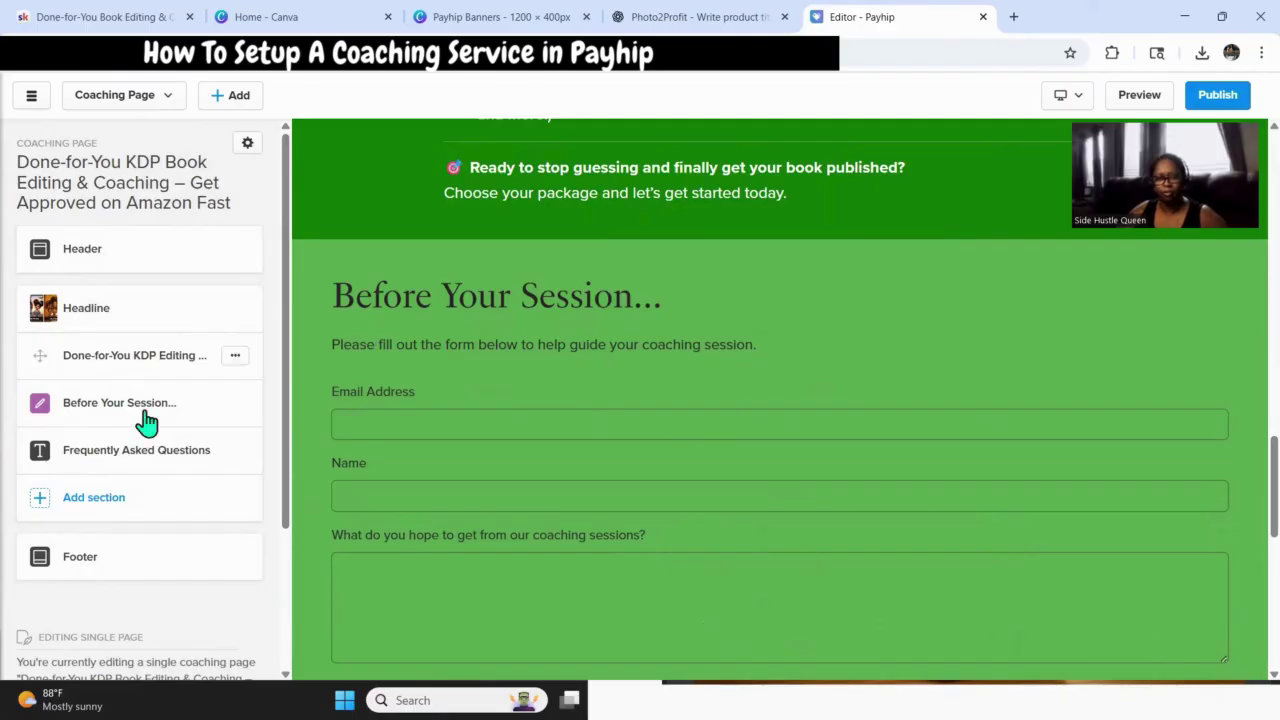
{"action": "left_click", "coordinate": [110, 402]}
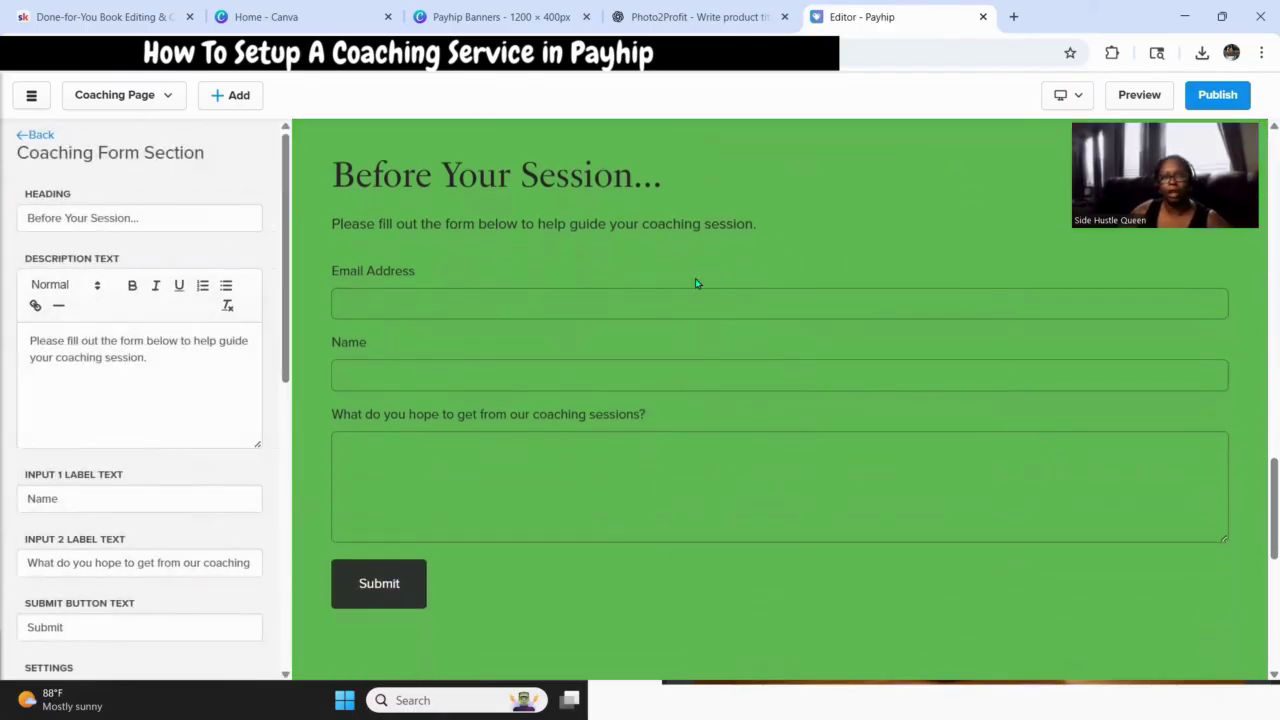
{"action": "left_click_drag", "start_coordinate": [769, 231], "coordinate": [331, 222]}
{"action": "key", "text": "ctrl+c"}
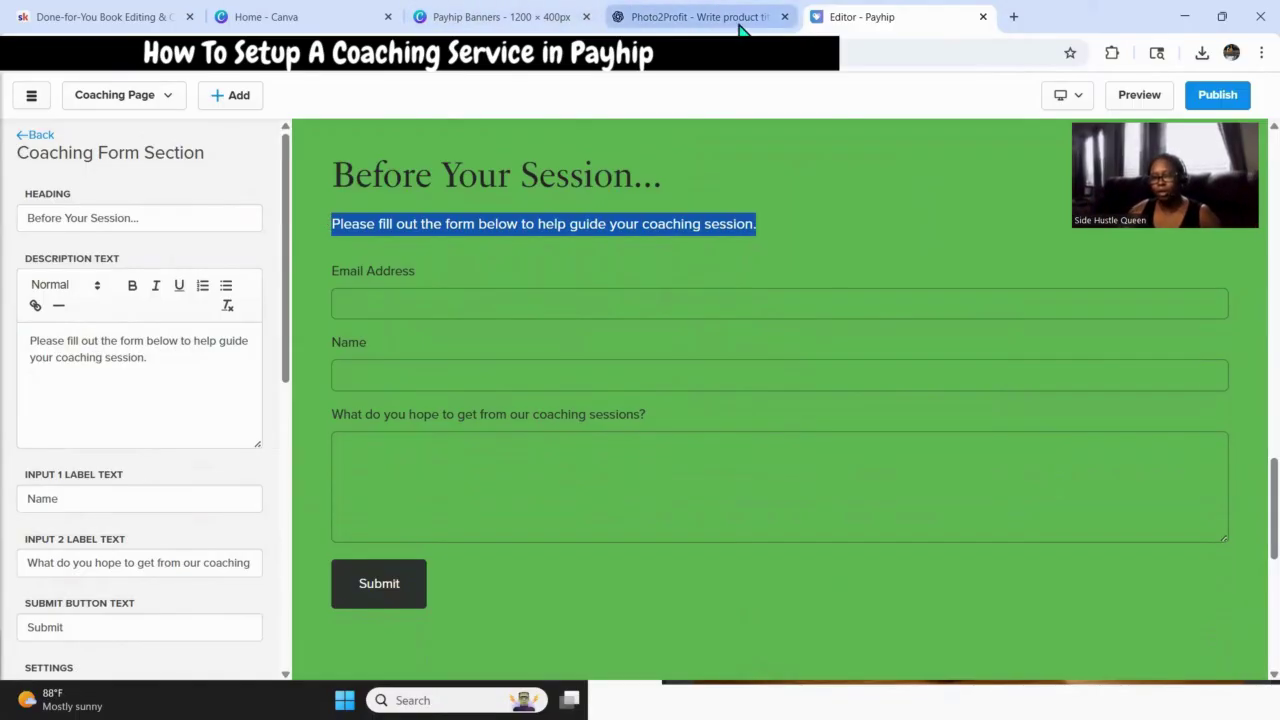
Switch to the Photo2Profit chat in ChatGPT and send the copied sentence with the request "rewrite this to fix my coaching service".
{"action": "left_click", "coordinate": [700, 17]}
{"action": "scroll", "coordinate": [588, 562], "scroll_direction": "down", "scroll_amount": 1}
{"action": "left_click", "coordinate": [518, 610]}
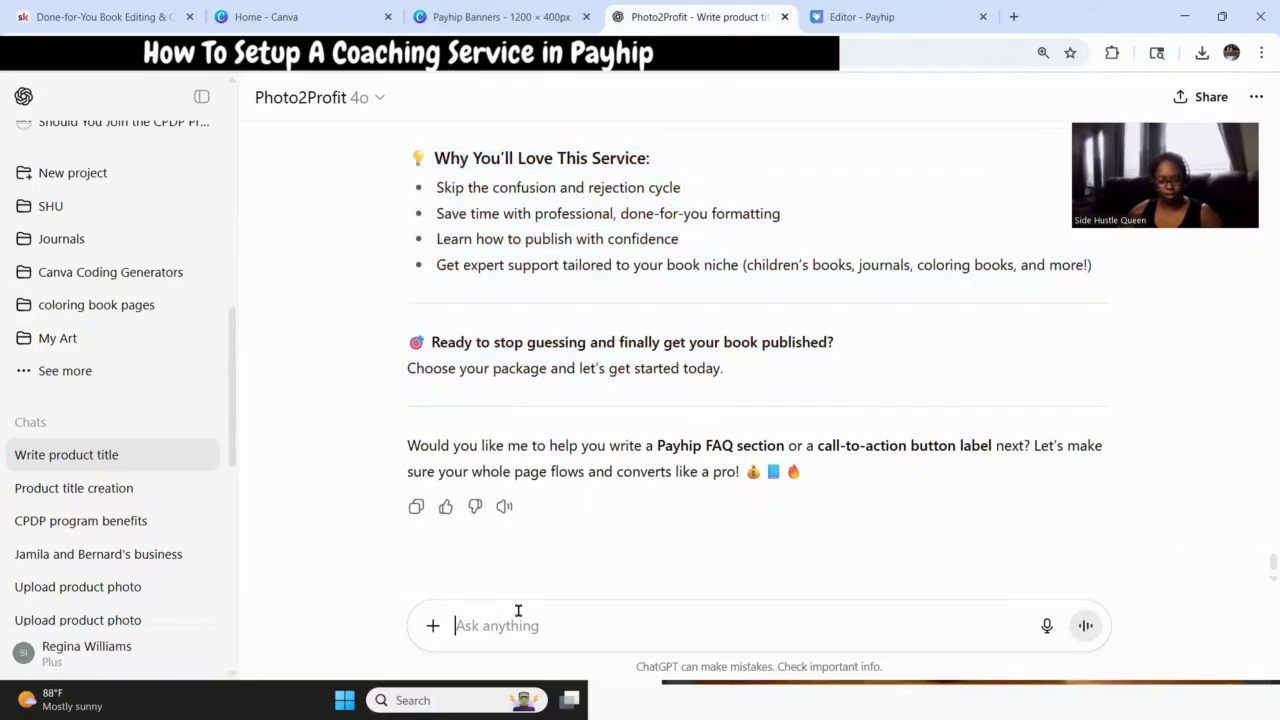
{"action": "key", "text": "ctrl+v"}
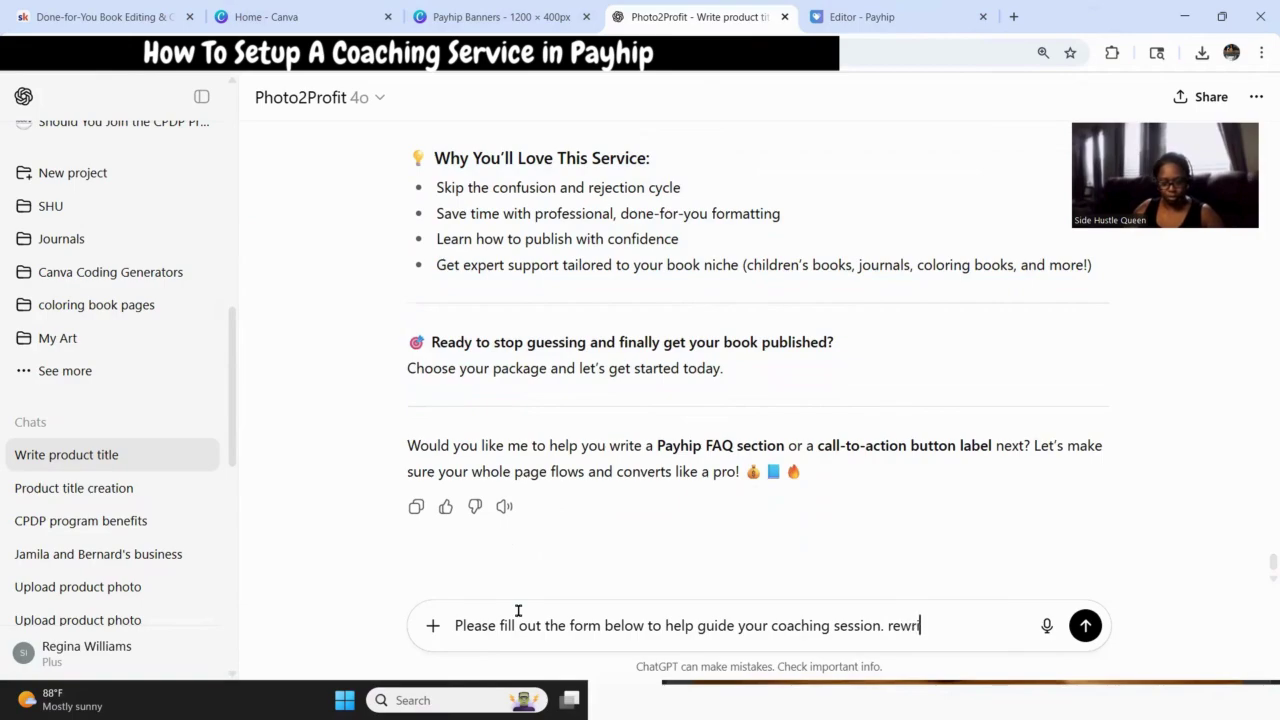
{"action": "type", "text": "rewrite this to fix"}
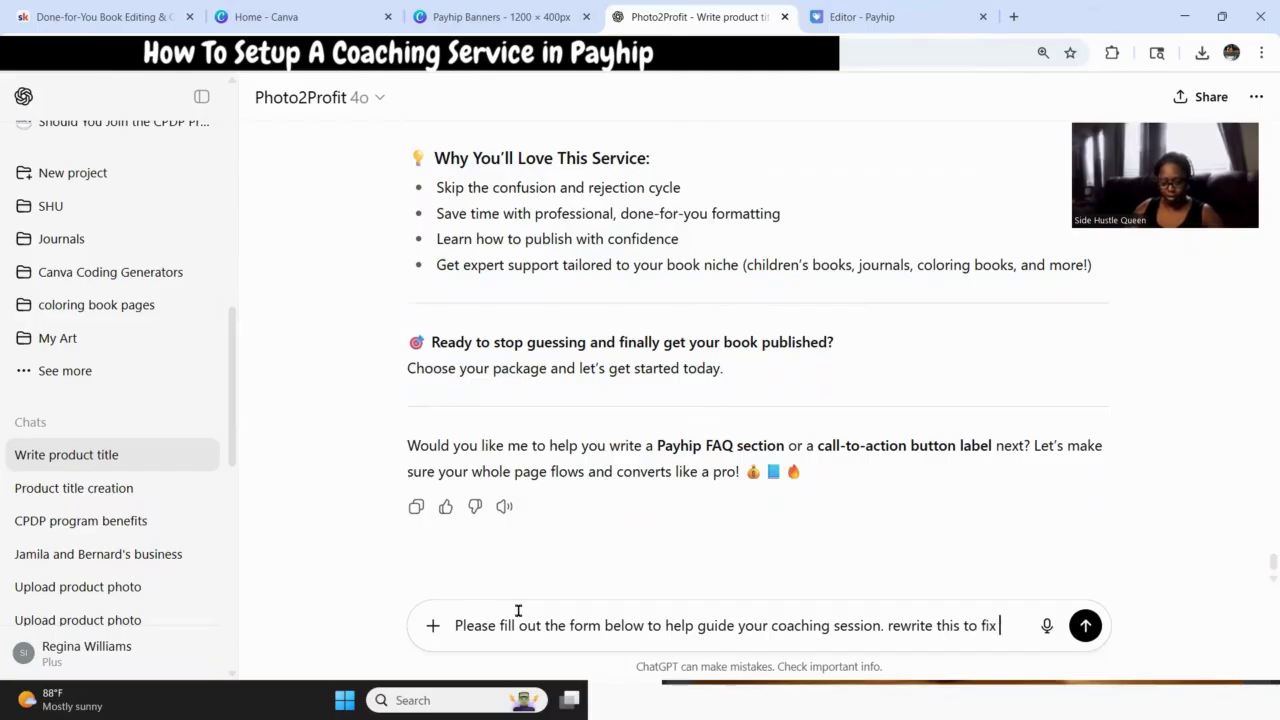
{"action": "type", "text": " my coaxhing "}
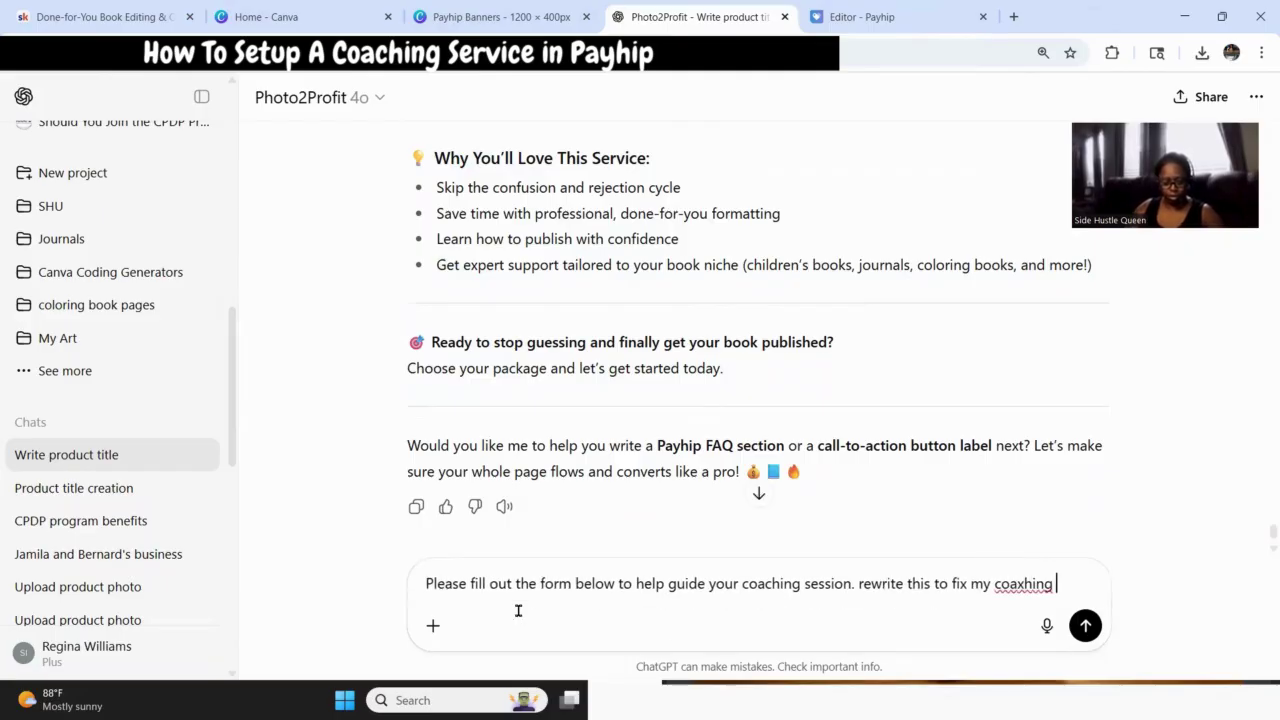
{"action": "type", "text": "service"}
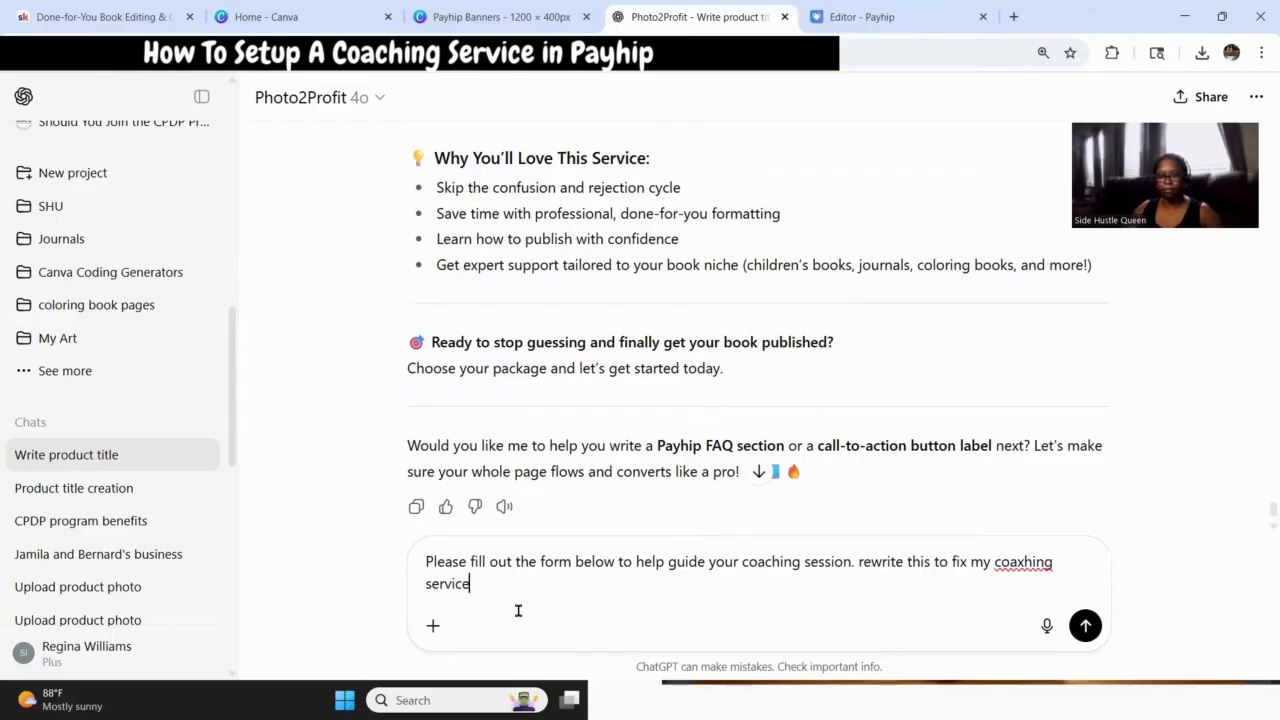
{"action": "left_click", "coordinate": [1031, 562]}
{"action": "key", "text": "BackSpace"}
{"action": "key", "text": "BackSpace"}
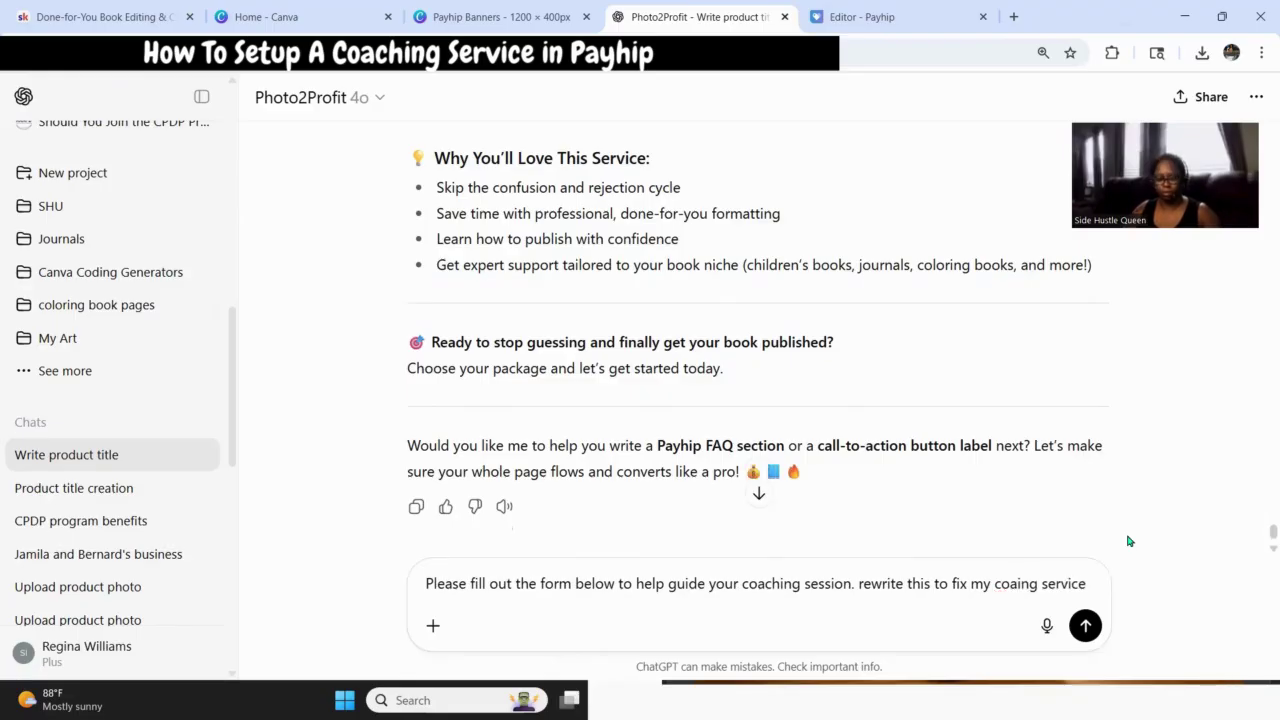
{"action": "type", "text": "ch"}
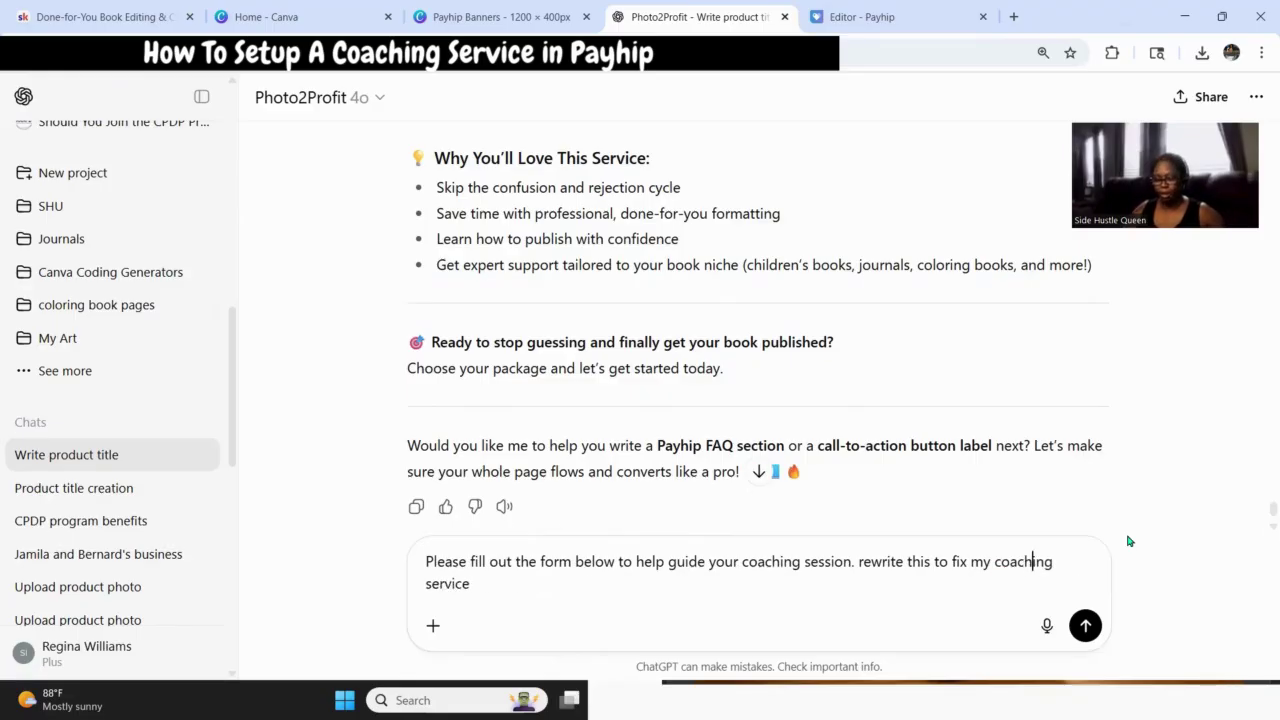
{"action": "key", "text": "Return"}
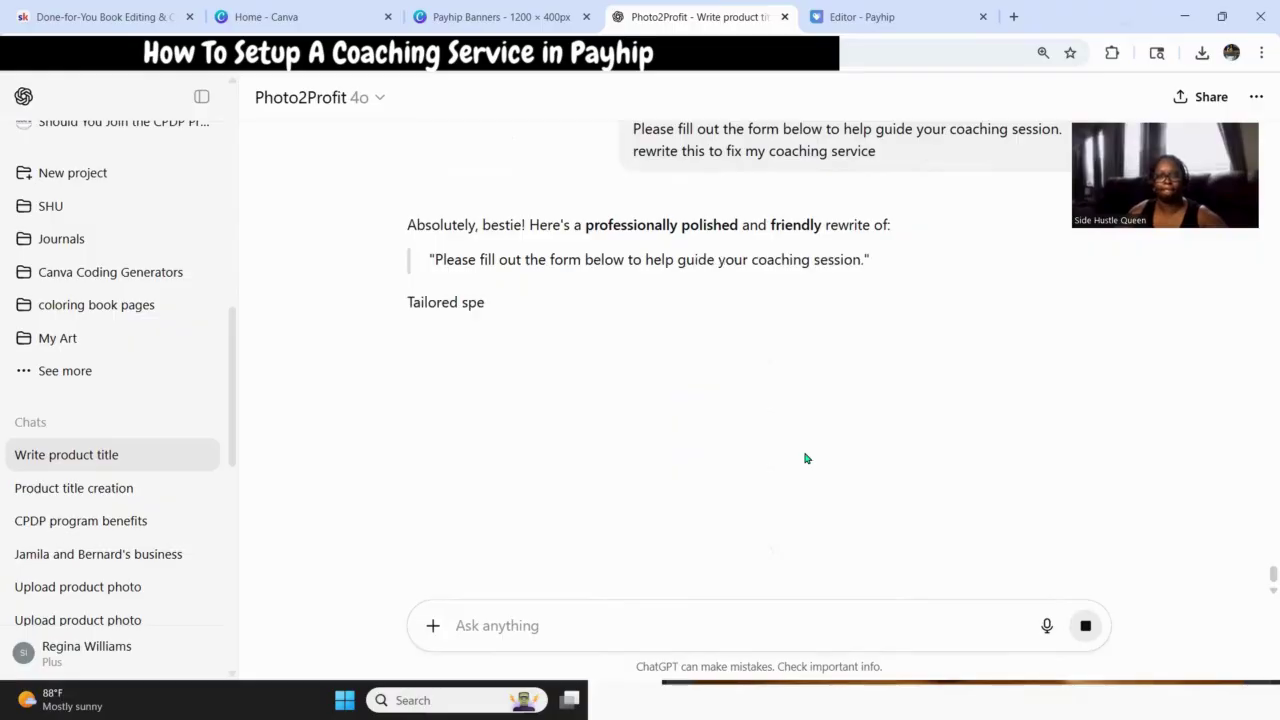
Review the rewritten description and ask ChatGPT for a shorter version with "this is to long canyou make it short".
{"action": "scroll", "coordinate": [455, 373], "scroll_direction": "down", "scroll_amount": 1}
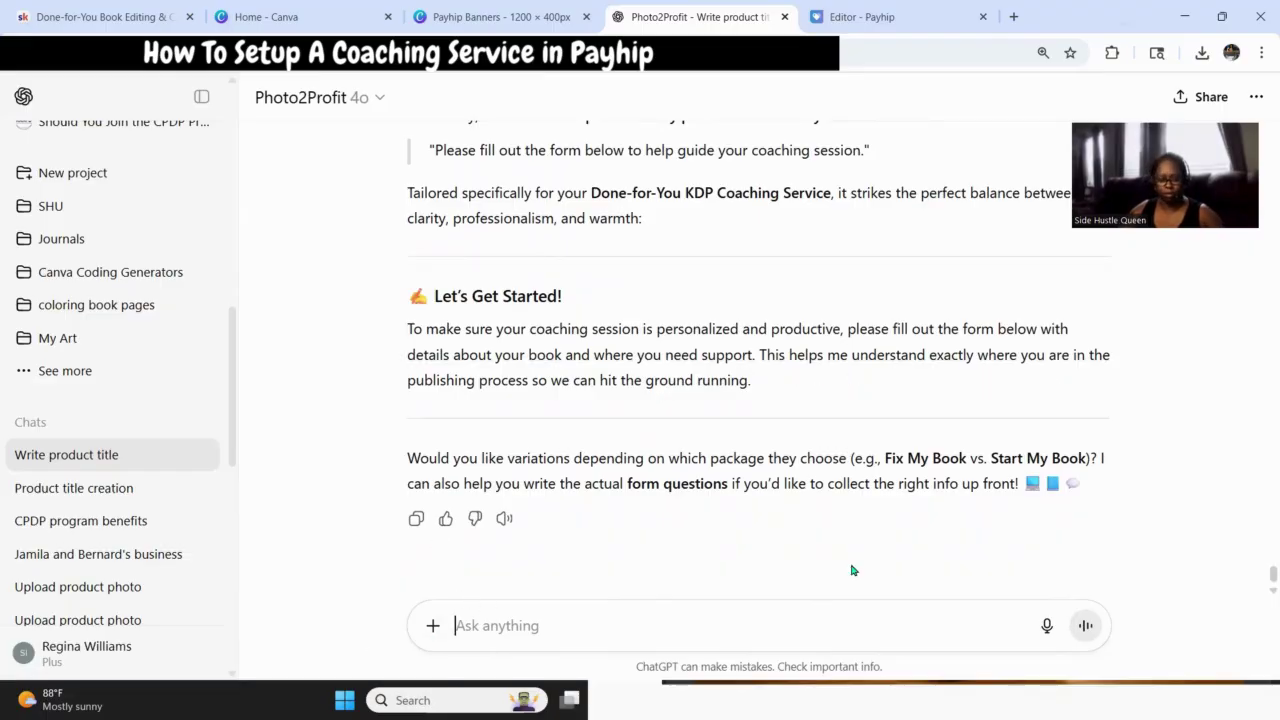
{"action": "type", "text": "this is to l"}
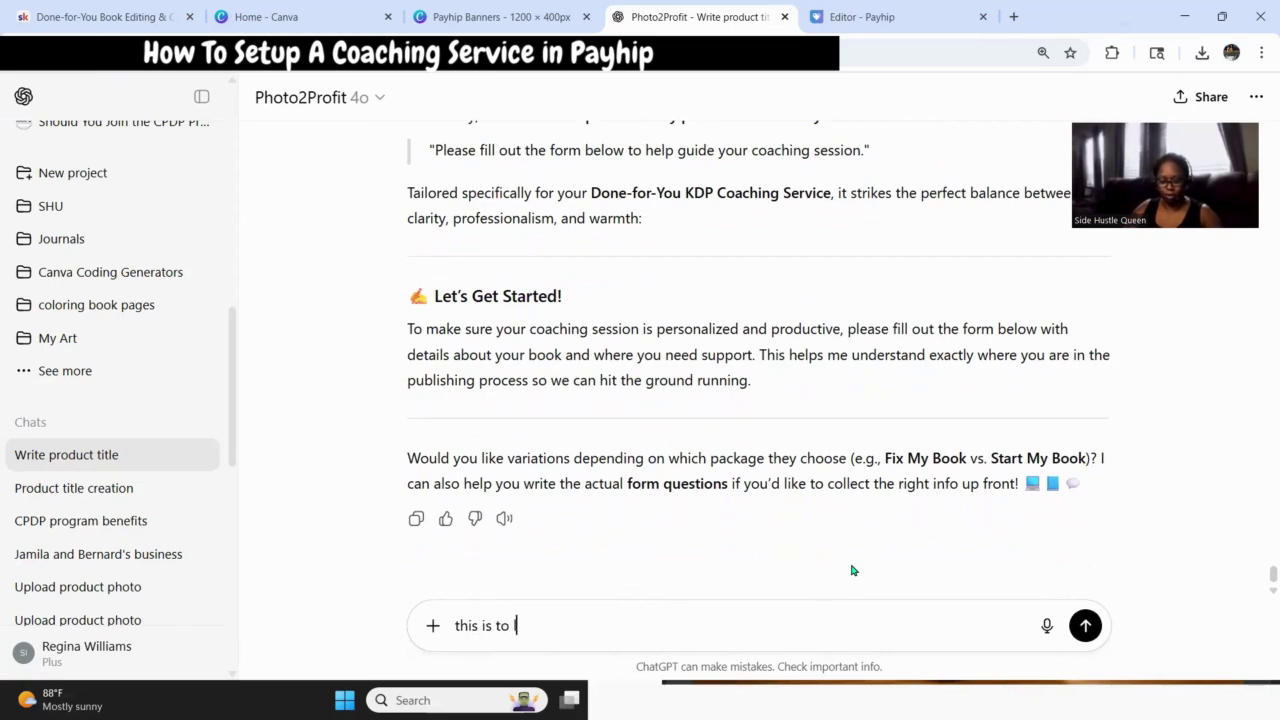
{"action": "type", "text": "ong a"}
{"action": "key", "text": "BackSpace"}
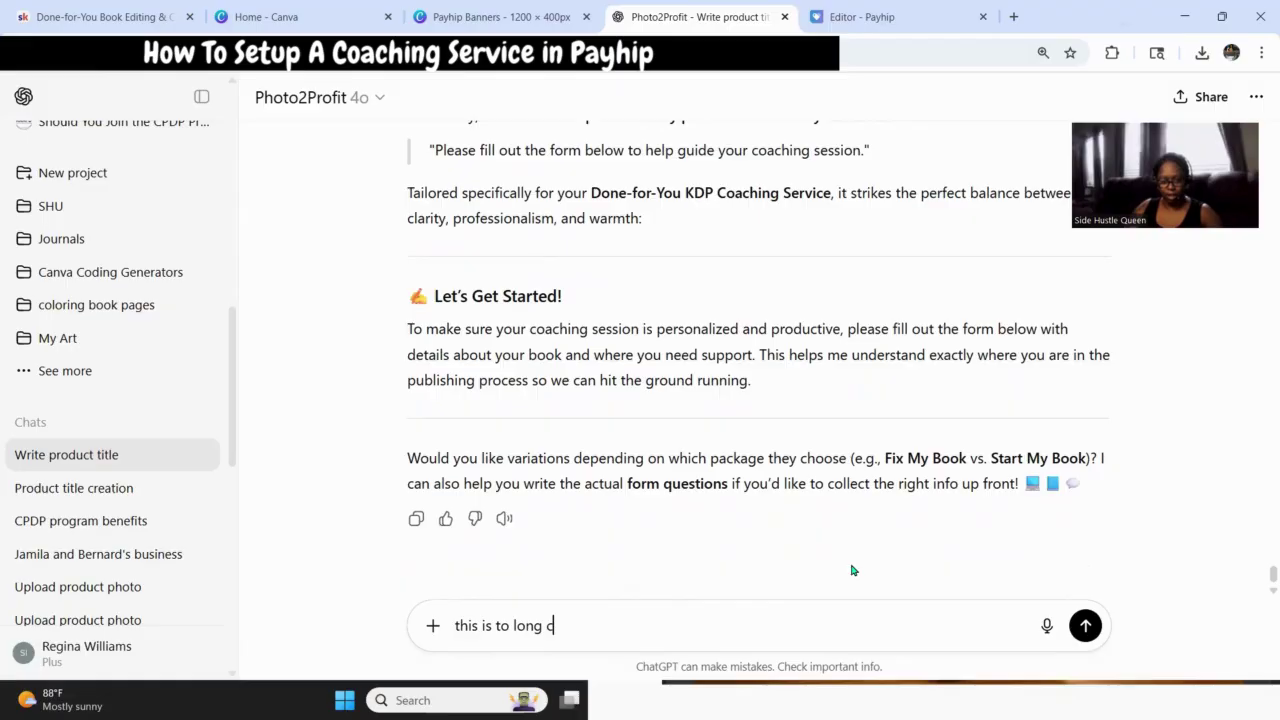
{"action": "type", "text": "canyou make i"}
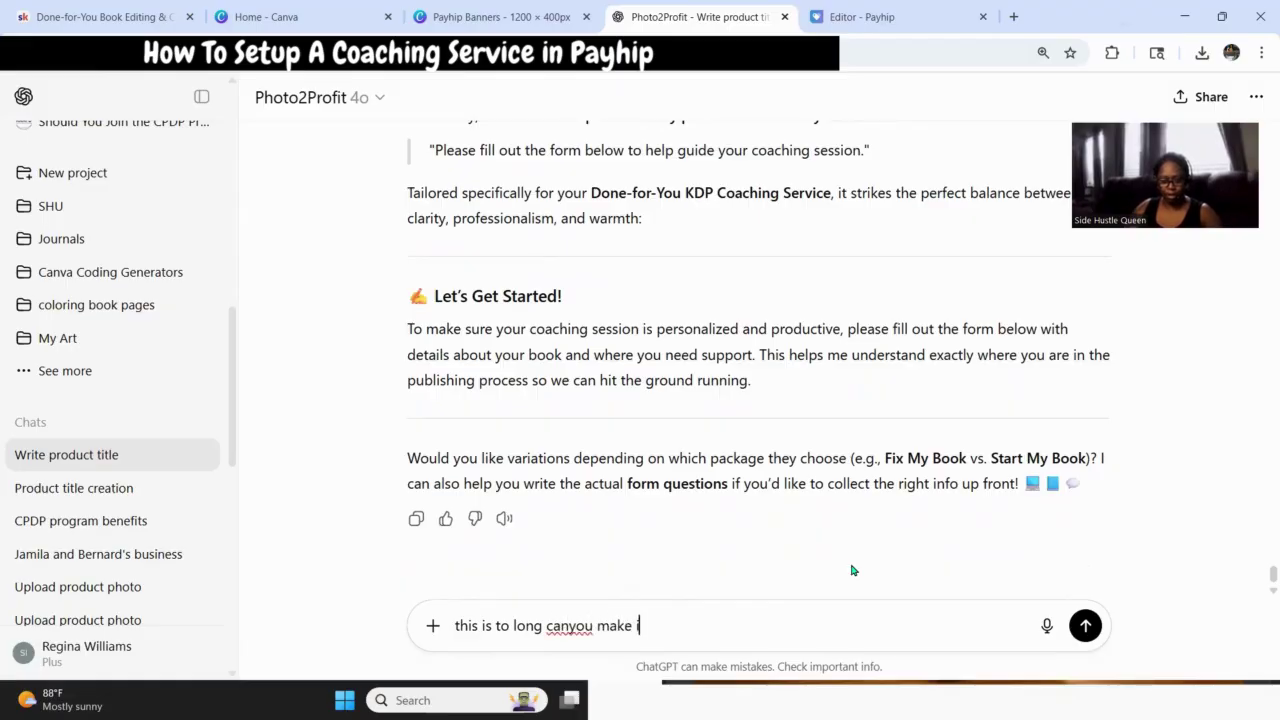
{"action": "type", "text": "t short"}
{"action": "key", "text": "Return"}
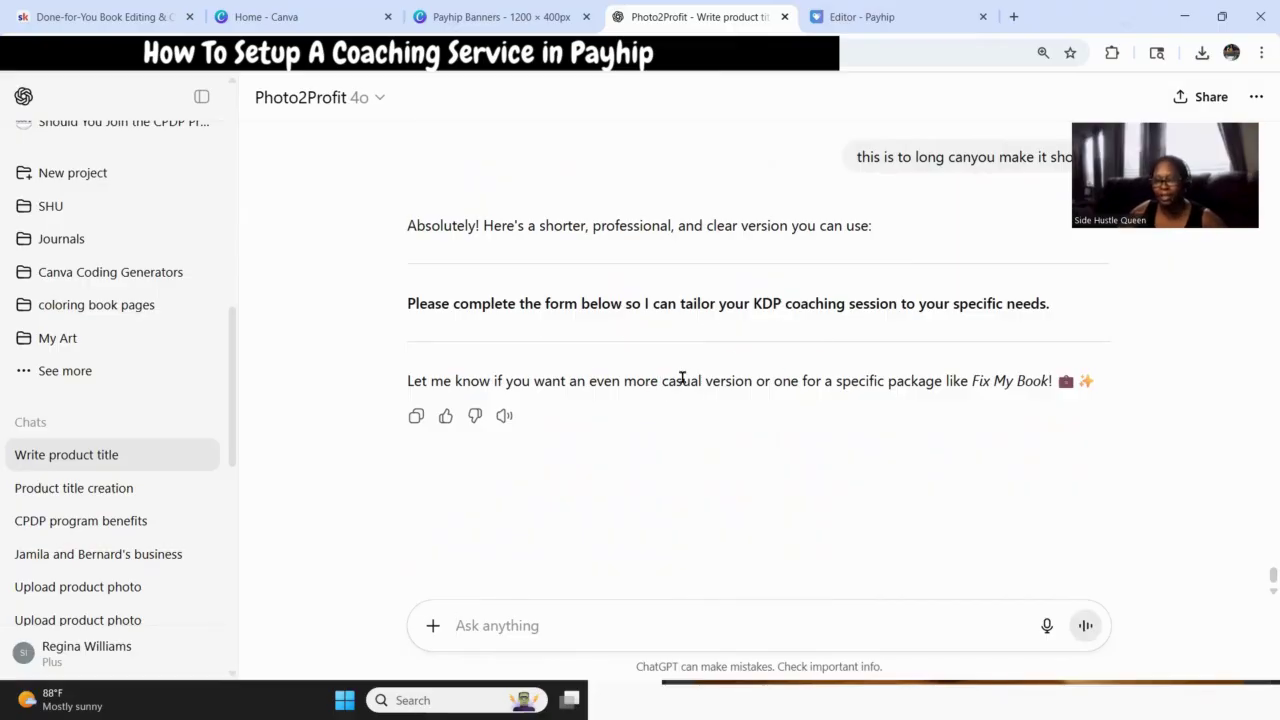
Replace the coaching form's description in Payhip with "Please complete the form below so I can tailor your KDP coaching session to your specific needs.".
{"action": "left_click_drag", "start_coordinate": [1076, 312], "coordinate": [340, 294]}
{"action": "key", "text": "ctrl+c"}
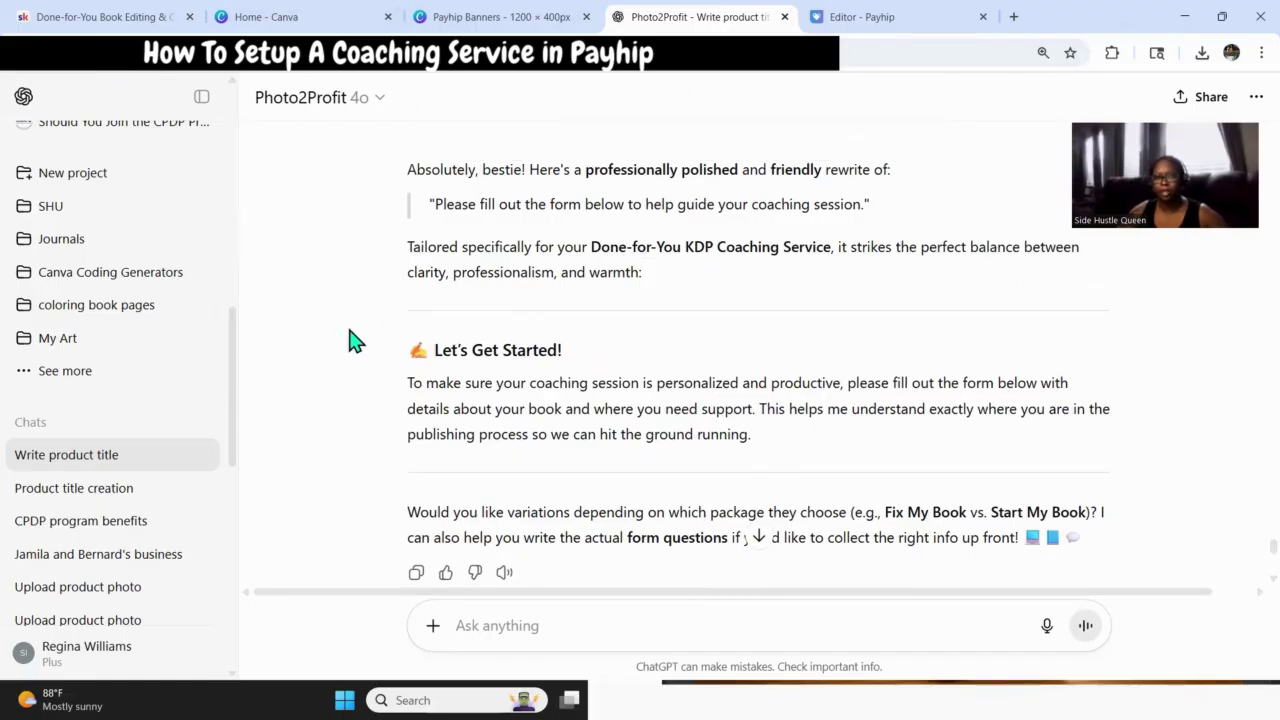
{"action": "left_click", "coordinate": [870, 15]}
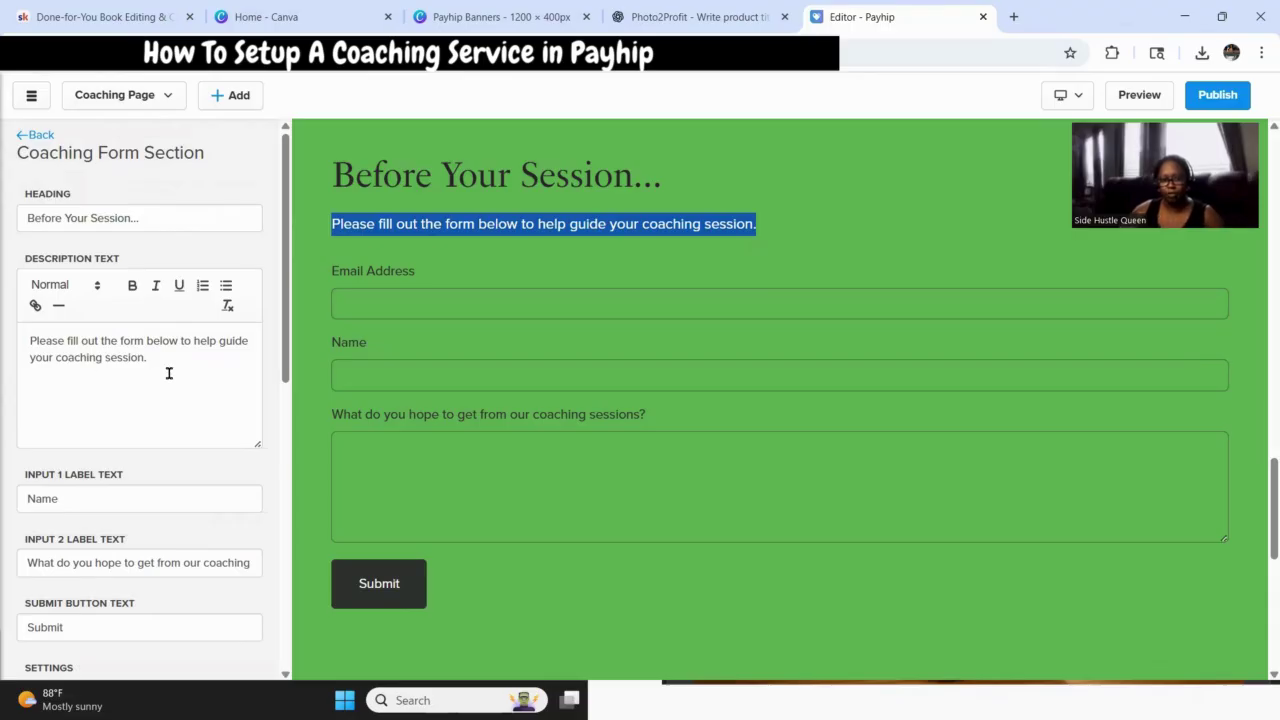
{"action": "left_click_drag", "start_coordinate": [169, 373], "coordinate": [5, 342]}
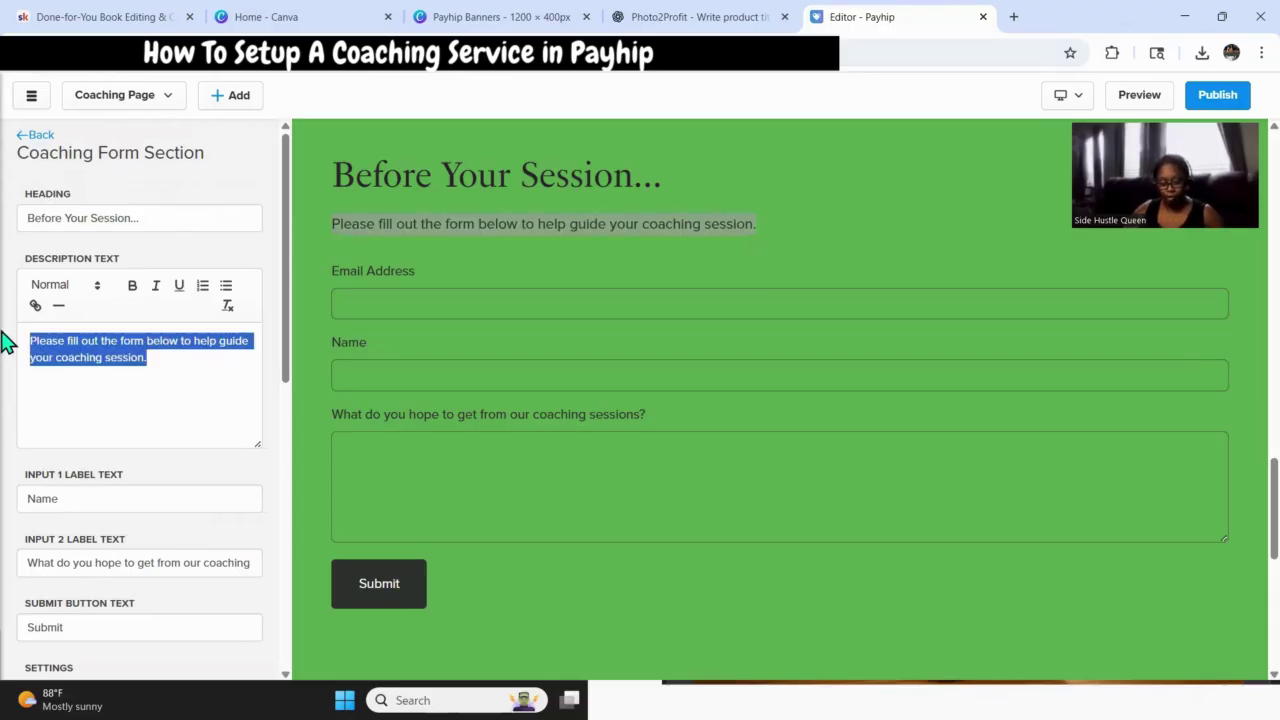
{"action": "key", "text": "ctrl+v"}
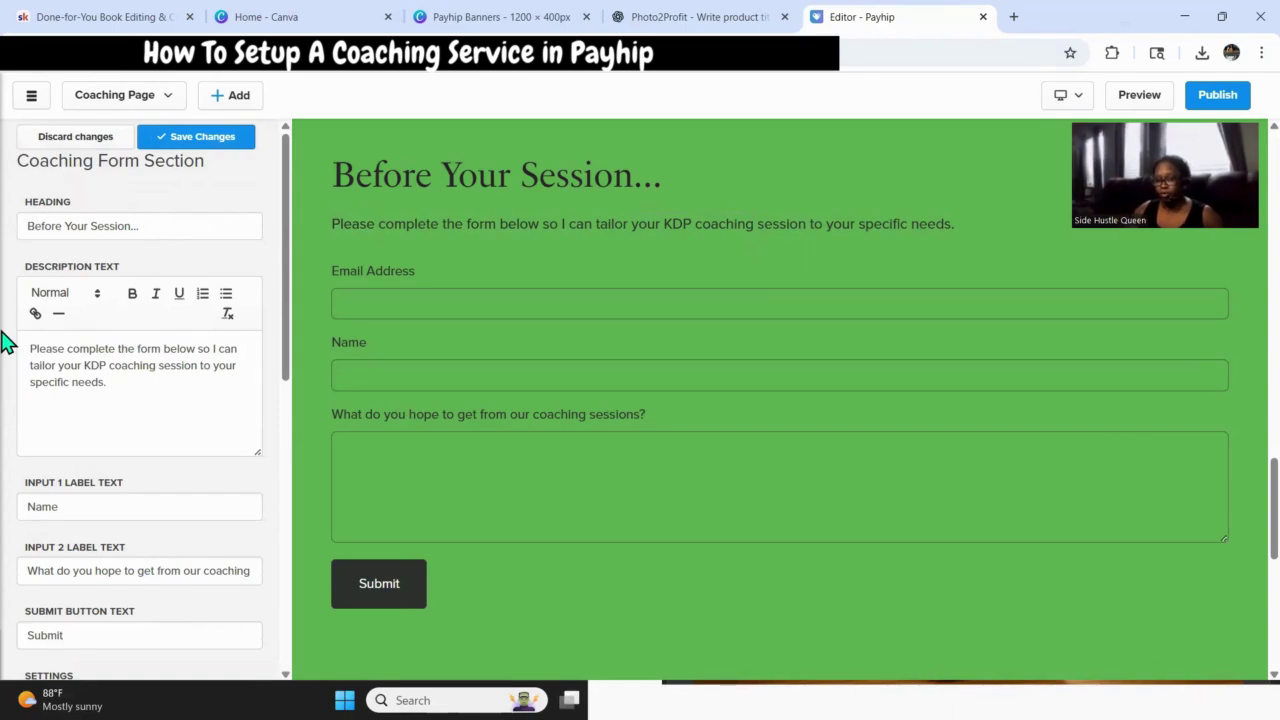
Copy the heading "✍️ Let's Get Started!" from the ChatGPT reply and set the Payhip form heading to it with a period added.
{"action": "left_click", "coordinate": [688, 17]}
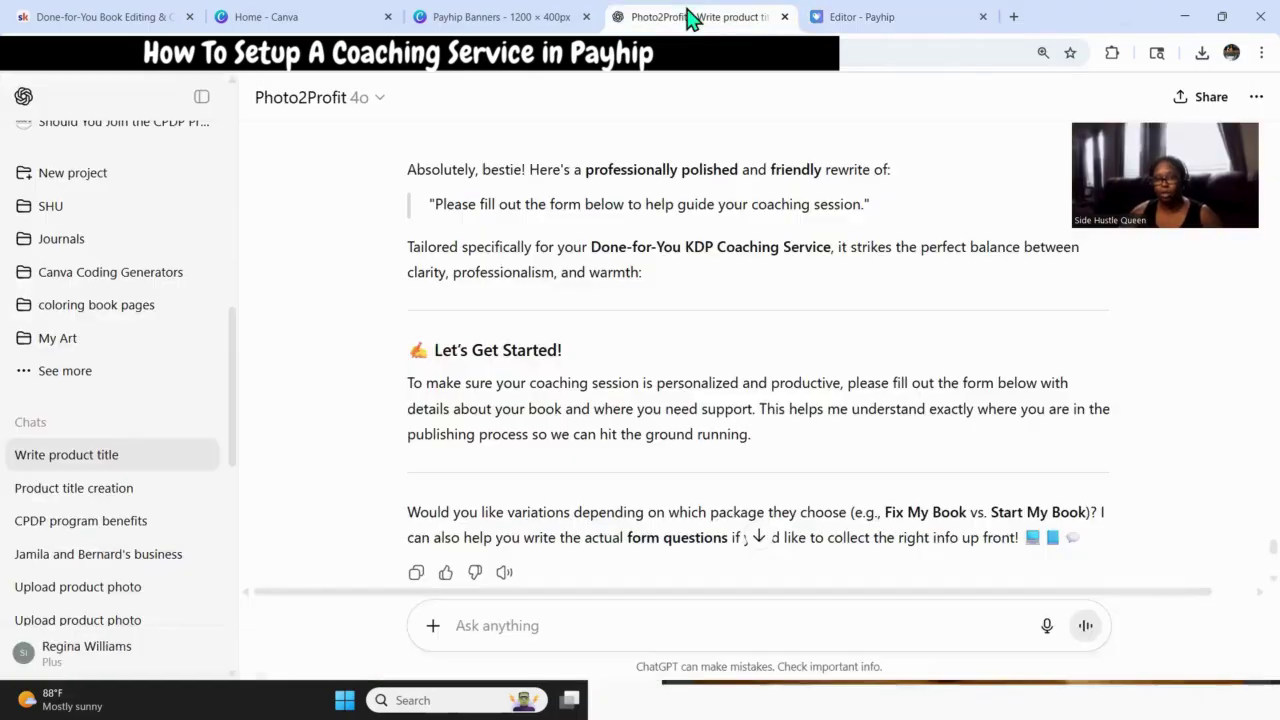
{"action": "left_click_drag", "start_coordinate": [567, 348], "coordinate": [365, 350]}
{"action": "key", "text": "ctrl+c"}
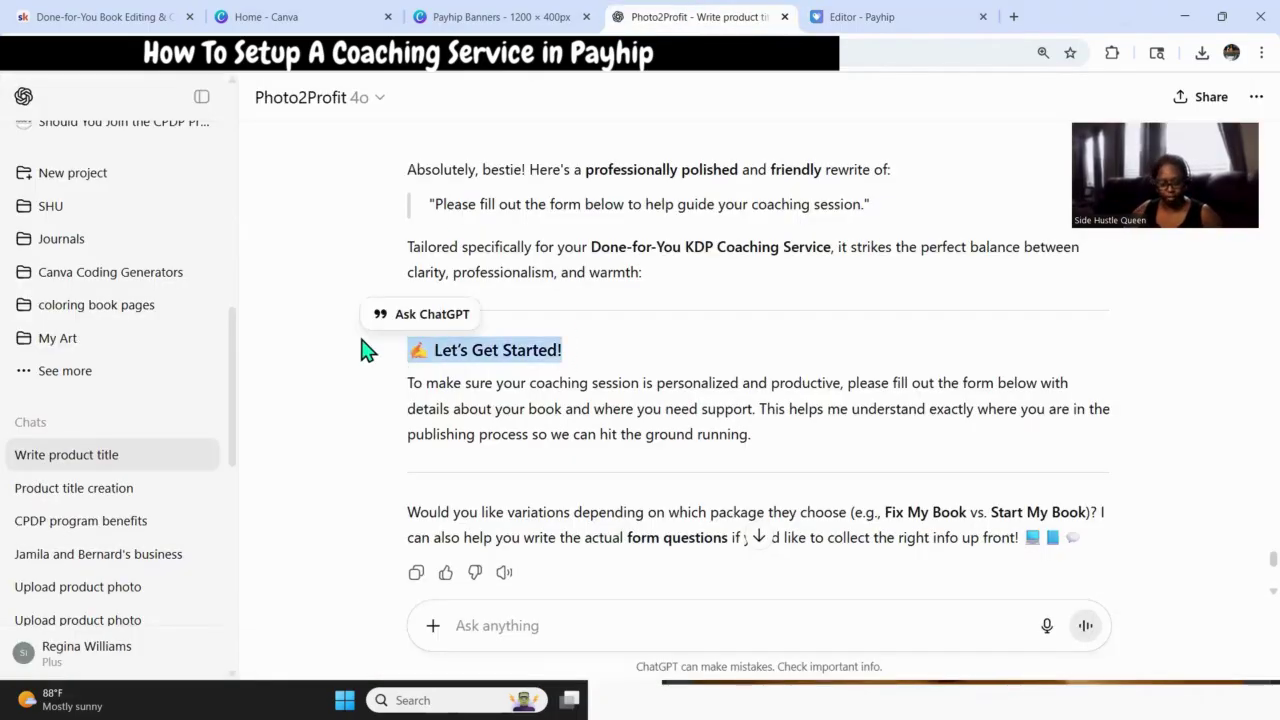
{"action": "left_click", "coordinate": [857, 20]}
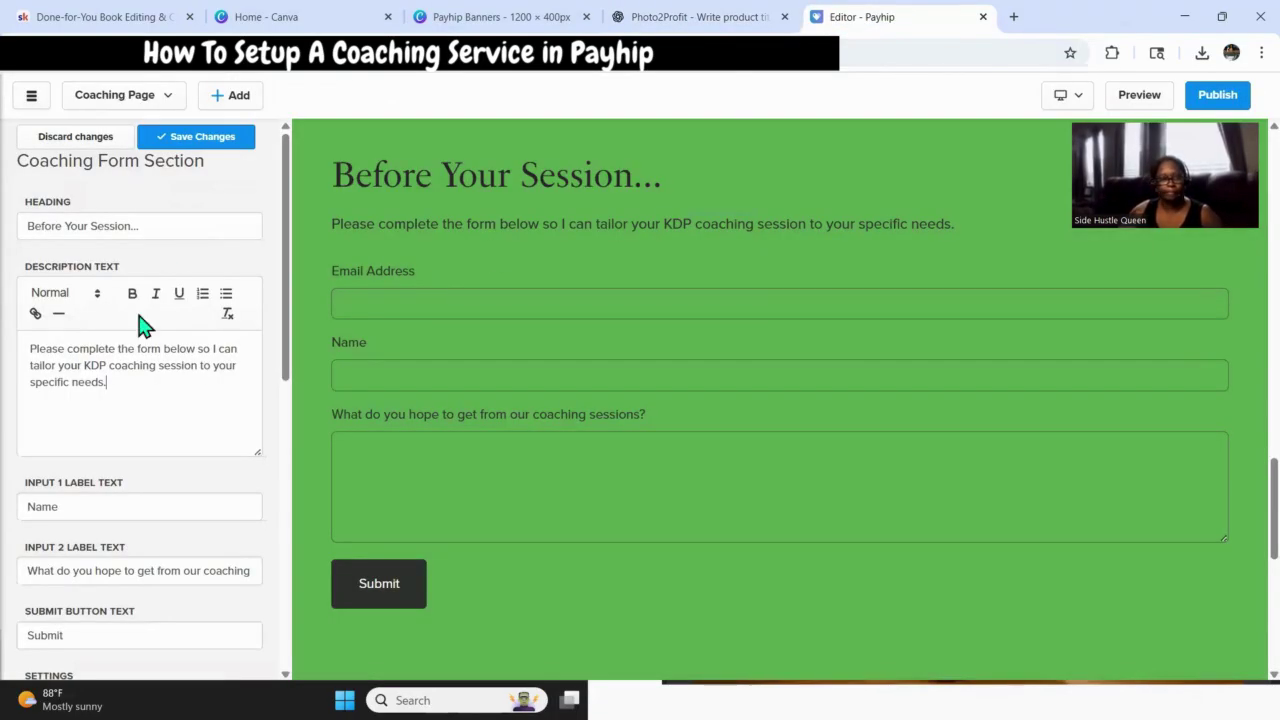
{"action": "left_click_drag", "start_coordinate": [130, 226], "coordinate": [3, 226]}
{"action": "key", "text": "ctrl+v"}
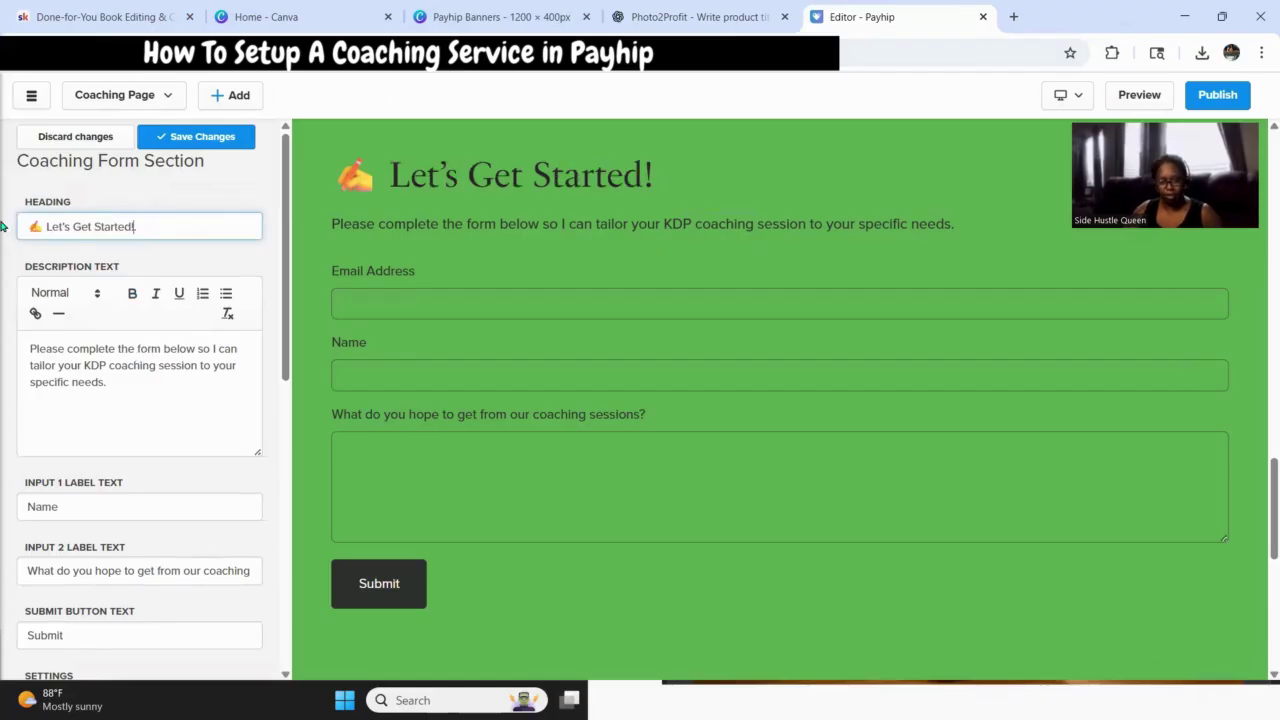
{"action": "type", "text": "."}
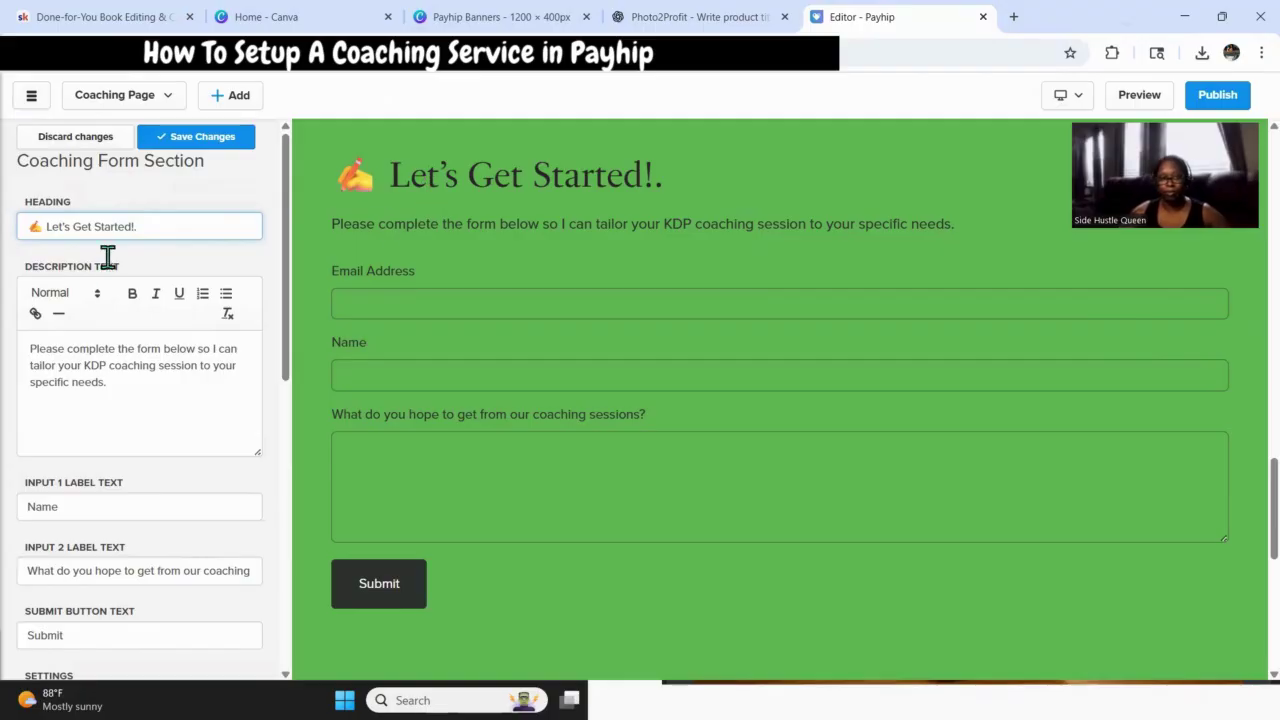
Copy the form question "What do you hope to get from our coaching sessions?" and switch to the Photo2Profit chat in ChatGPT.
{"action": "scroll", "coordinate": [300, 405], "scroll_direction": "down", "scroll_amount": 1}
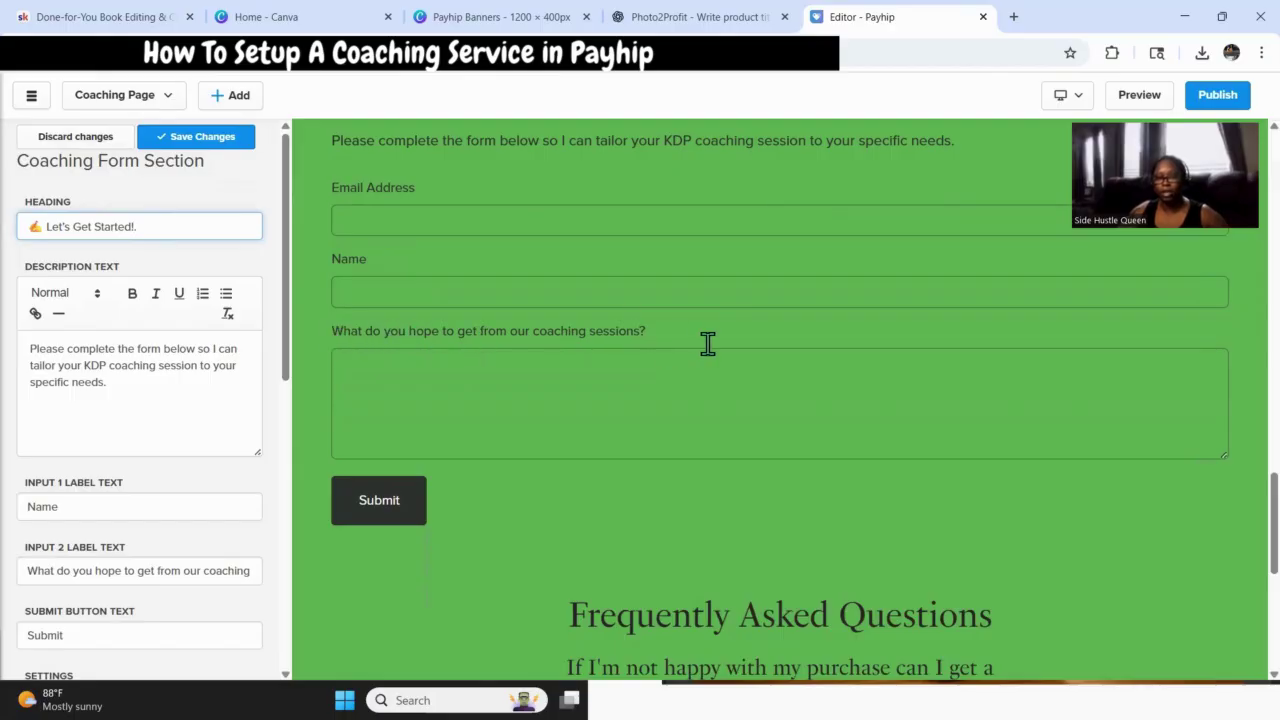
{"action": "left_click_drag", "start_coordinate": [662, 330], "coordinate": [317, 330]}
{"action": "key", "text": "ctrl+c"}
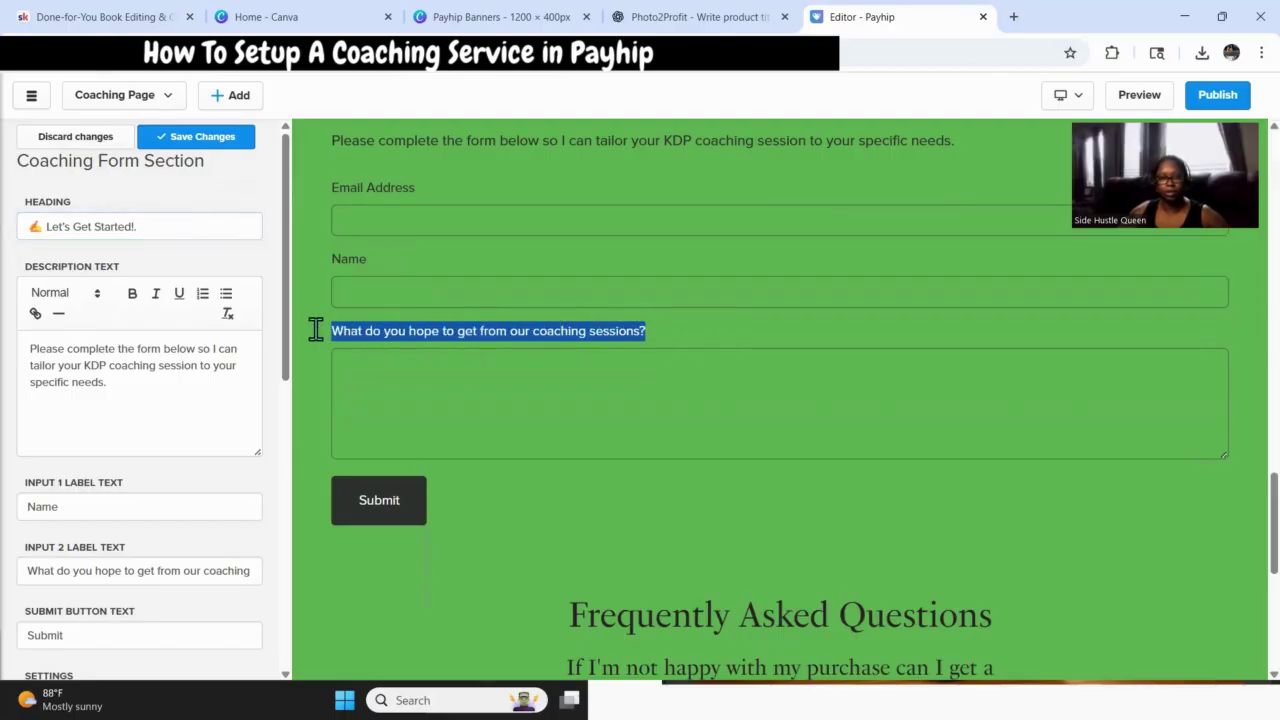
{"action": "left_click", "coordinate": [660, 17]}
{"action": "scroll", "coordinate": [588, 328], "scroll_direction": "down", "scroll_amount": 5}
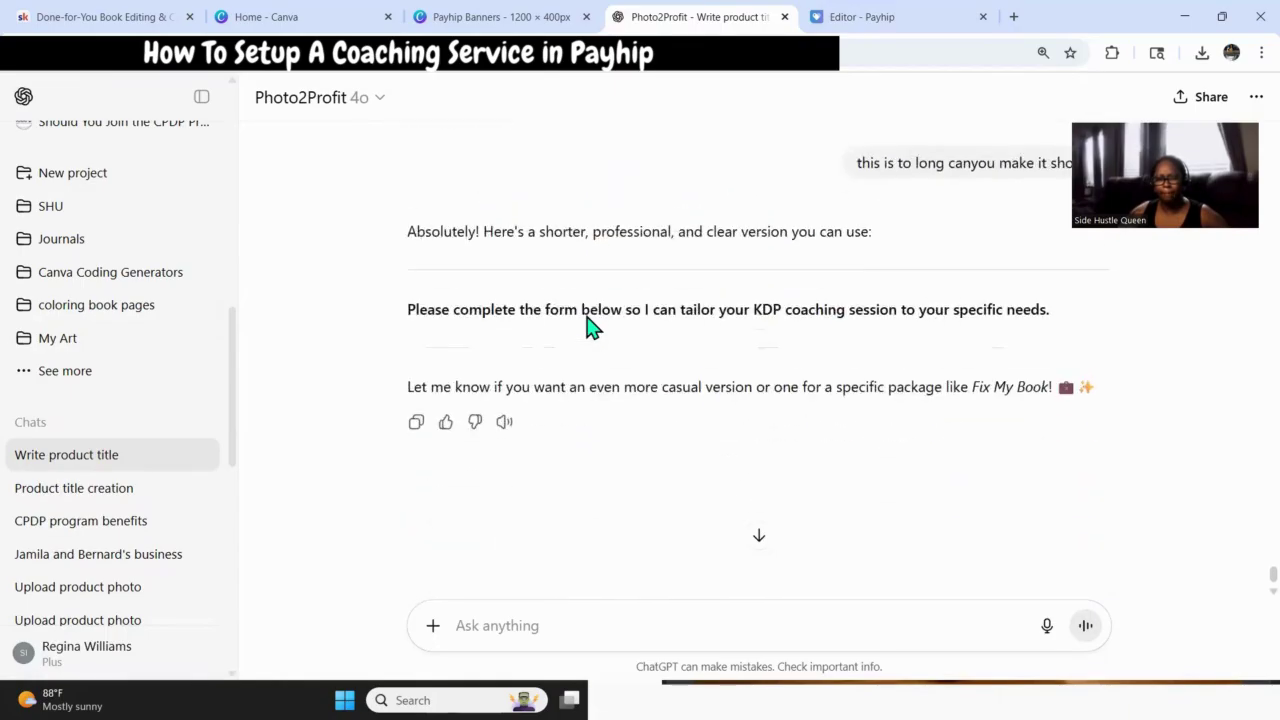
{"action": "left_click", "coordinate": [860, 17]}
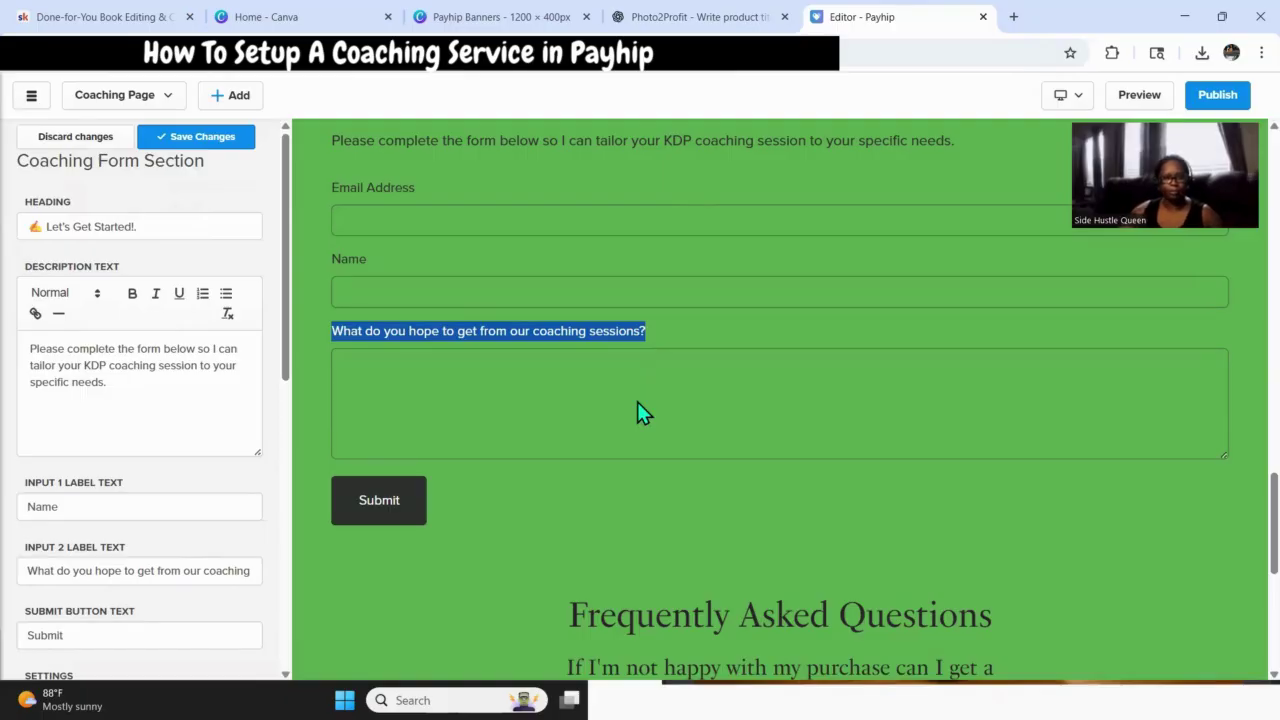
{"action": "left_click", "coordinate": [700, 17]}
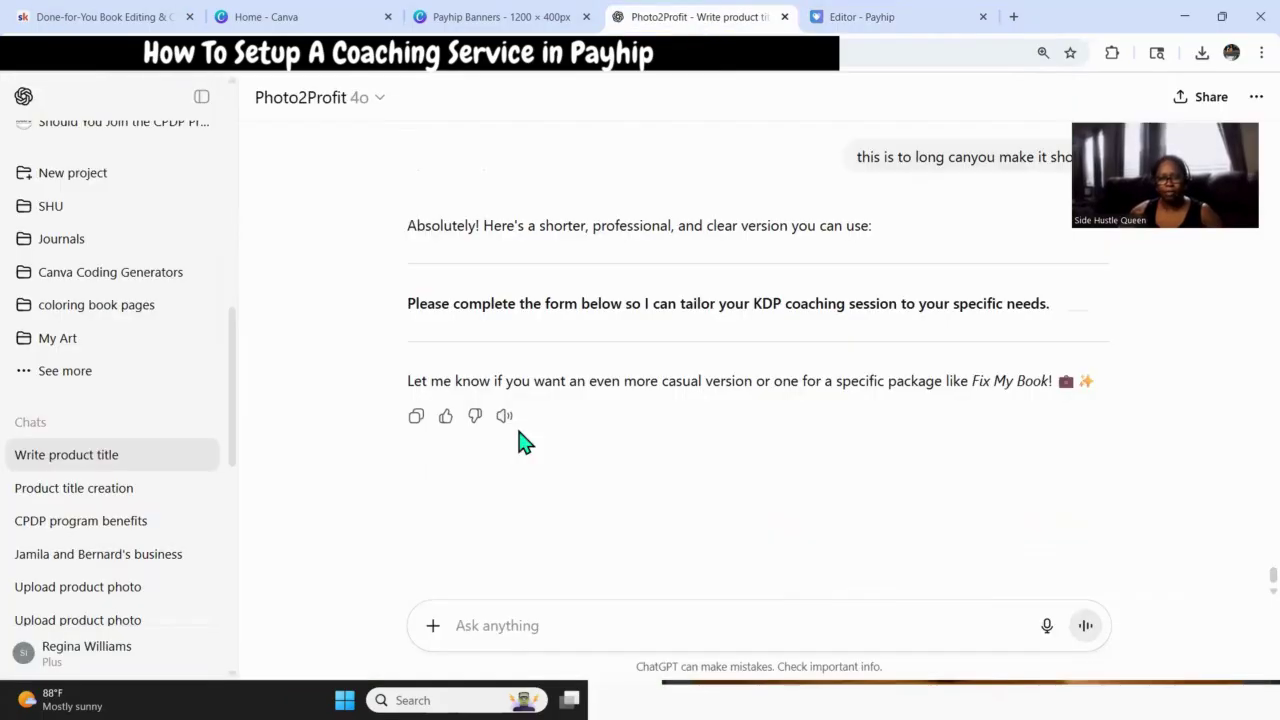
Send the request "can you rewrite this to fit my coaching service" together with the copied question.
{"action": "left_click", "coordinate": [476, 625]}
{"action": "type", "text": "can"}
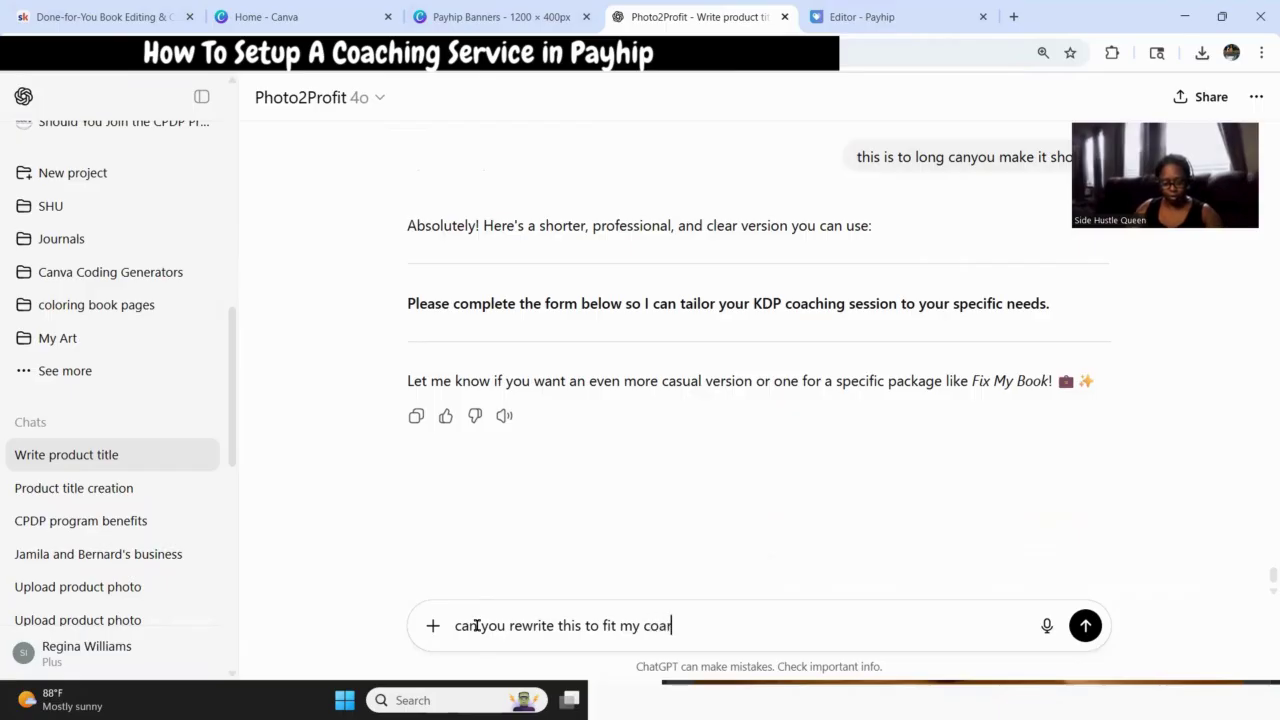
{"action": "type", "text": "ing service"}
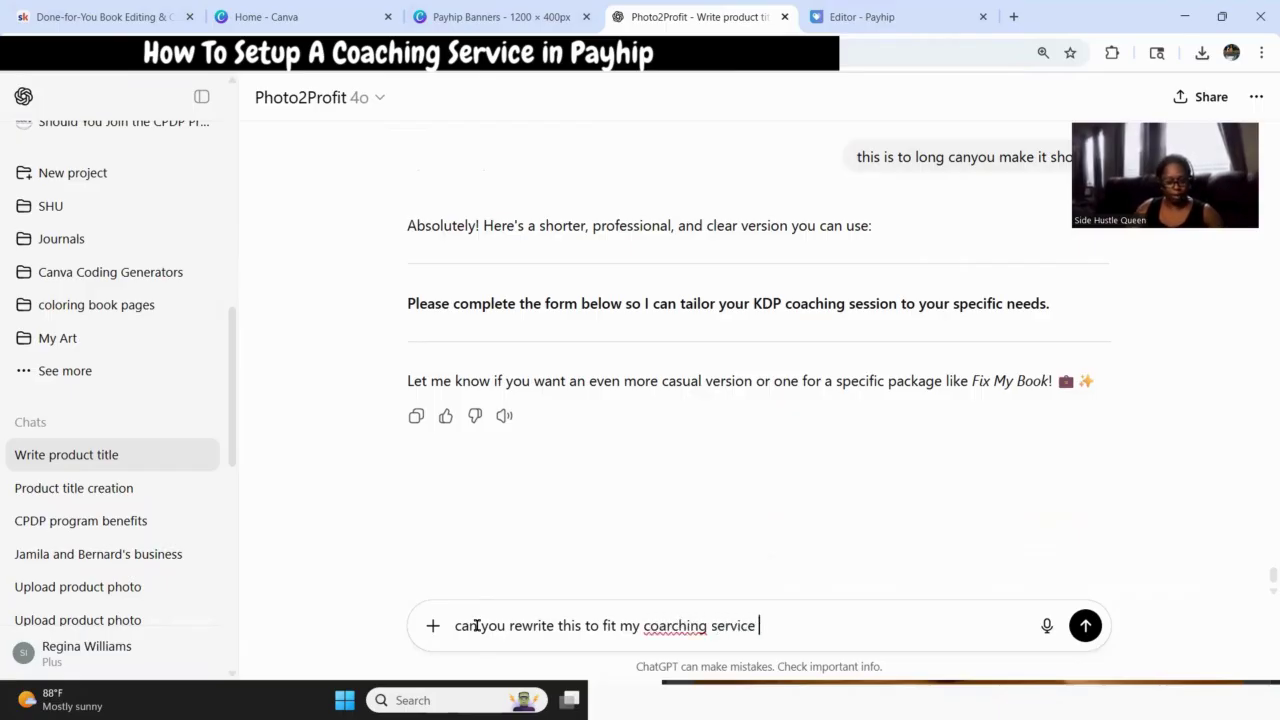
{"action": "key", "text": "ctrl+v"}
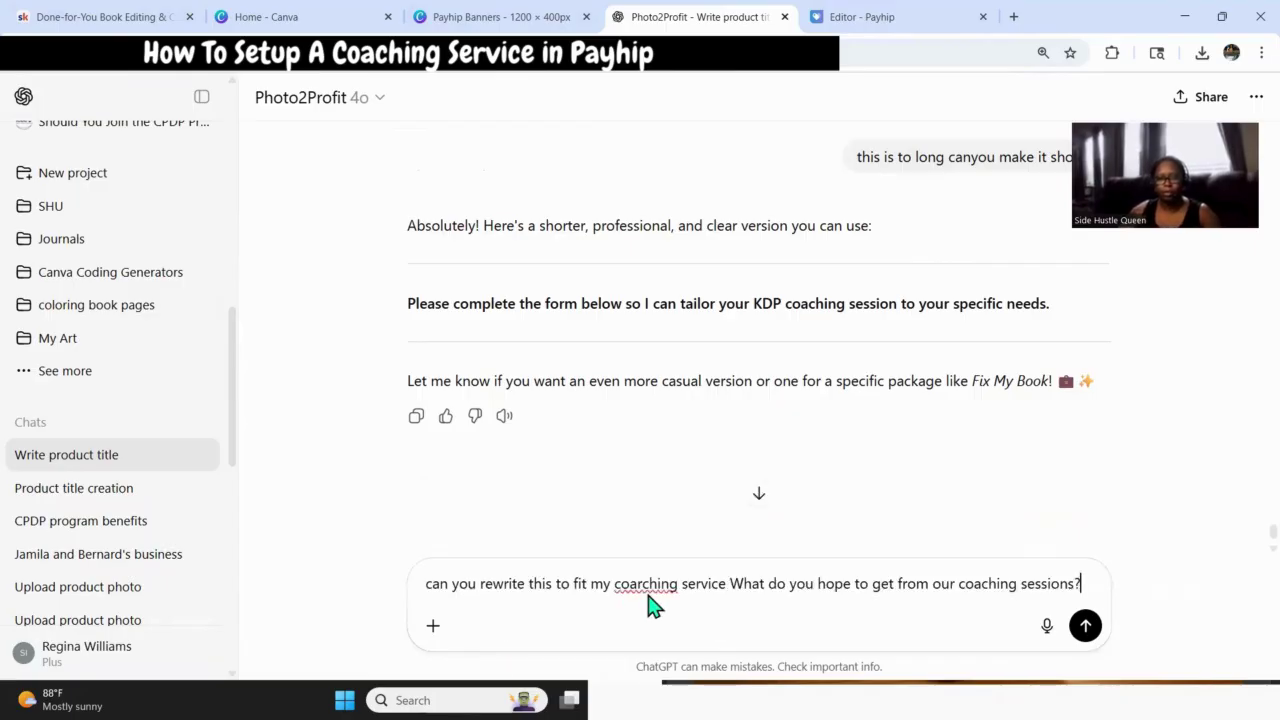
{"action": "left_click", "coordinate": [643, 583]}
{"action": "key", "text": "BackSpace"}
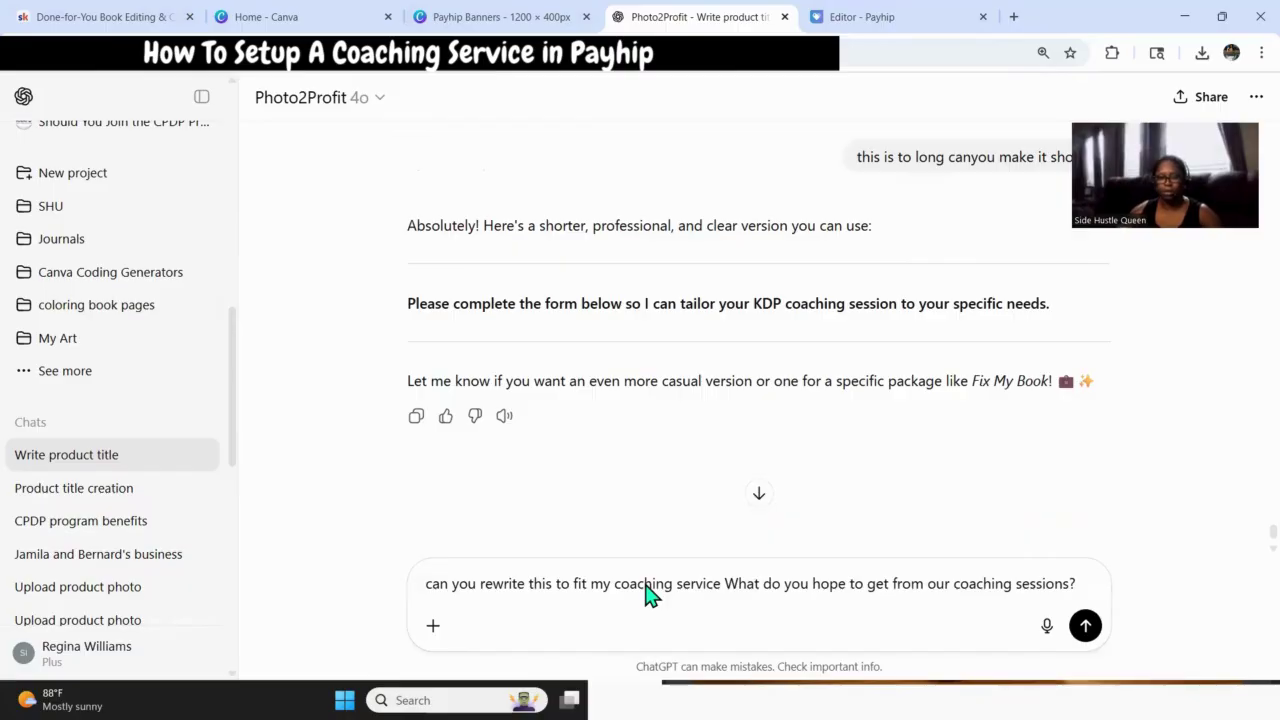
{"action": "left_click", "coordinate": [1083, 628]}
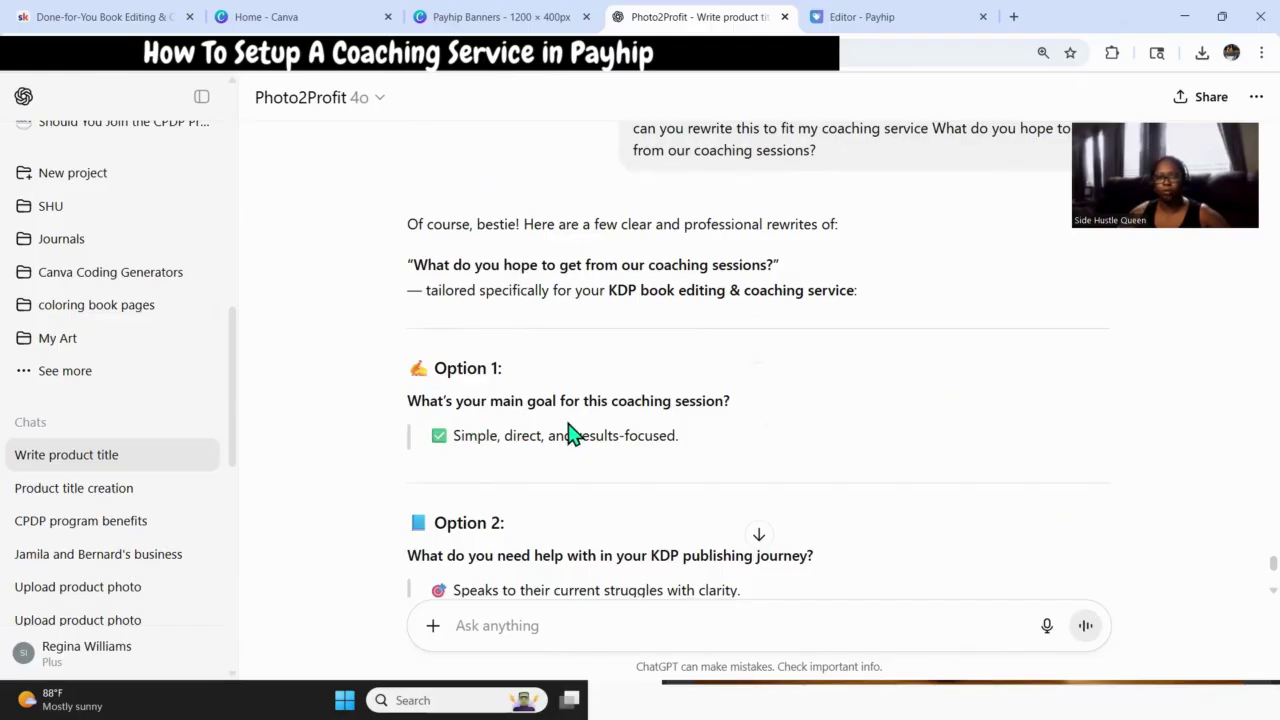
Read the suggested question options and ask ChatGPT to merge two with "is there away for you to conbime #2 and #3".
{"action": "scroll", "coordinate": [846, 440], "scroll_direction": "down", "scroll_amount": 2}
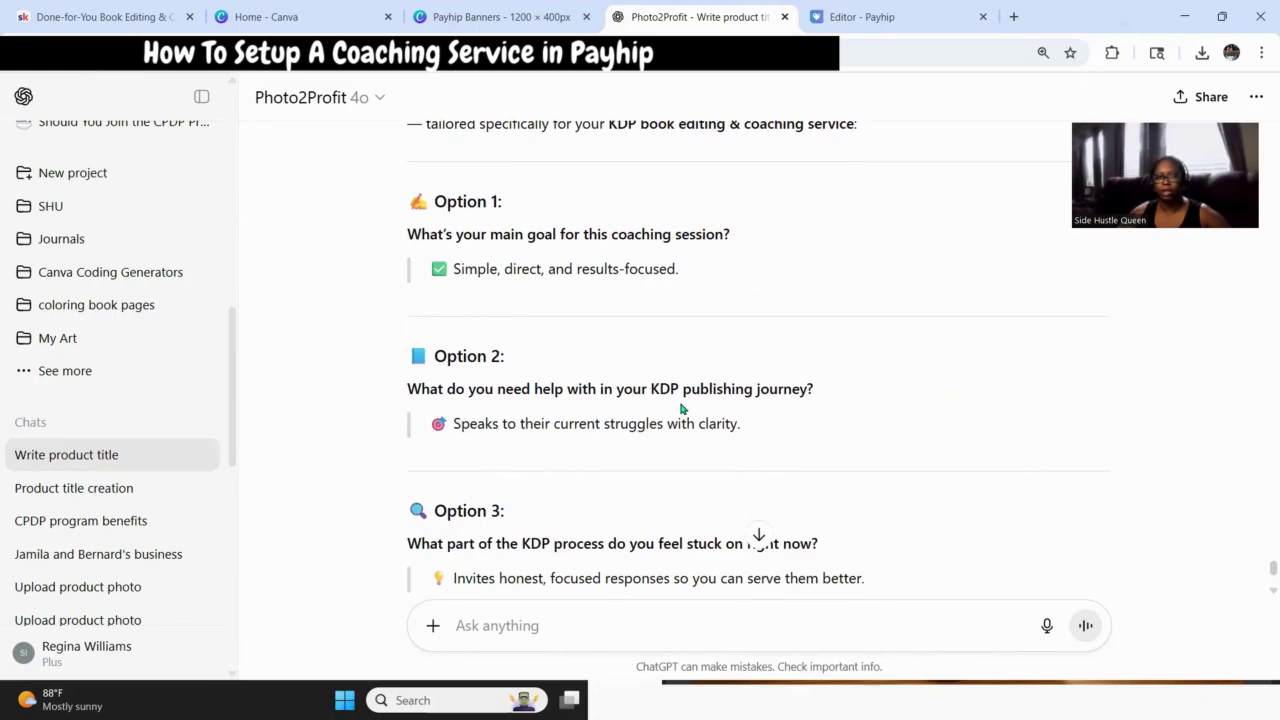
{"action": "scroll", "coordinate": [826, 418], "scroll_direction": "down", "scroll_amount": 1}
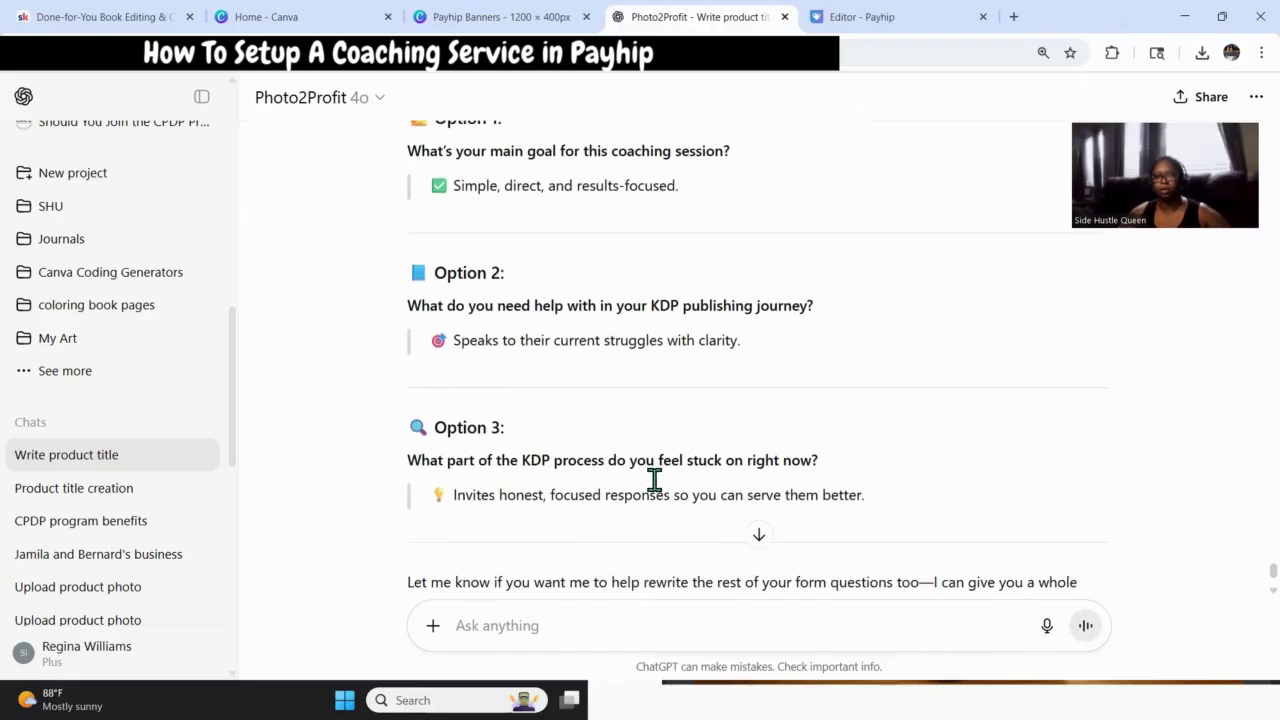
{"action": "scroll", "coordinate": [750, 378], "scroll_direction": "down", "scroll_amount": 1}
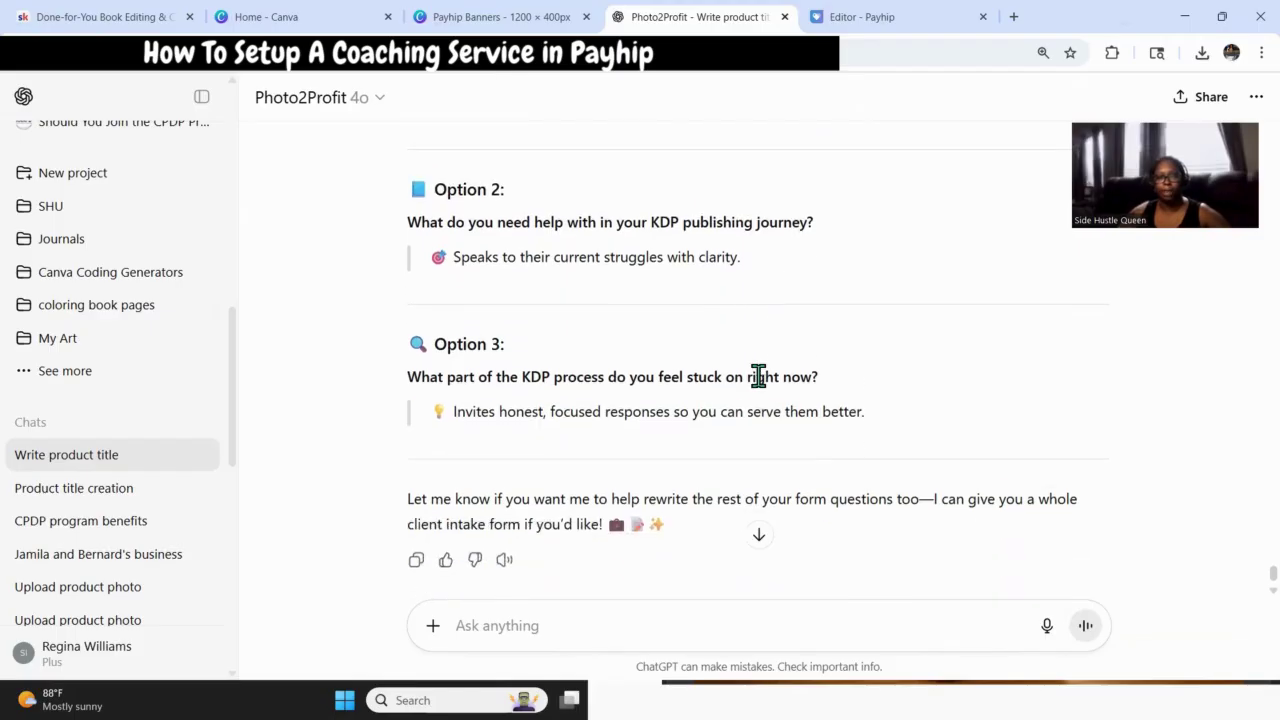
{"action": "scroll", "coordinate": [790, 438], "scroll_direction": "up", "scroll_amount": 1}
{"action": "scroll", "coordinate": [778, 437], "scroll_direction": "down", "scroll_amount": 2}
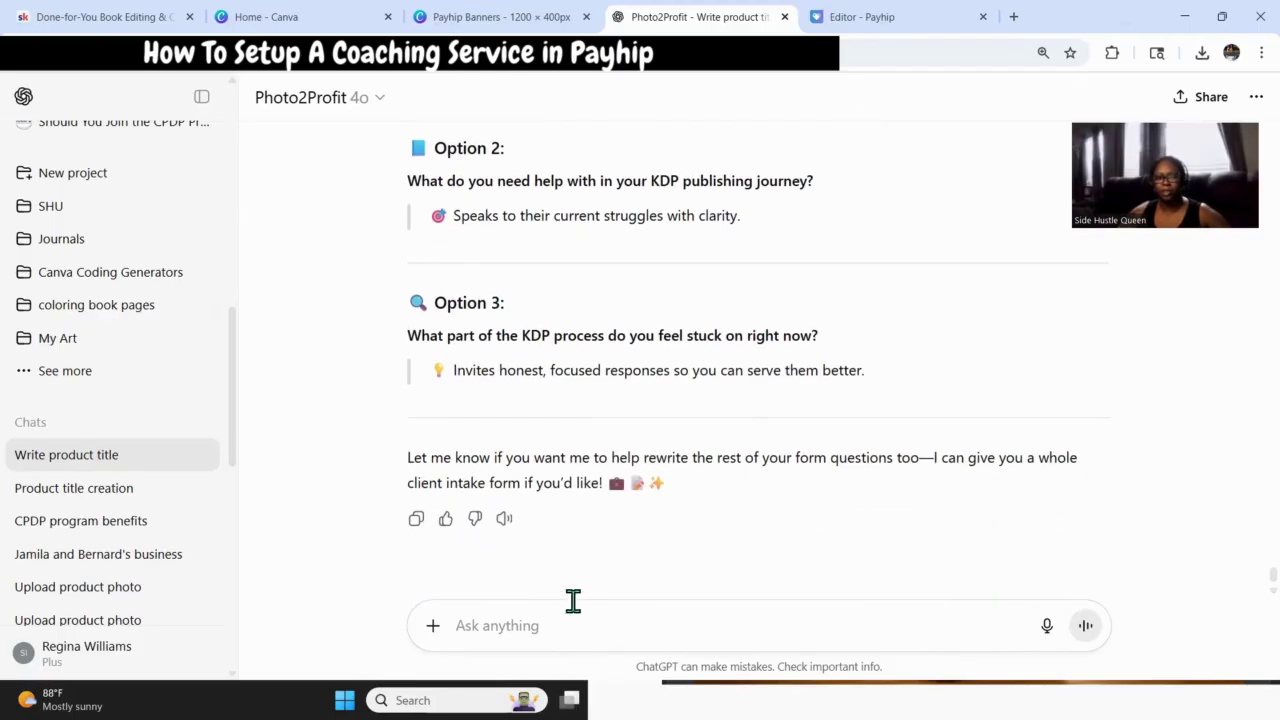
{"action": "left_click", "coordinate": [488, 630]}
{"action": "type", "text": "is th"}
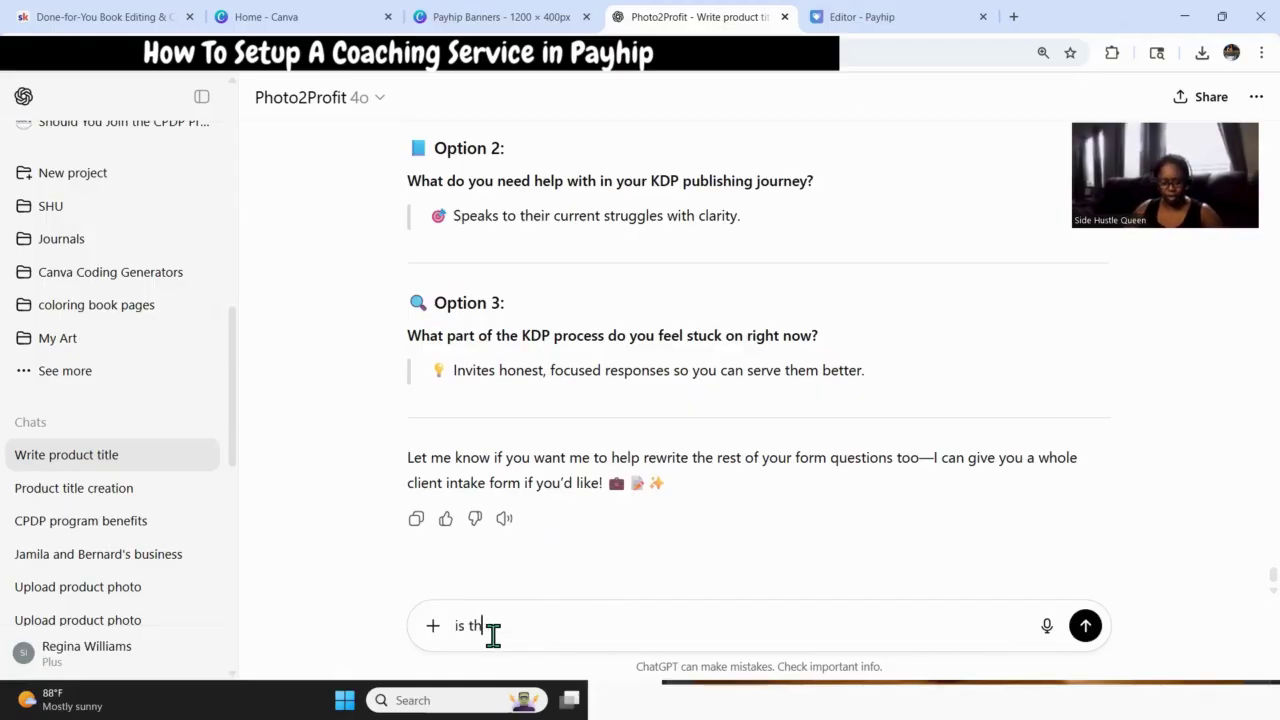
{"action": "type", "text": "ere a"}
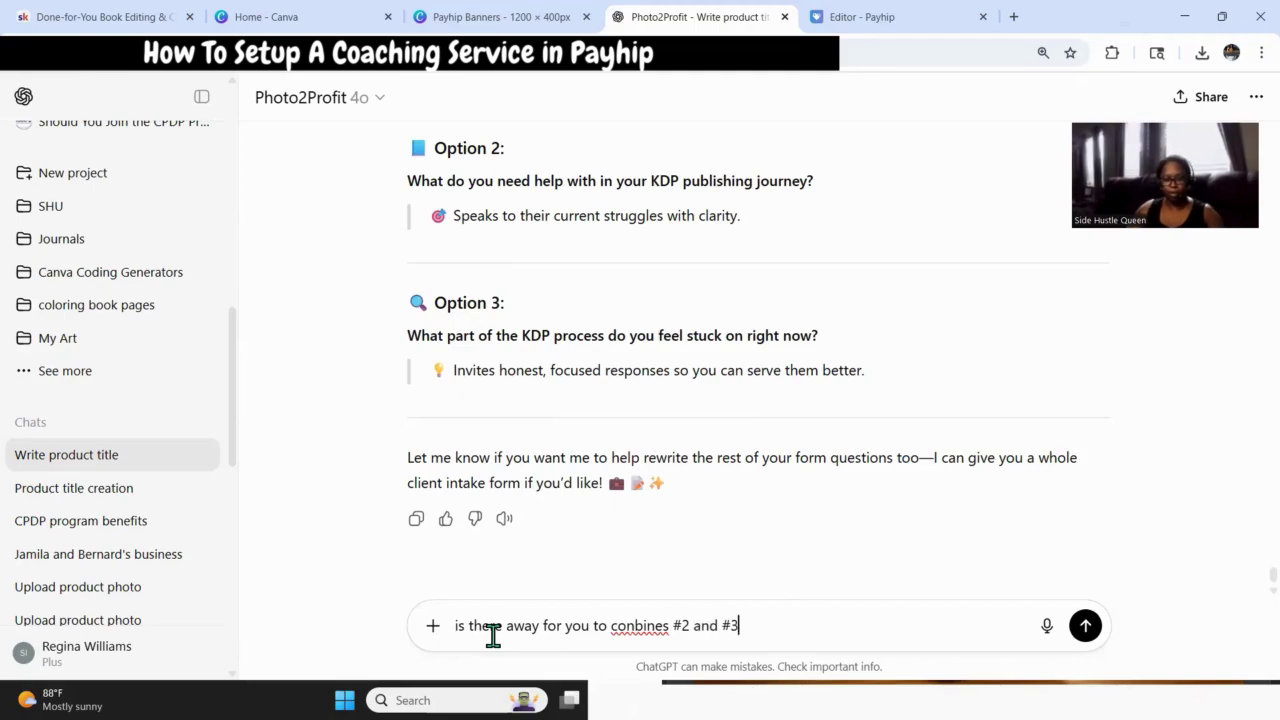
{"action": "left_click", "coordinate": [651, 624]}
{"action": "key", "text": "BackSpace"}
{"action": "type", "text": "m"}
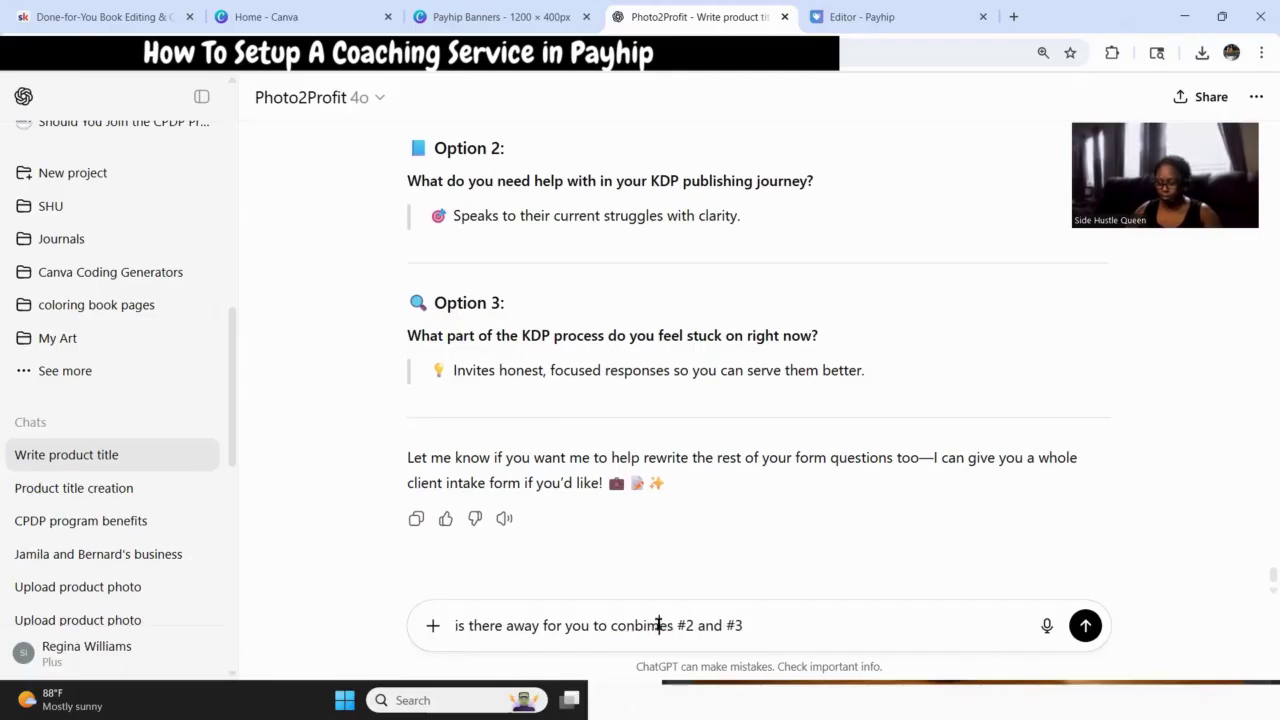
{"action": "key", "text": "BackSpace"}
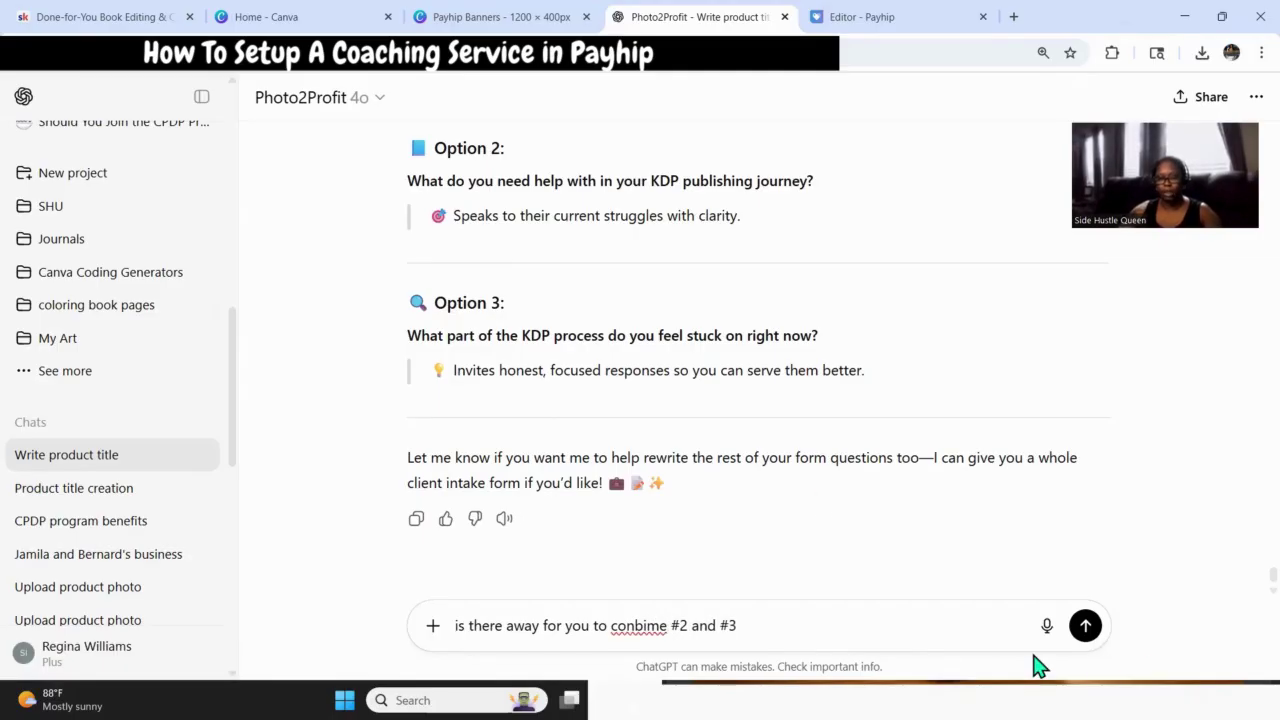
{"action": "left_click", "coordinate": [1075, 636]}
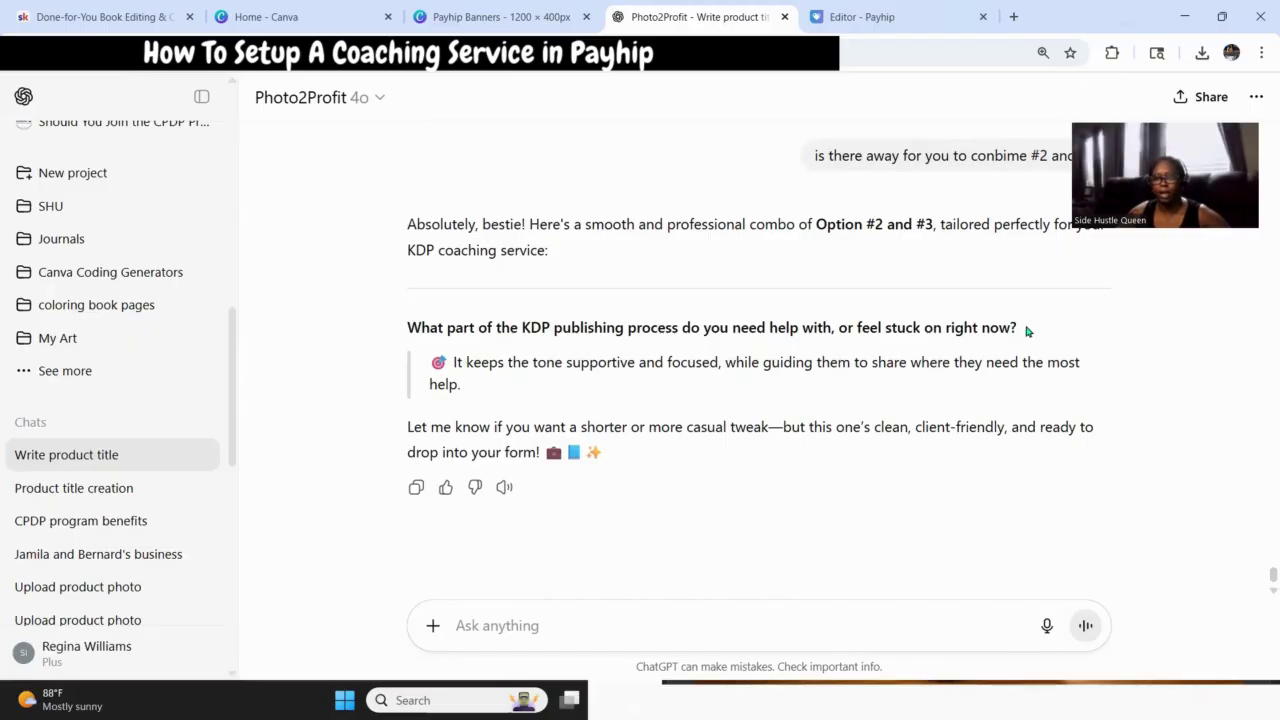
Copy ChatGPT's combined question and set the Payhip form's input 2 label to "What part of the KDP publishing process do you need help with, or feel stuck on right now?".
{"action": "left_click_drag", "start_coordinate": [1025, 330], "coordinate": [297, 282]}
{"action": "key", "text": "ctrl+c"}
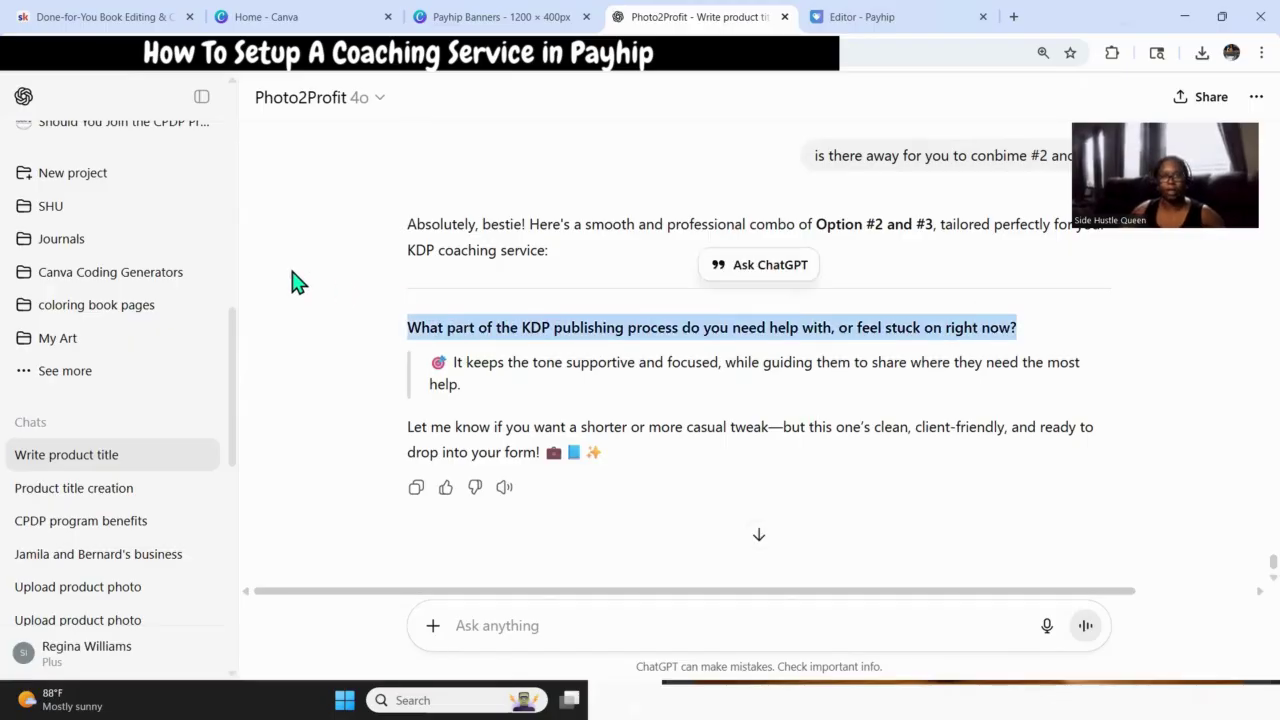
{"action": "left_click", "coordinate": [875, 19]}
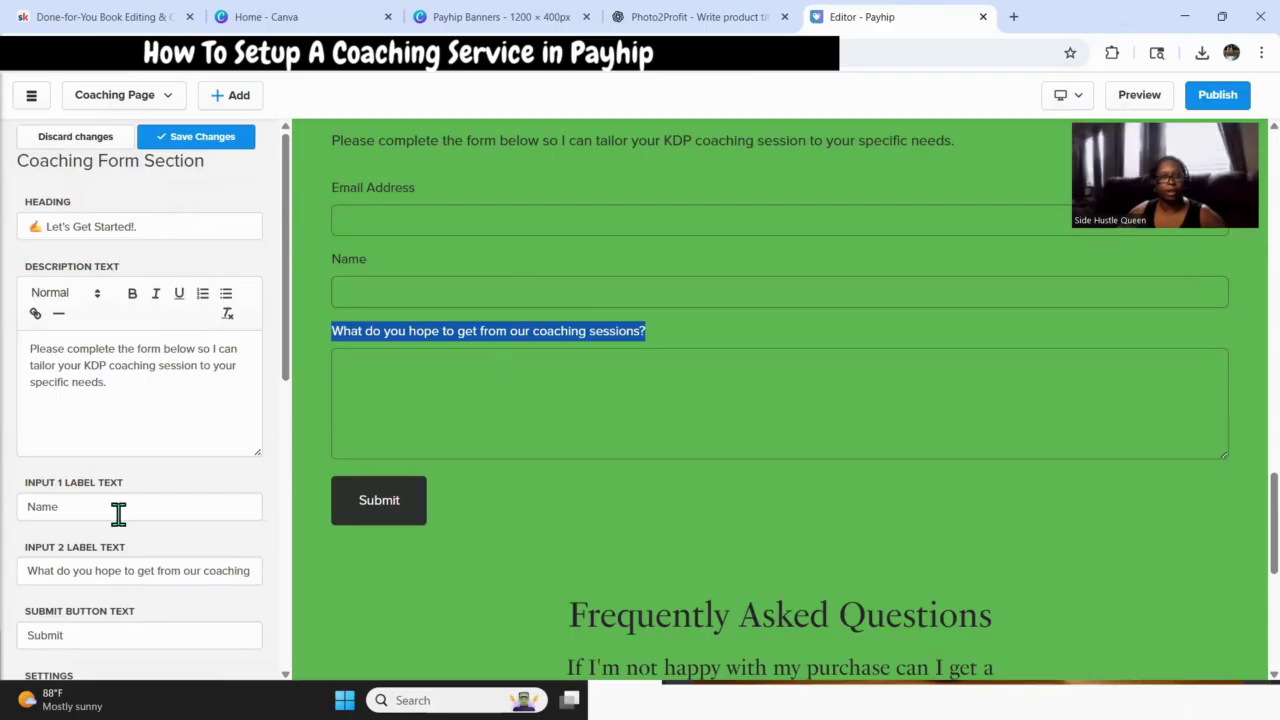
{"action": "scroll", "coordinate": [118, 514], "scroll_direction": "down", "scroll_amount": 3}
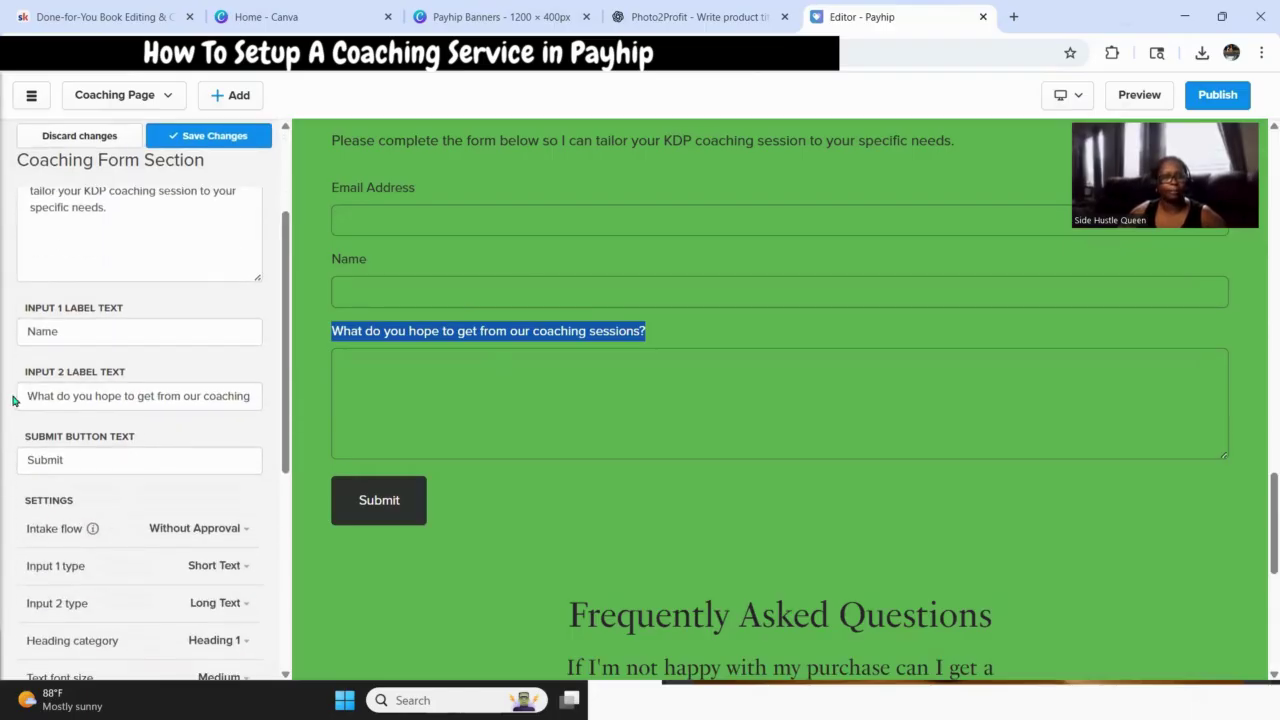
{"action": "left_click_drag", "start_coordinate": [19, 393], "coordinate": [260, 399]}
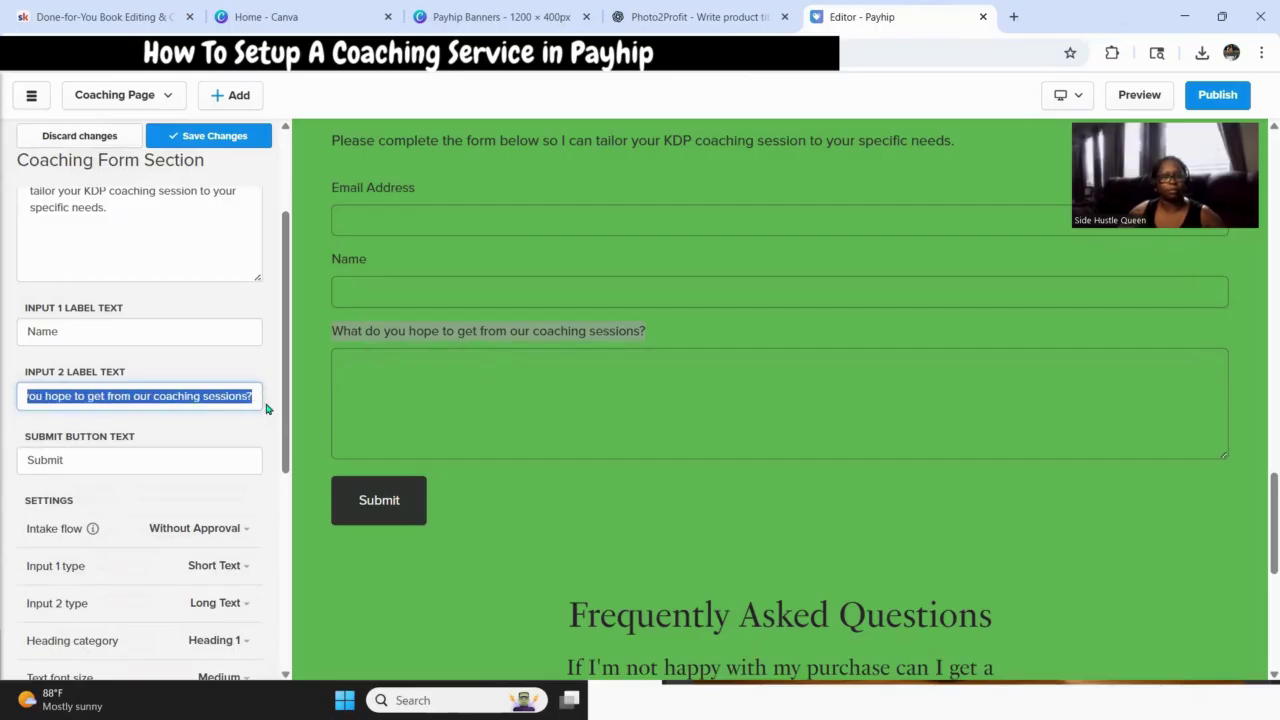
{"action": "key", "text": "ctrl+v"}
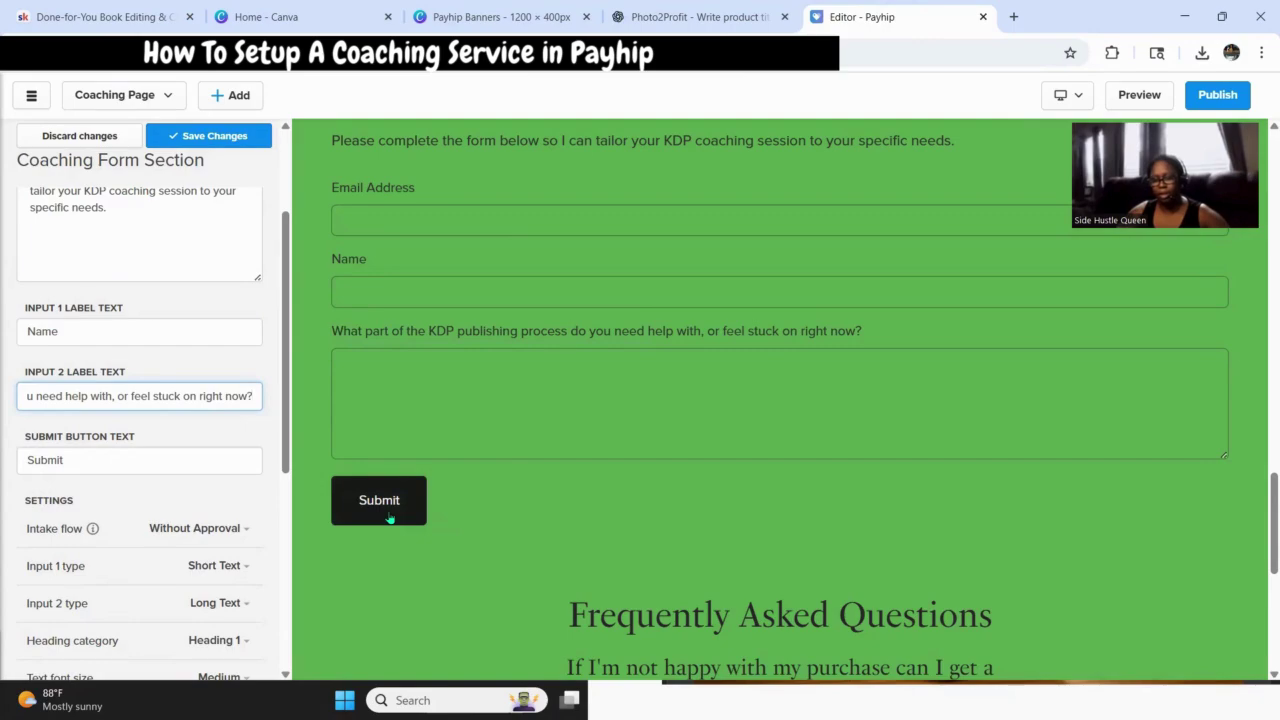
Check the earlier ChatGPT replies for the form text, return to the Payhip editor and save the Coaching Form section.
{"action": "left_click", "coordinate": [718, 20]}
{"action": "scroll", "coordinate": [823, 451], "scroll_direction": "up", "scroll_amount": 10}
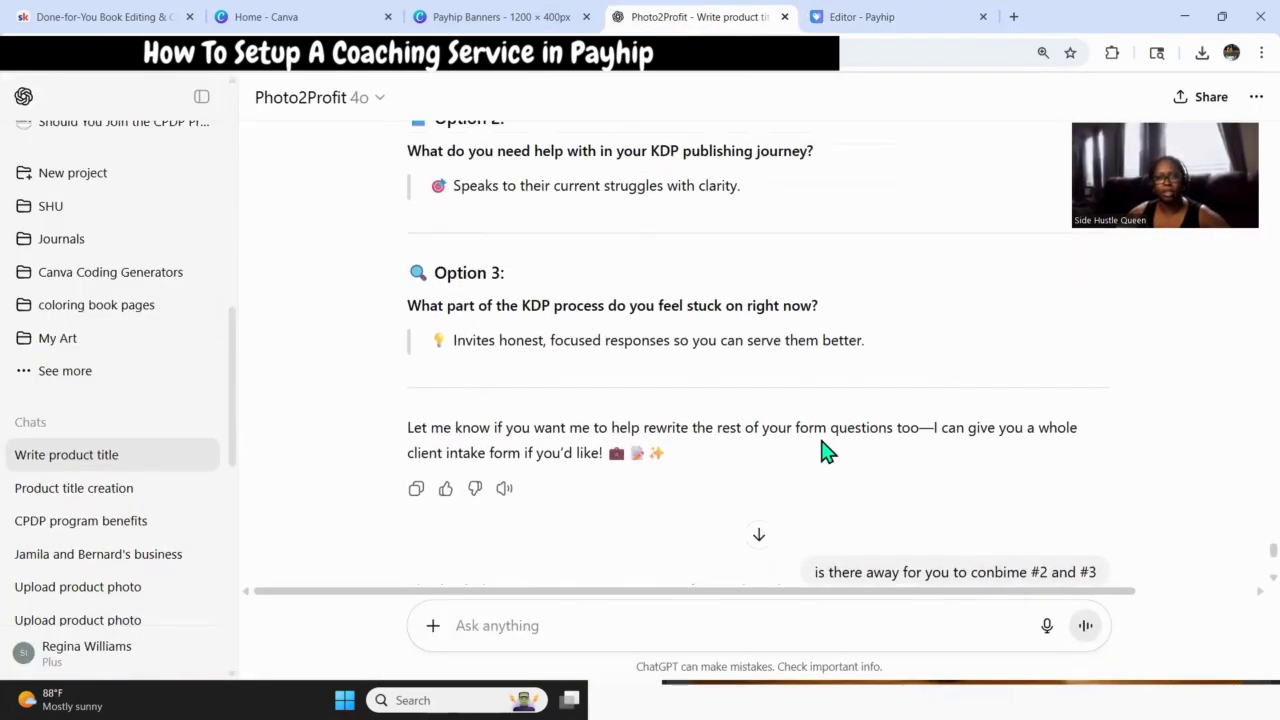
{"action": "scroll", "coordinate": [823, 451], "scroll_direction": "up", "scroll_amount": 8}
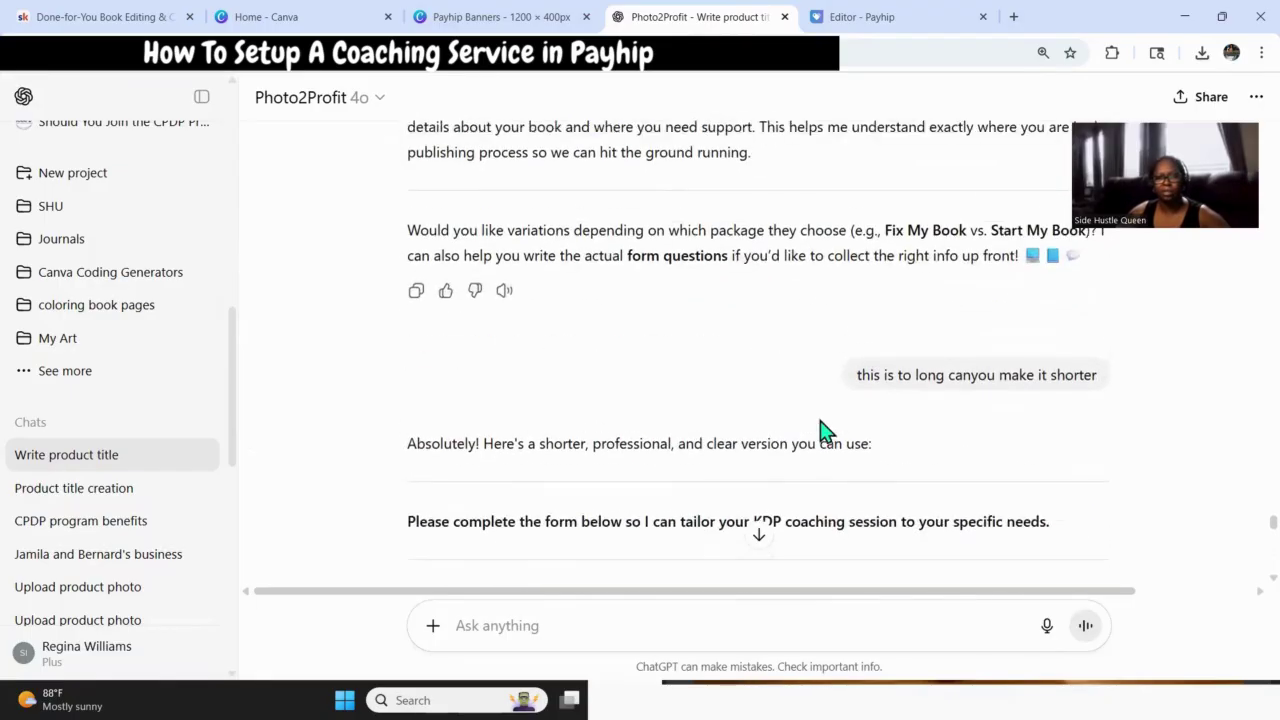
{"action": "left_click", "coordinate": [886, 17]}
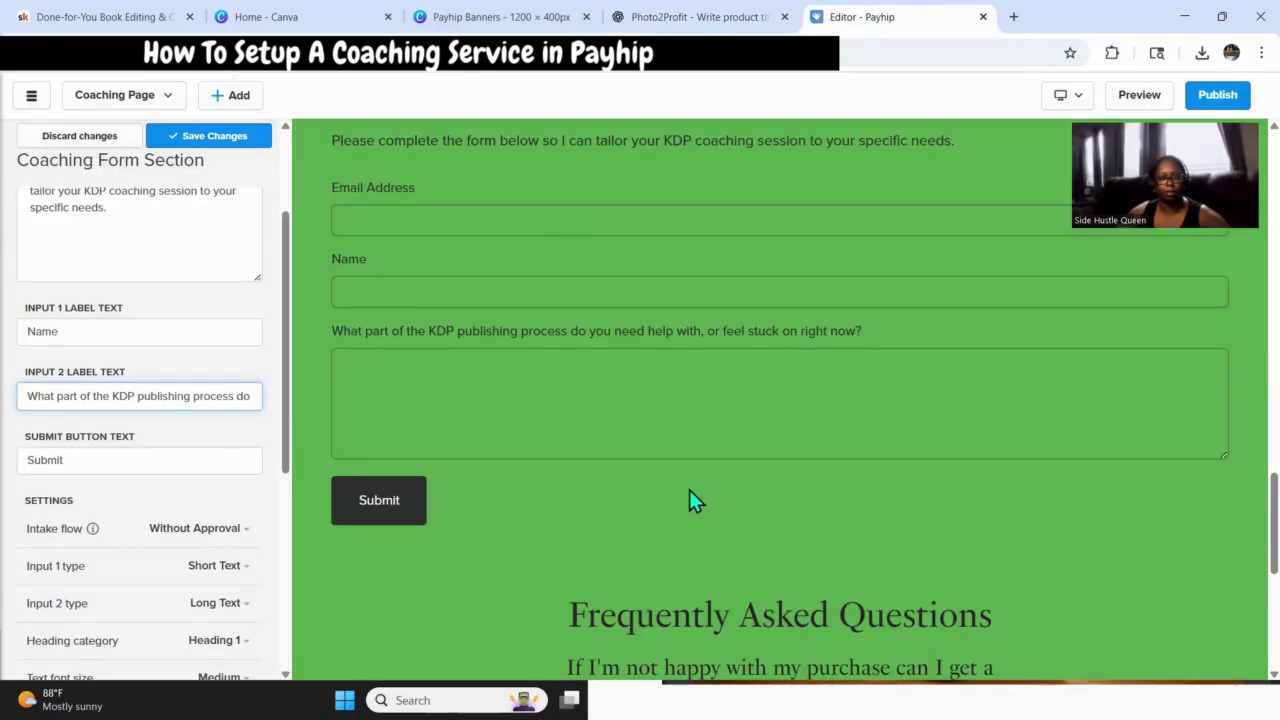
{"action": "scroll", "coordinate": [626, 500], "scroll_direction": "down", "scroll_amount": 2}
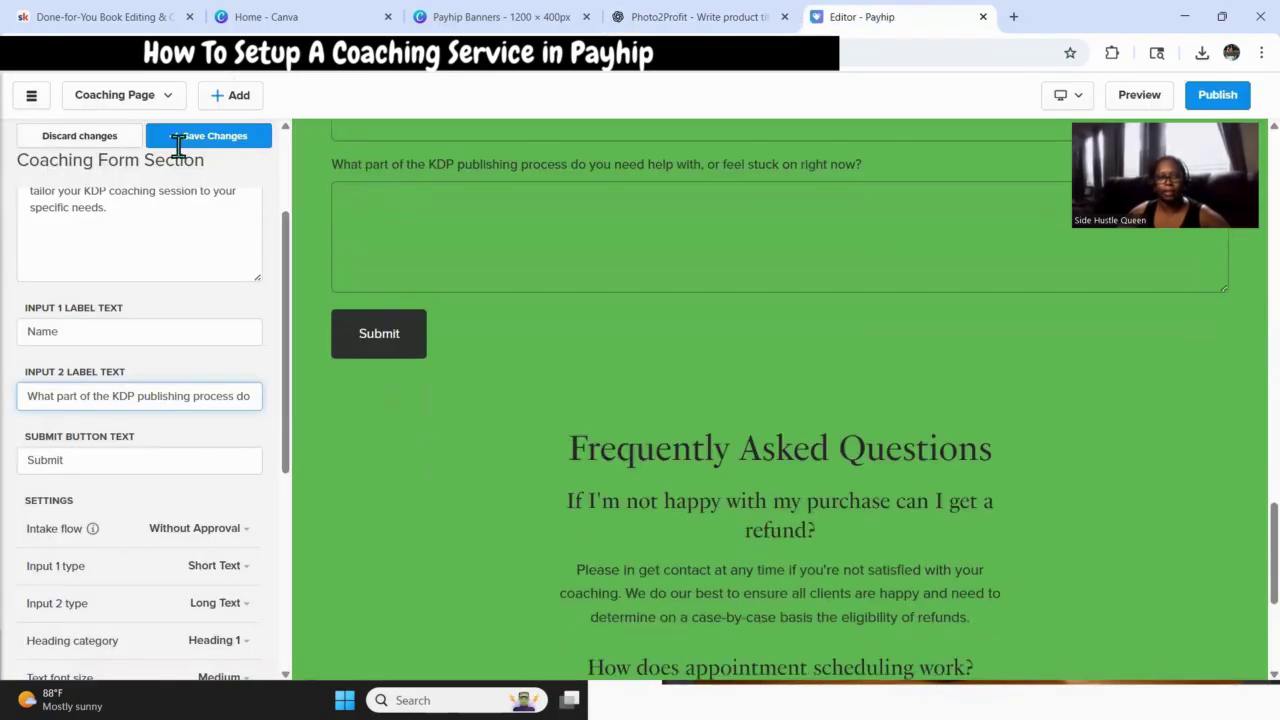
{"action": "left_click", "coordinate": [188, 137]}
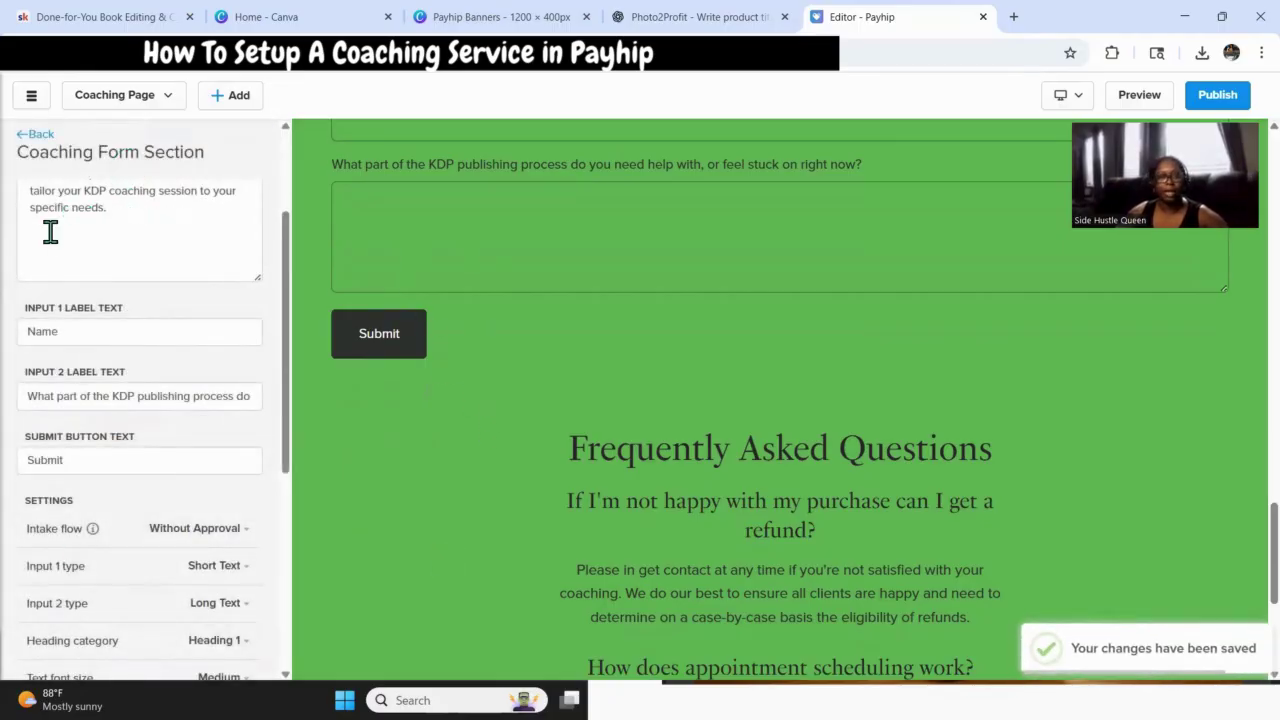
Leave the form section and open the color scheme options of the Frequently Asked Questions section.
{"action": "scroll", "coordinate": [246, 434], "scroll_direction": "up", "scroll_amount": 2}
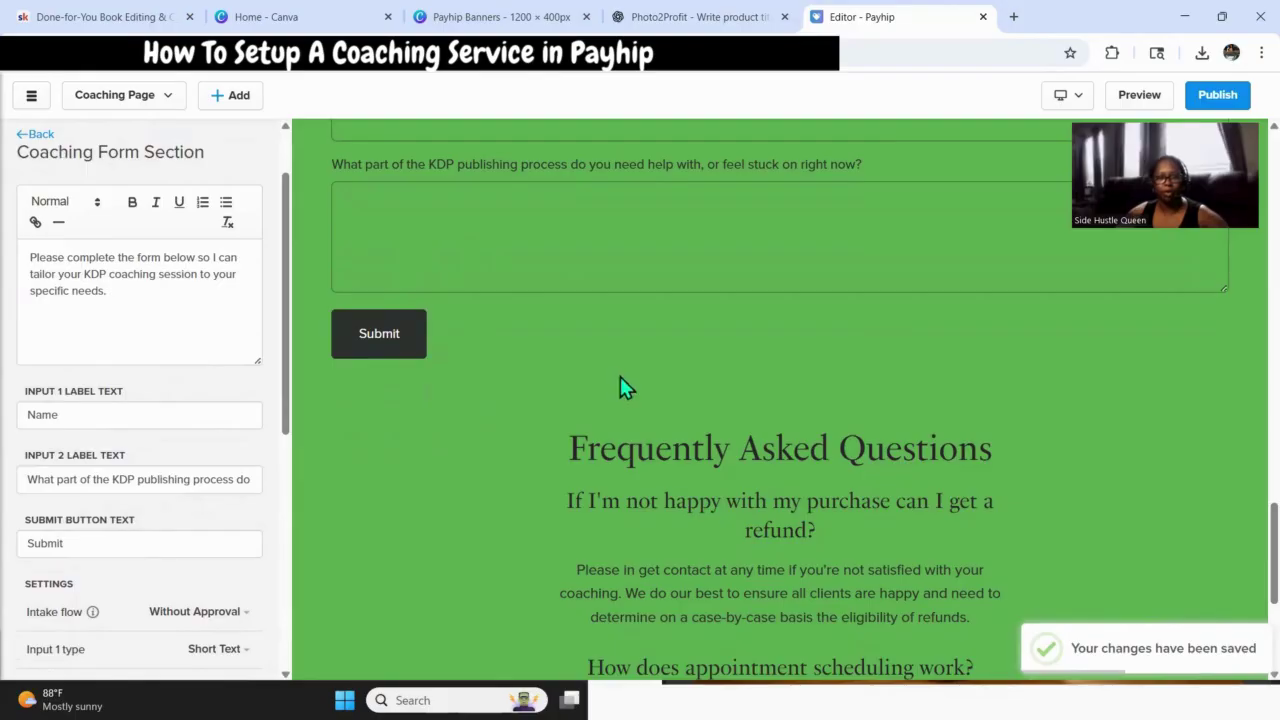
{"action": "scroll", "coordinate": [622, 378], "scroll_direction": "up", "scroll_amount": 5}
{"action": "scroll", "coordinate": [627, 382], "scroll_direction": "down", "scroll_amount": 7}
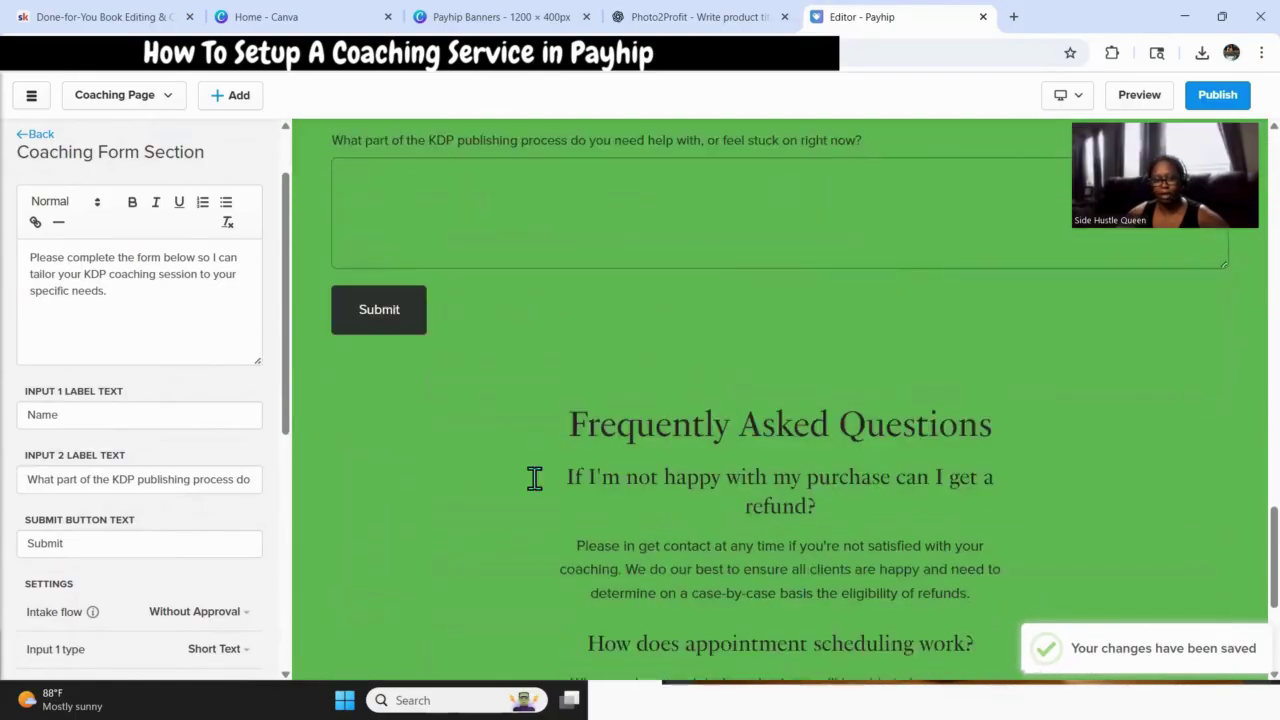
{"action": "left_click", "coordinate": [40, 135]}
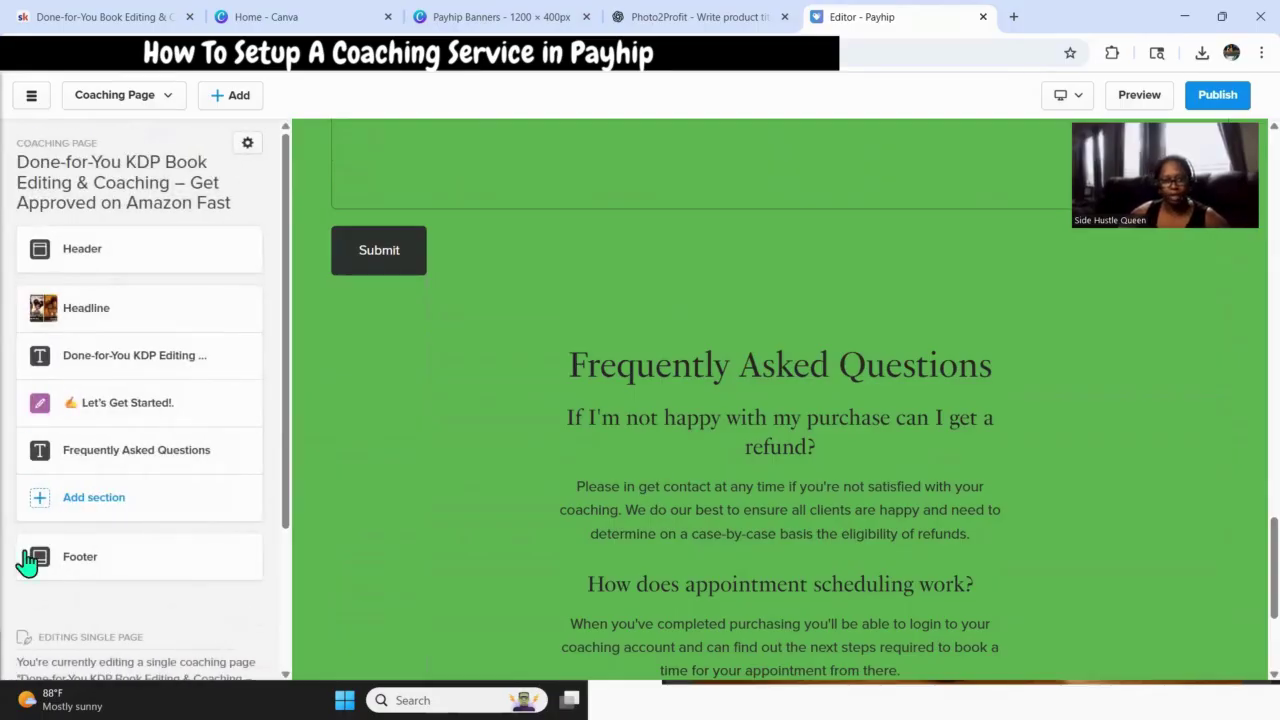
{"action": "left_click", "coordinate": [124, 455]}
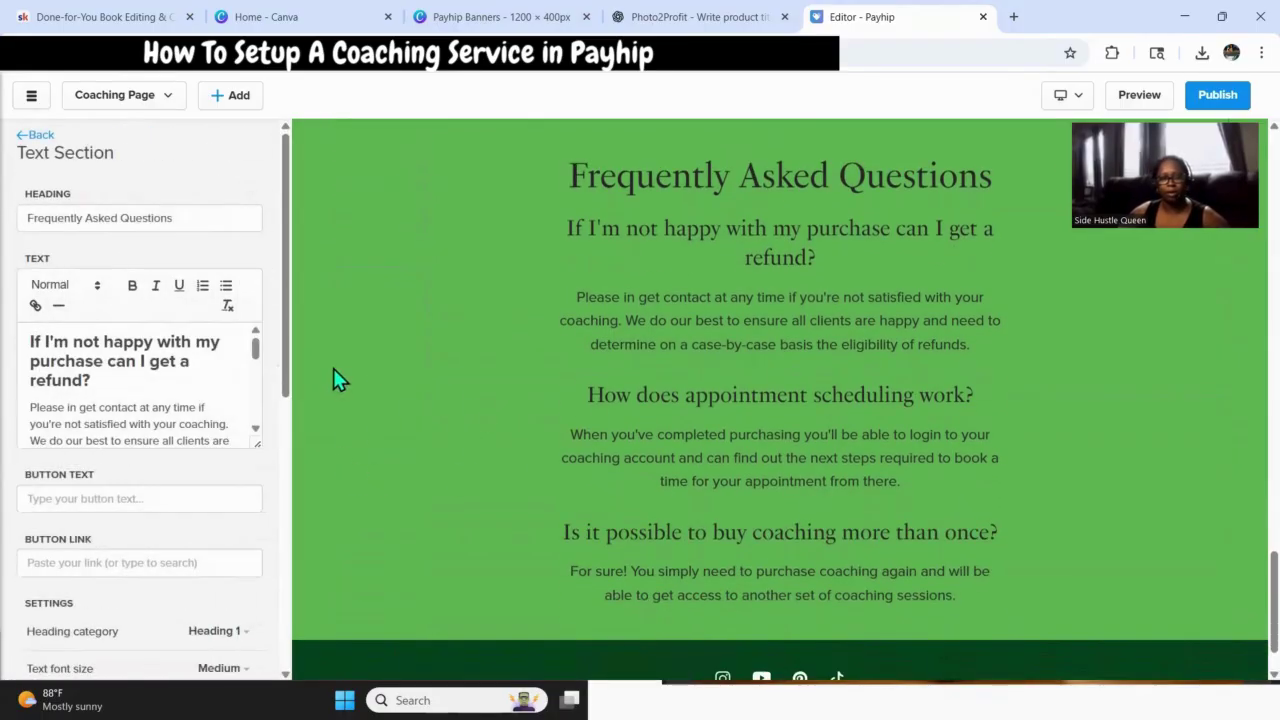
{"action": "scroll", "coordinate": [189, 437], "scroll_direction": "down", "scroll_amount": 5}
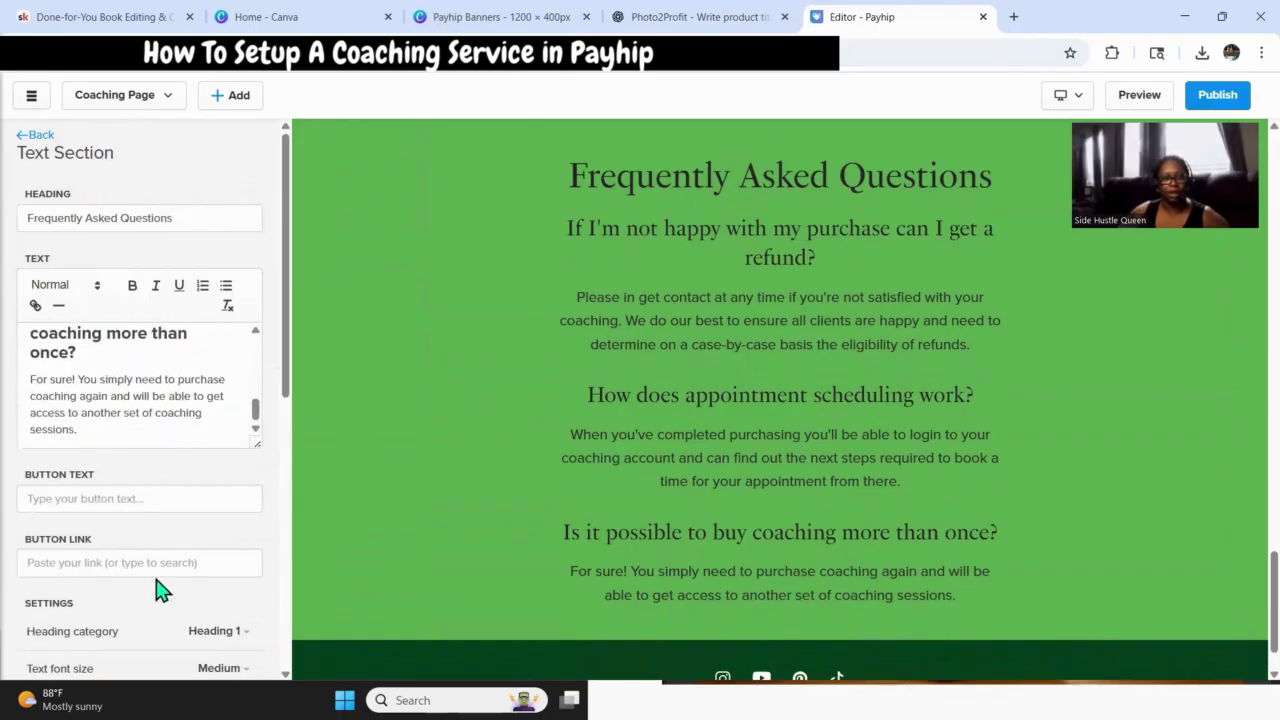
{"action": "scroll", "coordinate": [162, 588], "scroll_direction": "down", "scroll_amount": 2}
{"action": "scroll", "coordinate": [163, 506], "scroll_direction": "down", "scroll_amount": 2}
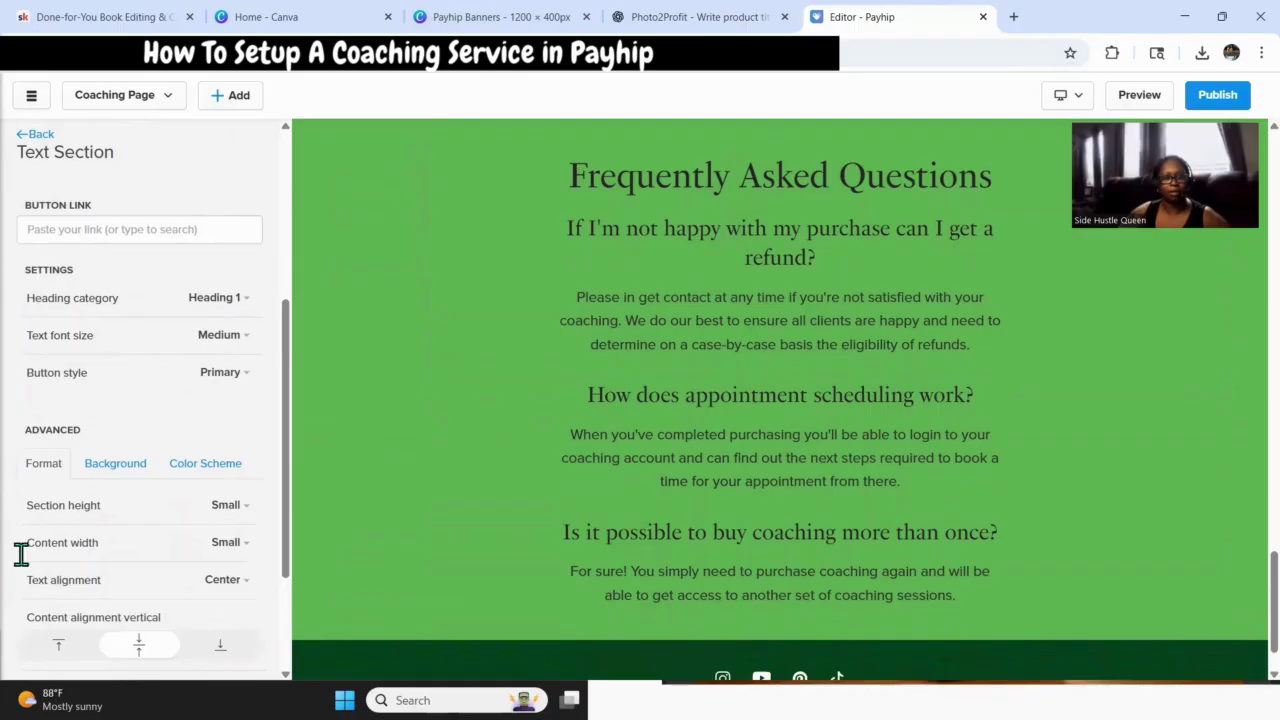
{"action": "left_click", "coordinate": [223, 465]}
{"action": "scroll", "coordinate": [160, 540], "scroll_direction": "down", "scroll_amount": 2}
Try the Highlight color scheme on the Frequently Asked Questions section and compare it with the rest of the page.
{"action": "left_click", "coordinate": [143, 585]}
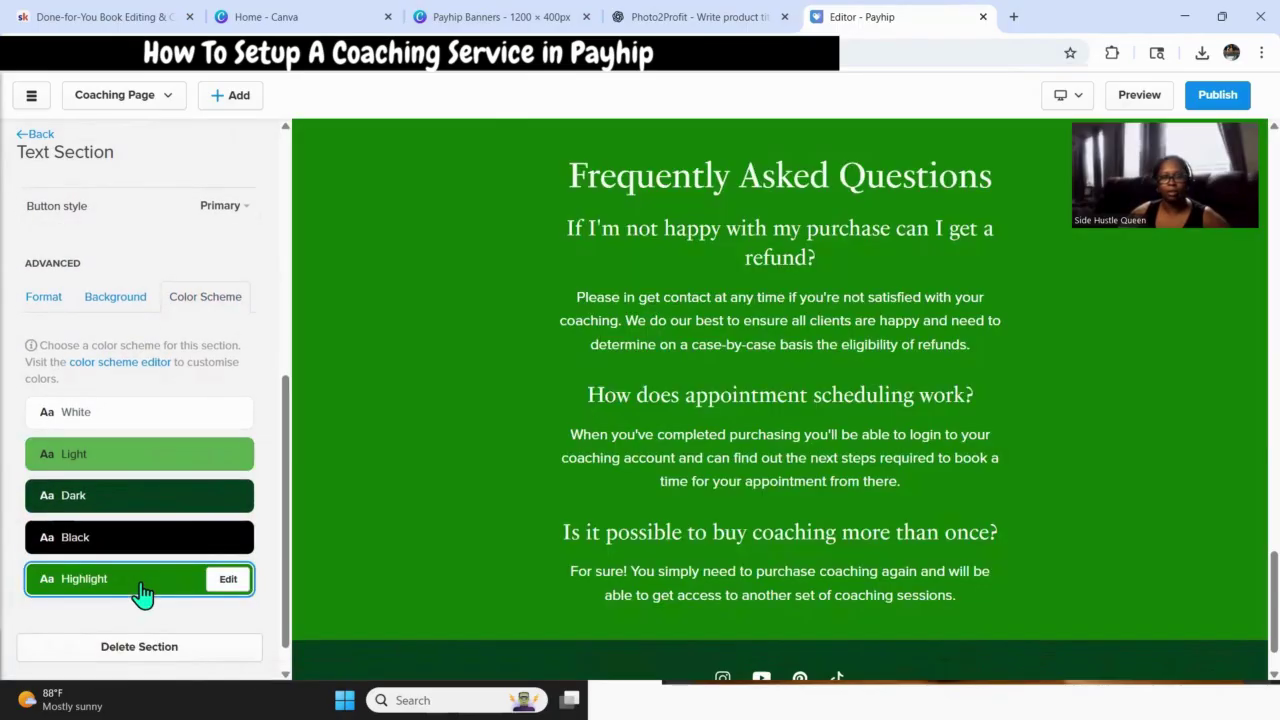
{"action": "scroll", "coordinate": [787, 558], "scroll_direction": "up", "scroll_amount": 15}
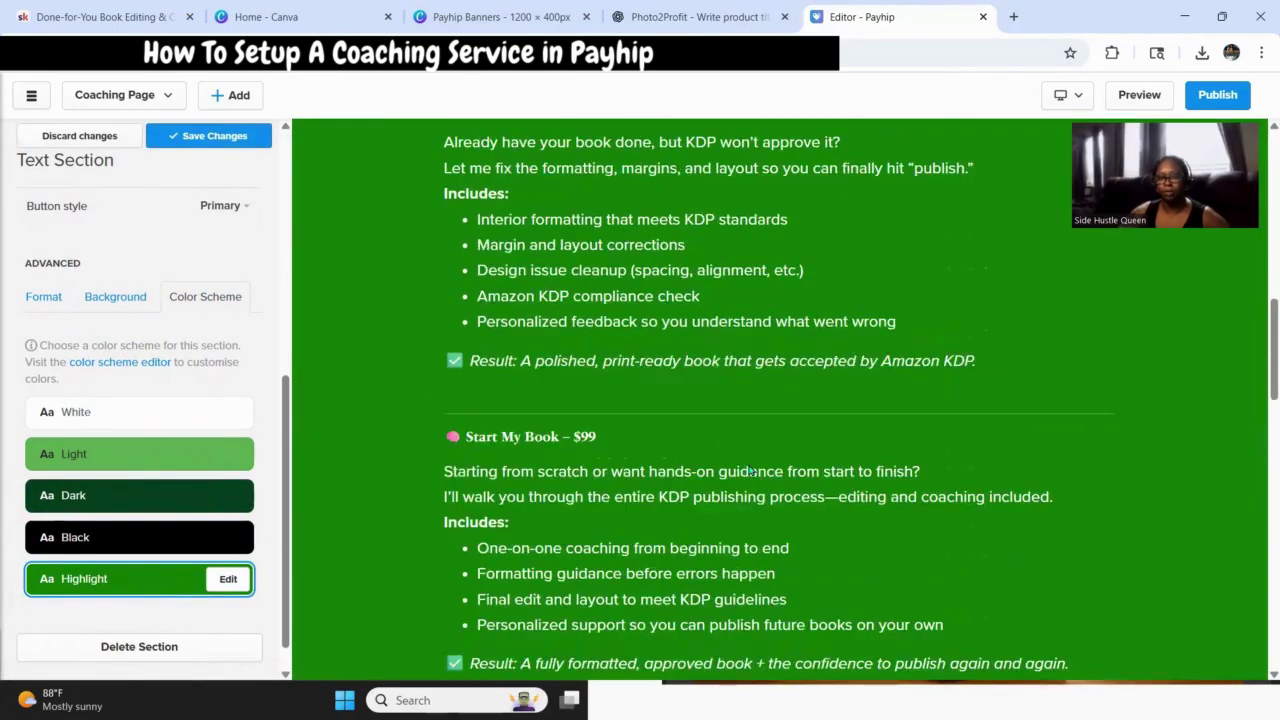
{"action": "scroll", "coordinate": [729, 427], "scroll_direction": "up", "scroll_amount": 5}
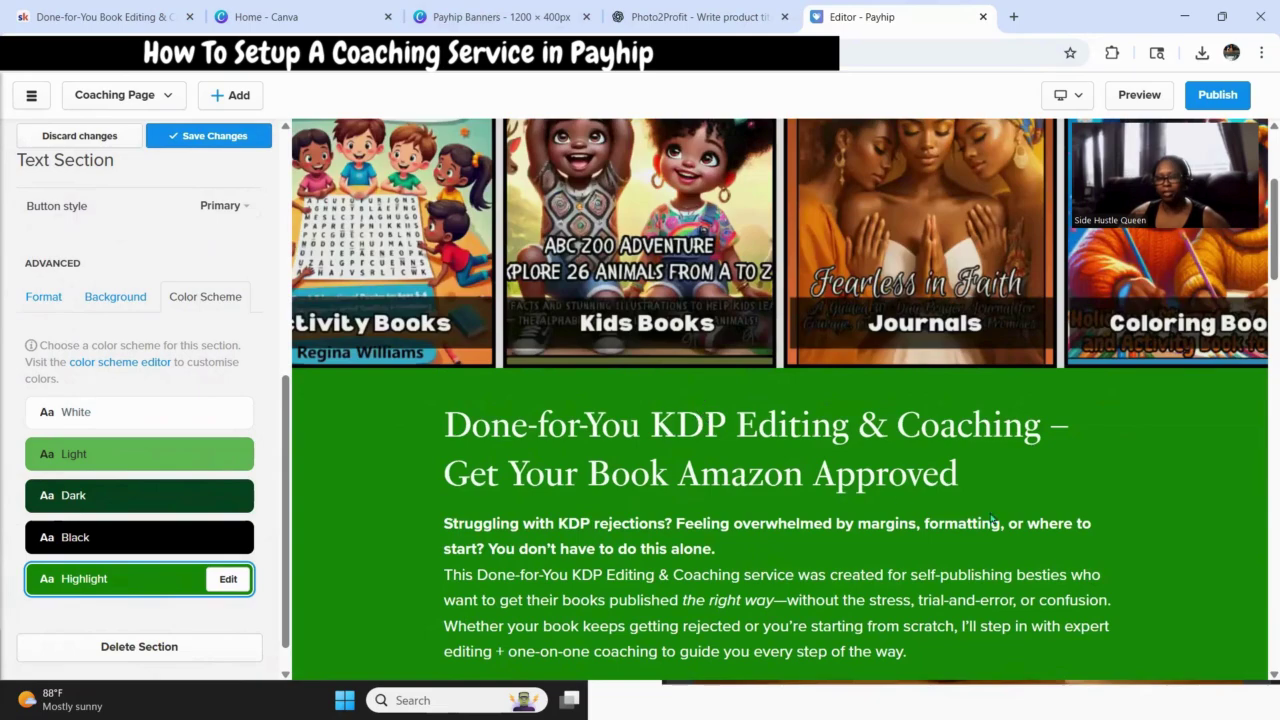
{"action": "scroll", "coordinate": [988, 518], "scroll_direction": "down", "scroll_amount": 7}
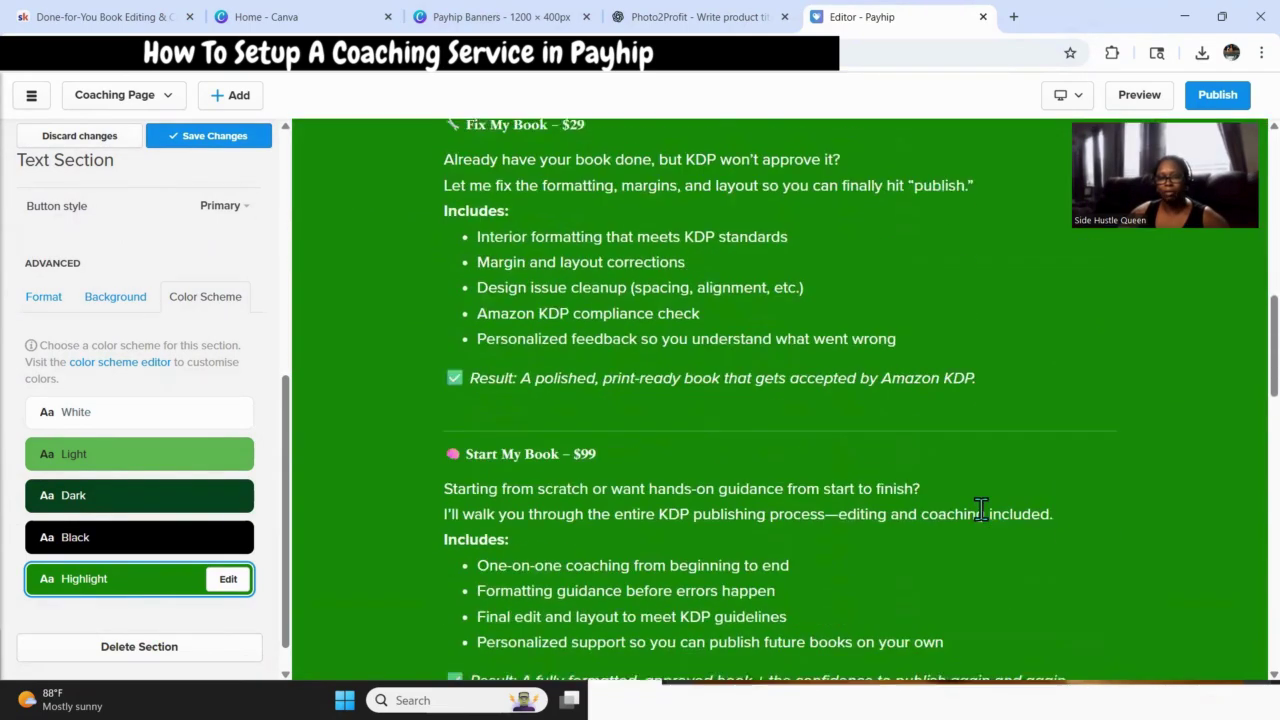
{"action": "scroll", "coordinate": [982, 510], "scroll_direction": "down", "scroll_amount": 2}
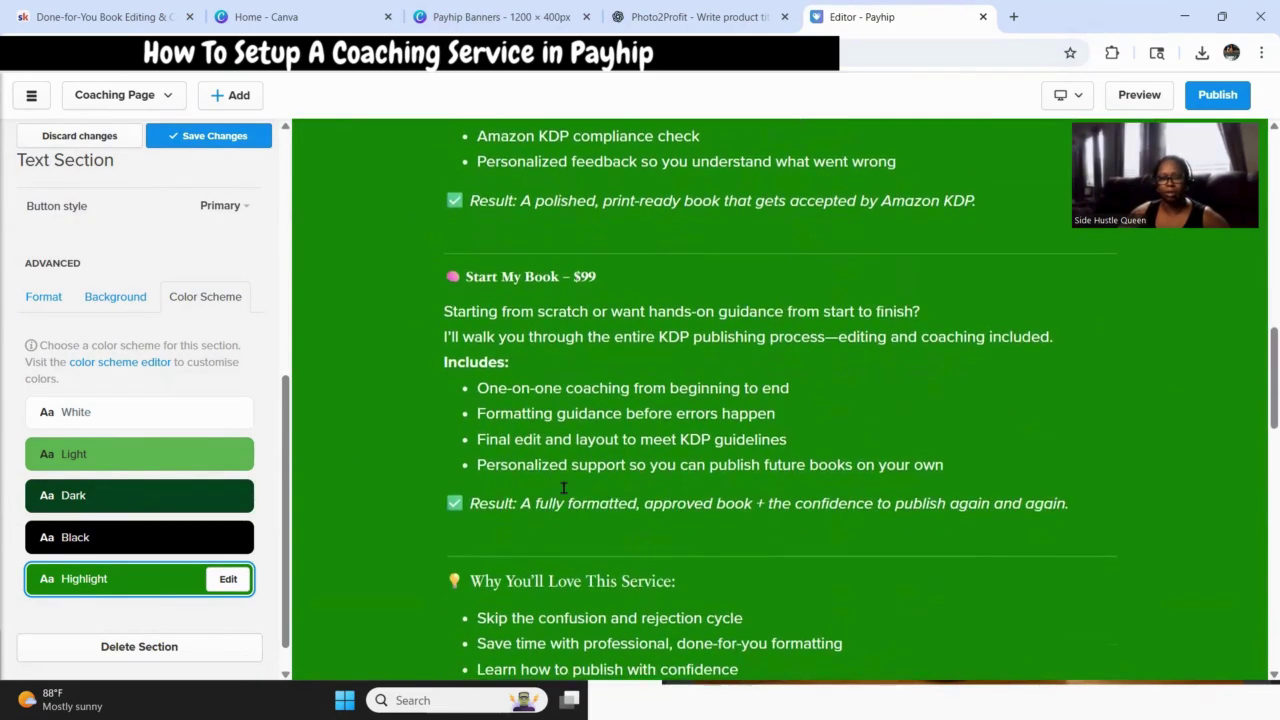
{"action": "scroll", "coordinate": [564, 490], "scroll_direction": "down", "scroll_amount": 15}
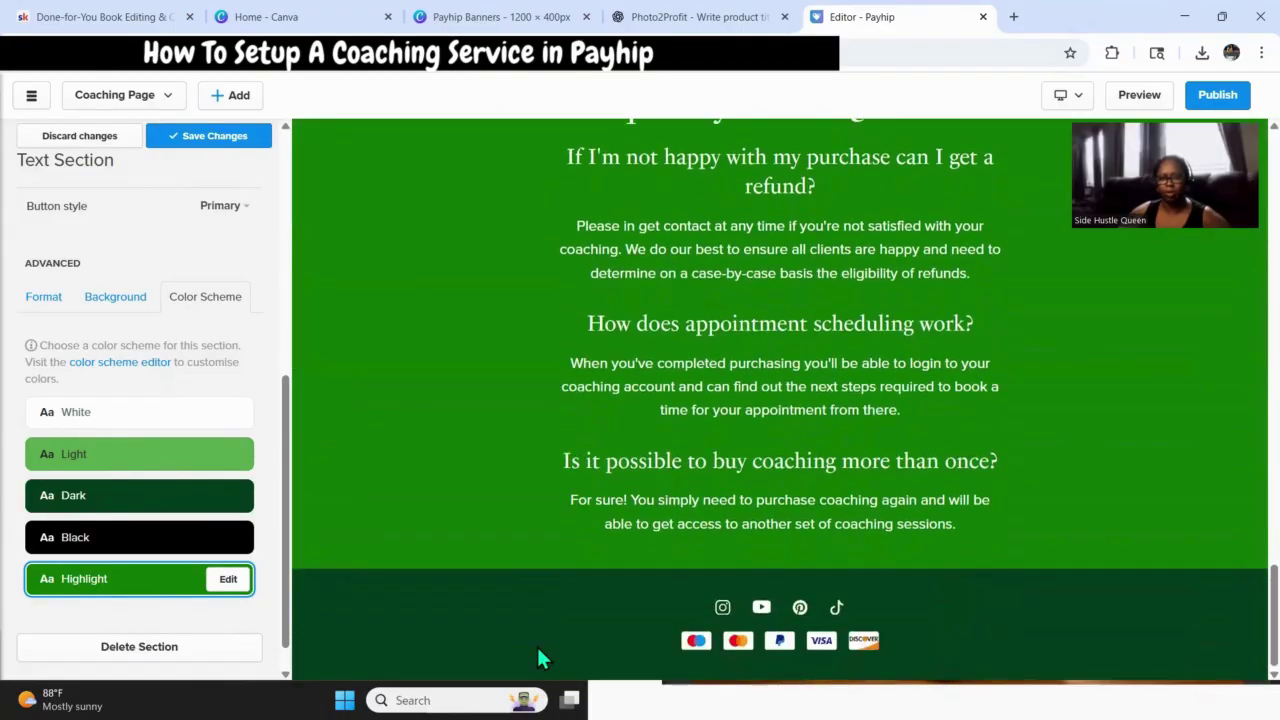
{"action": "scroll", "coordinate": [880, 530], "scroll_direction": "up", "scroll_amount": 1}
{"action": "scroll", "coordinate": [901, 524], "scroll_direction": "down", "scroll_amount": 1}
Set the Frequently Asked Questions section's color scheme to Dark, save the changes and return to the section list.
{"action": "left_click", "coordinate": [122, 503]}
{"action": "scroll", "coordinate": [671, 571], "scroll_direction": "up", "scroll_amount": 2}
{"action": "scroll", "coordinate": [668, 585], "scroll_direction": "down", "scroll_amount": 2}
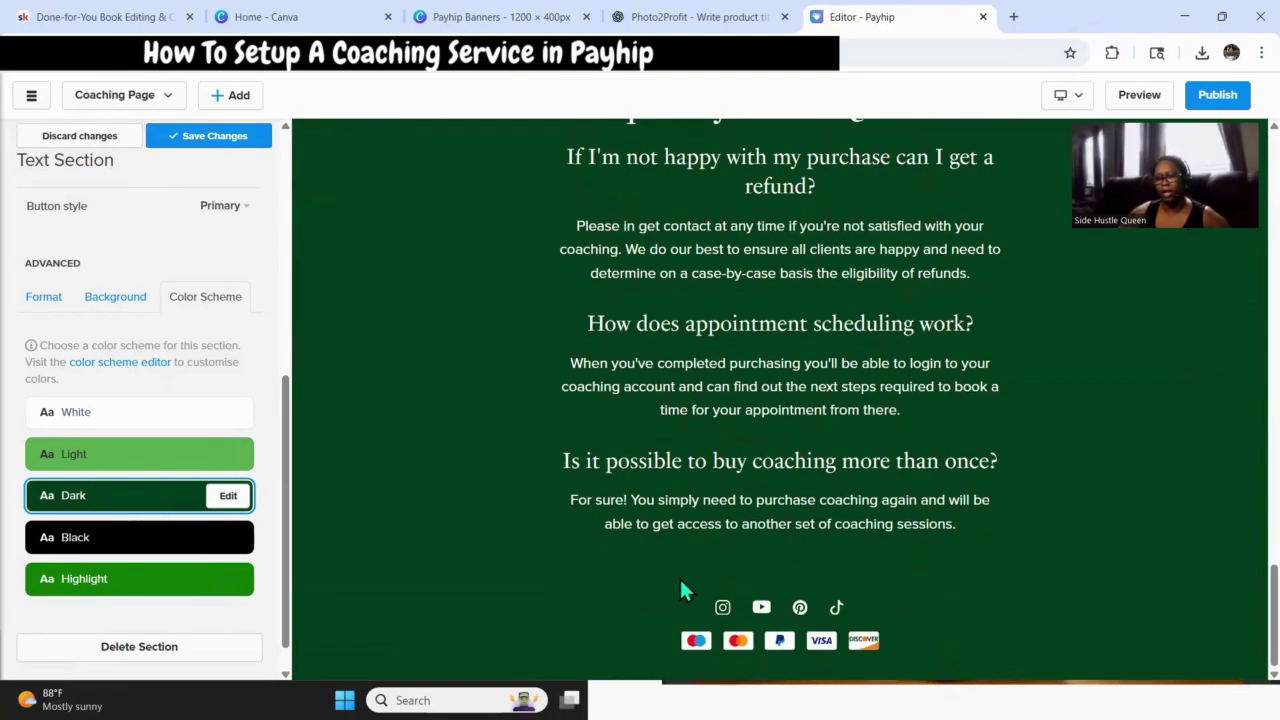
{"action": "scroll", "coordinate": [680, 578], "scroll_direction": "up", "scroll_amount": 7}
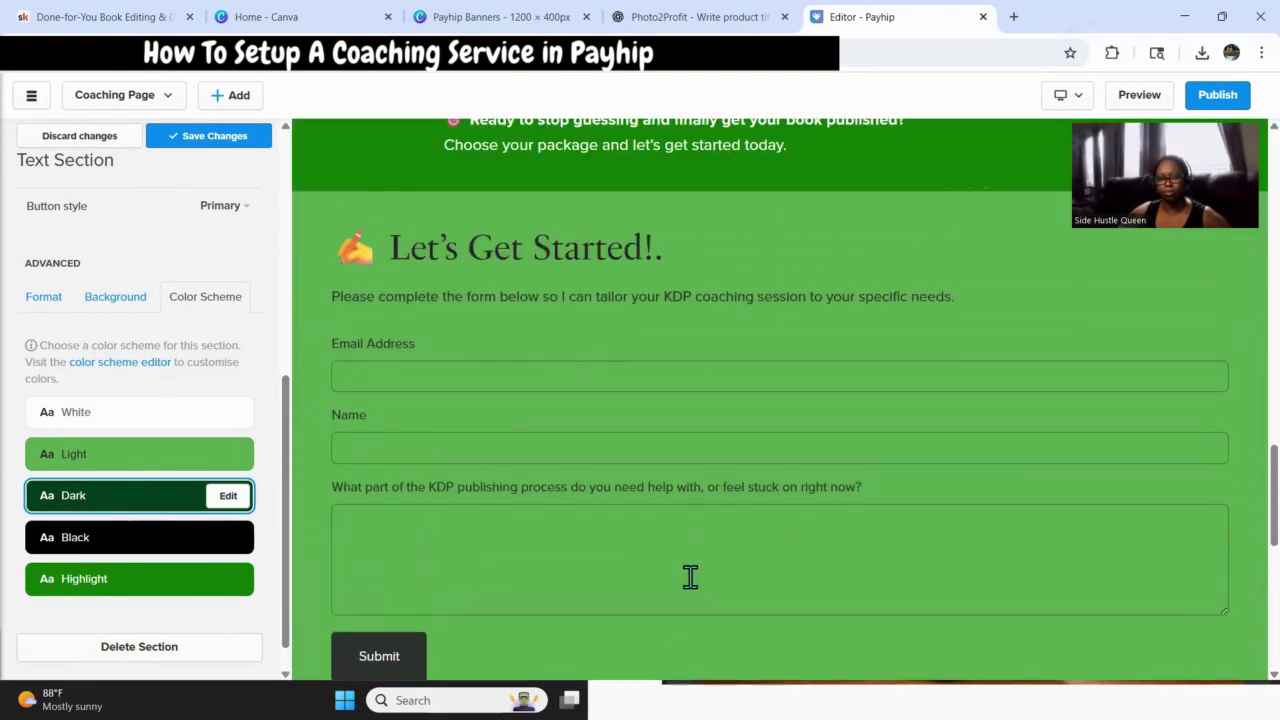
{"action": "scroll", "coordinate": [690, 577], "scroll_direction": "up", "scroll_amount": 4}
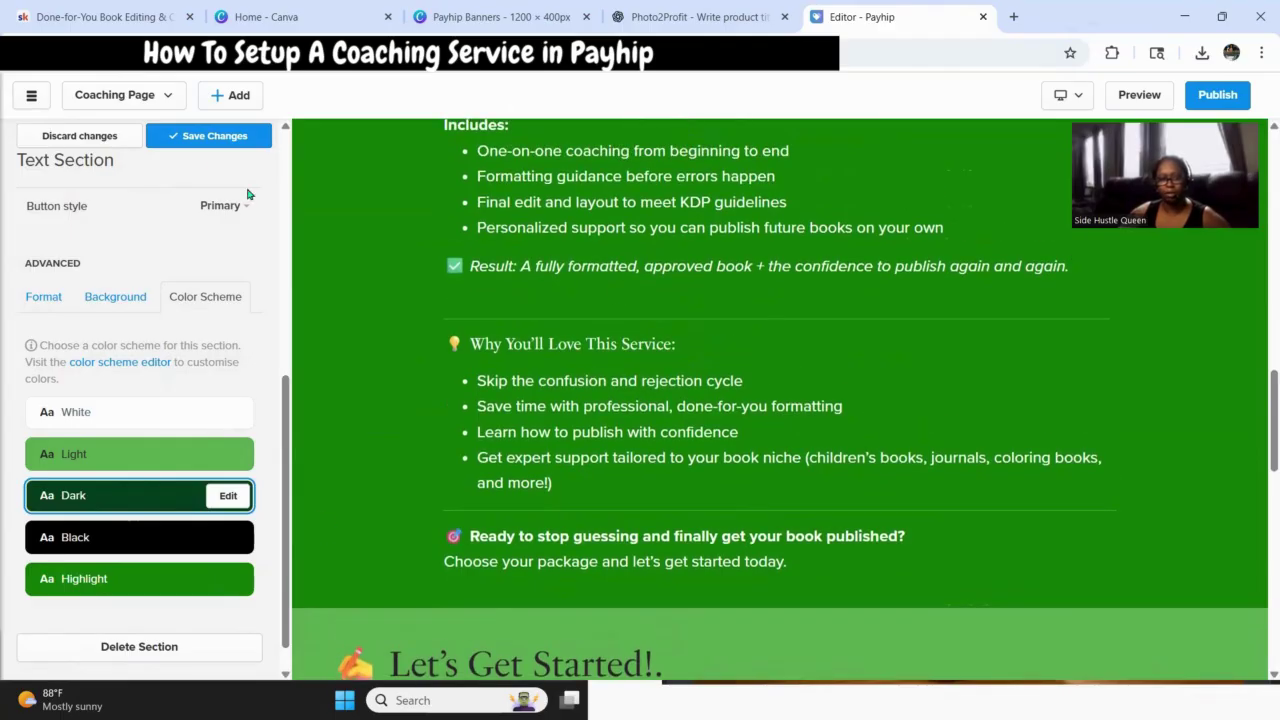
{"action": "left_click", "coordinate": [203, 140]}
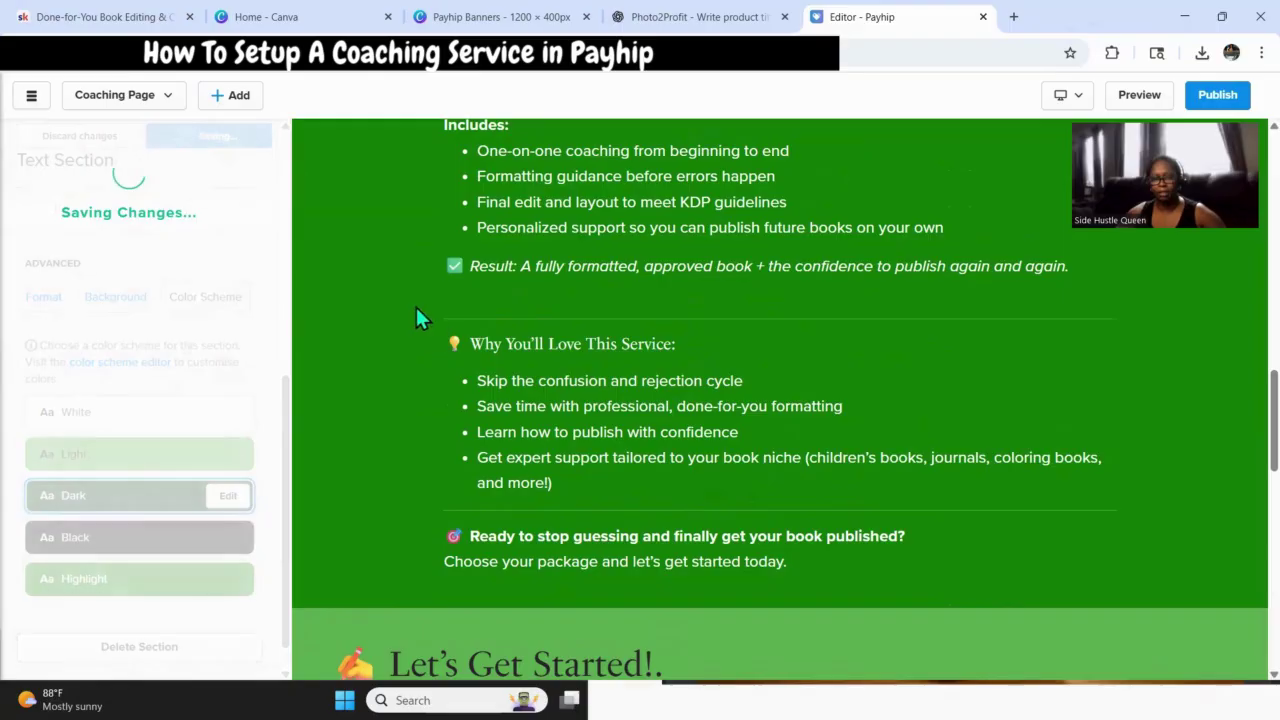
{"action": "left_click", "coordinate": [35, 135]}
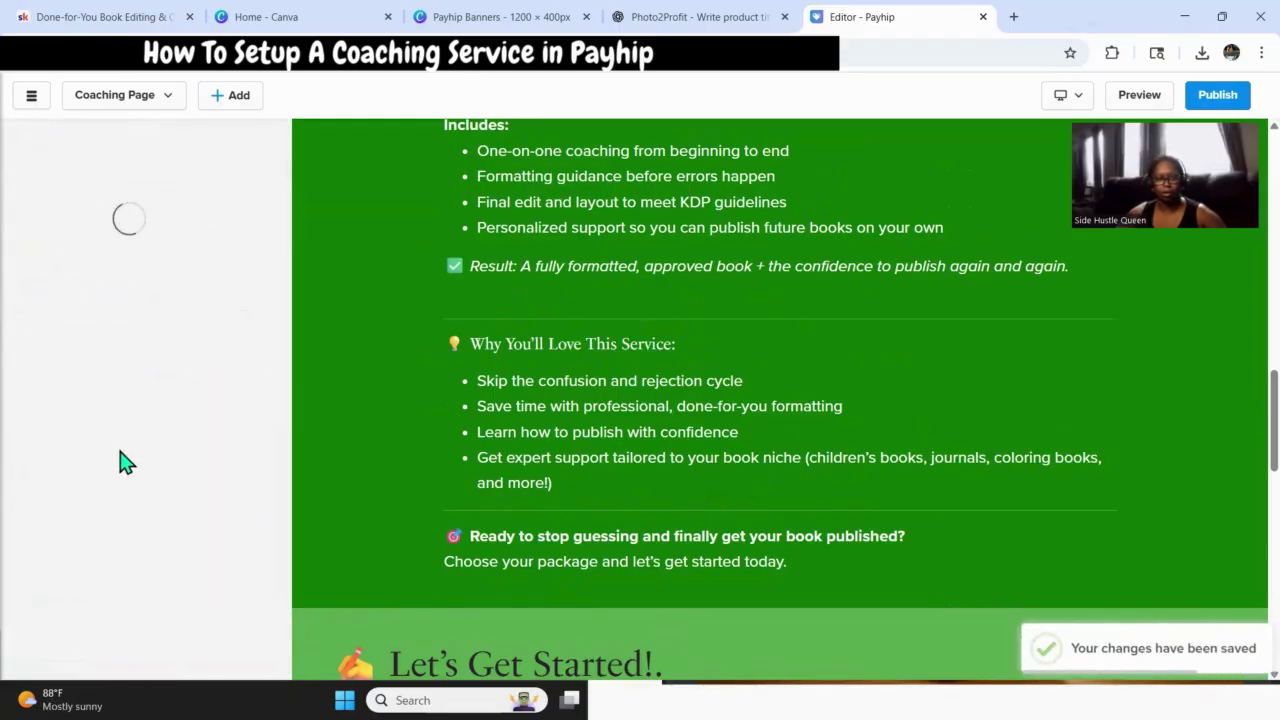
Review the section colors down the coaching page and check the Headline section's settings.
{"action": "scroll", "coordinate": [570, 349], "scroll_direction": "down", "scroll_amount": 1}
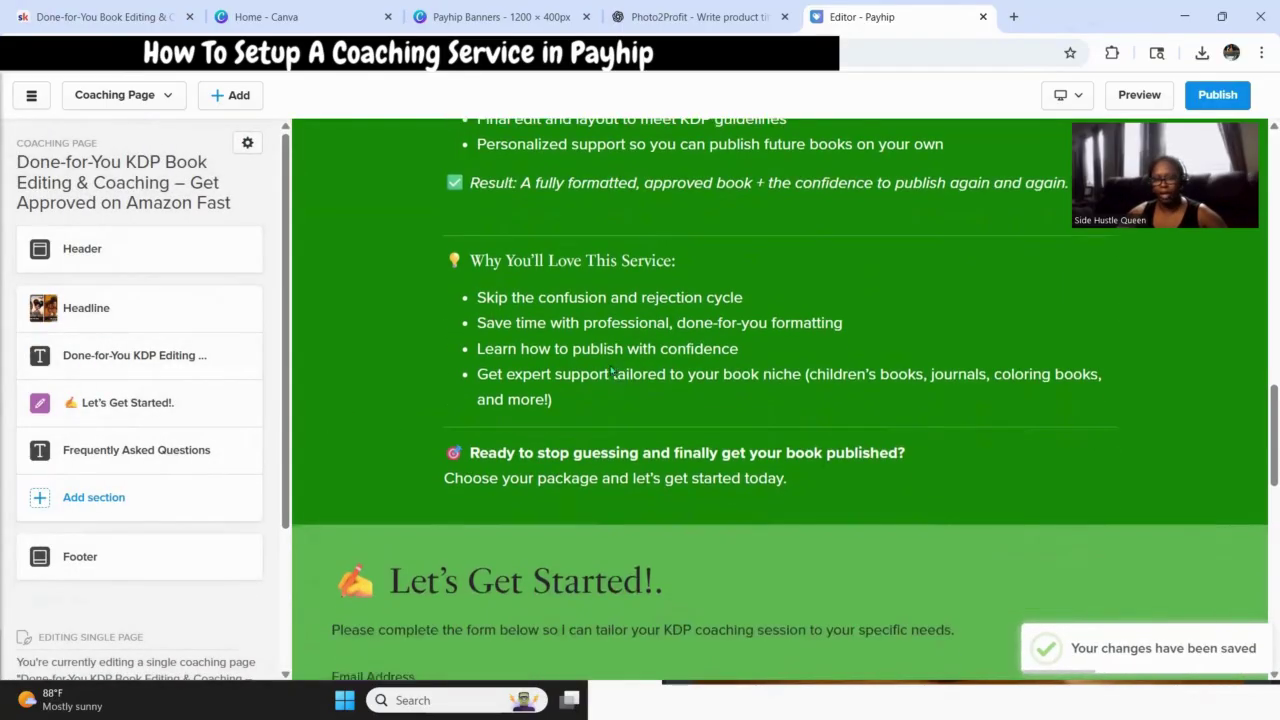
{"action": "scroll", "coordinate": [600, 350], "scroll_direction": "up", "scroll_amount": 1}
{"action": "scroll", "coordinate": [600, 400], "scroll_direction": "down", "scroll_amount": 10}
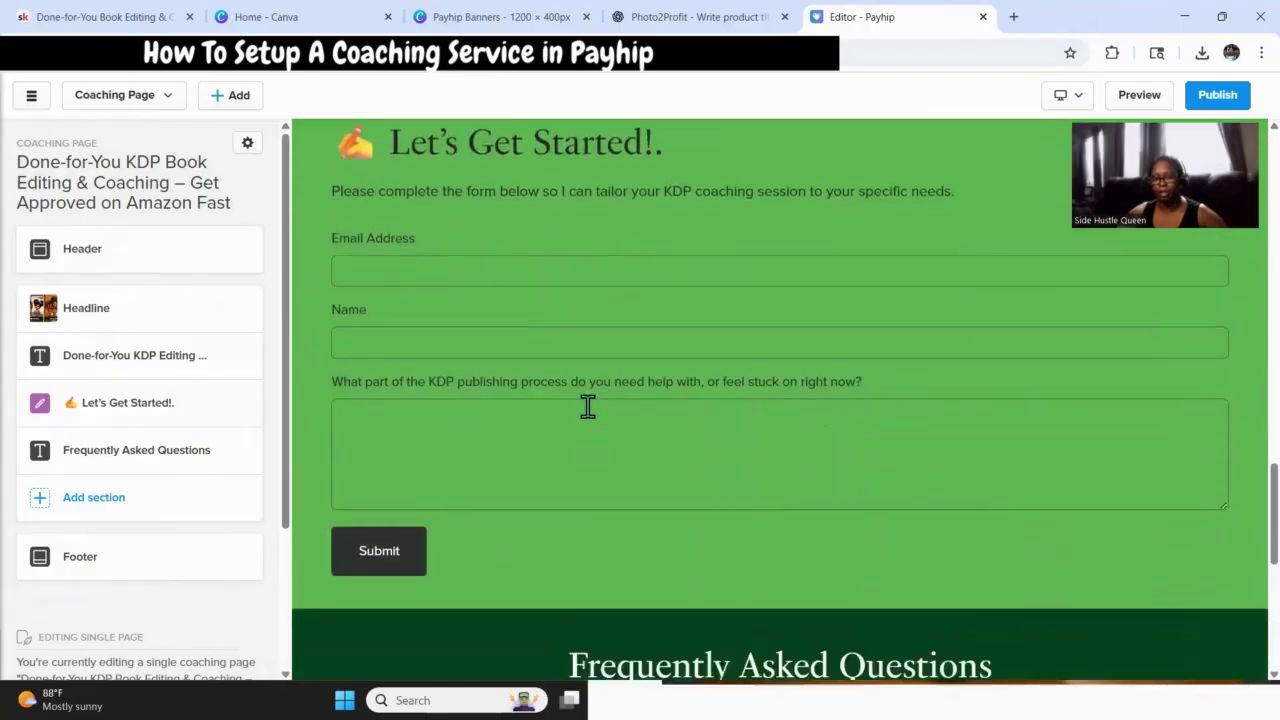
{"action": "scroll", "coordinate": [376, 490], "scroll_direction": "up", "scroll_amount": 2}
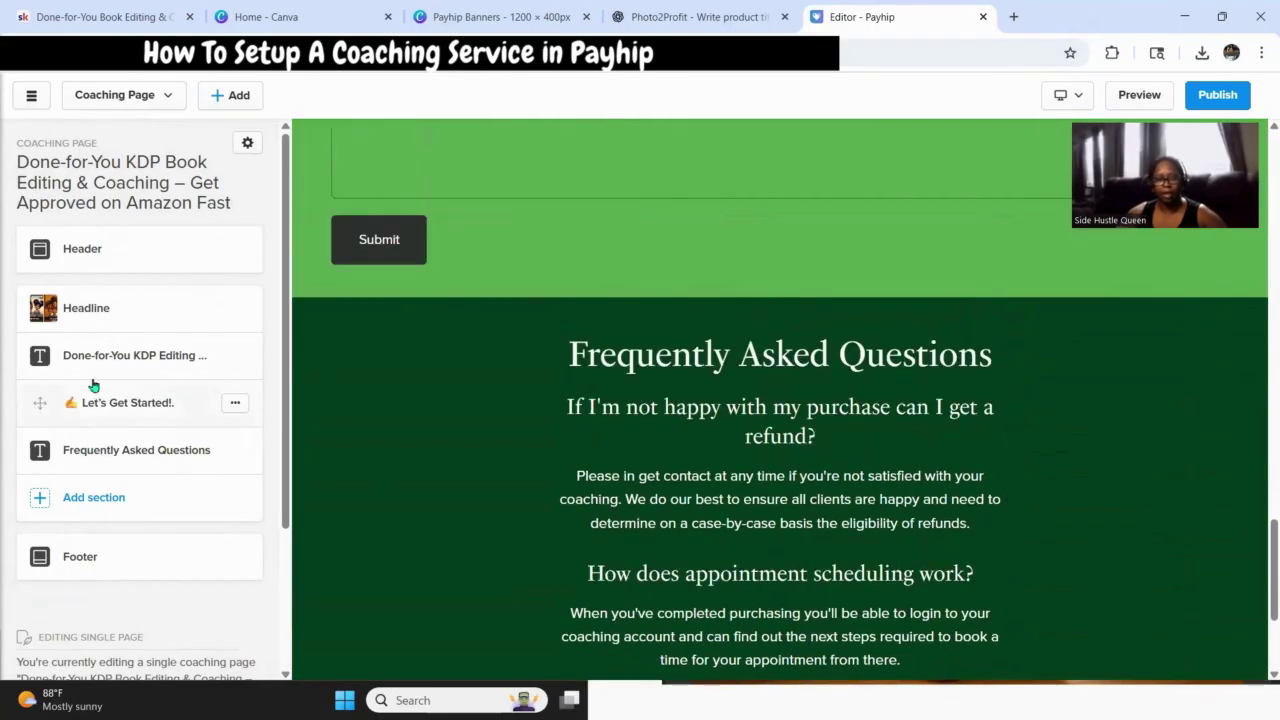
{"action": "left_click", "coordinate": [100, 312]}
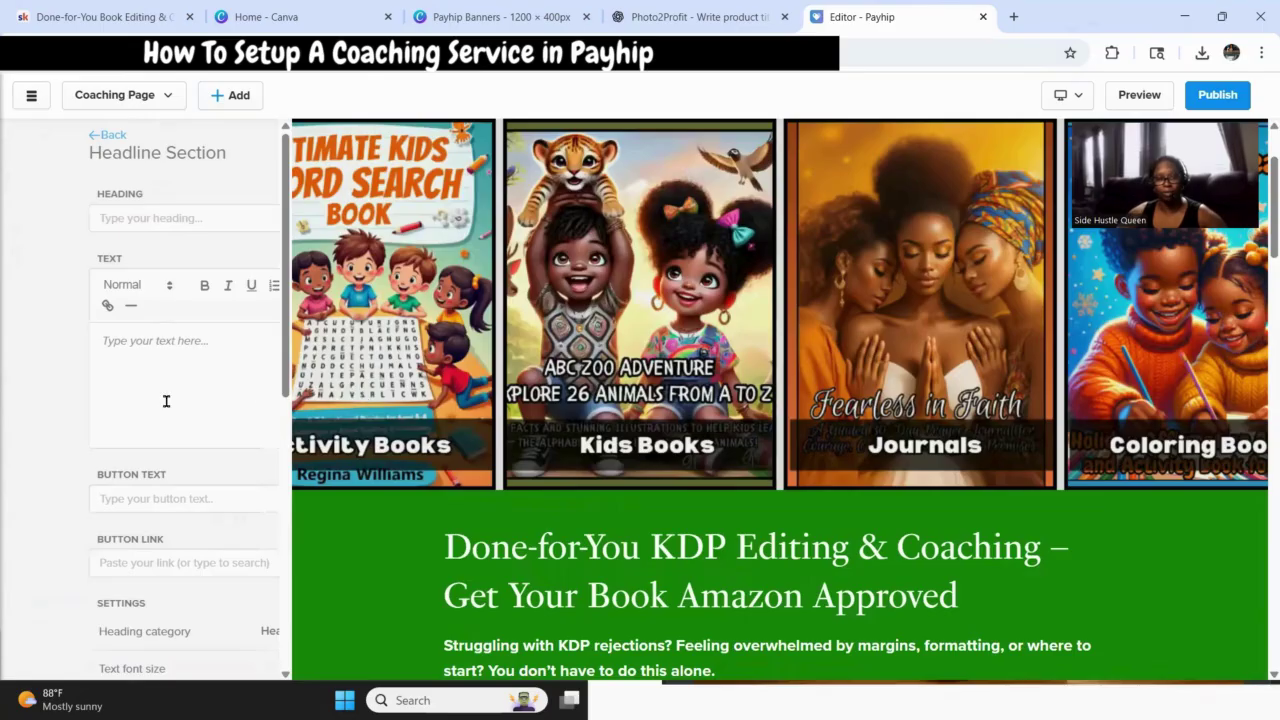
{"action": "left_click", "coordinate": [38, 134]}
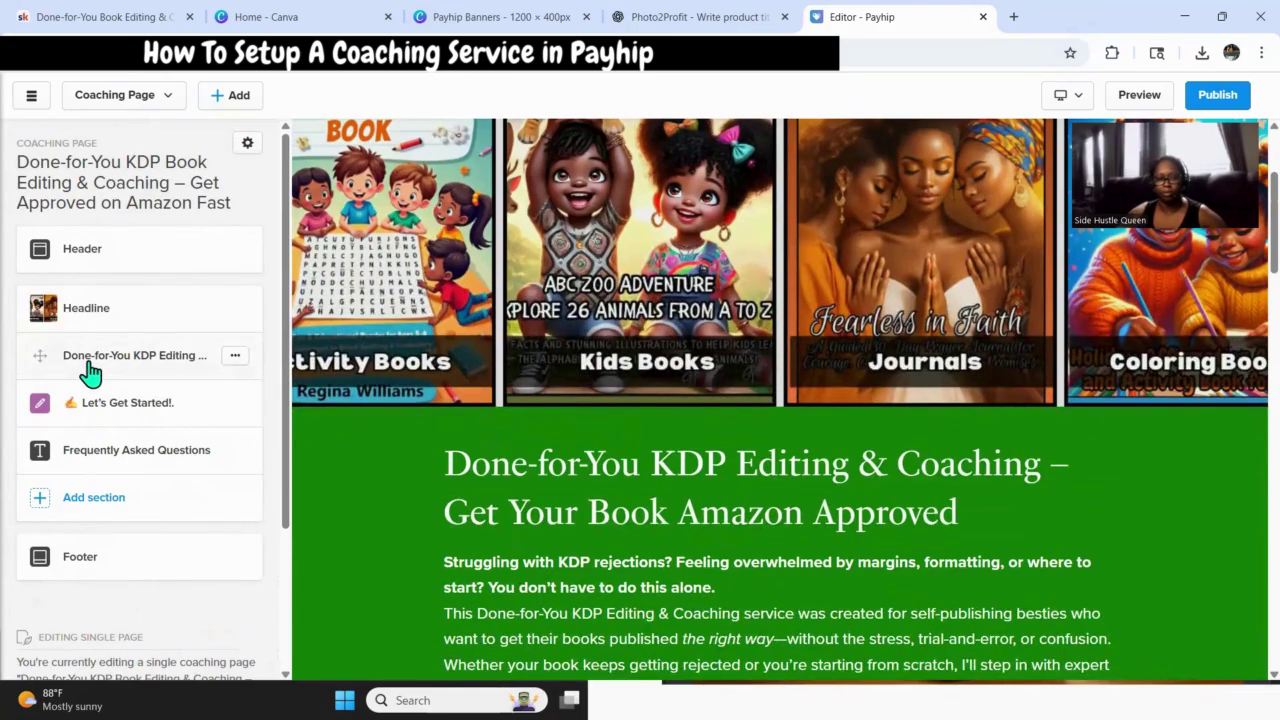
Set the color scheme of the Done-for-You KDP Editing & Coaching section to Dark, save the changes and check the page's colors.
{"action": "left_click", "coordinate": [90, 372]}
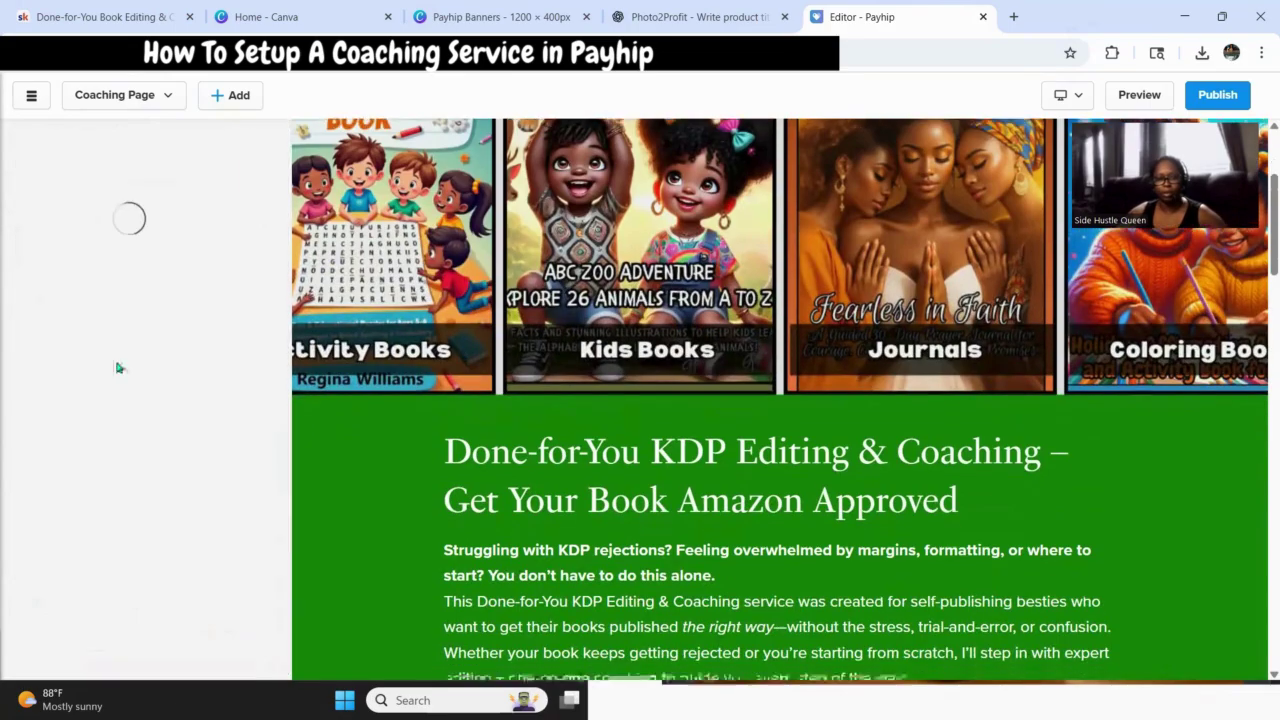
{"action": "scroll", "coordinate": [160, 465], "scroll_direction": "down", "scroll_amount": 3}
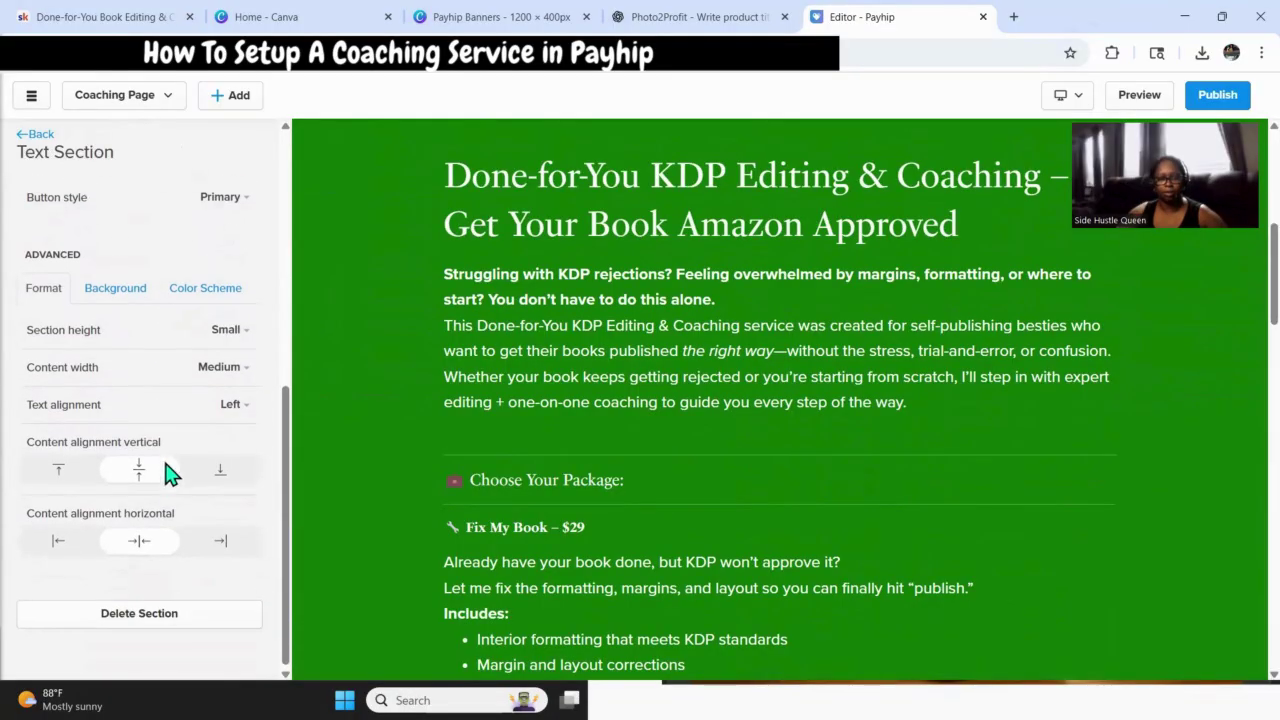
{"action": "scroll", "coordinate": [166, 470], "scroll_direction": "up", "scroll_amount": 1}
{"action": "left_click", "coordinate": [200, 378]}
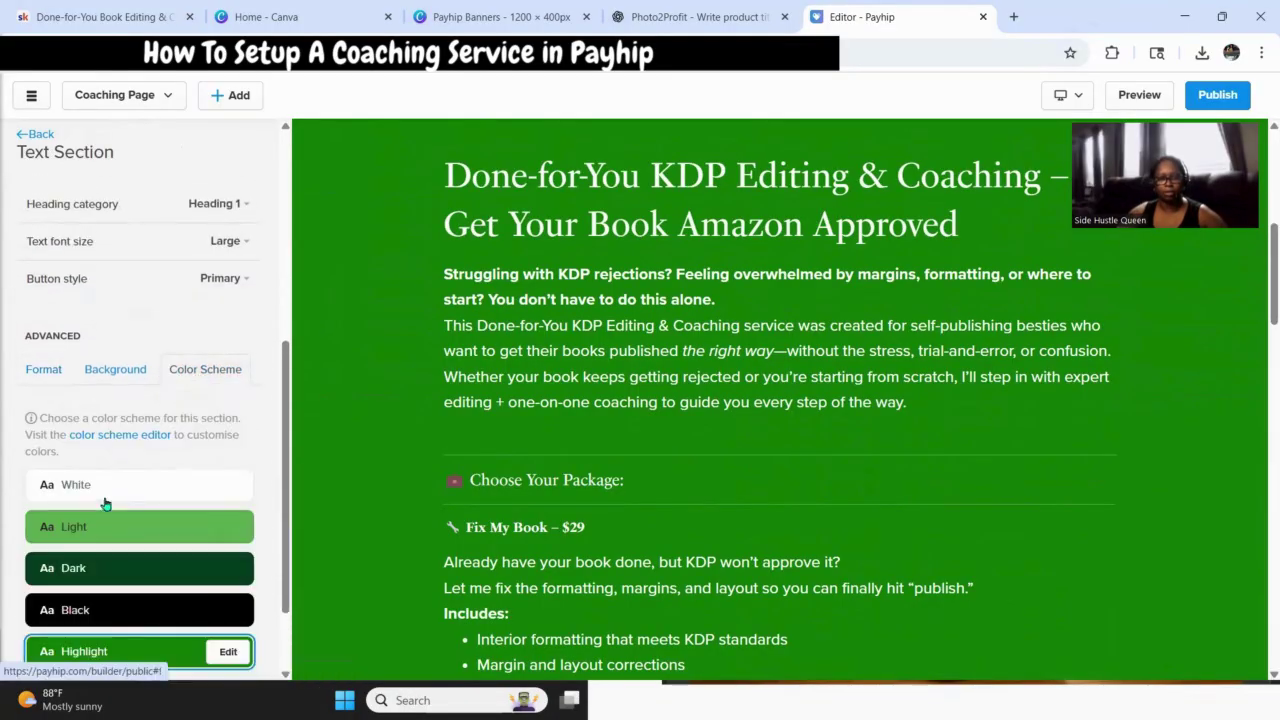
{"action": "left_click", "coordinate": [111, 571]}
{"action": "scroll", "coordinate": [765, 500], "scroll_direction": "down", "scroll_amount": 10}
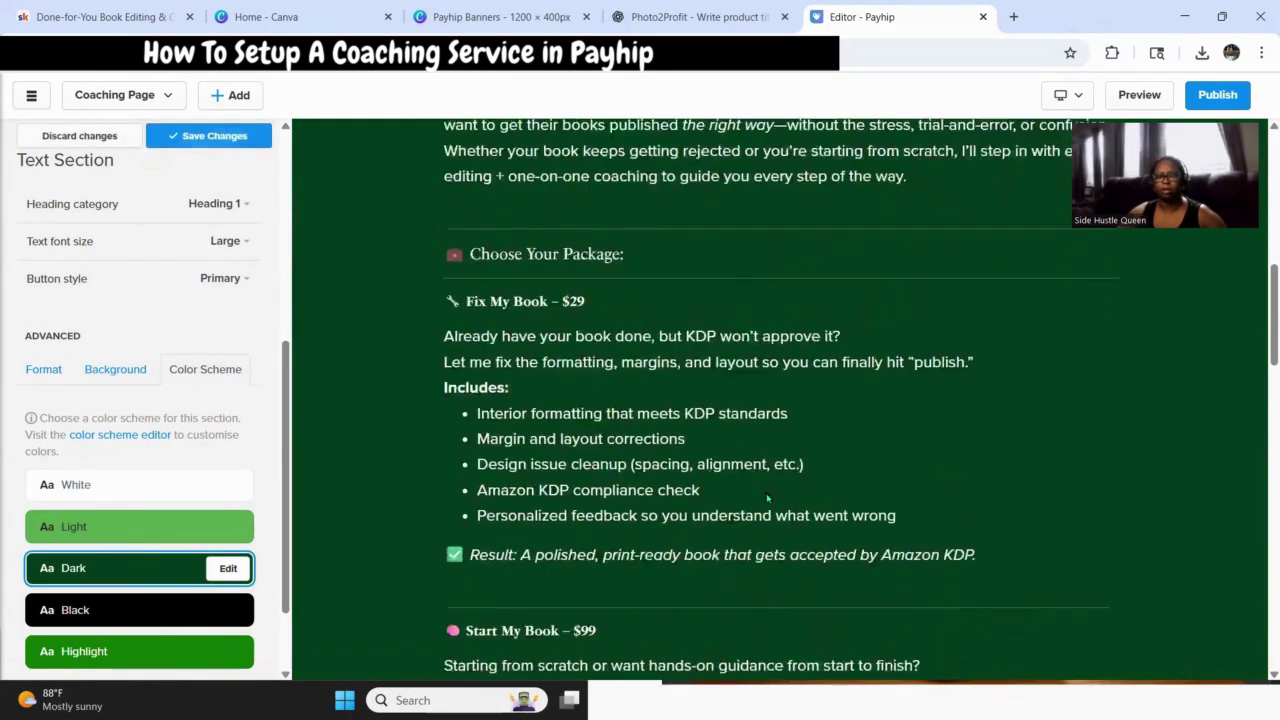
{"action": "scroll", "coordinate": [767, 496], "scroll_direction": "down", "scroll_amount": 8}
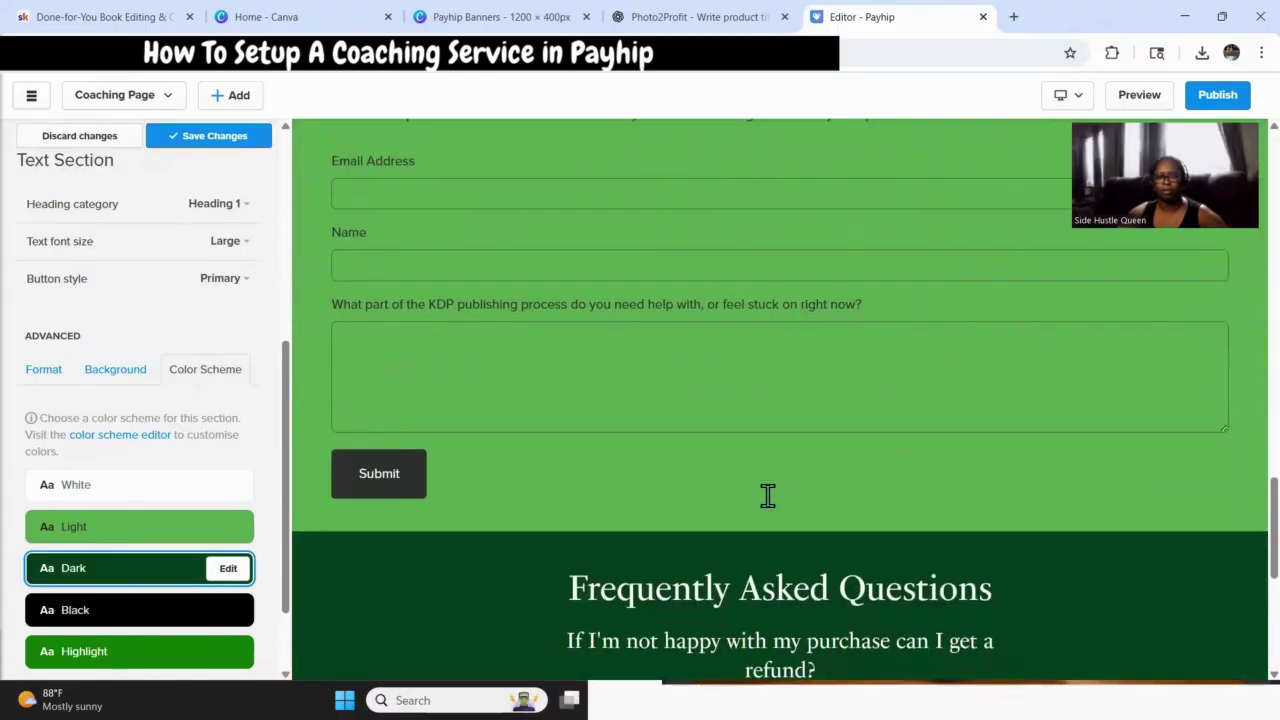
{"action": "left_click", "coordinate": [211, 140]}
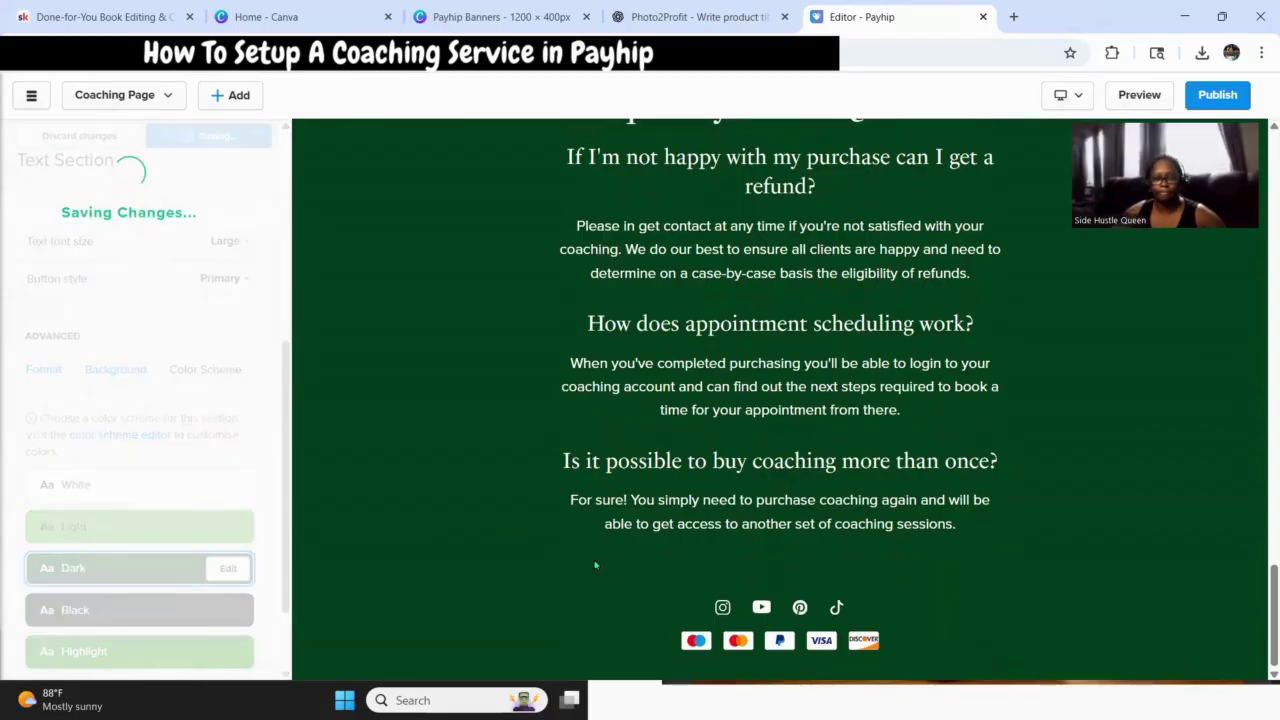
{"action": "scroll", "coordinate": [903, 640], "scroll_direction": "up", "scroll_amount": 3}
{"action": "scroll", "coordinate": [908, 600], "scroll_direction": "up", "scroll_amount": 6}
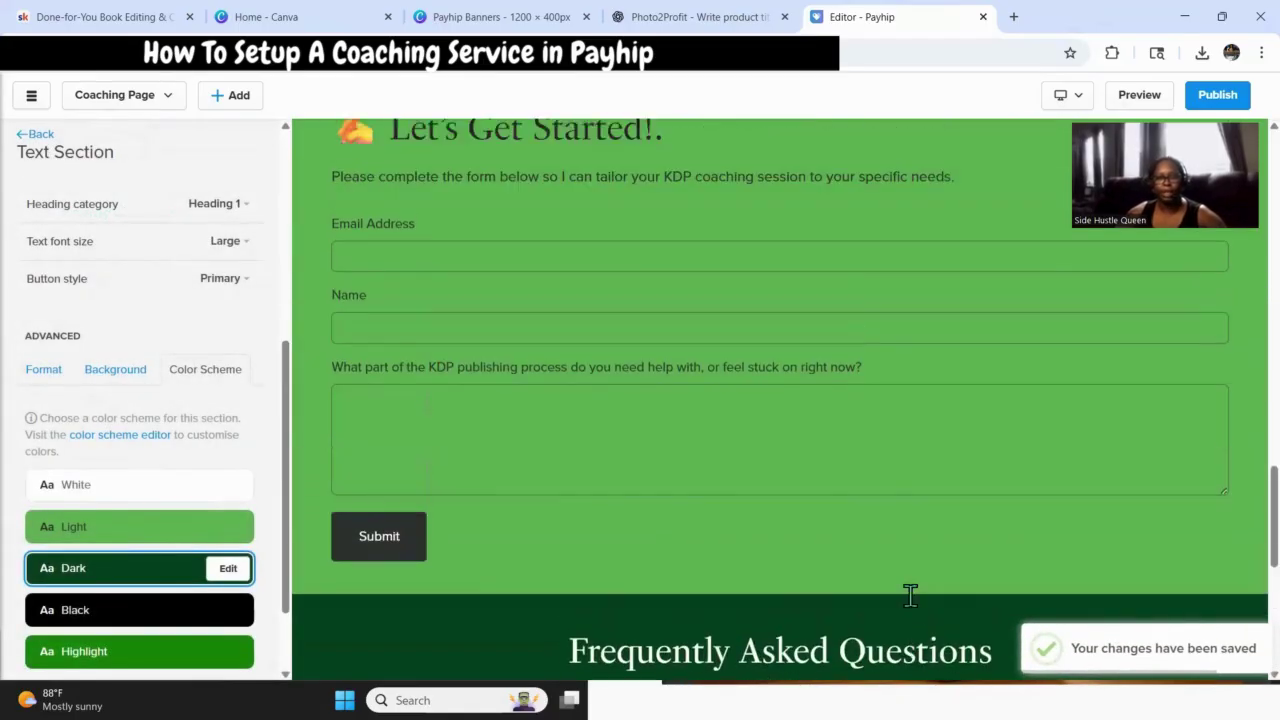
{"action": "scroll", "coordinate": [713, 440], "scroll_direction": "down", "scroll_amount": 3}
{"action": "scroll", "coordinate": [713, 439], "scroll_direction": "down", "scroll_amount": 5}
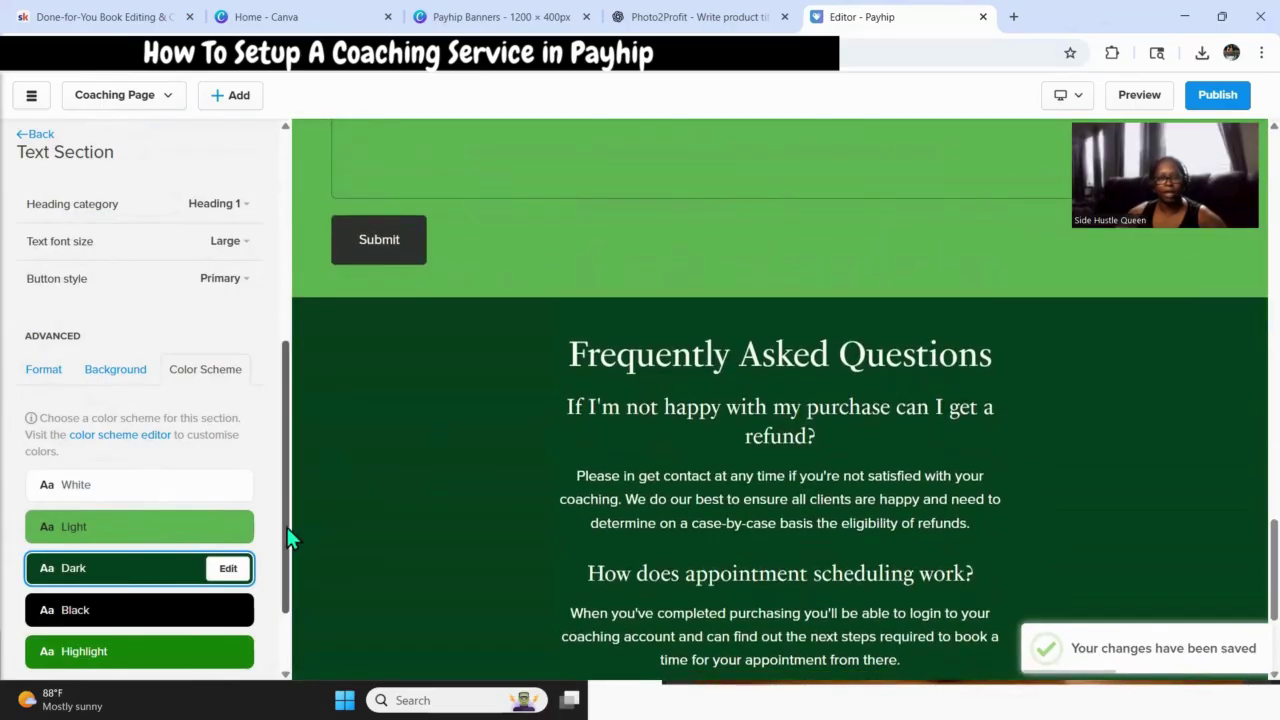
Copy the Frequently Asked Questions heading, switch to ChatGPT and ask it to create 3 Frequently Asked Questions based on the coaching service.
{"action": "left_click_drag", "start_coordinate": [993, 360], "coordinate": [490, 367]}
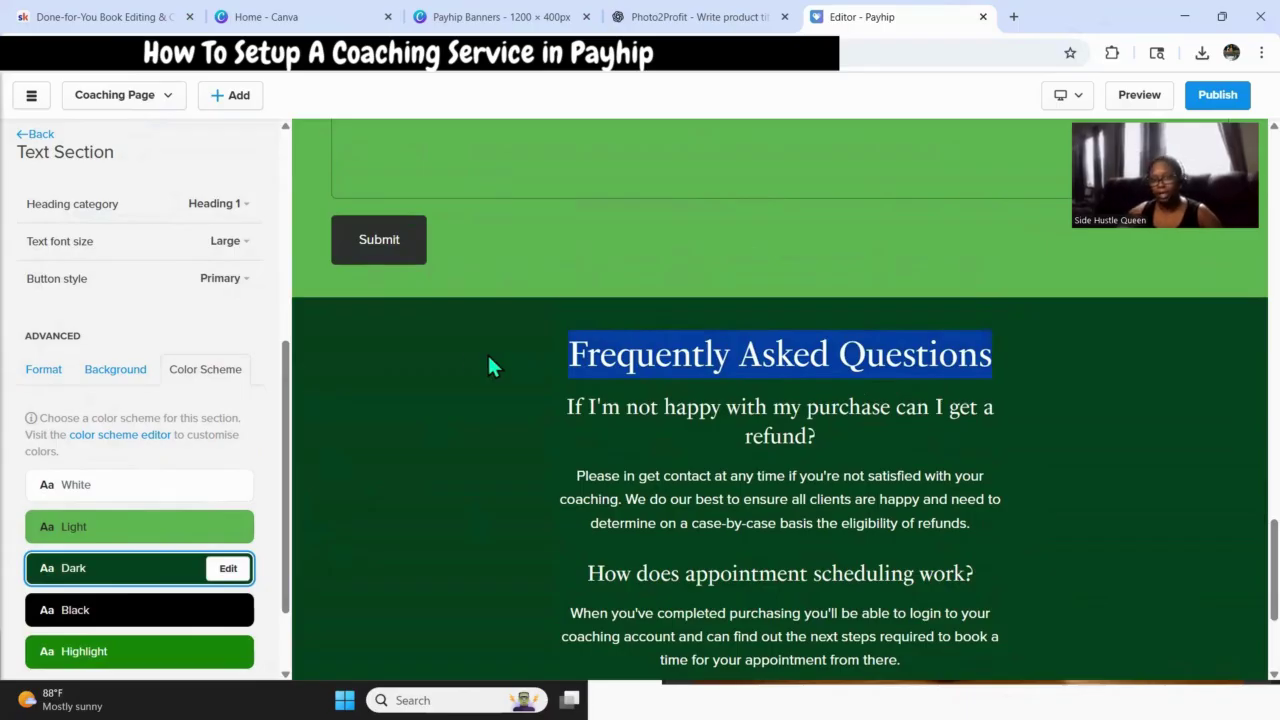
{"action": "left_click", "coordinate": [694, 17]}
{"action": "scroll", "coordinate": [655, 447], "scroll_direction": "down", "scroll_amount": 3}
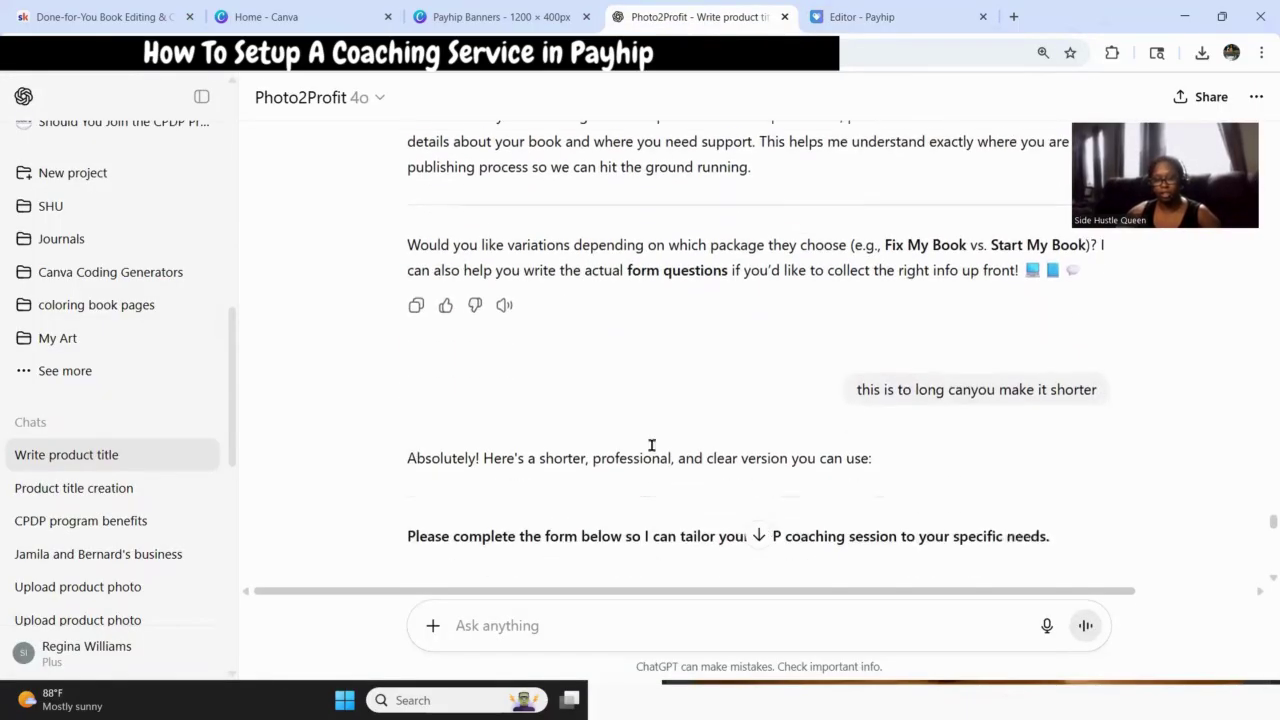
{"action": "left_click", "coordinate": [480, 626]}
{"action": "type", "text": "can you create"}
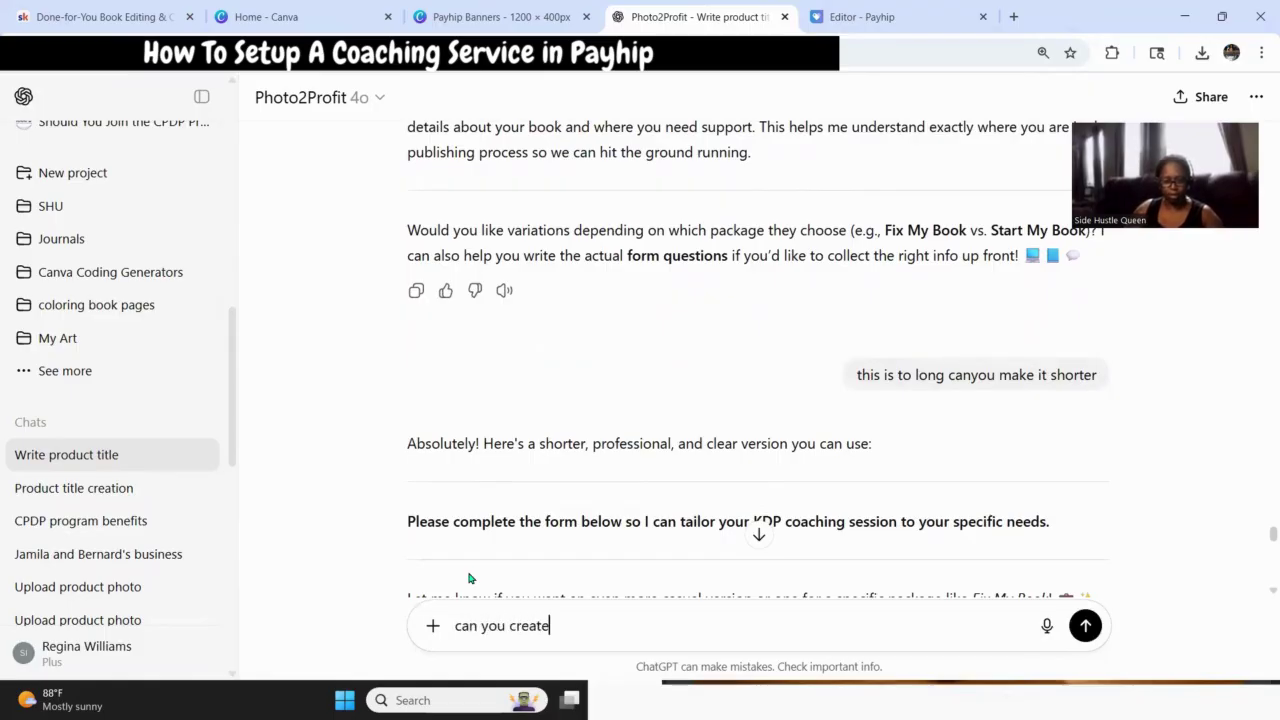
{"action": "type", "text": " 3 "}
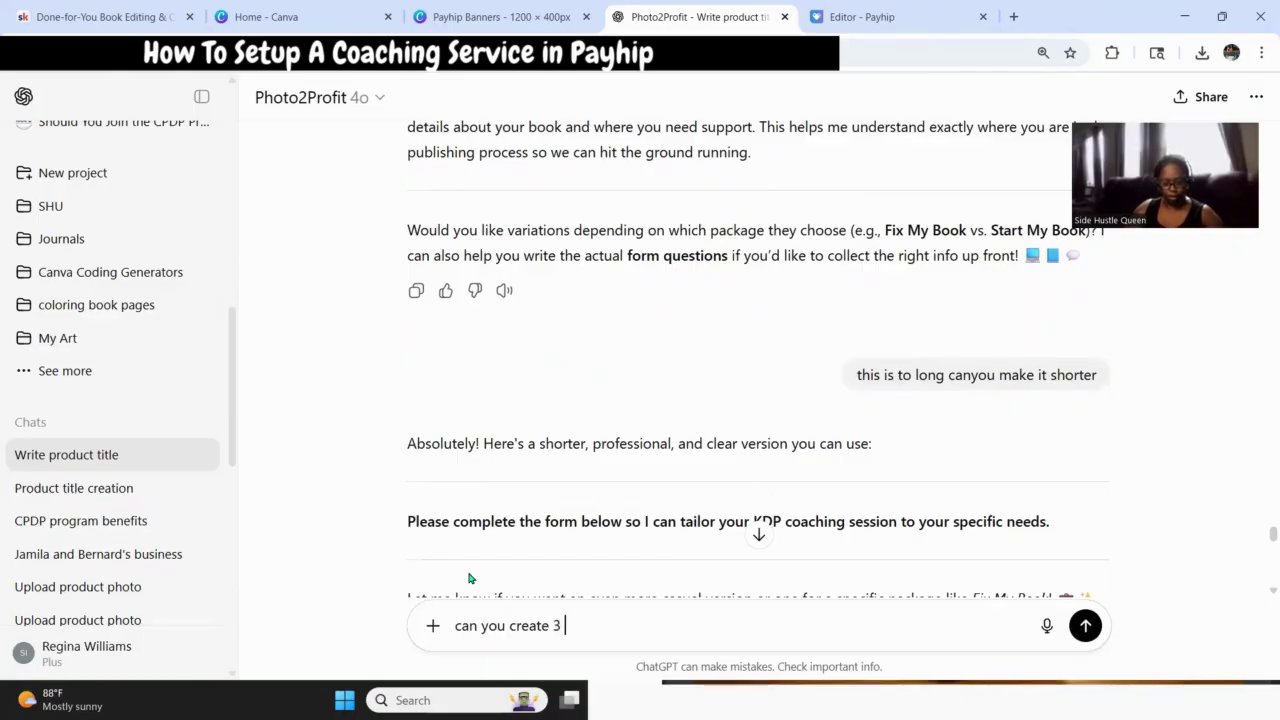
{"action": "type", "text": "Frequently Asked Questions based on my coachi"}
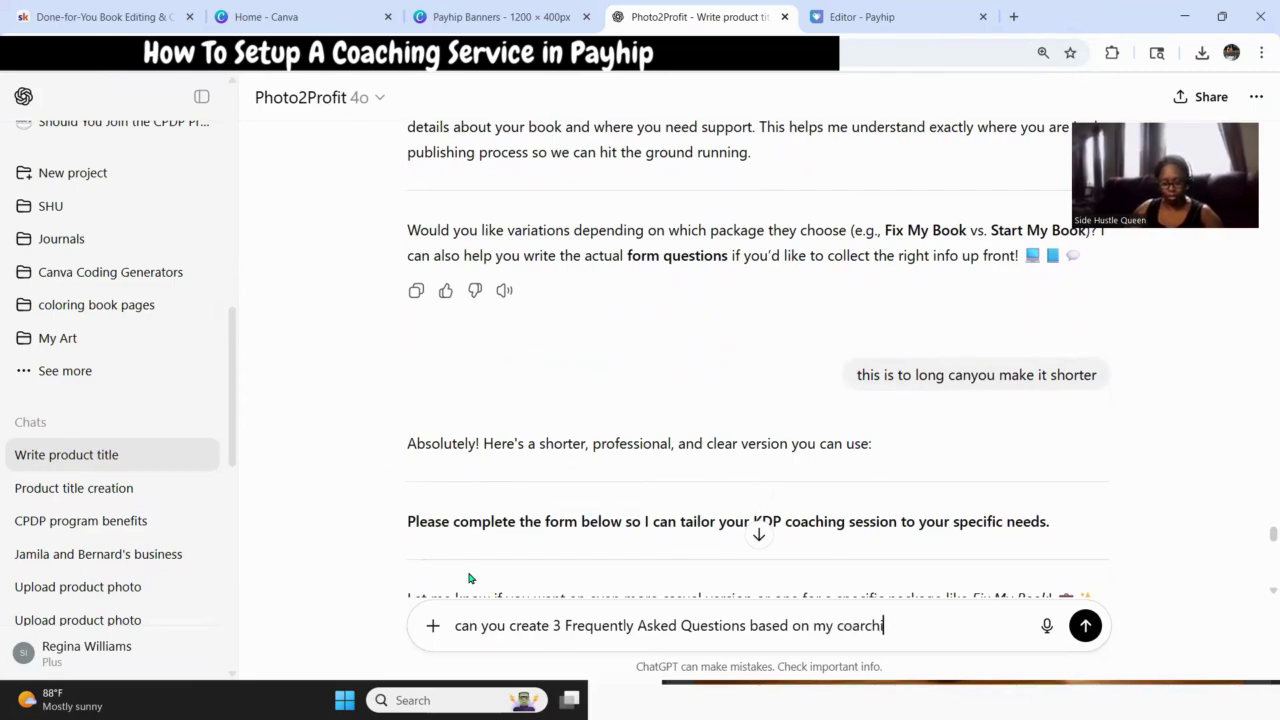
{"action": "type", "text": "ng service"}
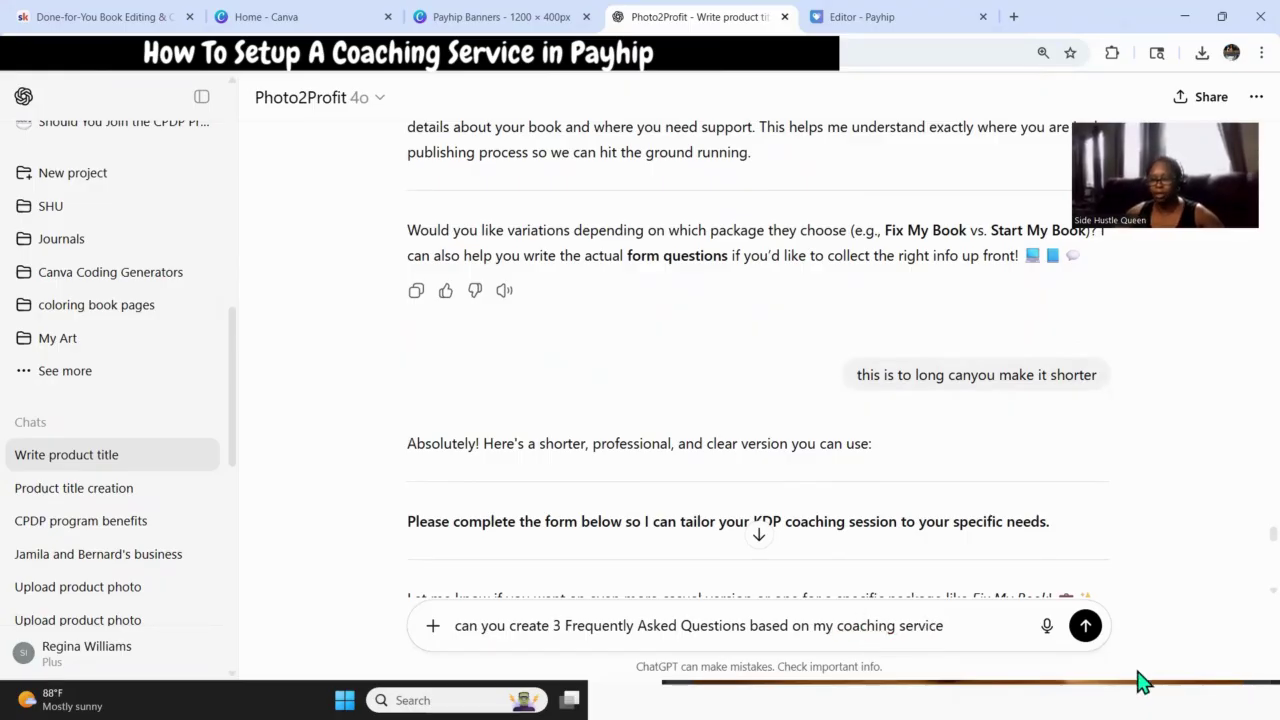
{"action": "left_click", "coordinate": [1085, 625]}
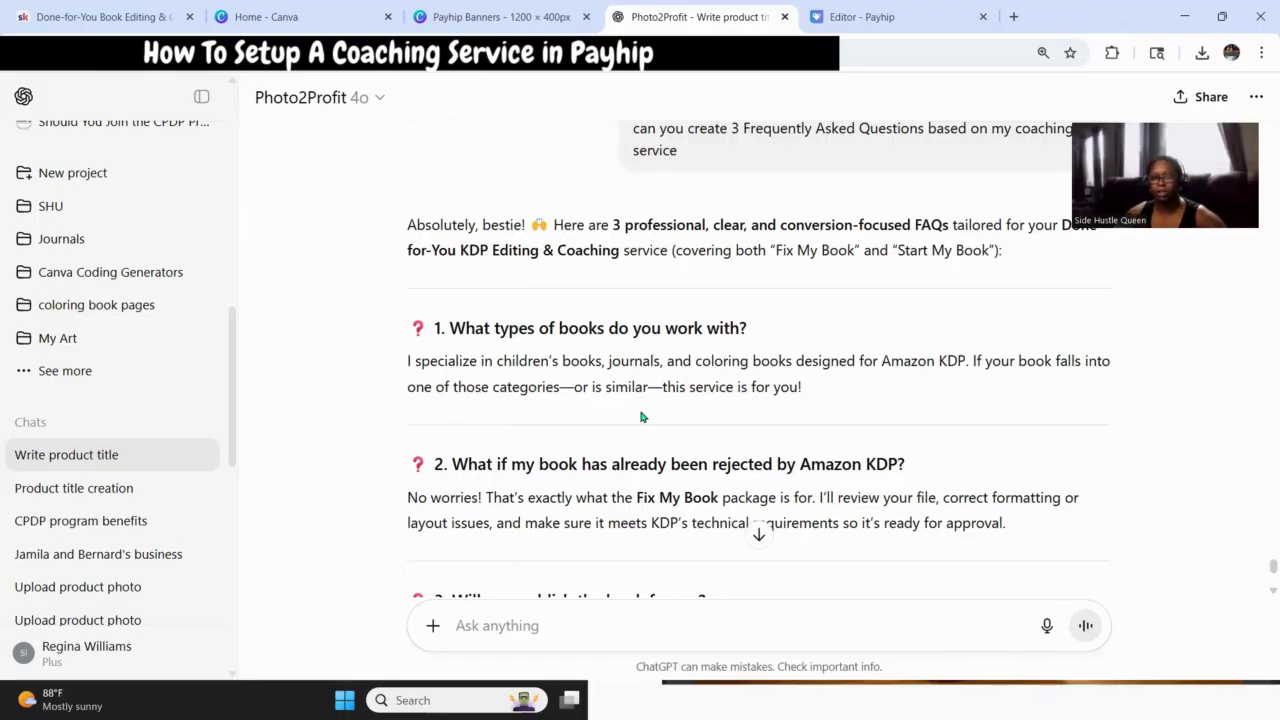
Copy the three generated questions with their answers and return to the Payhip editor.
{"action": "scroll", "coordinate": [603, 411], "scroll_direction": "down", "scroll_amount": 3}
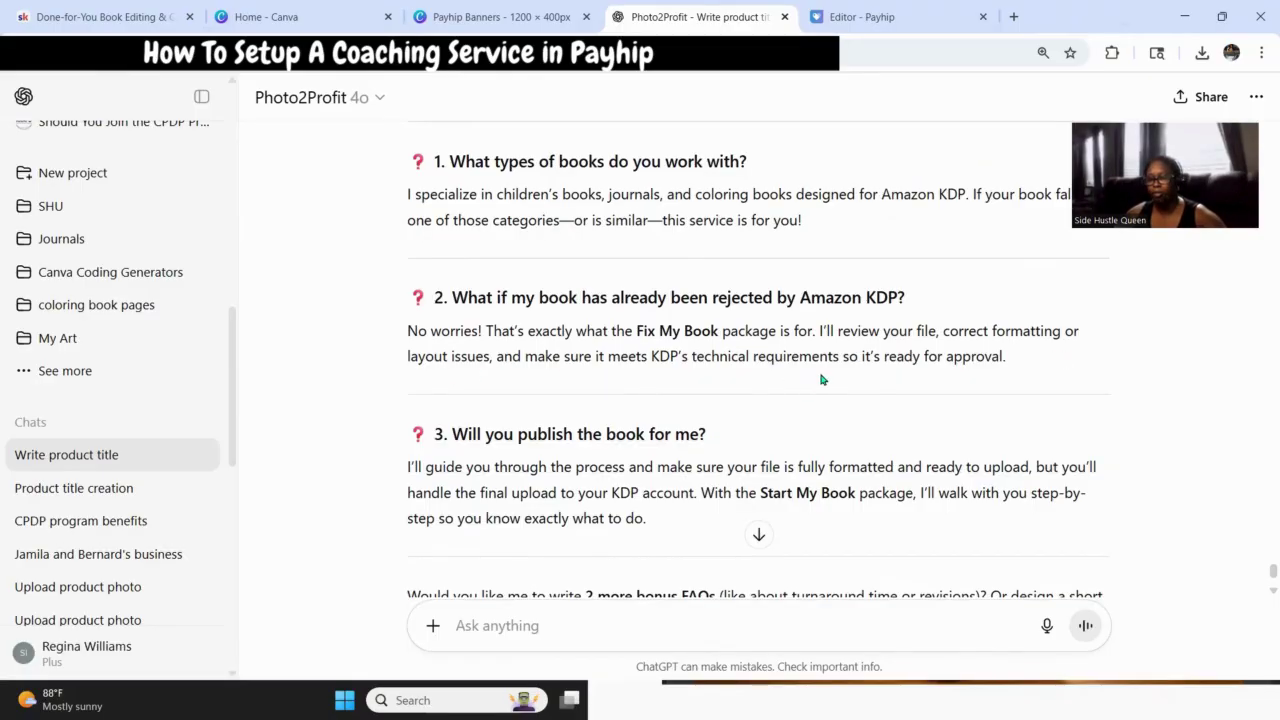
{"action": "scroll", "coordinate": [920, 371], "scroll_direction": "down", "scroll_amount": 1}
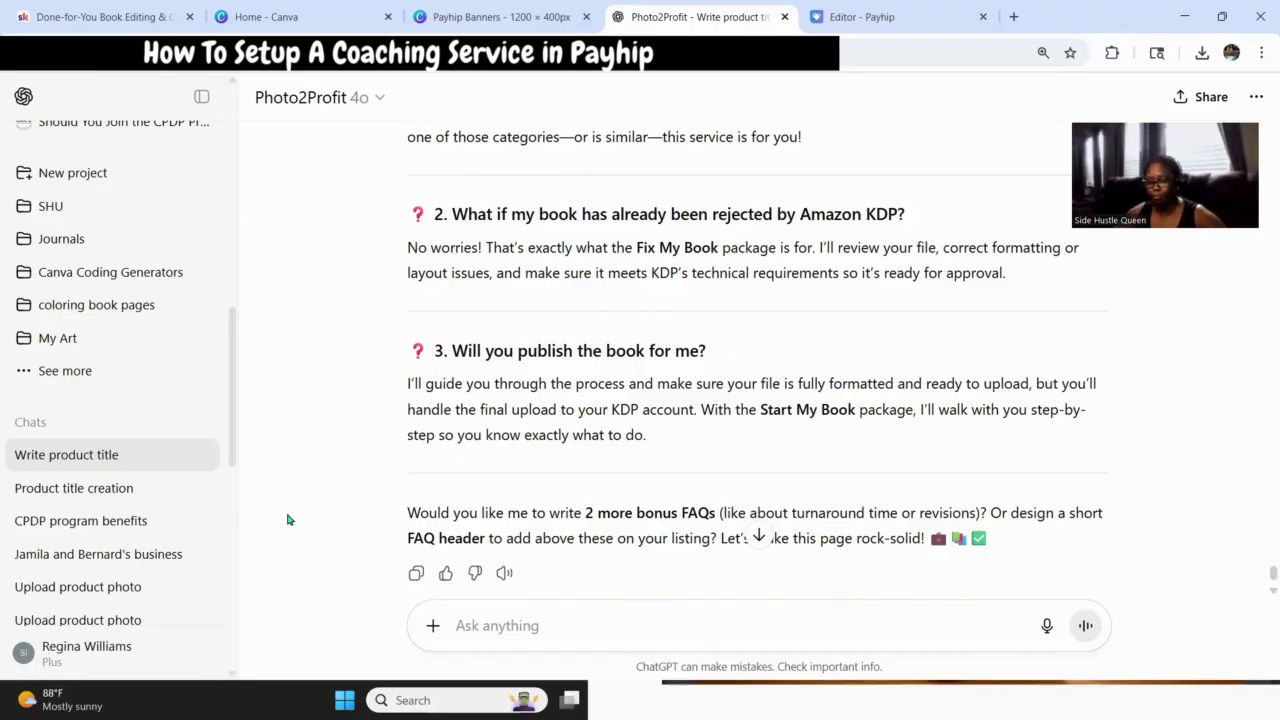
{"action": "left_click_drag", "start_coordinate": [682, 446], "coordinate": [340, 461]}
{"action": "key", "text": "ctrl+c"}
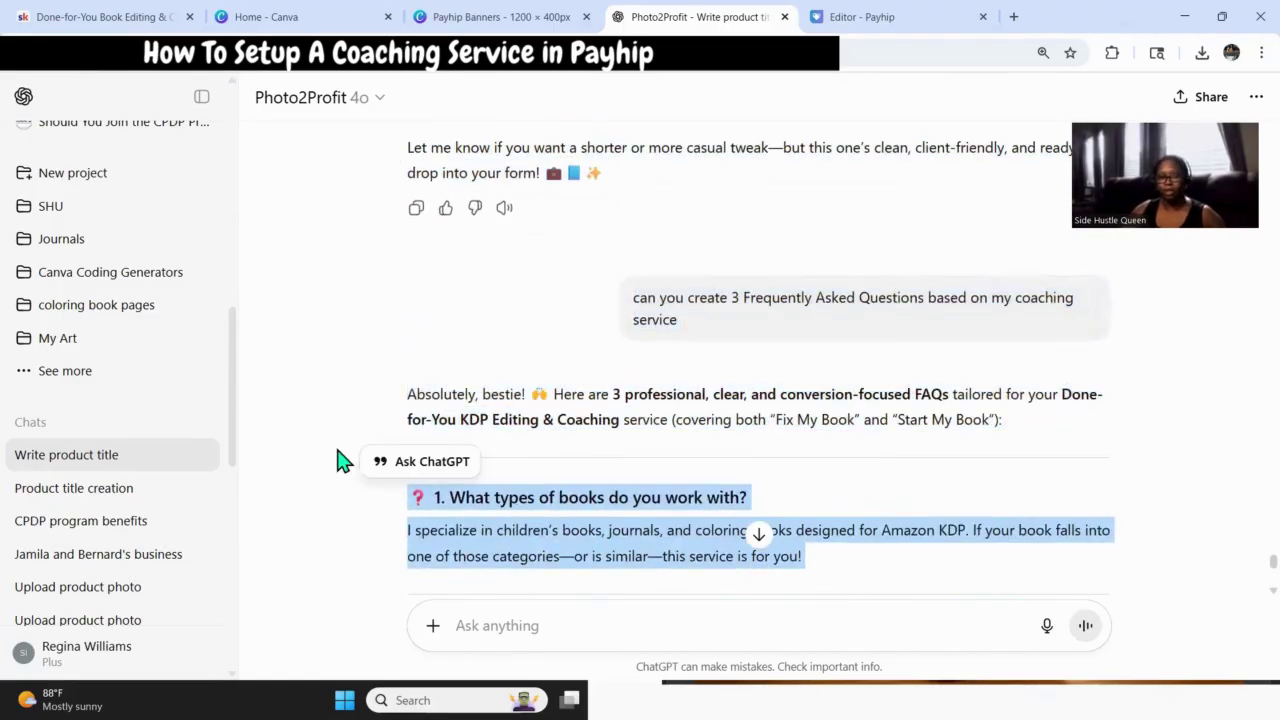
{"action": "left_click", "coordinate": [858, 17]}
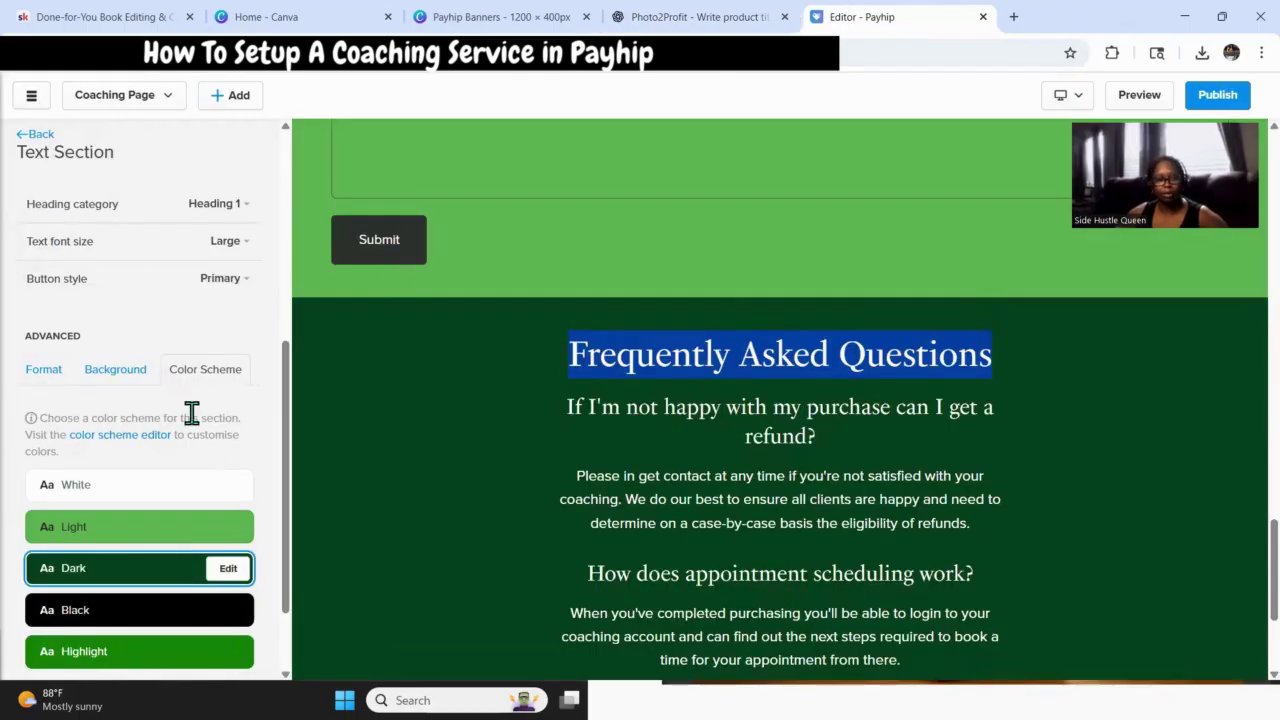
{"action": "scroll", "coordinate": [180, 437], "scroll_direction": "up", "scroll_amount": 5}
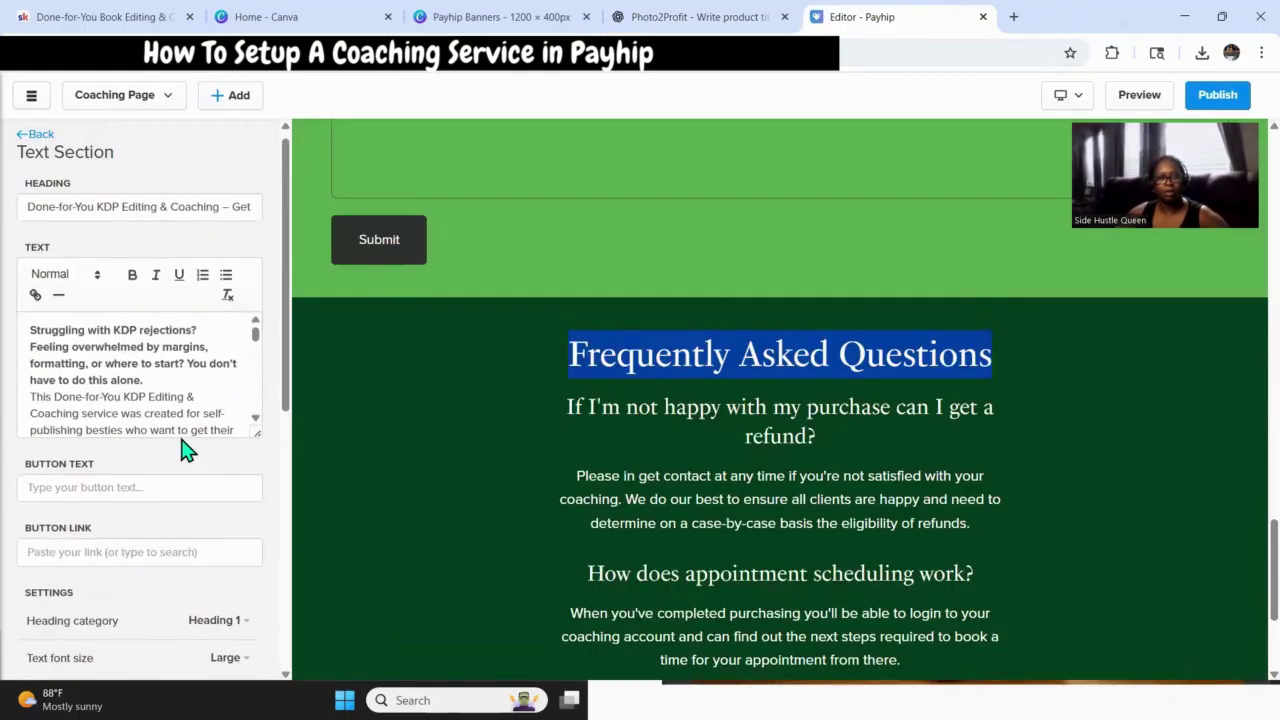
{"action": "scroll", "coordinate": [683, 521], "scroll_direction": "down", "scroll_amount": 3}
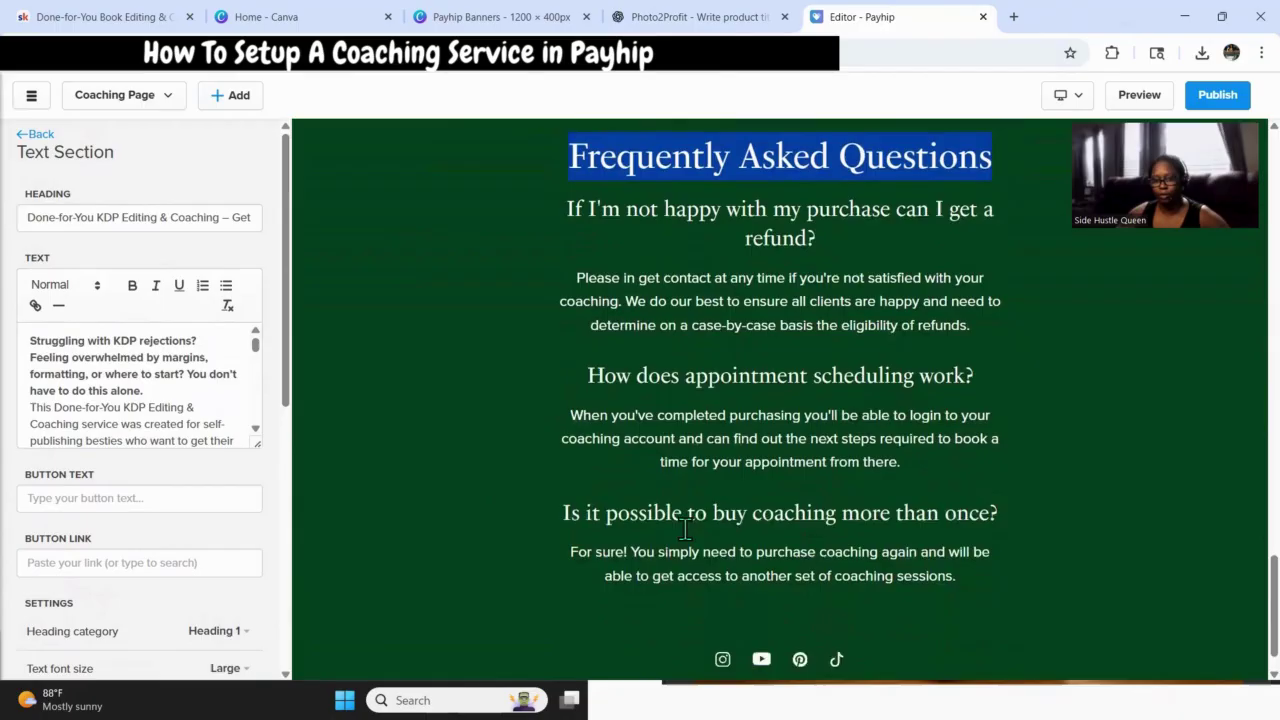
{"action": "scroll", "coordinate": [683, 521], "scroll_direction": "up", "scroll_amount": 2}
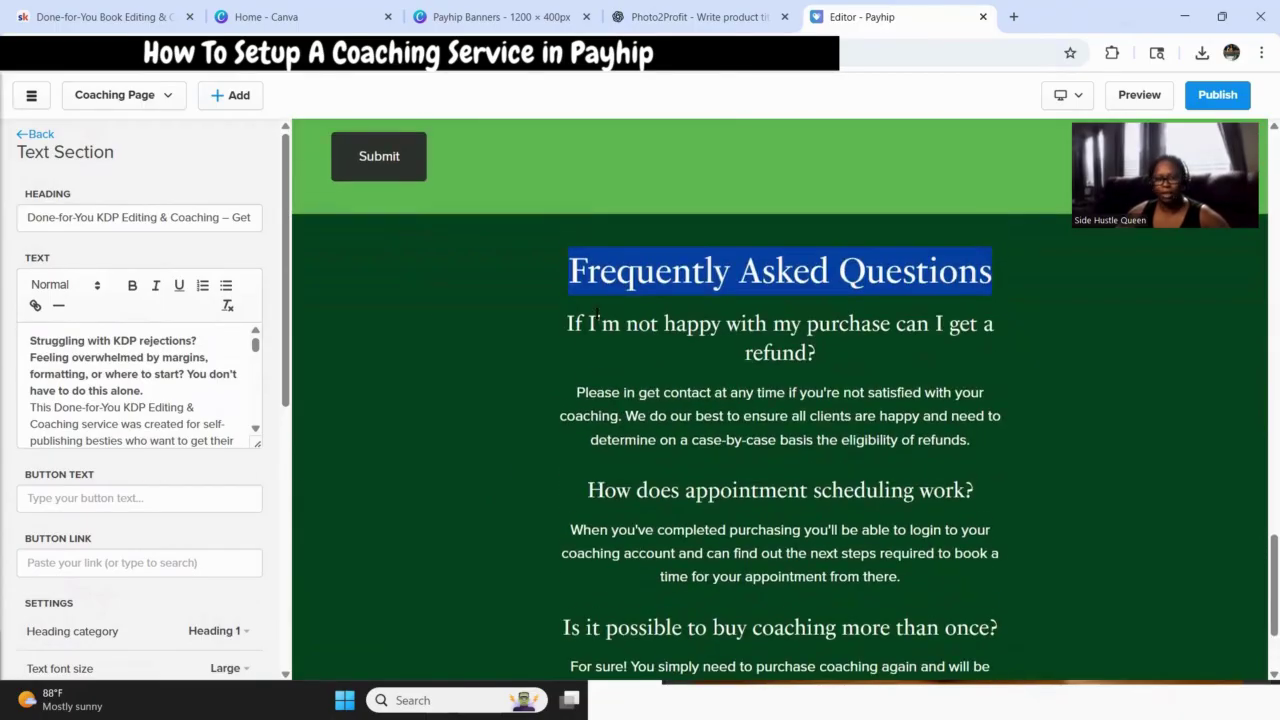
{"action": "left_click_drag", "start_coordinate": [27, 343], "coordinate": [193, 440]}
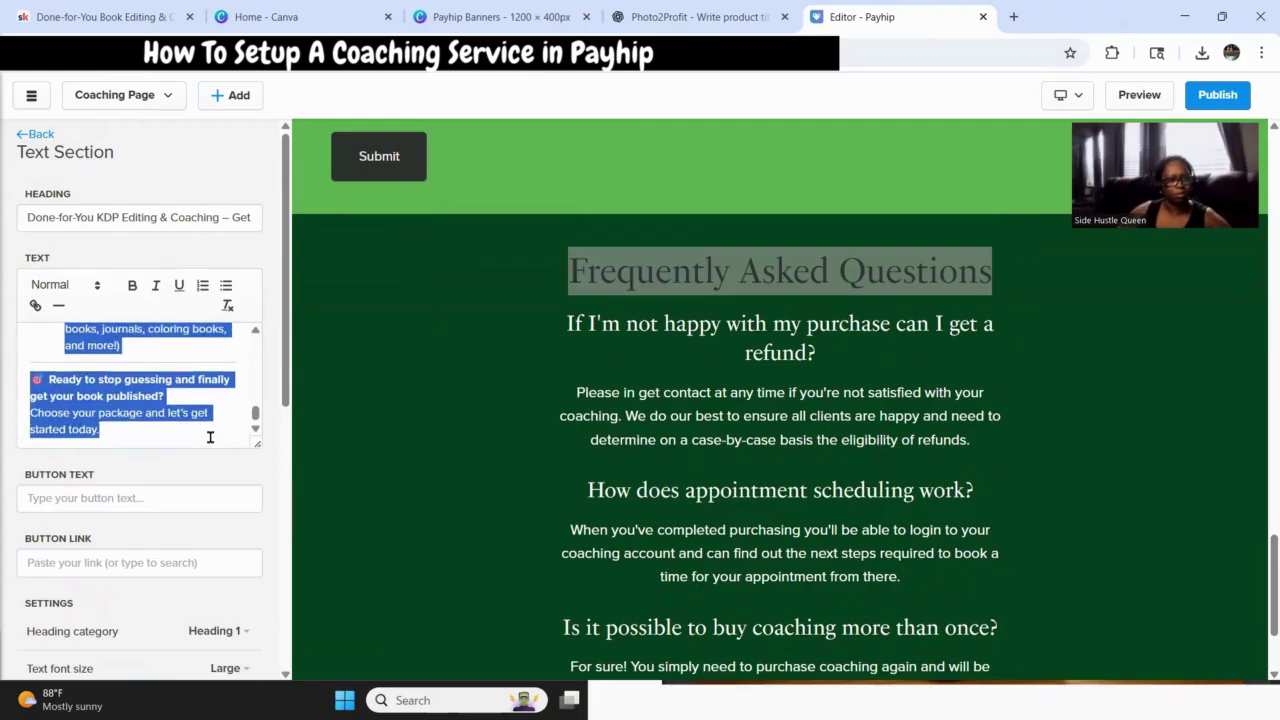
{"action": "key", "text": "BackSpace"}
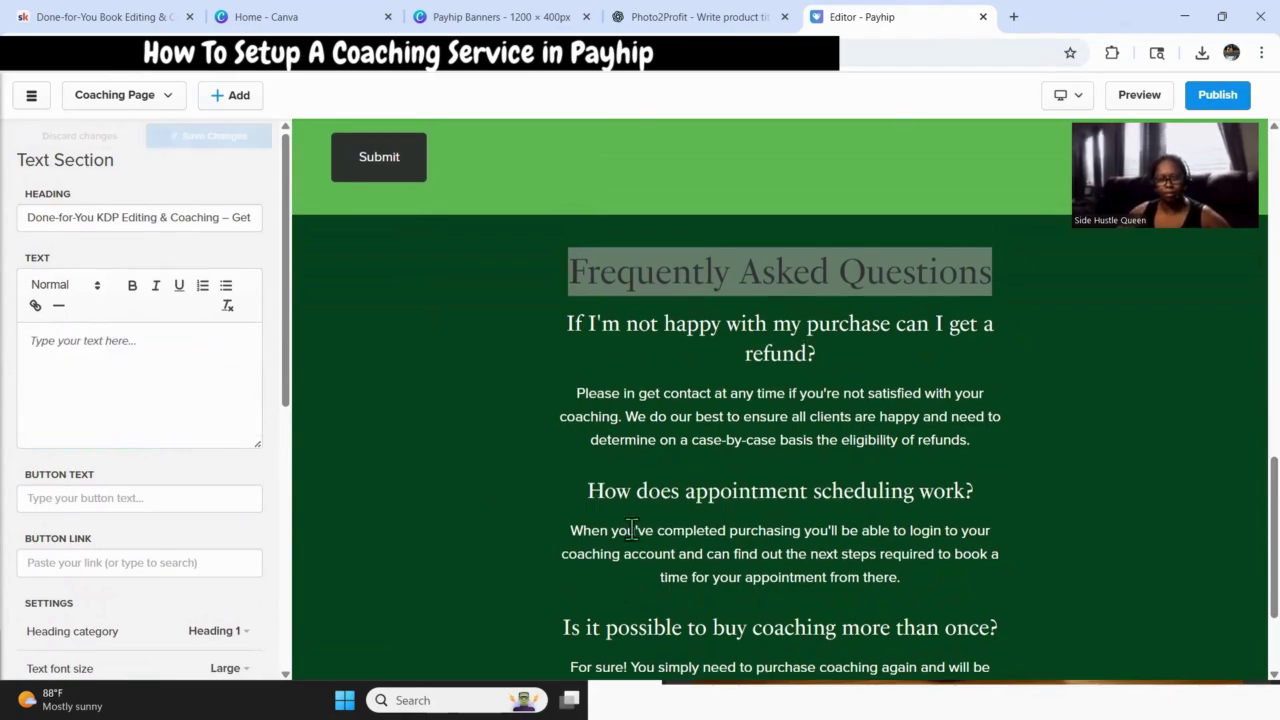
{"action": "scroll", "coordinate": [693, 547], "scroll_direction": "up", "scroll_amount": 5}
{"action": "scroll", "coordinate": [693, 547], "scroll_direction": "up", "scroll_amount": 4}
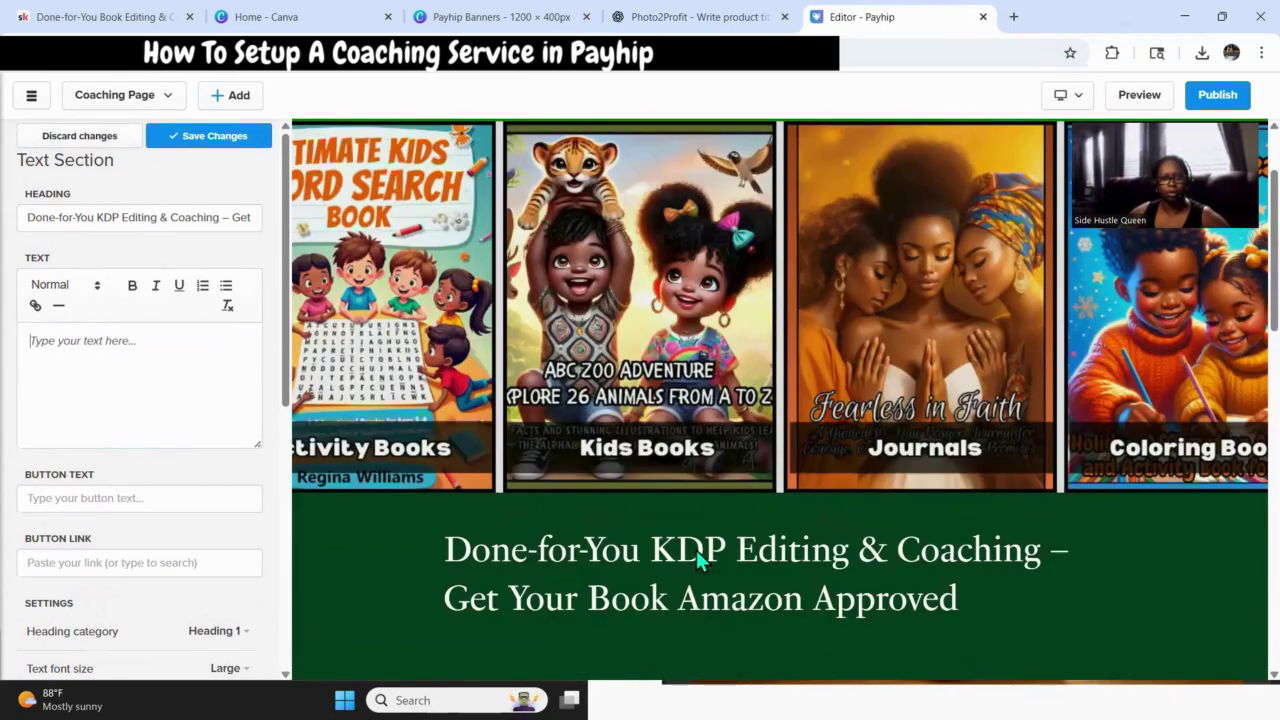
{"action": "scroll", "coordinate": [696, 550], "scroll_direction": "up", "scroll_amount": 1}
{"action": "left_click", "coordinate": [82, 137]}
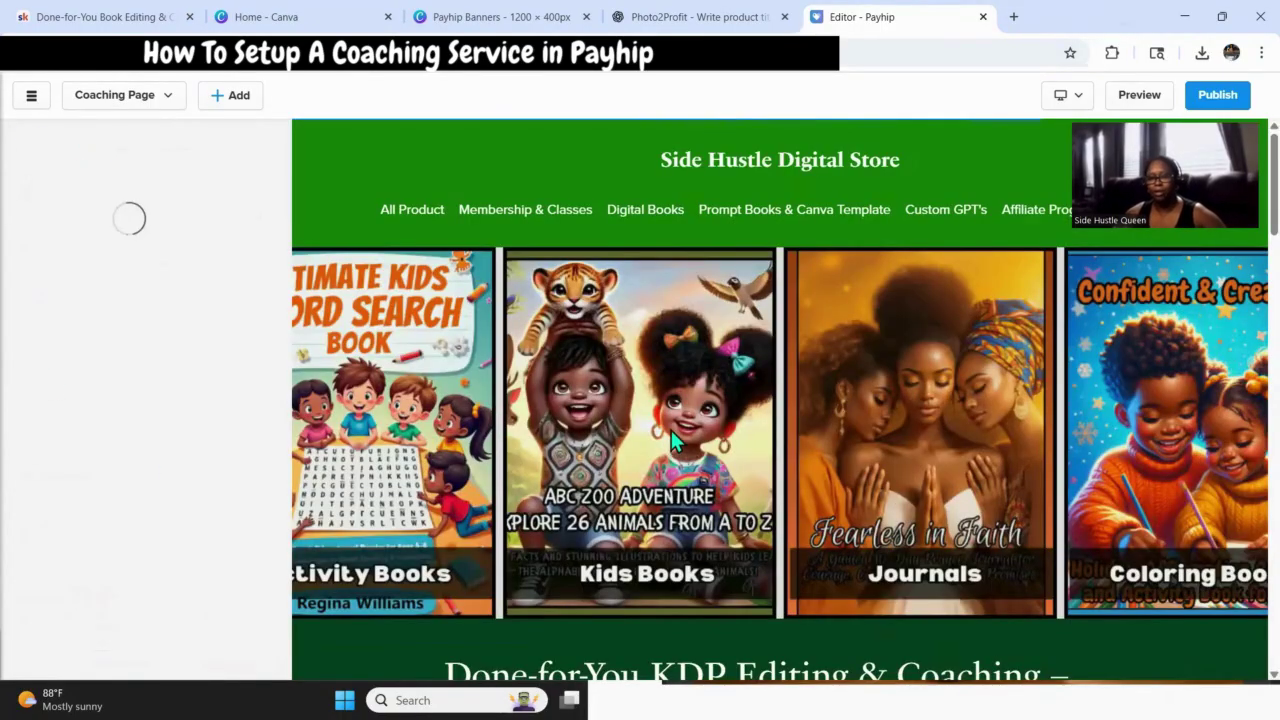
Replace the text of the Frequently Asked Questions section with the three copied questions and answers, and save the changes.
{"action": "scroll", "coordinate": [667, 424], "scroll_direction": "down", "scroll_amount": 10}
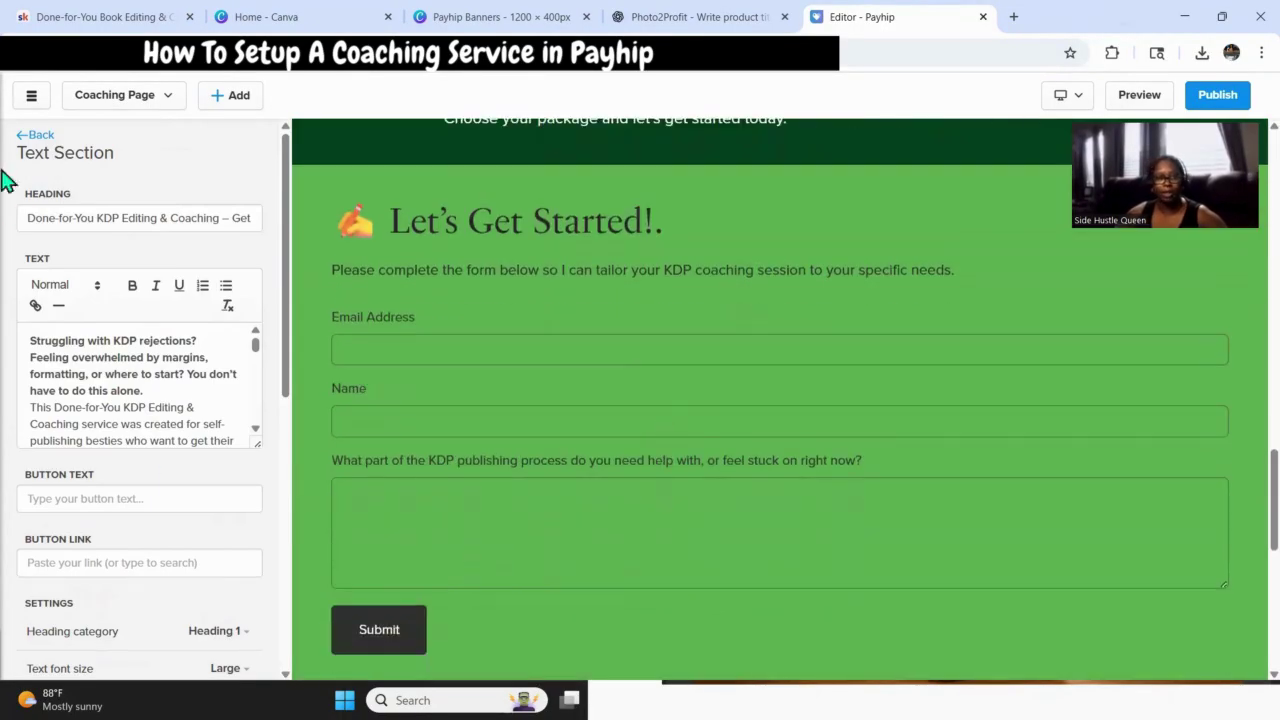
{"action": "left_click", "coordinate": [33, 135]}
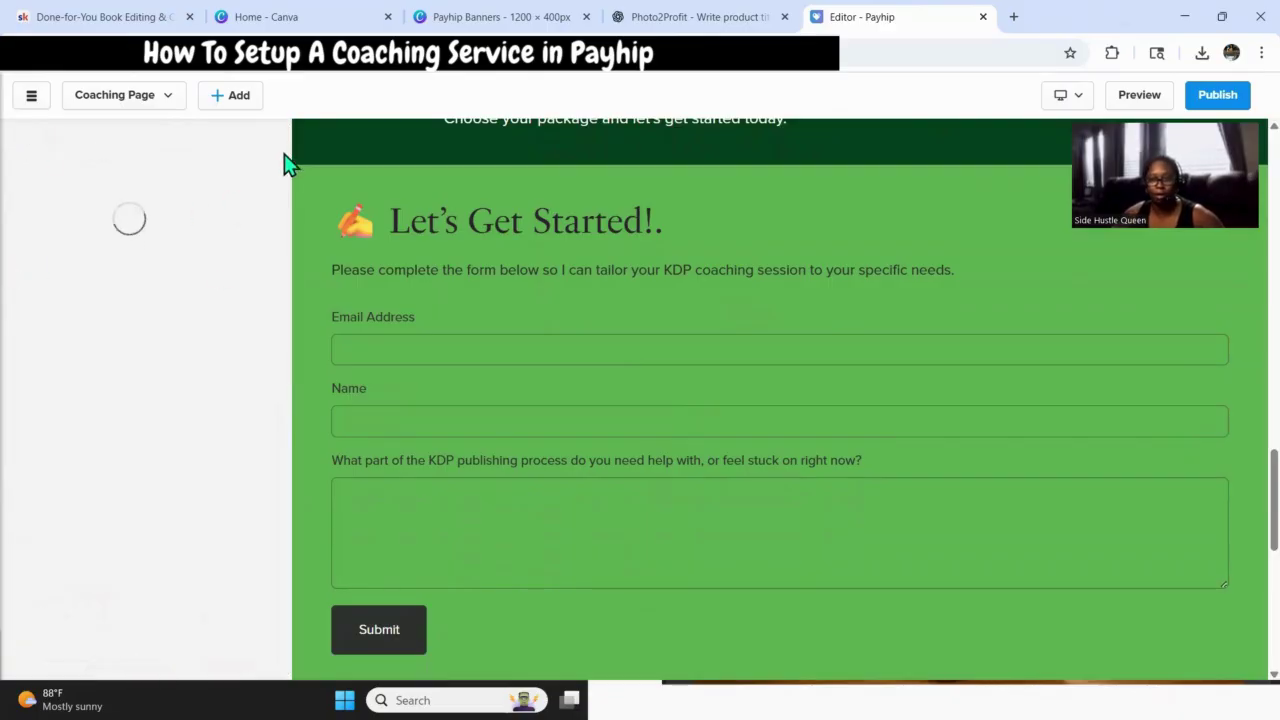
{"action": "scroll", "coordinate": [483, 325], "scroll_direction": "down", "scroll_amount": 5}
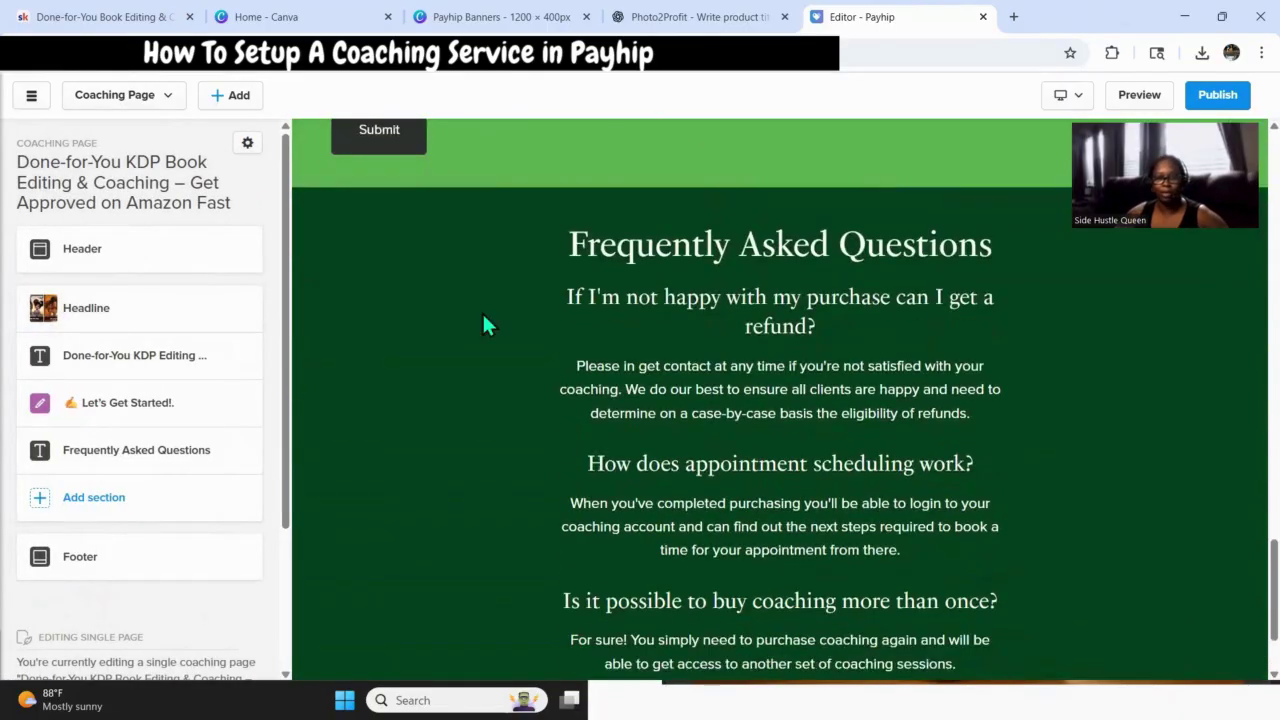
{"action": "left_click", "coordinate": [91, 454]}
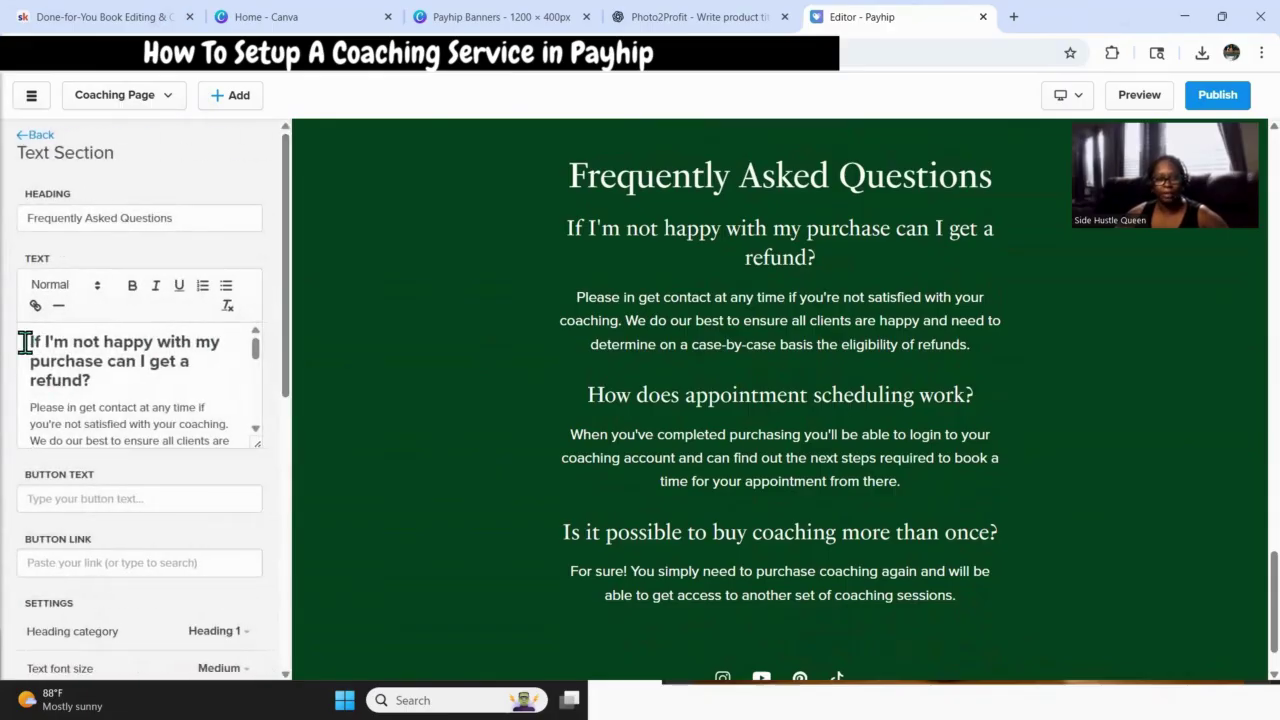
{"action": "left_click_drag", "start_coordinate": [24, 342], "coordinate": [177, 491]}
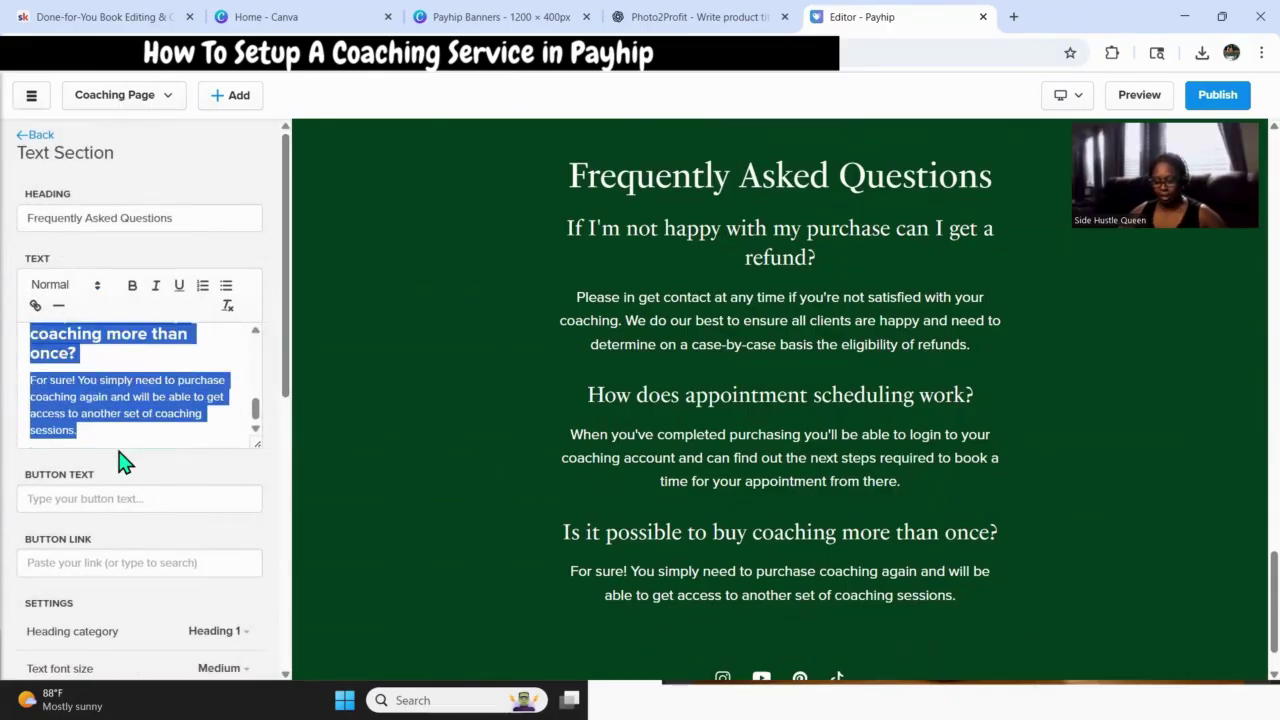
{"action": "key", "text": "BackSpace"}
{"action": "key", "text": "ctrl+v"}
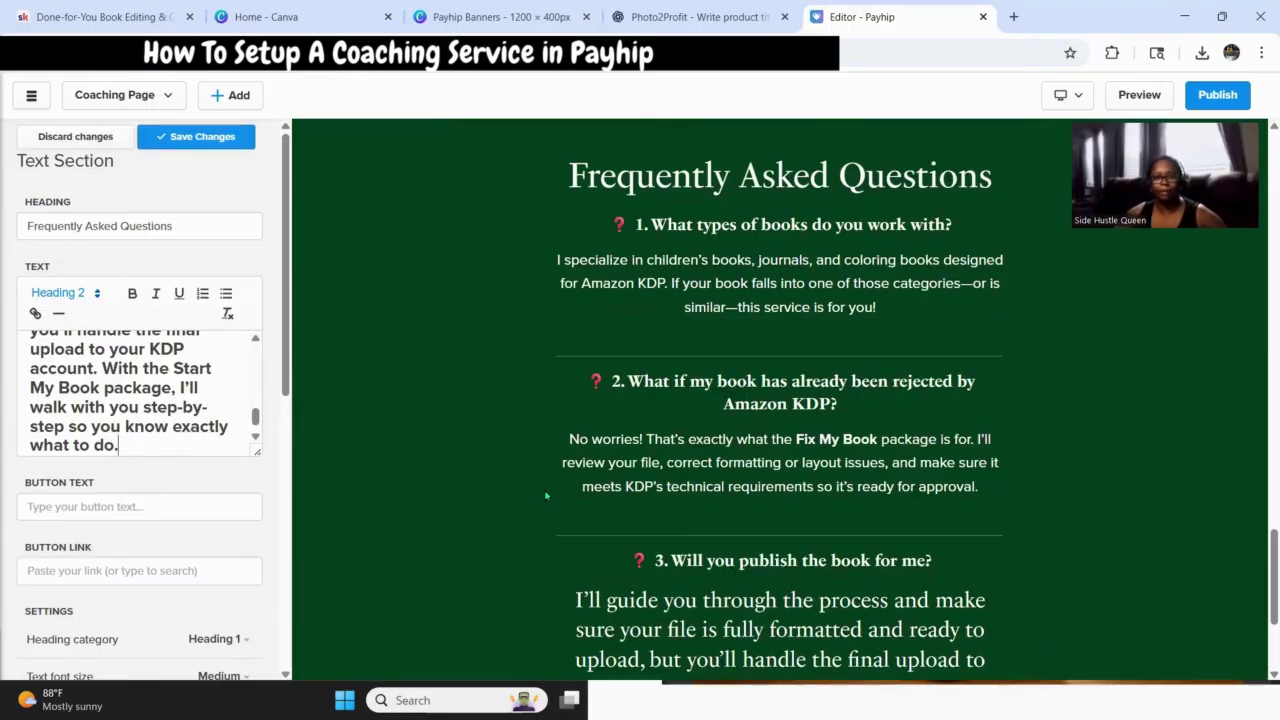
{"action": "left_click", "coordinate": [196, 137]}
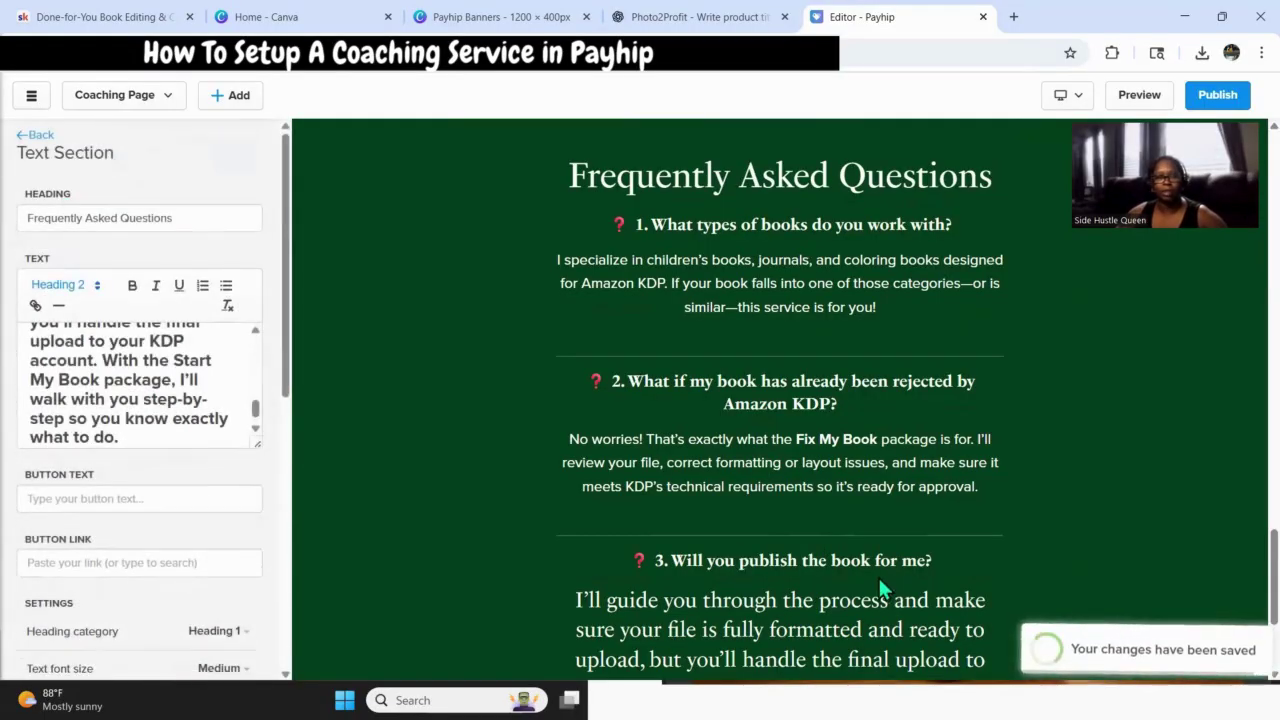
Set the Frequently Asked Questions section's content width to Medium and its text alignment to Left.
{"action": "scroll", "coordinate": [878, 575], "scroll_direction": "up", "scroll_amount": 4}
{"action": "scroll", "coordinate": [884, 562], "scroll_direction": "up", "scroll_amount": 12}
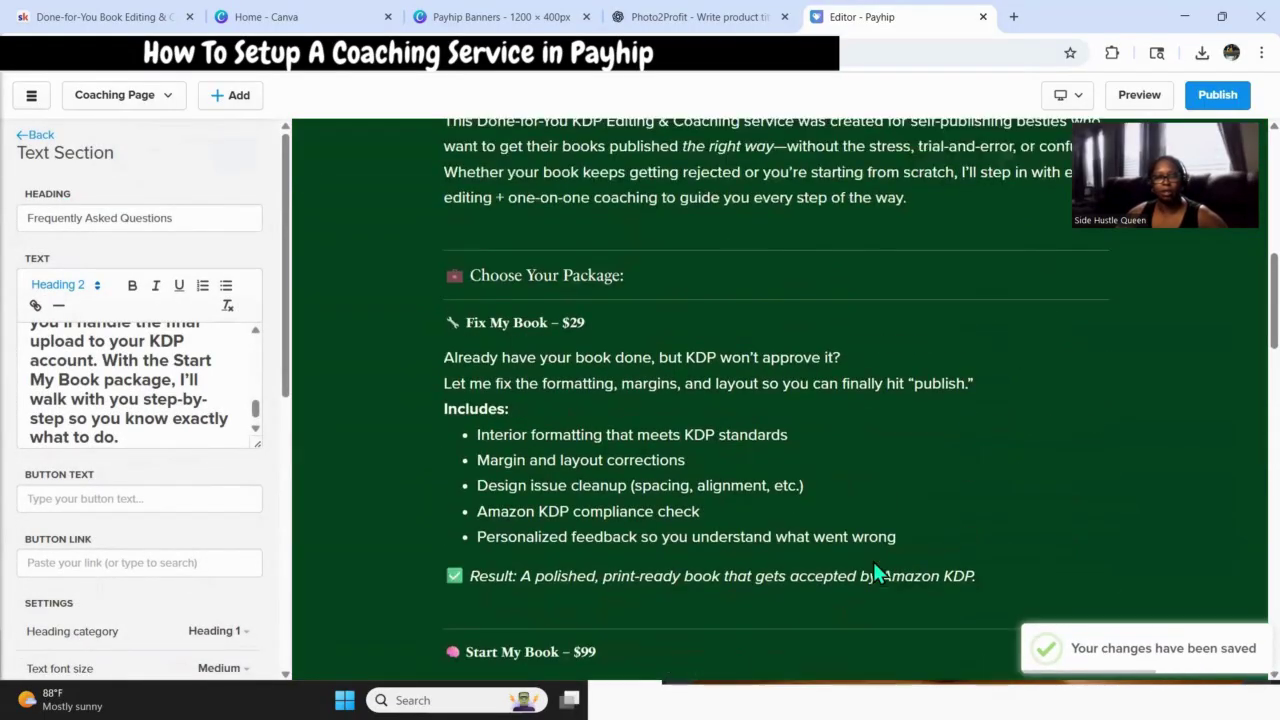
{"action": "scroll", "coordinate": [867, 559], "scroll_direction": "up", "scroll_amount": 3}
{"action": "scroll", "coordinate": [655, 534], "scroll_direction": "down", "scroll_amount": 10}
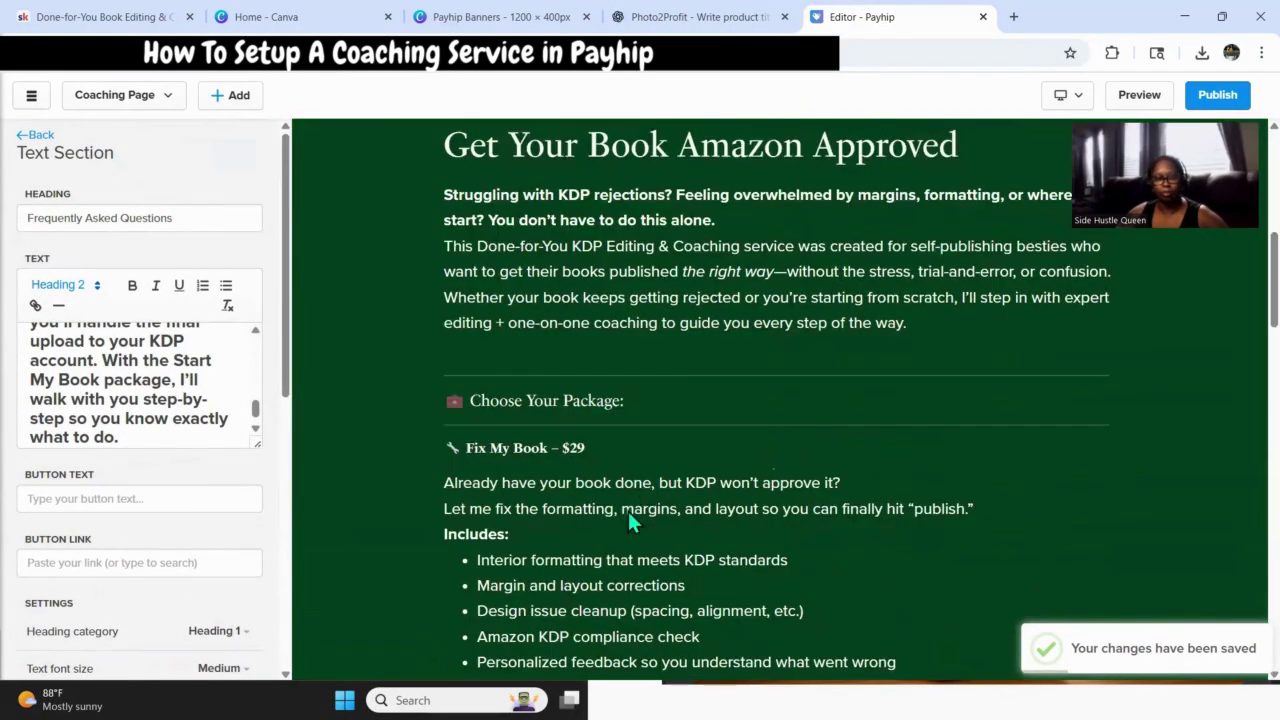
{"action": "scroll", "coordinate": [658, 503], "scroll_direction": "down", "scroll_amount": 10}
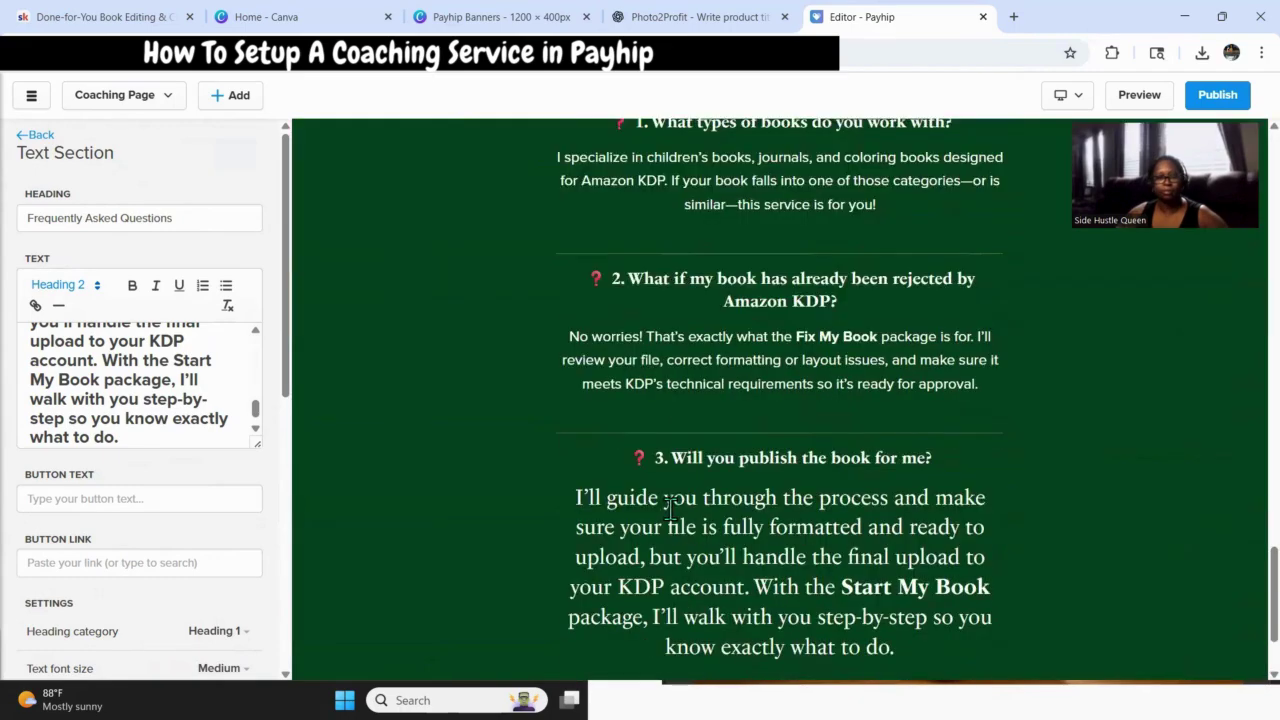
{"action": "scroll", "coordinate": [202, 424], "scroll_direction": "down", "scroll_amount": 1}
{"action": "scroll", "coordinate": [91, 557], "scroll_direction": "down", "scroll_amount": 5}
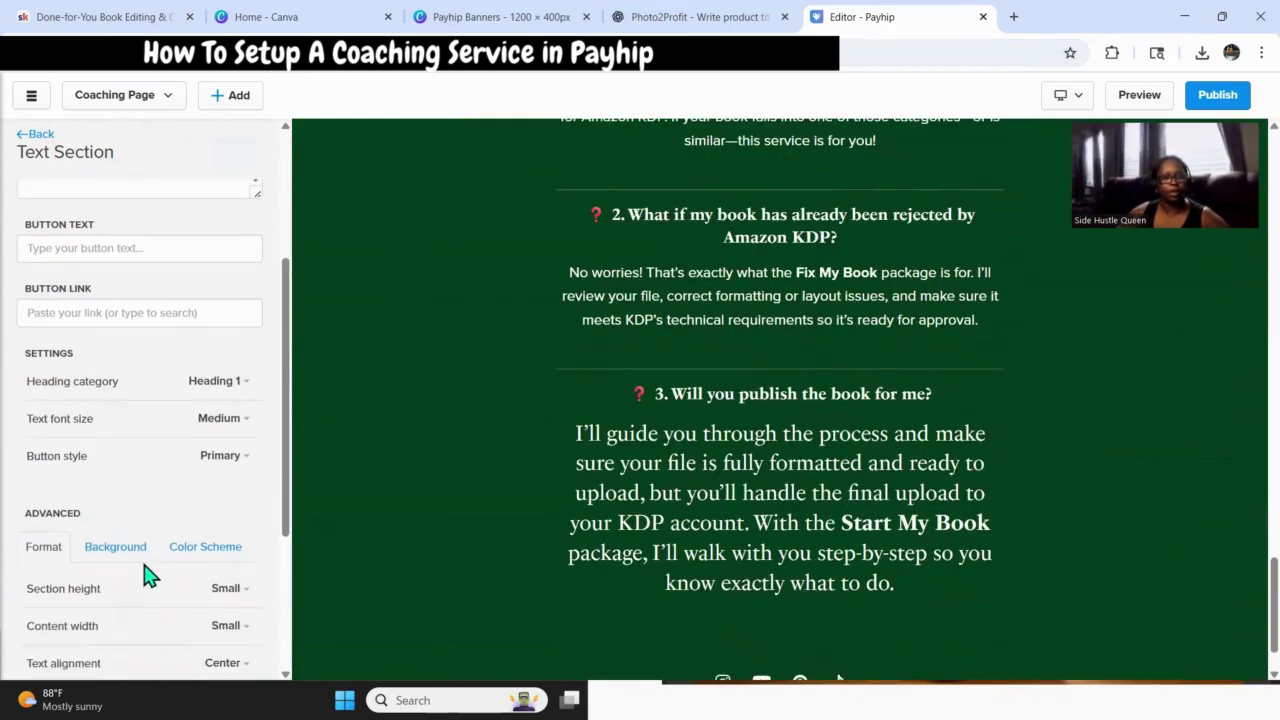
{"action": "scroll", "coordinate": [157, 529], "scroll_direction": "down", "scroll_amount": 3}
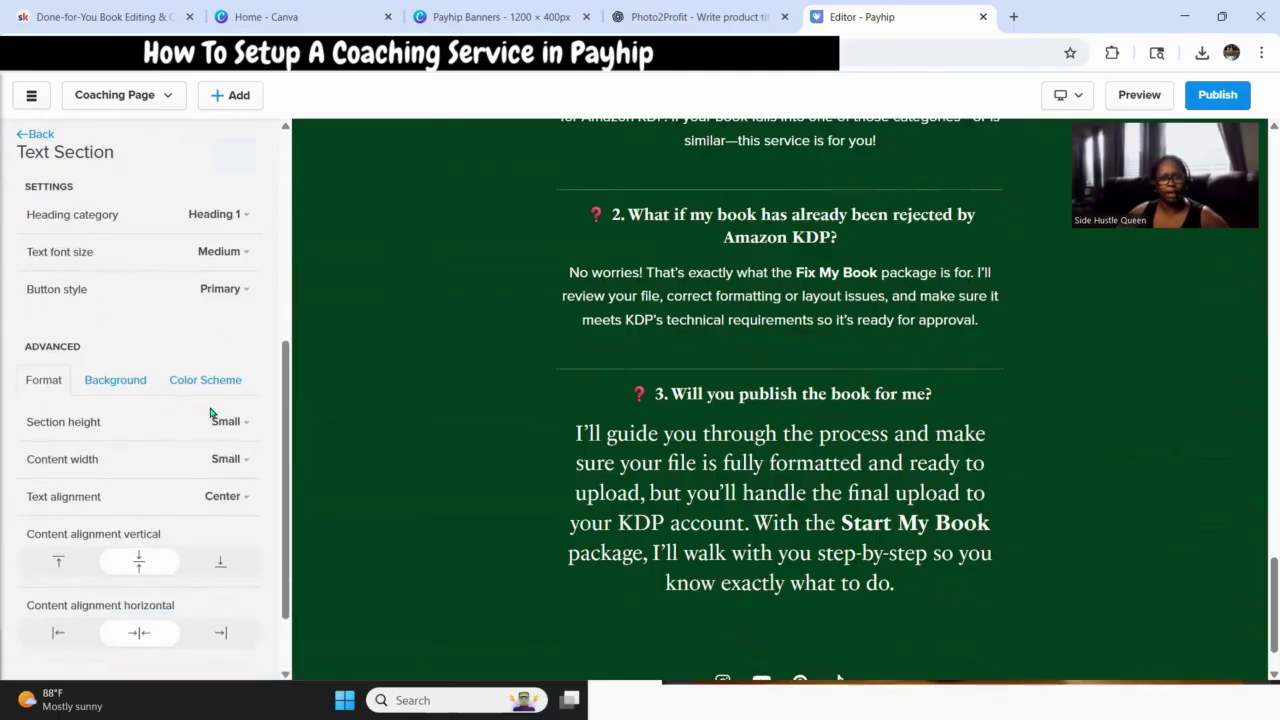
{"action": "left_click", "coordinate": [244, 462]}
{"action": "left_click", "coordinate": [102, 519]}
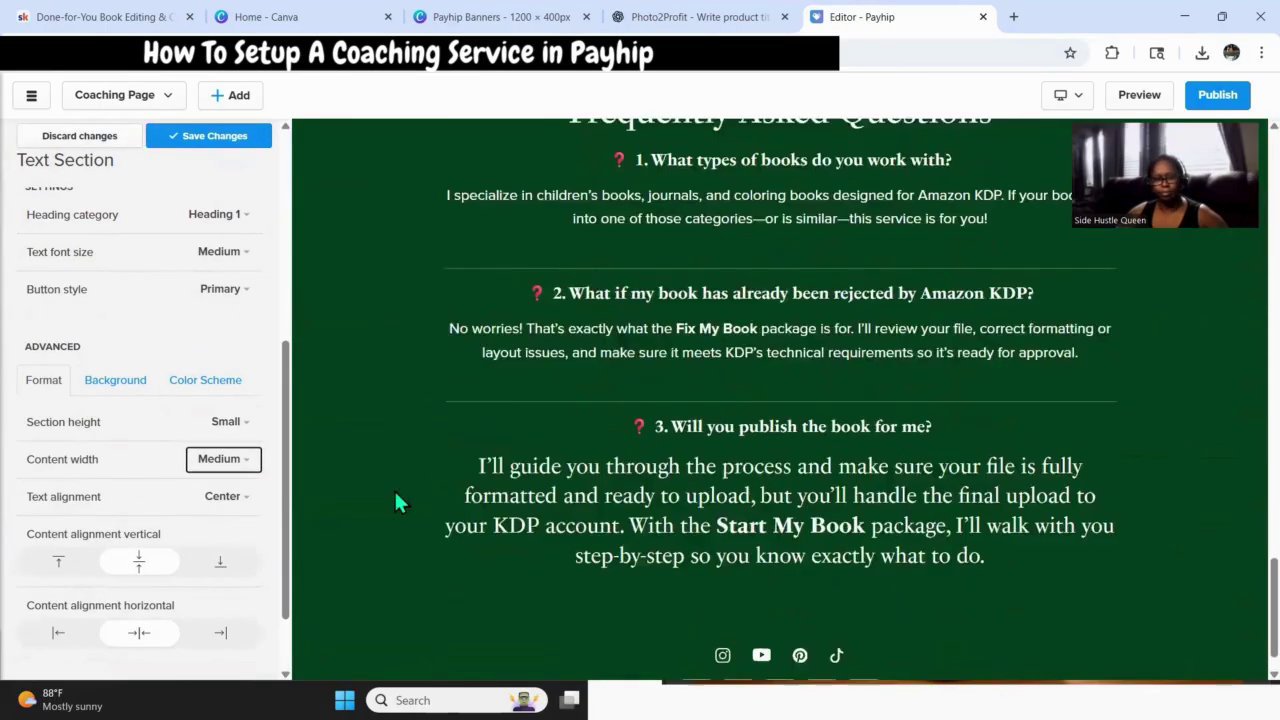
{"action": "left_click", "coordinate": [215, 498]}
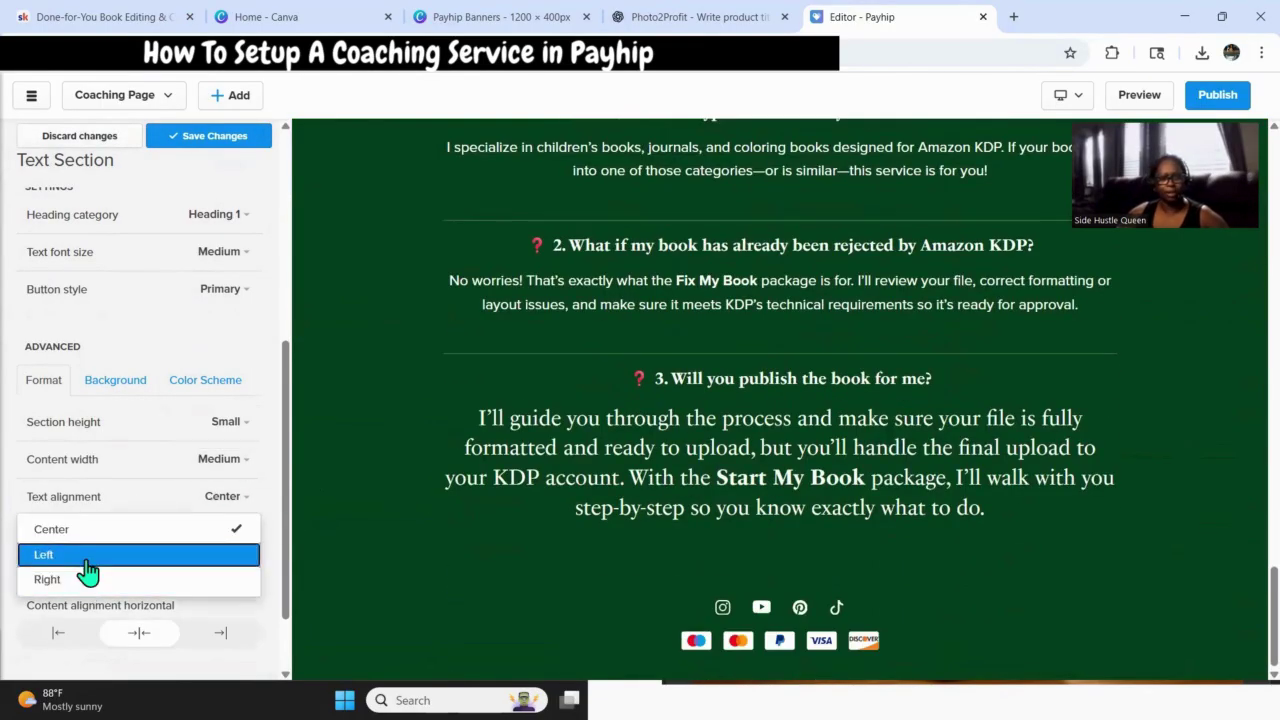
{"action": "left_click", "coordinate": [86, 558]}
Compare the Frequently Asked Questions text with the rest of the page and set its text font size to Small.
{"action": "scroll", "coordinate": [860, 503], "scroll_direction": "up", "scroll_amount": 10}
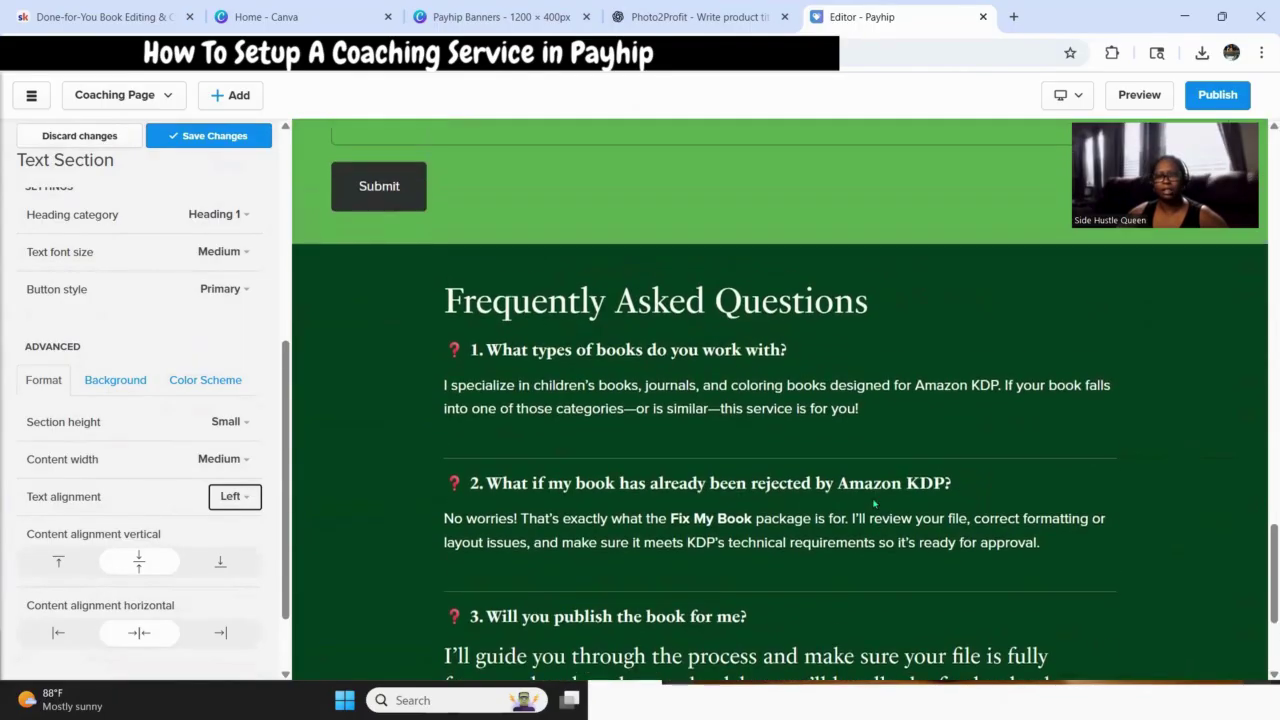
{"action": "scroll", "coordinate": [874, 503], "scroll_direction": "up", "scroll_amount": 8}
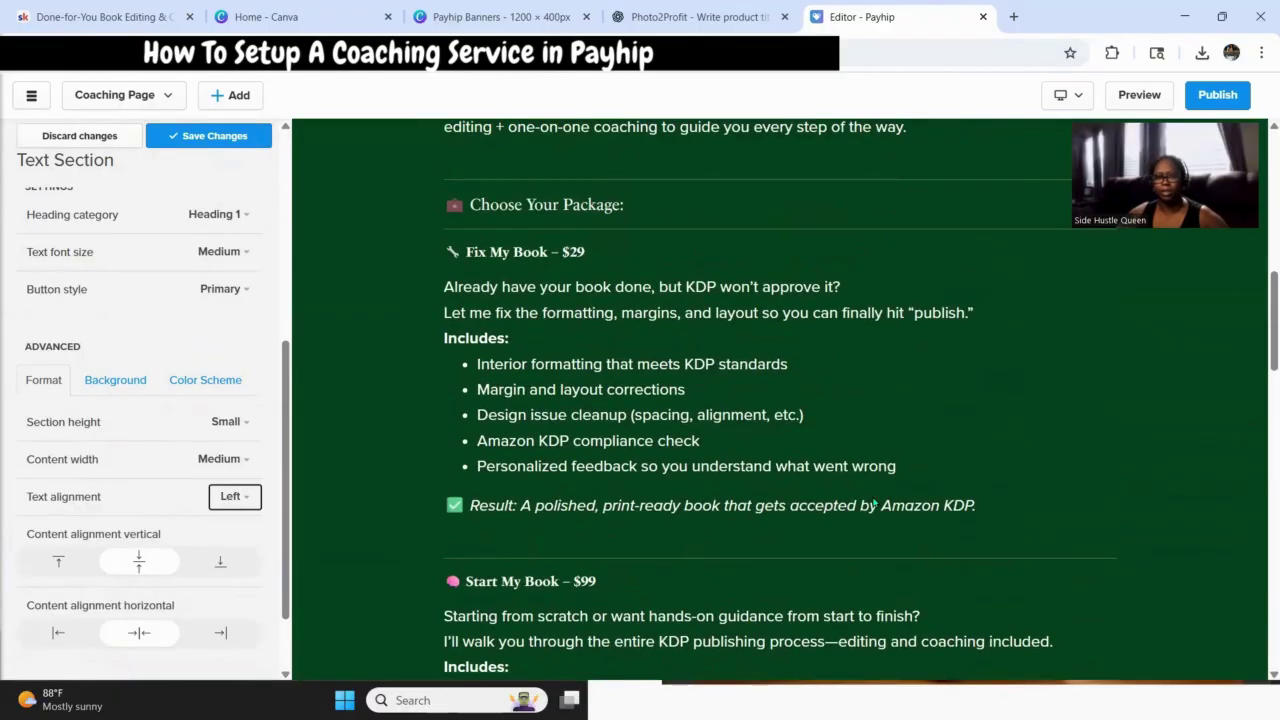
{"action": "scroll", "coordinate": [872, 505], "scroll_direction": "down", "scroll_amount": 8}
{"action": "scroll", "coordinate": [871, 500], "scroll_direction": "down", "scroll_amount": 10}
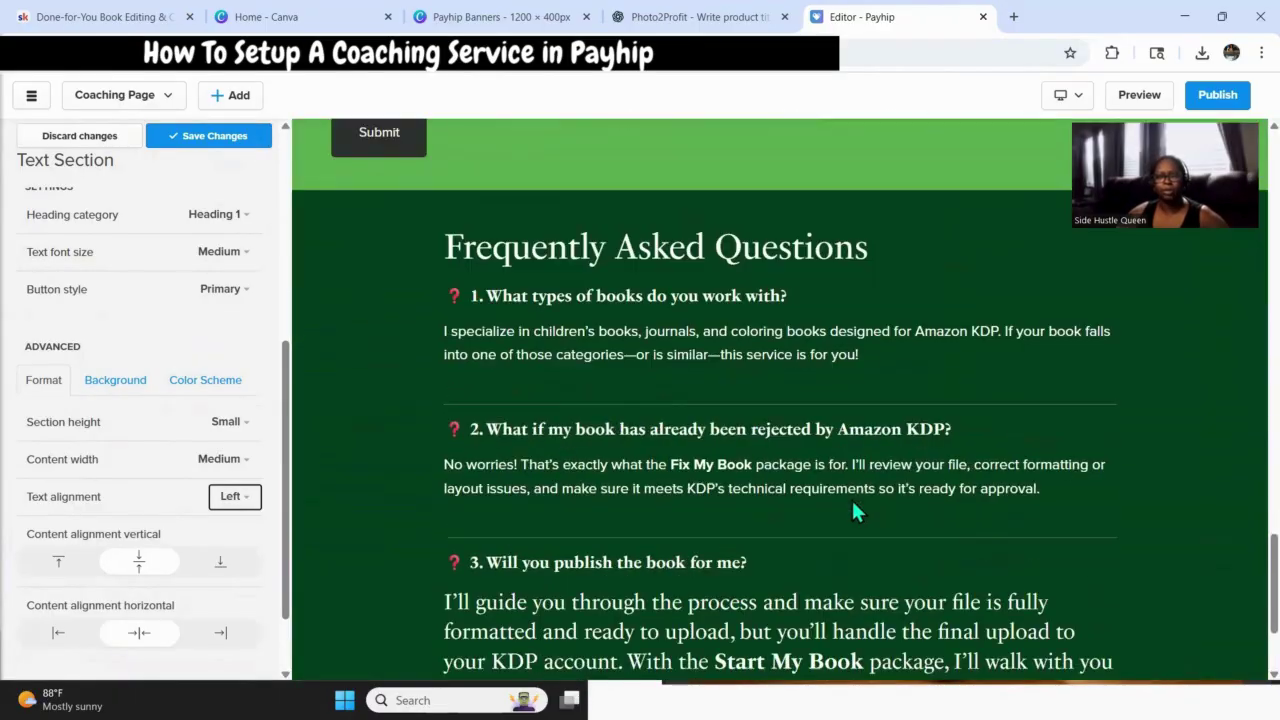
{"action": "scroll", "coordinate": [783, 558], "scroll_direction": "up", "scroll_amount": 10}
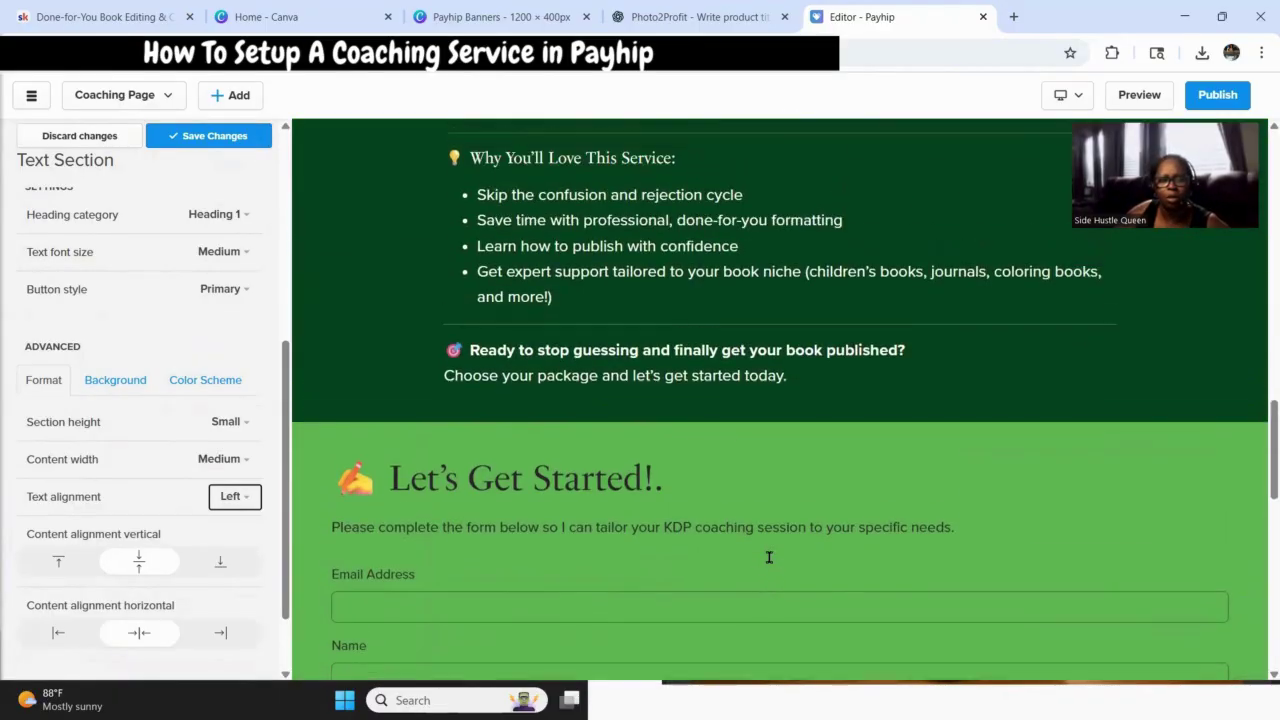
{"action": "scroll", "coordinate": [769, 558], "scroll_direction": "up", "scroll_amount": 1}
{"action": "scroll", "coordinate": [771, 558], "scroll_direction": "down", "scroll_amount": 15}
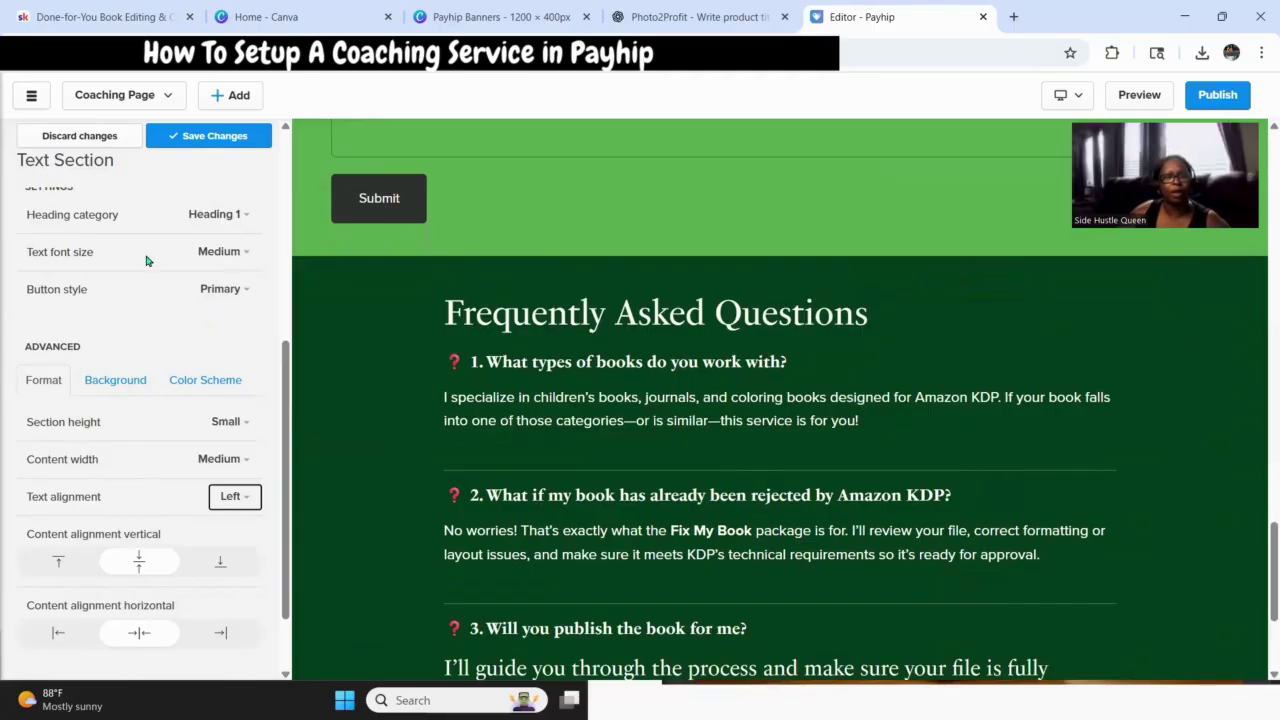
{"action": "left_click", "coordinate": [212, 254]}
{"action": "left_click", "coordinate": [123, 336]}
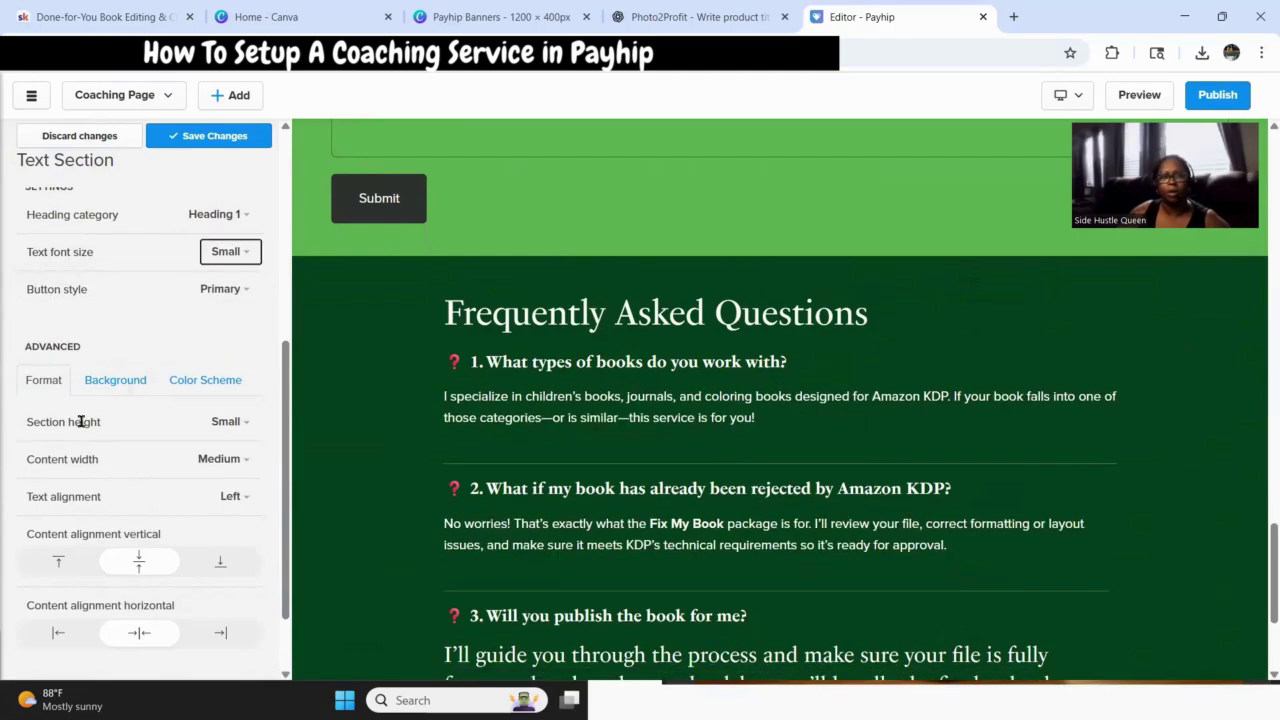
Check the text size against the service description and form sections, and save the changes.
{"action": "scroll", "coordinate": [1014, 516], "scroll_direction": "up", "scroll_amount": 8}
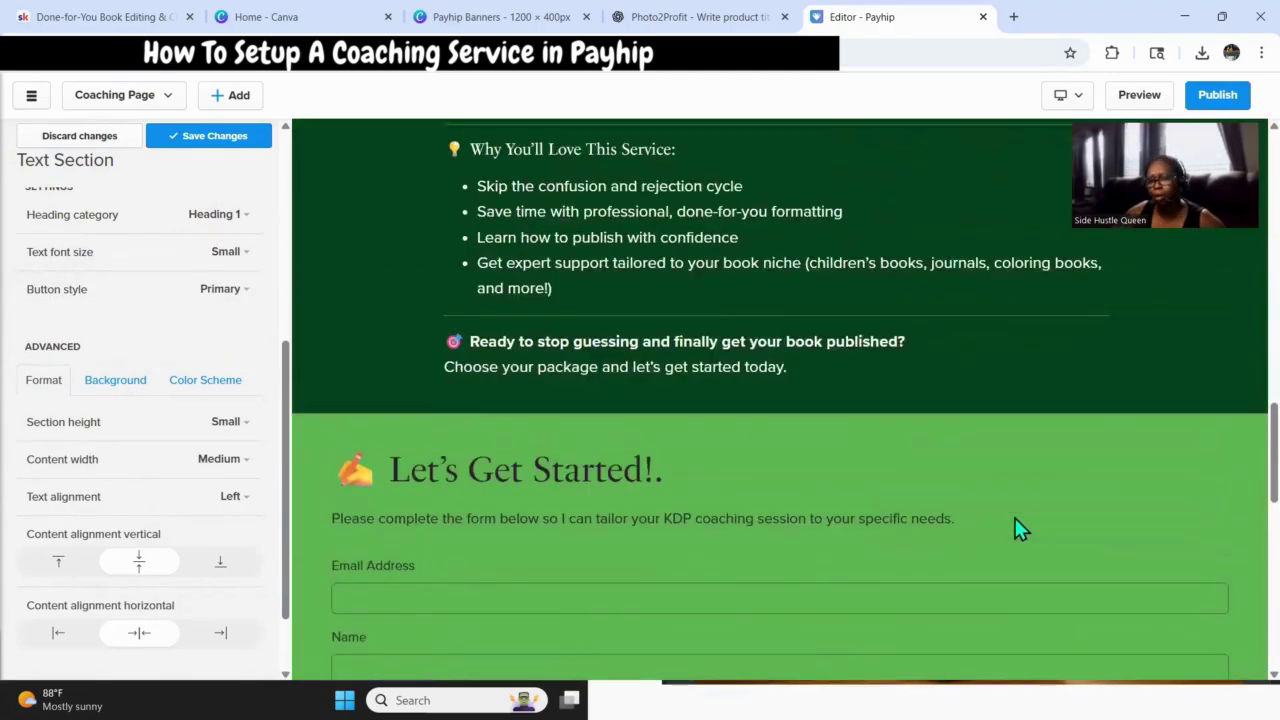
{"action": "scroll", "coordinate": [1015, 518], "scroll_direction": "up", "scroll_amount": 7}
{"action": "scroll", "coordinate": [1052, 445], "scroll_direction": "down", "scroll_amount": 6}
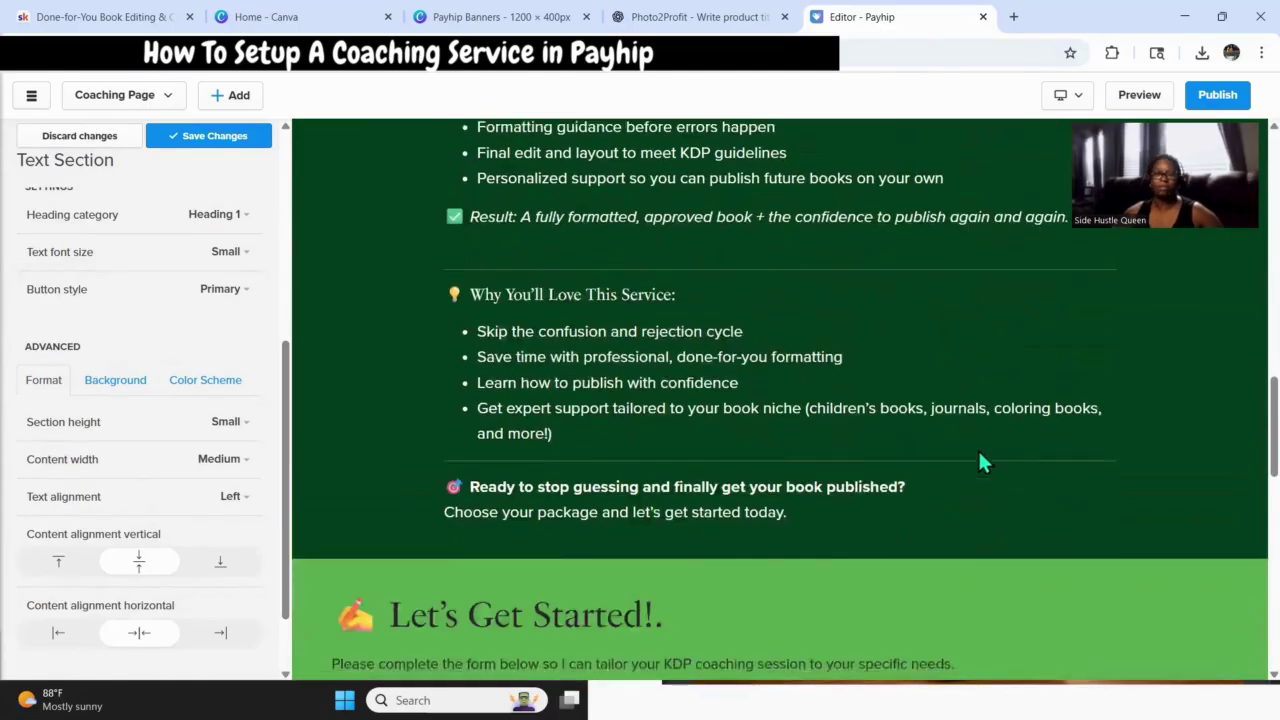
{"action": "scroll", "coordinate": [979, 455], "scroll_direction": "down", "scroll_amount": 9}
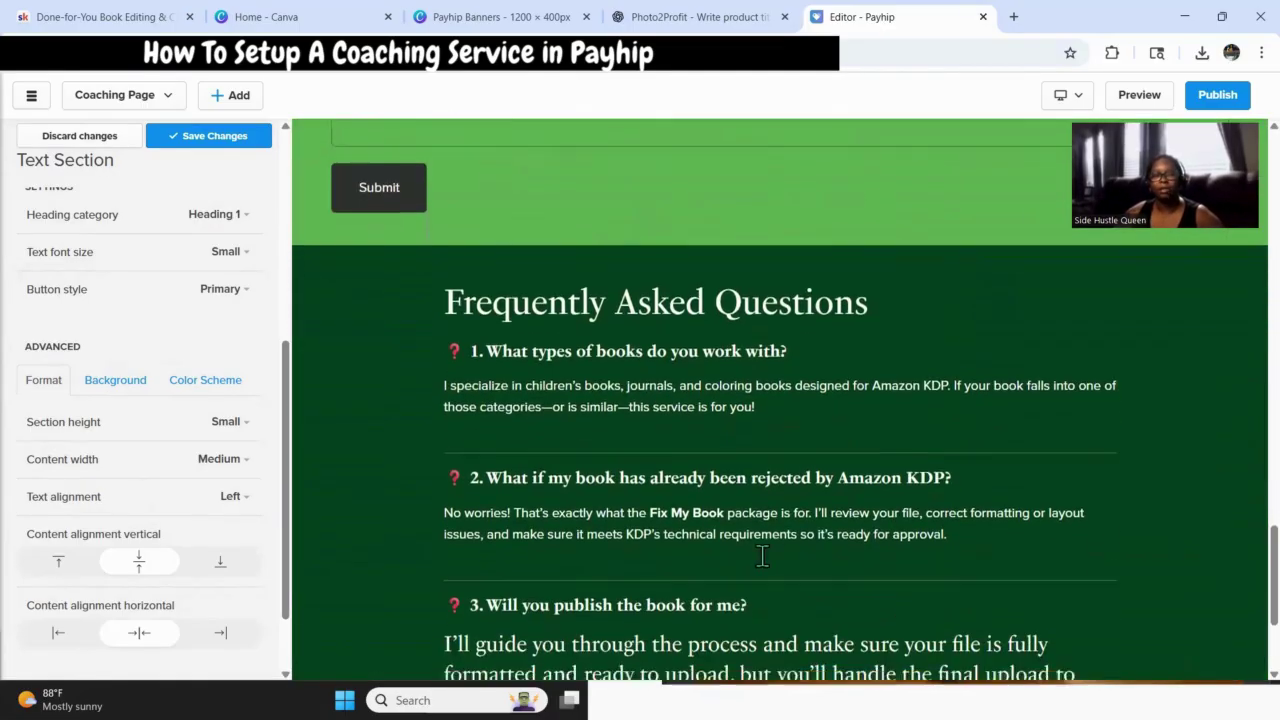
{"action": "scroll", "coordinate": [762, 557], "scroll_direction": "down", "scroll_amount": 2}
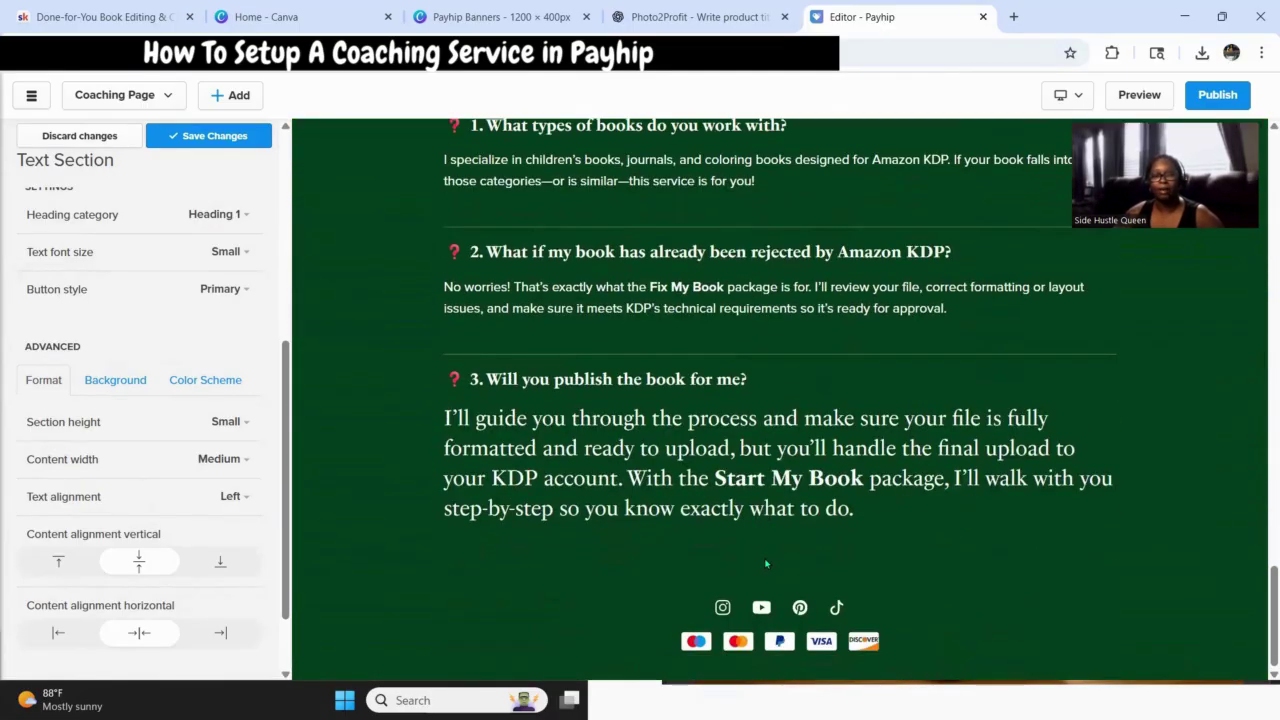
{"action": "left_click", "coordinate": [212, 136]}
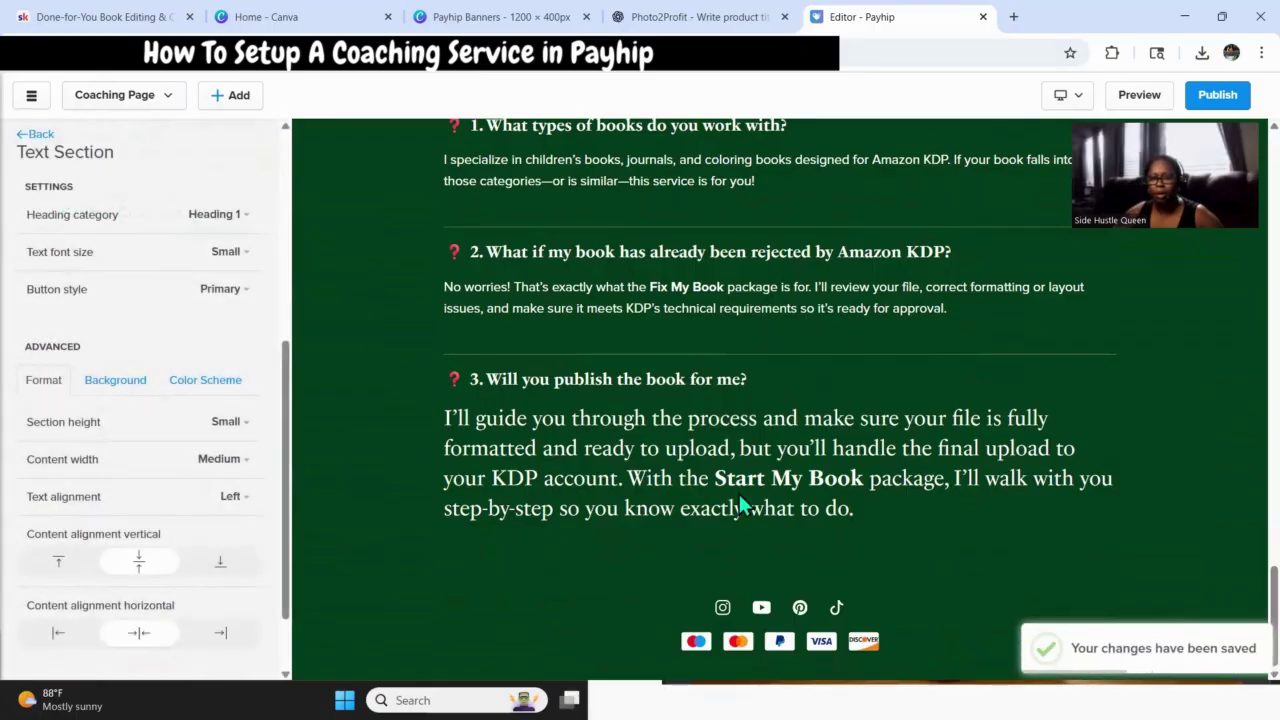
Change the third question and its answer in the Frequently Asked Questions text to the Normal style and save the changes.
{"action": "scroll", "coordinate": [737, 493], "scroll_direction": "up", "scroll_amount": 4}
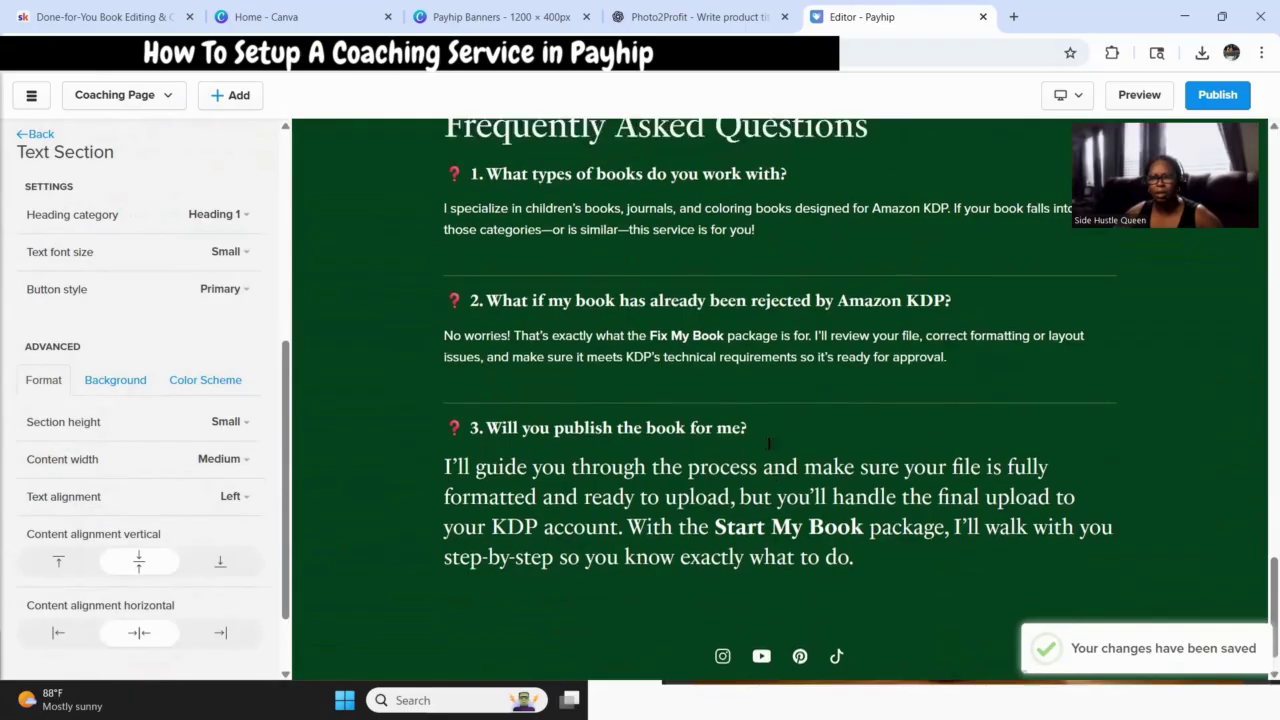
{"action": "scroll", "coordinate": [768, 443], "scroll_direction": "down", "scroll_amount": 3}
{"action": "scroll", "coordinate": [123, 331], "scroll_direction": "down", "scroll_amount": 2}
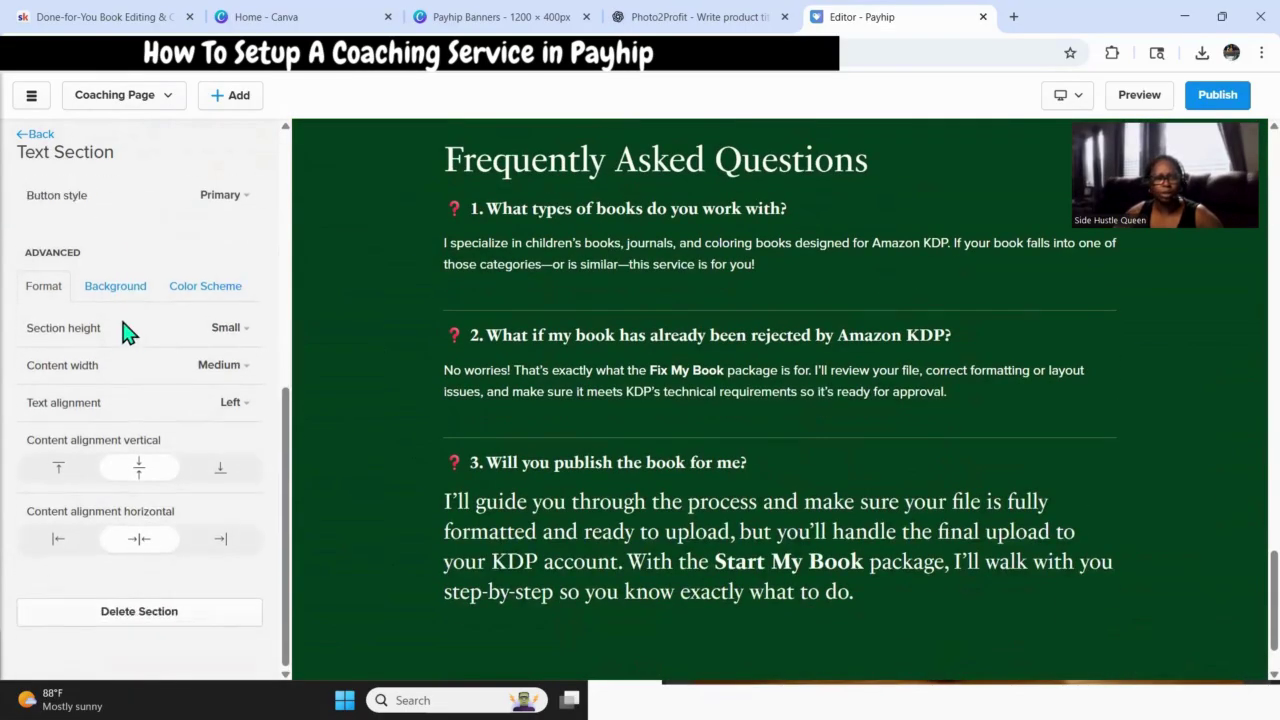
{"action": "scroll", "coordinate": [115, 402], "scroll_direction": "up", "scroll_amount": 5}
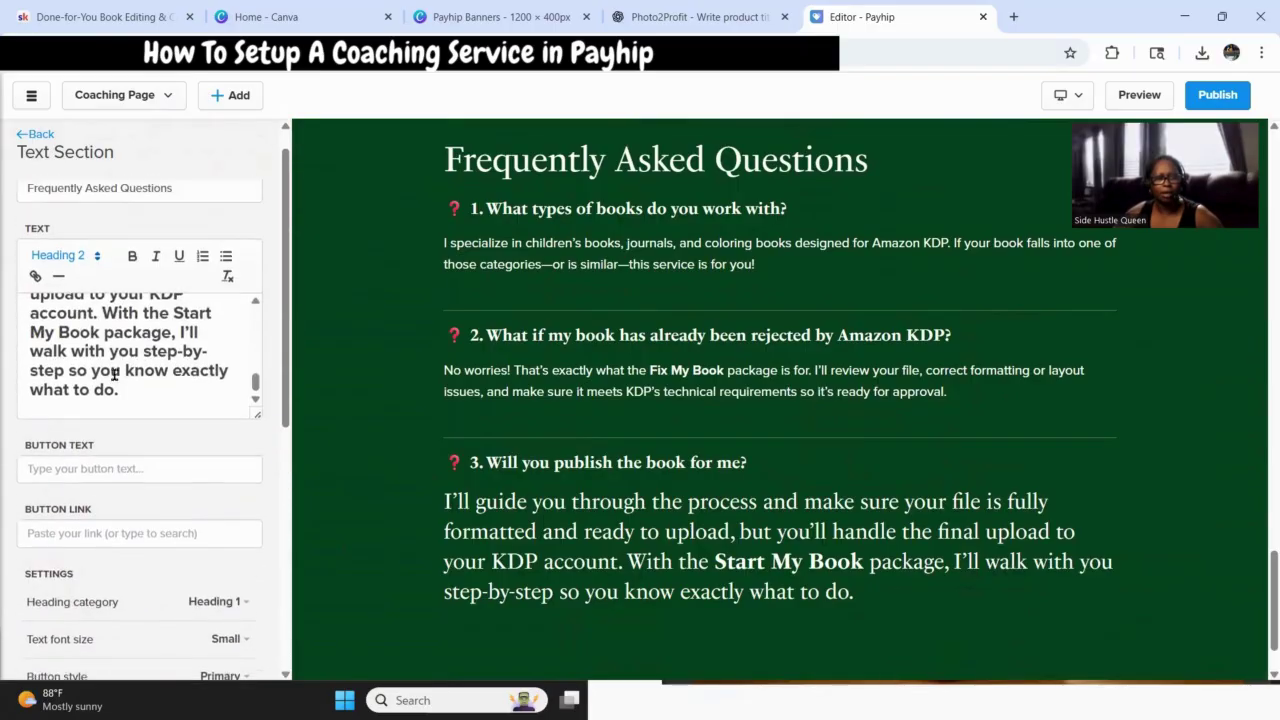
{"action": "scroll", "coordinate": [161, 388], "scroll_direction": "up", "scroll_amount": 4}
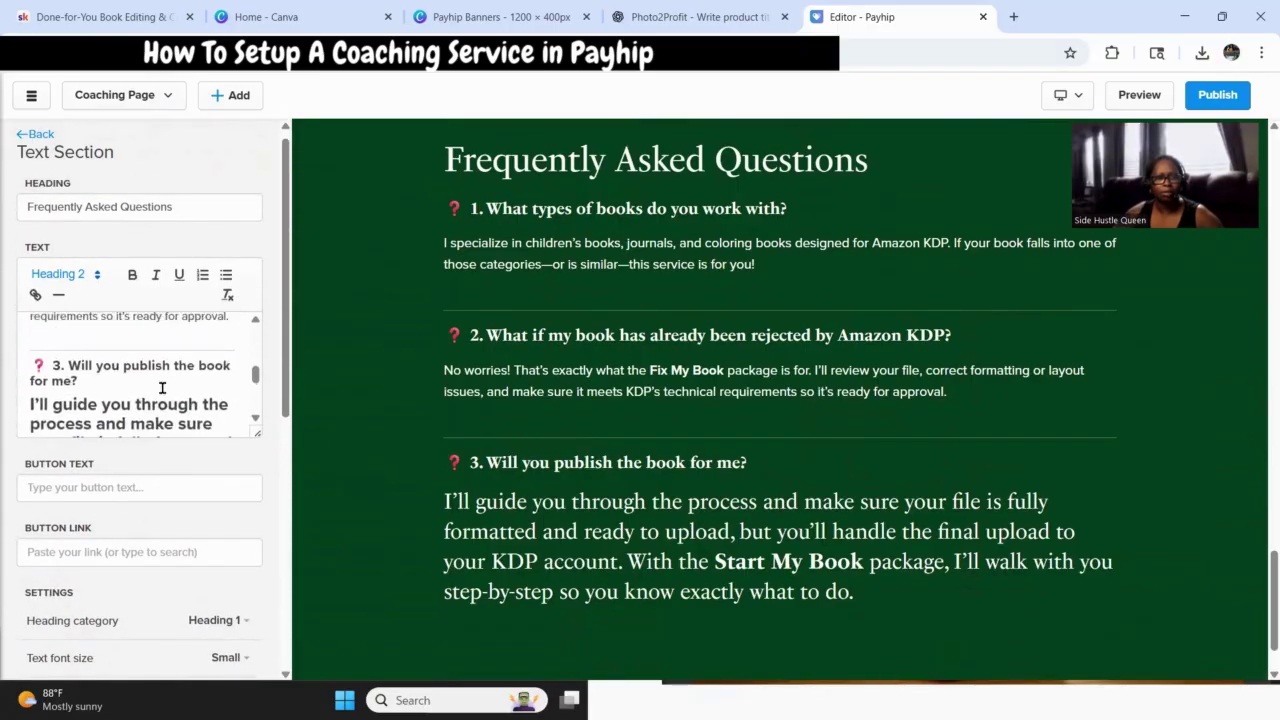
{"action": "scroll", "coordinate": [161, 388], "scroll_direction": "down", "scroll_amount": 1}
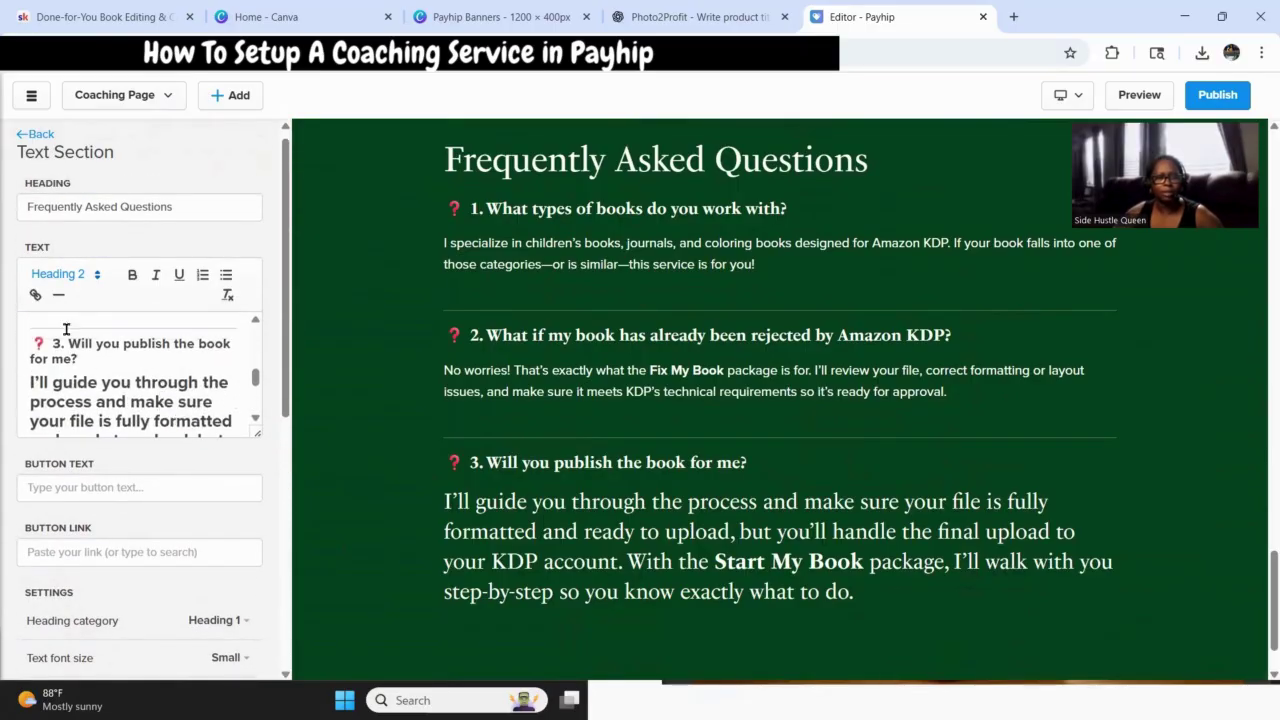
{"action": "scroll", "coordinate": [88, 351], "scroll_direction": "up", "scroll_amount": 2}
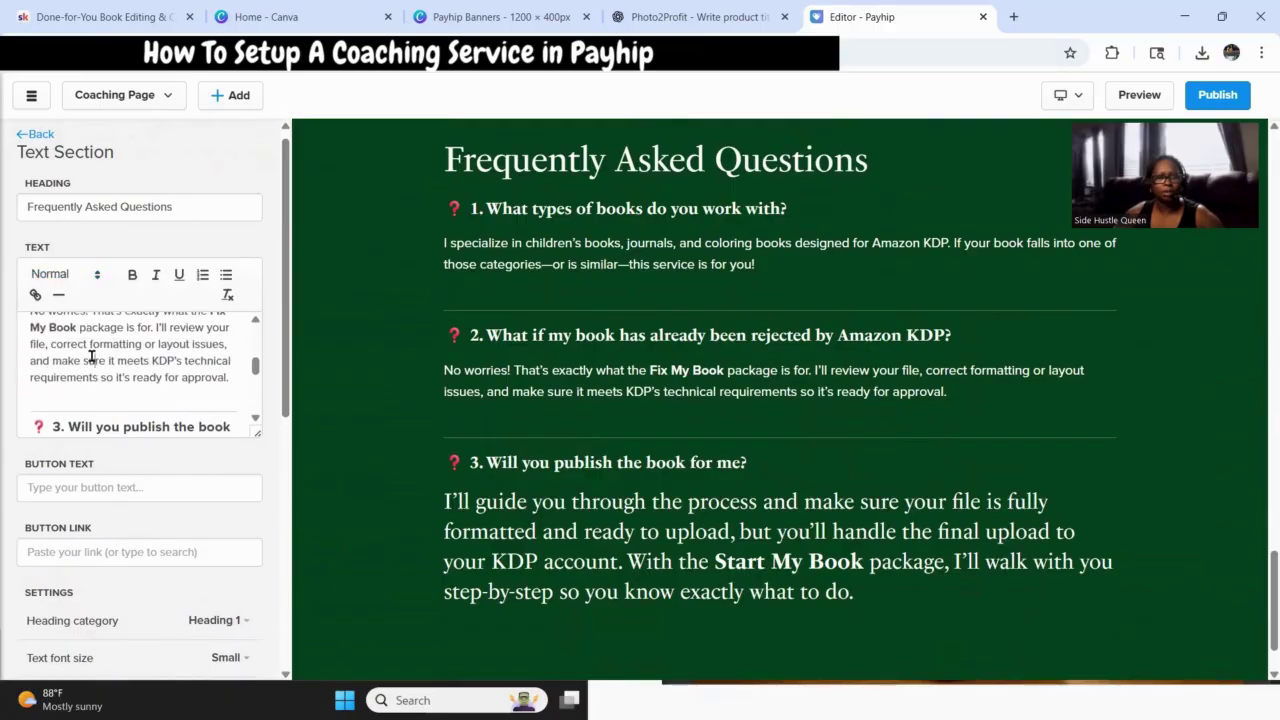
{"action": "scroll", "coordinate": [95, 379], "scroll_direction": "down", "scroll_amount": 2}
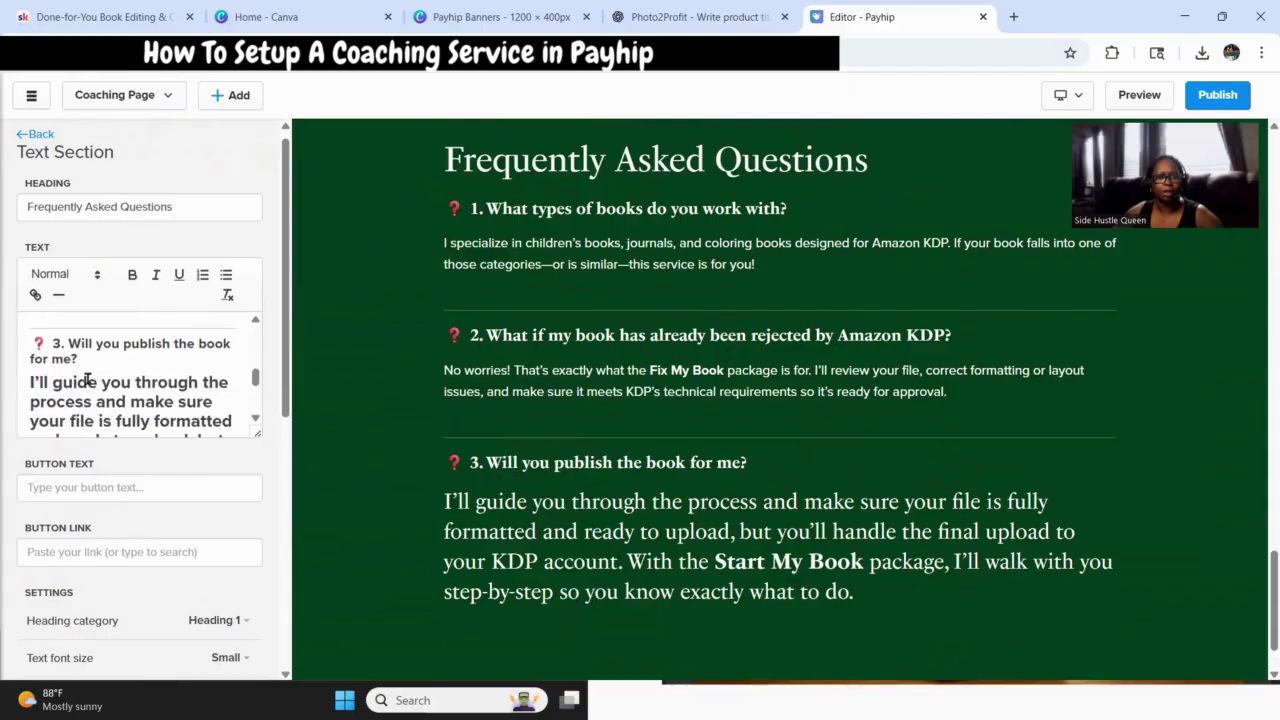
{"action": "left_click_drag", "start_coordinate": [31, 352], "coordinate": [181, 429]}
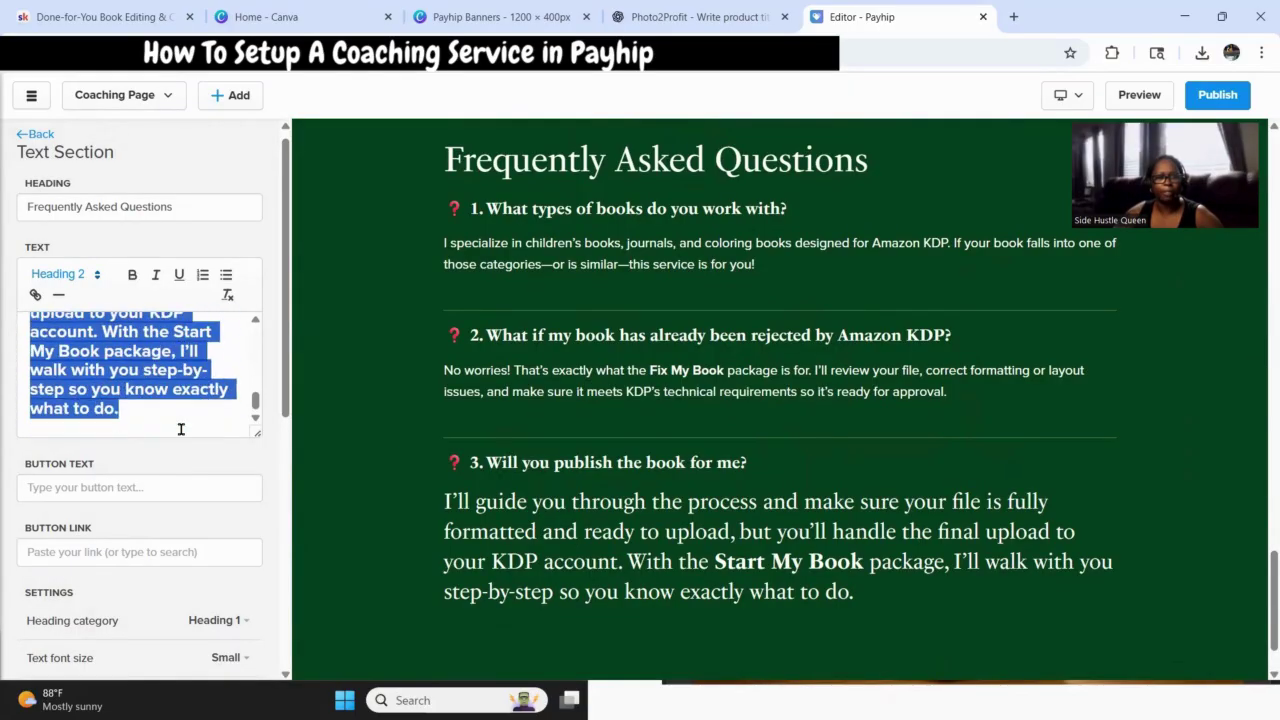
{"action": "left_click", "coordinate": [96, 280]}
{"action": "left_click", "coordinate": [58, 427]}
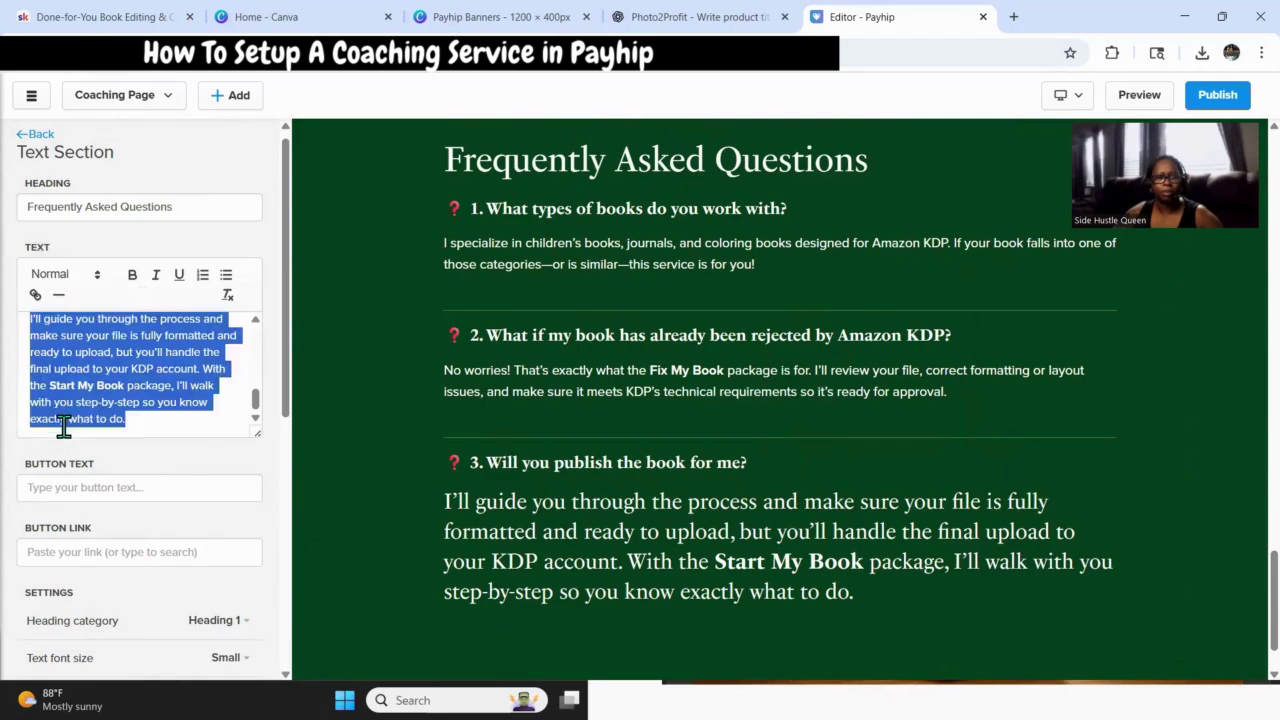
{"action": "left_click", "coordinate": [194, 458]}
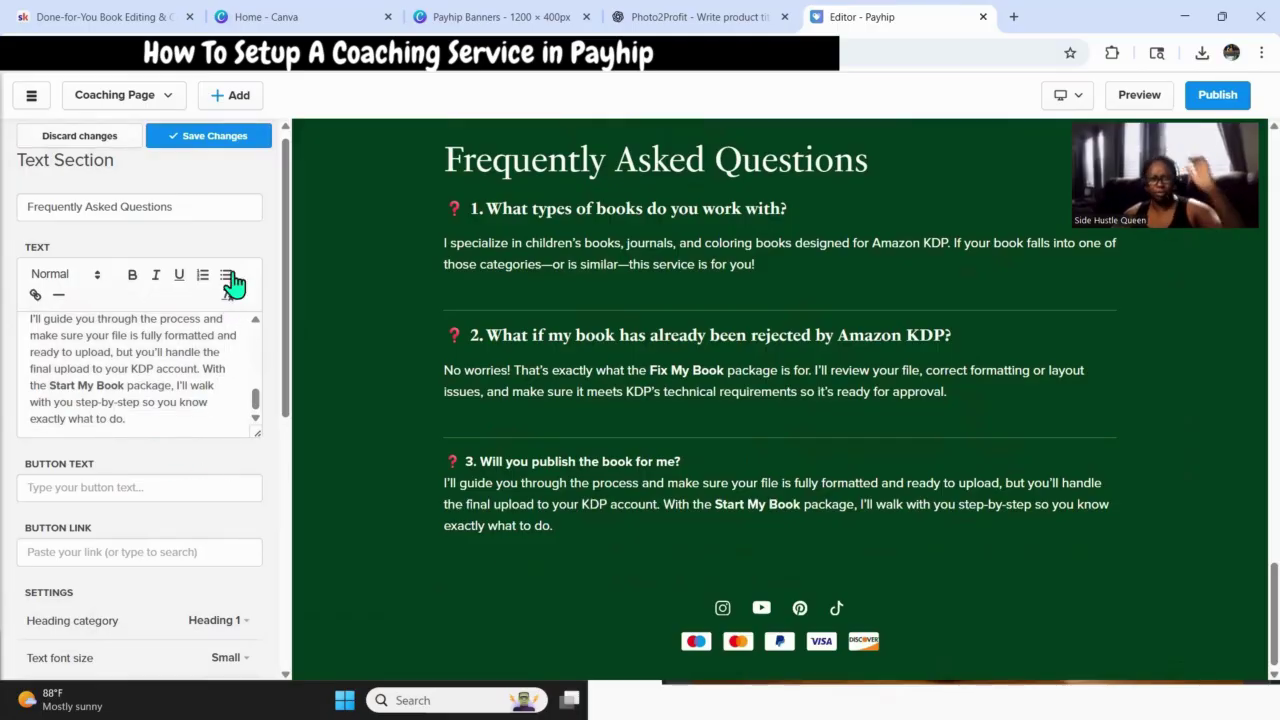
{"action": "left_click", "coordinate": [213, 135]}
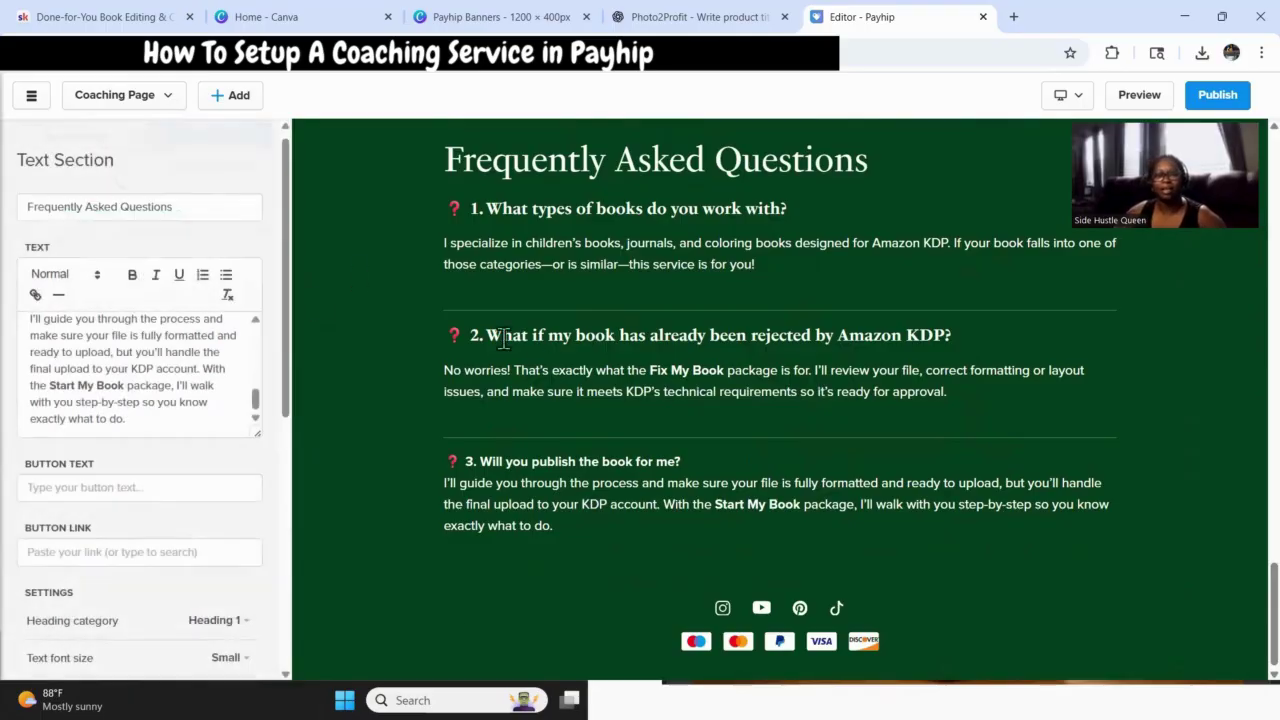
Compare the question headings and text in the Frequently Asked Questions section with the service description and form sections.
{"action": "scroll", "coordinate": [759, 370], "scroll_direction": "up", "scroll_amount": 6}
{"action": "scroll", "coordinate": [757, 367], "scroll_direction": "up", "scroll_amount": 8}
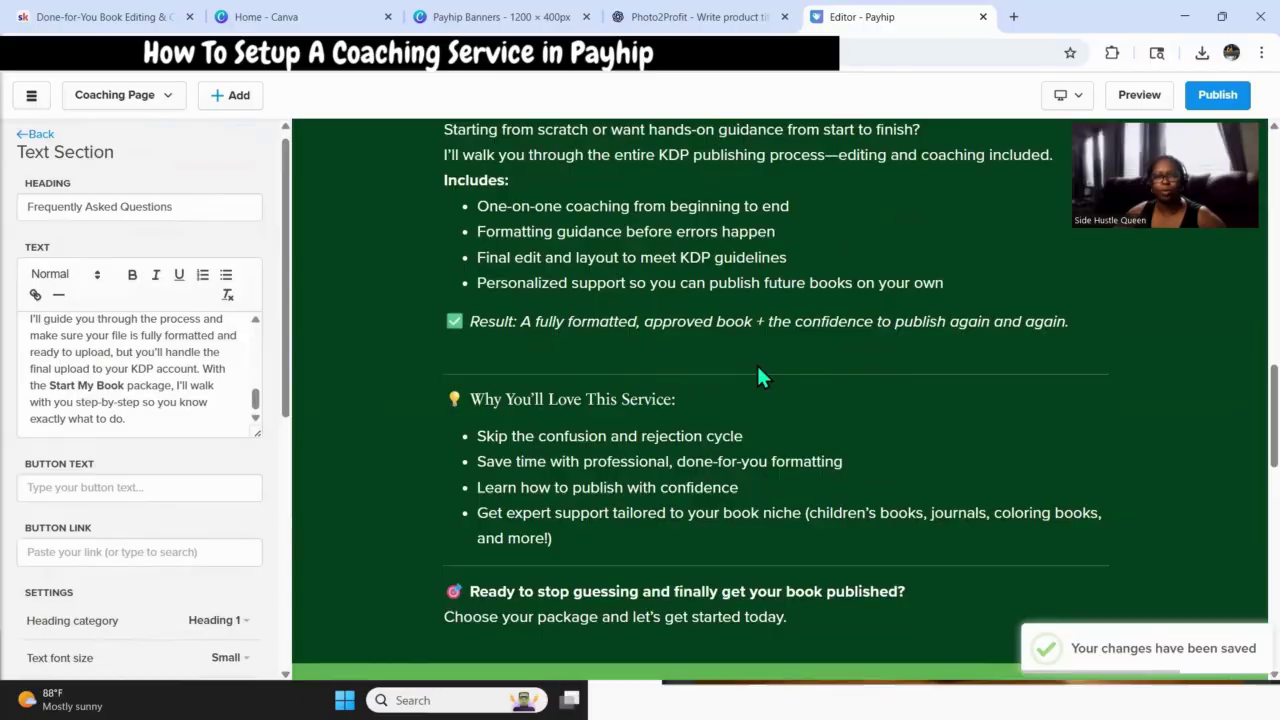
{"action": "scroll", "coordinate": [756, 367], "scroll_direction": "down", "scroll_amount": 3}
{"action": "scroll", "coordinate": [752, 365], "scroll_direction": "down", "scroll_amount": 6}
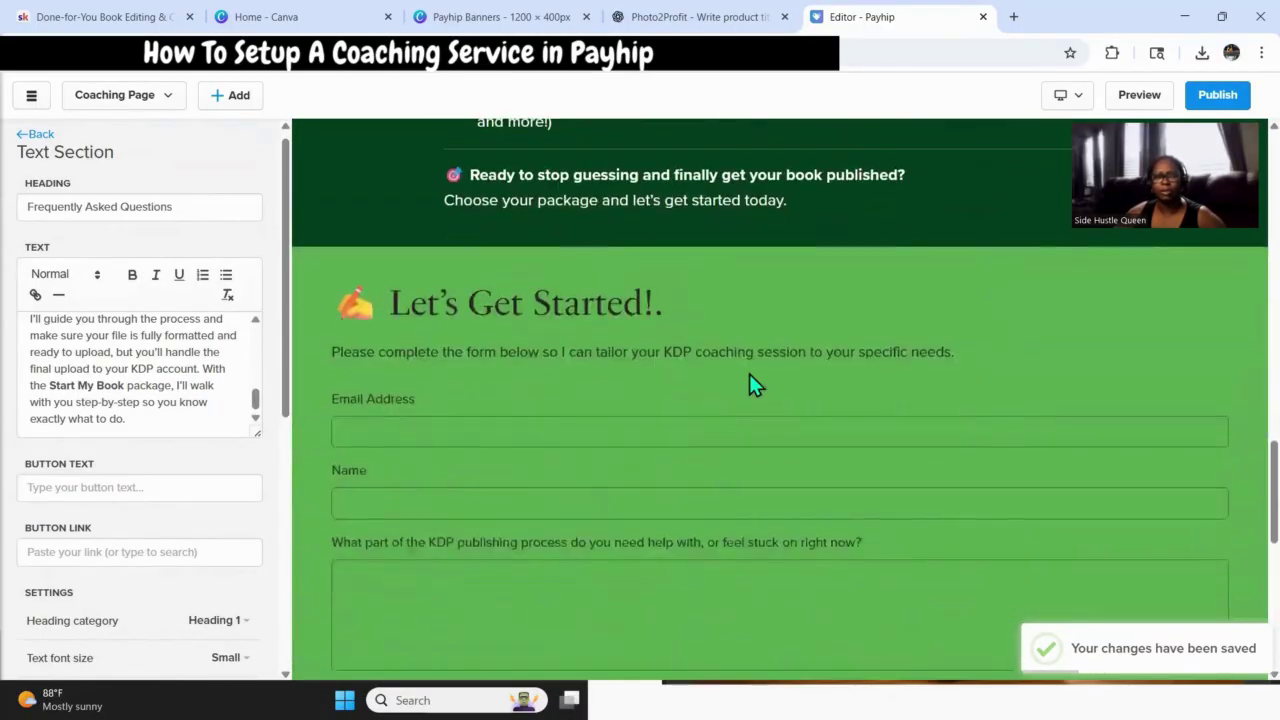
{"action": "scroll", "coordinate": [166, 408], "scroll_direction": "up", "scroll_amount": 5}
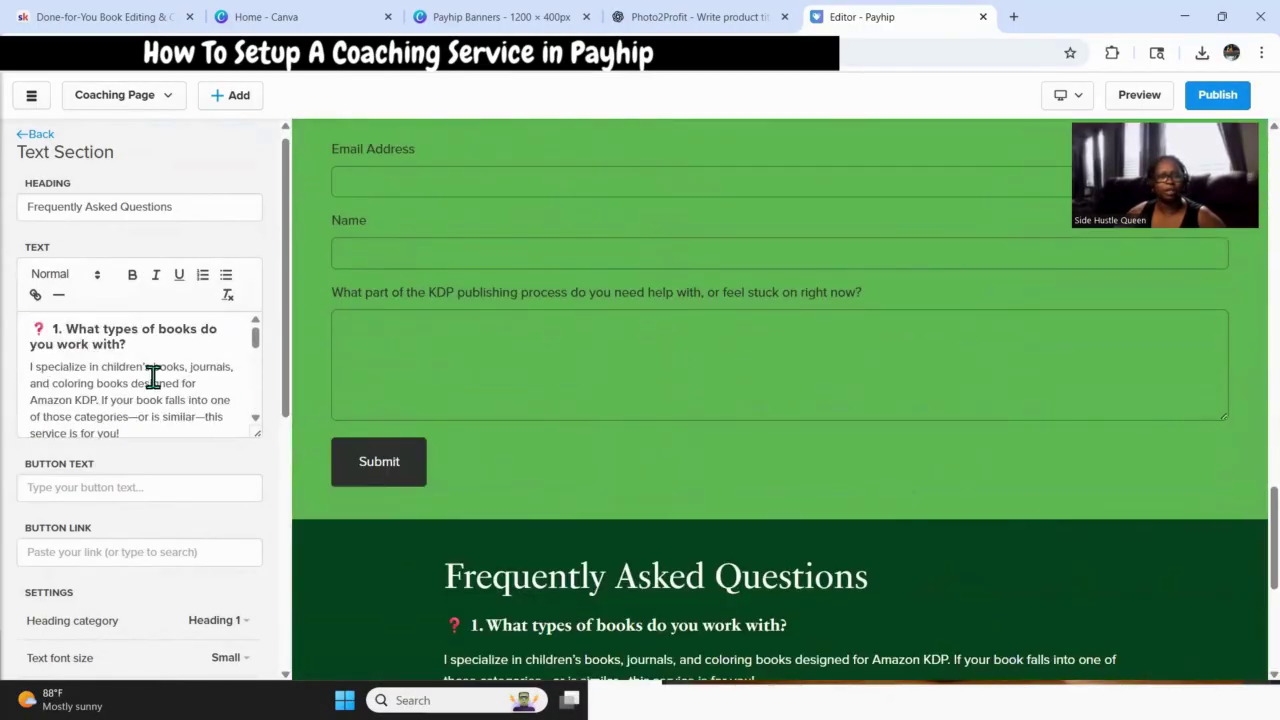
{"action": "scroll", "coordinate": [800, 500], "scroll_direction": "down", "scroll_amount": 5}
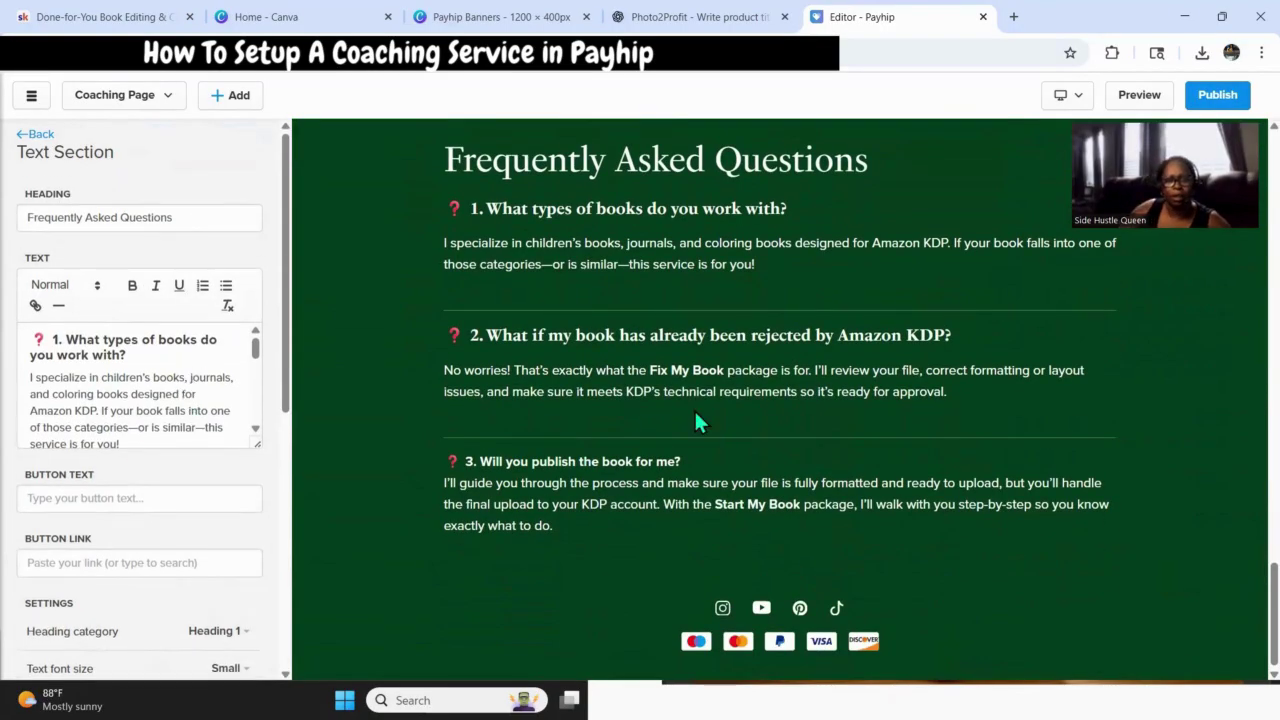
{"action": "scroll", "coordinate": [660, 405], "scroll_direction": "up", "scroll_amount": 2}
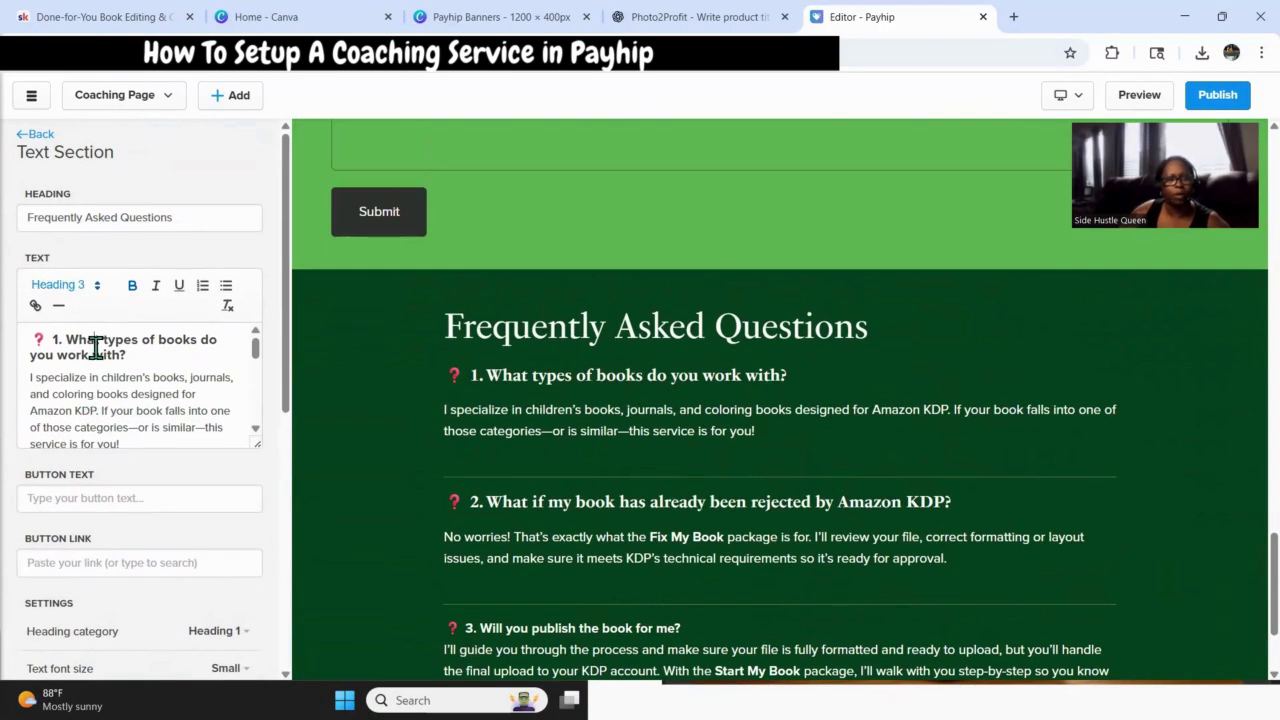
Try the Heading 1 style on the second question in the Frequently Asked Questions text and return it to Heading 3.
{"action": "scroll", "coordinate": [140, 405], "scroll_direction": "down", "scroll_amount": 3}
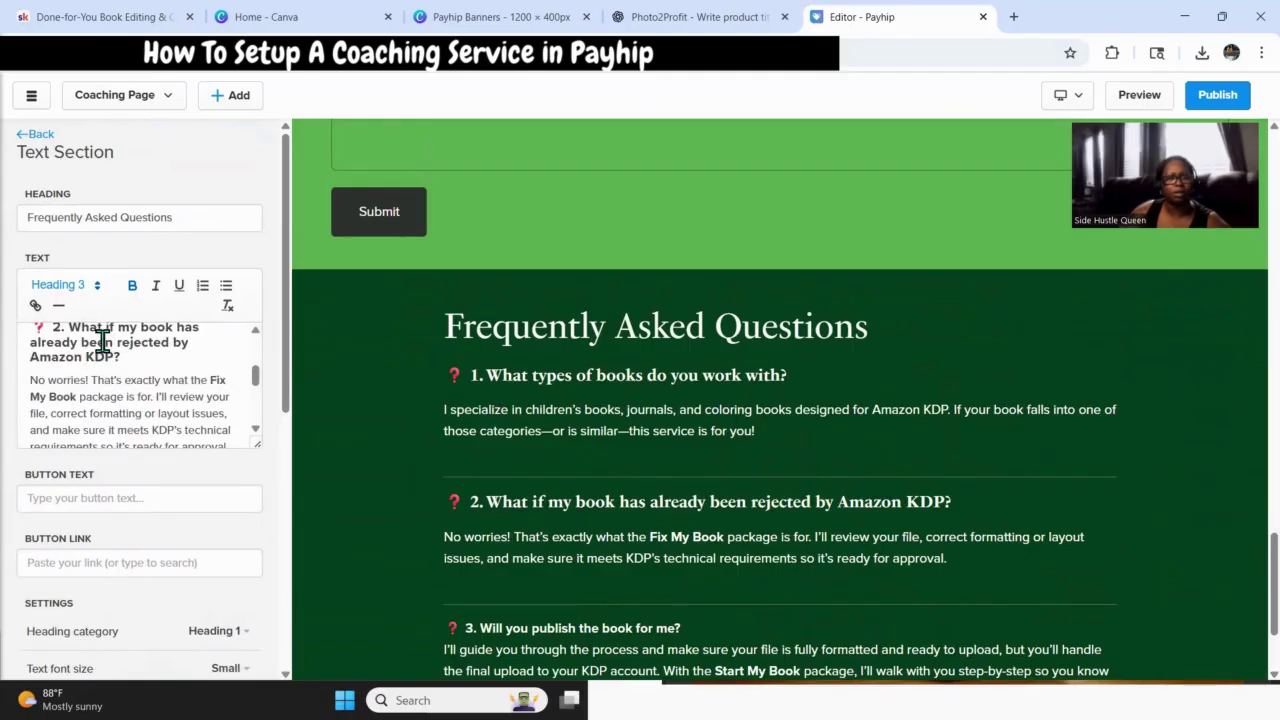
{"action": "left_click", "coordinate": [94, 288]}
{"action": "left_click", "coordinate": [81, 333]}
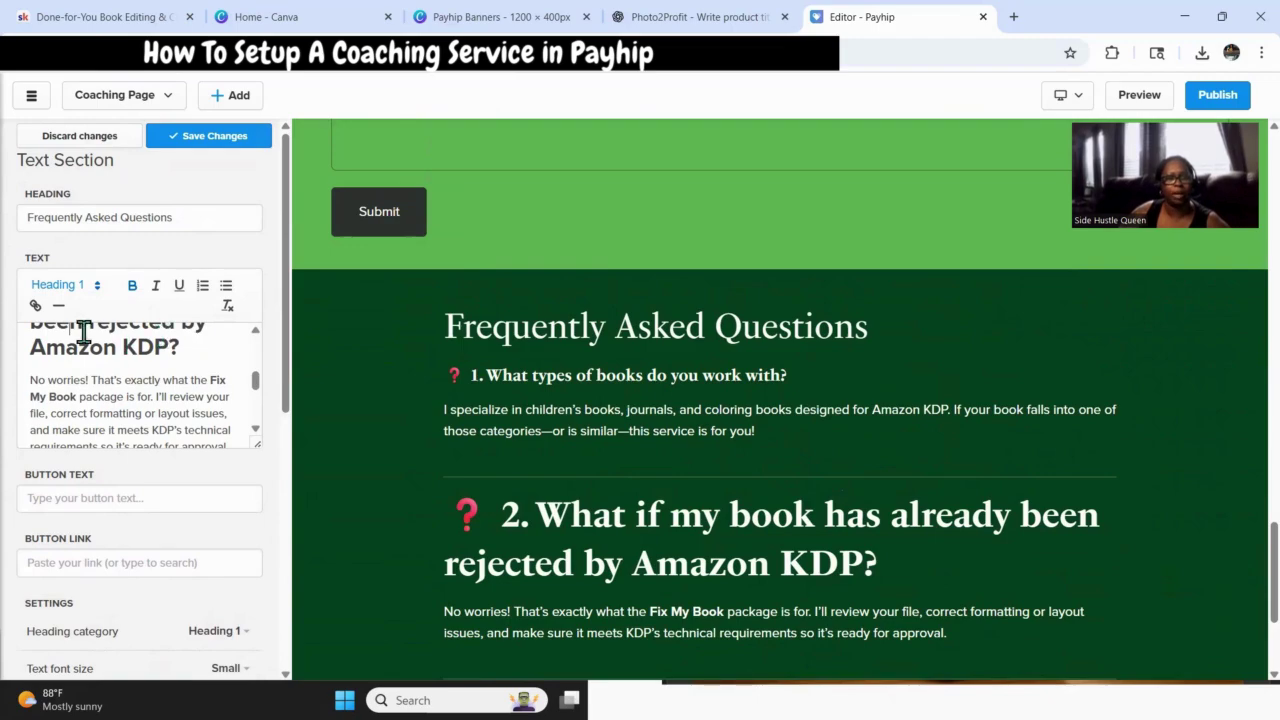
{"action": "left_click", "coordinate": [96, 289]}
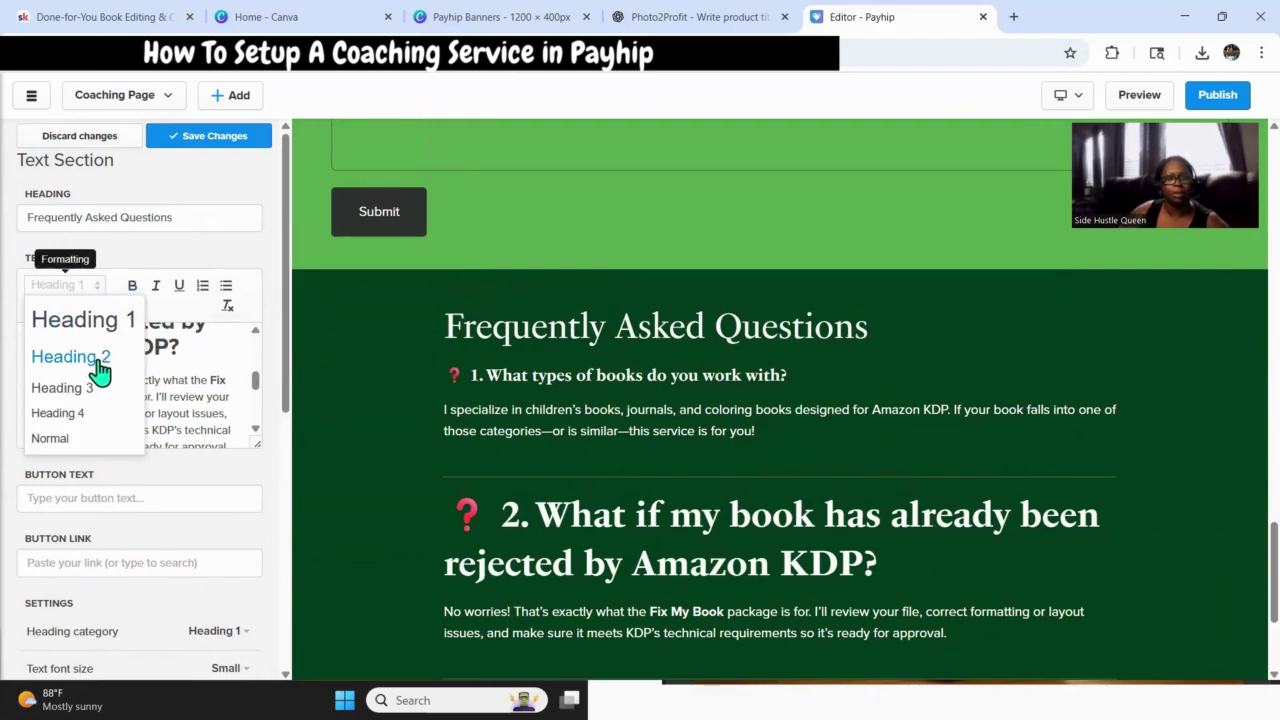
{"action": "left_click", "coordinate": [76, 390]}
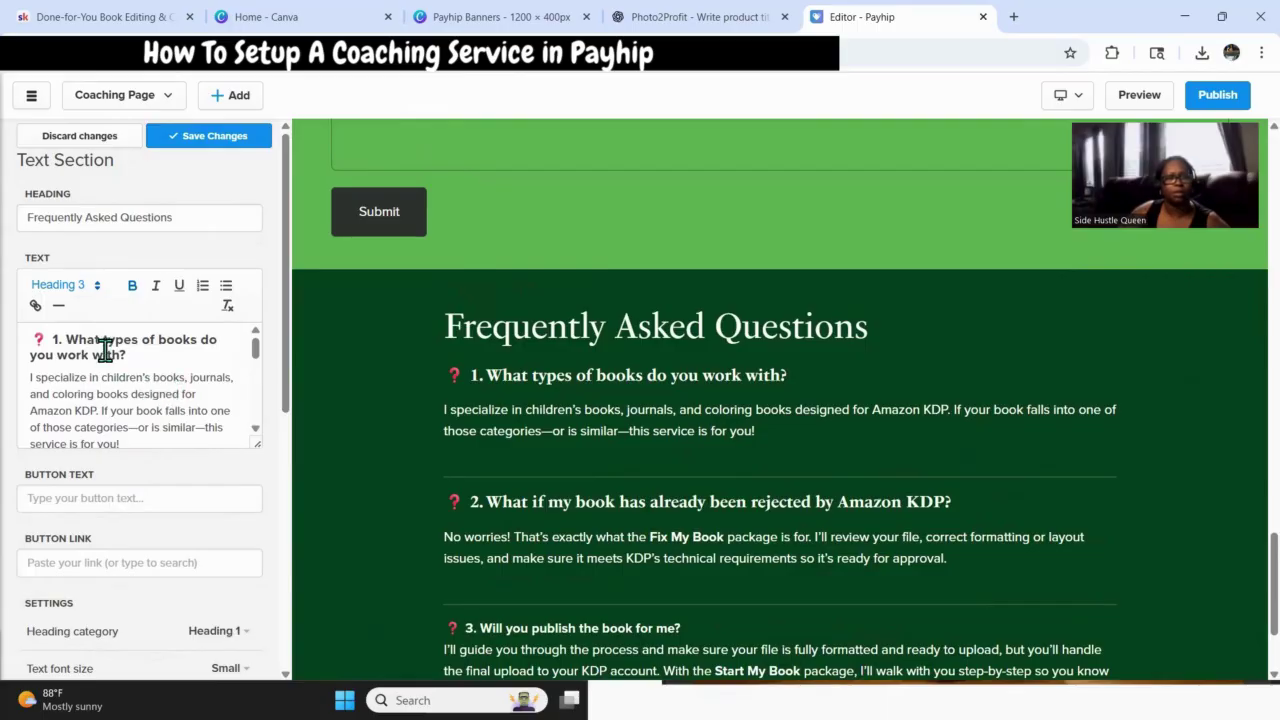
Apply the Heading 3 style to the third question, "Will you publish the book for me?", and save the changes.
{"action": "scroll", "coordinate": [88, 341], "scroll_direction": "down", "scroll_amount": 2}
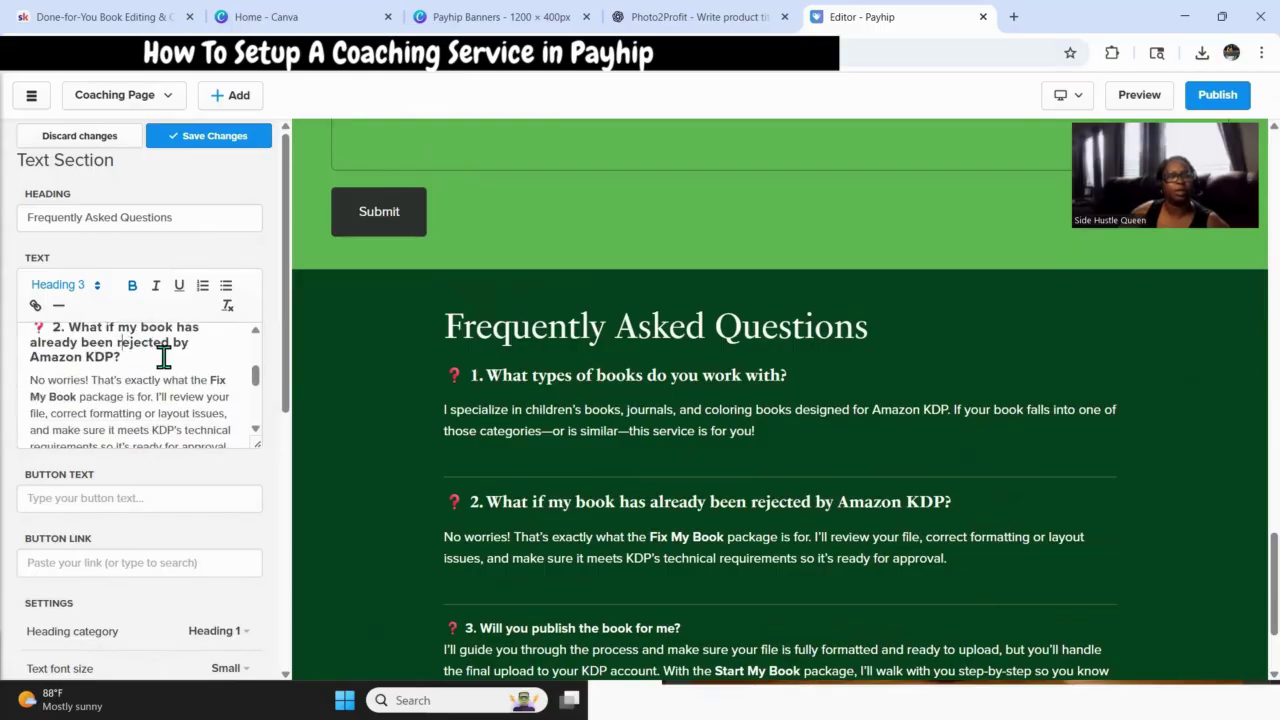
{"action": "scroll", "coordinate": [163, 356], "scroll_direction": "down", "scroll_amount": 2}
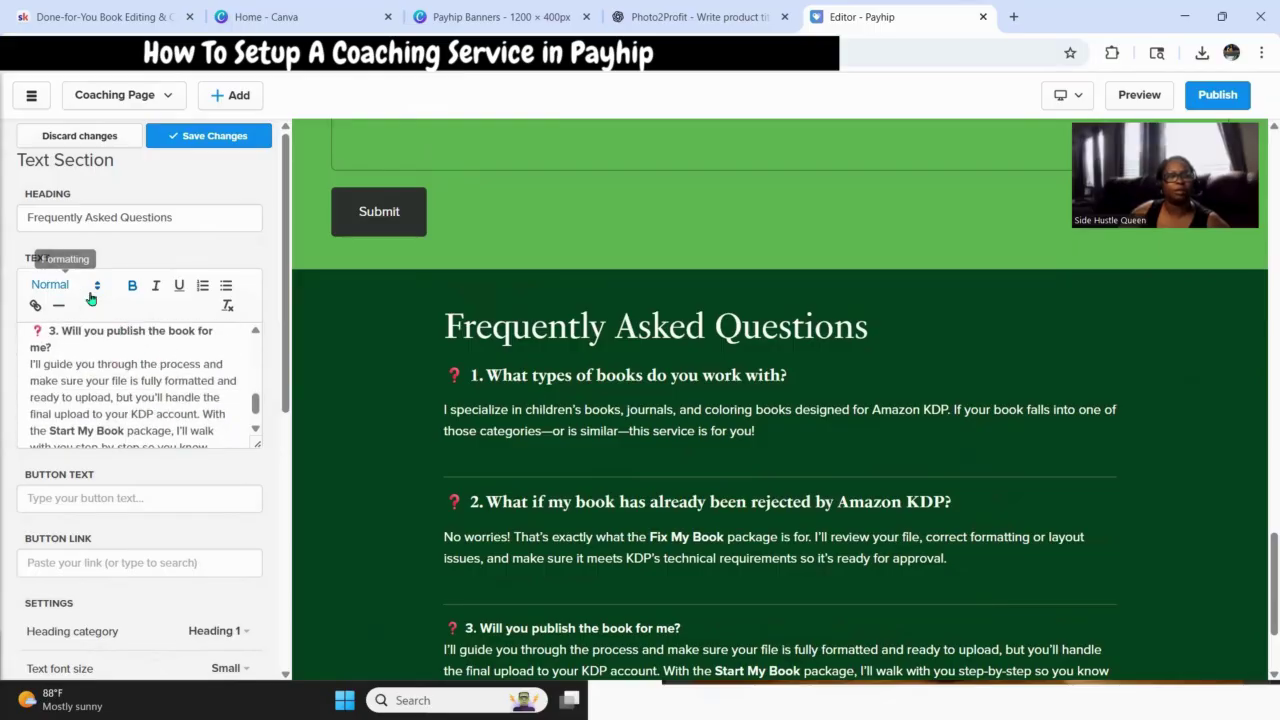
{"action": "left_click", "coordinate": [90, 285]}
{"action": "left_click", "coordinate": [150, 344]}
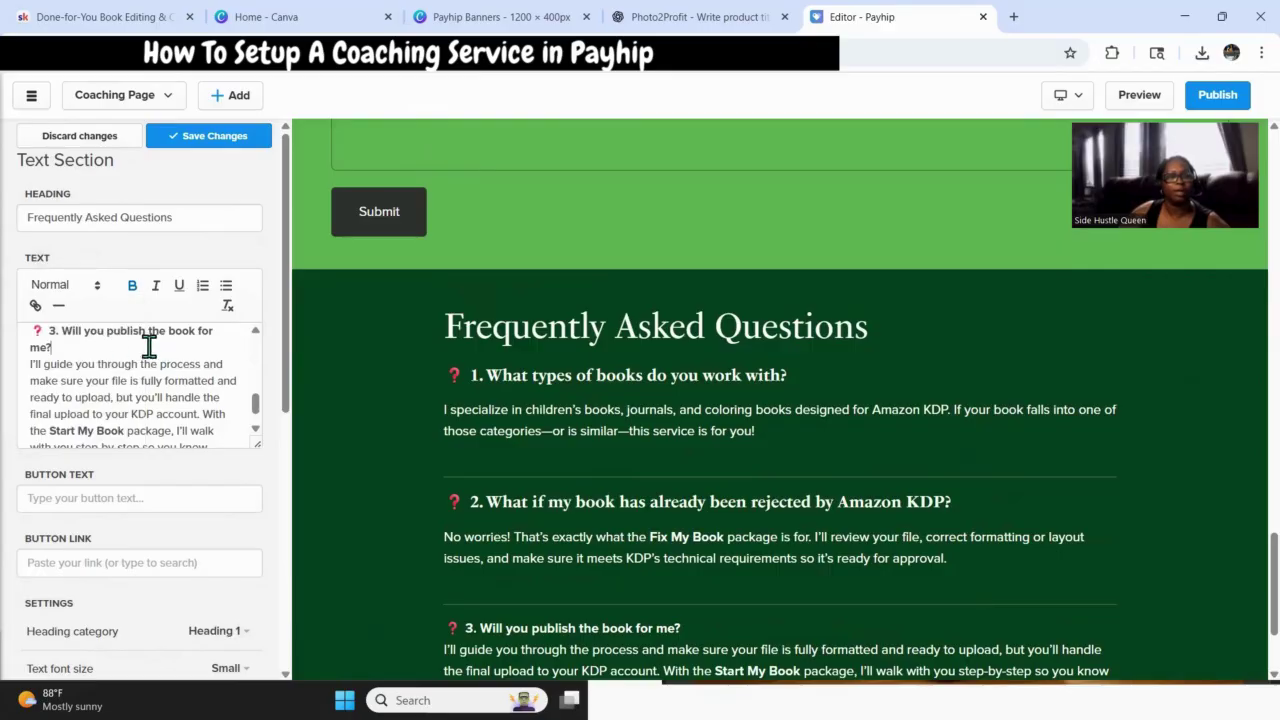
{"action": "scroll", "coordinate": [105, 389], "scroll_direction": "up", "scroll_amount": 1}
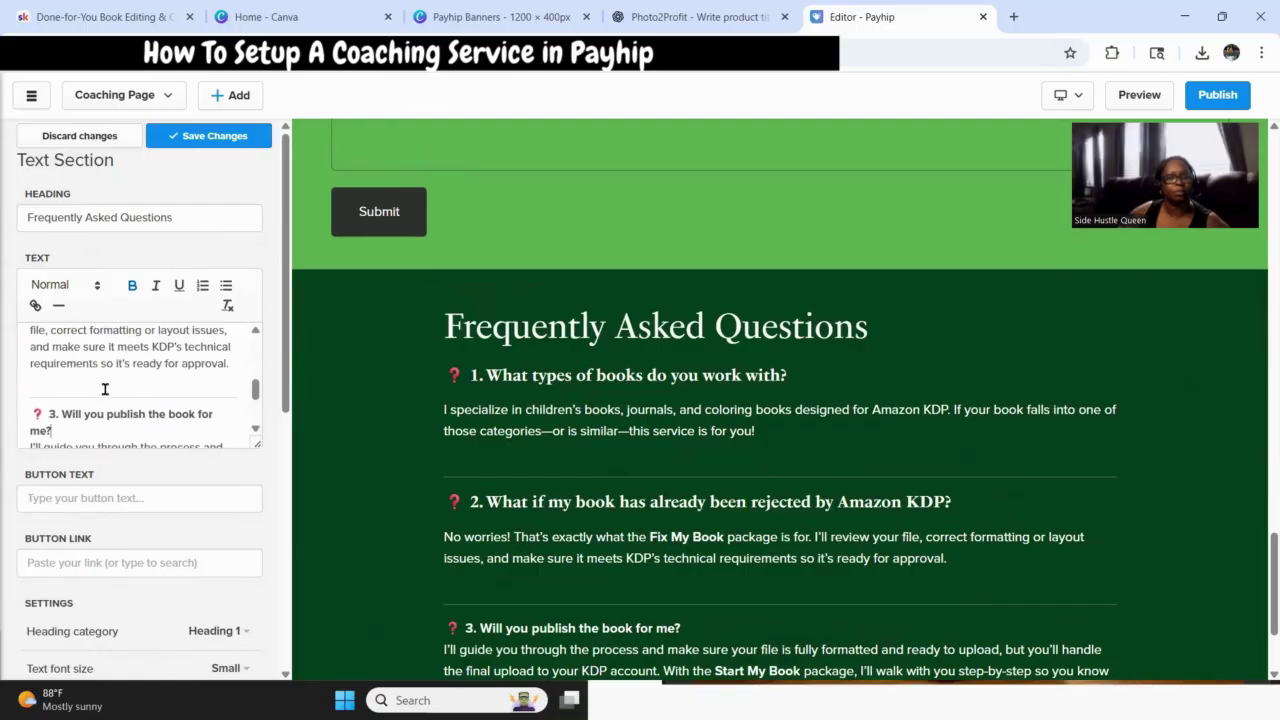
{"action": "left_click_drag", "start_coordinate": [63, 434], "coordinate": [38, 418]}
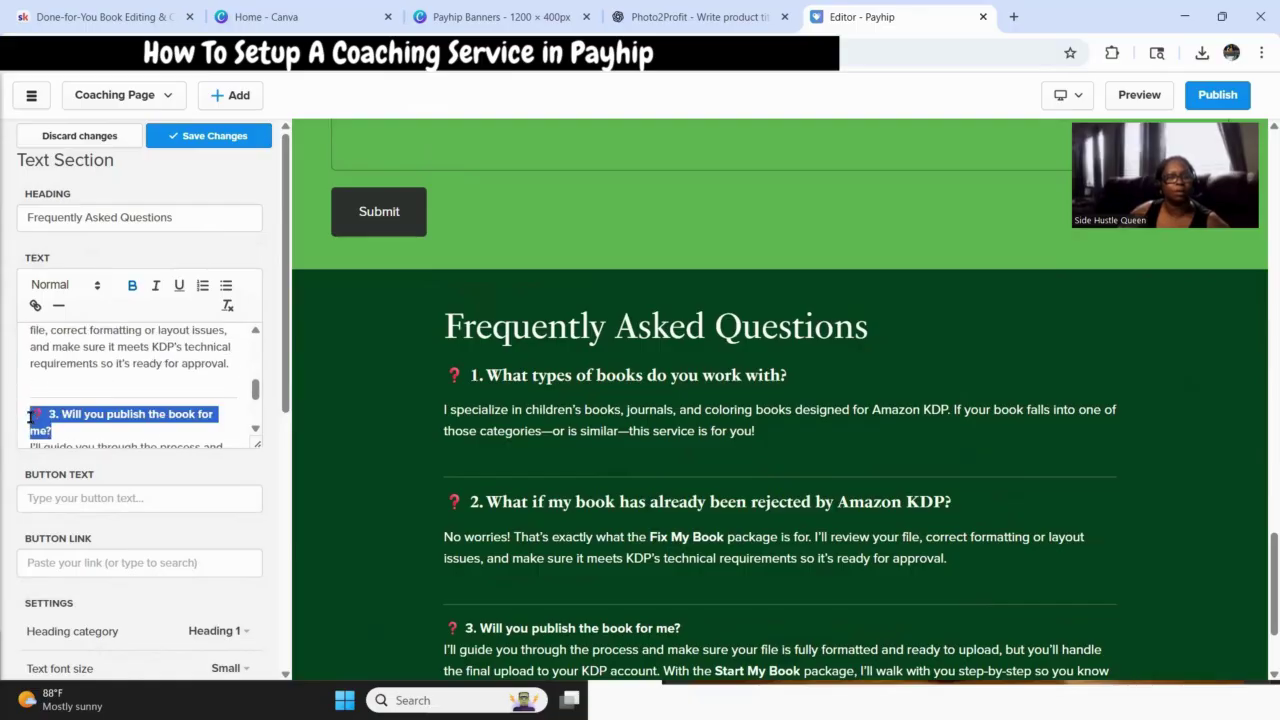
{"action": "left_click", "coordinate": [80, 293]}
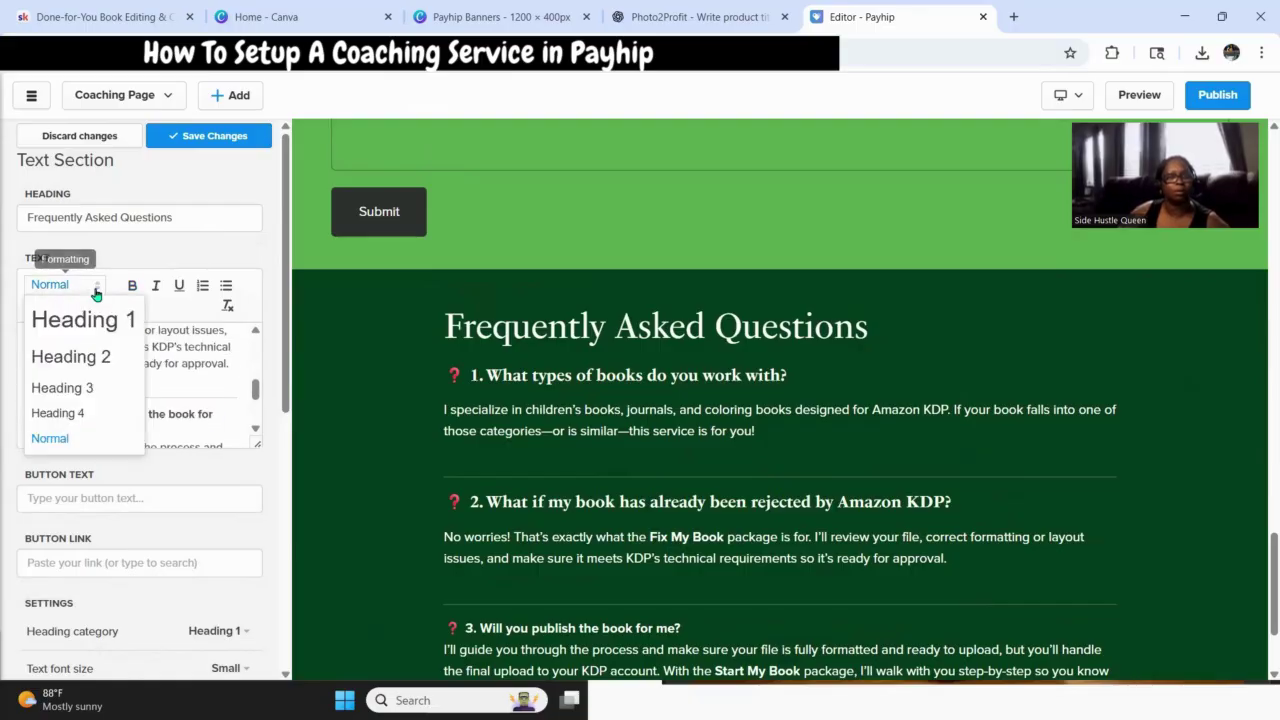
{"action": "left_click", "coordinate": [63, 387]}
{"action": "scroll", "coordinate": [603, 525], "scroll_direction": "down", "scroll_amount": 2}
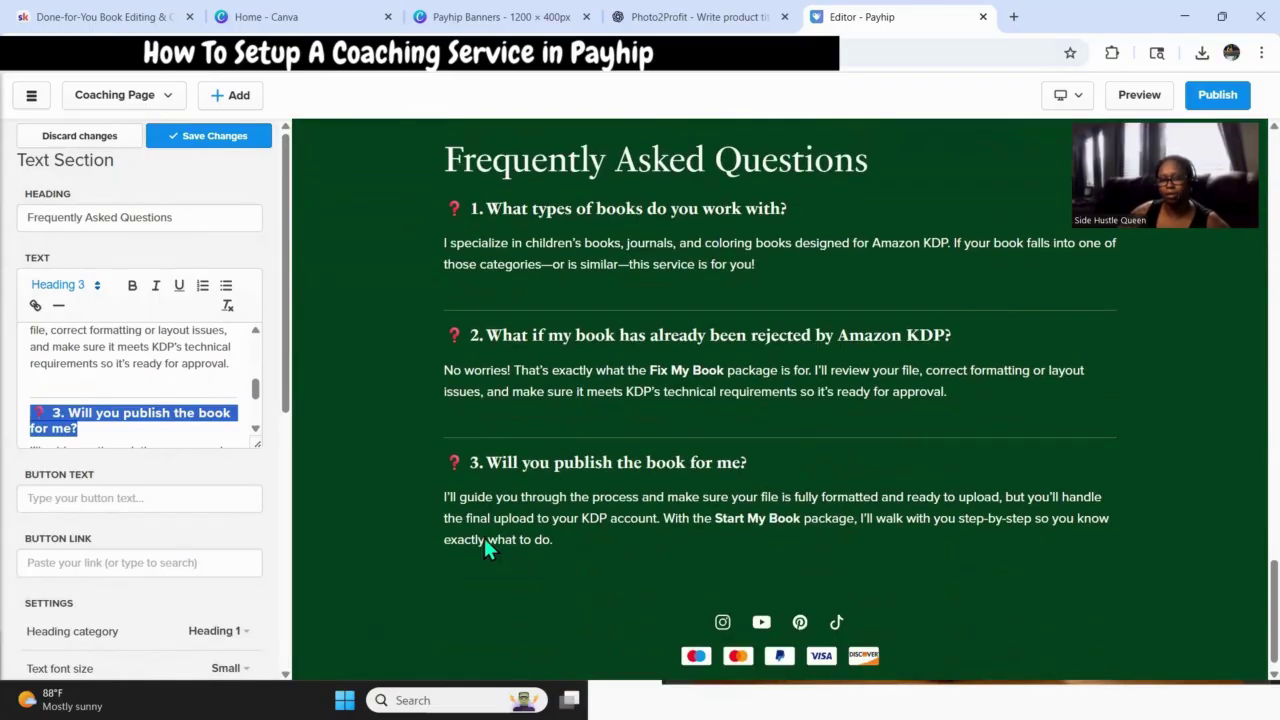
{"action": "left_click", "coordinate": [208, 135]}
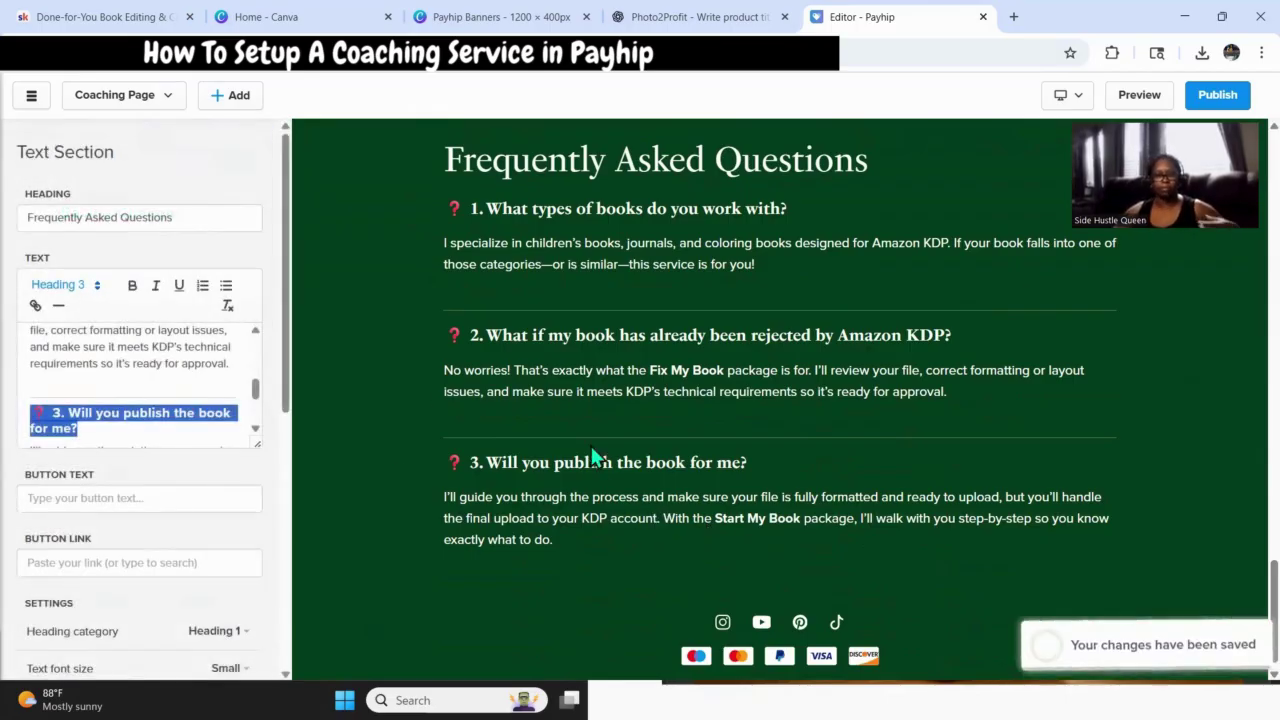
Open the preview of the coaching page and check the store header and the book category banner.
{"action": "scroll", "coordinate": [623, 451], "scroll_direction": "up", "scroll_amount": 7}
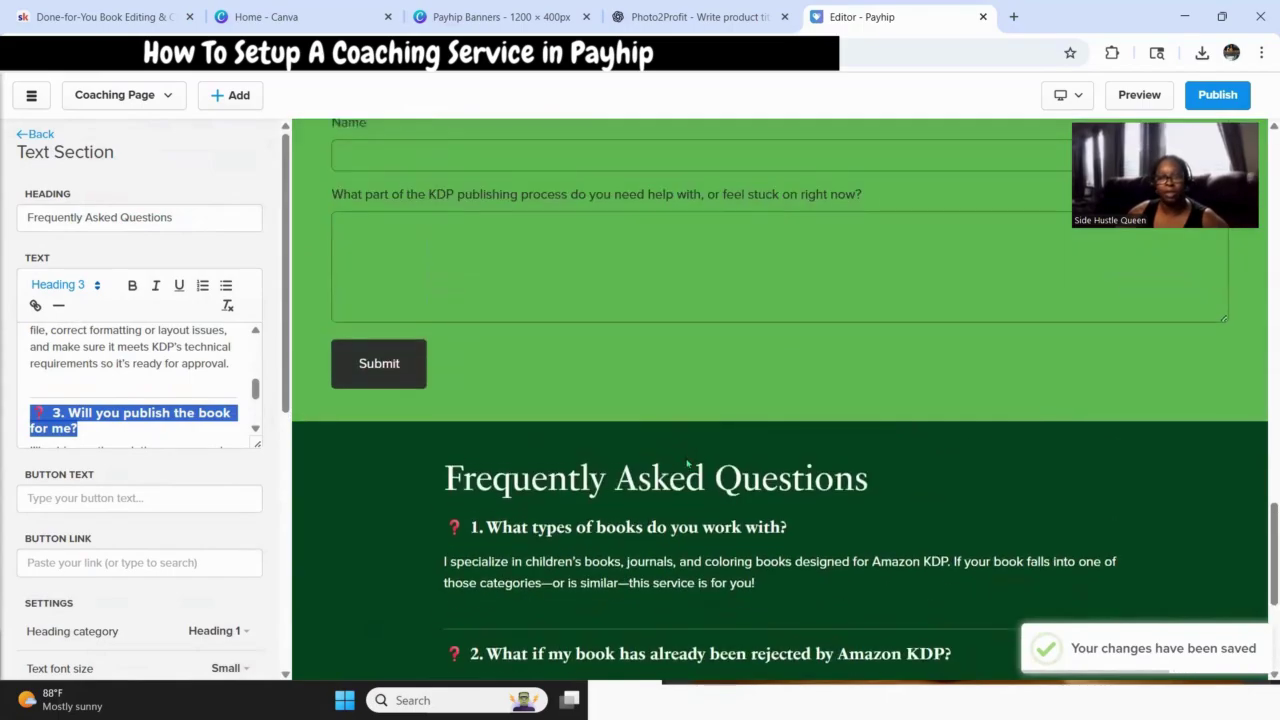
{"action": "scroll", "coordinate": [687, 459], "scroll_direction": "up", "scroll_amount": 10}
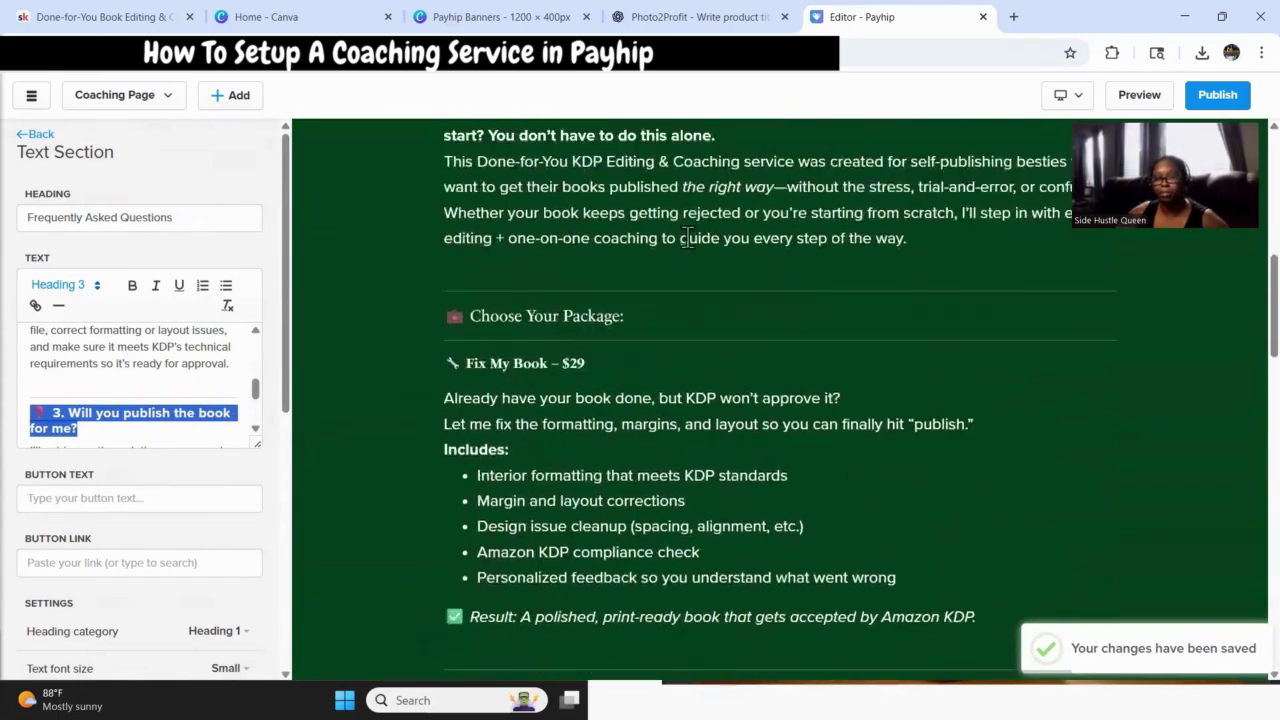
{"action": "scroll", "coordinate": [702, 242], "scroll_direction": "up", "scroll_amount": 6}
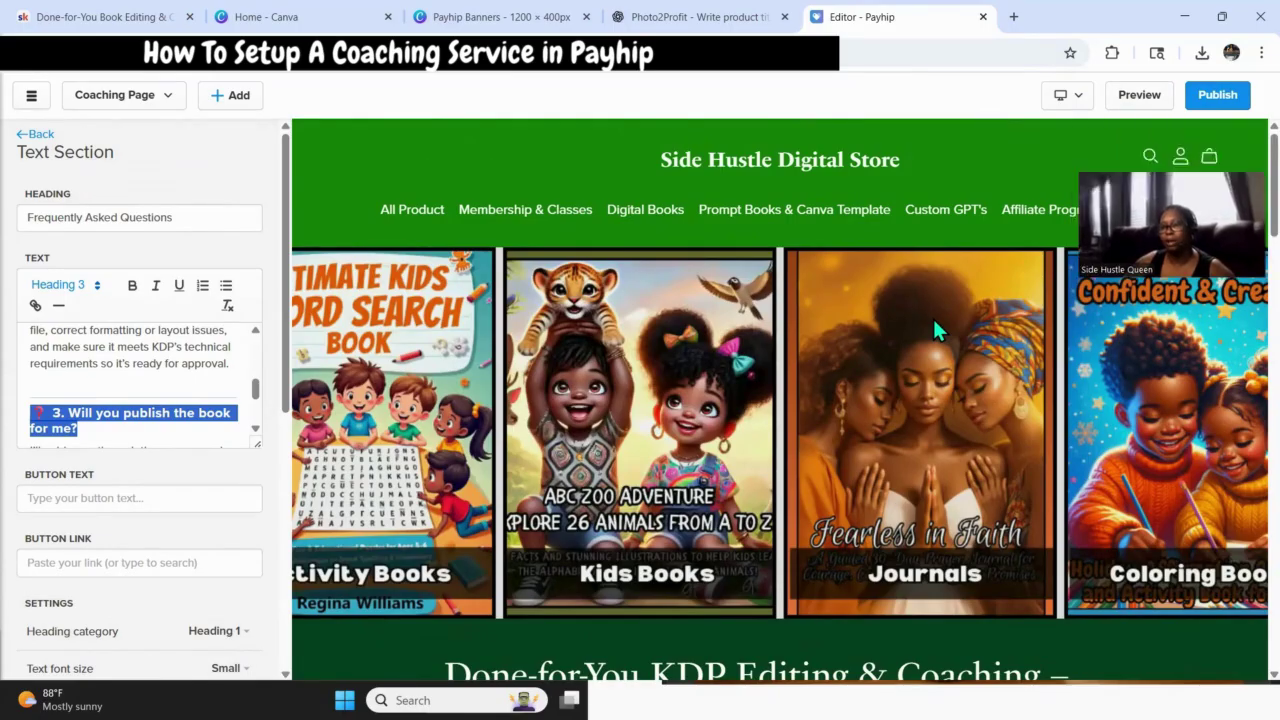
{"action": "left_click", "coordinate": [1110, 97]}
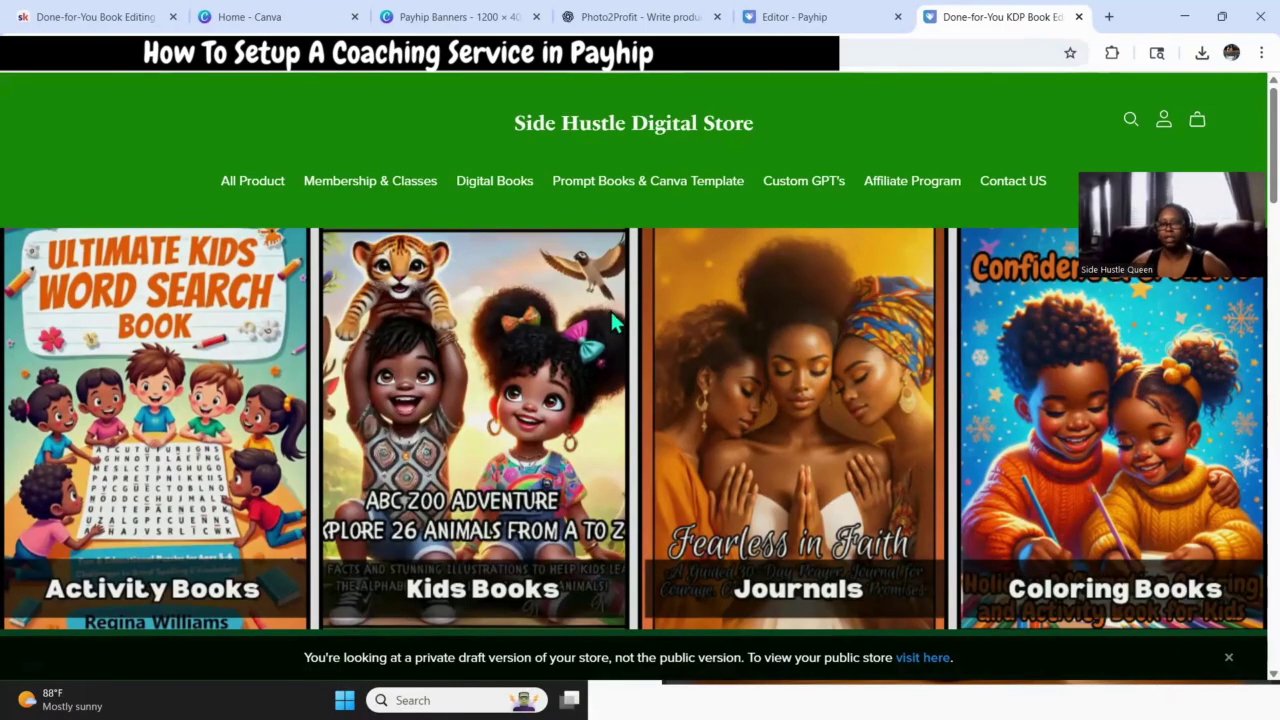
{"action": "scroll", "coordinate": [530, 345], "scroll_direction": "down", "scroll_amount": 1}
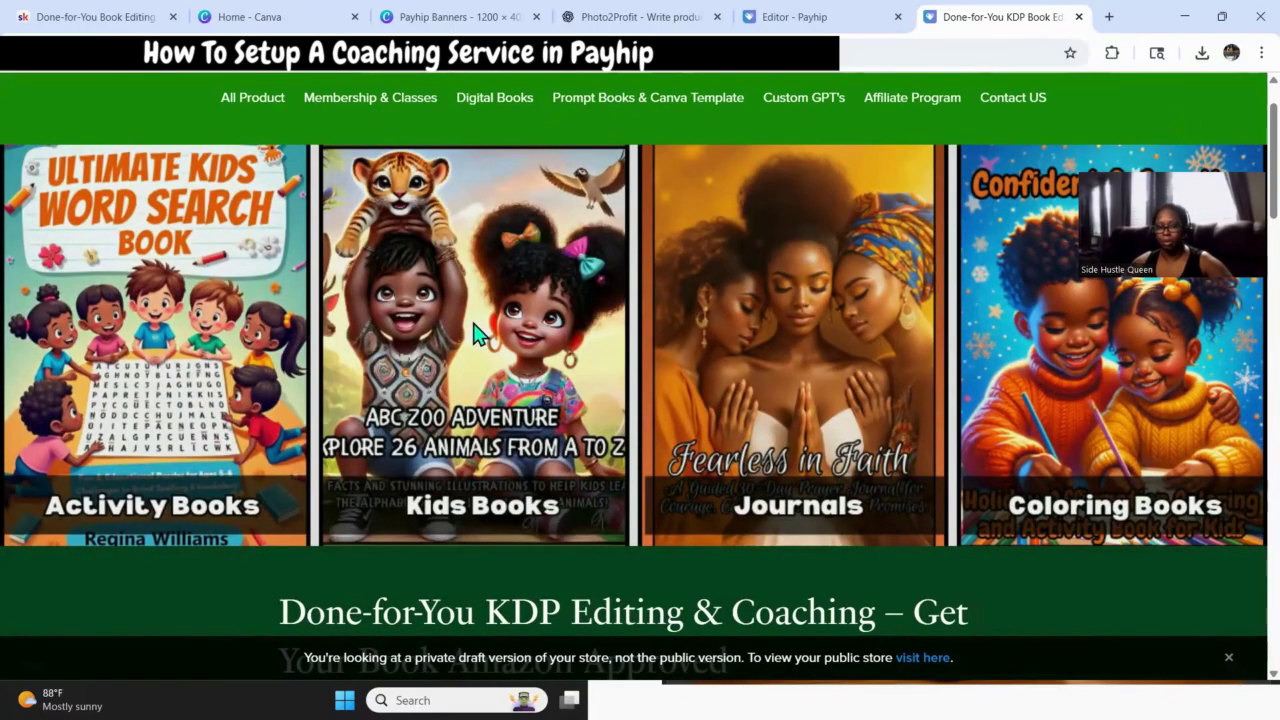
{"action": "scroll", "coordinate": [533, 324], "scroll_direction": "down", "scroll_amount": 1}
{"action": "scroll", "coordinate": [660, 375], "scroll_direction": "up", "scroll_amount": 2}
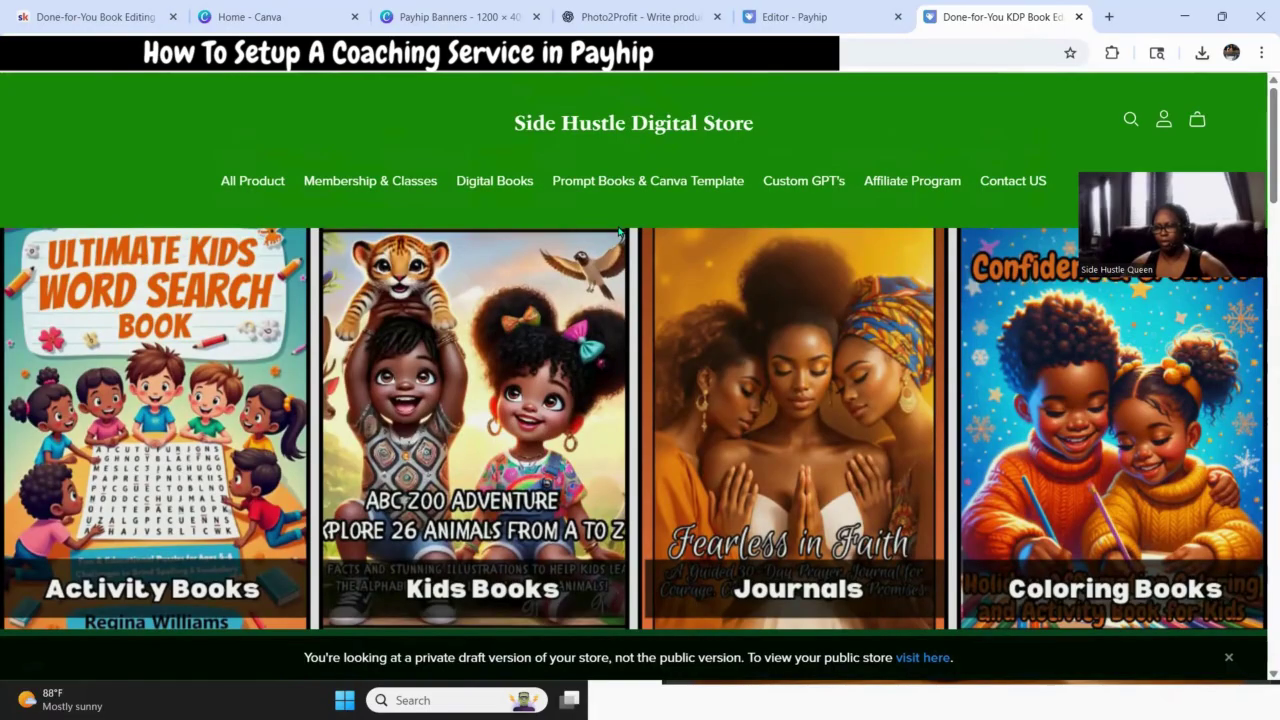
Review the previewed service description, package offers, Let's Get Started form and Frequently Asked Questions, and return towards the page heading.
{"action": "scroll", "coordinate": [414, 135], "scroll_direction": "down", "scroll_amount": 6}
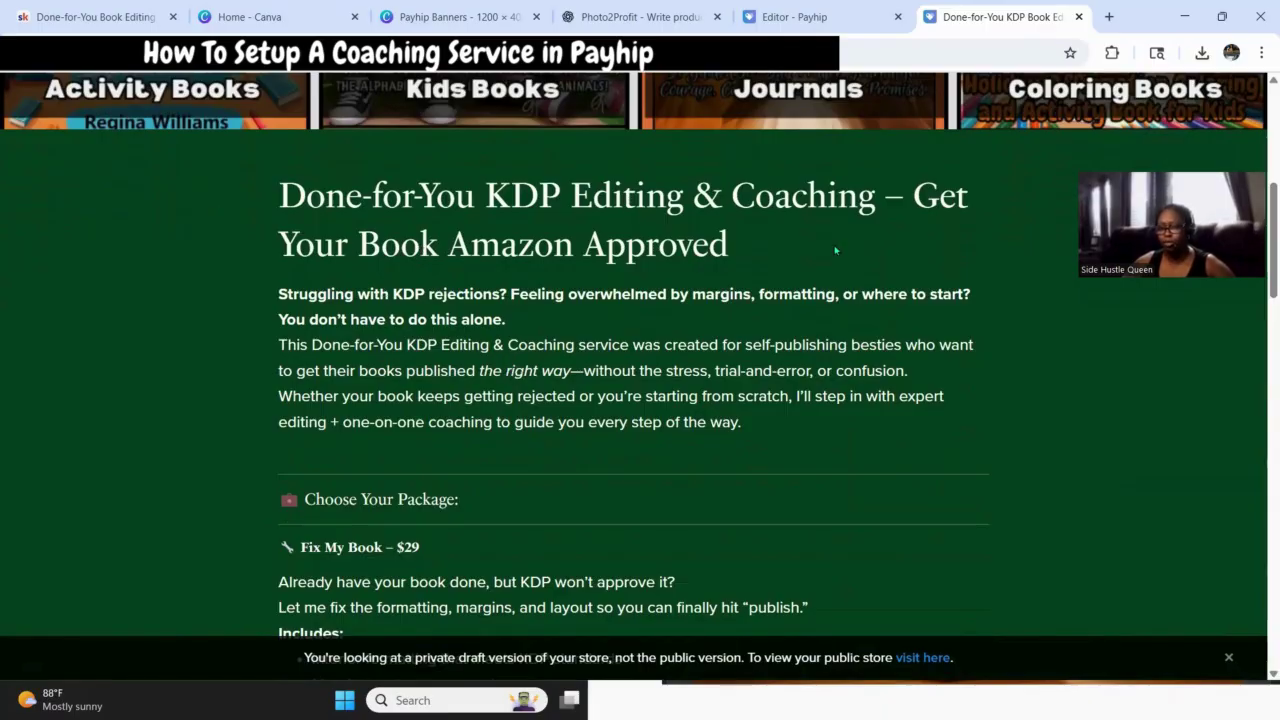
{"action": "scroll", "coordinate": [720, 337], "scroll_direction": "down", "scroll_amount": 3}
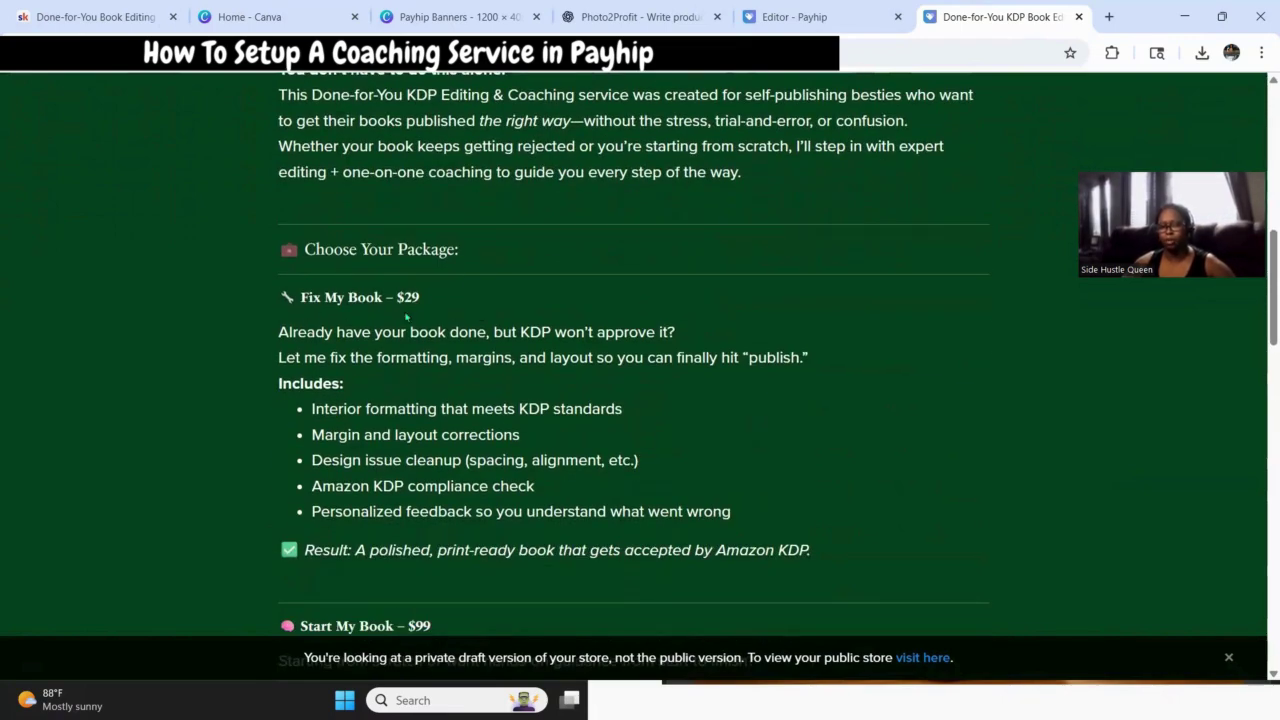
{"action": "scroll", "coordinate": [406, 317], "scroll_direction": "down", "scroll_amount": 4}
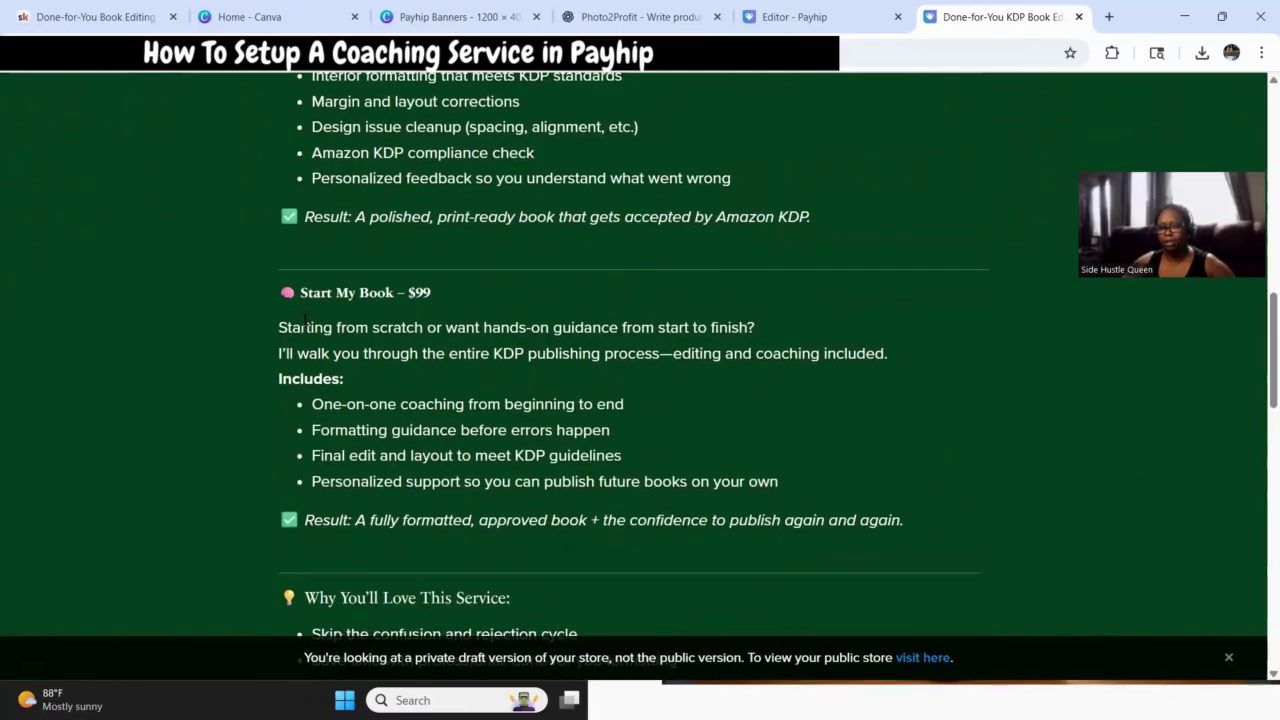
{"action": "scroll", "coordinate": [500, 337], "scroll_direction": "down", "scroll_amount": 3}
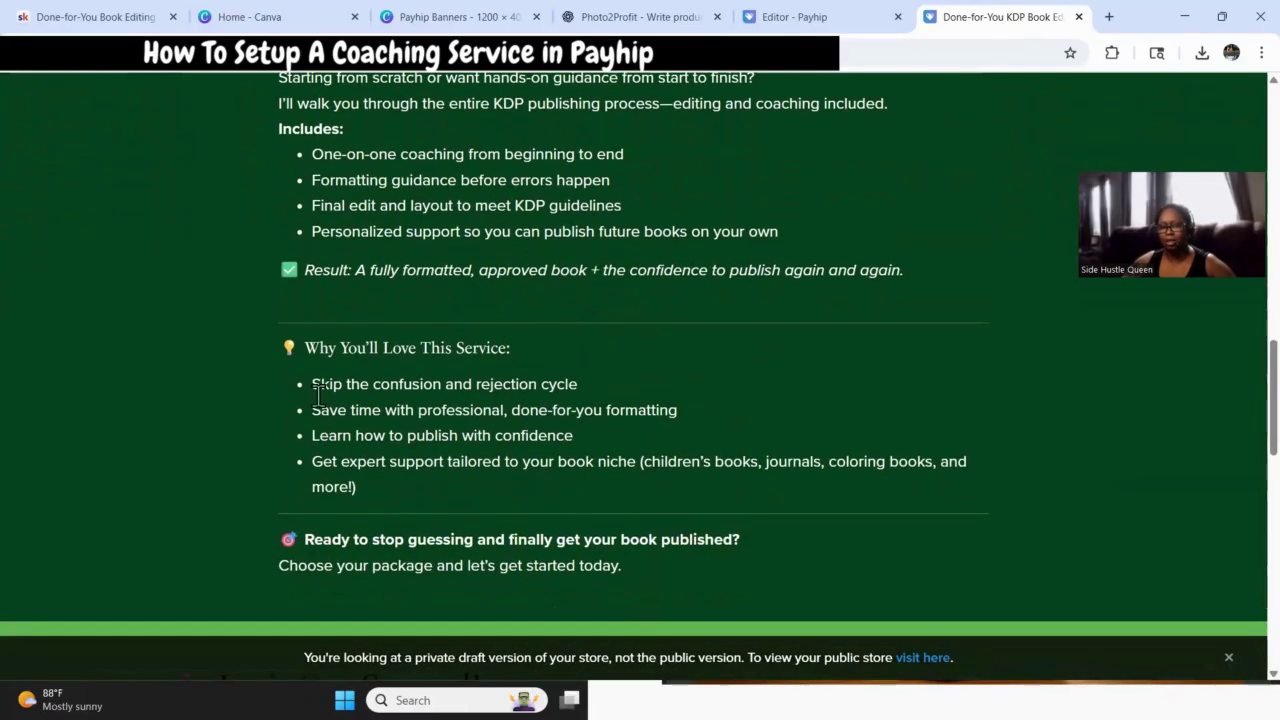
{"action": "scroll", "coordinate": [405, 427], "scroll_direction": "down", "scroll_amount": 3}
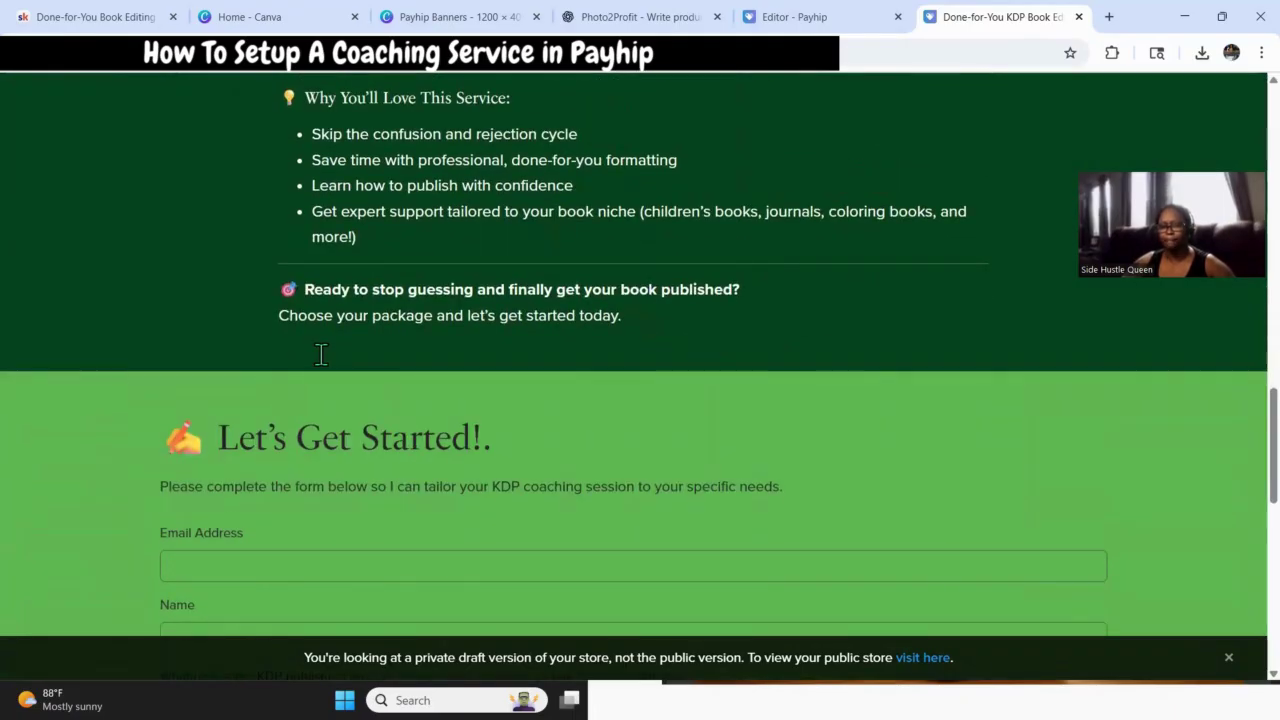
{"action": "scroll", "coordinate": [651, 306], "scroll_direction": "down", "scroll_amount": 1}
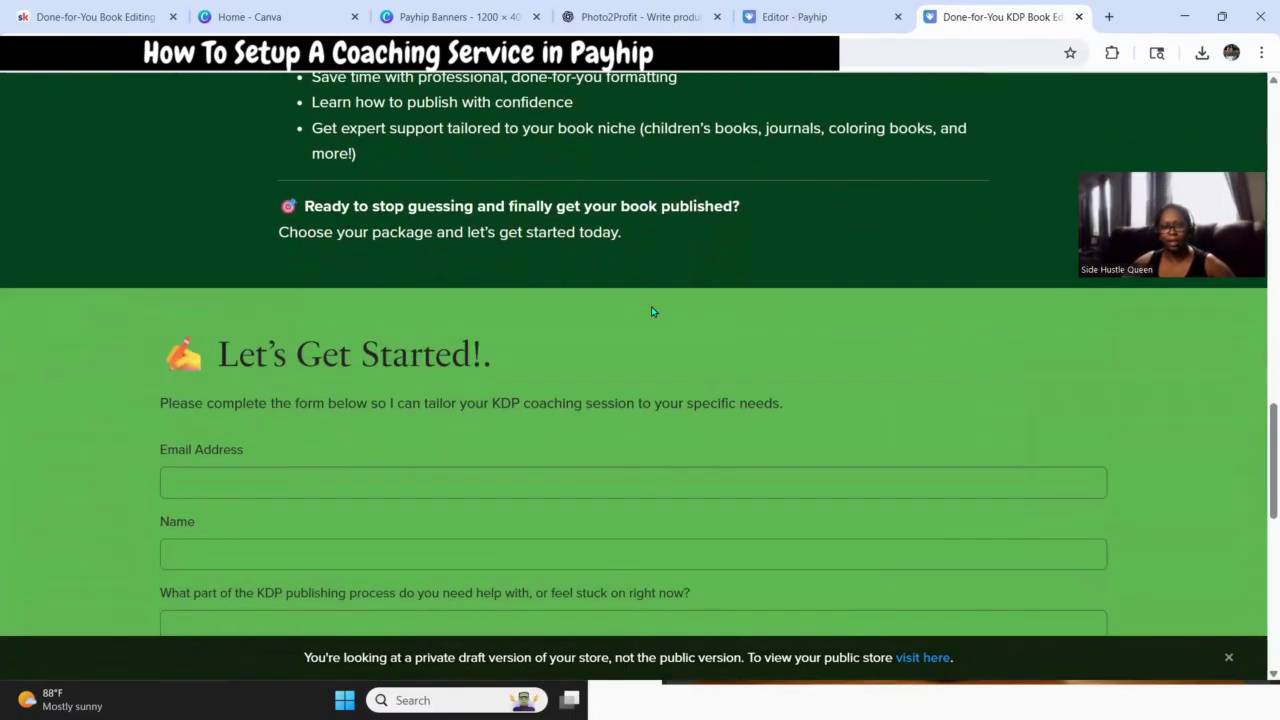
{"action": "scroll", "coordinate": [437, 356], "scroll_direction": "down", "scroll_amount": 1}
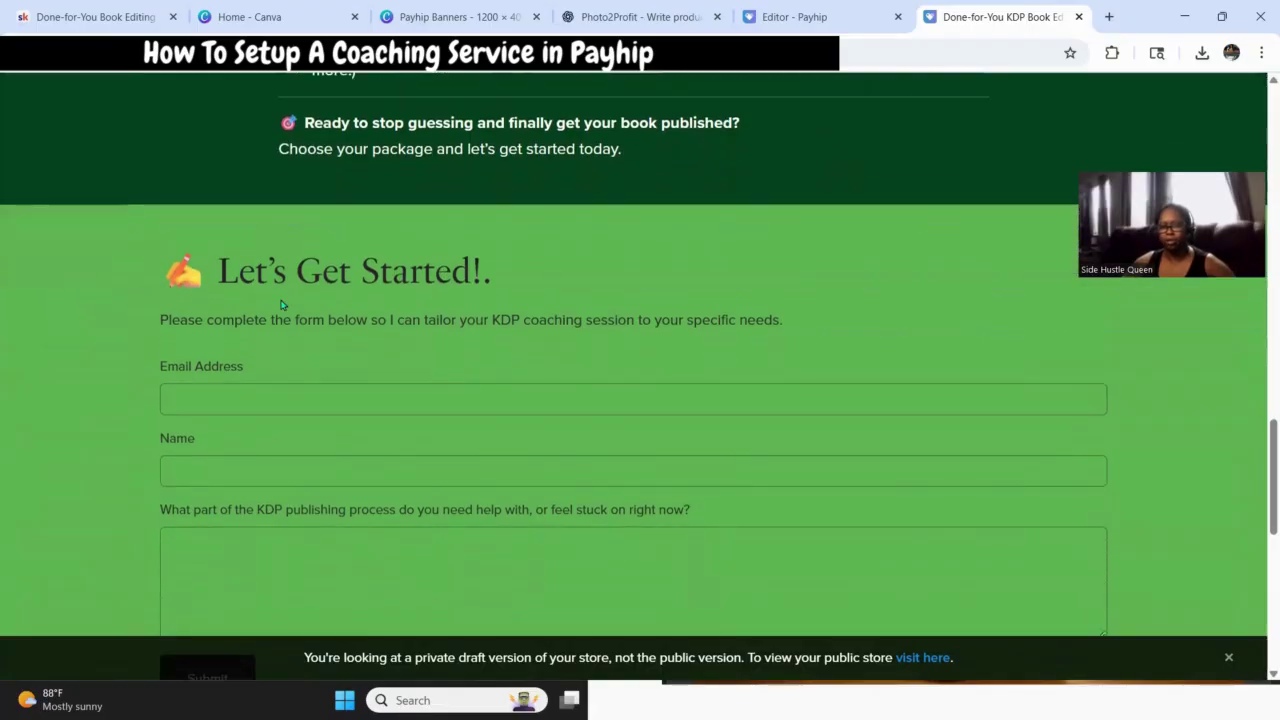
{"action": "scroll", "coordinate": [354, 306], "scroll_direction": "down", "scroll_amount": 6}
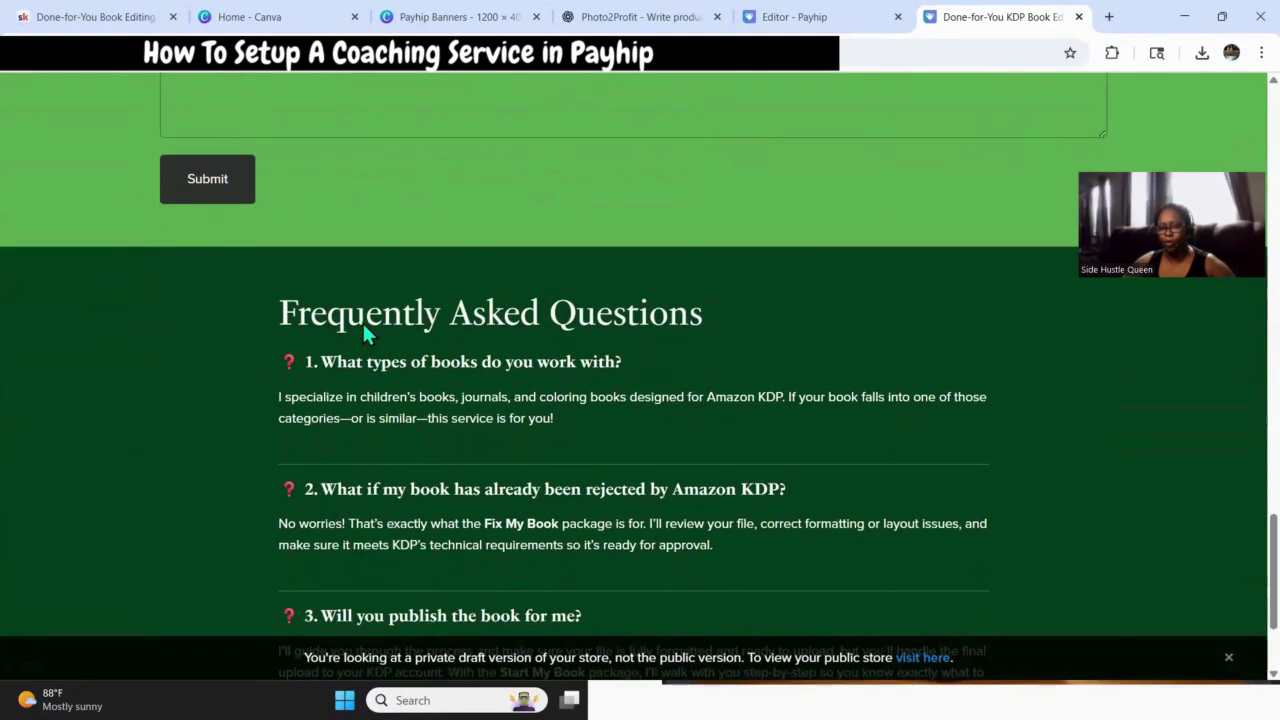
{"action": "scroll", "coordinate": [570, 352], "scroll_direction": "down", "scroll_amount": 2}
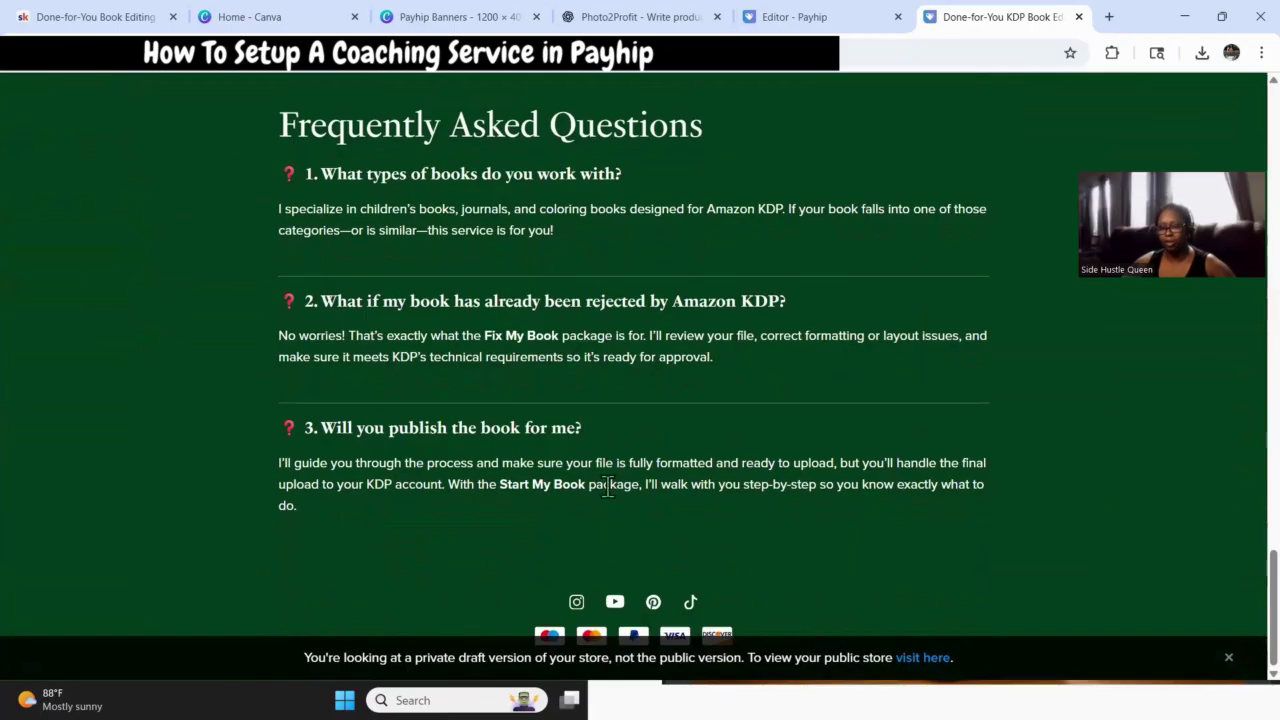
{"action": "scroll", "coordinate": [590, 265], "scroll_direction": "up", "scroll_amount": 2}
{"action": "scroll", "coordinate": [592, 271], "scroll_direction": "up", "scroll_amount": 5}
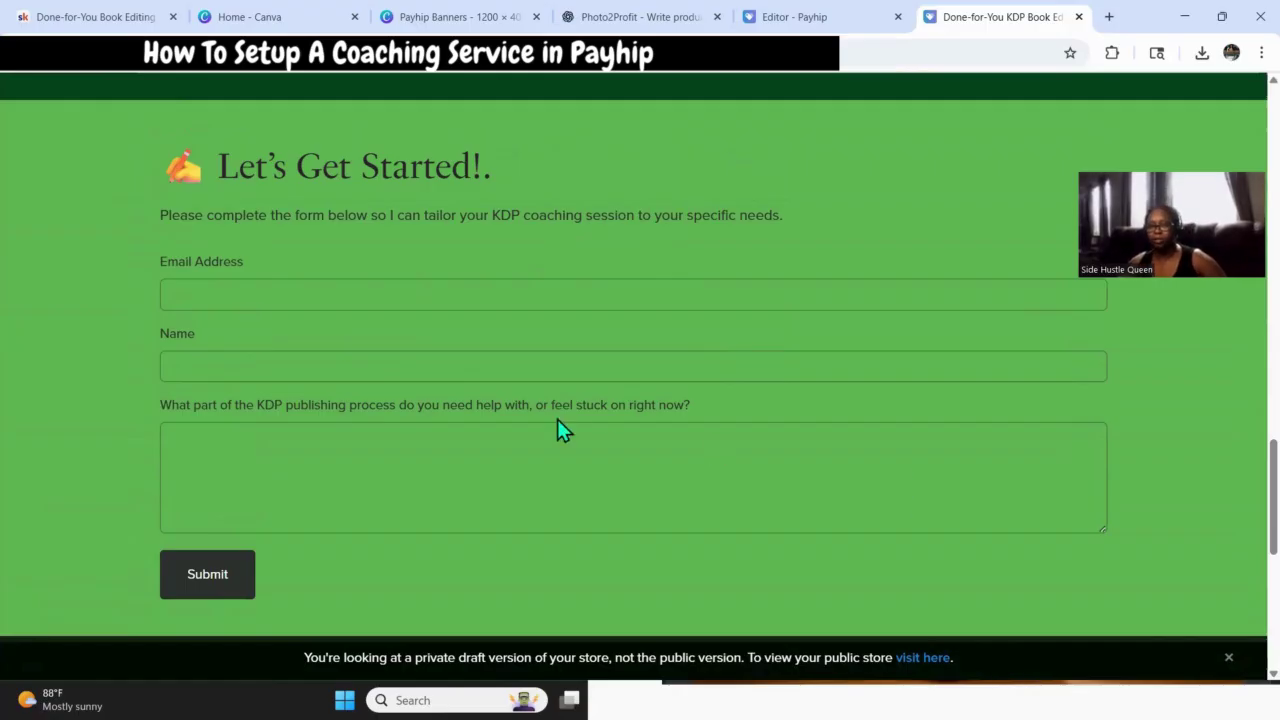
{"action": "scroll", "coordinate": [620, 383], "scroll_direction": "up", "scroll_amount": 9}
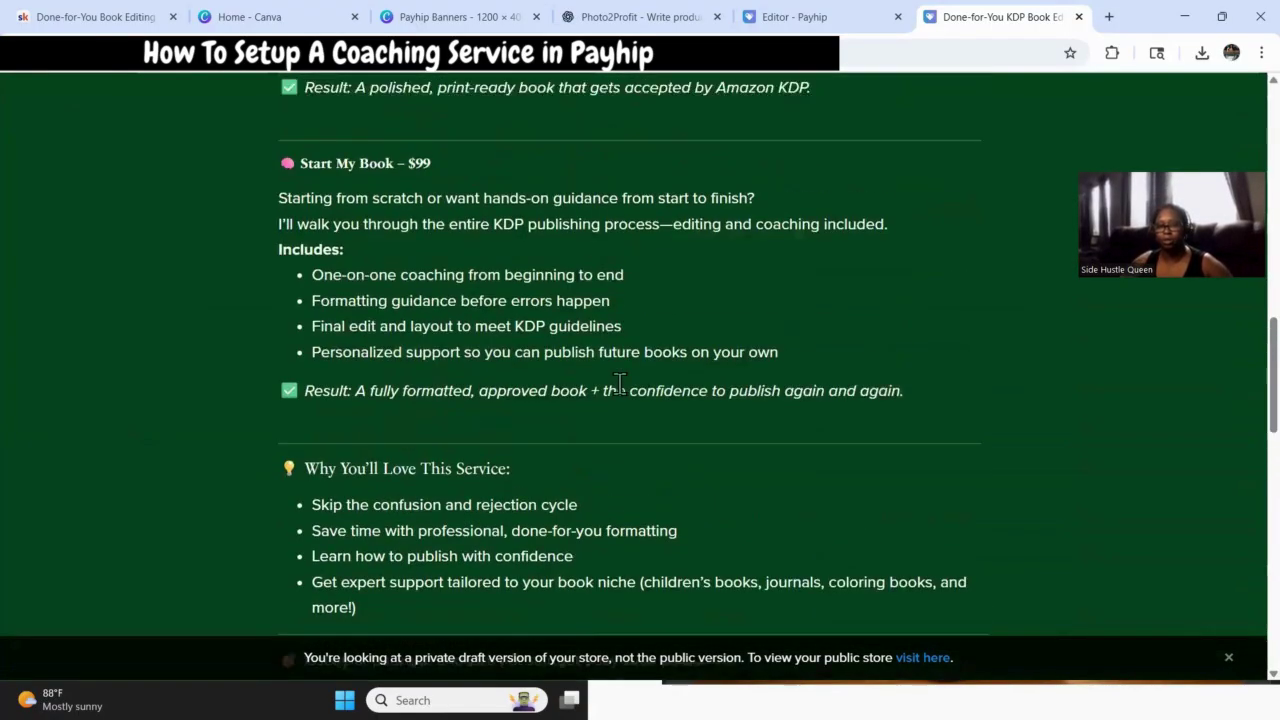
{"action": "scroll", "coordinate": [620, 383], "scroll_direction": "up", "scroll_amount": 7}
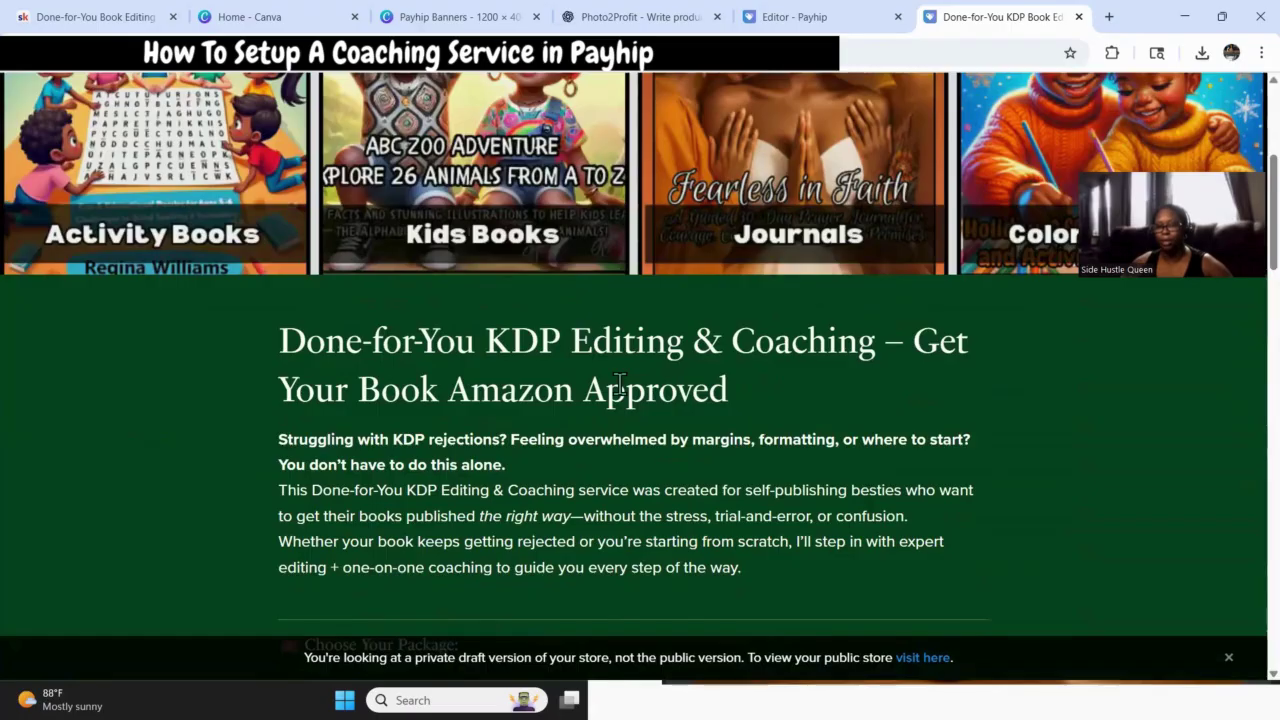
Close the page preview, publish the store changes and continue editing the coaching page.
{"action": "scroll", "coordinate": [620, 383], "scroll_direction": "up", "scroll_amount": 4}
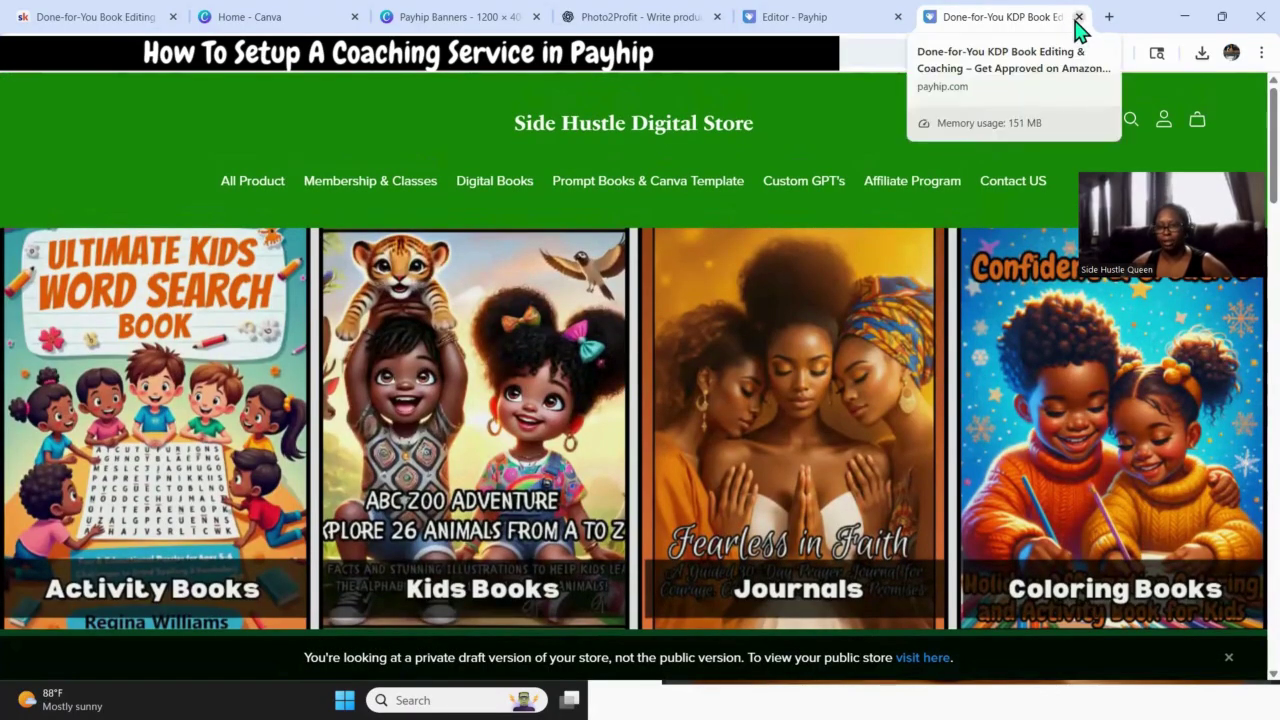
{"action": "left_click", "coordinate": [1077, 18]}
{"action": "left_click", "coordinate": [1210, 96]}
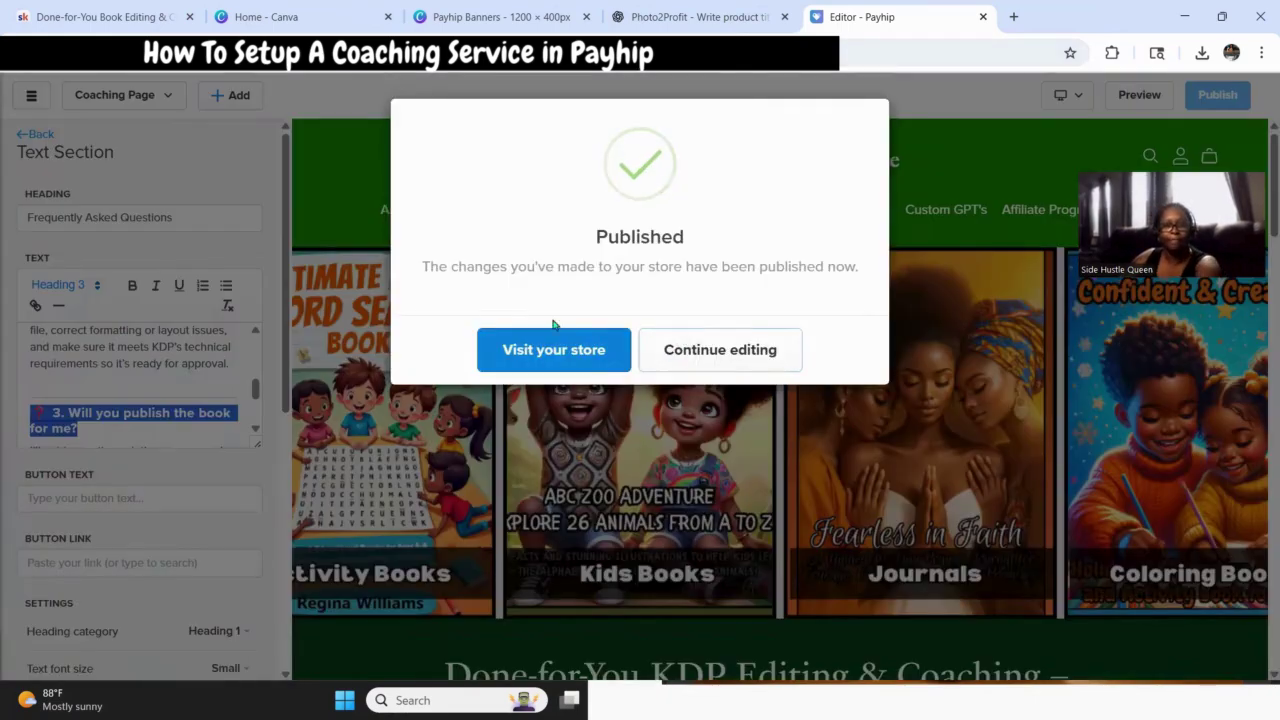
{"action": "left_click", "coordinate": [733, 367]}
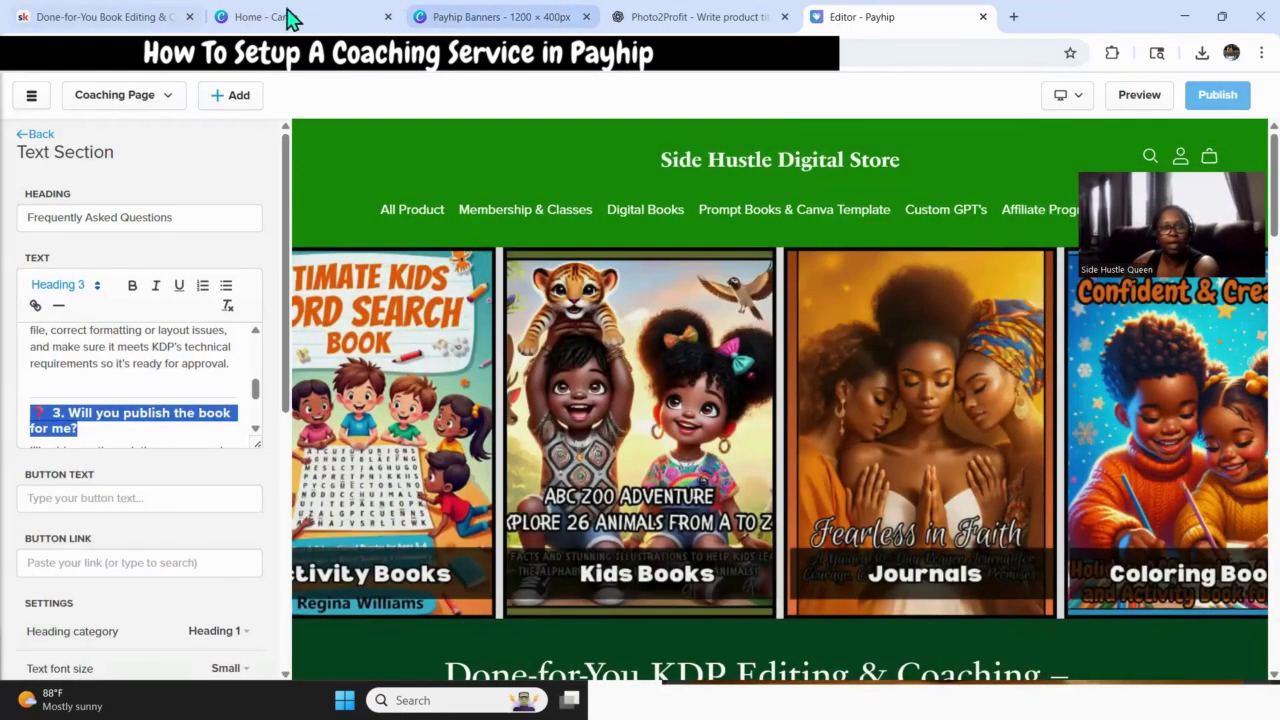
In Canva, thicken the solid border of the Coloring Books image on page 4 of Payhip Banners and check the banner in full screen.
{"action": "left_click", "coordinate": [286, 17]}
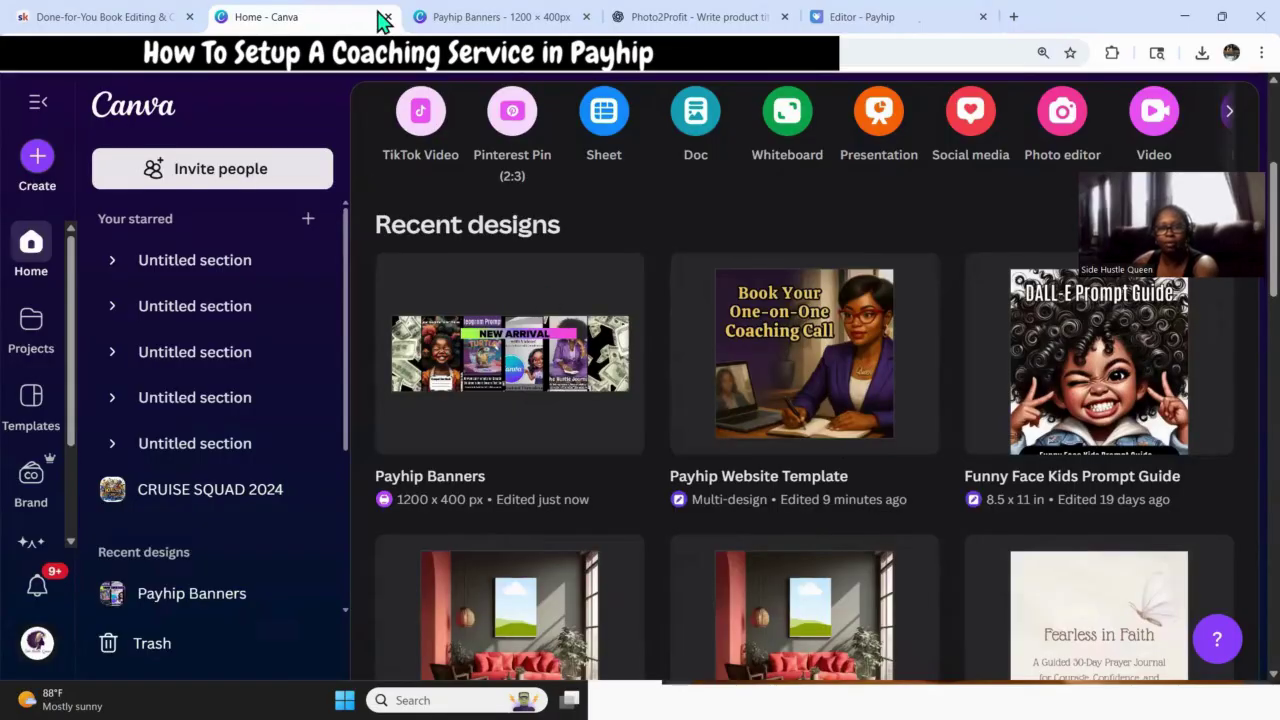
{"action": "key", "text": "ctrl+Tab"}
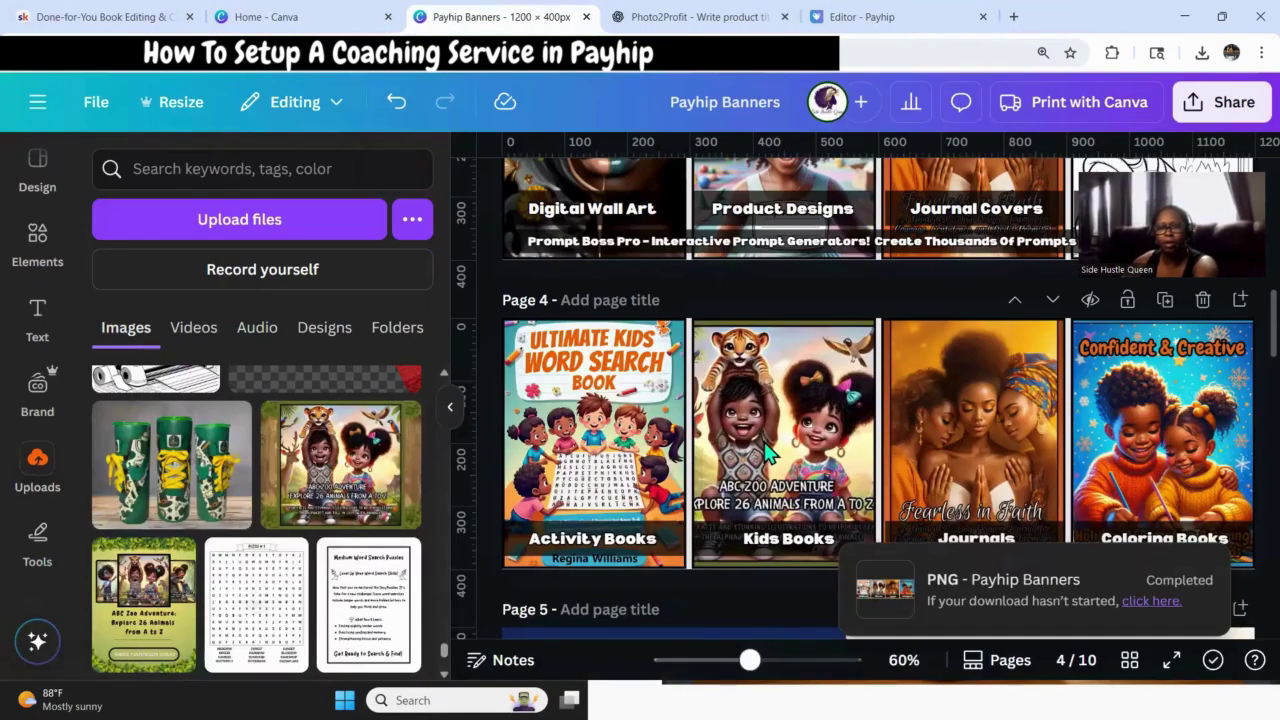
{"action": "key", "text": "ctrl+a"}
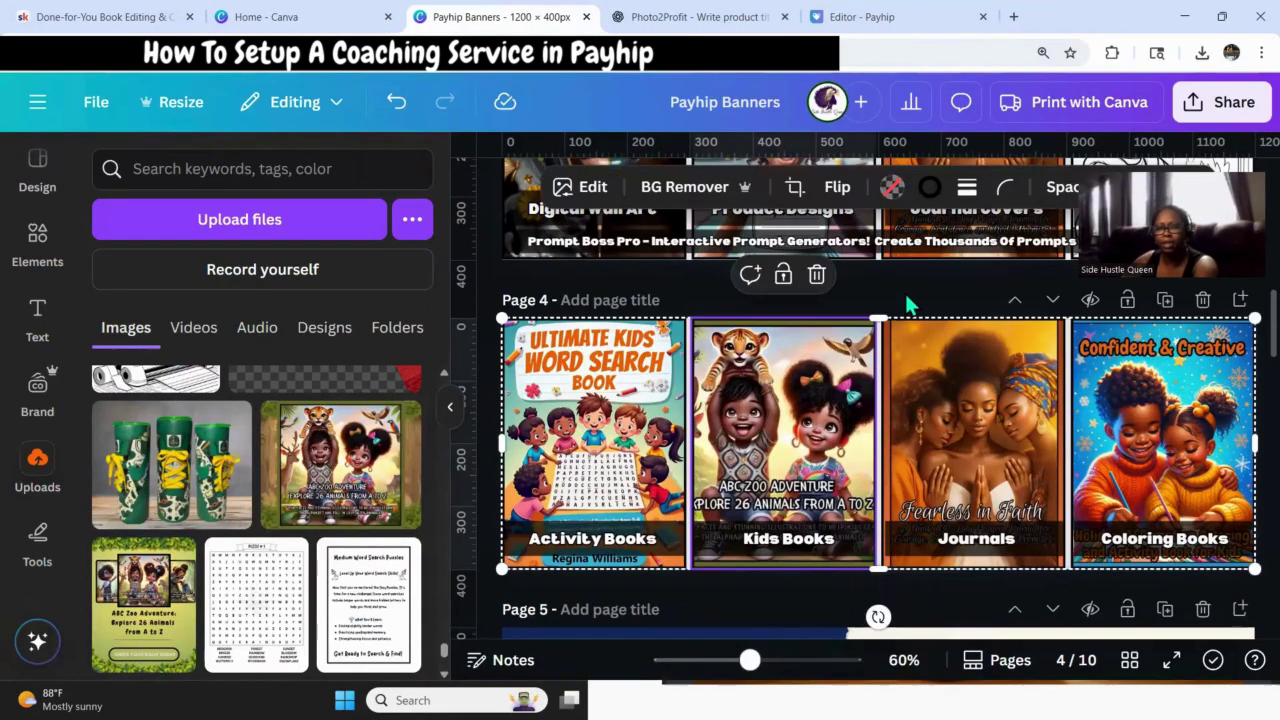
{"action": "left_click", "coordinate": [1243, 594]}
{"action": "key", "text": "ctrl+a"}
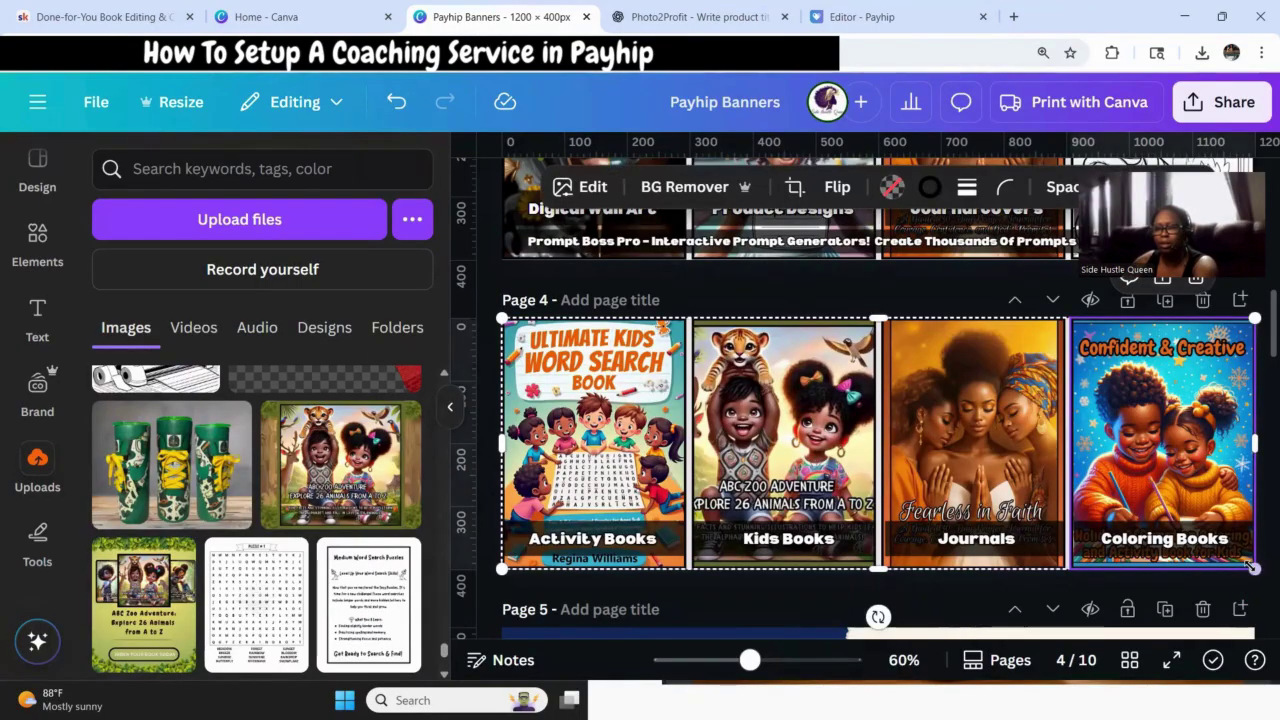
{"action": "left_click", "coordinate": [967, 187]}
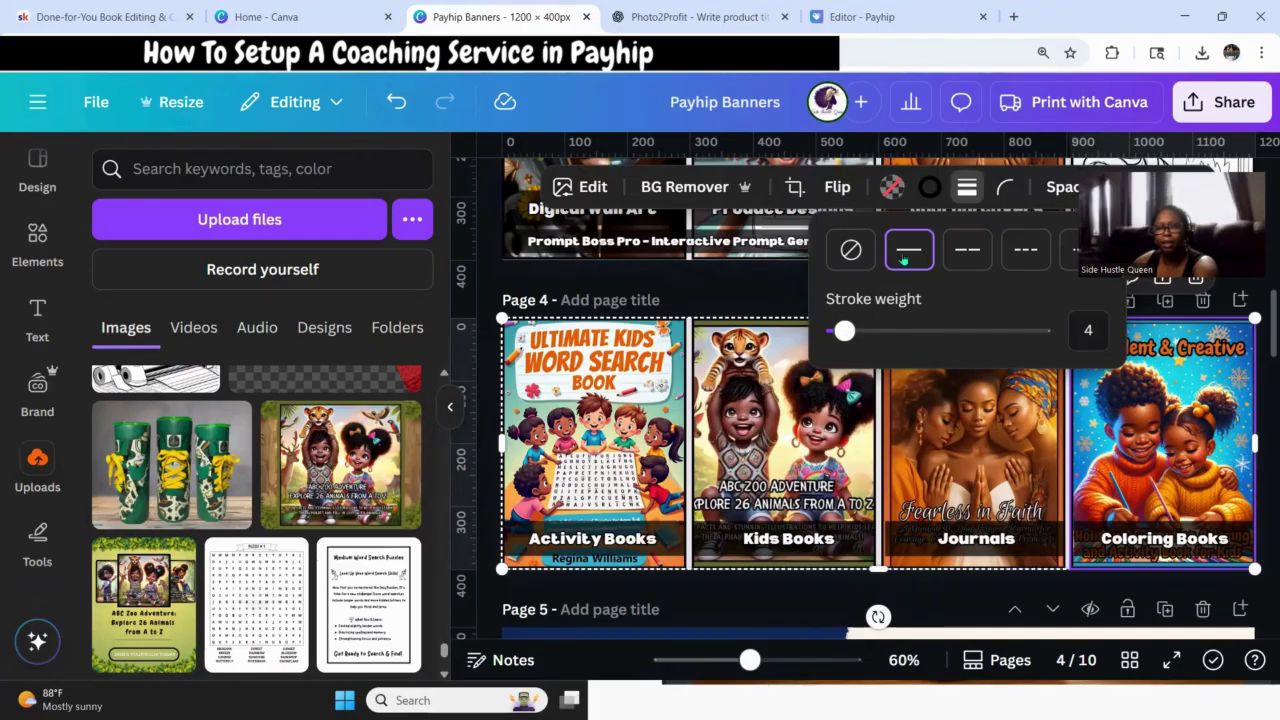
{"action": "left_click_drag", "start_coordinate": [845, 331], "coordinate": [881, 333]}
{"action": "left_click", "coordinate": [760, 290]}
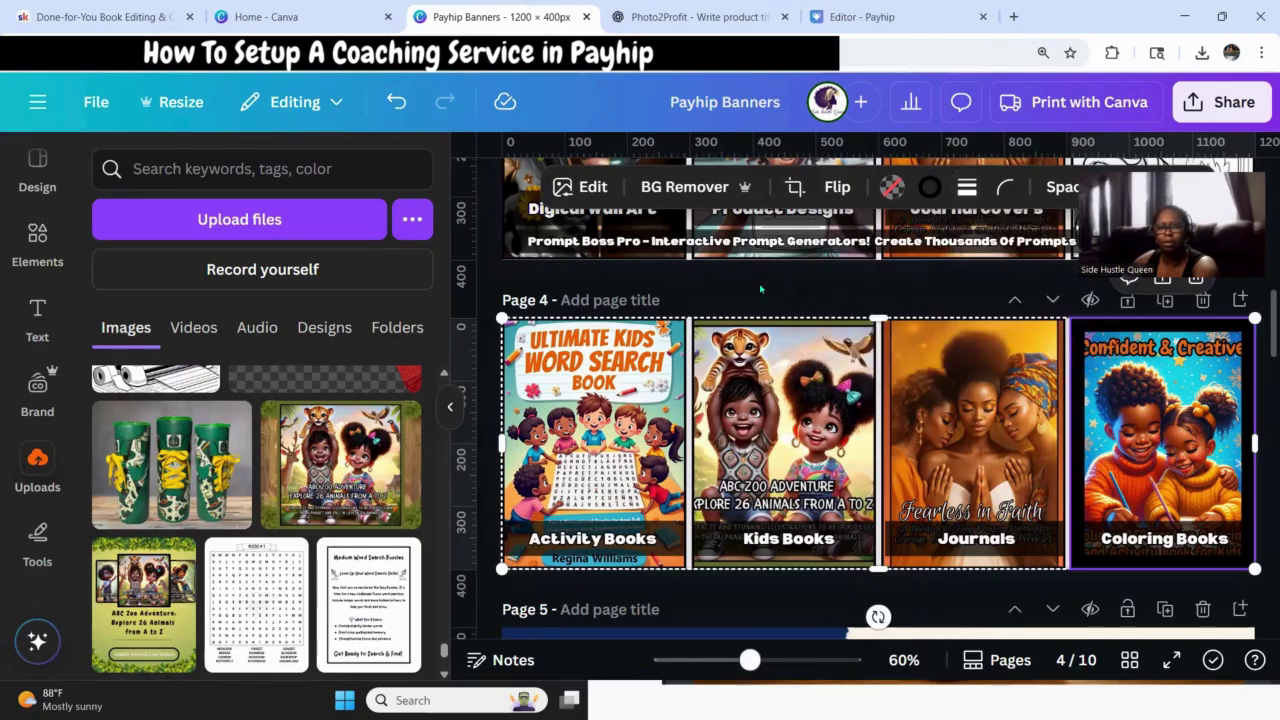
{"action": "left_click", "coordinate": [760, 290]}
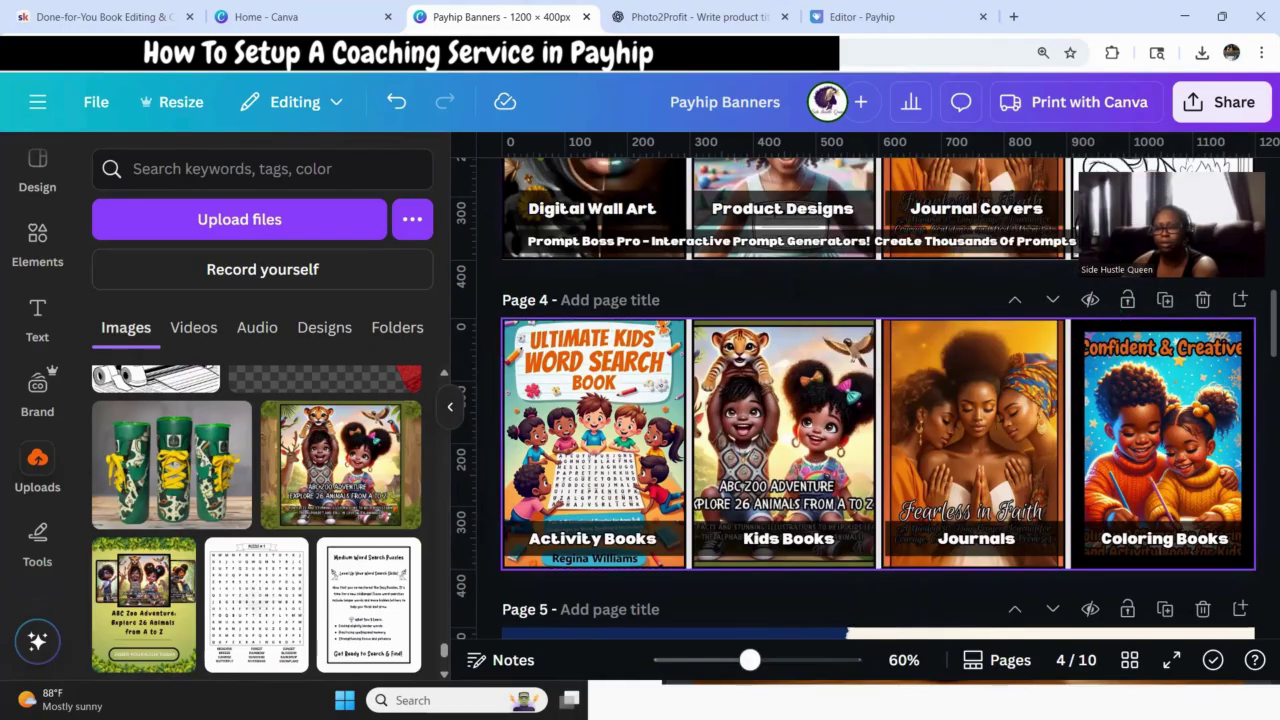
{"action": "left_click", "coordinate": [1173, 662]}
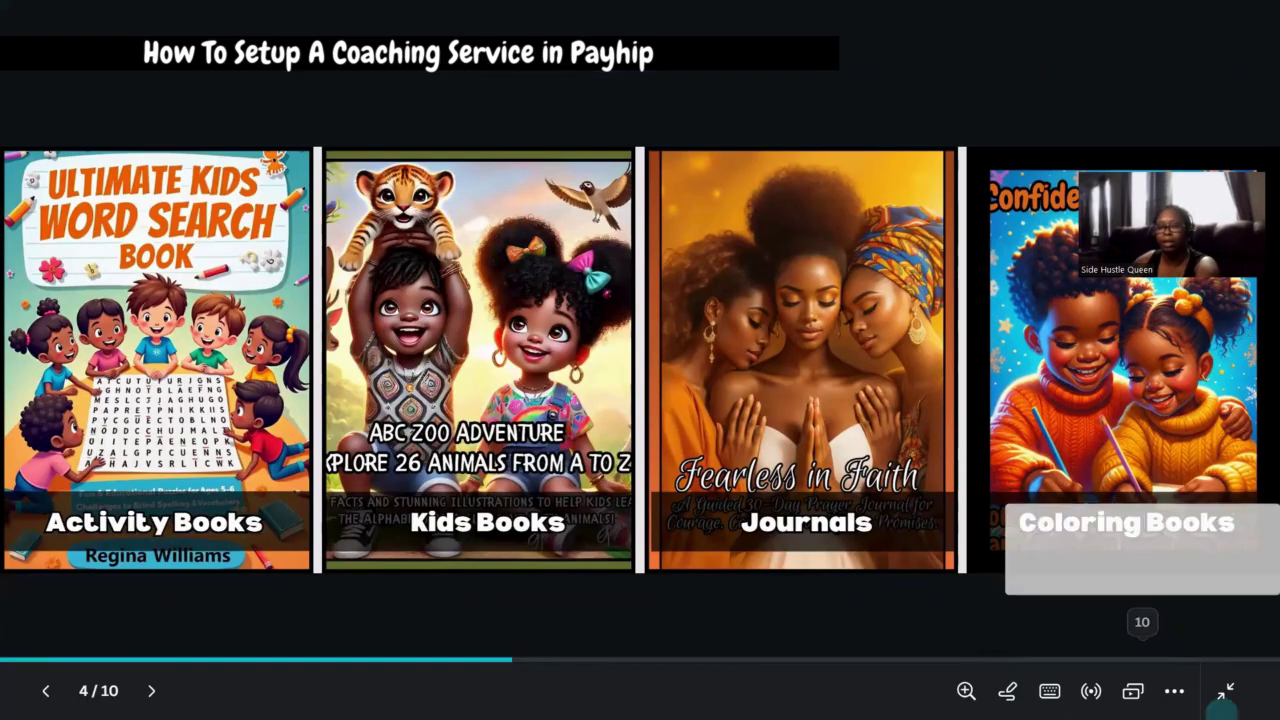
{"action": "left_click", "coordinate": [1224, 692]}
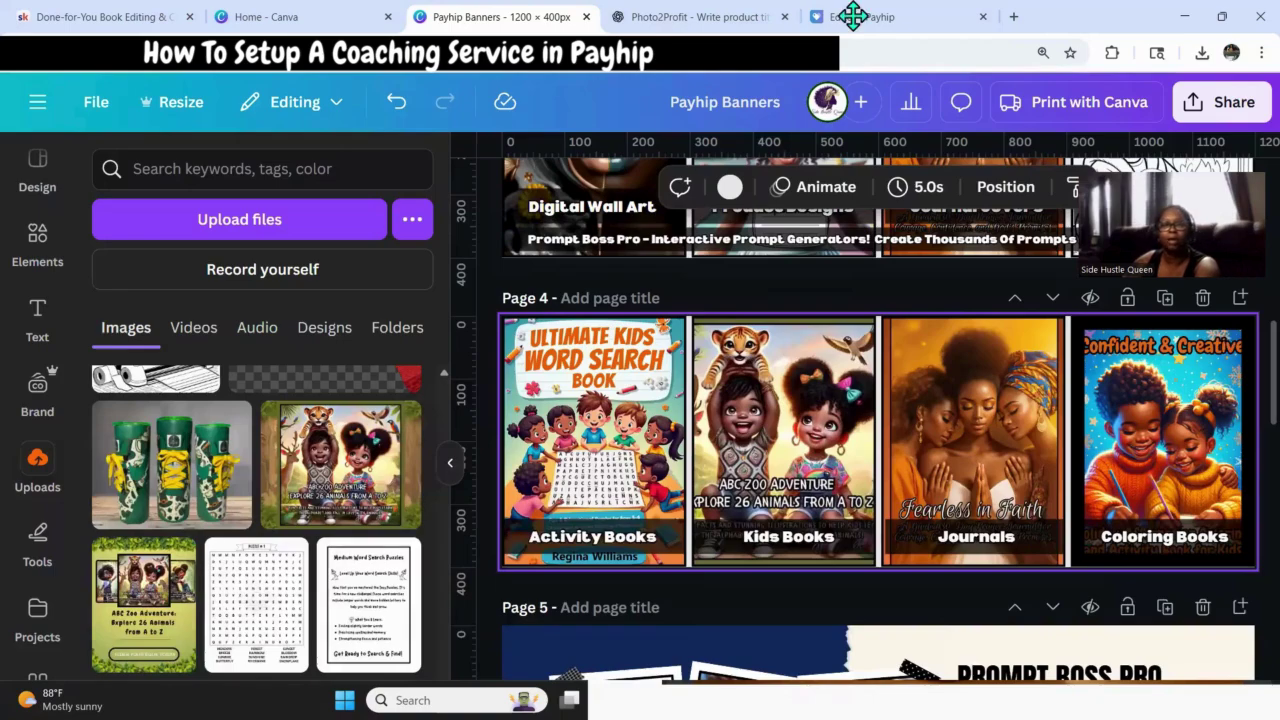
Switch back to the Payhip editor, leave the Frequently Asked Questions text section and check the book banner in the page preview.
{"action": "left_click", "coordinate": [852, 16]}
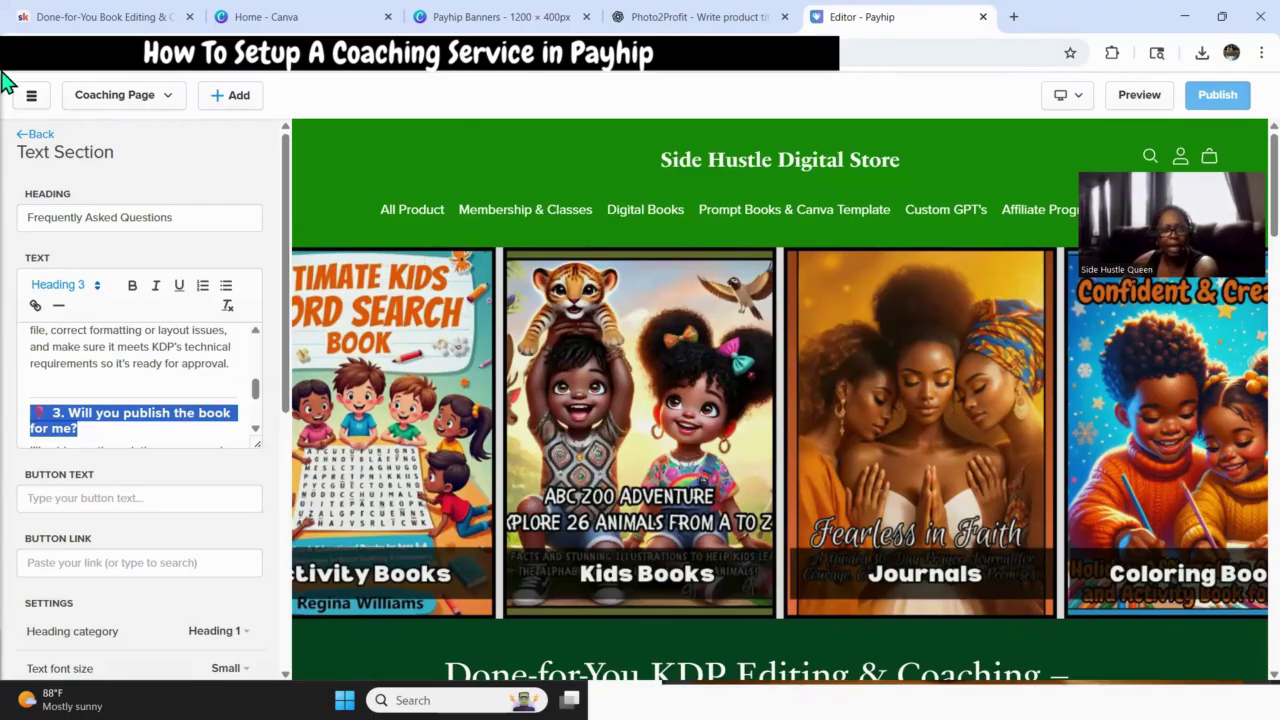
{"action": "left_click", "coordinate": [38, 134]}
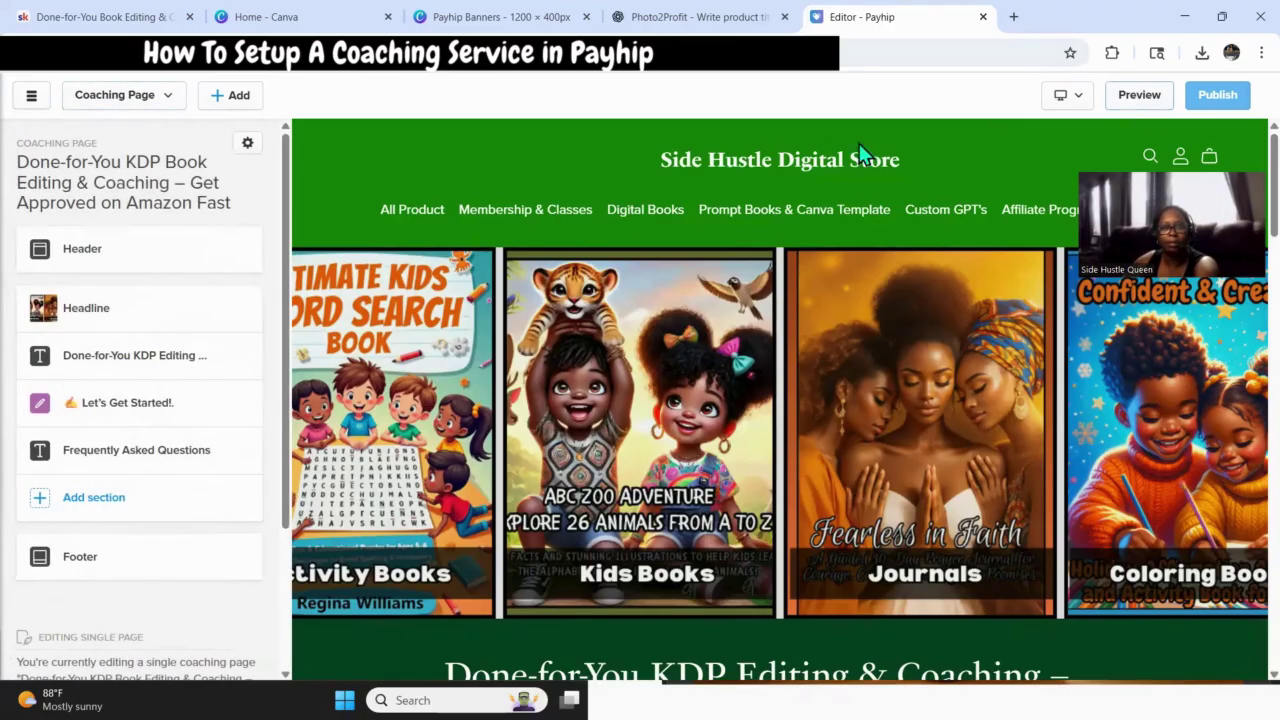
{"action": "left_click", "coordinate": [1132, 95]}
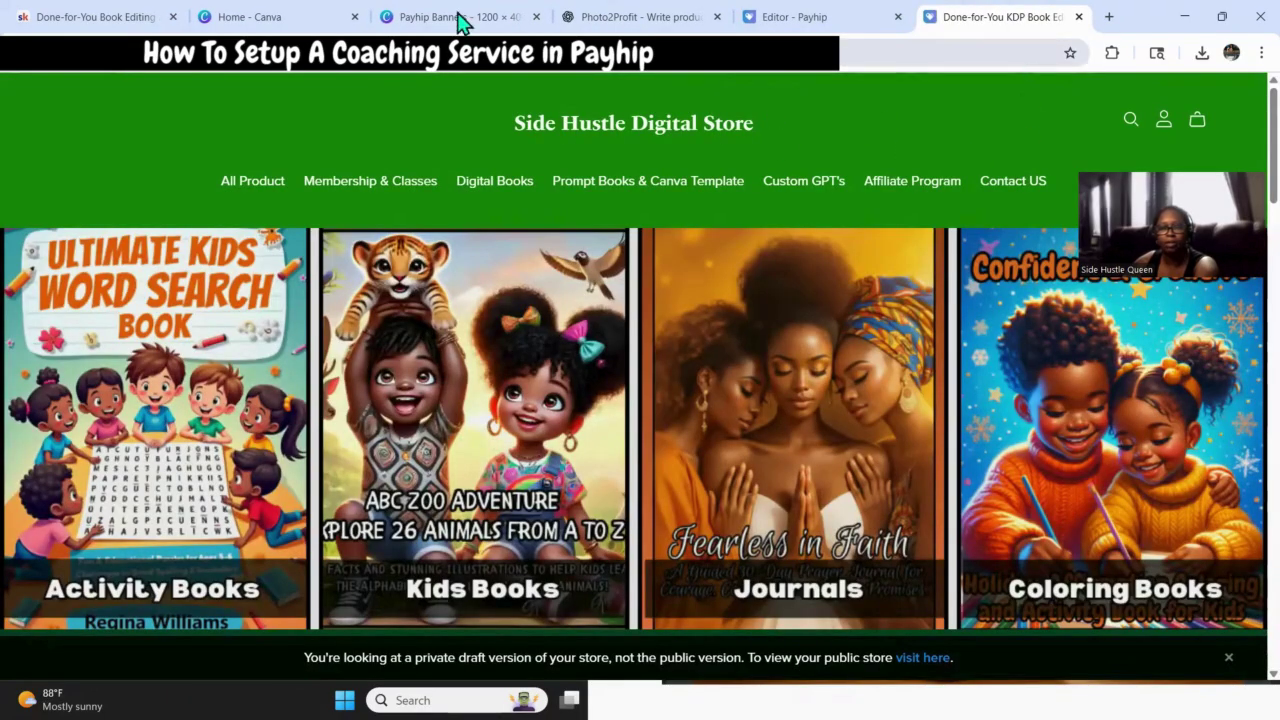
{"action": "left_click", "coordinate": [1079, 17]}
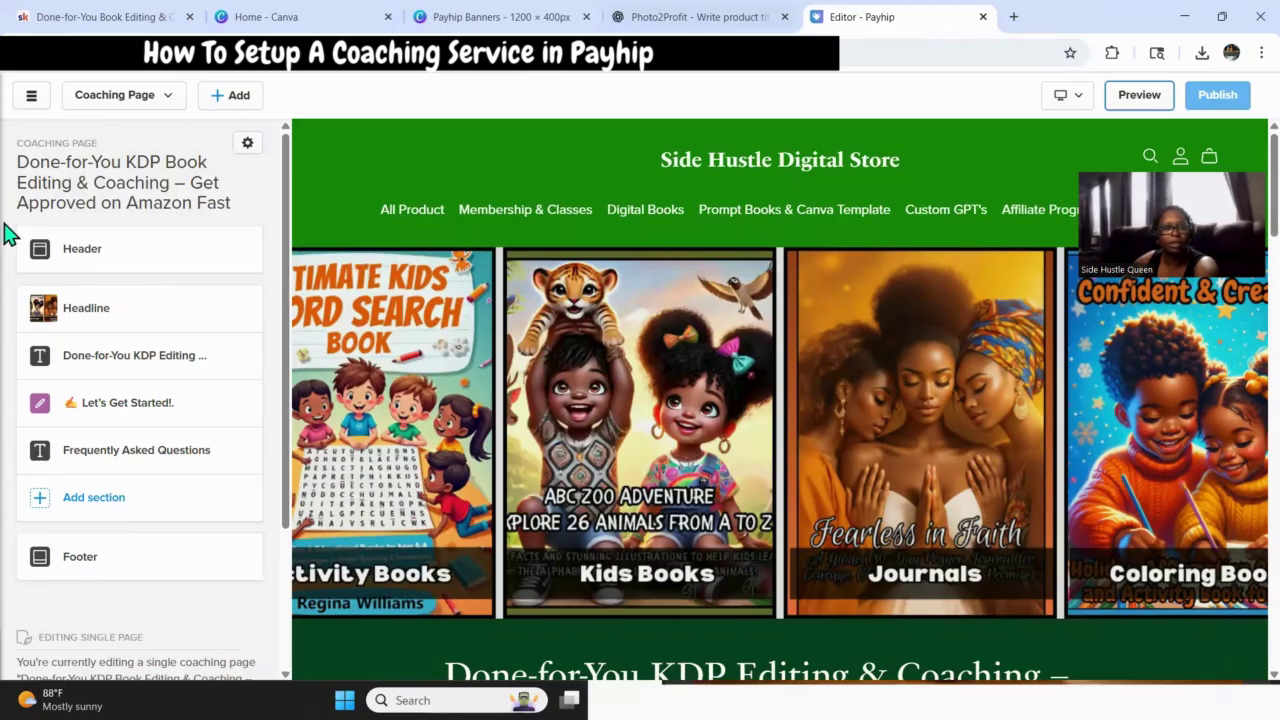
Open the Headline section of the coaching page and bring up its heading and format settings.
{"action": "left_click", "coordinate": [124, 350]}
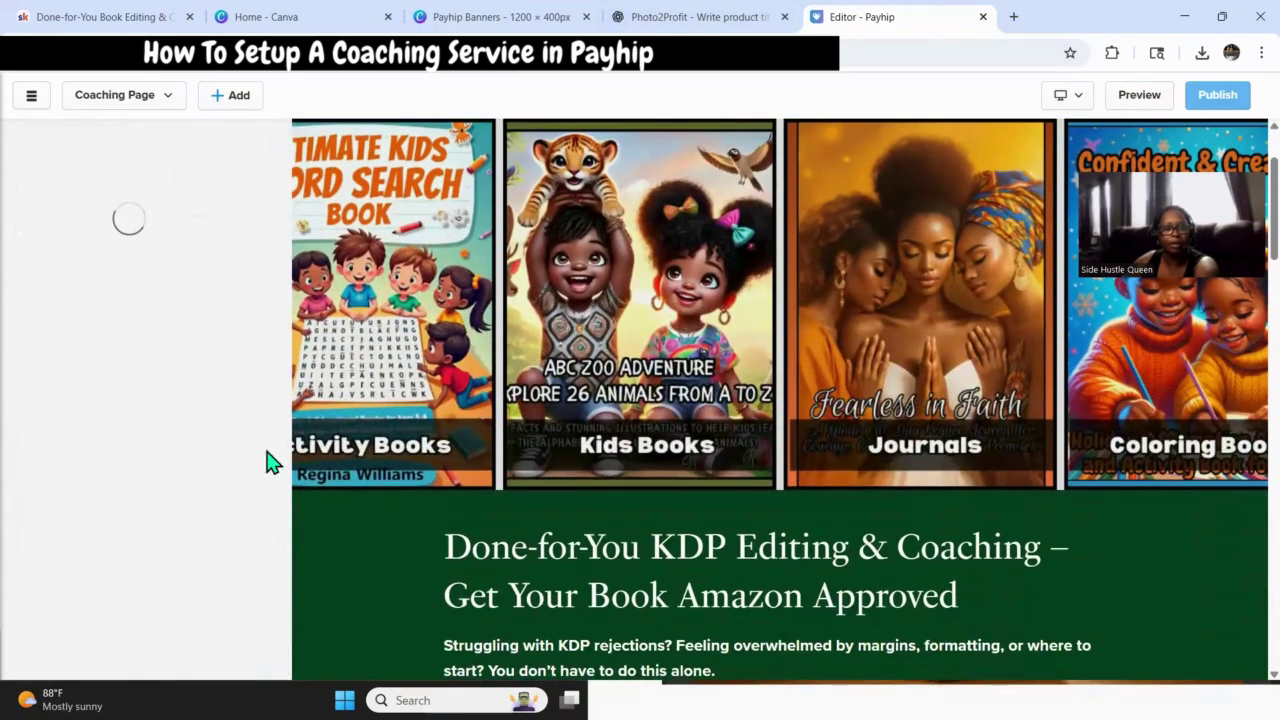
{"action": "scroll", "coordinate": [159, 341], "scroll_direction": "down", "scroll_amount": 3}
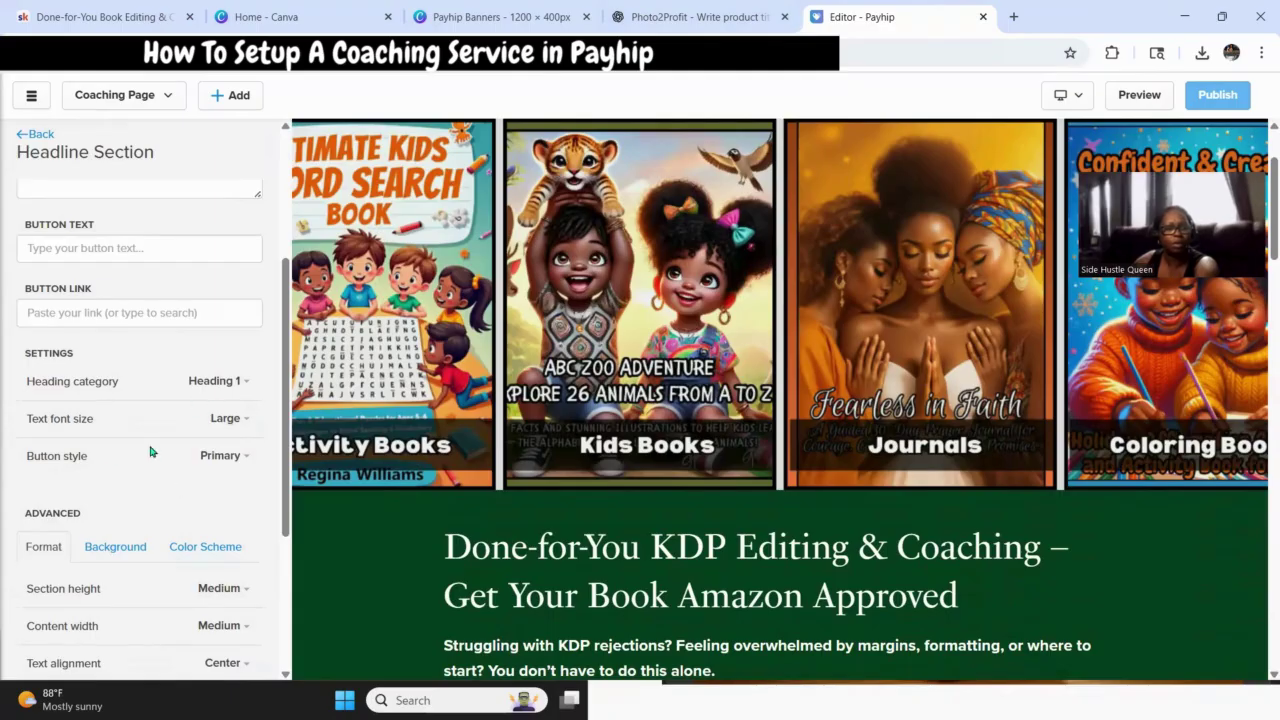
{"action": "scroll", "coordinate": [168, 398], "scroll_direction": "down", "scroll_amount": 1}
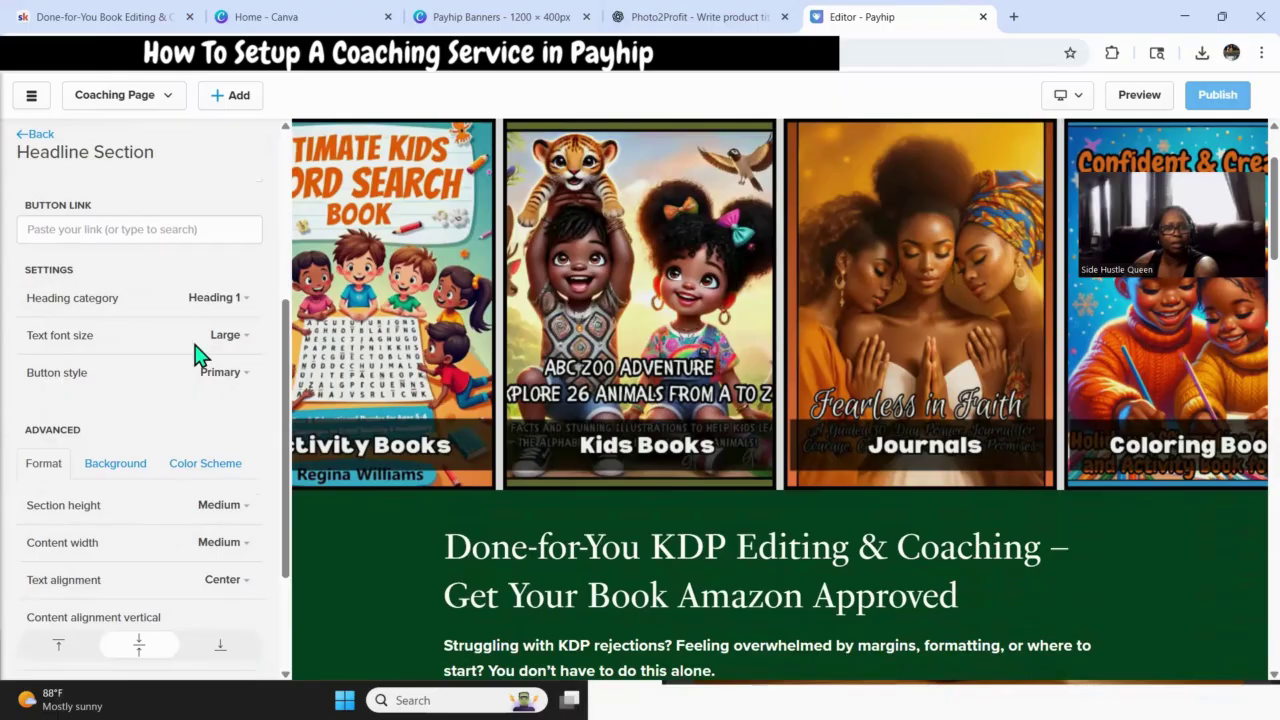
Try Heading 2 as the Headline section's heading category and return it to Heading 1.
{"action": "left_click", "coordinate": [218, 298]}
{"action": "left_click", "coordinate": [166, 354]}
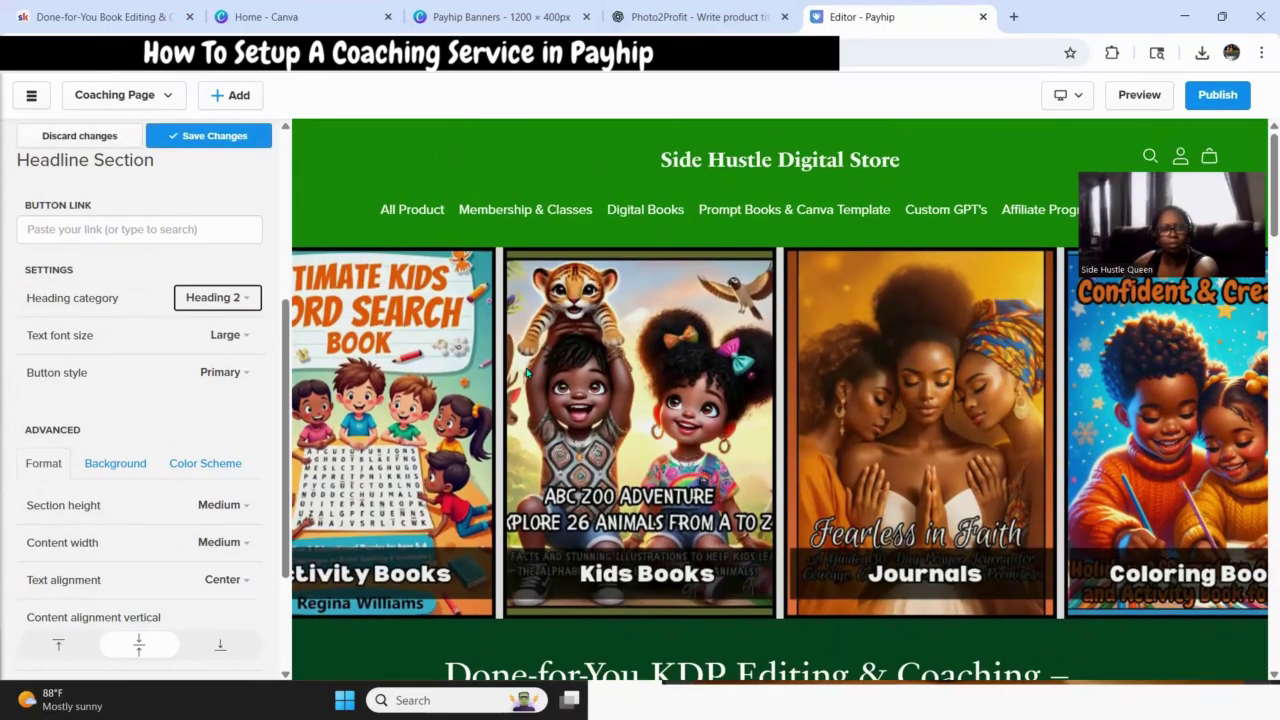
{"action": "scroll", "coordinate": [232, 315], "scroll_direction": "down", "scroll_amount": 1}
{"action": "left_click", "coordinate": [235, 220]}
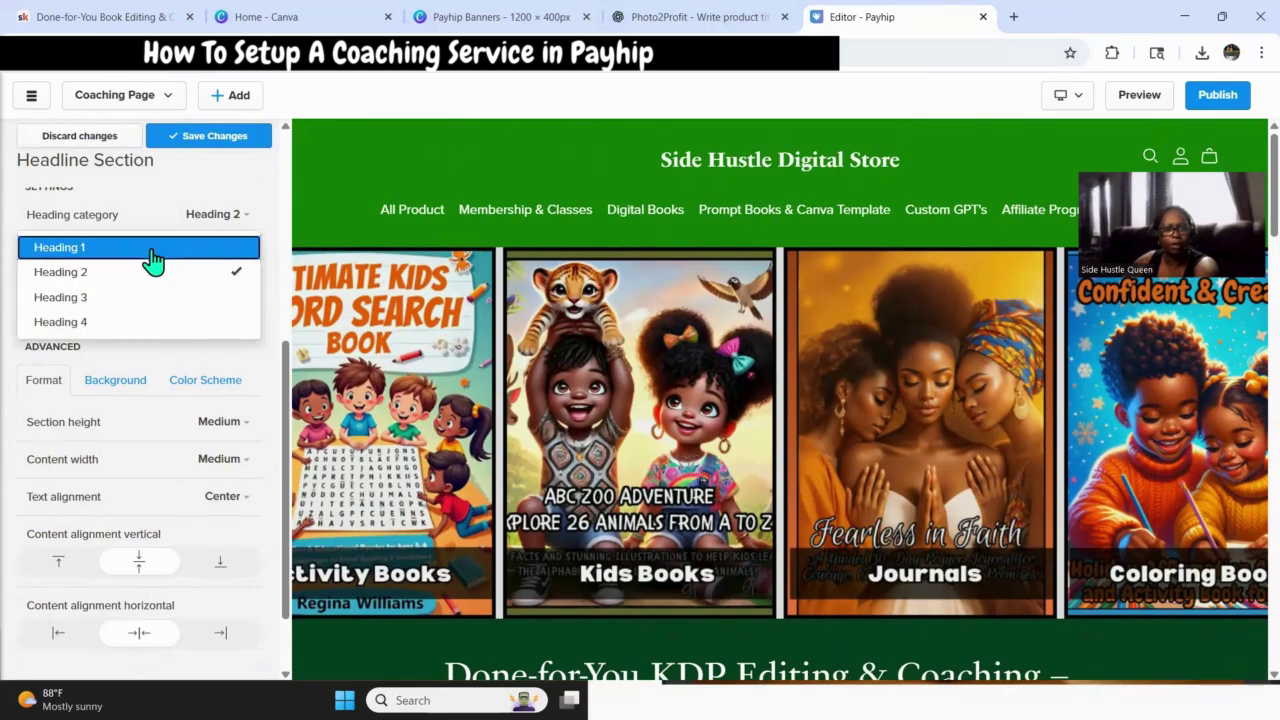
{"action": "left_click", "coordinate": [153, 250]}
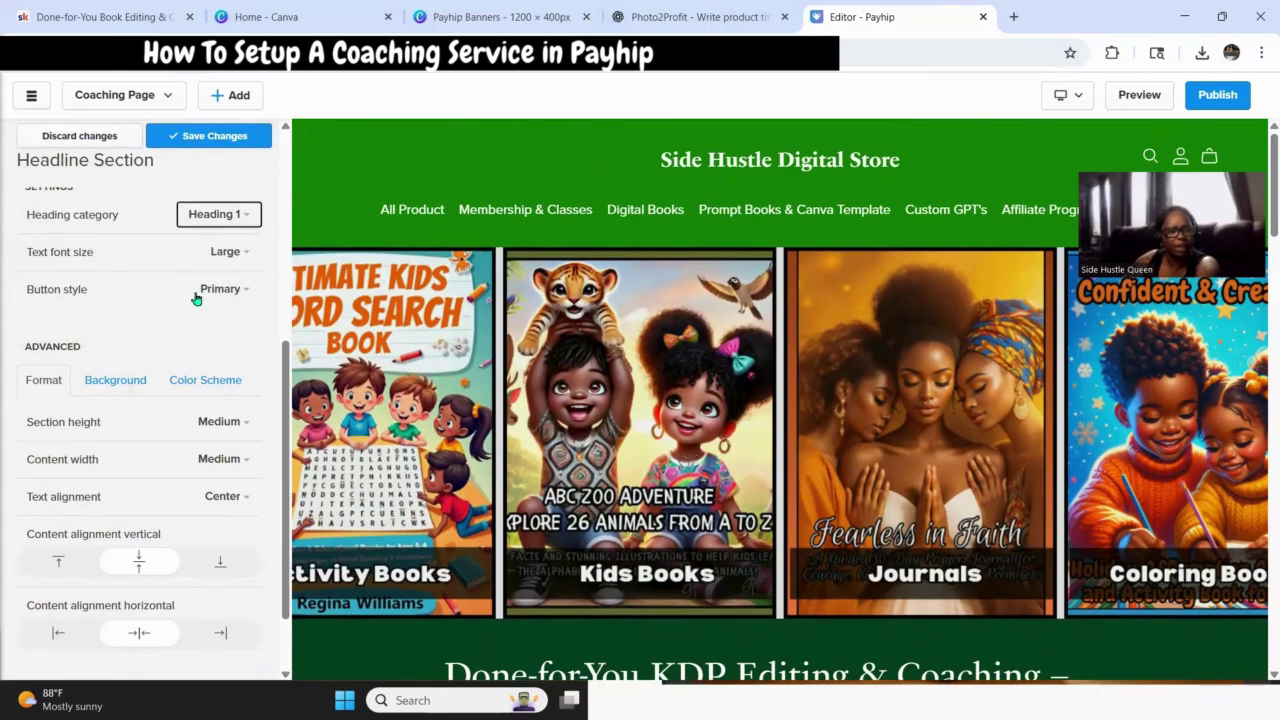
Try the Large section height for the Headline banner and return it to Medium.
{"action": "scroll", "coordinate": [196, 297], "scroll_direction": "down", "scroll_amount": 1}
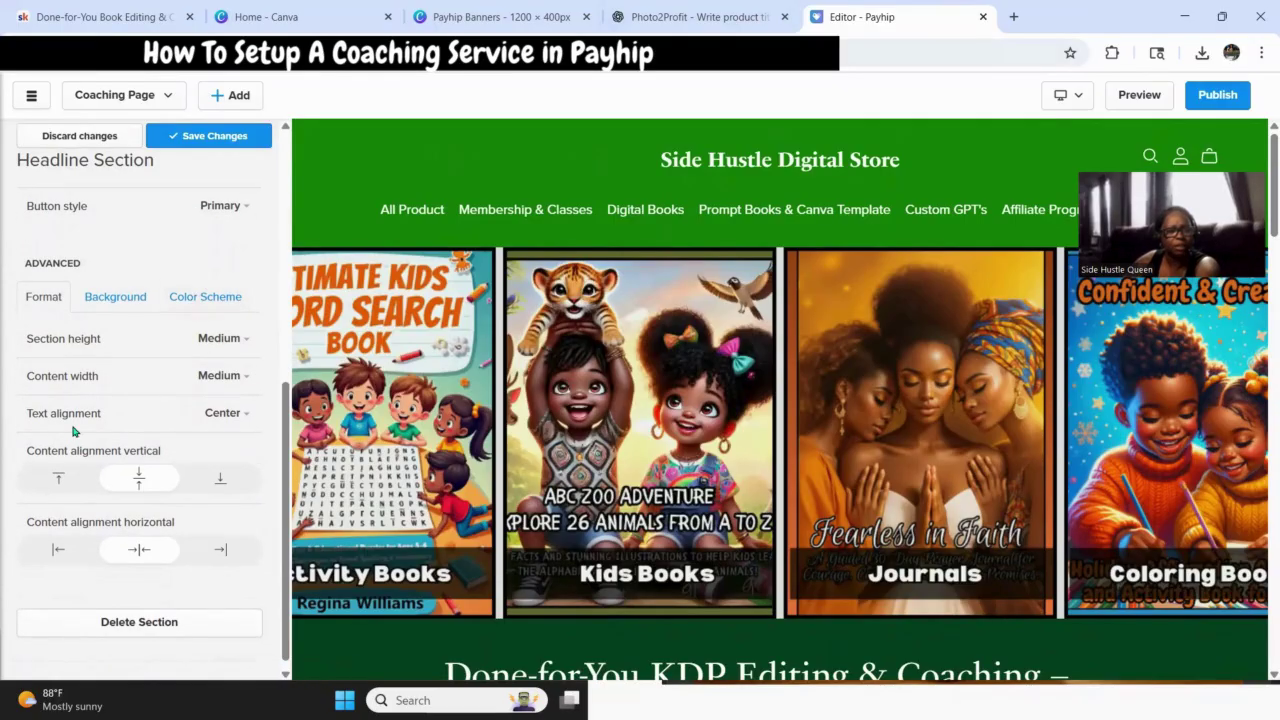
{"action": "left_click", "coordinate": [248, 339]}
{"action": "left_click", "coordinate": [138, 424]}
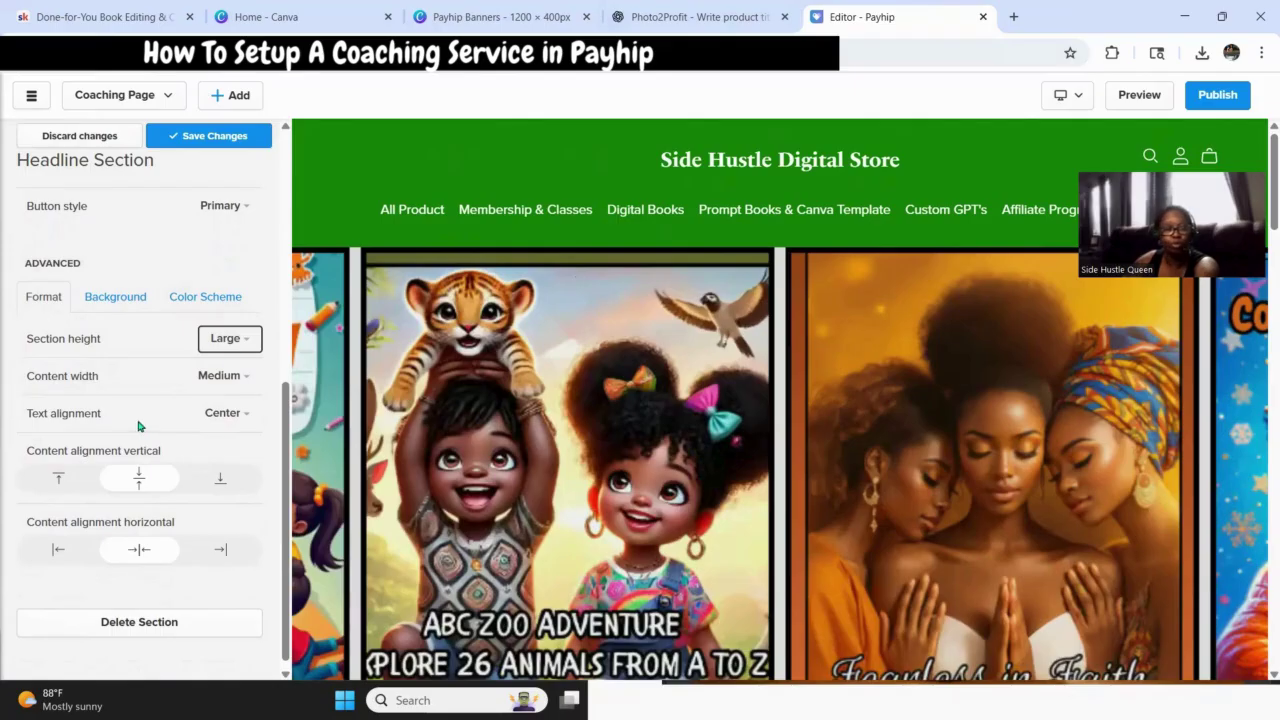
{"action": "left_click", "coordinate": [243, 340]}
{"action": "left_click", "coordinate": [125, 396]}
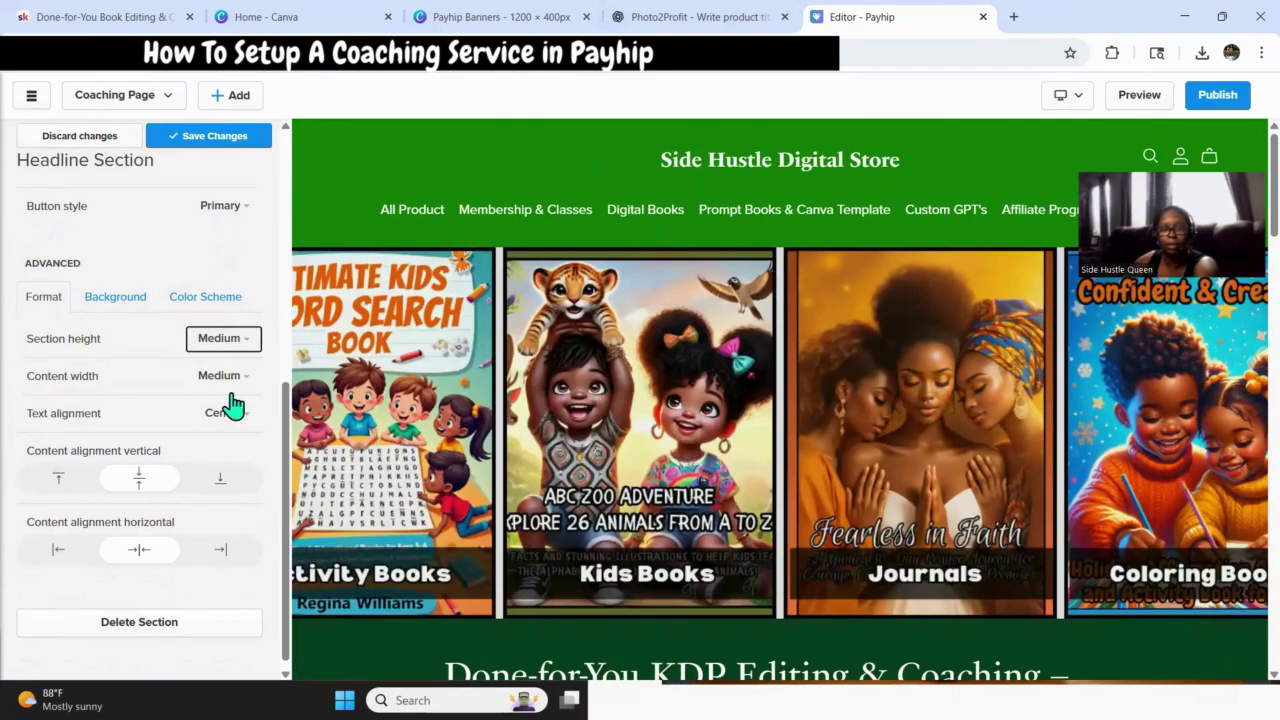
Change the Headline section's height to Custom with a value of 70 and check the banner in the page preview.
{"action": "left_click", "coordinate": [248, 339]}
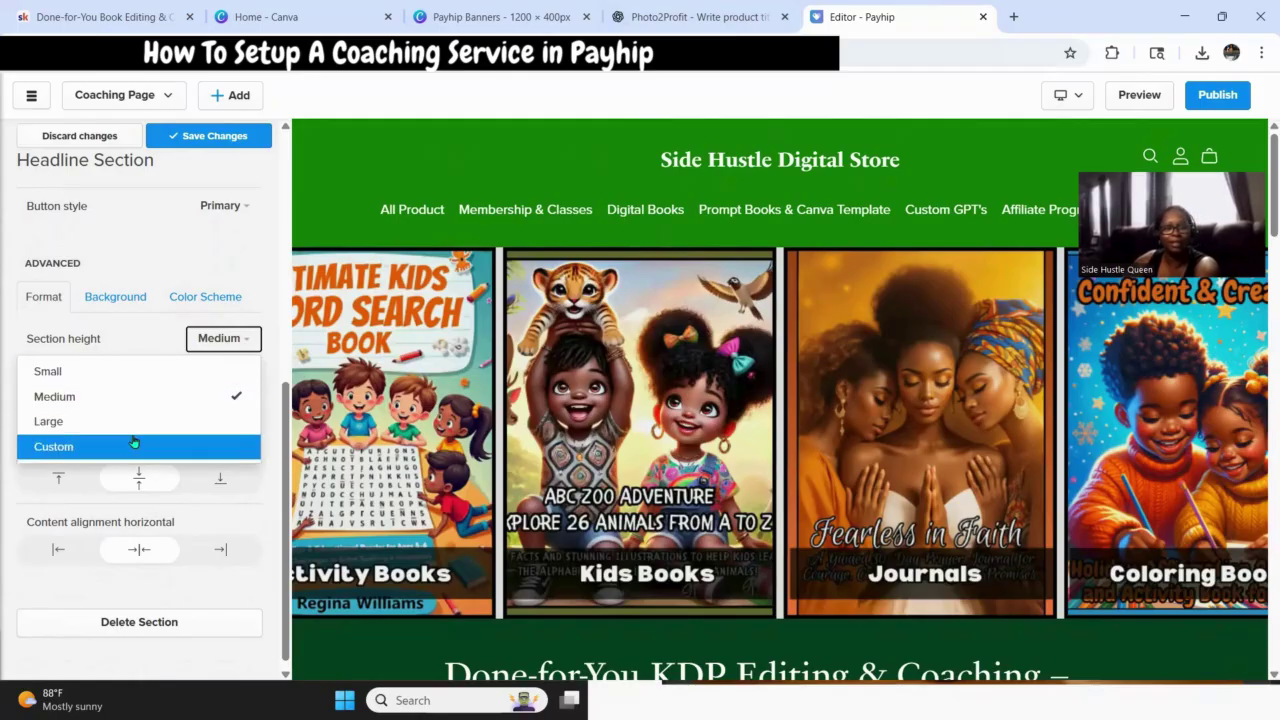
{"action": "left_click", "coordinate": [131, 443]}
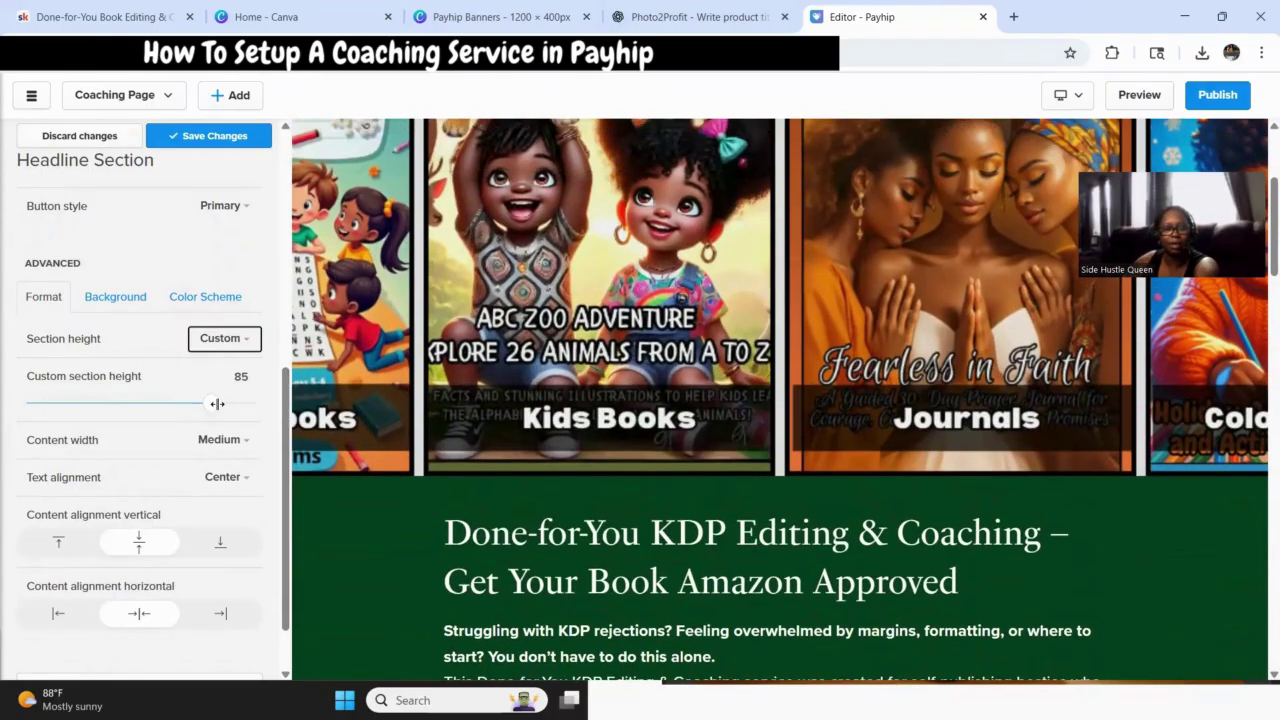
{"action": "left_click_drag", "start_coordinate": [217, 403], "coordinate": [181, 403]}
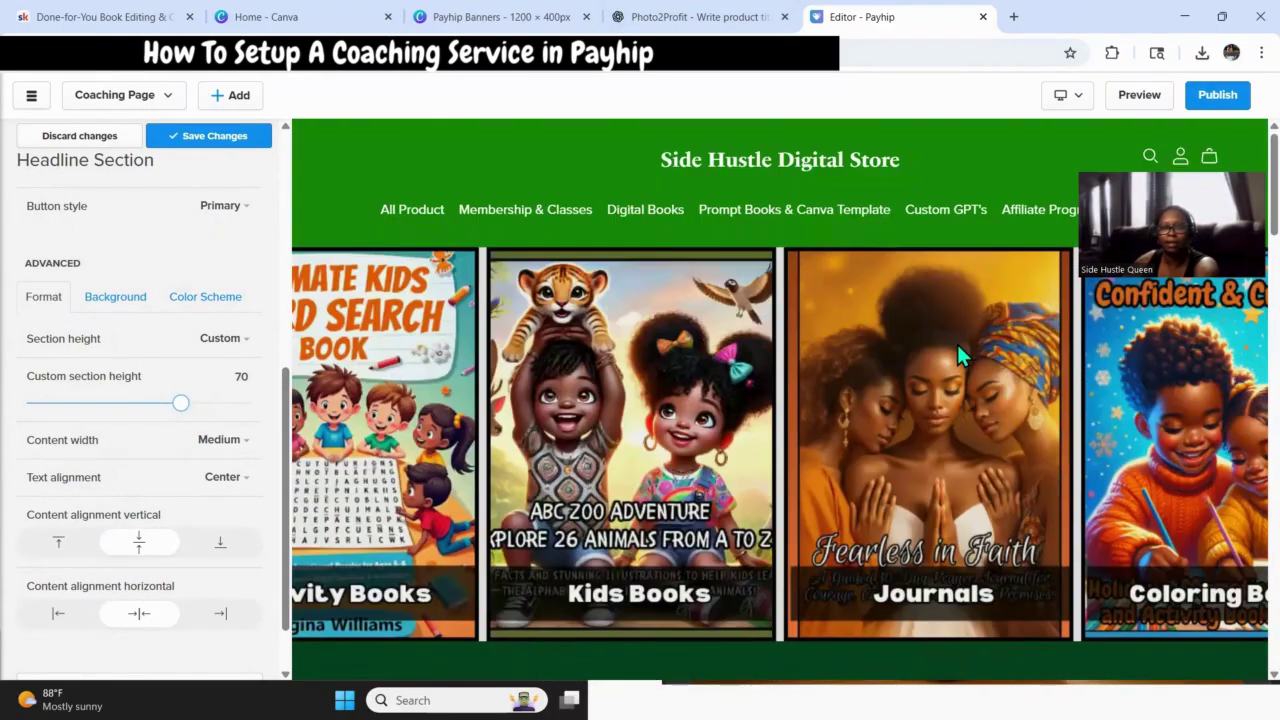
{"action": "left_click", "coordinate": [1134, 104]}
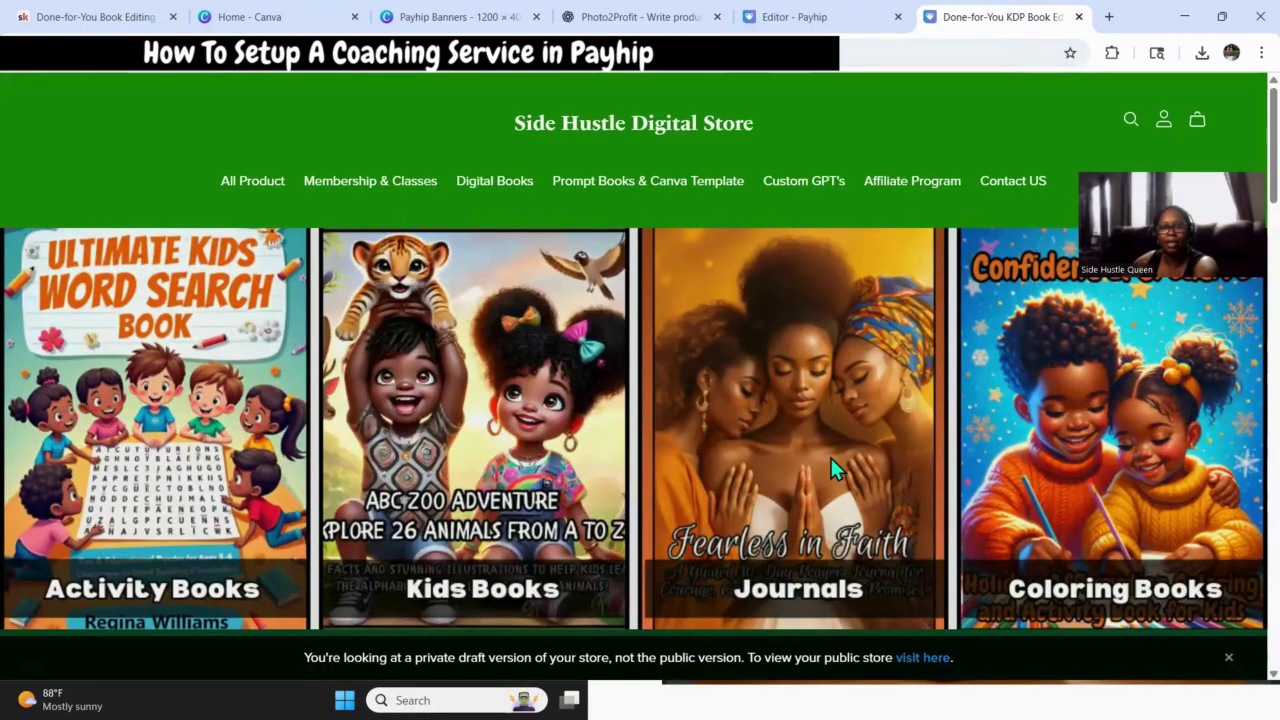
{"action": "scroll", "coordinate": [1070, 120], "scroll_direction": "down", "scroll_amount": 1}
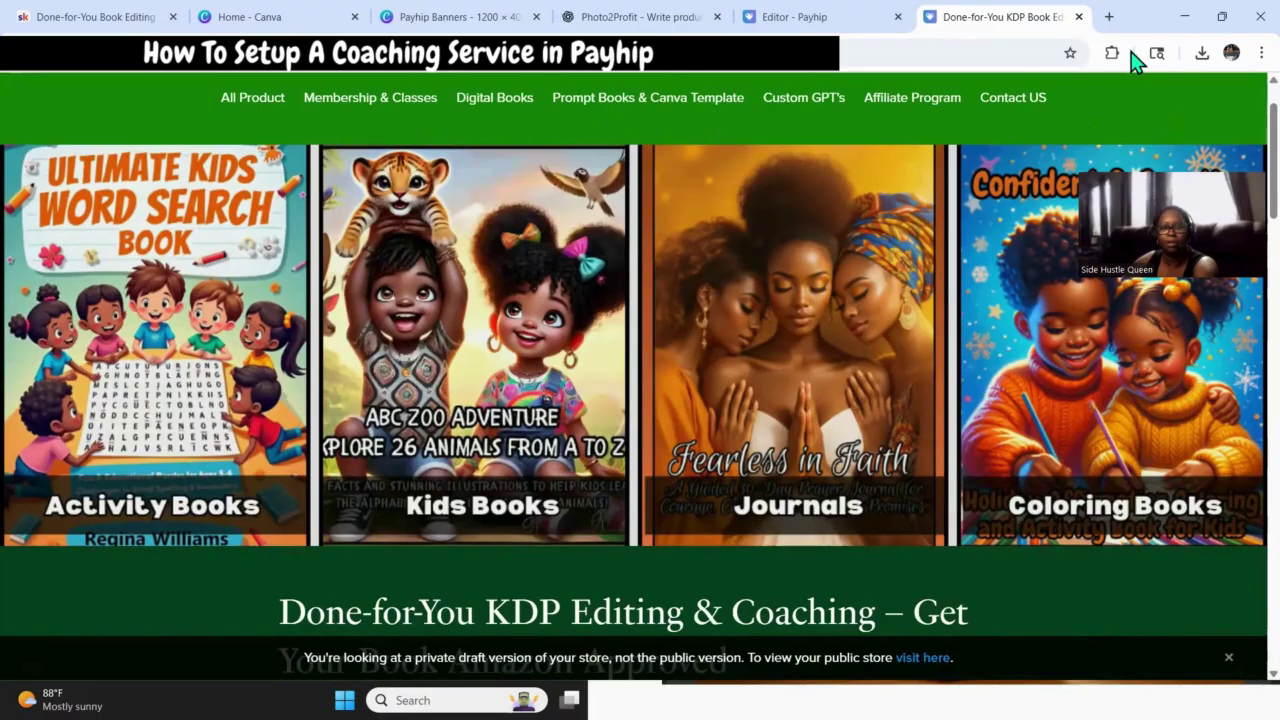
{"action": "left_click", "coordinate": [1079, 17]}
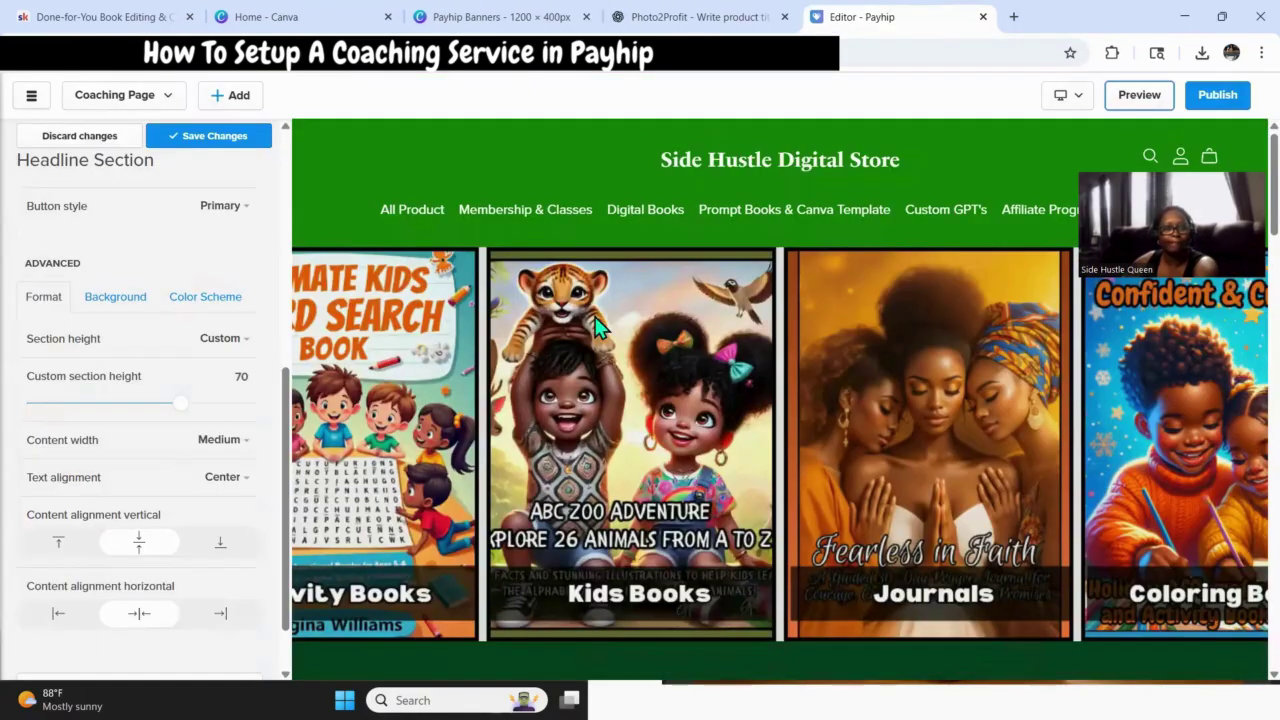
Set the Headline section's custom height to 80 and review the banner in the page preview.
{"action": "double_click", "coordinate": [241, 376]}
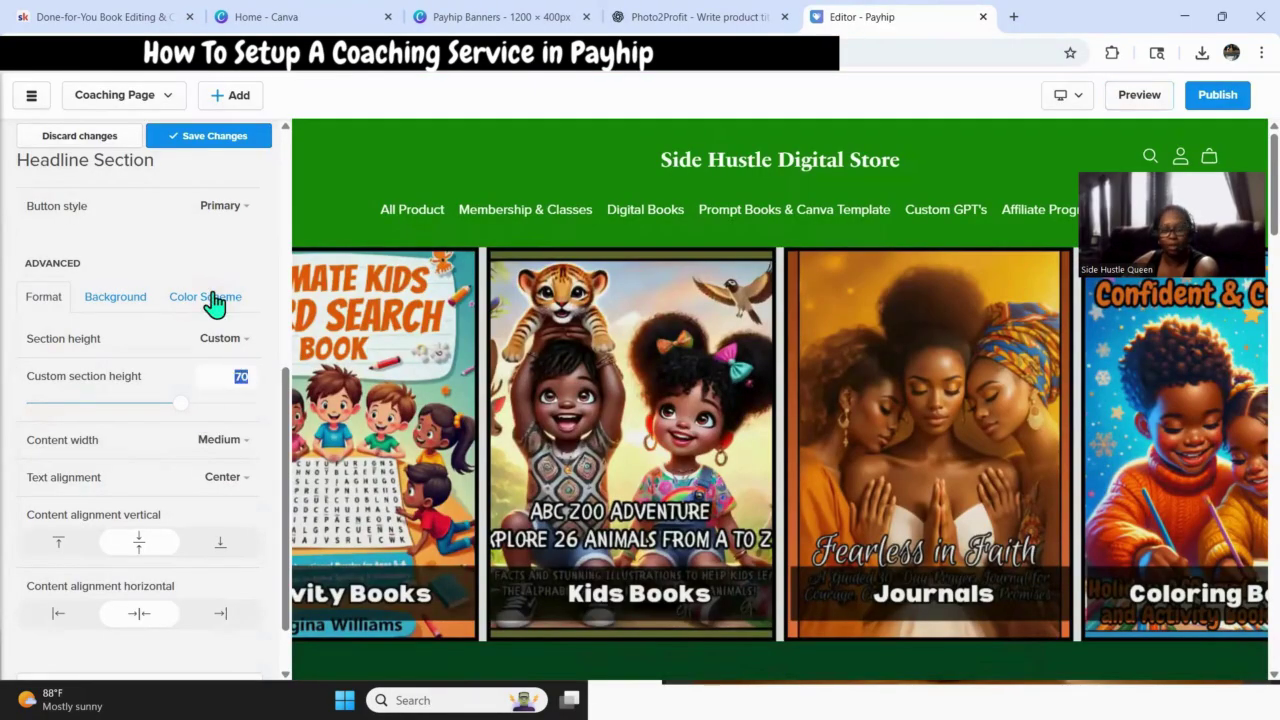
{"action": "type", "text": "80"}
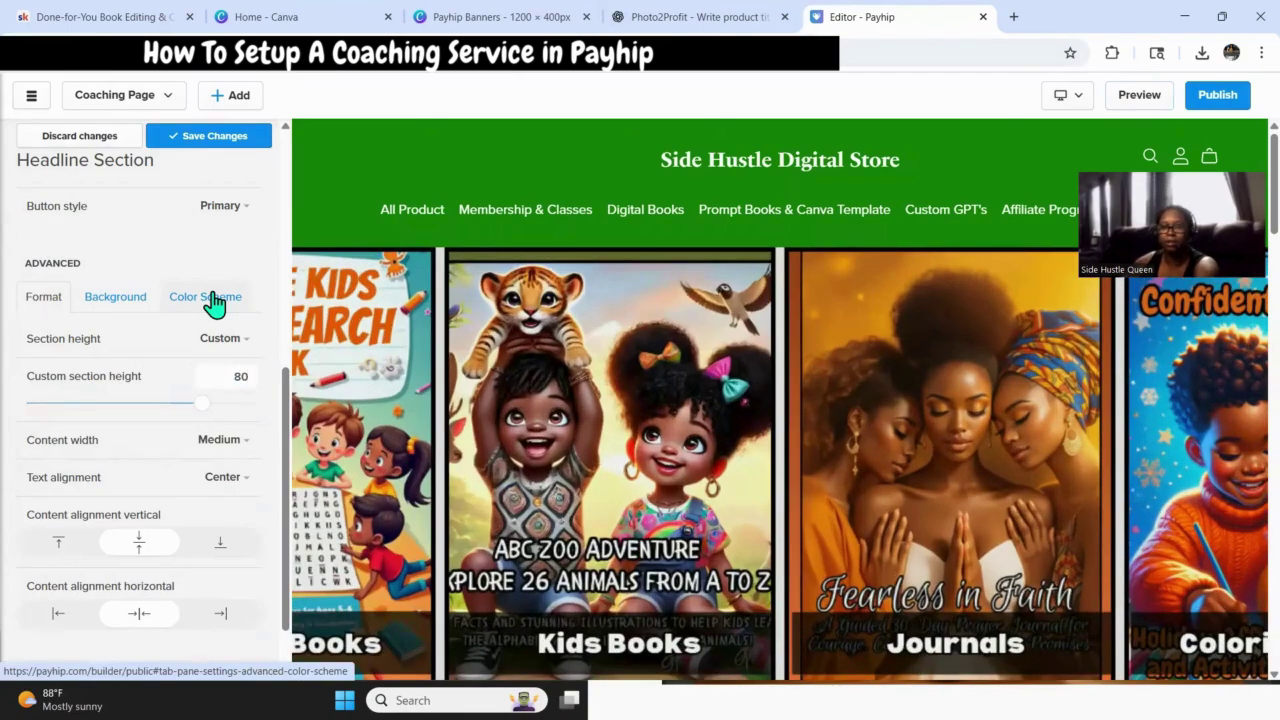
{"action": "left_click", "coordinate": [1145, 100]}
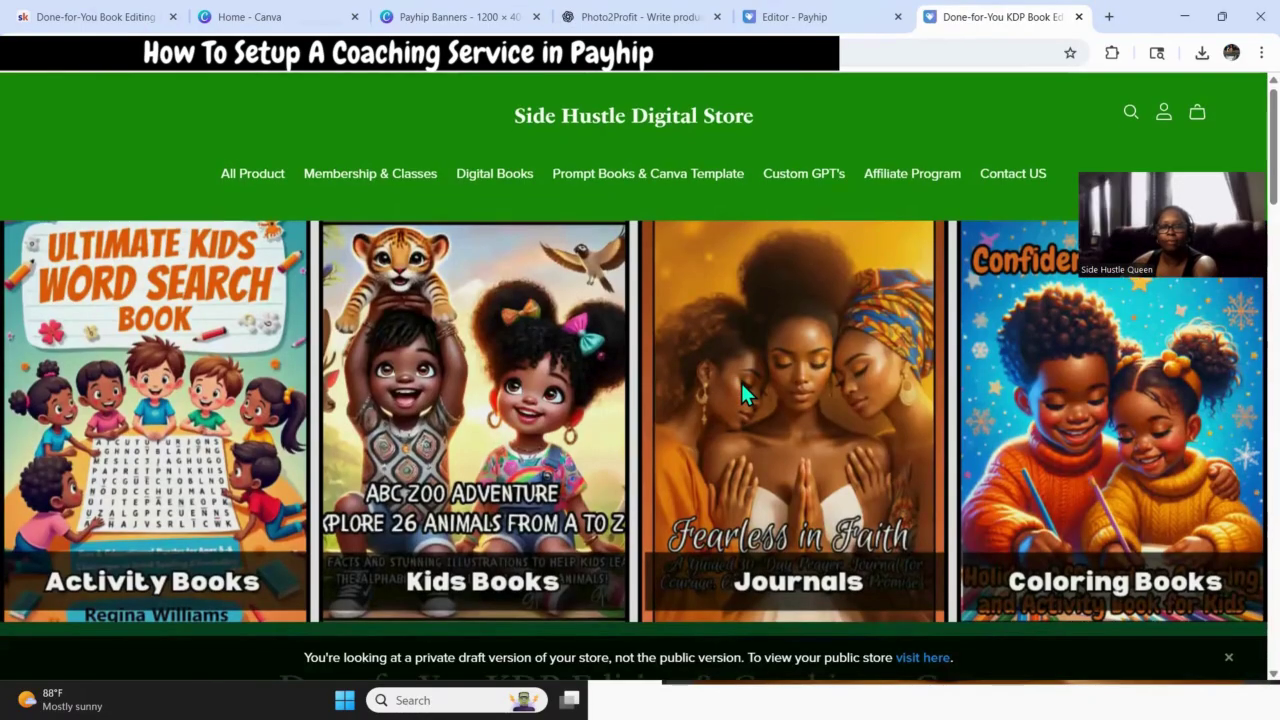
{"action": "scroll", "coordinate": [741, 383], "scroll_direction": "down", "scroll_amount": 2}
{"action": "scroll", "coordinate": [741, 383], "scroll_direction": "up", "scroll_amount": 3}
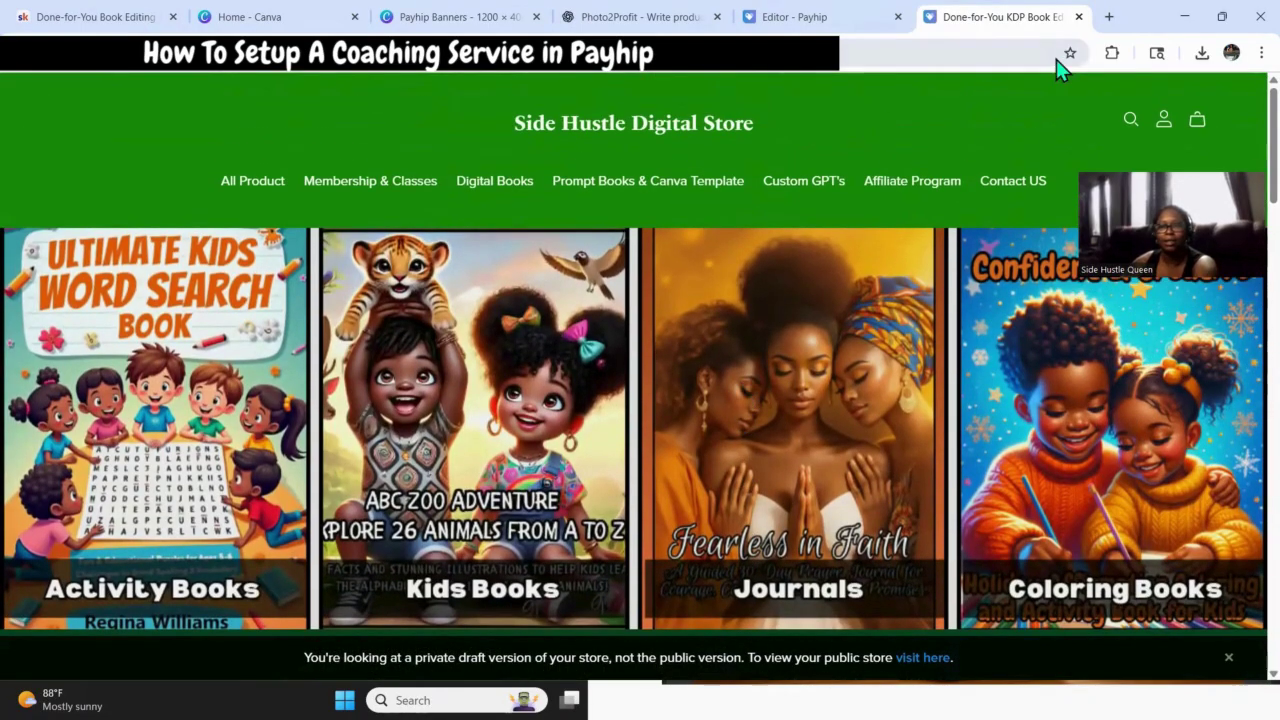
Close the page preview, discard the unsaved Headline section changes, and return to the Coaching Page's section list.
{"action": "key", "text": "ctrl+w"}
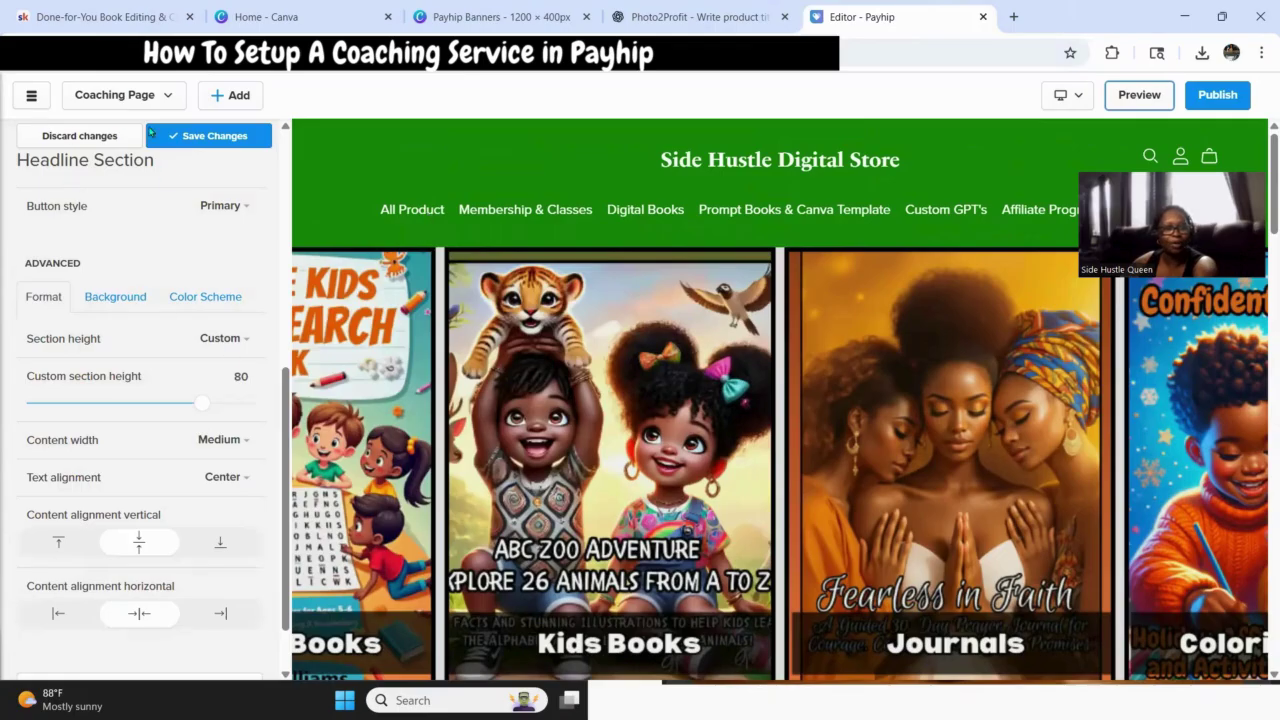
{"action": "left_click", "coordinate": [75, 136]}
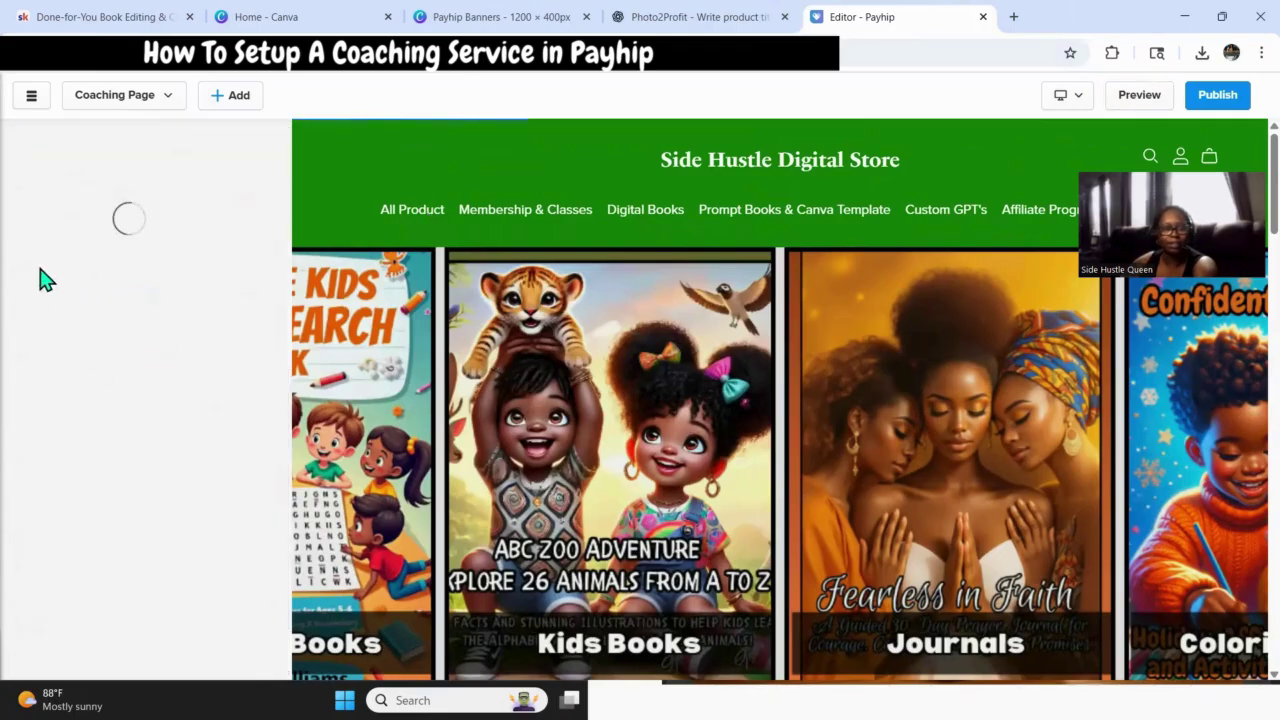
{"action": "scroll", "coordinate": [668, 302], "scroll_direction": "down", "scroll_amount": 15}
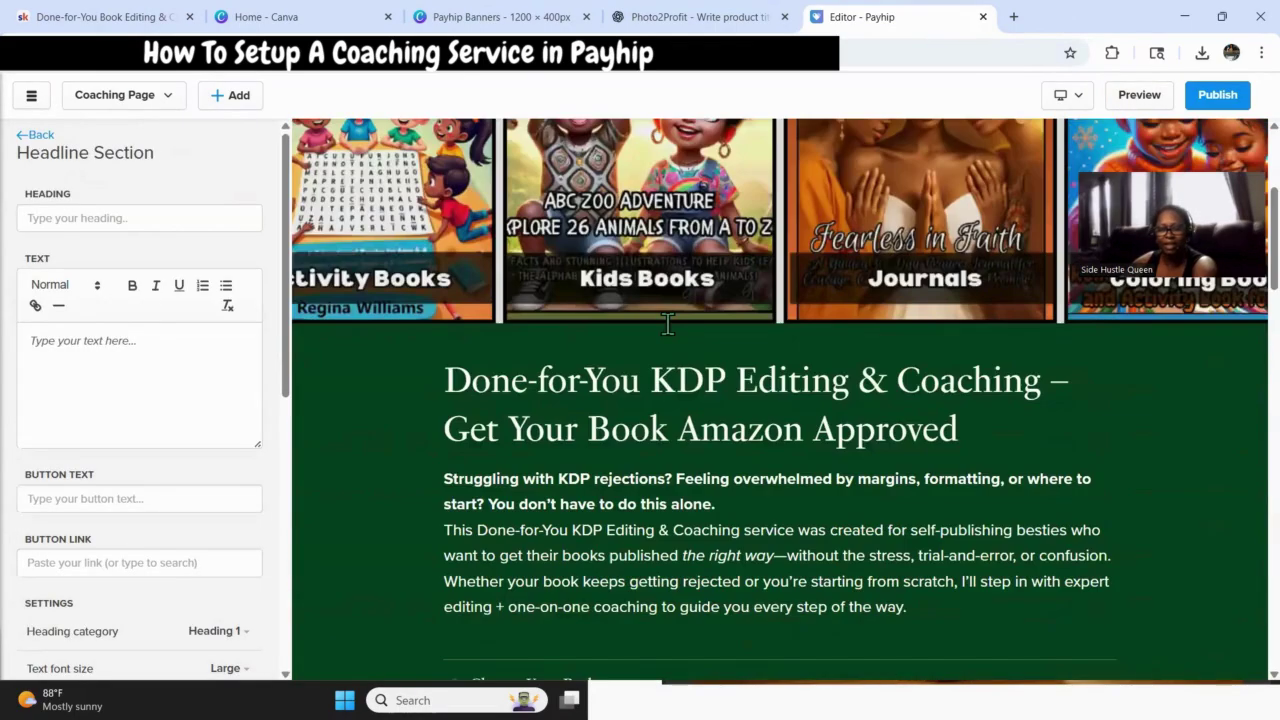
{"action": "scroll", "coordinate": [510, 365], "scroll_direction": "down", "scroll_amount": 5}
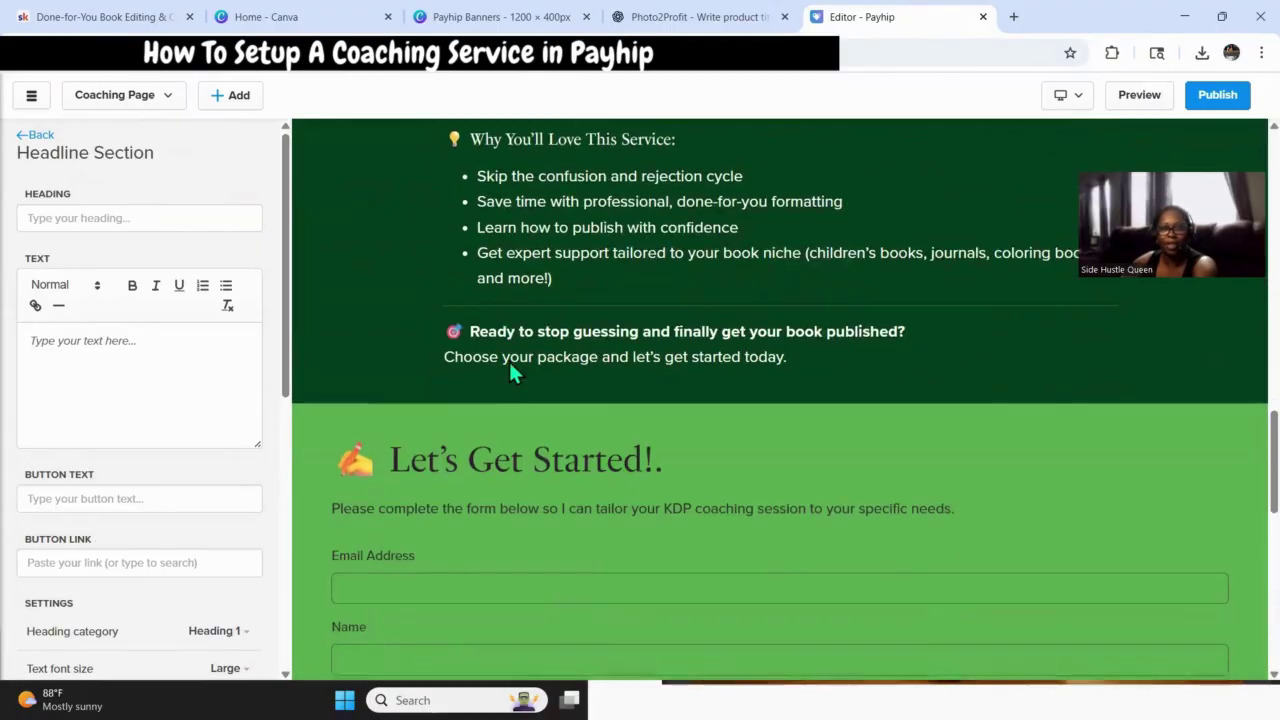
{"action": "left_click", "coordinate": [38, 137]}
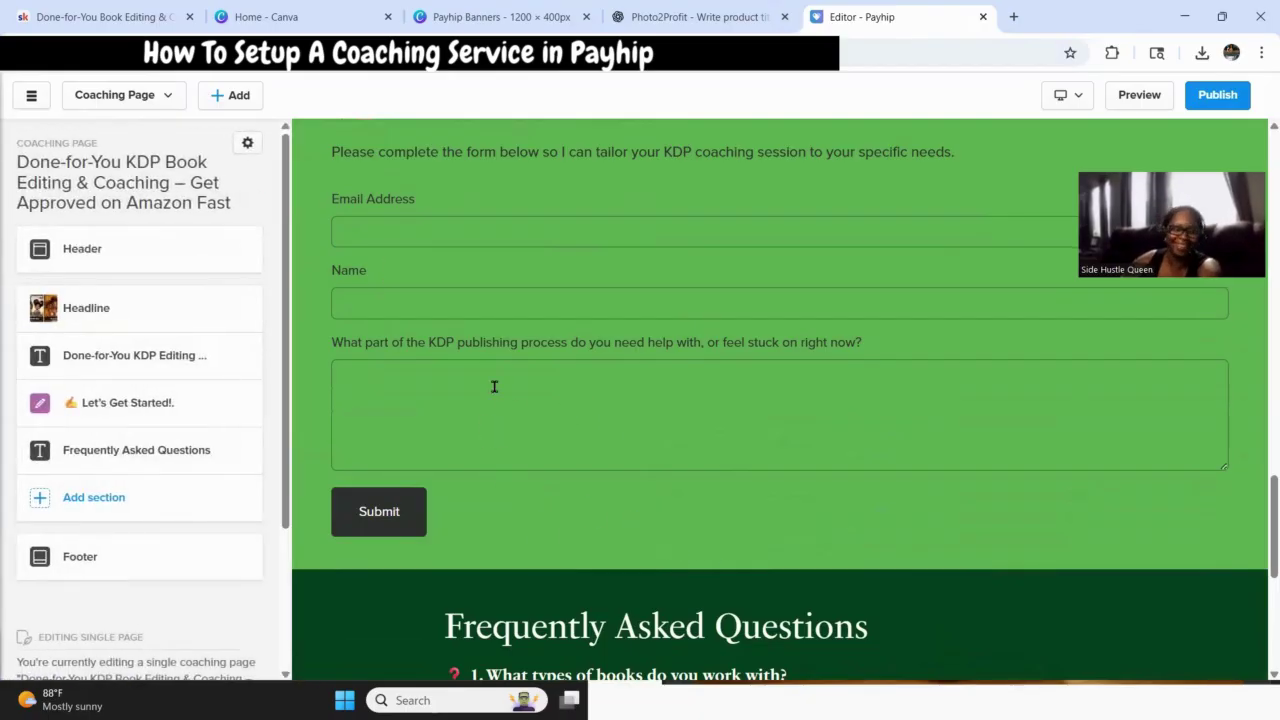
Publish the Coaching Page changes and exit the store builder.
{"action": "left_click", "coordinate": [1214, 94]}
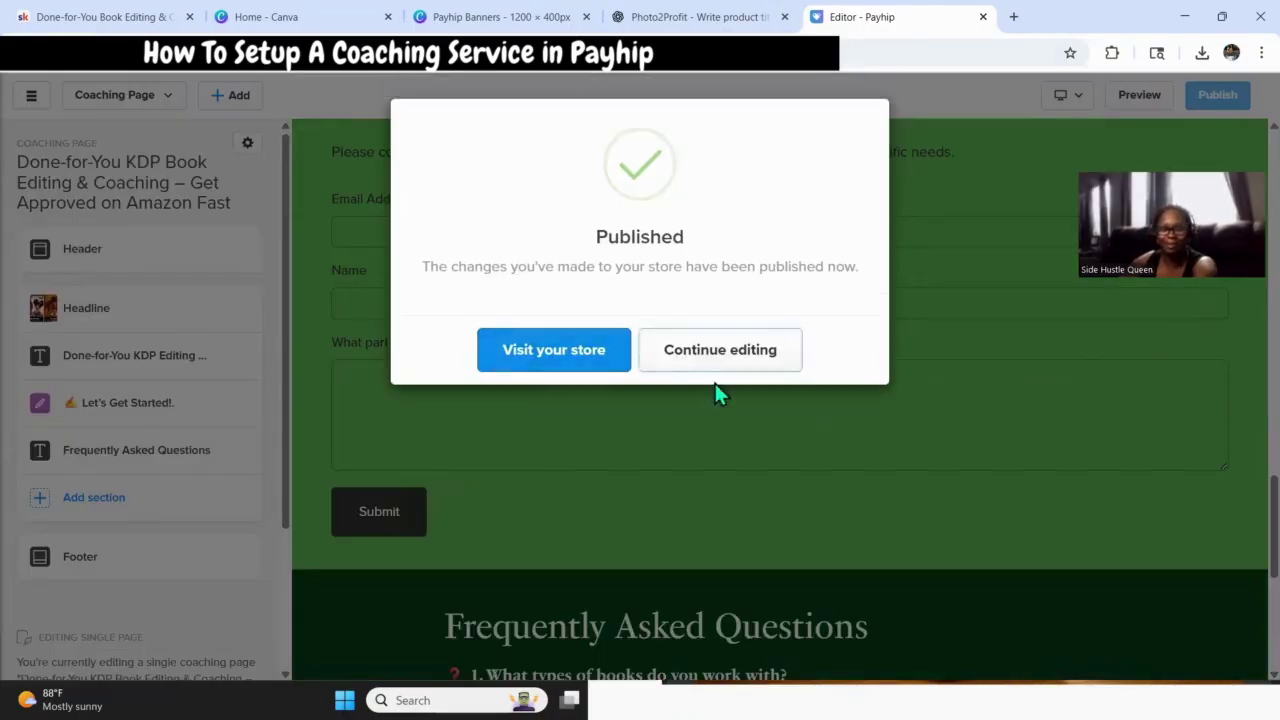
{"action": "left_click", "coordinate": [786, 350]}
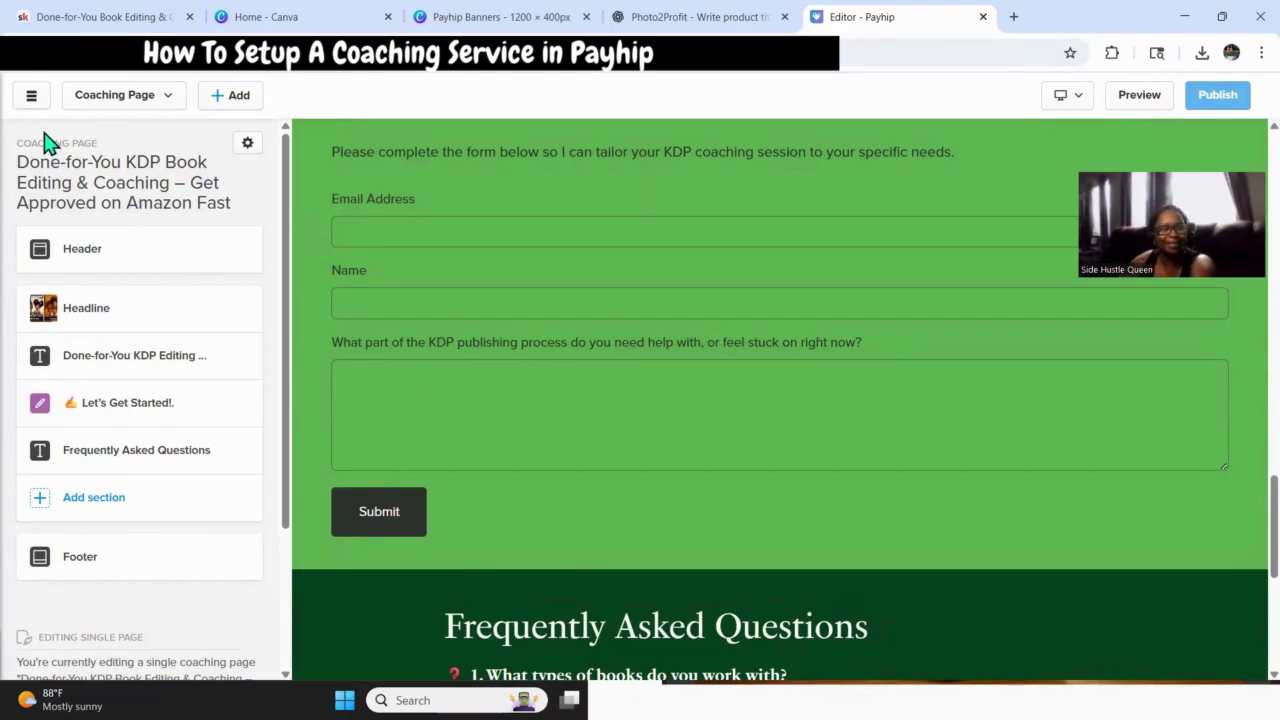
{"action": "left_click", "coordinate": [31, 100]}
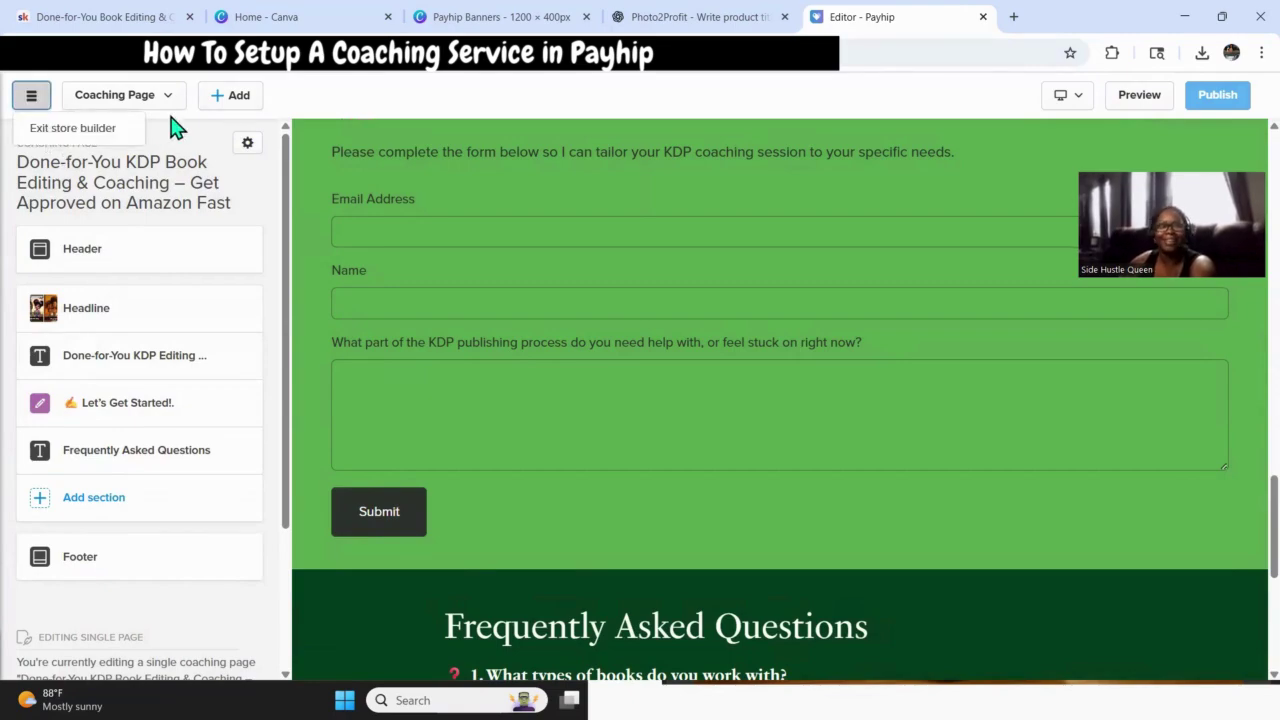
{"action": "left_click", "coordinate": [57, 130]}
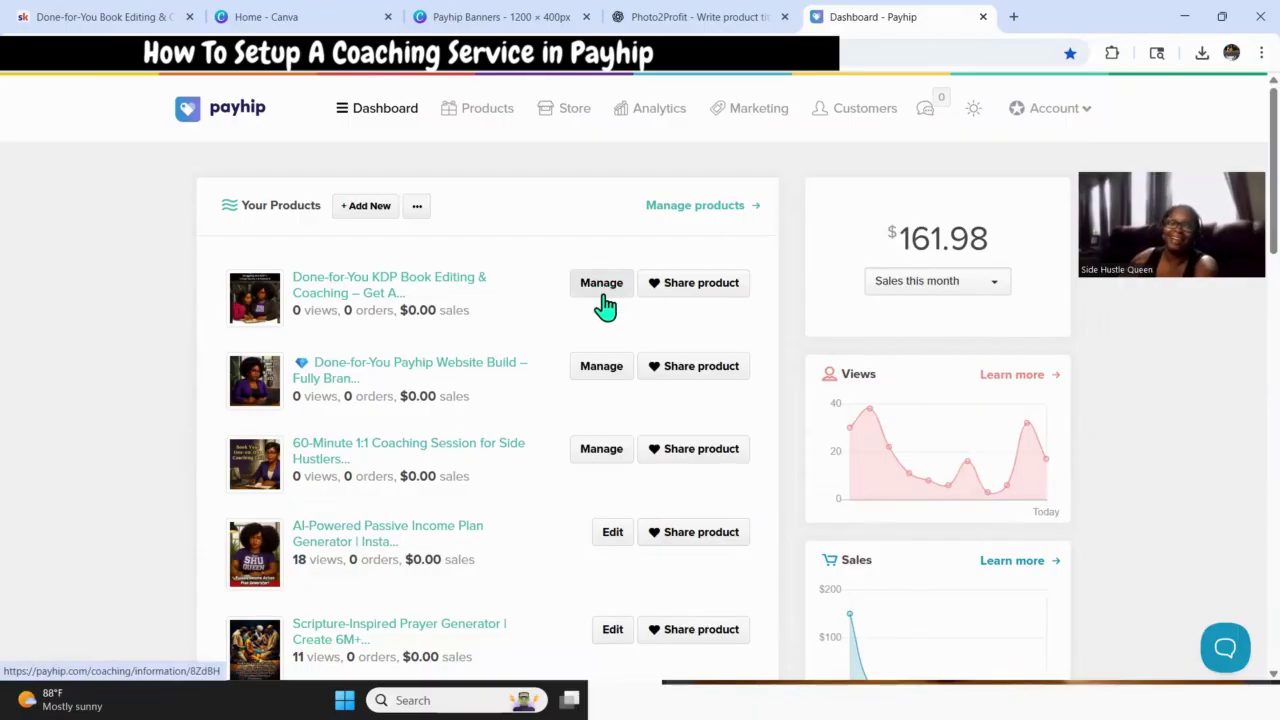
Open the Done-for-You KDP Book Editing & Coaching service for management and review its title, thumbnail and visibility settings.
{"action": "left_click", "coordinate": [600, 285]}
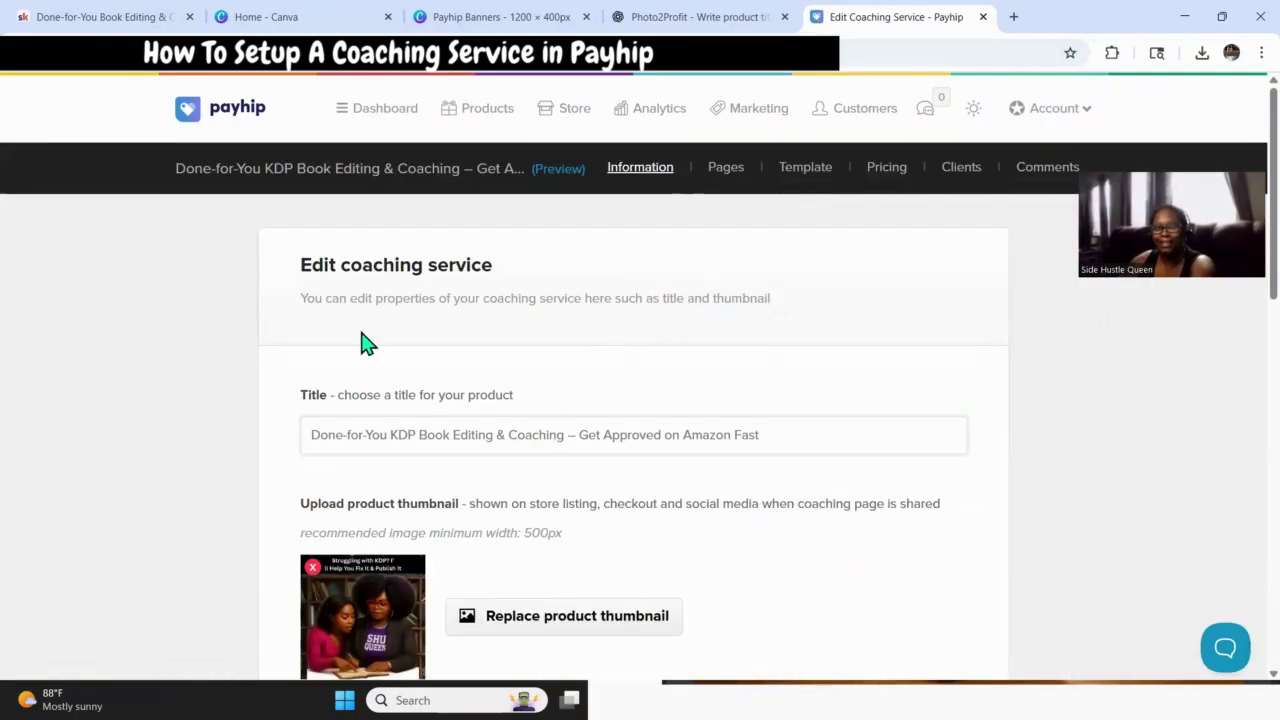
{"action": "scroll", "coordinate": [525, 365], "scroll_direction": "down", "scroll_amount": 2}
{"action": "scroll", "coordinate": [491, 558], "scroll_direction": "down", "scroll_amount": 8}
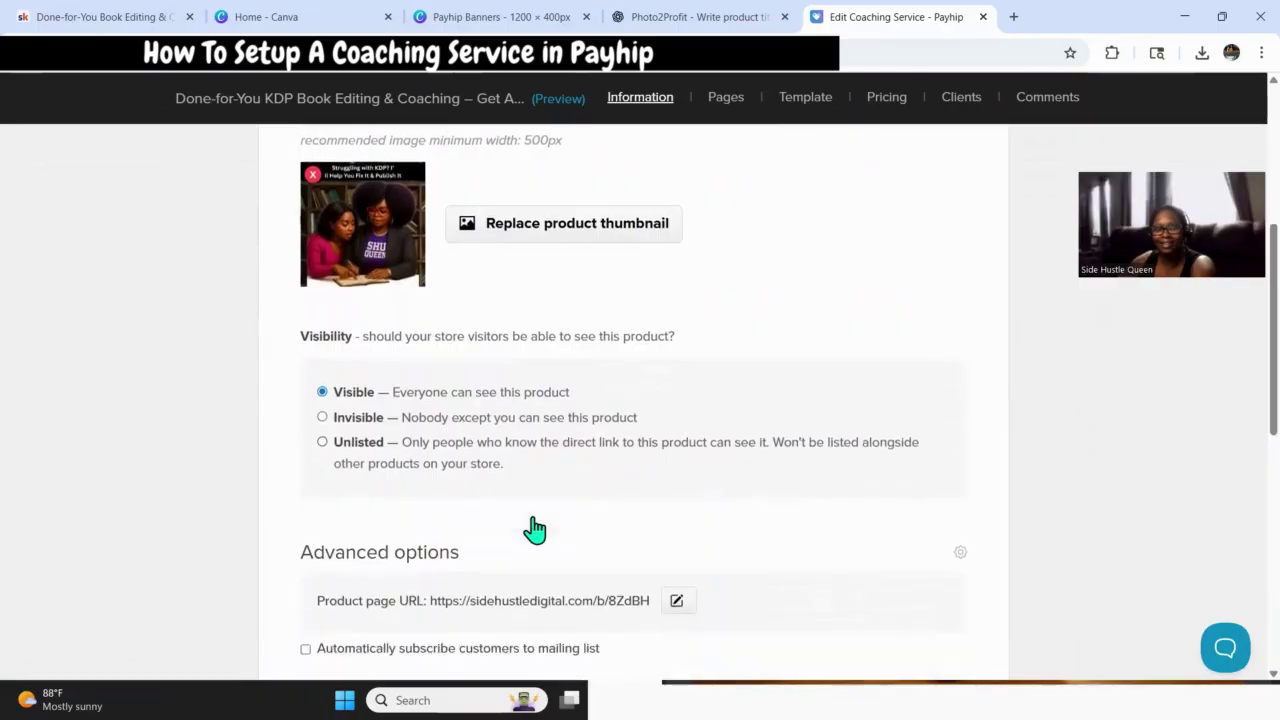
{"action": "scroll", "coordinate": [575, 550], "scroll_direction": "up", "scroll_amount": 10}
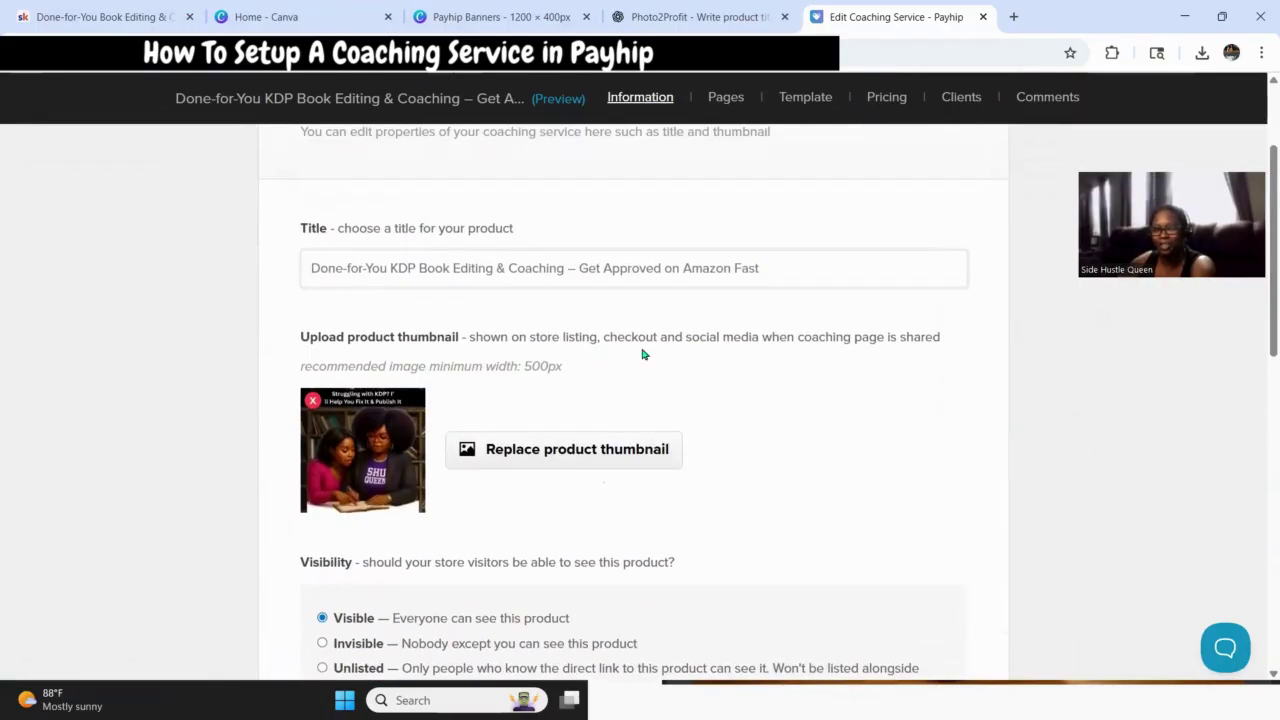
{"action": "scroll", "coordinate": [643, 354], "scroll_direction": "up", "scroll_amount": 2}
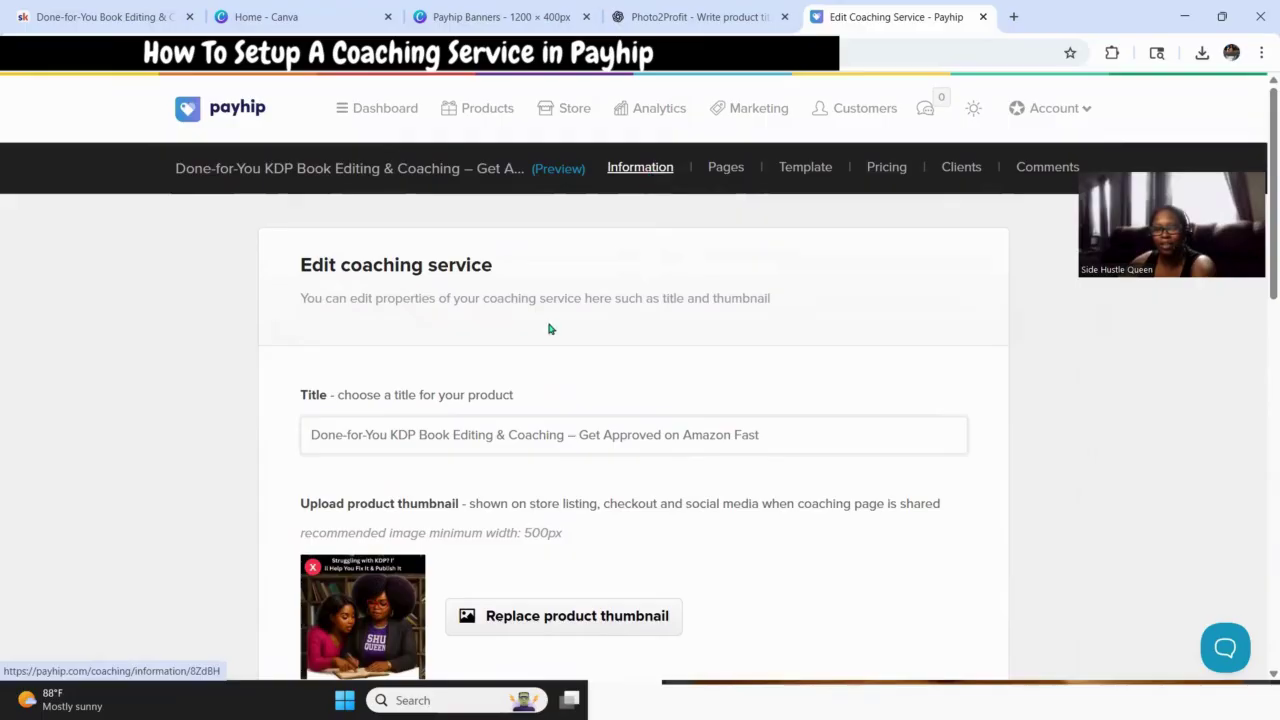
Look over the coaching service's page list and pricing plans, ending on the page list.
{"action": "left_click", "coordinate": [726, 168]}
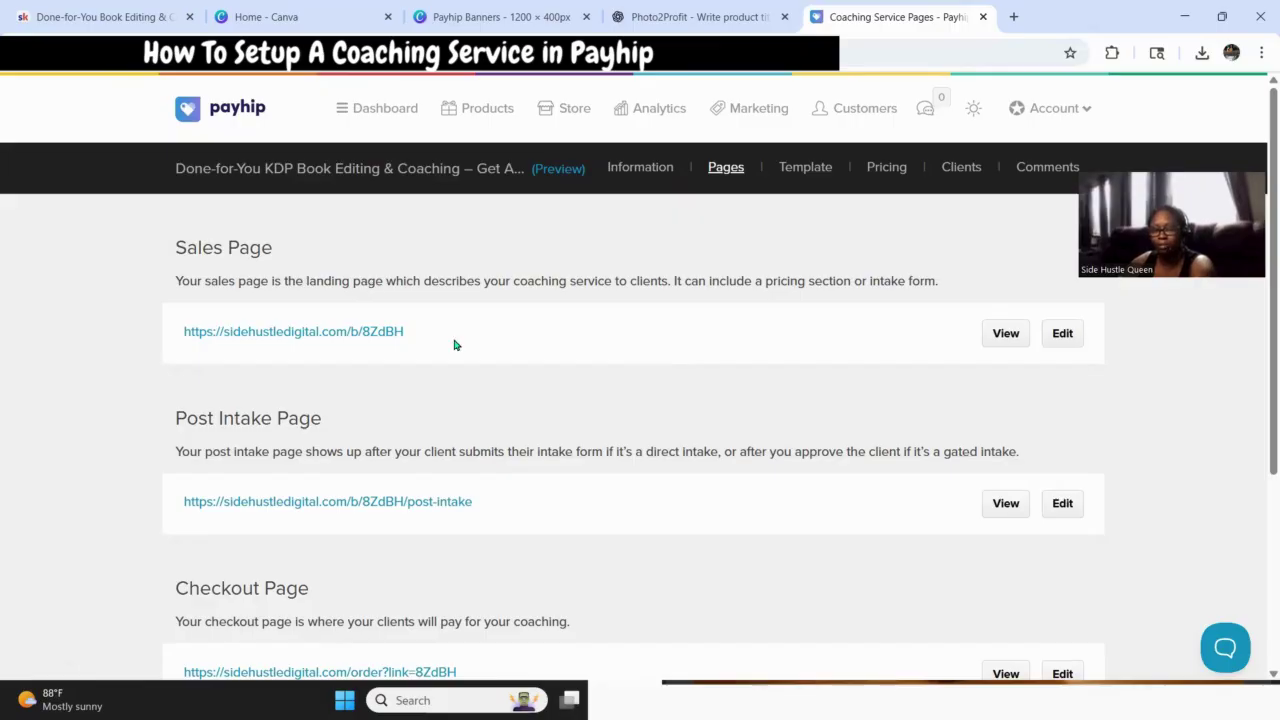
{"action": "left_click", "coordinate": [885, 170]}
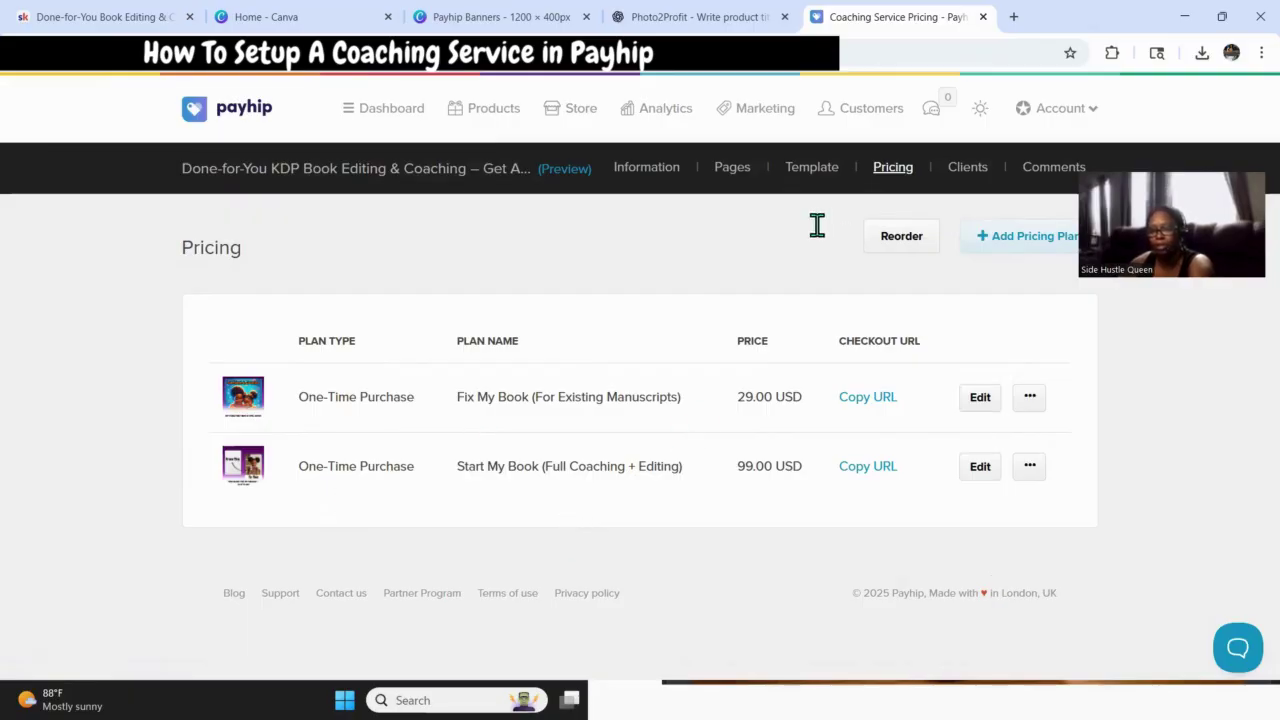
{"action": "left_click", "coordinate": [731, 167]}
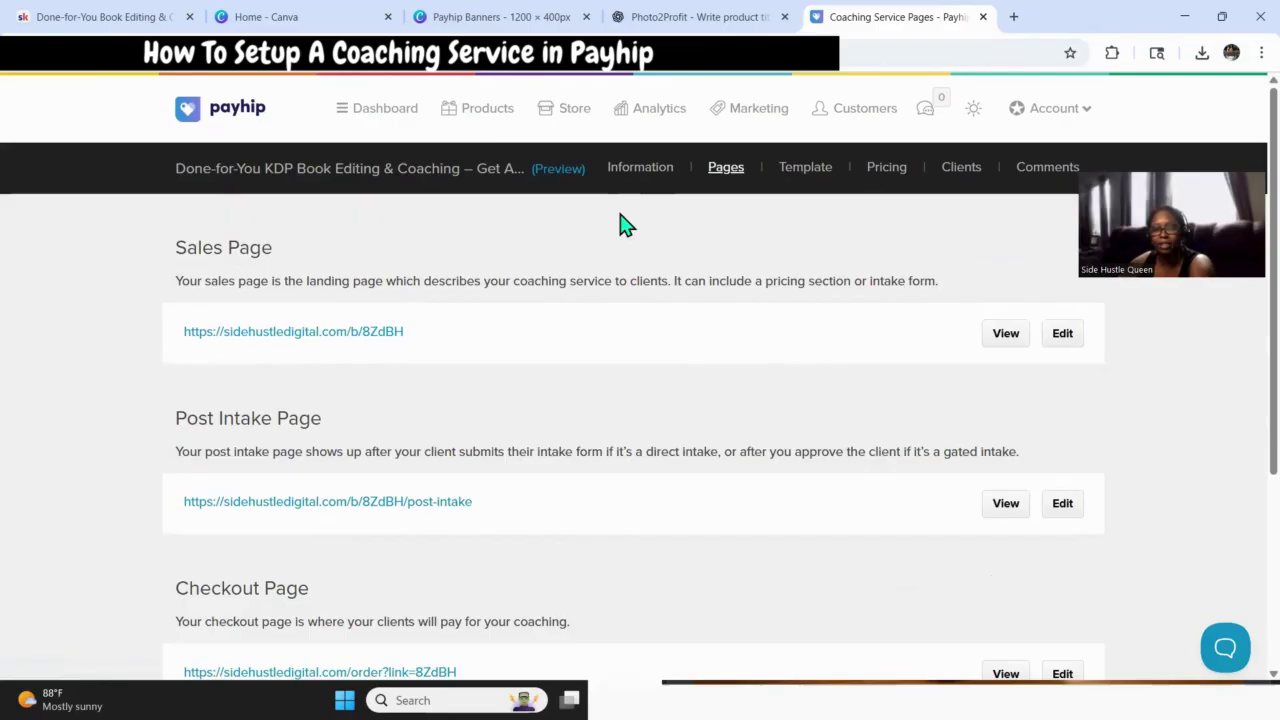
View the live Sales Page from the banner through the Frequently Asked Questions and return to the page list.
{"action": "left_click", "coordinate": [1006, 334]}
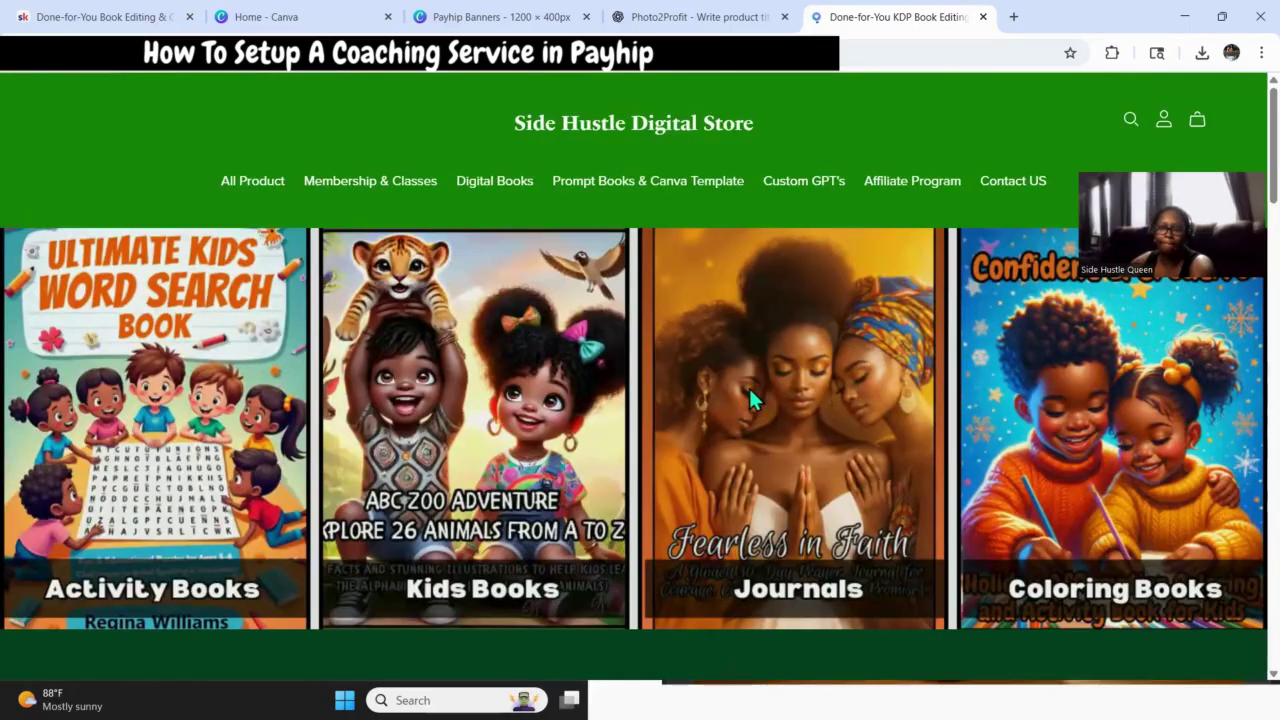
{"action": "scroll", "coordinate": [785, 390], "scroll_direction": "down", "scroll_amount": 4}
{"action": "scroll", "coordinate": [777, 410], "scroll_direction": "down", "scroll_amount": 7}
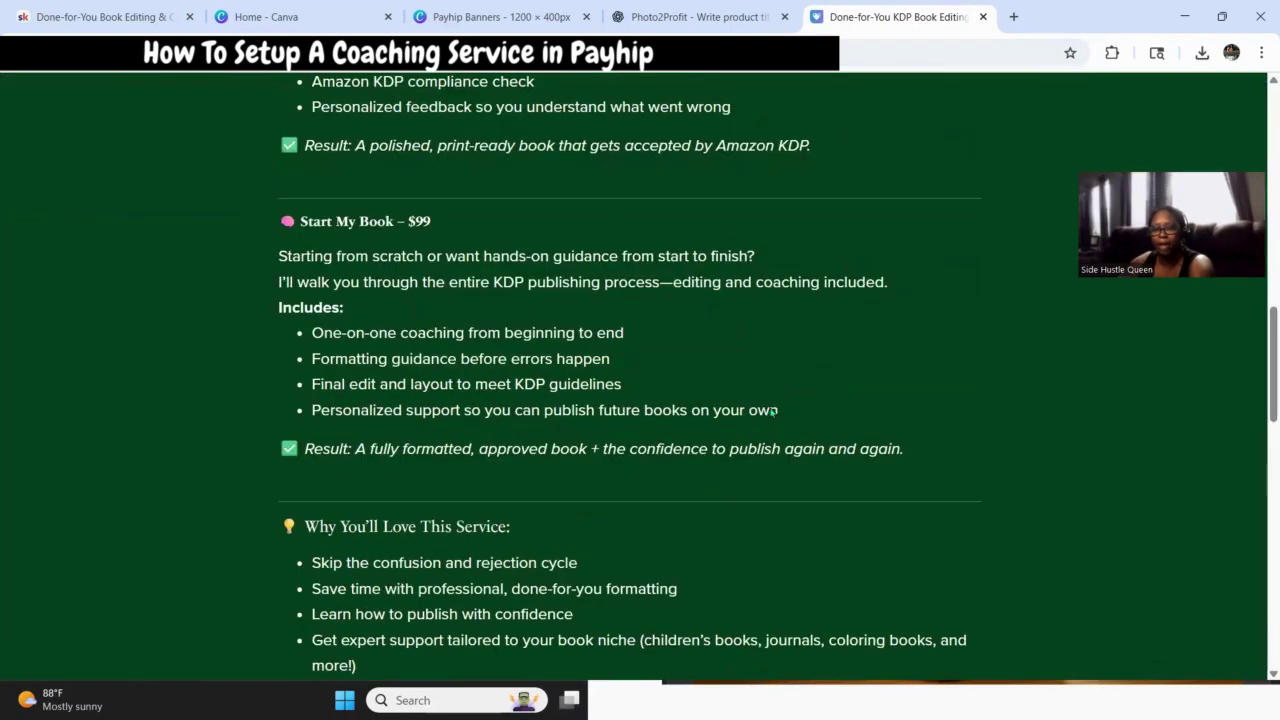
{"action": "scroll", "coordinate": [777, 440], "scroll_direction": "down", "scroll_amount": 15}
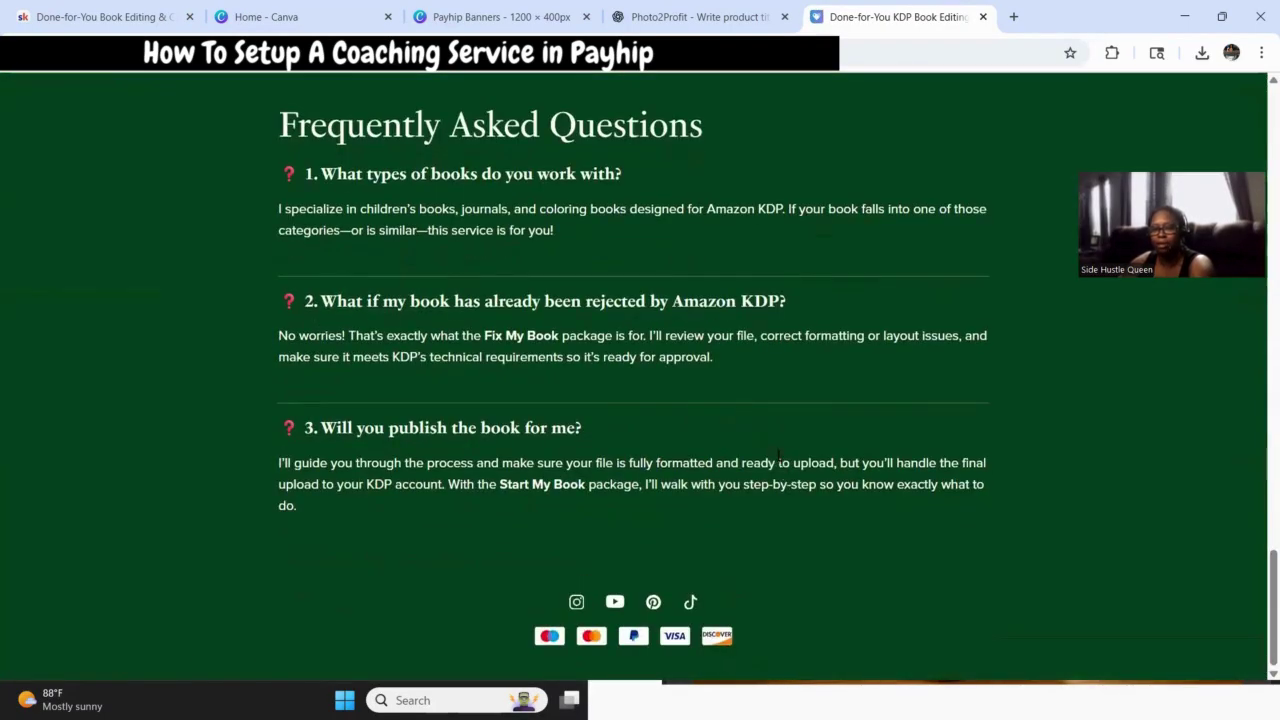
{"action": "scroll", "coordinate": [777, 455], "scroll_direction": "up", "scroll_amount": 3}
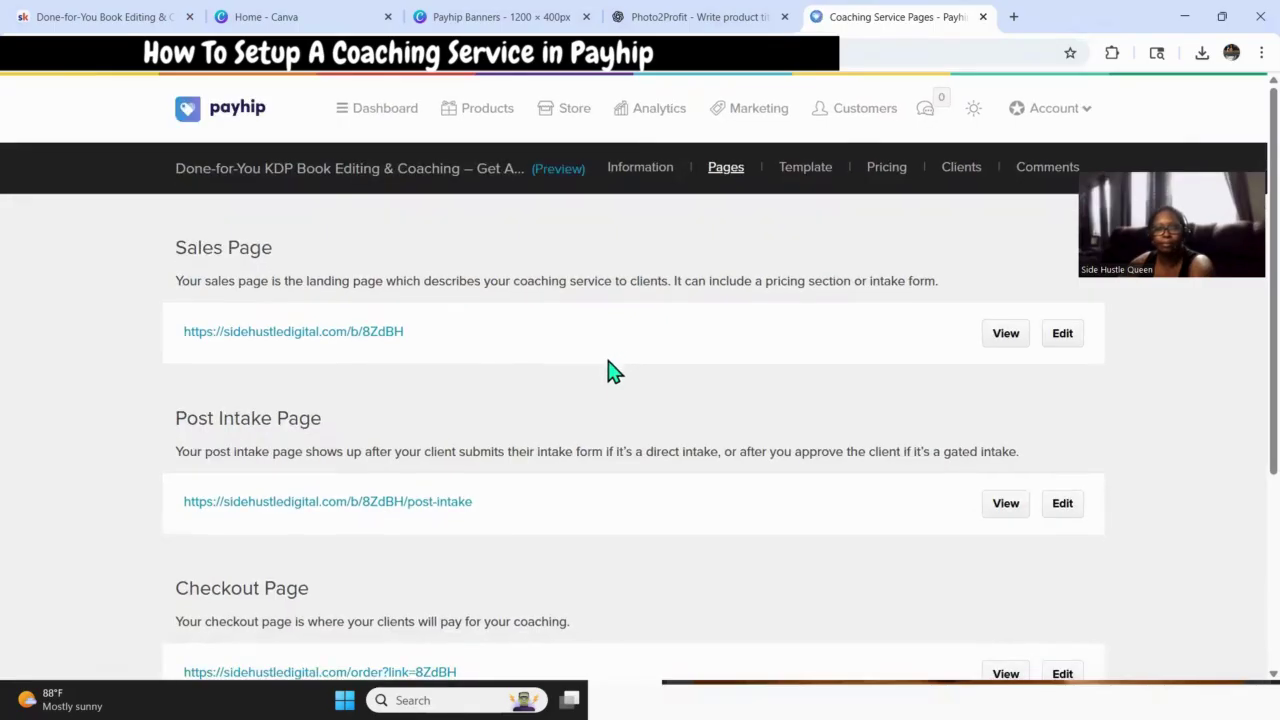
View the Post Intake Page, examine the Fix My Book and Start My Book plans, and return to the page list.
{"action": "scroll", "coordinate": [400, 350], "scroll_direction": "down", "scroll_amount": 2}
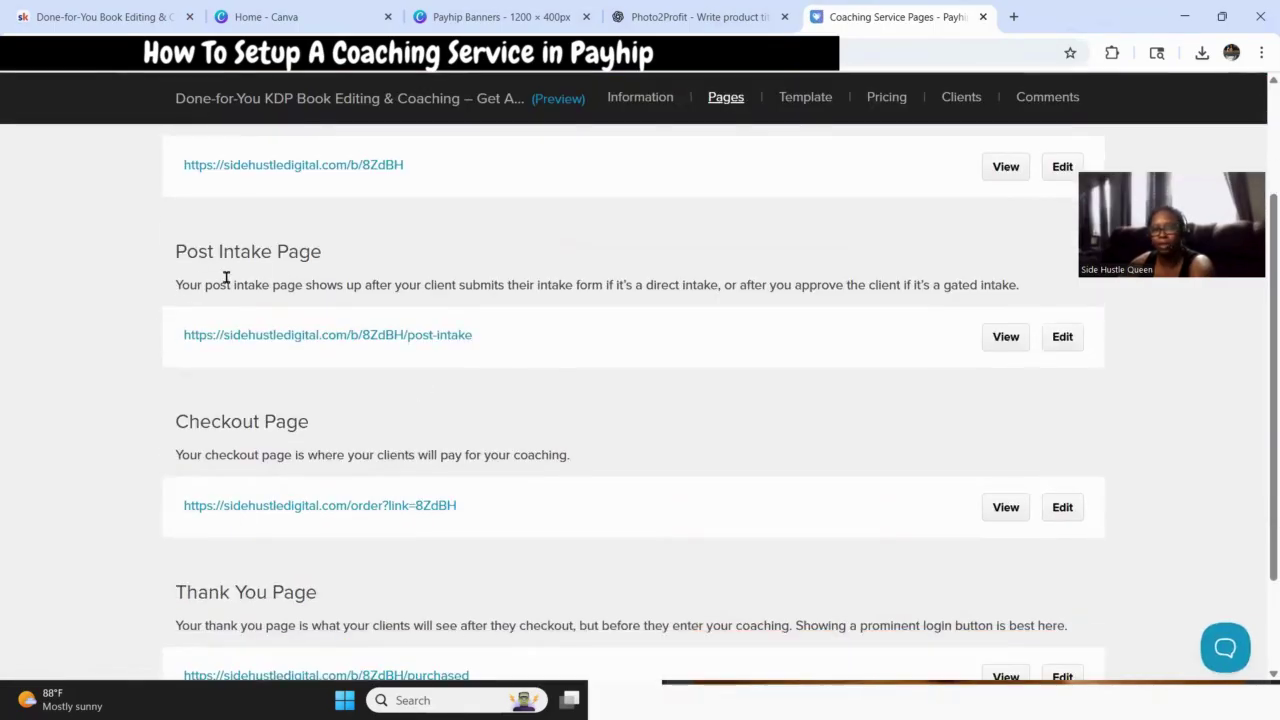
{"action": "left_click", "coordinate": [1006, 340]}
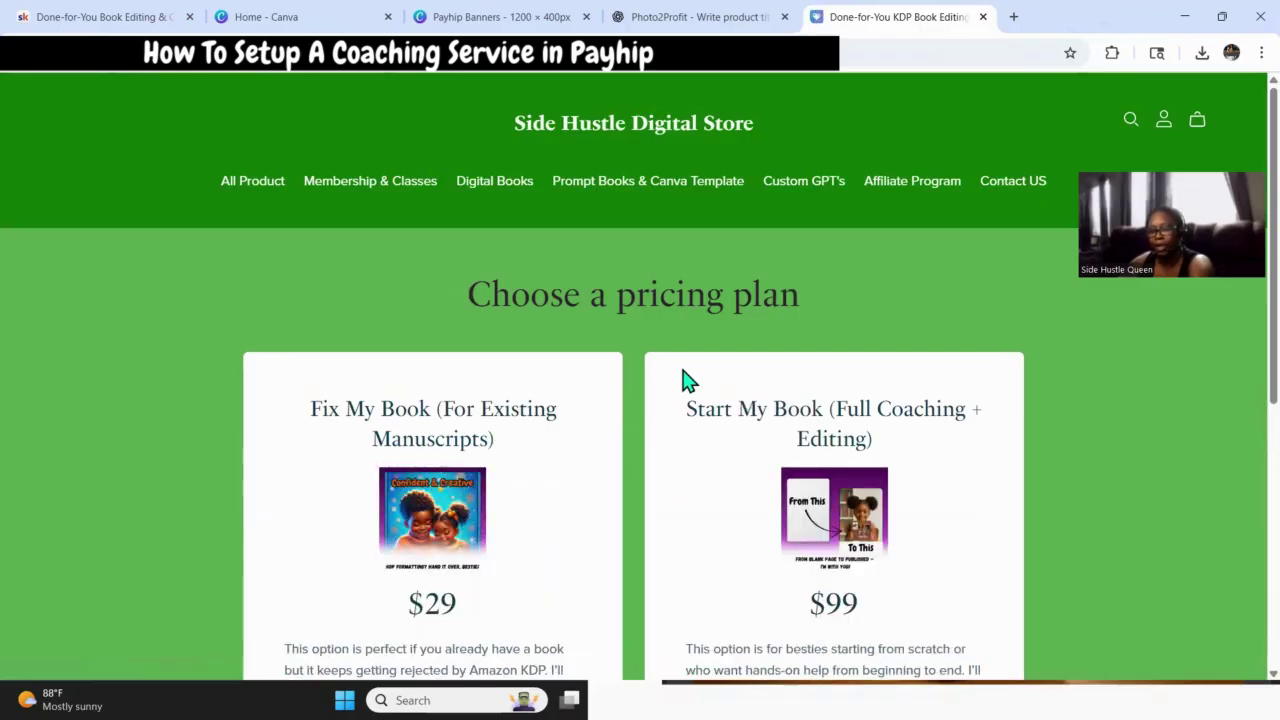
{"action": "scroll", "coordinate": [488, 430], "scroll_direction": "down", "scroll_amount": 2}
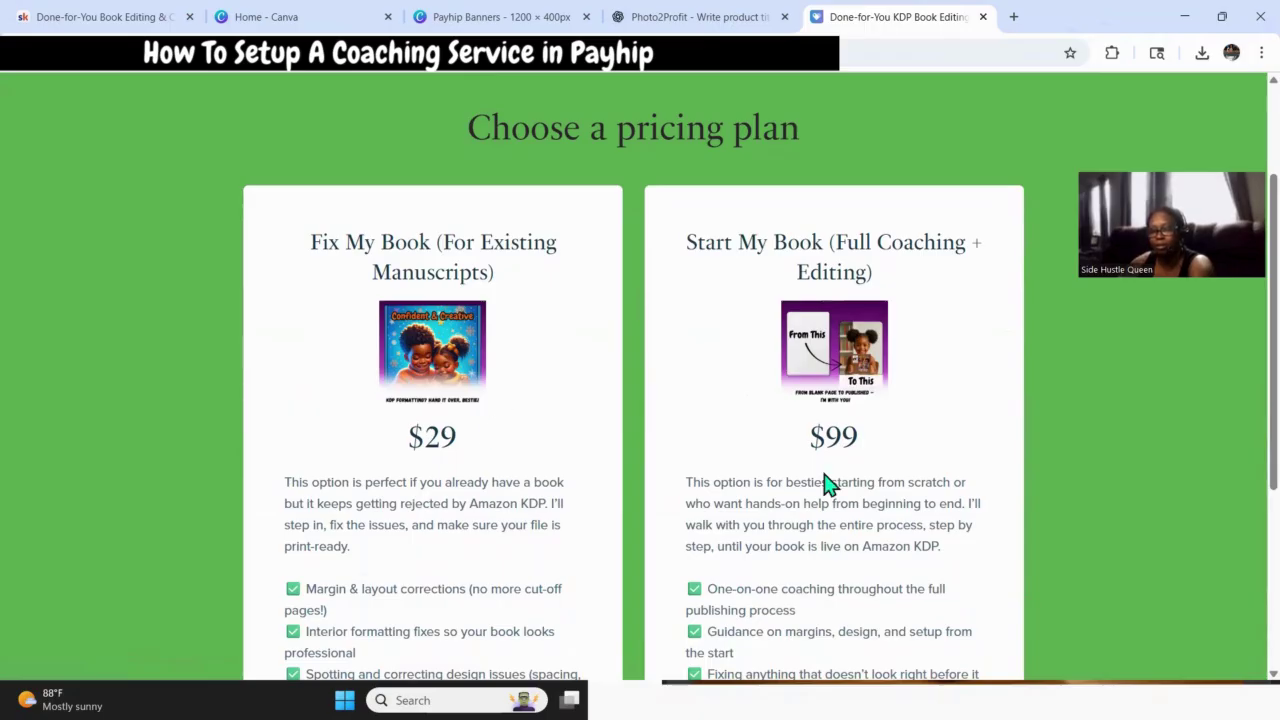
{"action": "scroll", "coordinate": [461, 271], "scroll_direction": "up", "scroll_amount": 2}
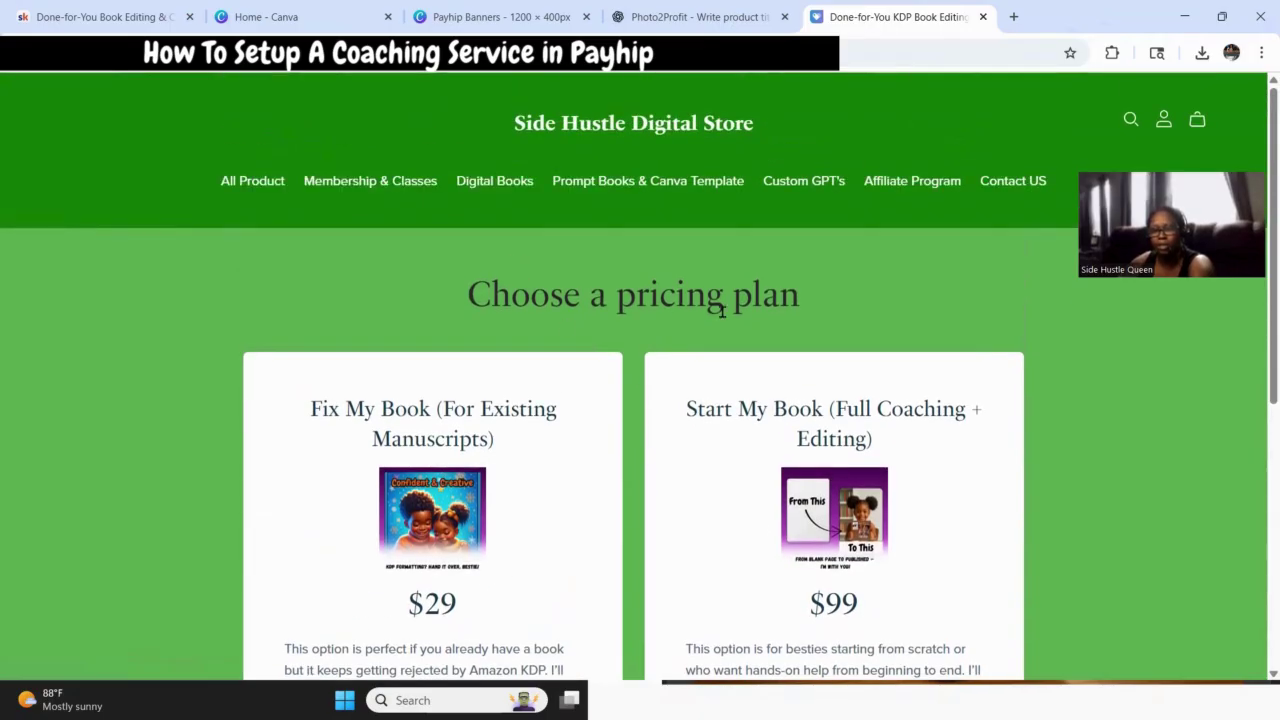
{"action": "scroll", "coordinate": [845, 340], "scroll_direction": "down", "scroll_amount": 3}
{"action": "scroll", "coordinate": [770, 318], "scroll_direction": "down", "scroll_amount": 3}
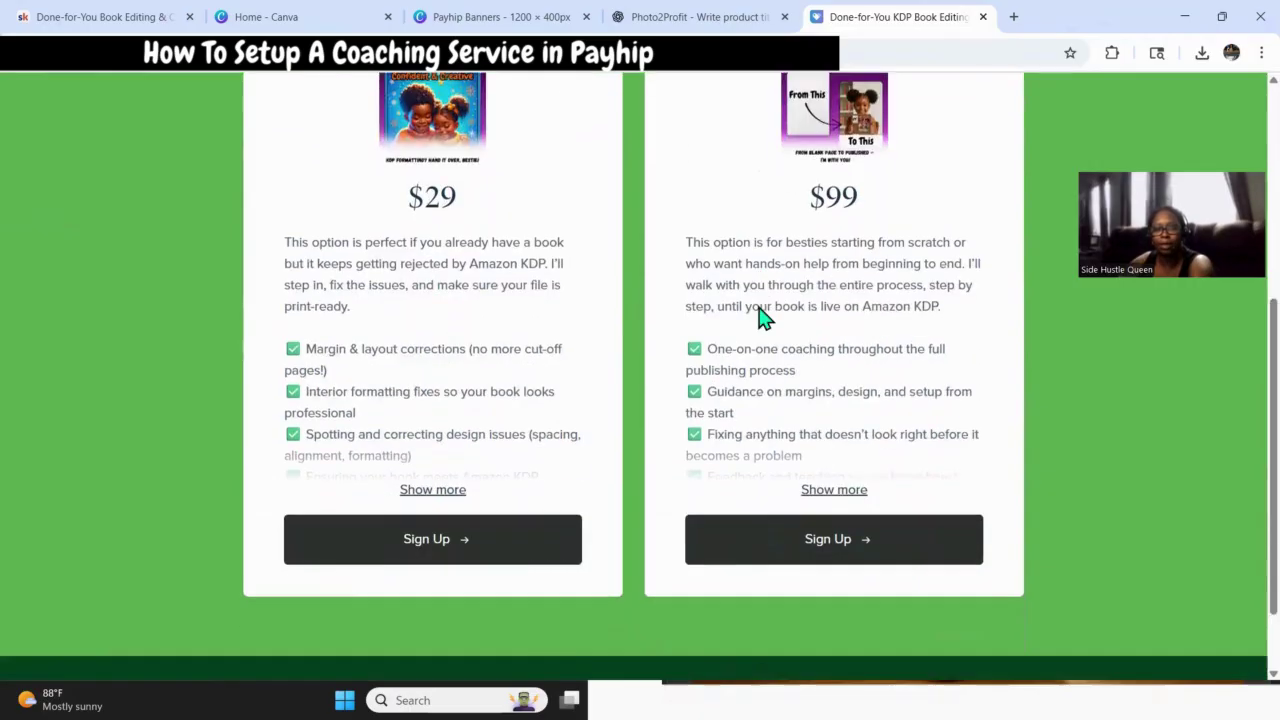
{"action": "scroll", "coordinate": [777, 563], "scroll_direction": "up", "scroll_amount": 5}
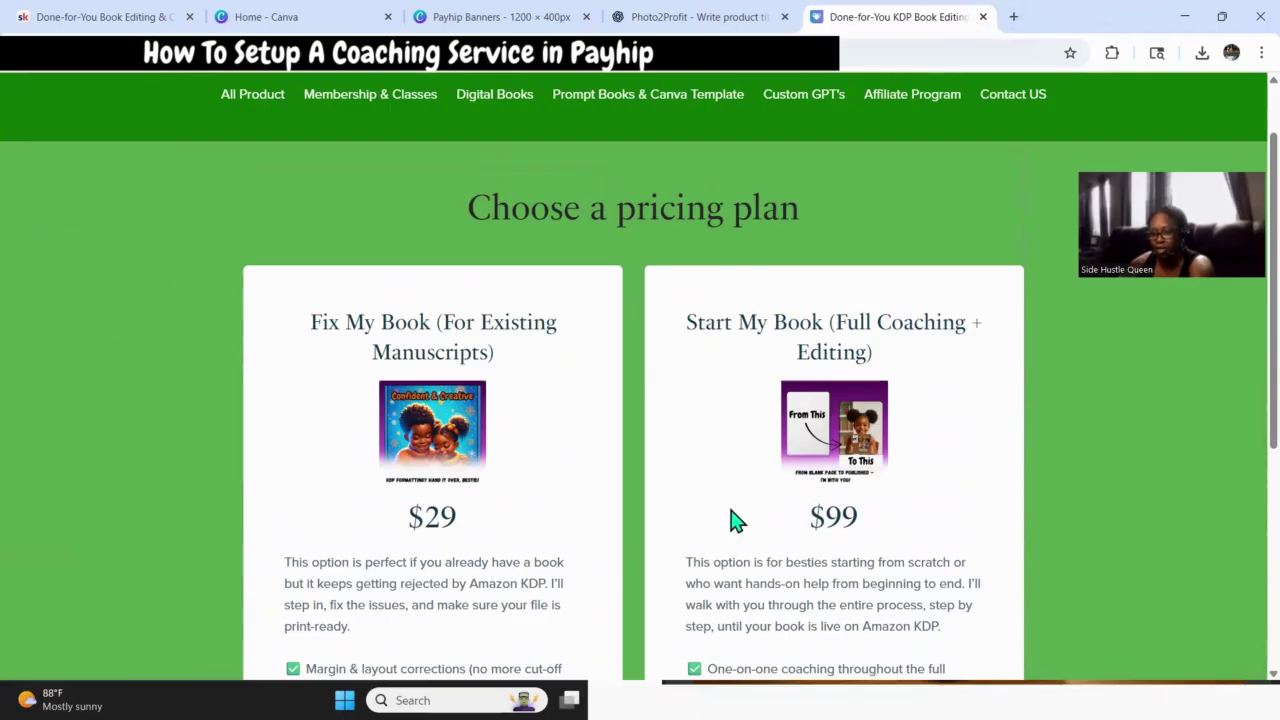
{"action": "scroll", "coordinate": [780, 523], "scroll_direction": "down", "scroll_amount": 3}
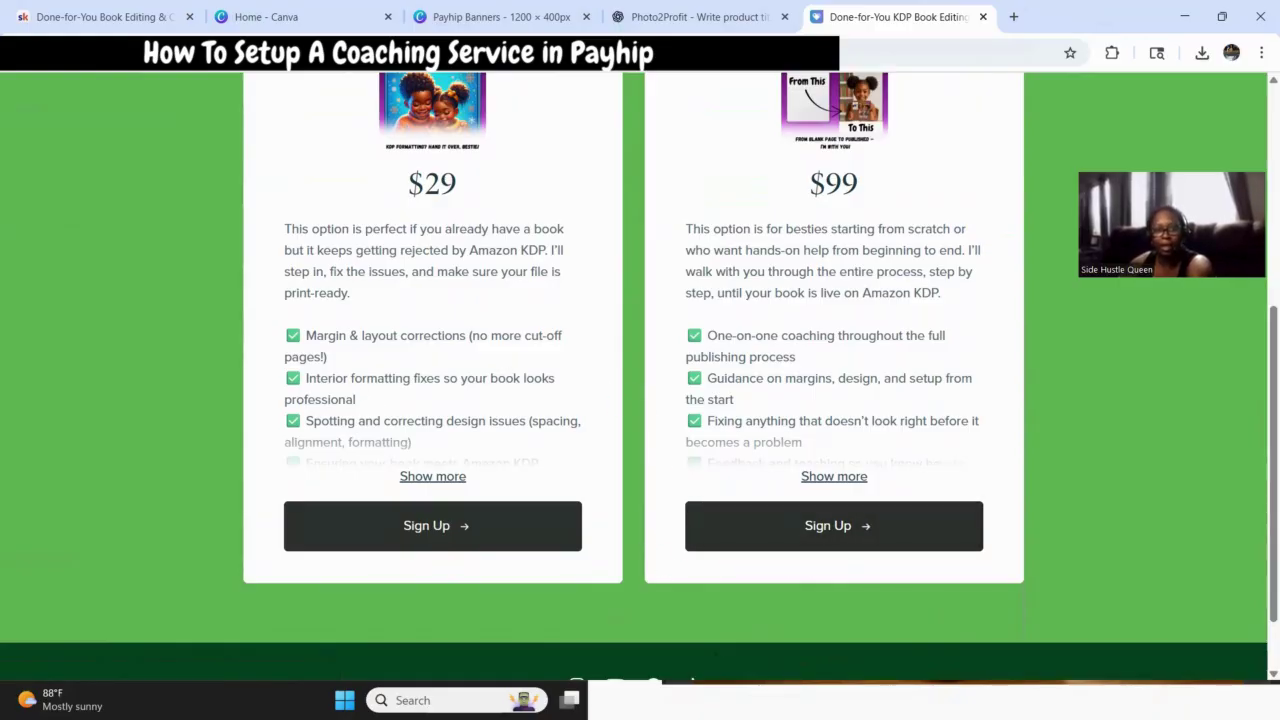
{"action": "key", "text": "alt+Left"}
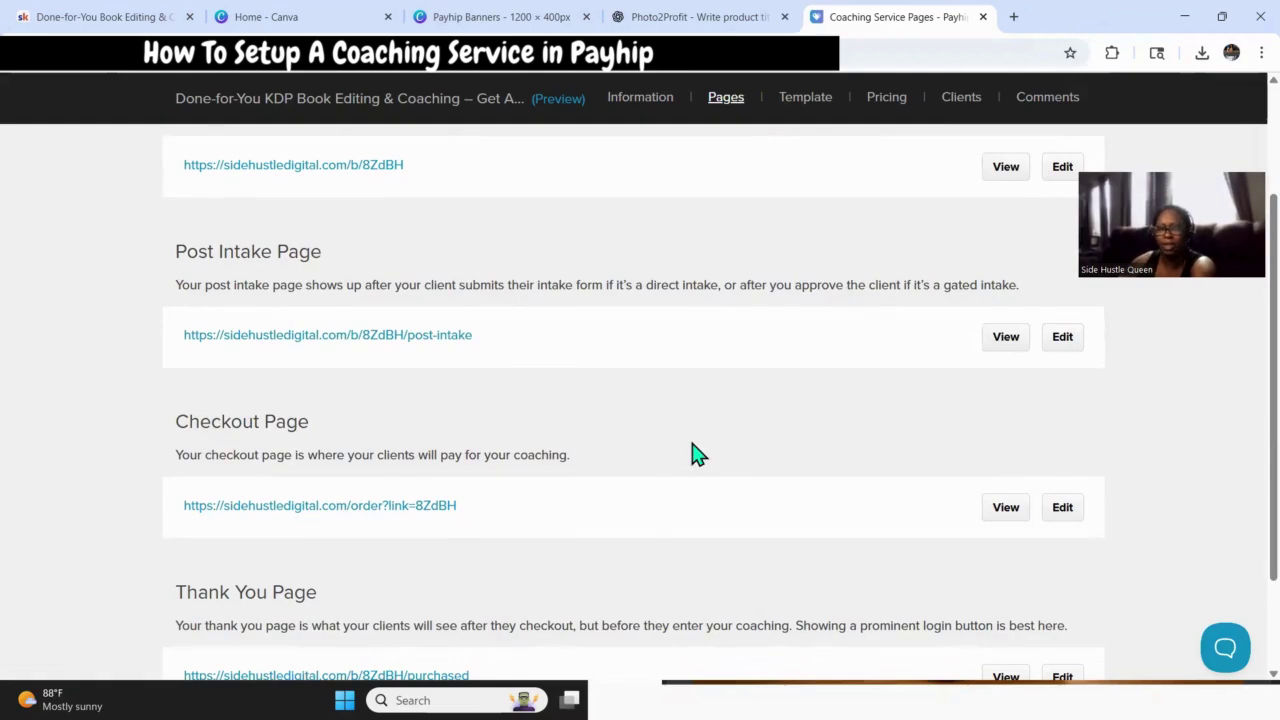
View the coaching service's Checkout Page with its payment options and close it.
{"action": "scroll", "coordinate": [640, 363], "scroll_direction": "down", "scroll_amount": 1}
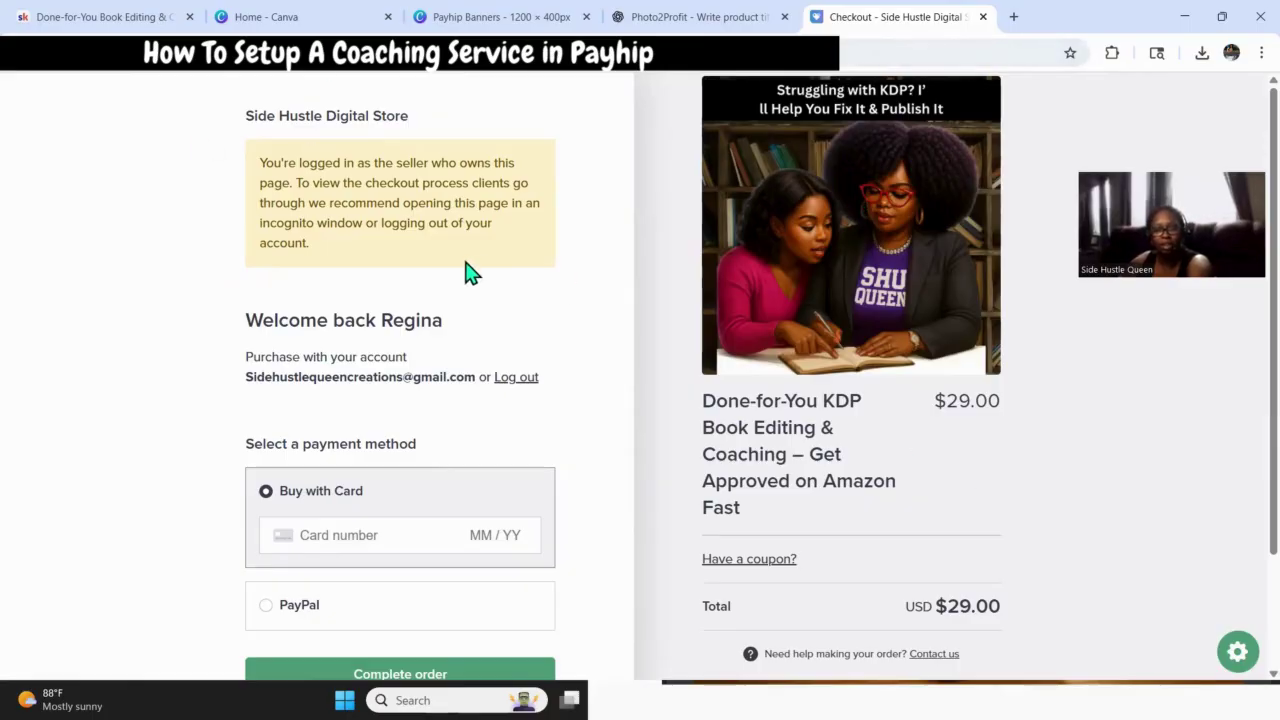
{"action": "scroll", "coordinate": [795, 331], "scroll_direction": "down", "scroll_amount": 2}
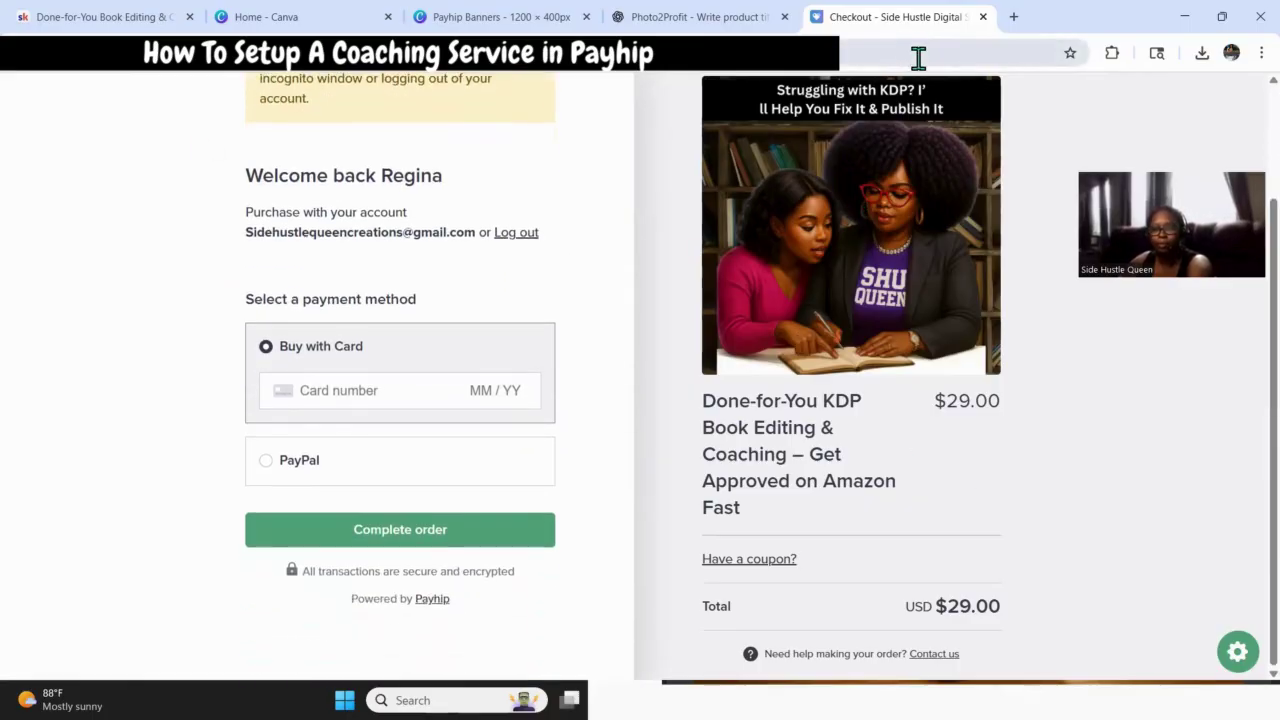
{"action": "left_click", "coordinate": [984, 18]}
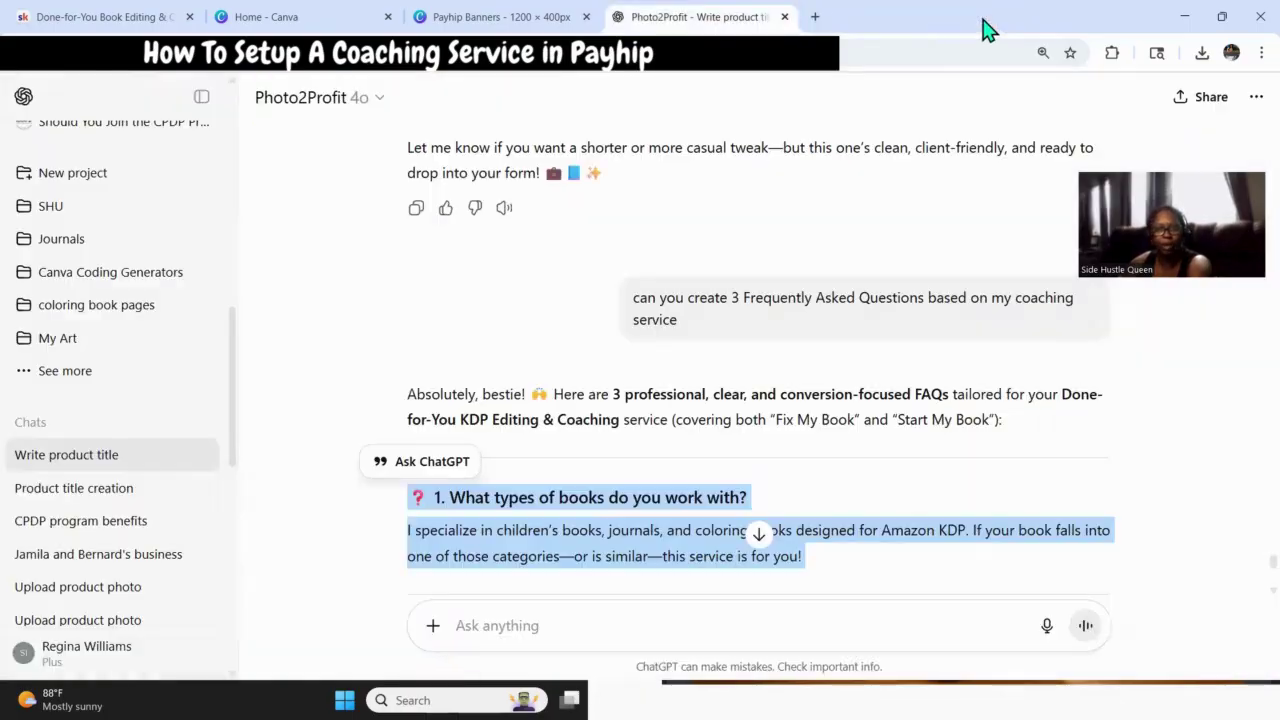
Reopen the coaching service's page list in a new tab and view the Thank You Page.
{"action": "left_click", "coordinate": [814, 17]}
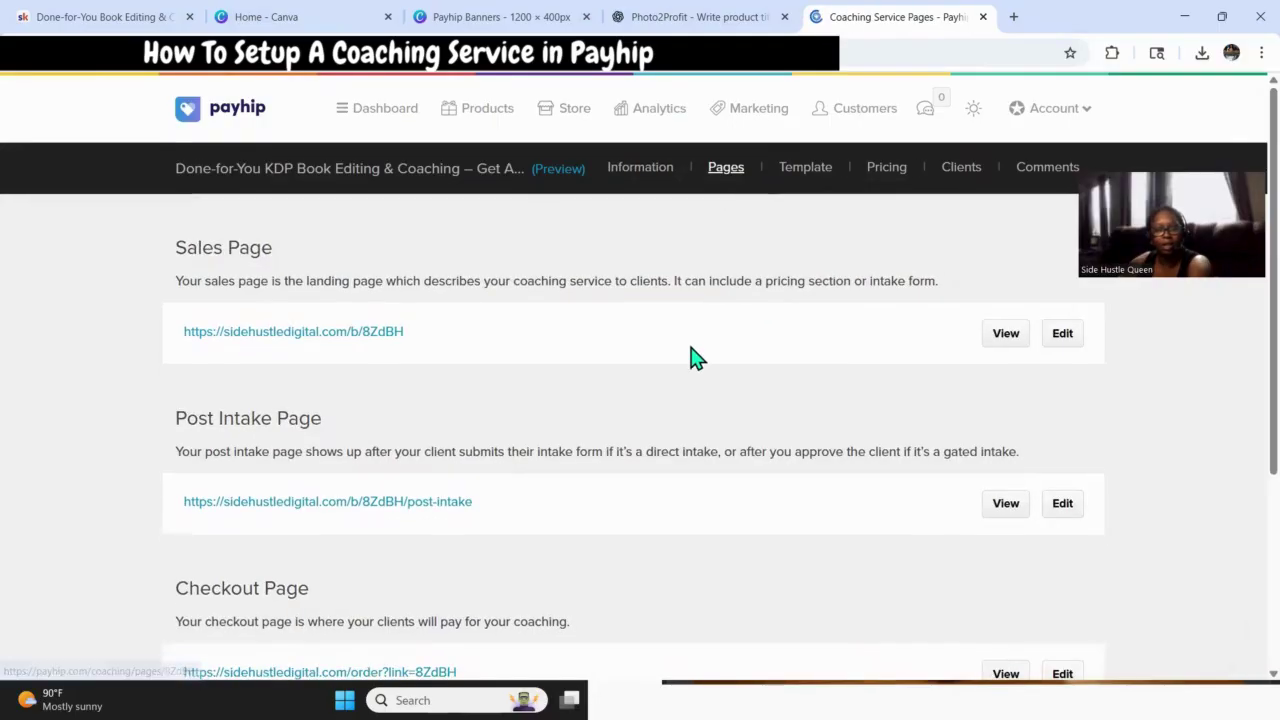
{"action": "scroll", "coordinate": [689, 357], "scroll_direction": "down", "scroll_amount": 3}
{"action": "left_click", "coordinate": [1008, 556]}
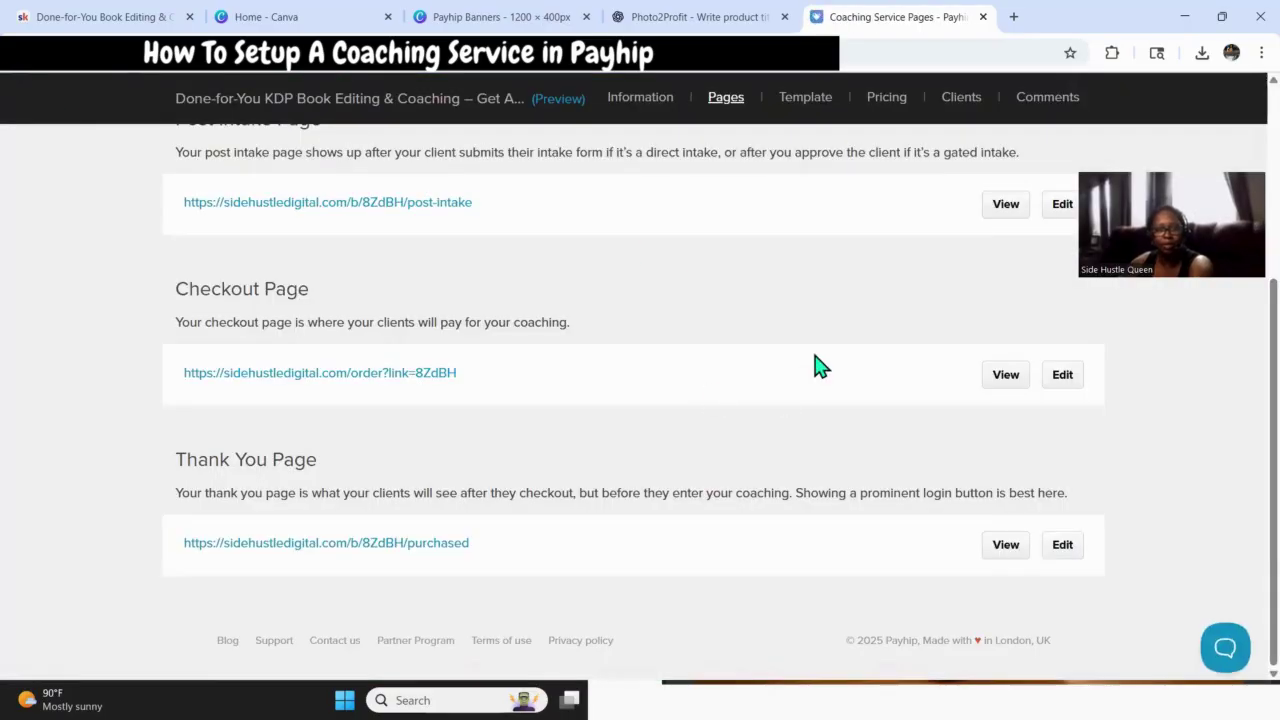
Return to the Payhip dashboard and look through the product list.
{"action": "scroll", "coordinate": [878, 520], "scroll_direction": "up", "scroll_amount": 3}
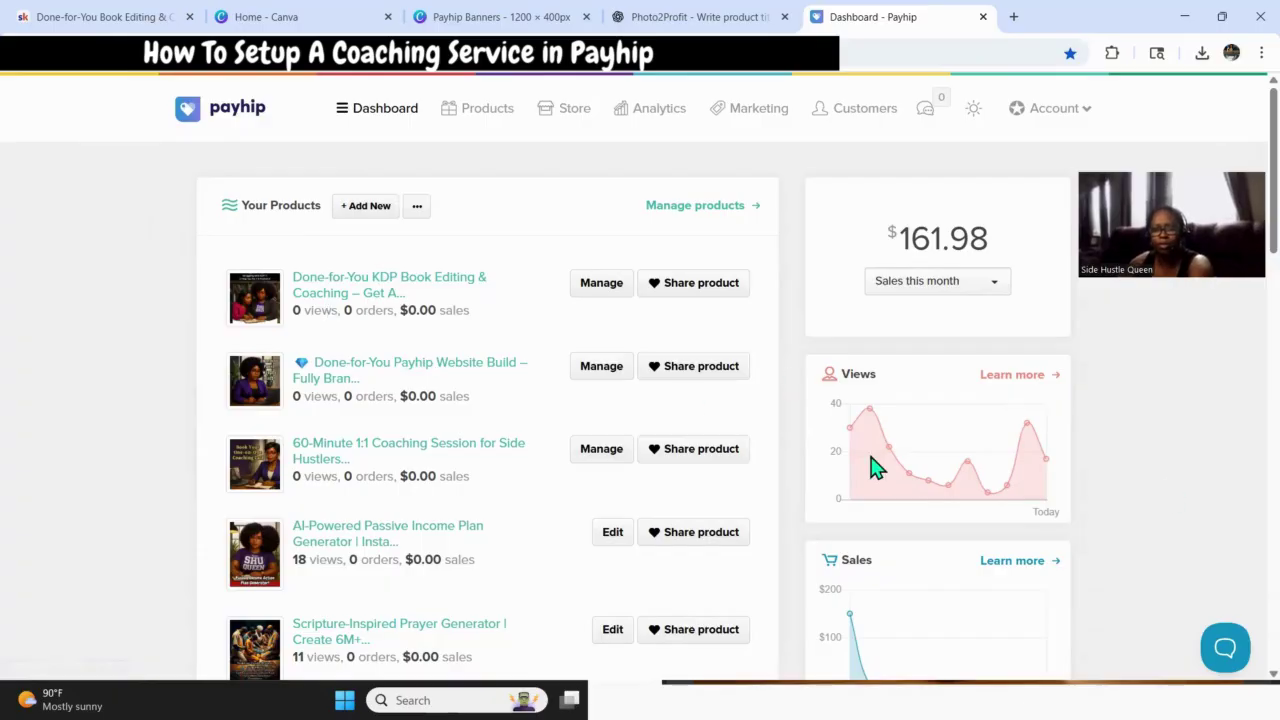
{"action": "scroll", "coordinate": [1070, 437], "scroll_direction": "down", "scroll_amount": 2}
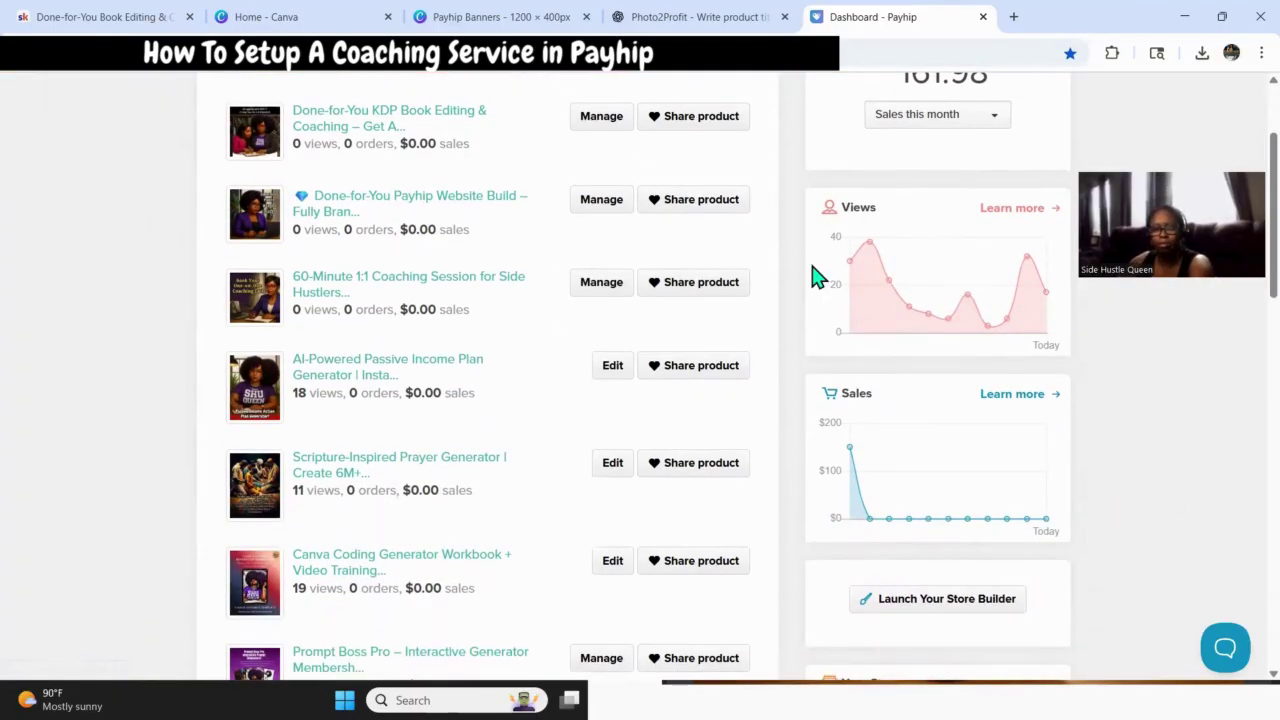
Open the live store sidehustledigital.com from the dashboard and look through the Trending Now products on its home page.
{"action": "left_click", "coordinate": [926, 604]}
{"action": "scroll", "coordinate": [1010, 519], "scroll_direction": "up", "scroll_amount": 2}
{"action": "scroll", "coordinate": [1010, 519], "scroll_direction": "down", "scroll_amount": 4}
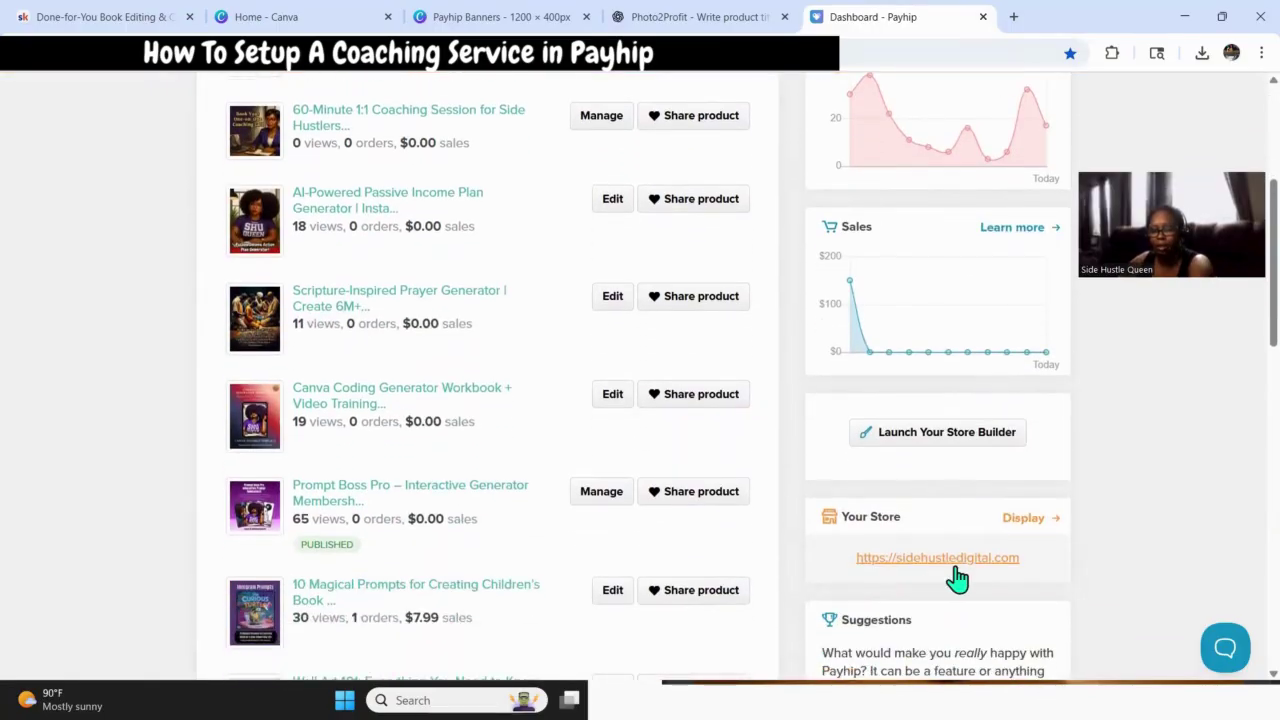
{"action": "left_click", "coordinate": [955, 567]}
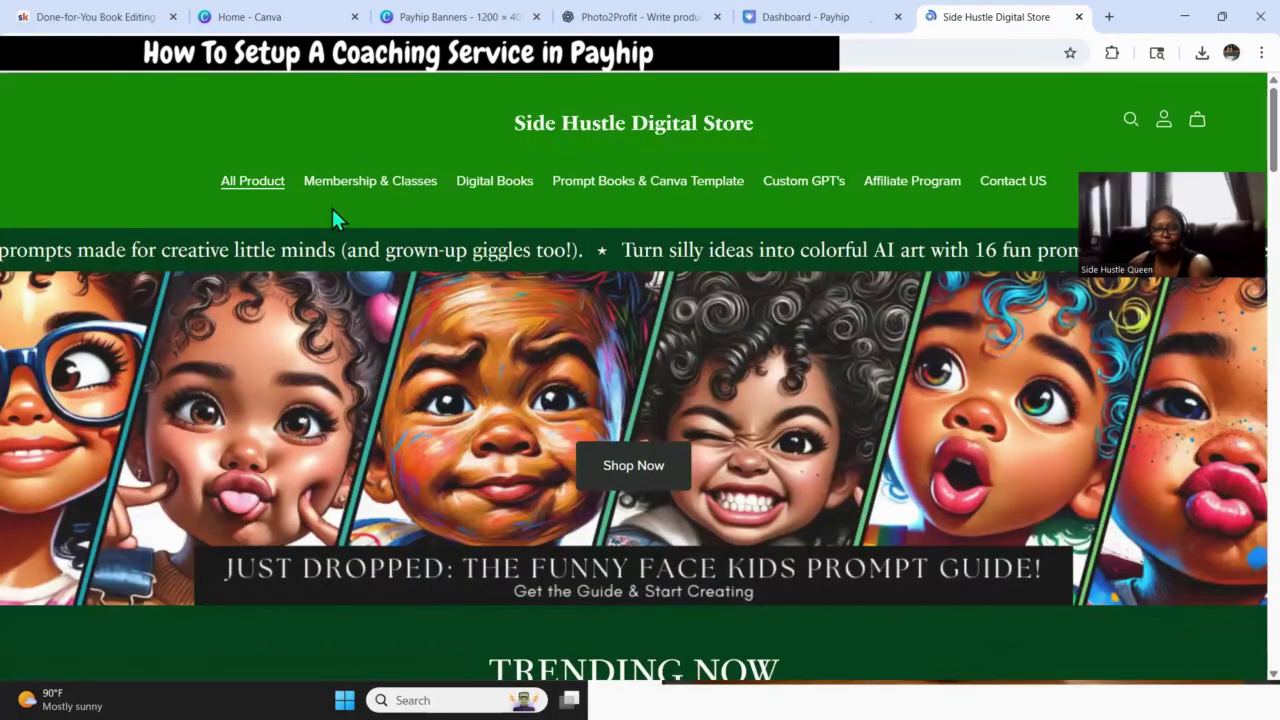
{"action": "scroll", "coordinate": [695, 372], "scroll_direction": "down", "scroll_amount": 3}
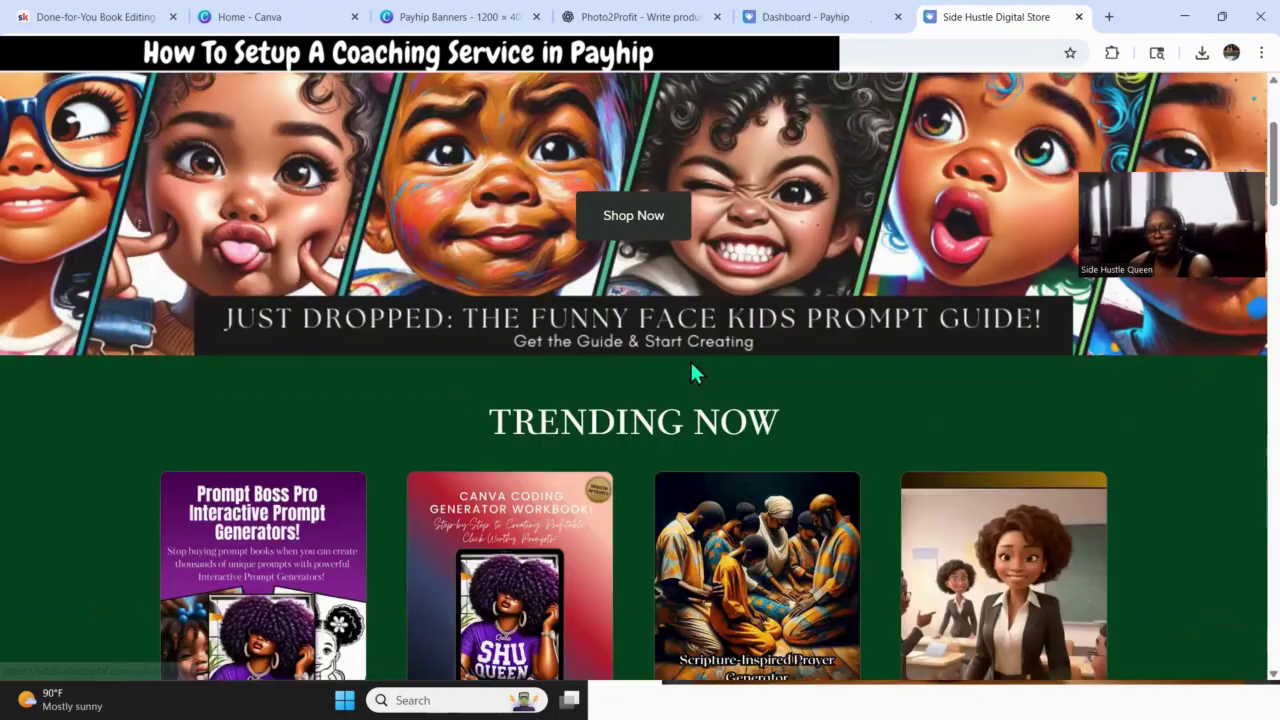
{"action": "scroll", "coordinate": [750, 580], "scroll_direction": "down", "scroll_amount": 3}
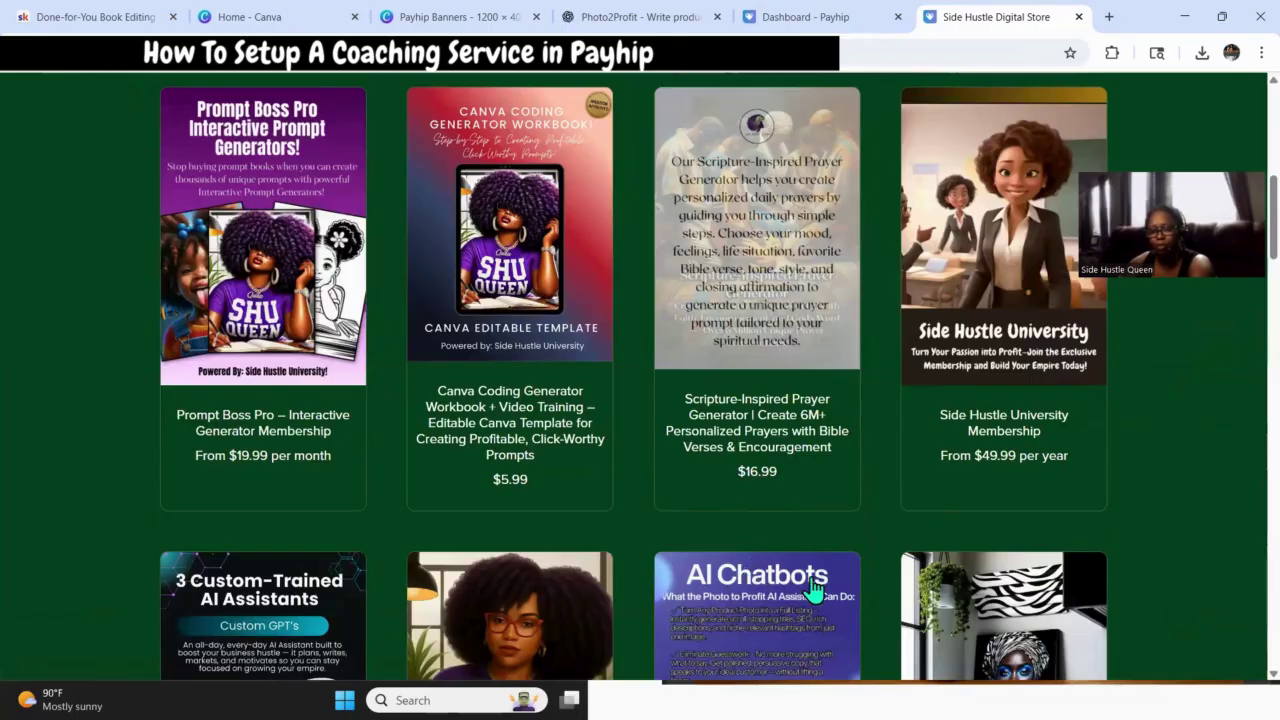
{"action": "scroll", "coordinate": [800, 585], "scroll_direction": "down", "scroll_amount": 5}
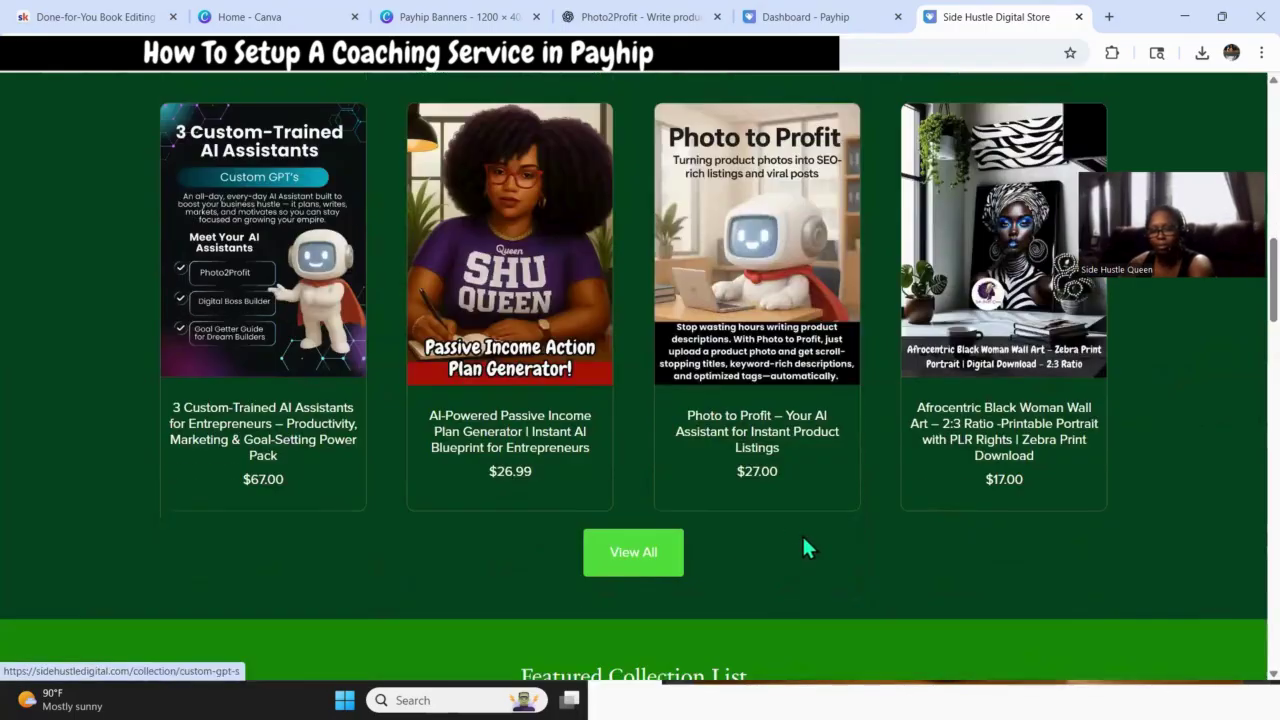
{"action": "scroll", "coordinate": [806, 543], "scroll_direction": "up", "scroll_amount": 5}
{"action": "scroll", "coordinate": [742, 558], "scroll_direction": "up", "scroll_amount": 3}
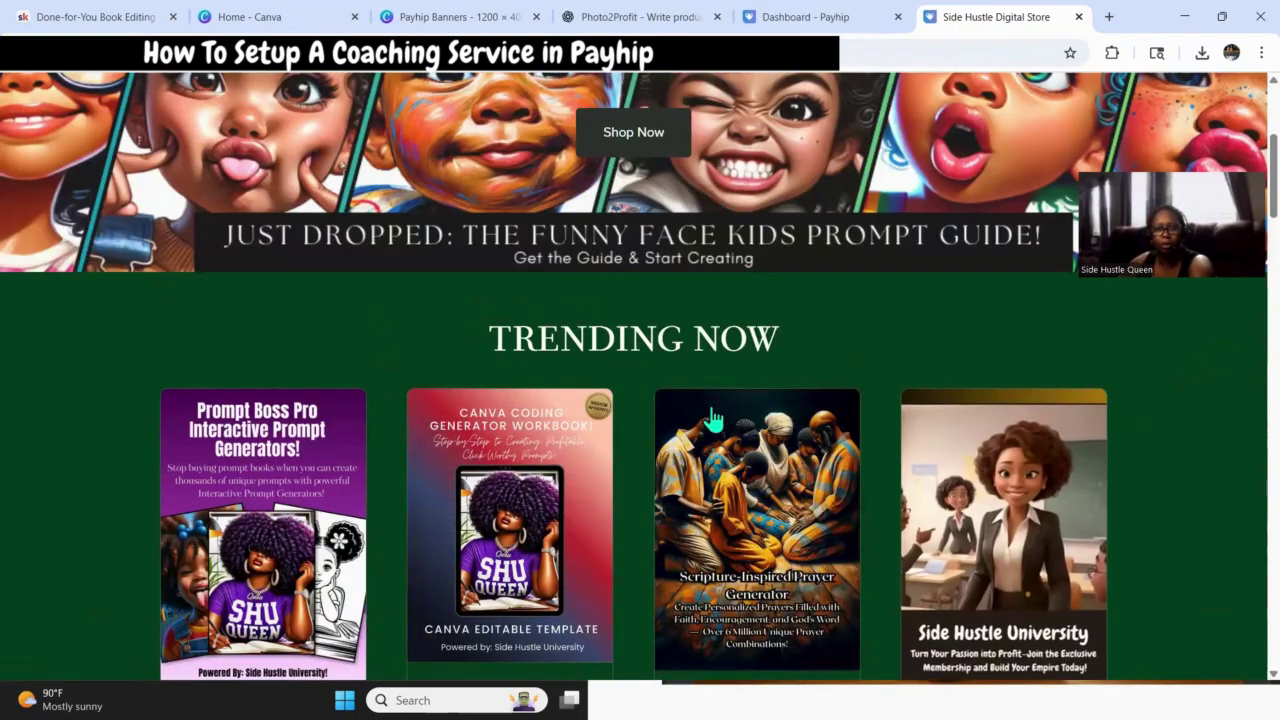
{"action": "scroll", "coordinate": [760, 378], "scroll_direction": "up", "scroll_amount": 3}
{"action": "scroll", "coordinate": [470, 260], "scroll_direction": "up", "scroll_amount": 2}
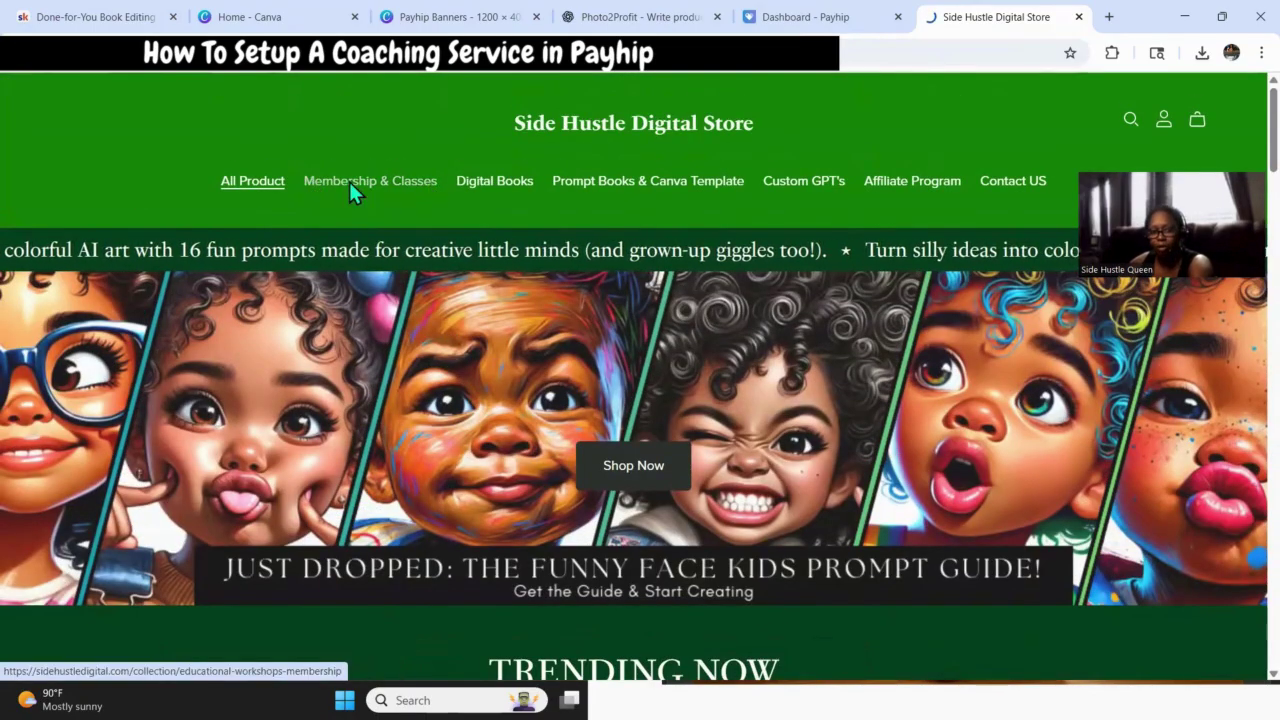
Open the store's Membership & Classes collection and examine how the three coaching and done-for-you services are listed.
{"action": "left_click", "coordinate": [349, 192]}
{"action": "scroll", "coordinate": [570, 285], "scroll_direction": "down", "scroll_amount": 2}
{"action": "scroll", "coordinate": [577, 292], "scroll_direction": "down", "scroll_amount": 4}
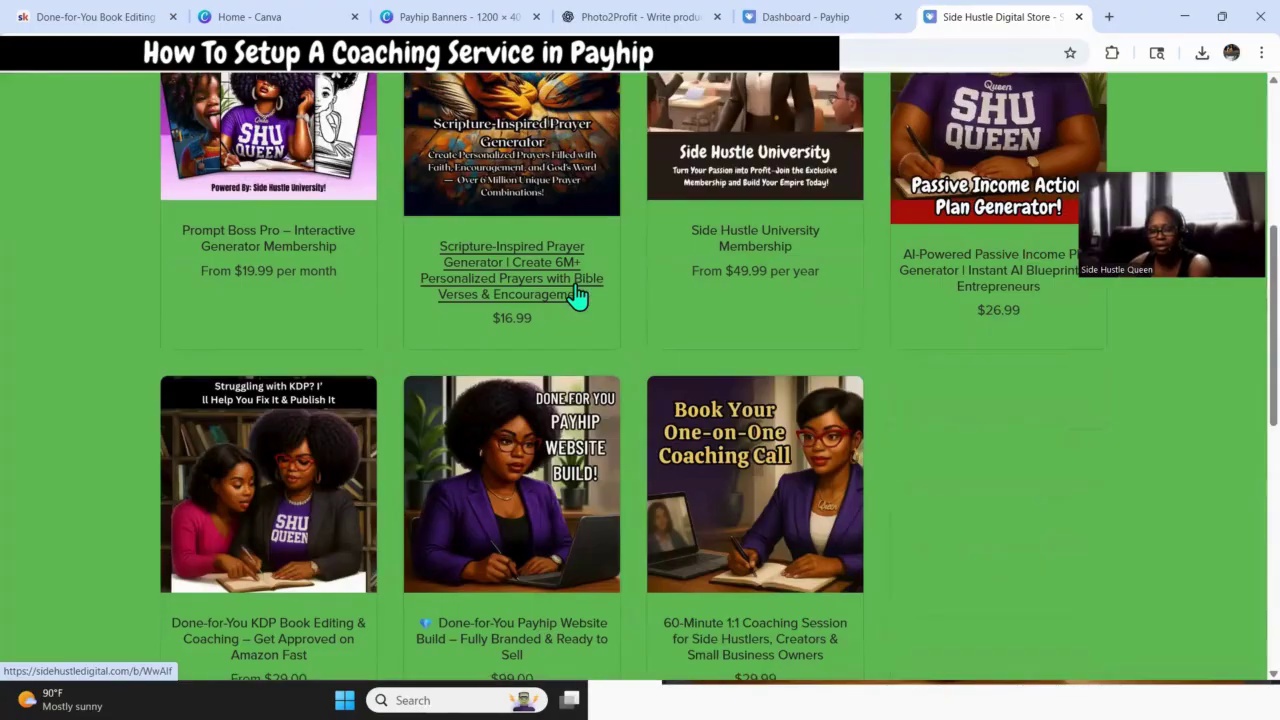
{"action": "scroll", "coordinate": [644, 615], "scroll_direction": "down", "scroll_amount": 1}
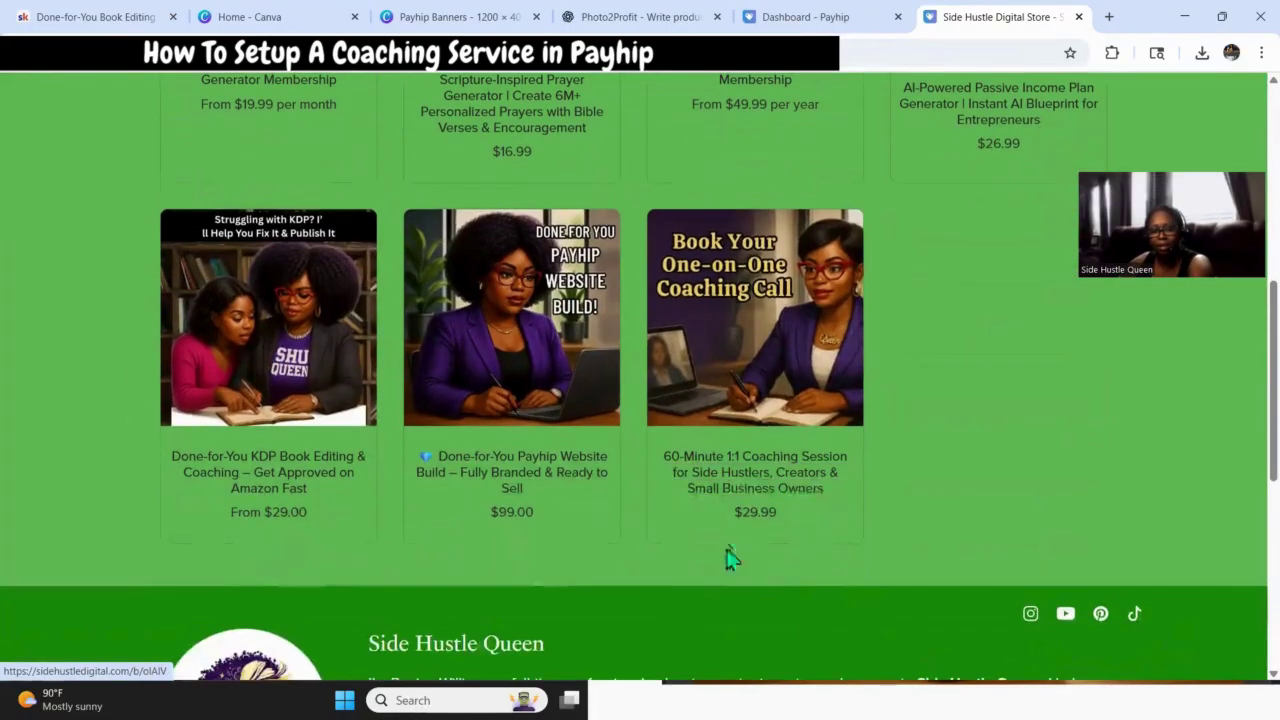
{"action": "scroll", "coordinate": [800, 490], "scroll_direction": "up", "scroll_amount": 6}
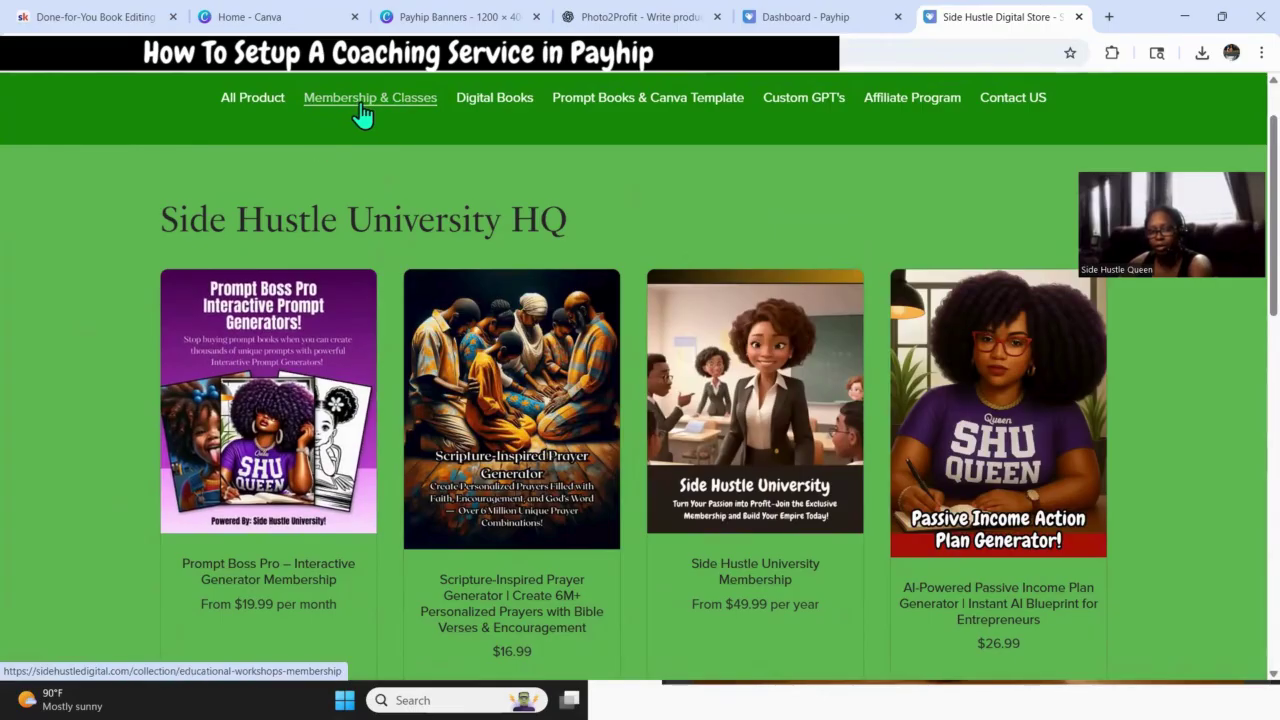
{"action": "scroll", "coordinate": [643, 315], "scroll_direction": "down", "scroll_amount": 5}
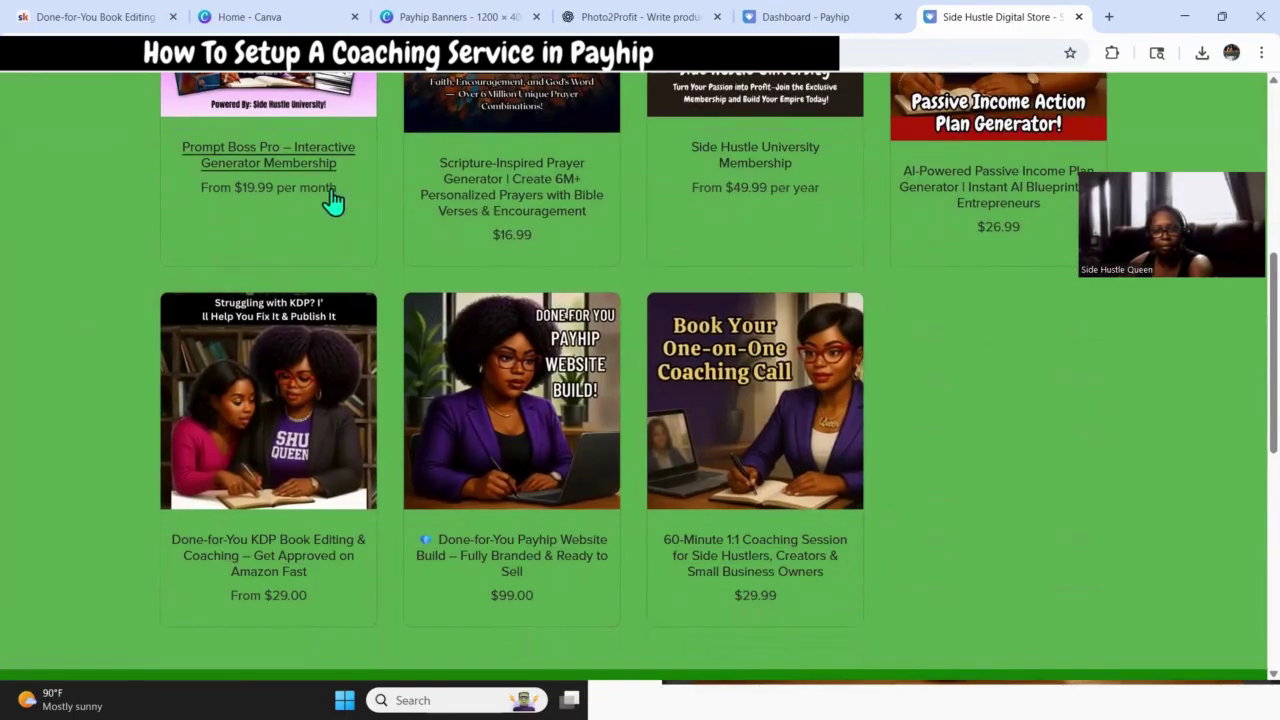
{"action": "scroll", "coordinate": [563, 223], "scroll_direction": "up", "scroll_amount": 3}
{"action": "scroll", "coordinate": [330, 415], "scroll_direction": "down", "scroll_amount": 2}
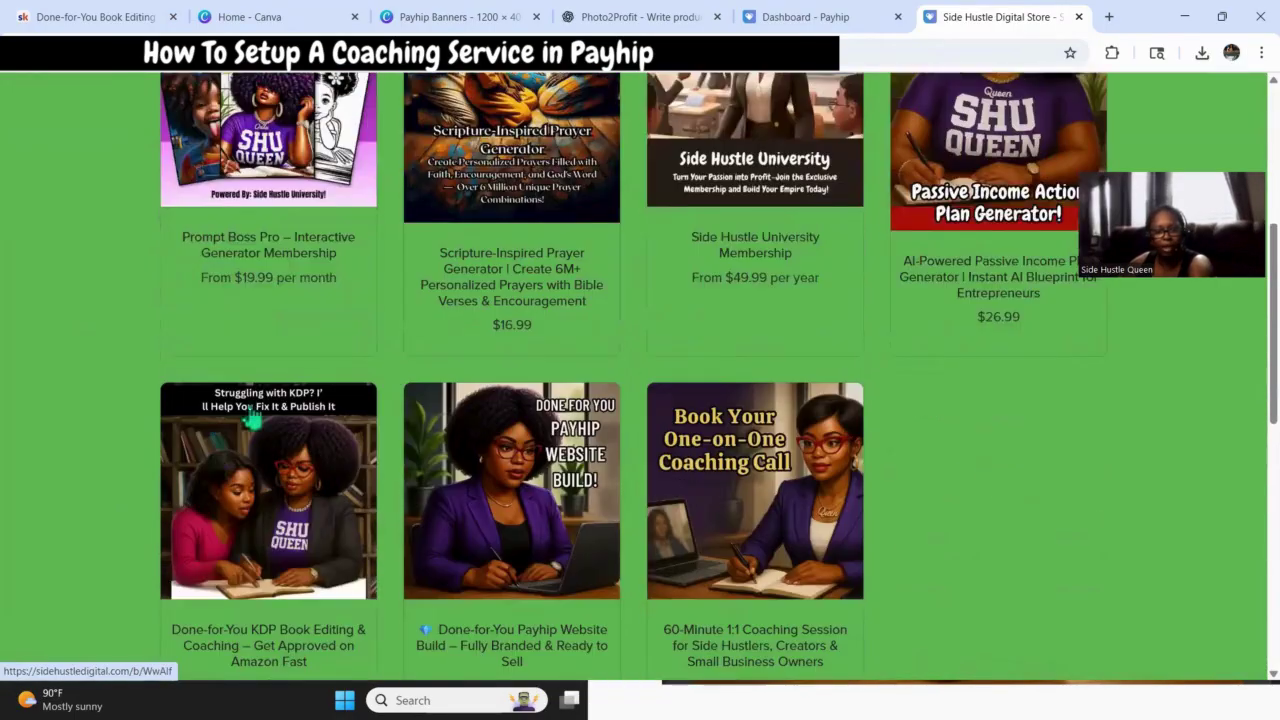
View the Done-for-You KDP Book Editing & Coaching page, examine its packages and FAQs, and return to the collection.
{"action": "scroll", "coordinate": [253, 420], "scroll_direction": "down", "scroll_amount": 2}
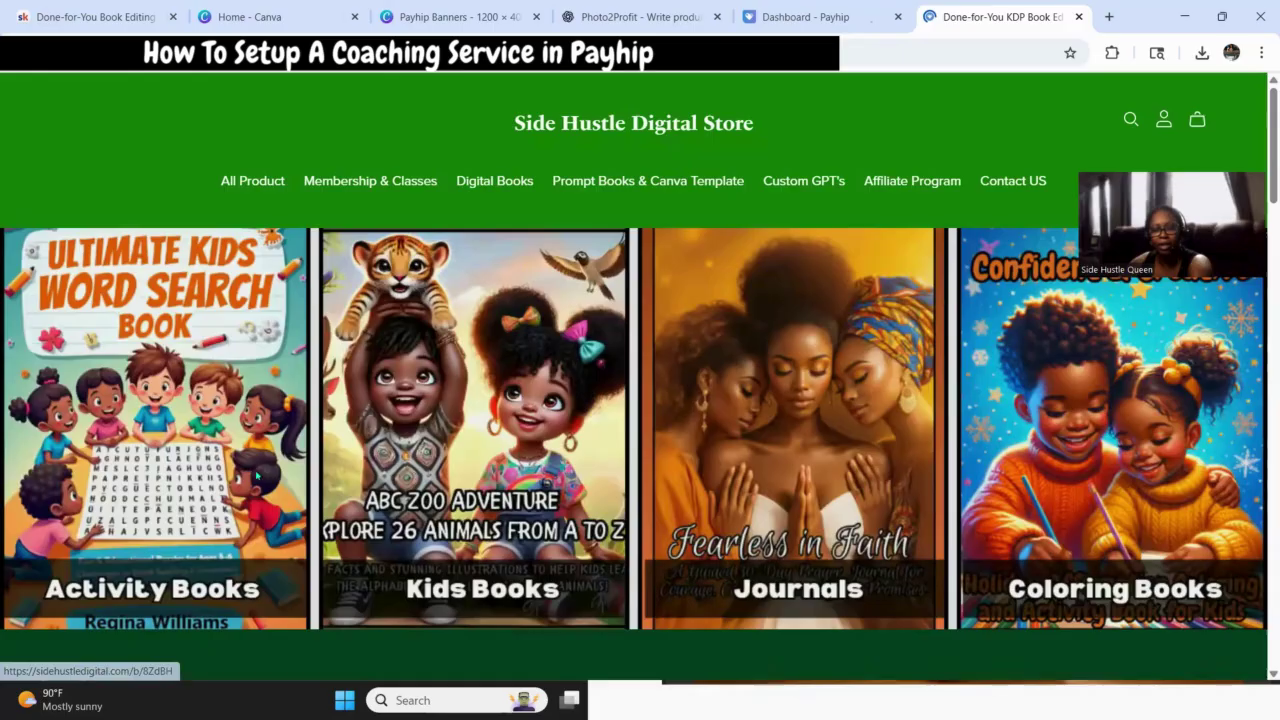
{"action": "scroll", "coordinate": [520, 285], "scroll_direction": "down", "scroll_amount": 12}
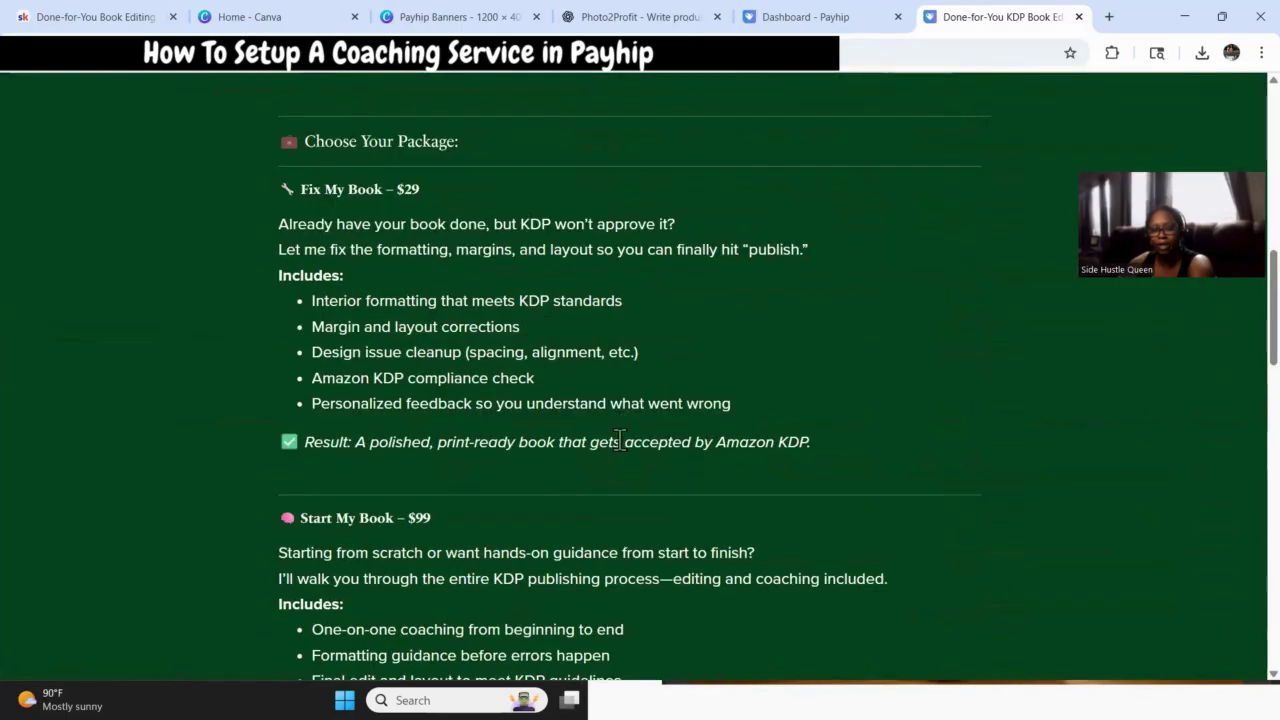
{"action": "scroll", "coordinate": [651, 580], "scroll_direction": "down", "scroll_amount": 10}
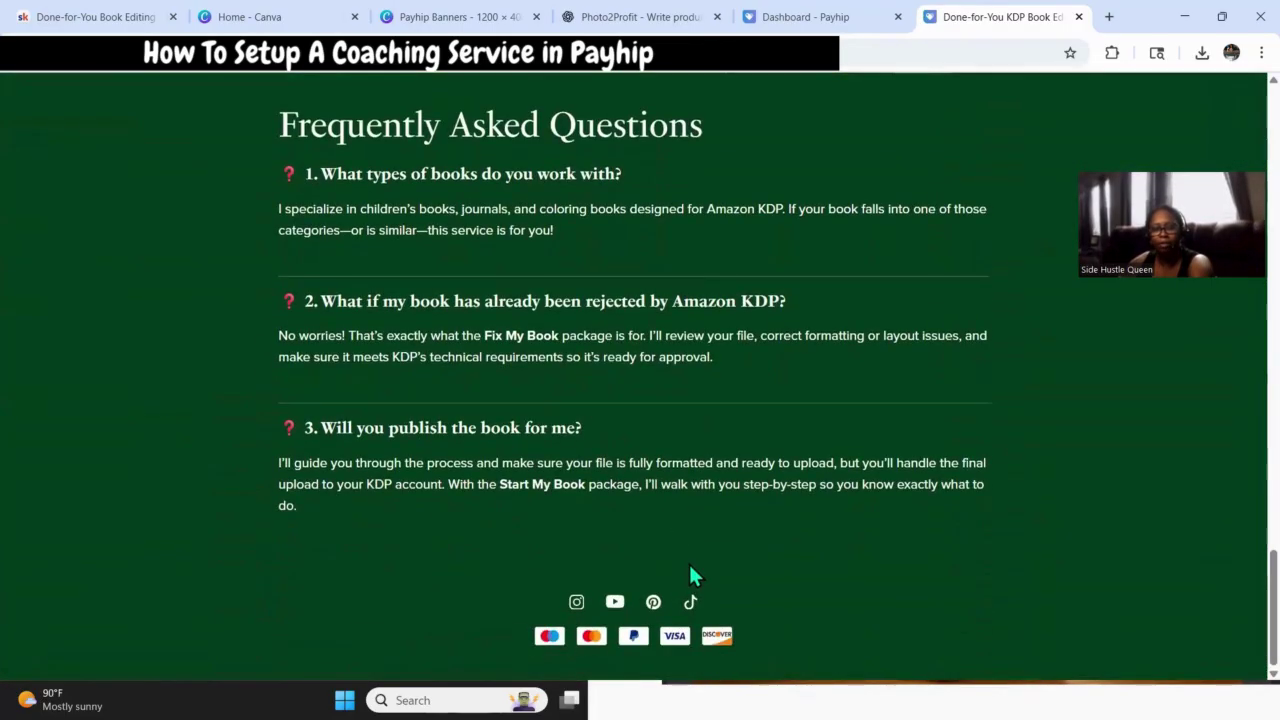
{"action": "scroll", "coordinate": [680, 560], "scroll_direction": "up", "scroll_amount": 4}
{"action": "scroll", "coordinate": [635, 528], "scroll_direction": "up", "scroll_amount": 6}
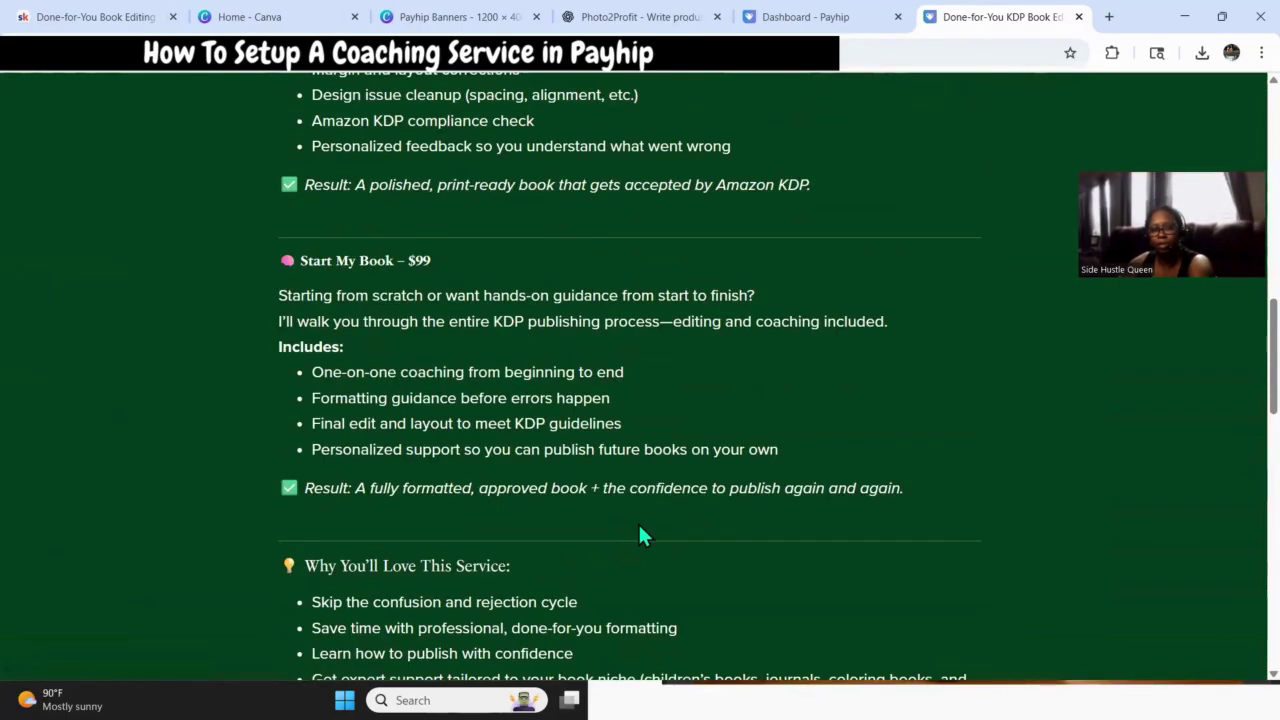
{"action": "scroll", "coordinate": [525, 402], "scroll_direction": "up", "scroll_amount": 2}
{"action": "scroll", "coordinate": [525, 402], "scroll_direction": "up", "scroll_amount": 3}
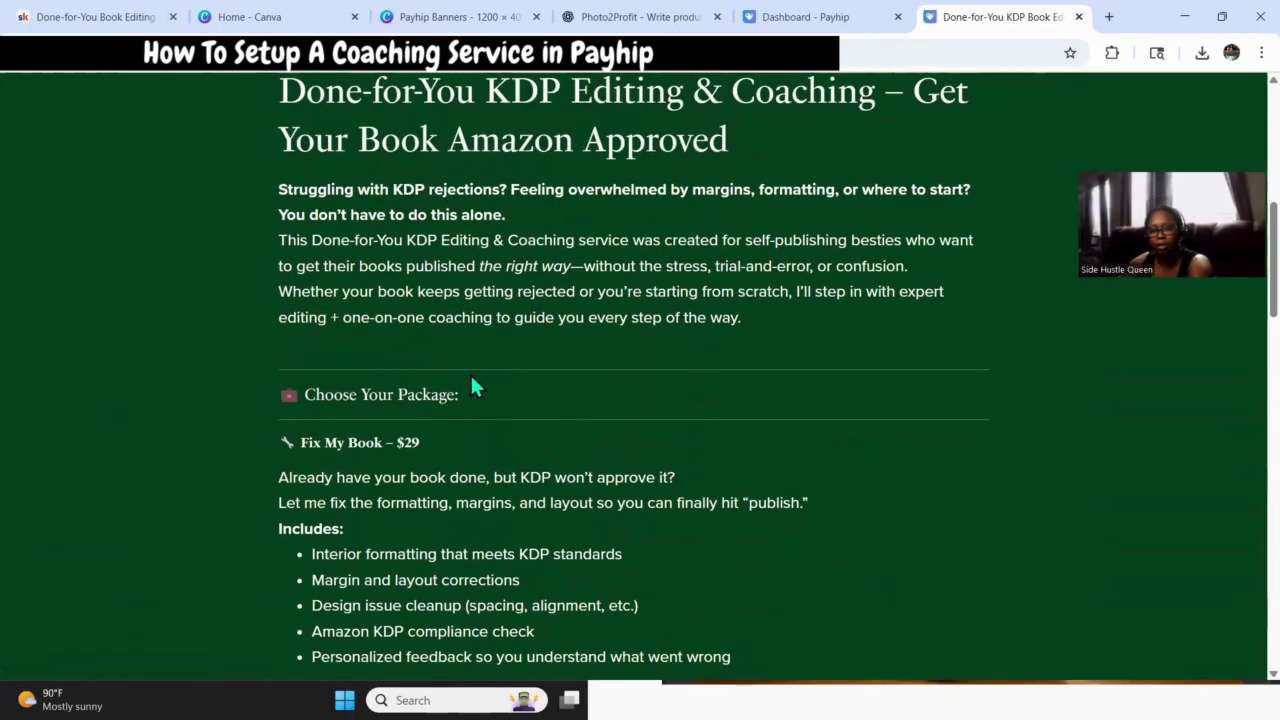
{"action": "scroll", "coordinate": [392, 368], "scroll_direction": "down", "scroll_amount": 2}
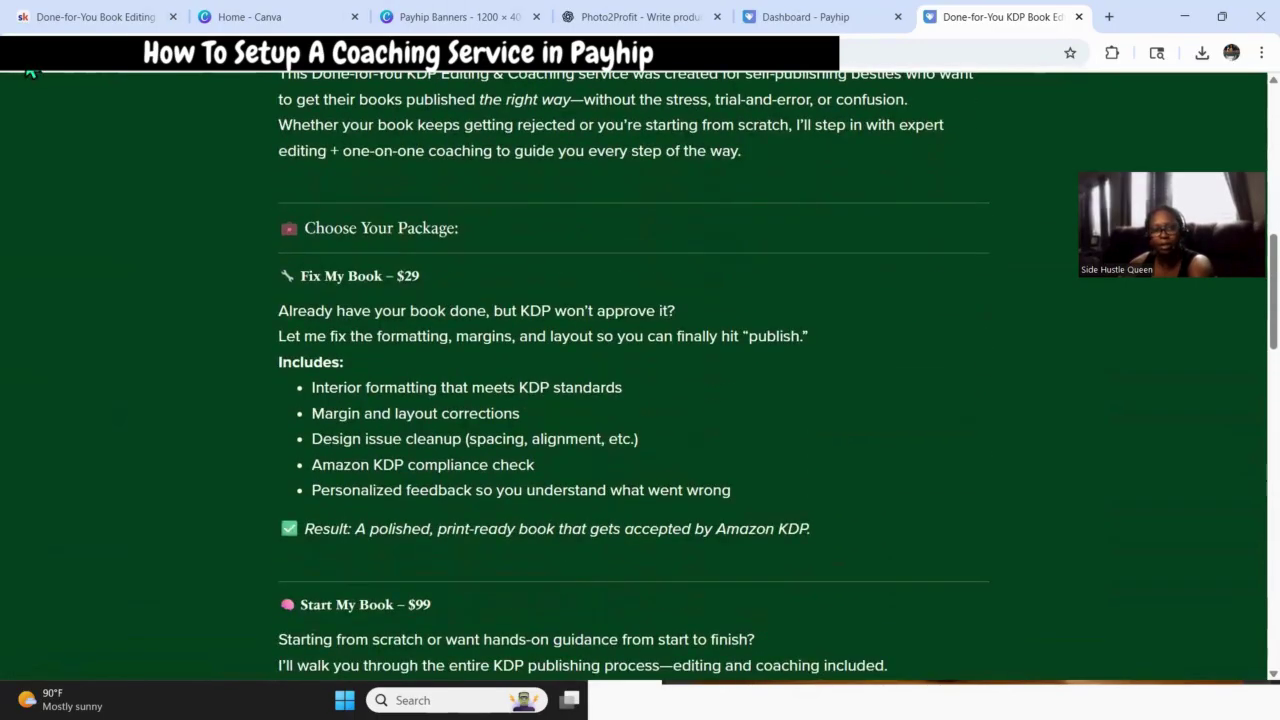
{"action": "left_click", "coordinate": [30, 70]}
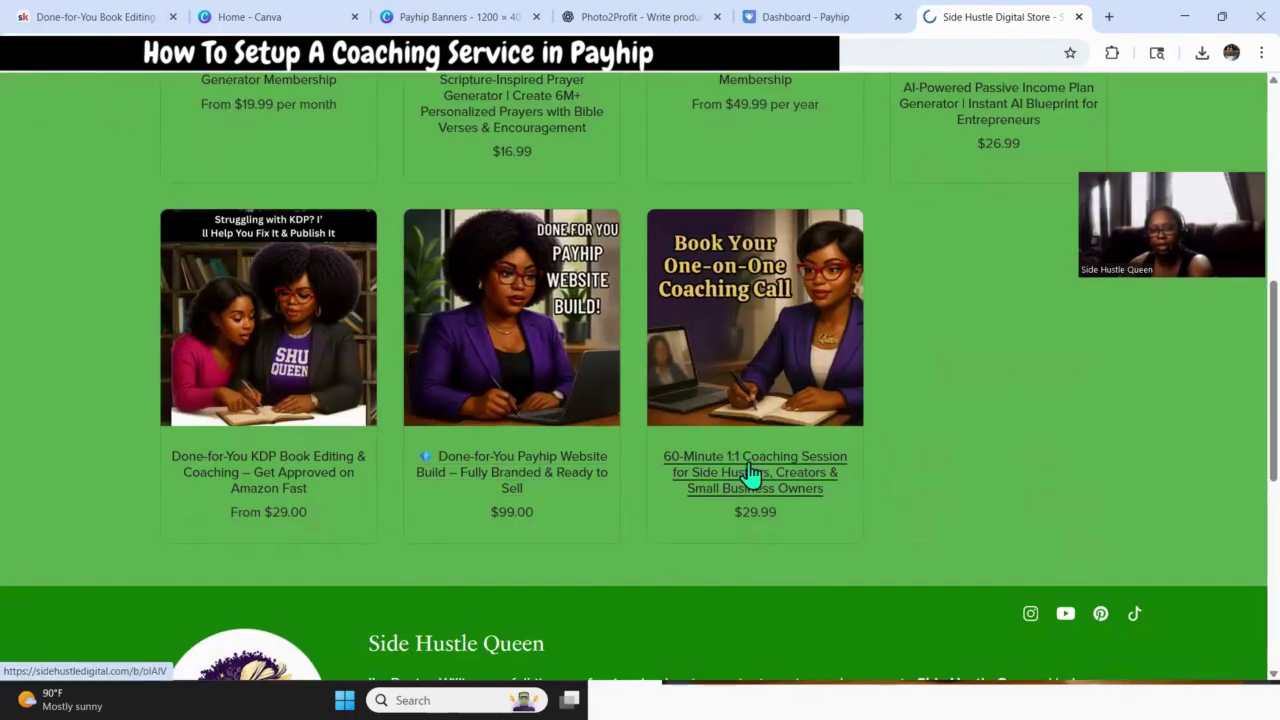
View the Done-for-You Payhip Website Build page, examine its banner, included items, intake form and FAQs, and return to the collection.
{"action": "left_click", "coordinate": [751, 473]}
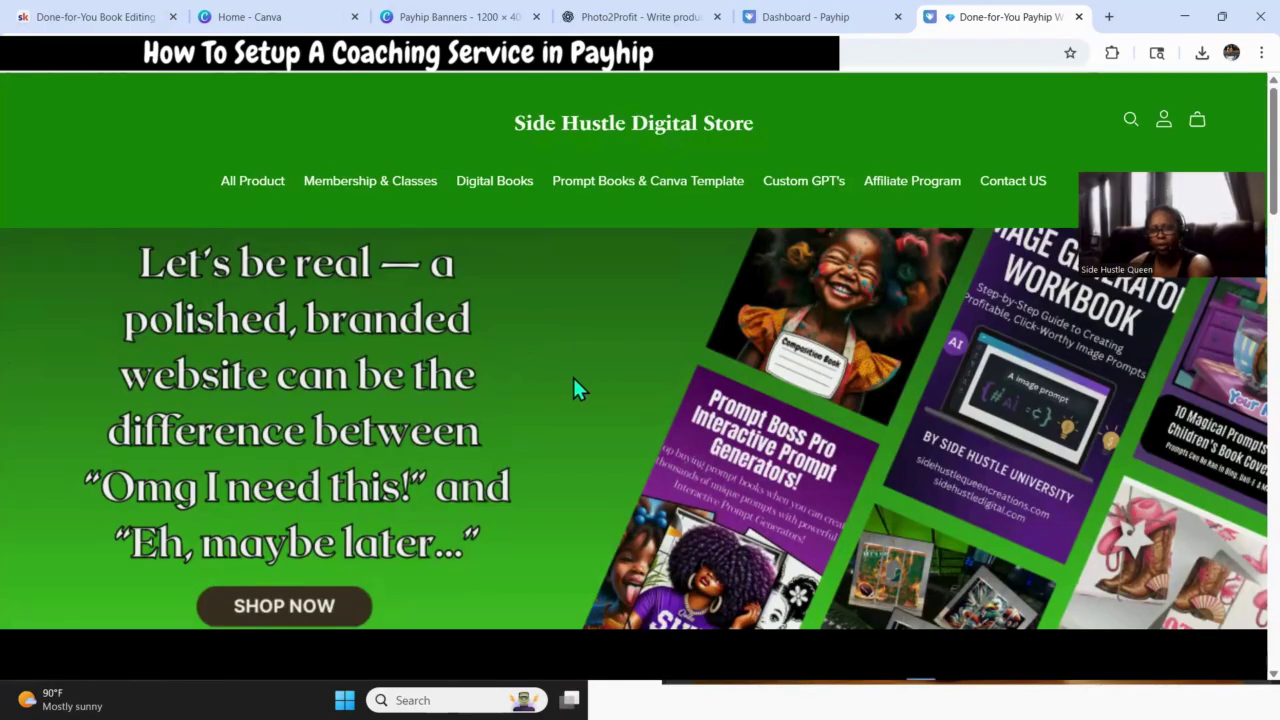
{"action": "scroll", "coordinate": [572, 380], "scroll_direction": "down", "scroll_amount": 1}
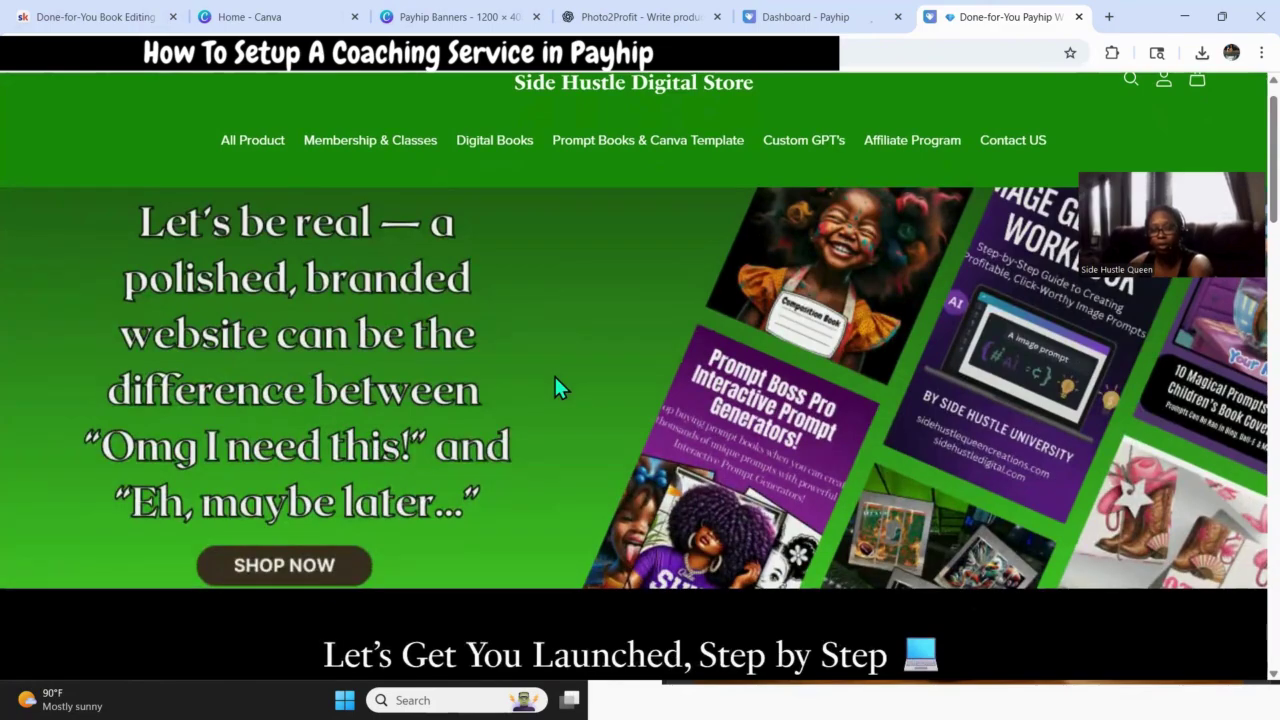
{"action": "scroll", "coordinate": [555, 377], "scroll_direction": "down", "scroll_amount": 2}
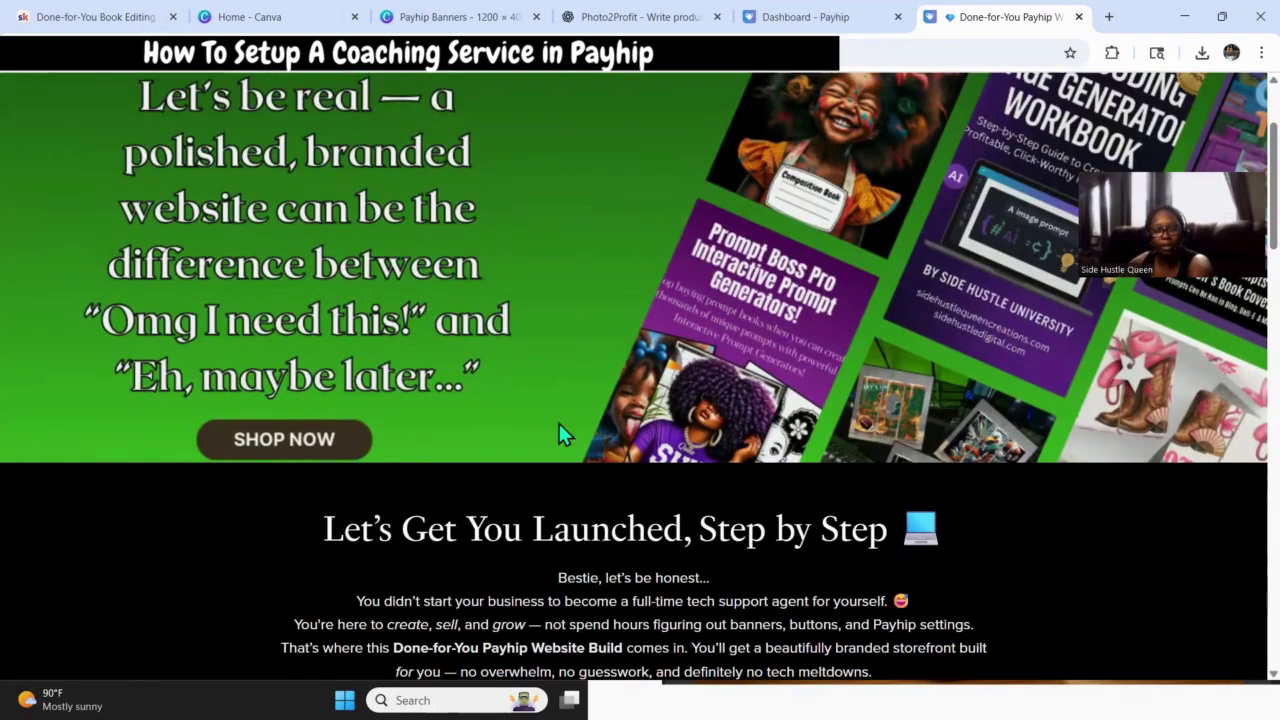
{"action": "scroll", "coordinate": [617, 401], "scroll_direction": "up", "scroll_amount": 3}
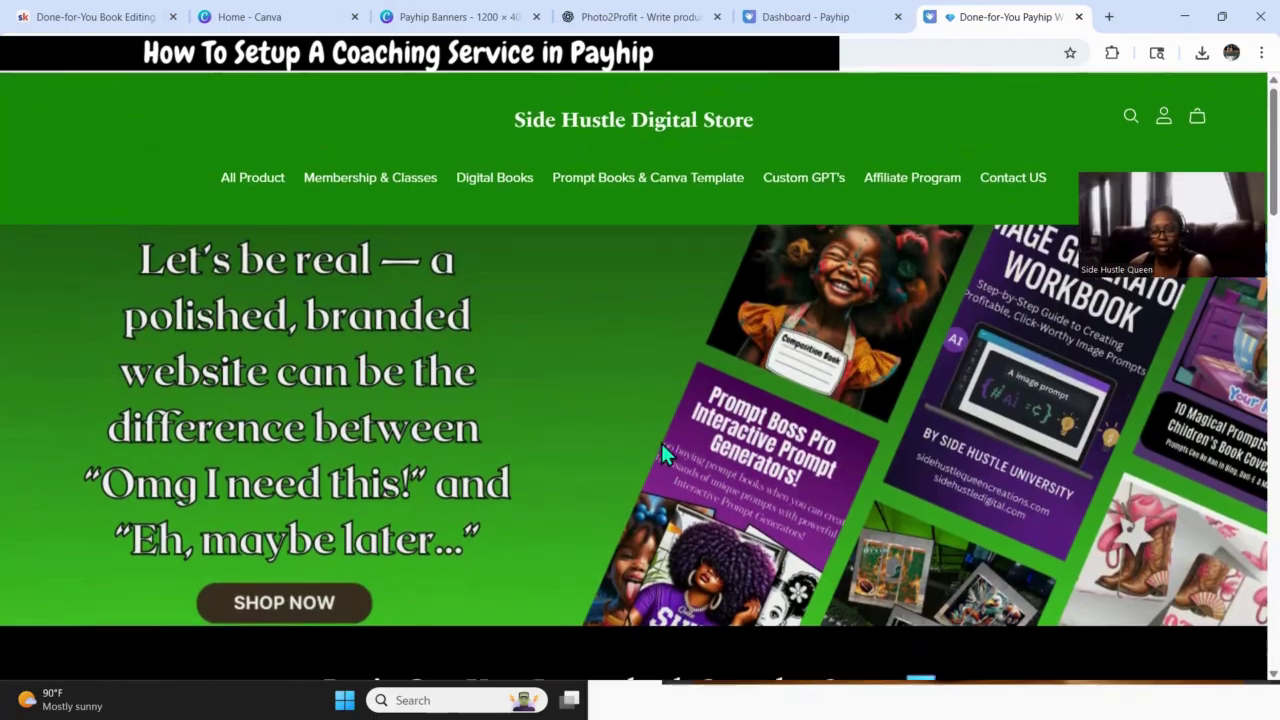
{"action": "scroll", "coordinate": [660, 440], "scroll_direction": "down", "scroll_amount": 5}
{"action": "scroll", "coordinate": [627, 427], "scroll_direction": "down", "scroll_amount": 1}
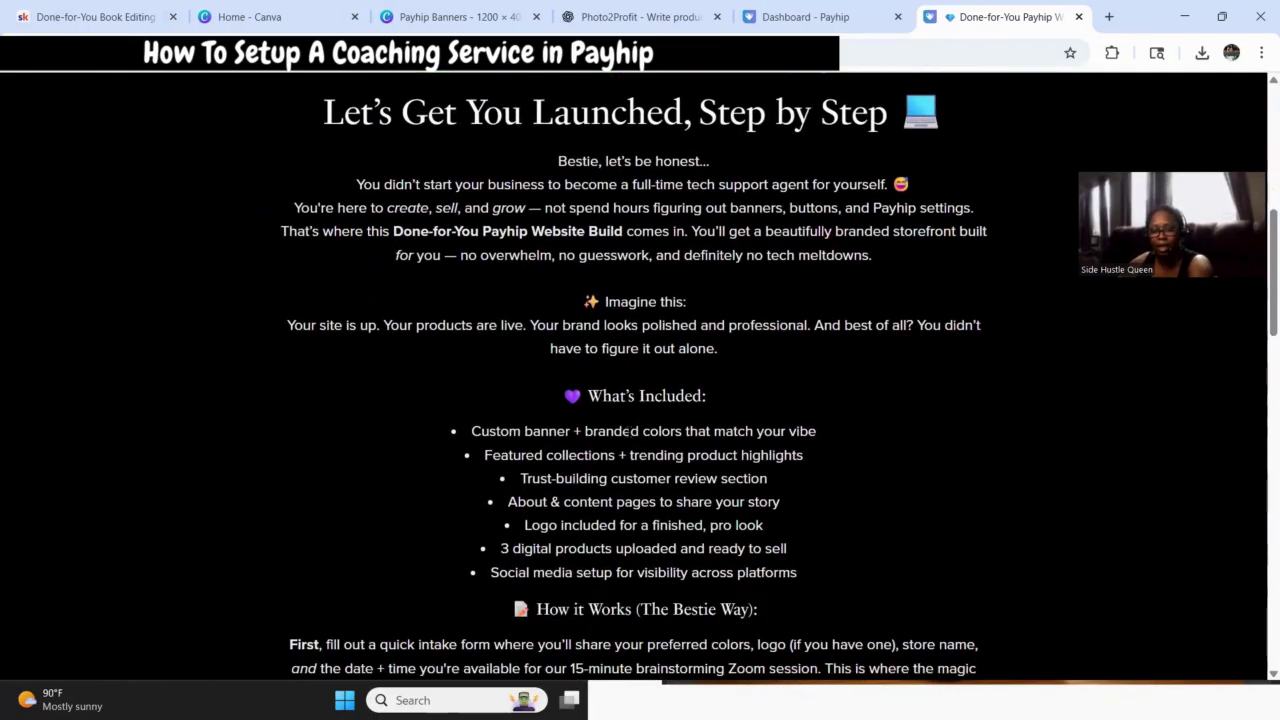
{"action": "scroll", "coordinate": [656, 432], "scroll_direction": "down", "scroll_amount": 13}
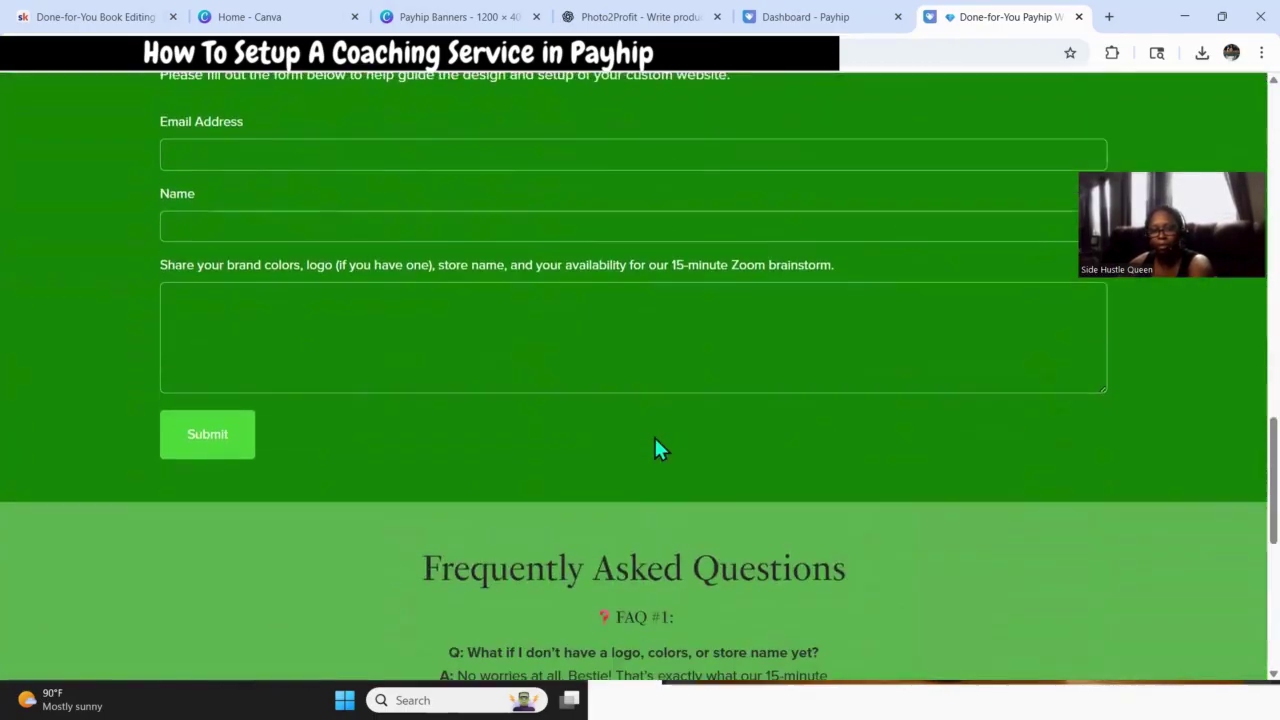
{"action": "scroll", "coordinate": [655, 440], "scroll_direction": "down", "scroll_amount": 3}
{"action": "scroll", "coordinate": [714, 522], "scroll_direction": "up", "scroll_amount": 6}
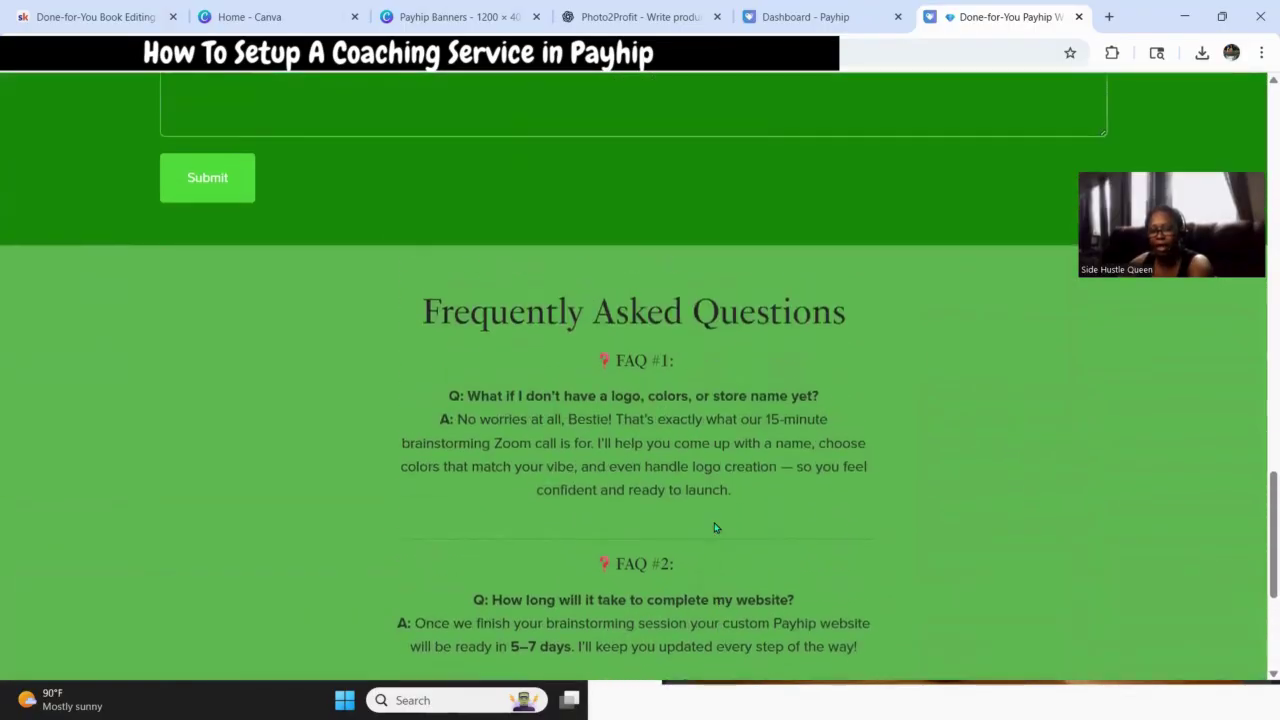
{"action": "left_click", "coordinate": [20, 52]}
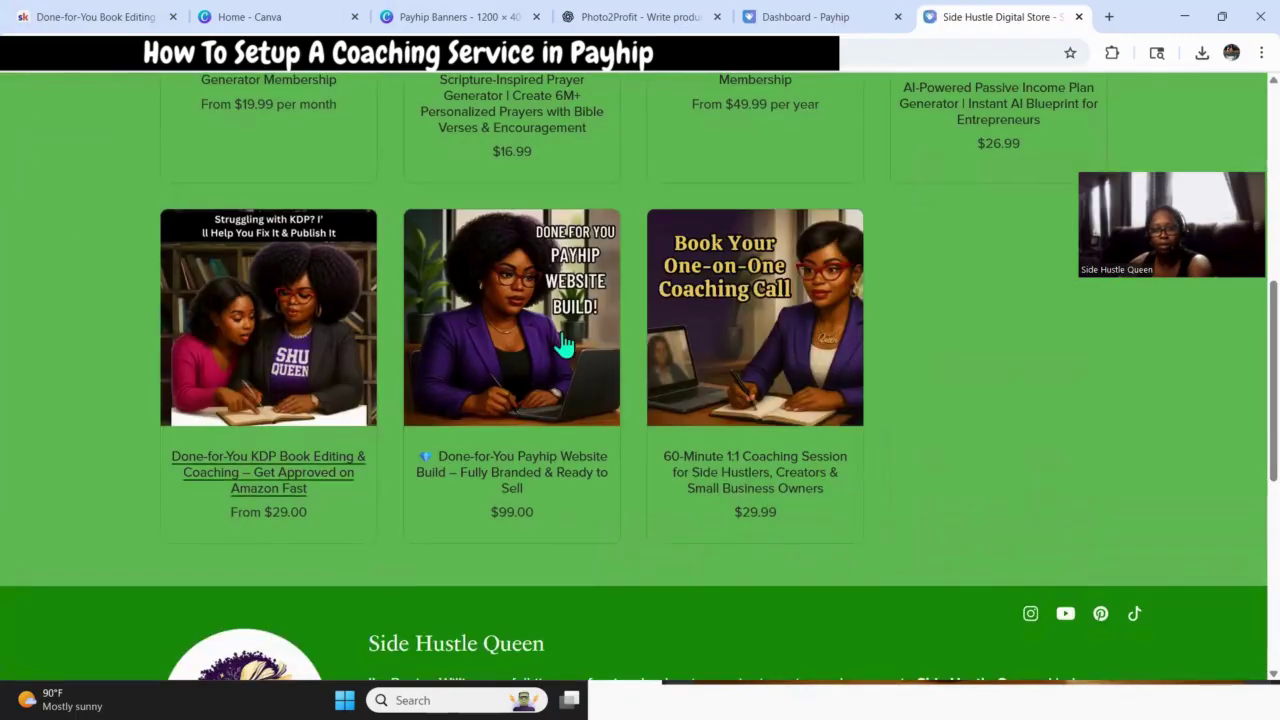
Open the 60-Minute 1:1 Coaching Session page and examine its banner, session description, intake form and FAQs.
{"action": "left_click", "coordinate": [745, 488]}
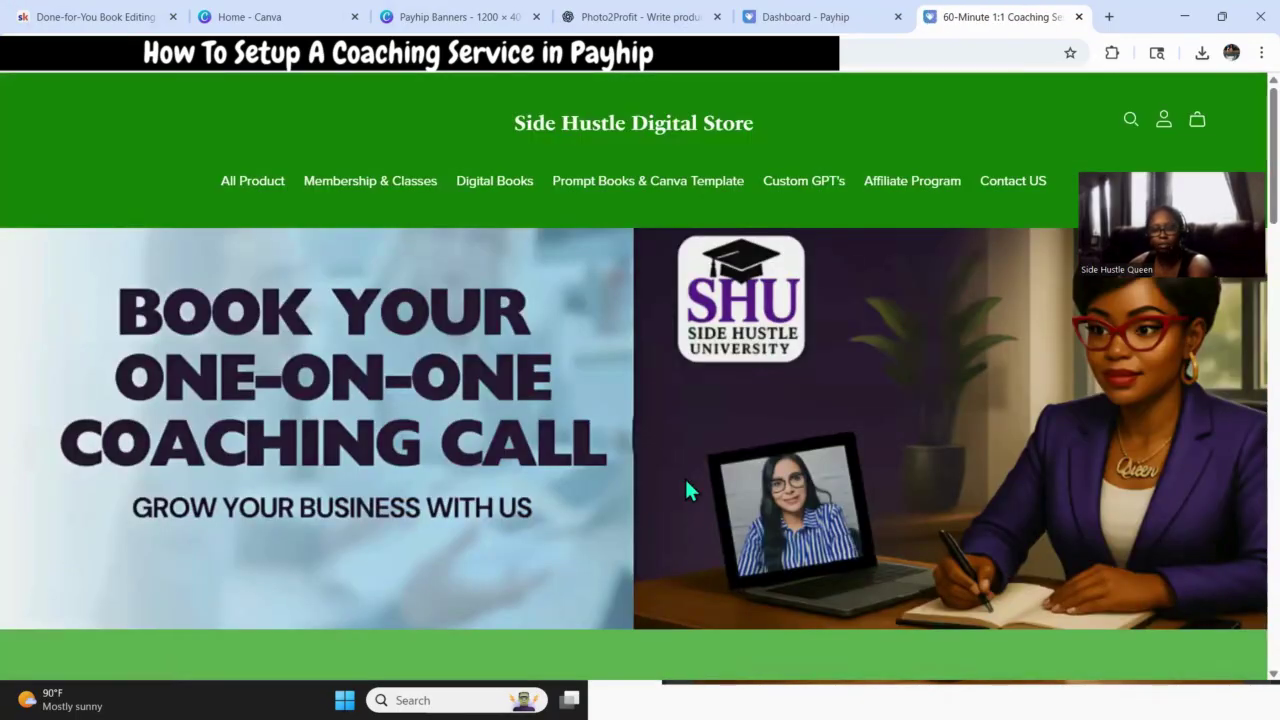
{"action": "scroll", "coordinate": [505, 447], "scroll_direction": "down", "scroll_amount": 2}
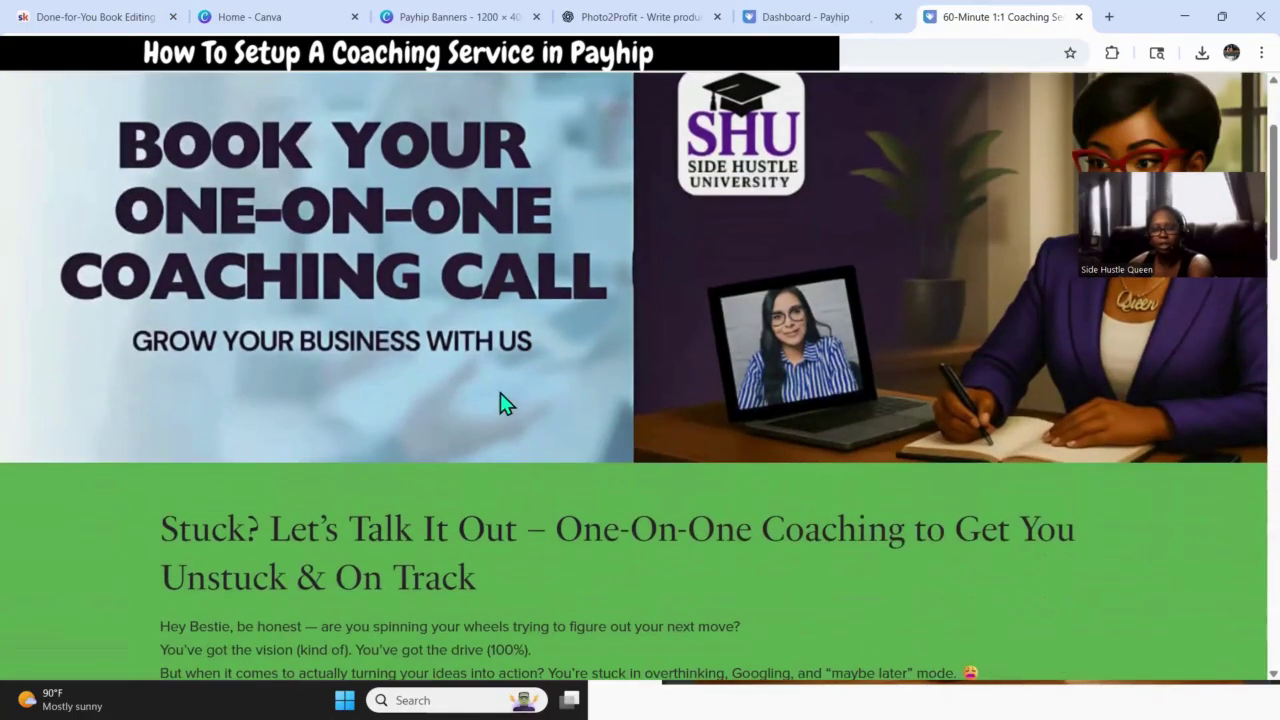
{"action": "scroll", "coordinate": [510, 410], "scroll_direction": "down", "scroll_amount": 5}
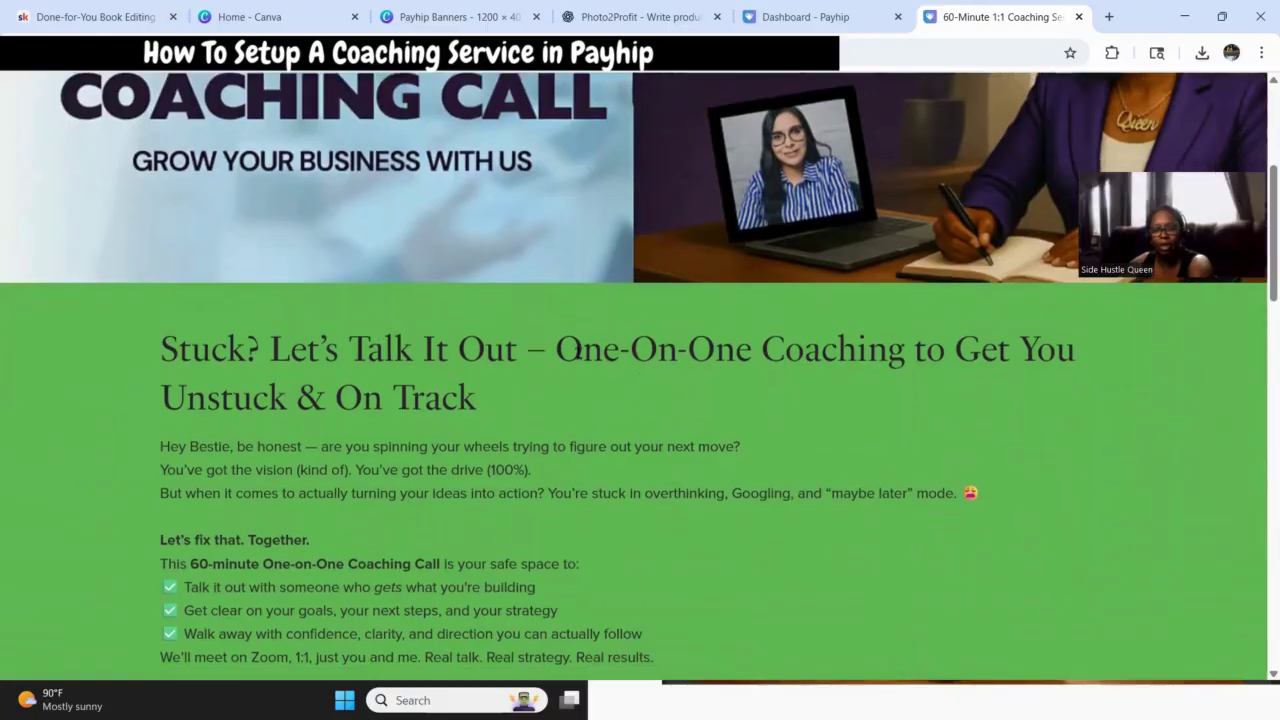
{"action": "scroll", "coordinate": [578, 353], "scroll_direction": "down", "scroll_amount": 6}
{"action": "scroll", "coordinate": [575, 352], "scroll_direction": "up", "scroll_amount": 7}
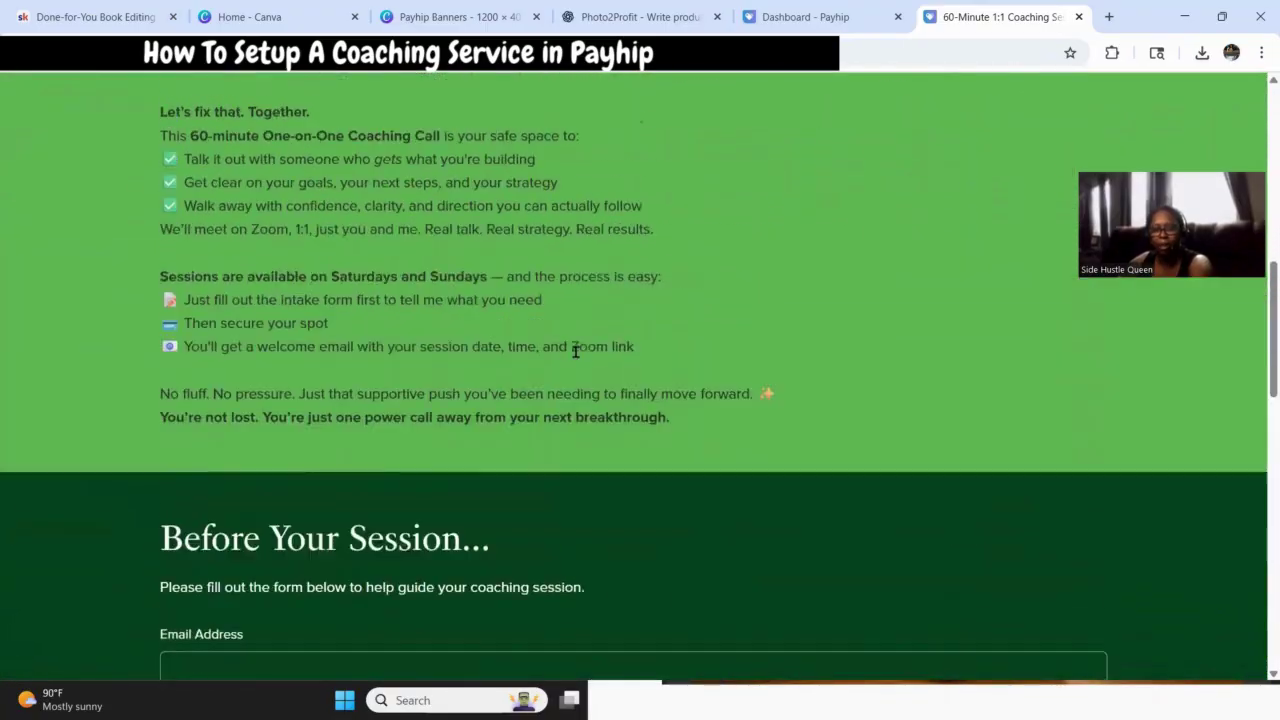
{"action": "scroll", "coordinate": [532, 342], "scroll_direction": "up", "scroll_amount": 2}
{"action": "scroll", "coordinate": [508, 366], "scroll_direction": "down", "scroll_amount": 5}
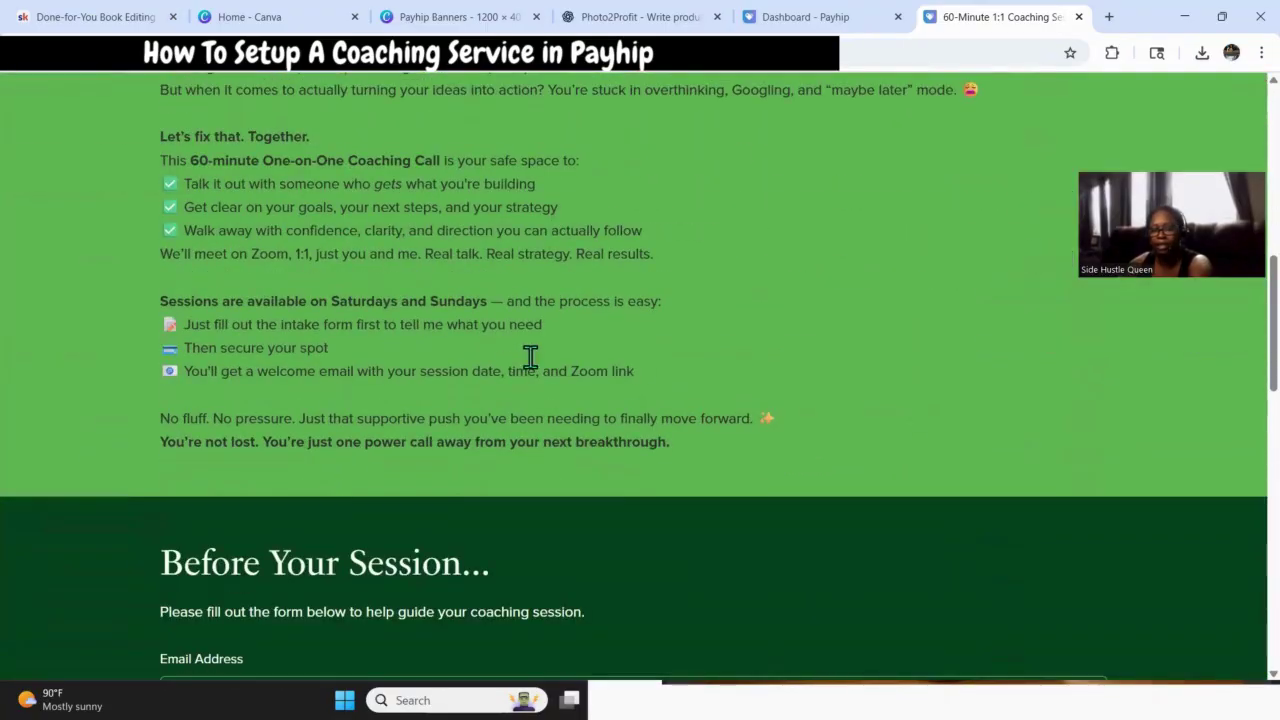
{"action": "scroll", "coordinate": [529, 357], "scroll_direction": "up", "scroll_amount": 3}
{"action": "scroll", "coordinate": [597, 423], "scroll_direction": "up", "scroll_amount": 1}
{"action": "scroll", "coordinate": [594, 374], "scroll_direction": "down", "scroll_amount": 2}
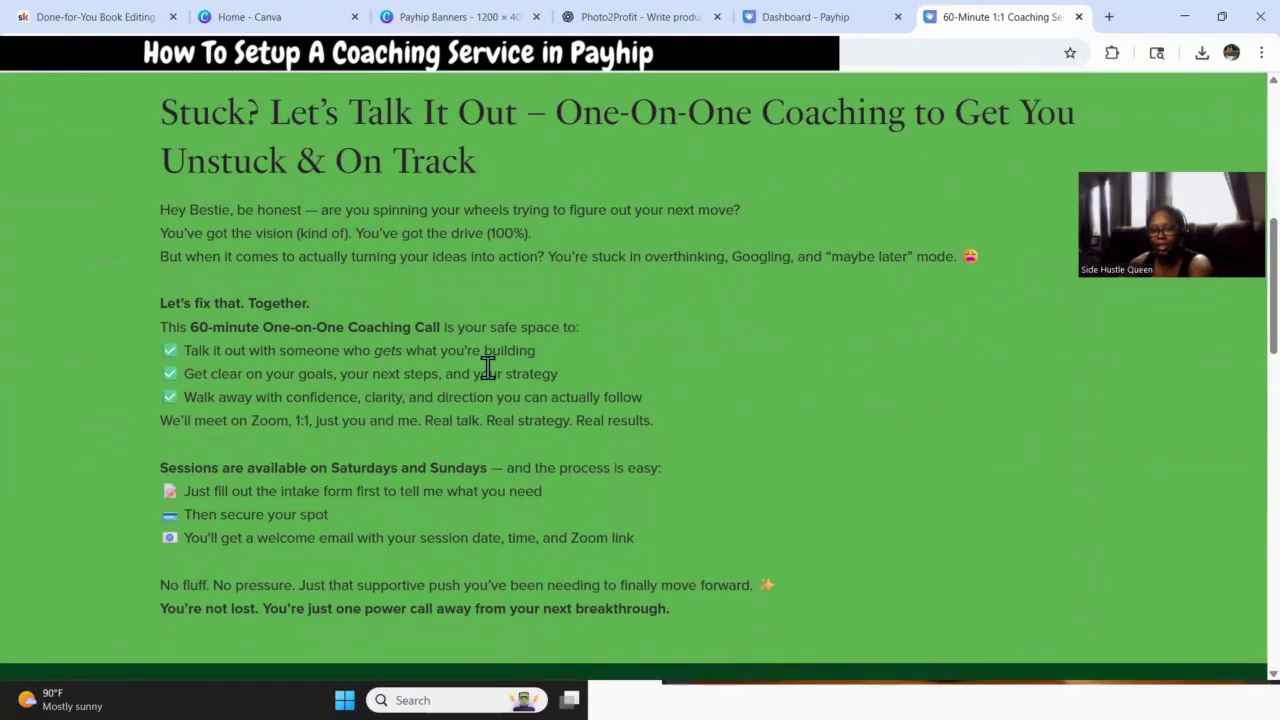
{"action": "scroll", "coordinate": [503, 346], "scroll_direction": "down", "scroll_amount": 10}
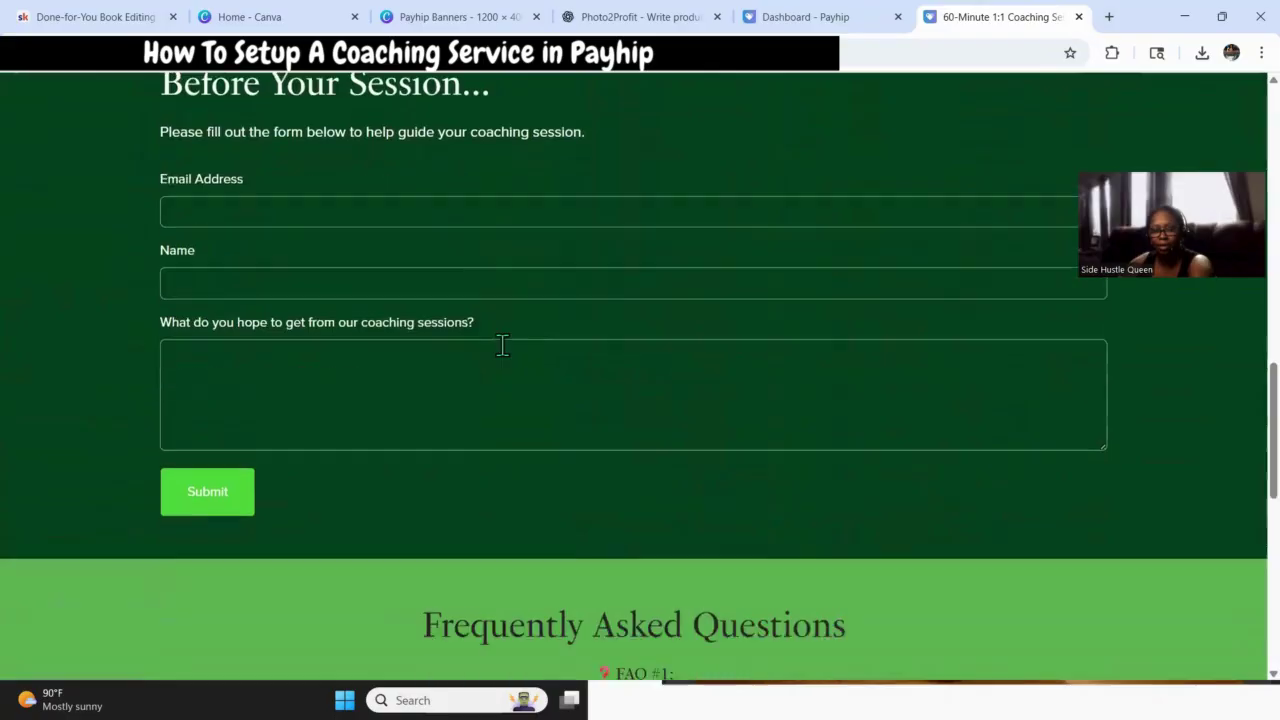
{"action": "scroll", "coordinate": [591, 470], "scroll_direction": "down", "scroll_amount": 2}
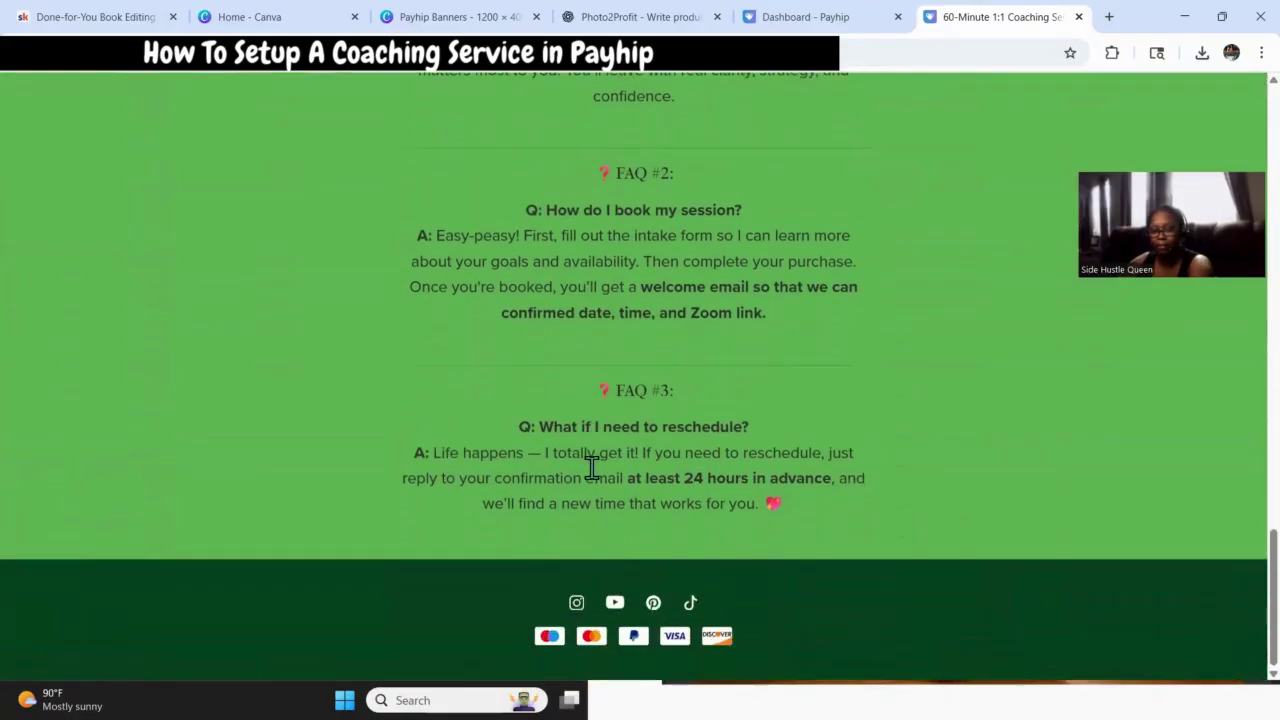
Close the live 60-Minute 1:1 Coaching Session page and open the reordering page for the store's products.
{"action": "scroll", "coordinate": [591, 468], "scroll_direction": "up", "scroll_amount": 3}
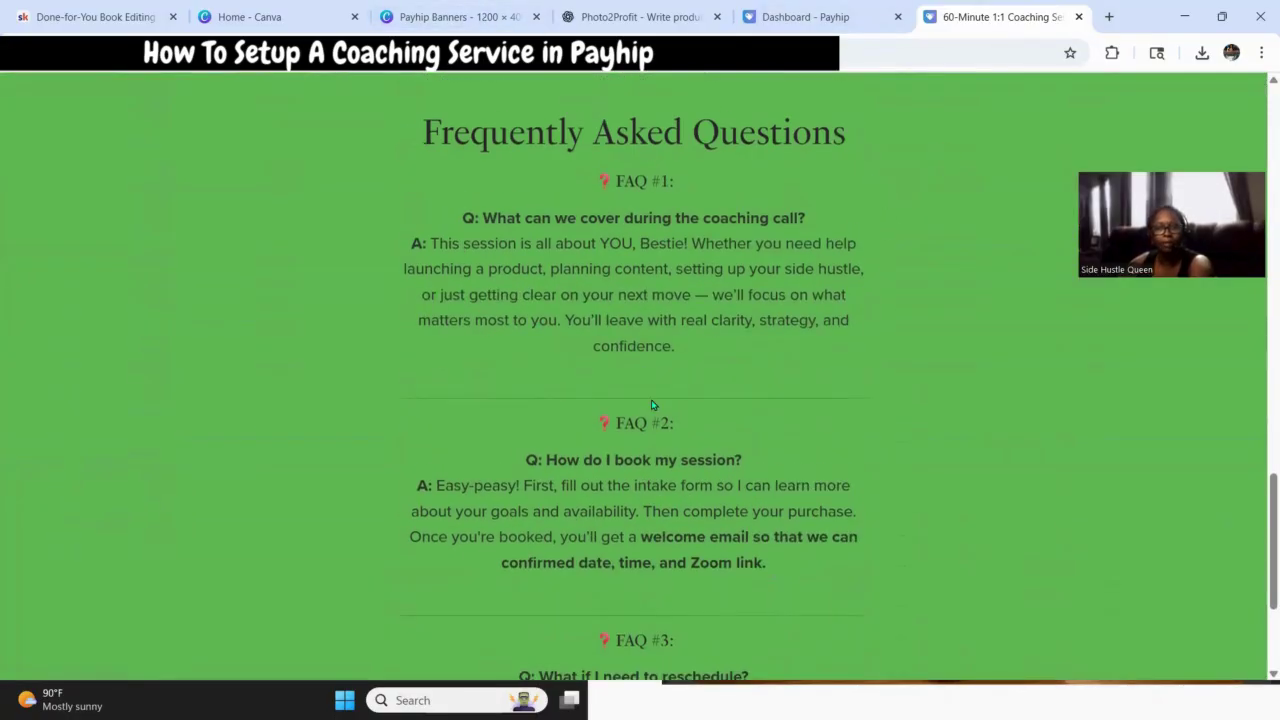
{"action": "left_click", "coordinate": [1077, 17]}
{"action": "scroll", "coordinate": [868, 372], "scroll_direction": "up", "scroll_amount": 3}
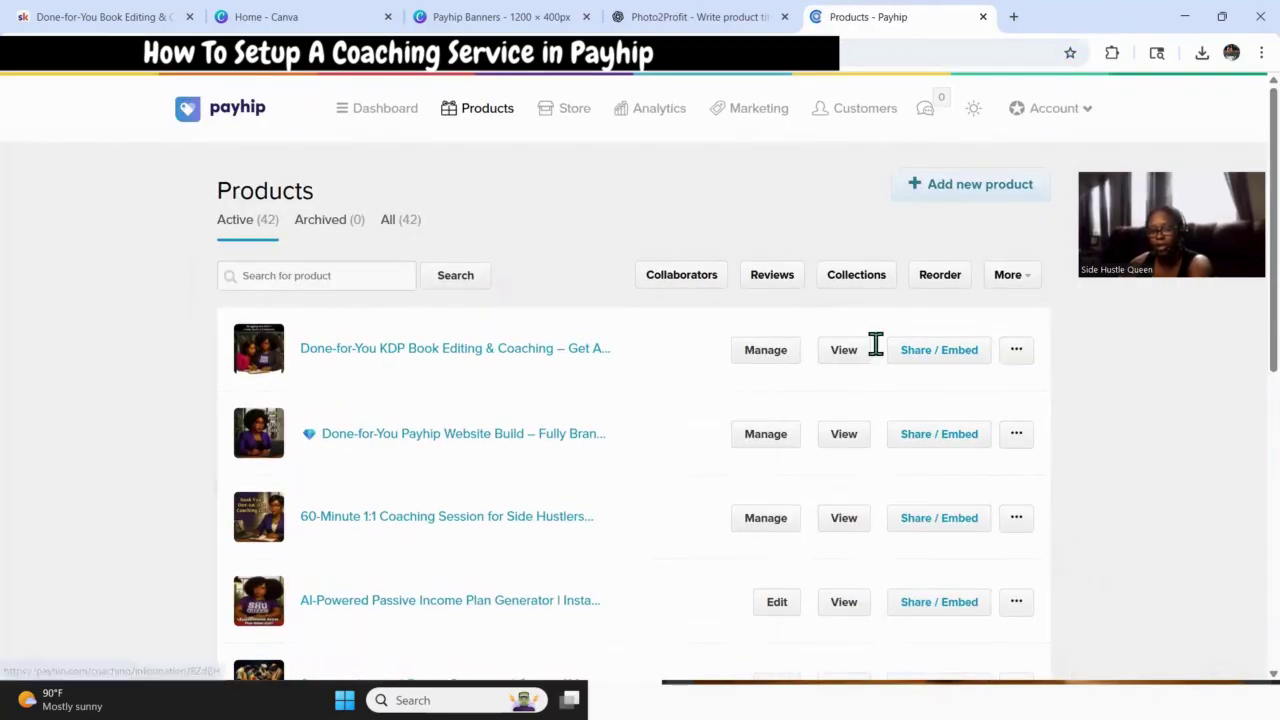
{"action": "left_click", "coordinate": [930, 284]}
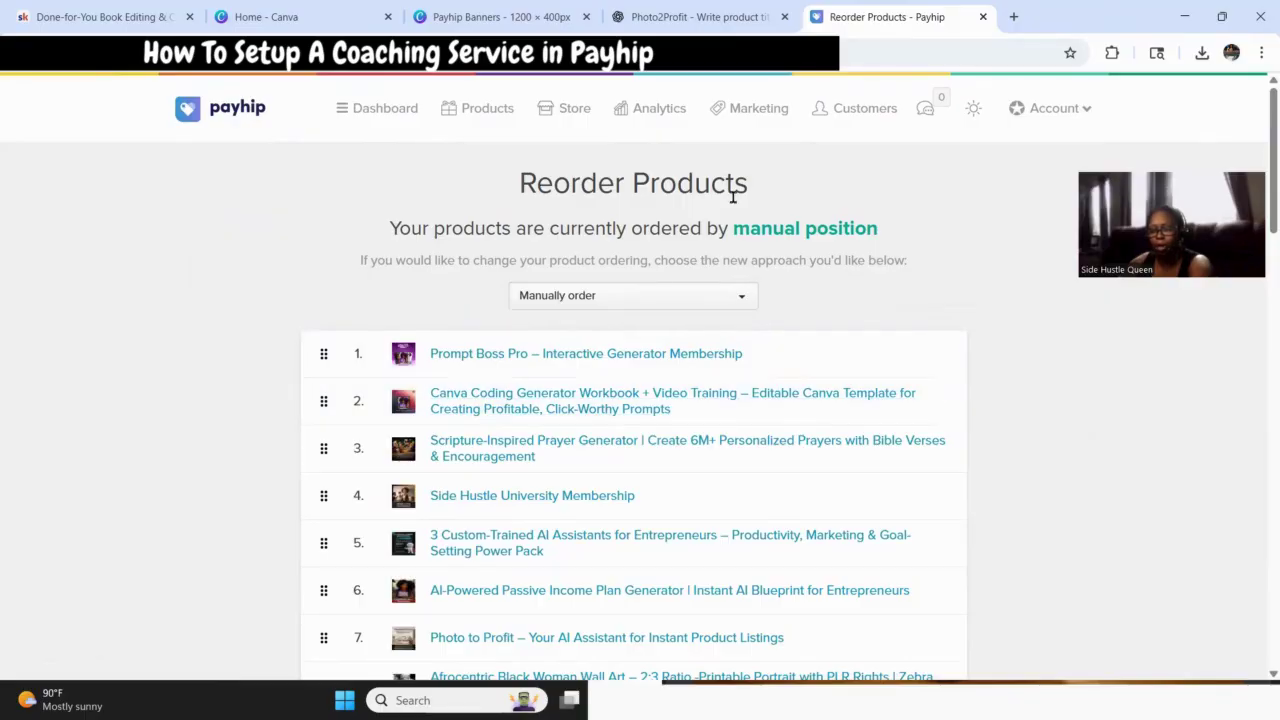
Move Done-for-You KDP Book Editing & Coaching from near the end of the manual product order up to sixth place.
{"action": "scroll", "coordinate": [622, 467], "scroll_direction": "down", "scroll_amount": 1}
{"action": "scroll", "coordinate": [622, 467], "scroll_direction": "down", "scroll_amount": 15}
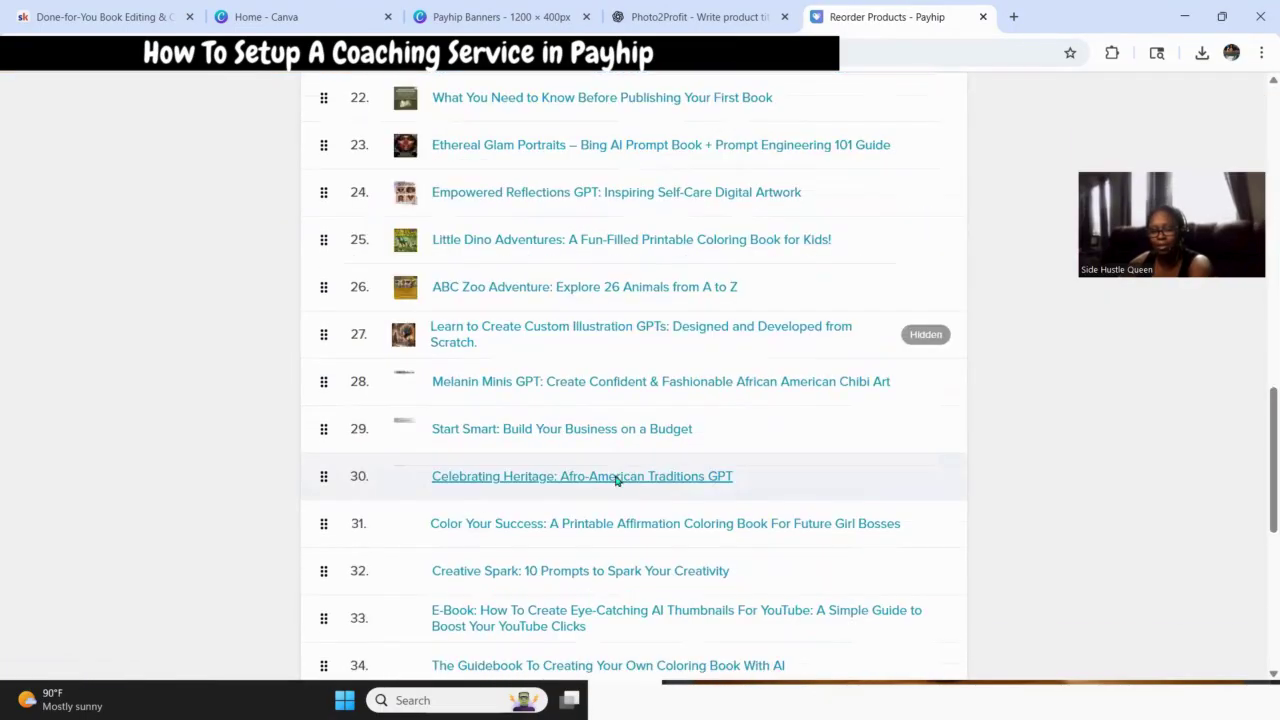
{"action": "scroll", "coordinate": [609, 474], "scroll_direction": "down", "scroll_amount": 3}
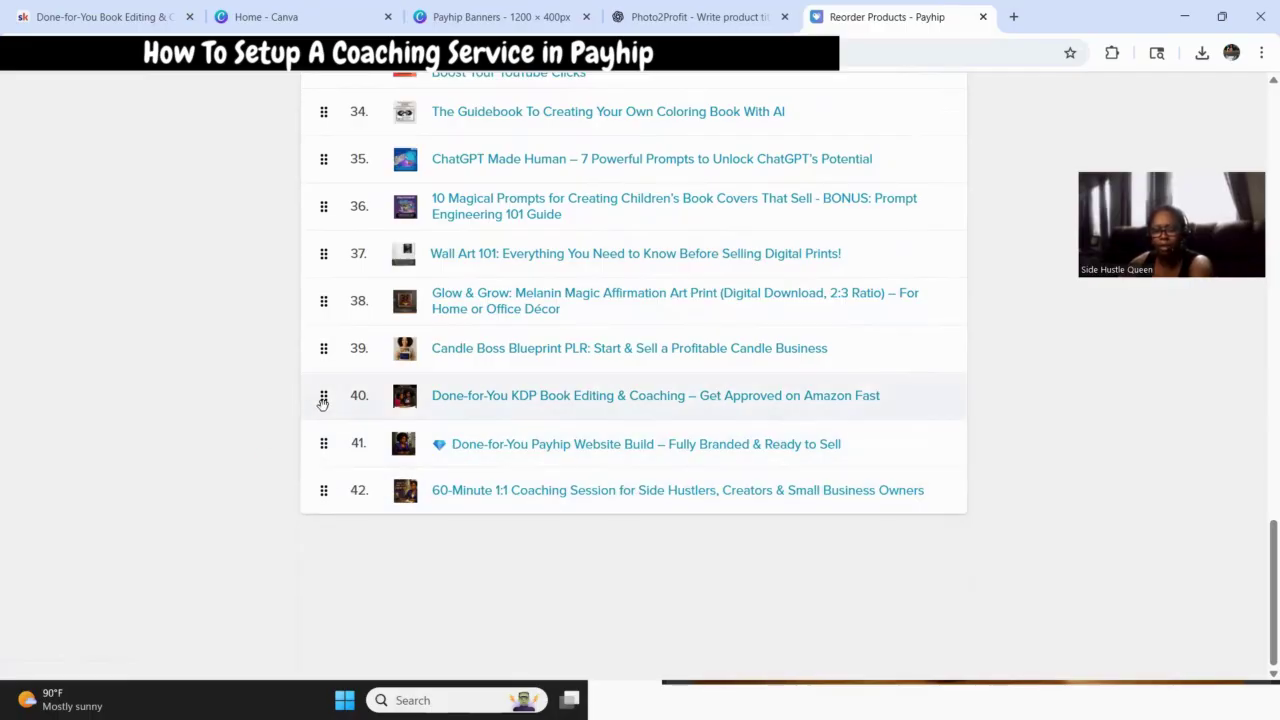
{"action": "left_click_drag", "start_coordinate": [323, 400], "coordinate": [327, 513]}
{"action": "mouse_move", "coordinate": [323, 560]}
{"action": "left_mouse_down"}
{"action": "mouse_move", "coordinate": [329, 514]}
{"action": "mouse_move", "coordinate": [317, 543]}
{"action": "left_mouse_up"}
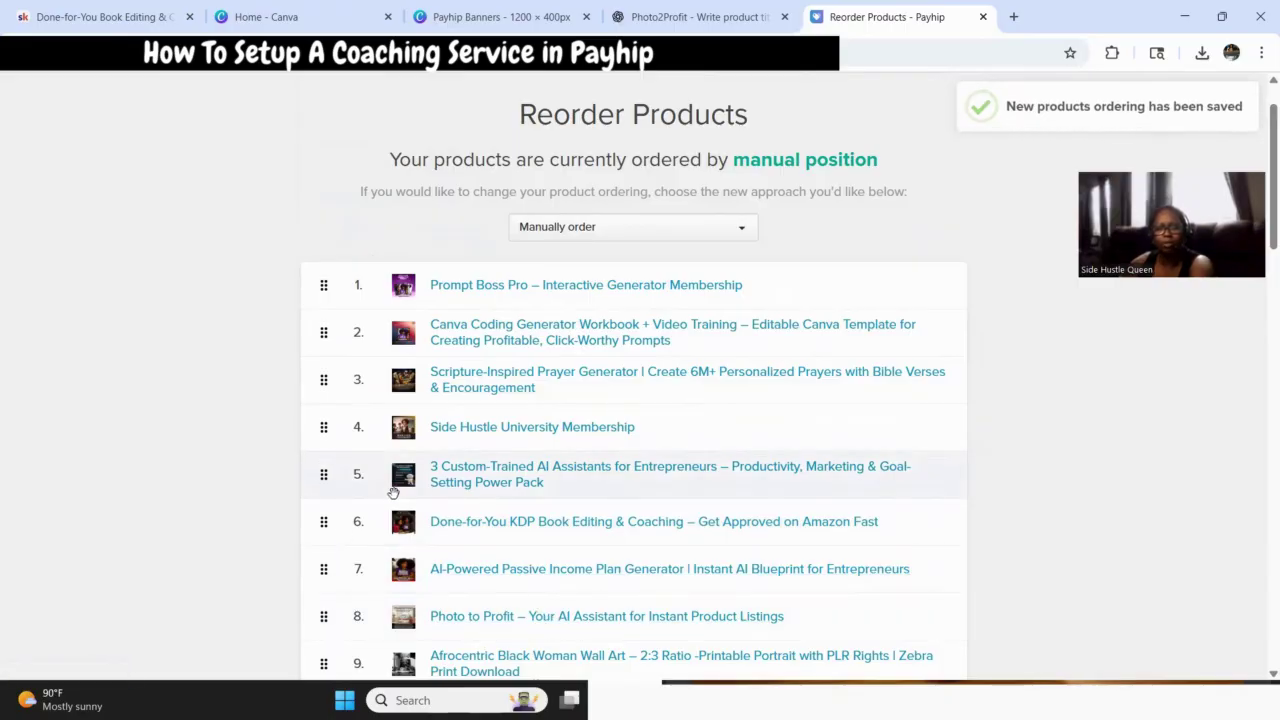
Move the 3 Custom-Trained AI Assistants product down to seventh place and Done-for-You KDP Book Editing & Coaching up to third.
{"action": "left_click_drag", "start_coordinate": [325, 474], "coordinate": [317, 583]}
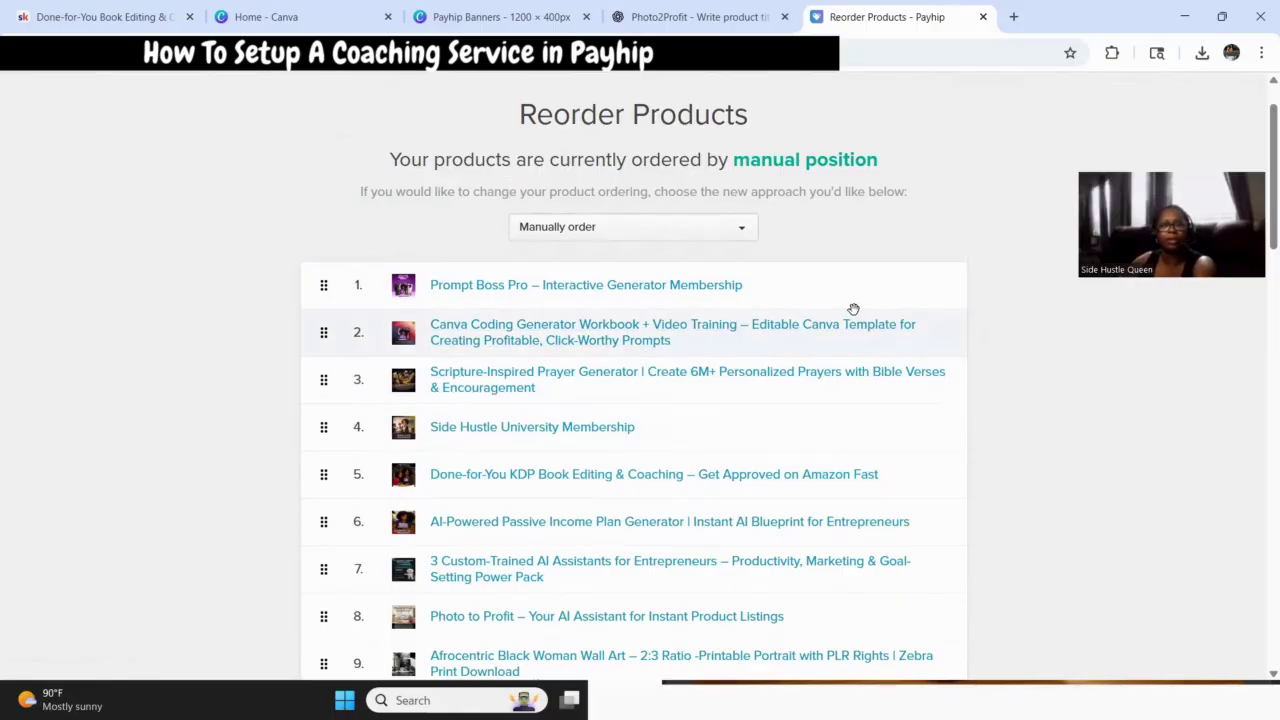
{"action": "left_click_drag", "start_coordinate": [325, 483], "coordinate": [323, 380]}
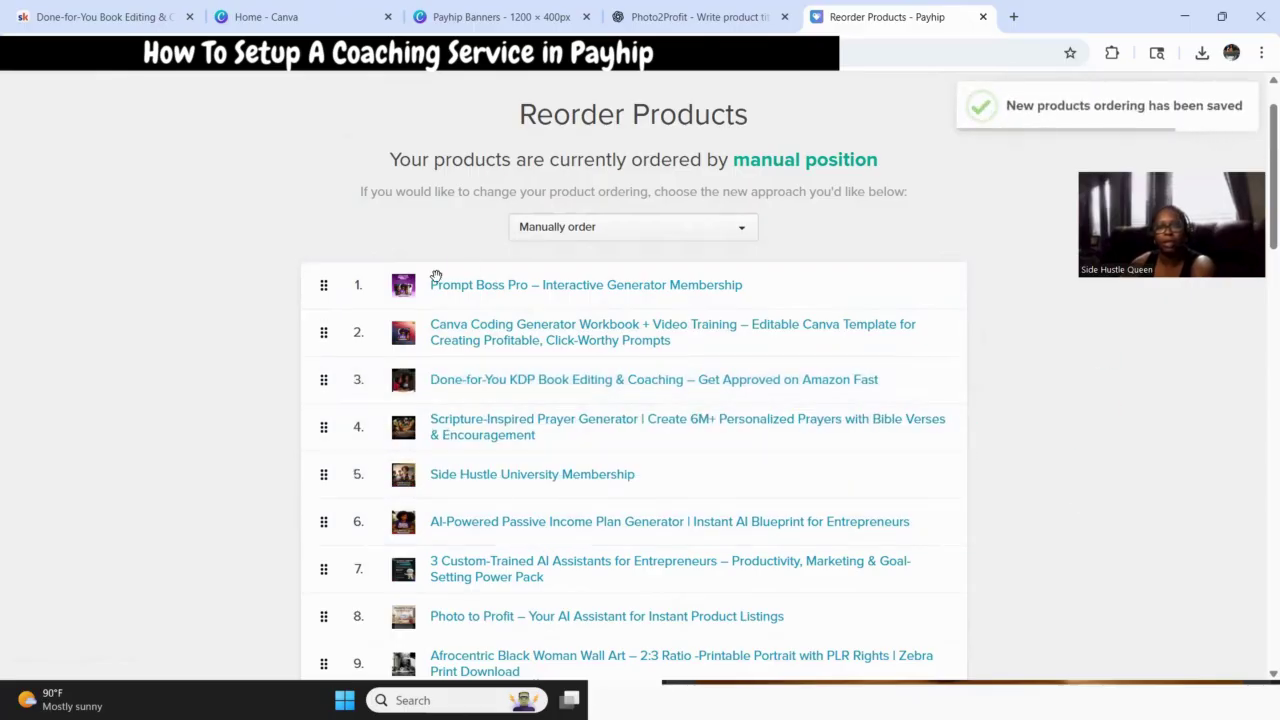
{"action": "scroll", "coordinate": [549, 251], "scroll_direction": "up", "scroll_amount": 1}
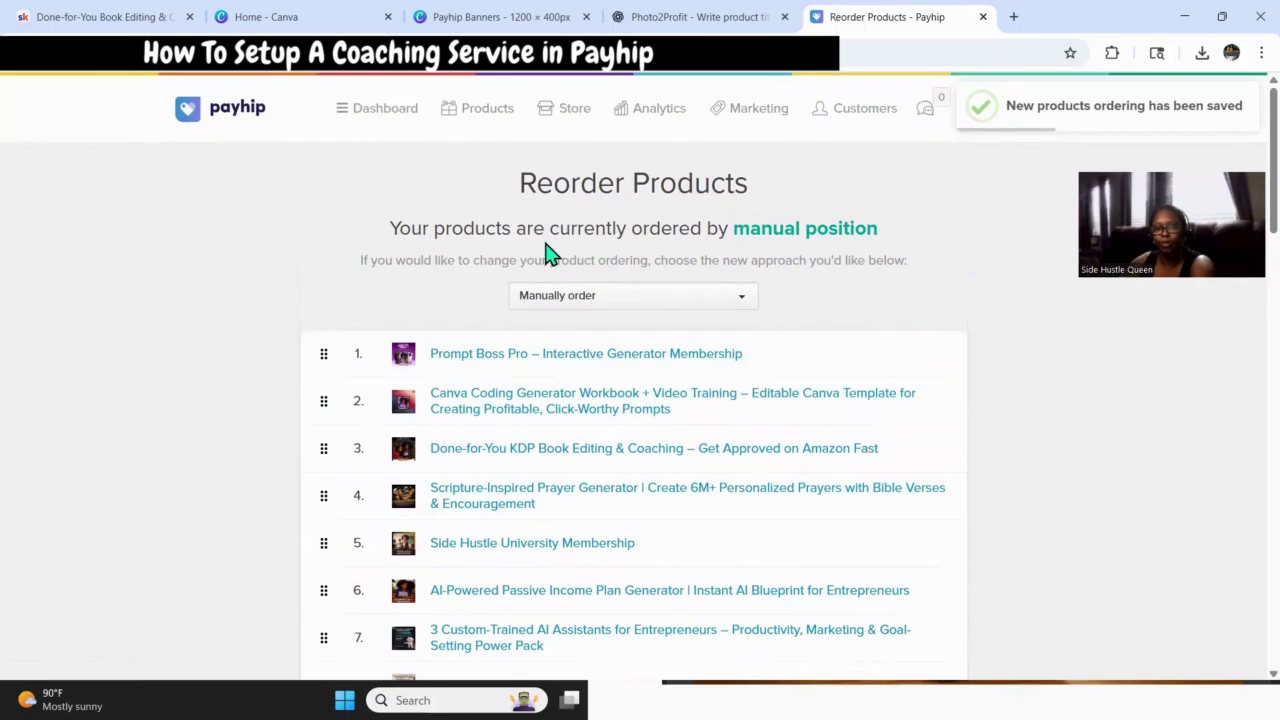
Open the live store from the dashboard and examine where the KDP coaching service appears among the Trending Now products.
{"action": "left_click", "coordinate": [395, 116]}
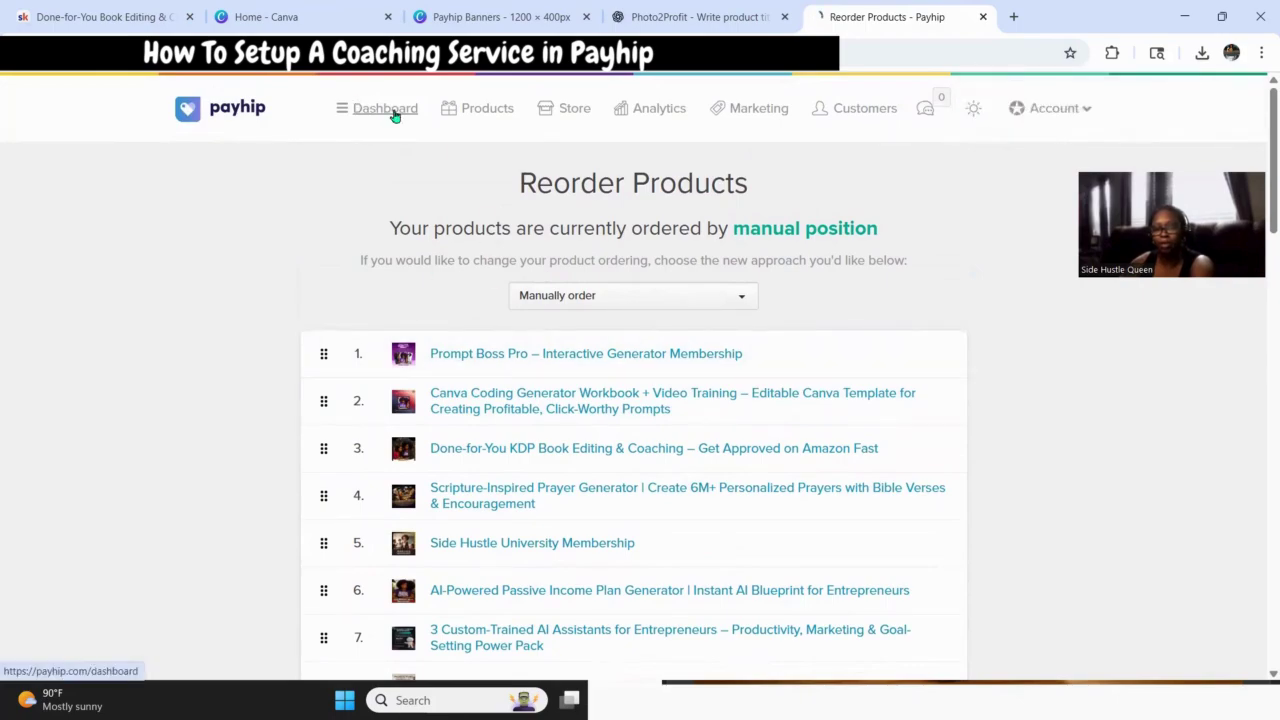
{"action": "scroll", "coordinate": [920, 497], "scroll_direction": "down", "scroll_amount": 5}
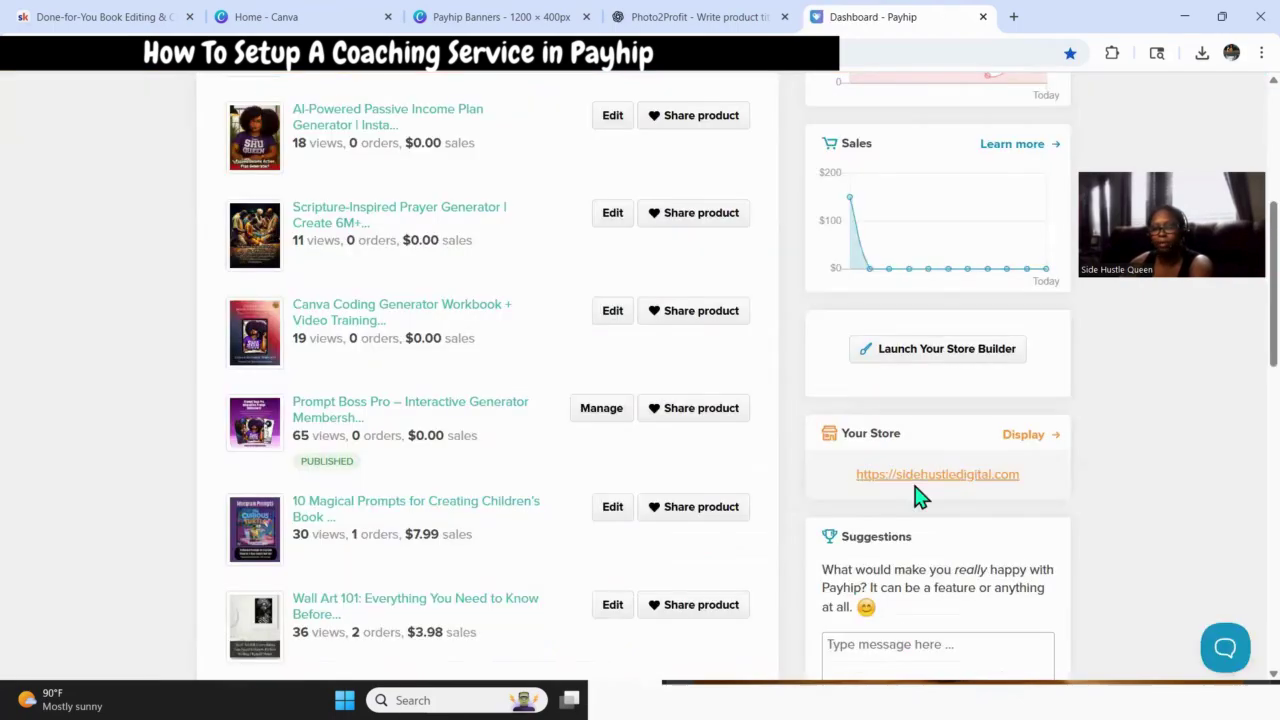
{"action": "left_click", "coordinate": [923, 478]}
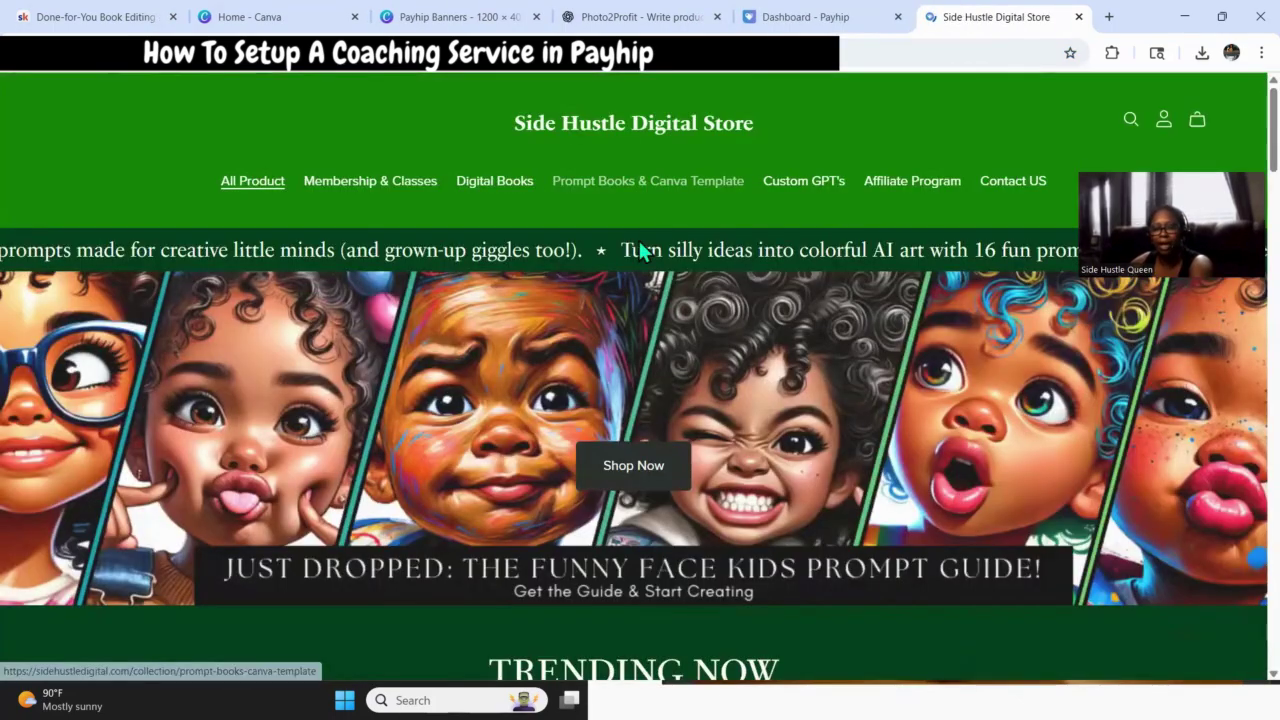
{"action": "scroll", "coordinate": [480, 225], "scroll_direction": "down", "scroll_amount": 5}
{"action": "scroll", "coordinate": [780, 435], "scroll_direction": "down", "scroll_amount": 3}
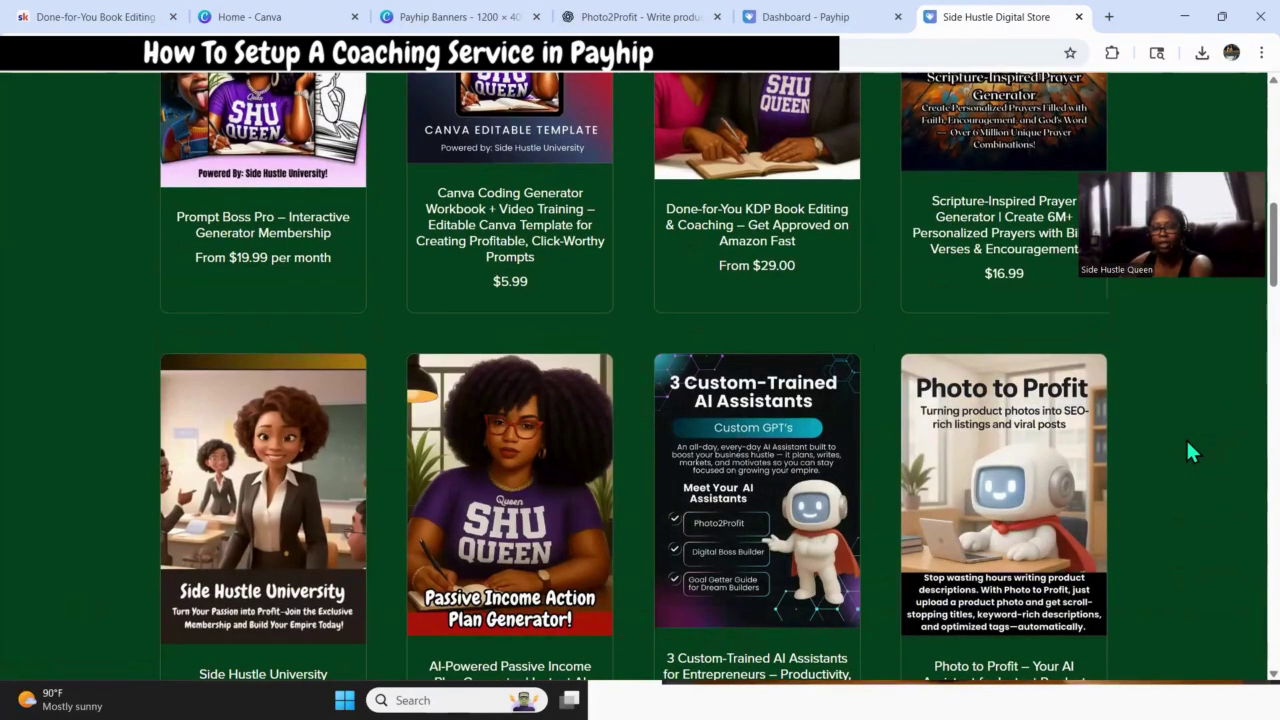
{"action": "scroll", "coordinate": [1190, 453], "scroll_direction": "up", "scroll_amount": 2}
{"action": "scroll", "coordinate": [1195, 455], "scroll_direction": "up", "scroll_amount": 2}
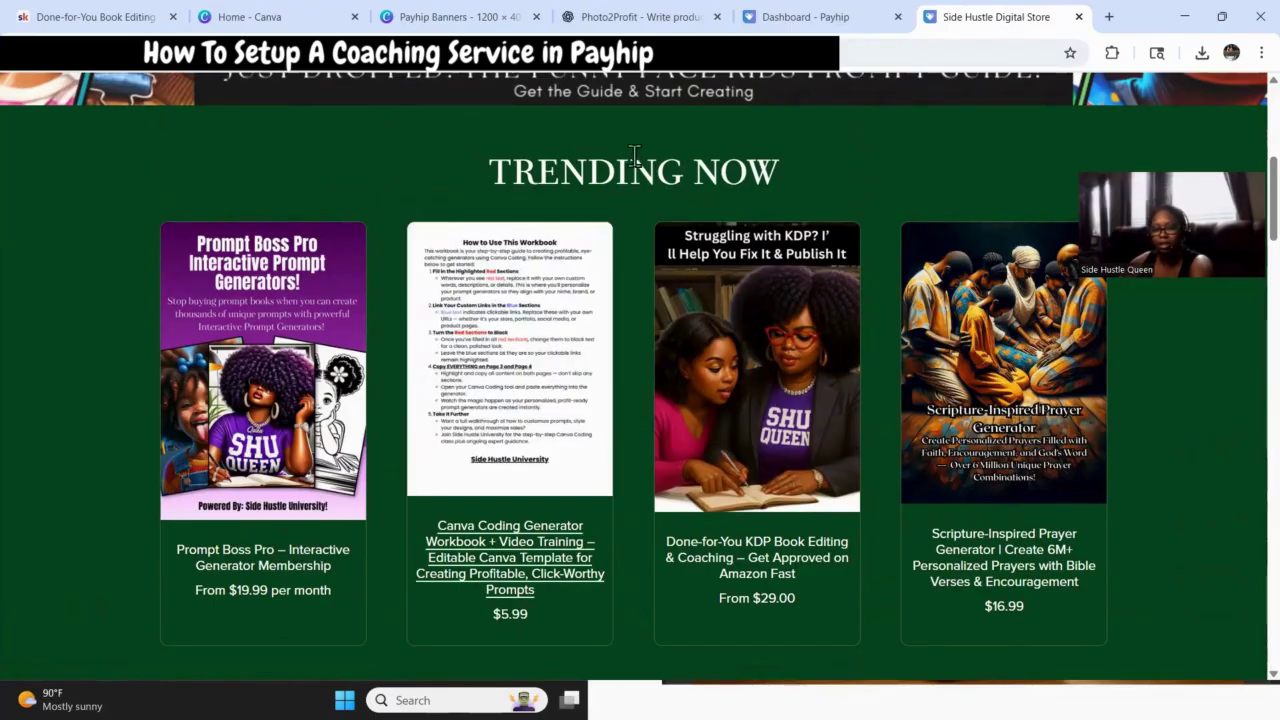
{"action": "scroll", "coordinate": [1183, 543], "scroll_direction": "down", "scroll_amount": 1}
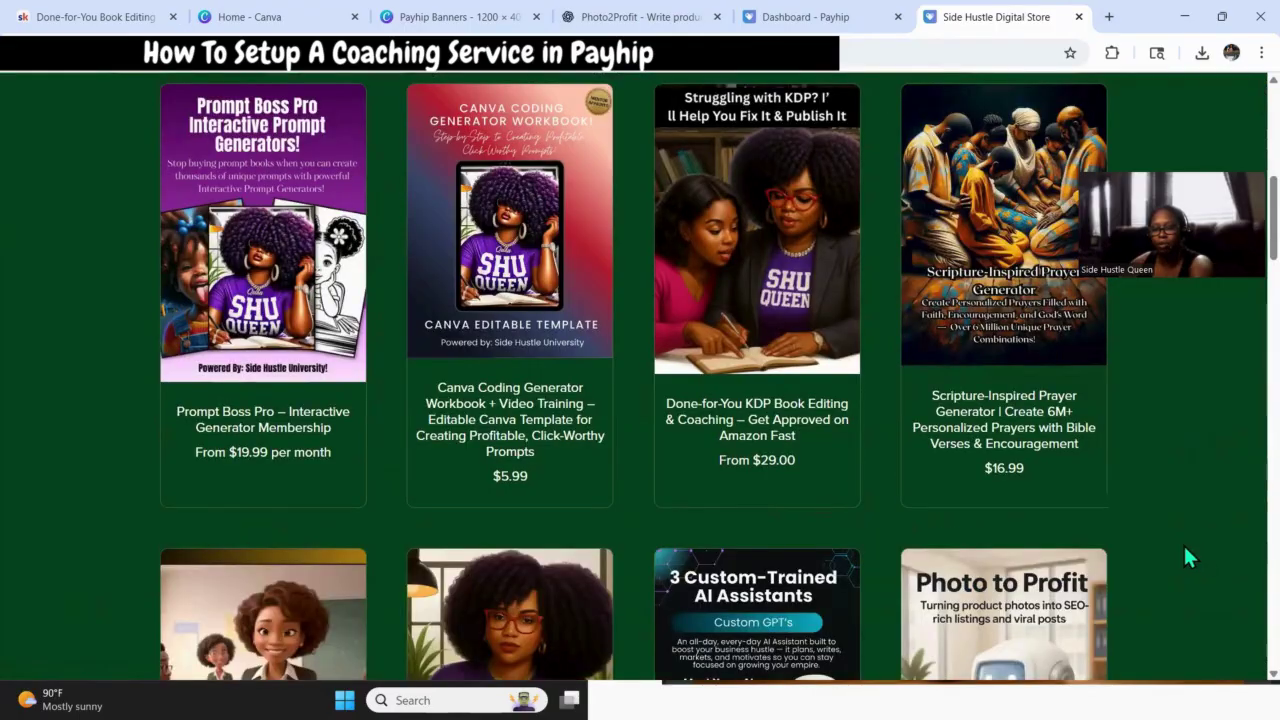
{"action": "scroll", "coordinate": [1187, 542], "scroll_direction": "down", "scroll_amount": 3}
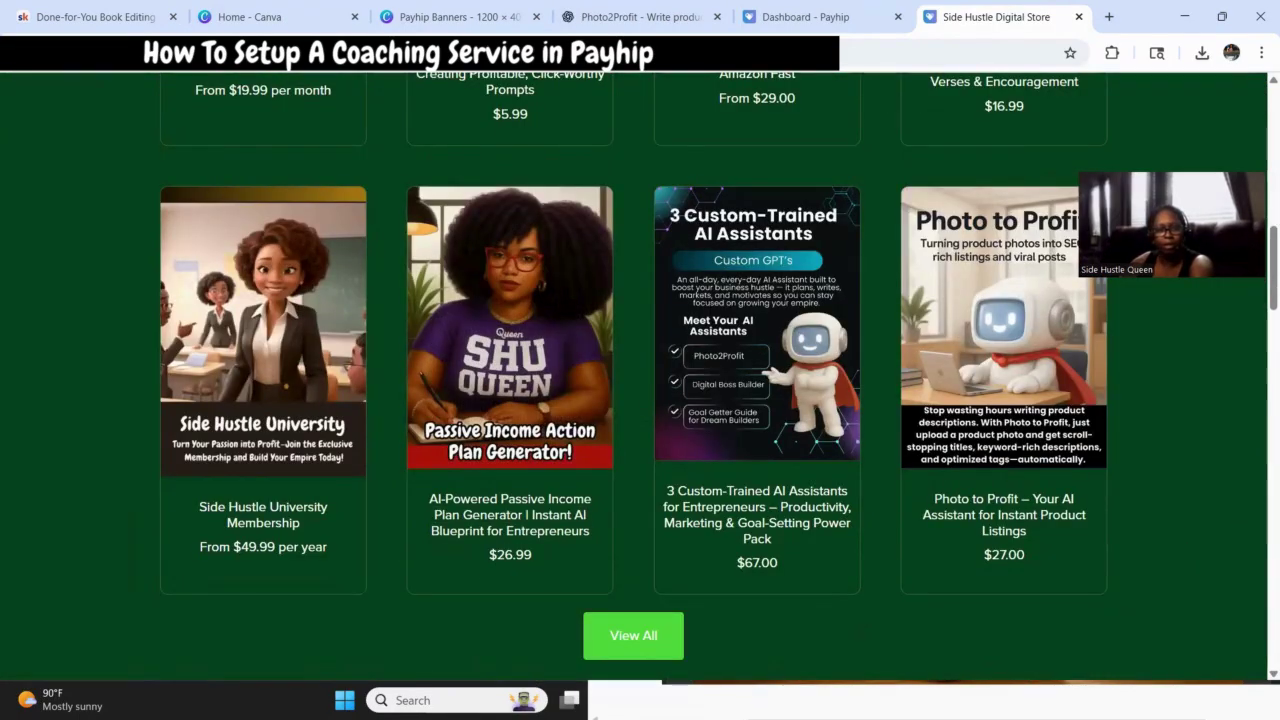
{"action": "scroll", "coordinate": [1015, 658], "scroll_direction": "up", "scroll_amount": 1}
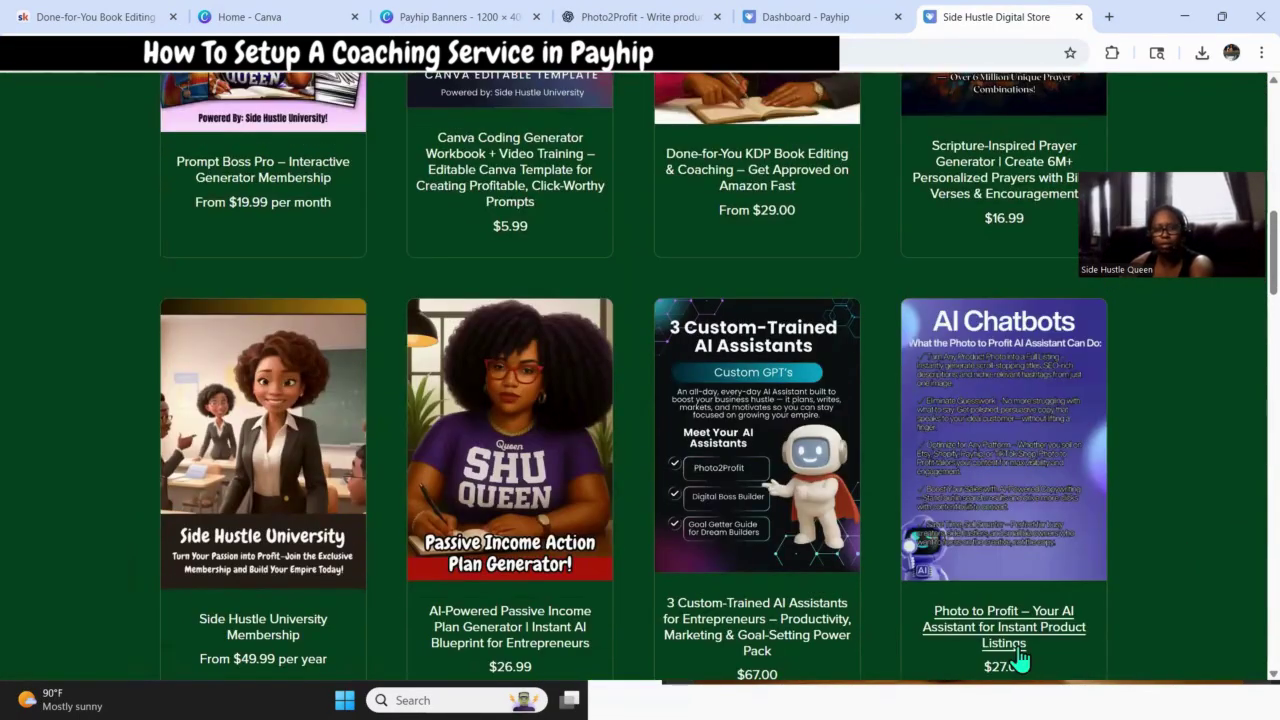
{"action": "scroll", "coordinate": [634, 460], "scroll_direction": "up", "scroll_amount": 3}
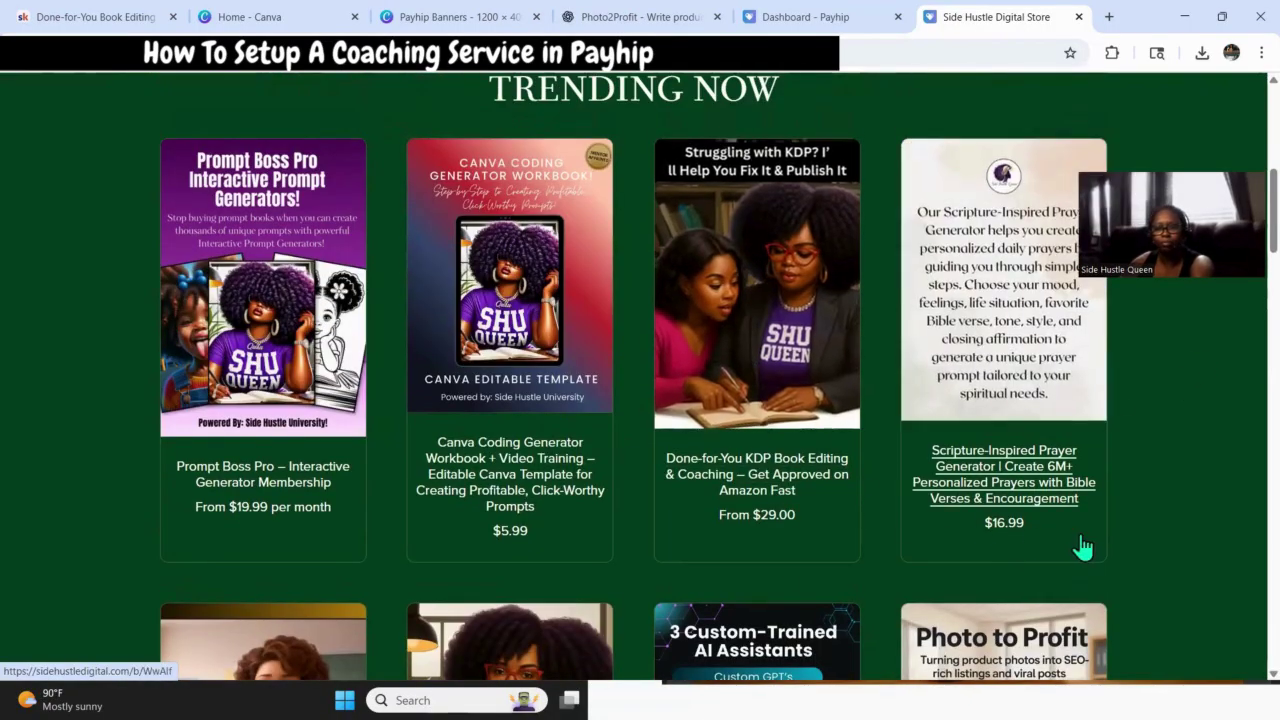
{"action": "scroll", "coordinate": [1080, 543], "scroll_direction": "up", "scroll_amount": 2}
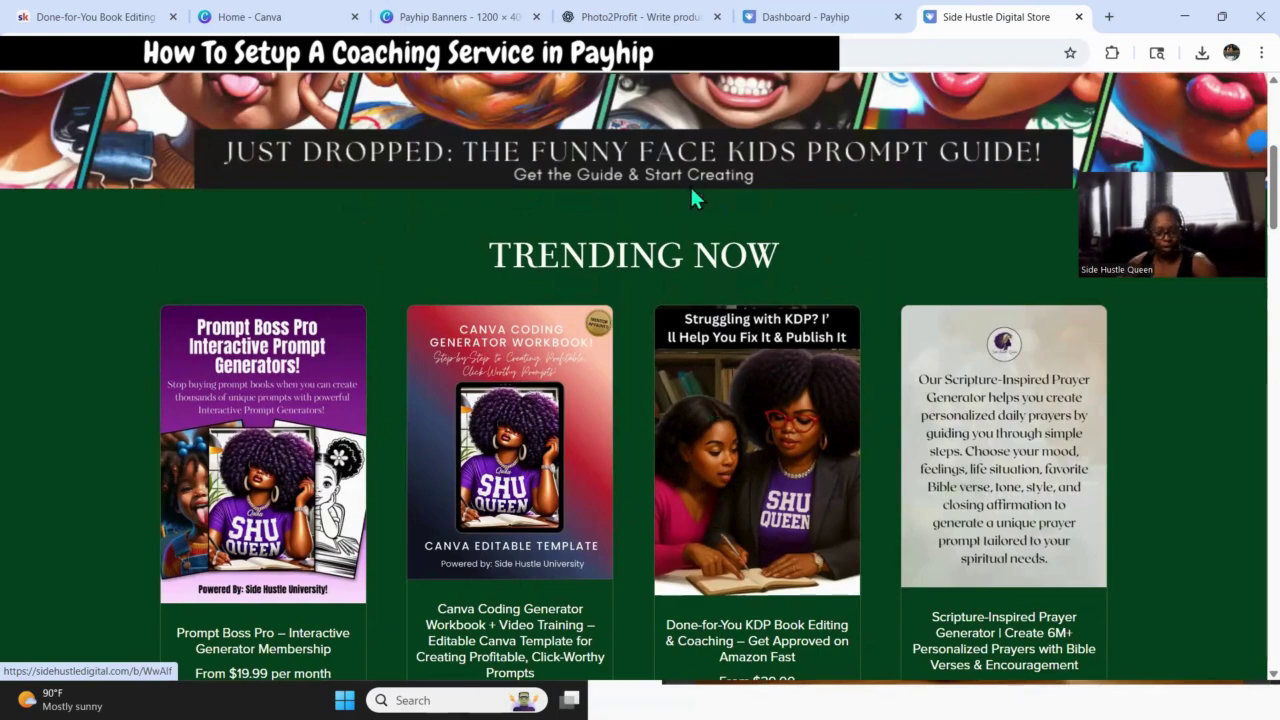